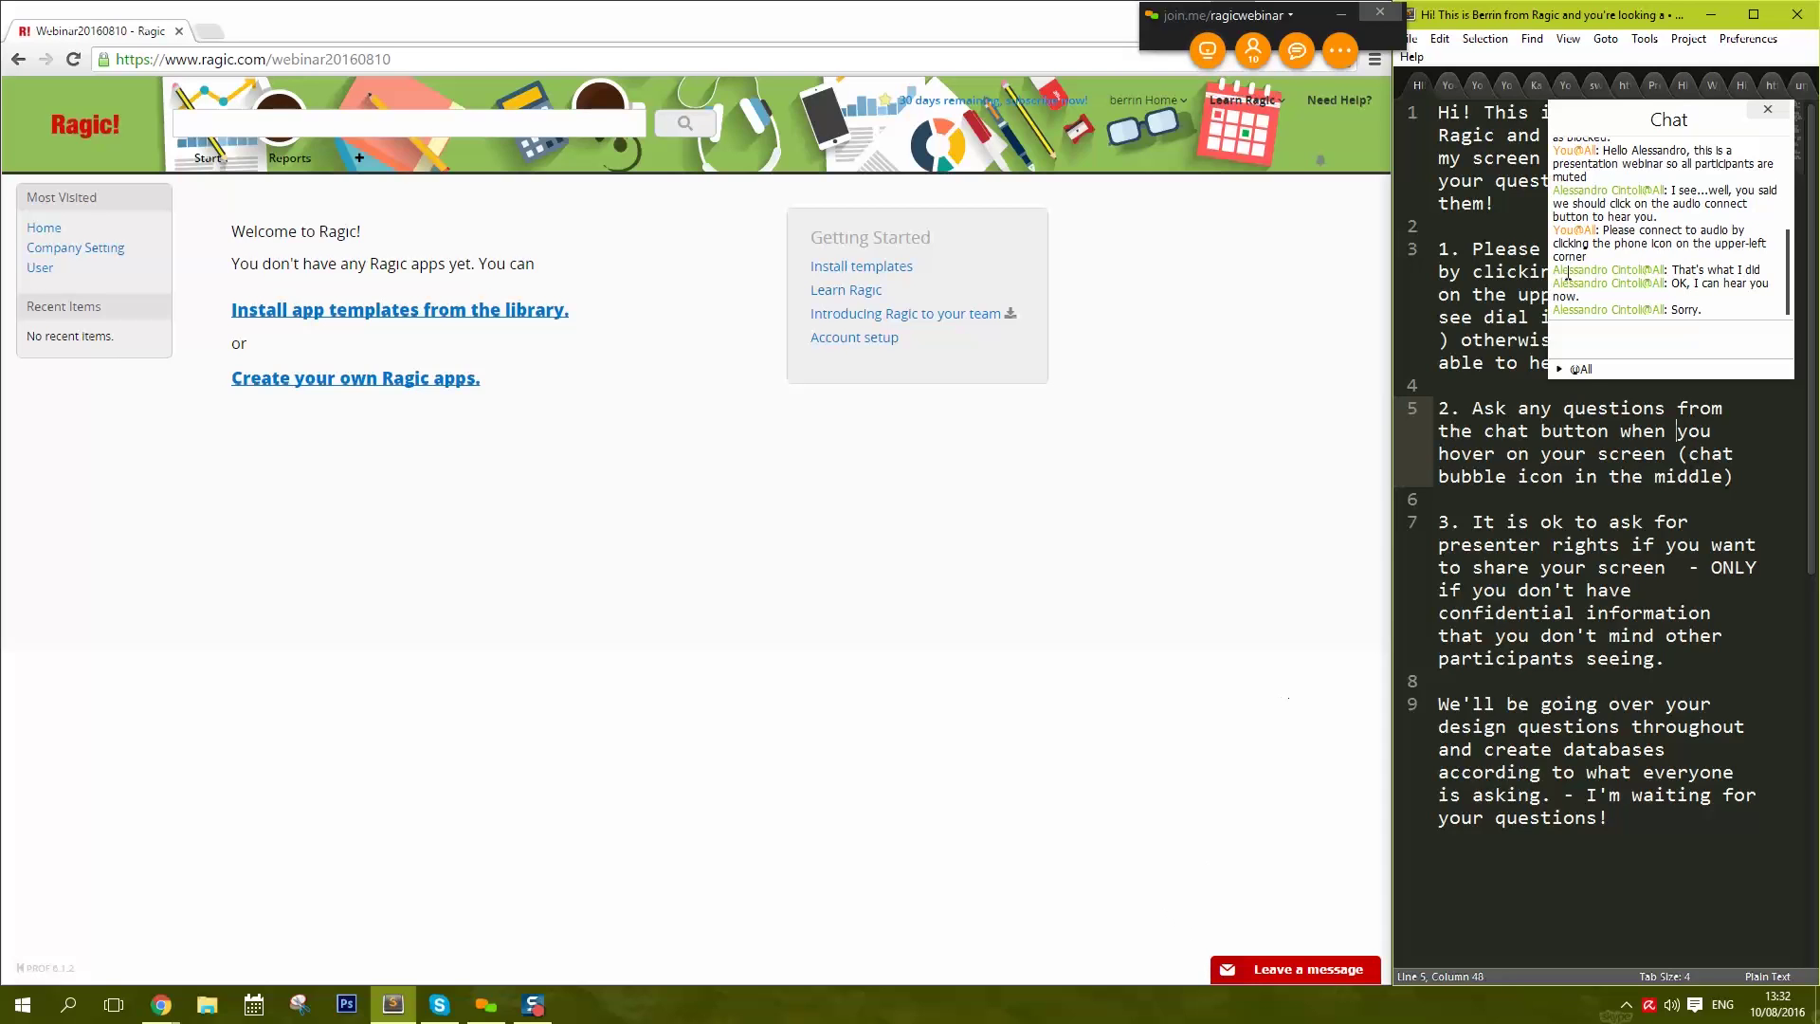
Step: Move the chat window aside and bring the Ragic browser window to the front
drag(1681, 118, 1691, 749)
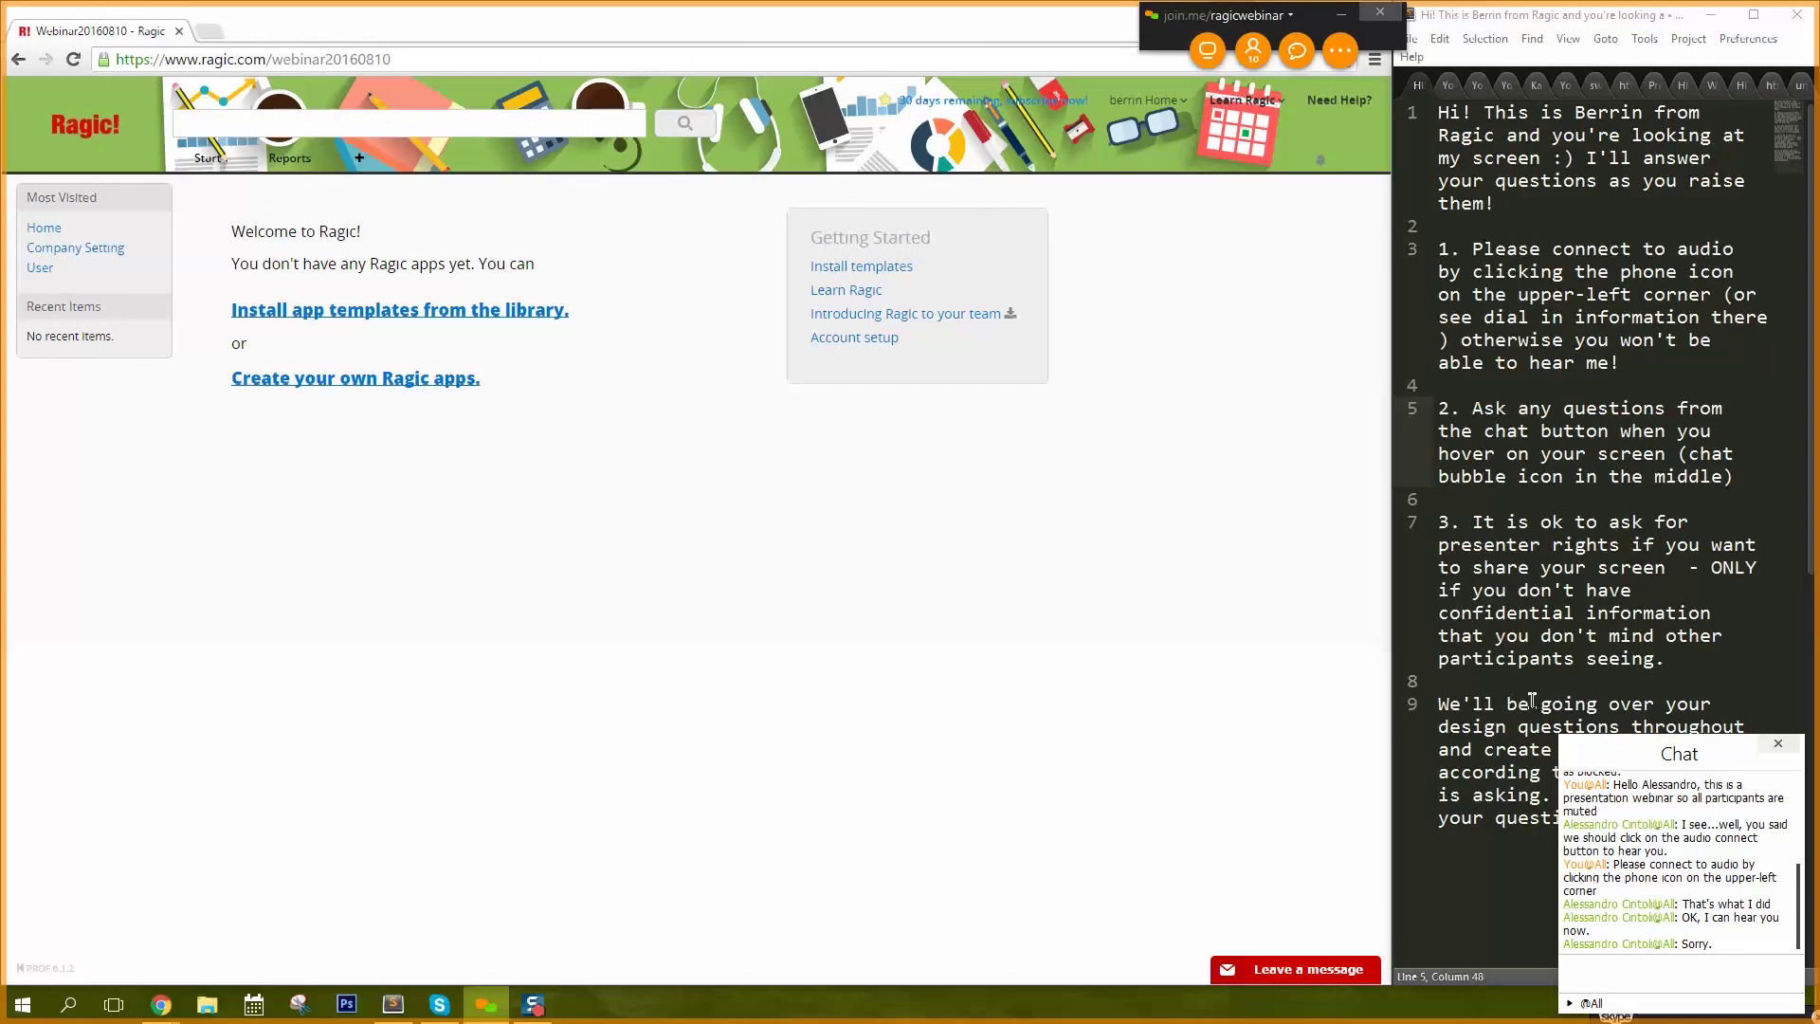
scroll(1648, 852, up, 10)
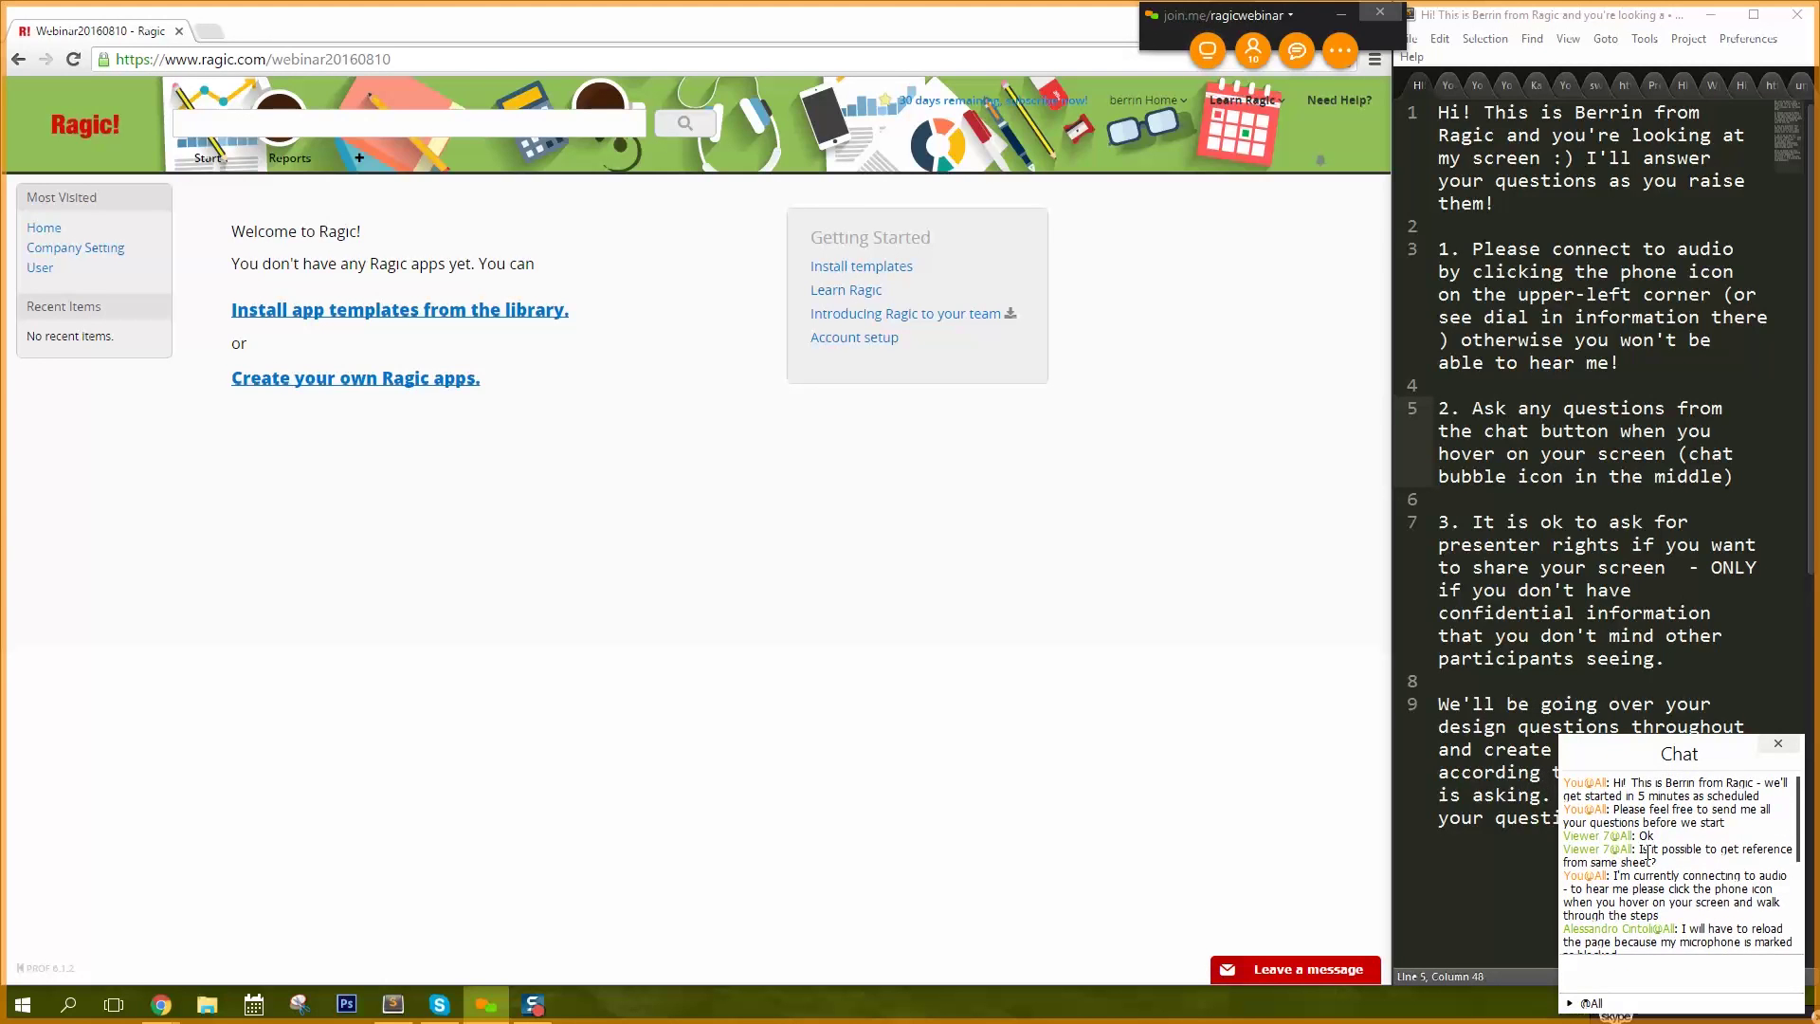
scroll(1647, 852, down, 1)
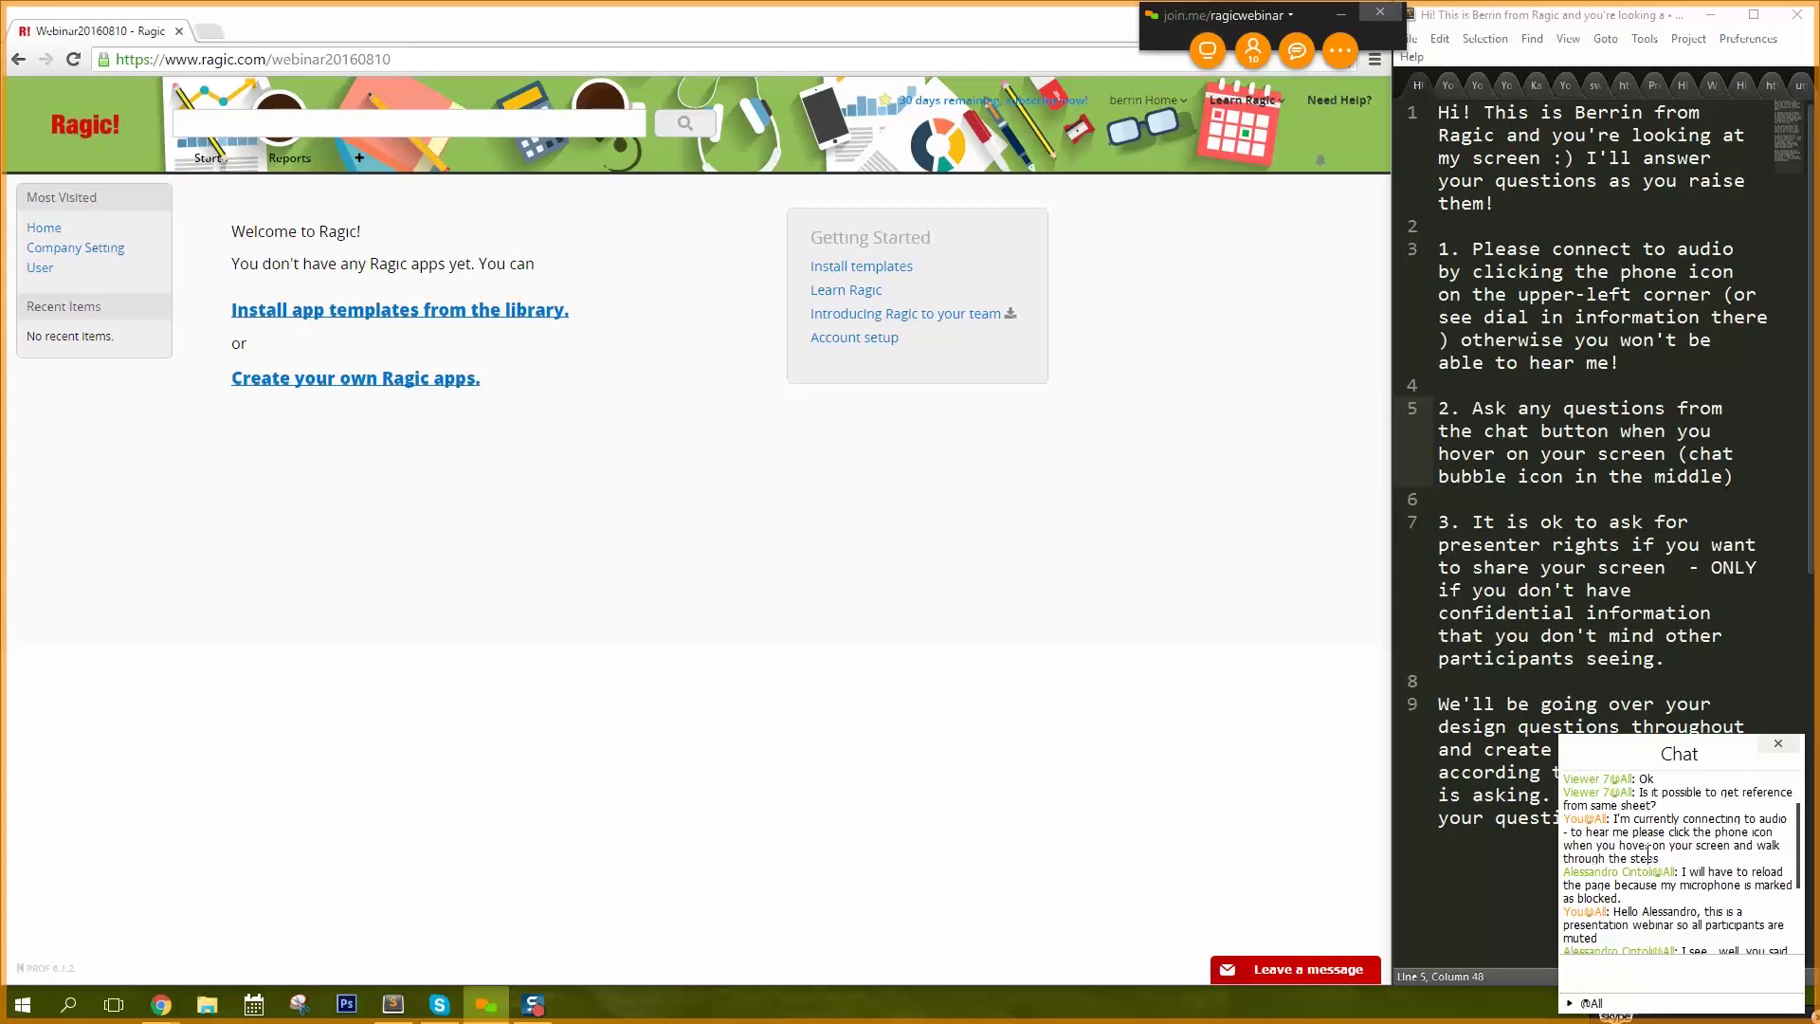
scroll(1648, 852, down, 3)
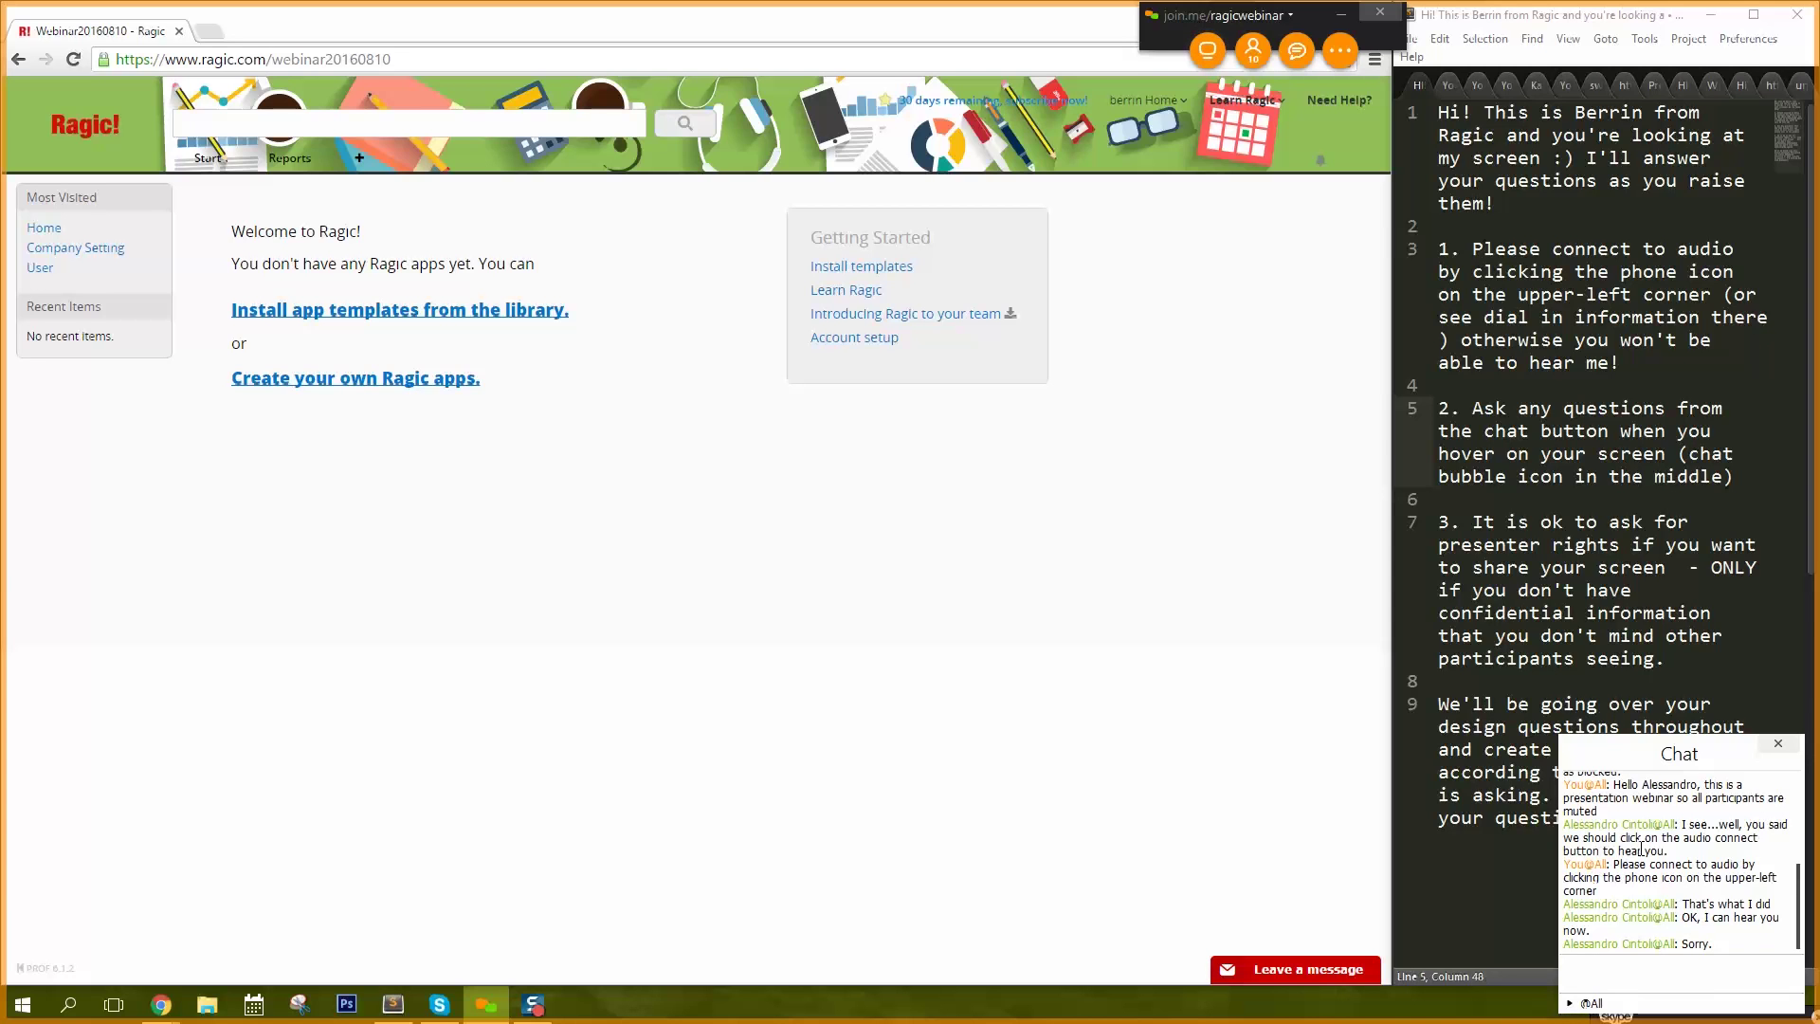
scroll(1642, 857, up, 3)
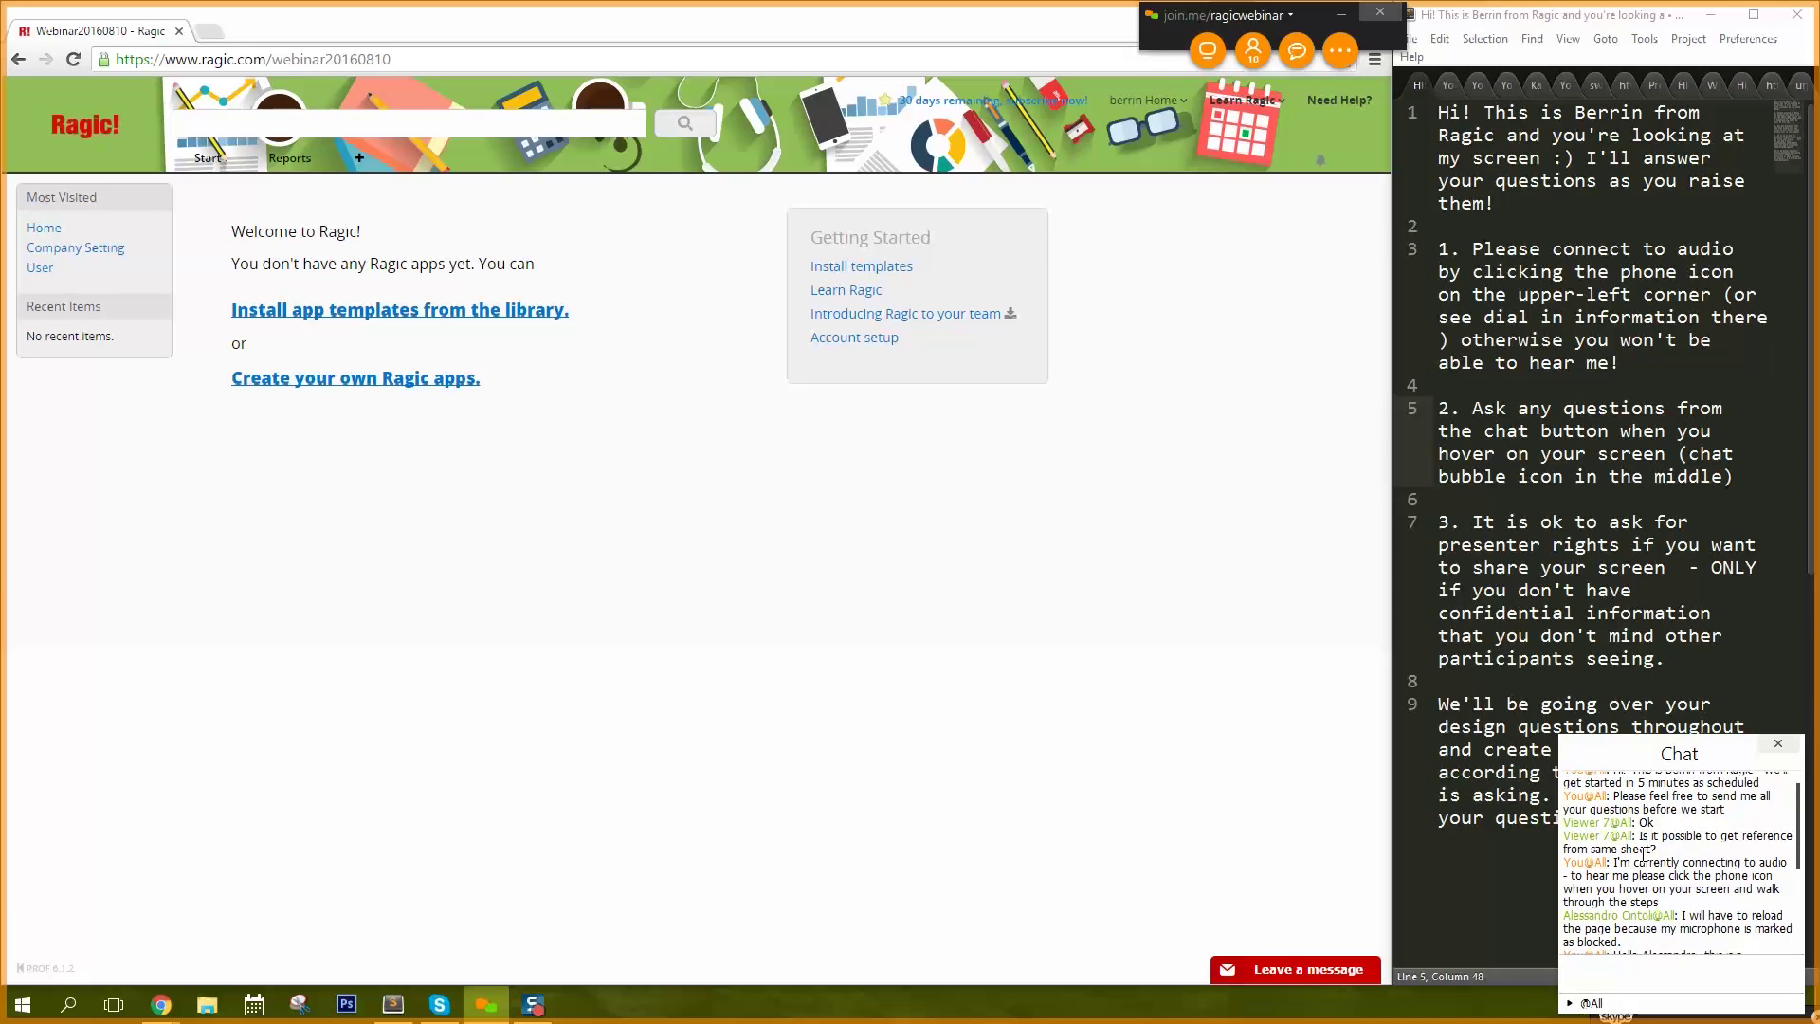
scroll(1643, 853, up, 1)
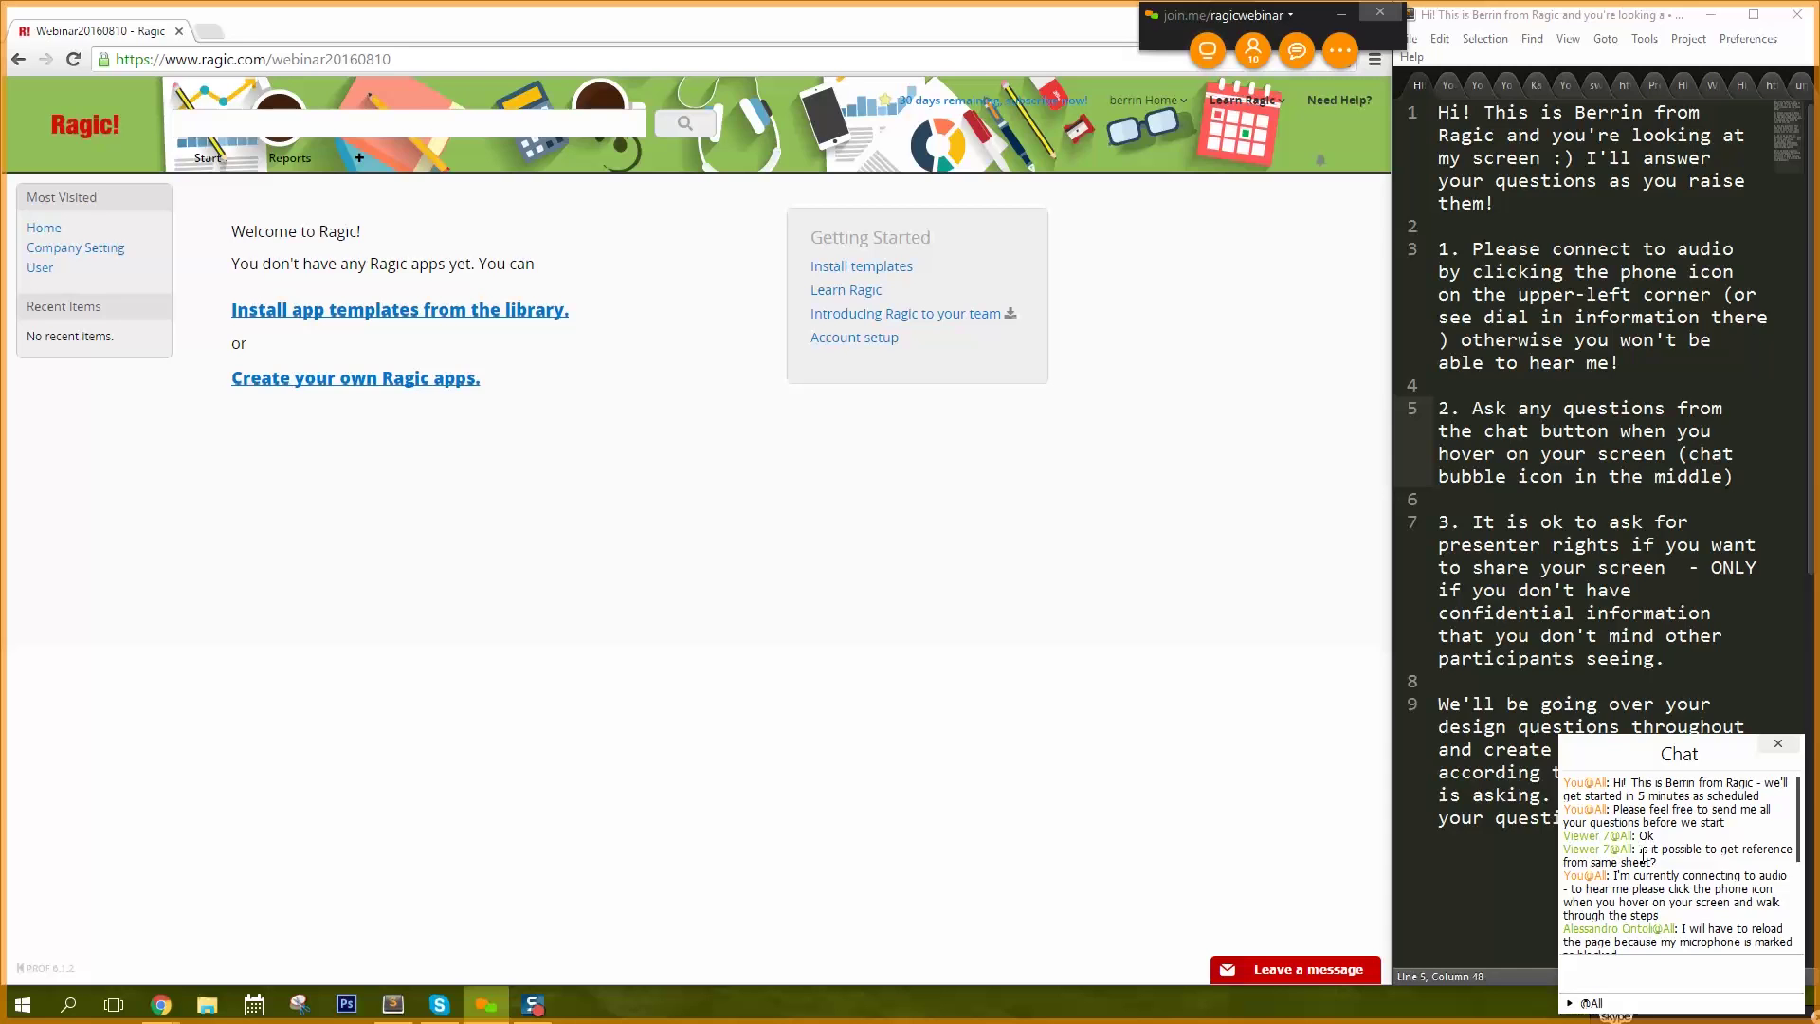
scroll(1643, 857, down, 4)
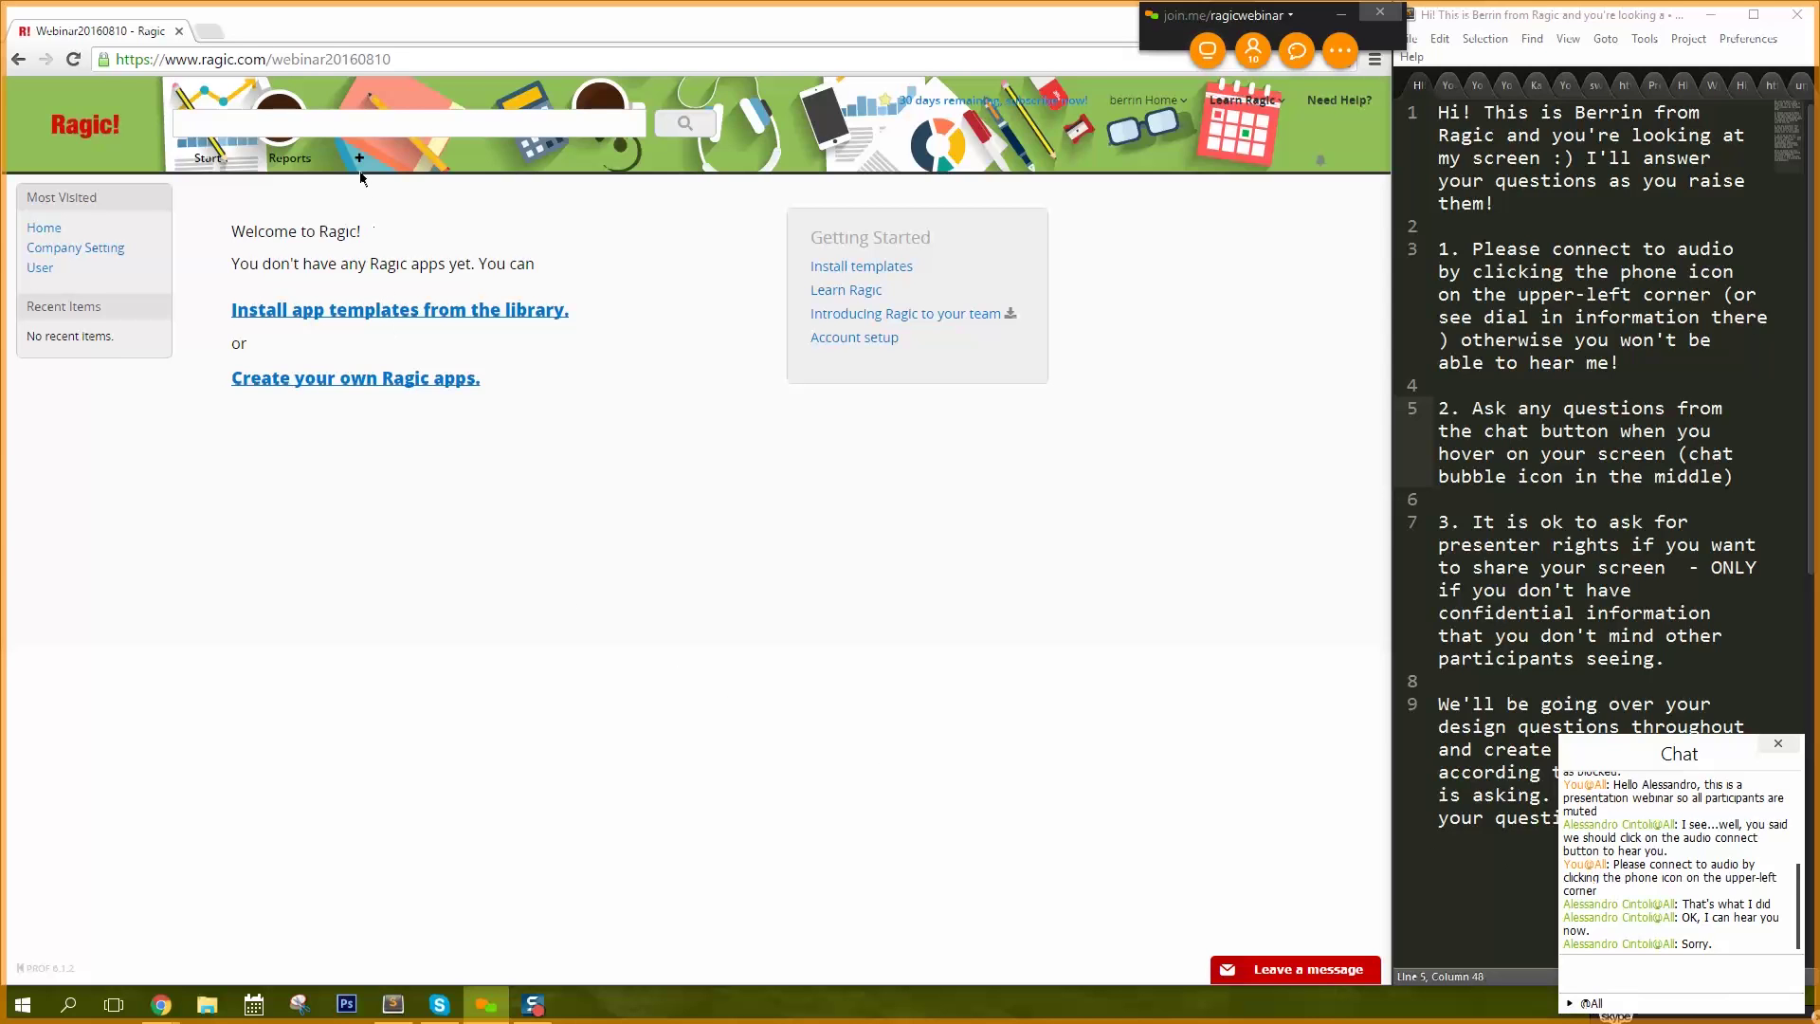
click(411, 186)
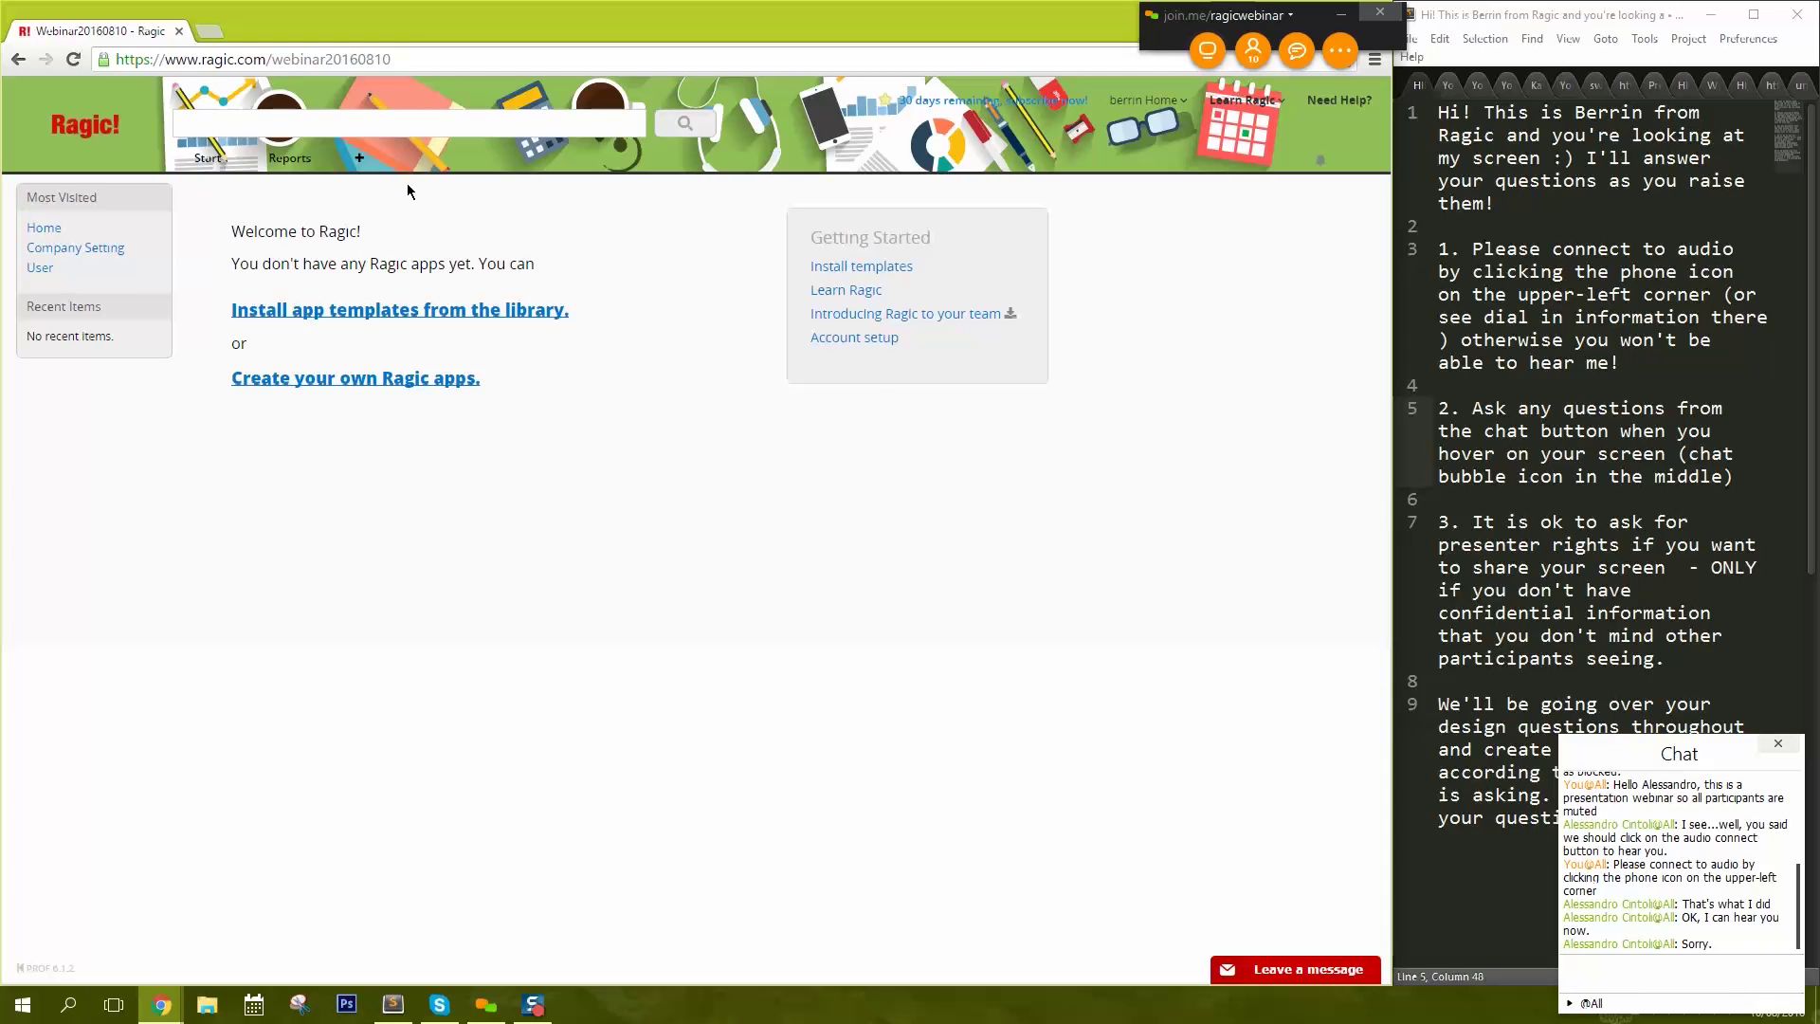
Step: Add a new tab named Examples and name its first sheet Employment Information
click(360, 159)
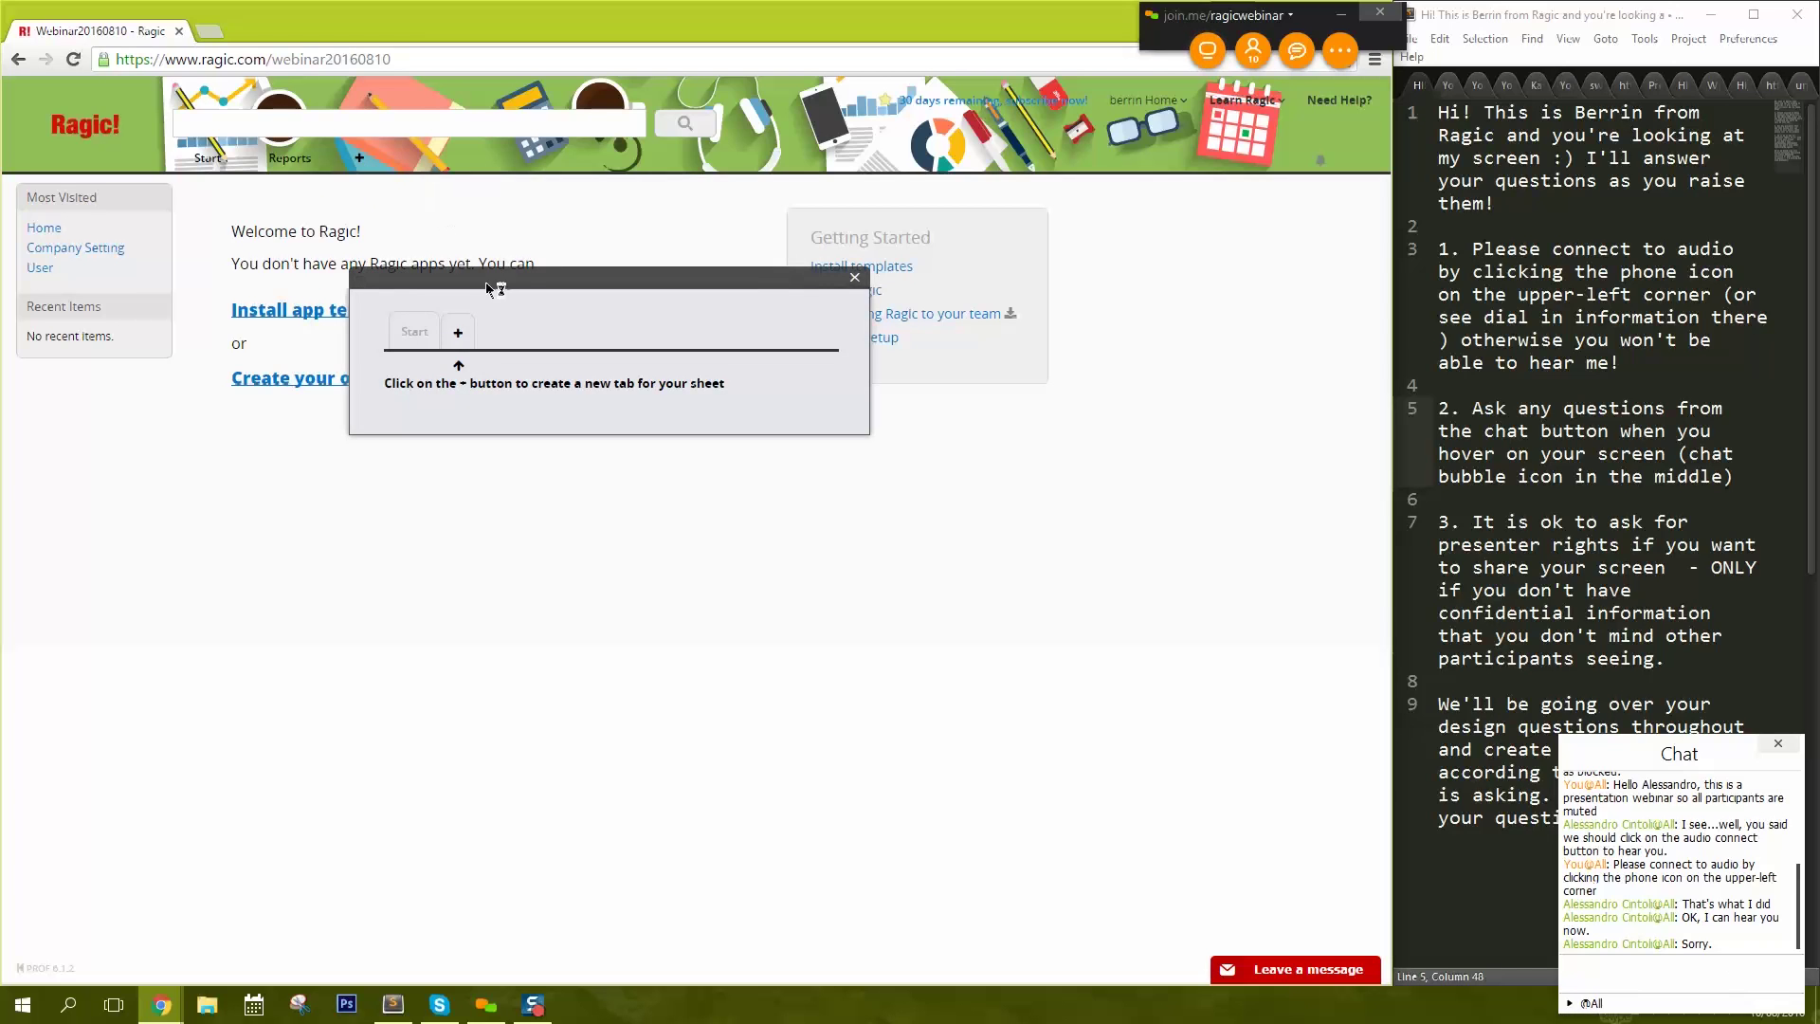
key(BackSpace)
text(Examples)
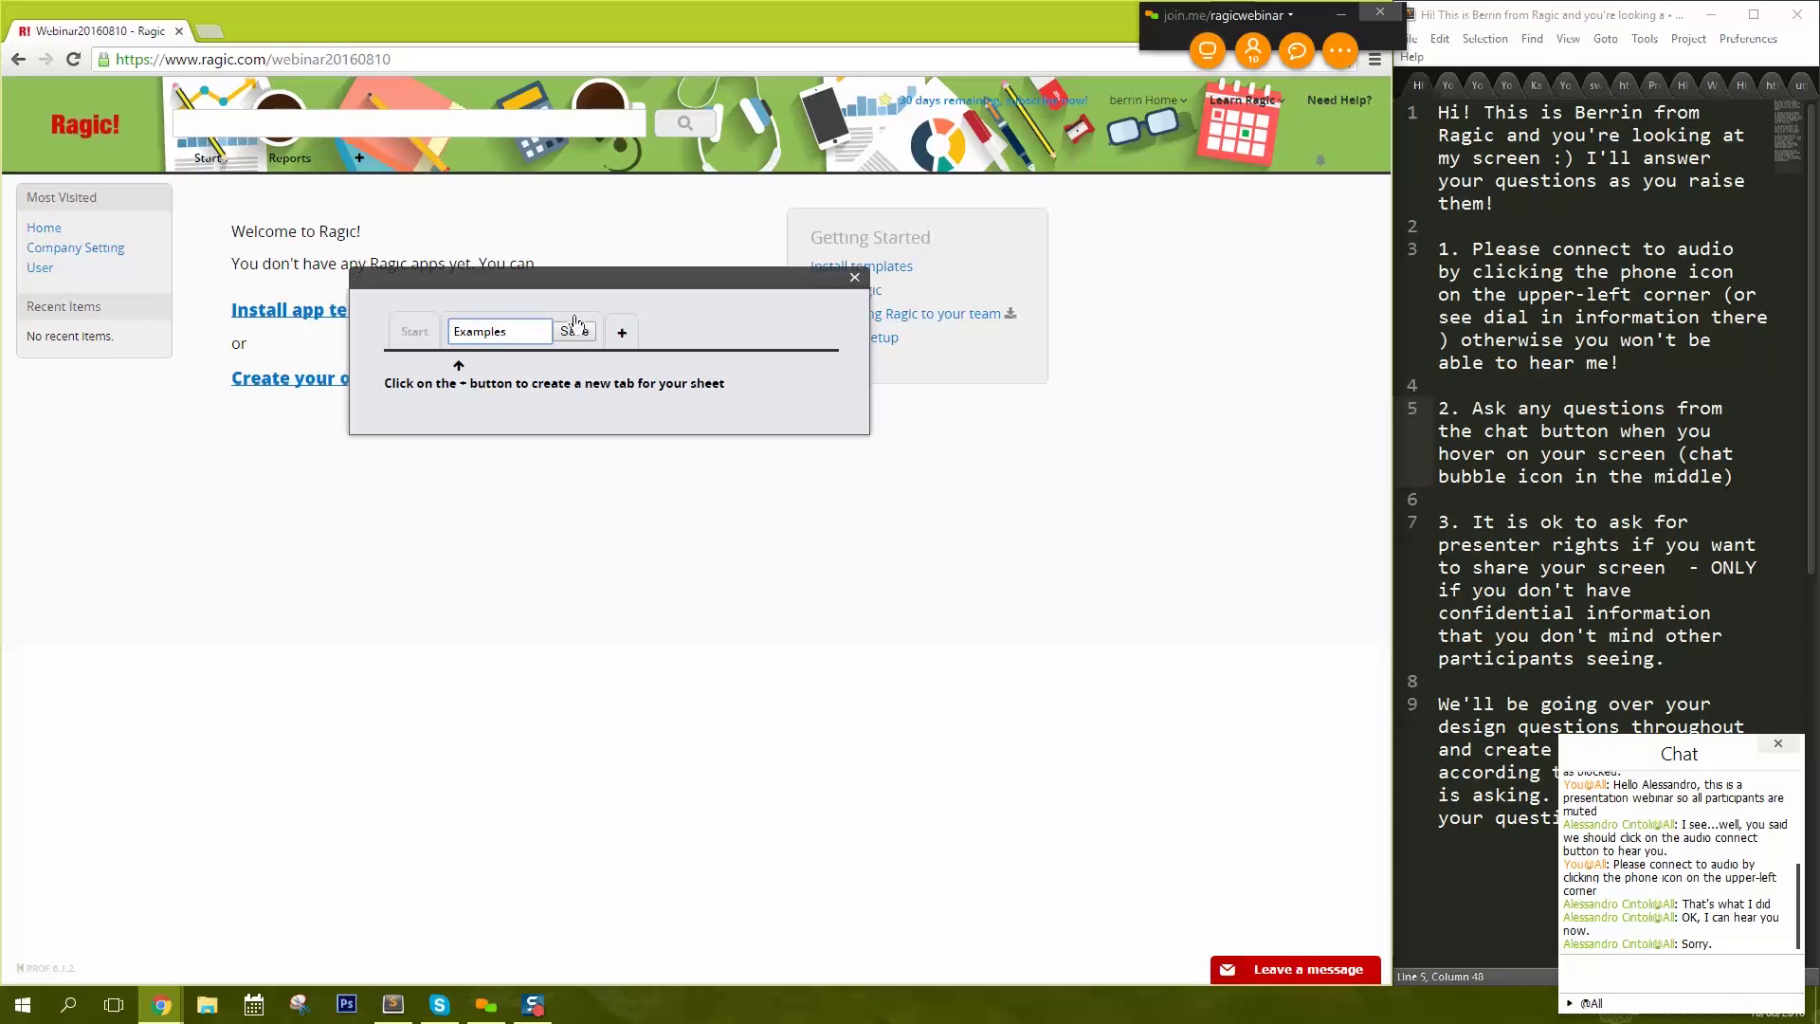
click(575, 331)
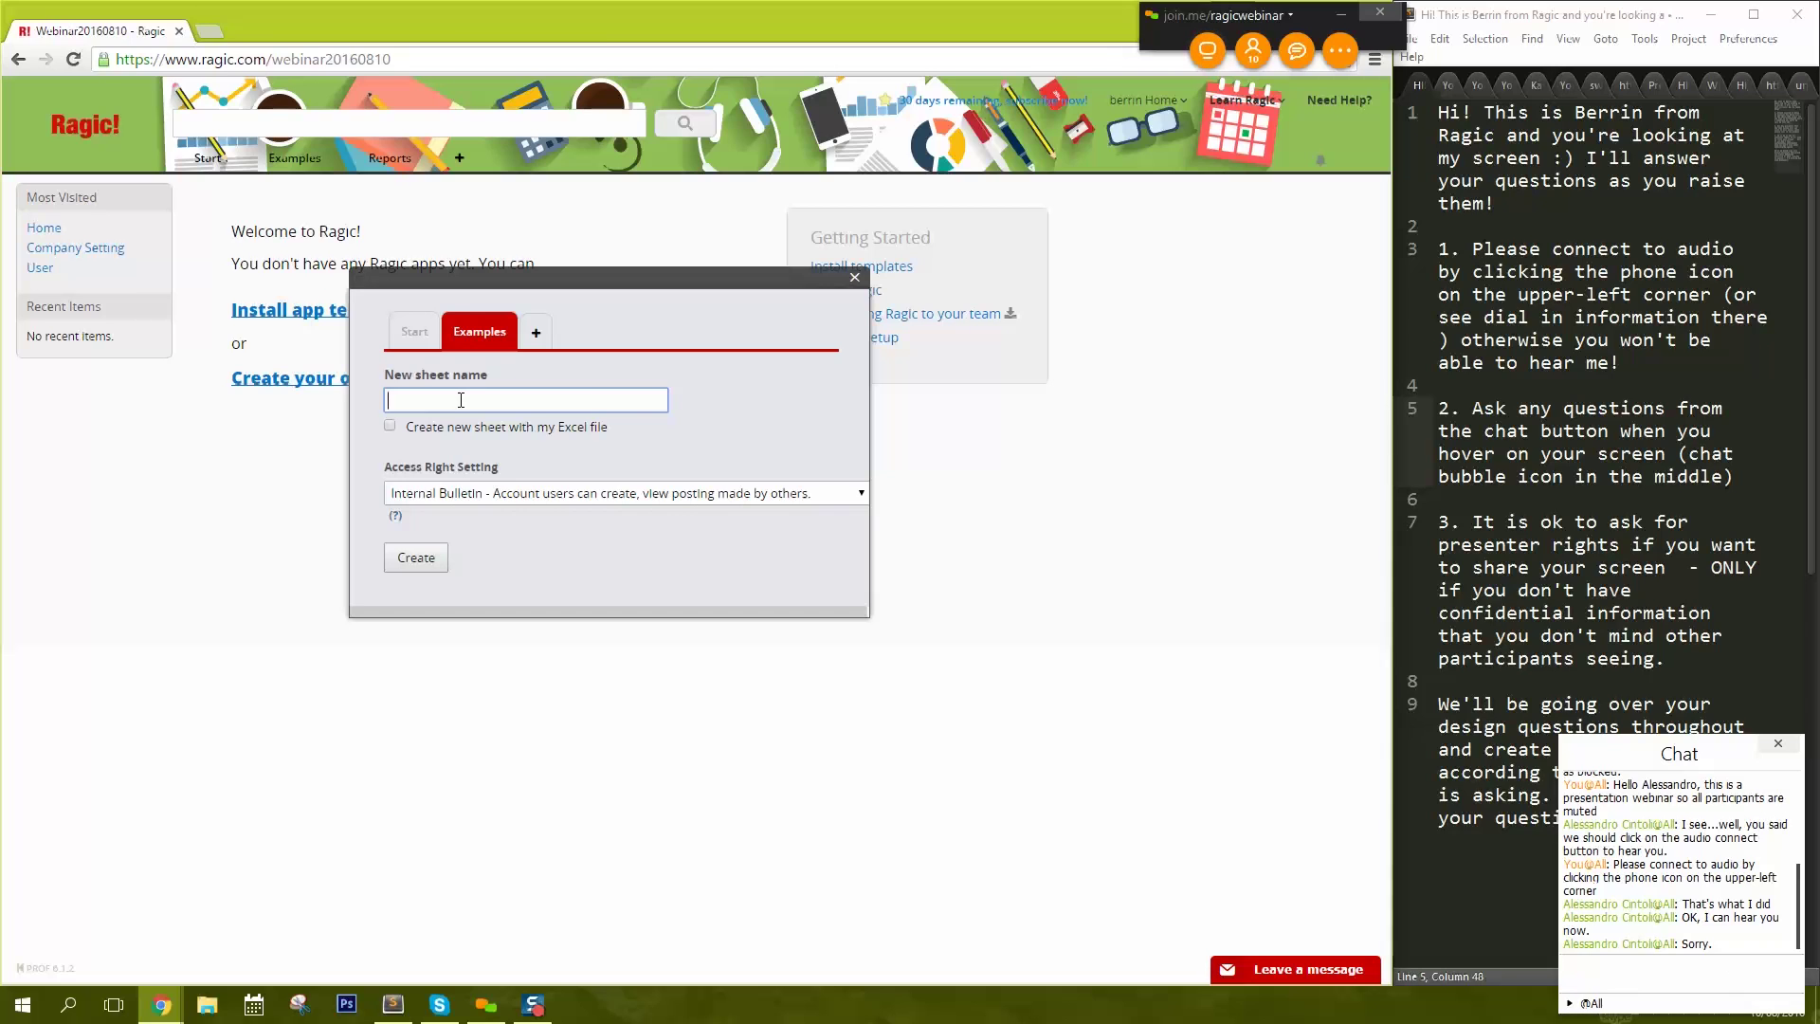
text(ployment Information)
Step: Create the sheet with Application ID, First Name, Last Name in A1–A3 and Full Name in A5
click(399, 560)
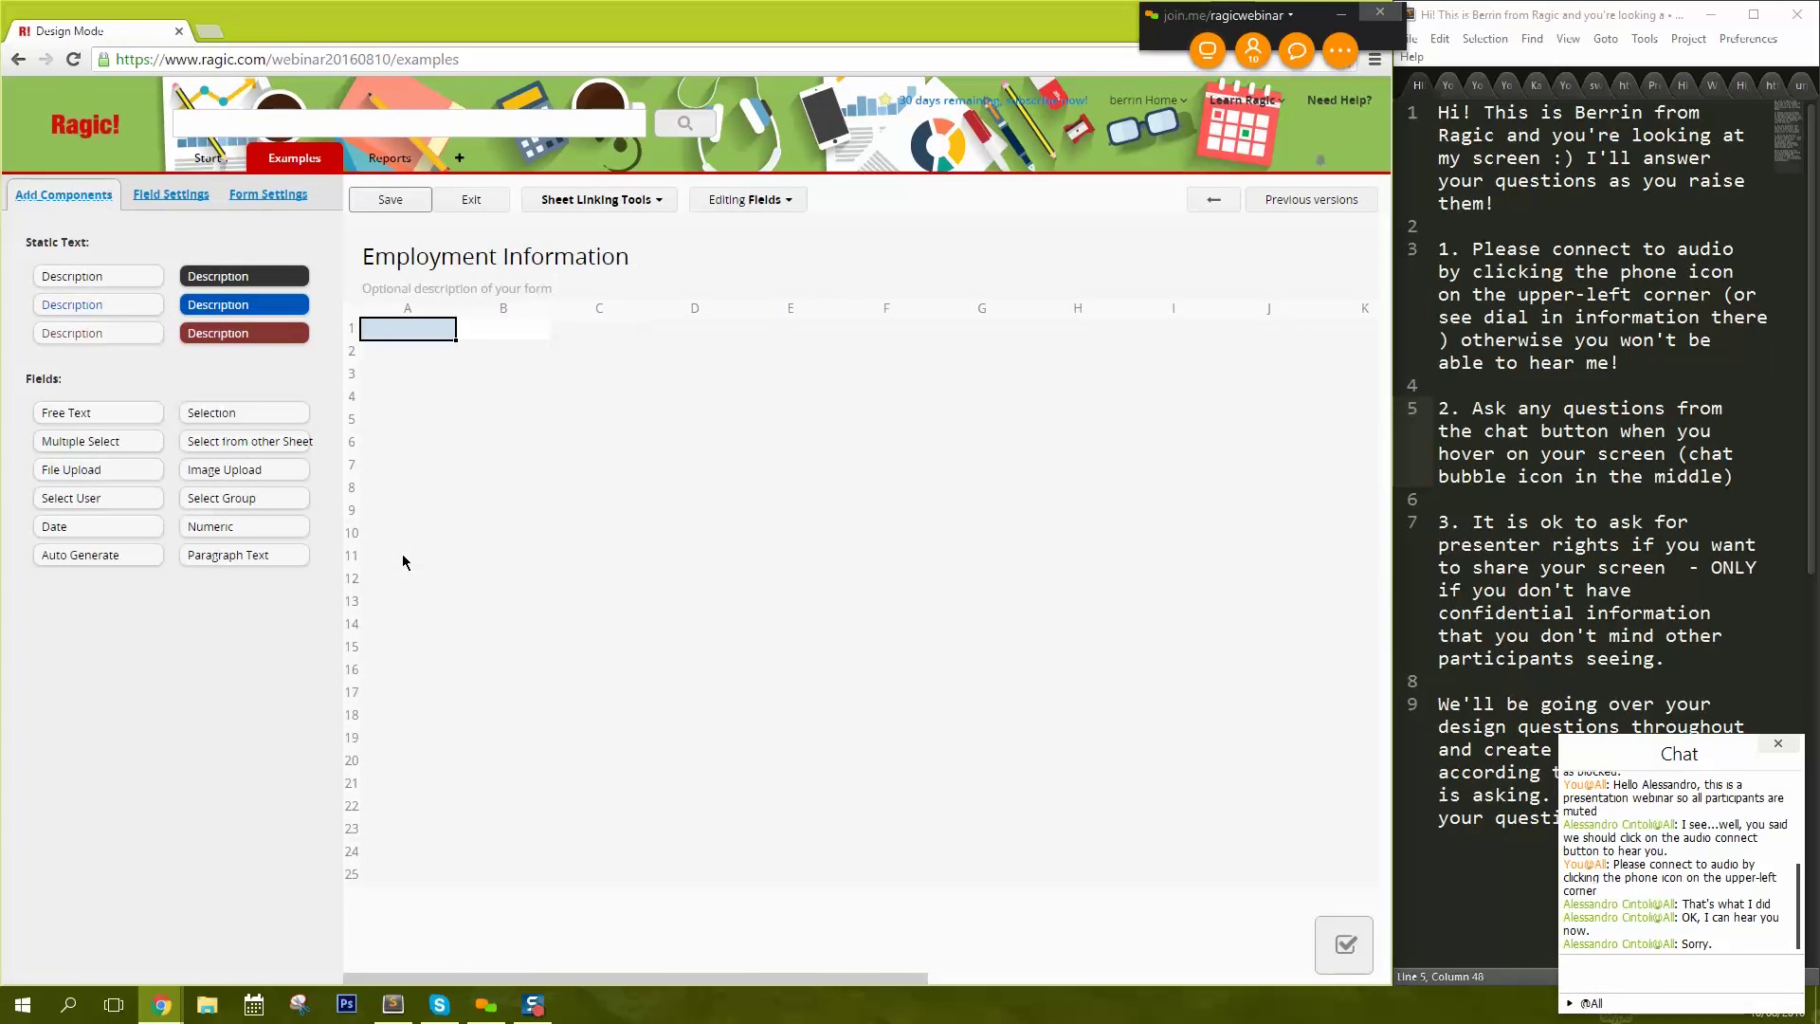
text(Empl)
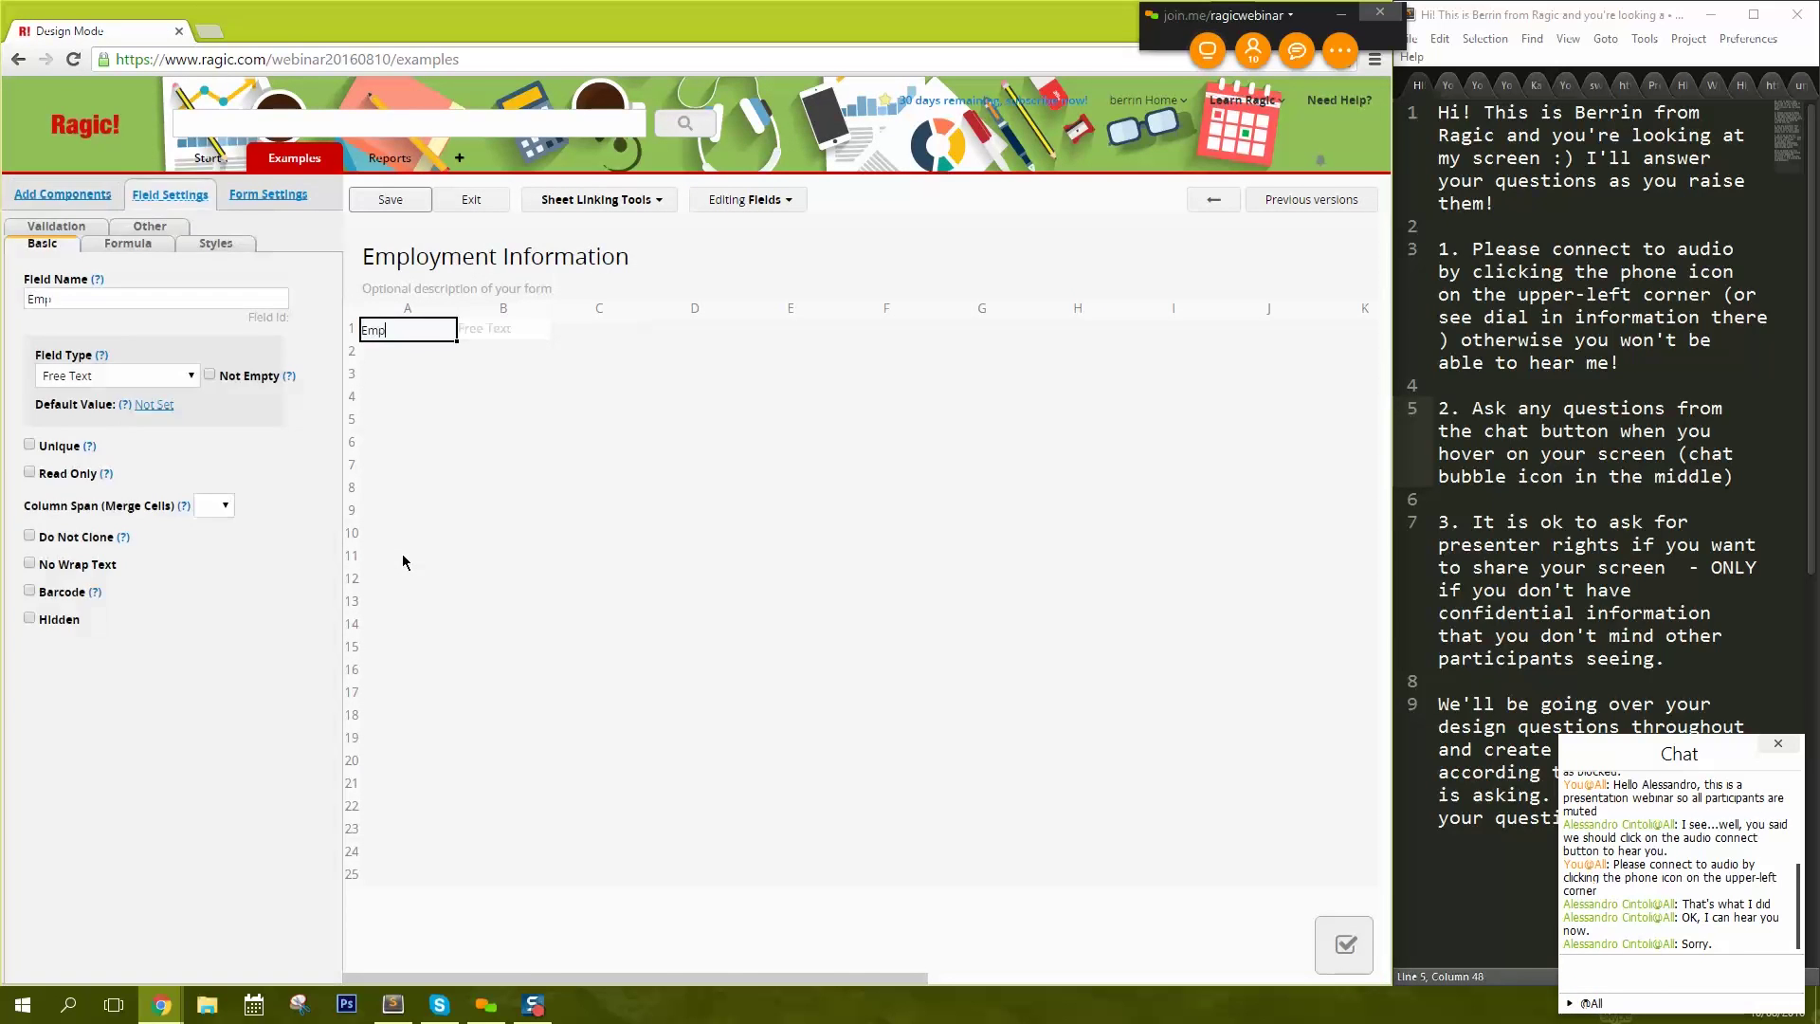
key(BackSpace)
key(BackSpace)
key(BackSpace)
key(BackSpace)
text(Application ID)
key(Return)
text(First Name)
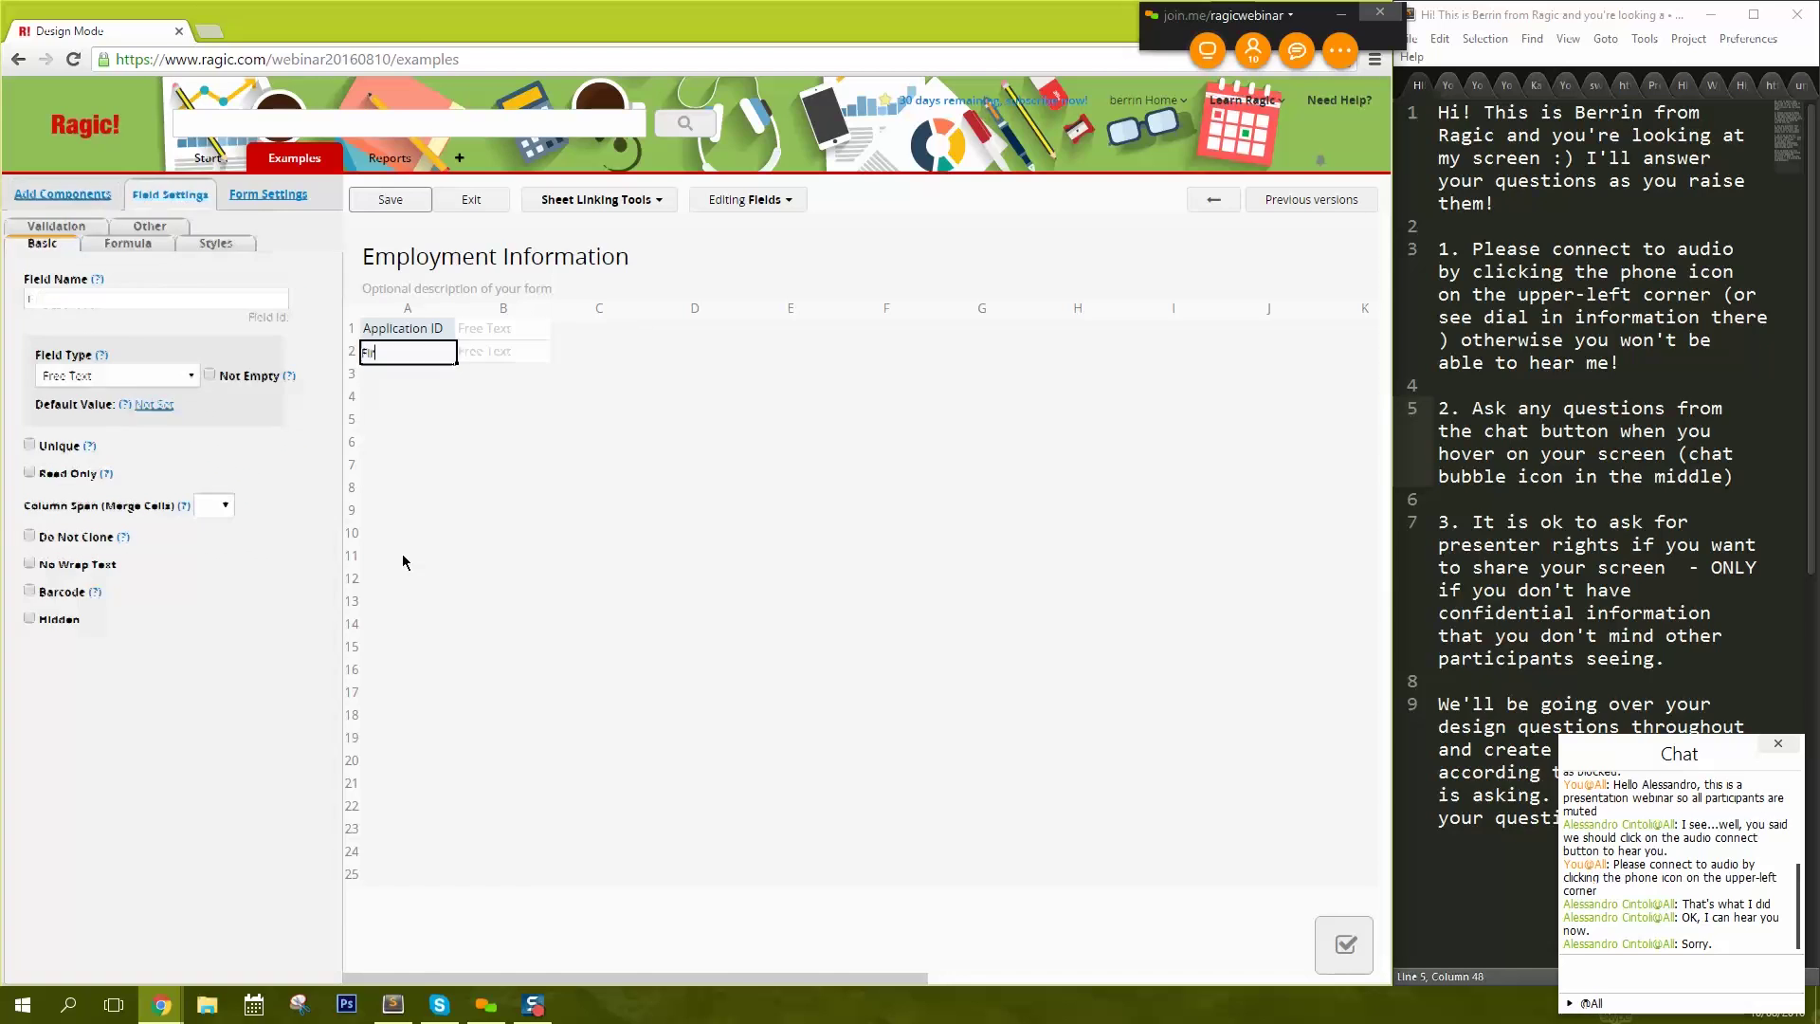
key(Return)
text(Last Name)
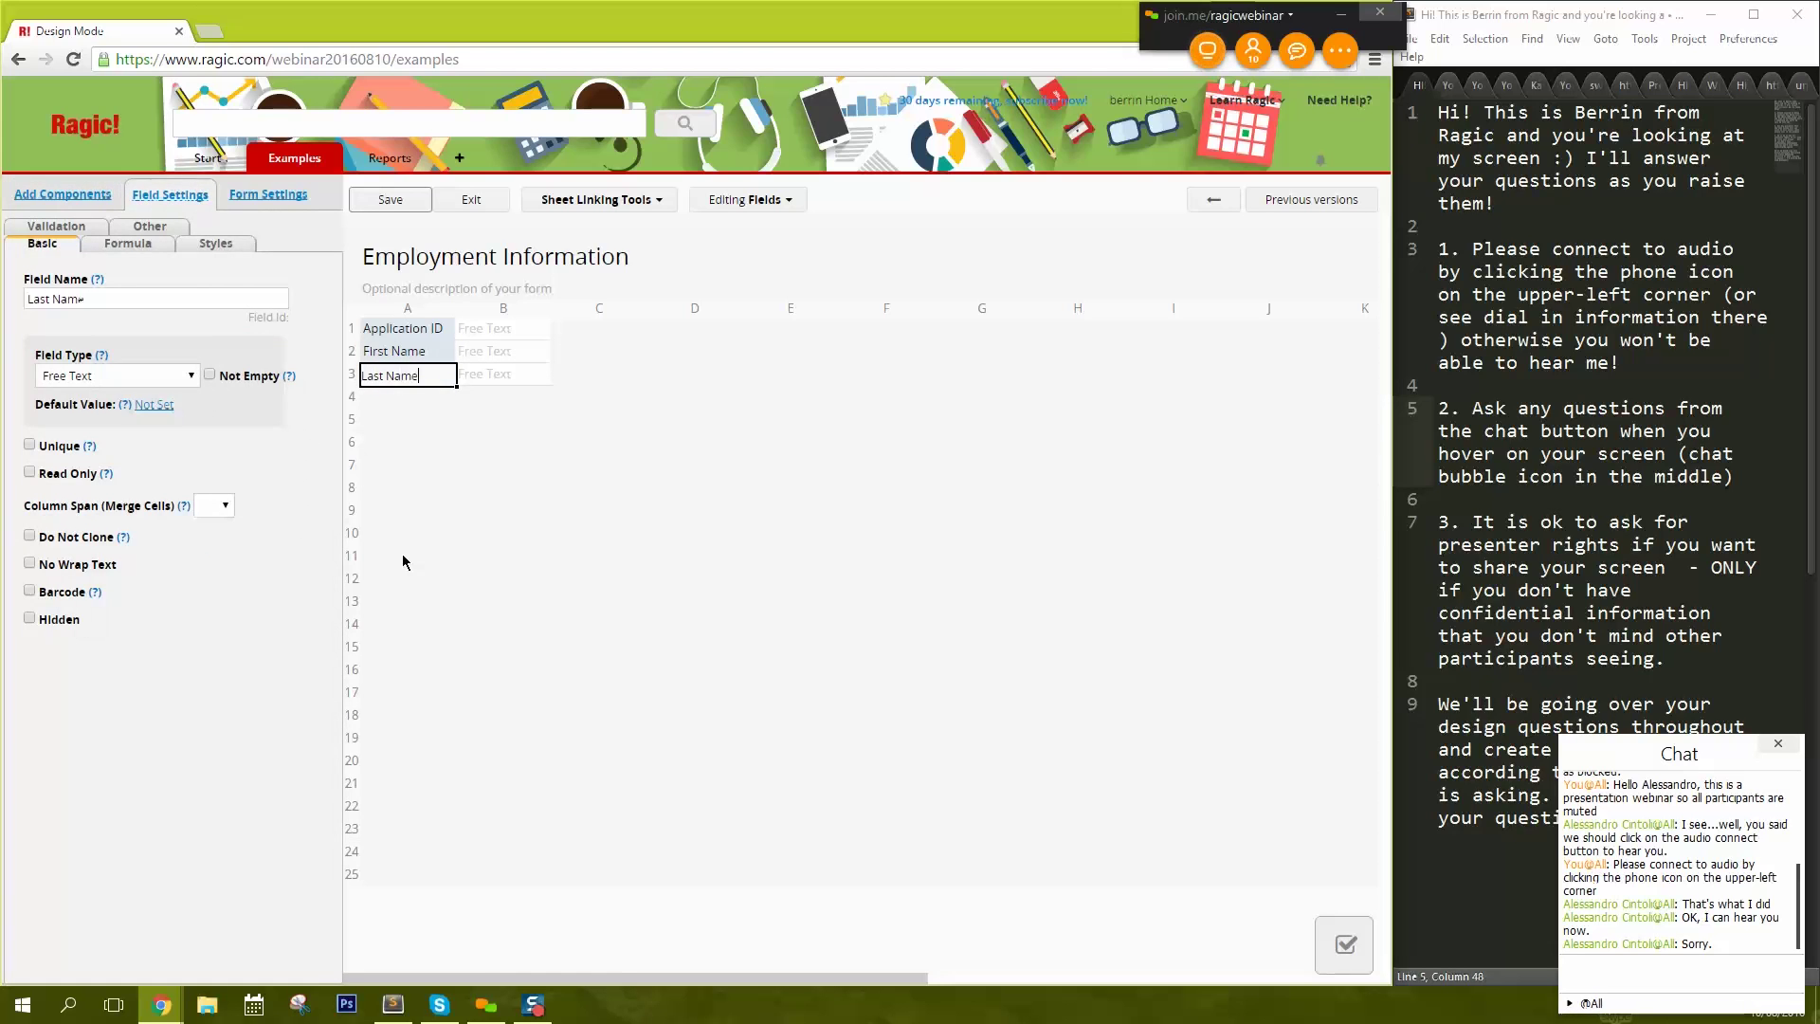
key(Return)
key(Return)
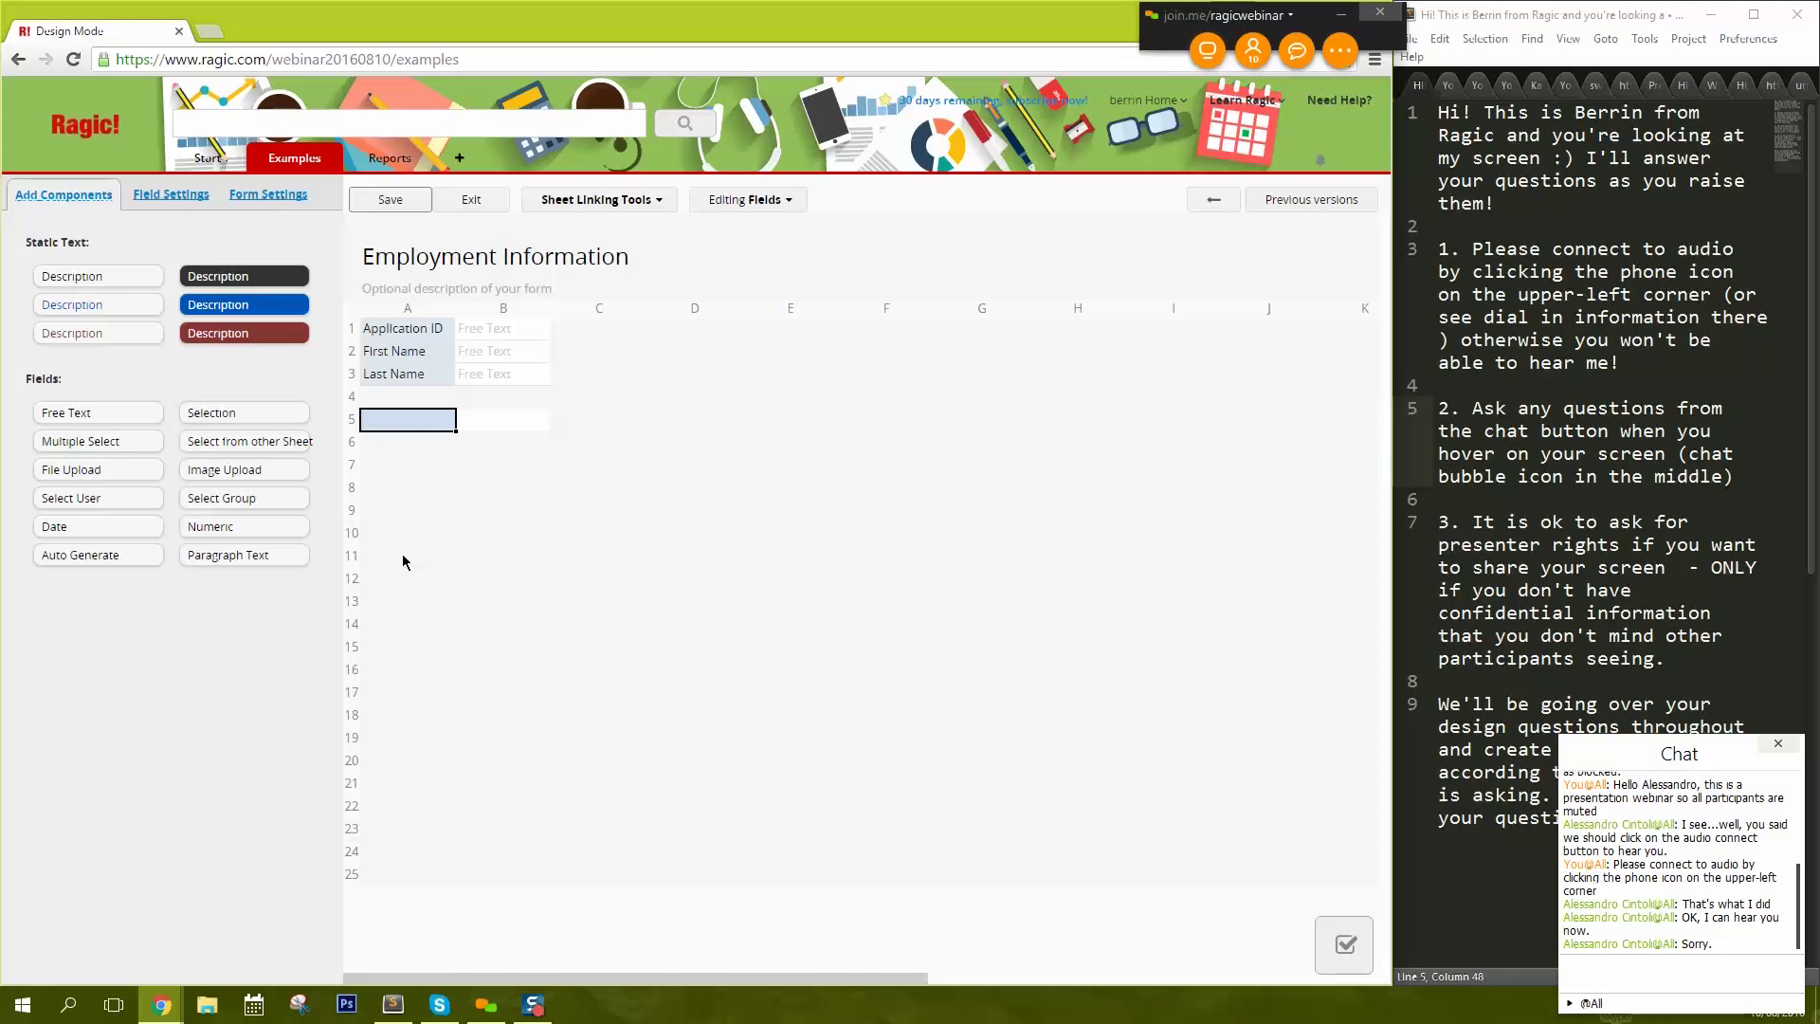
text(Full Name)
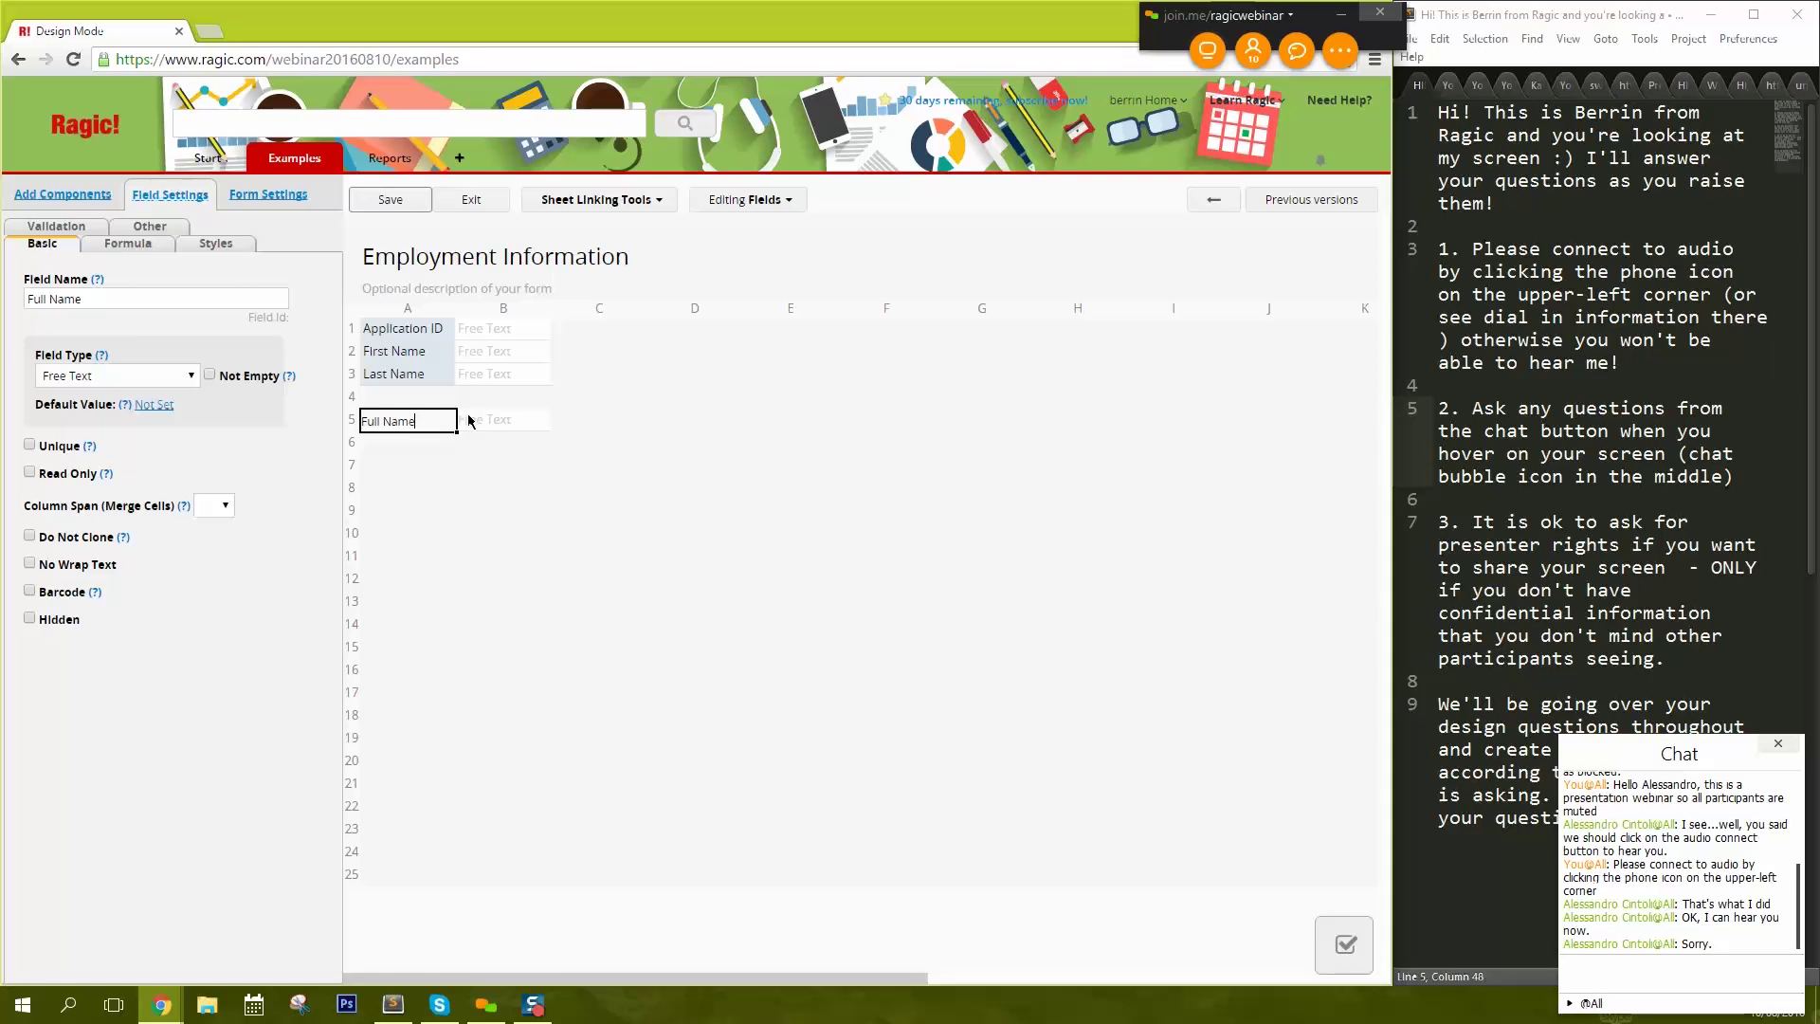
Step: Give Full Name the formula A2+" "+A3, save the design and exit to the form
click(103, 246)
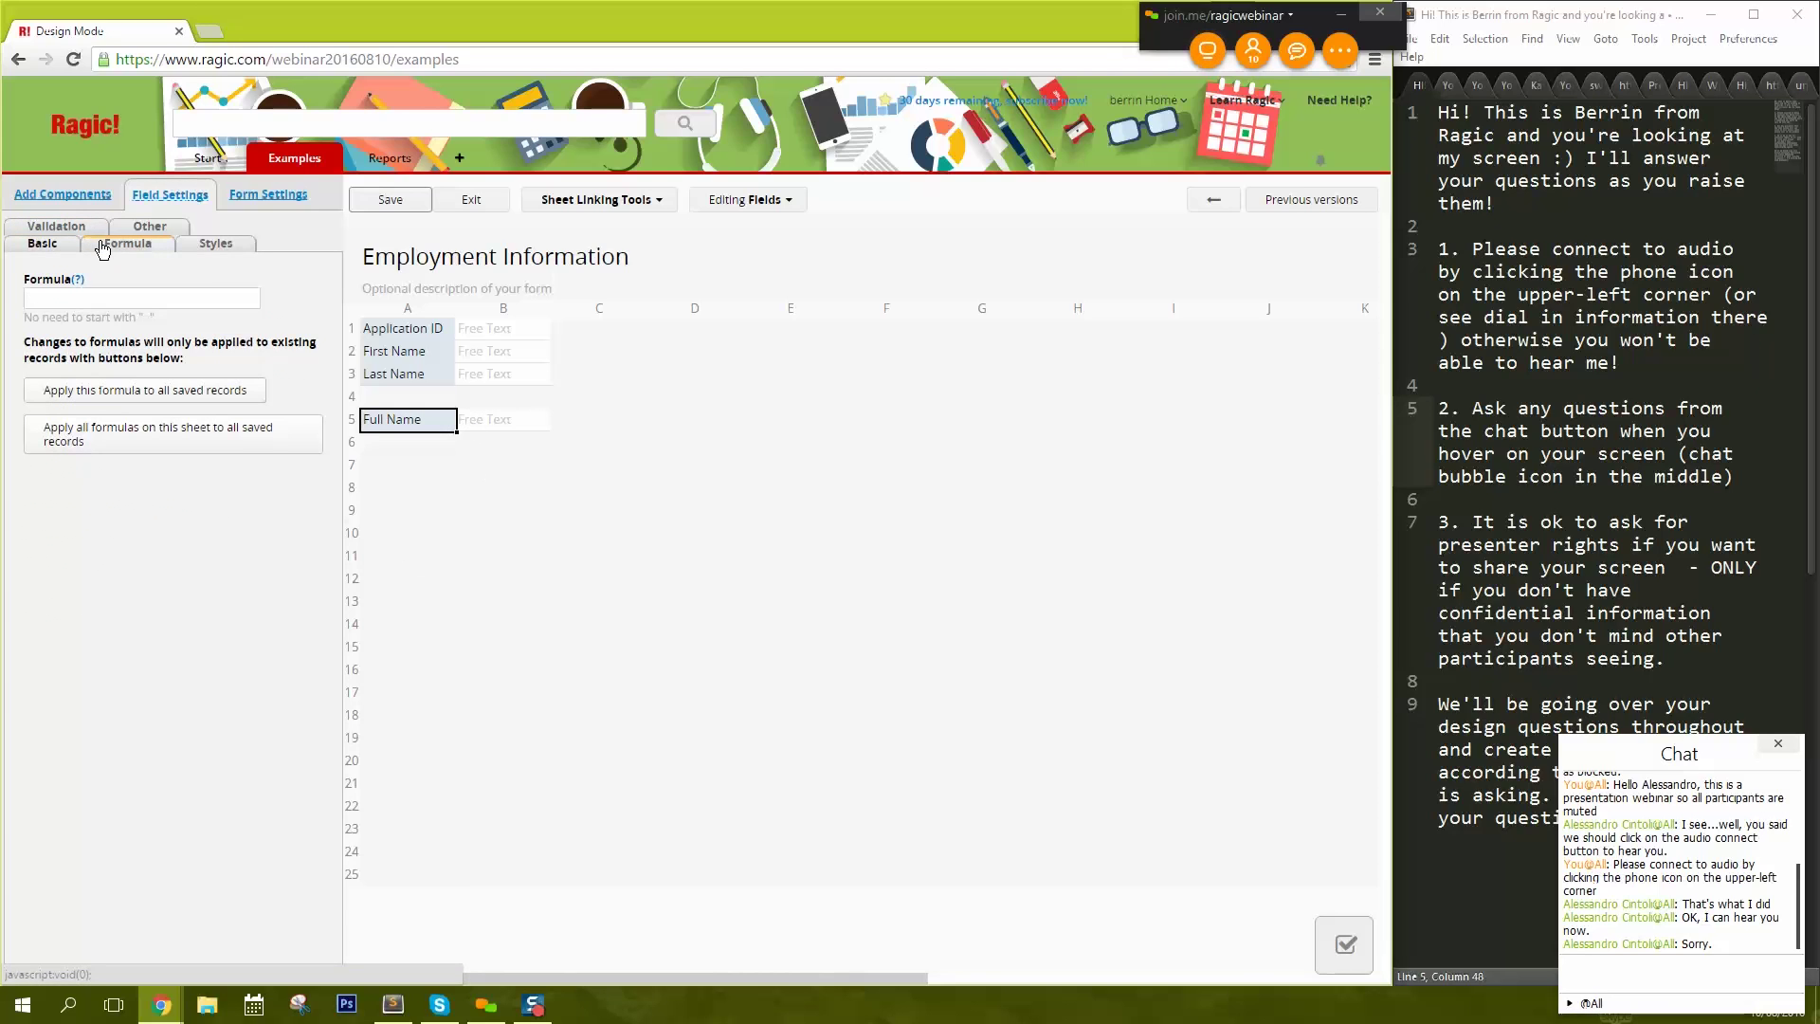
click(91, 292)
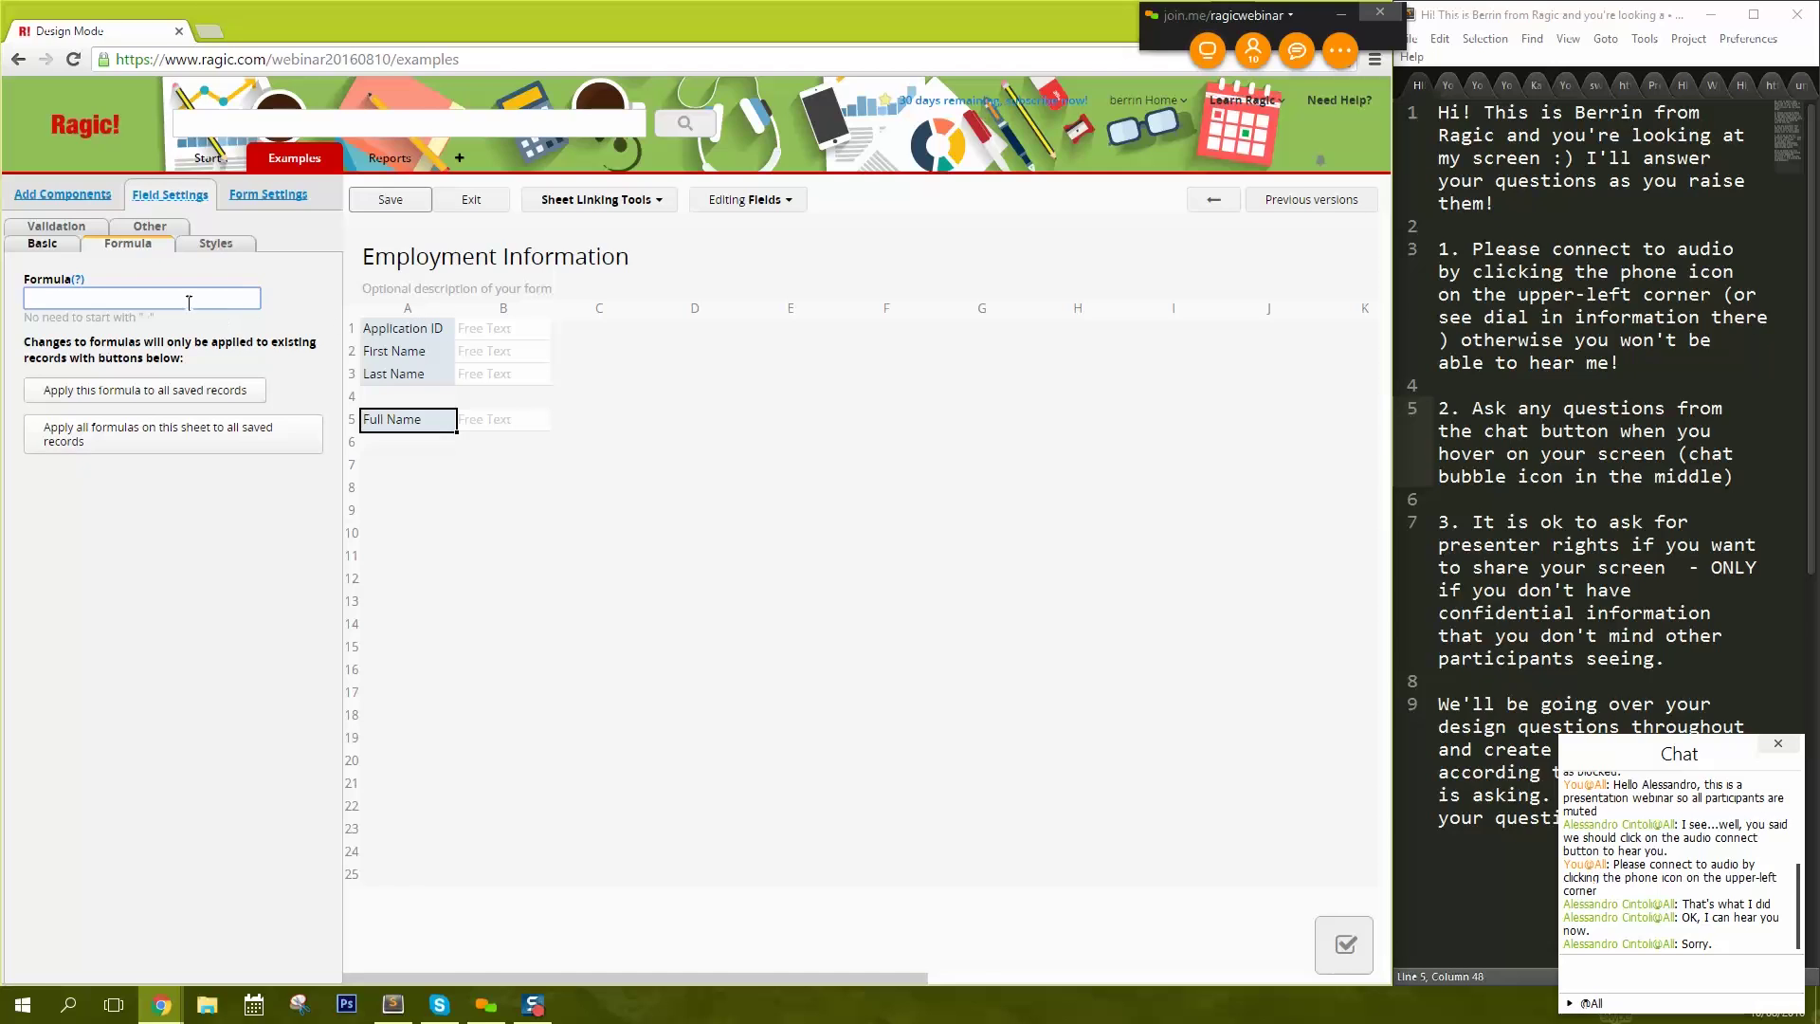
text(2+" ")
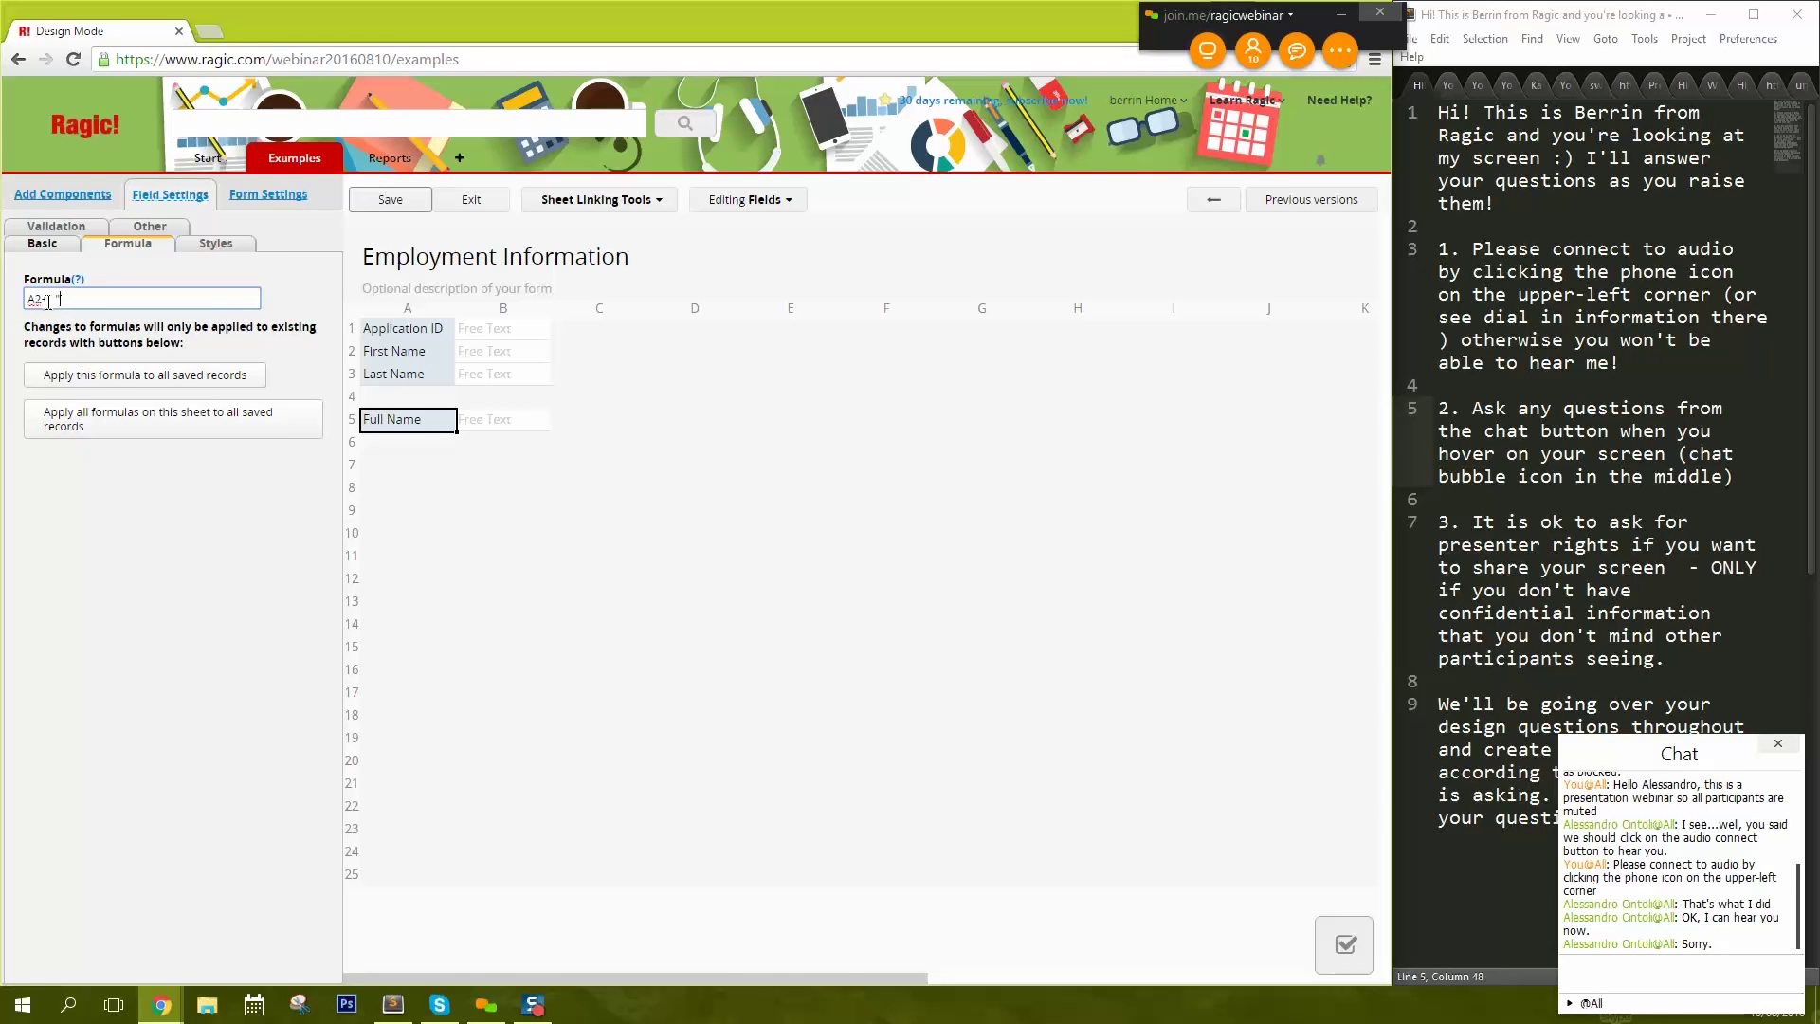
text(+A3)
click(406, 198)
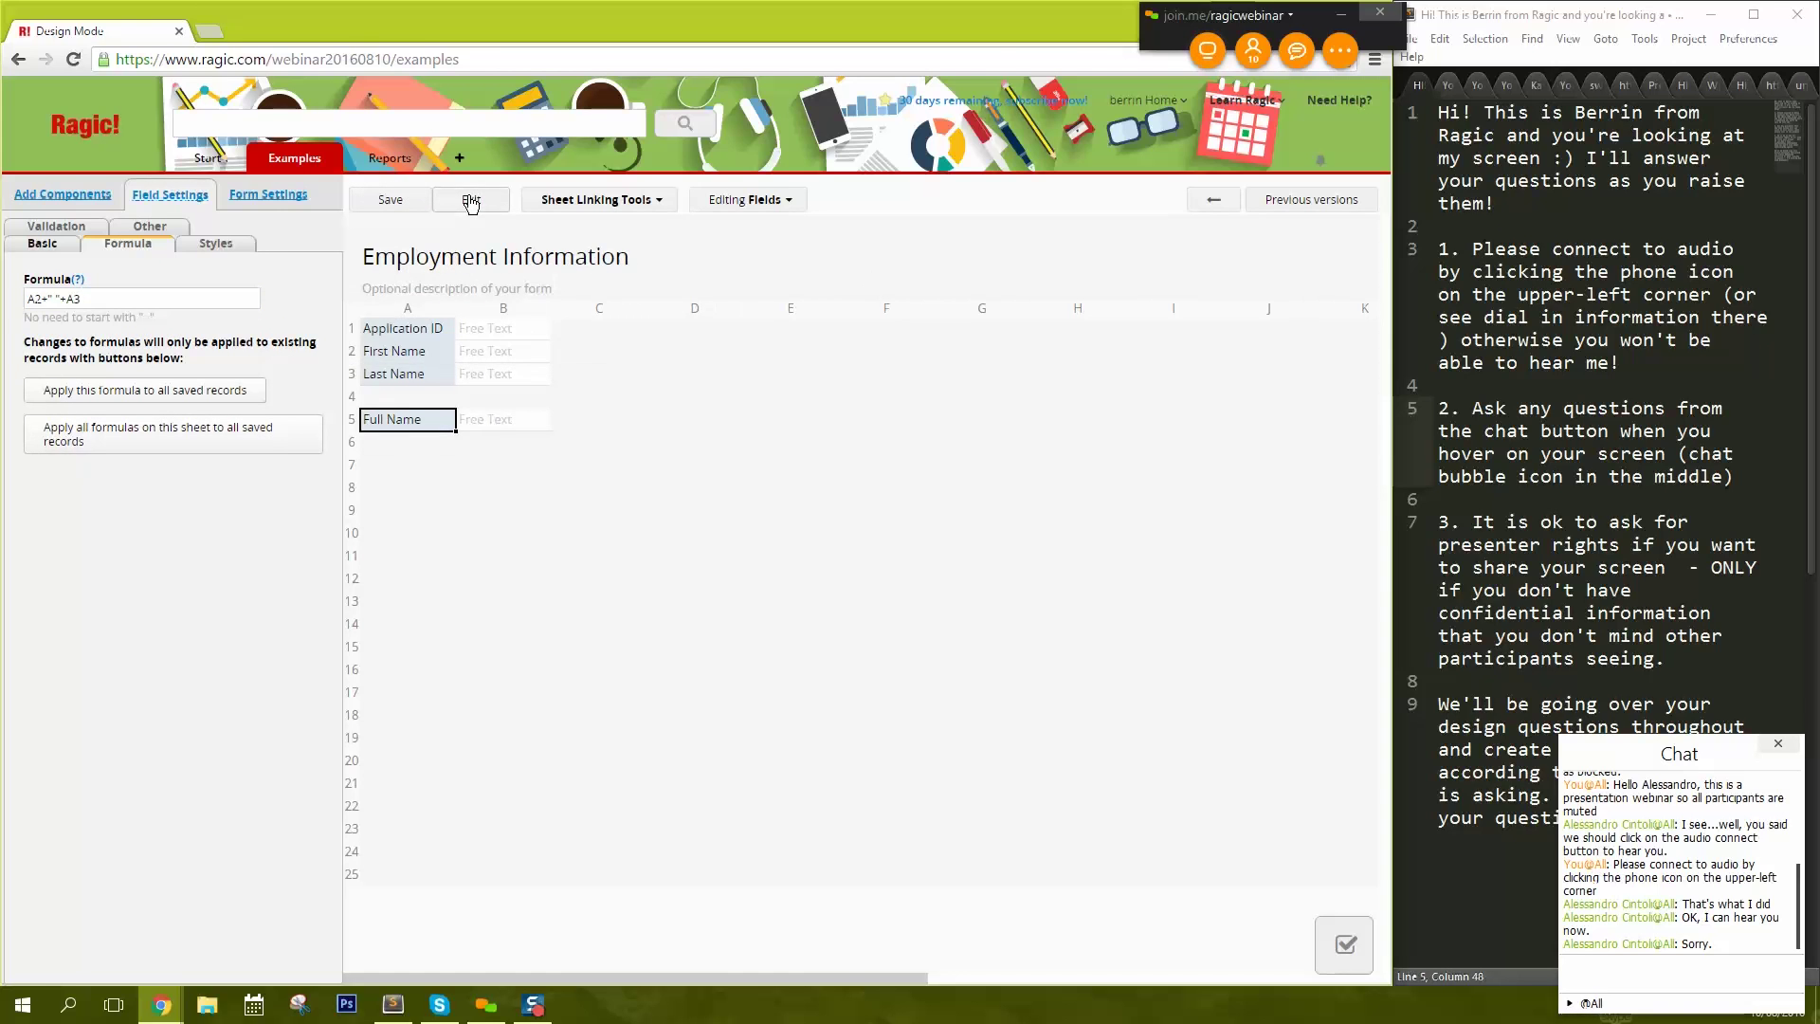
click(471, 202)
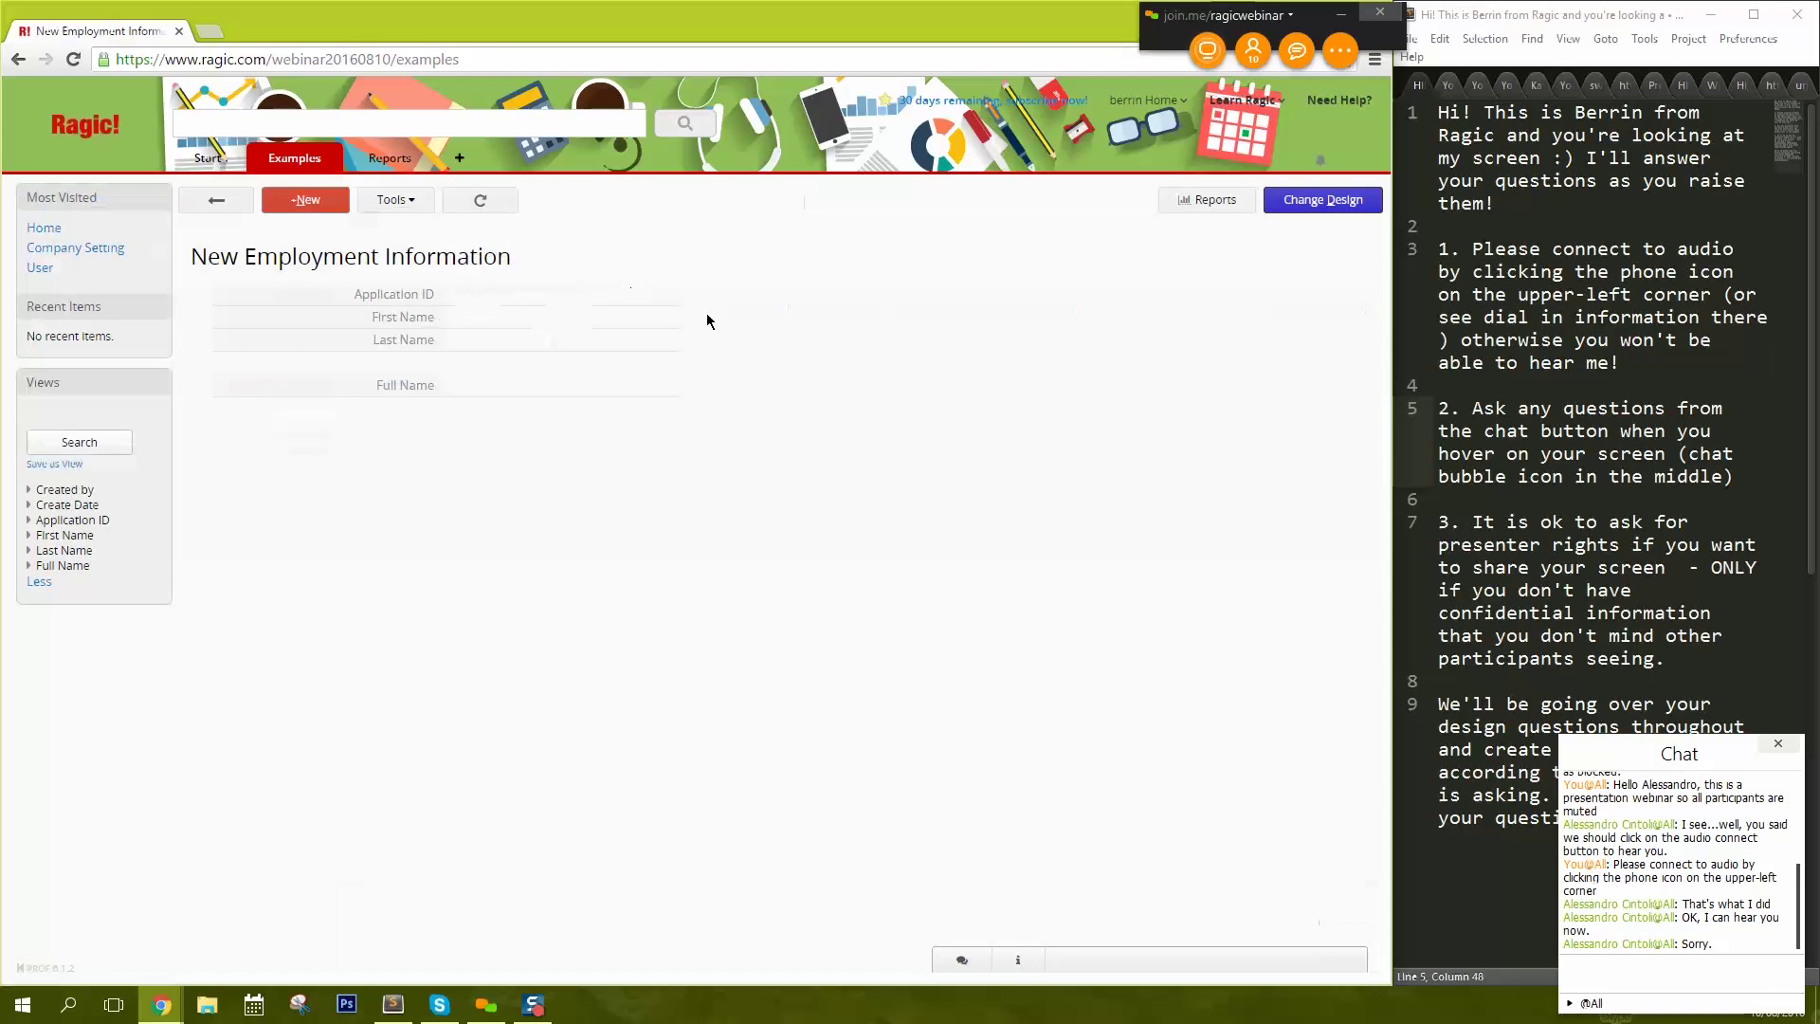
Step: Enter a record with Application ID A1 and a sample first and last name, then save it
click(636, 298)
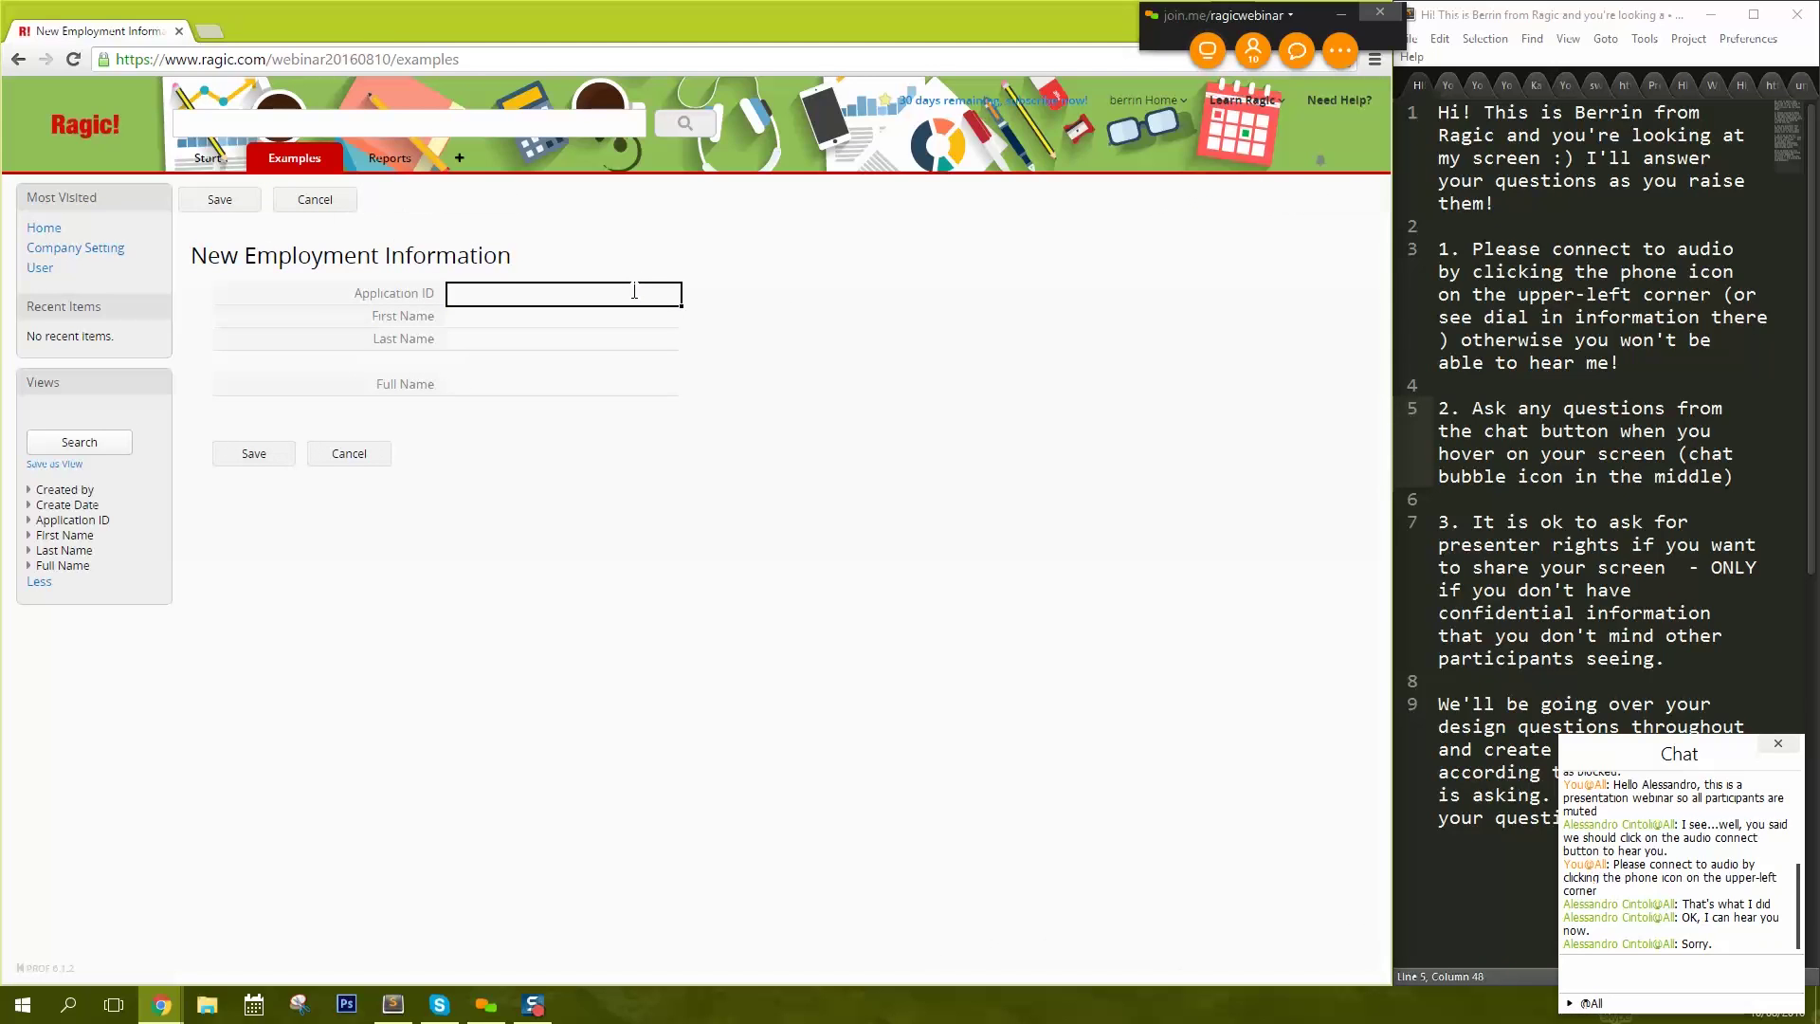
text(A1)
key(Tab)
text(Joh)
key(Tab)
text(Smith)
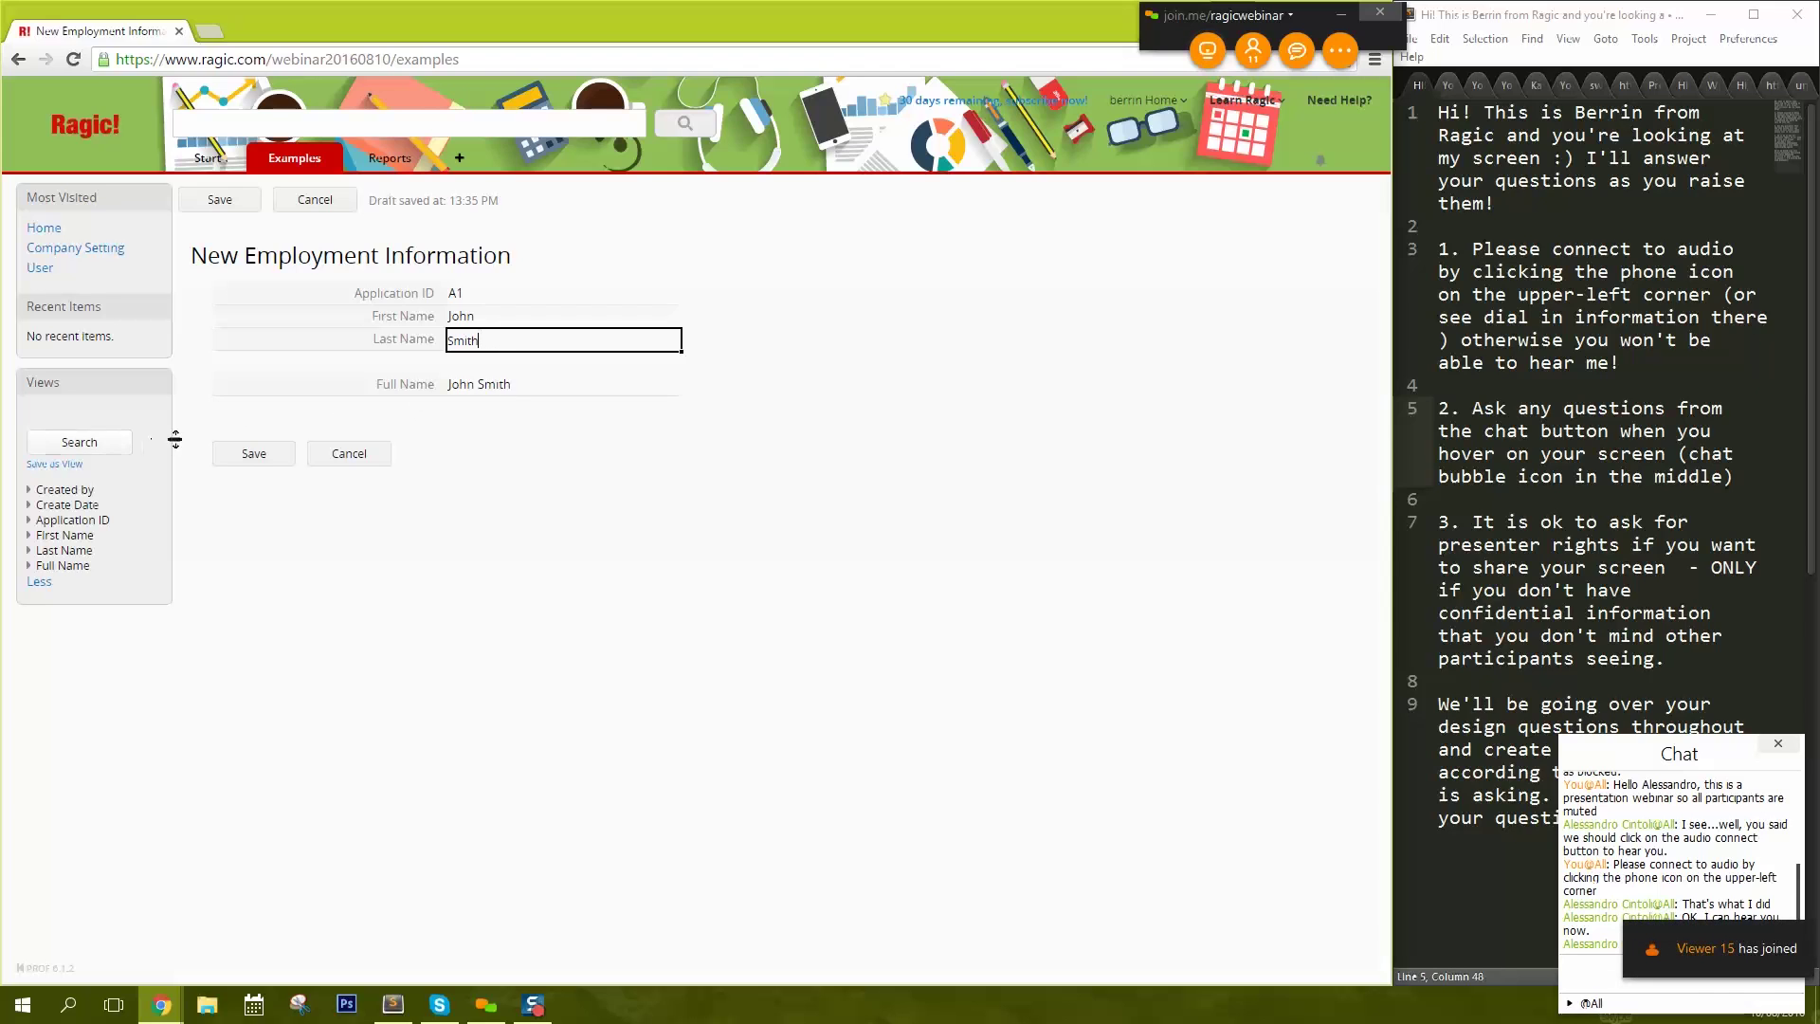
click(239, 462)
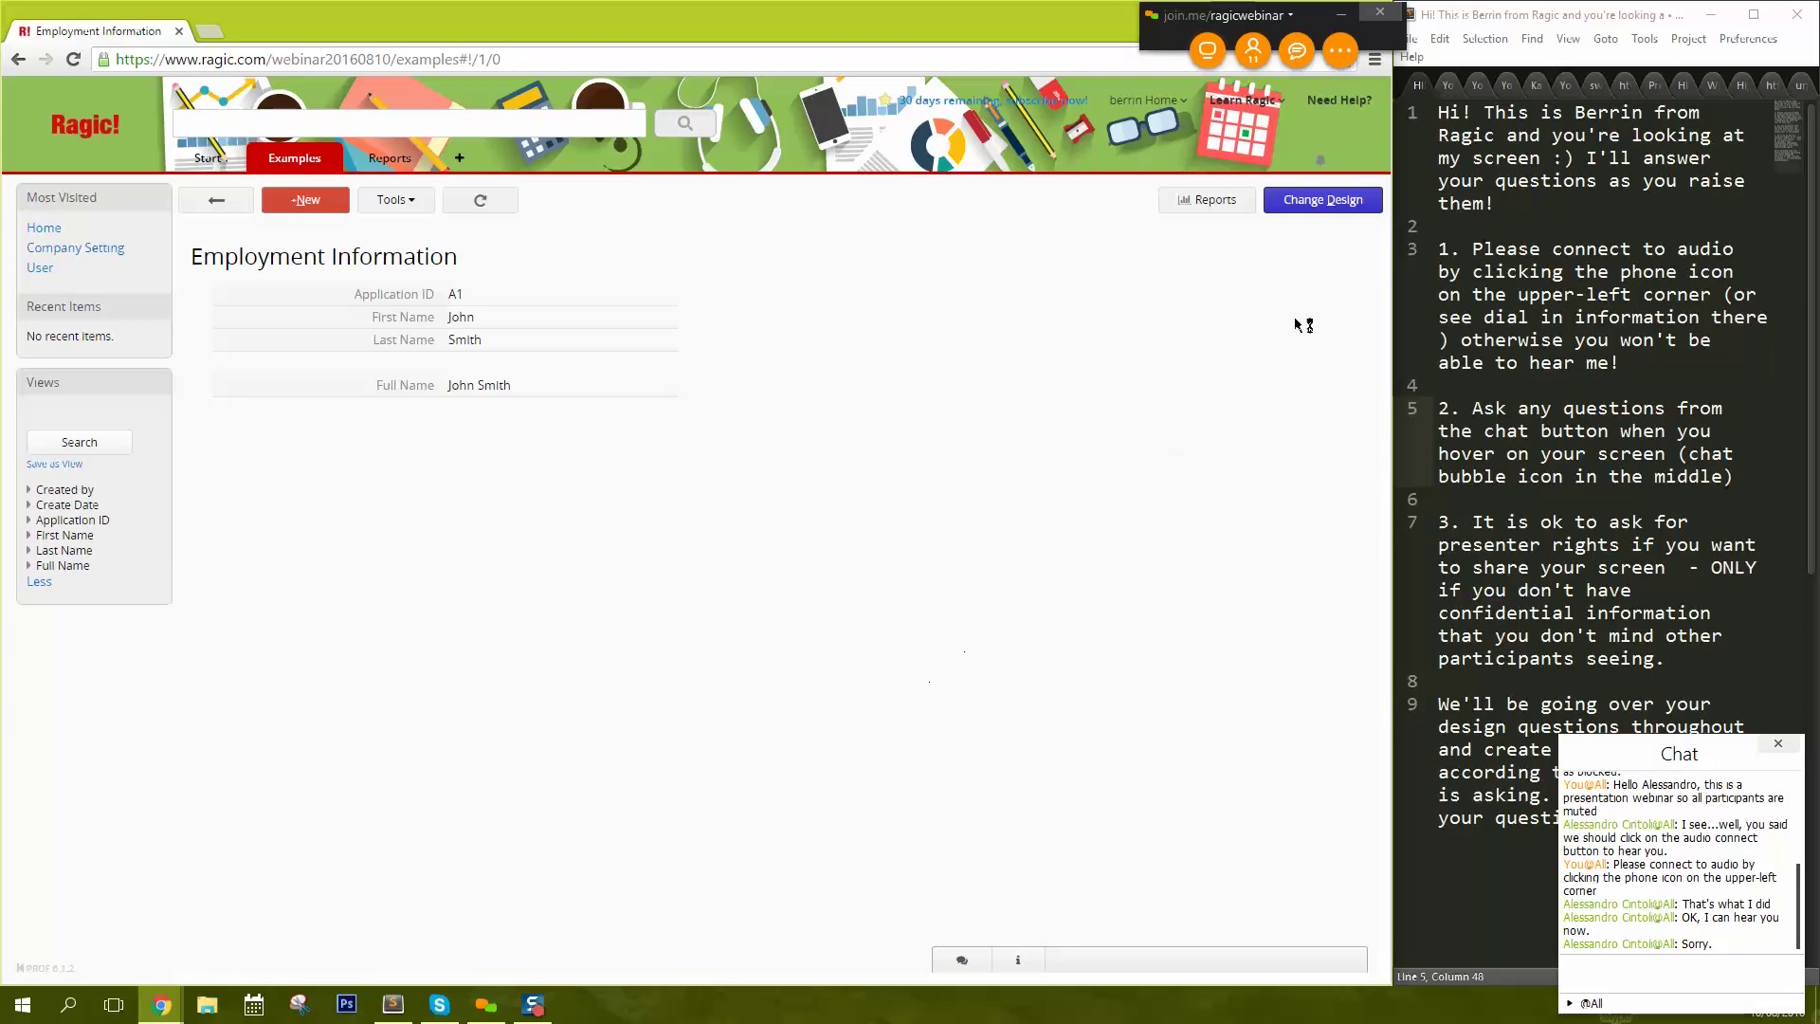
Step: Reopen the design, check Full Name's formula, and add a Date of Birth field in A7
click(1327, 199)
click(422, 422)
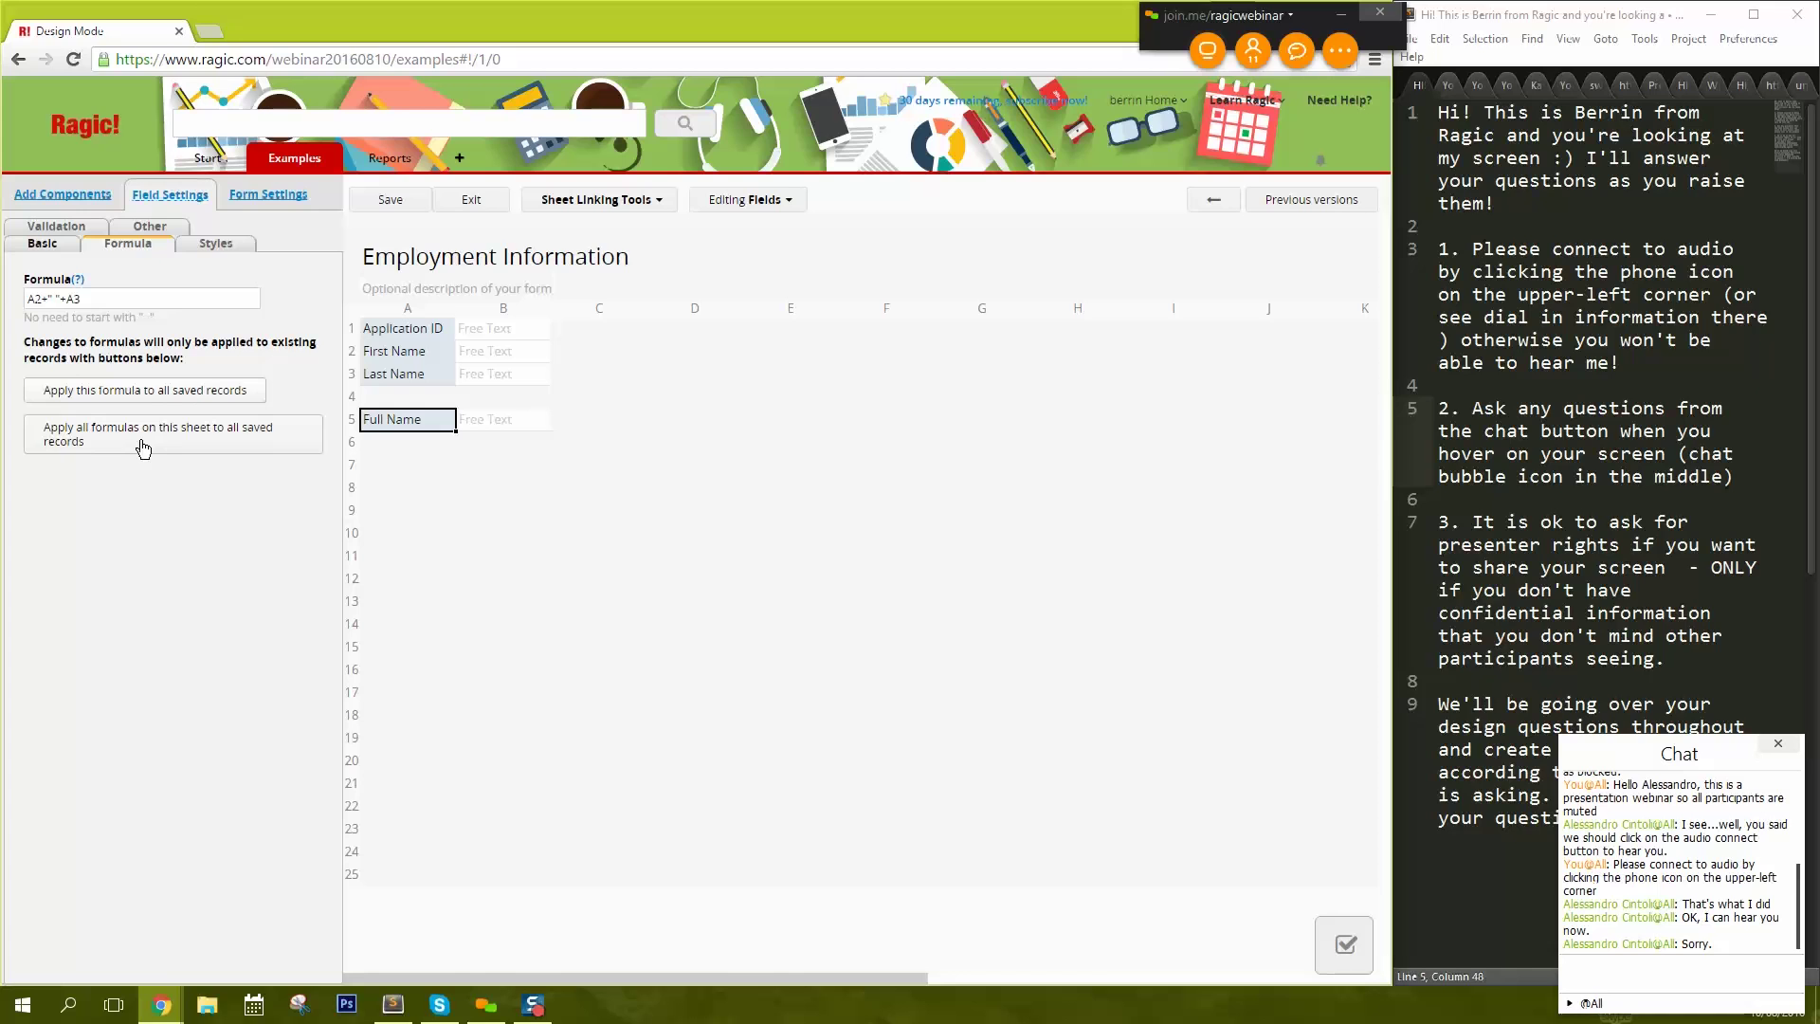
click(396, 463)
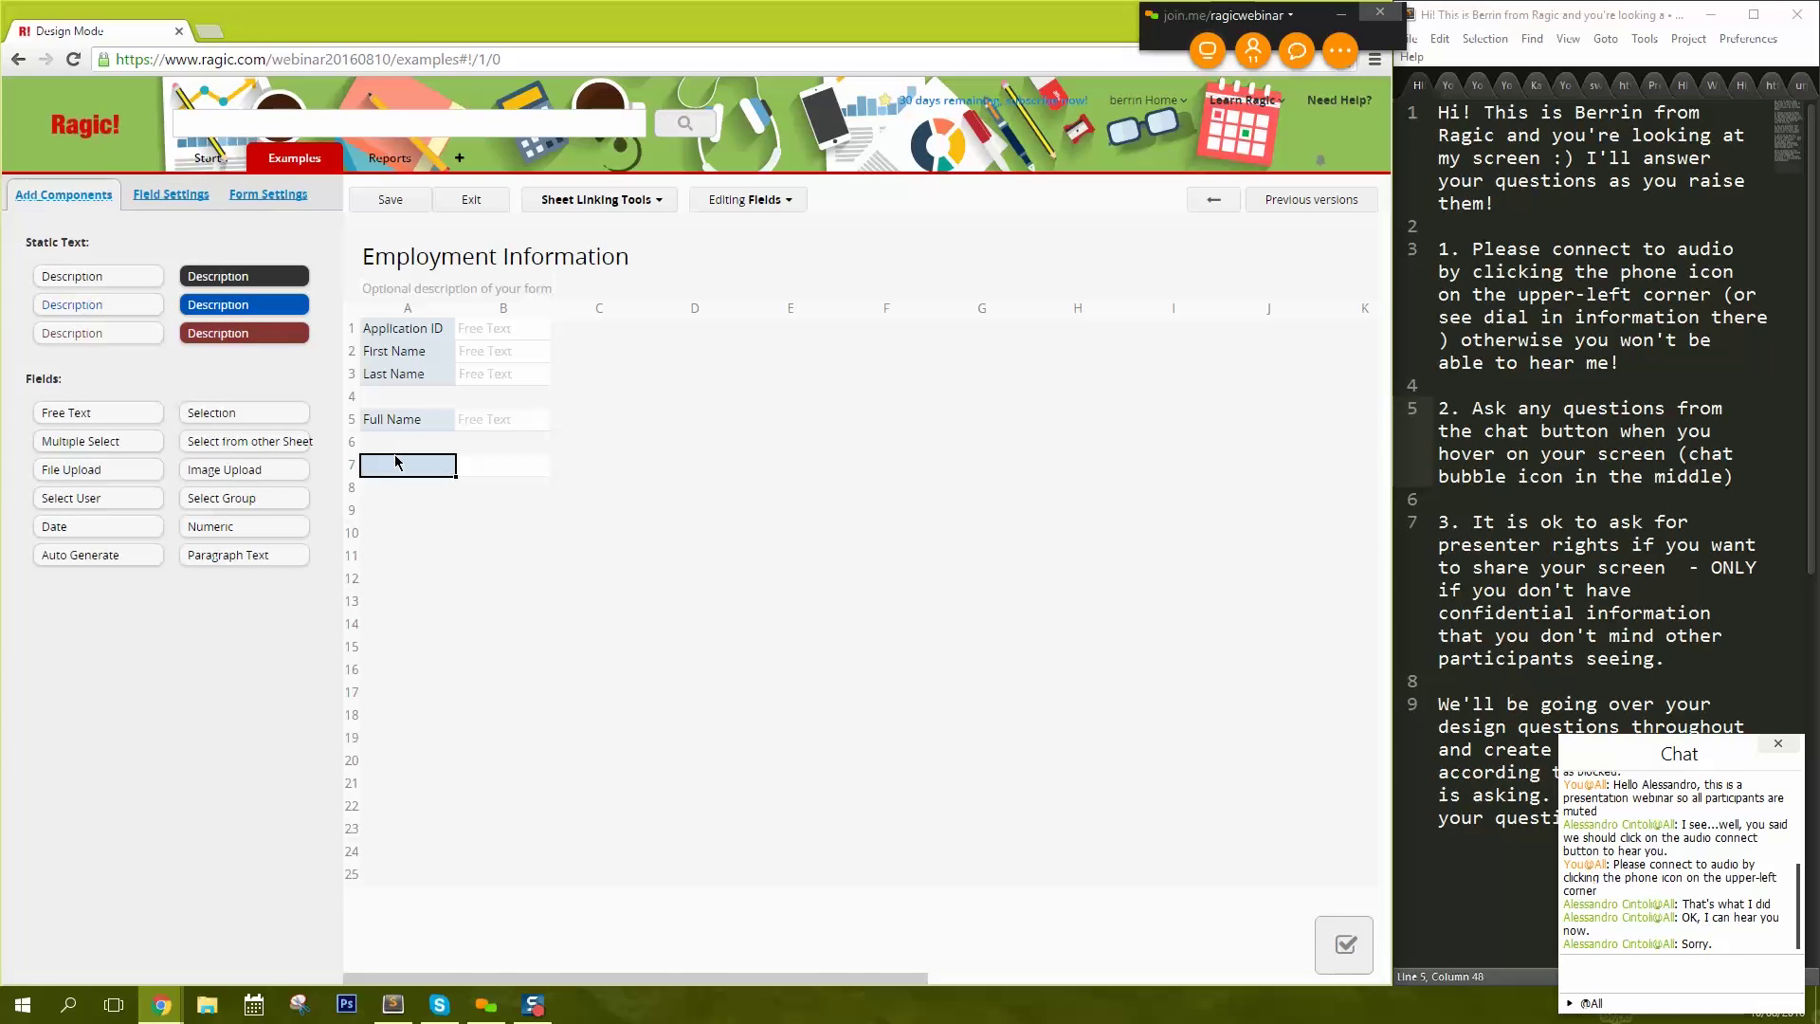
text(Date of)
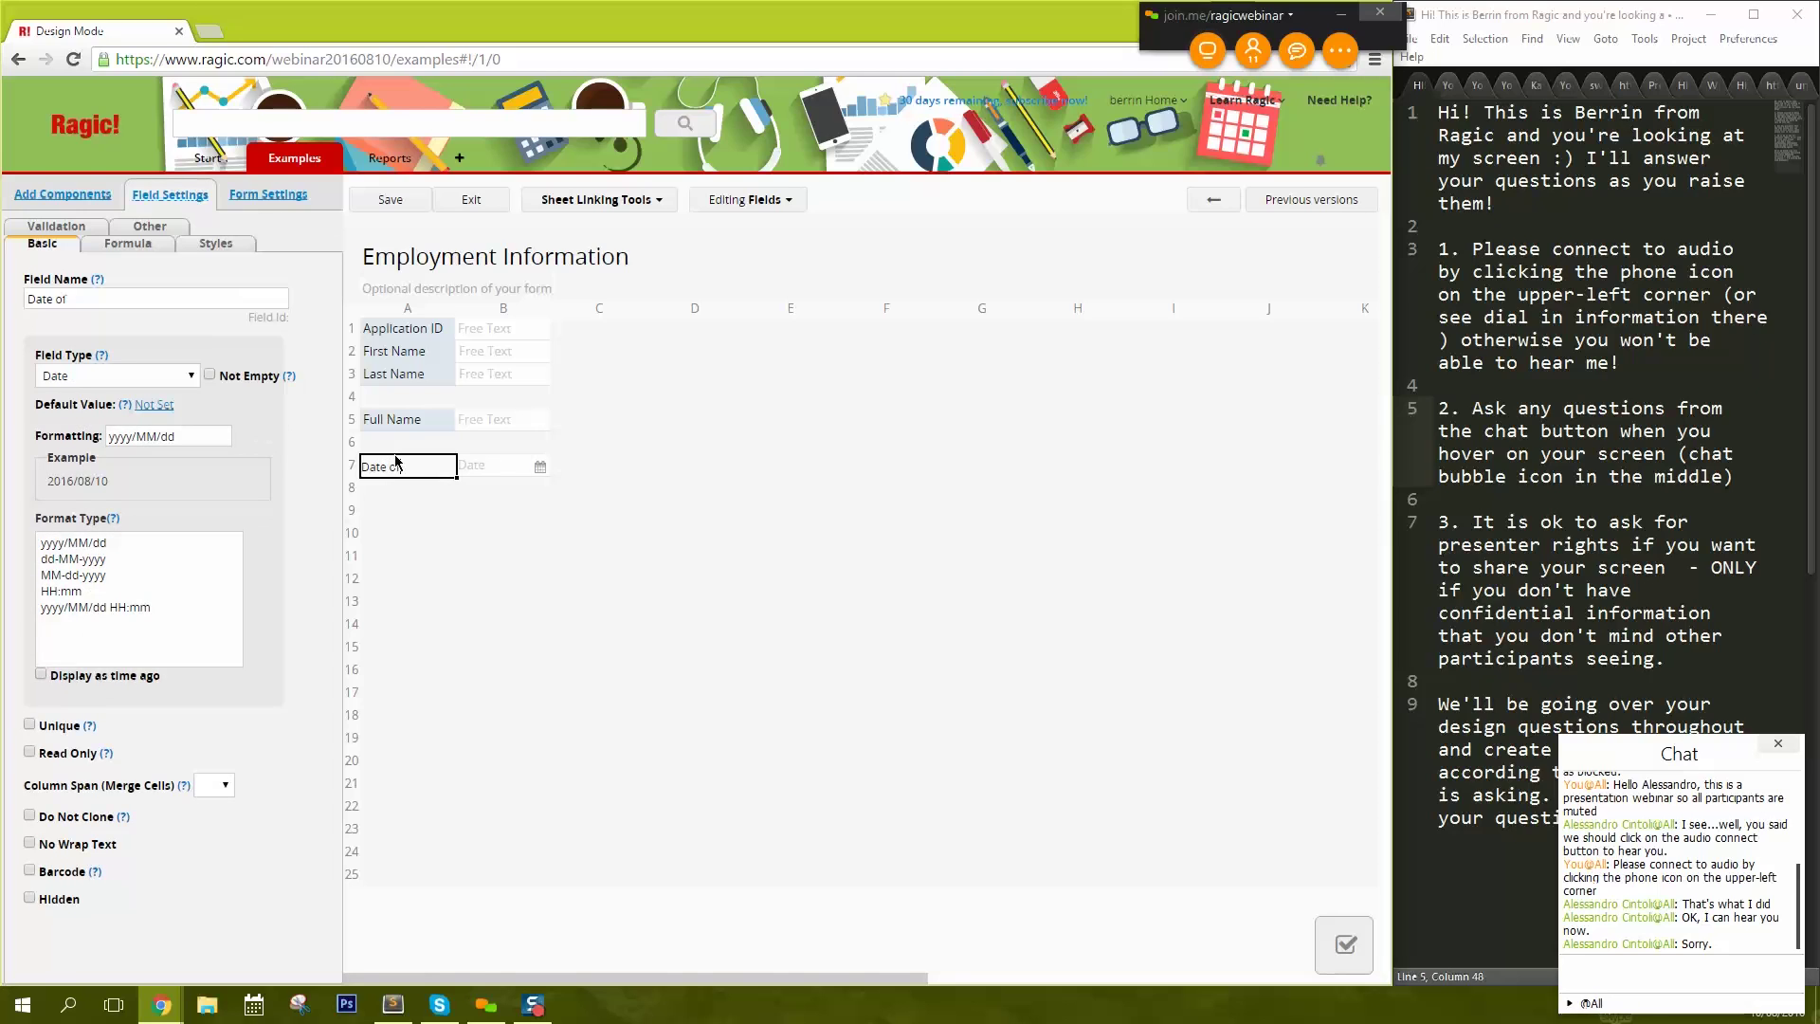
text( Birth)
Step: Save the design with the Date of Birth field and return to the record
click(411, 201)
click(447, 202)
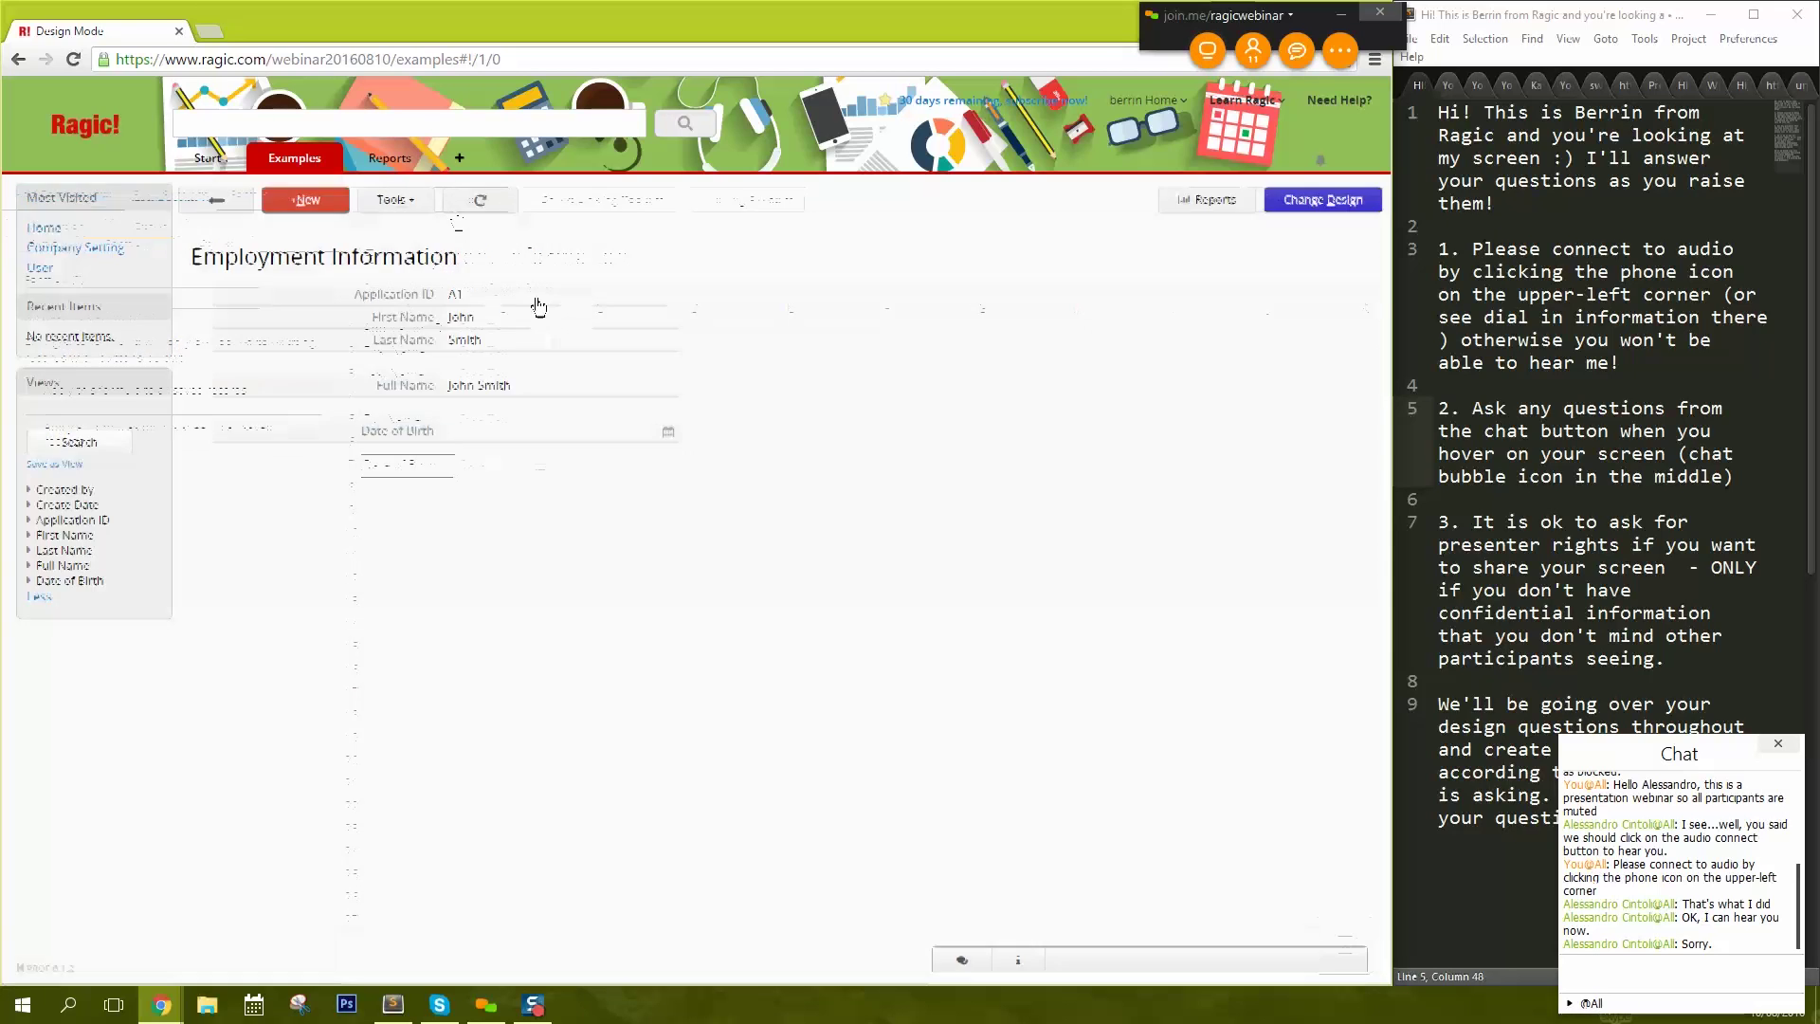
click(667, 434)
Step: Set the record's date of birth to 1989/06/22 and save it
click(593, 523)
drag(476, 431, 445, 436)
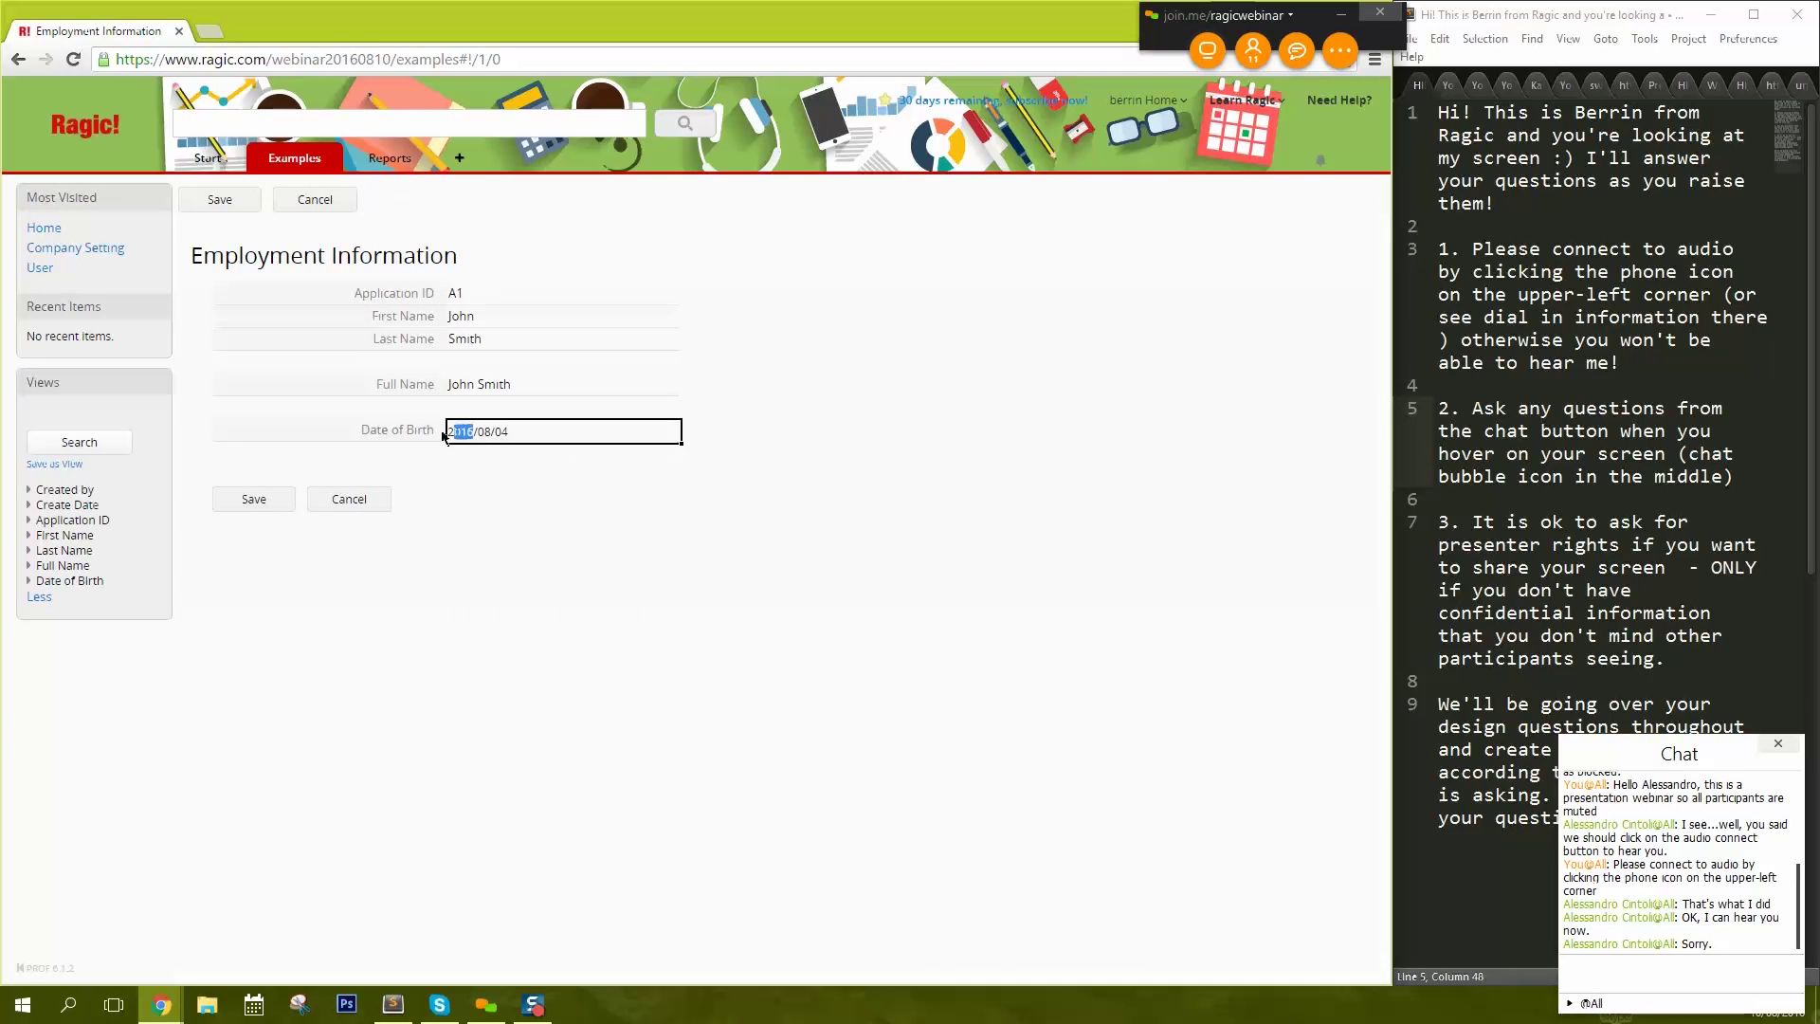
text(198)
text(908)
key(BackSpace)
text(6)
key(BackSpace)
key(BackSpace)
text(22)
click(258, 499)
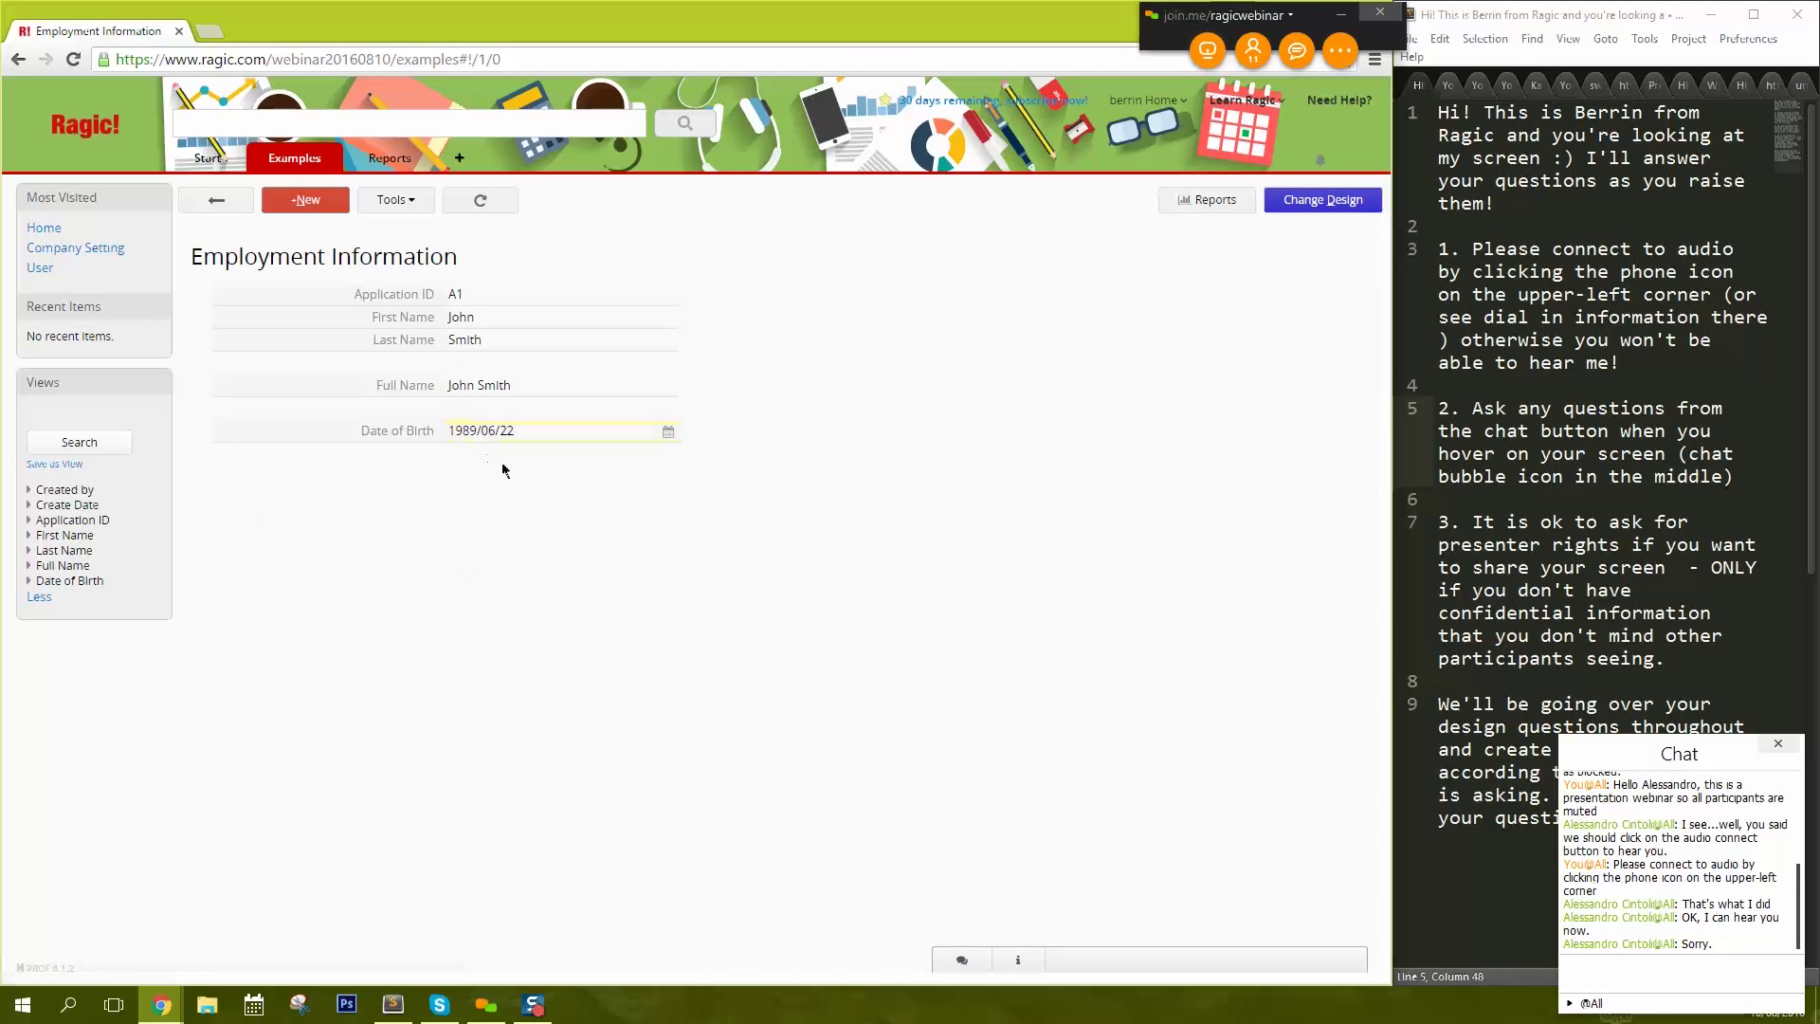
click(1325, 200)
Step: Add an AGE field in A8 and begin its formula with TODAY()-A7
click(413, 491)
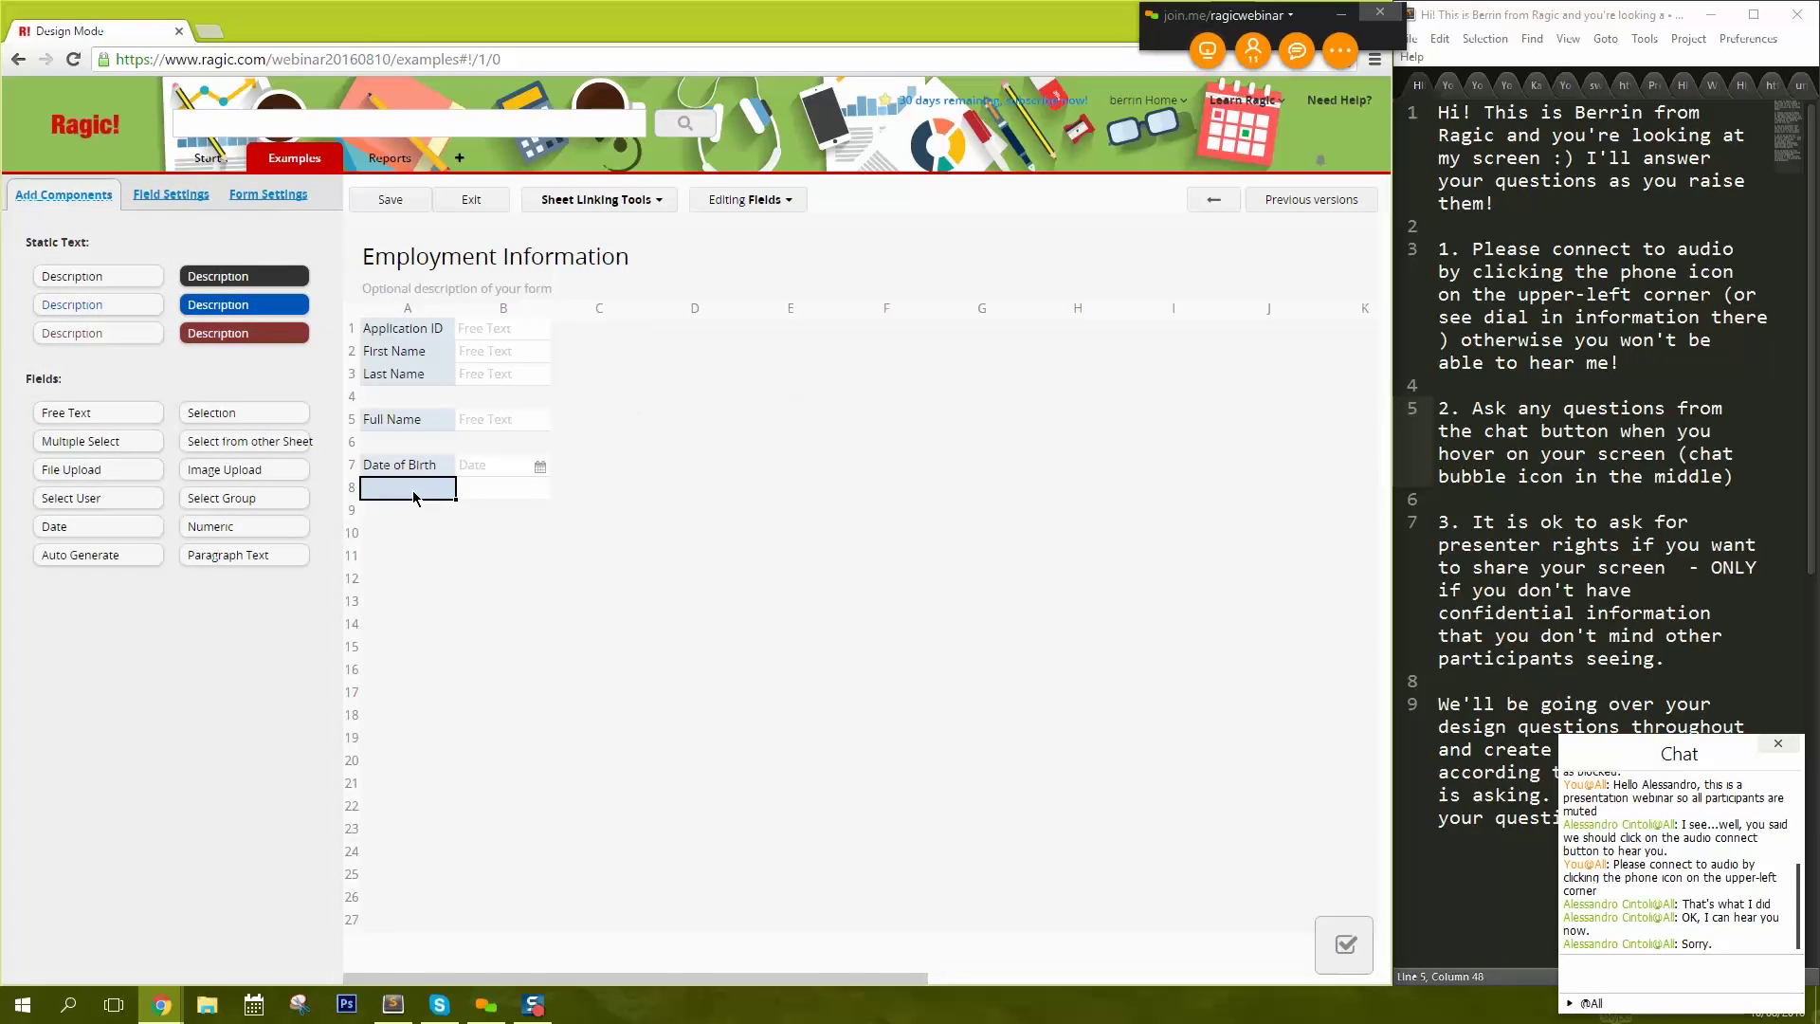
text(AGE)
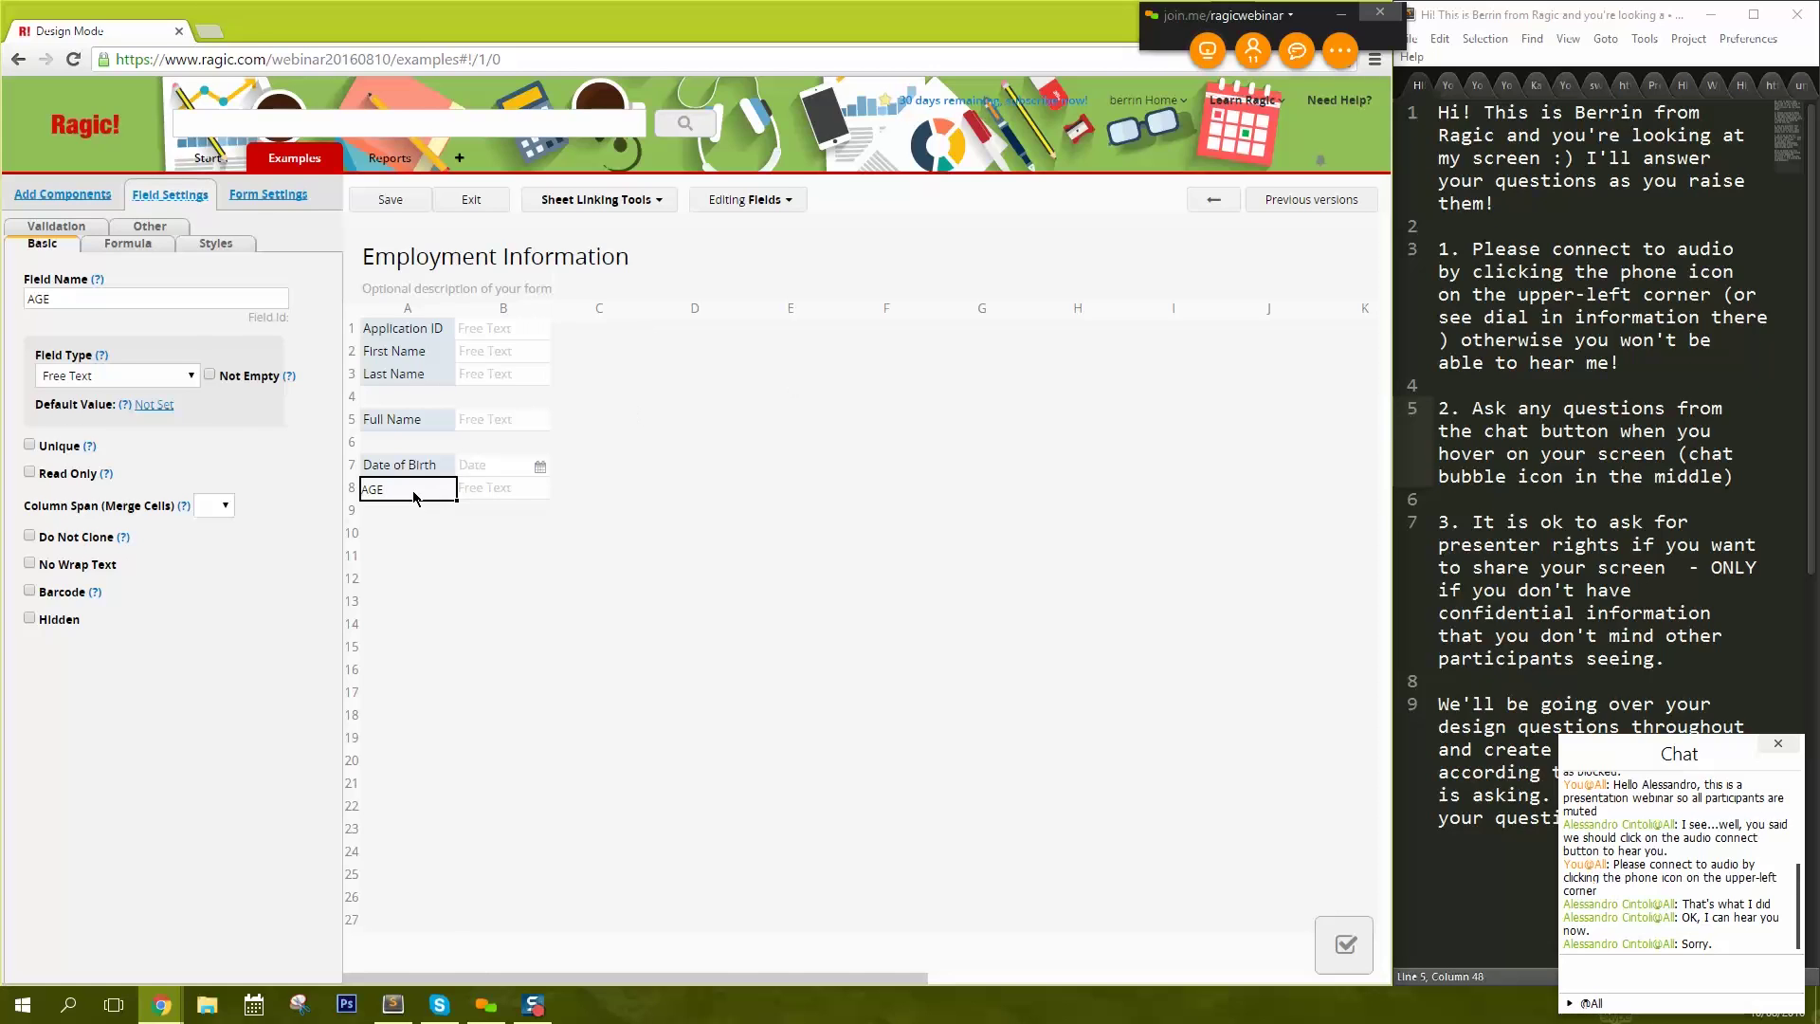
click(127, 242)
click(113, 299)
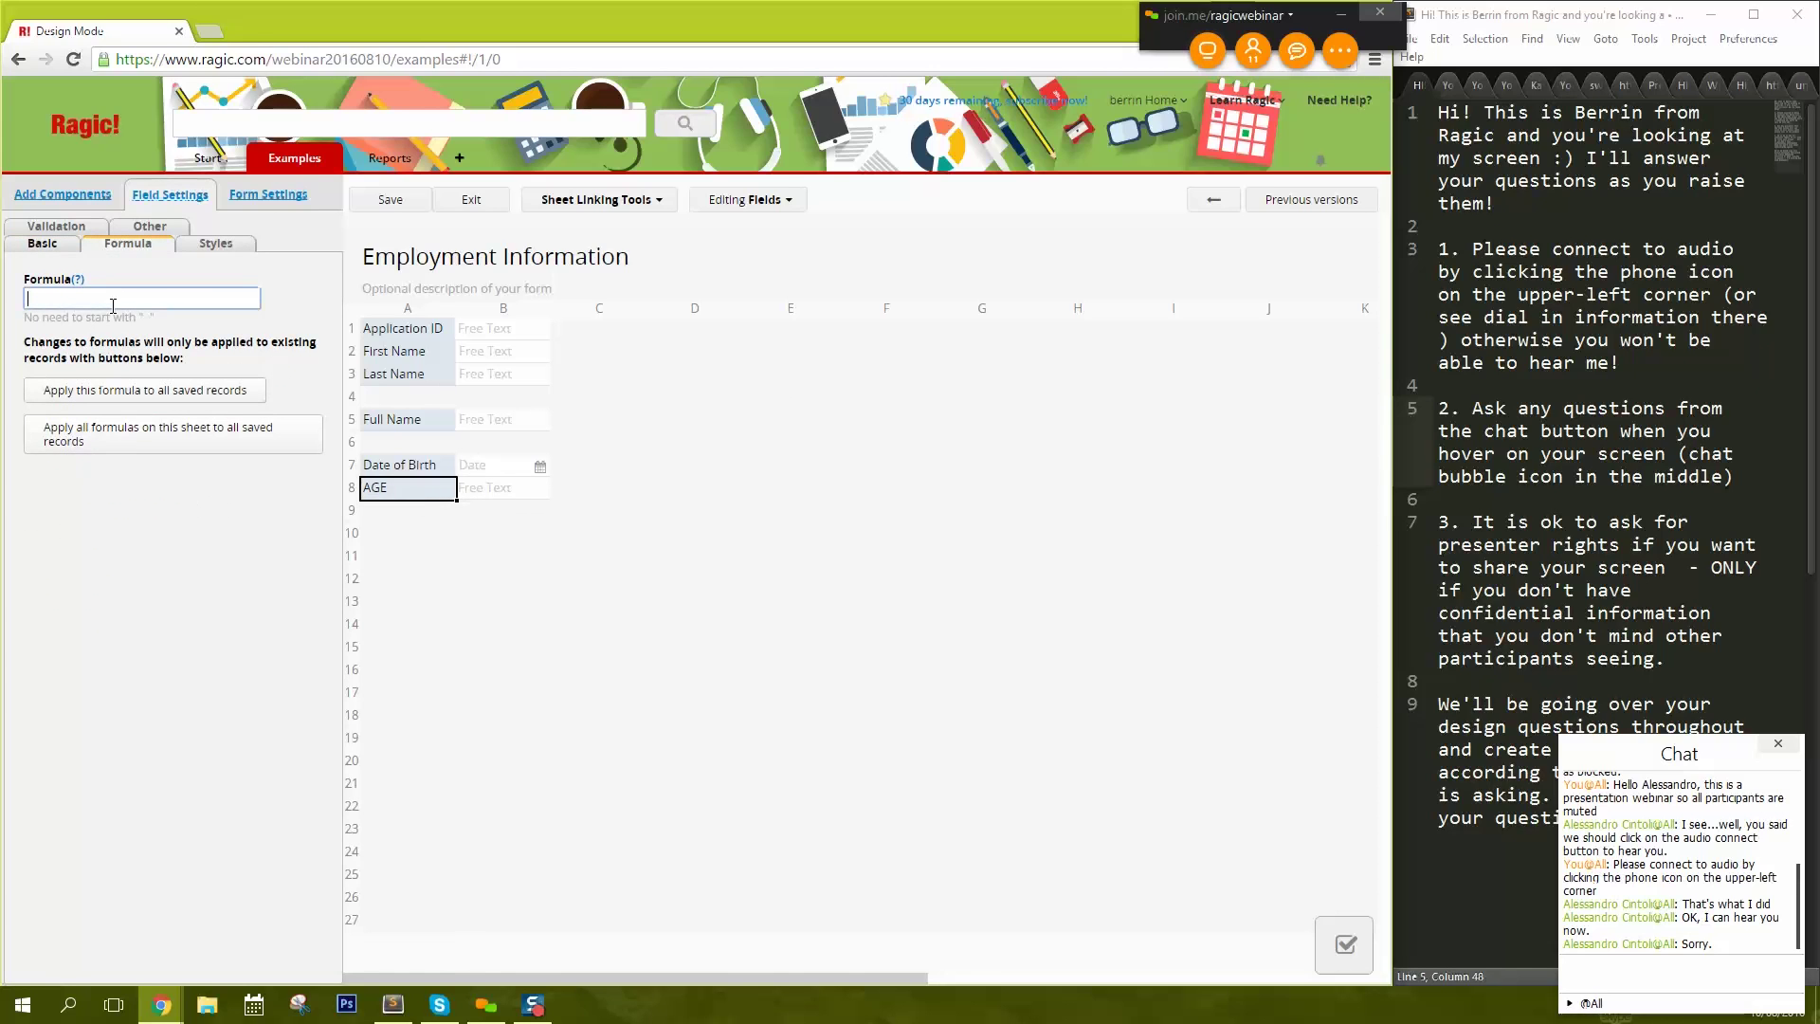
text(TODAY()-)
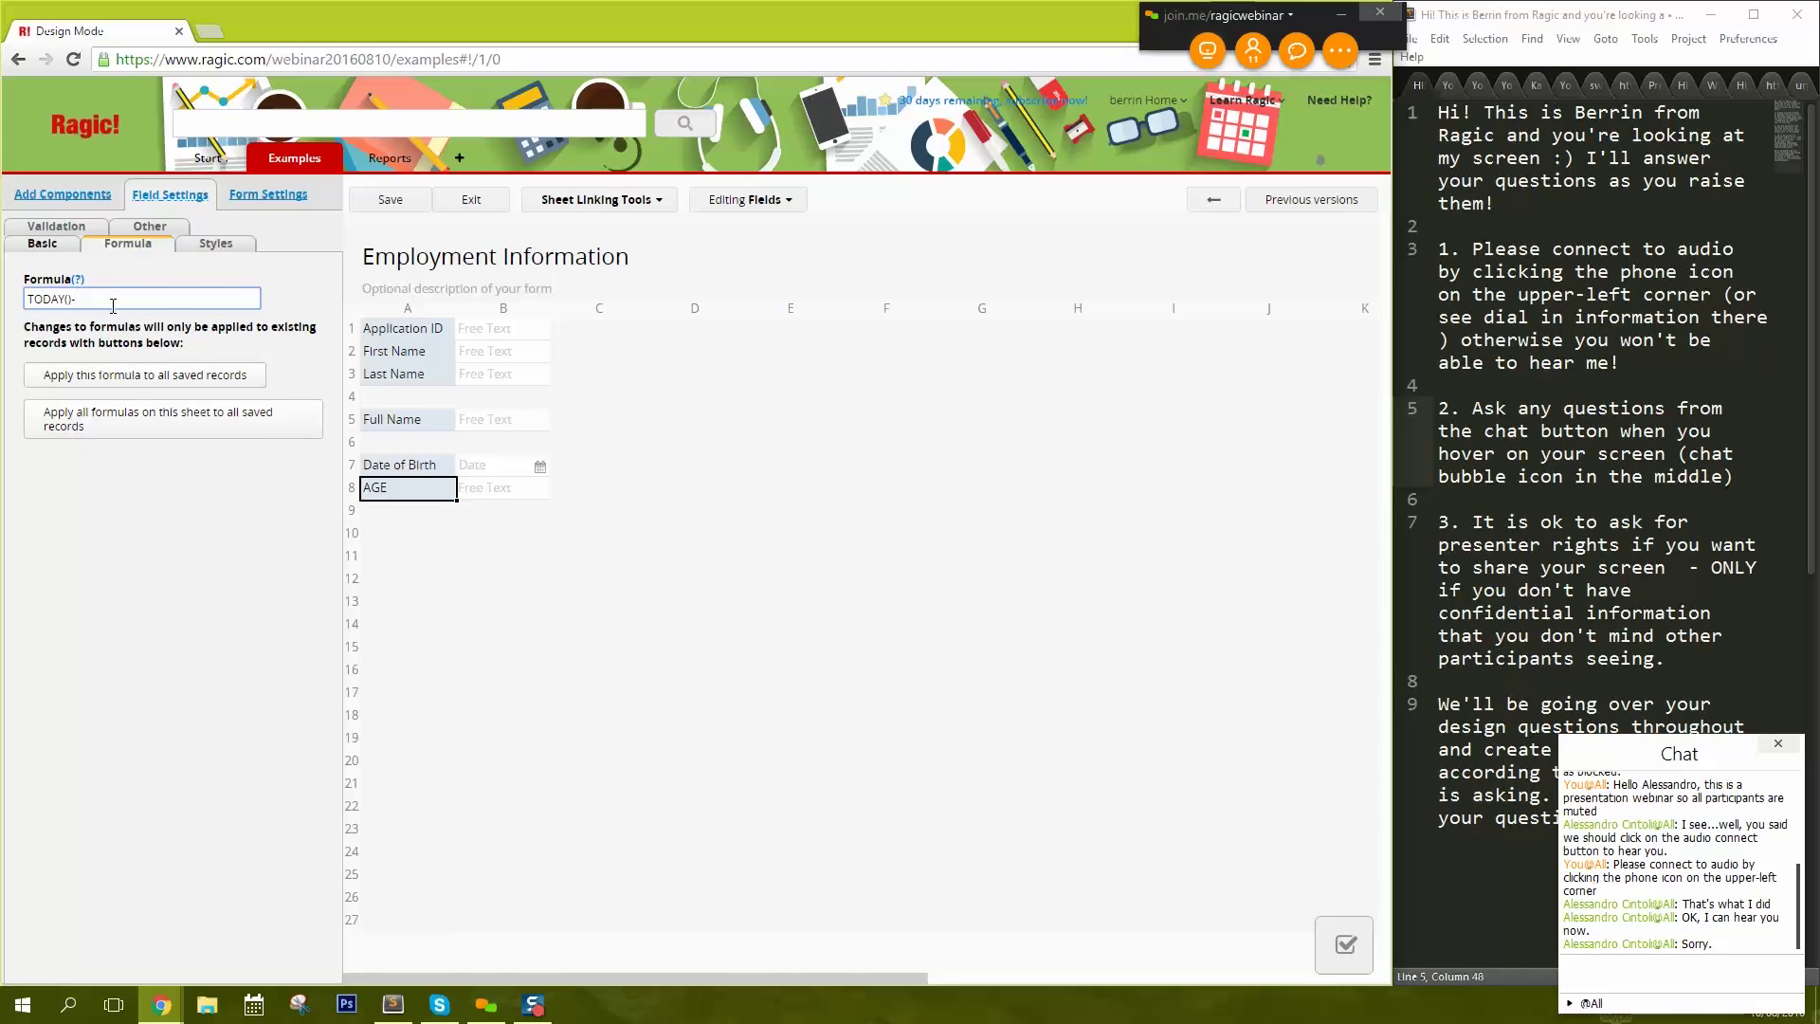
text(A7)
Step: Make AGE Numeric, complete its formula as (TODAY()-A7)/365.25, and save the design
click(49, 243)
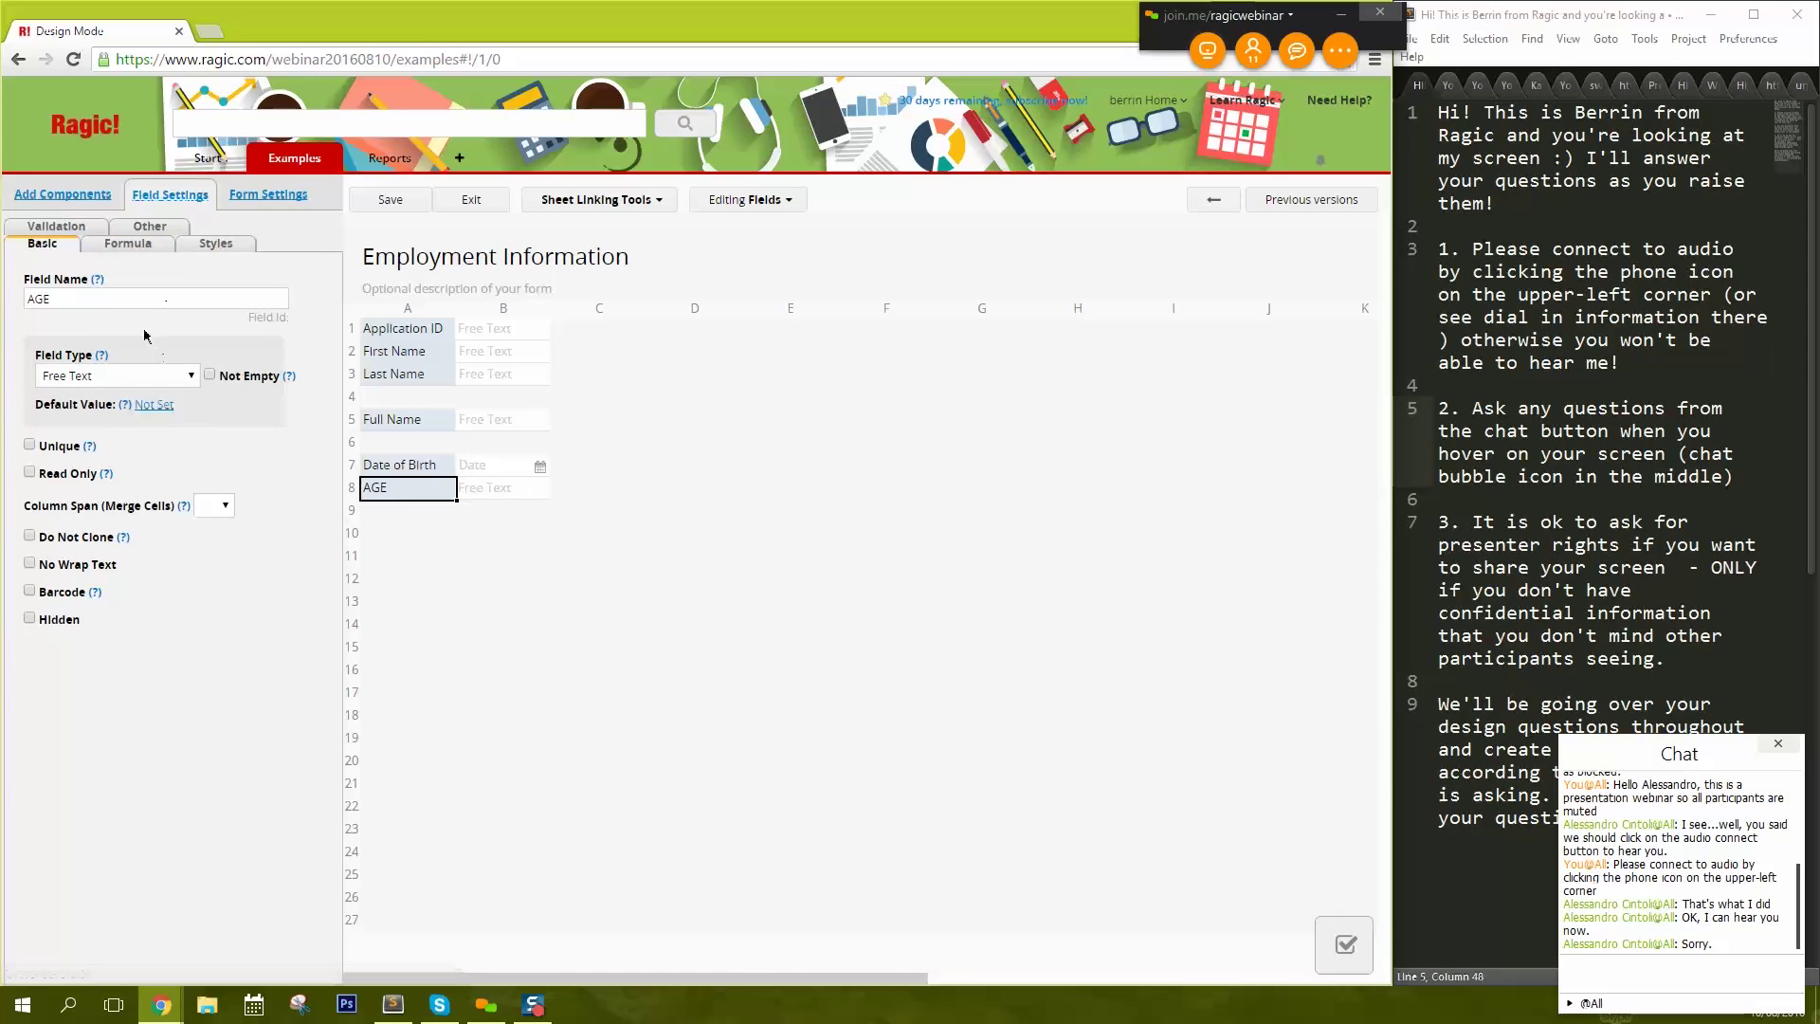
click(145, 378)
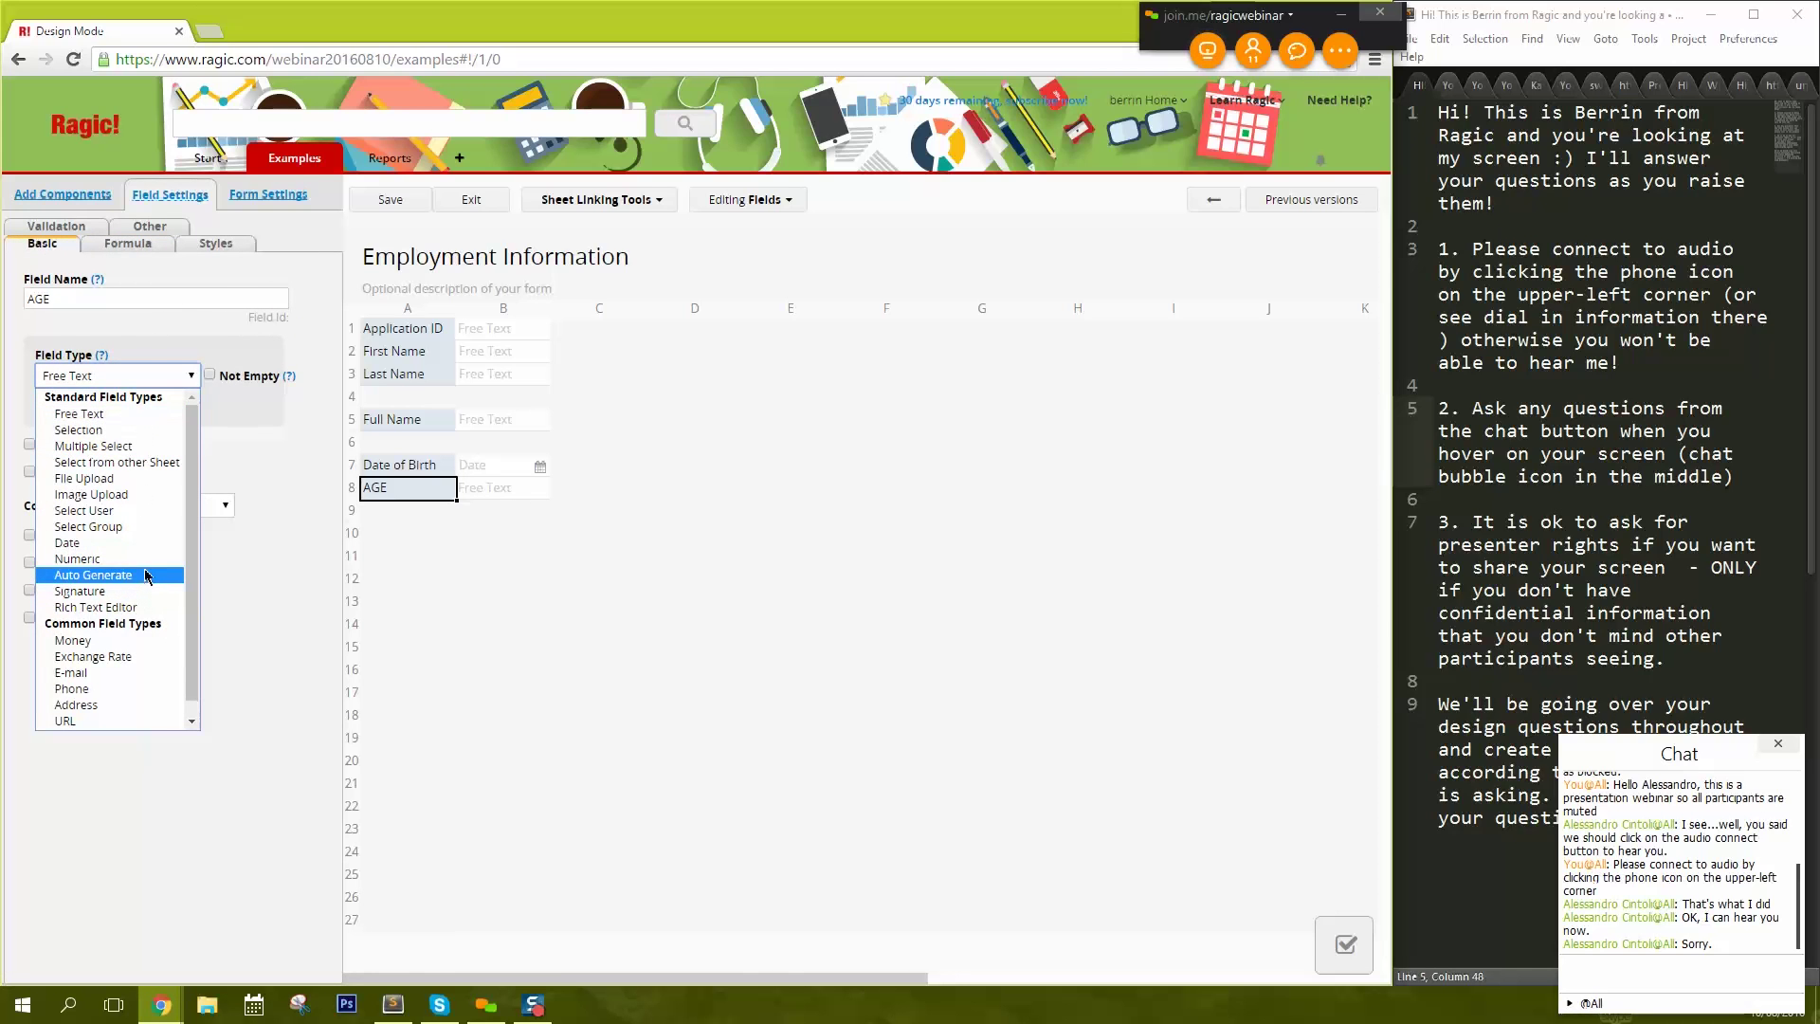
click(78, 560)
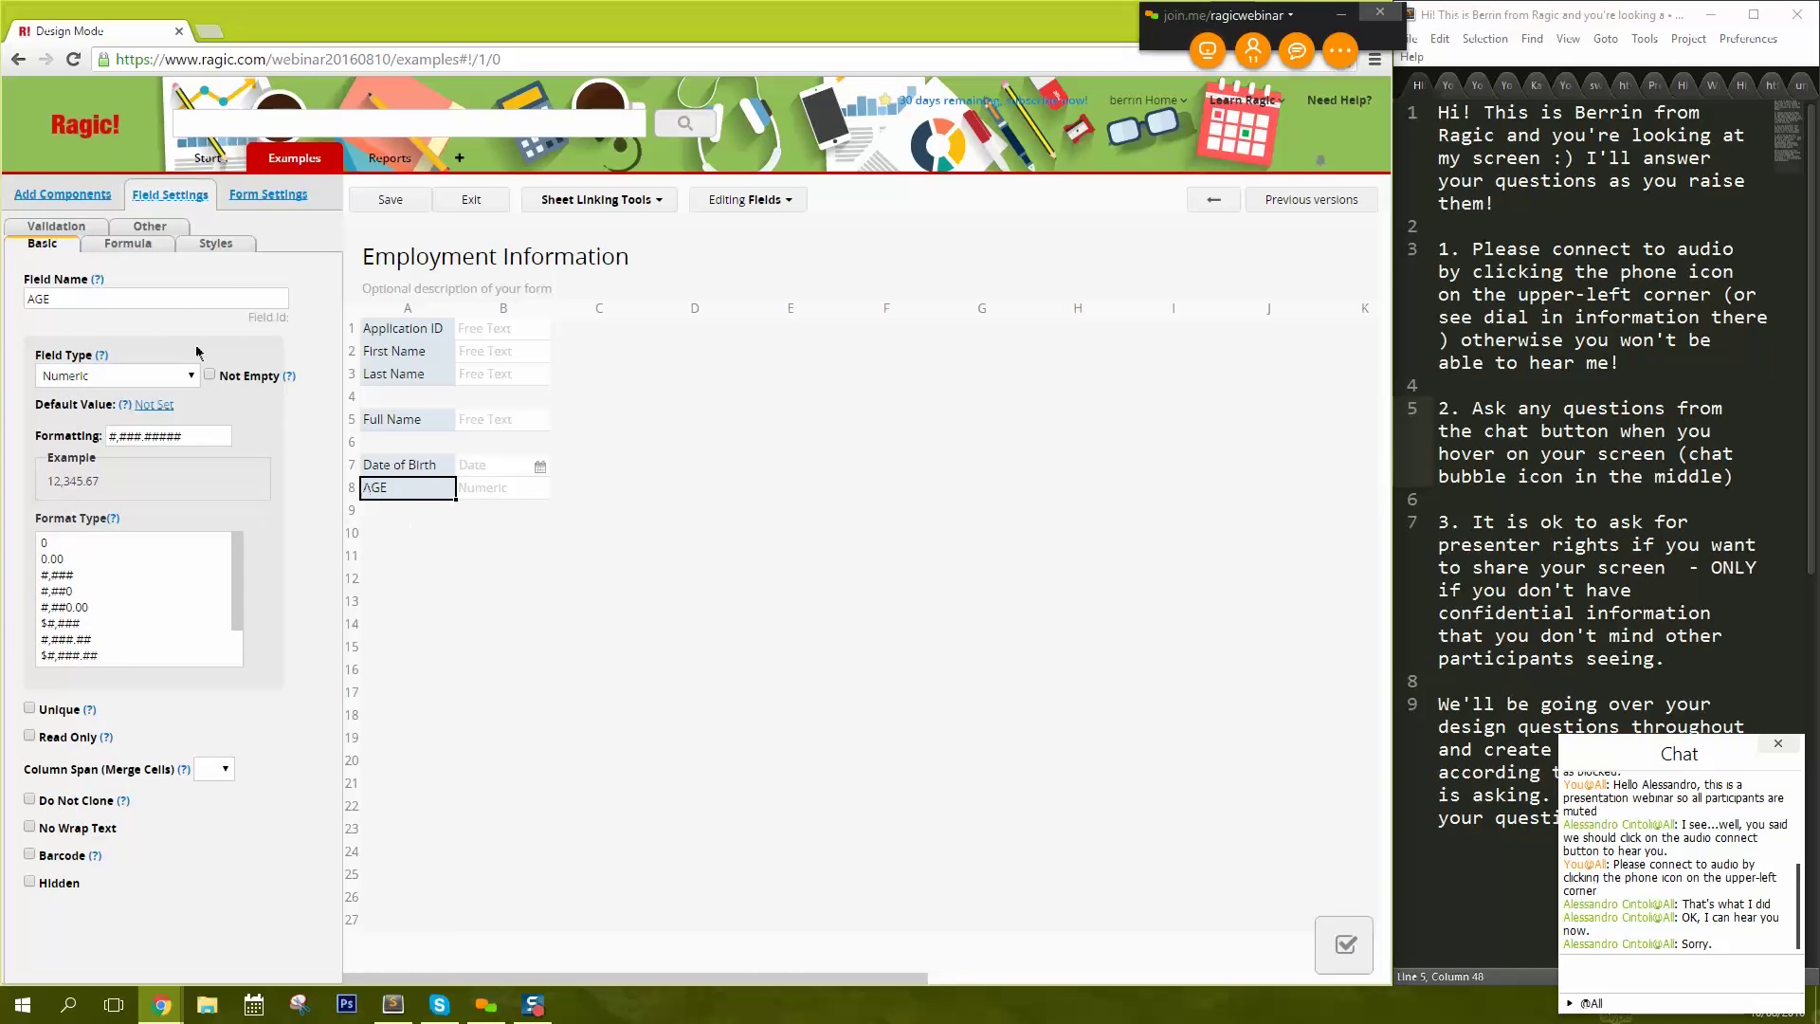
click(130, 246)
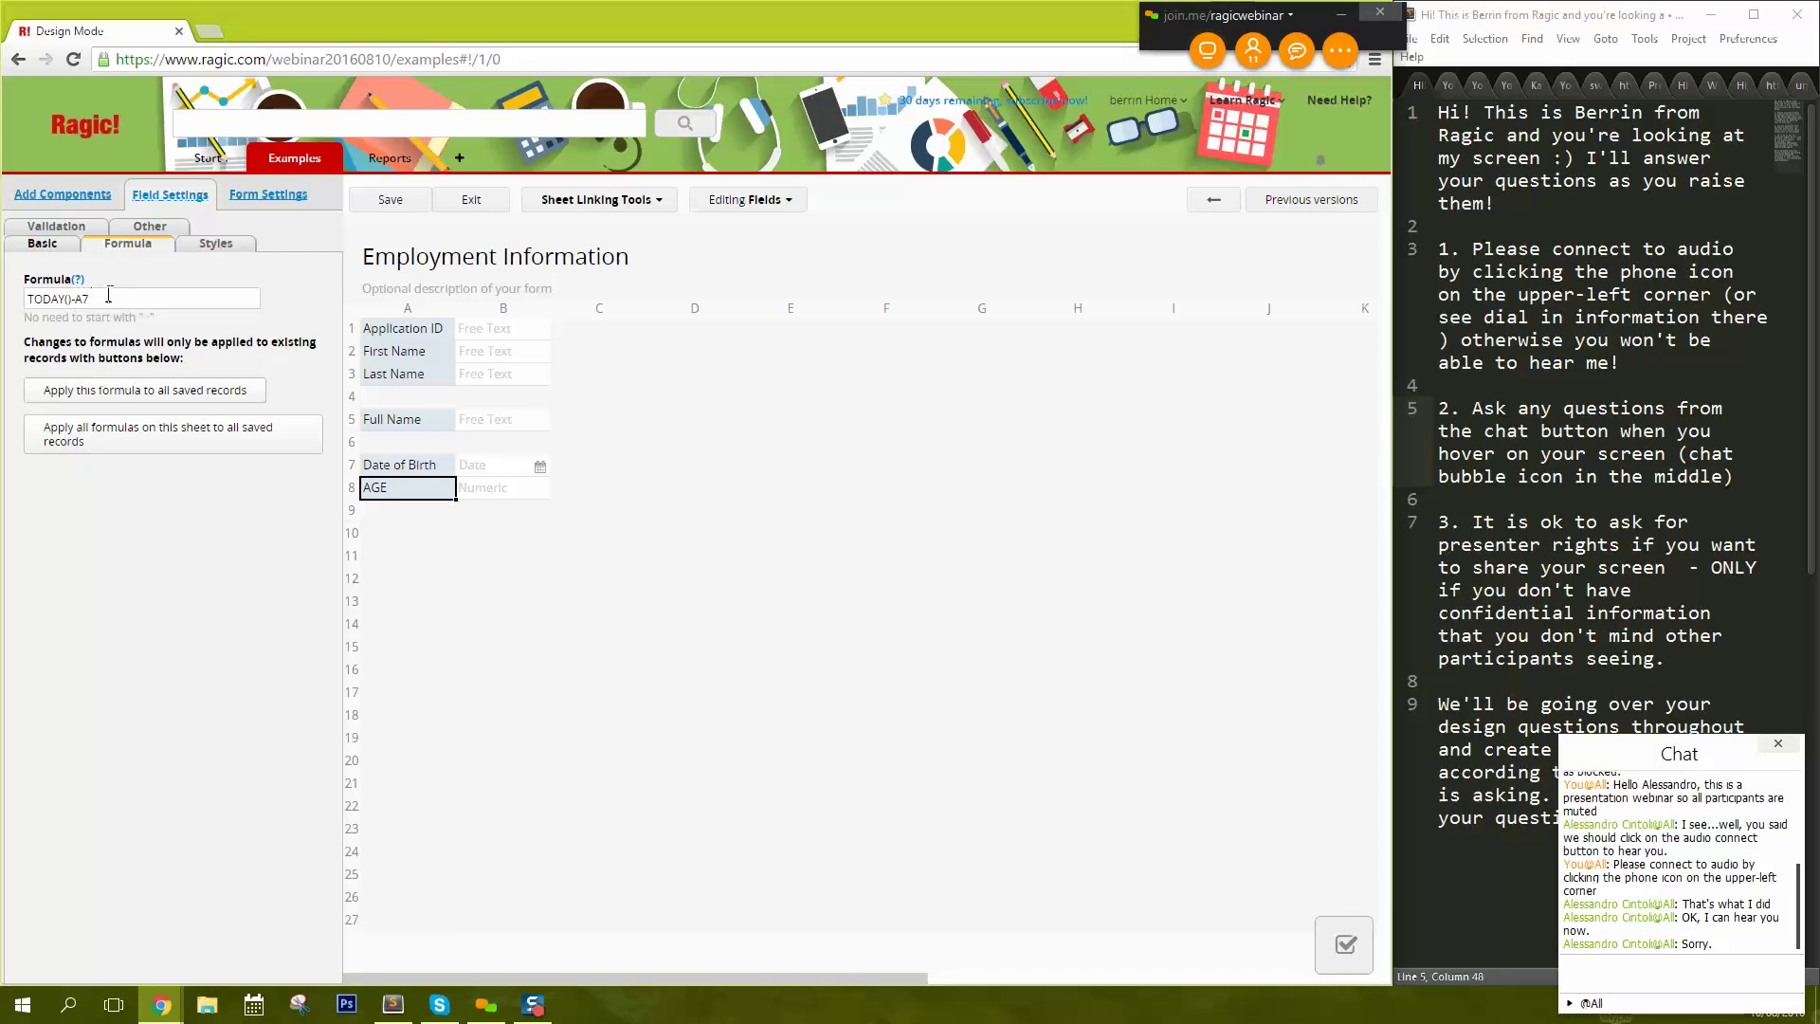
click(27, 299)
text(()-A7))
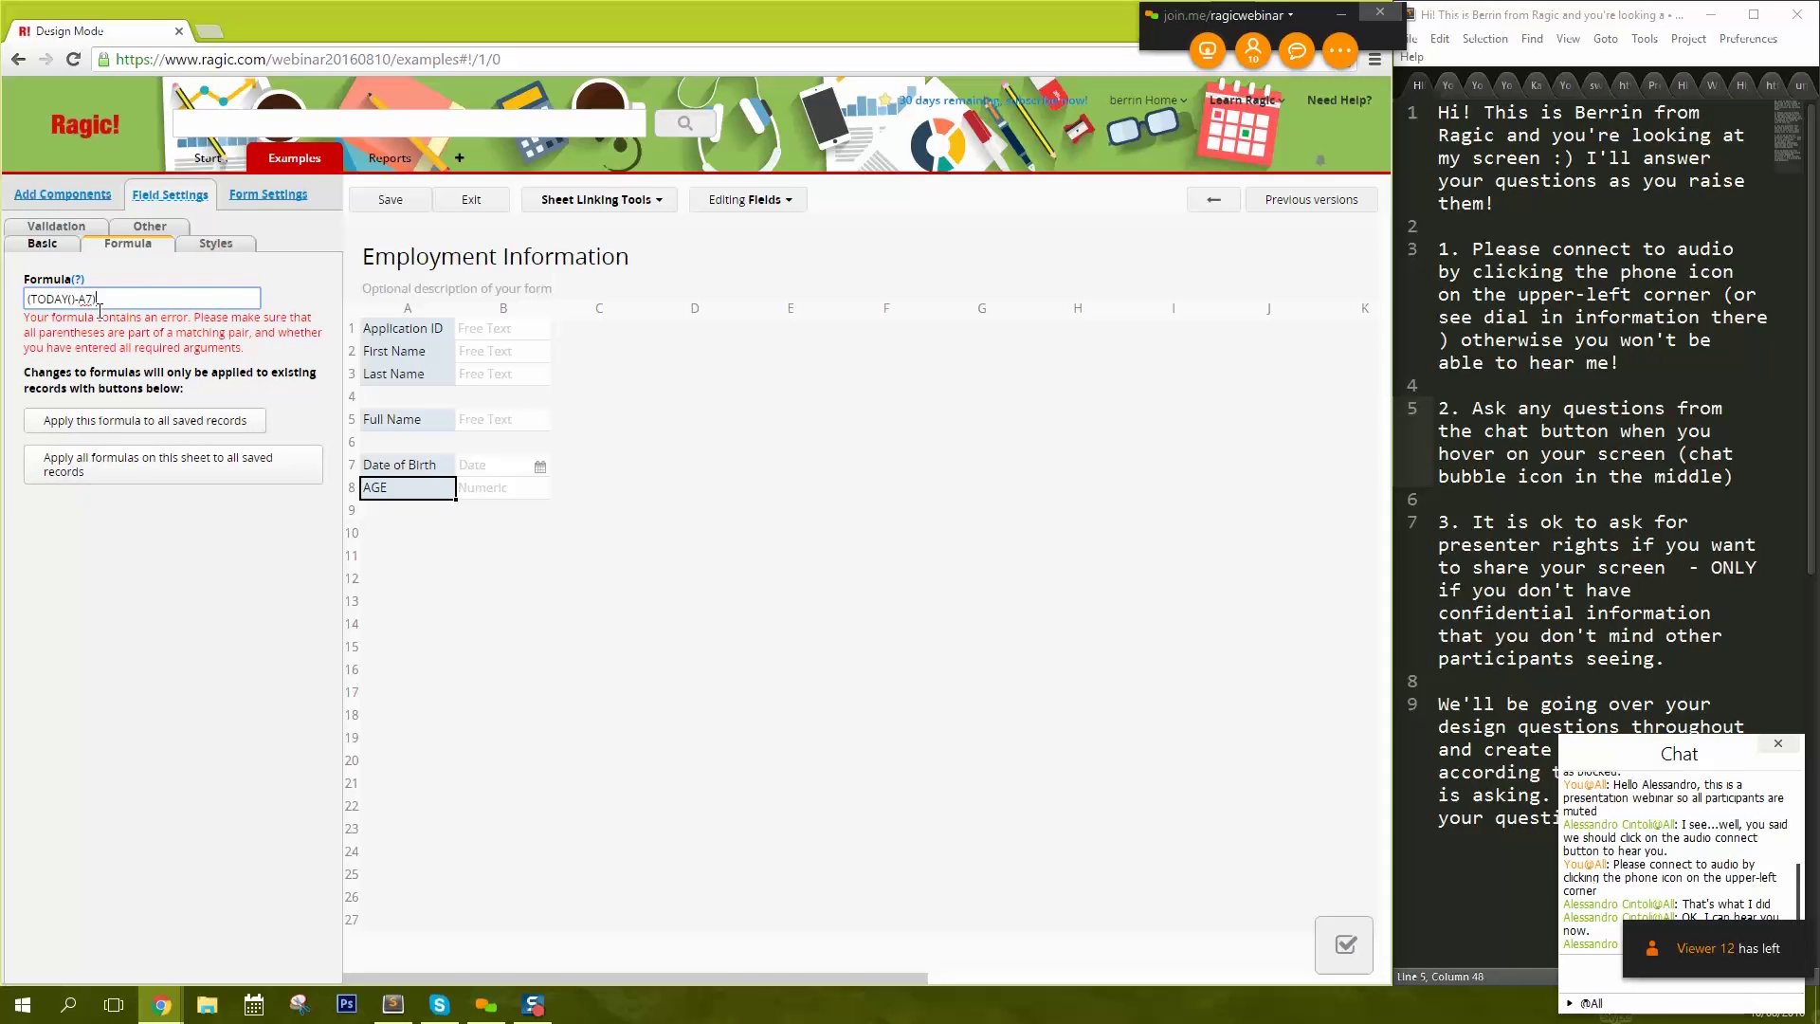
text(/365.25)
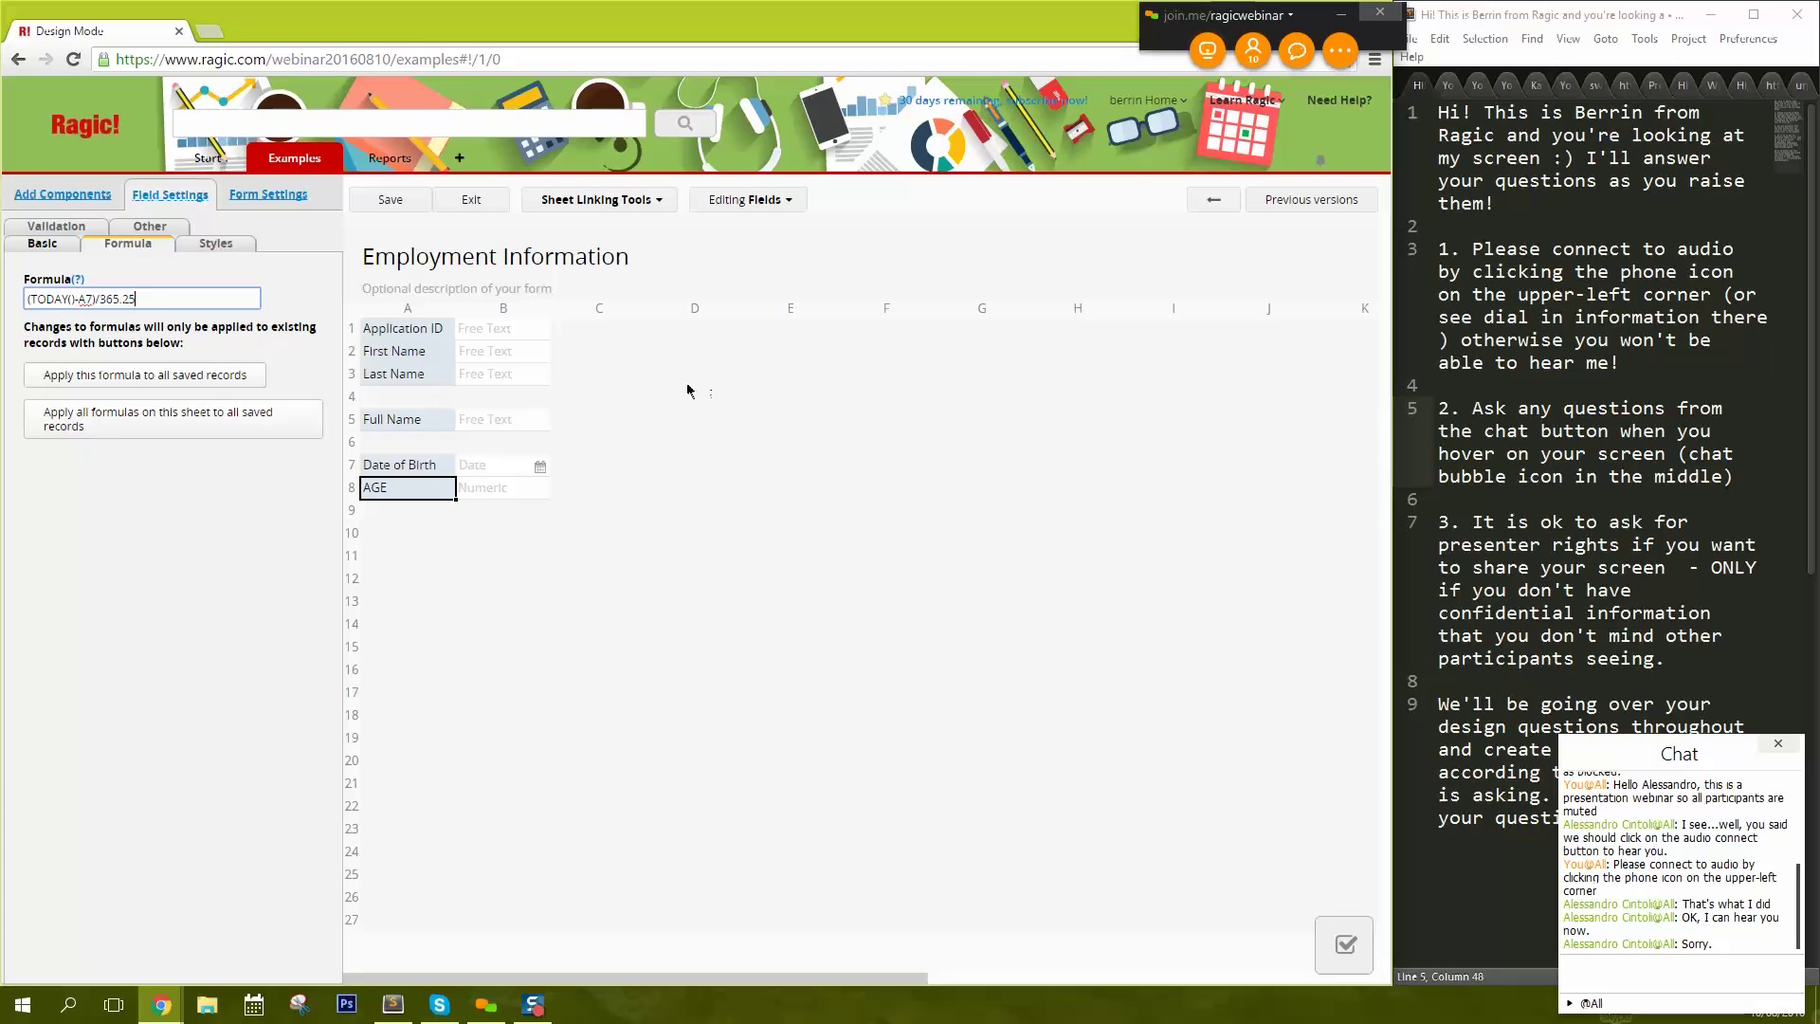
click(385, 212)
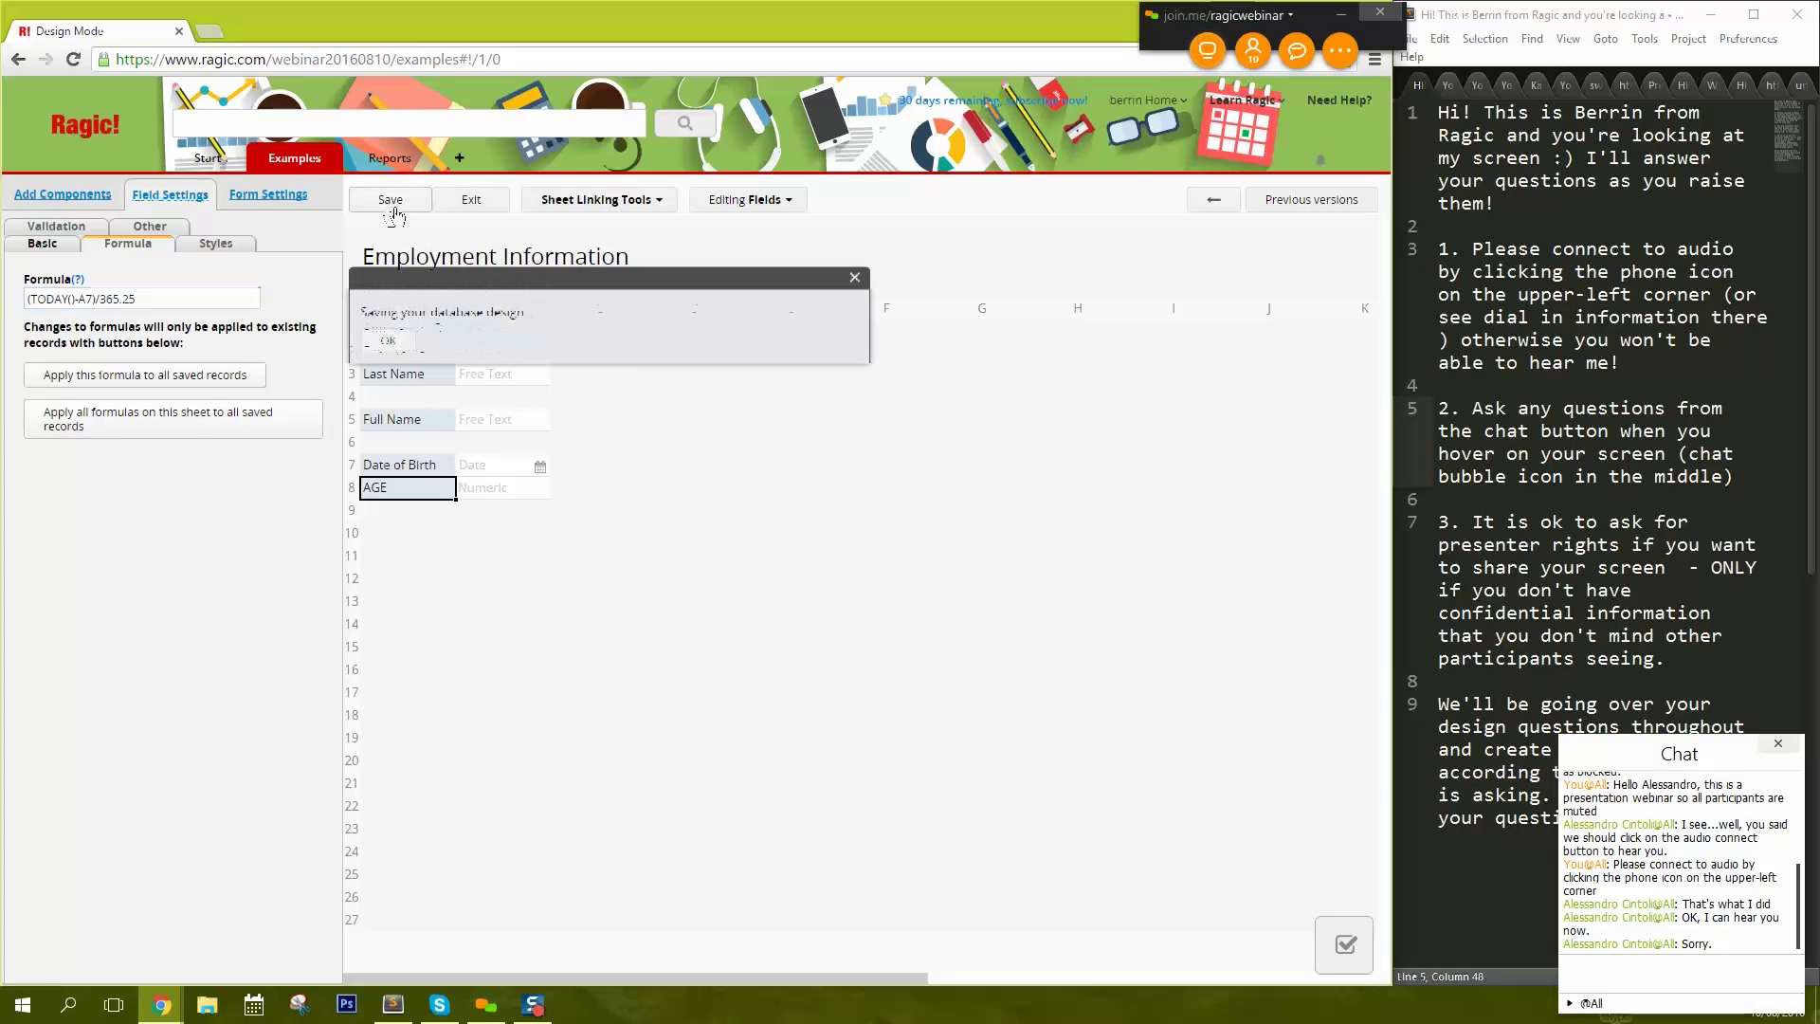
Step: Resave the record so AGE computes to 27.13484, then reselect AGE in the design
click(487, 210)
click(578, 427)
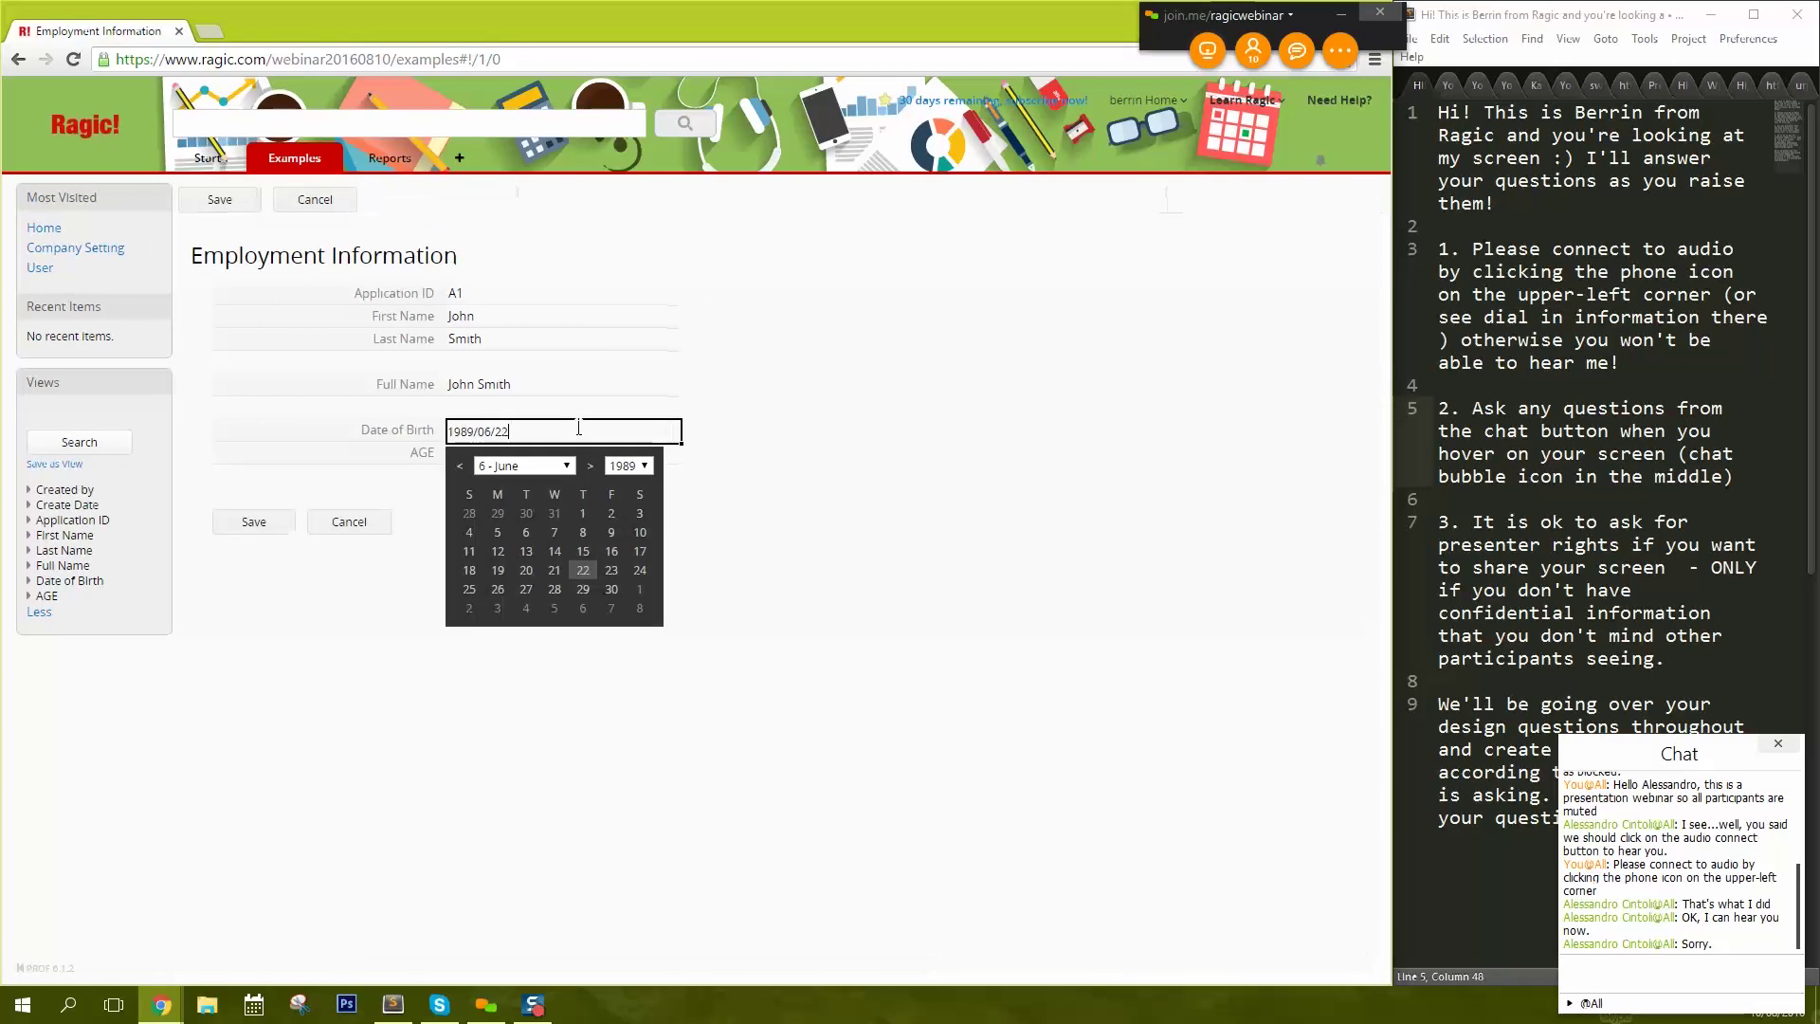
text(2)
click(254, 520)
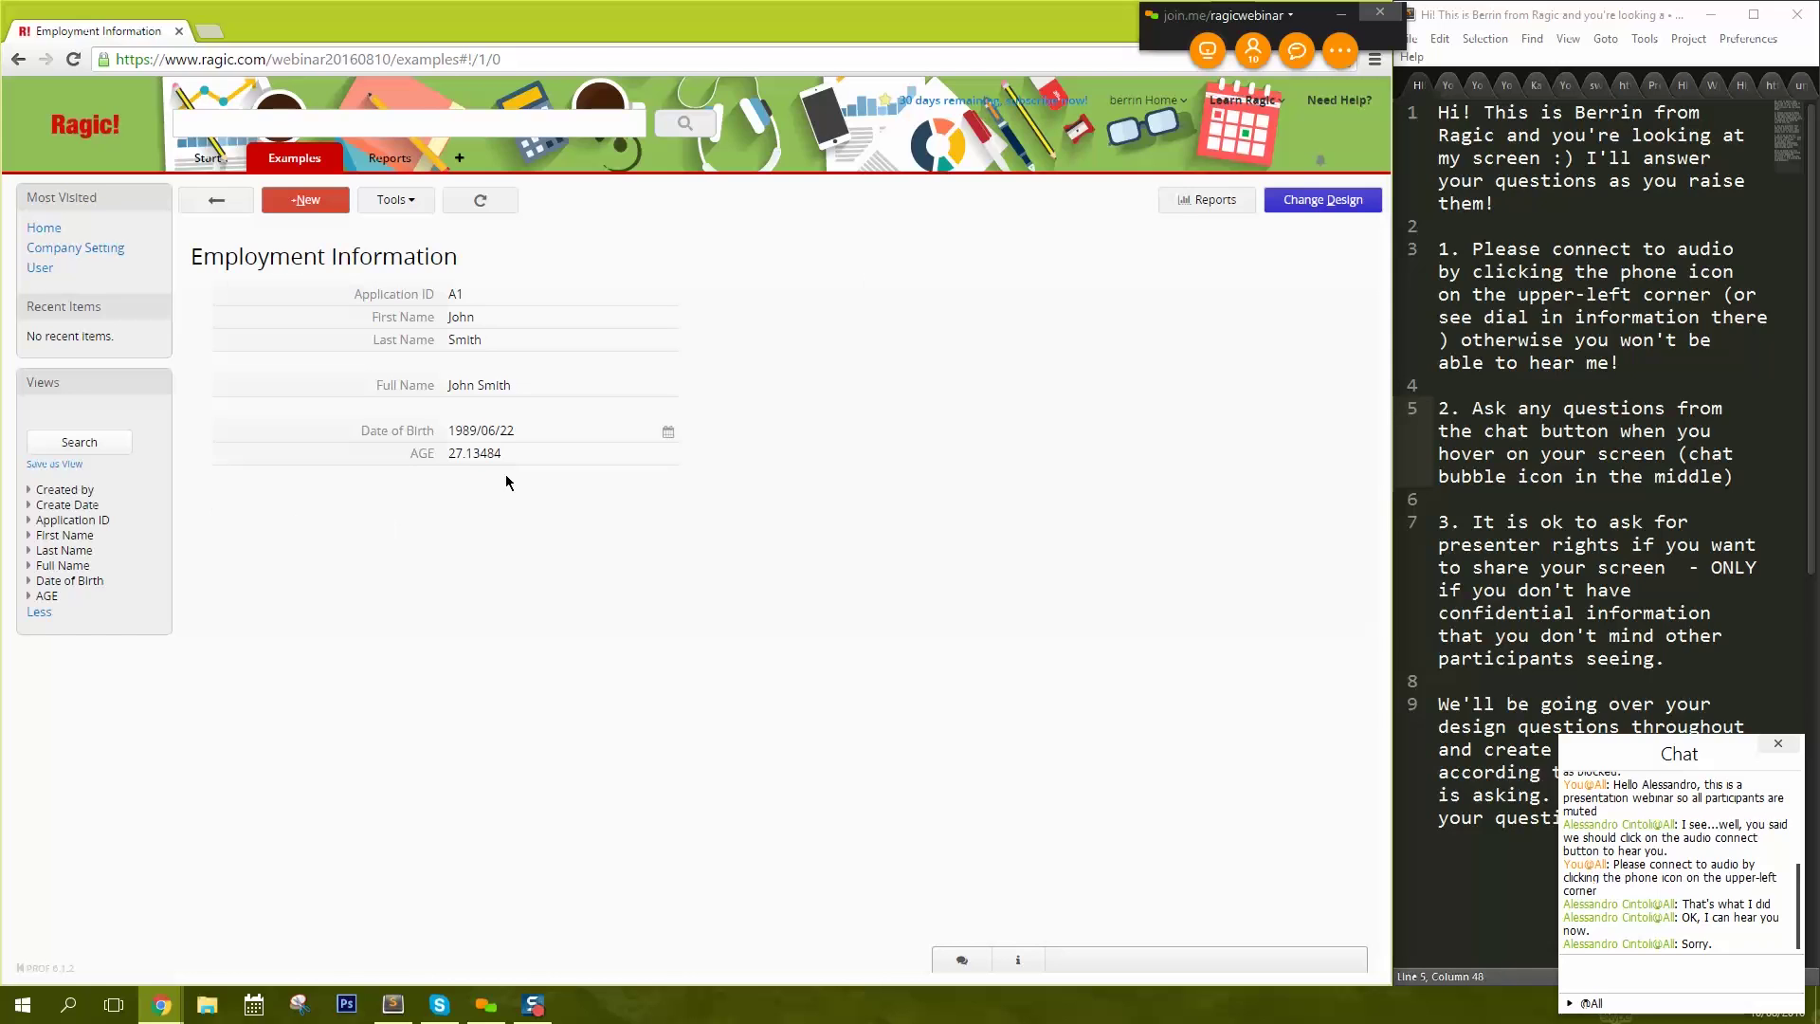
click(482, 459)
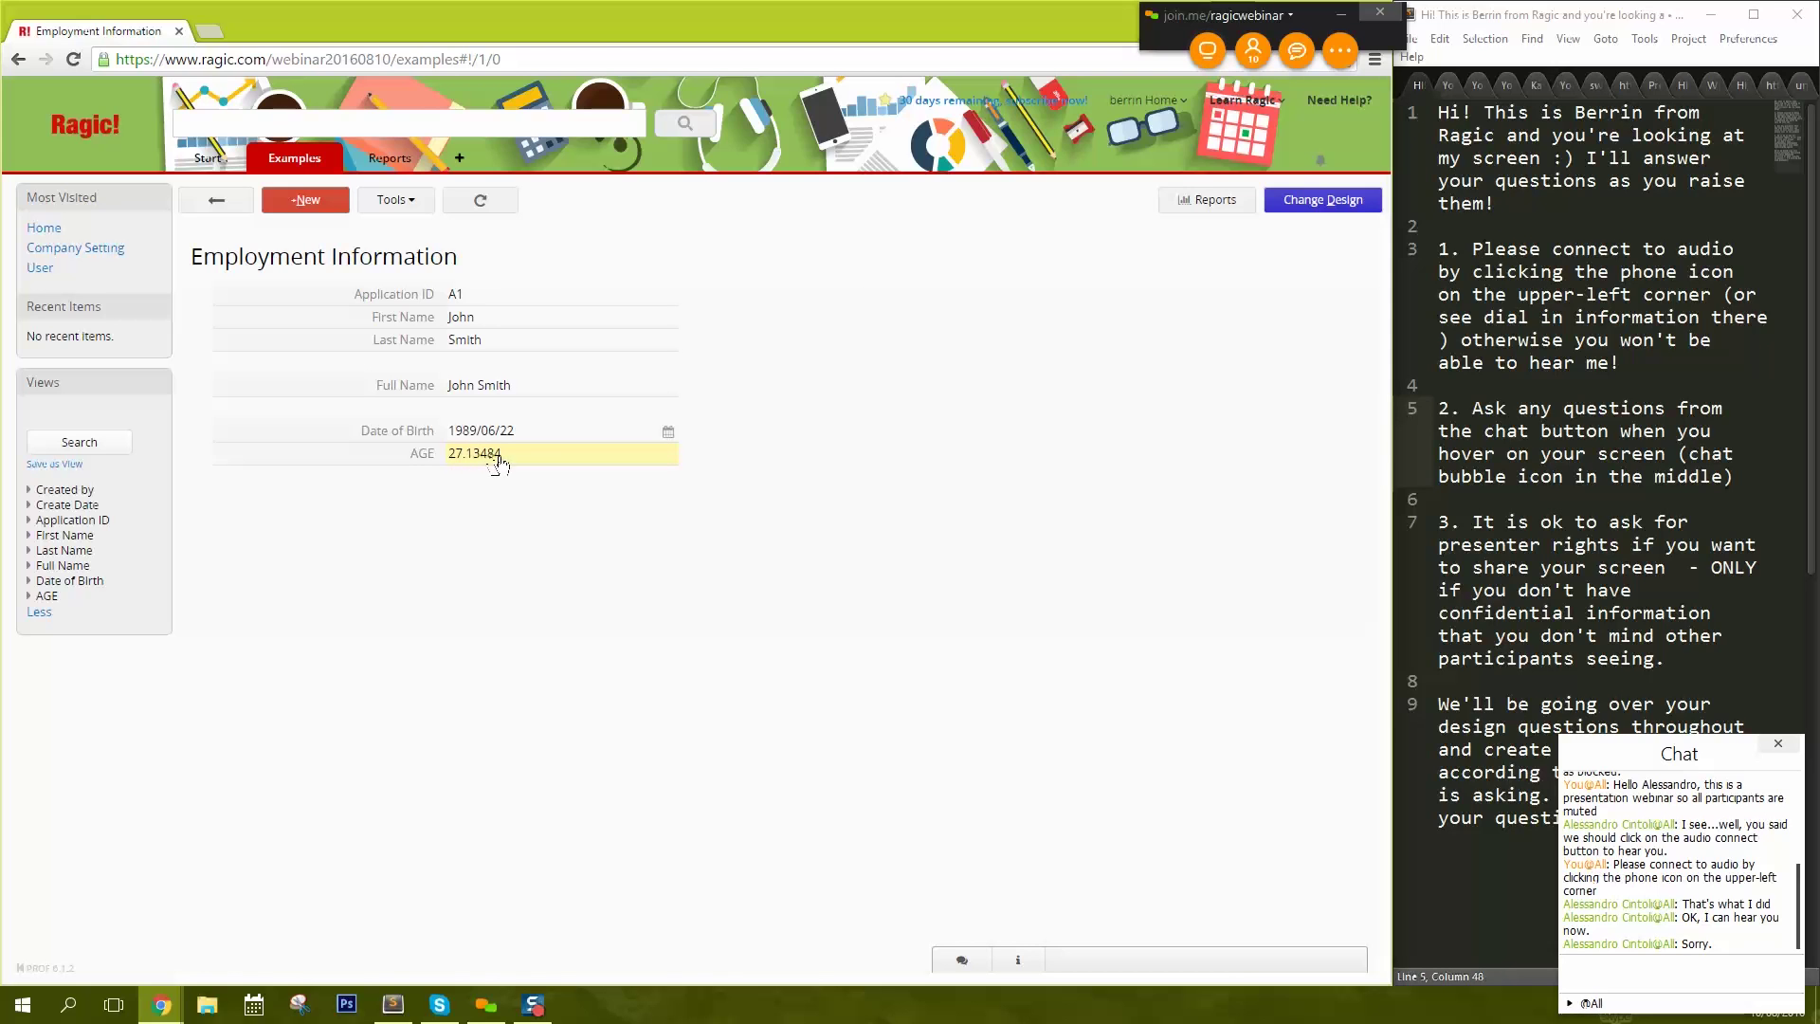
click(1344, 201)
click(403, 487)
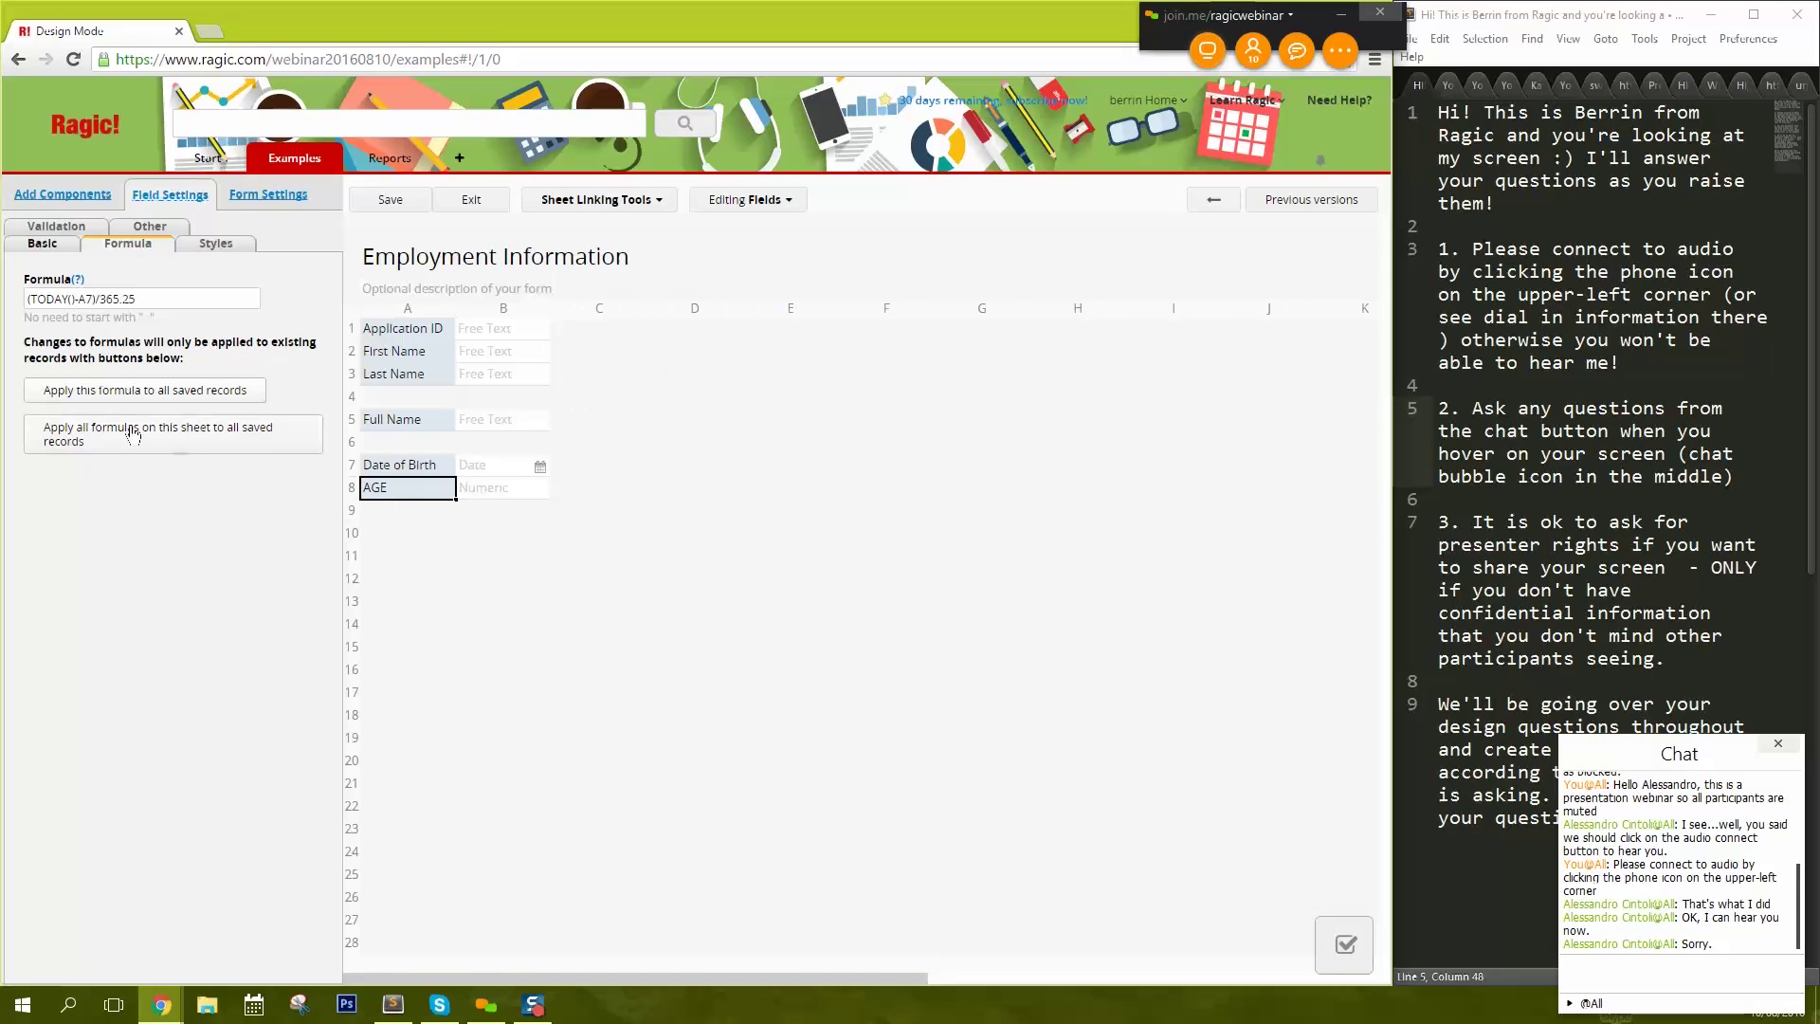
Step: Change AGE's number format to 0 so the record shows 27, and save
click(45, 248)
drag(182, 436, 143, 441)
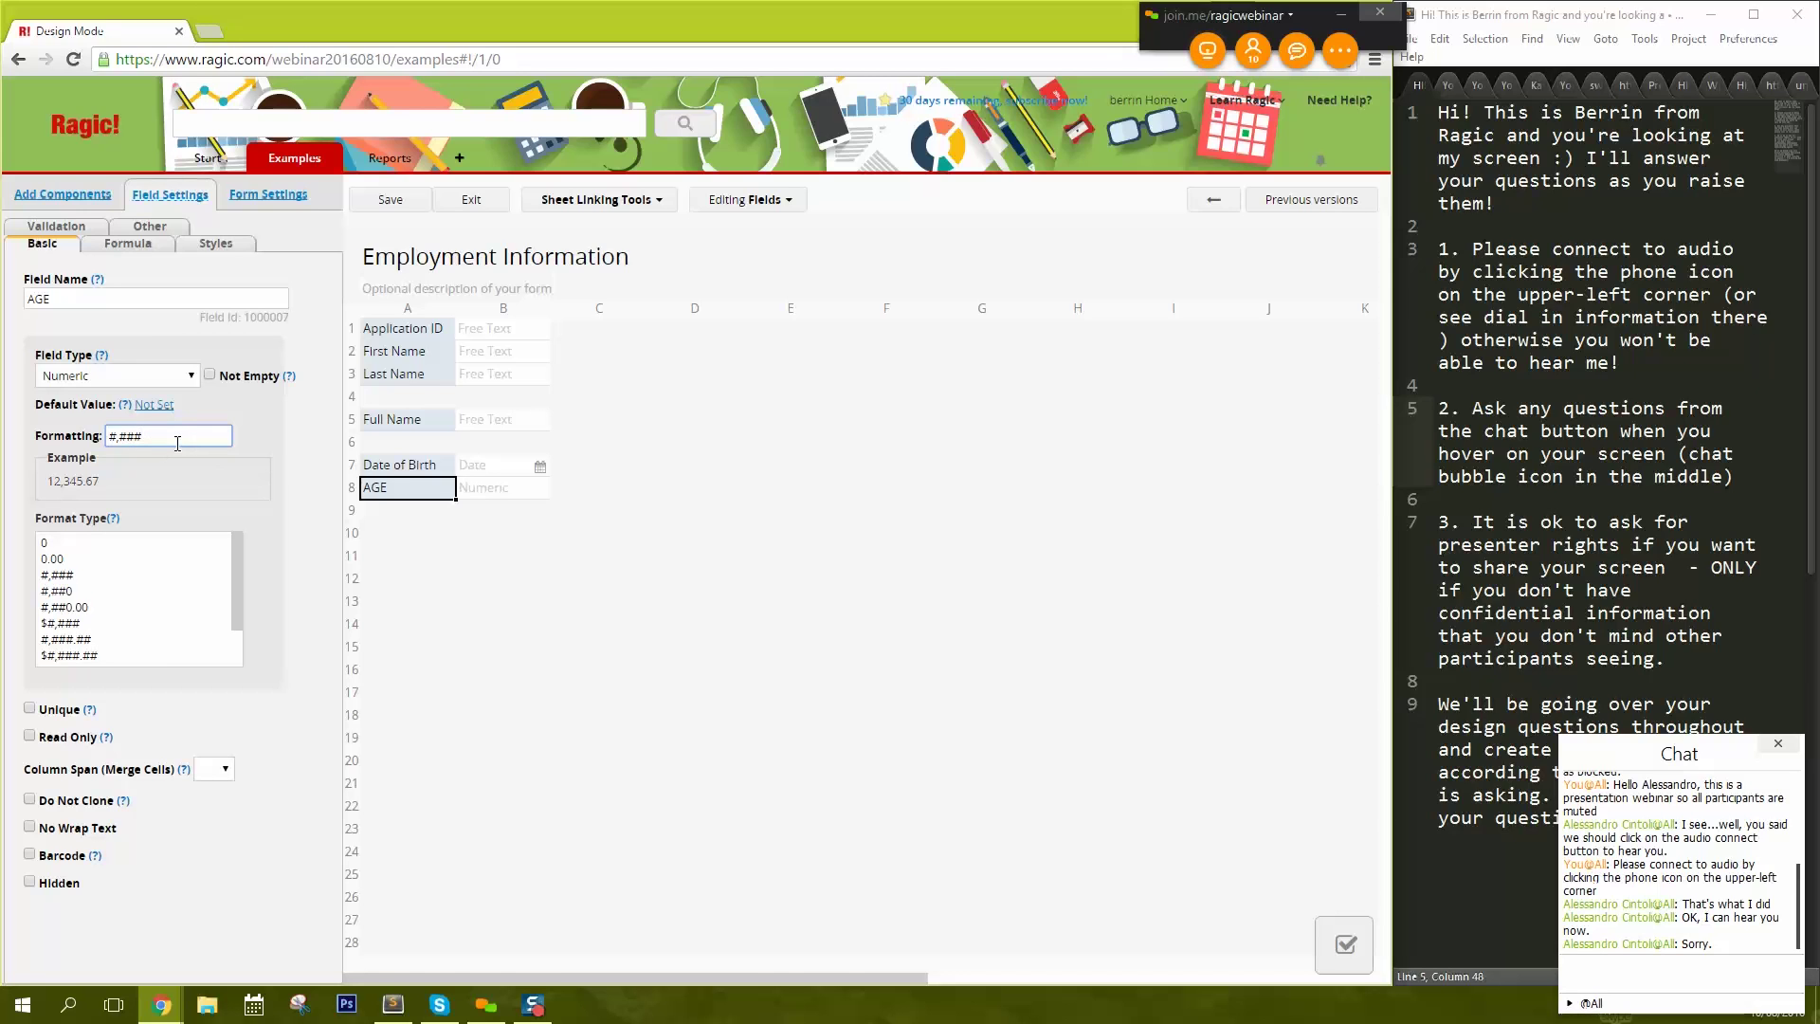
click(417, 200)
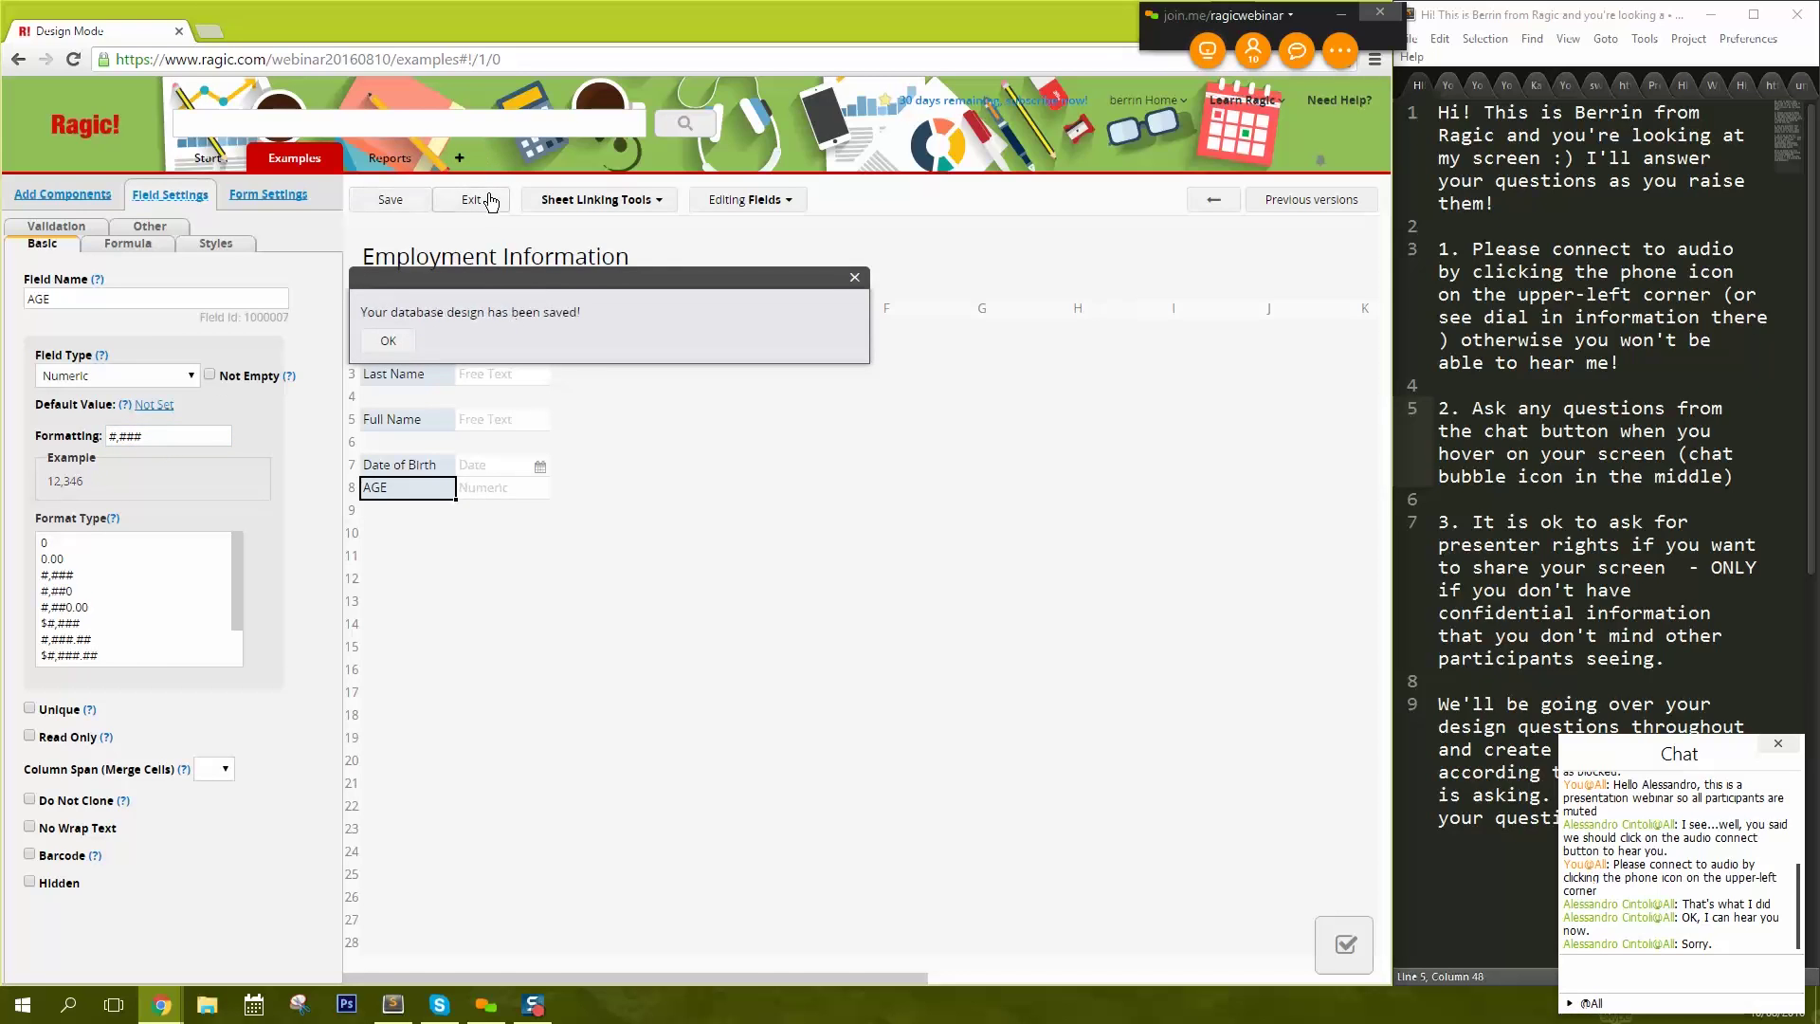
click(66, 543)
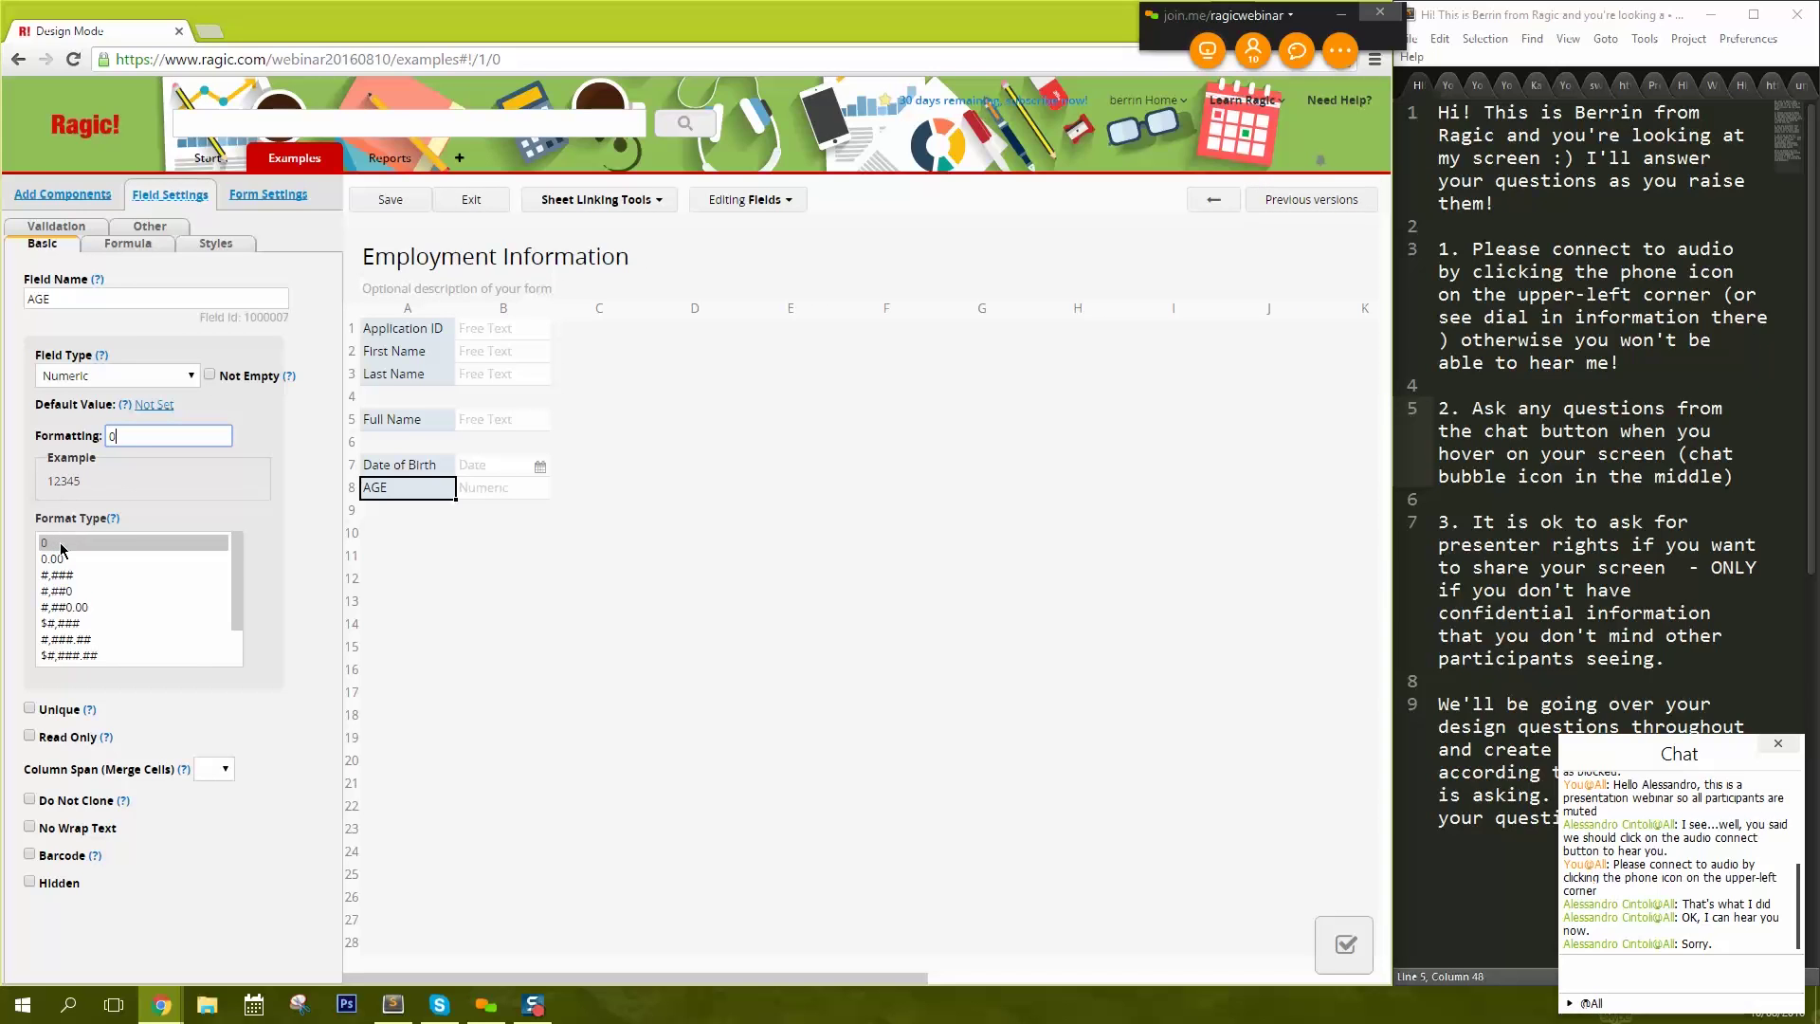
click(463, 203)
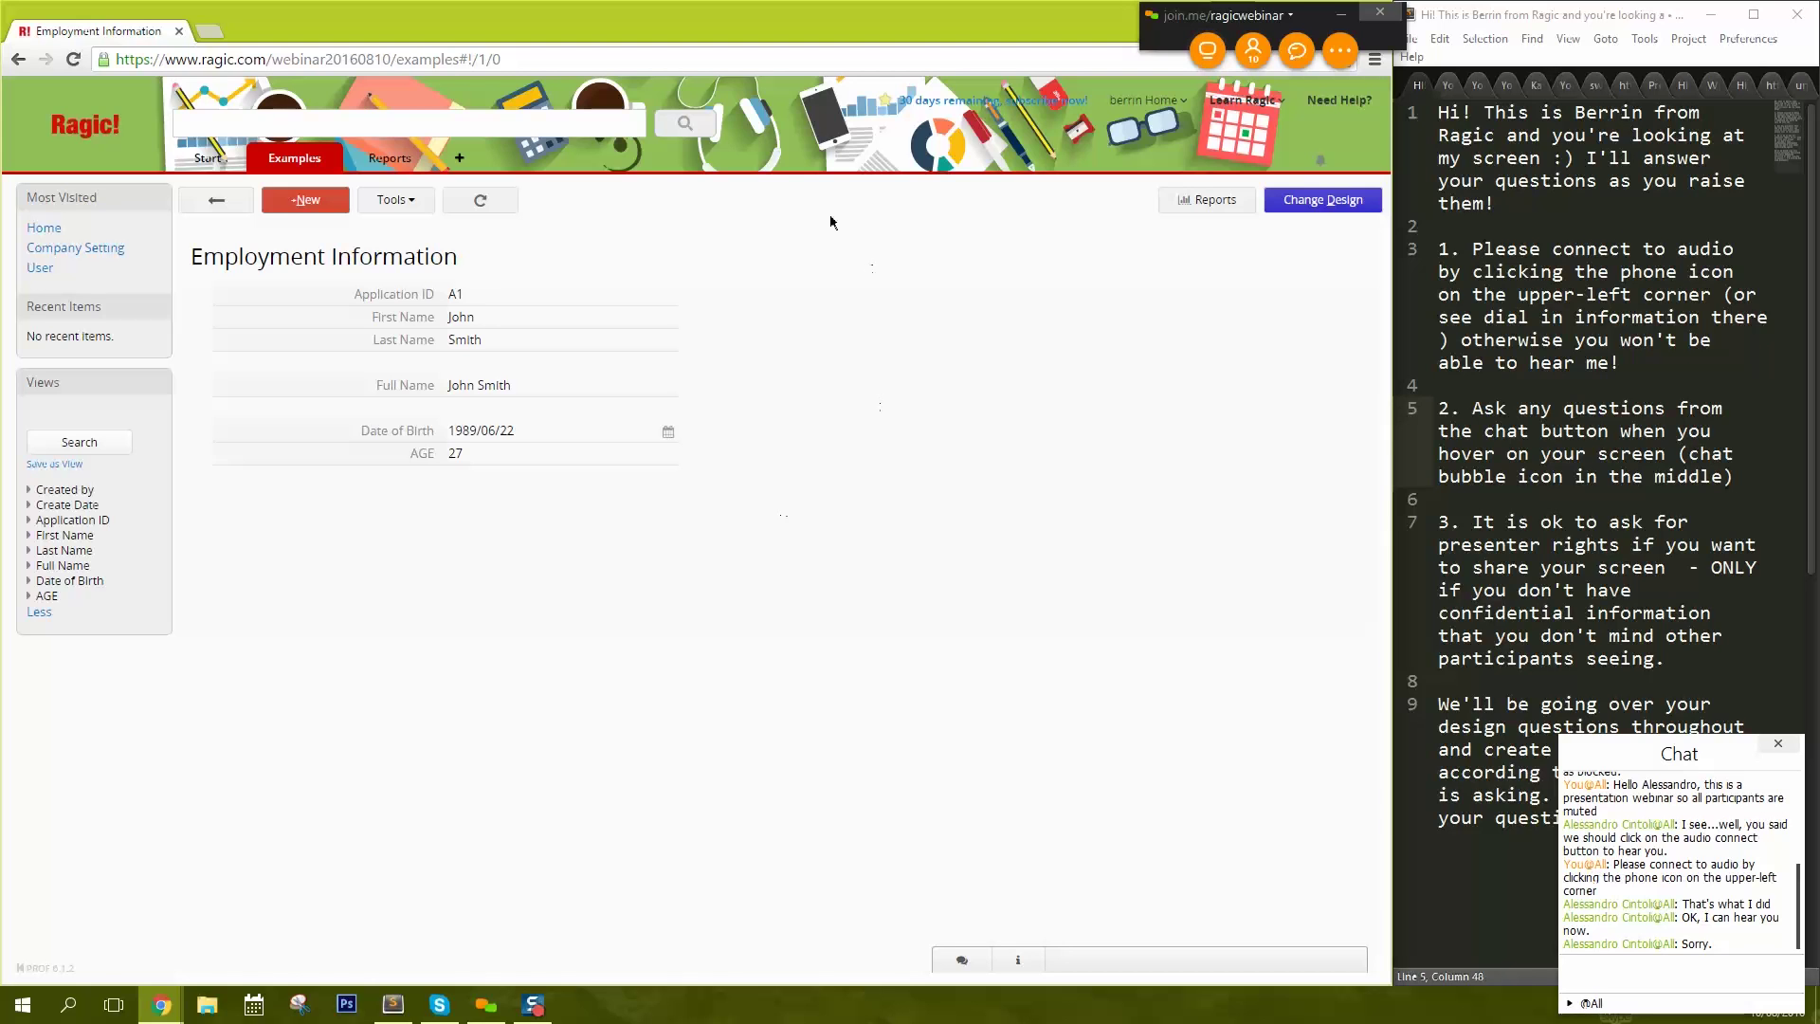
Step: Reopen the design, select AGE and display its formula (TODAY()-A7)/365.25
click(1322, 200)
click(402, 487)
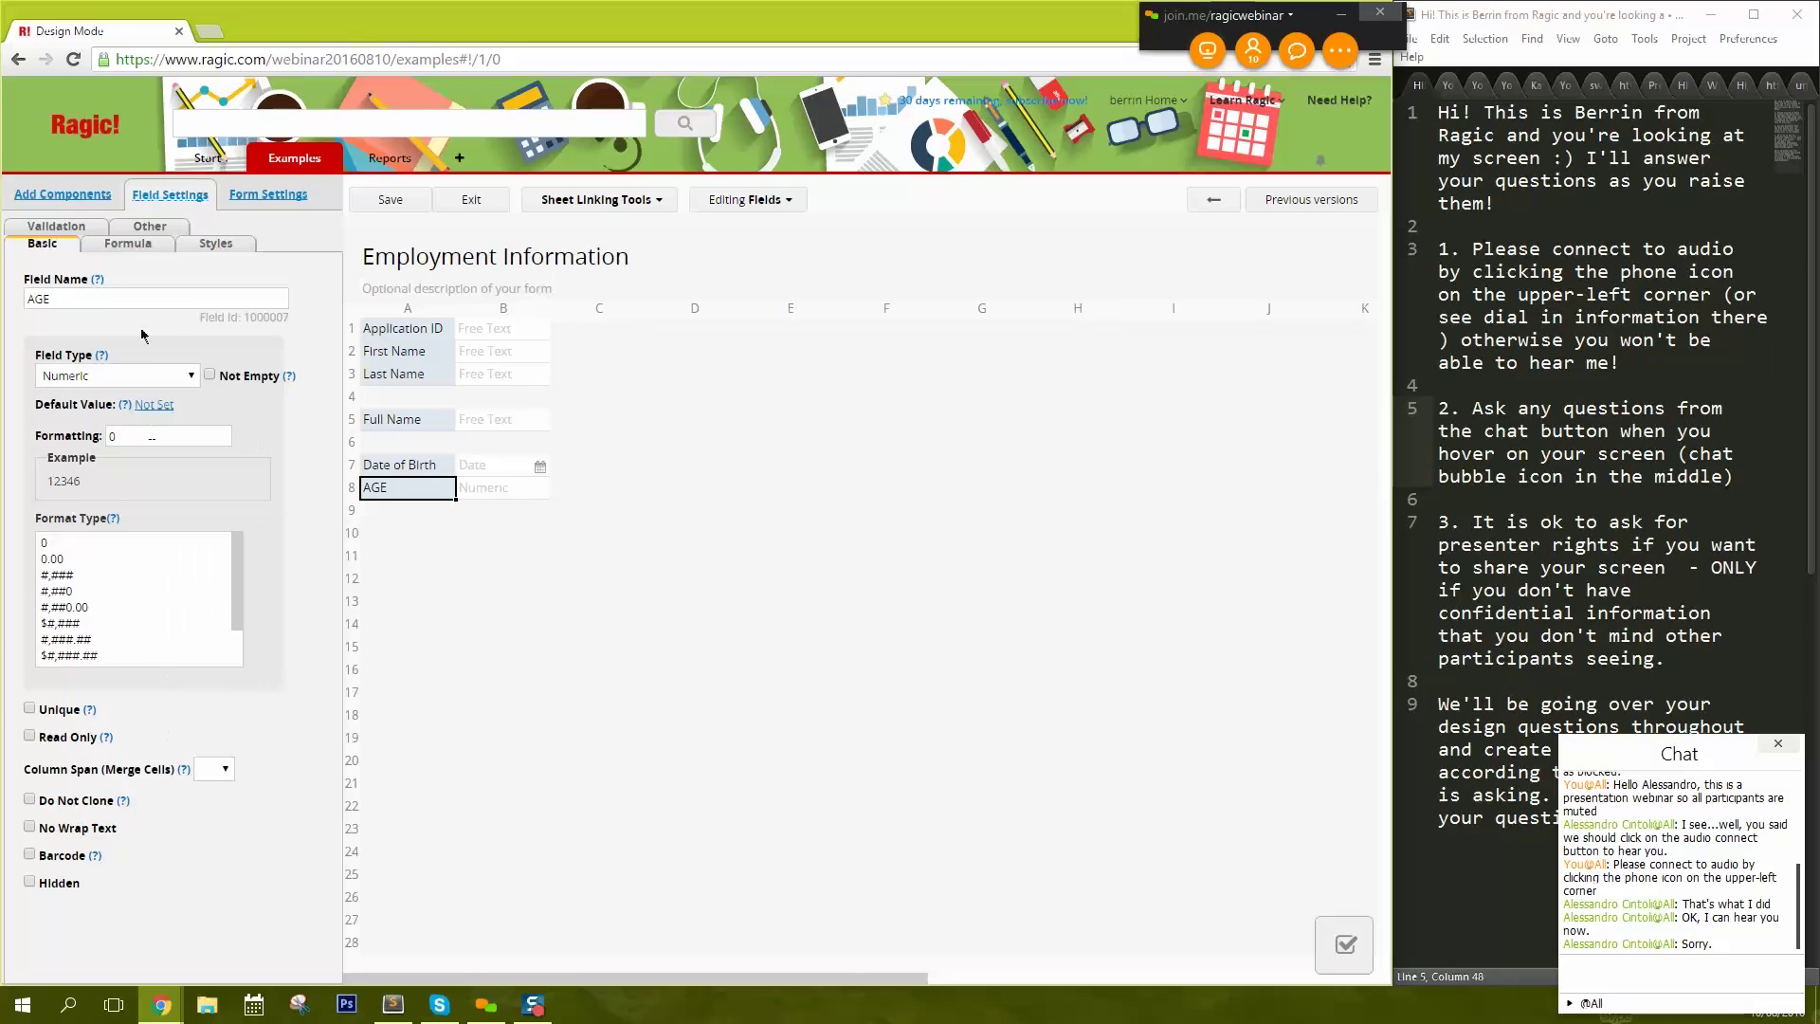
click(123, 243)
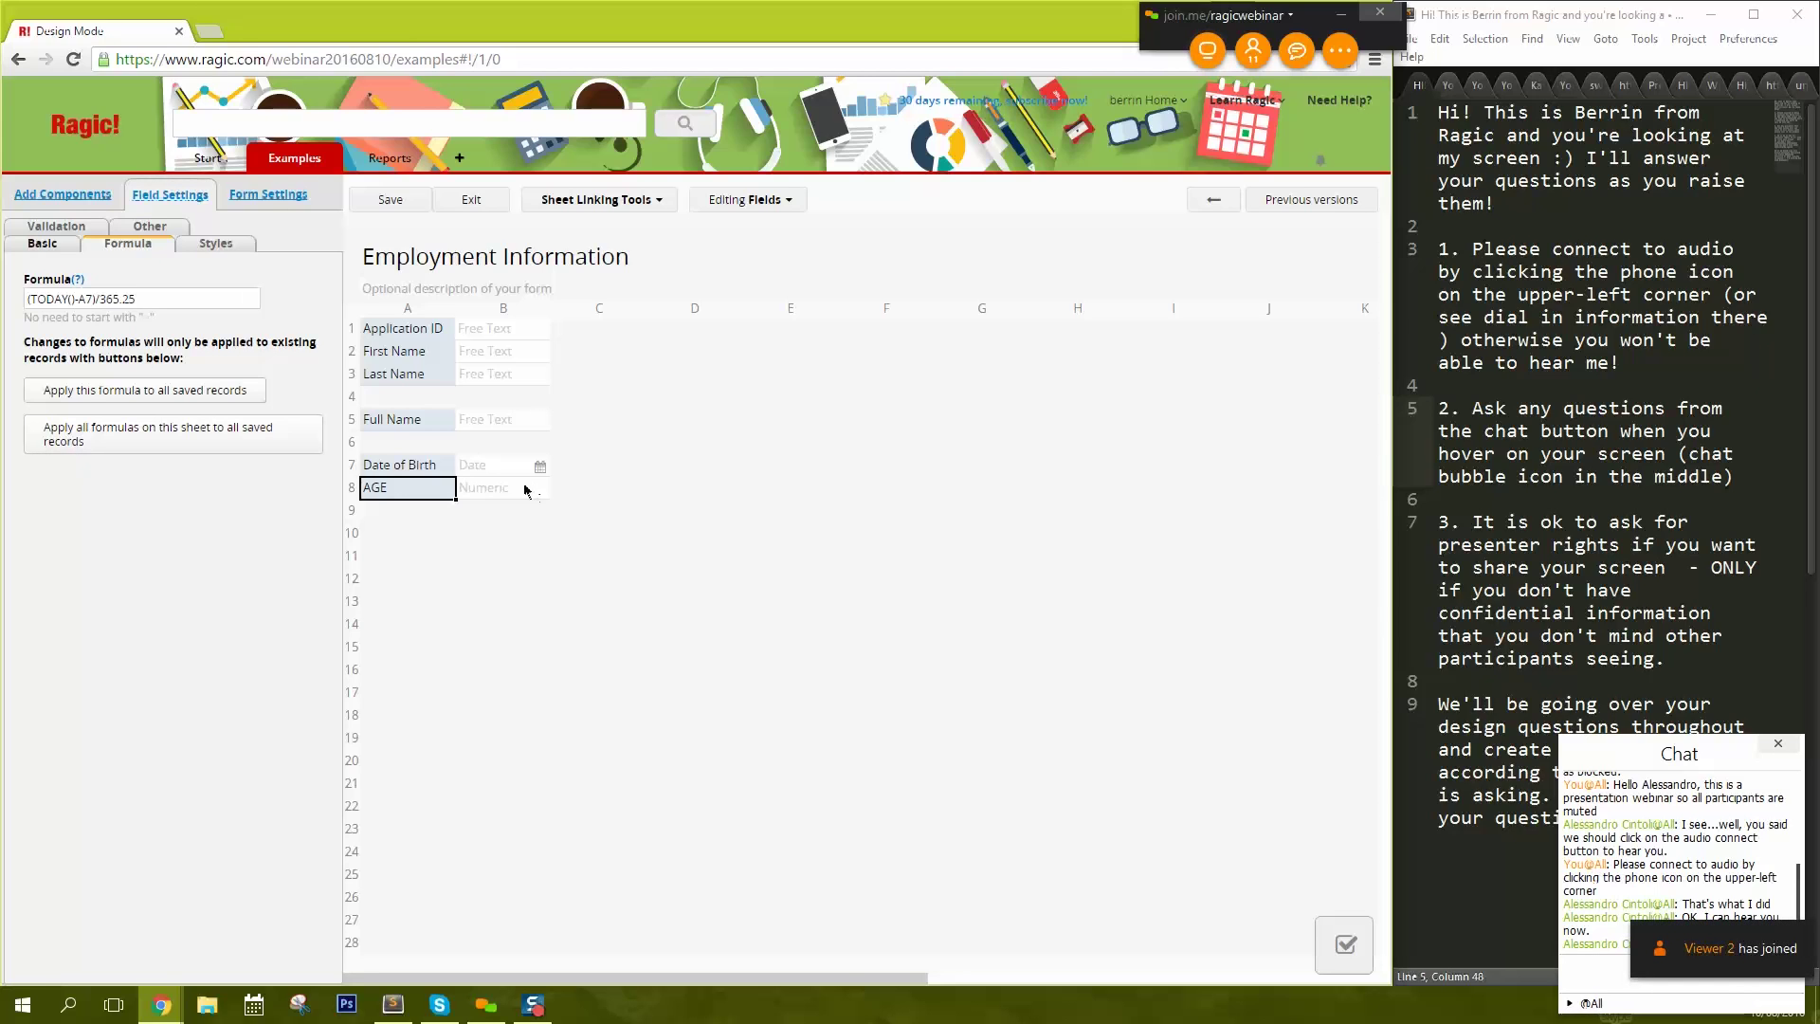
Step: Place a Description text block in row 10 of the Employment Information form
click(69, 194)
drag(143, 278, 565, 536)
double_click(464, 536)
Step: Clear the description's placeholder text, then select AGE's formula
triple_click(575, 534)
triple_click(424, 544)
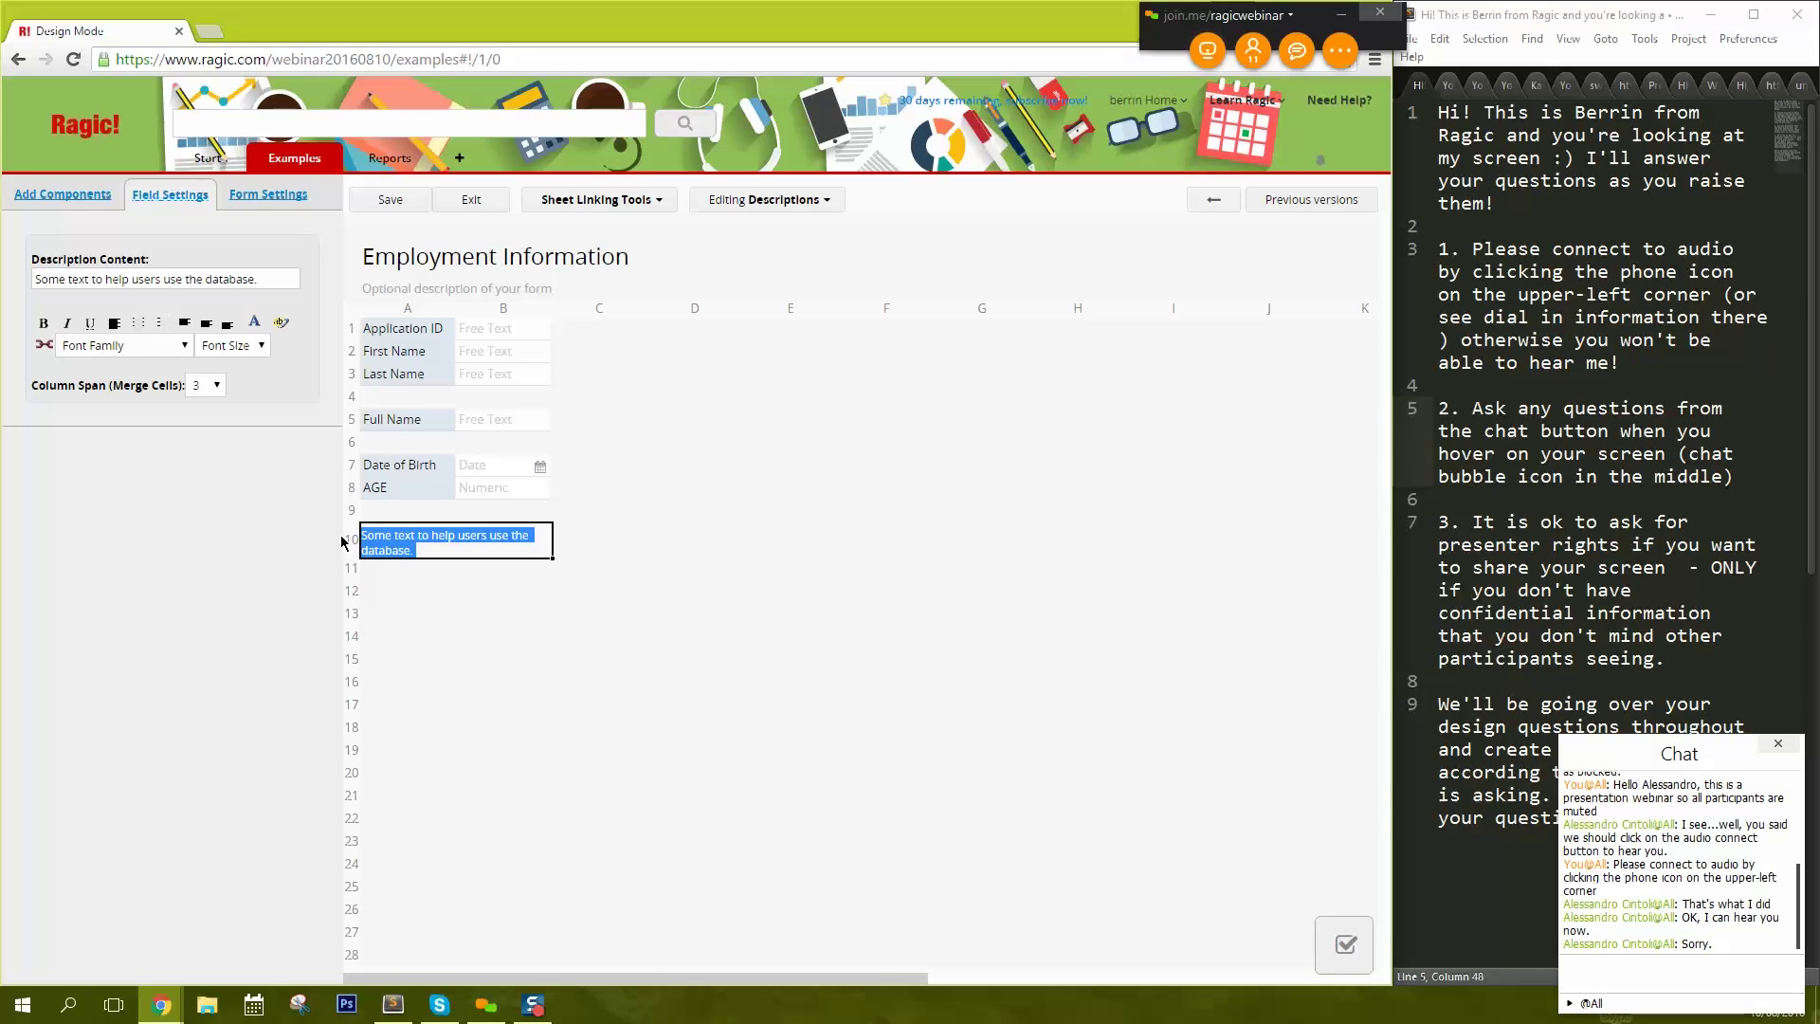
key(BackSpace)
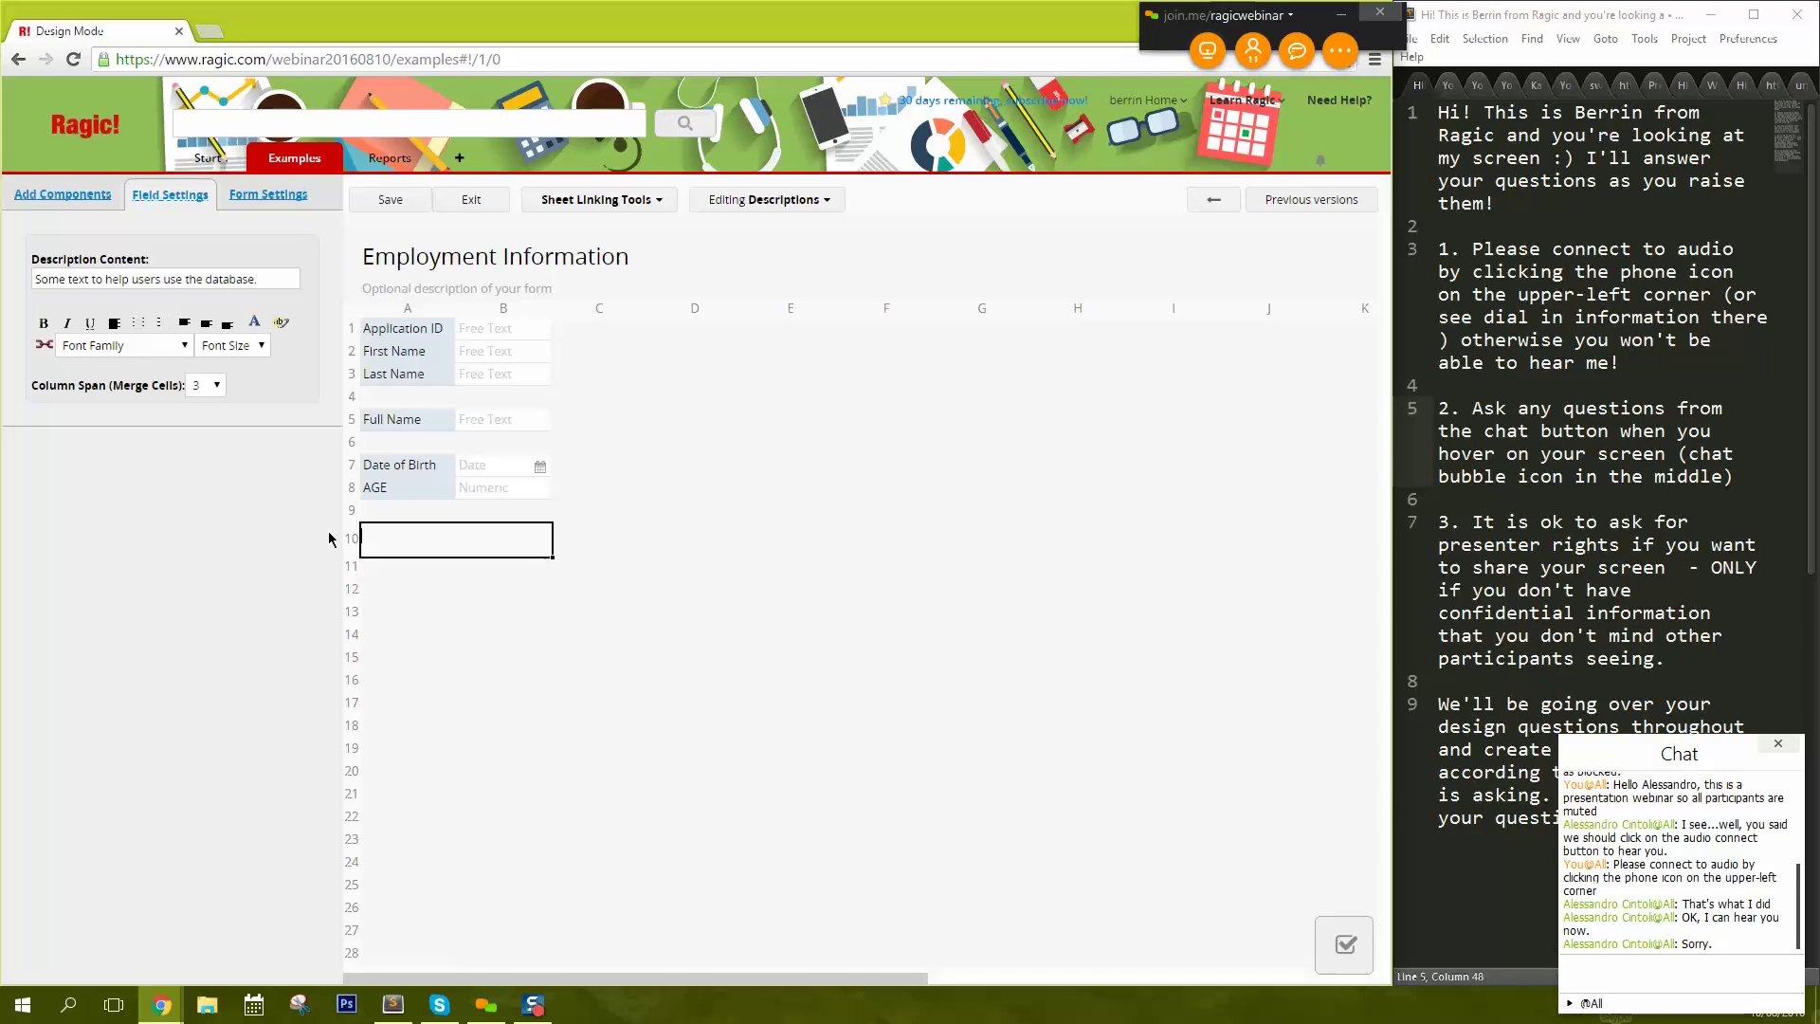
click(401, 488)
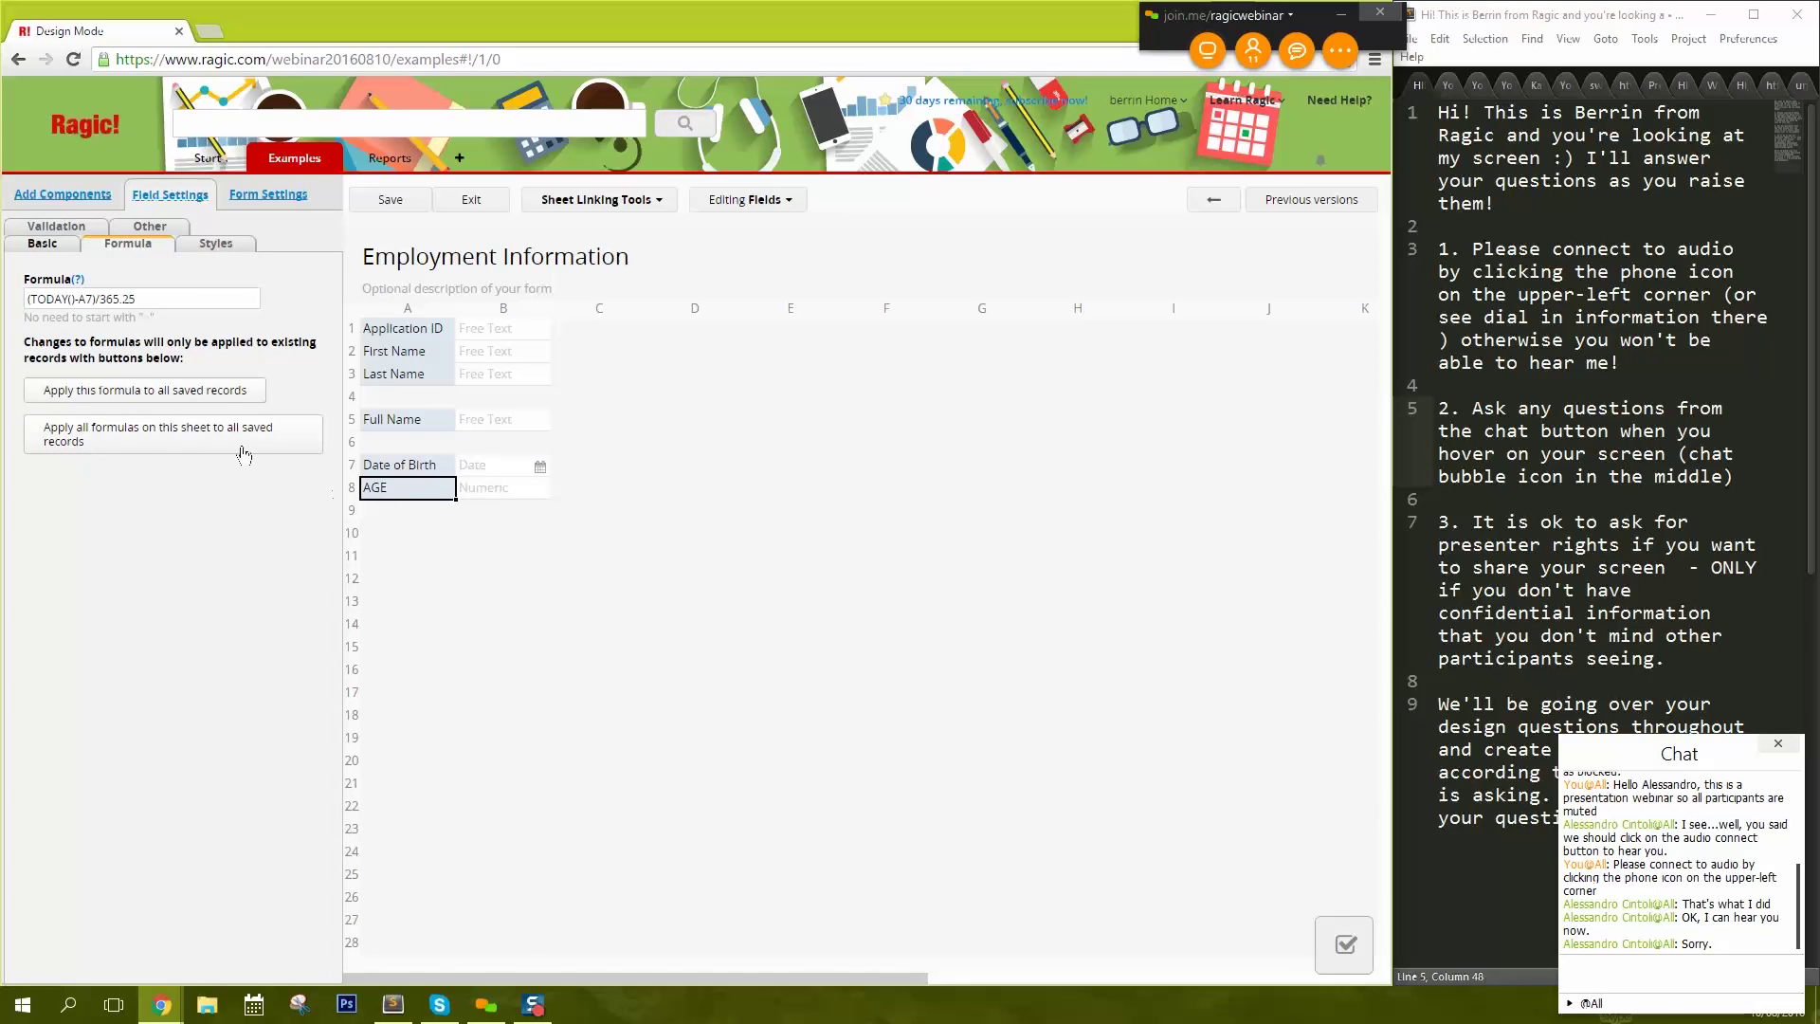
drag(141, 302, 3, 297)
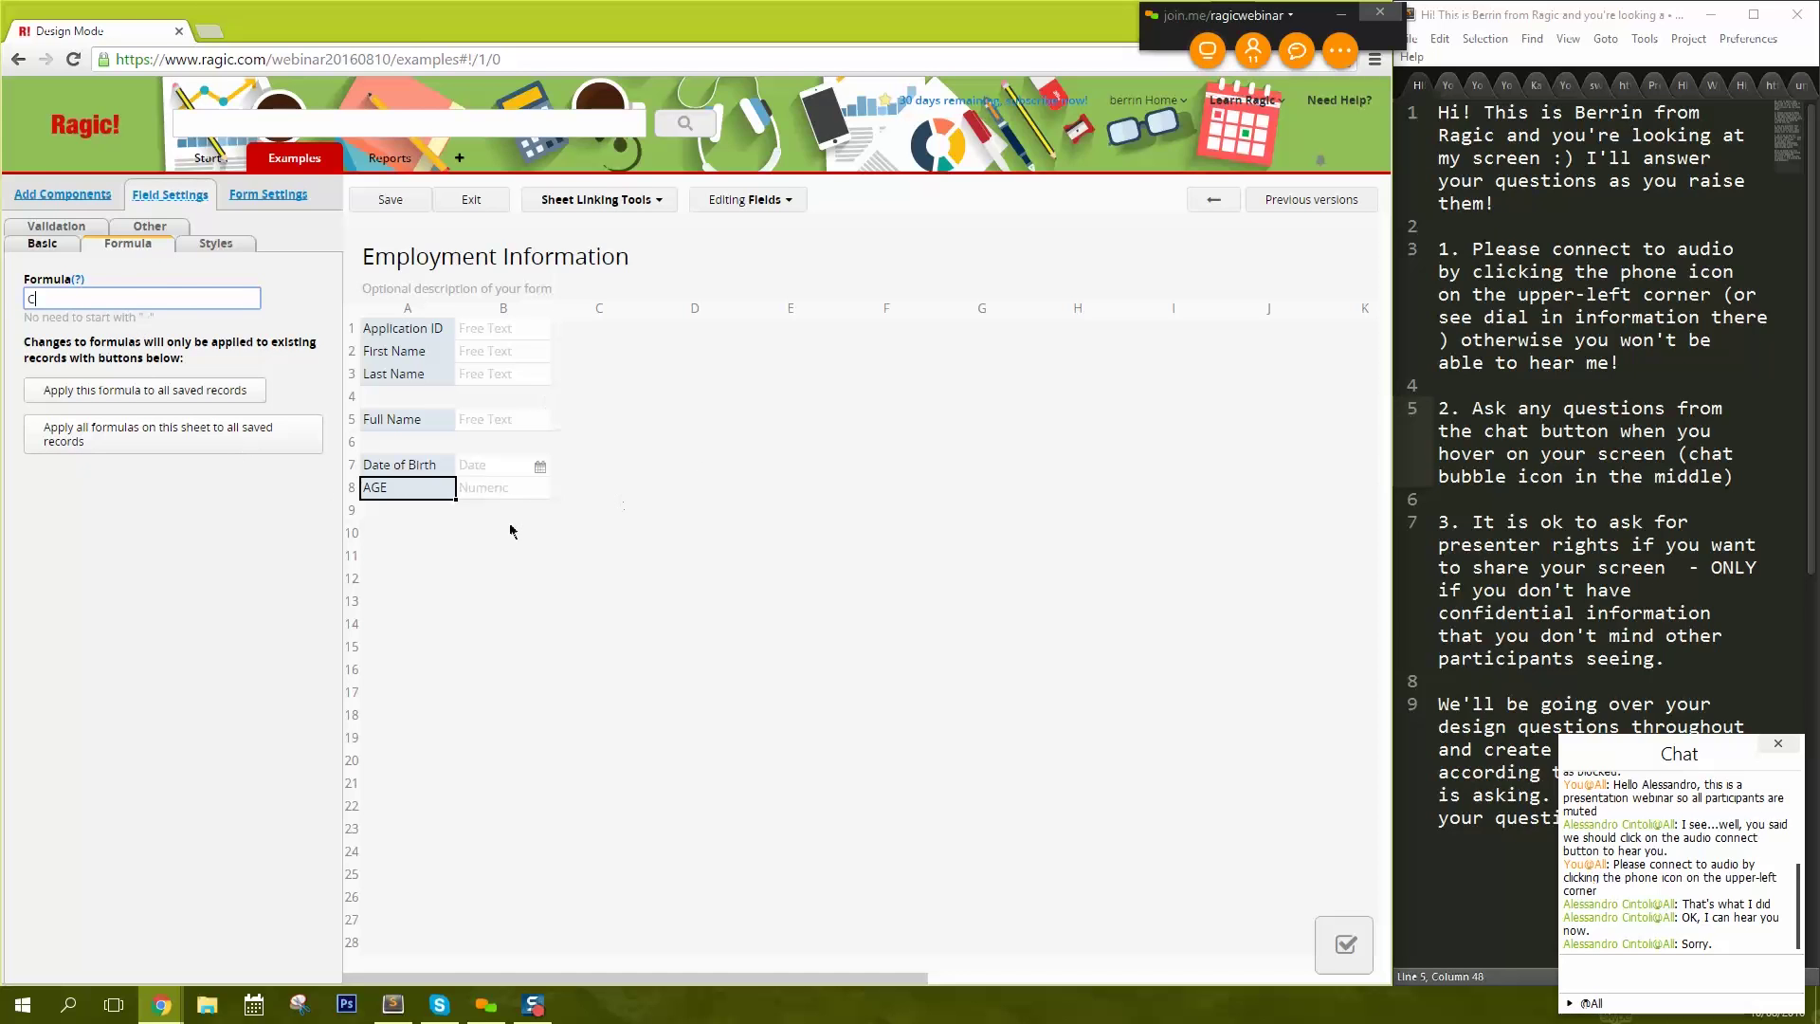
Step: Enter [formula]ROUND((TODAY()-A7)/365.25)[/formula] in the row 10 description and narrow it to columns A–B
click(399, 534)
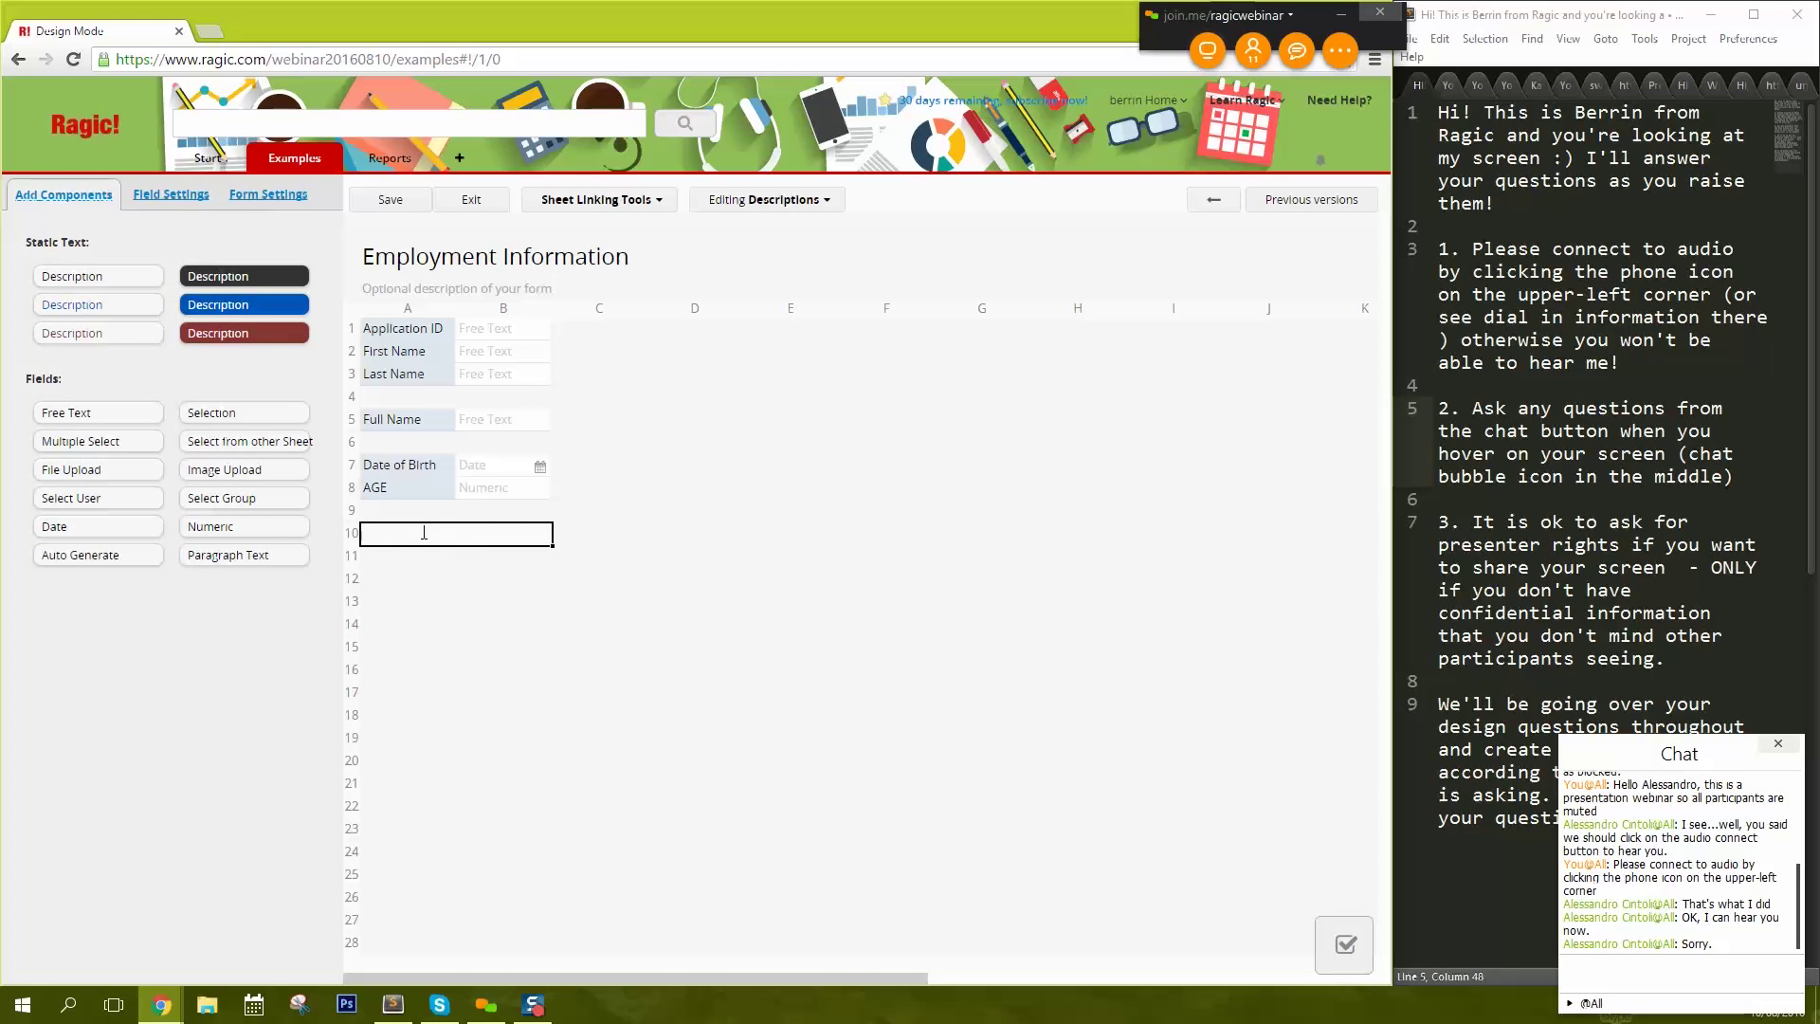
click(425, 535)
text([formula)
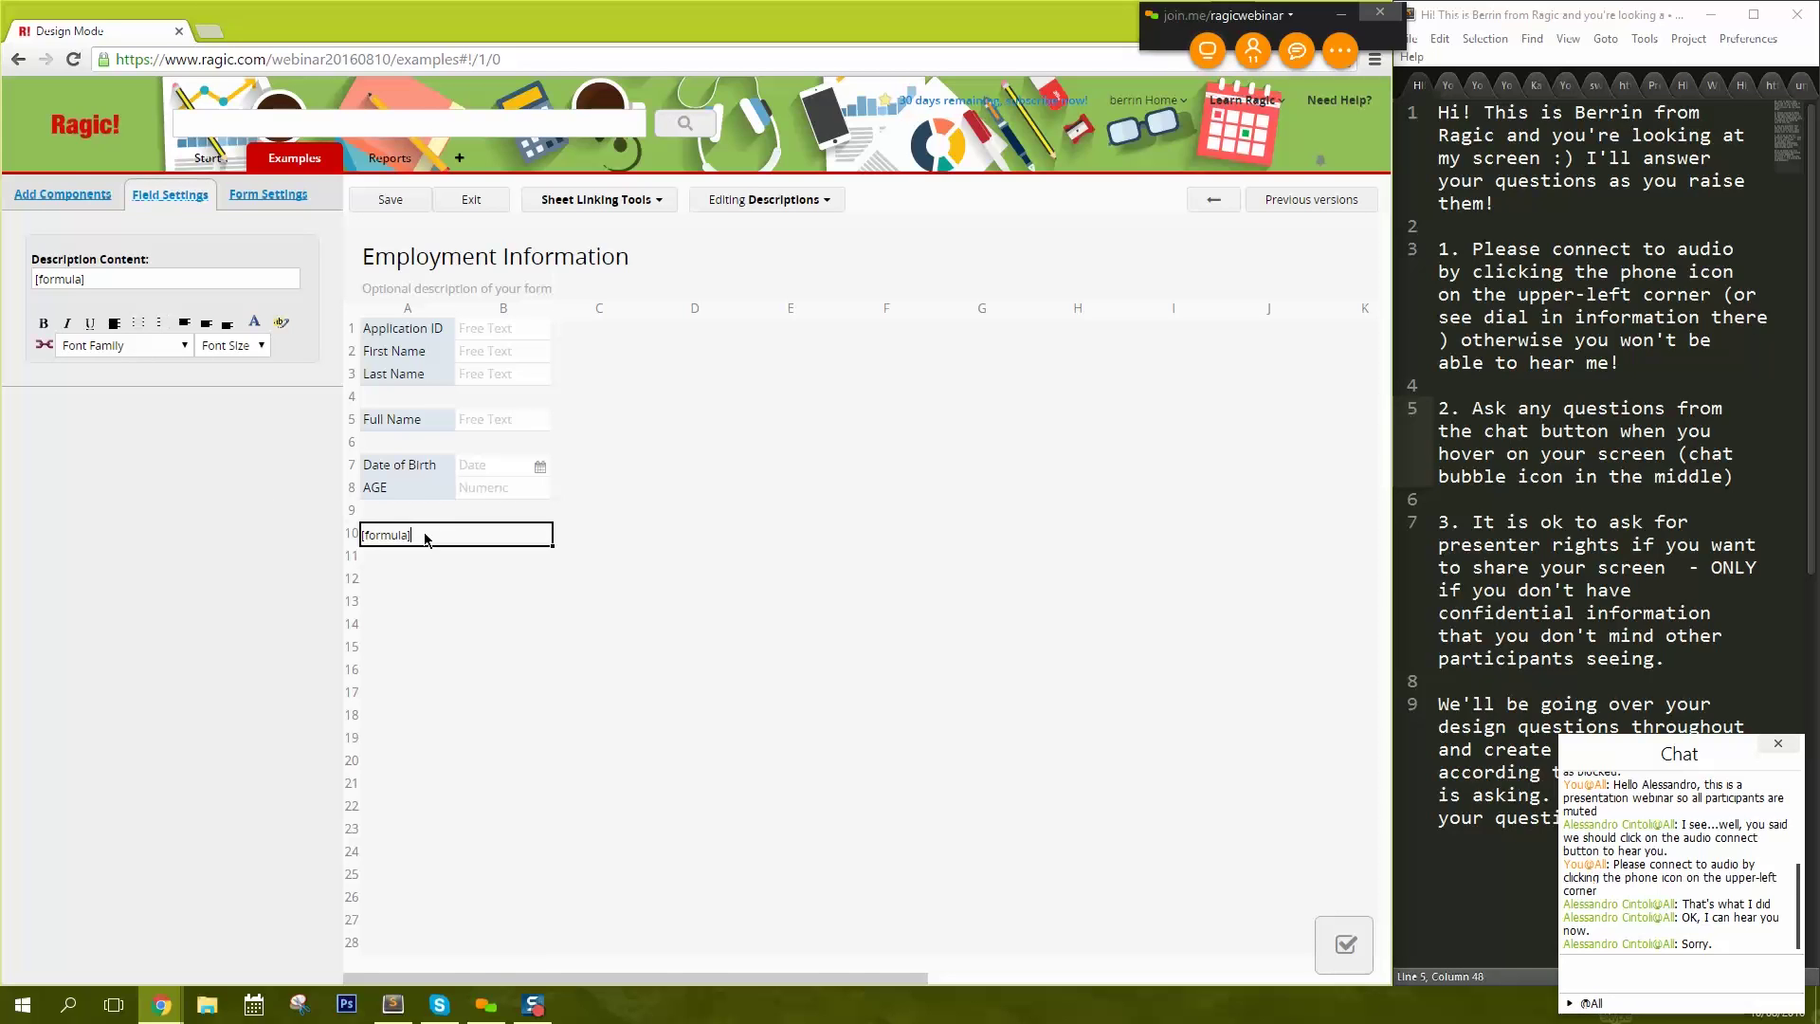
text(Please connect to audio by clicking the phone icon on the upper-left corner)
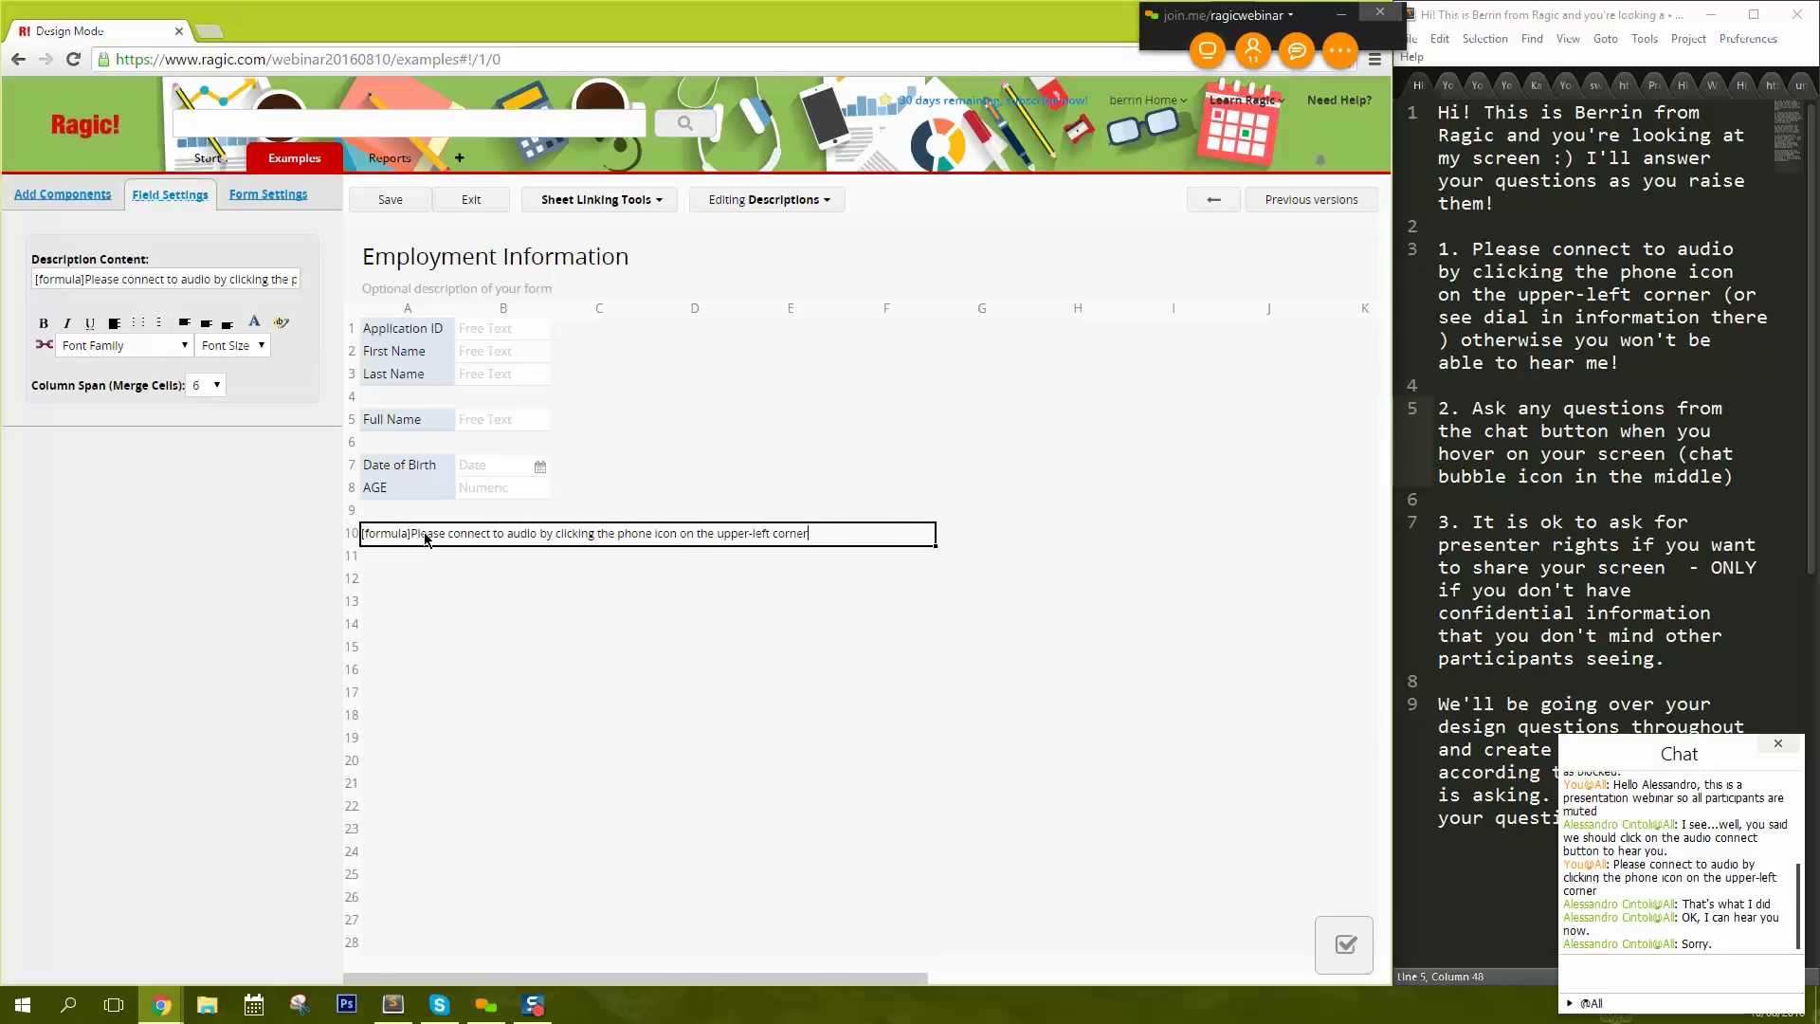
key(ctrl+z)
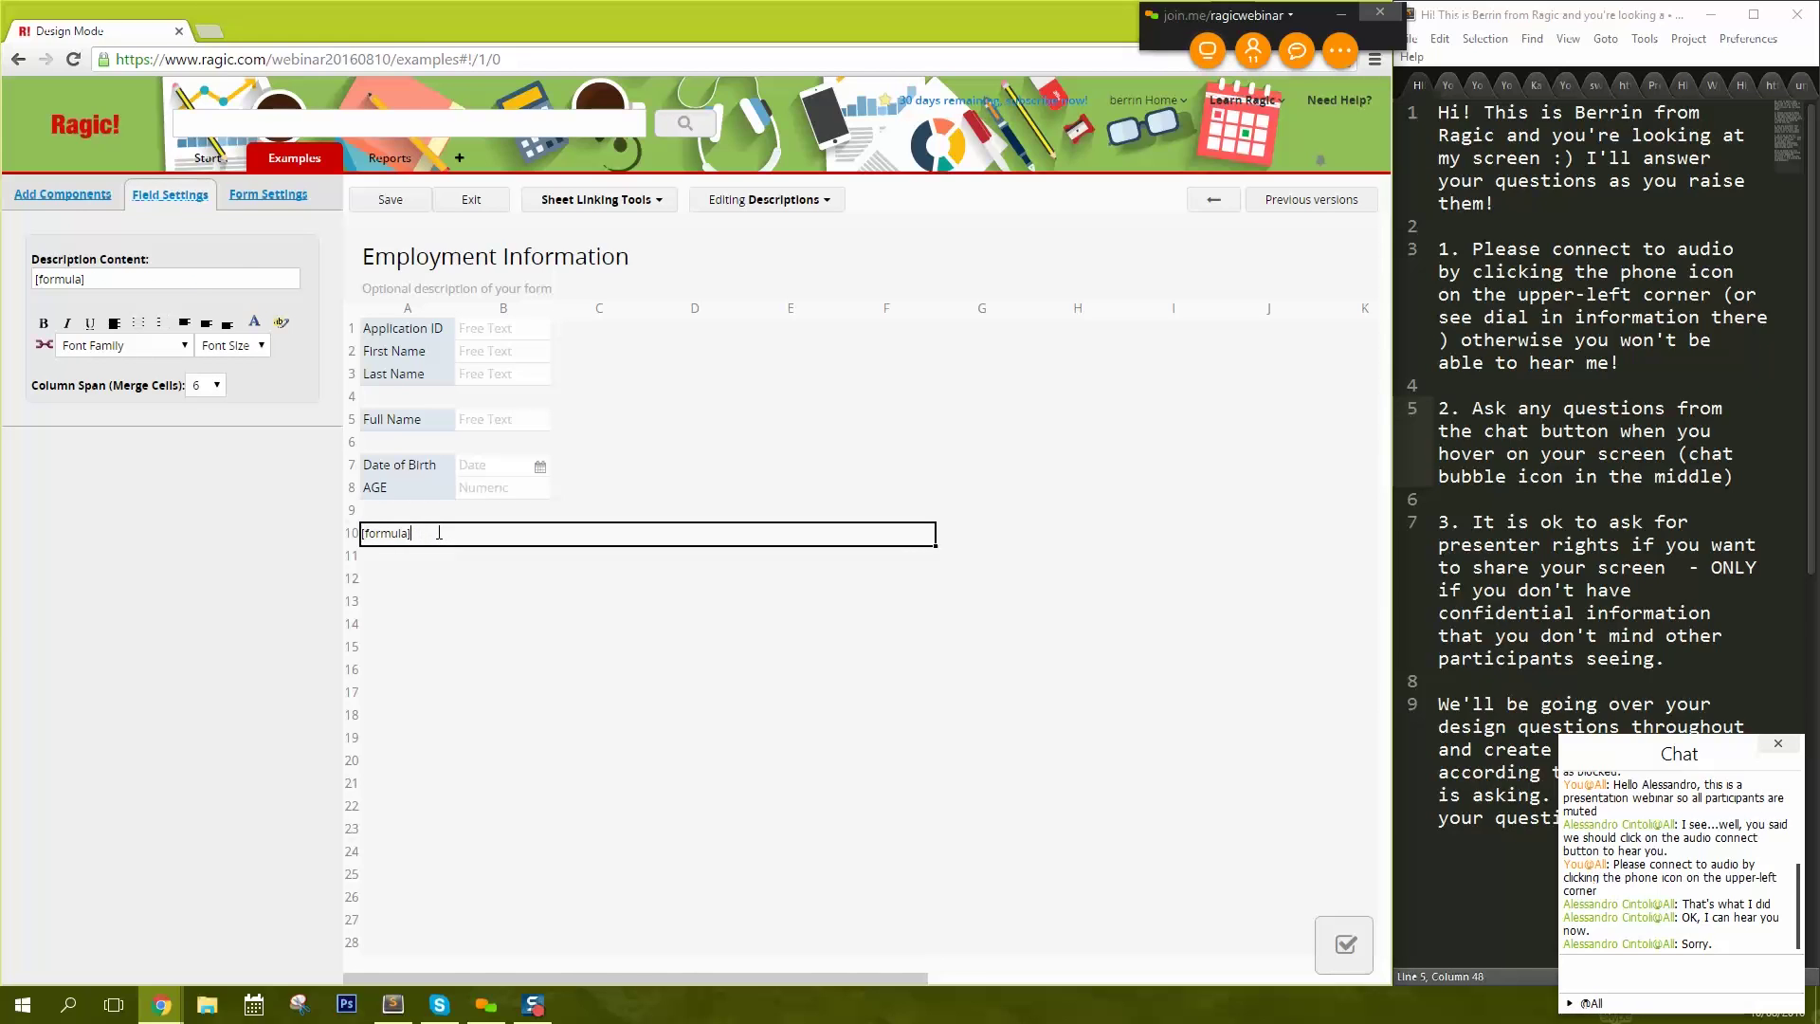
text((TODAY() -A7)/365.25)
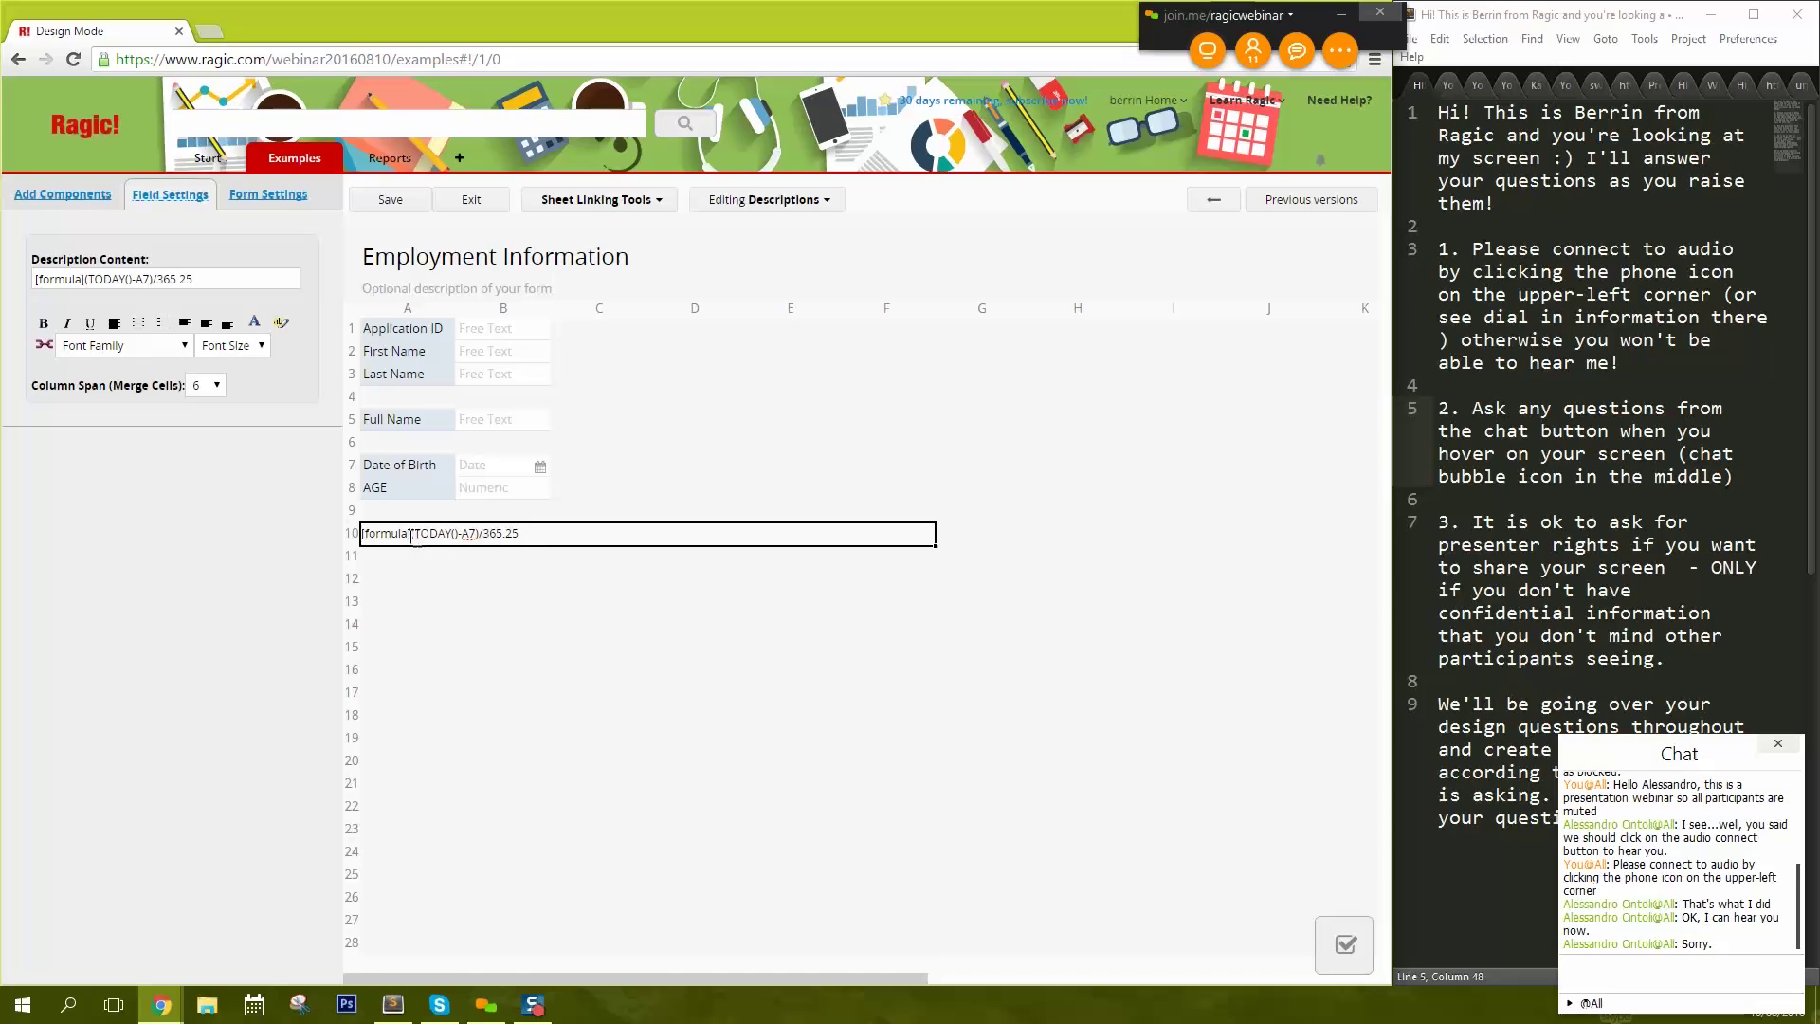
text(ROUND)
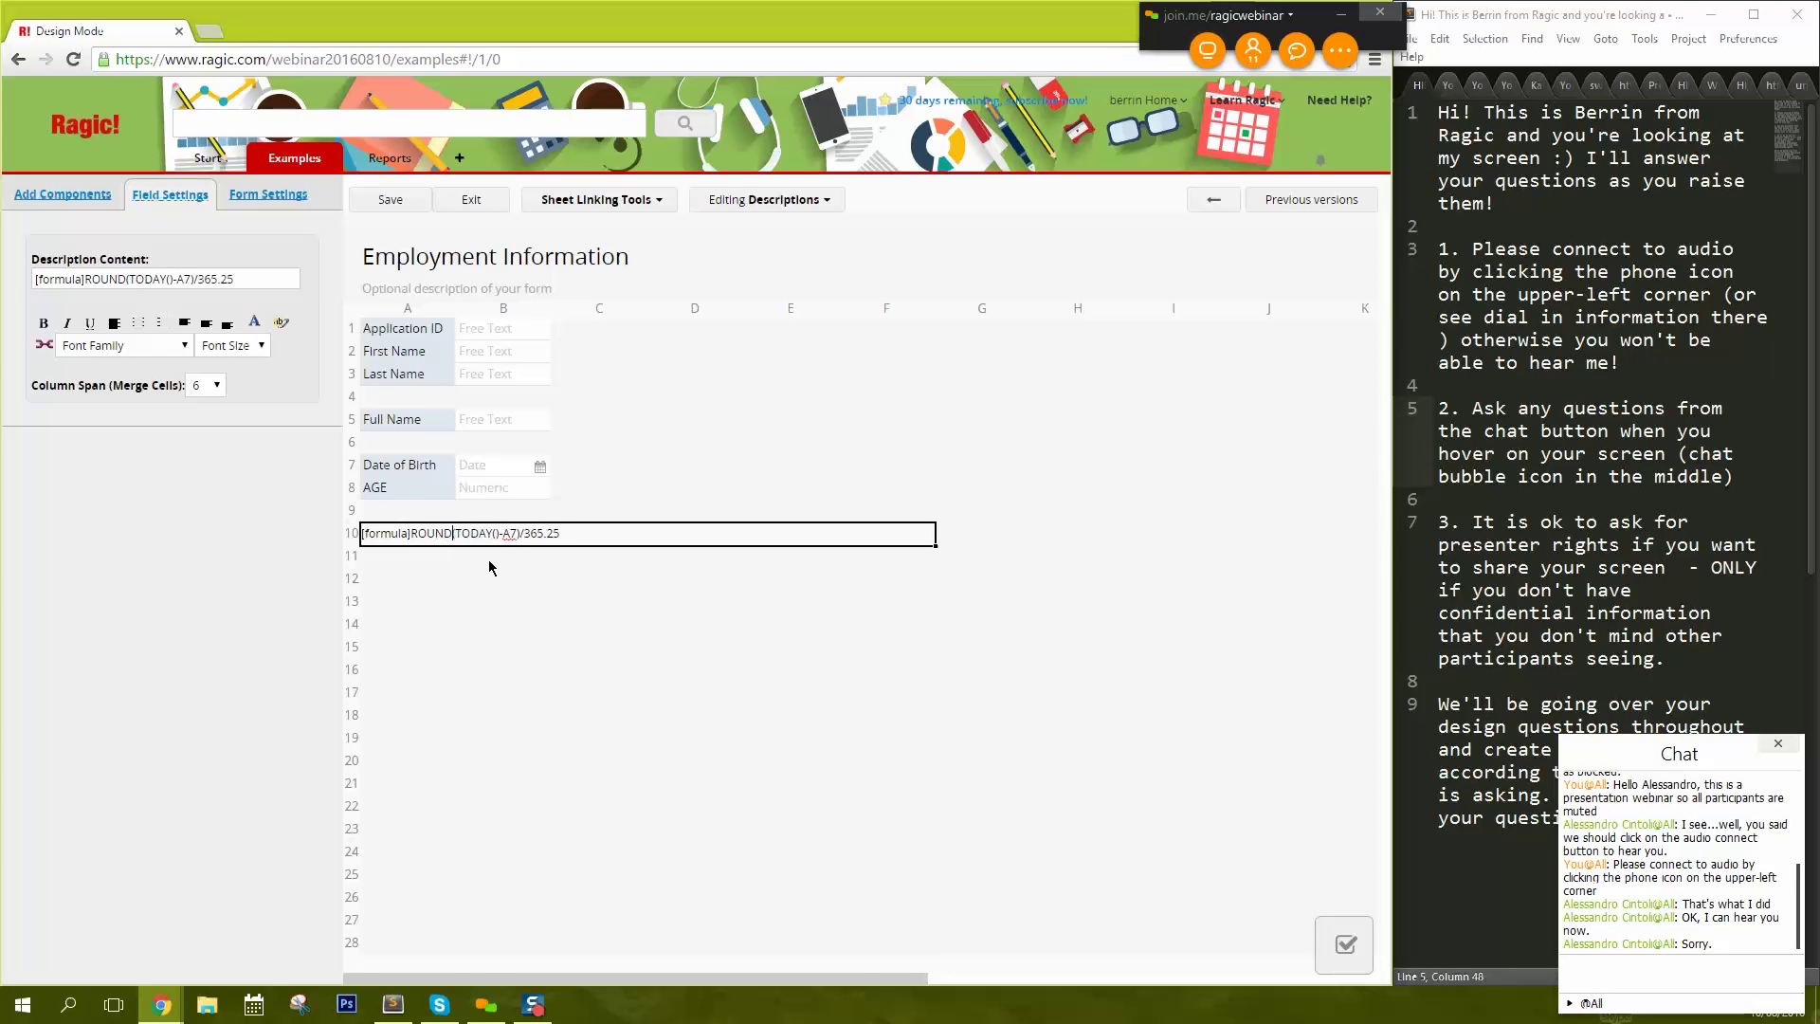
text(()
click(578, 533)
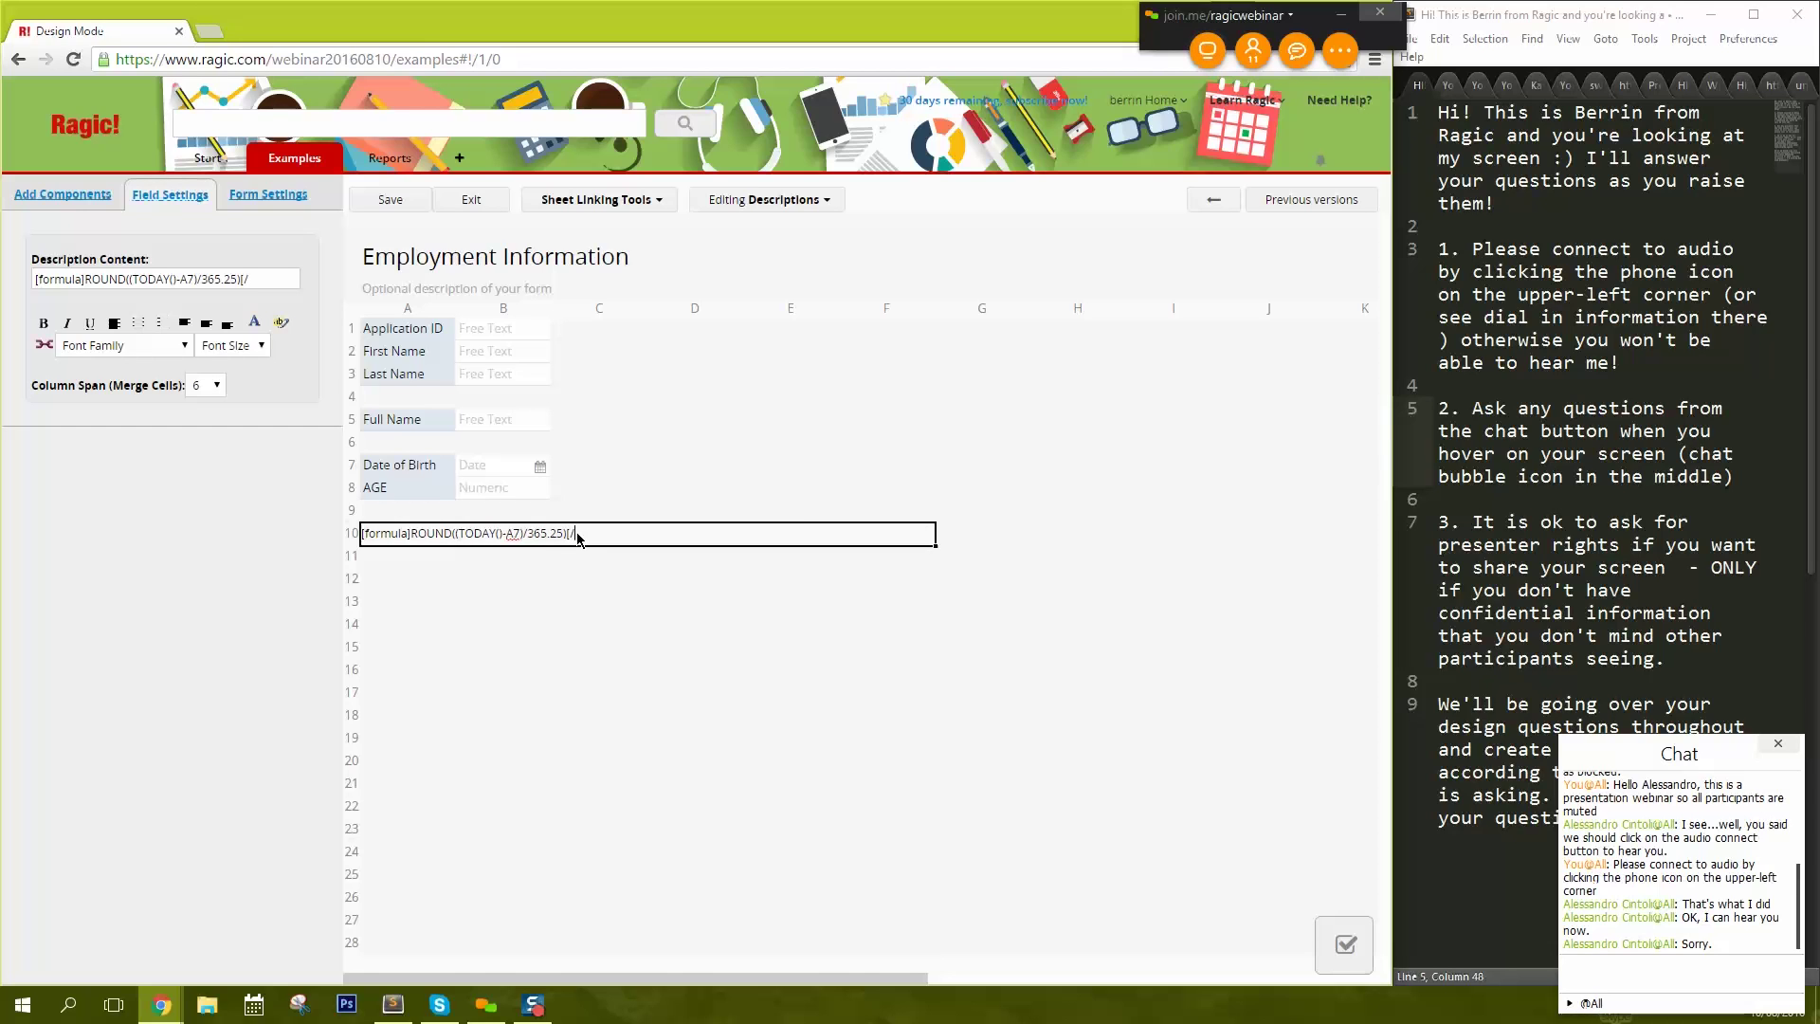
text(la])
drag(933, 545, 548, 554)
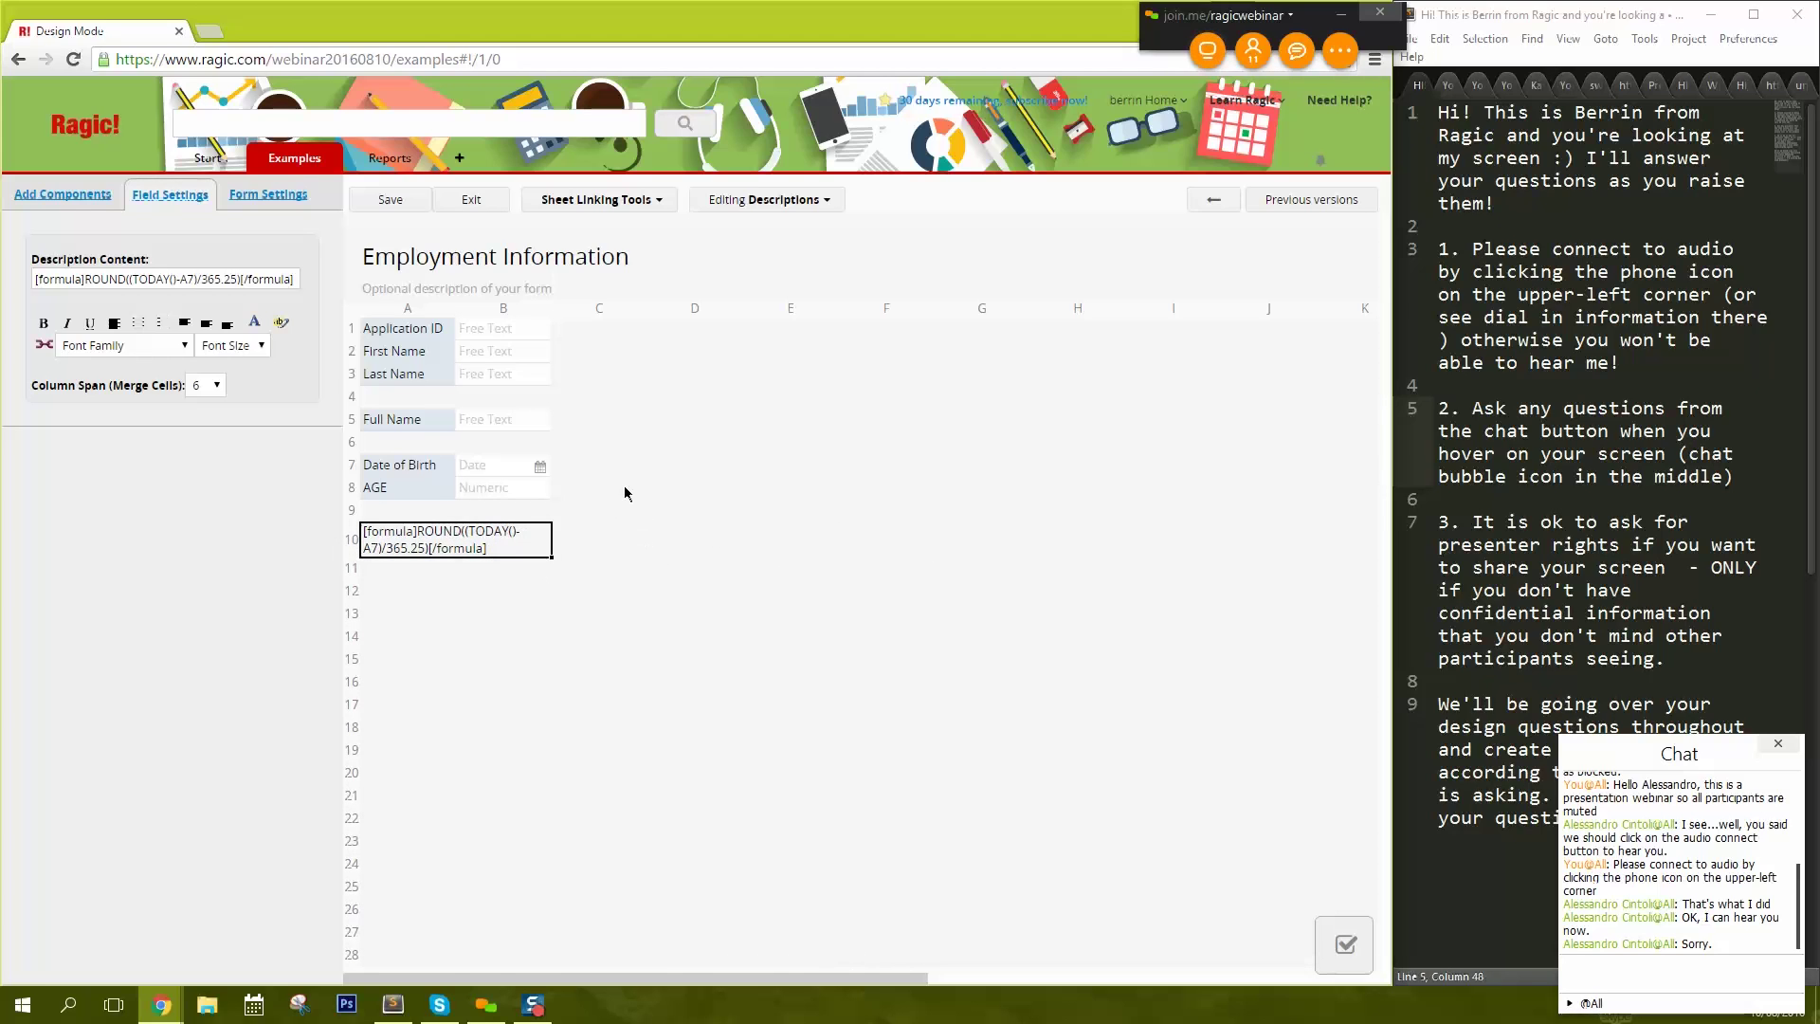
Step: Leave design mode and set the record's Date of Birth to 1985/06/19
click(469, 199)
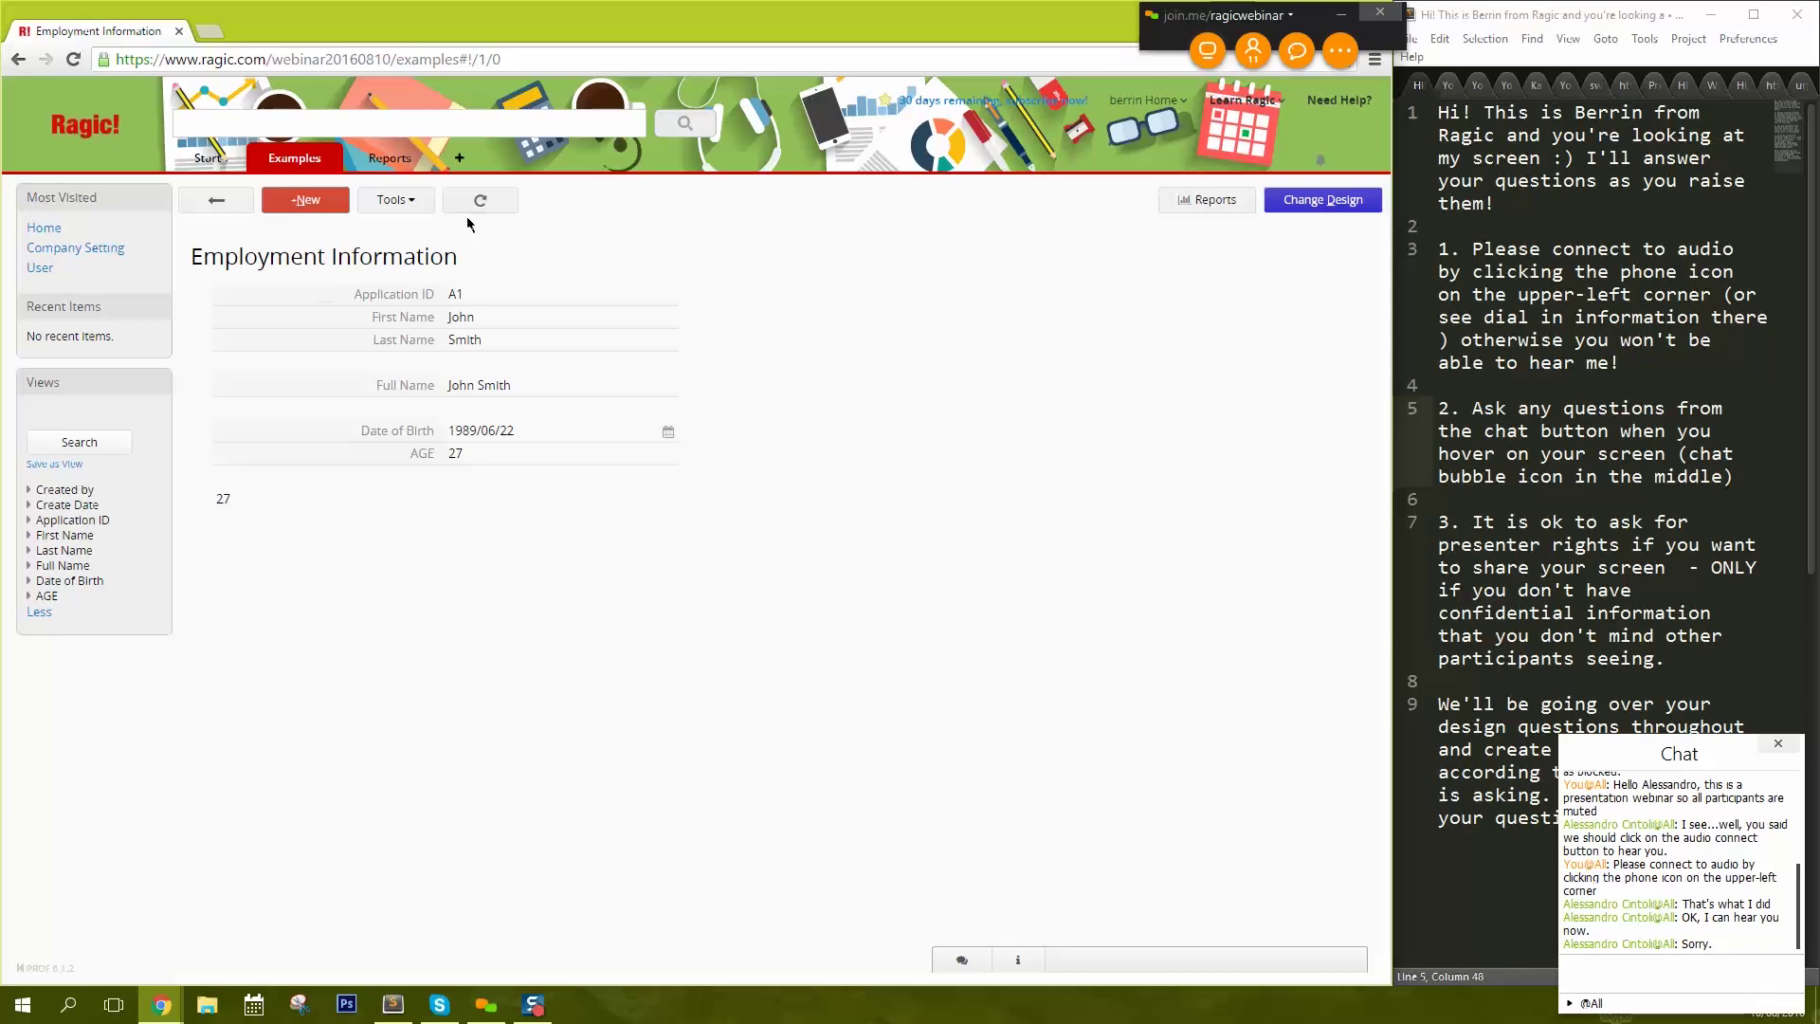
click(669, 432)
click(648, 579)
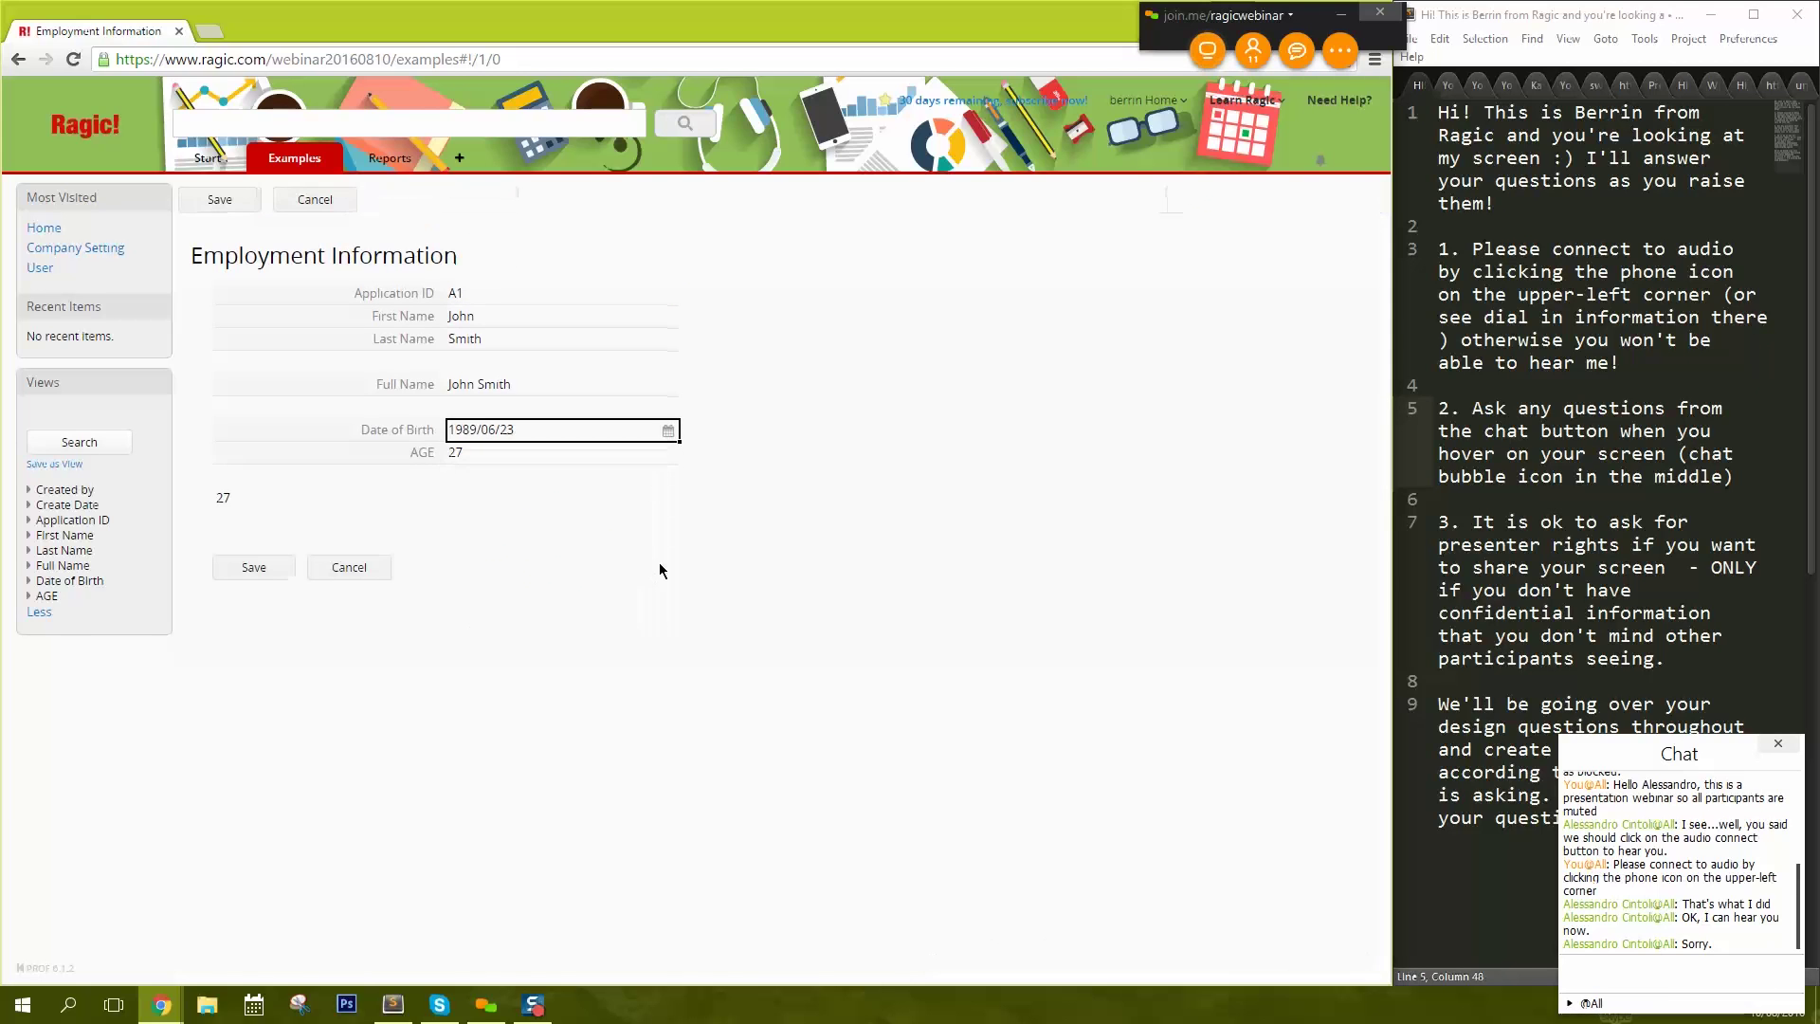
click(668, 431)
click(536, 465)
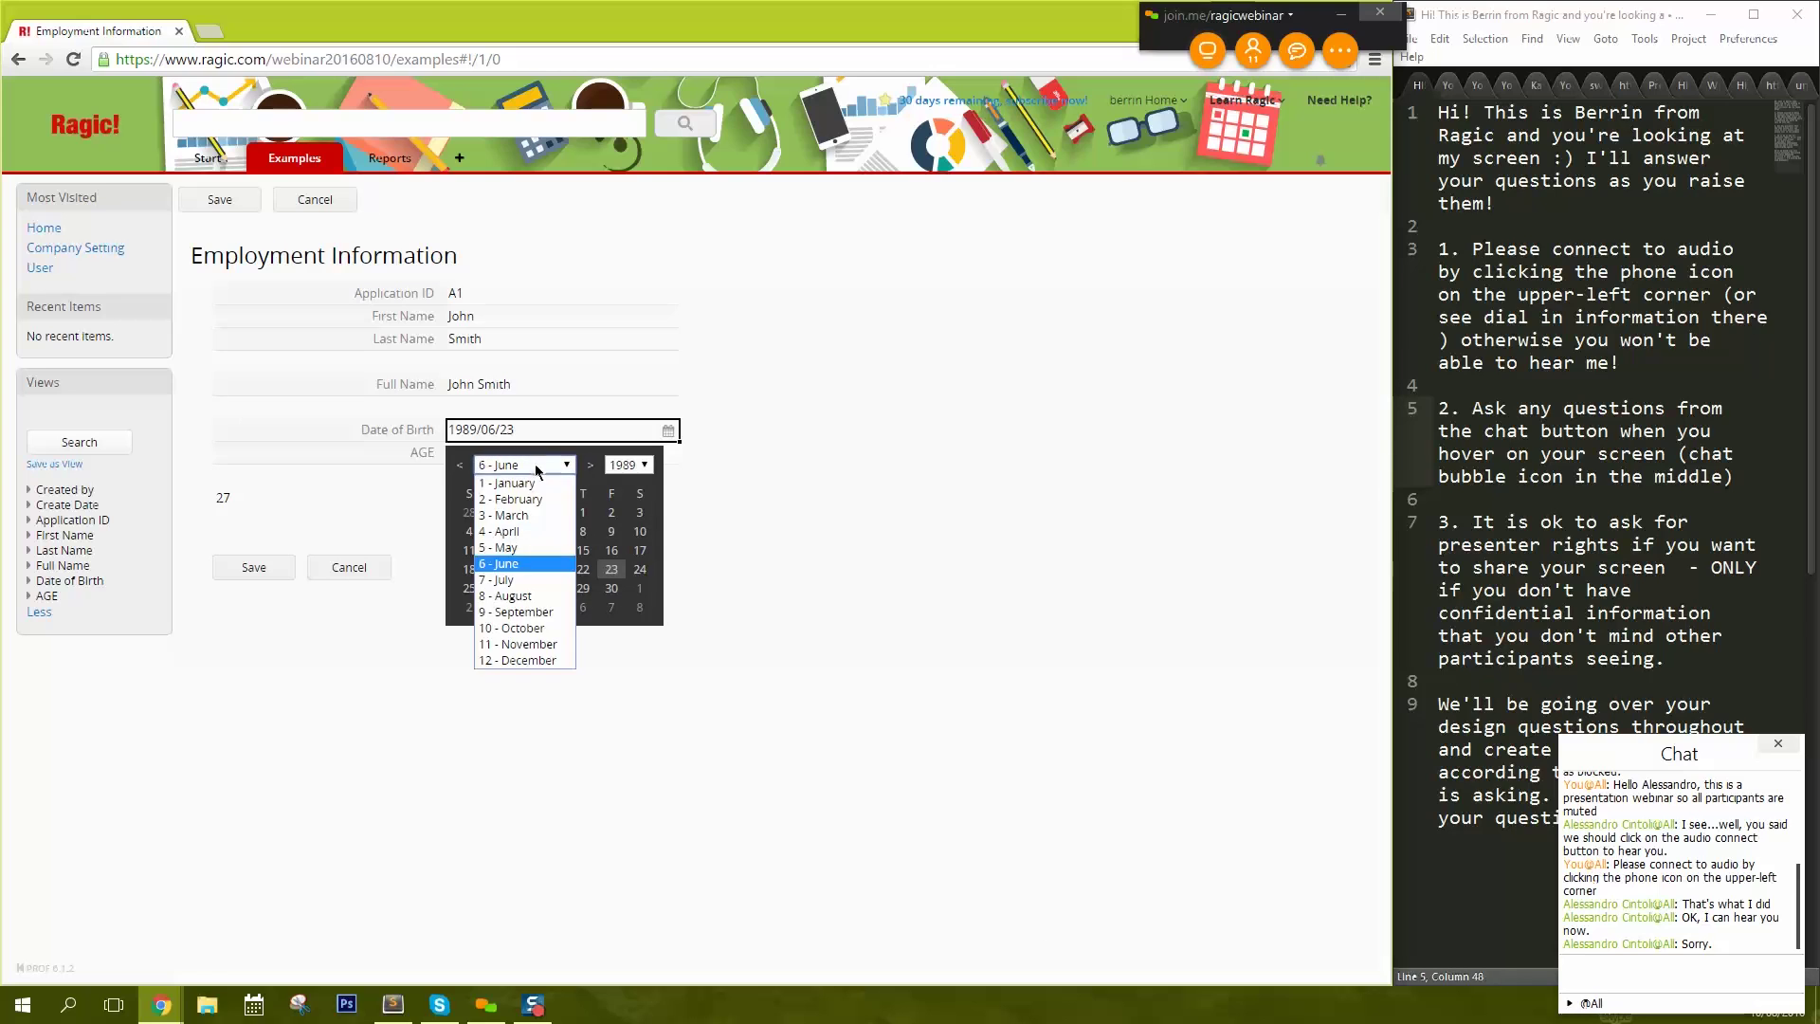
click(629, 464)
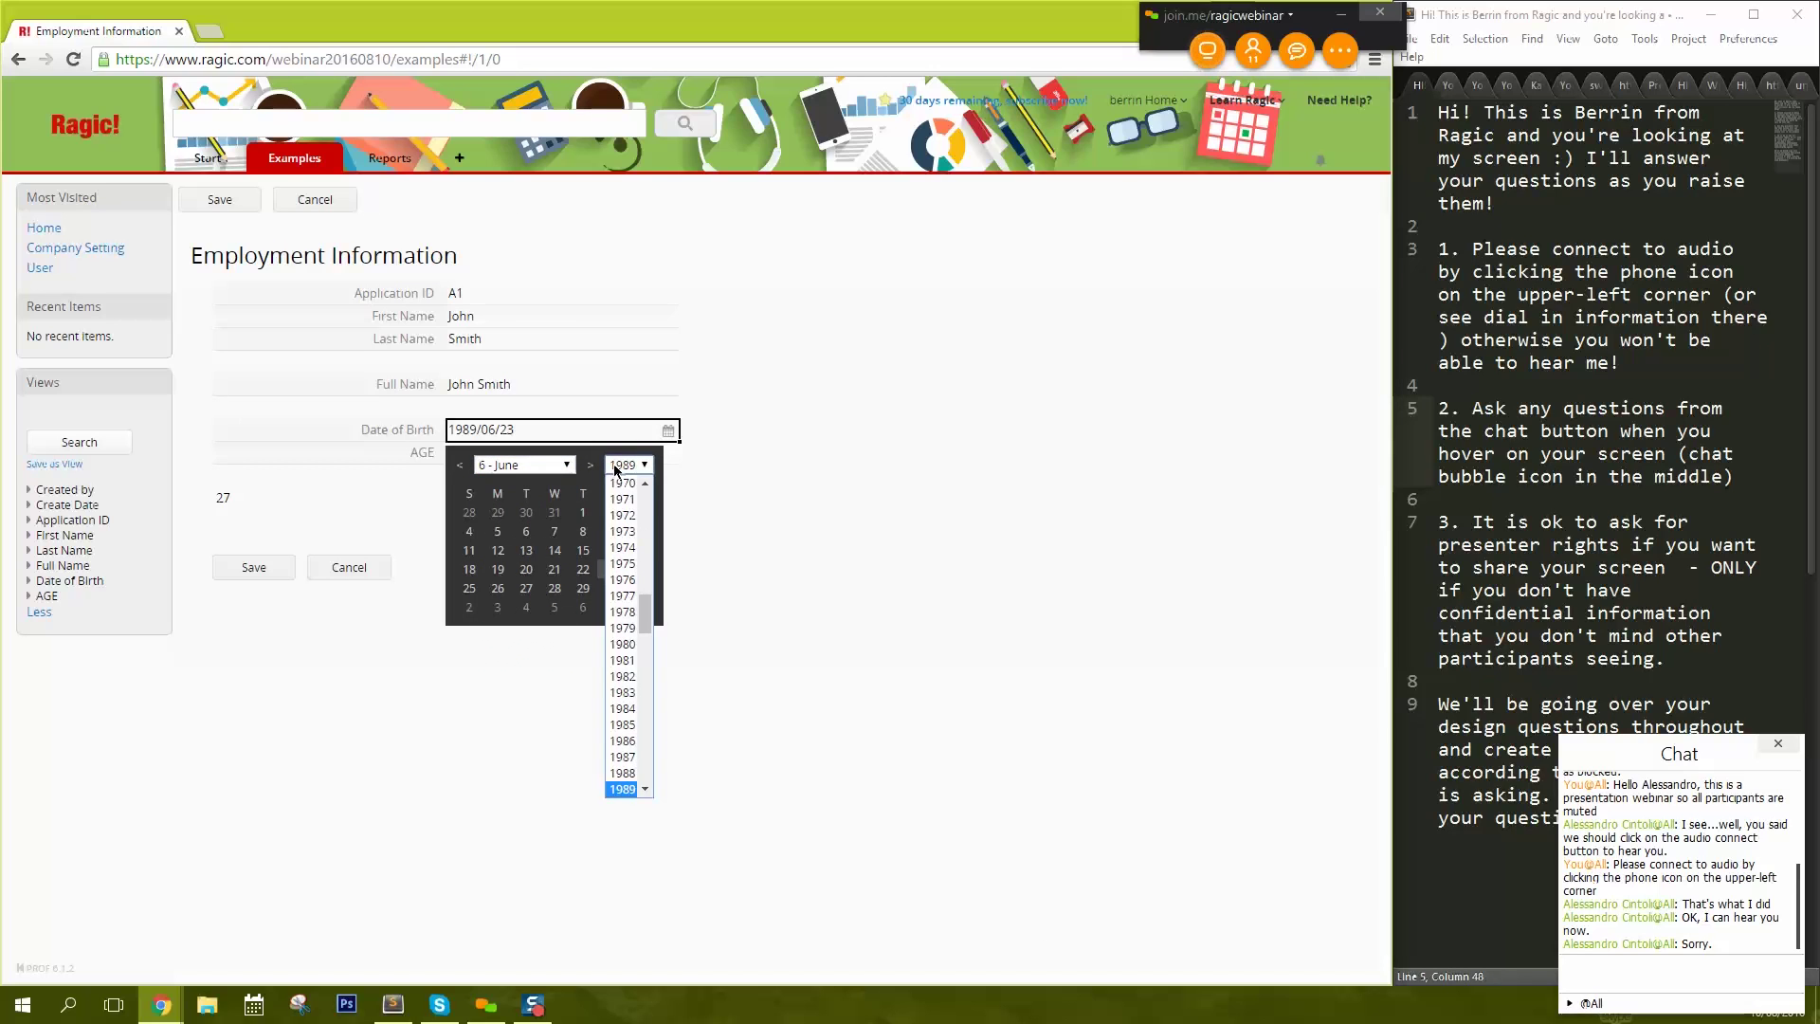
click(629, 727)
click(549, 571)
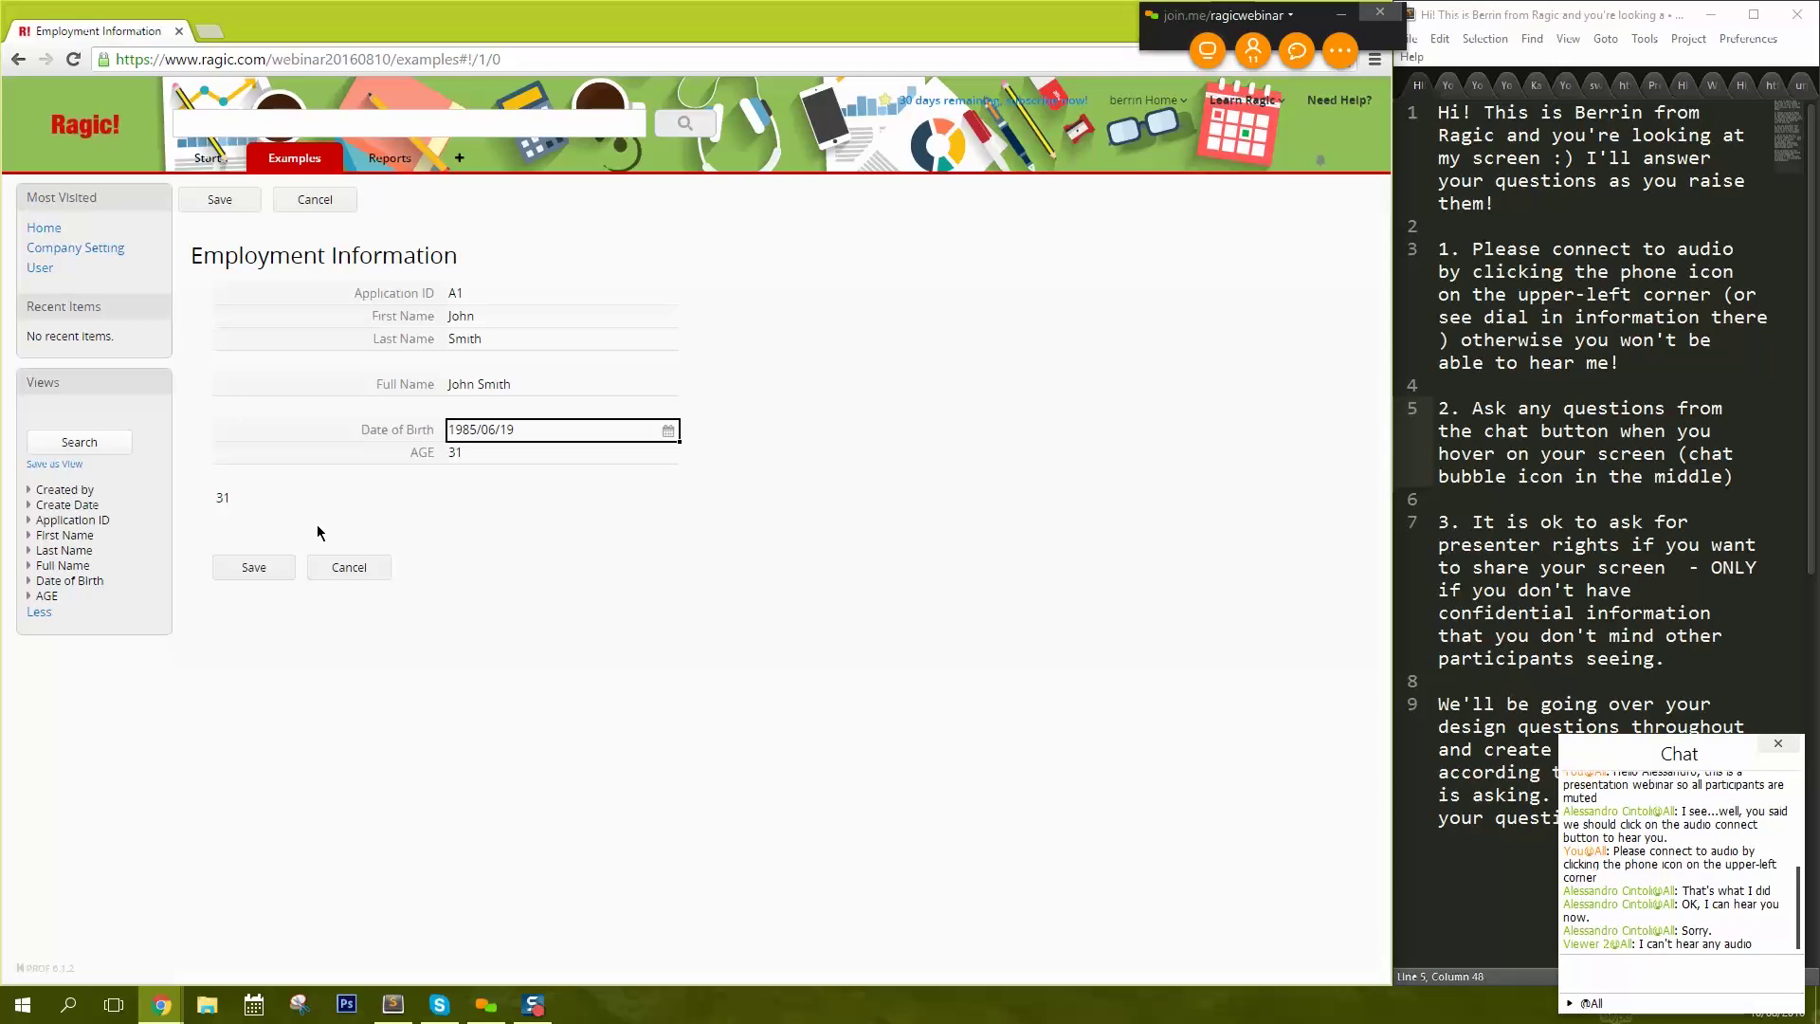
Step: Copy the audio connection paragraph from the notes
click(1648, 955)
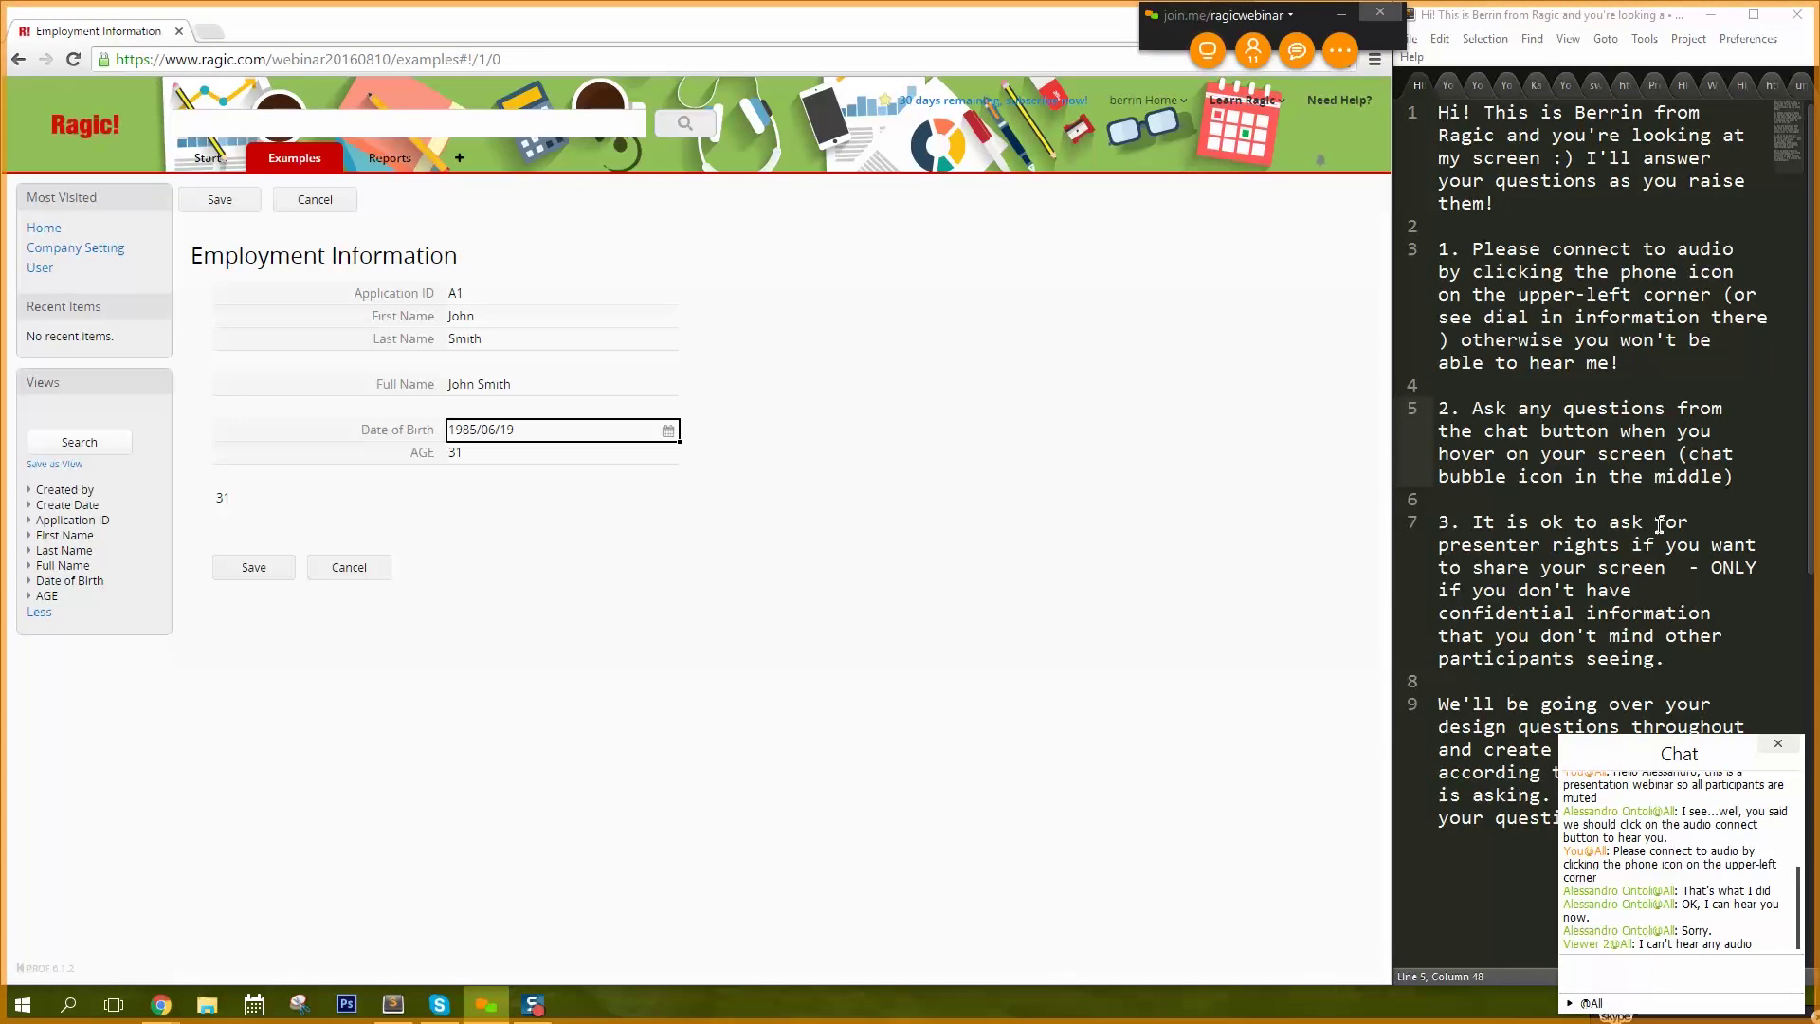
click(1475, 248)
drag(1475, 248, 1717, 362)
key(ctrl+c)
Step: Post the audio instructions in the join.me chat and save the record
click(1691, 981)
key(ctrl+v)
key(Return)
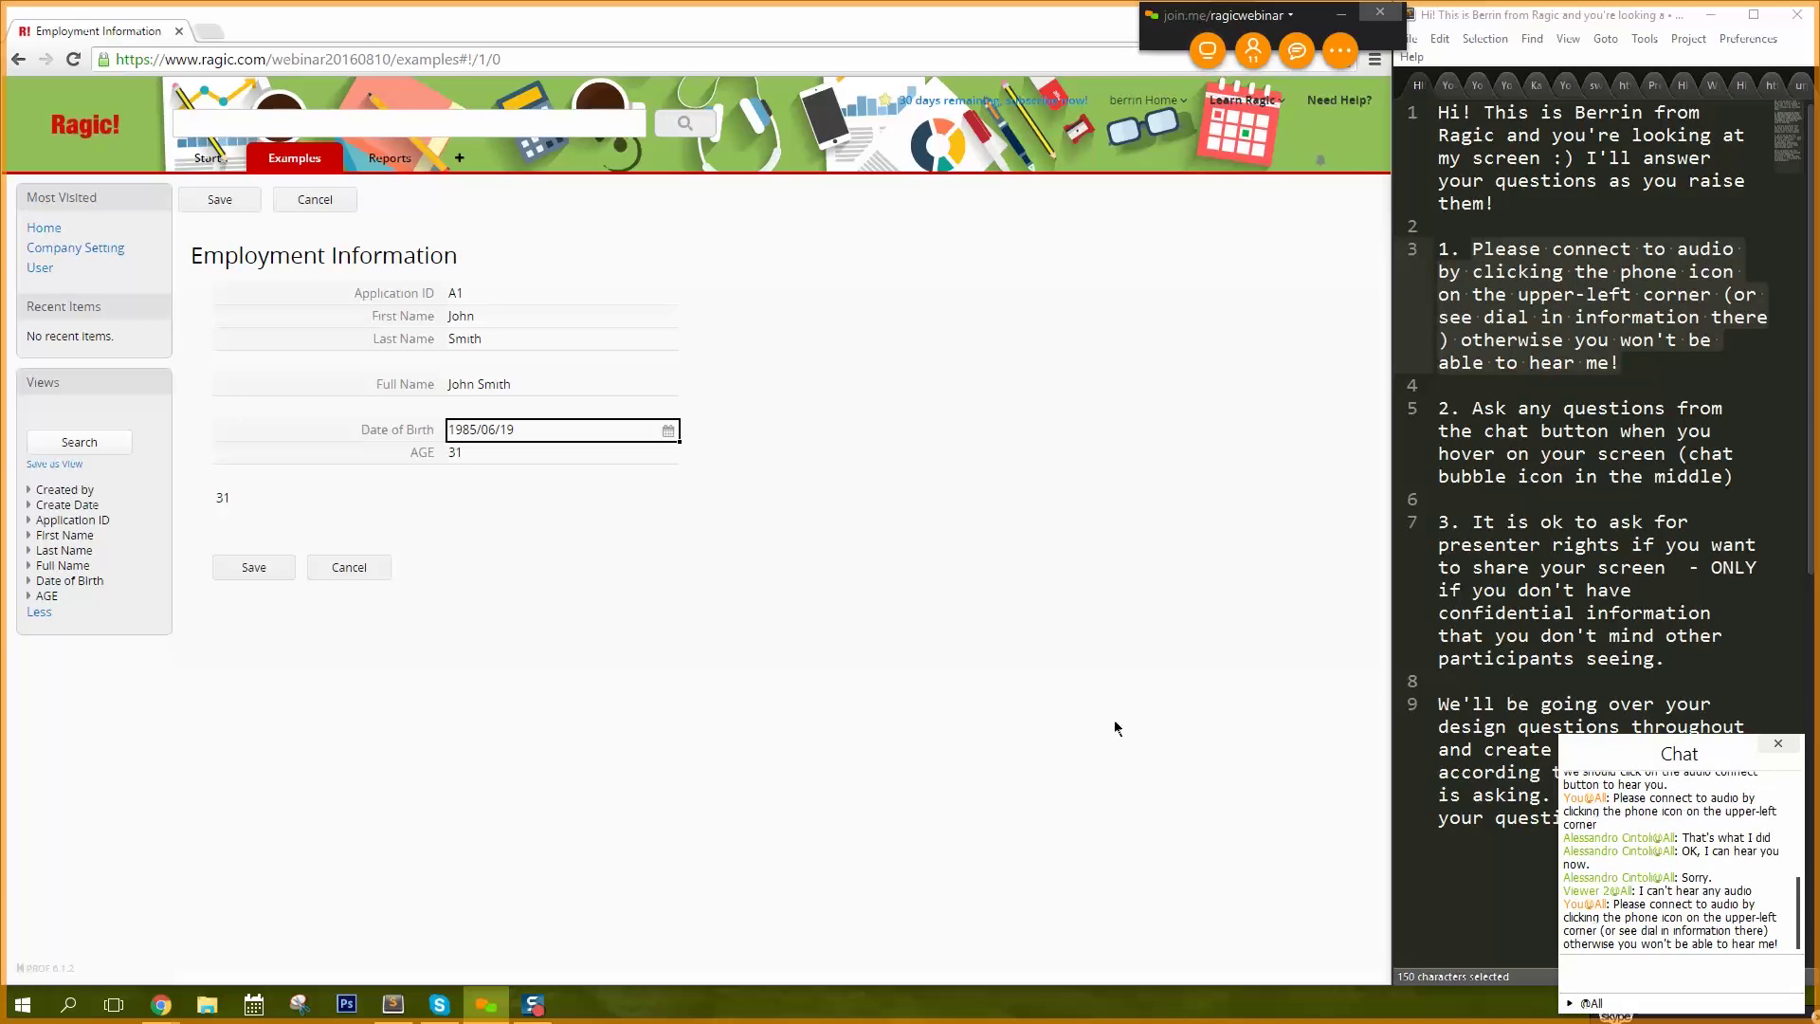
click(246, 566)
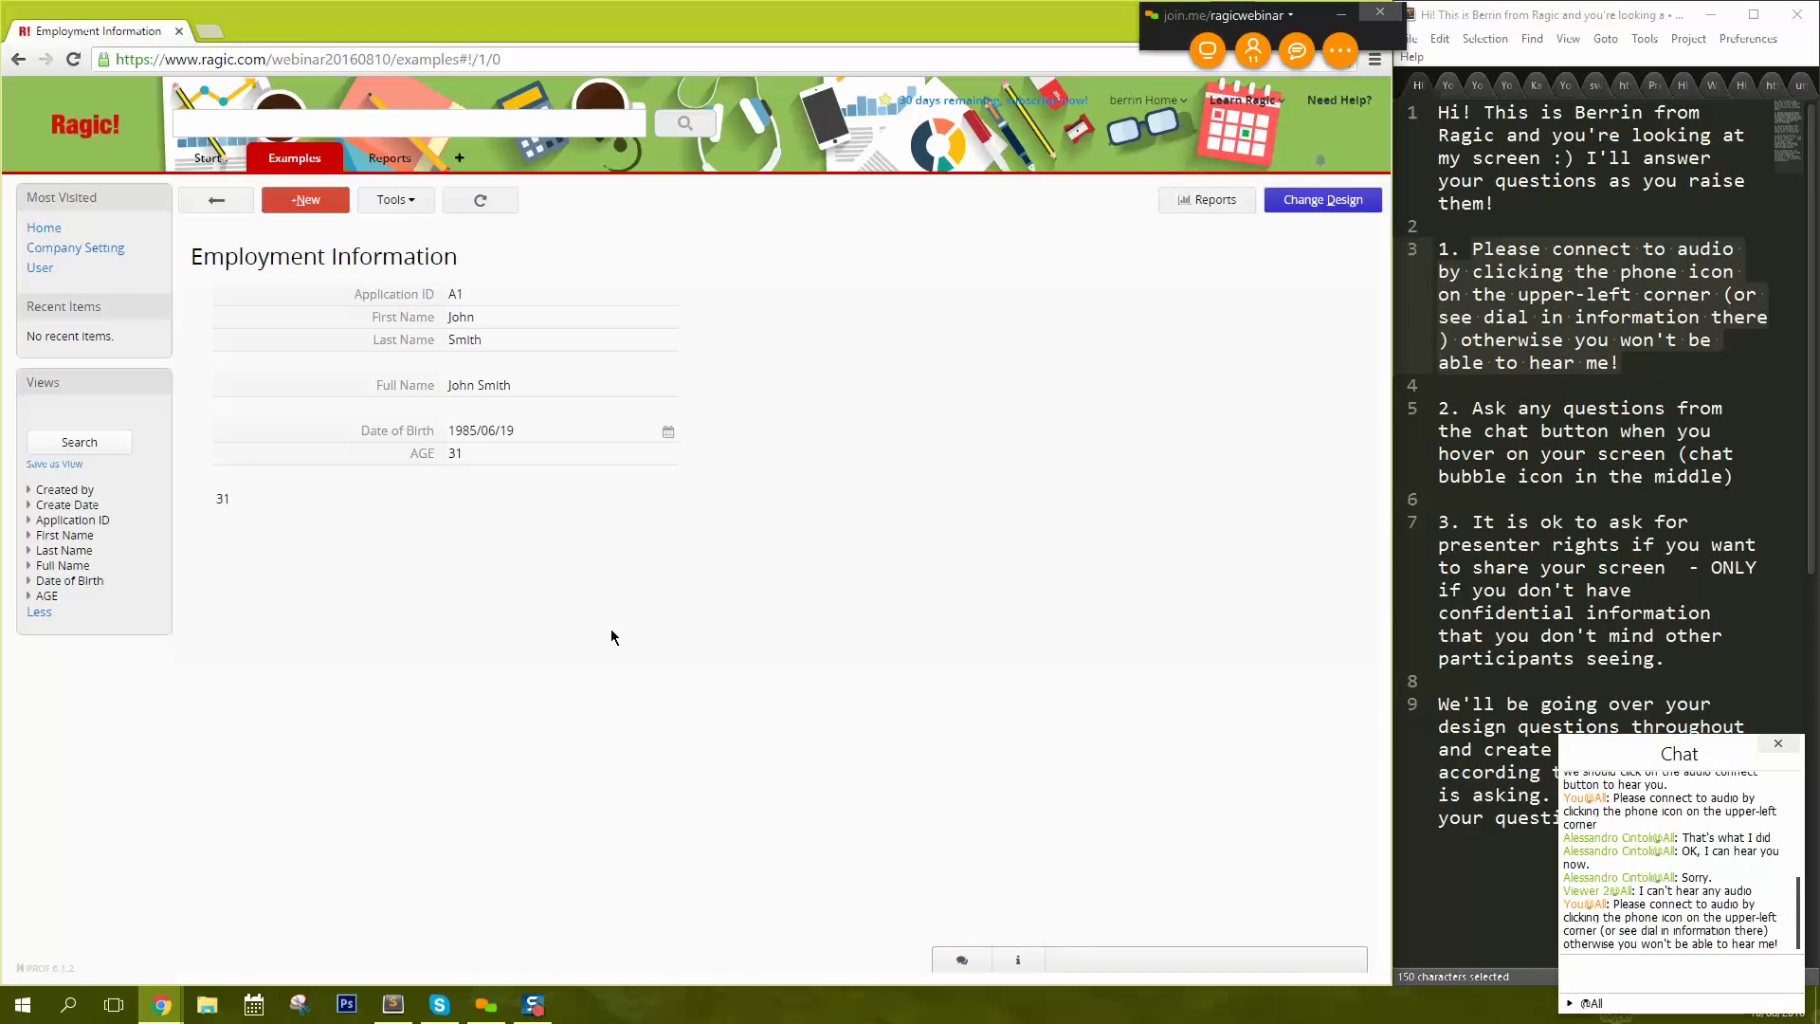
Step: Add 'Age' on its own line at the start of the row 10 description and save the design
click(1322, 200)
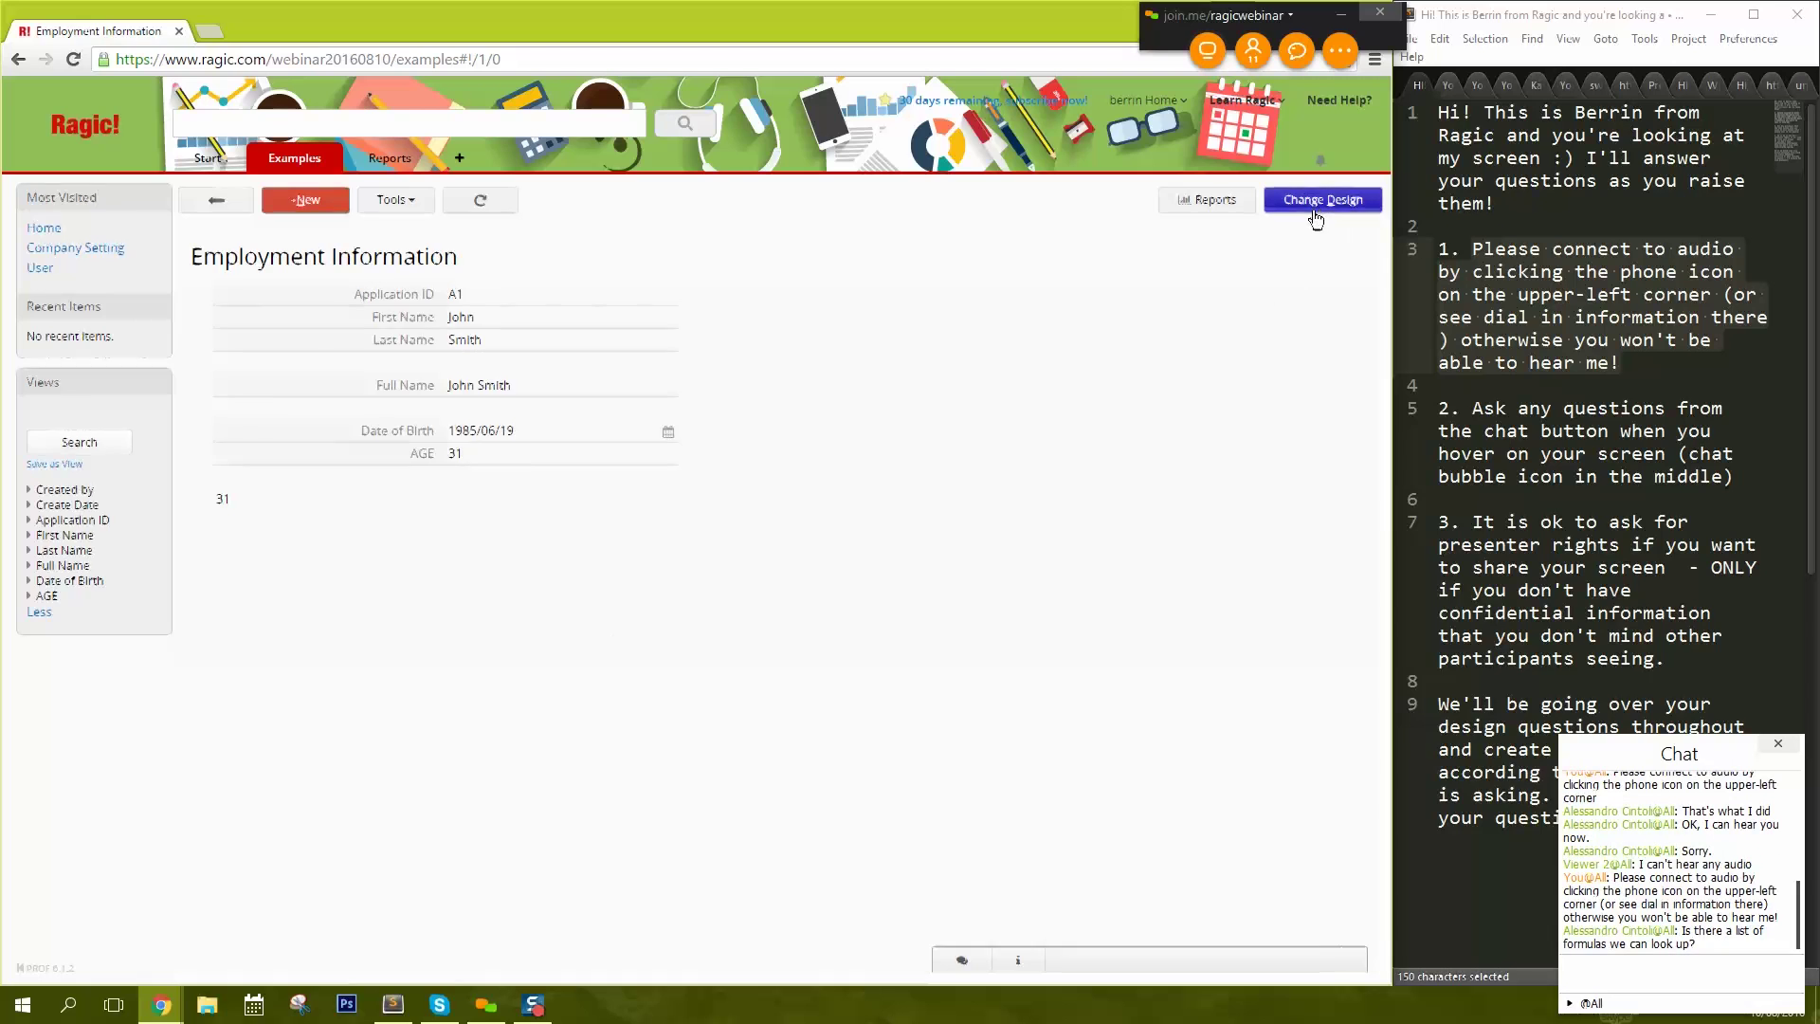
click(442, 547)
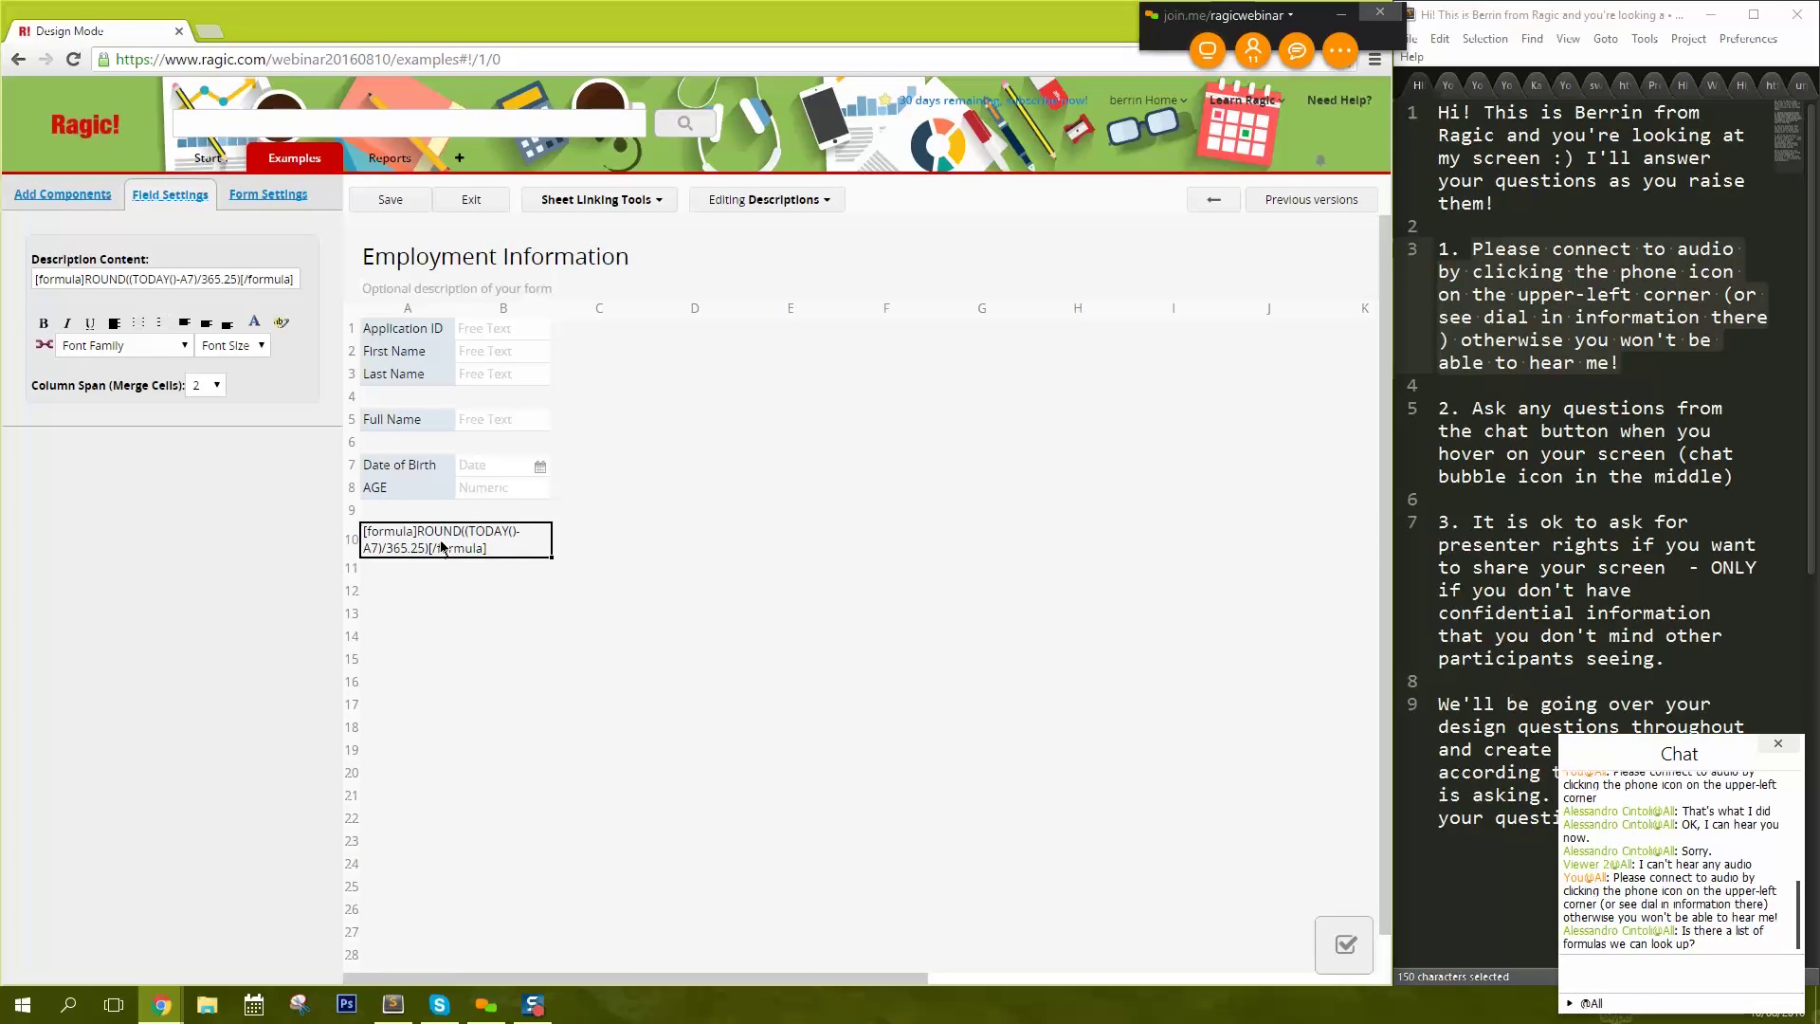
click(371, 535)
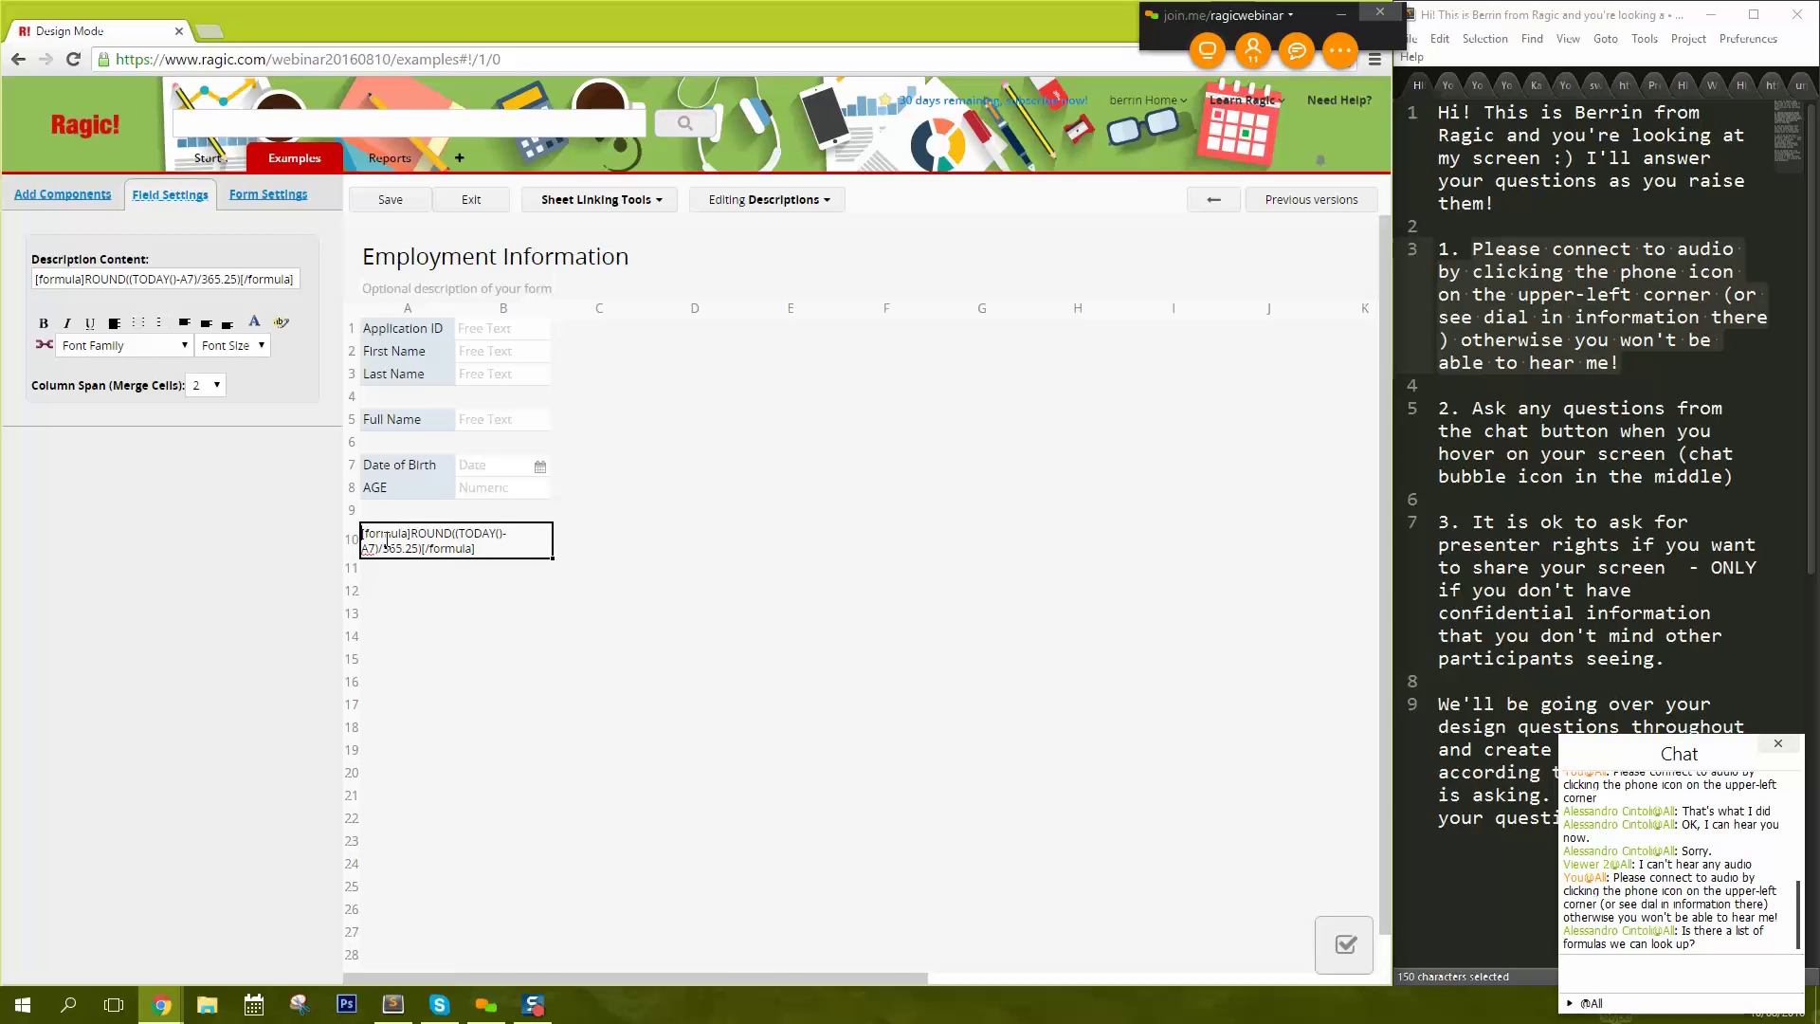
text(Age)
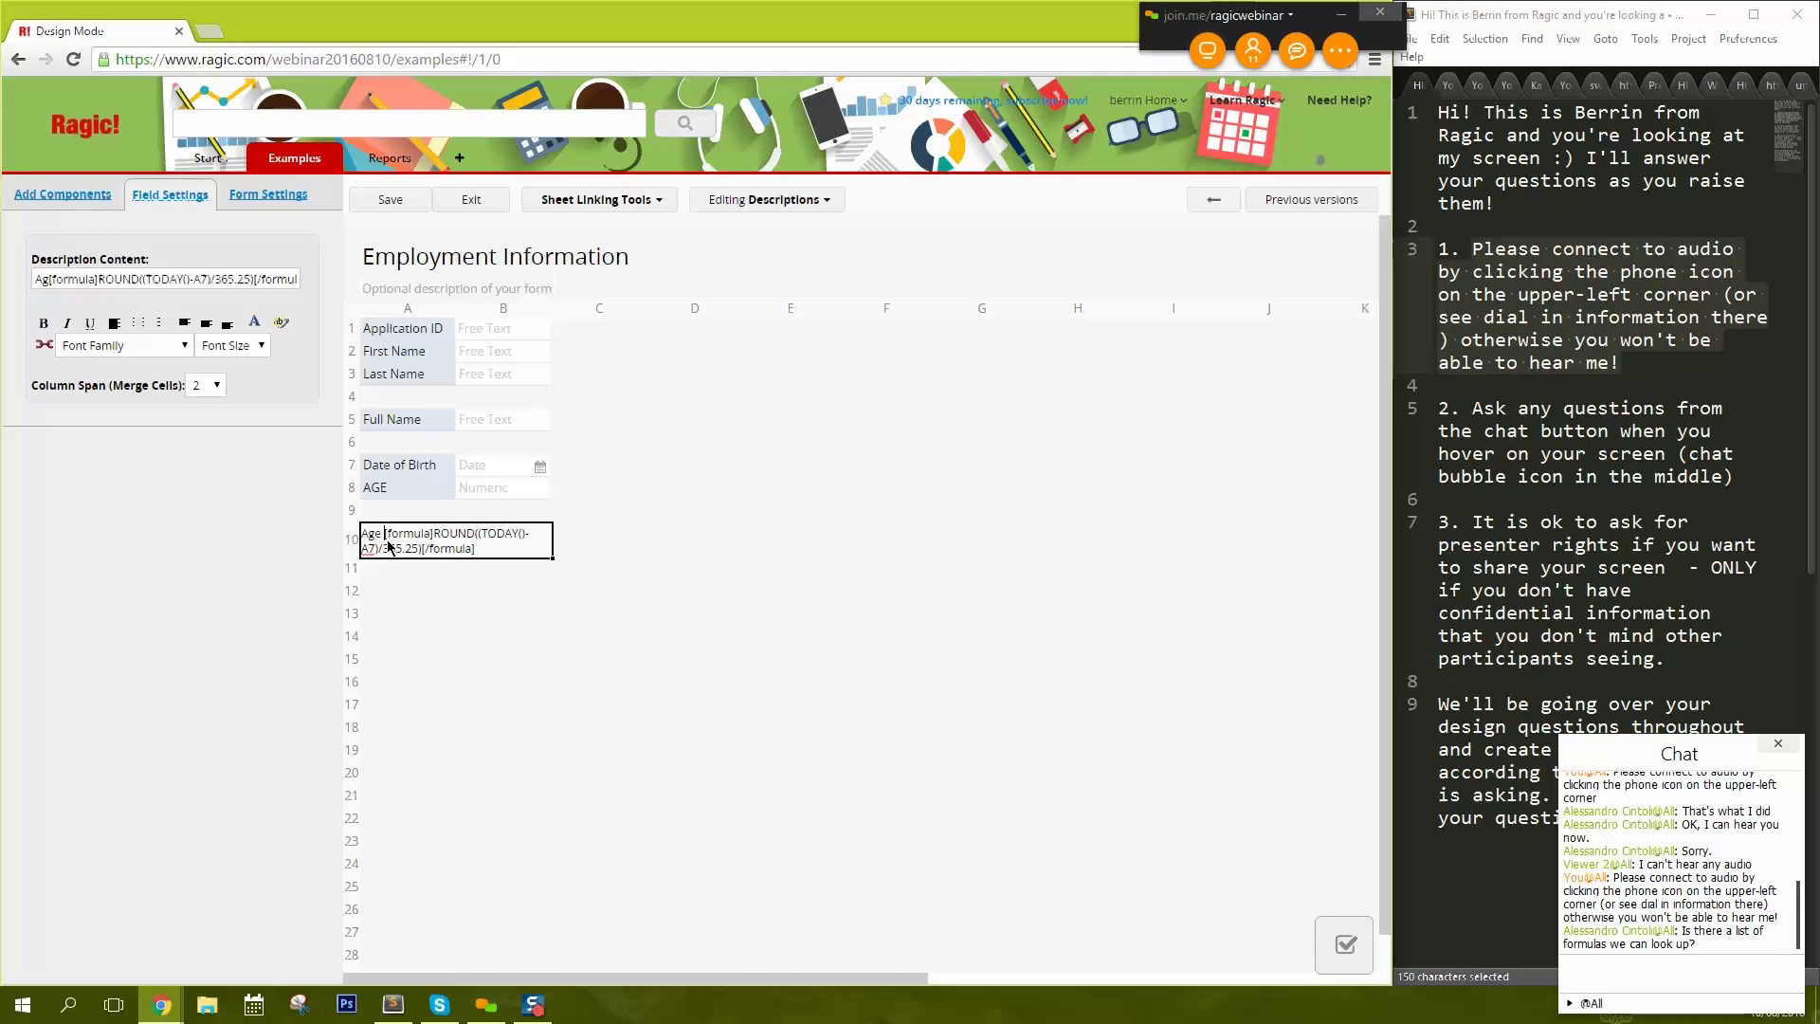
key(Return)
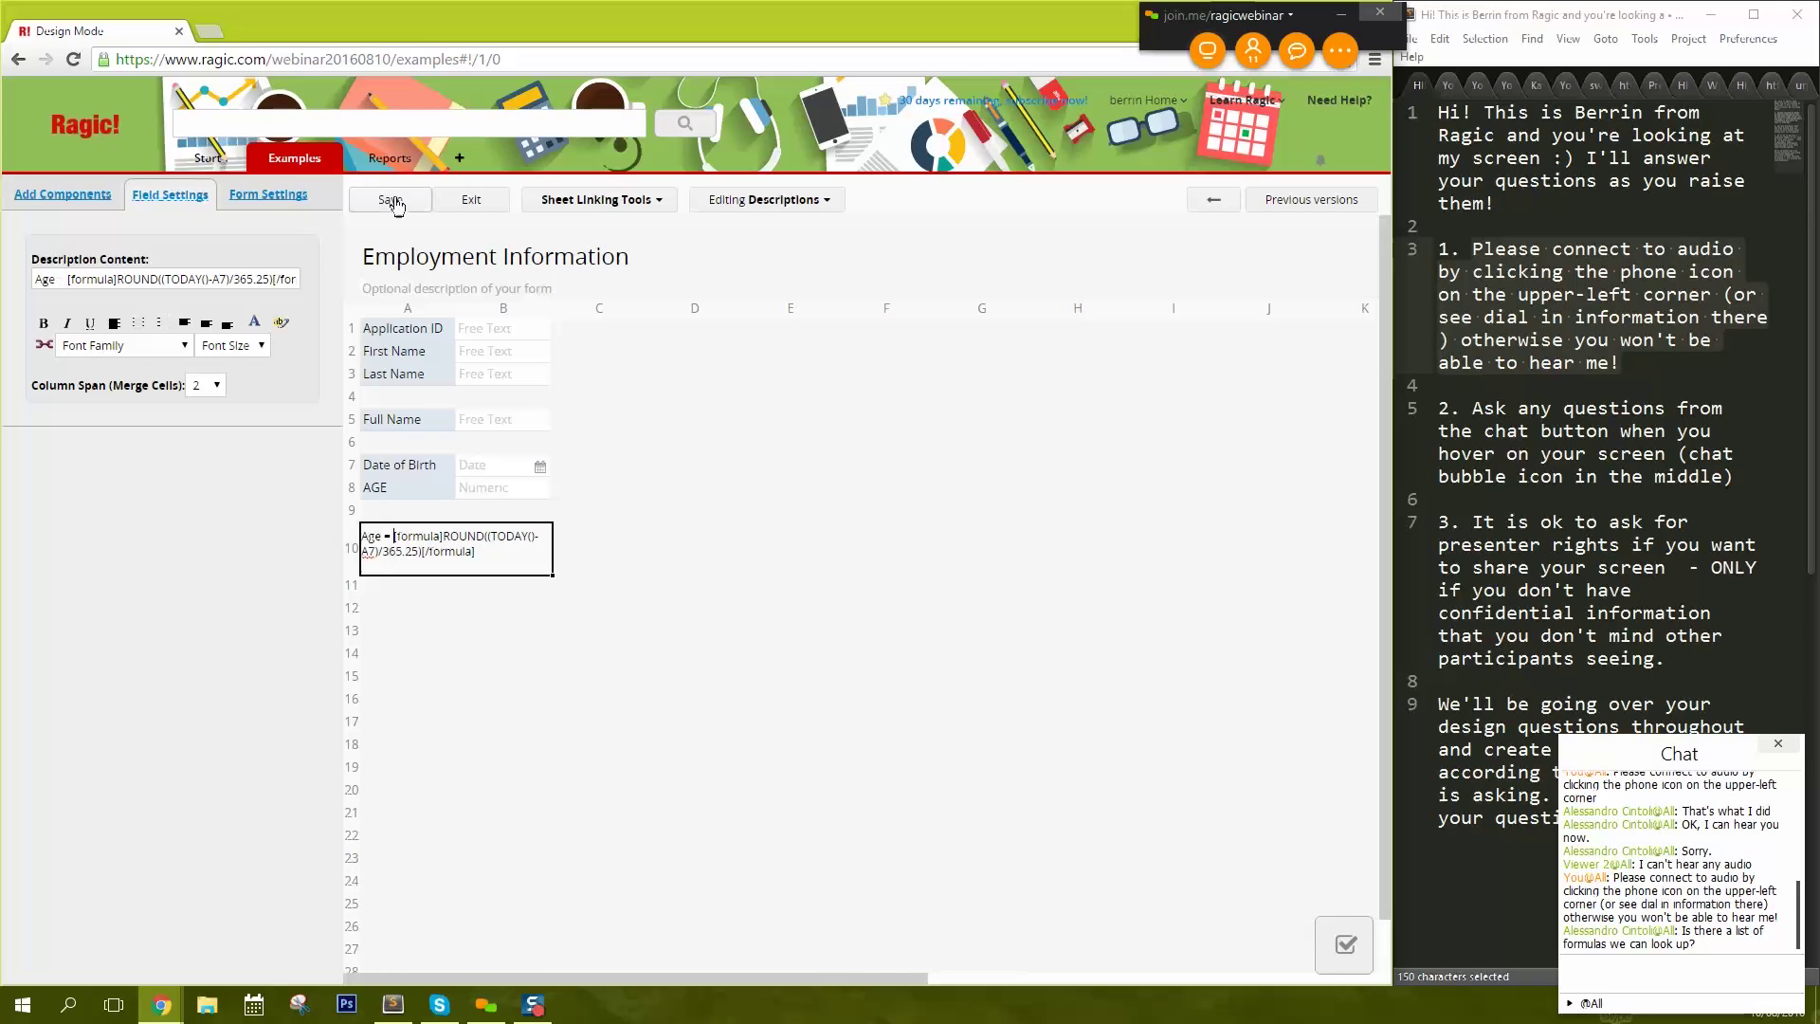
click(392, 200)
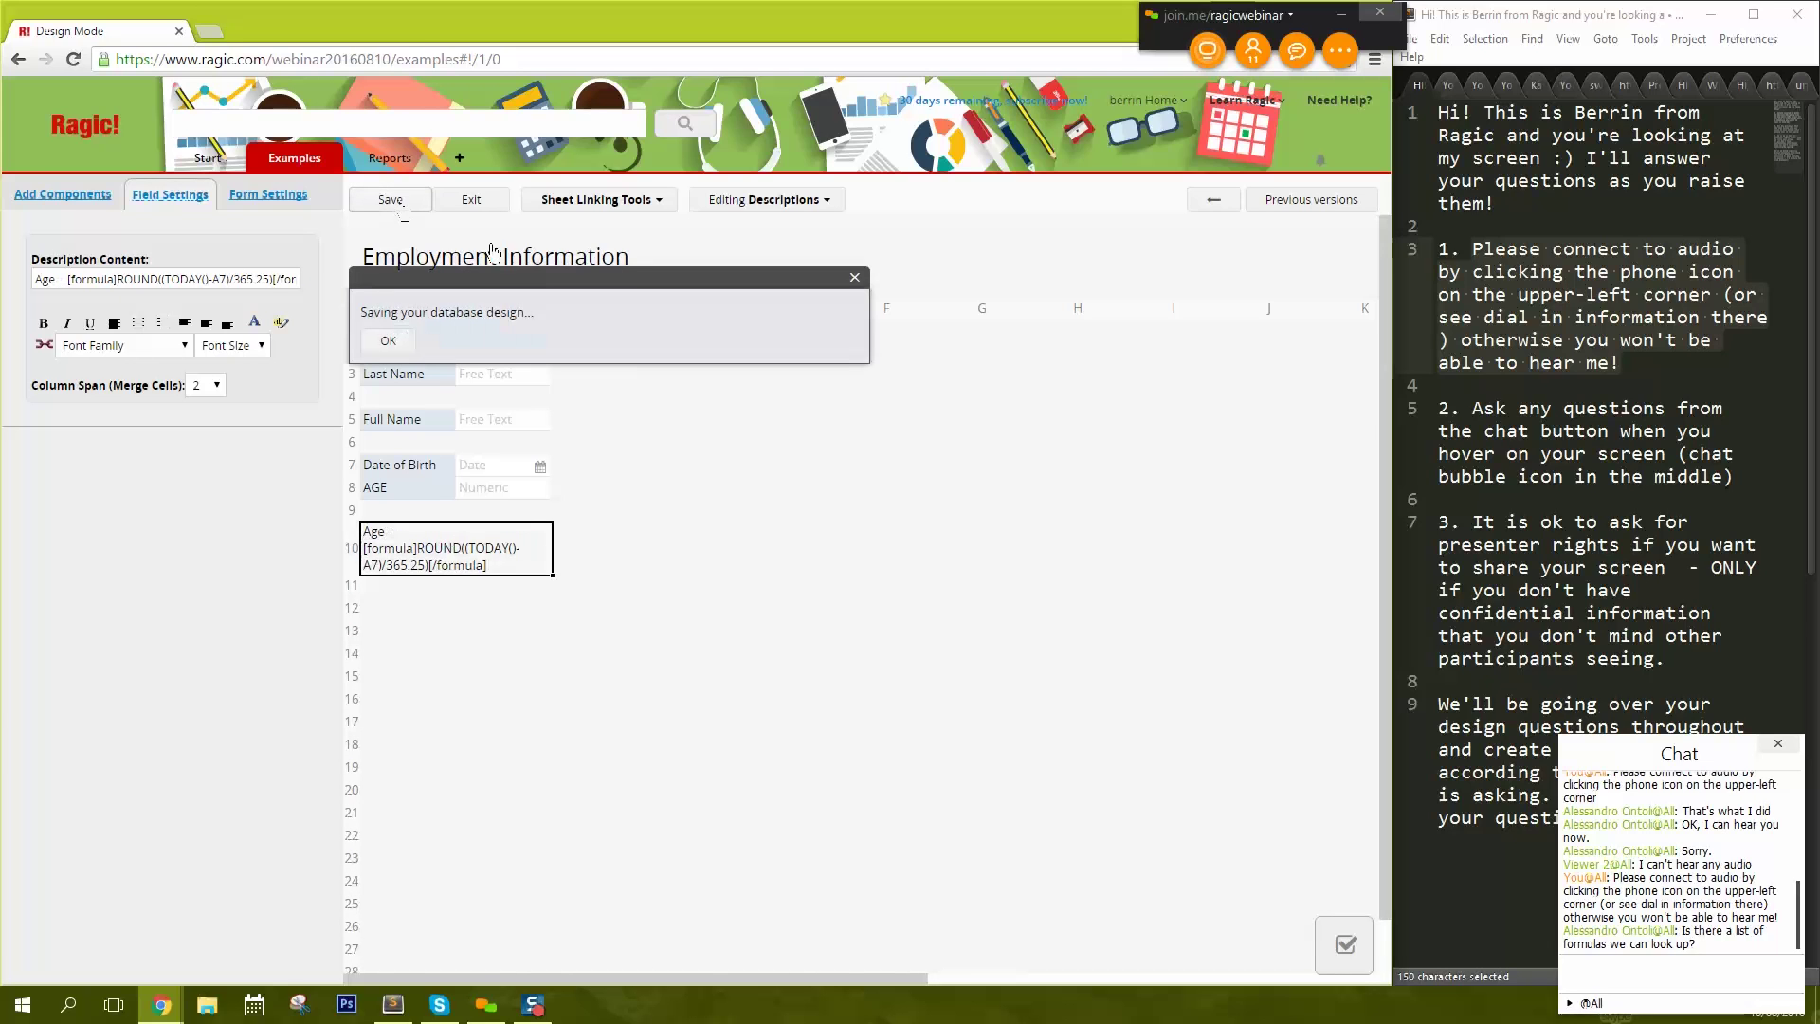
click(471, 203)
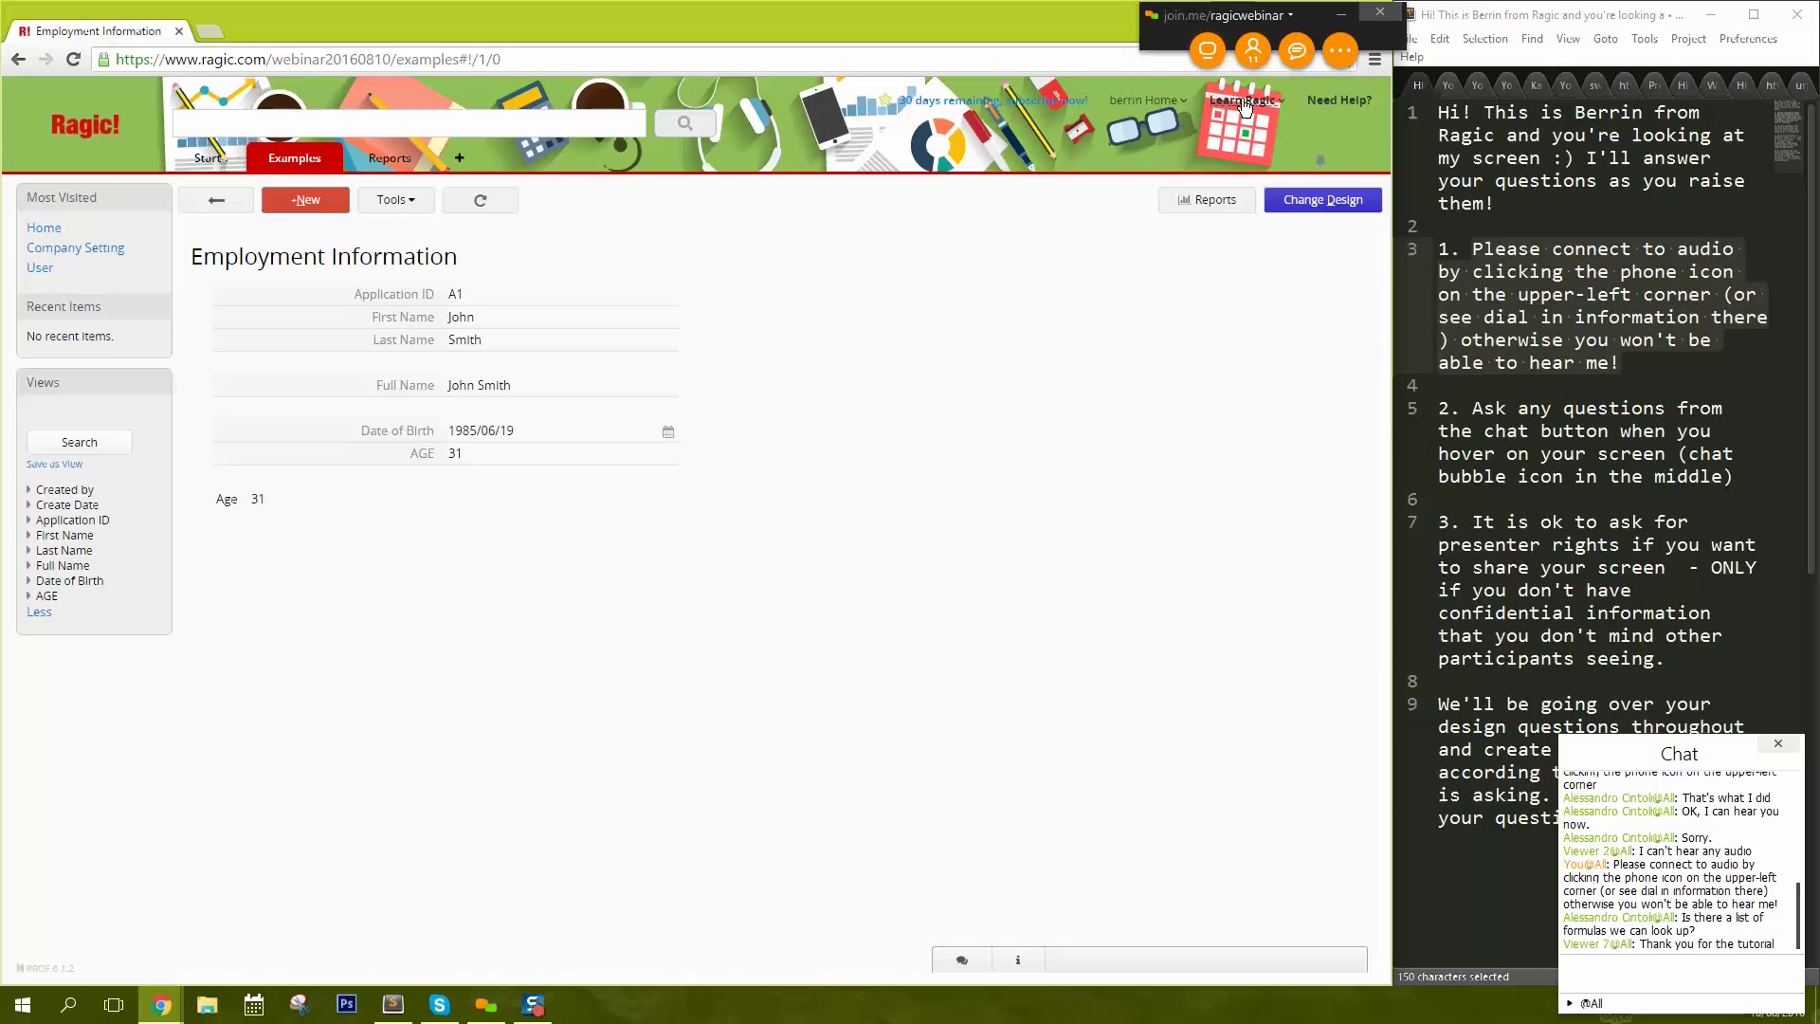
Step: Return to the record view showing 'Age 31' beneath the AGE field
mouse_move(1245, 105)
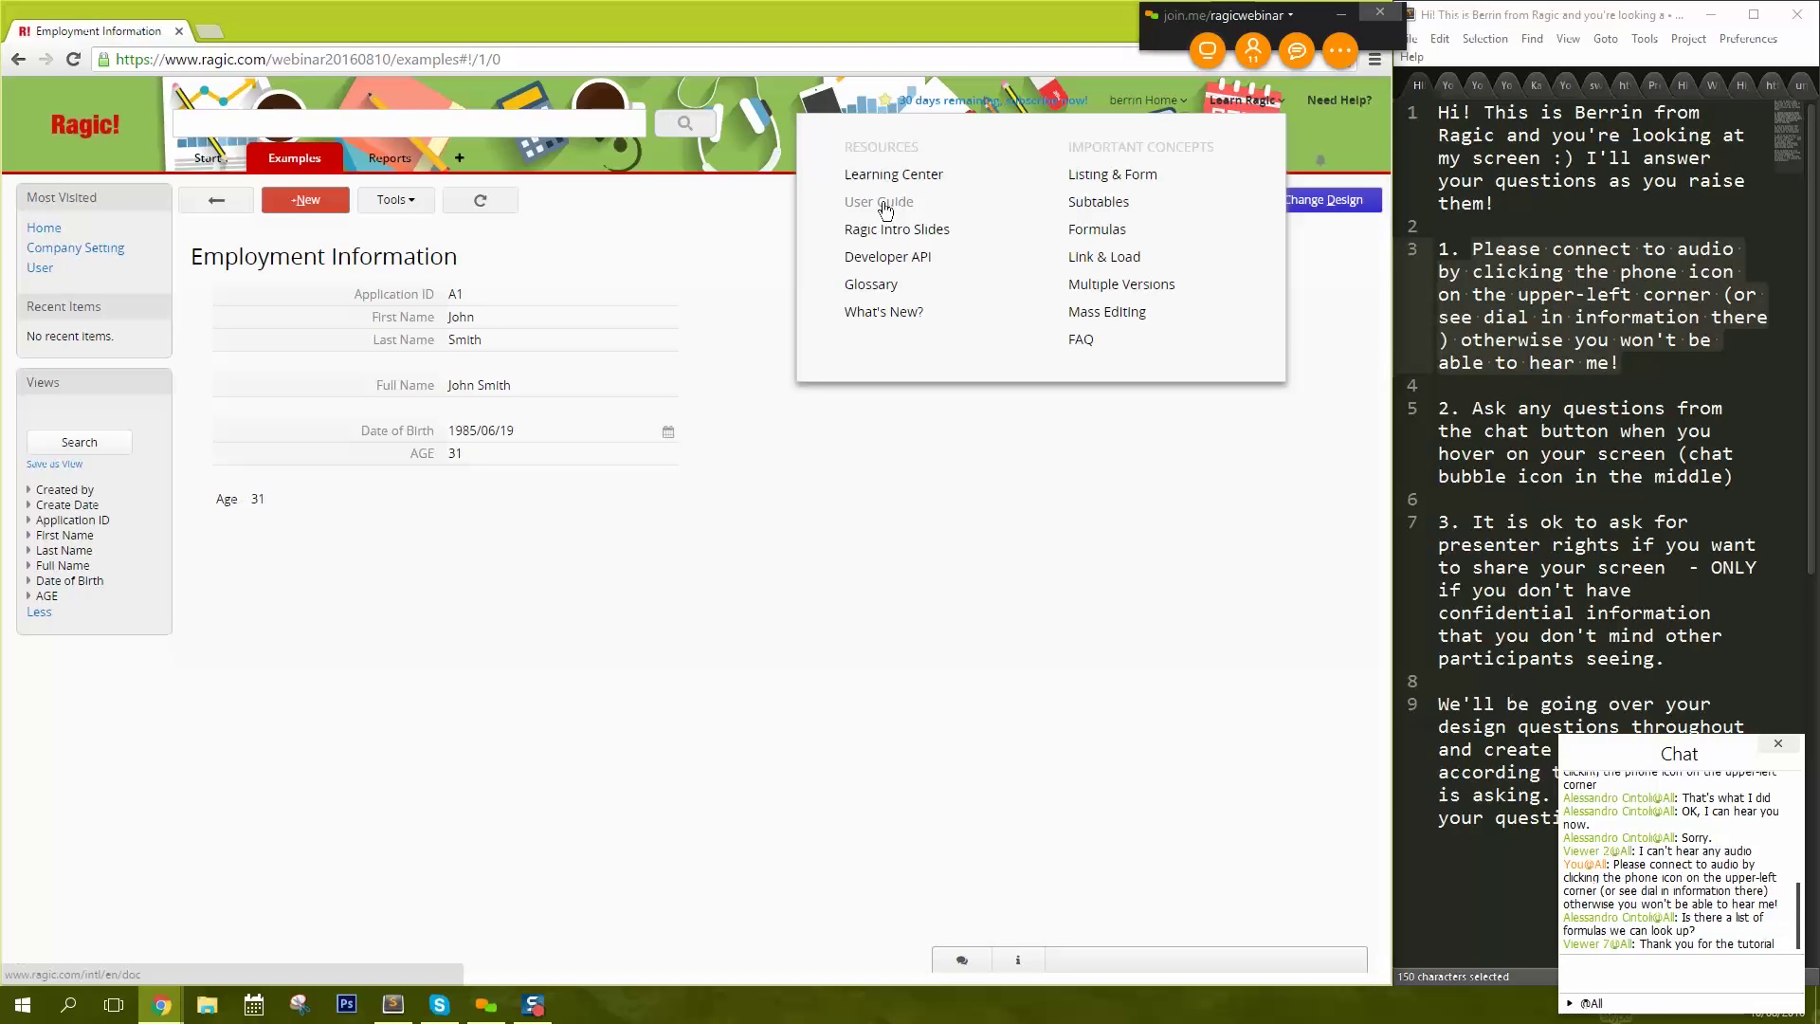
click(884, 207)
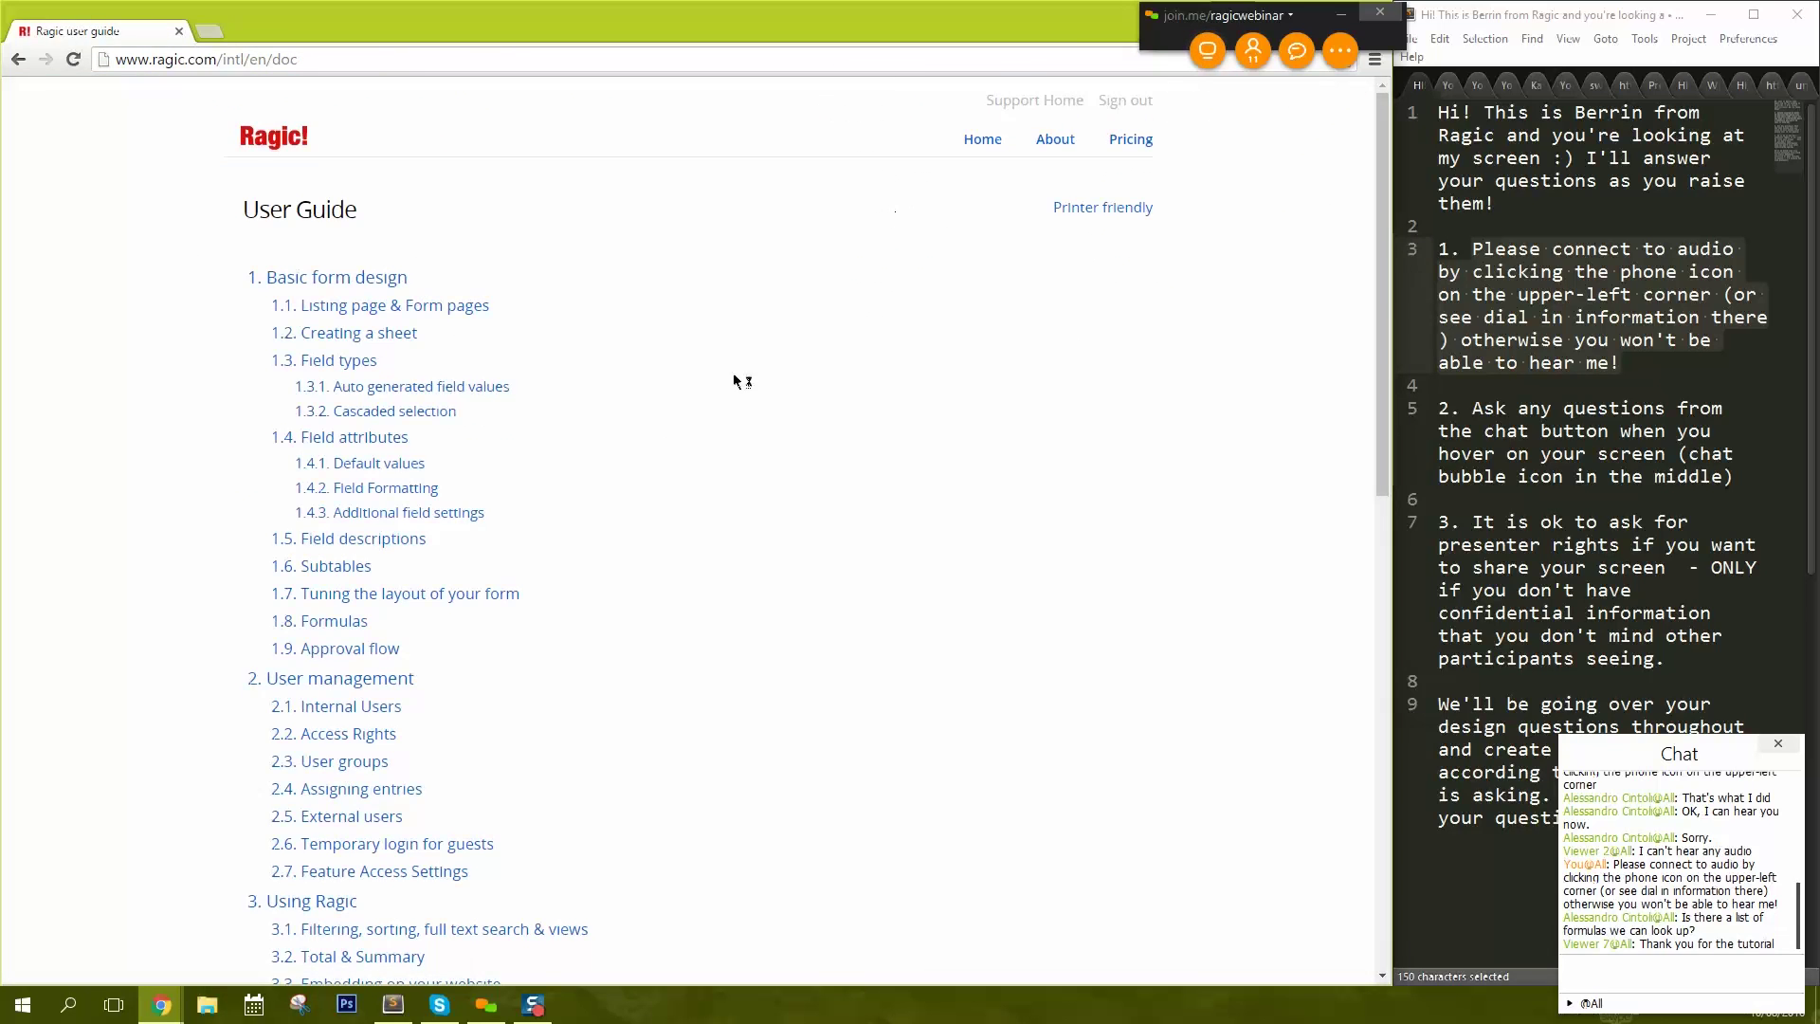
click(325, 622)
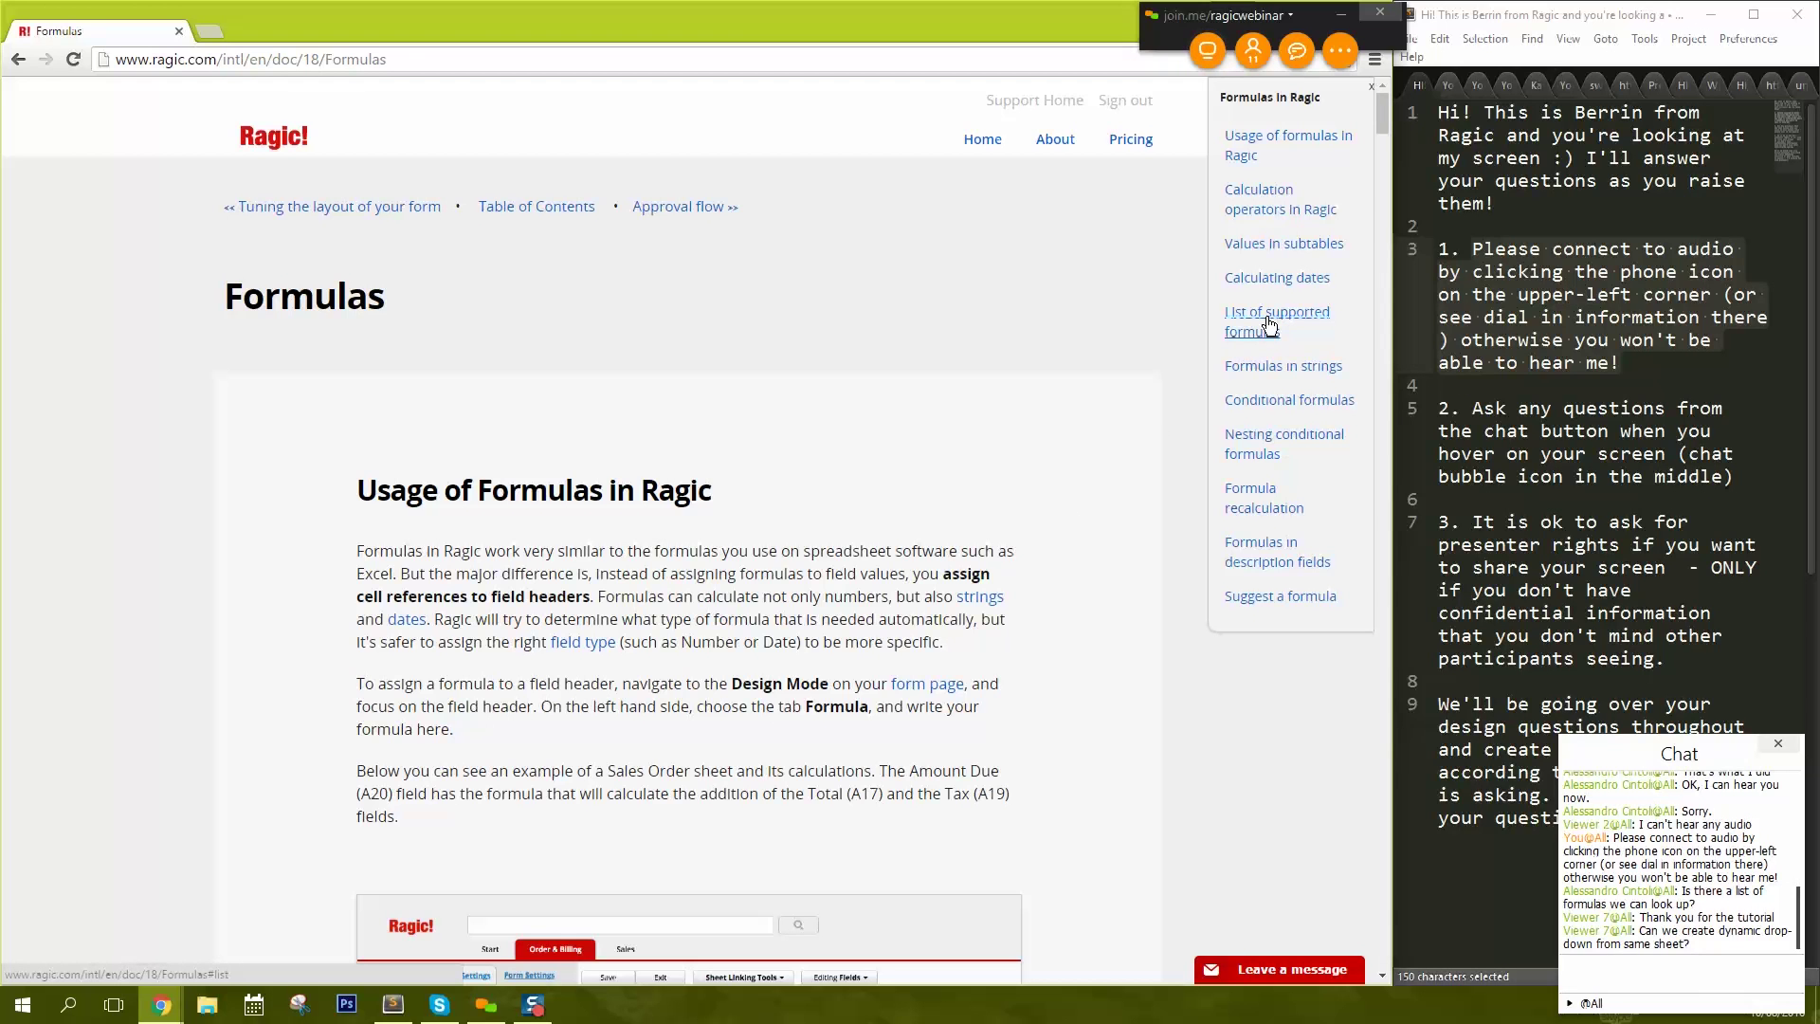
click(1270, 326)
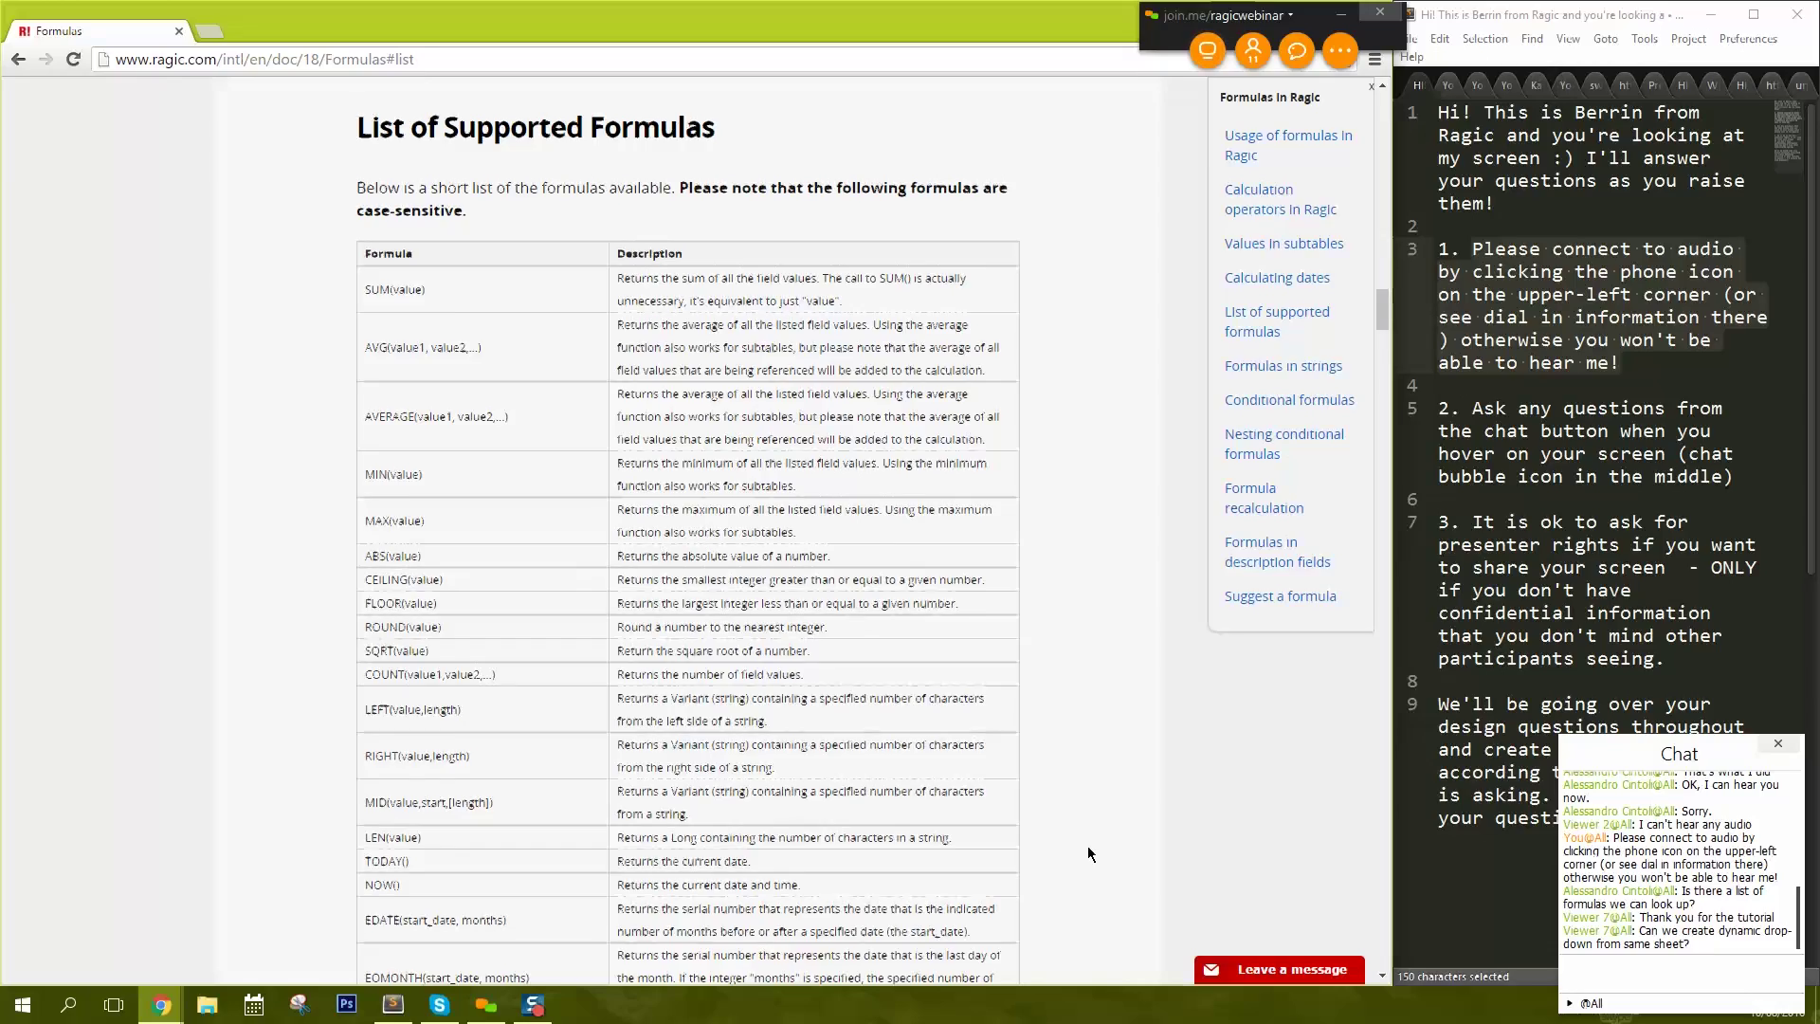
scroll(1088, 845, down, 20)
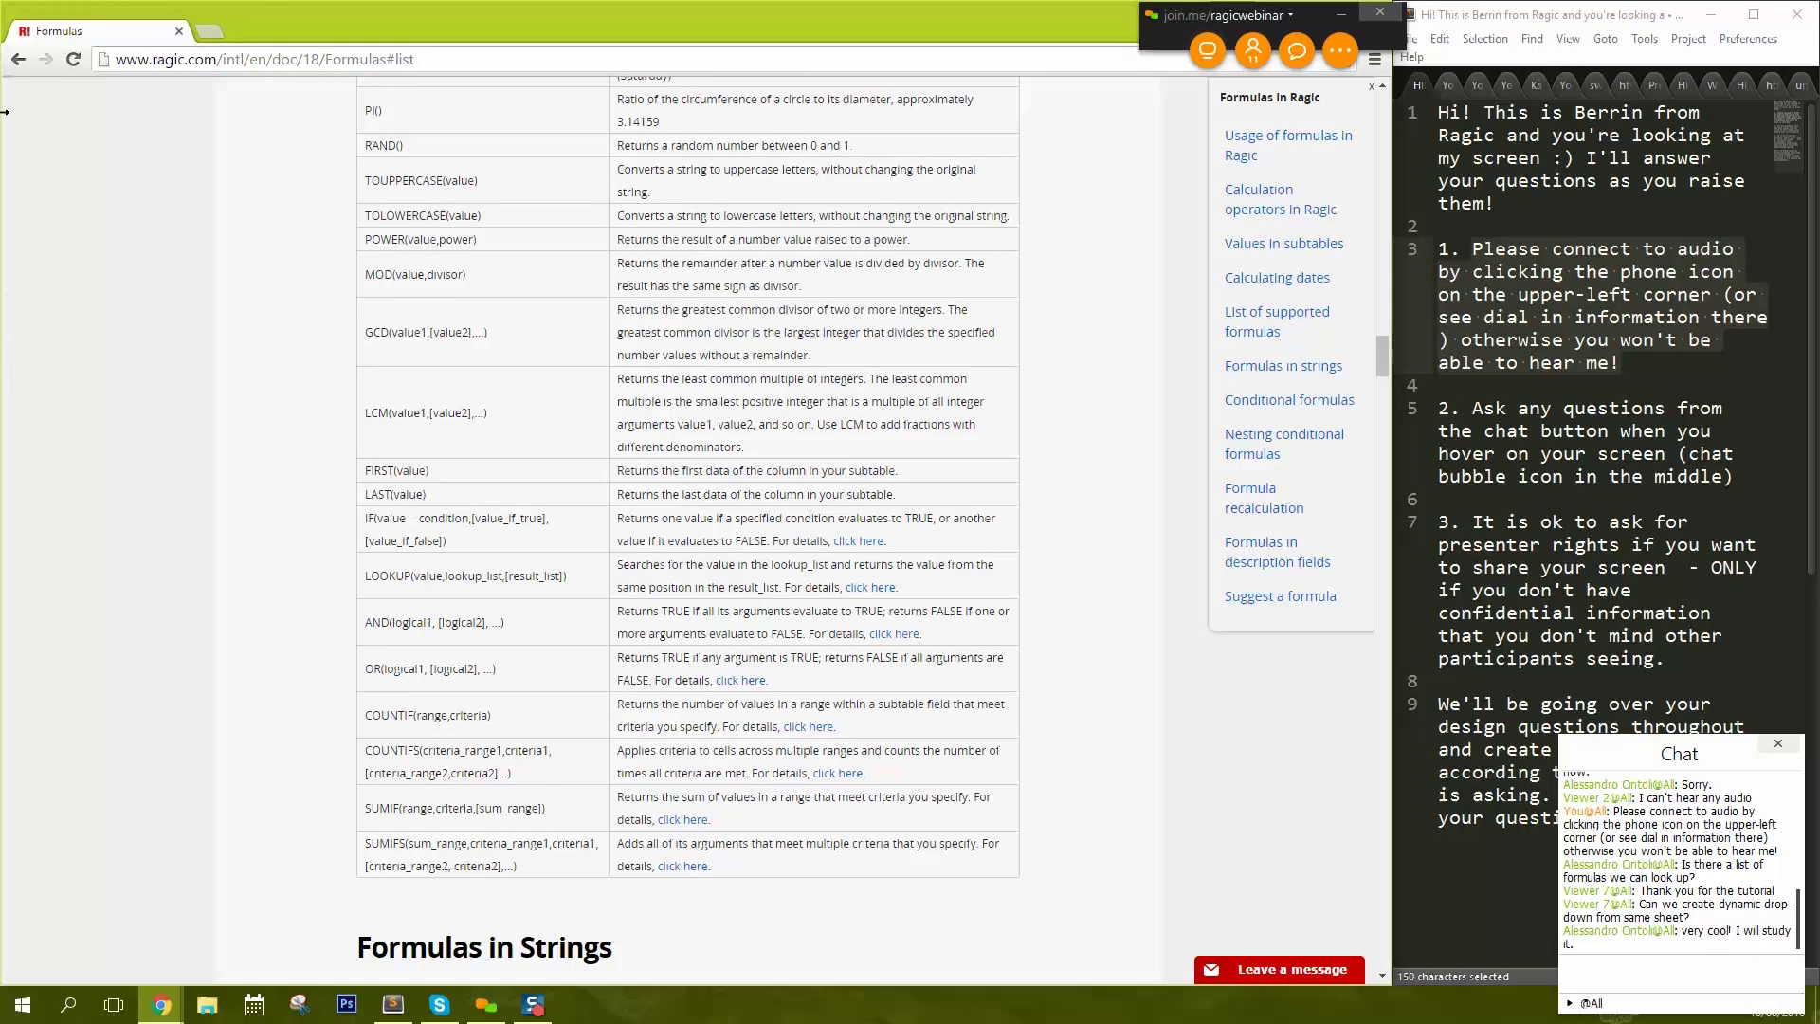
right_click(18, 59)
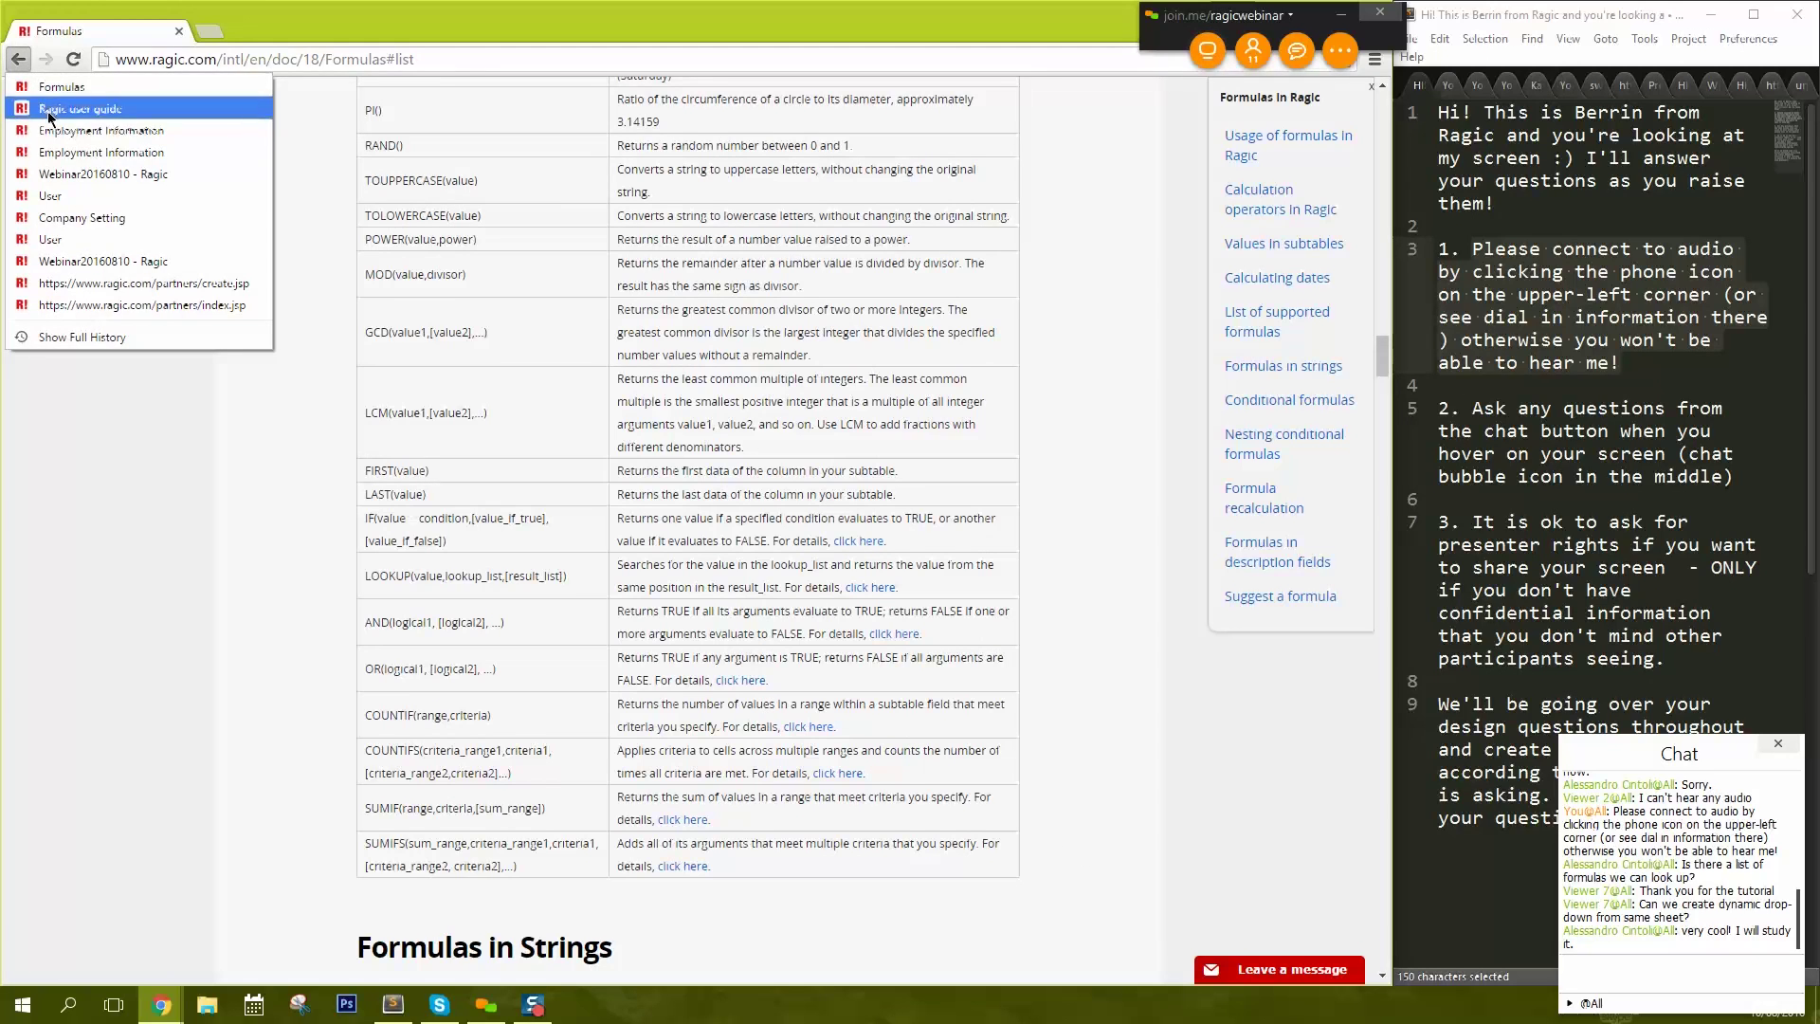
click(104, 151)
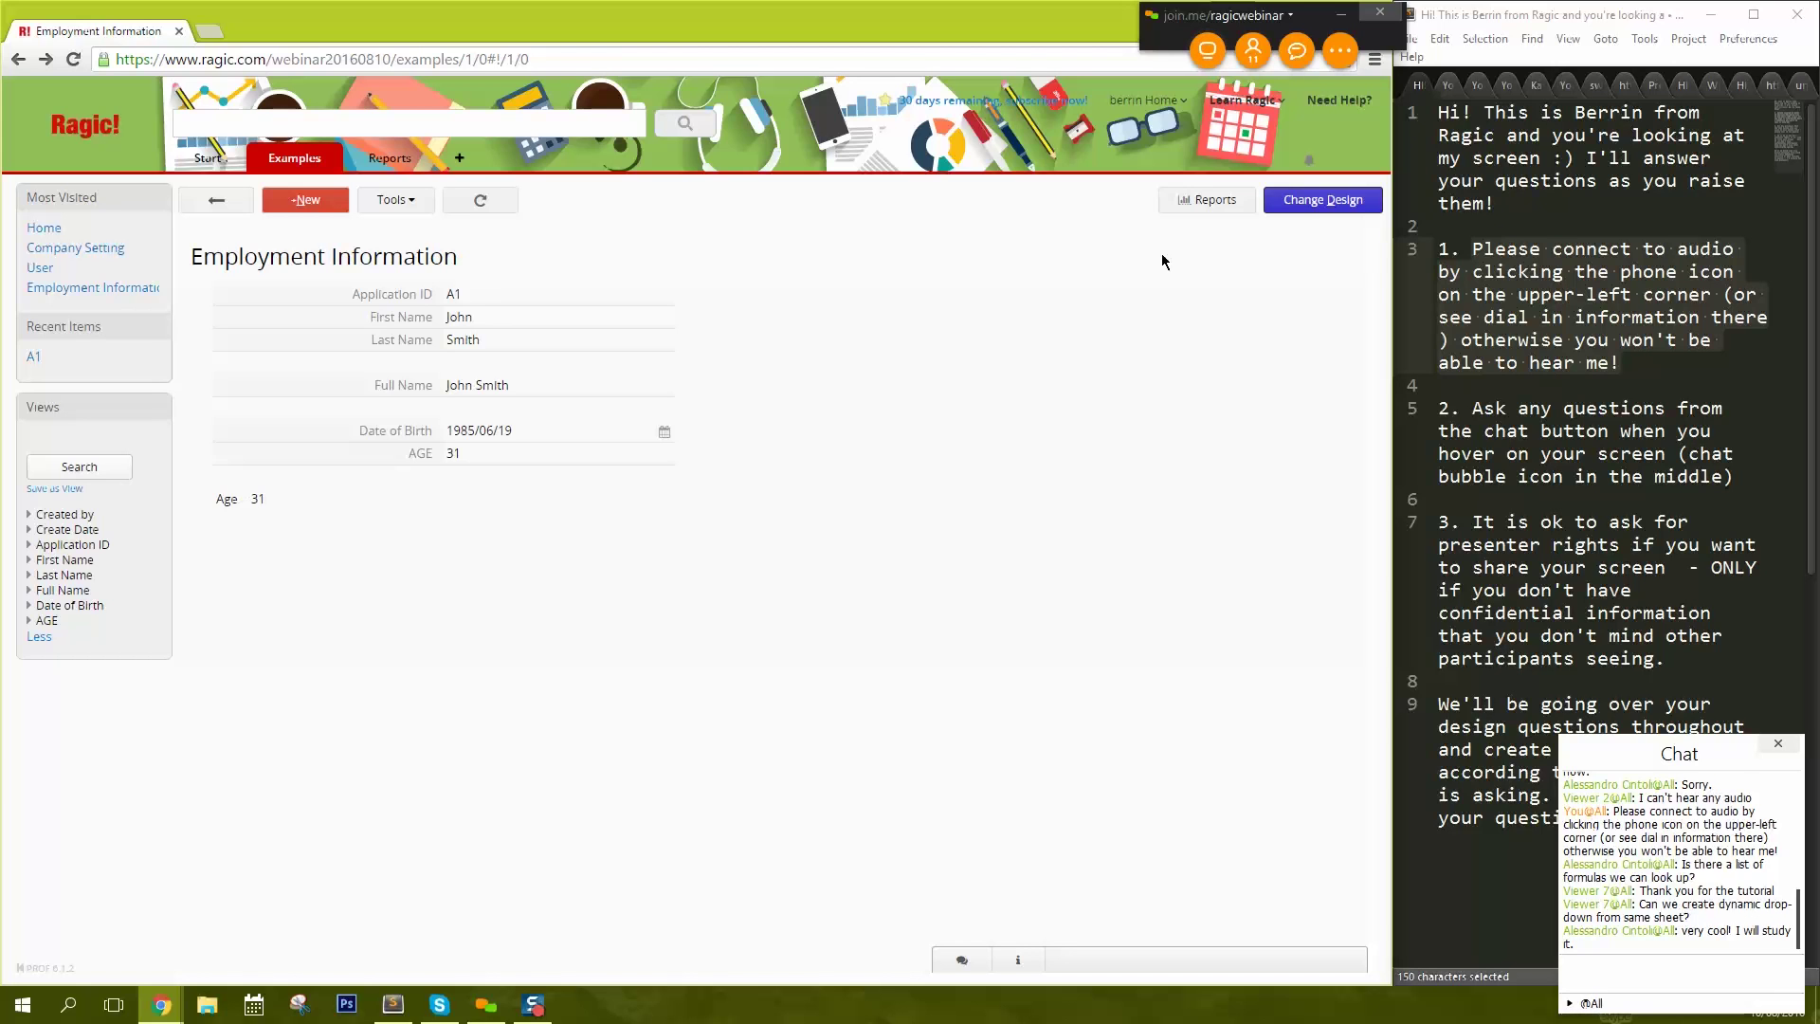
Step: In design mode, start a Link & load from the Employment Information sheet at cell A13
click(1306, 203)
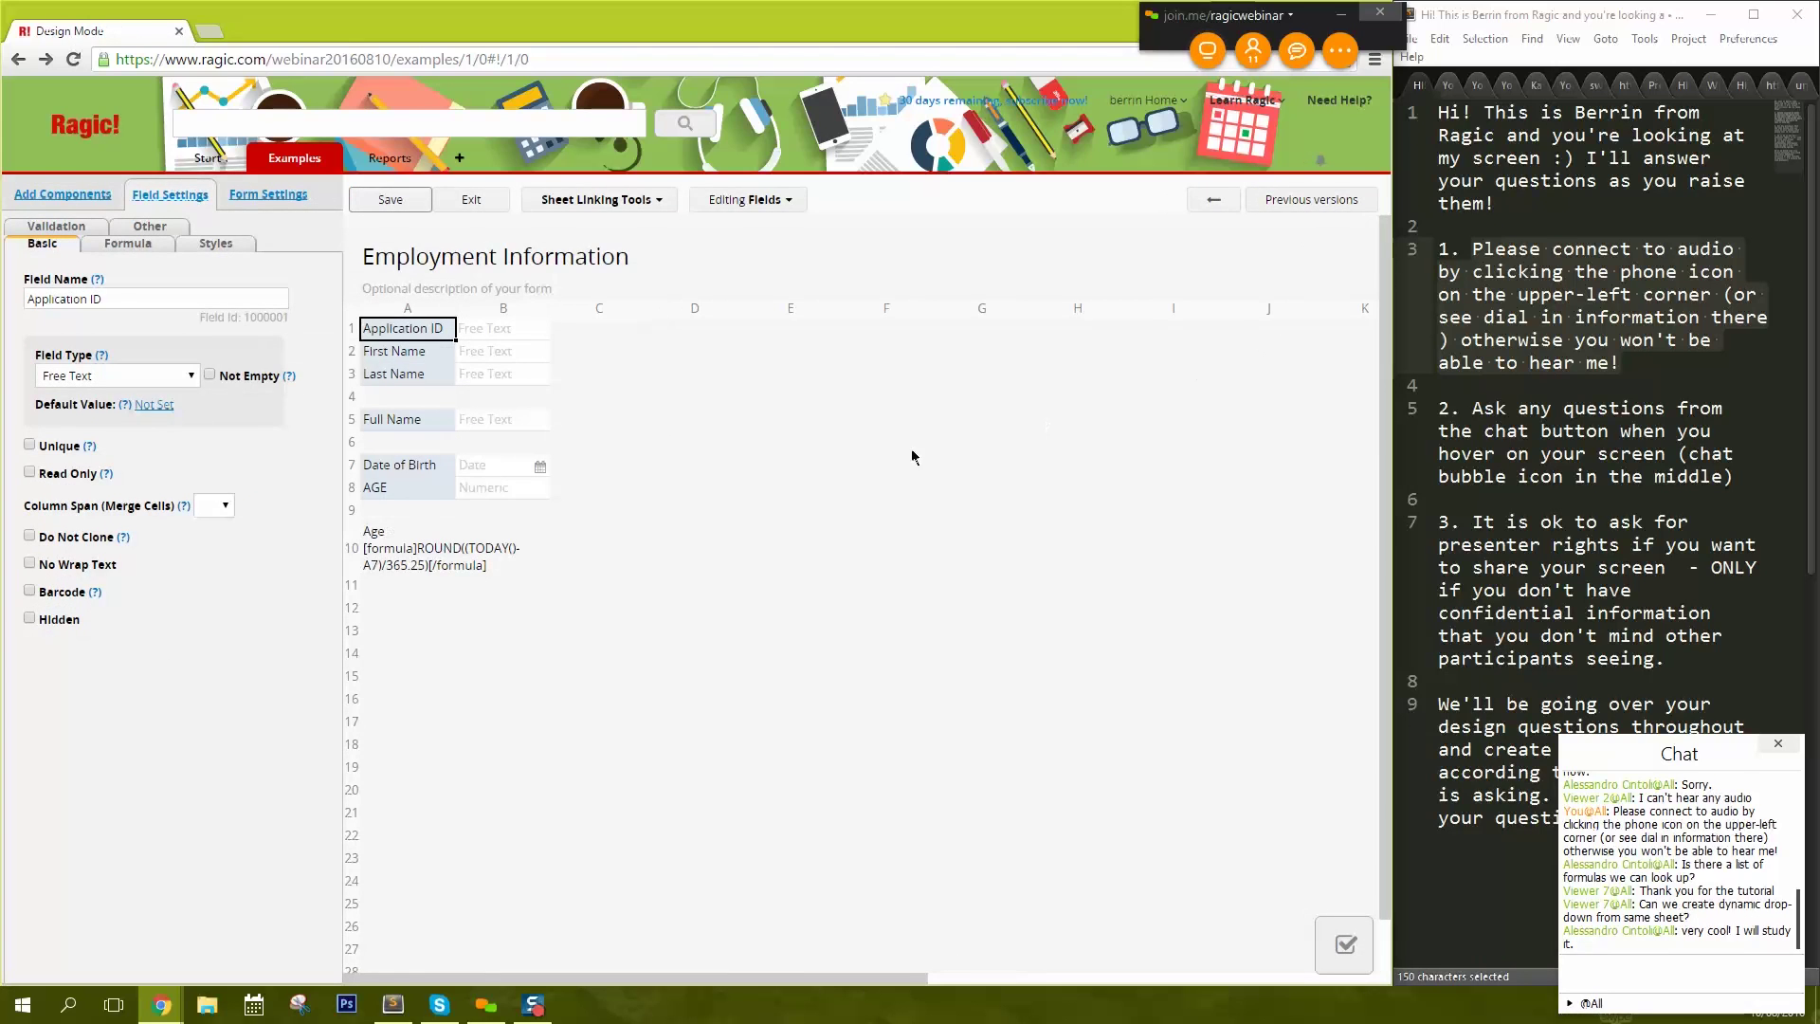
click(436, 652)
click(435, 631)
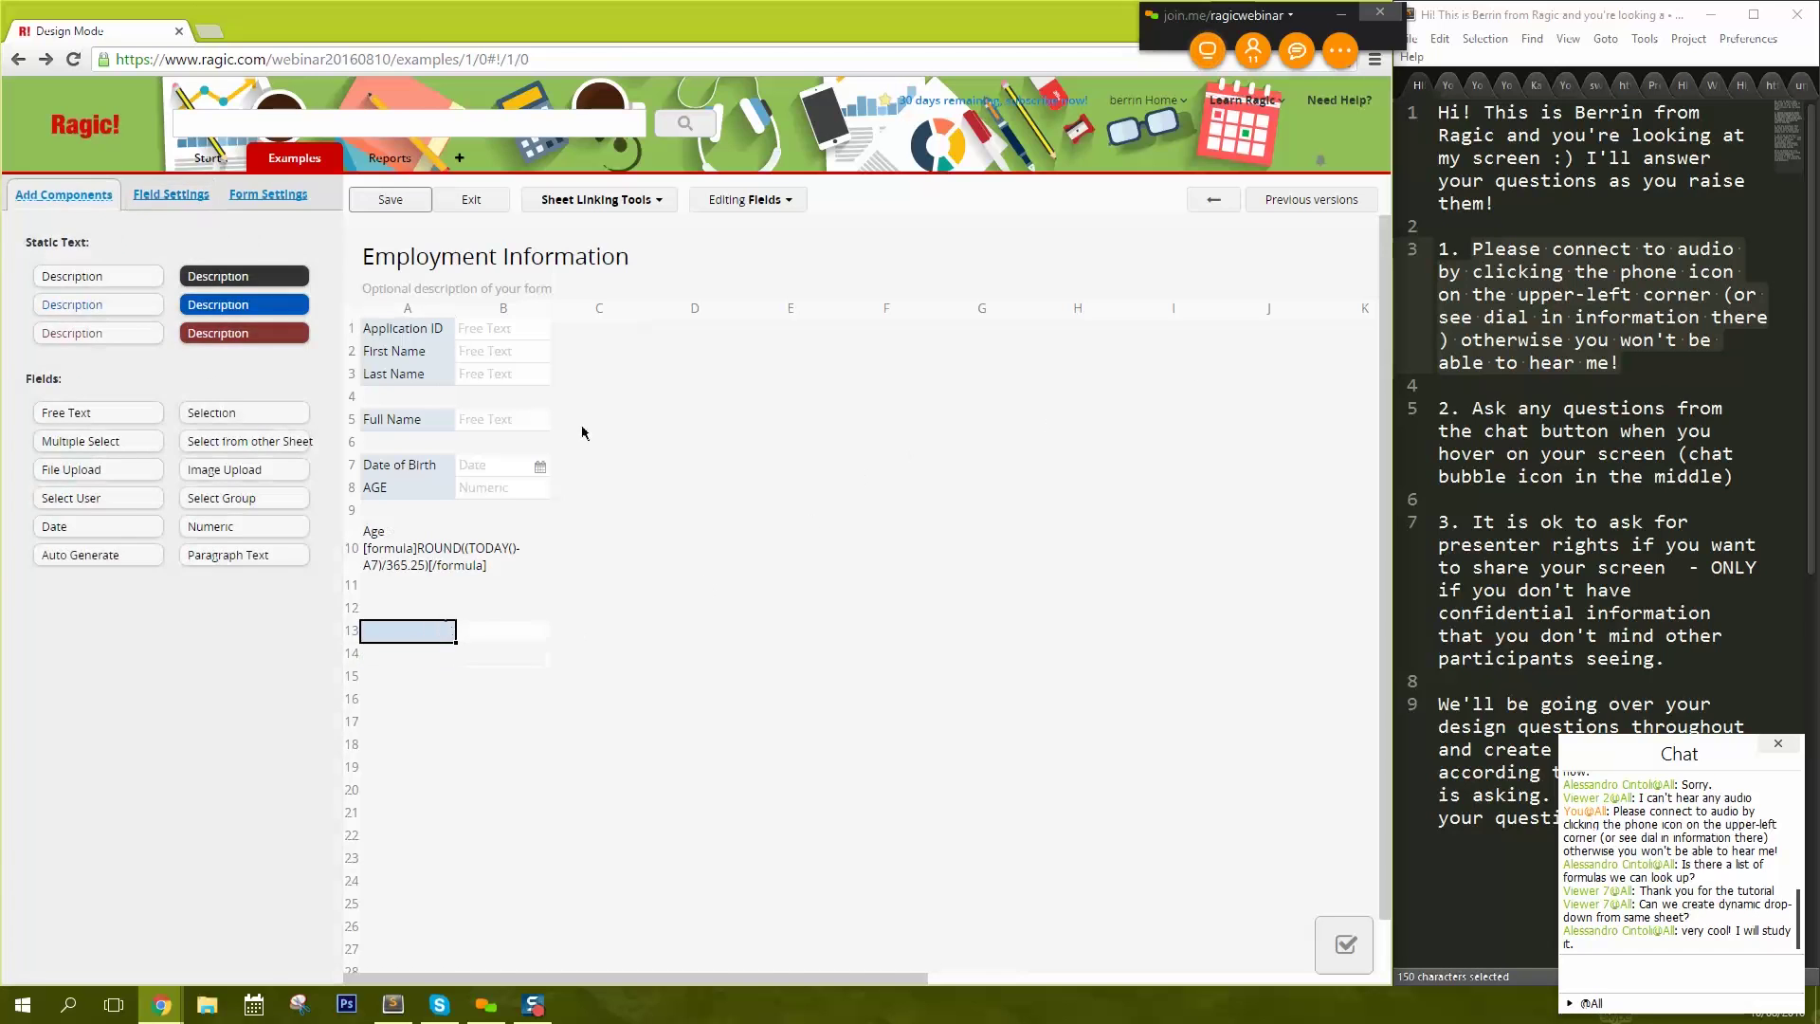
click(610, 204)
click(656, 255)
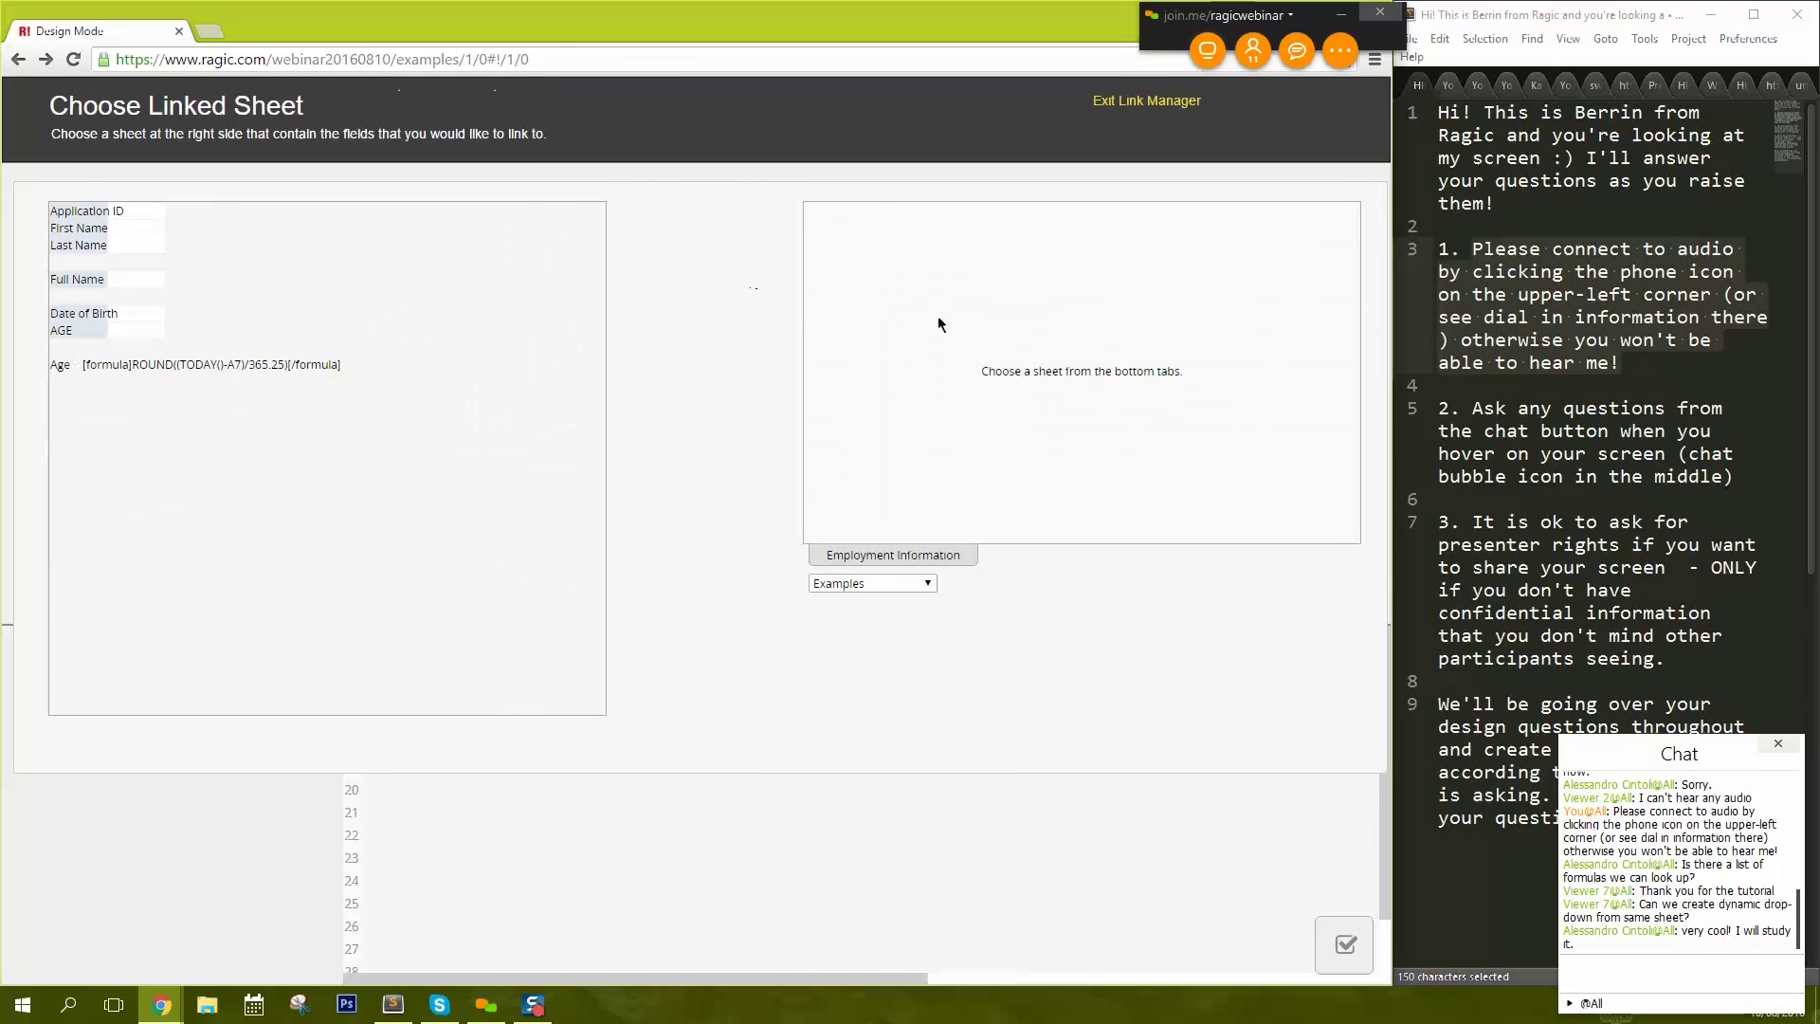
click(884, 559)
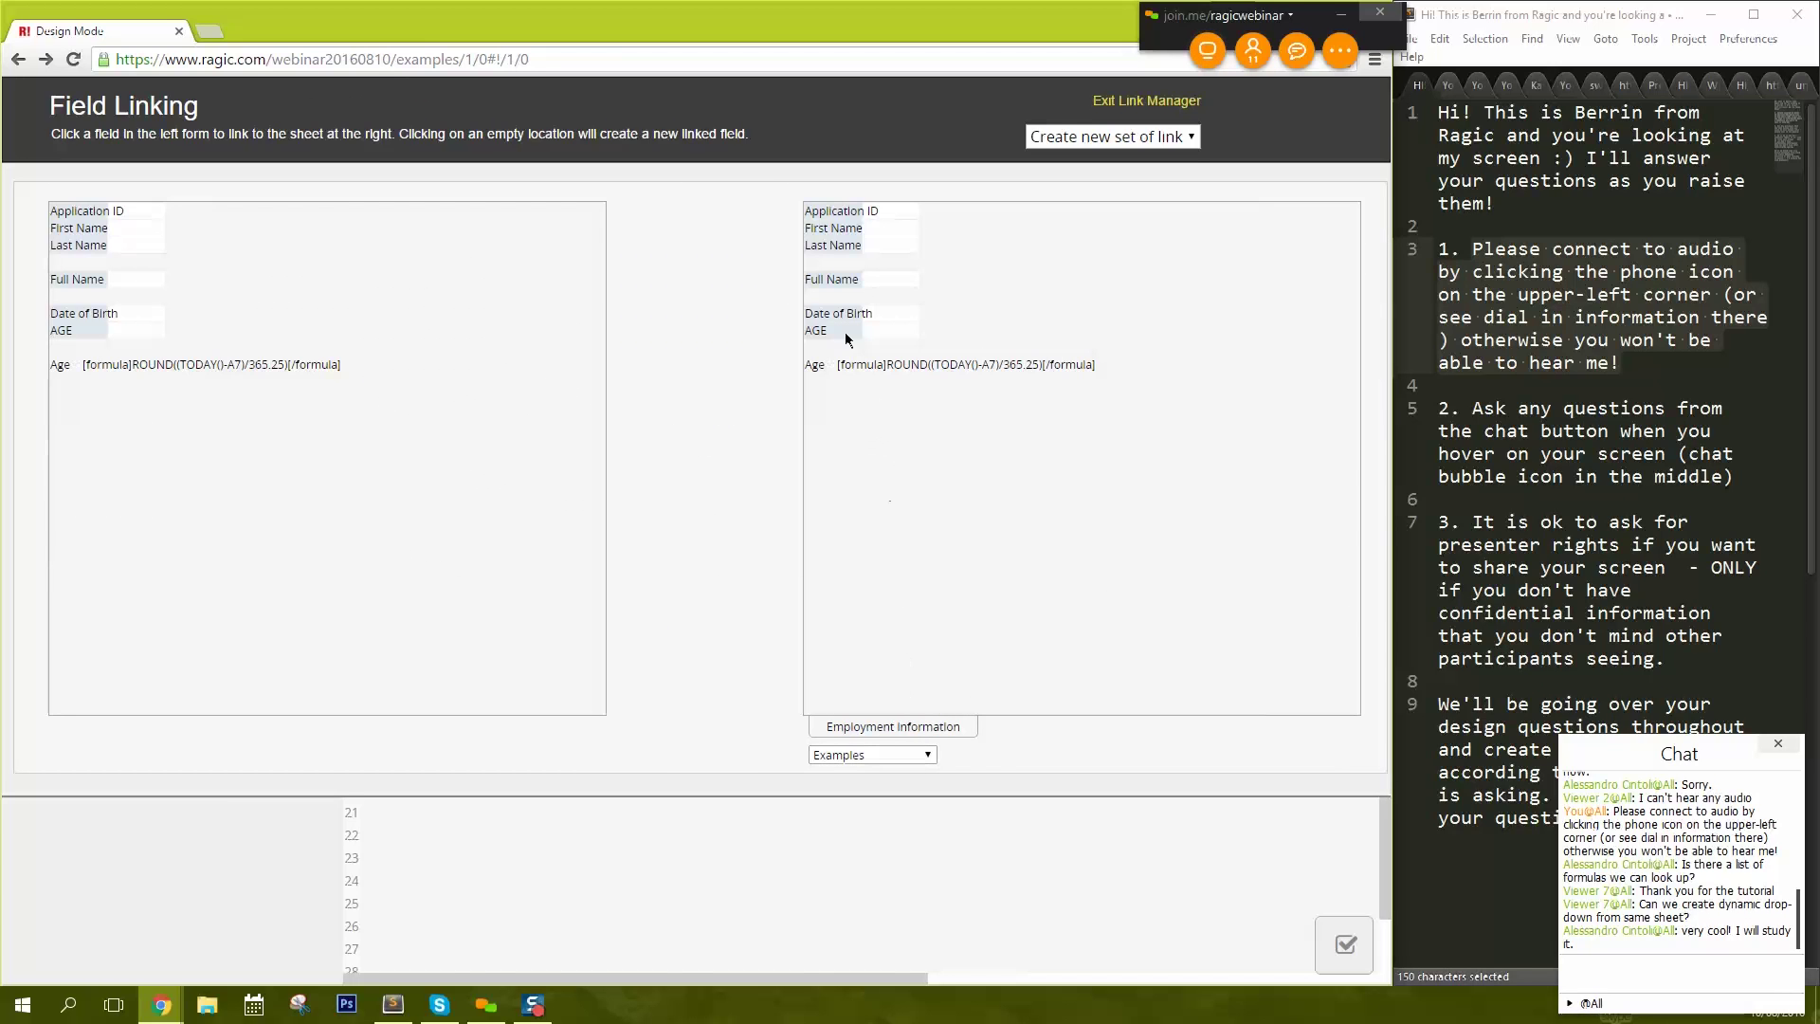
Step: Place the linked Application ID field with loaded First Name and Last Name, then save the design
click(832, 211)
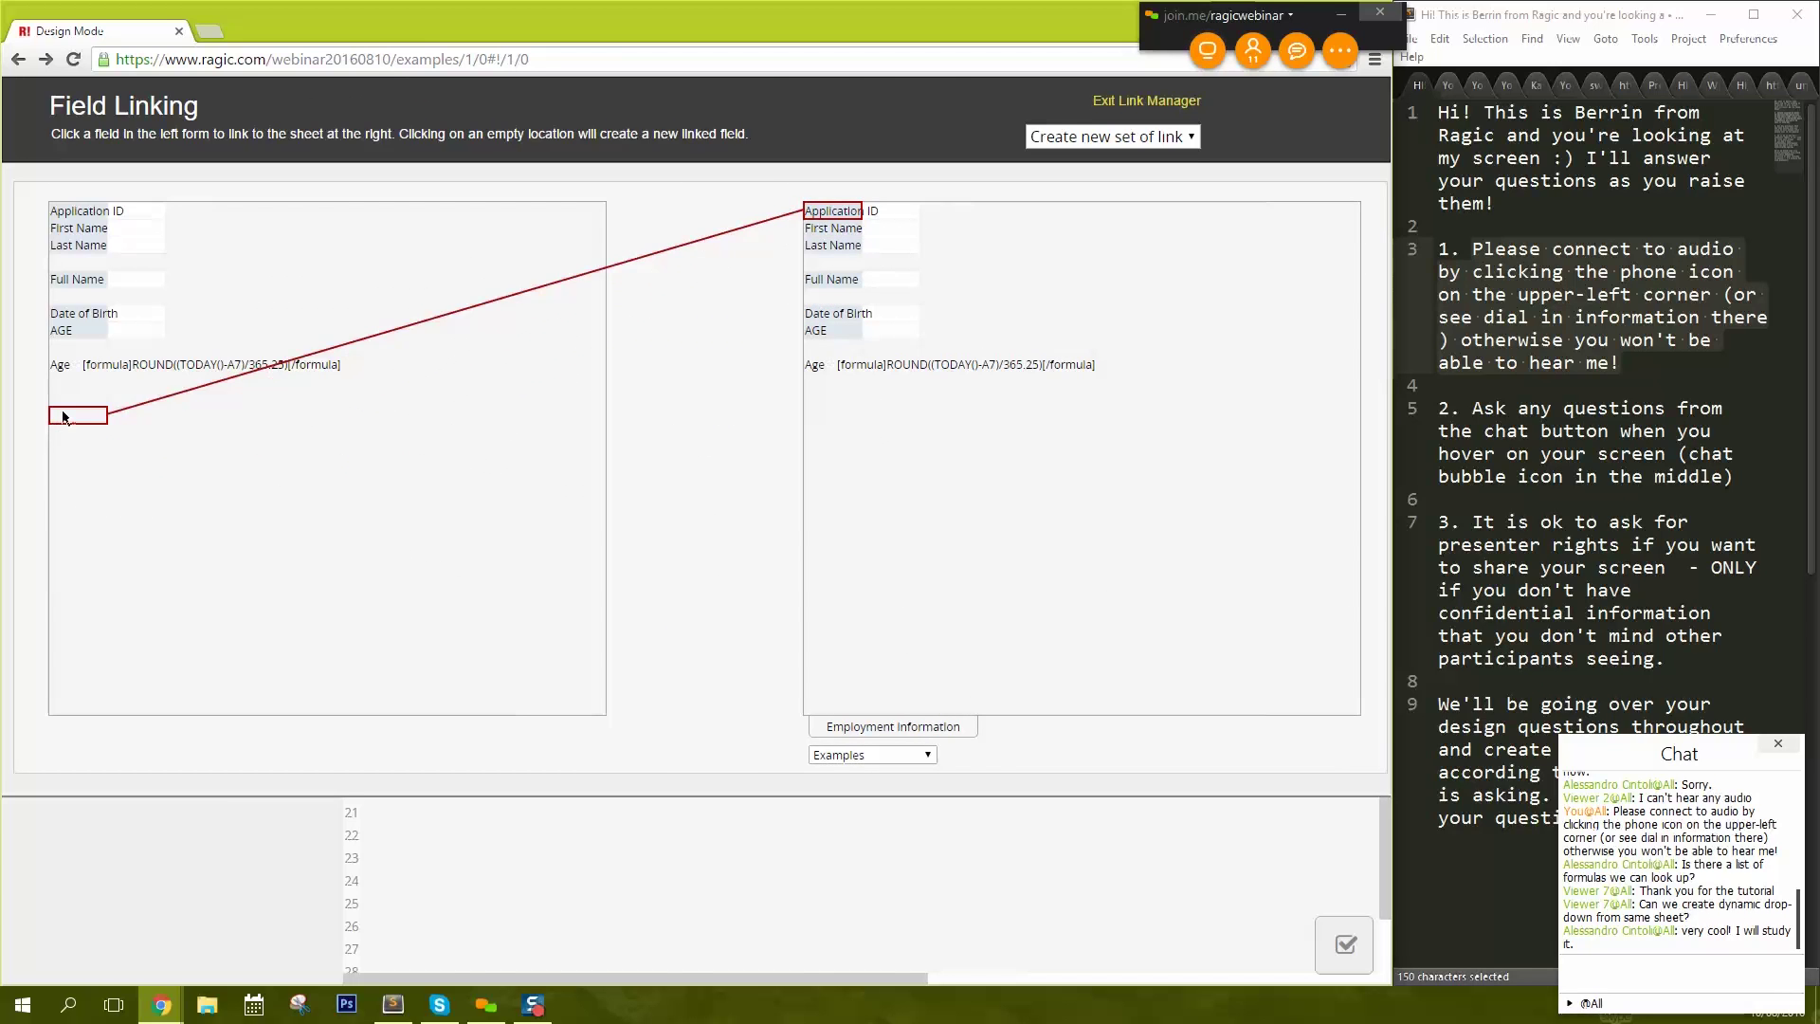
click(78, 399)
click(846, 235)
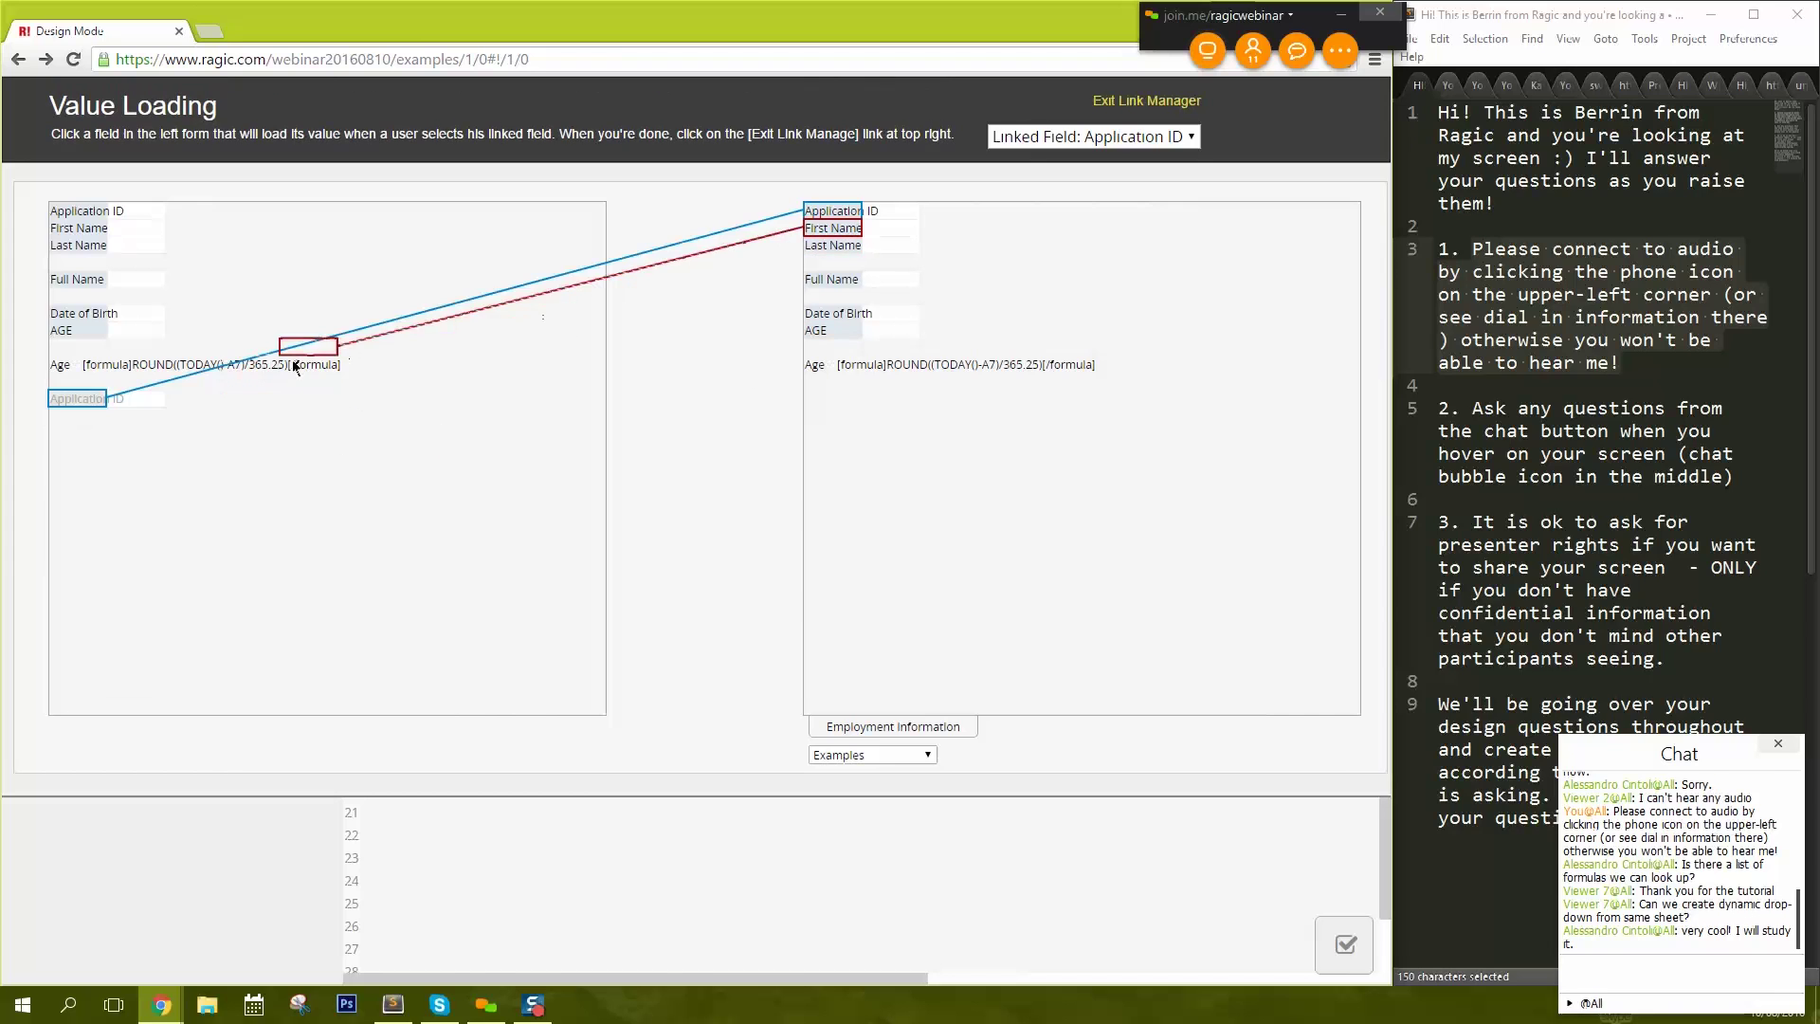
click(78, 415)
click(820, 252)
click(60, 435)
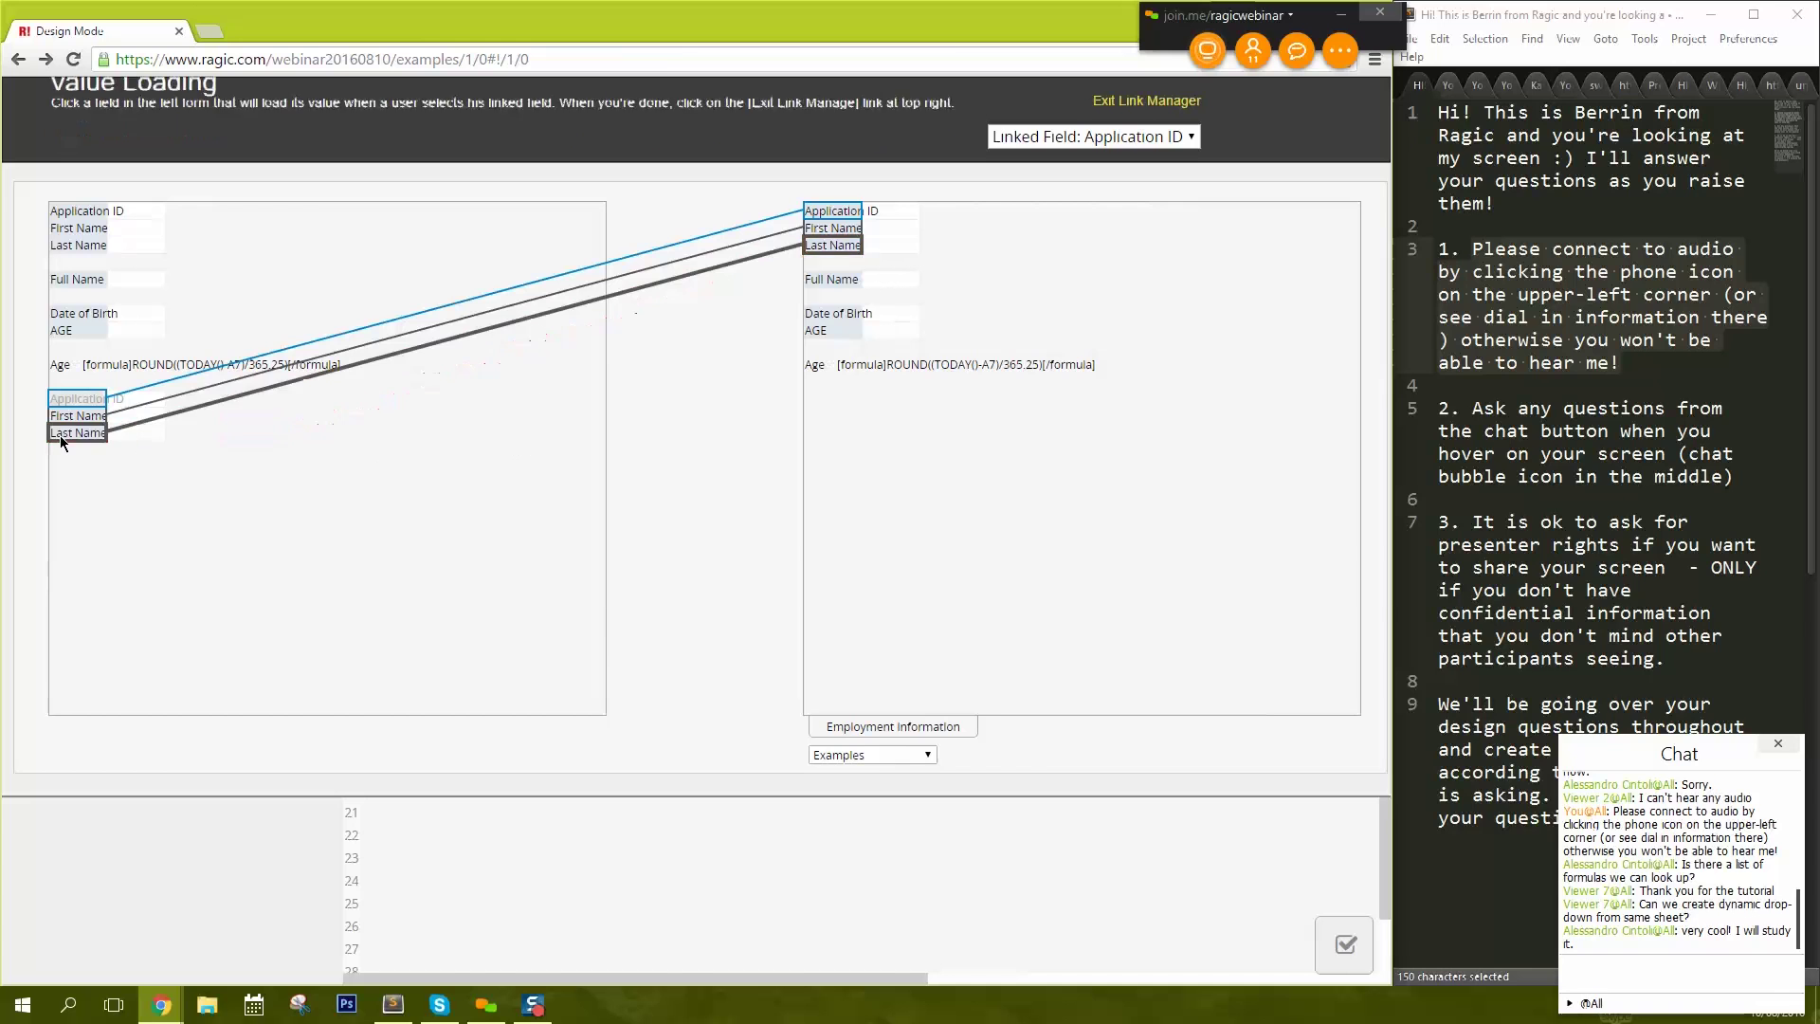
click(1100, 104)
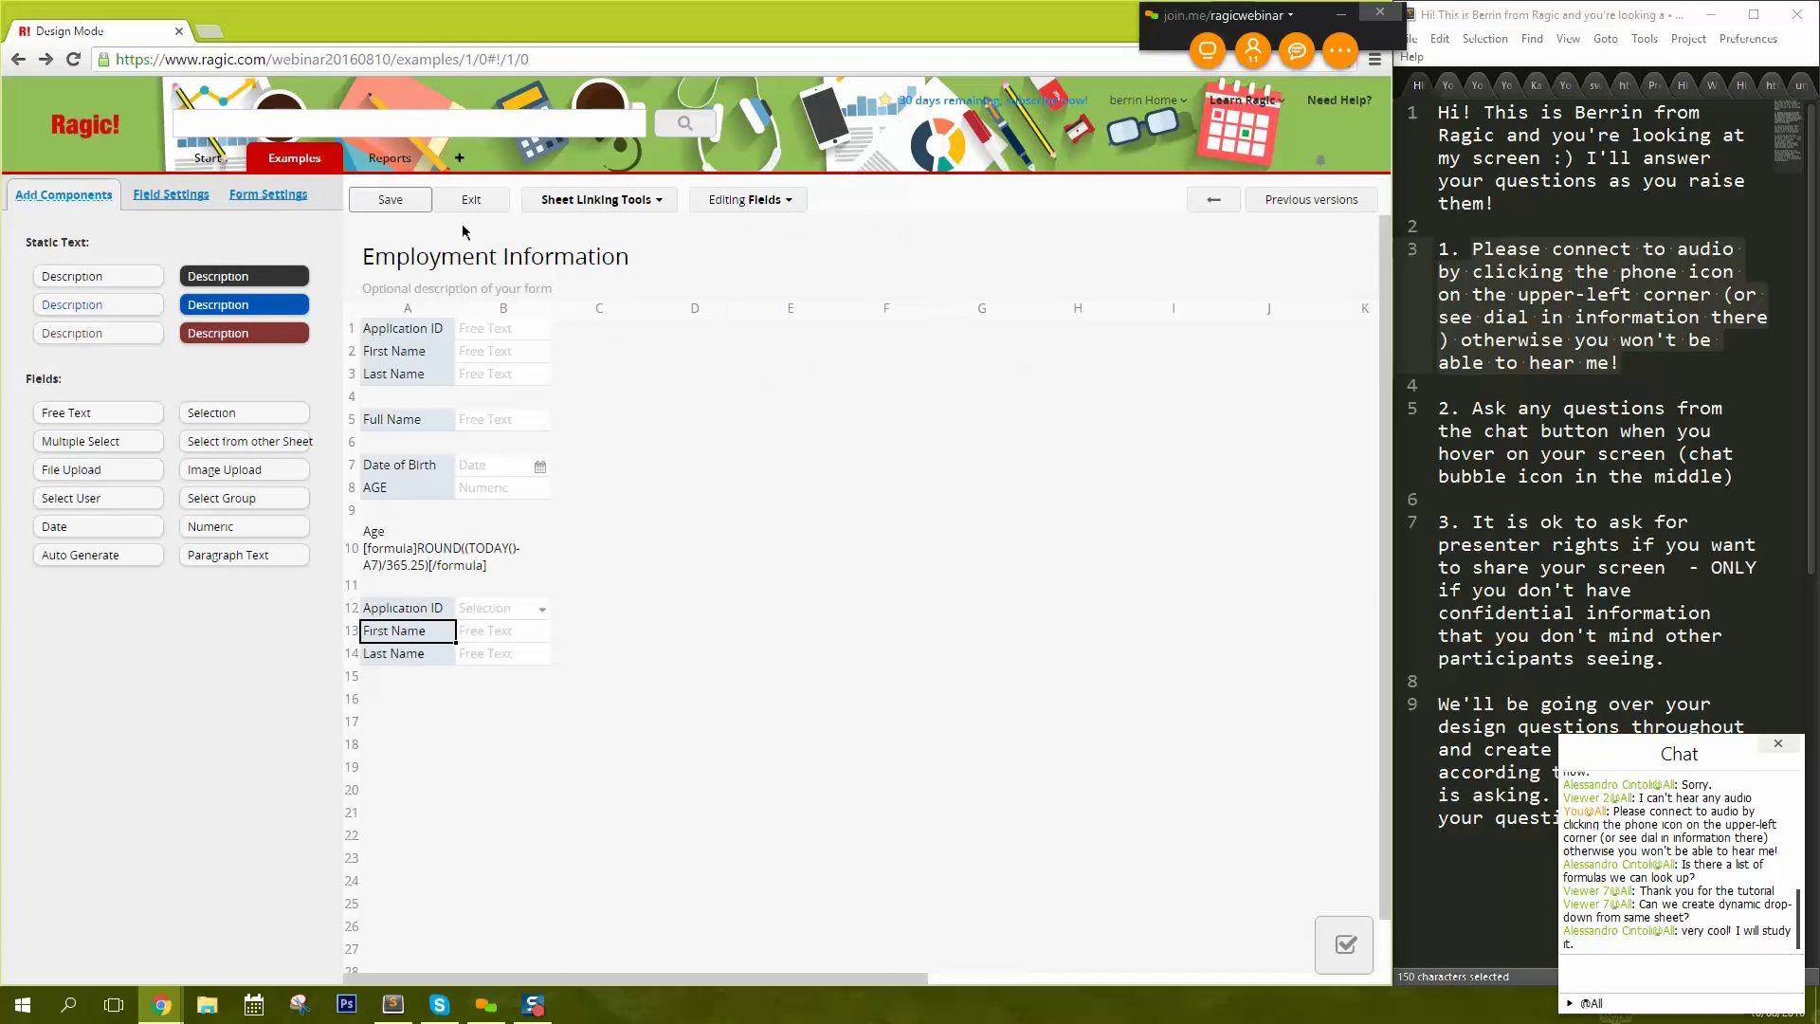
click(396, 198)
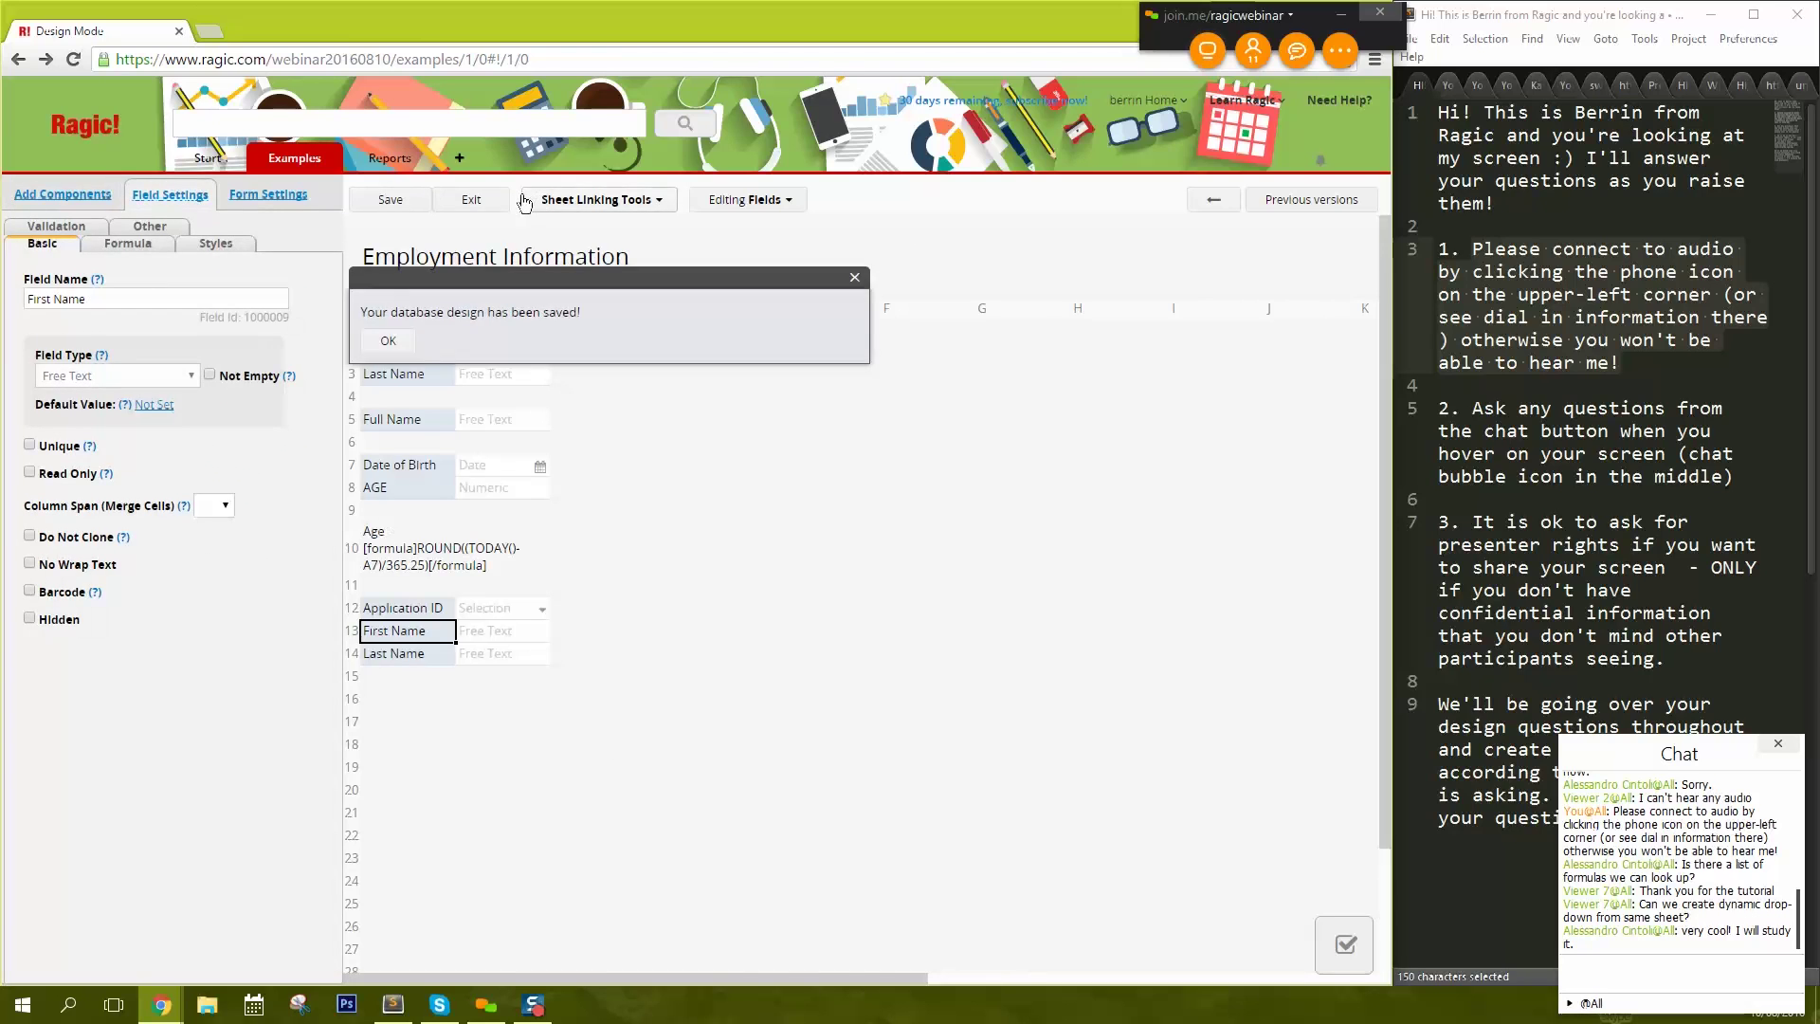
Step: Discard the unsaved link change to the current record
click(670, 546)
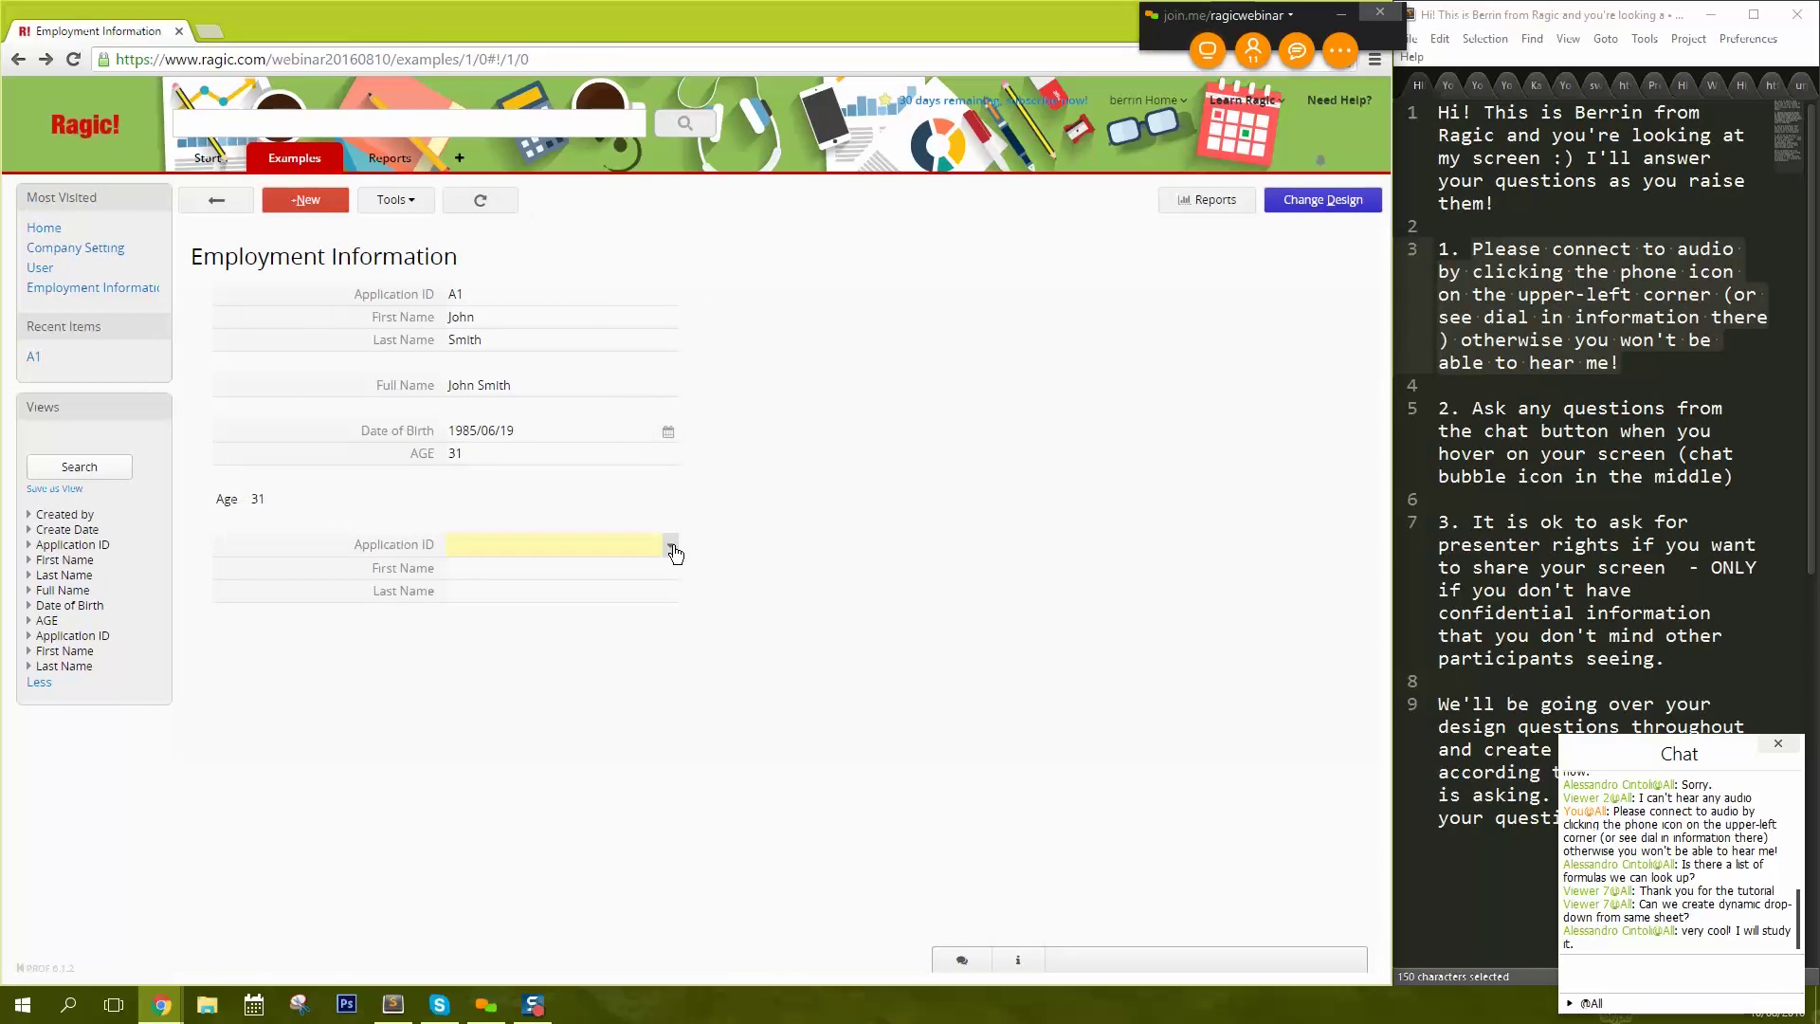
click(521, 483)
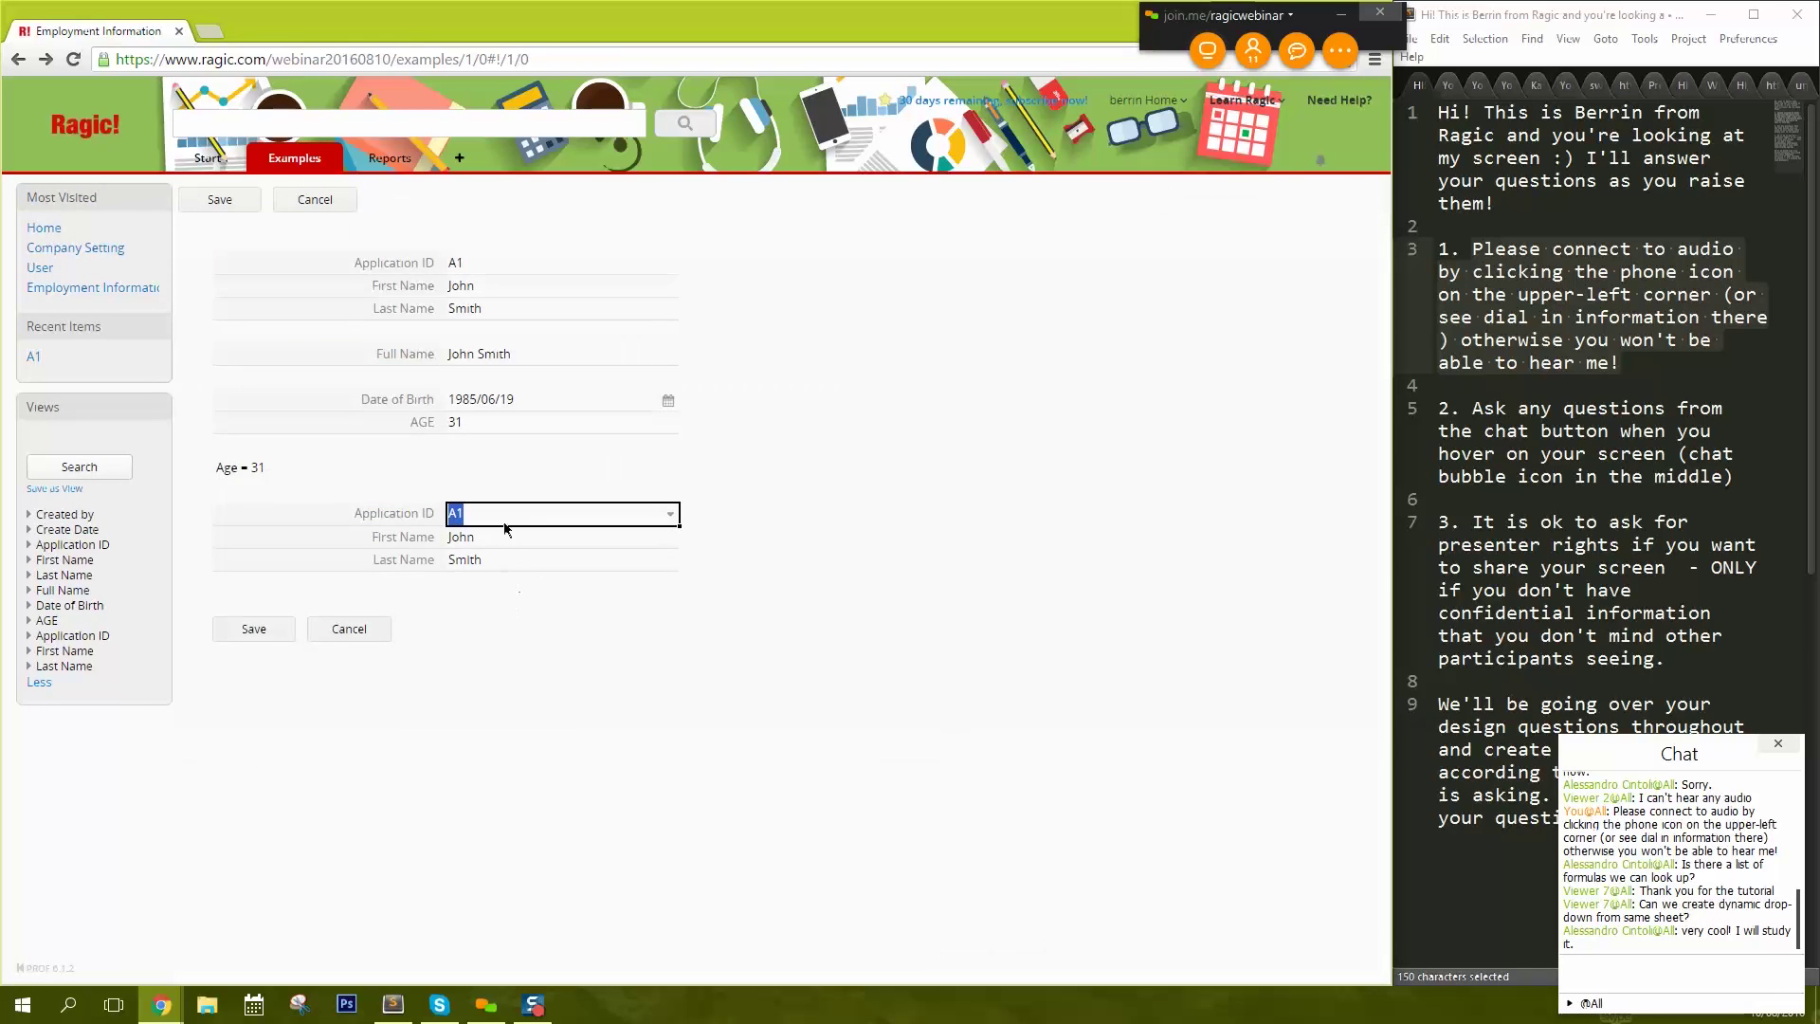
click(375, 633)
click(763, 168)
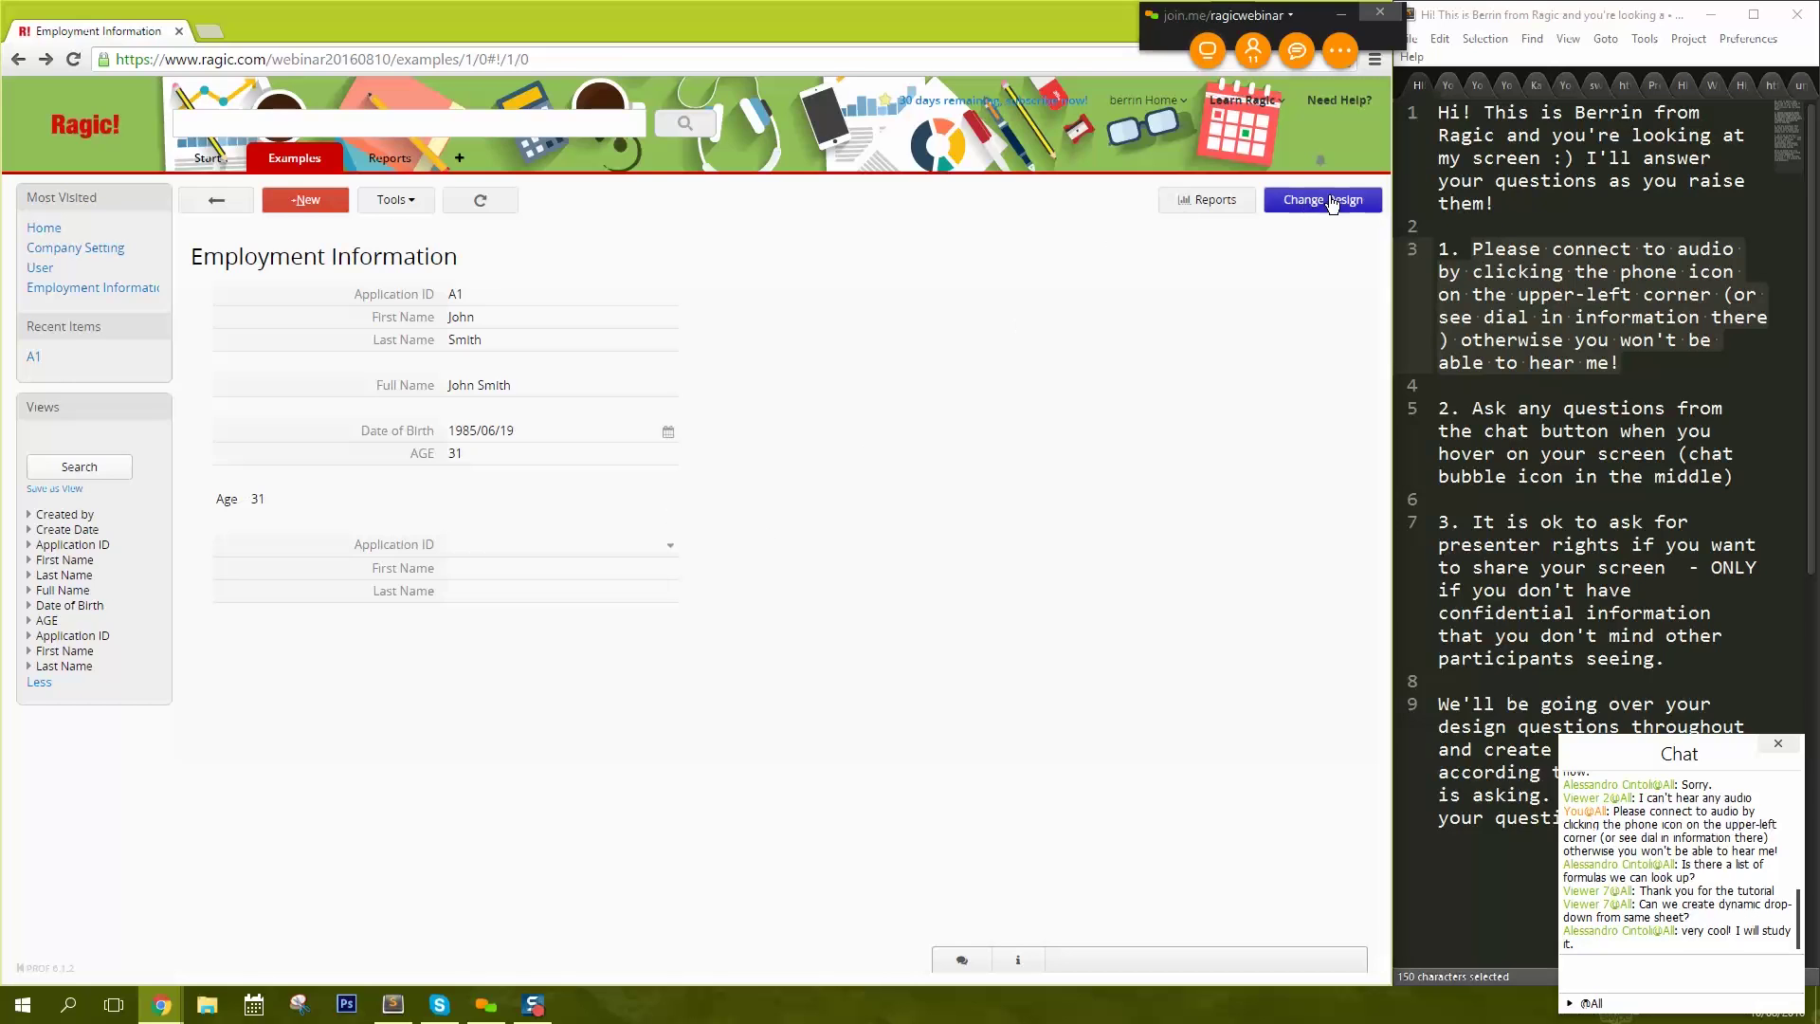
Step: Create new record A2 and enter the applicant's first and last name
click(289, 207)
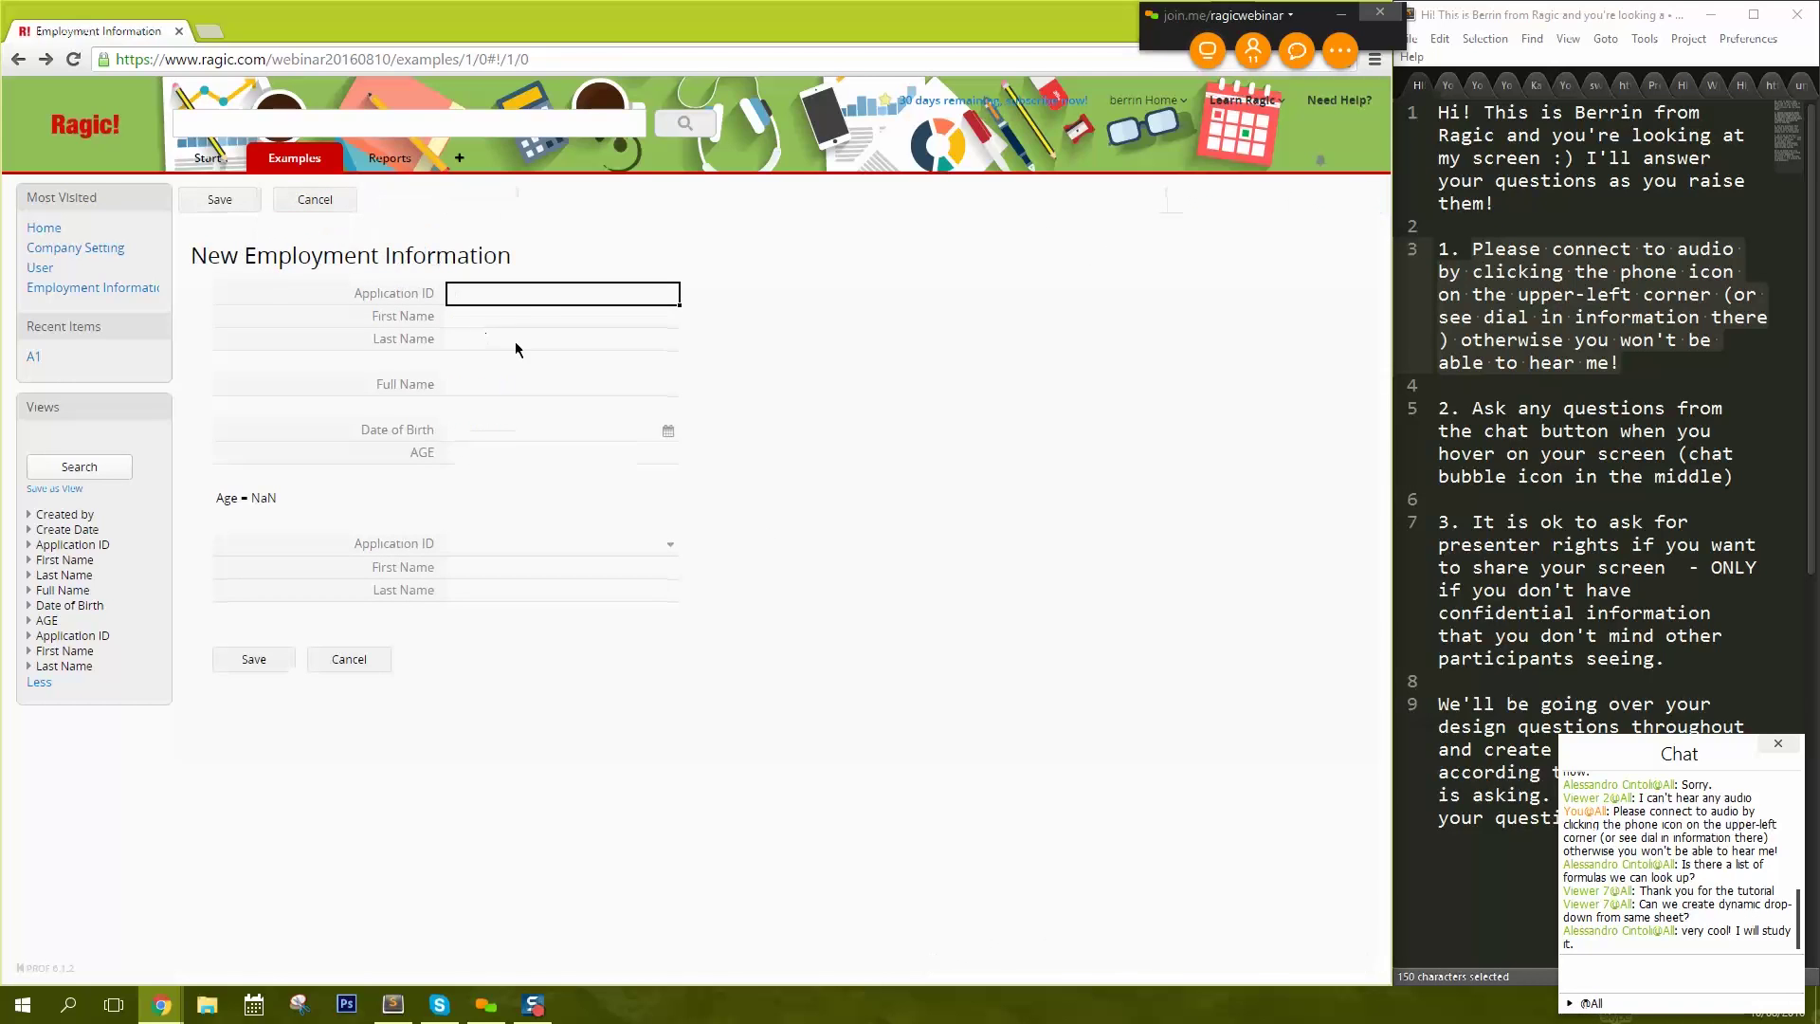
text(A2)
key(Tab)
text(tty)
key(Tab)
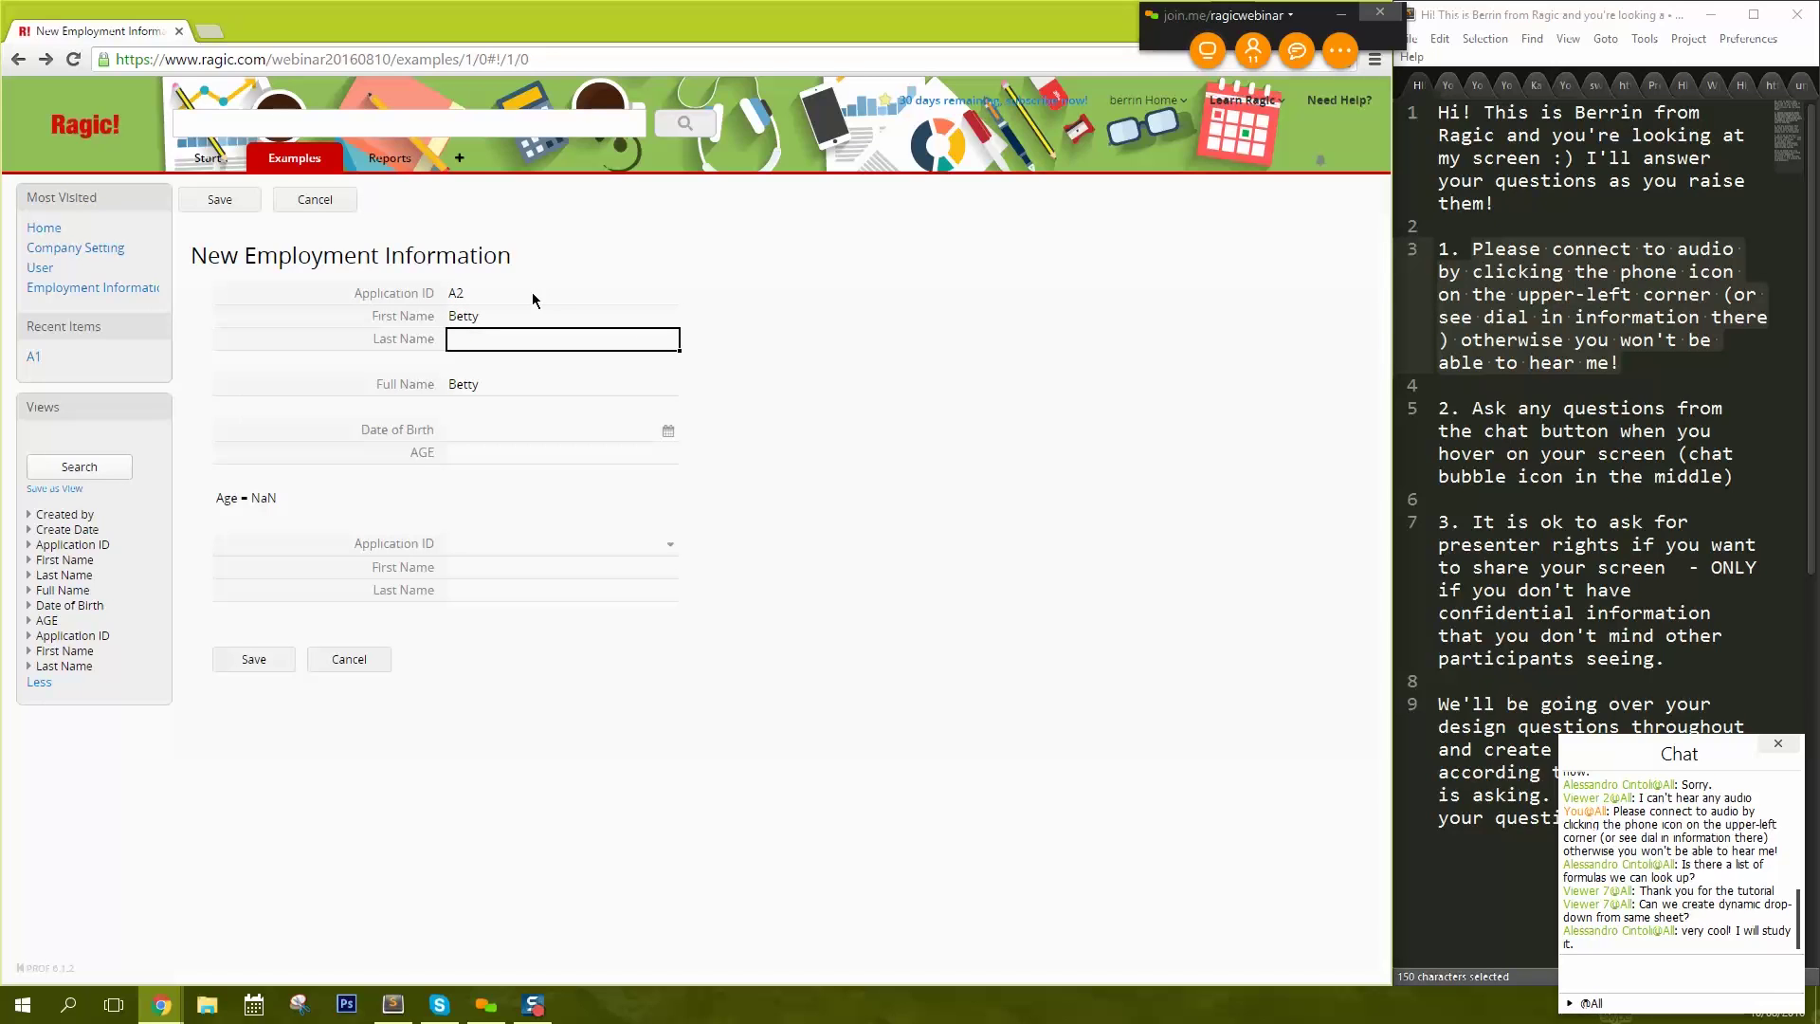
text(Doe)
key(Tab)
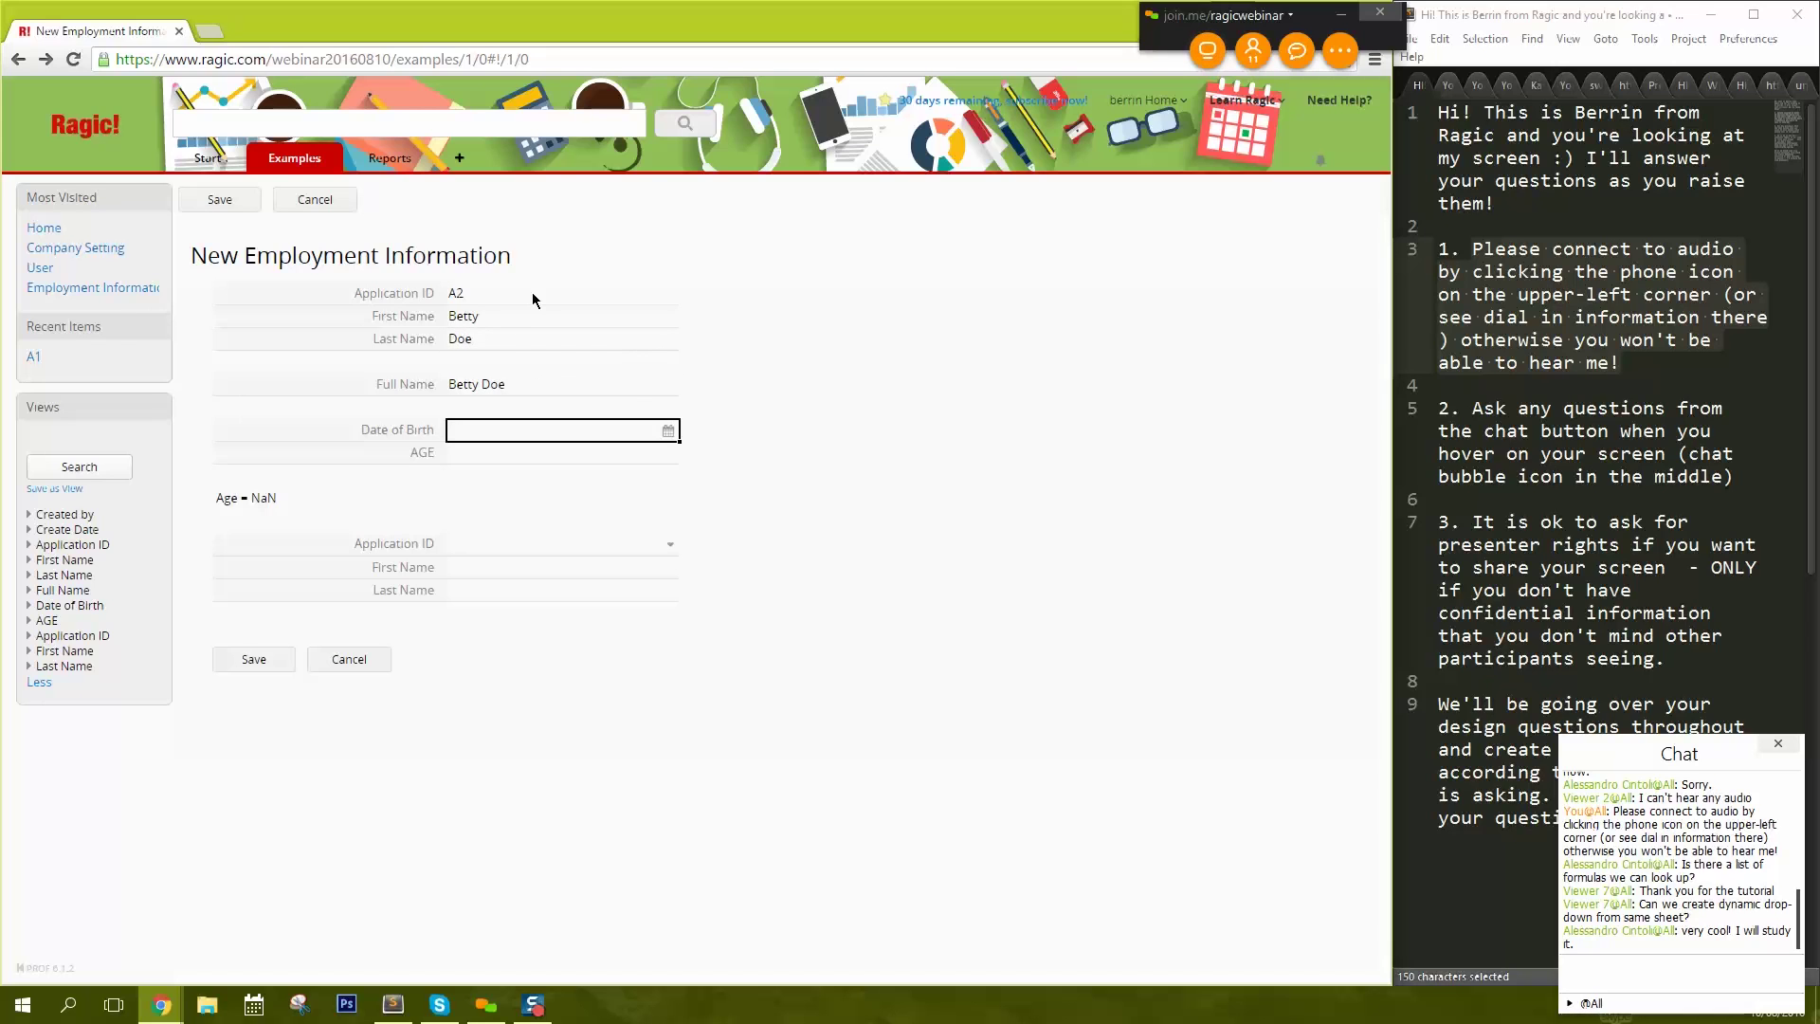
click(666, 433)
click(628, 465)
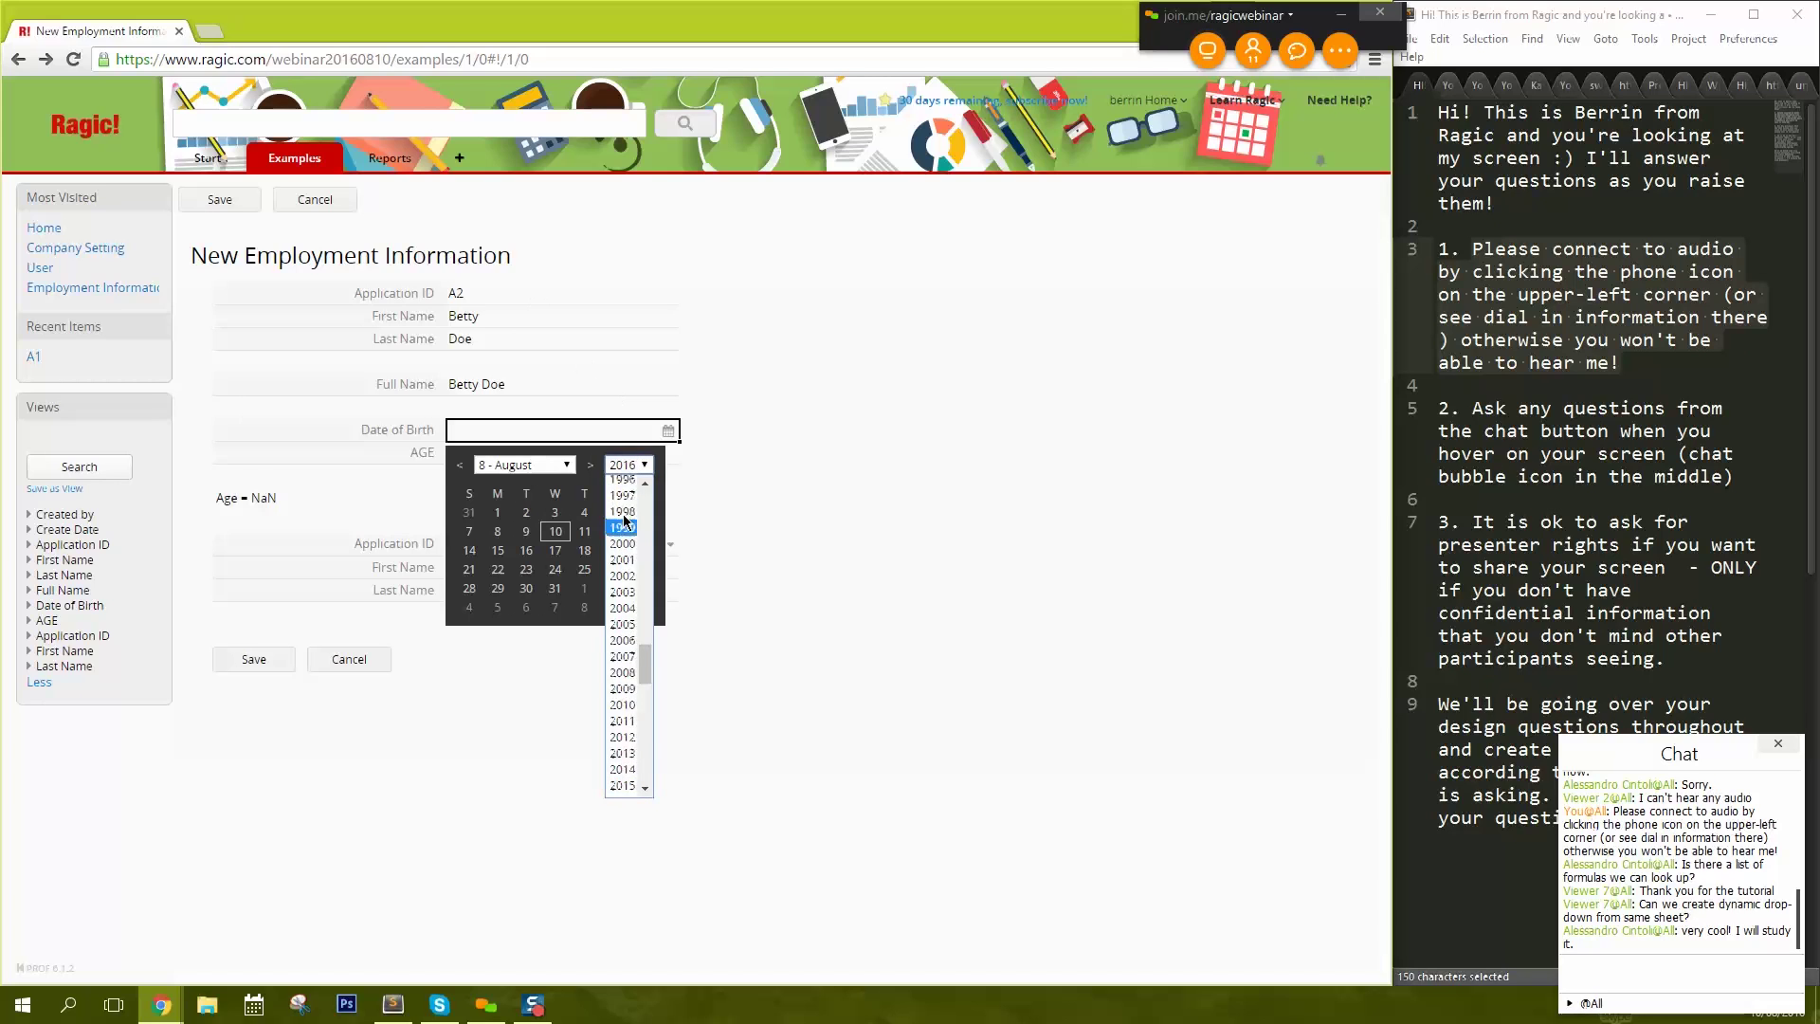
click(622, 636)
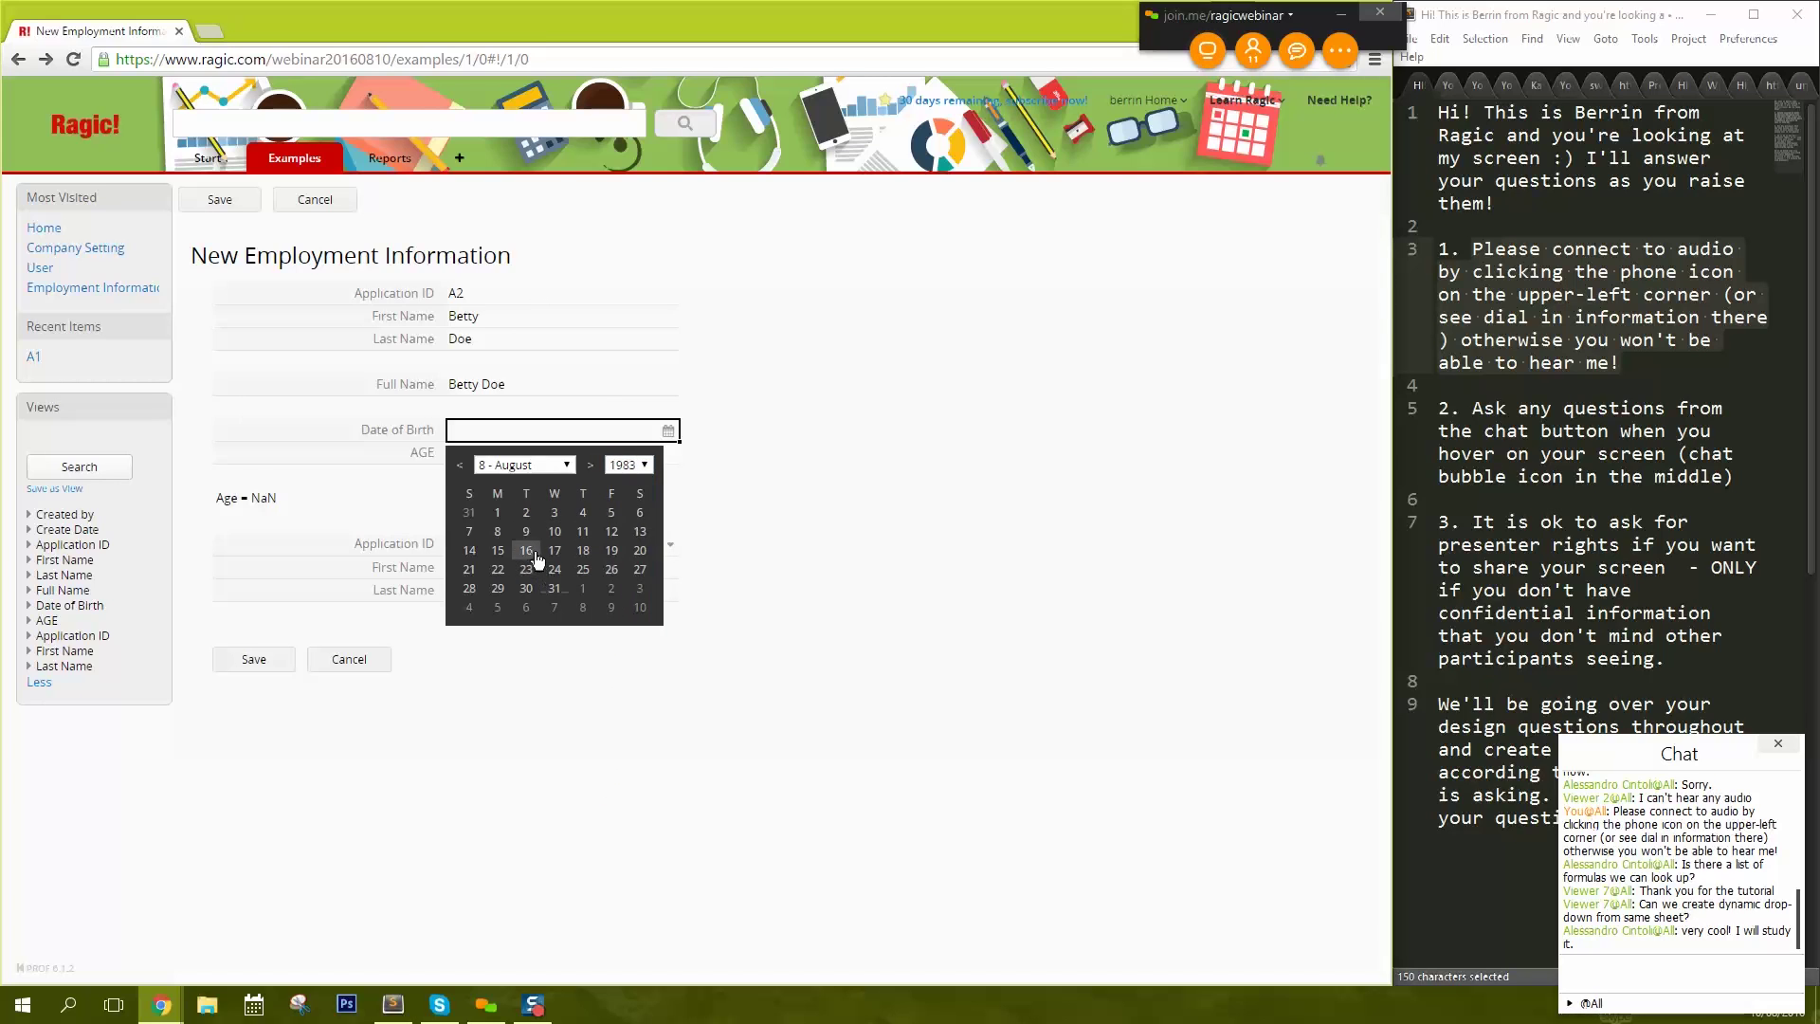
click(526, 550)
click(514, 546)
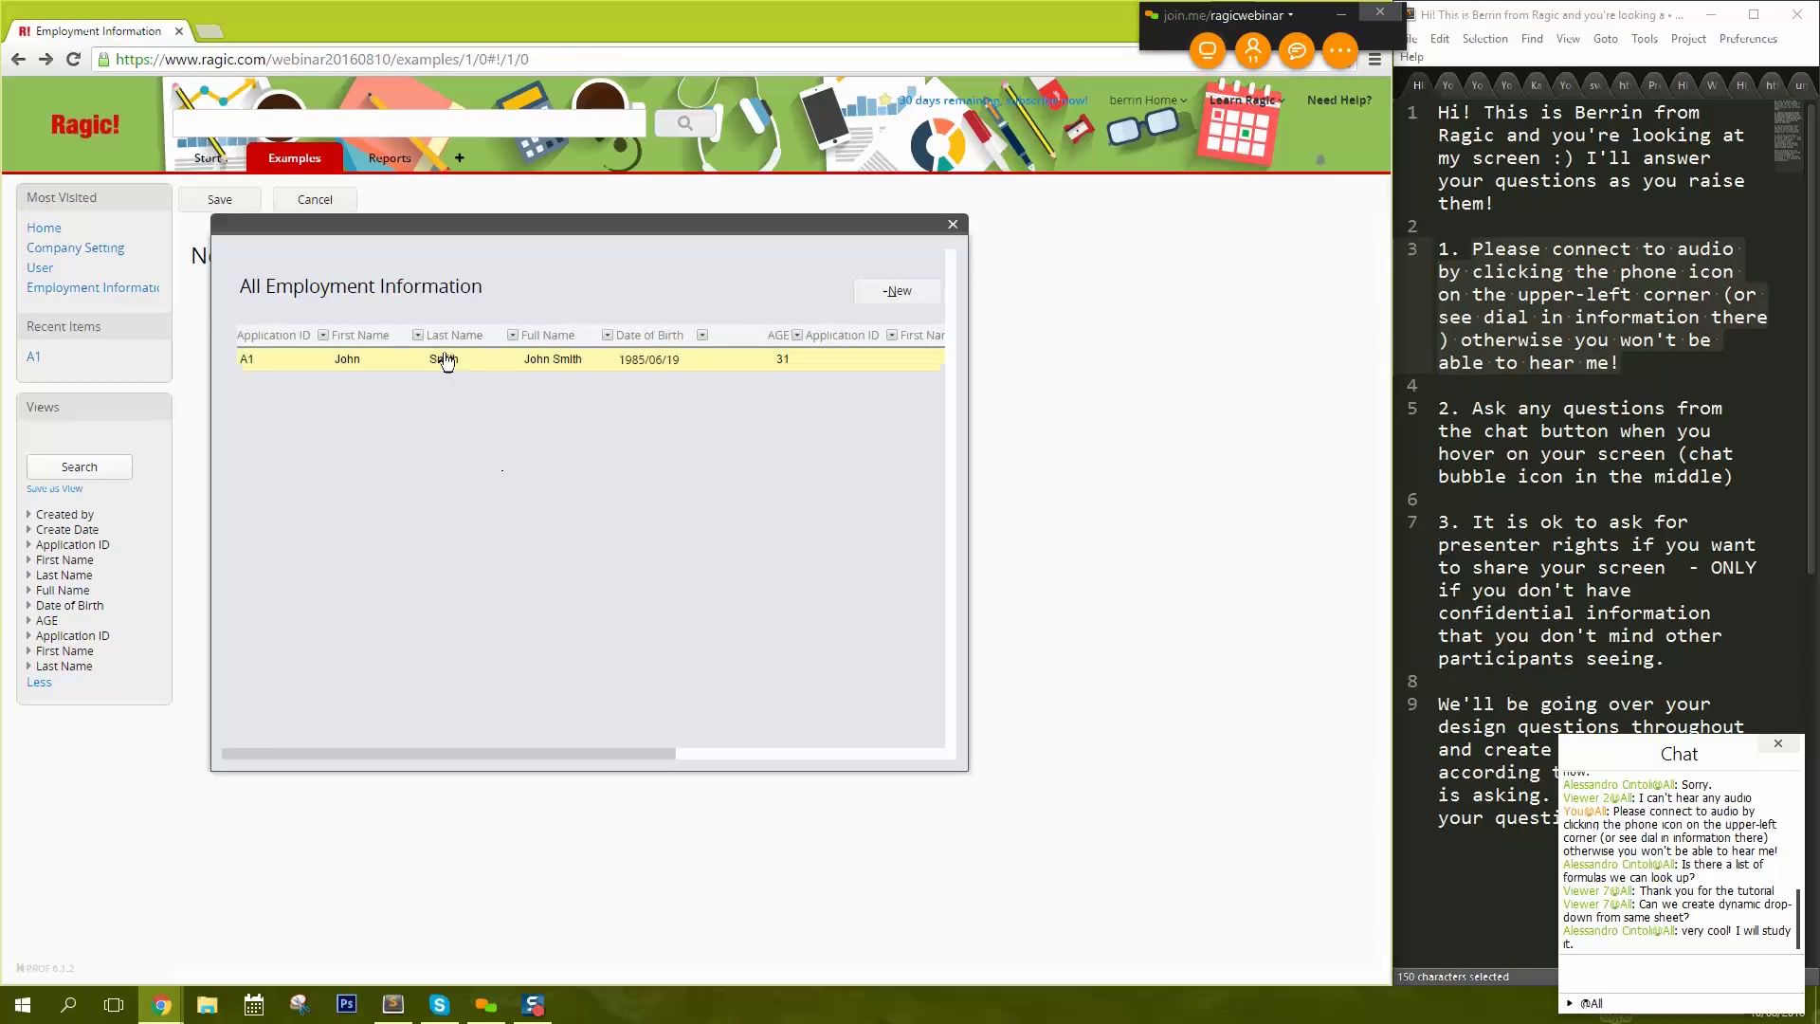
click(446, 360)
click(254, 630)
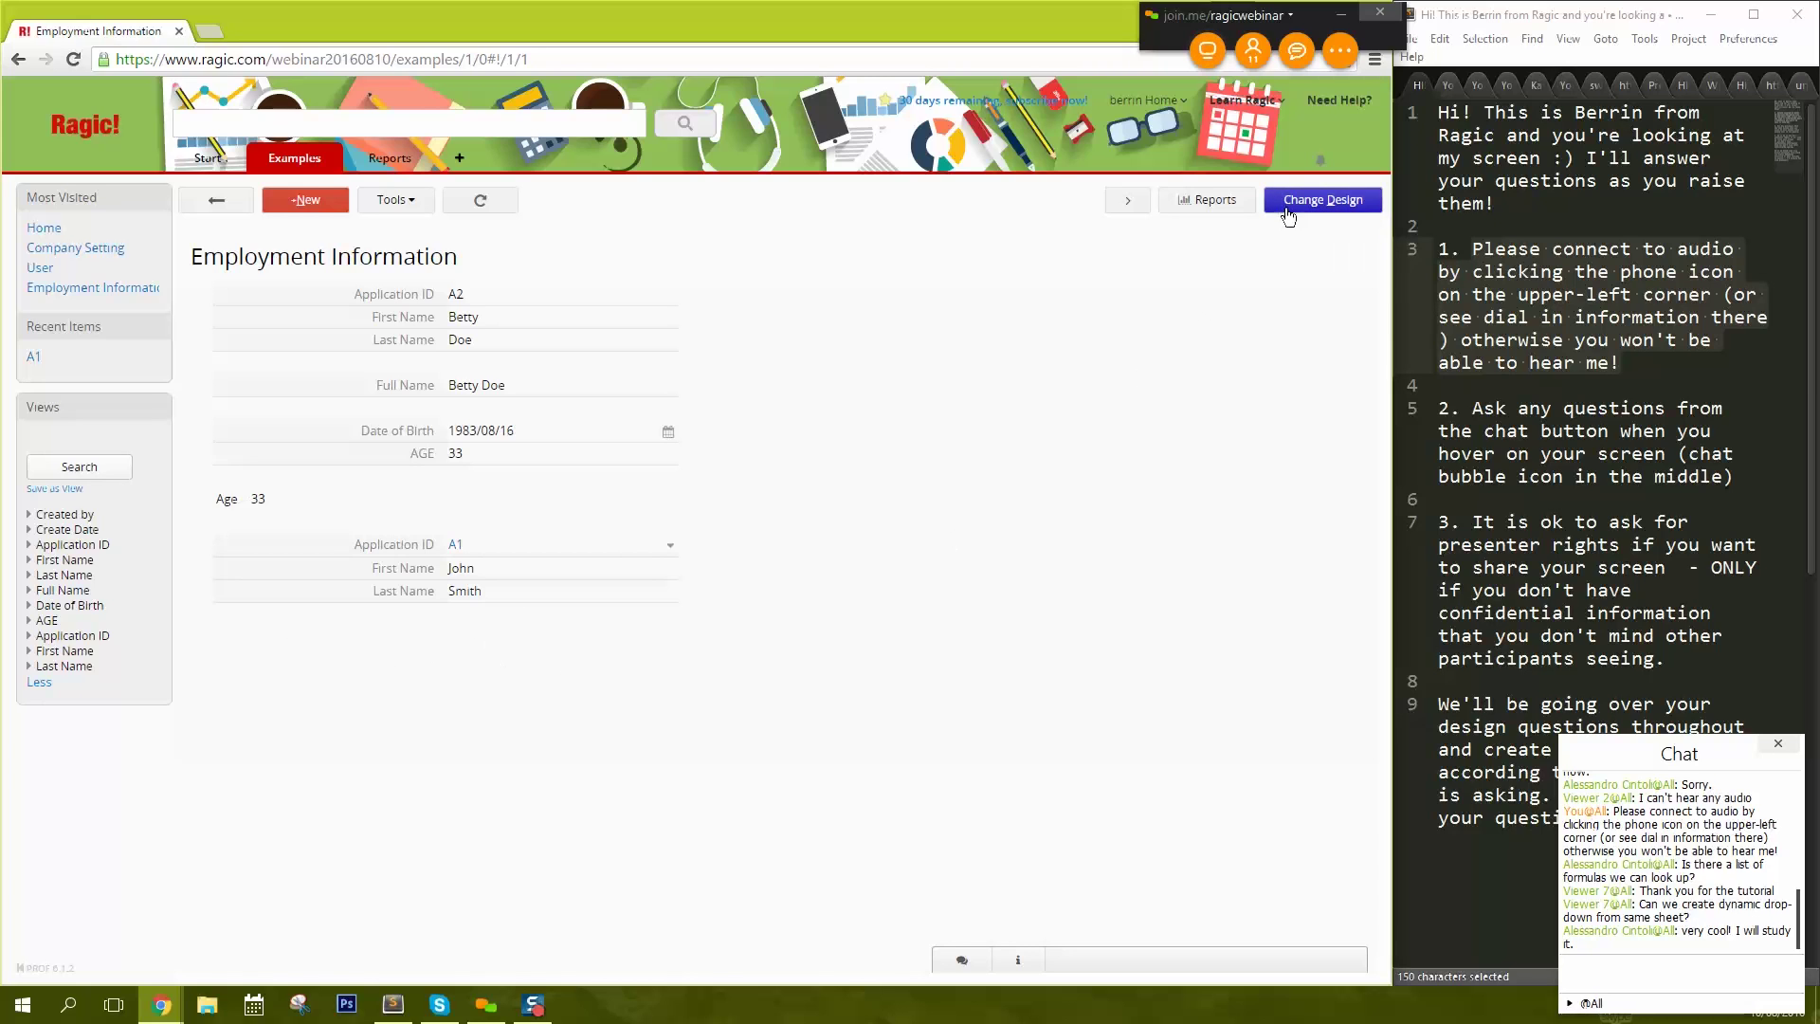
Step: Review the existing Application ID link-and-load setup and exit the Link Manager unchanged
click(1316, 210)
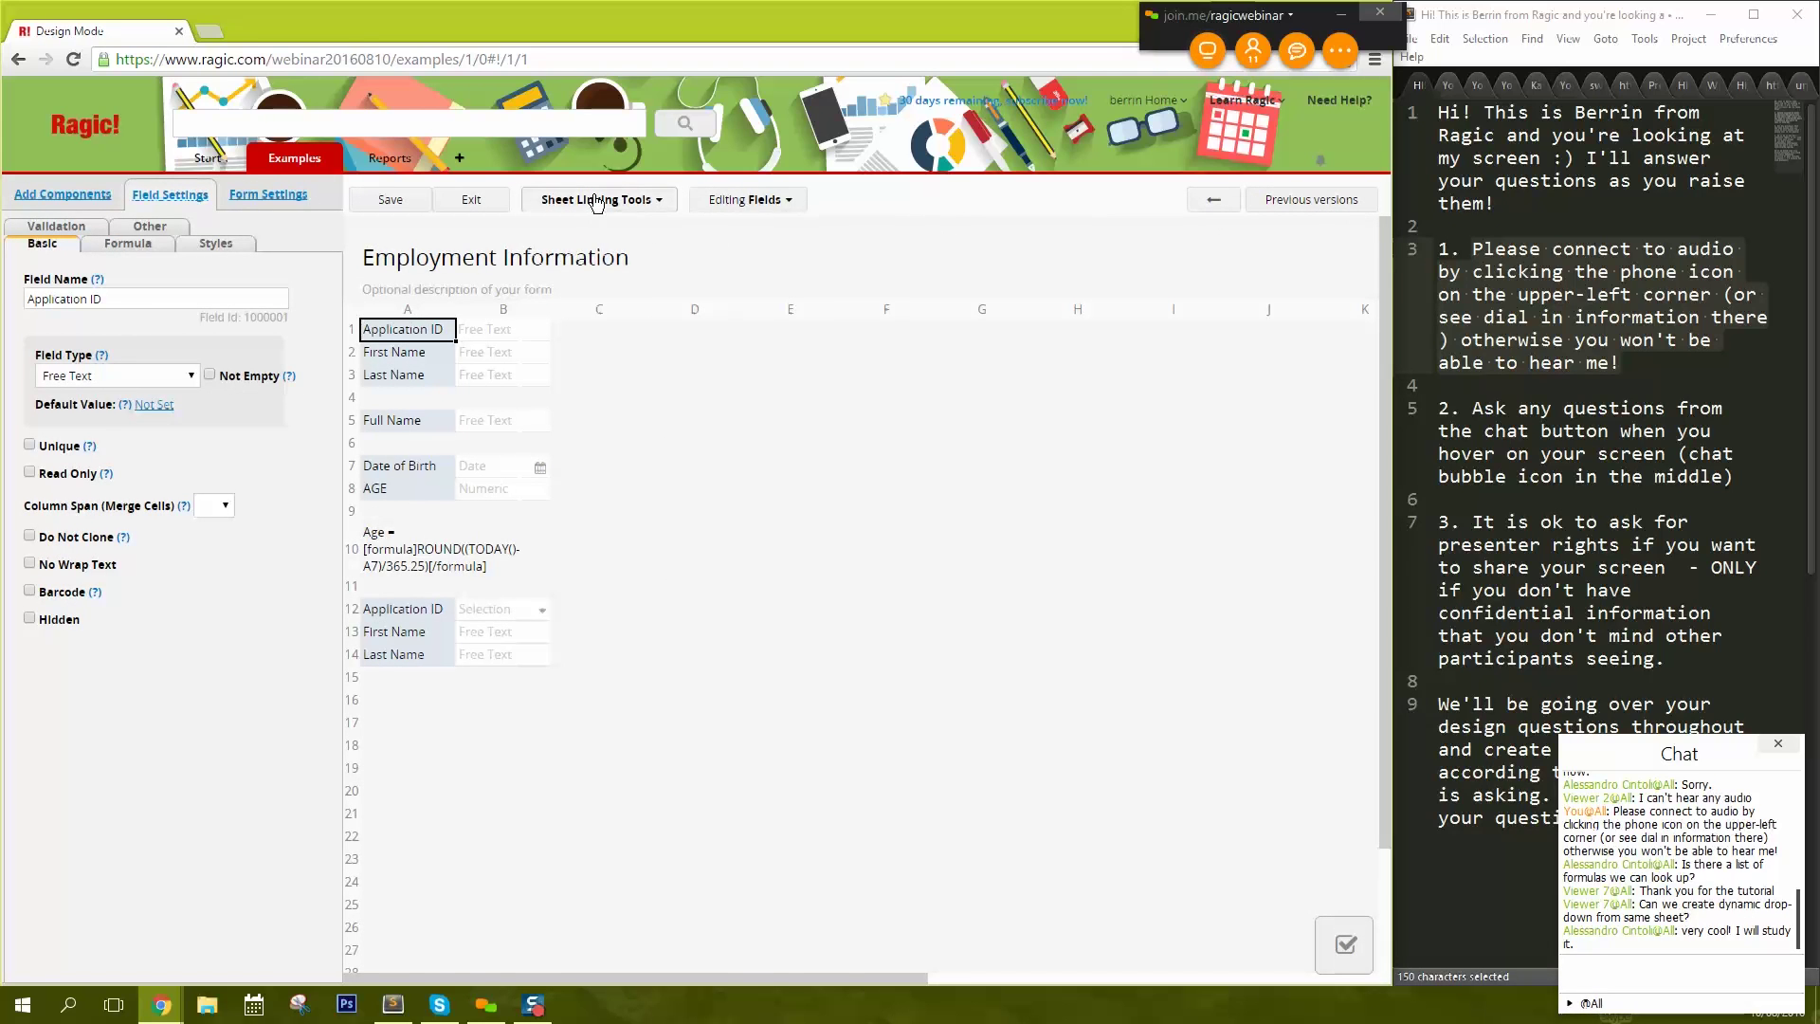
click(596, 201)
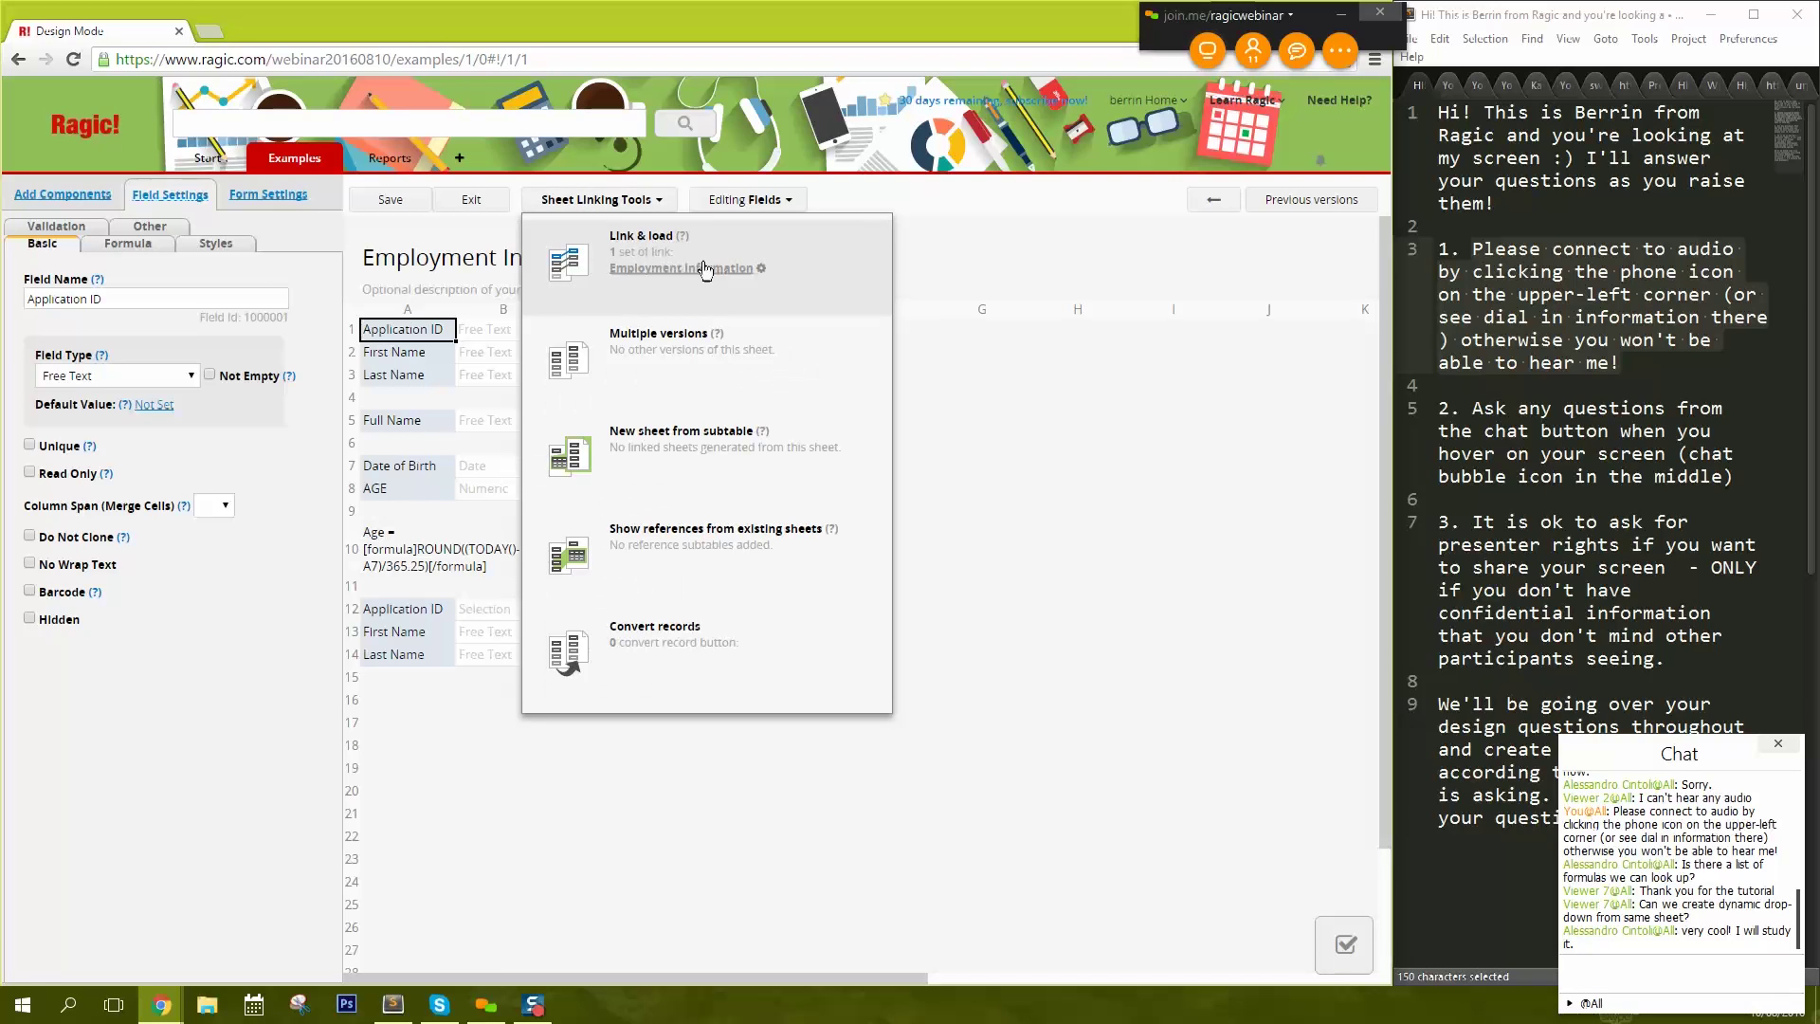
click(751, 248)
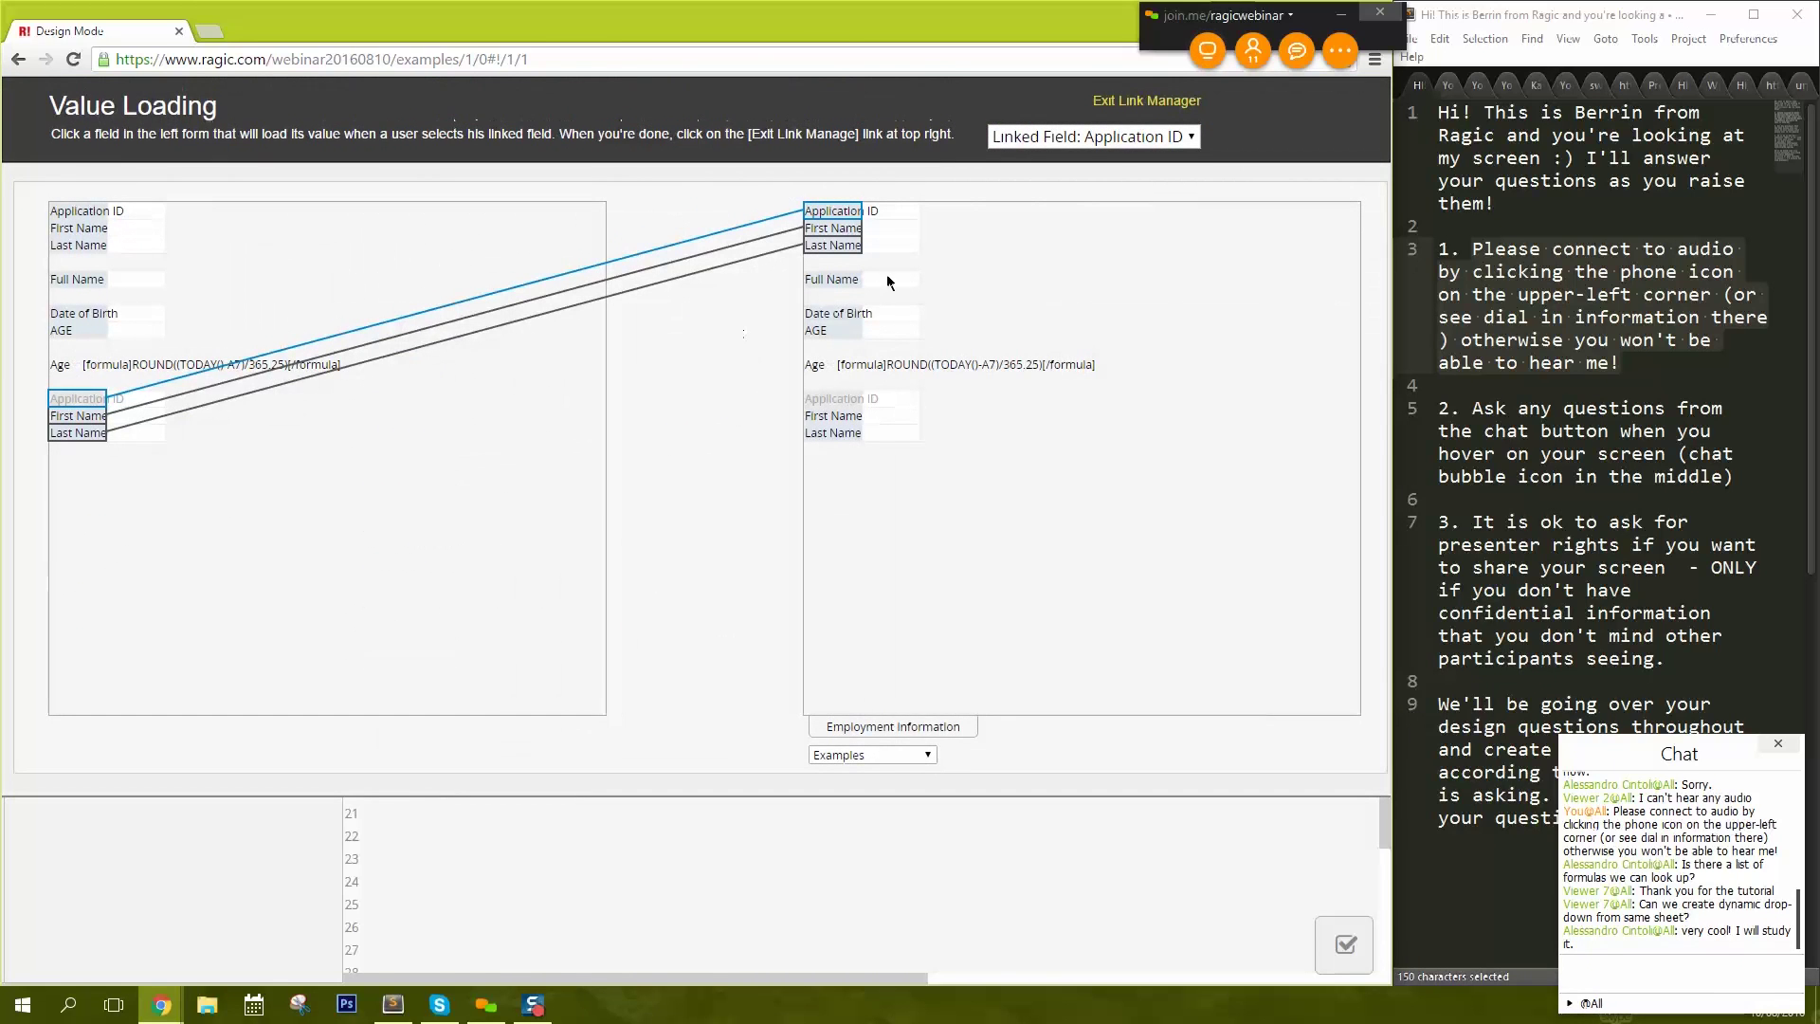
click(908, 758)
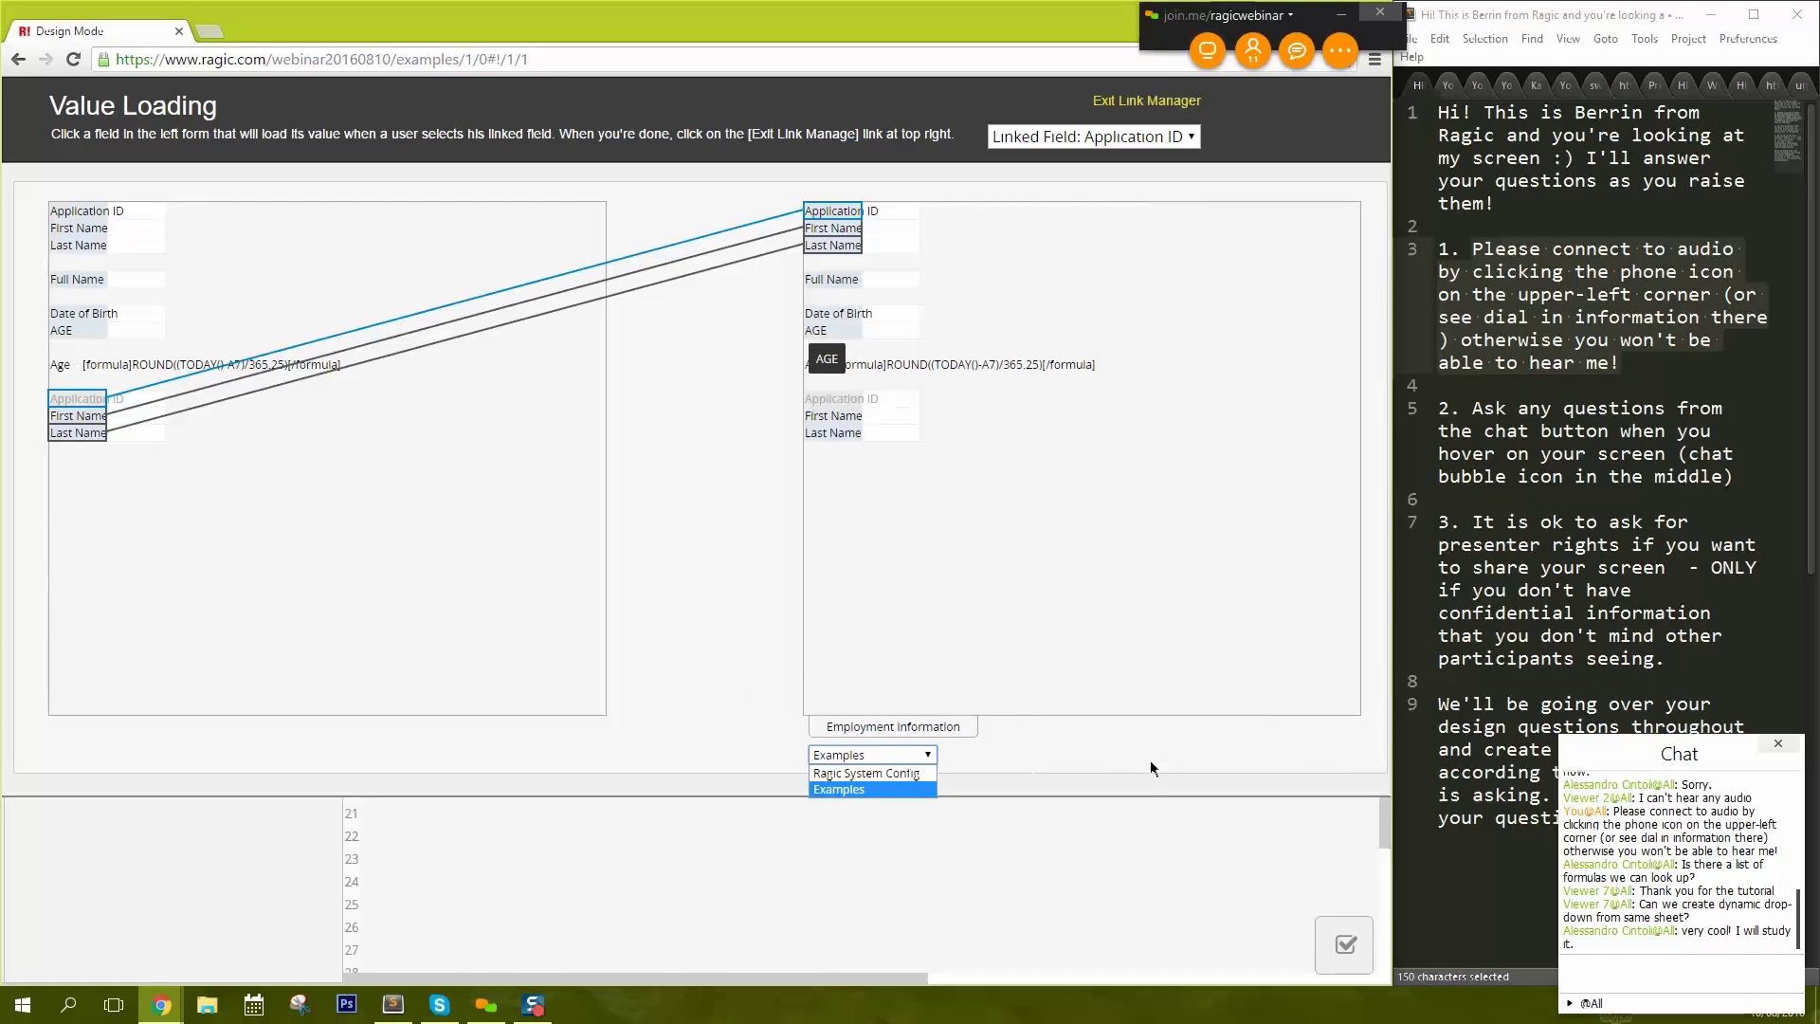
click(1062, 798)
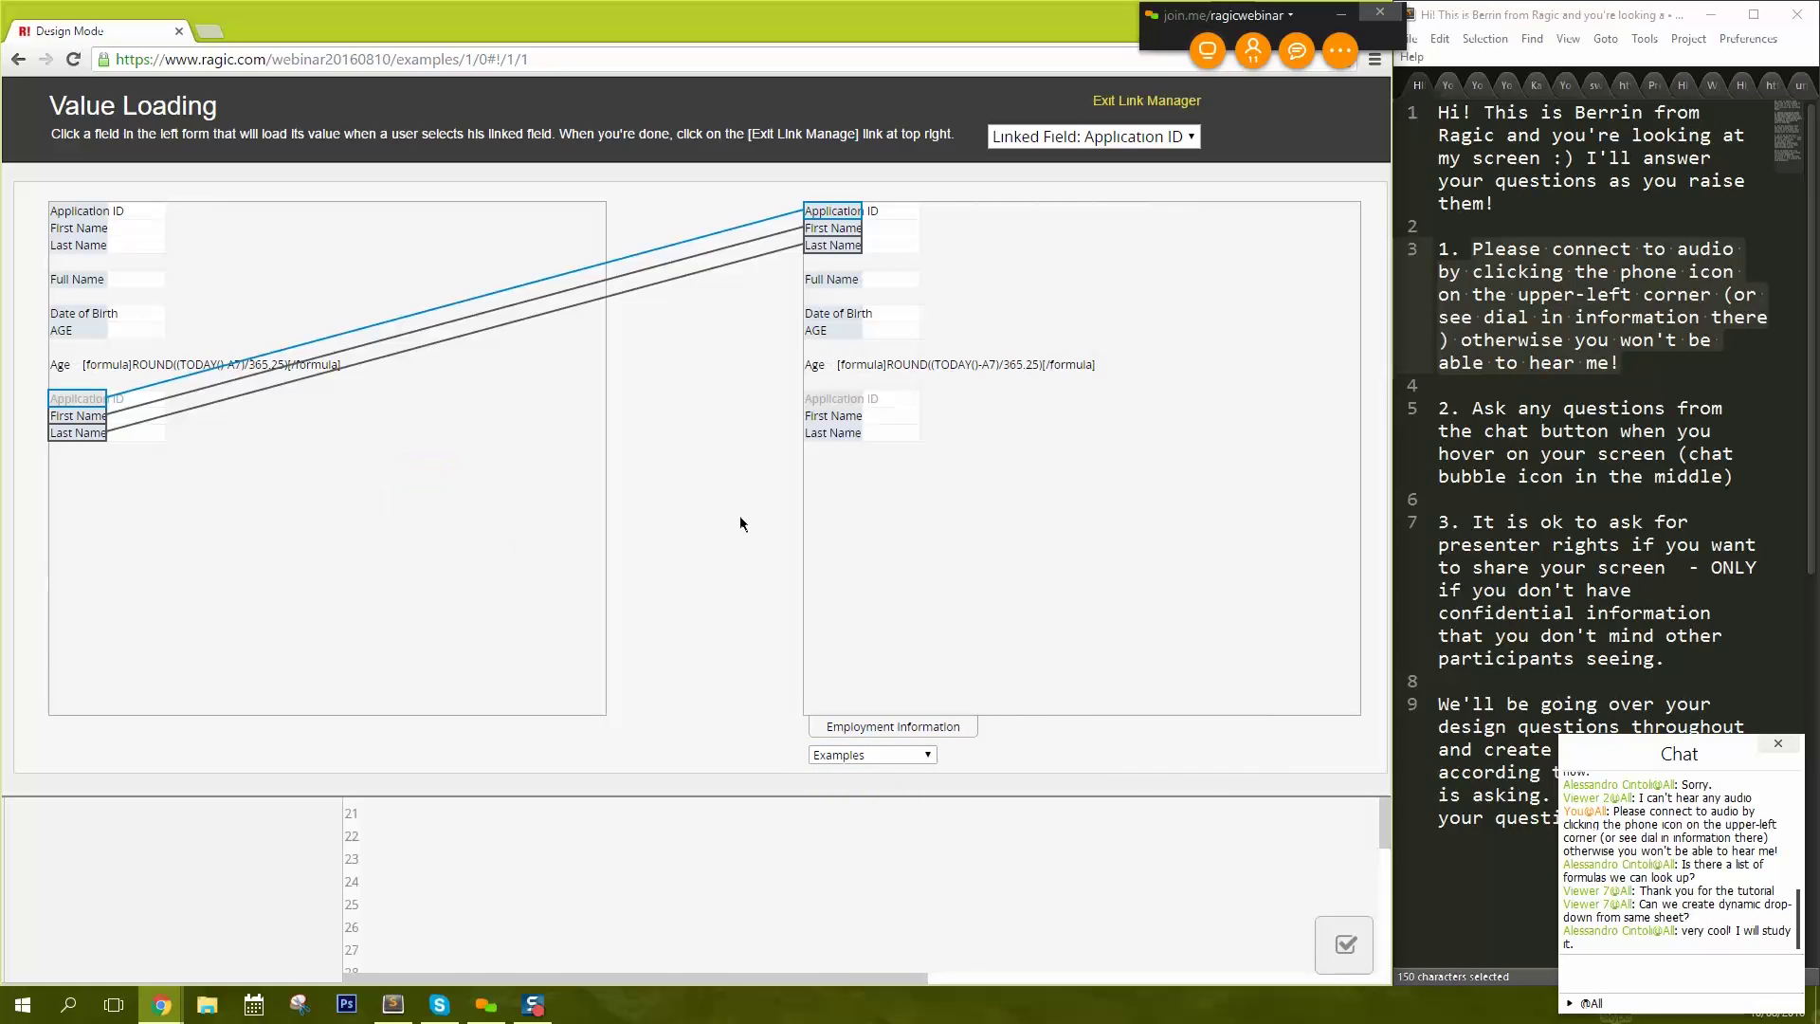
click(1144, 139)
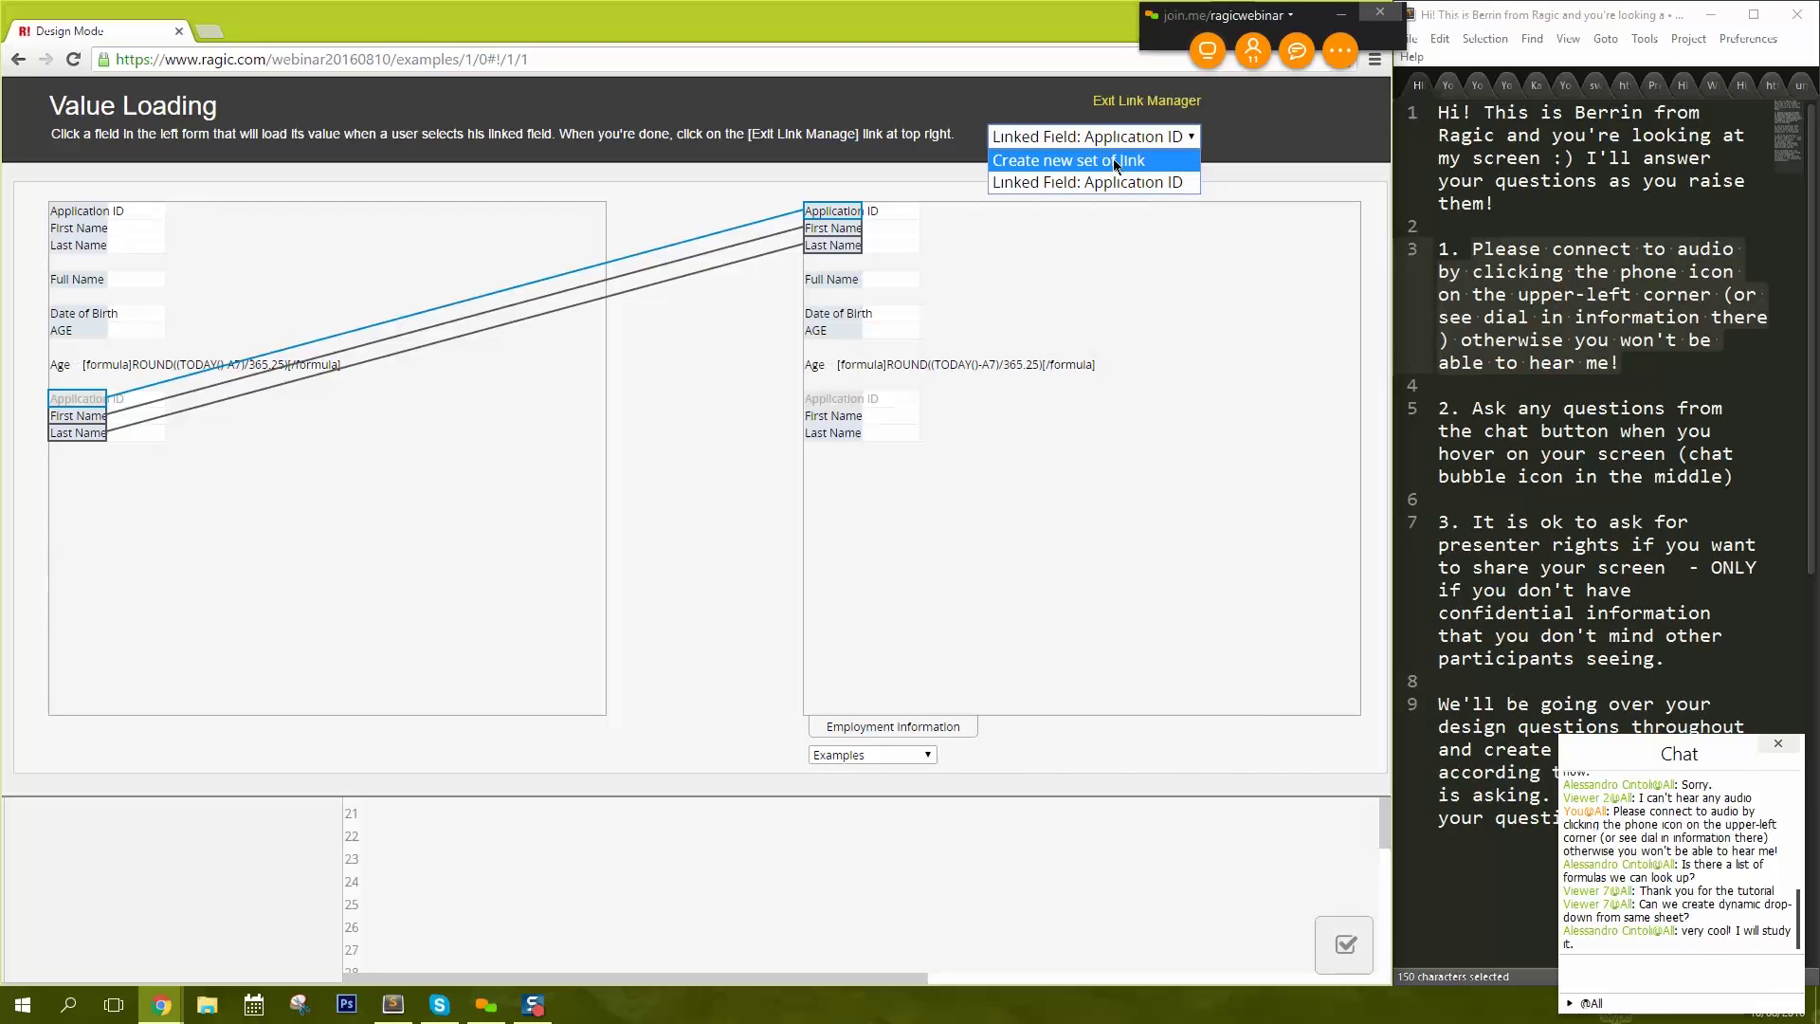
click(1161, 103)
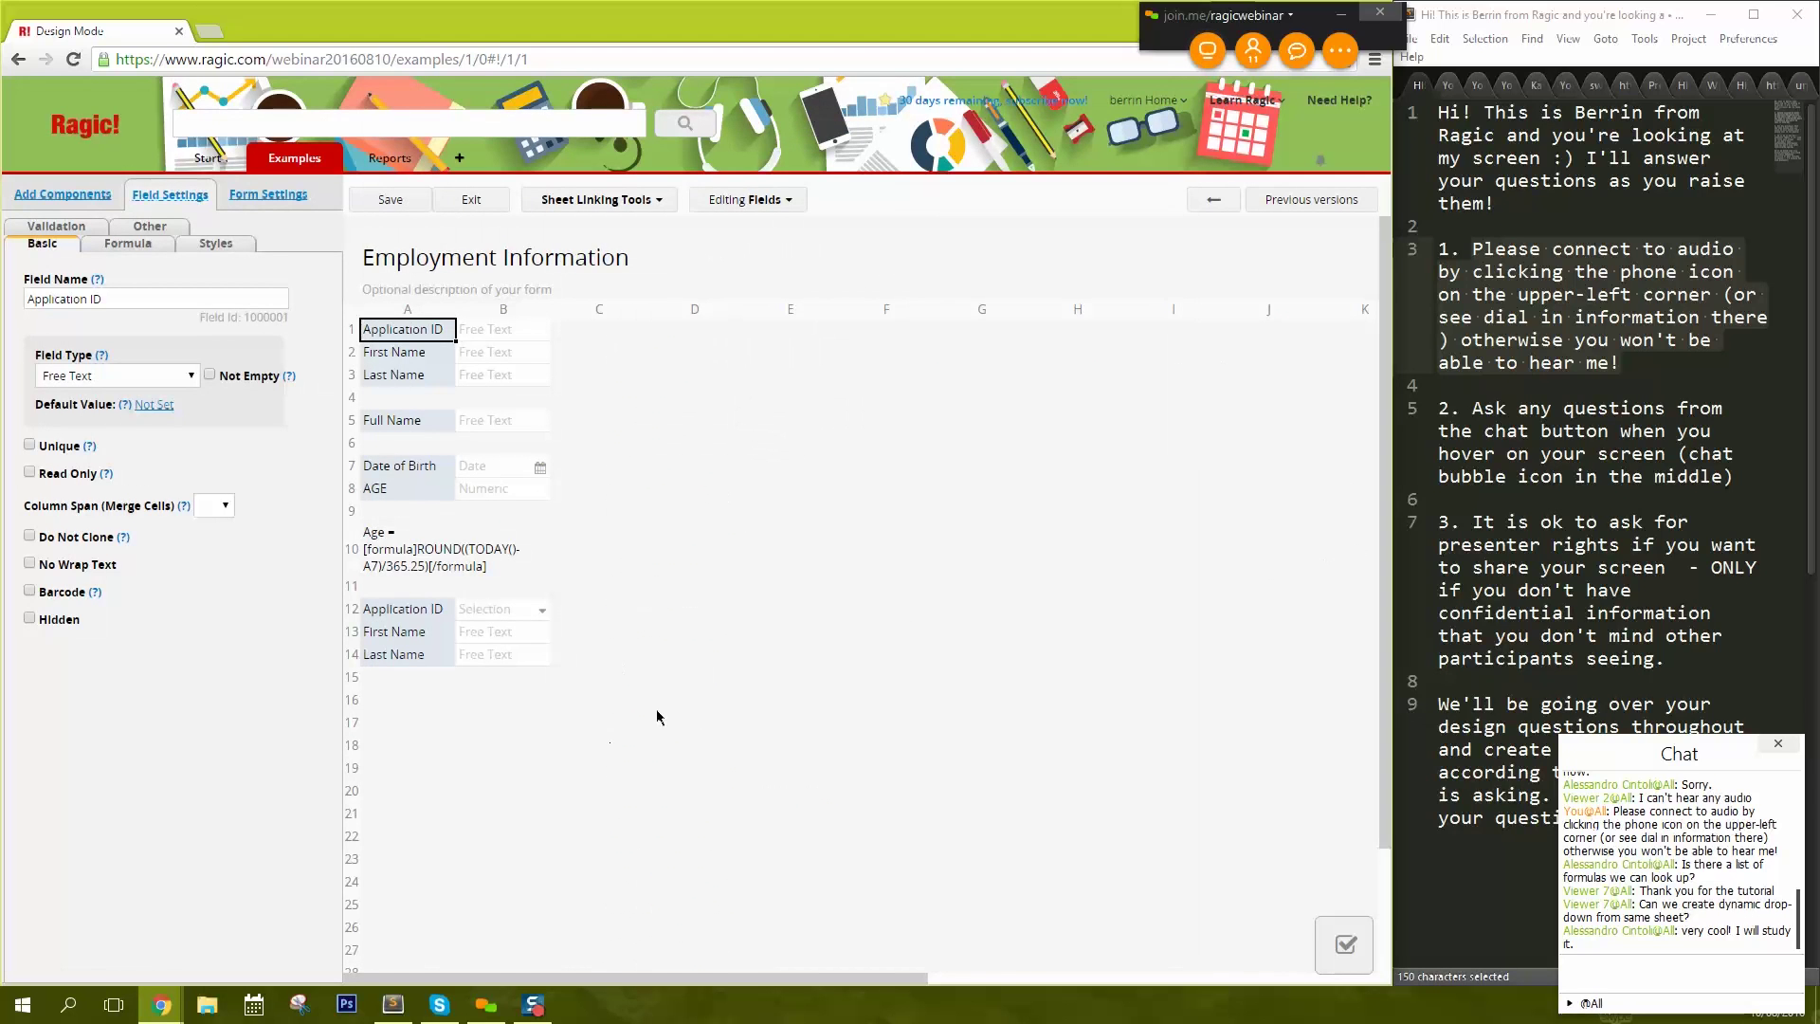
click(408, 587)
Step: Insert a blank row 11 and add a 'Referred by' description block in row 12
right_click(409, 588)
click(507, 731)
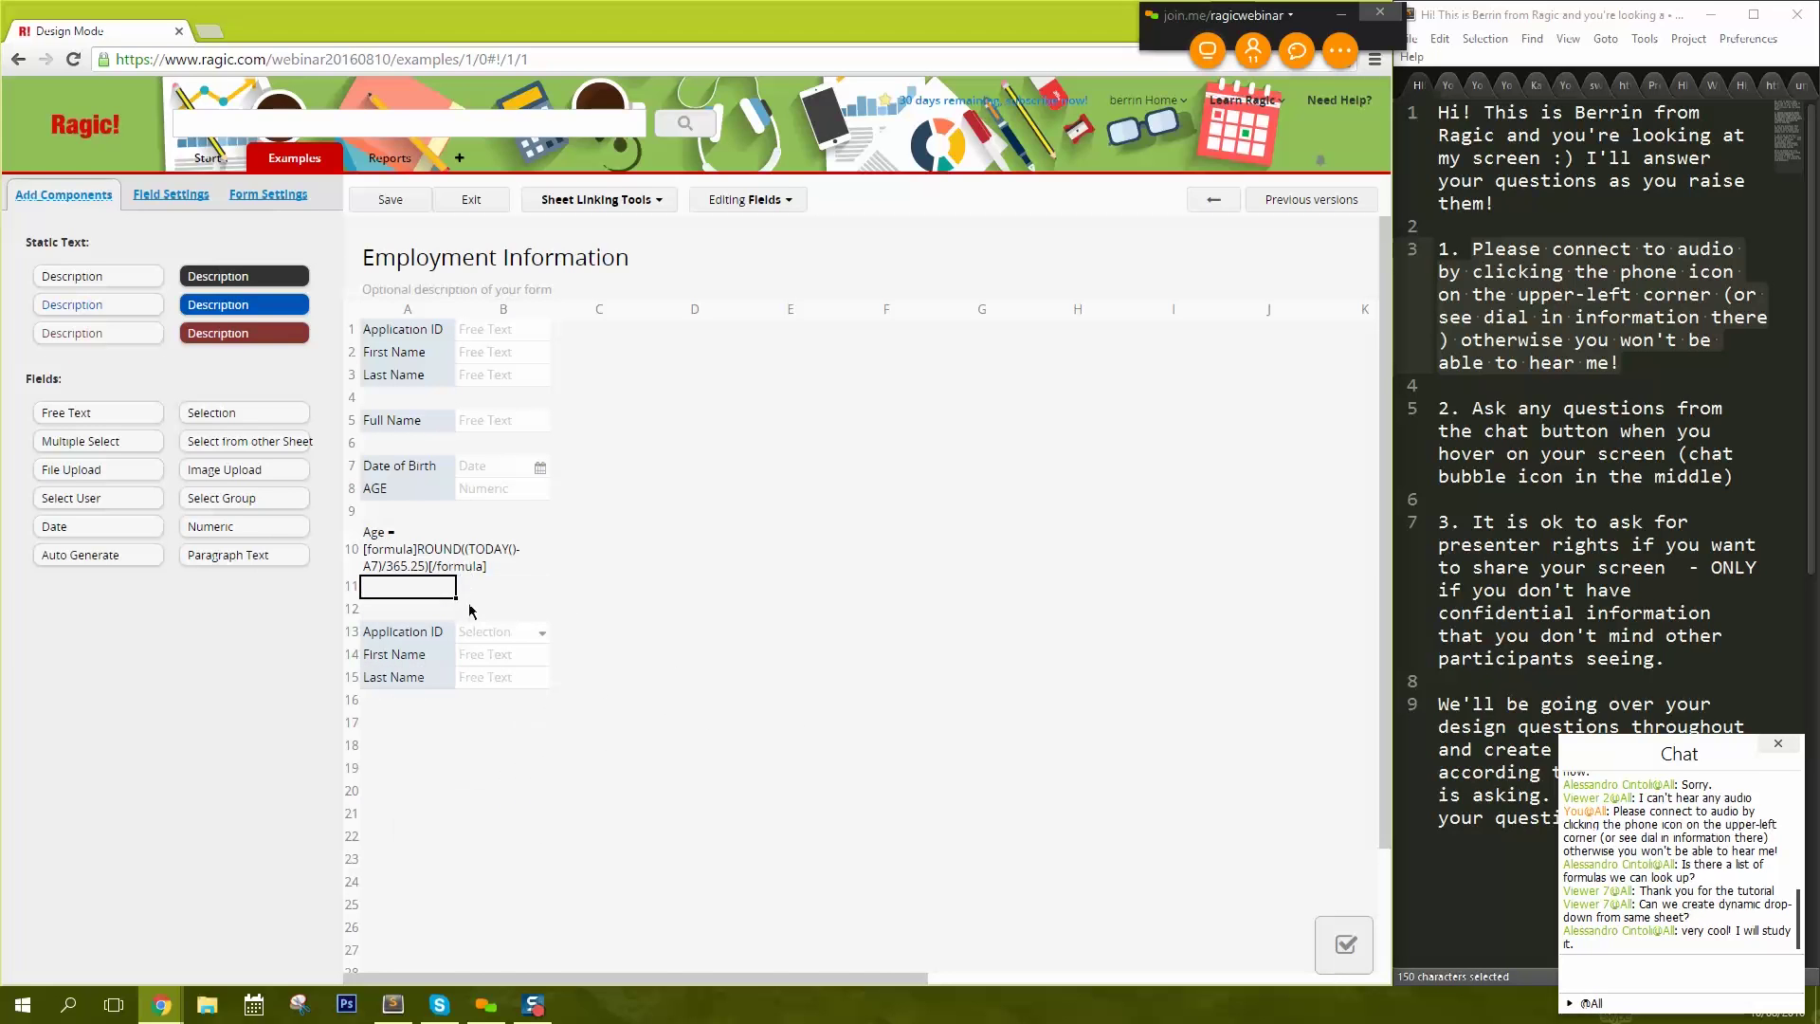
drag(243, 316, 353, 618)
click(573, 606)
text(Referred by)
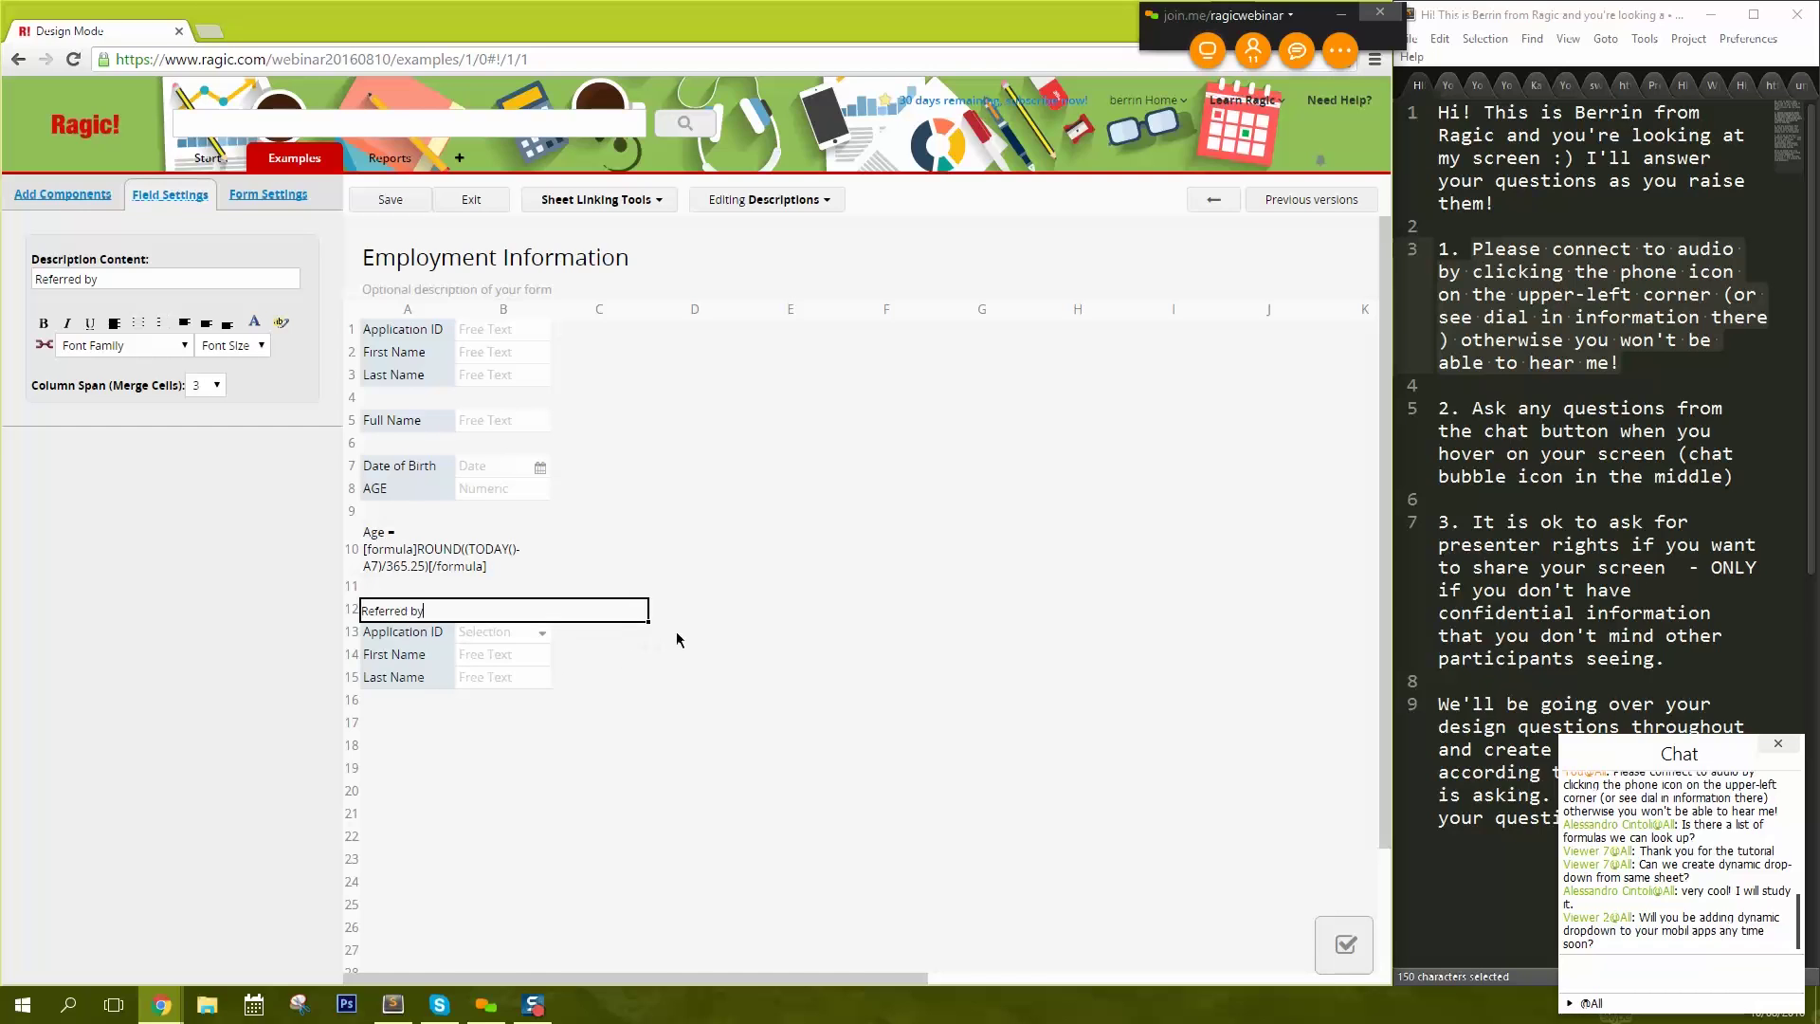
click(649, 621)
Step: Narrow the 'Referred by' heading to two columns and save the design
drag(649, 621, 551, 621)
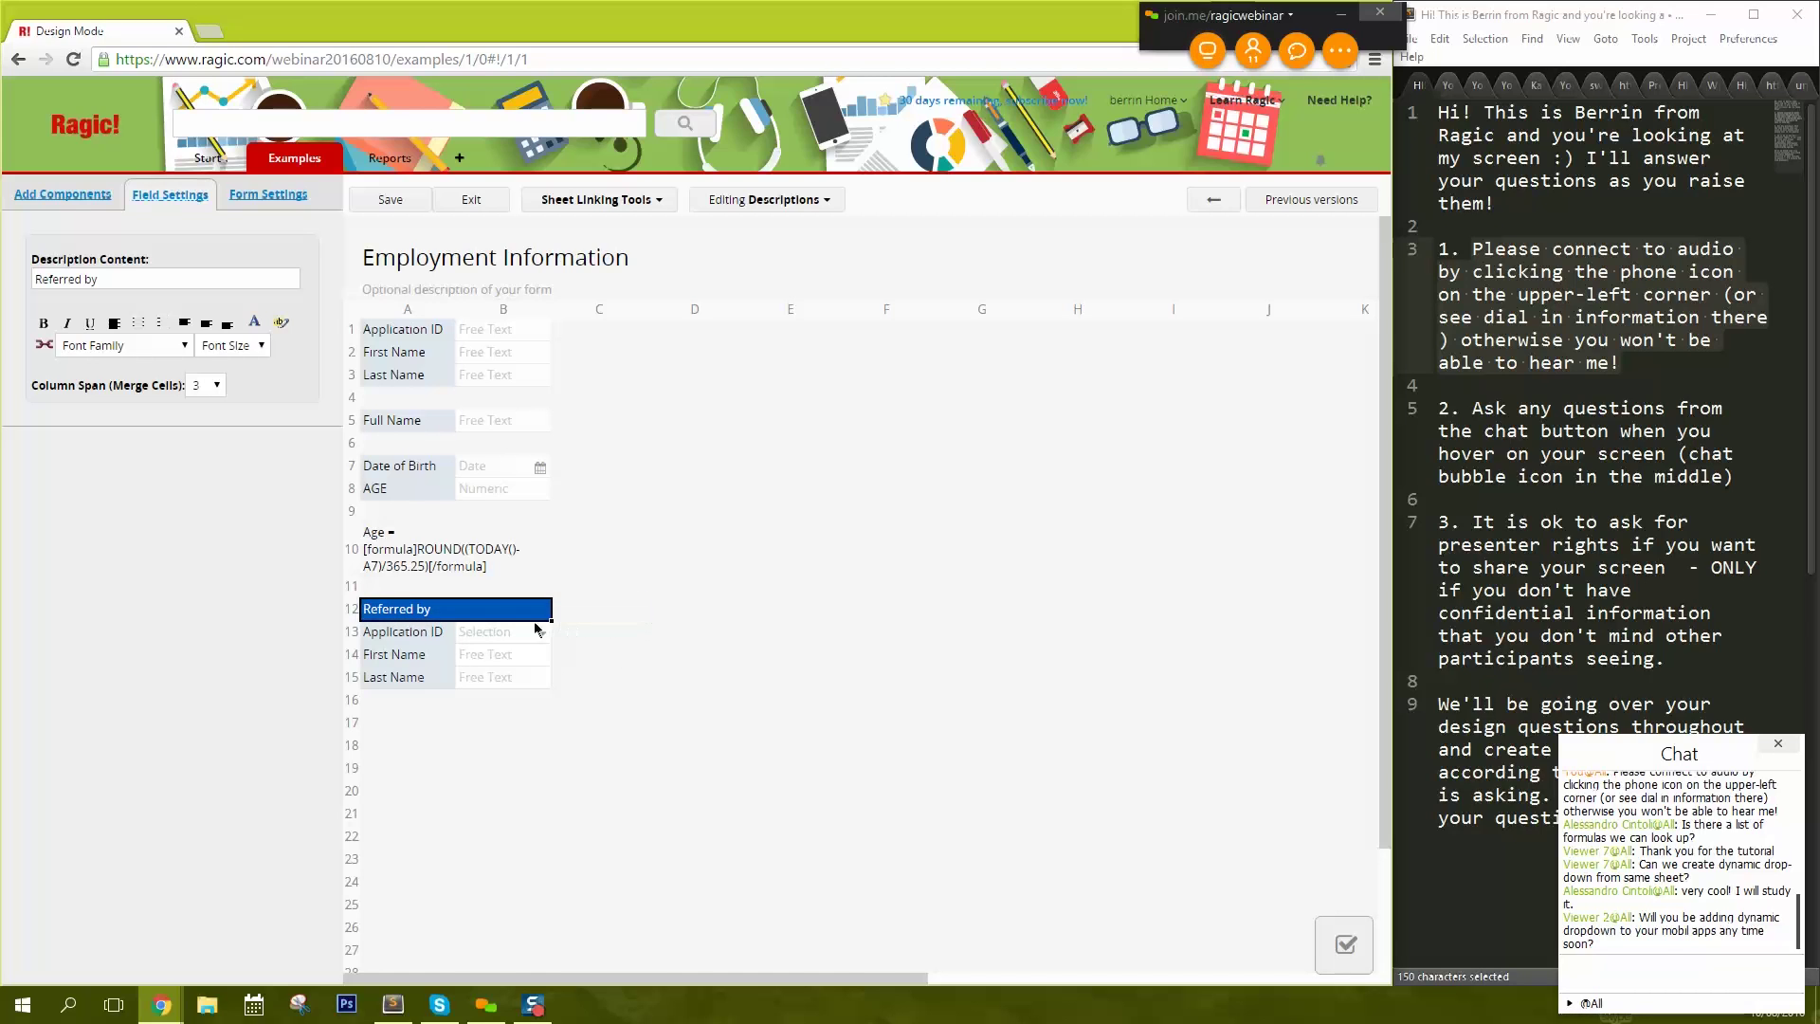
click(423, 203)
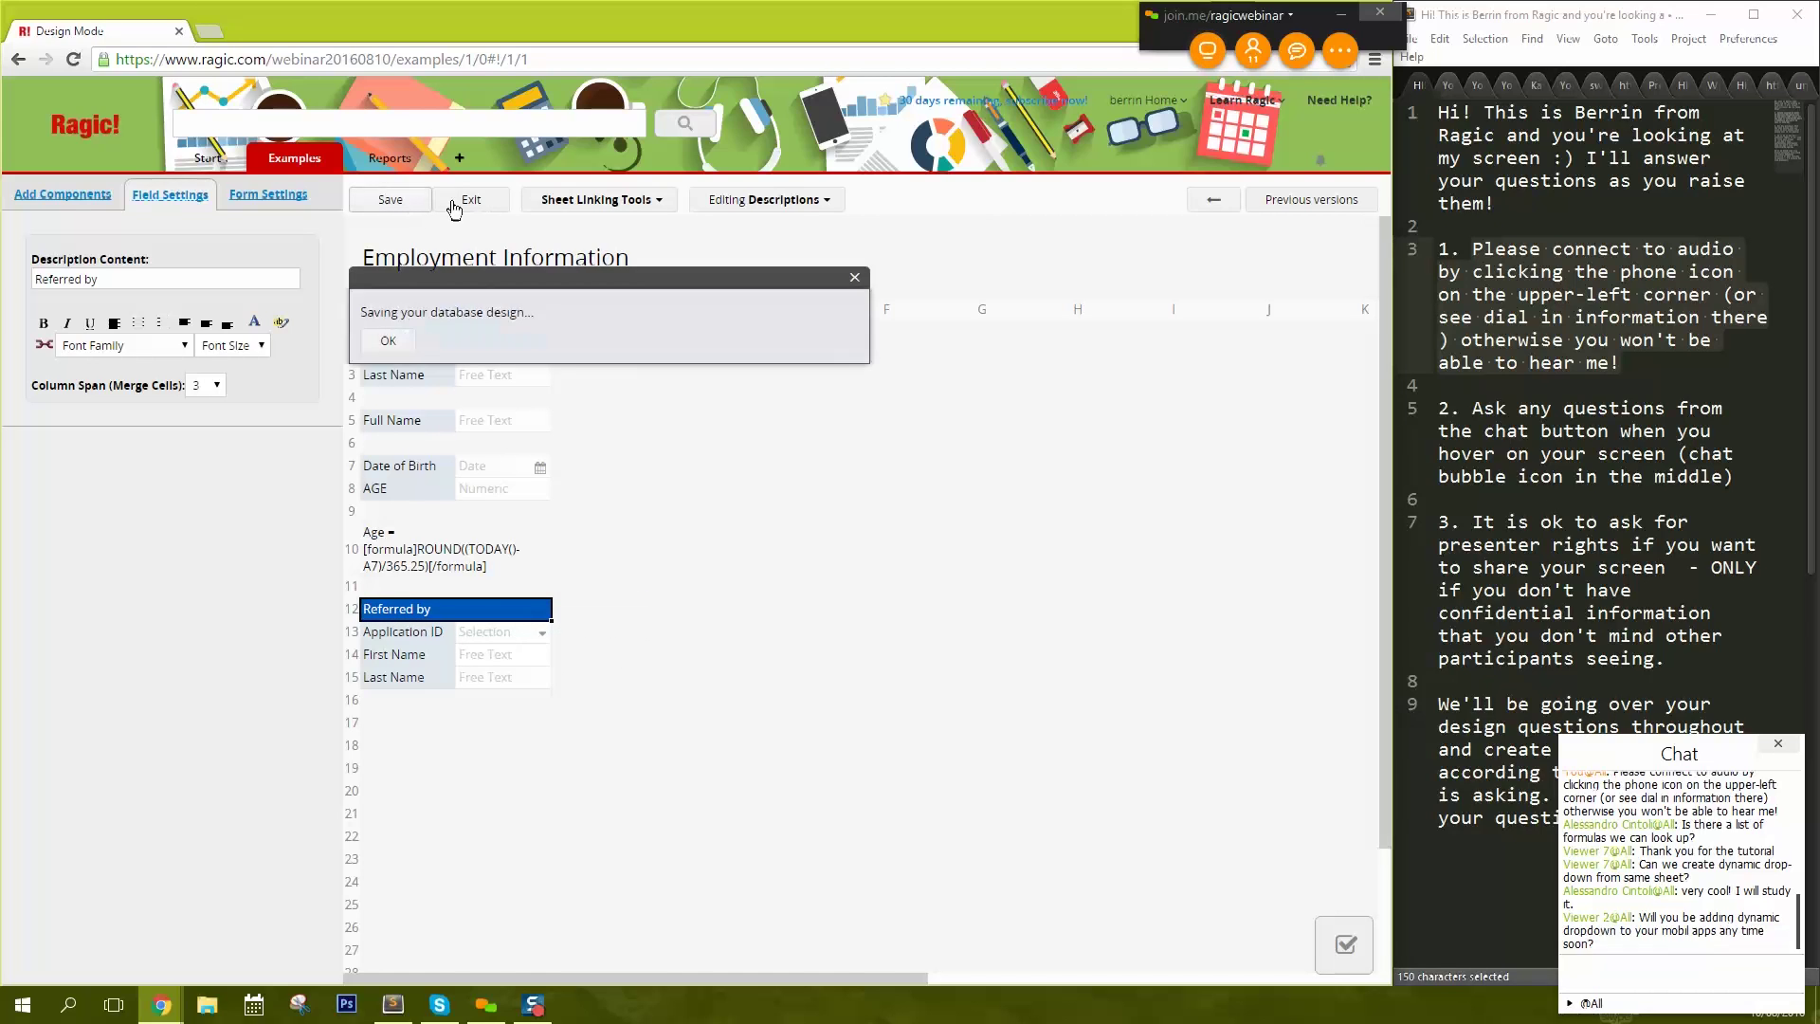
click(491, 205)
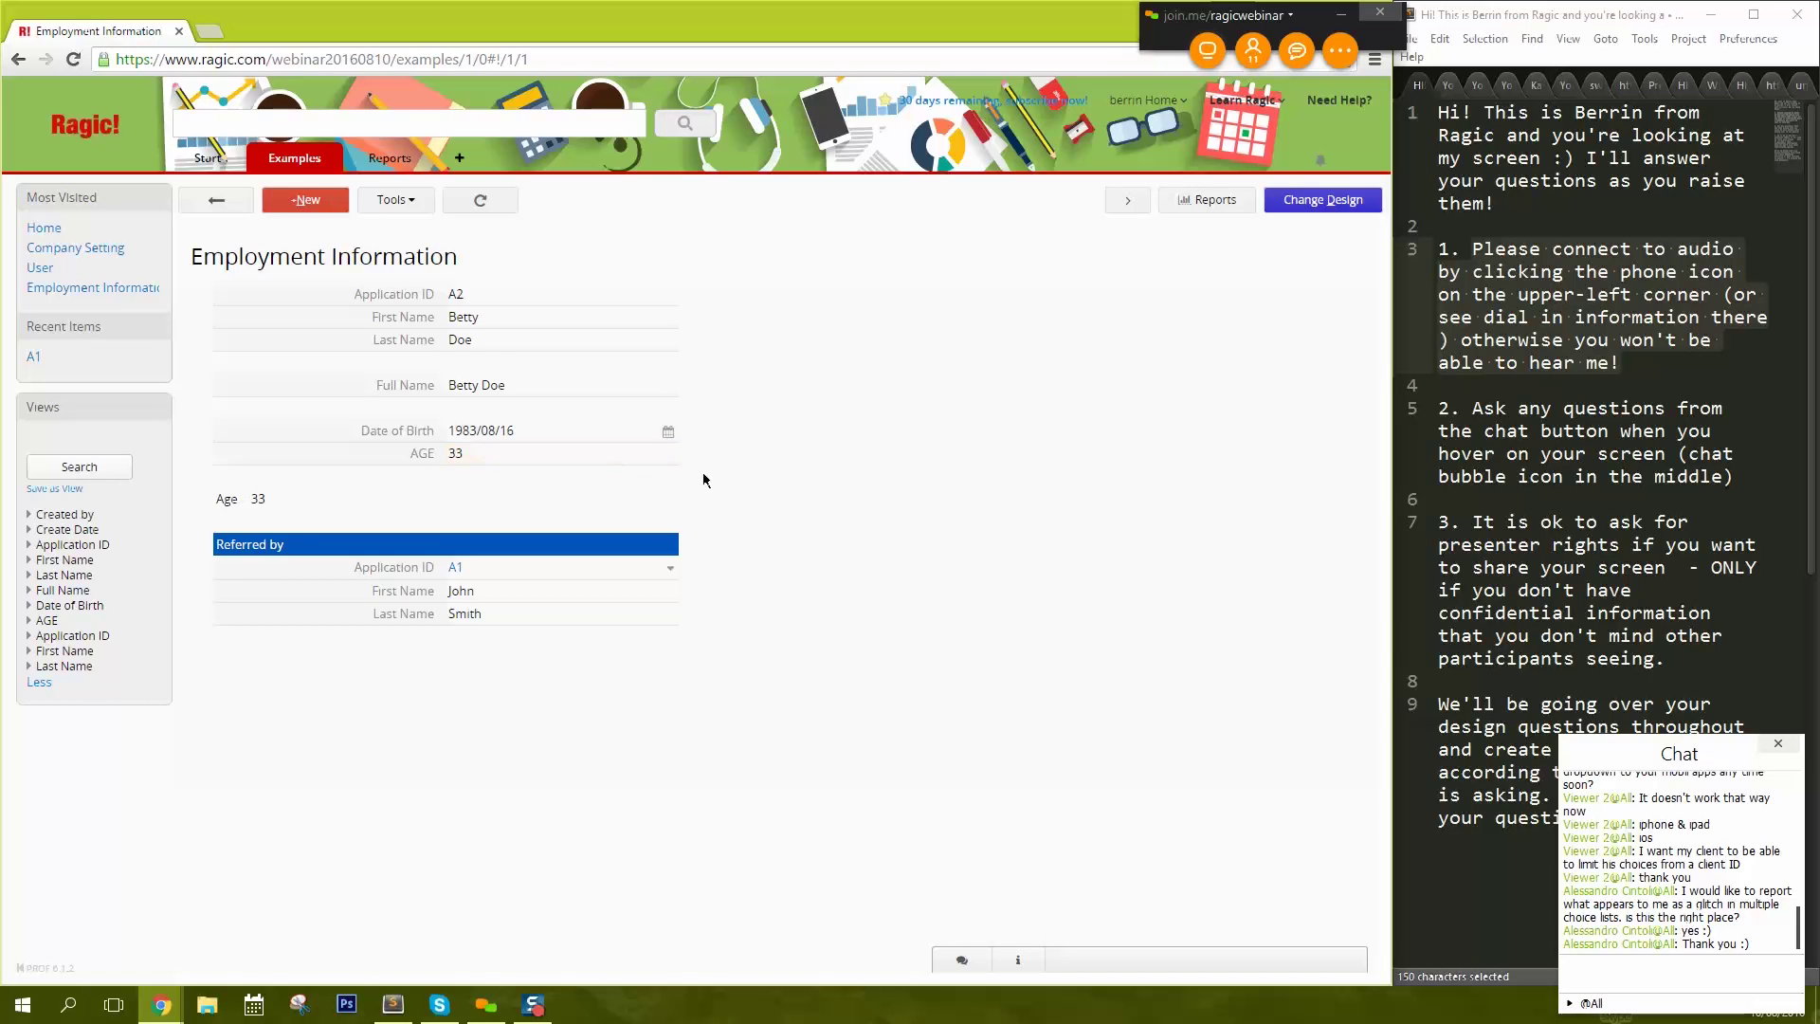
Step: In design mode, add a field labelled Skills in cell D1 and make it Multiple Select
click(1299, 202)
click(717, 337)
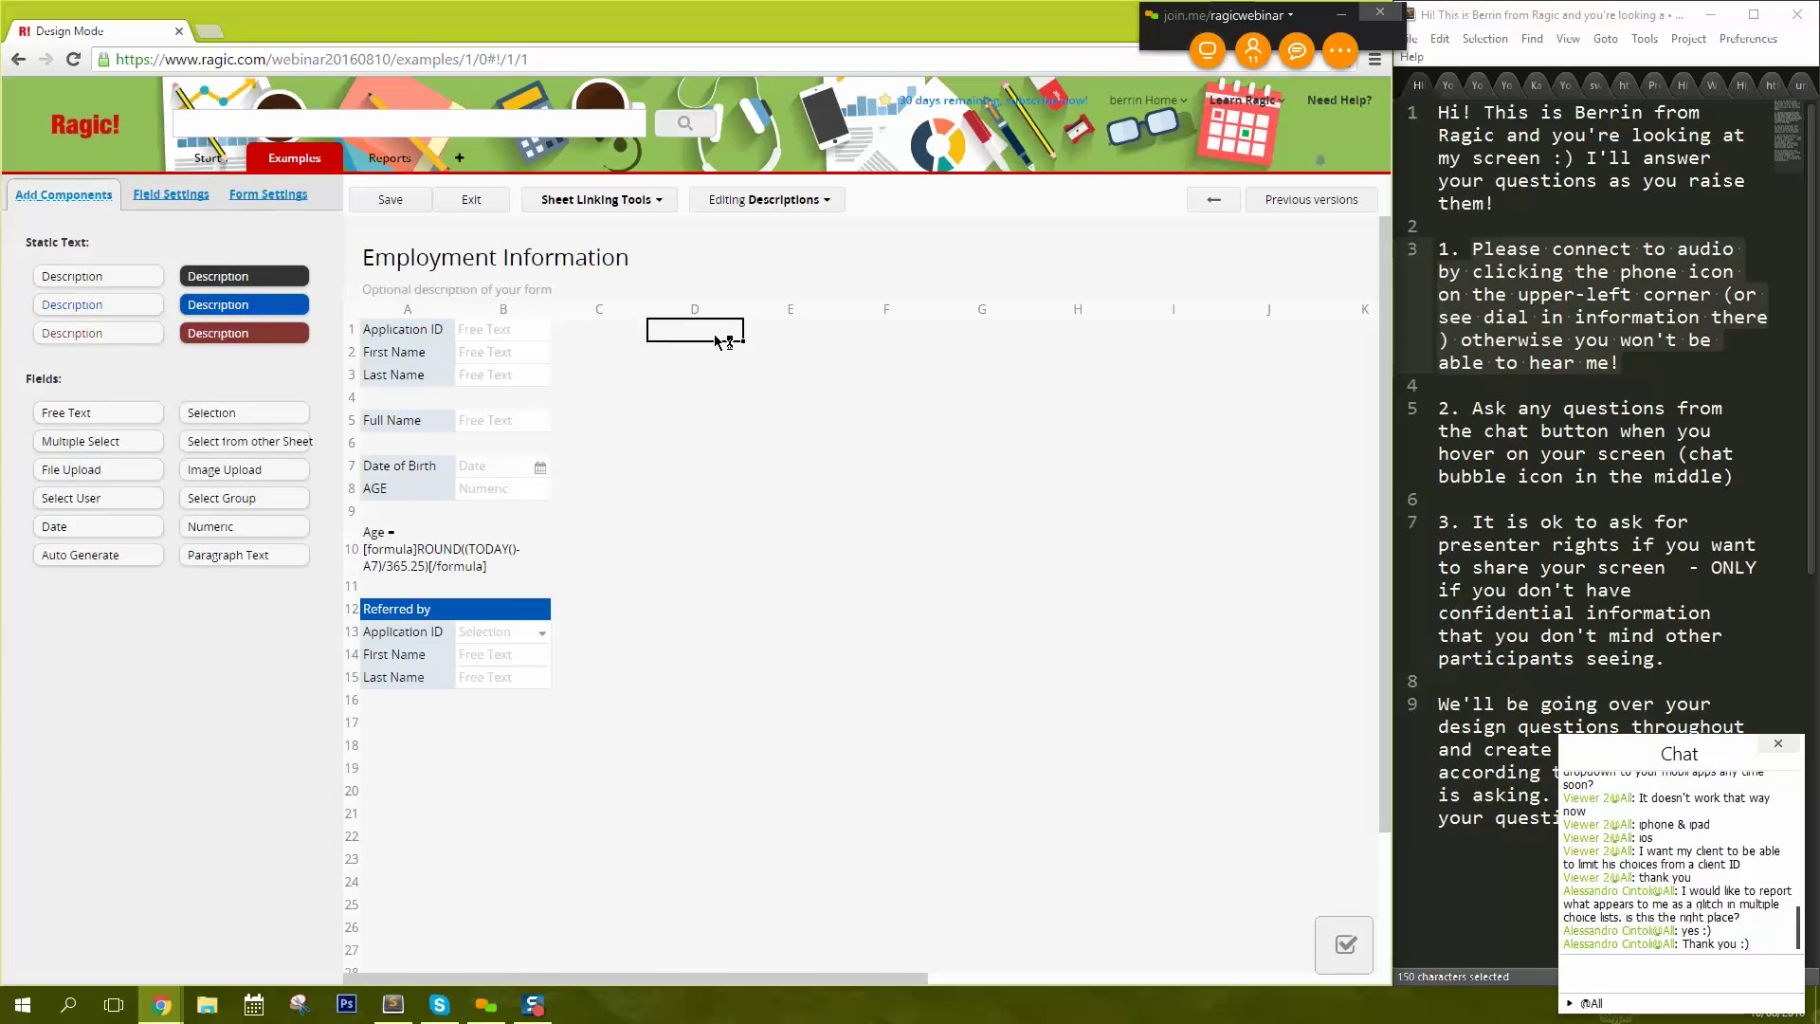
drag(90, 429, 709, 330)
double_click(709, 330)
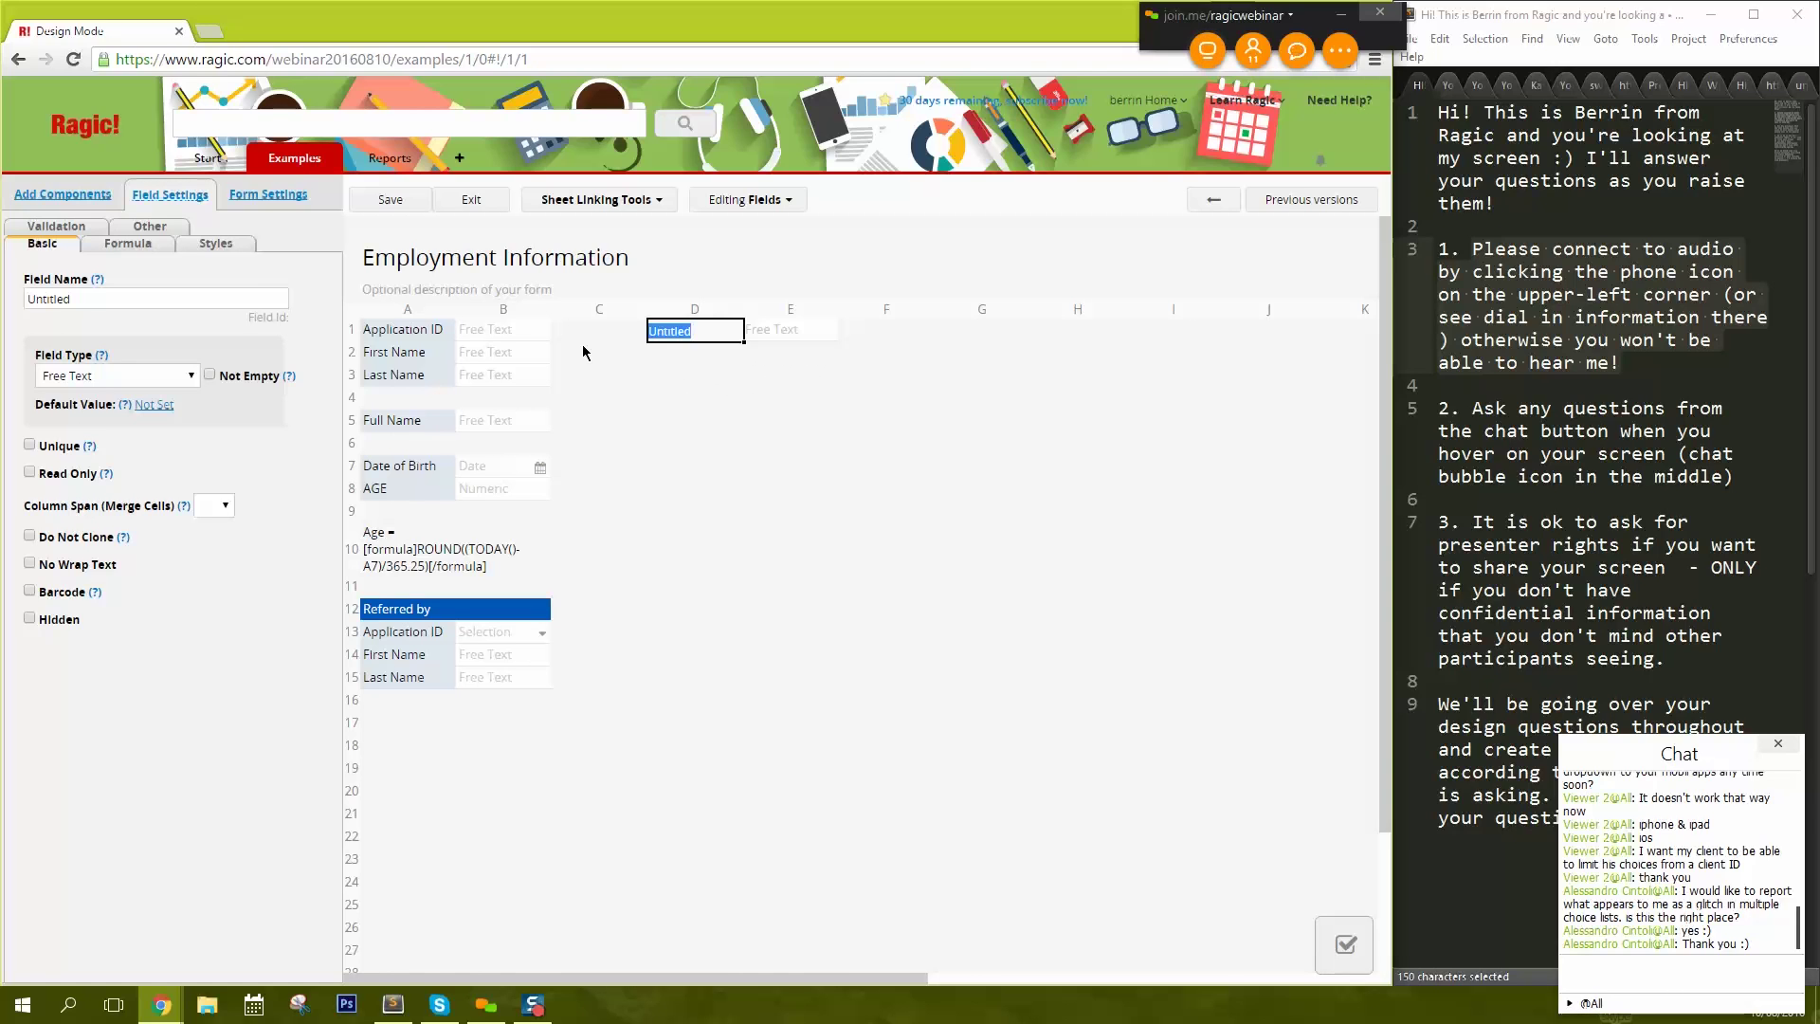
text(Skills)
click(170, 377)
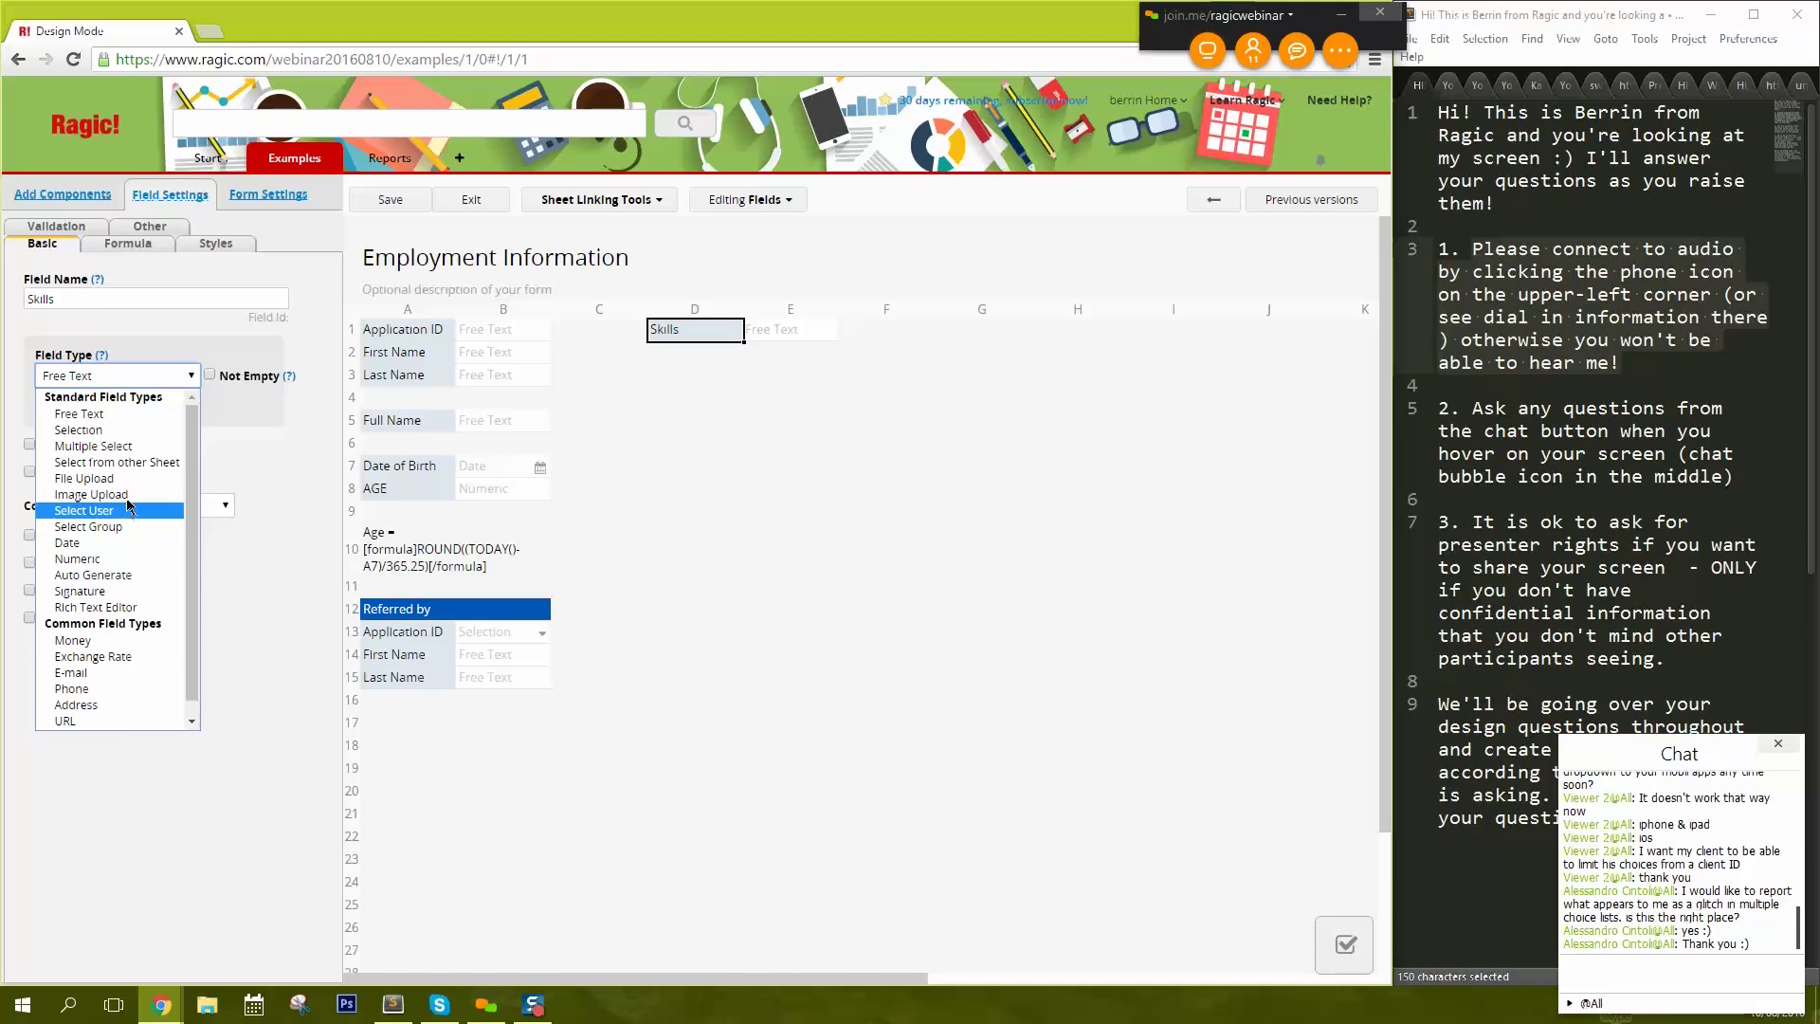
click(127, 446)
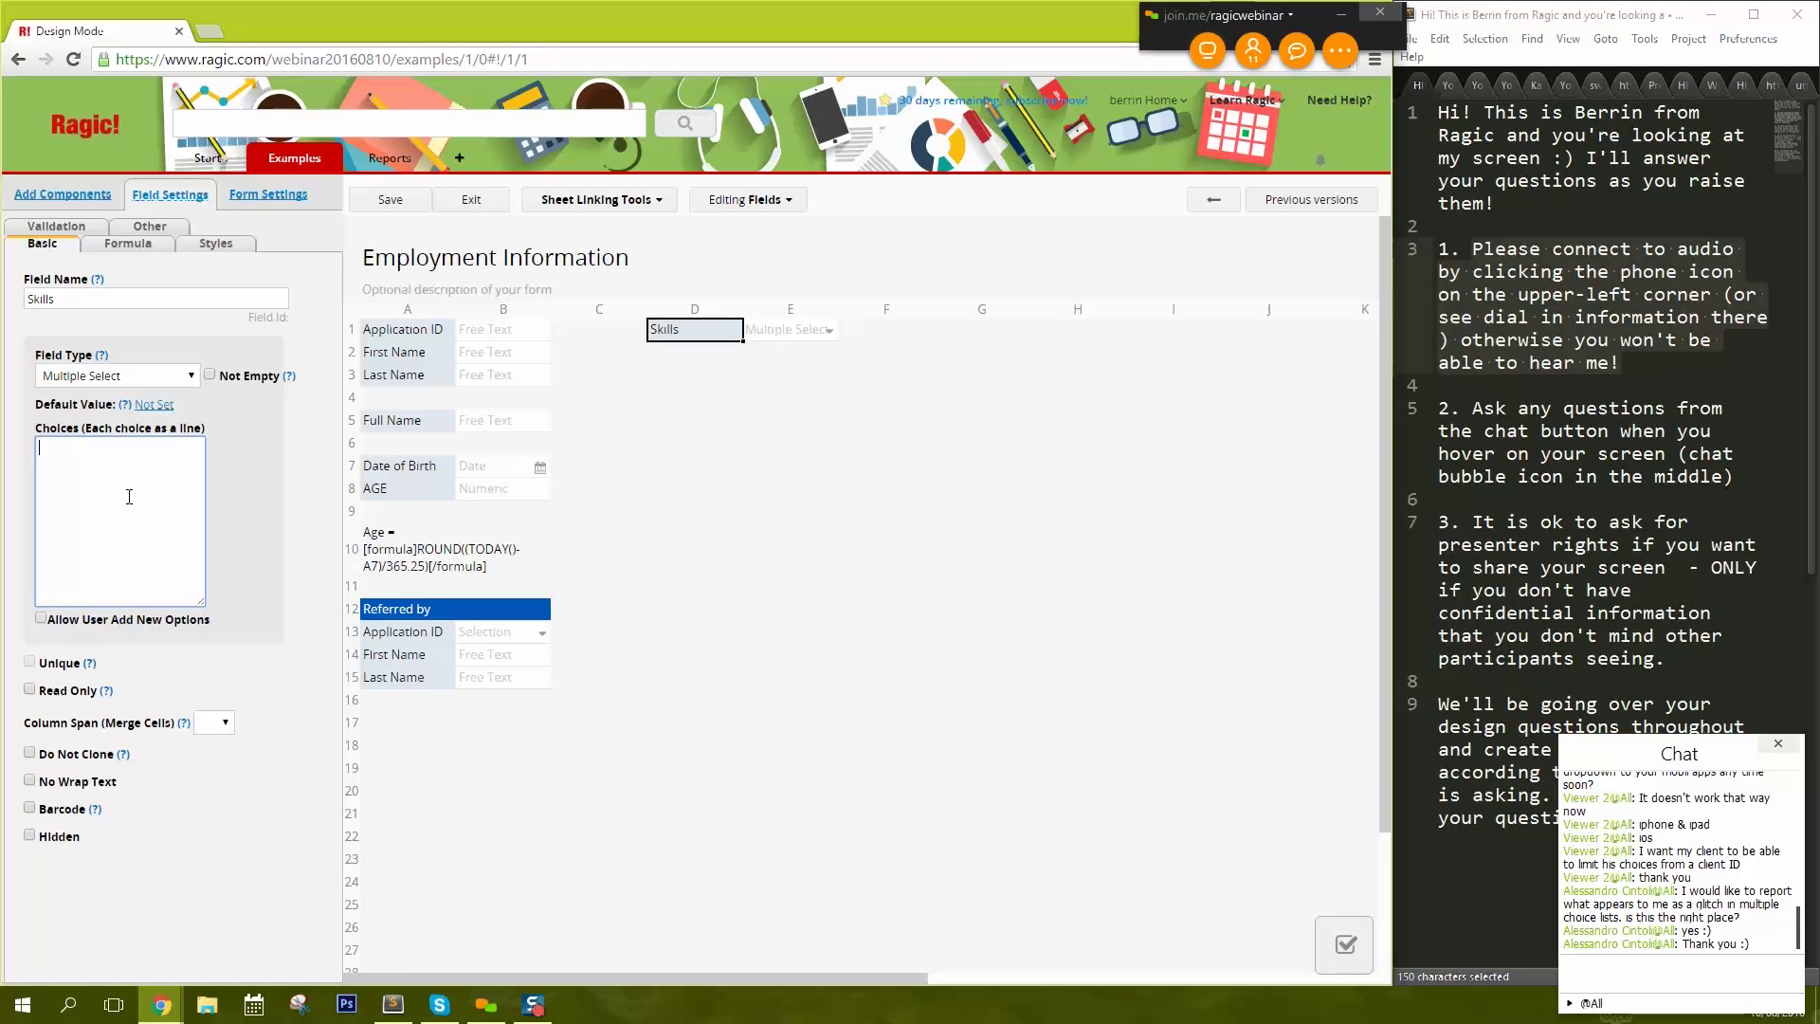
Step: Enter the choices Related Bachelor's Degree, Certified and Related Work Experience, one per line
text(d)
key(BackSpace)
text(Related b)
key(BackSpace)
text(B)
key(BackSpace)
key(BackSpace)
text(Bachelor's Degree)
text(Certified)
key(Return)
text(Wo)
text(Related )
text(rk)
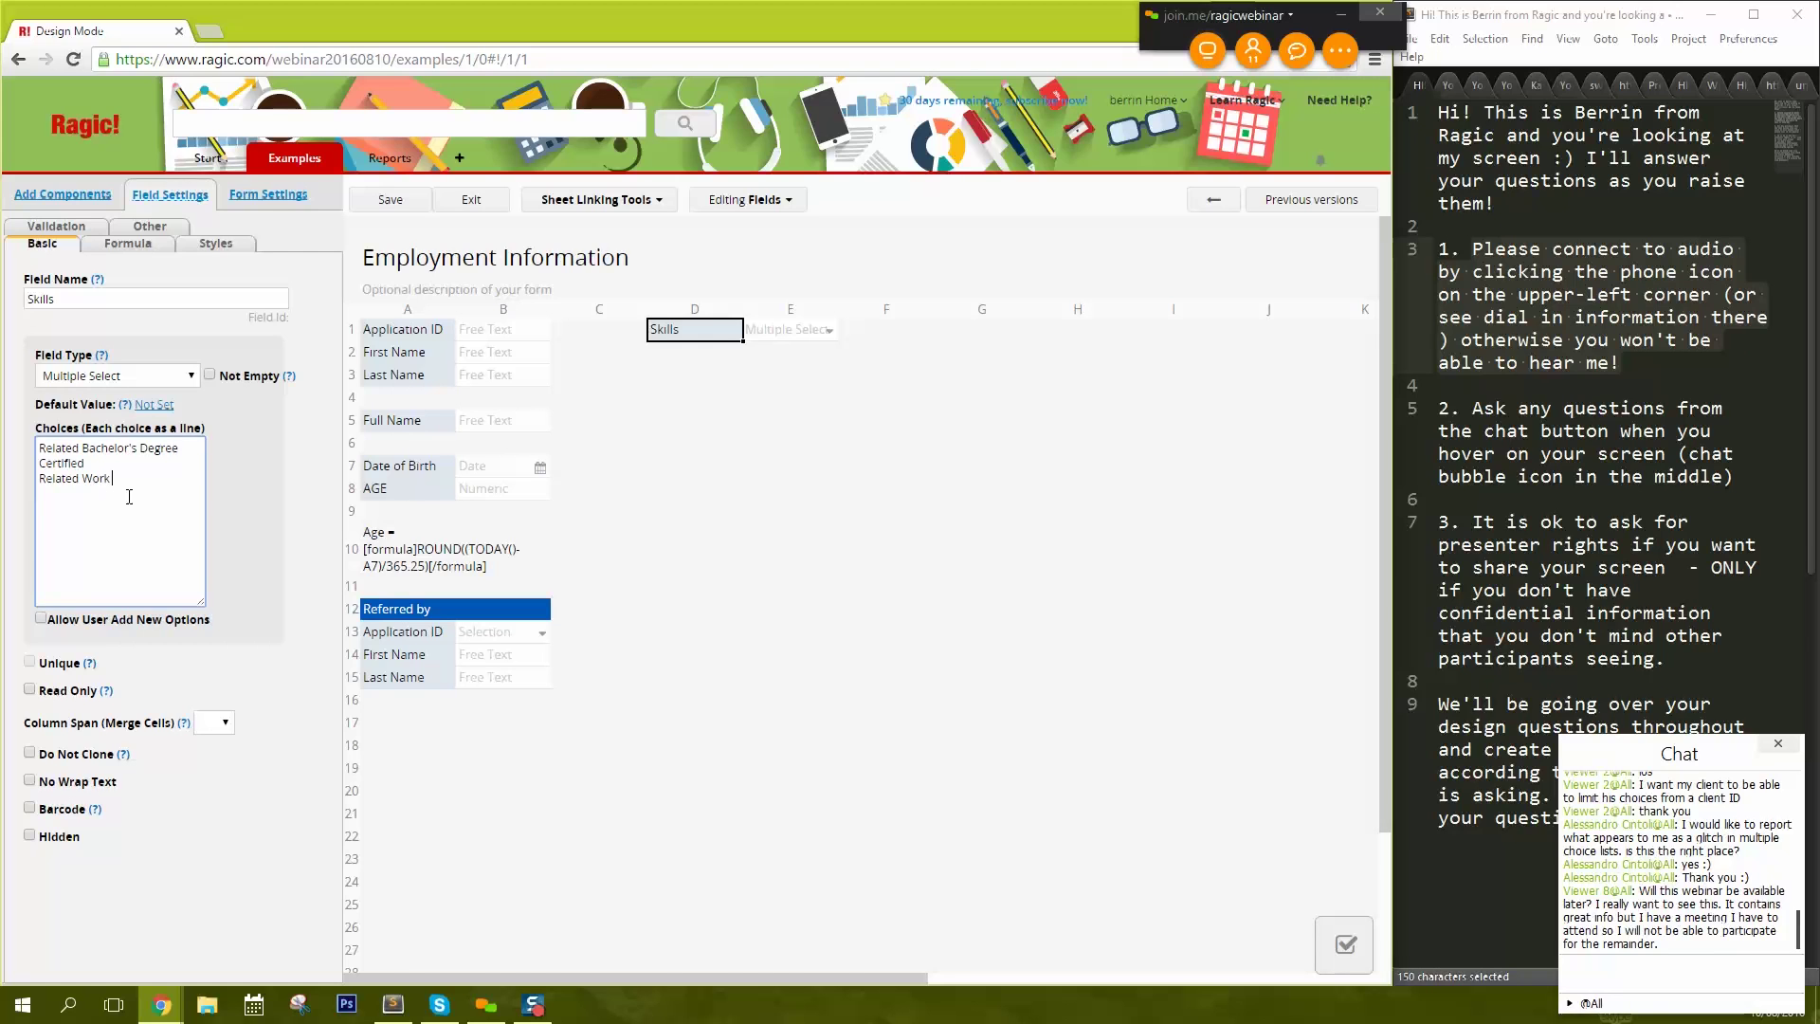
text(Experience)
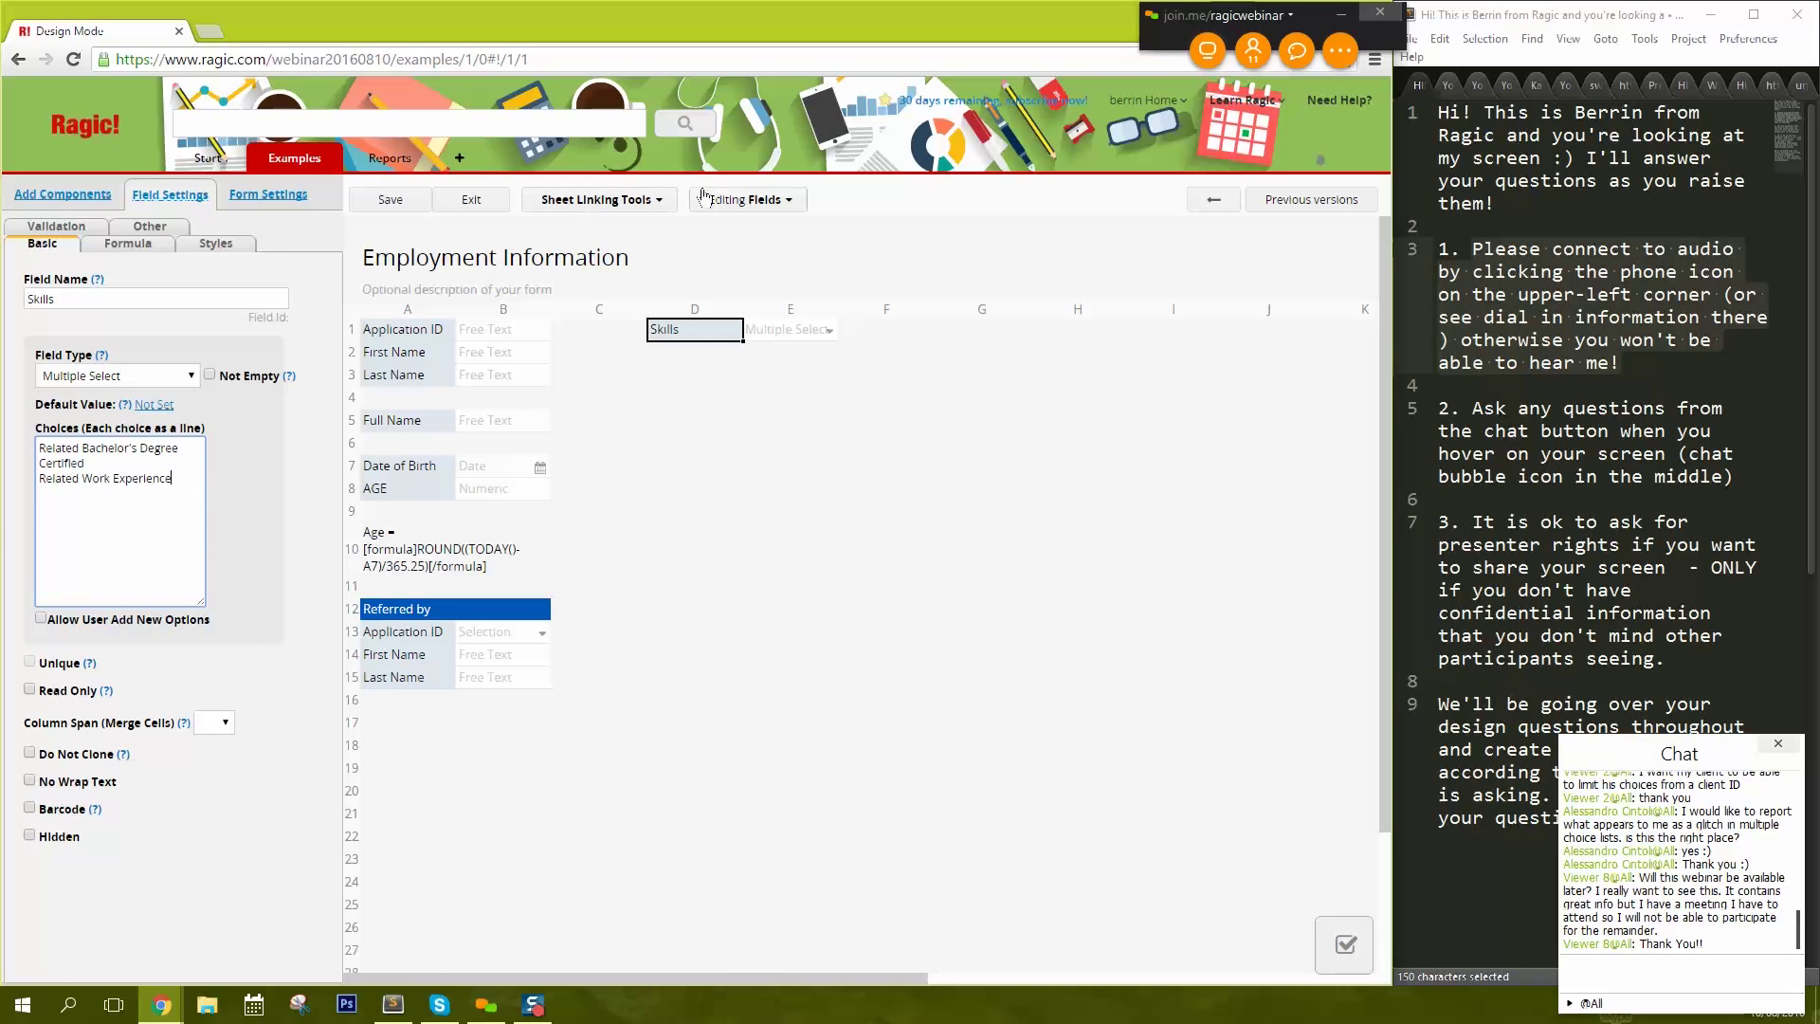
Step: Save the Skills field design, leave design mode and return to the Employment Information form
click(402, 202)
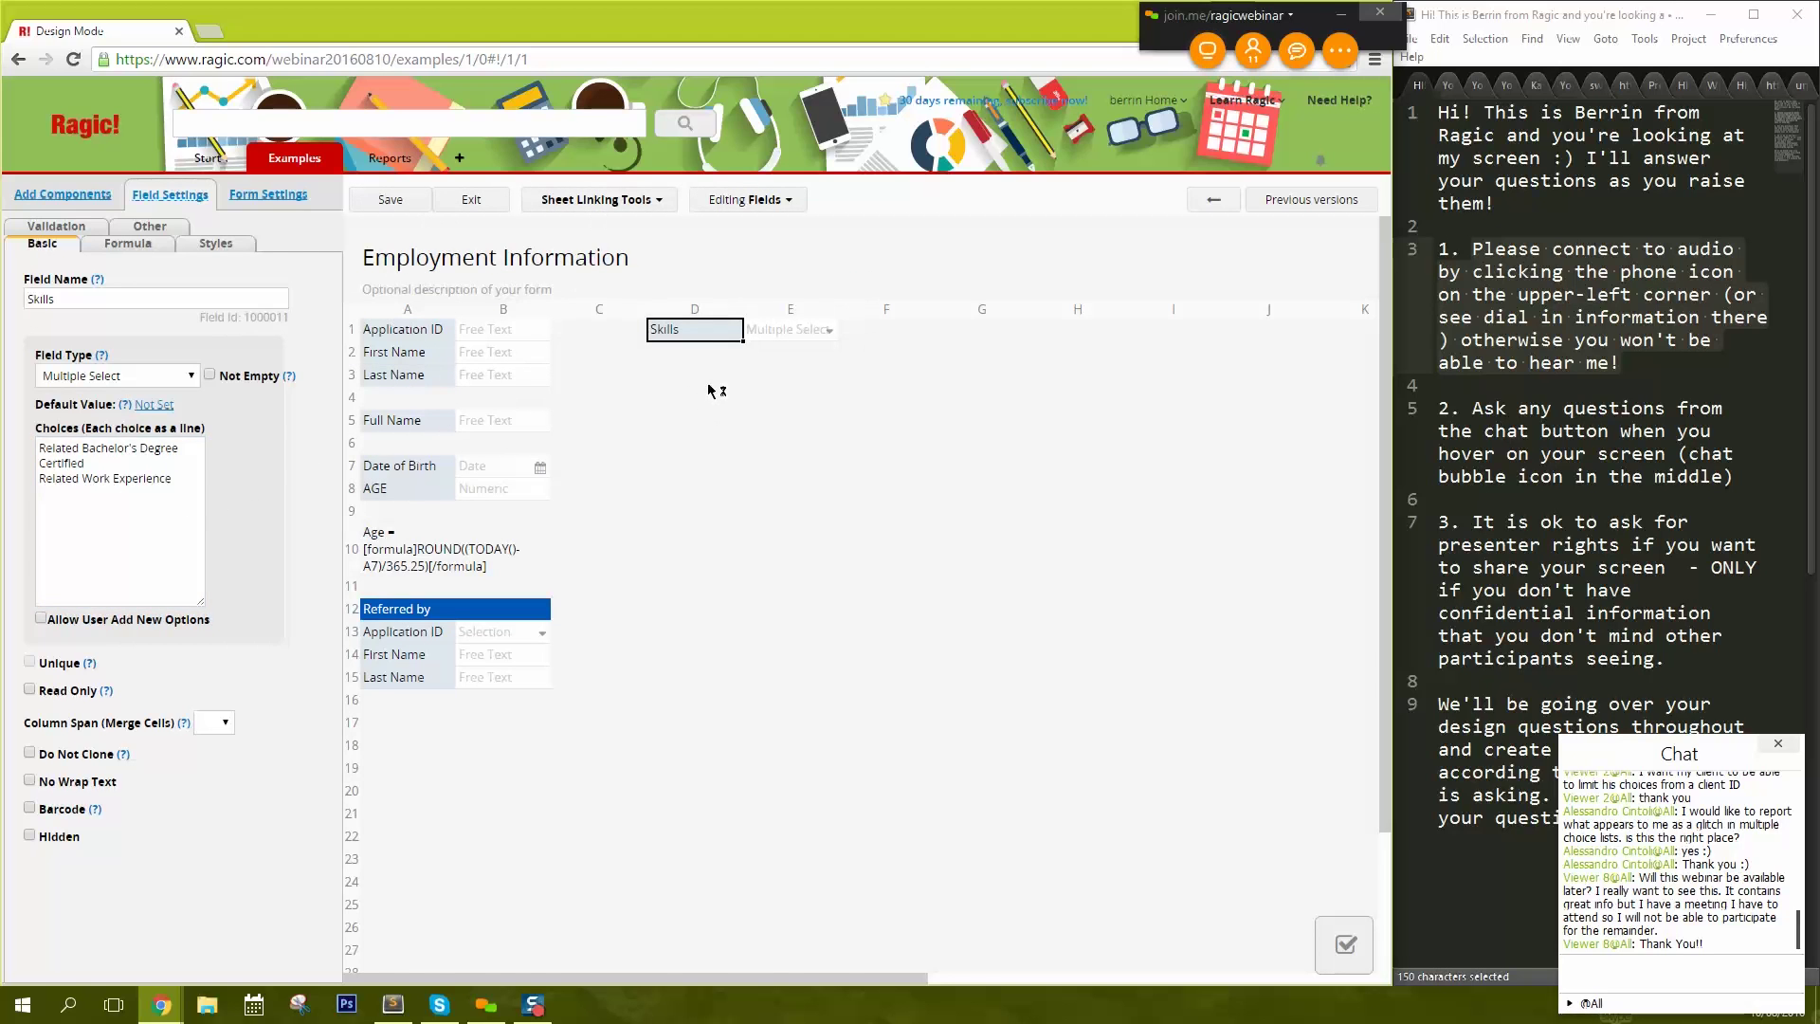
click(711, 383)
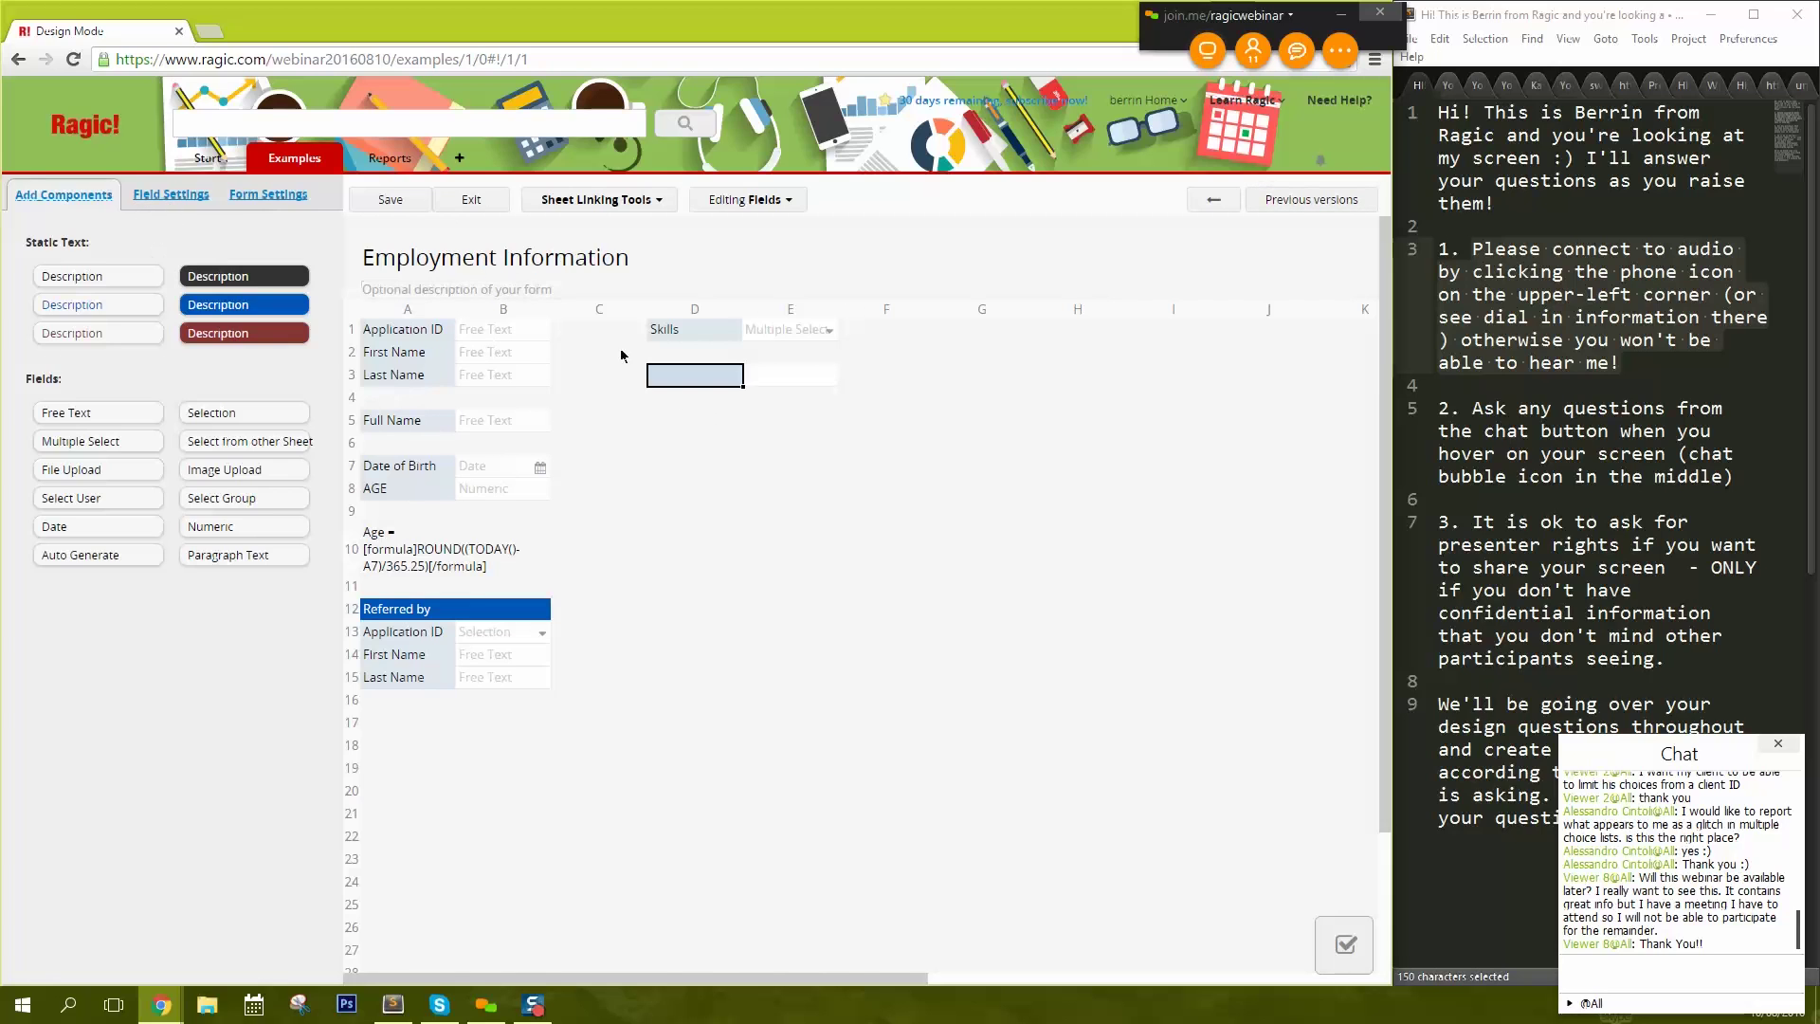
click(666, 334)
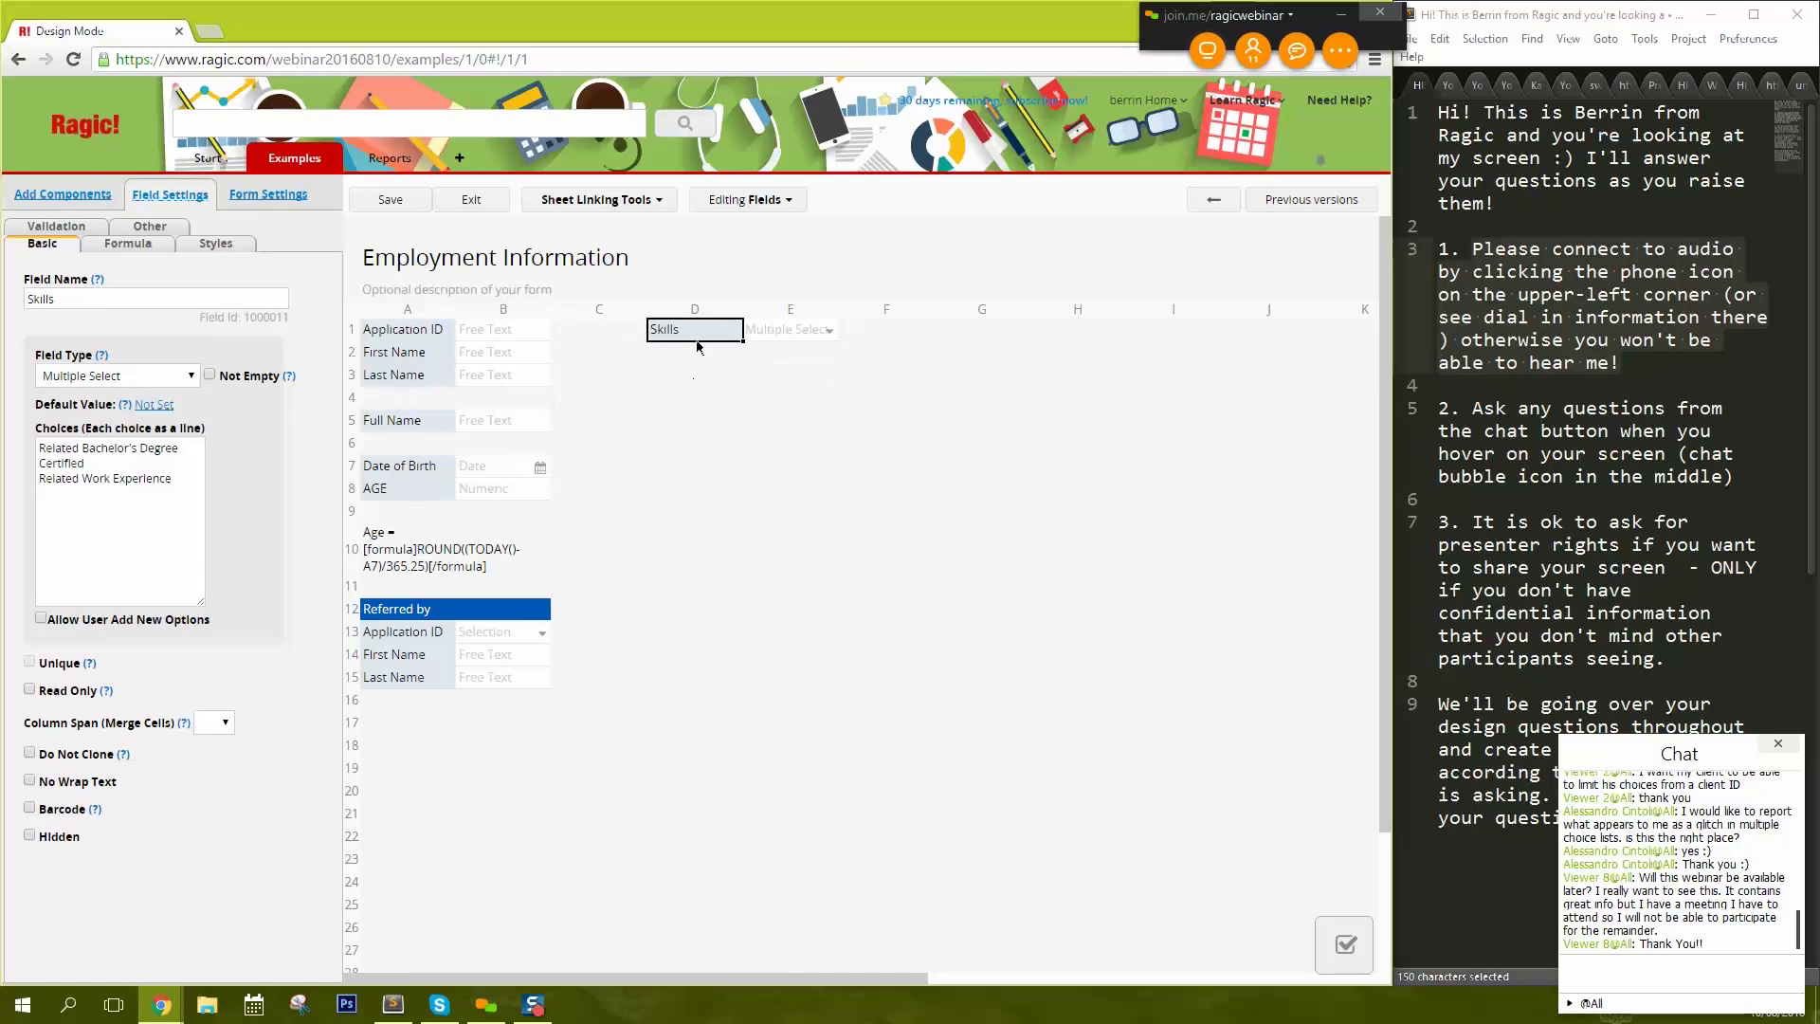
click(394, 201)
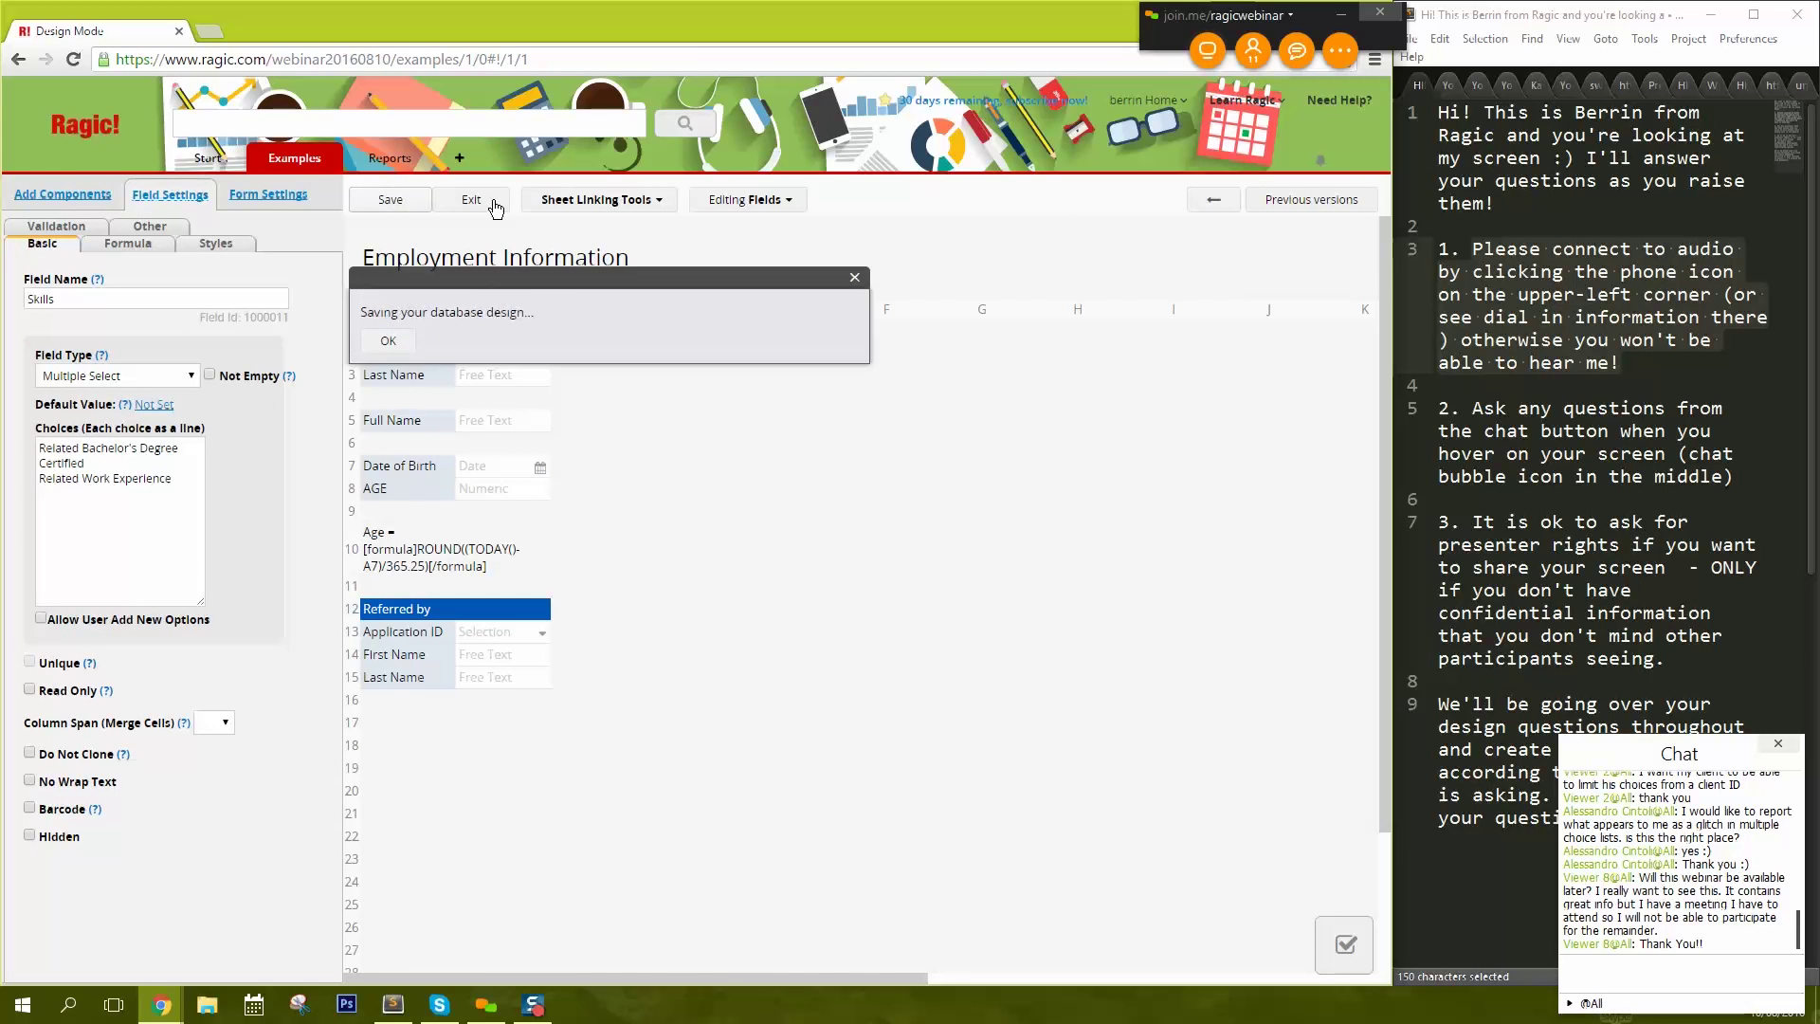
click(477, 199)
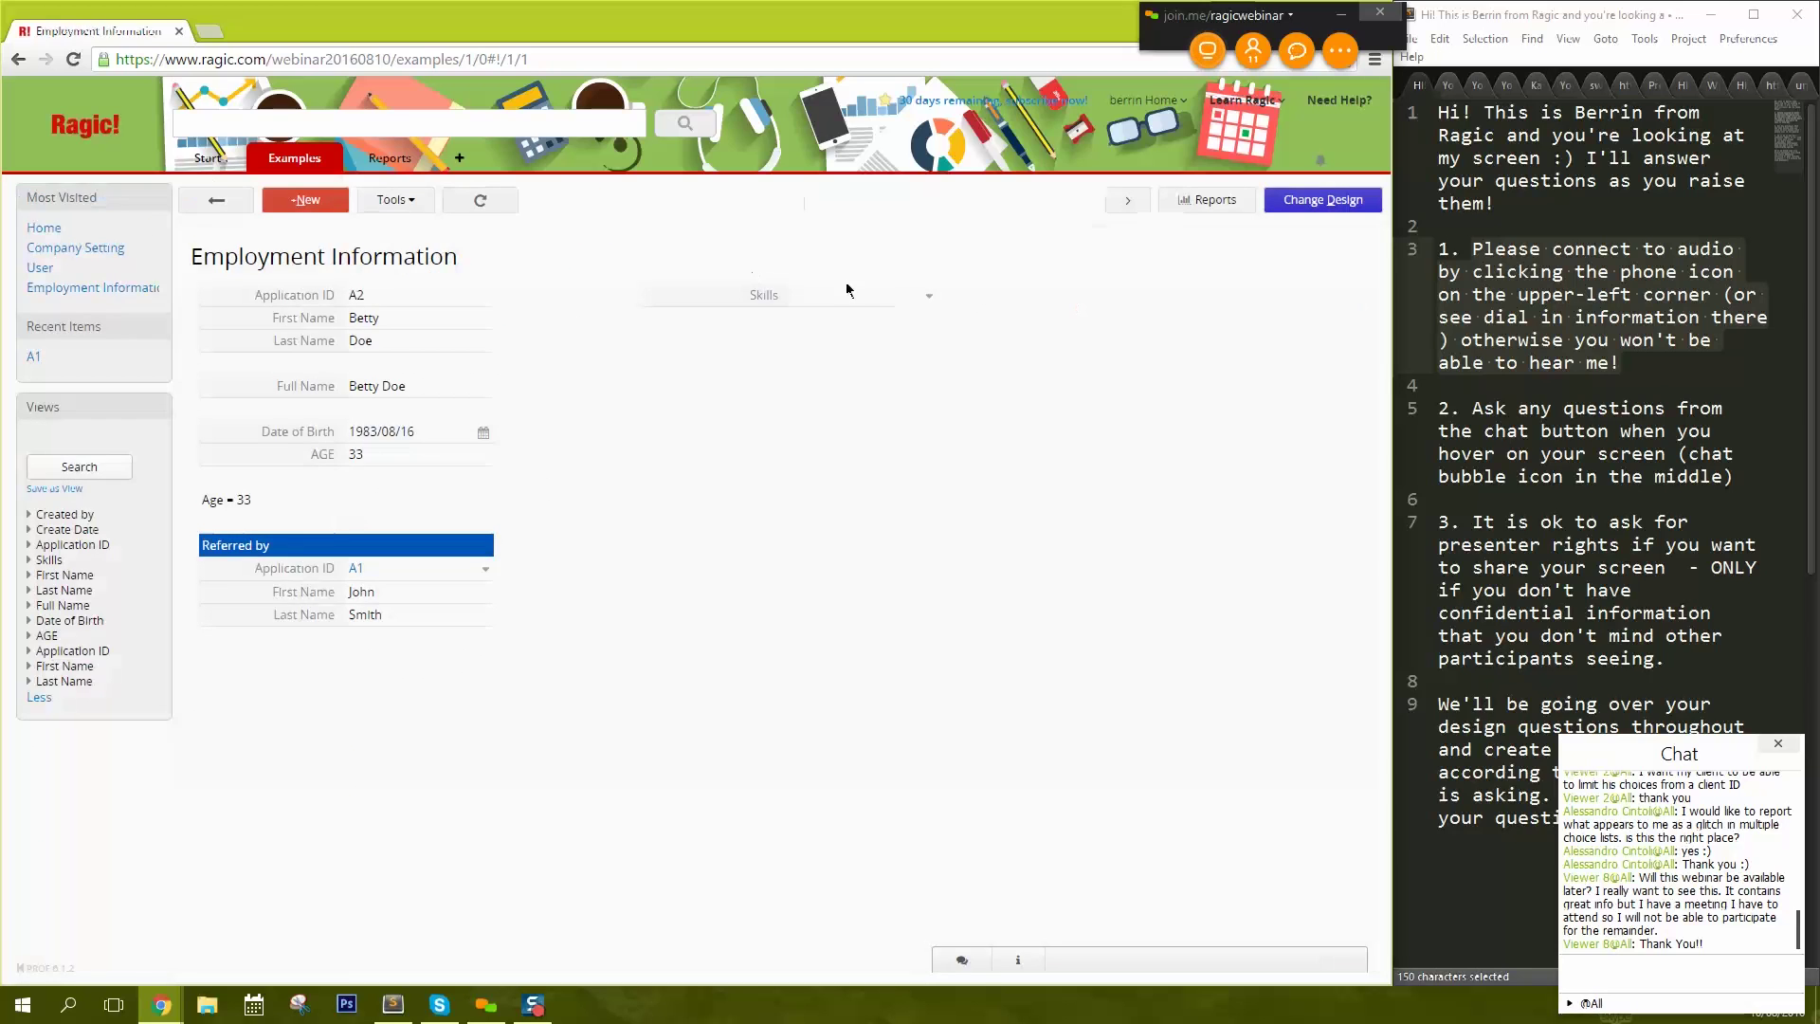
Step: Tick Related Bachelor's Degree and Certified as Skills for record A2, saving after each
click(931, 300)
click(841, 333)
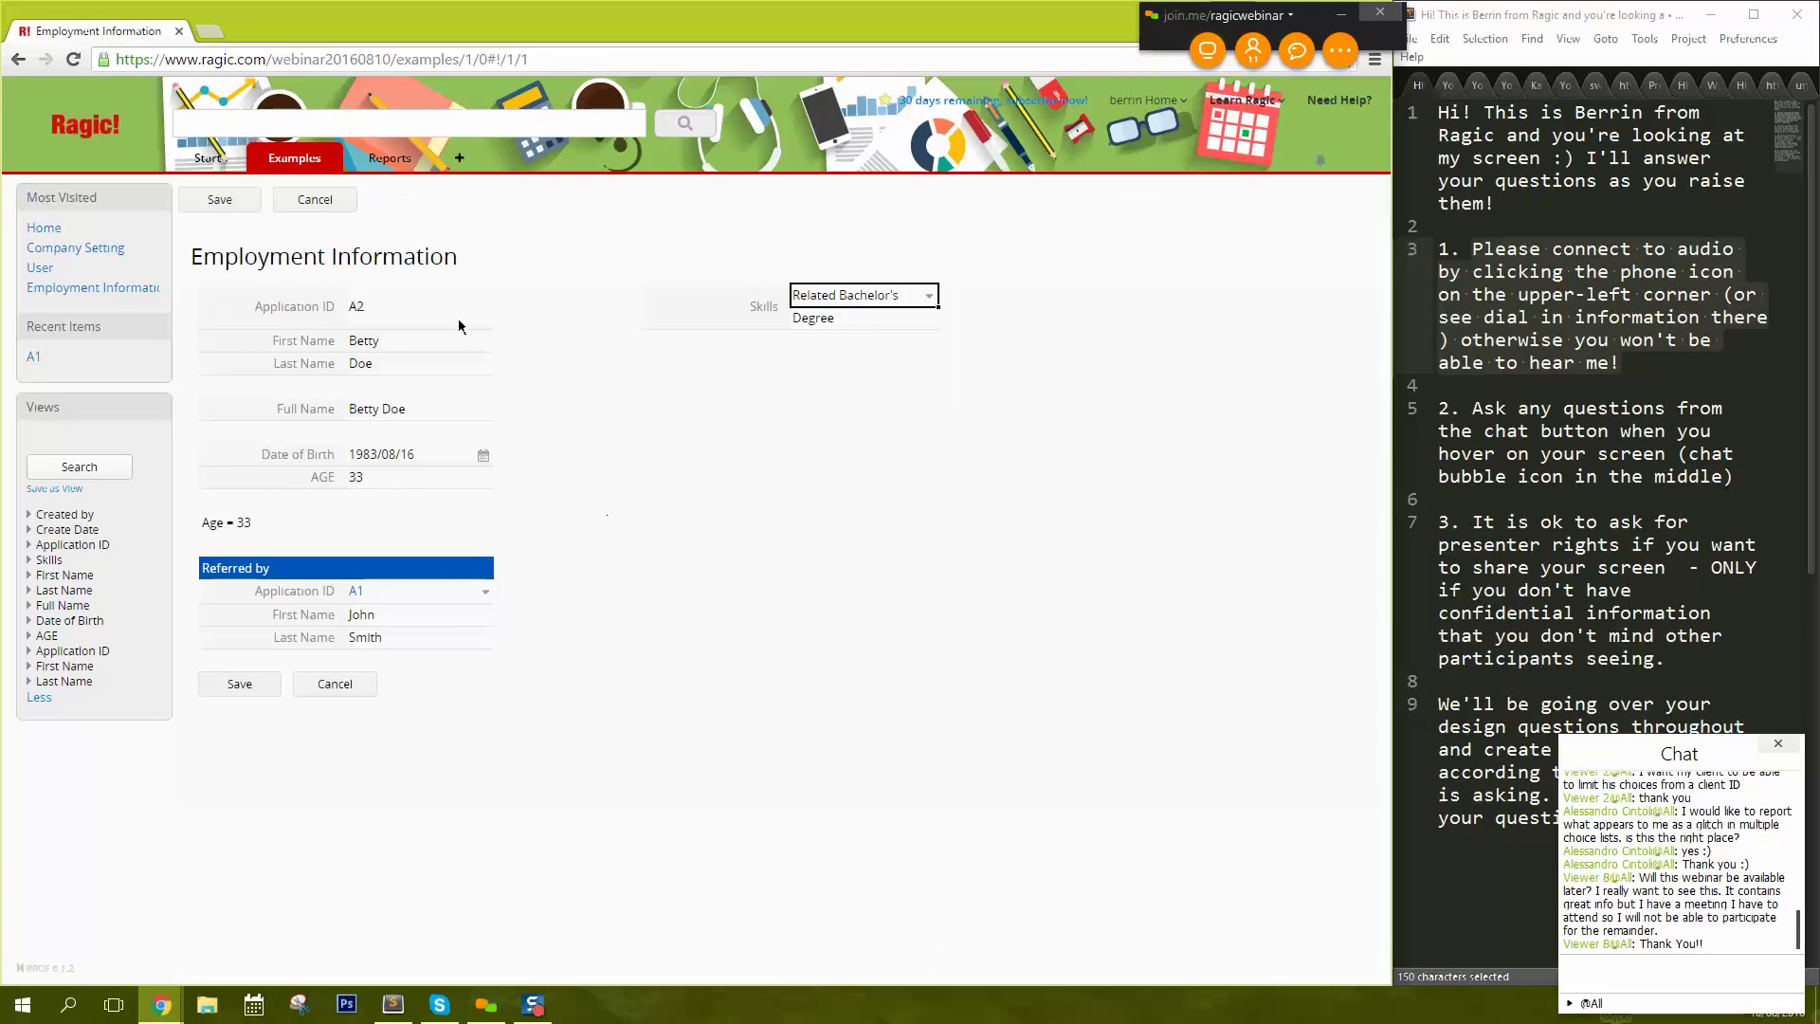
click(226, 200)
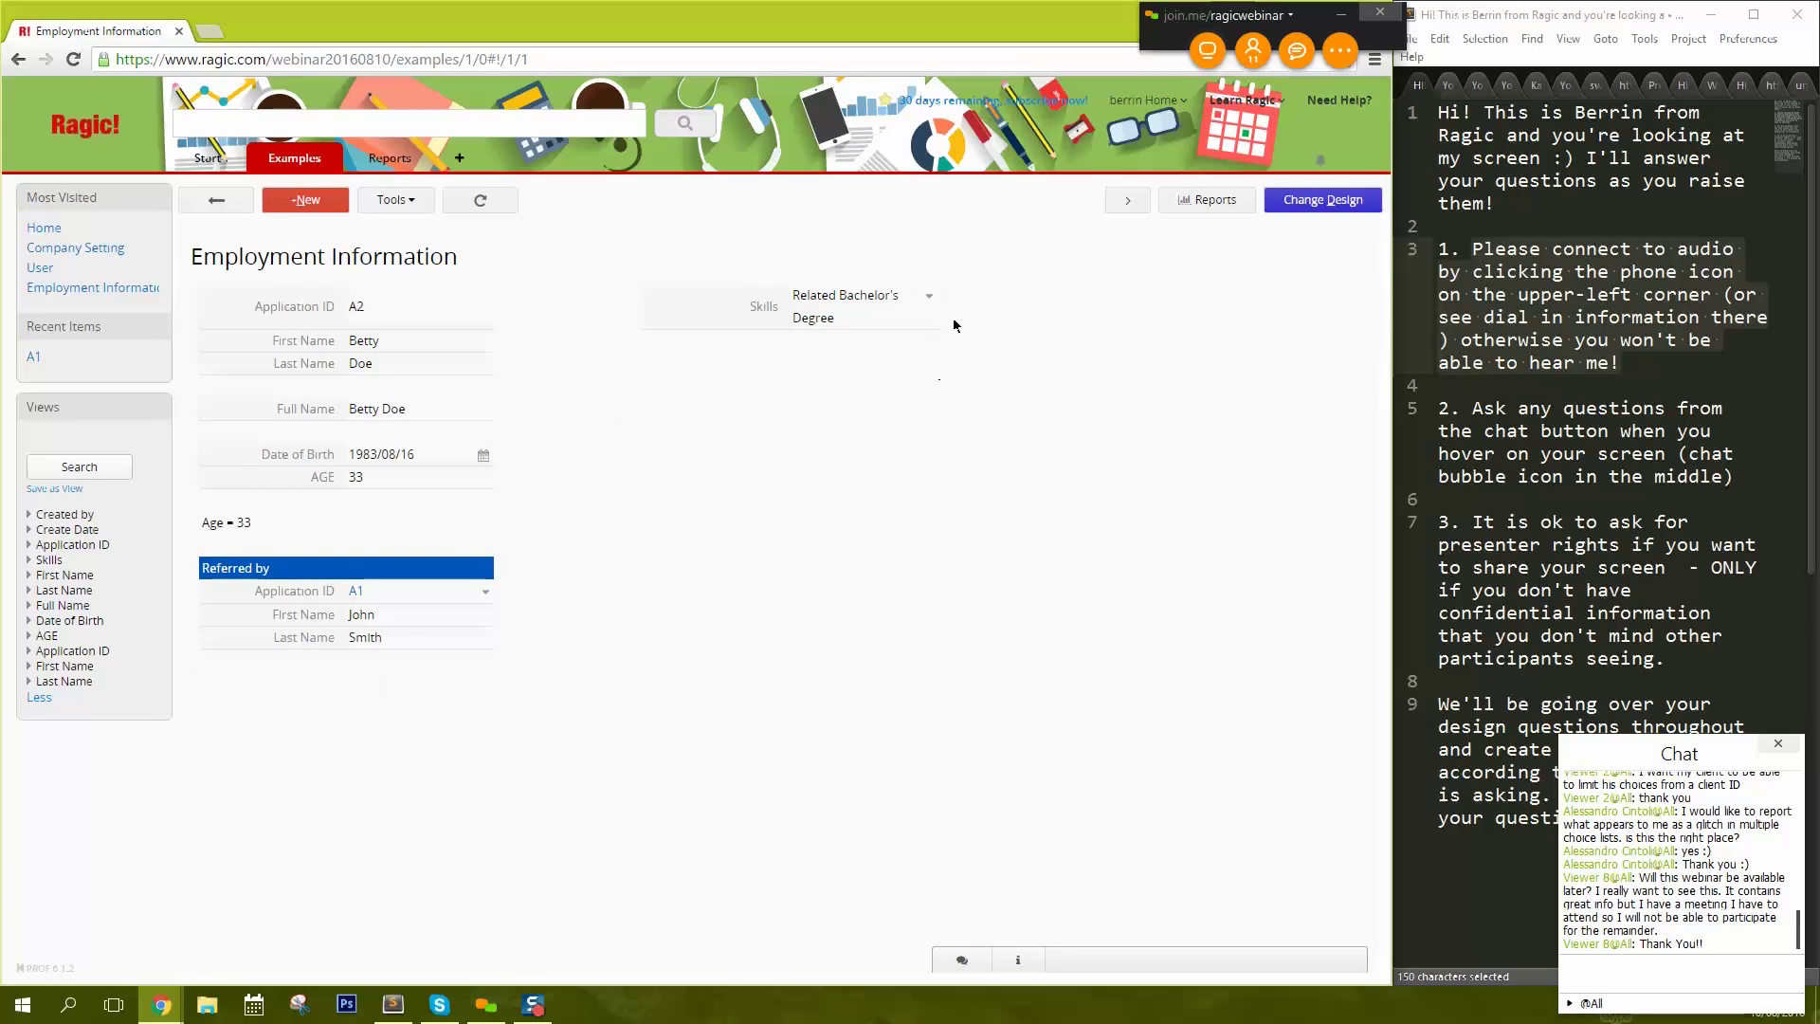
click(929, 300)
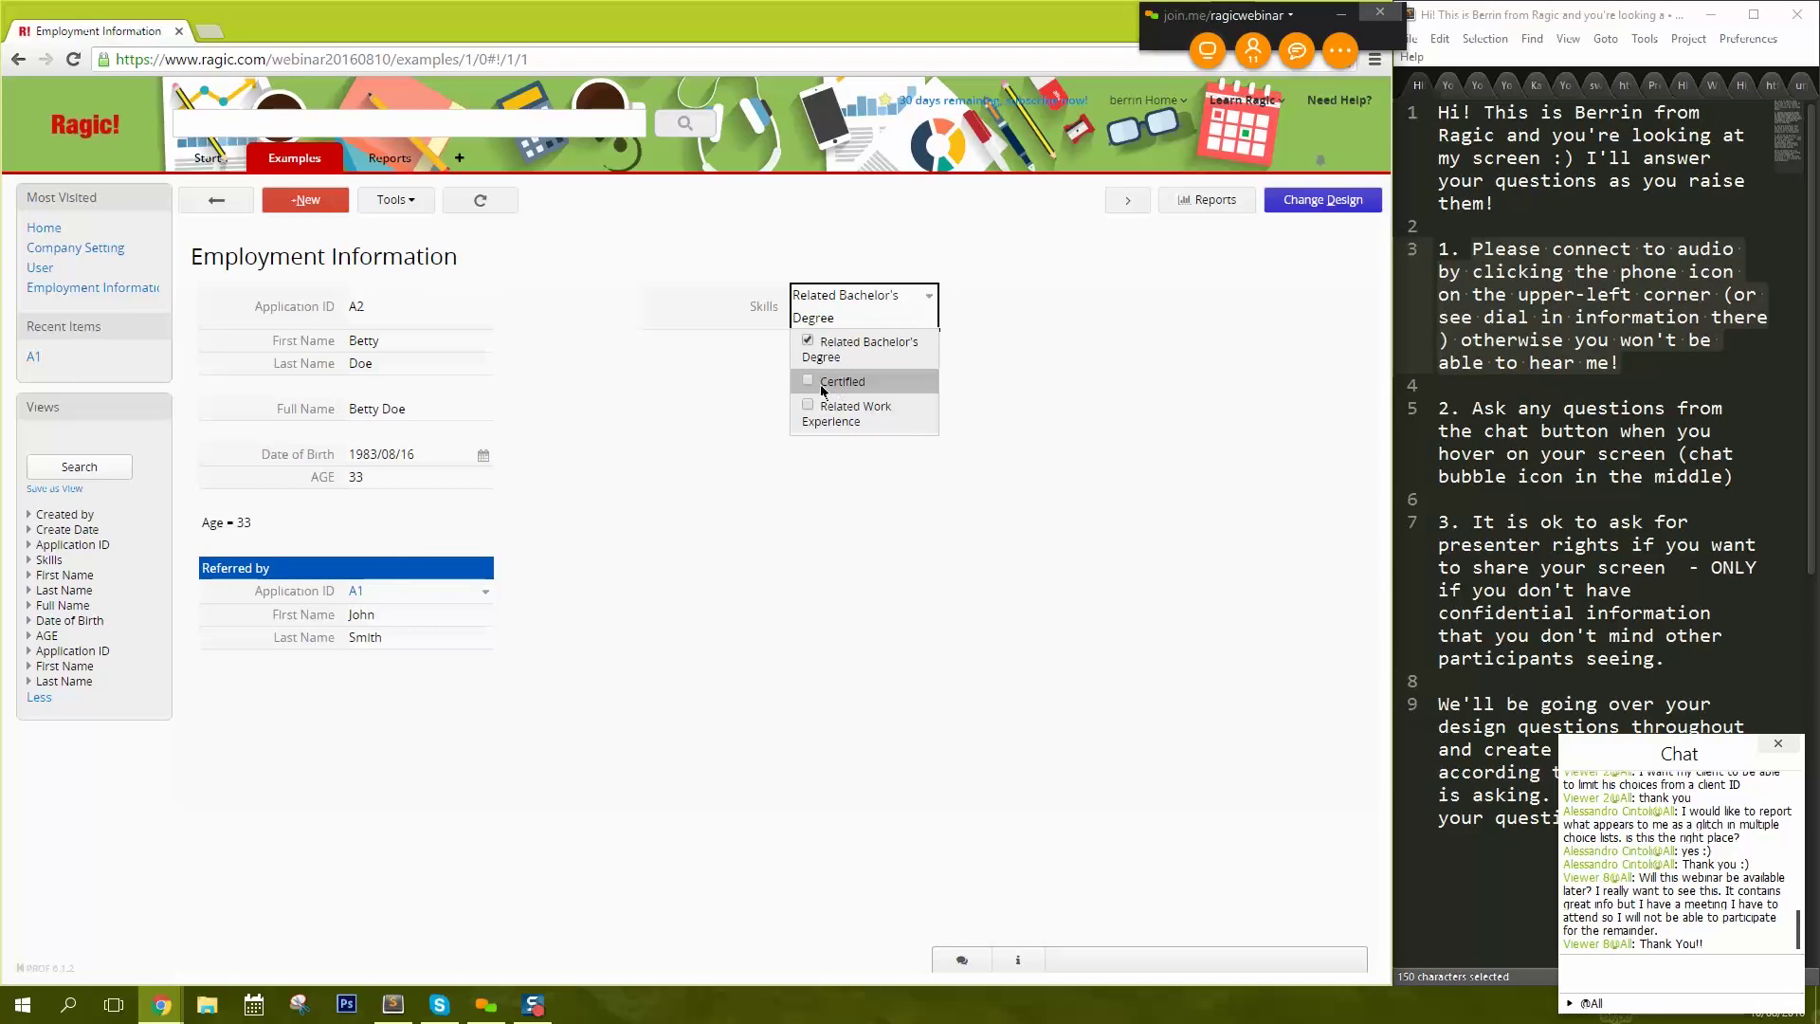
click(809, 382)
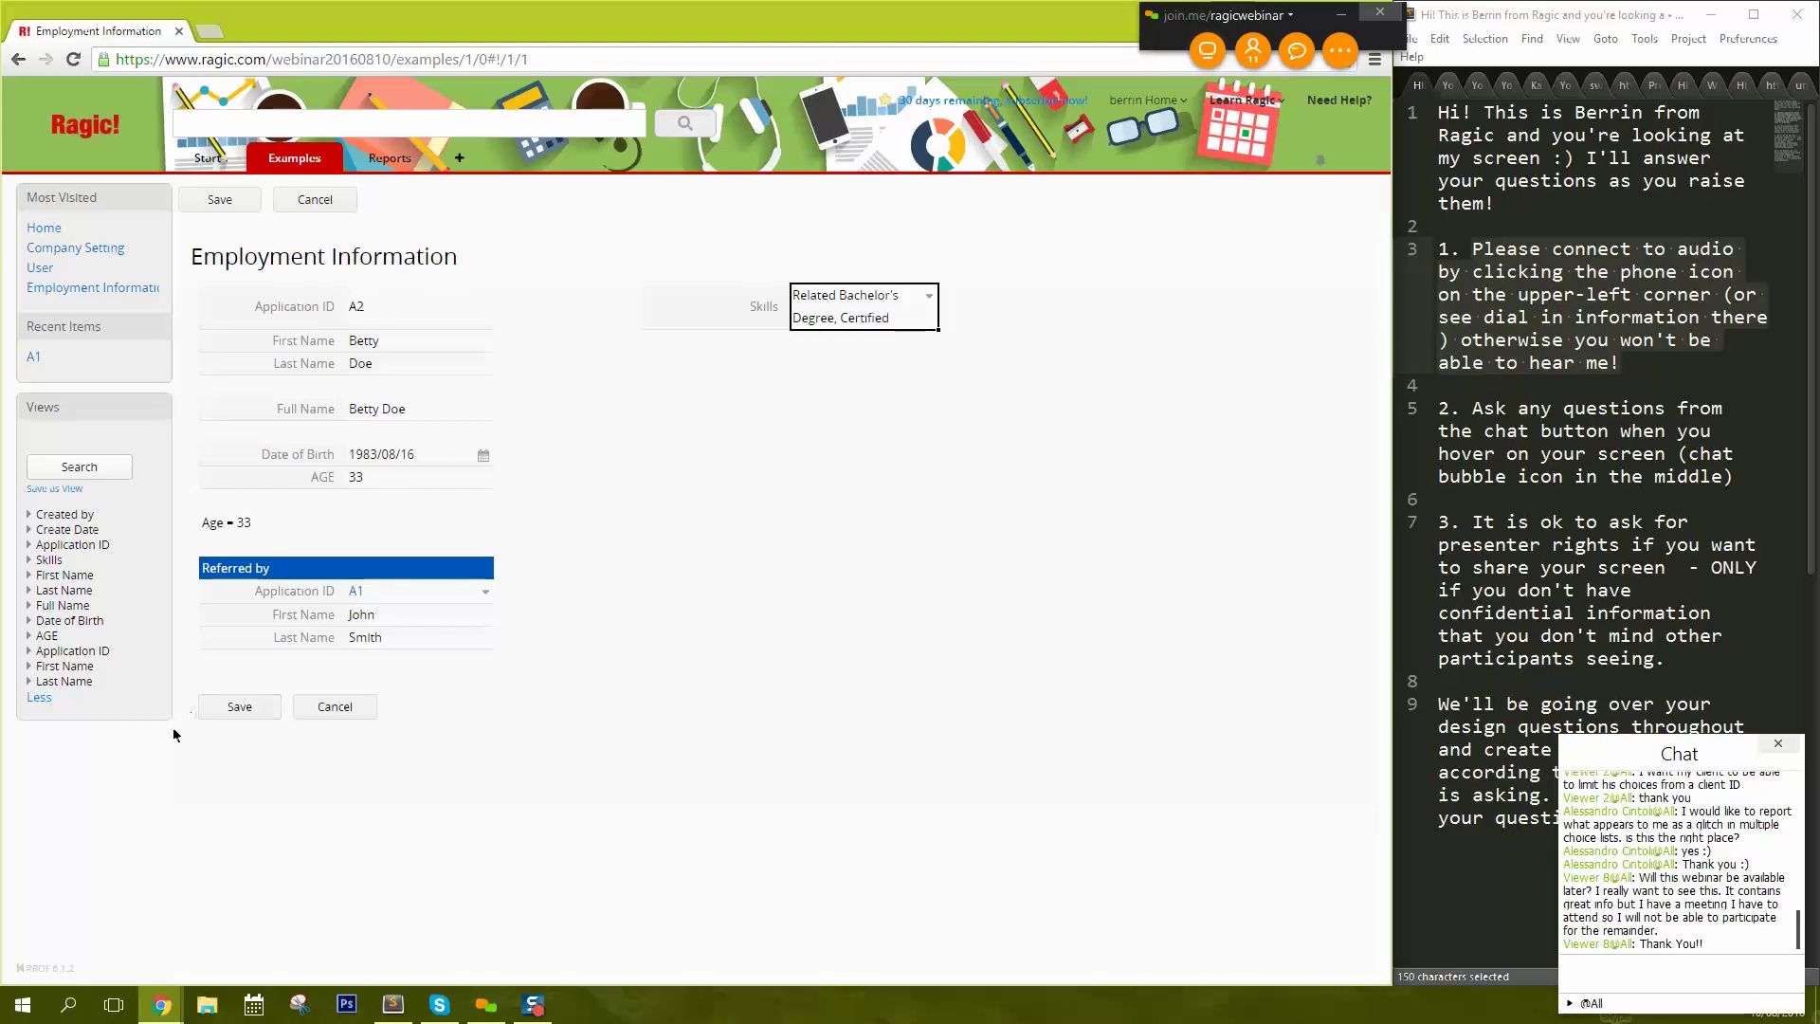
click(216, 713)
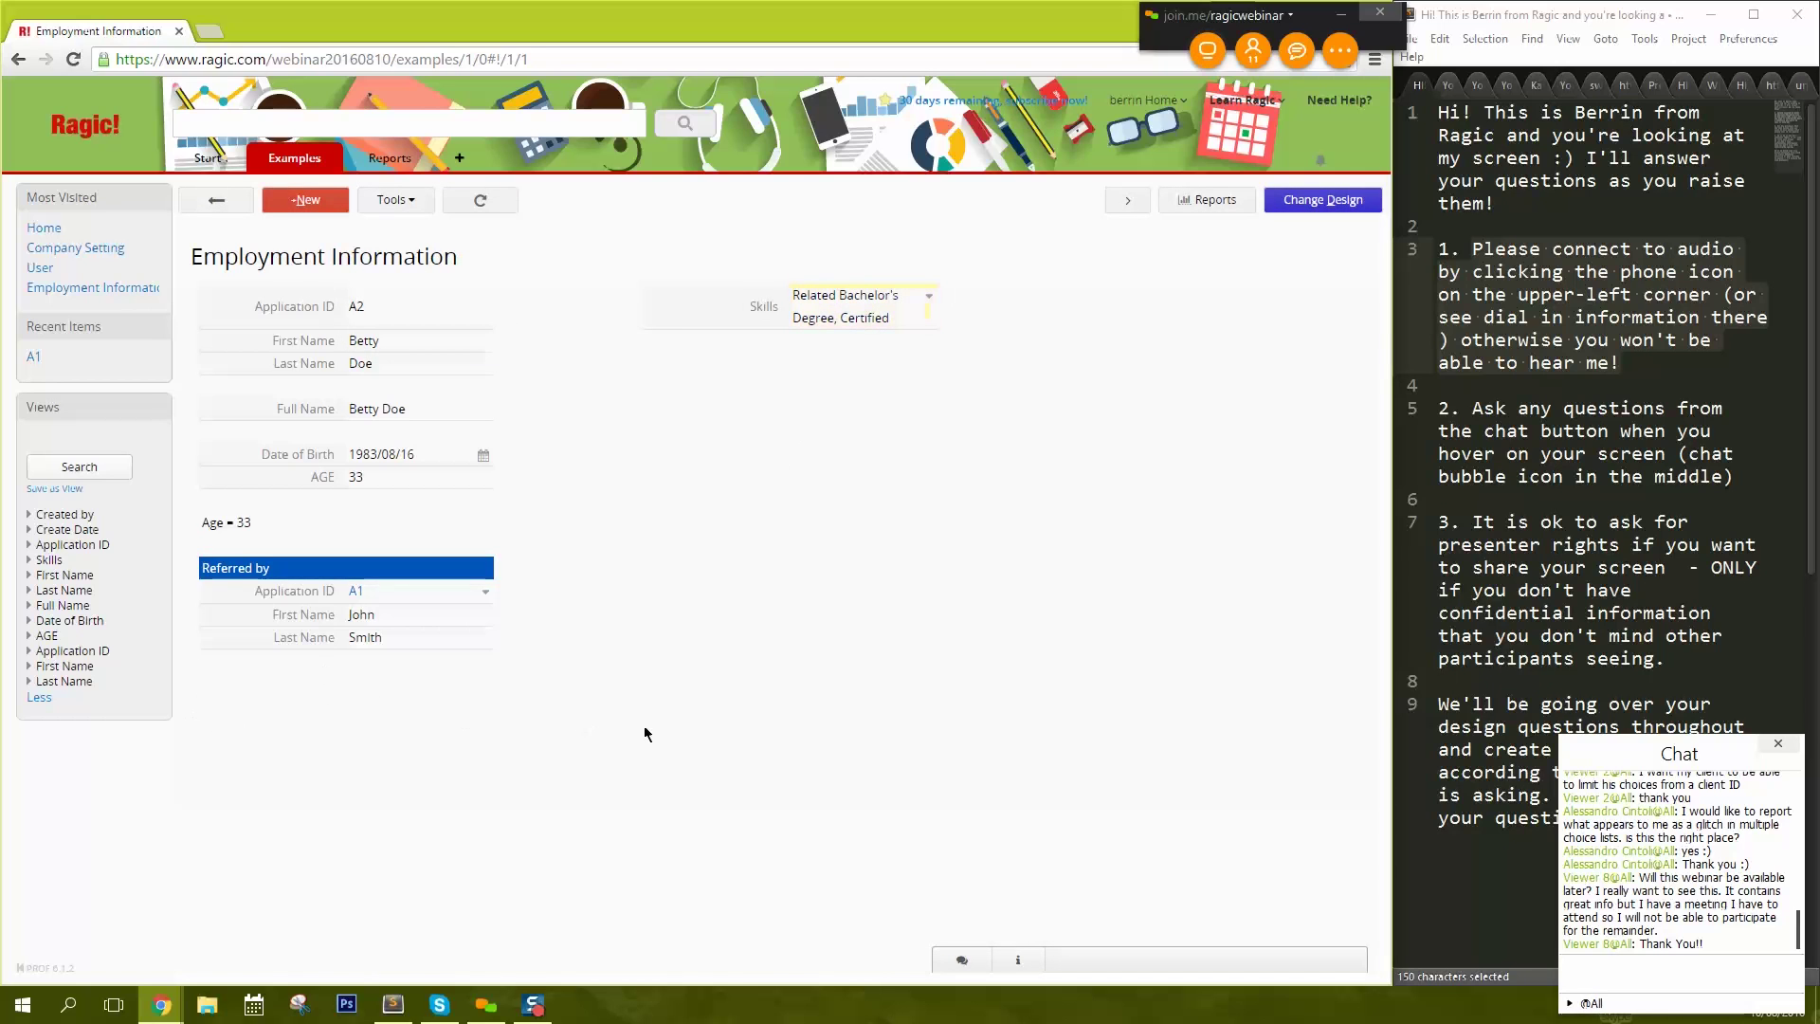
click(1275, 209)
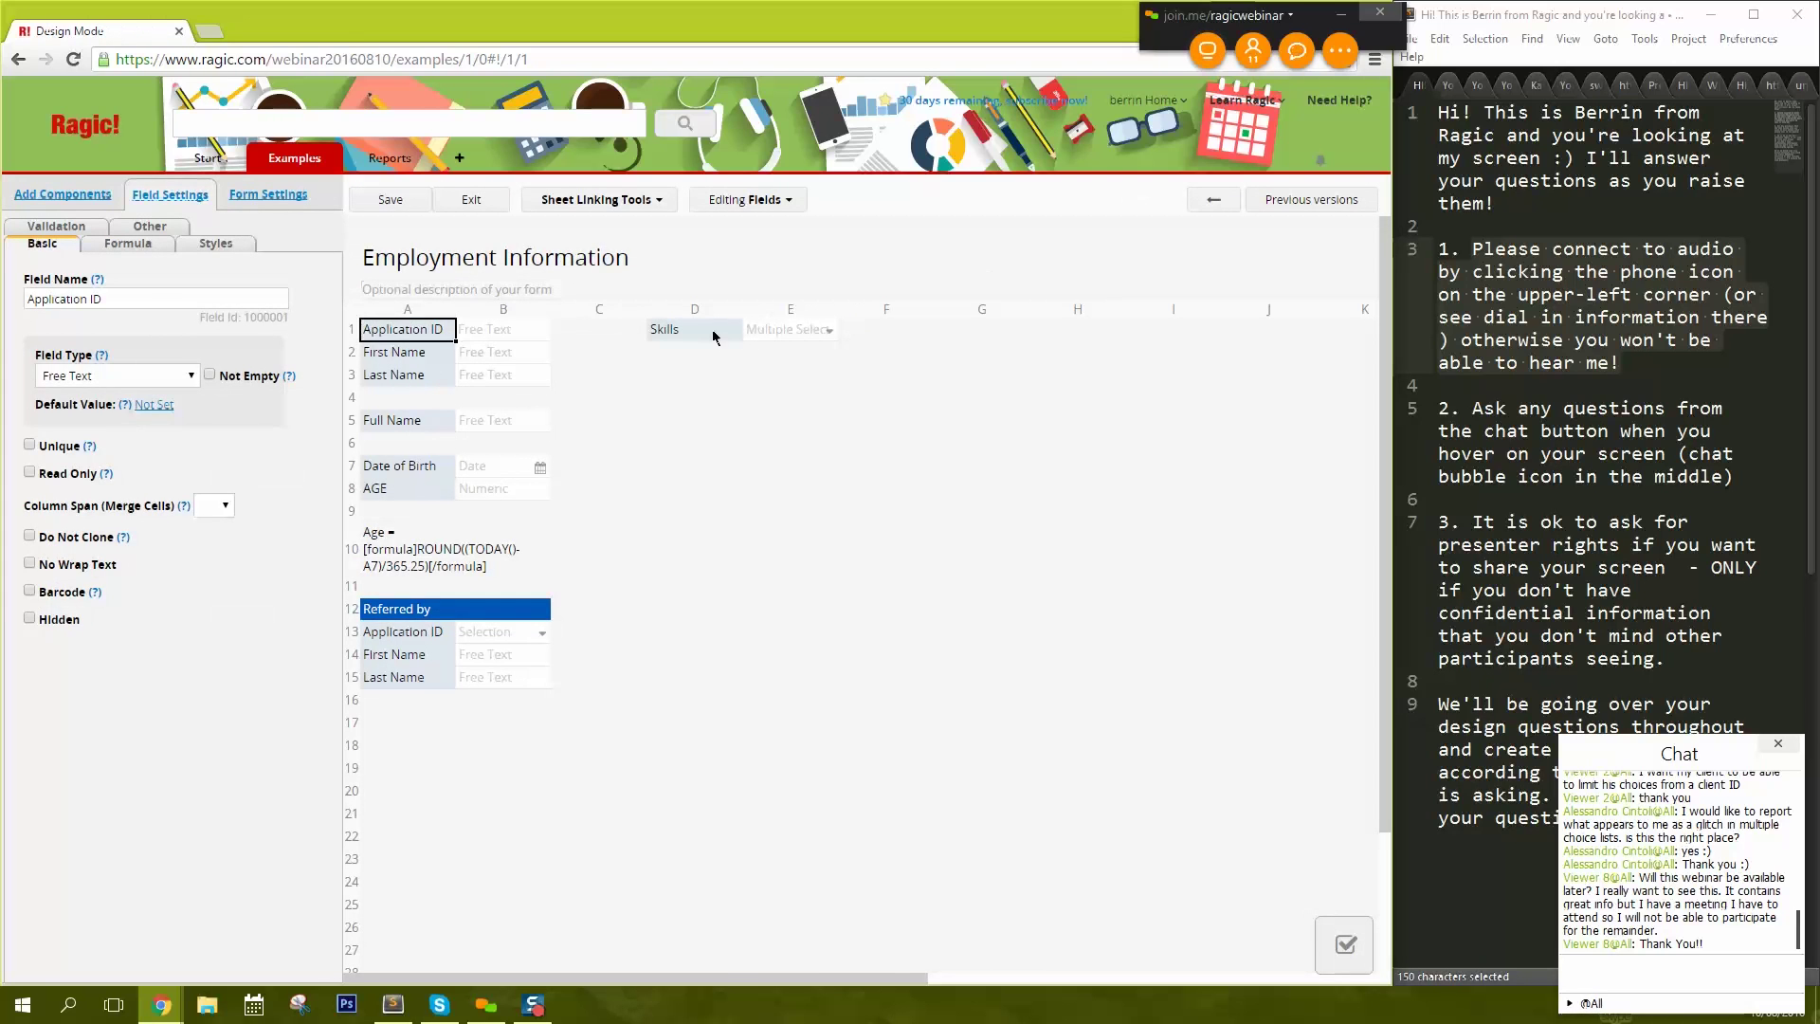
click(706, 332)
click(167, 373)
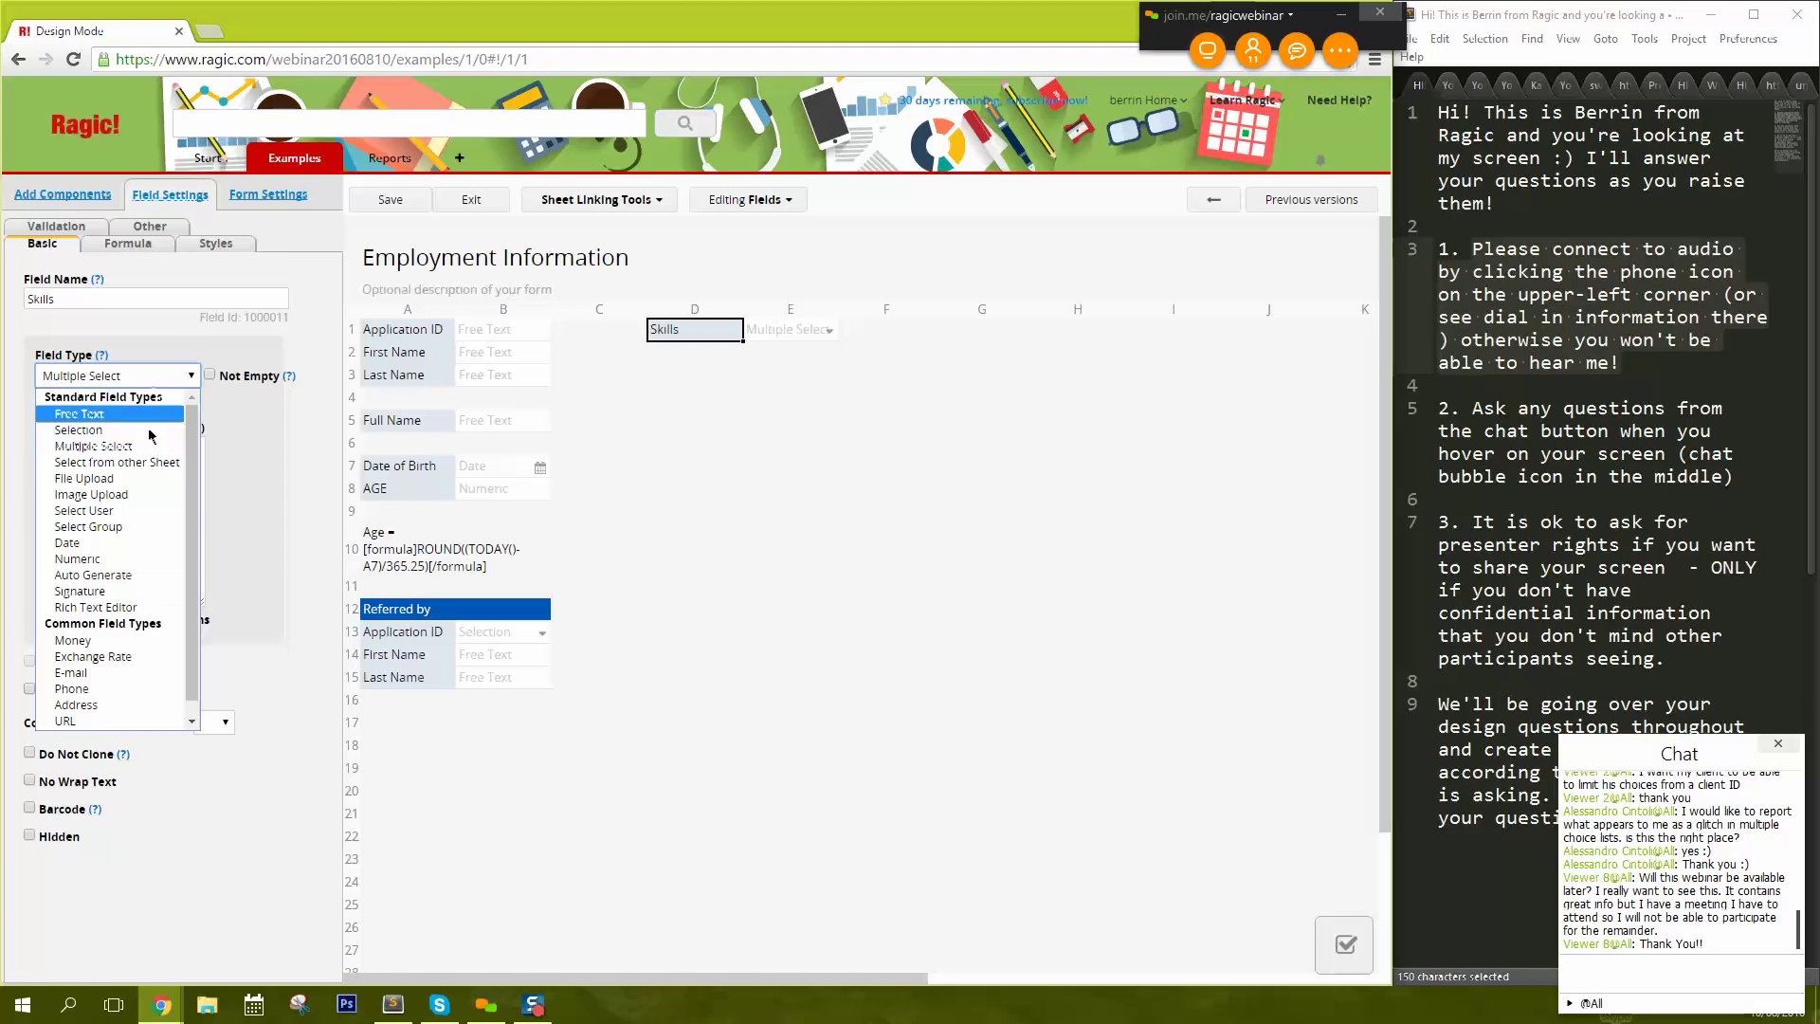
click(471, 199)
click(471, 199)
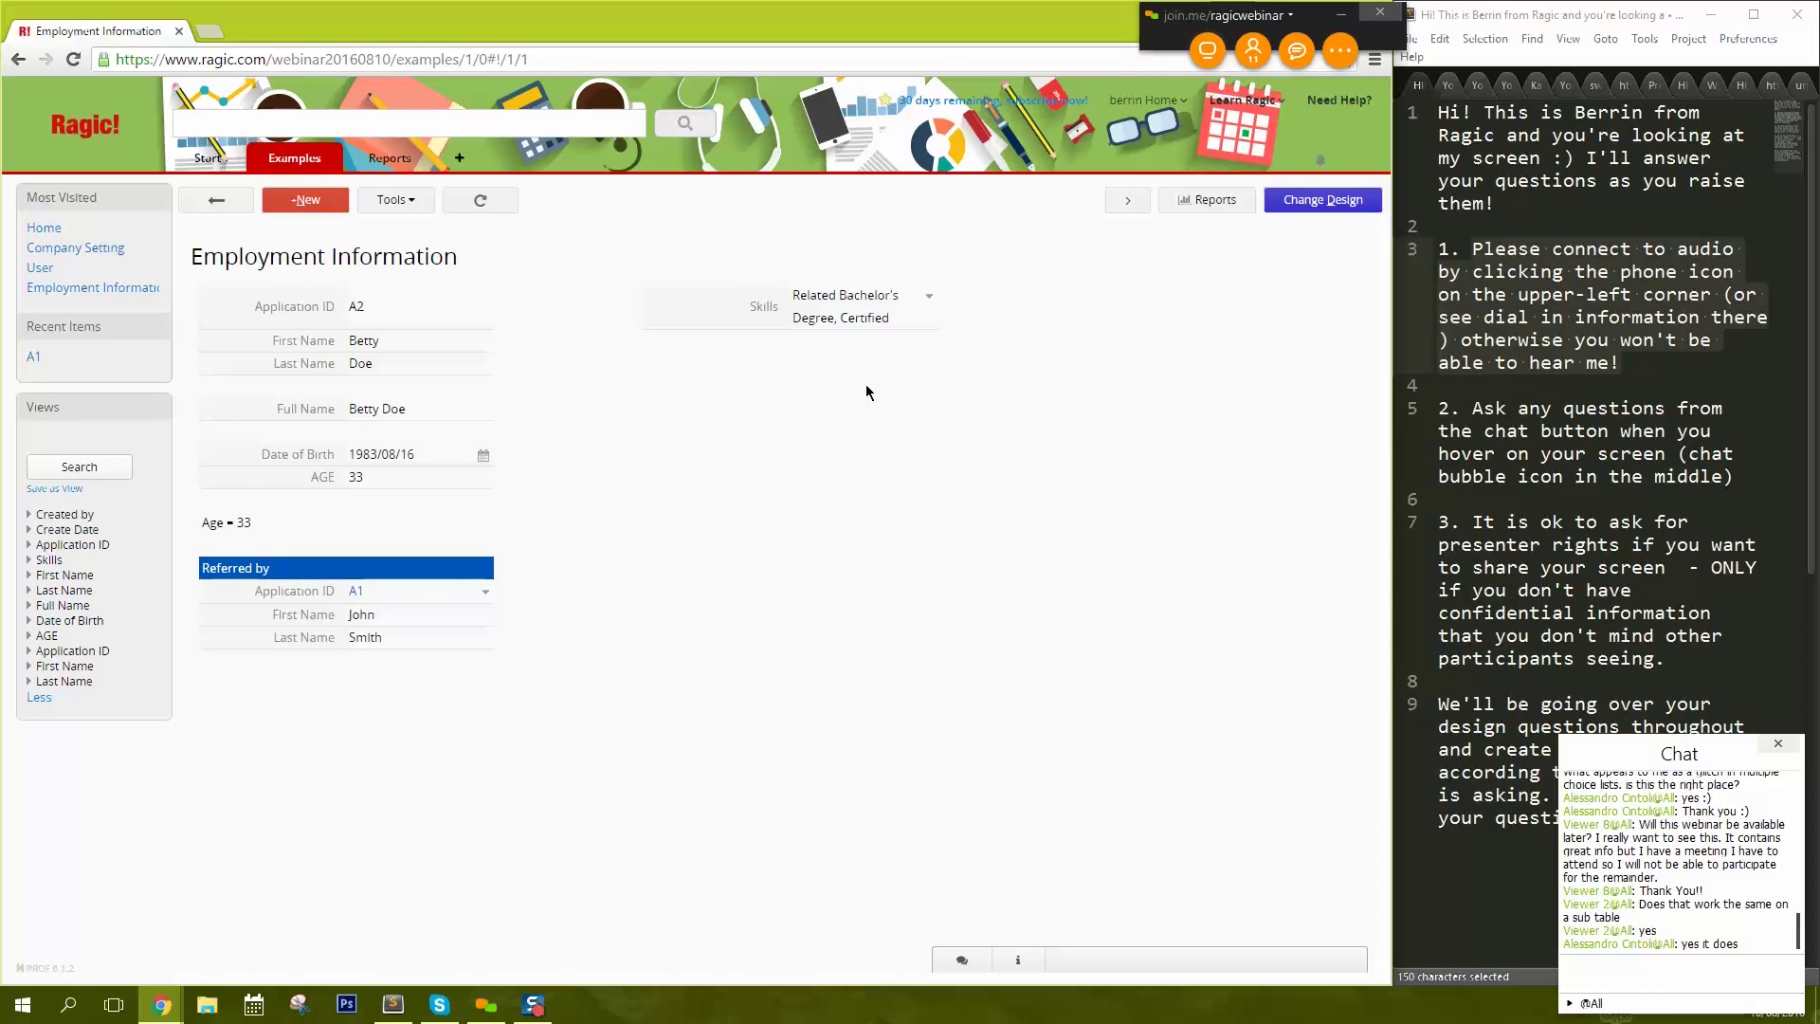
Step: In design mode, place a description block in row 17 reading 'Previous Work Experience'
click(1323, 201)
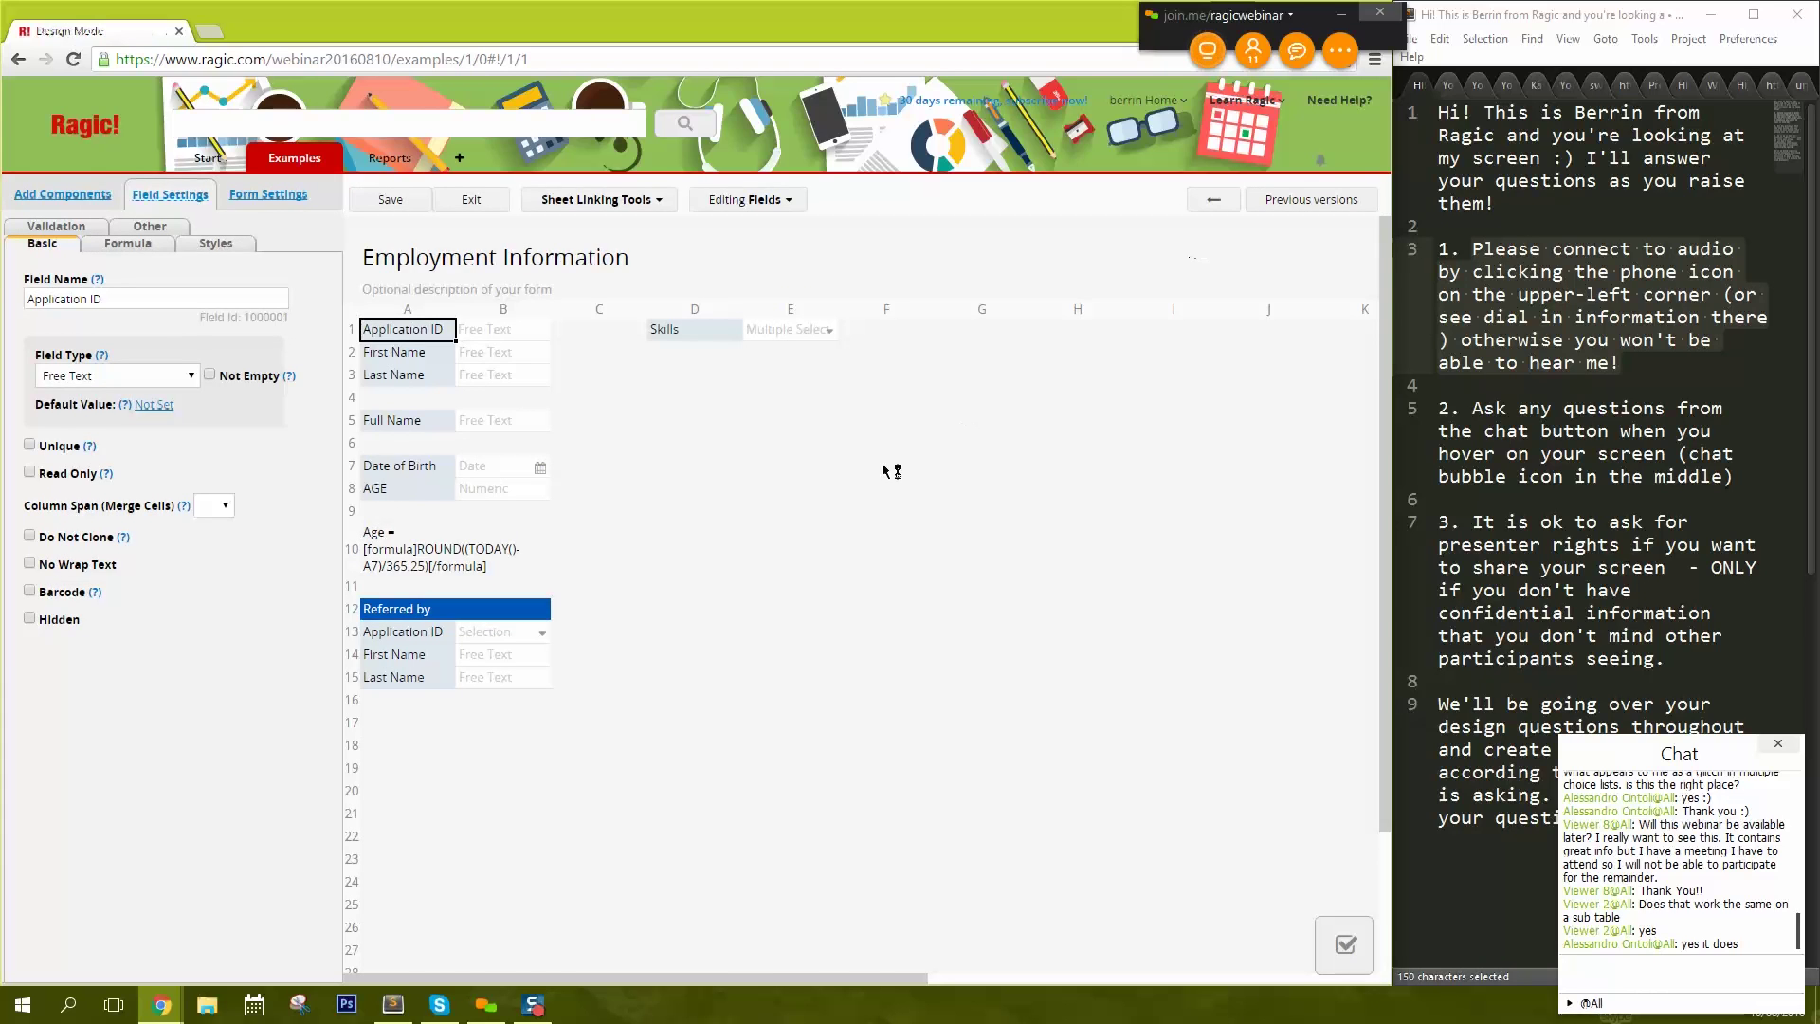
click(417, 730)
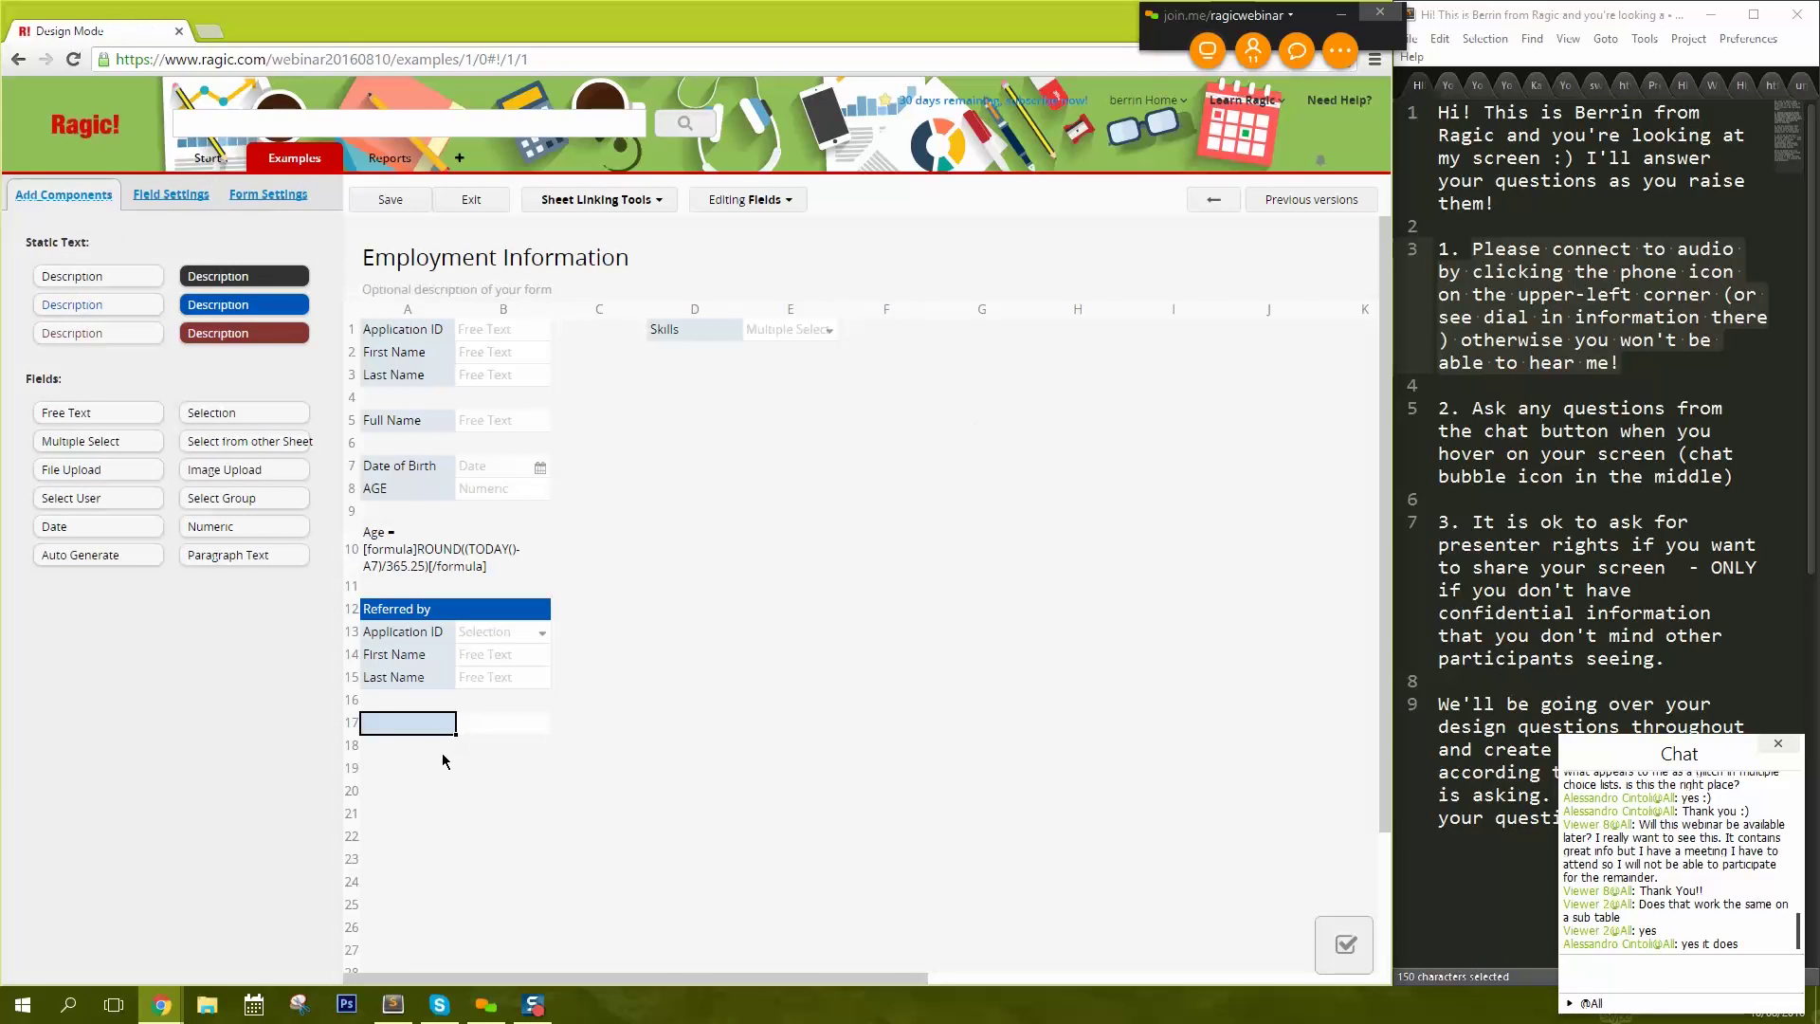
click(265, 307)
drag(267, 311, 446, 726)
drag(588, 726, 361, 734)
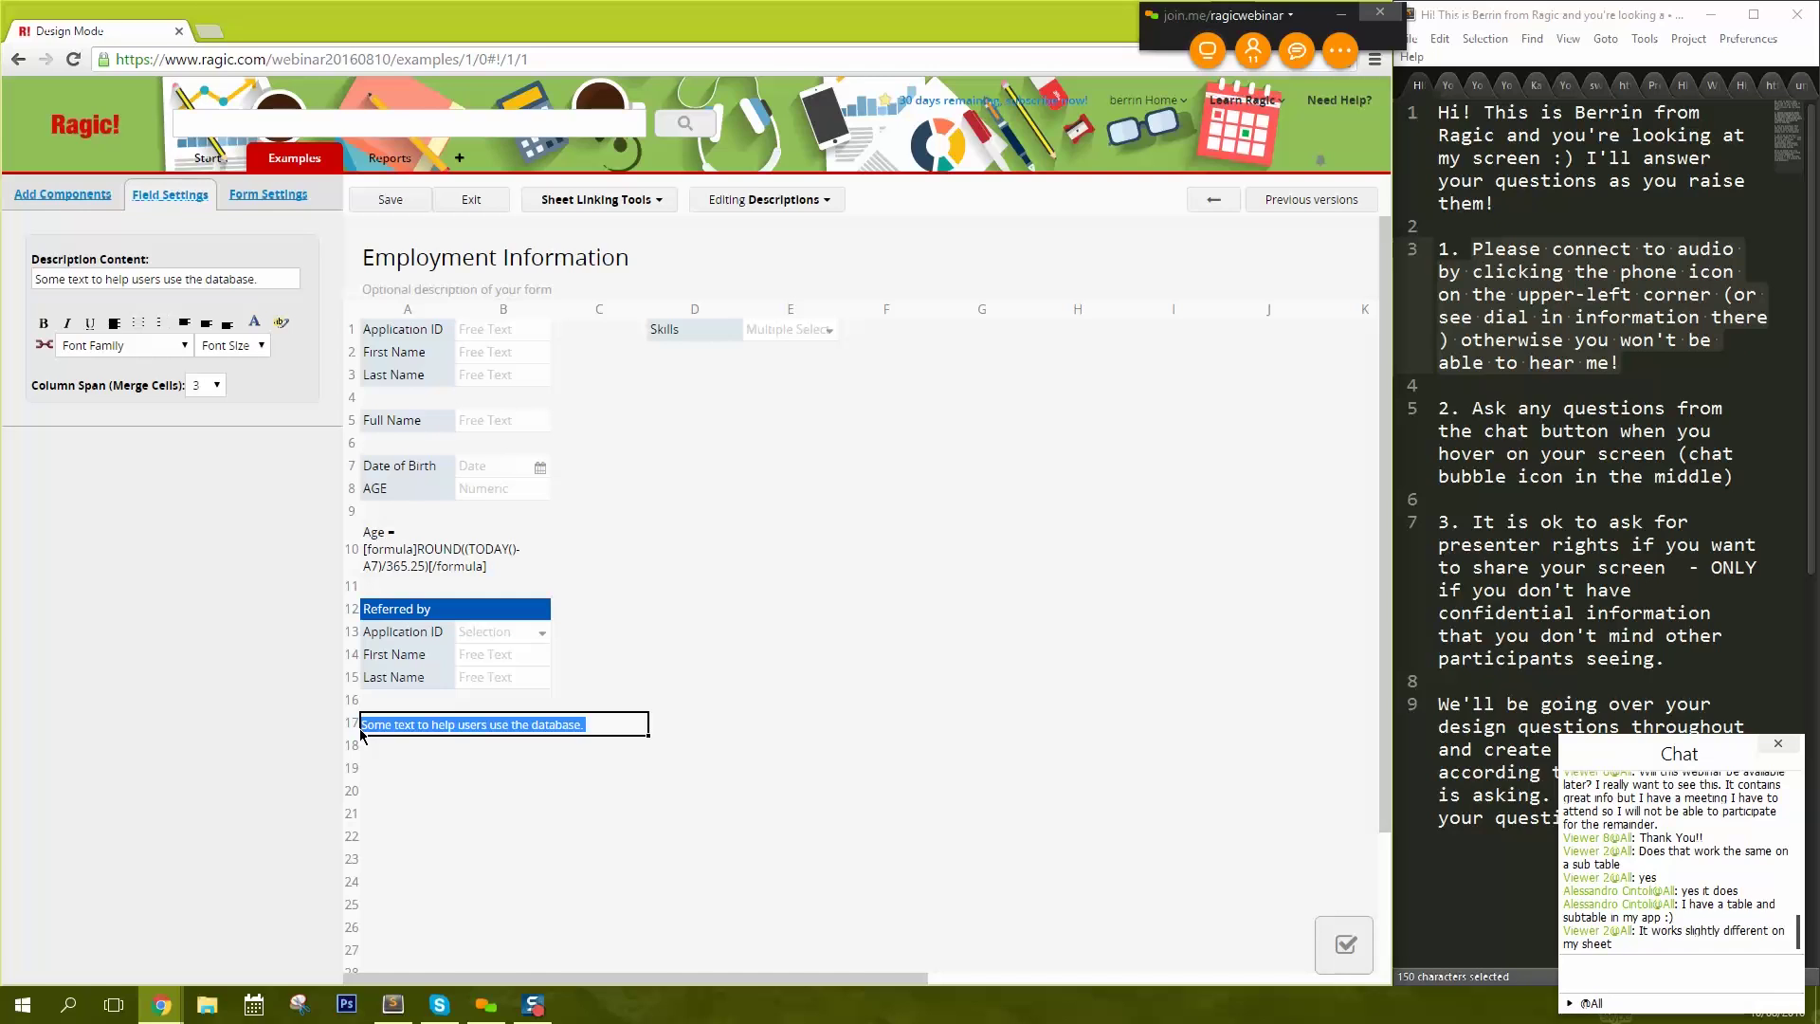
text(Previous)
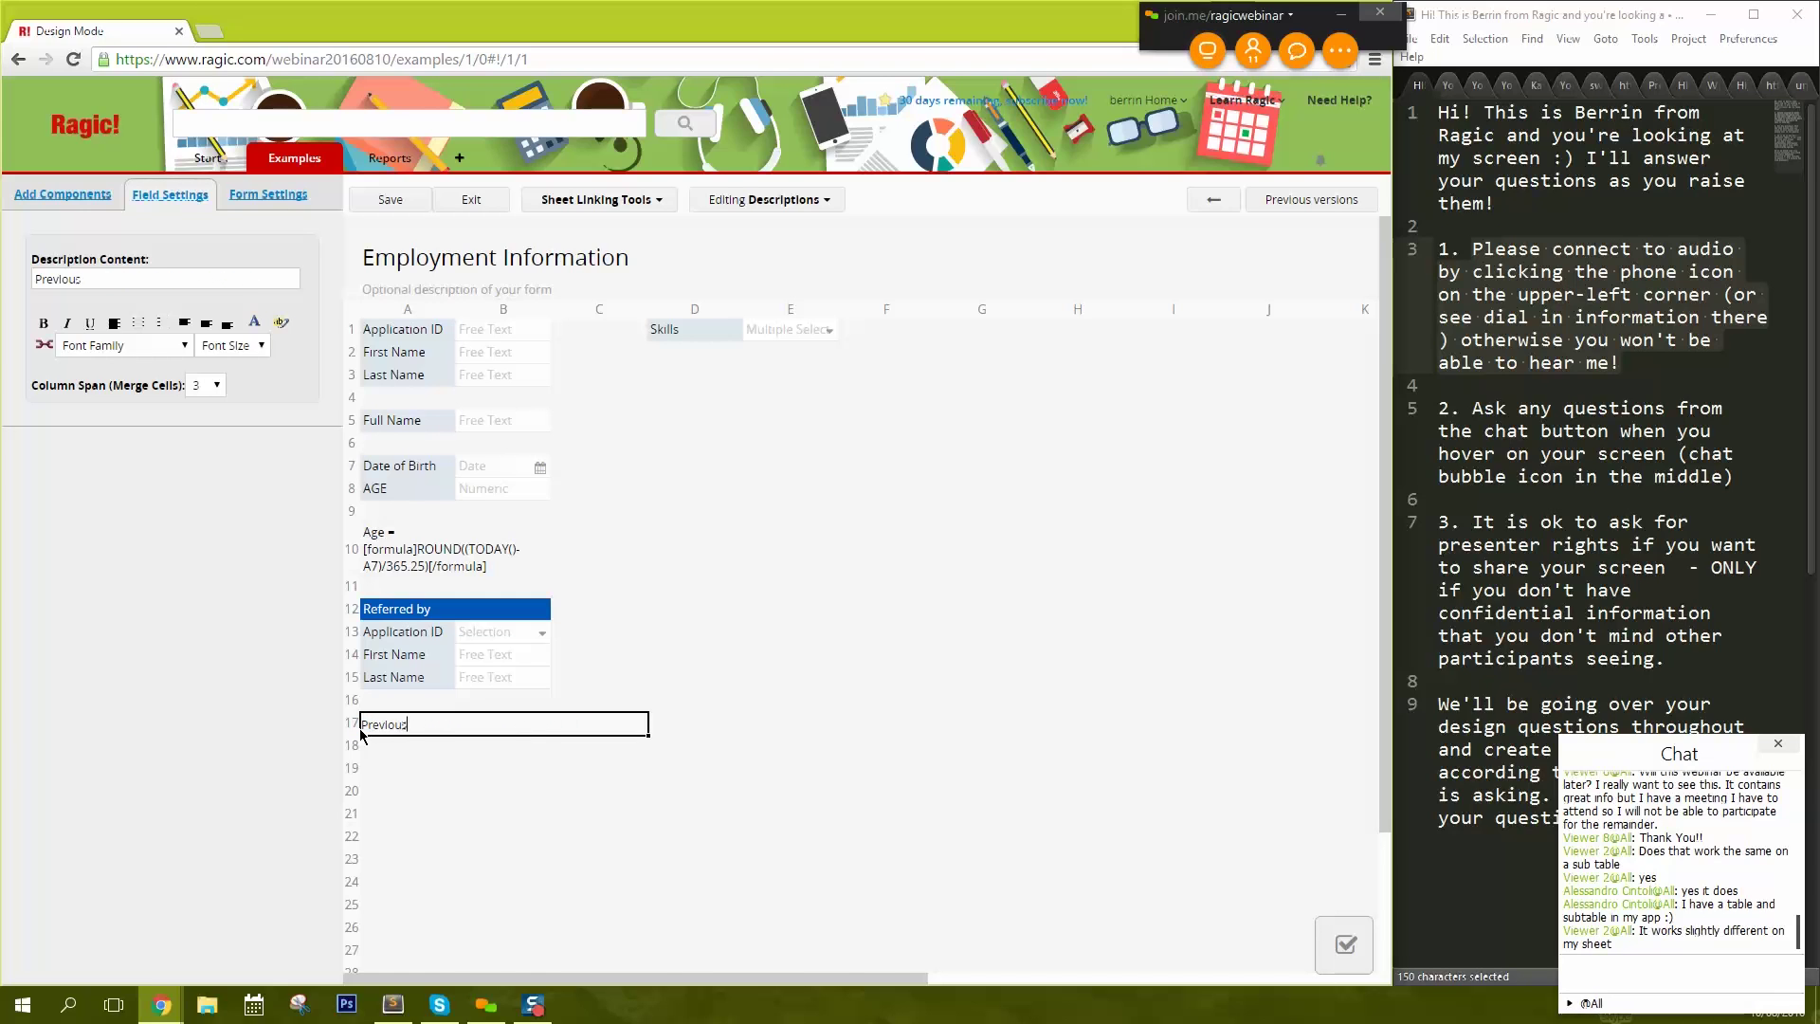
text( Work Experience)
click(523, 745)
Step: Widen the heading across columns A–F, centre and bold it, and add a free text field in row 18
click(611, 730)
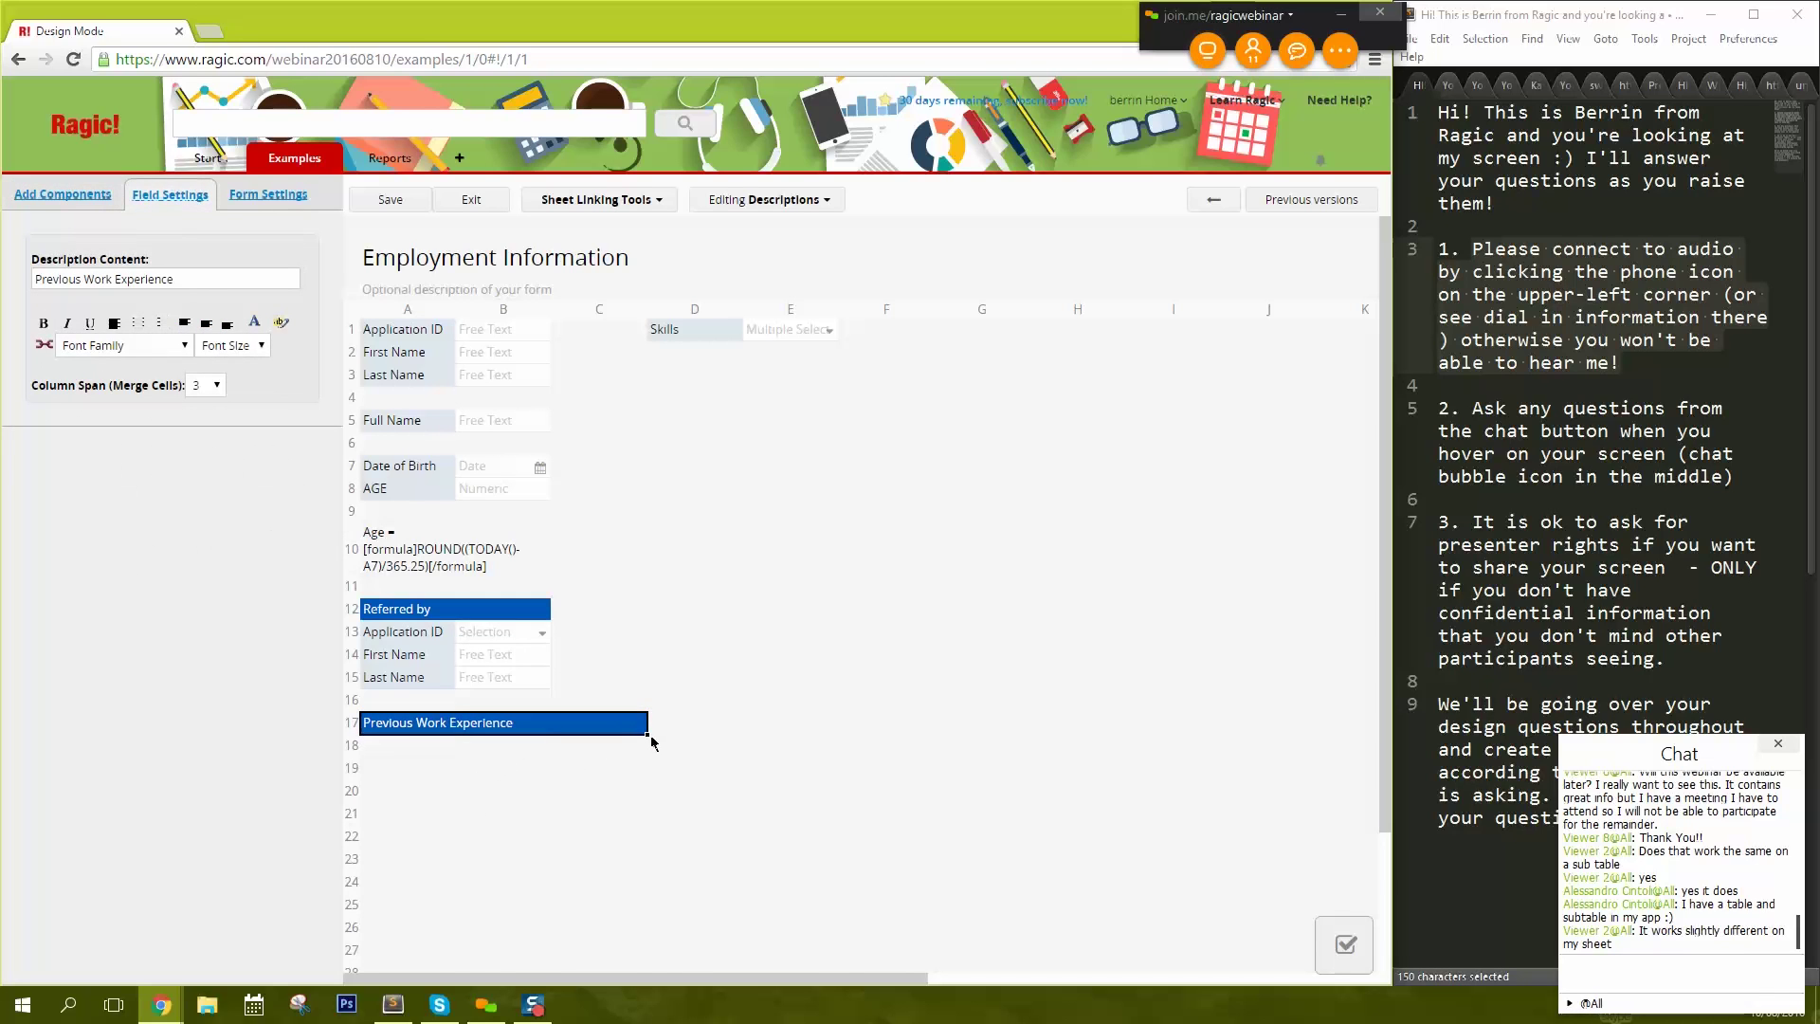
drag(649, 735, 905, 744)
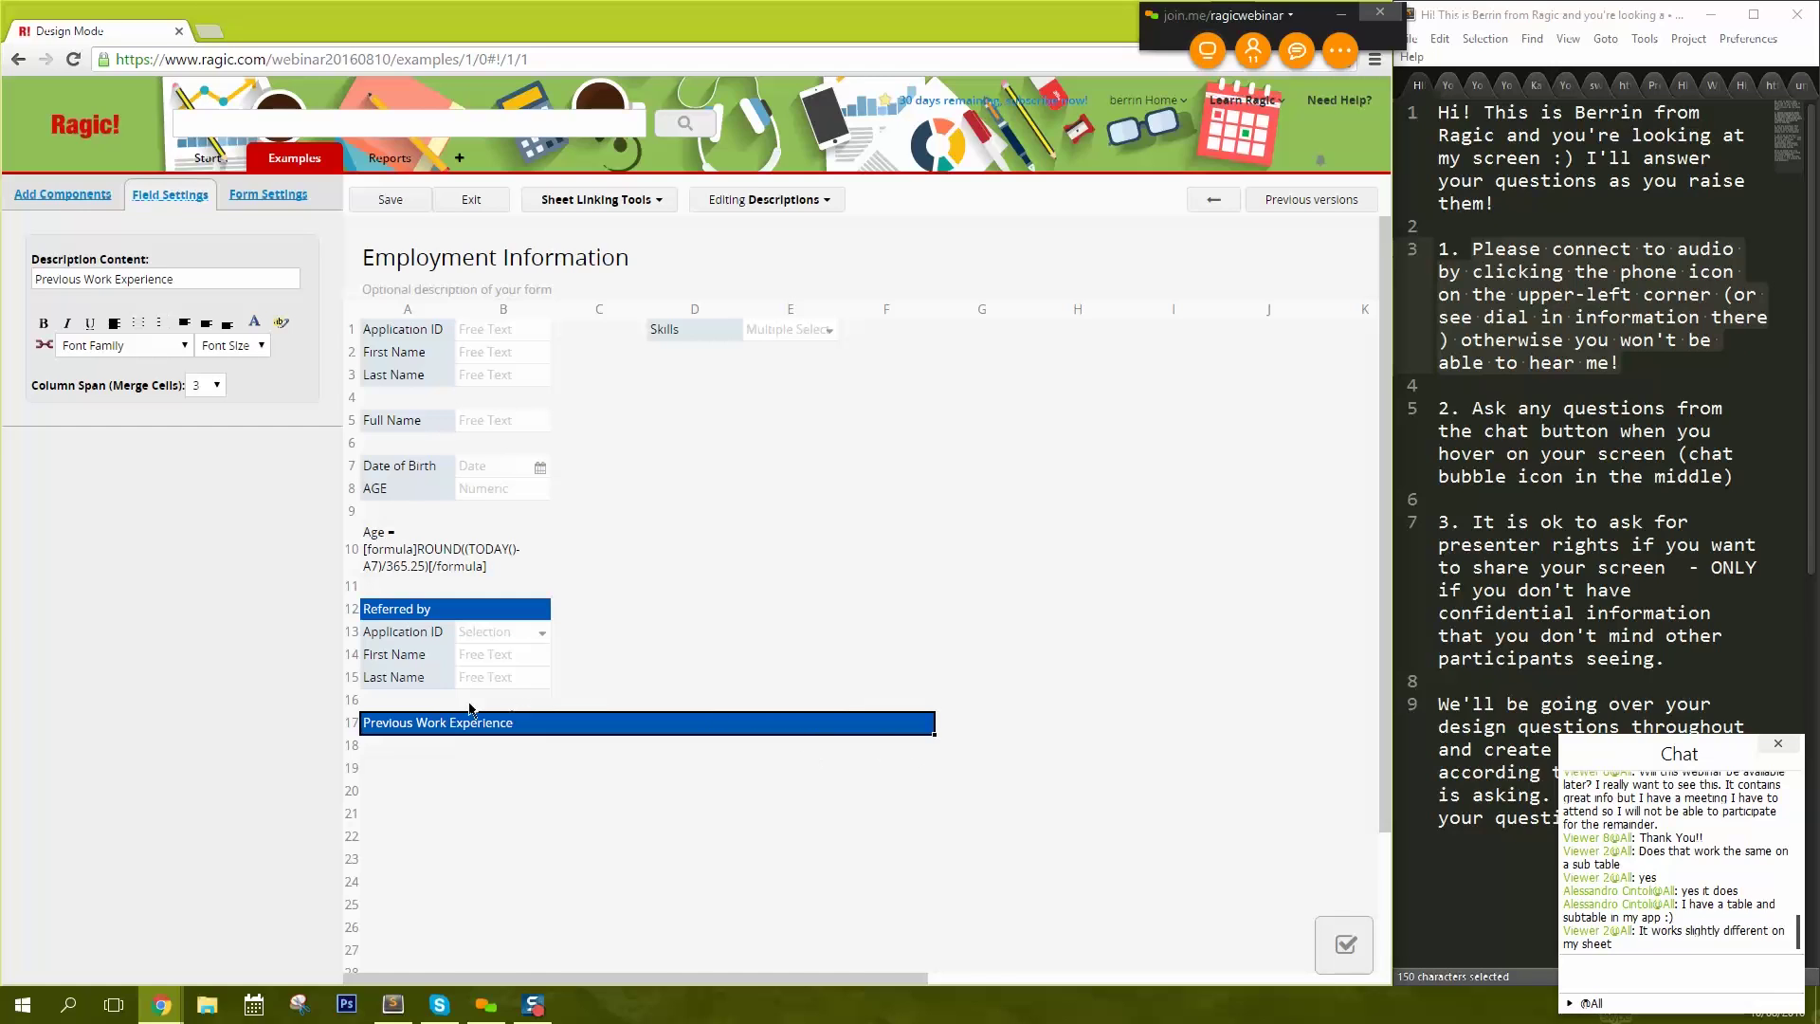
click(138, 322)
click(43, 323)
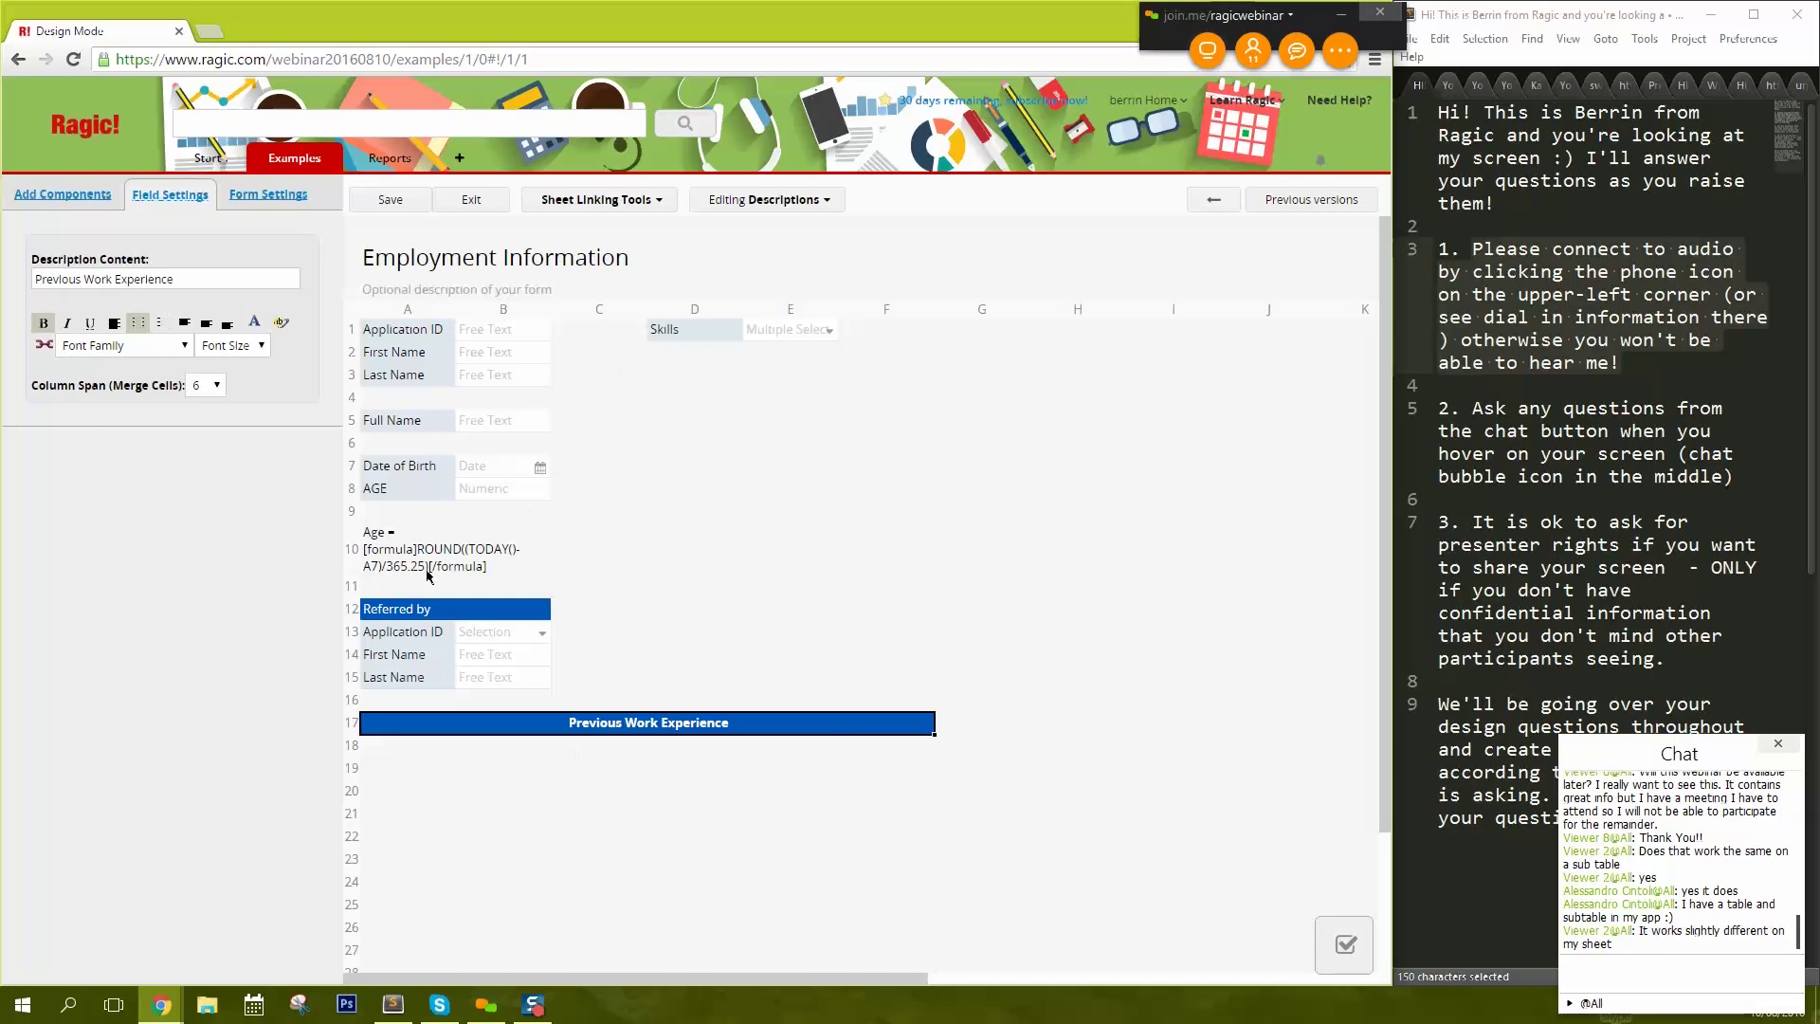
click(38, 201)
drag(126, 411, 403, 747)
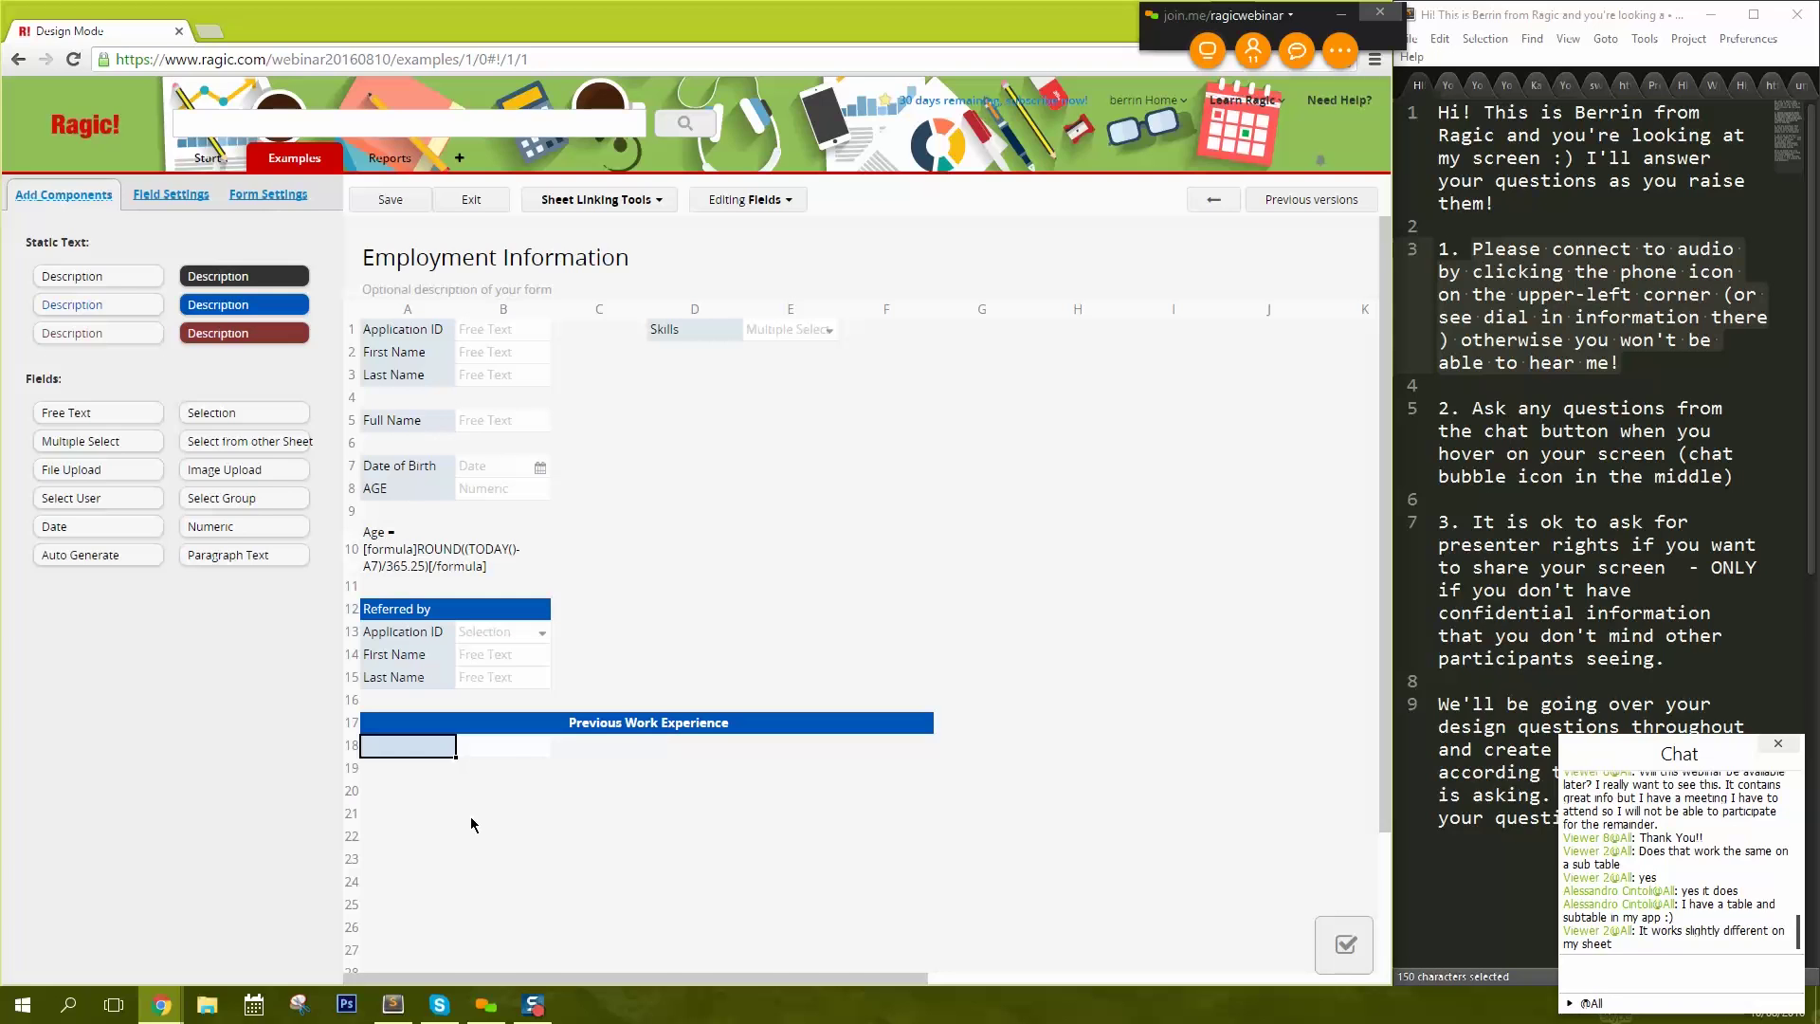
Step: Label the subtable columns Company and Start Year, making Start Year a year-only date field
text(Company)
key(Tab)
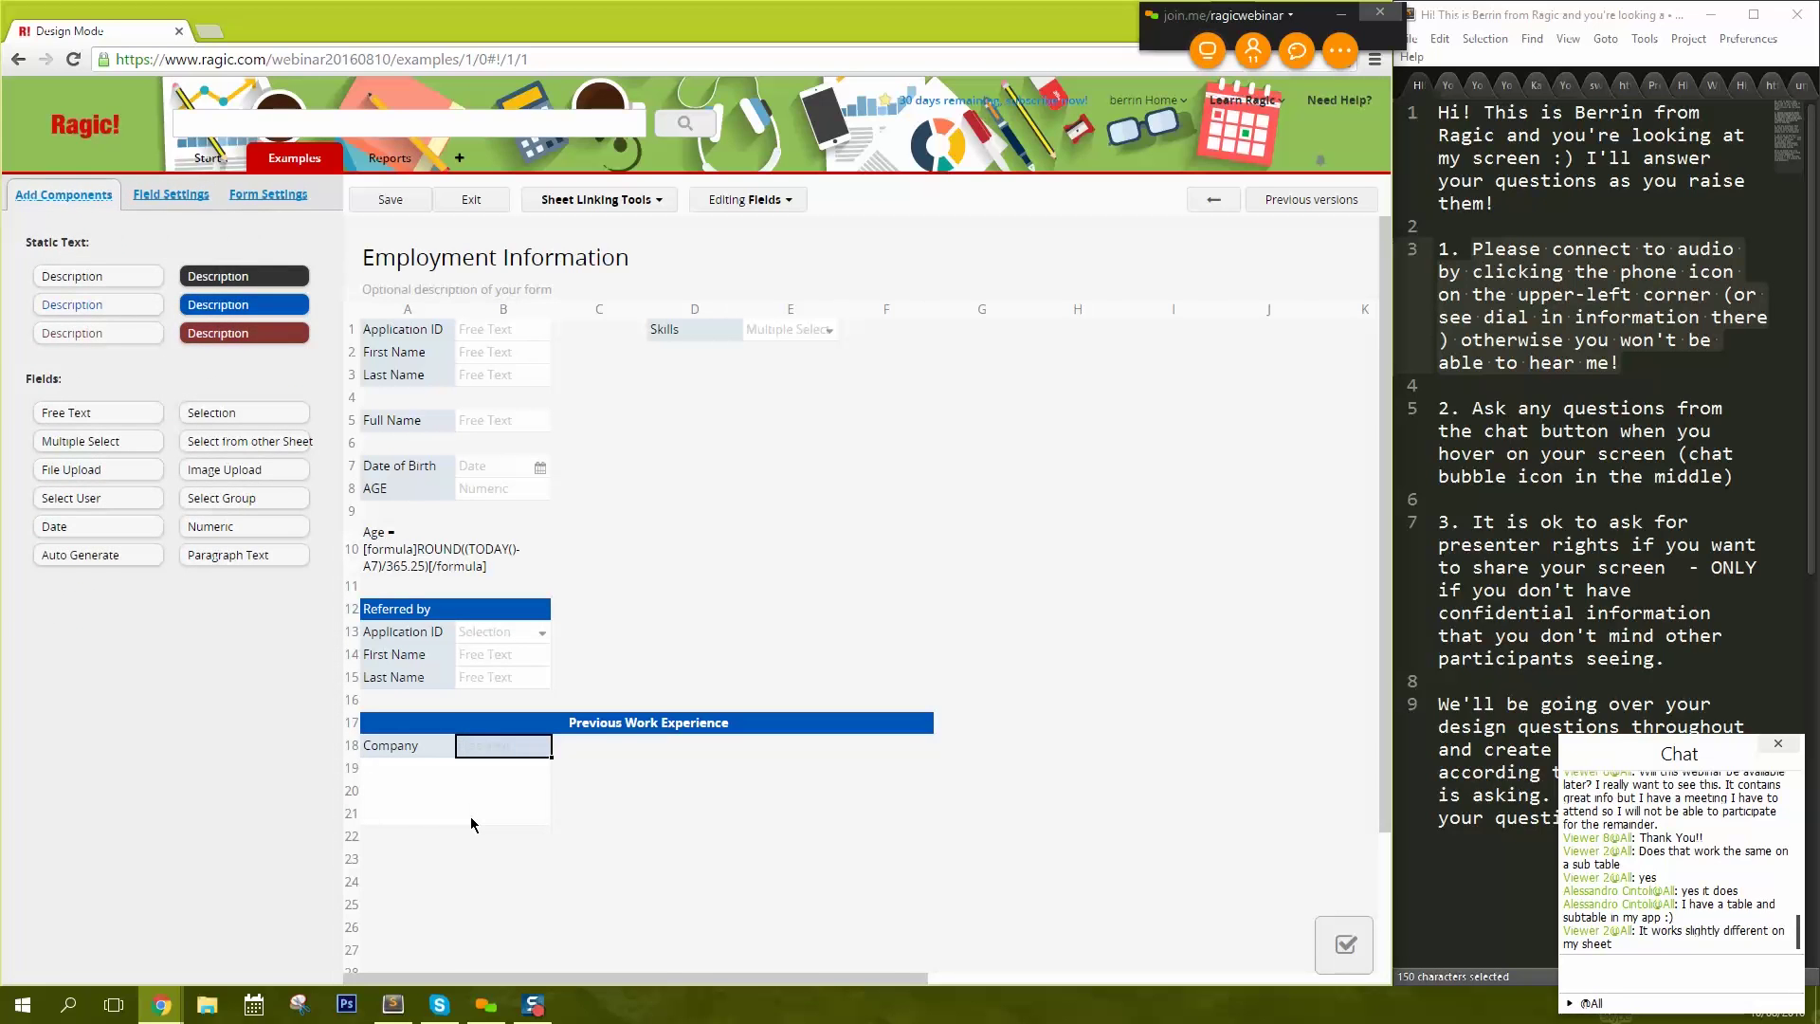
text(Start Yo)
key(BackSpace)
text(ear)
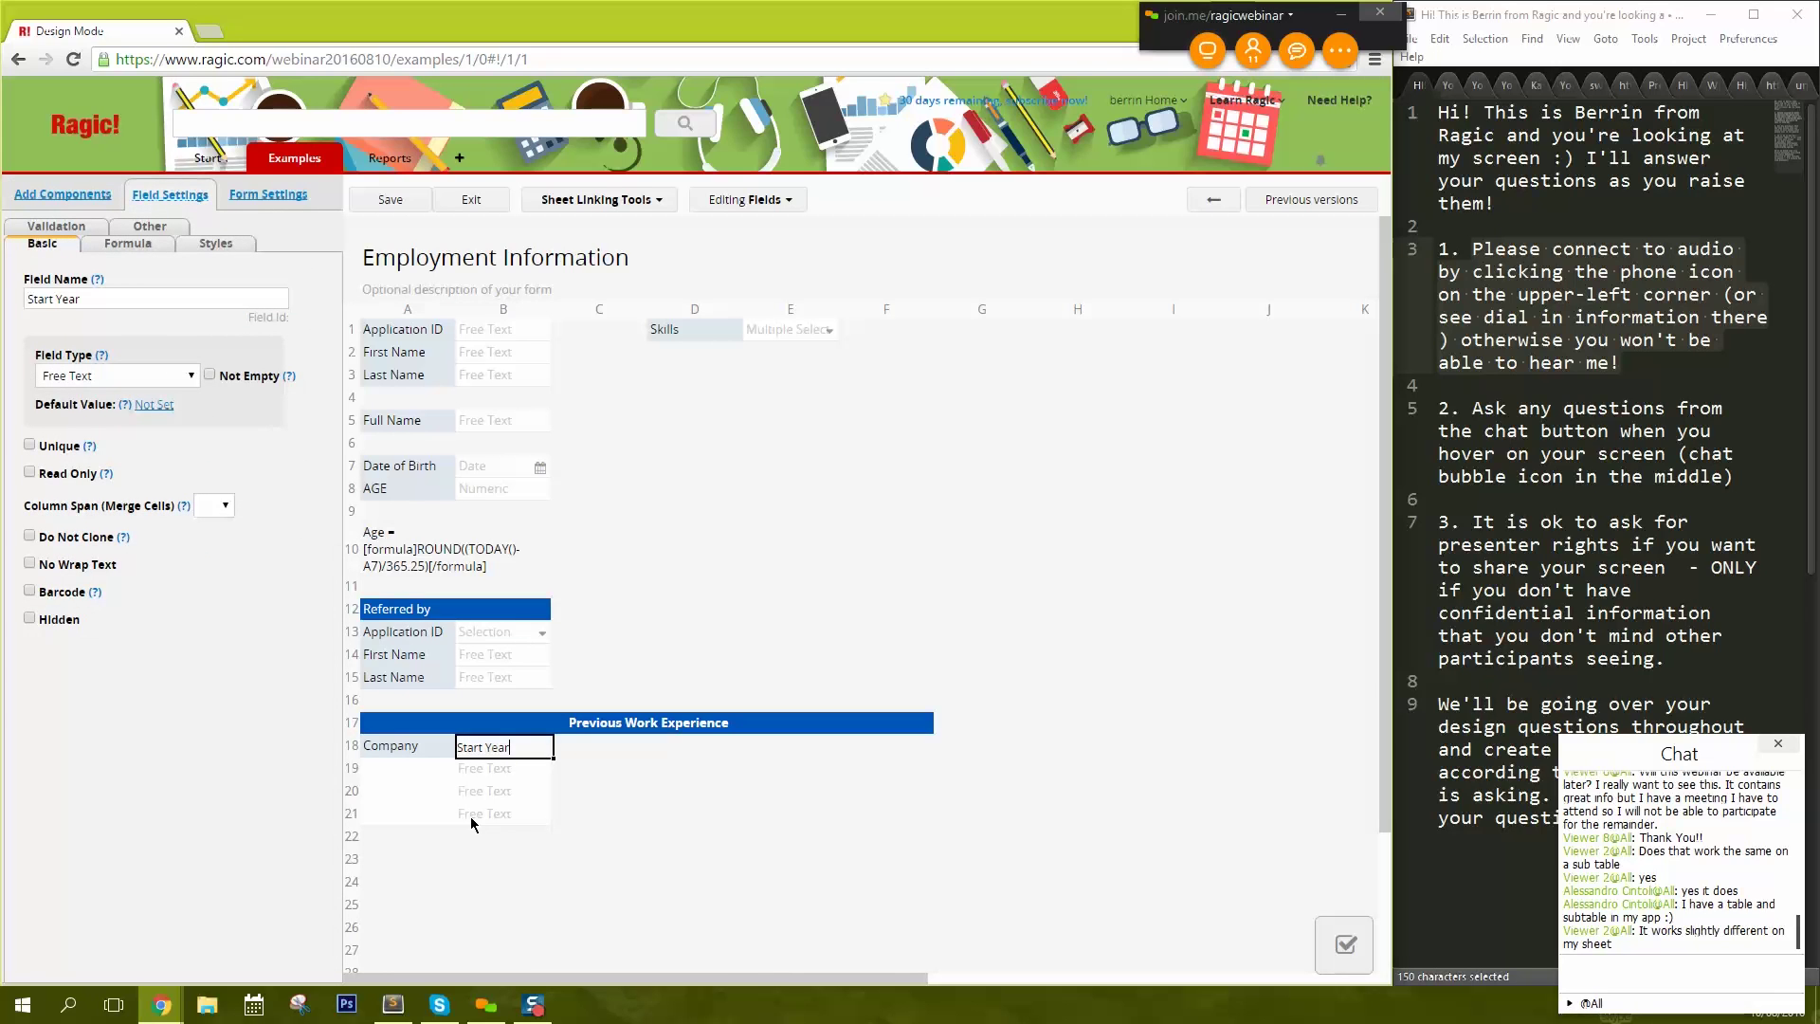
click(102, 375)
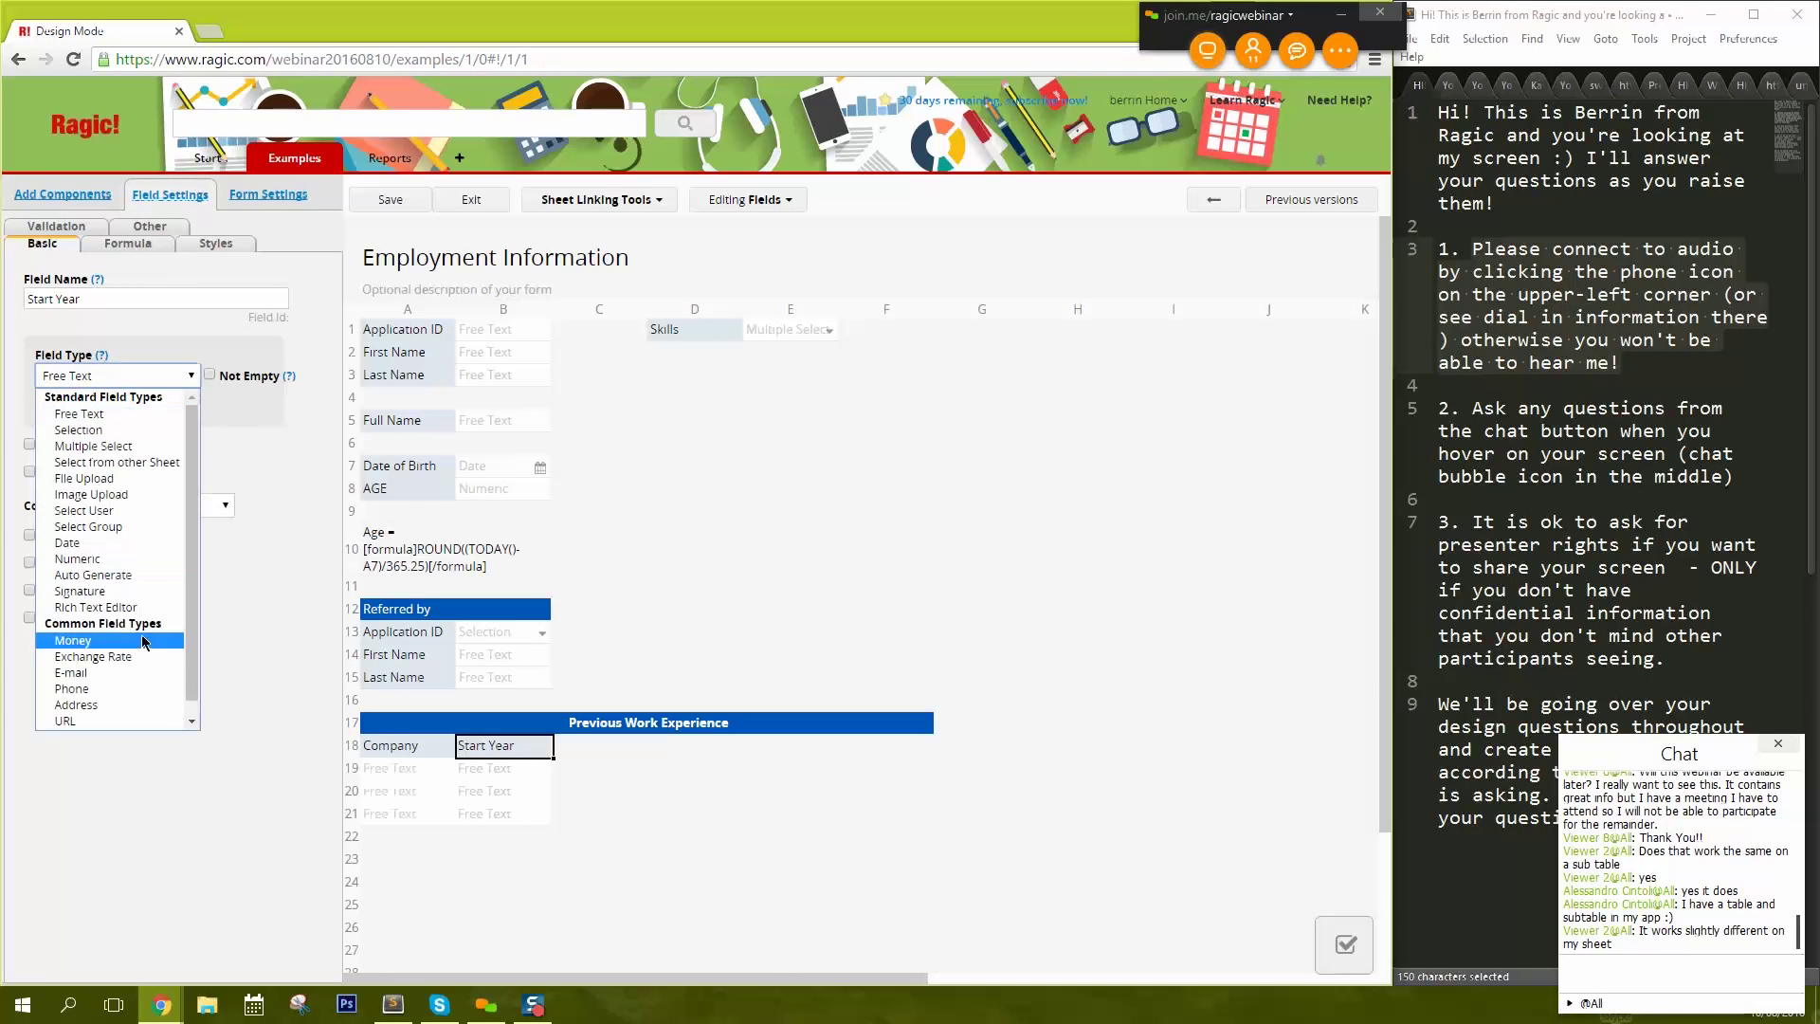
click(106, 543)
drag(136, 433, 178, 436)
key(BackSpace)
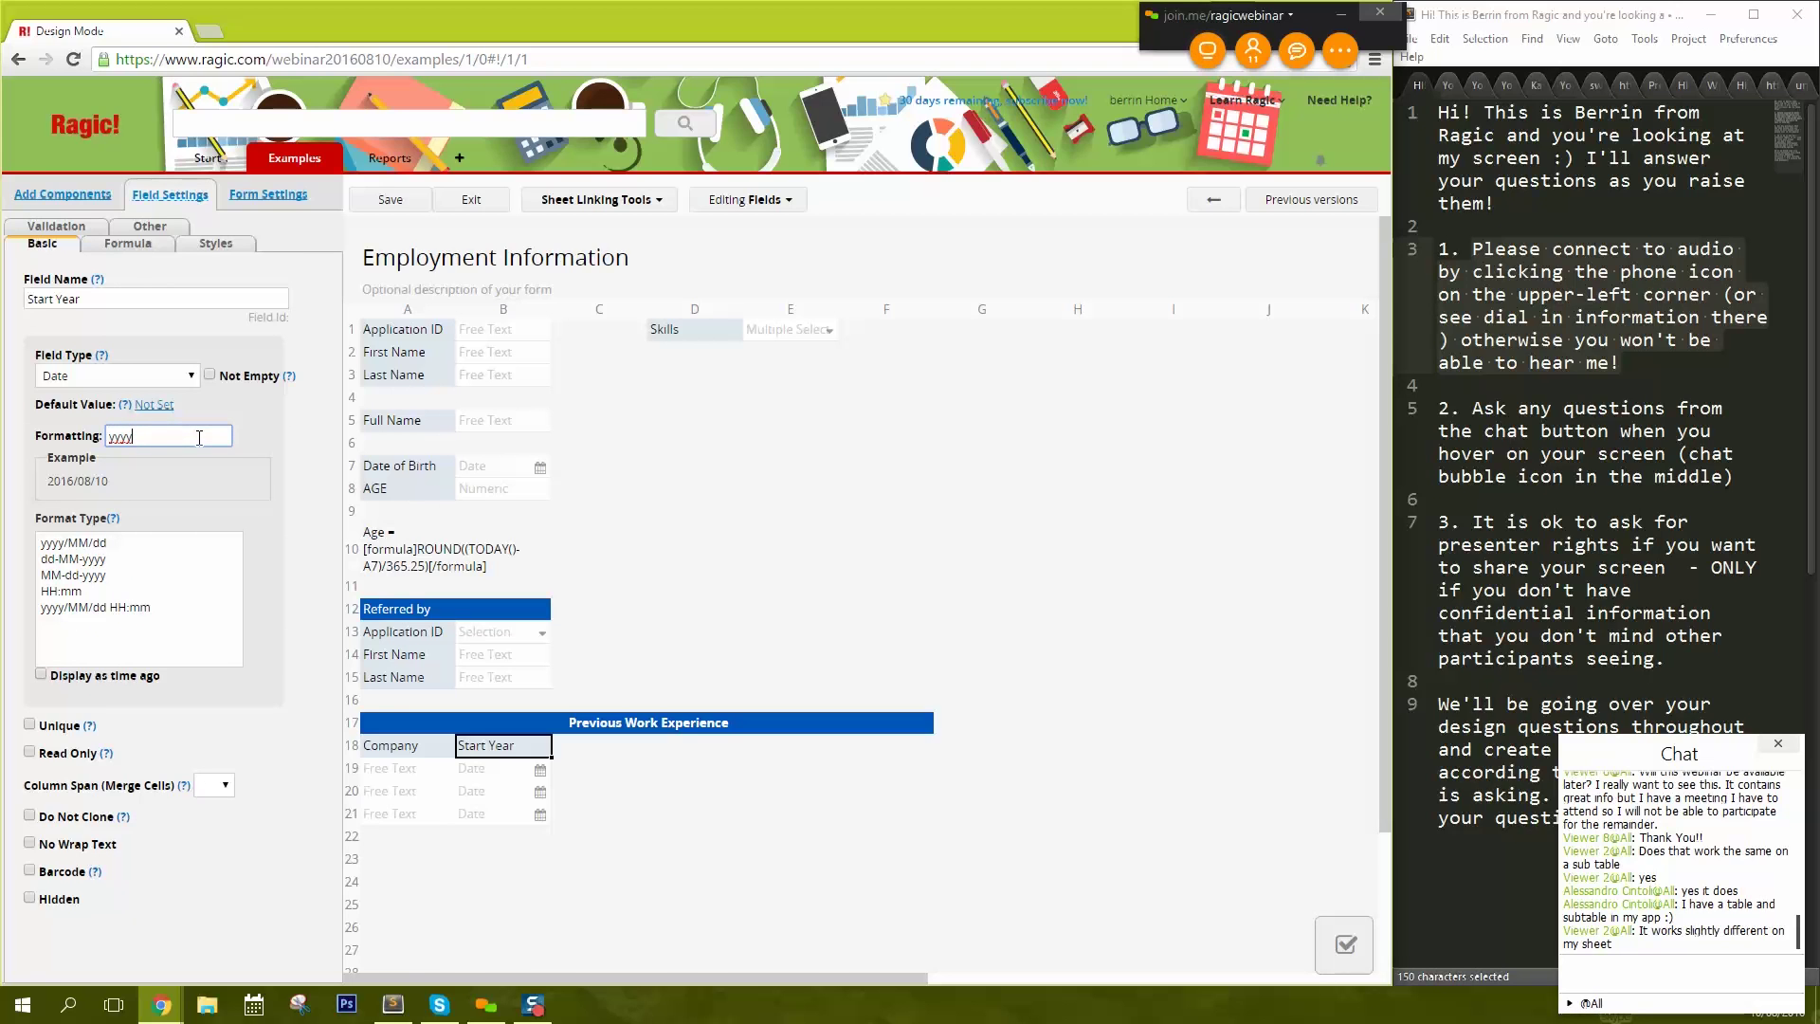
Step: Add a year-only End Year date column and a Position column, narrowing the header to column D
click(616, 748)
text(End Year)
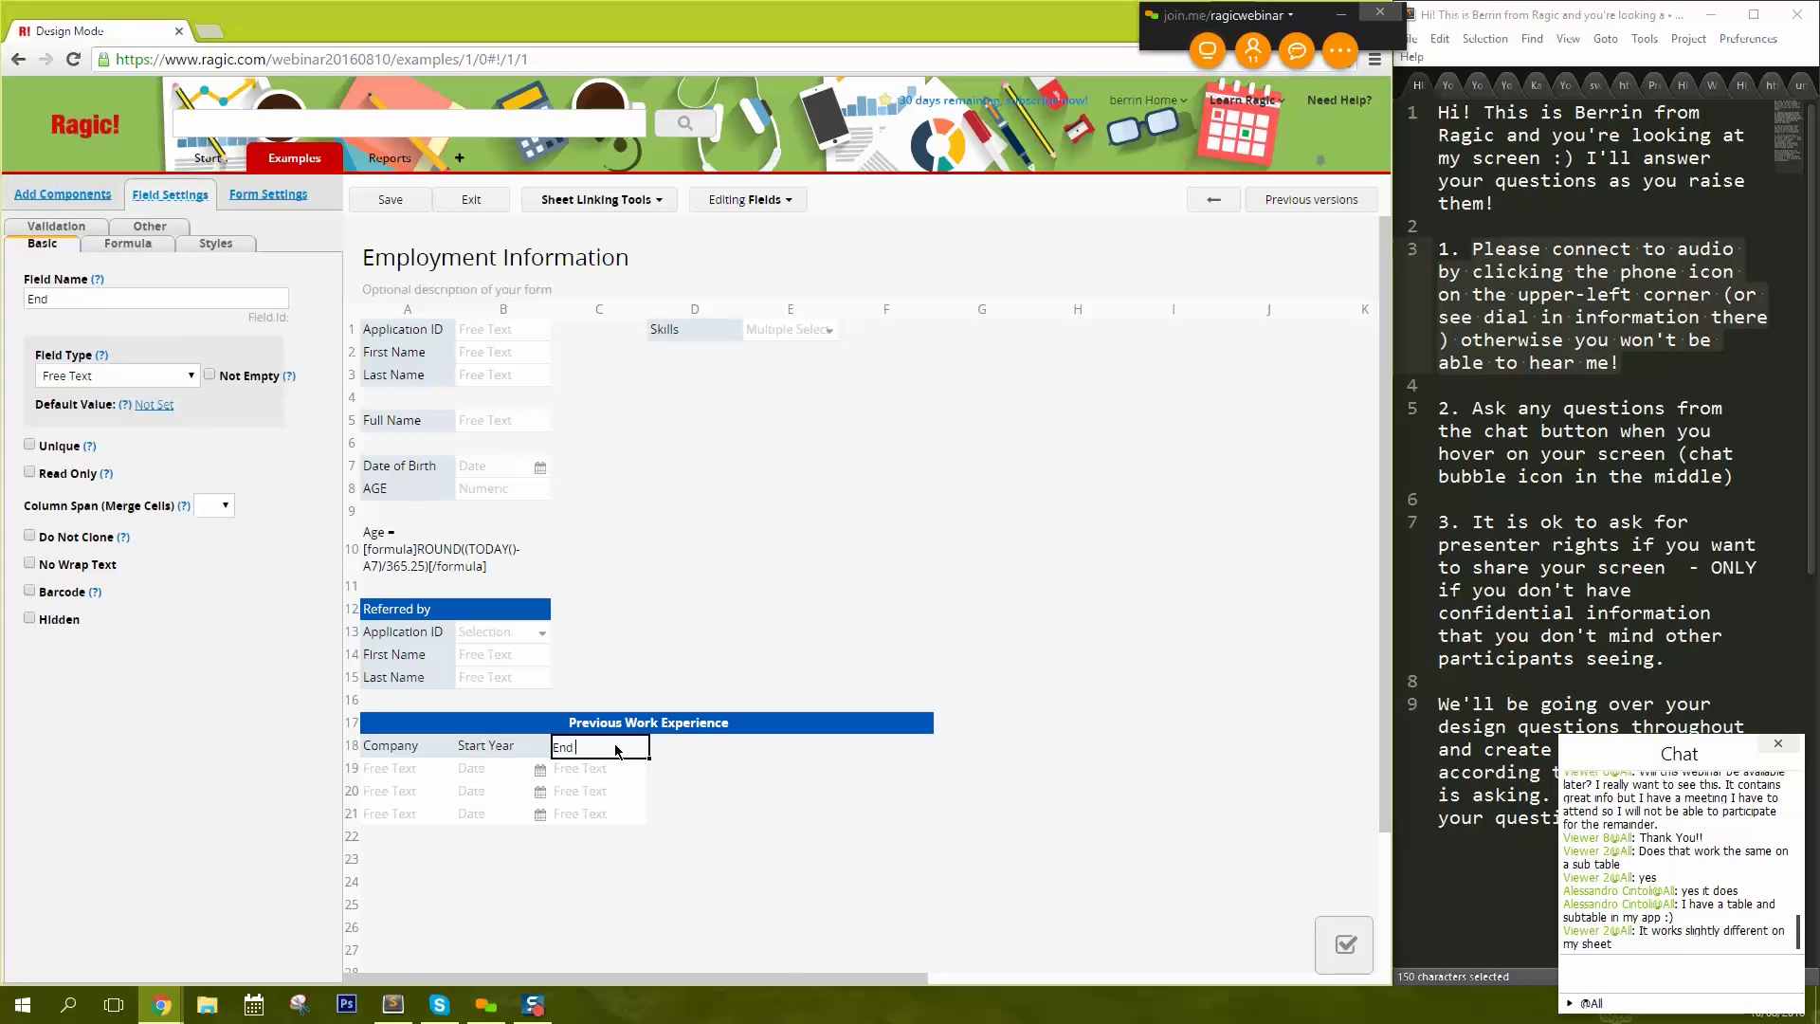
click(138, 376)
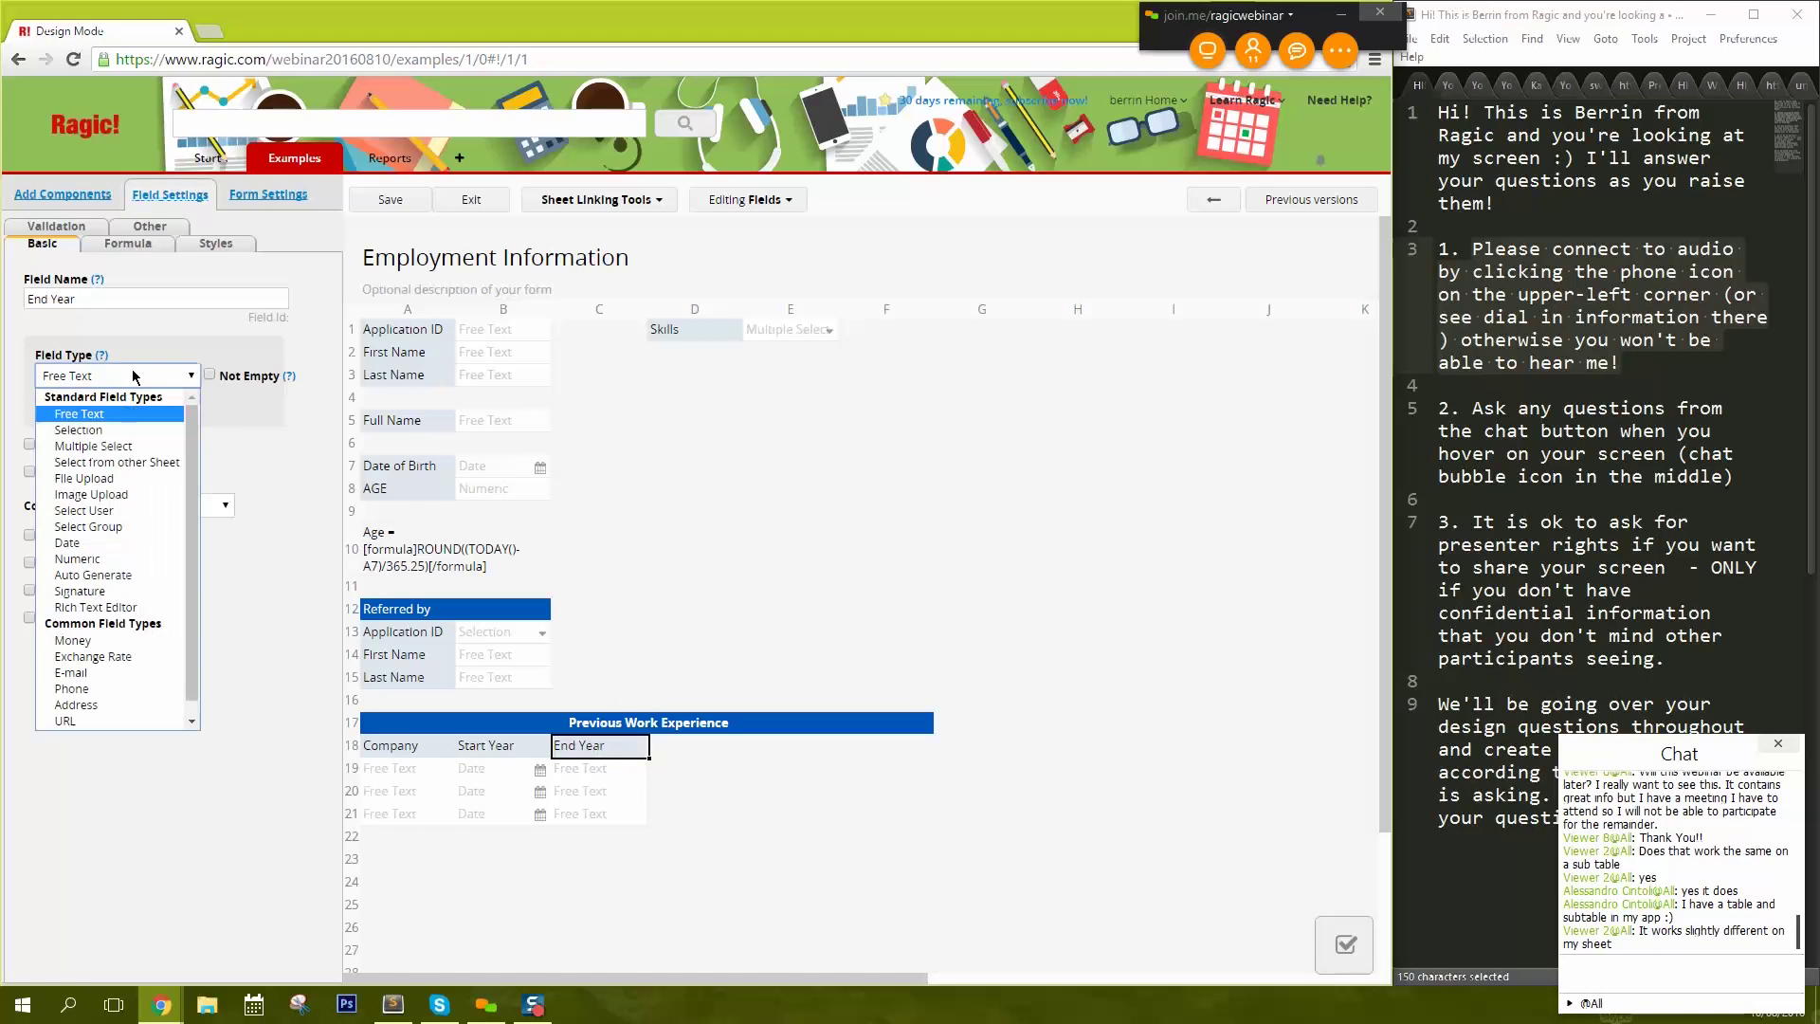
click(76, 542)
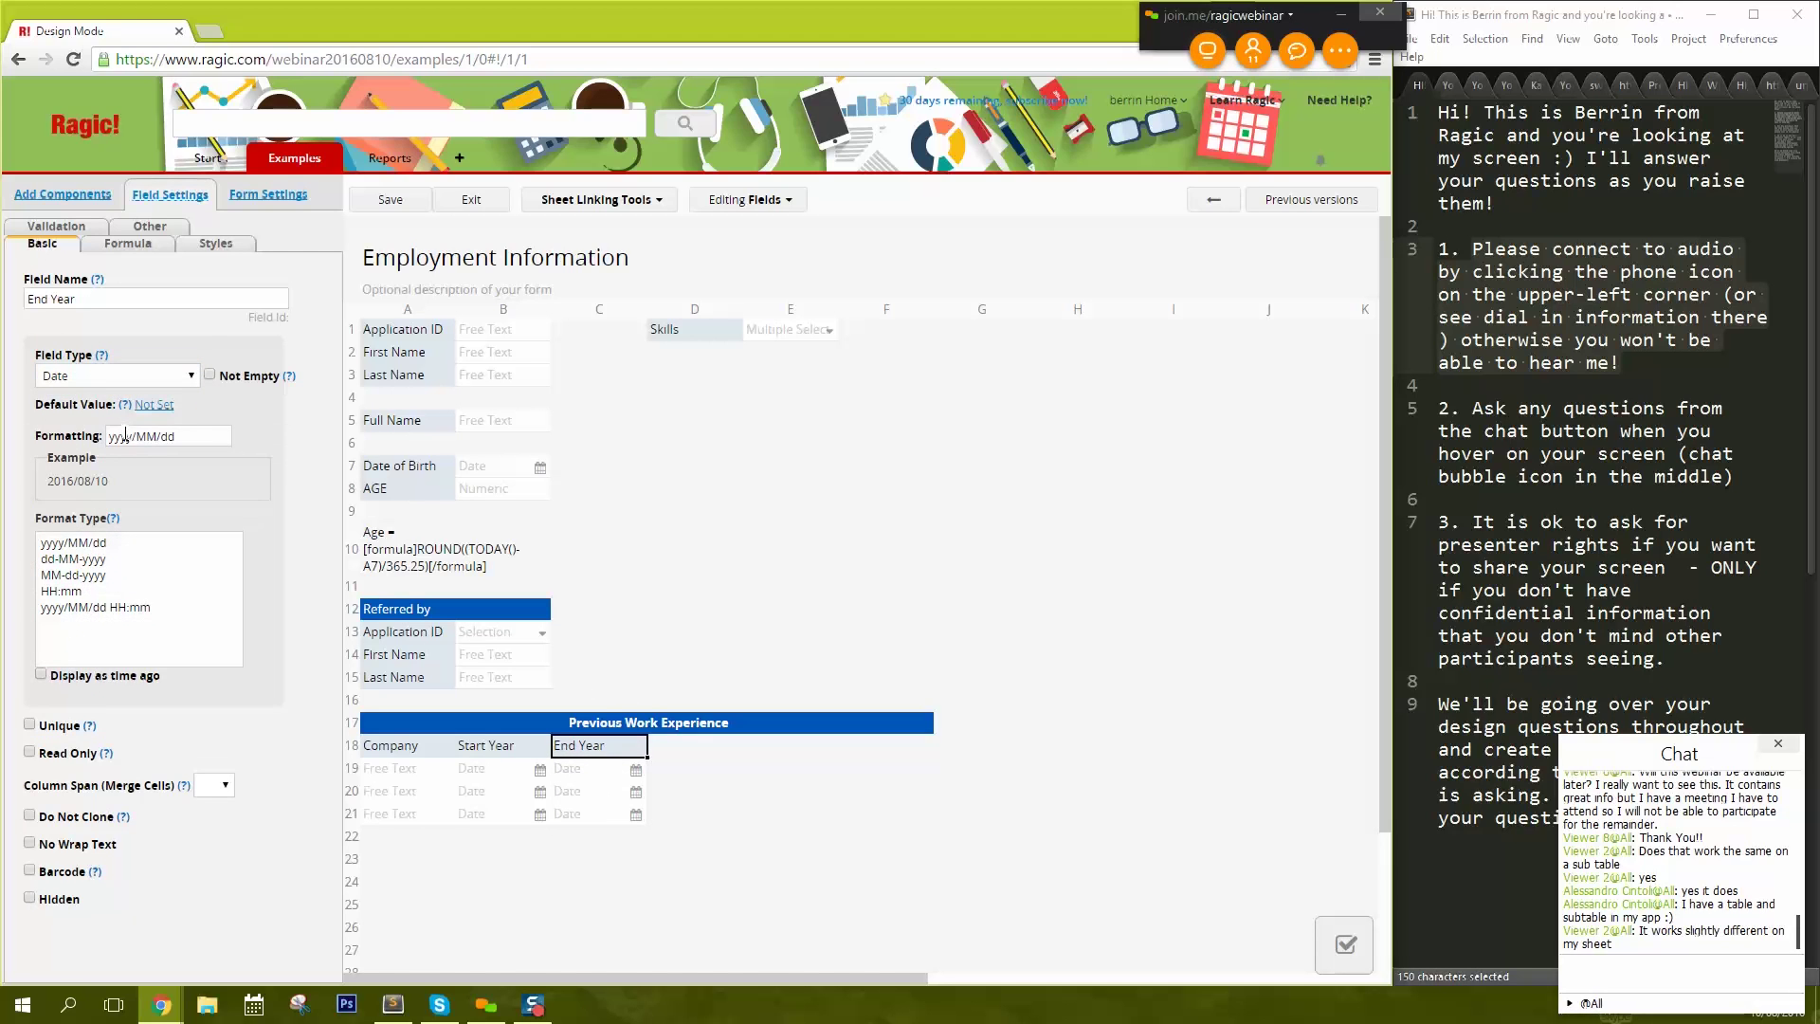
drag(132, 435, 244, 448)
key(BackSpace)
click(706, 753)
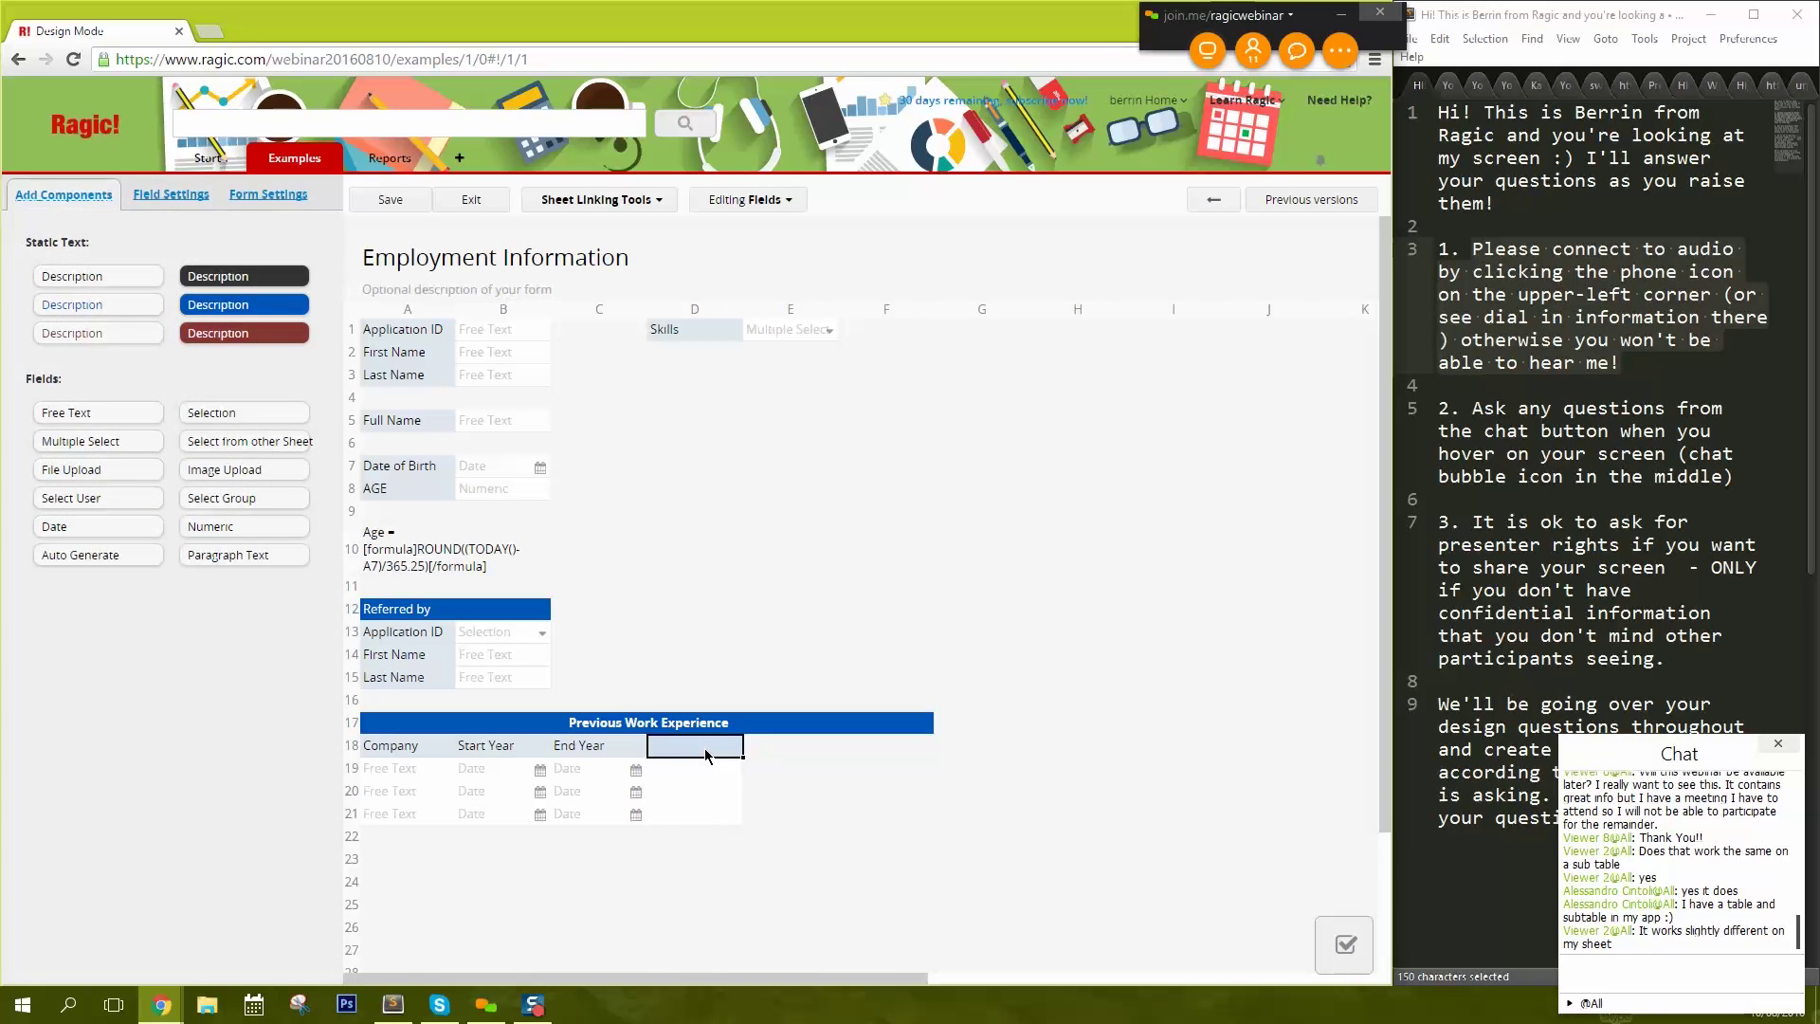
text(Position)
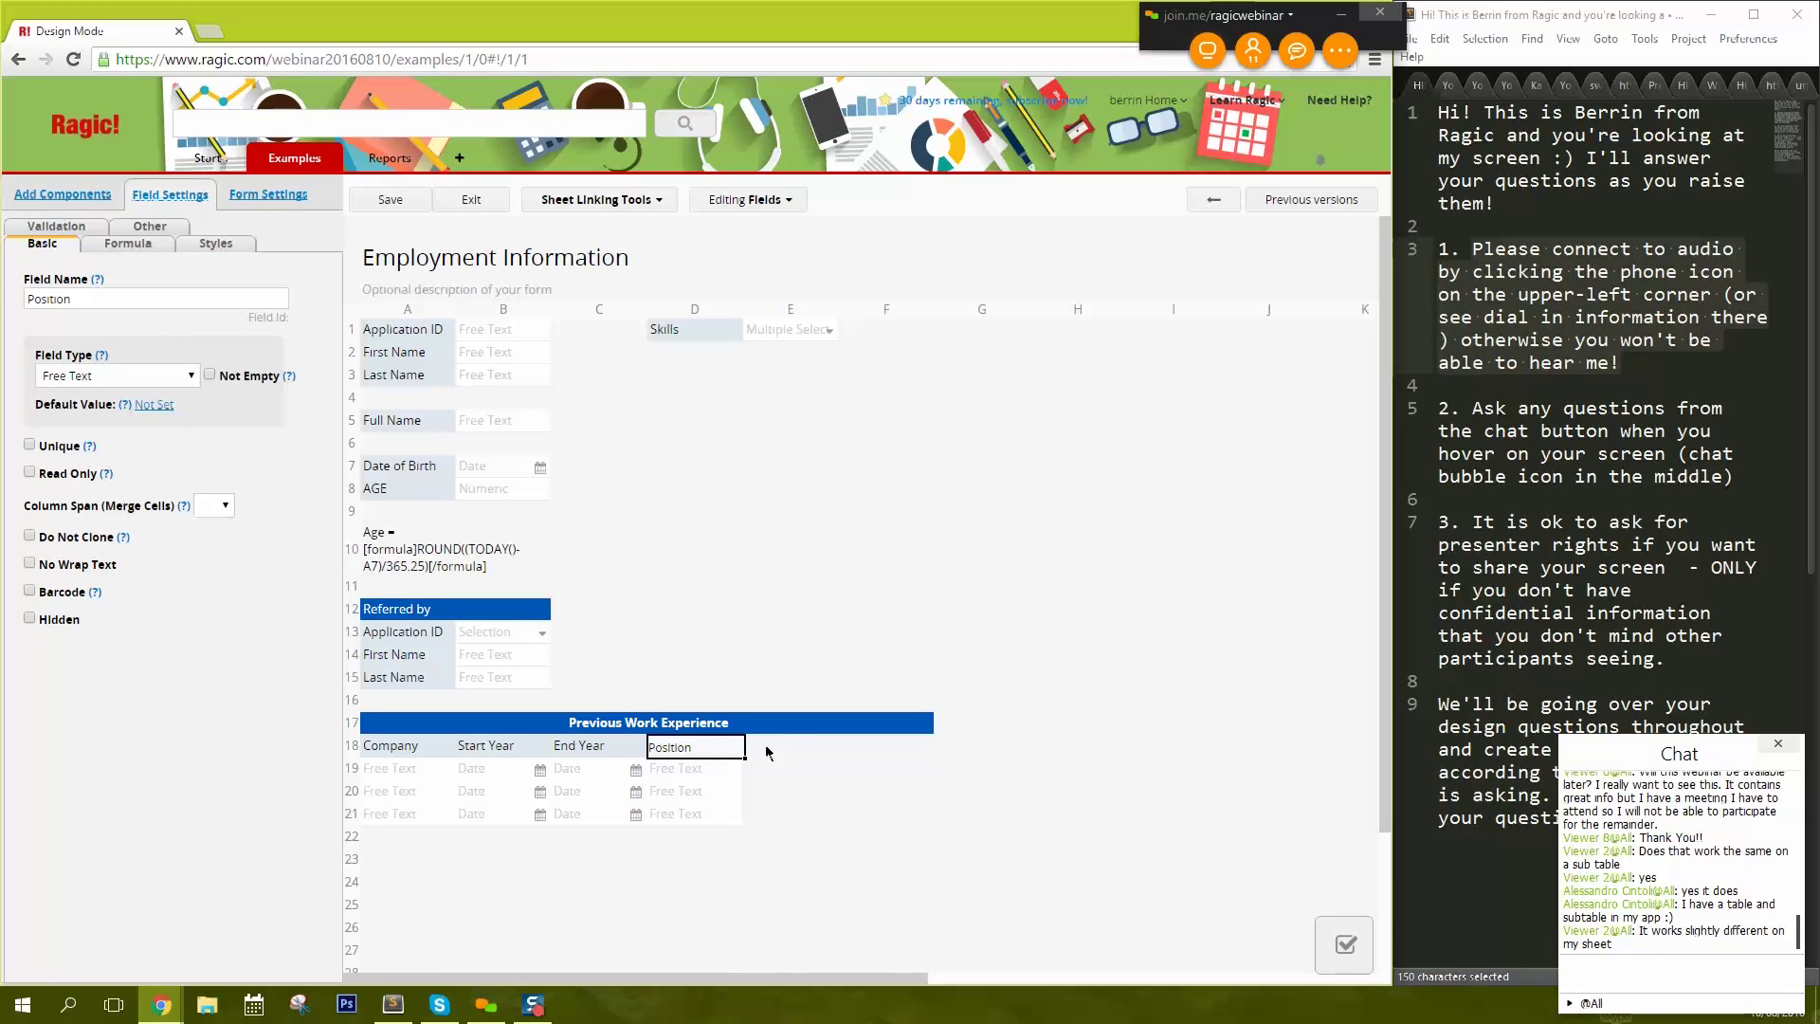
click(768, 728)
drag(936, 736, 713, 732)
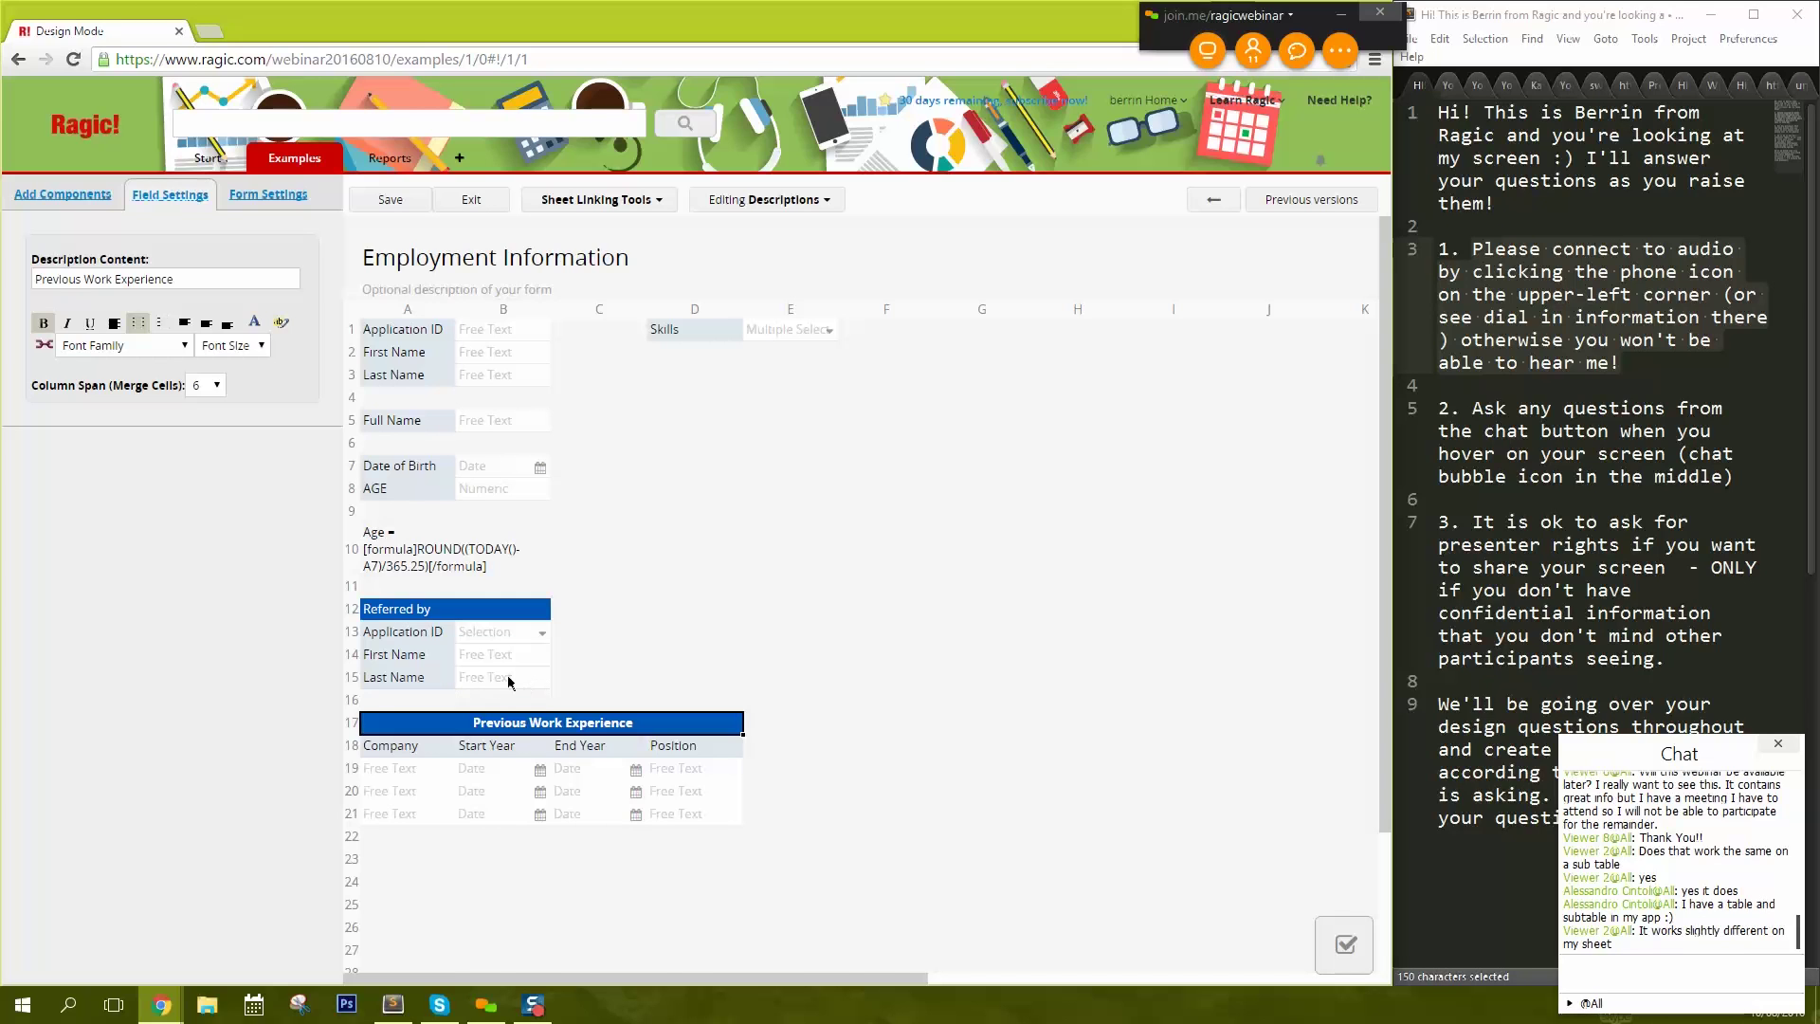
Step: Select the Start Year header and save the Employment Information form design
click(478, 752)
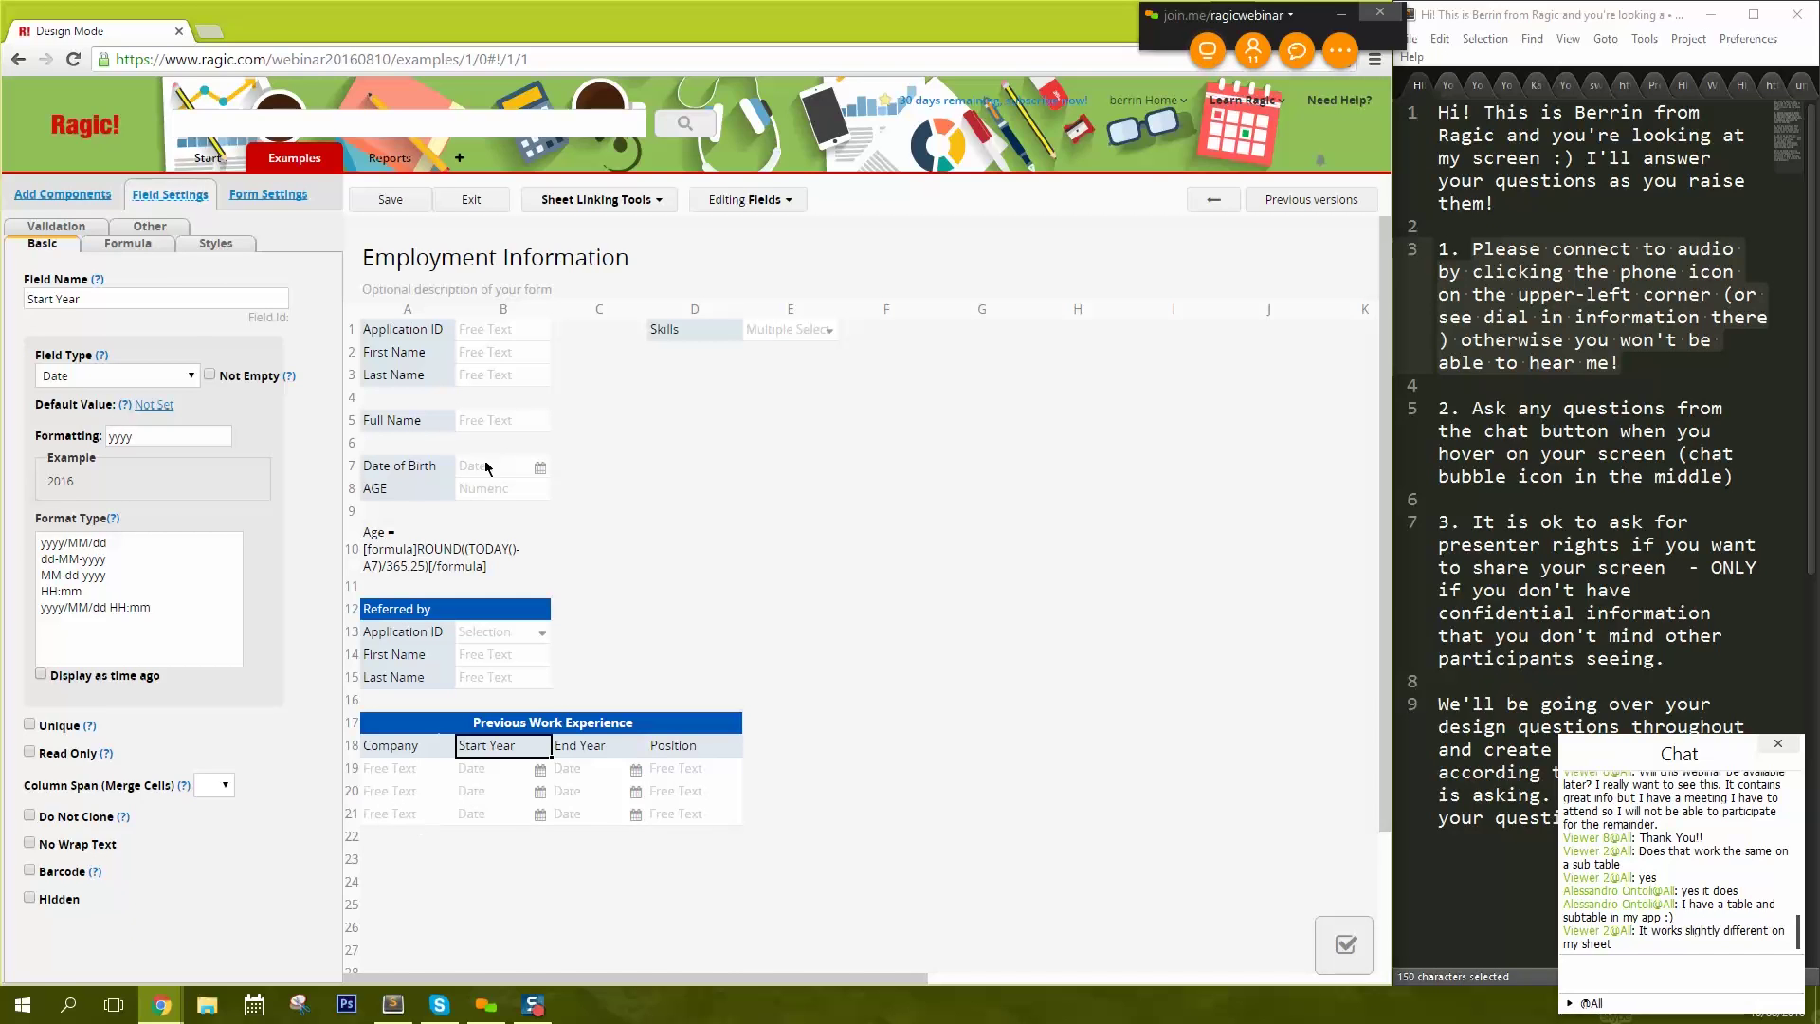
click(393, 199)
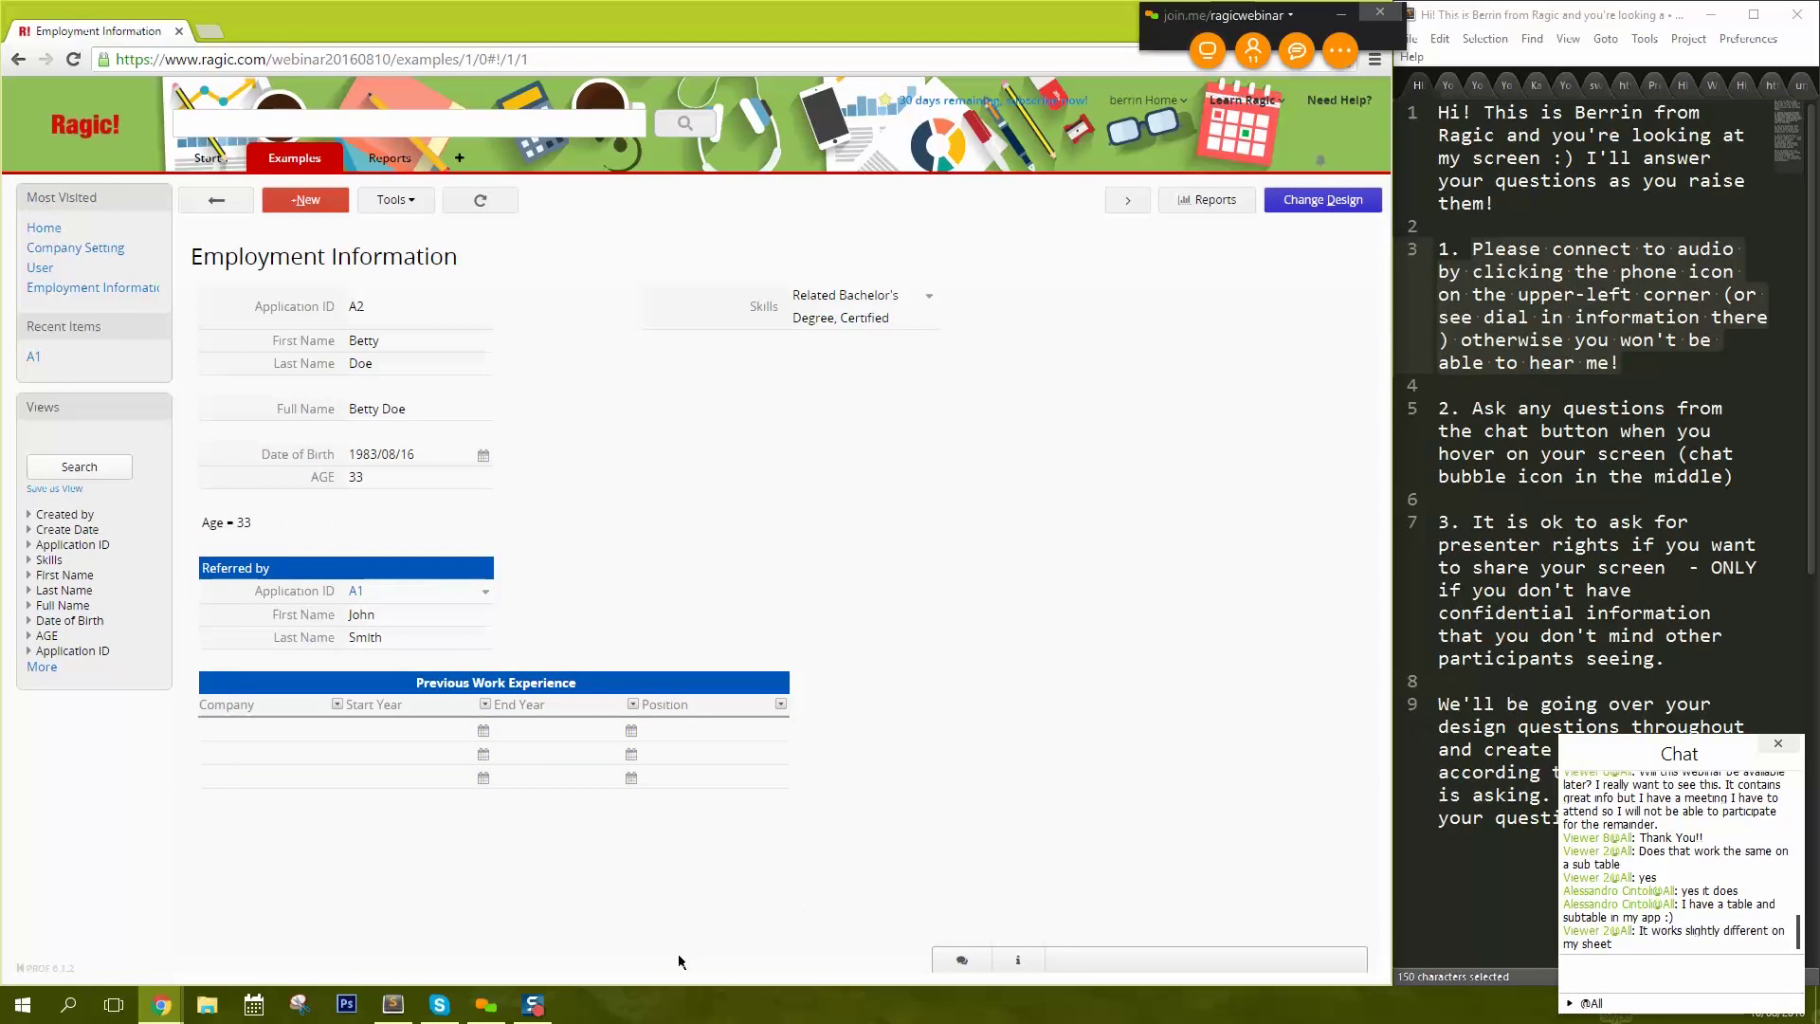
Step: Start editing the first Company cell of record A2's Previous Work Experience subtable
click(274, 728)
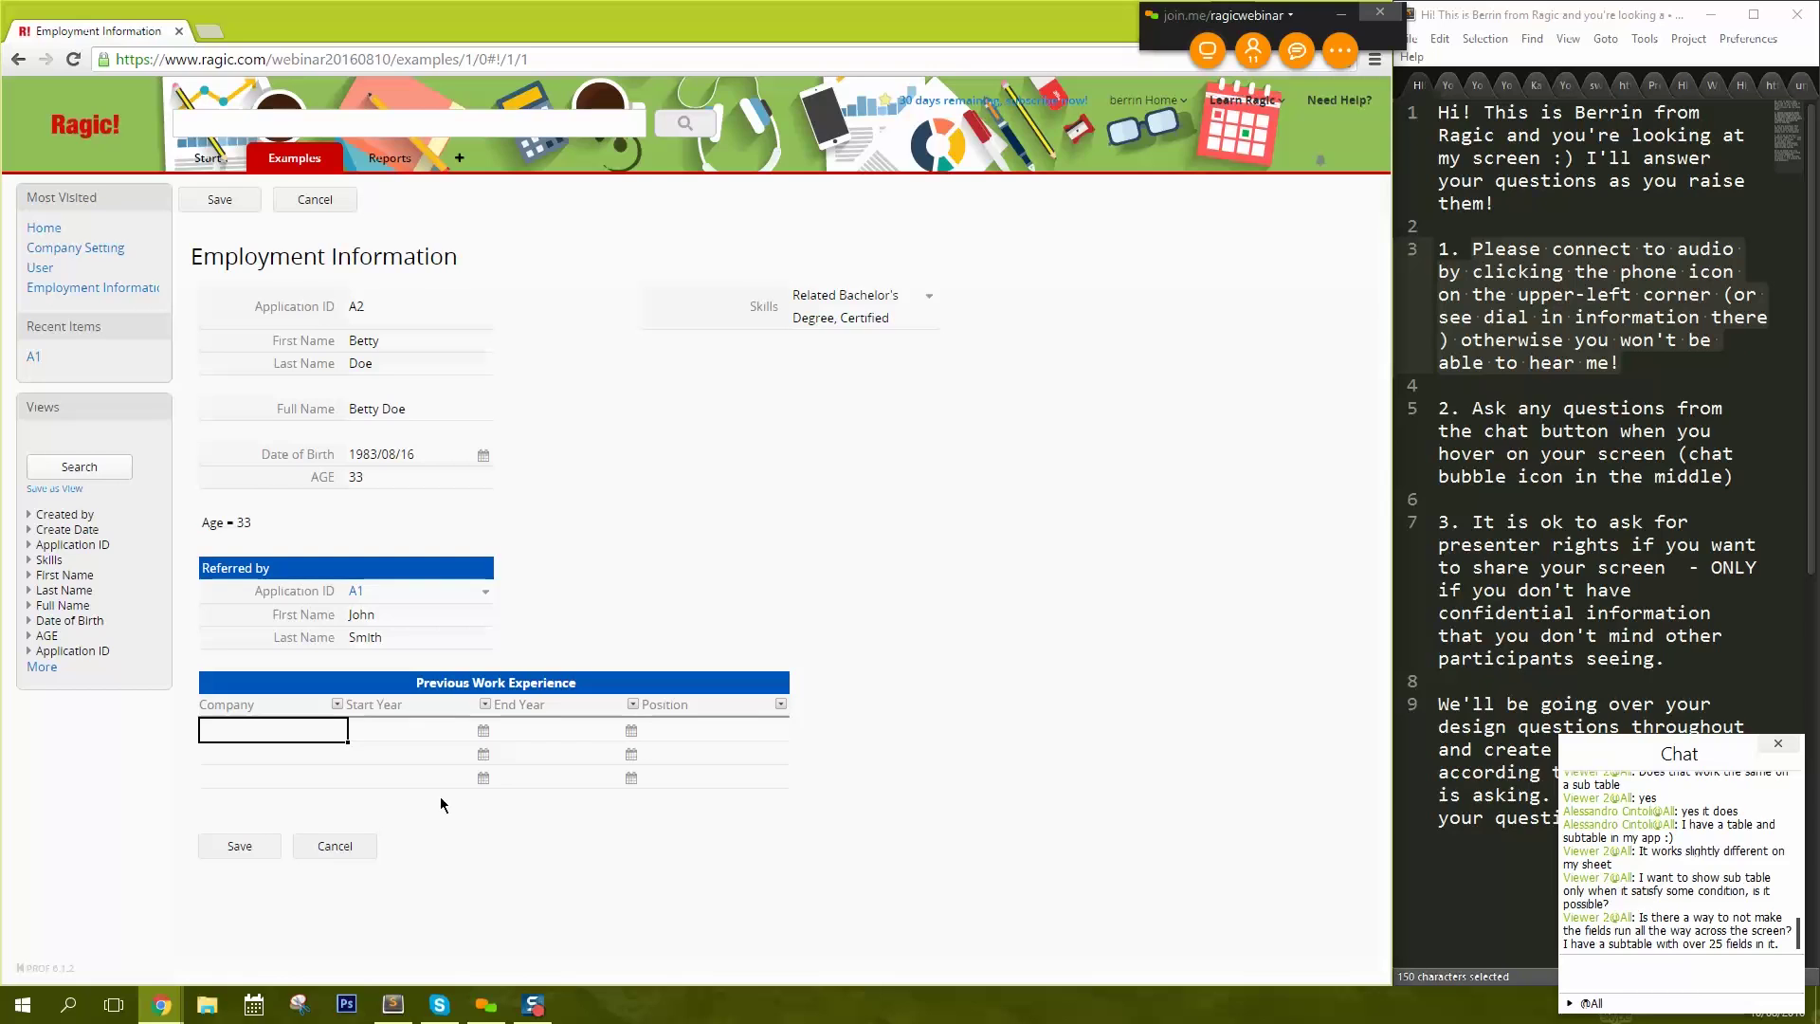
Step: Enter companies A, B, C, D and E down the Company column and save the record
text(A)
key(Return)
text(B)
key(Return)
text(C)
key(Return)
text(D)
key(Return)
text(E)
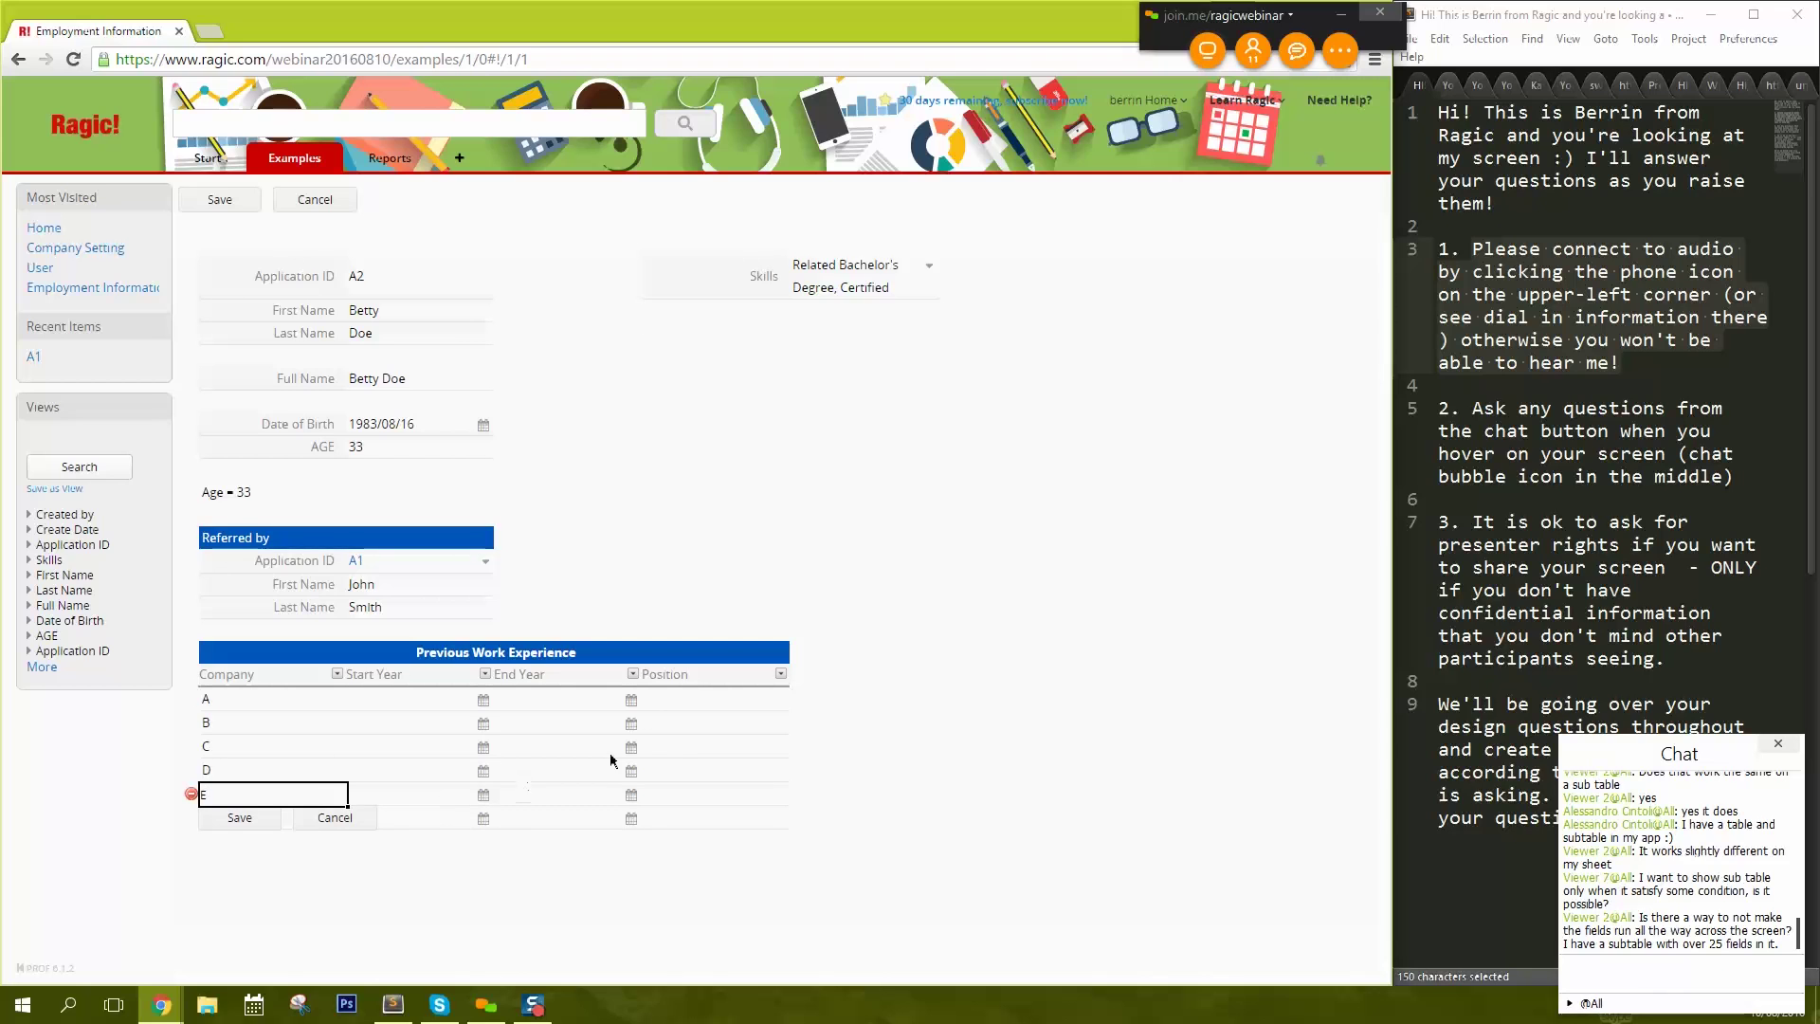
click(244, 817)
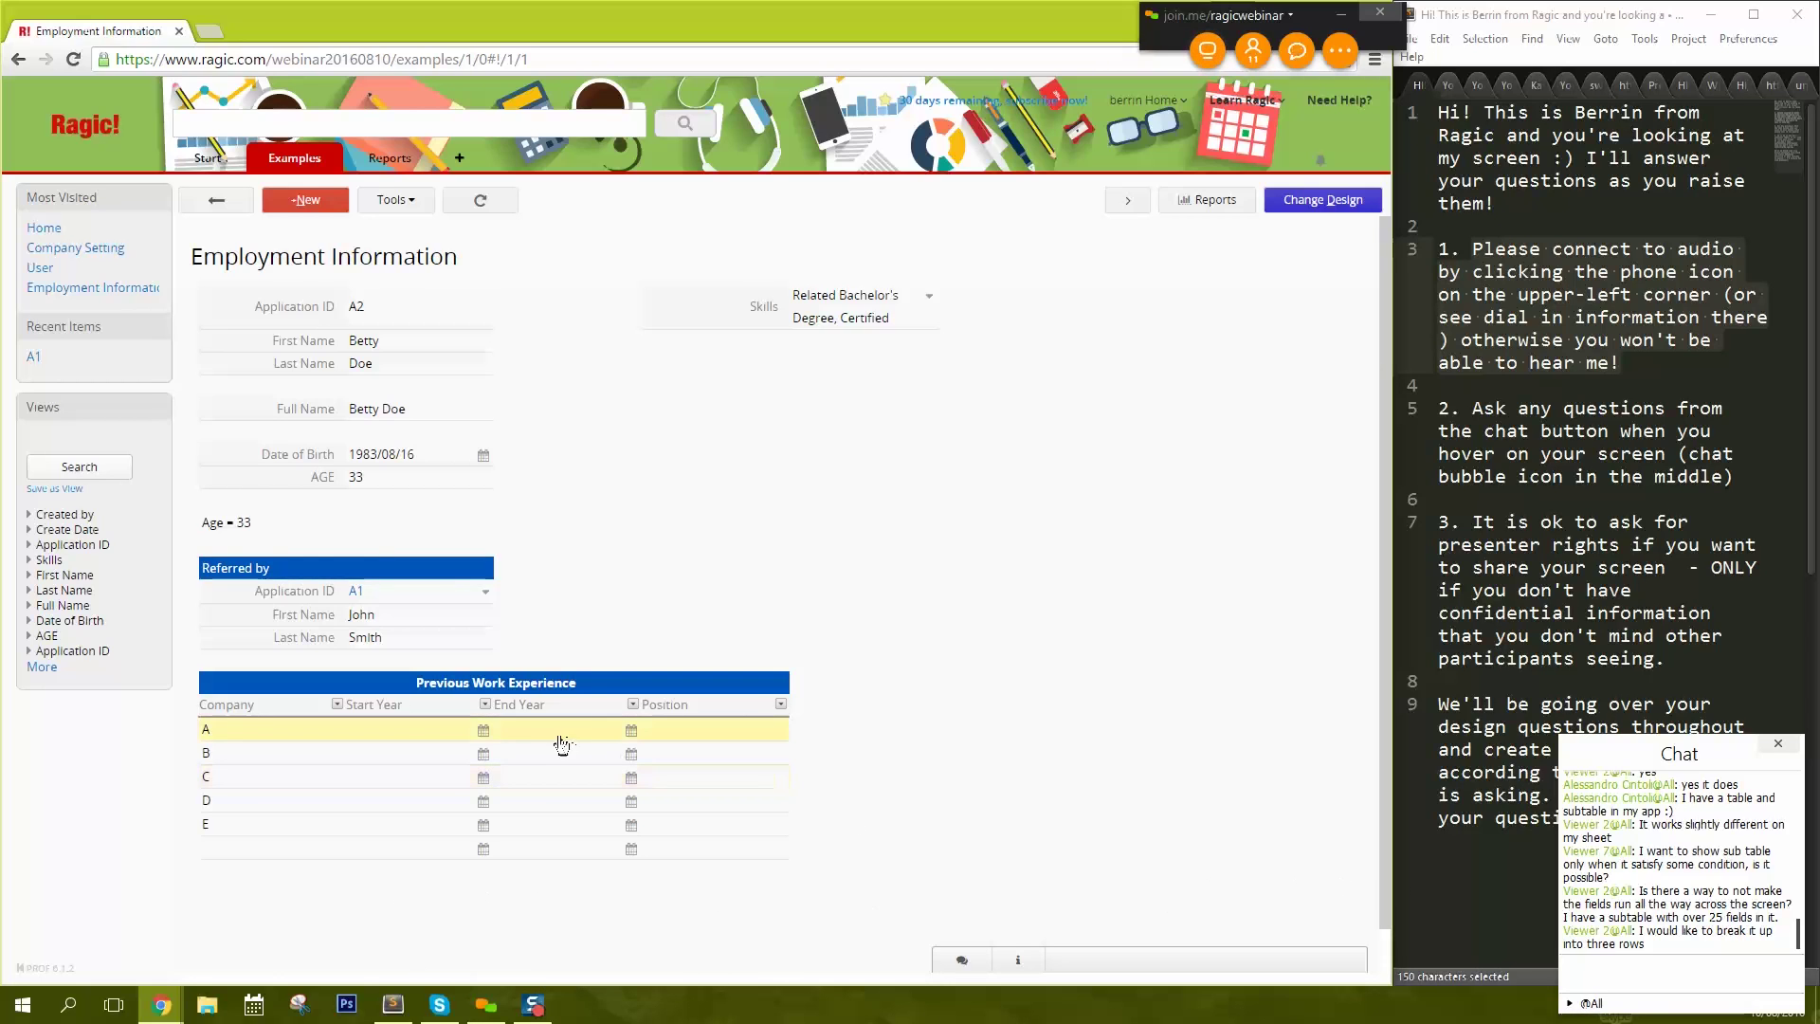
Step: Enter Start Year 1988 and End Year 1995 in company A's subtable row
click(485, 730)
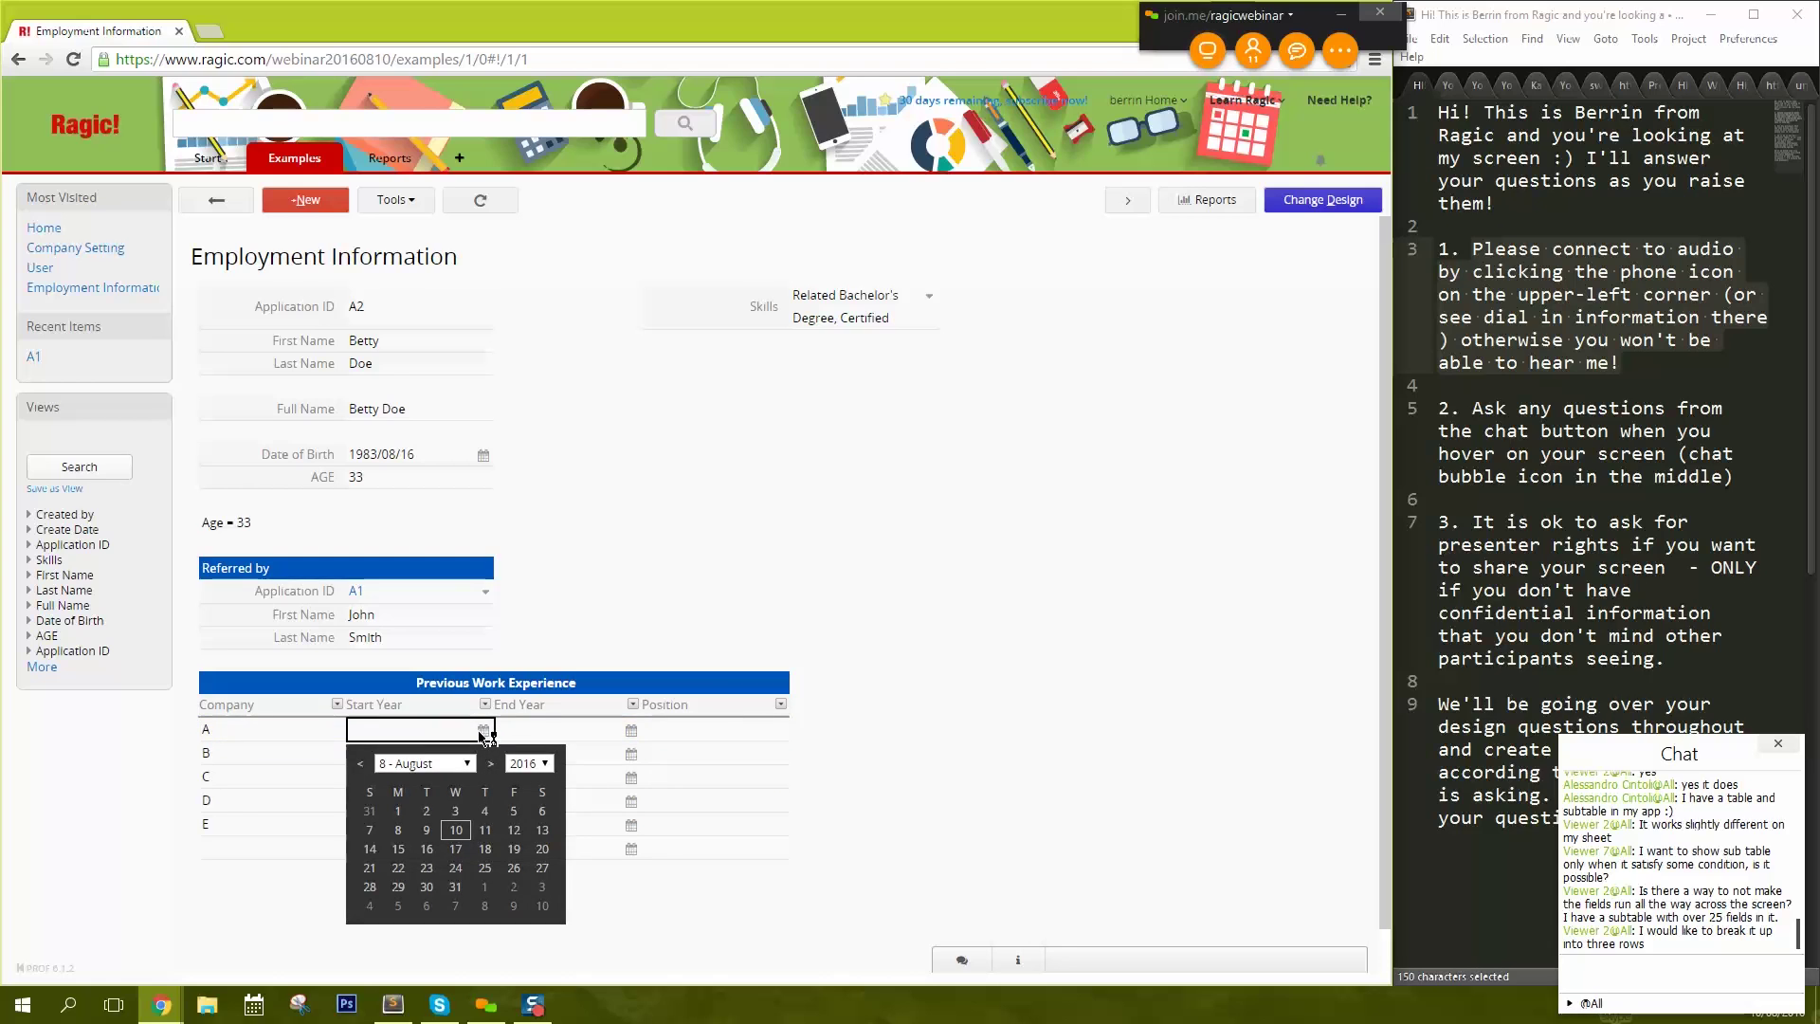
click(411, 728)
text(1988)
click(554, 733)
text(19)
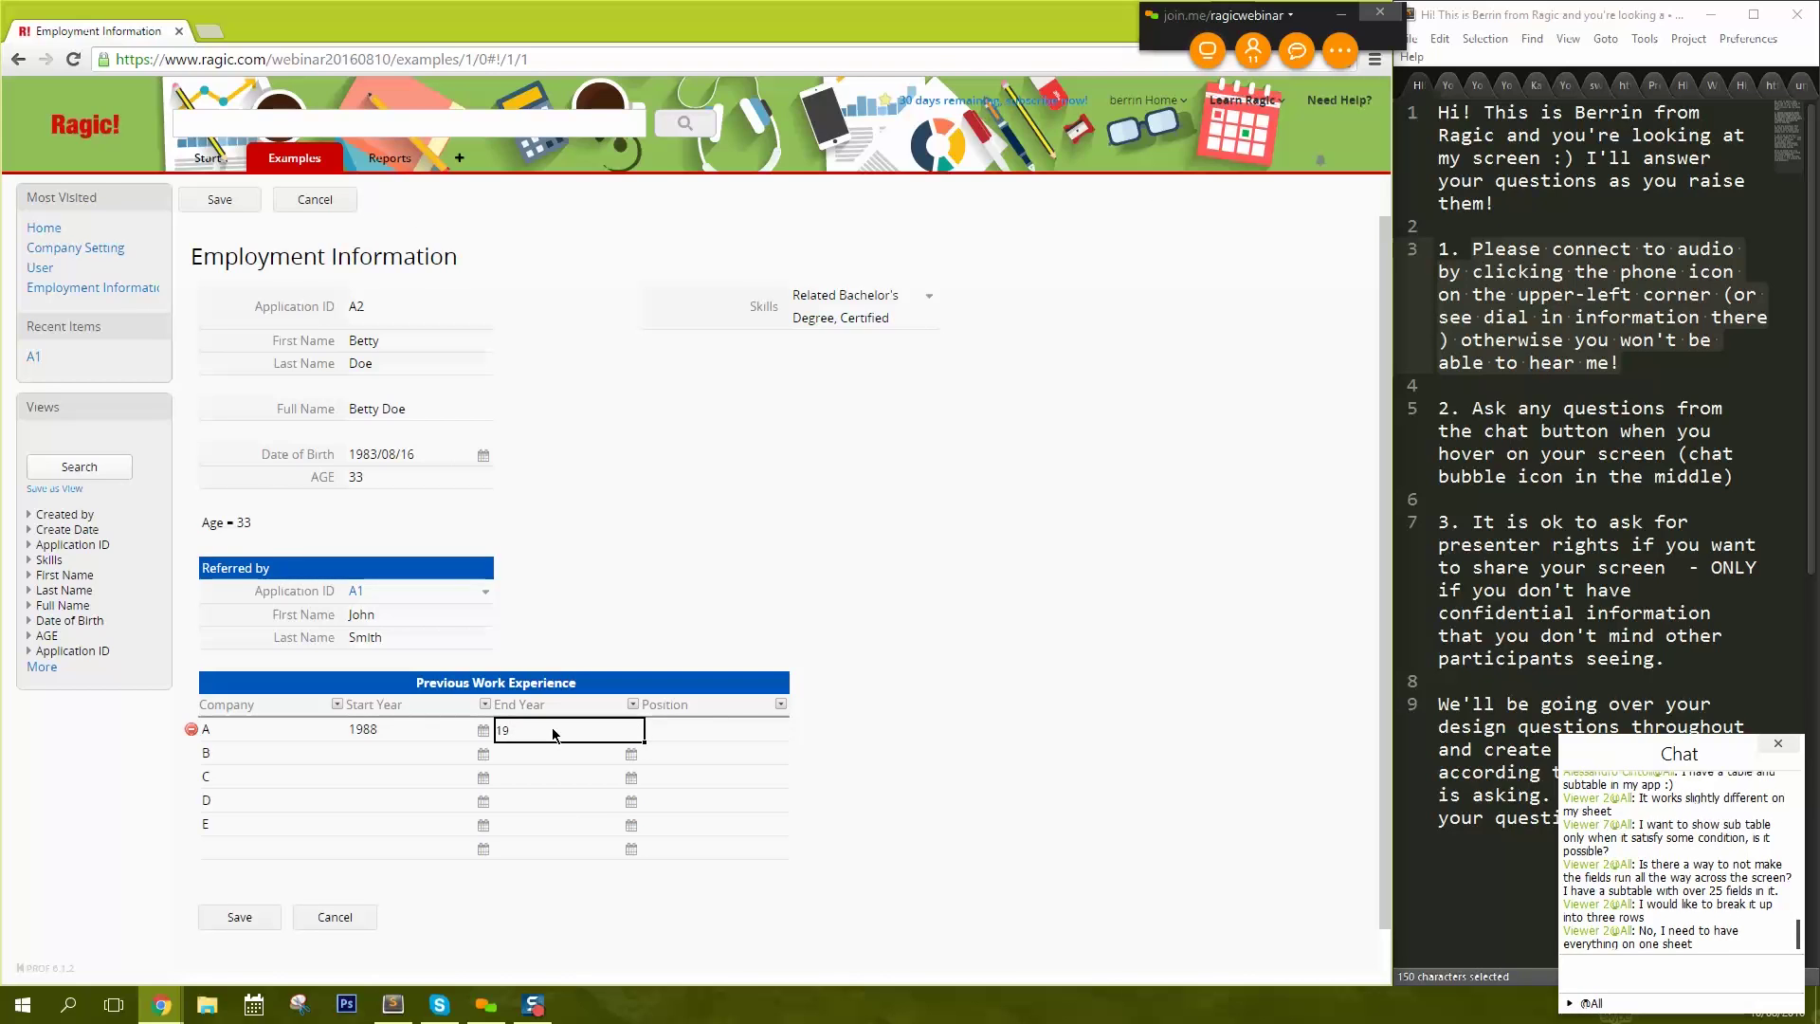
text(95)
click(652, 739)
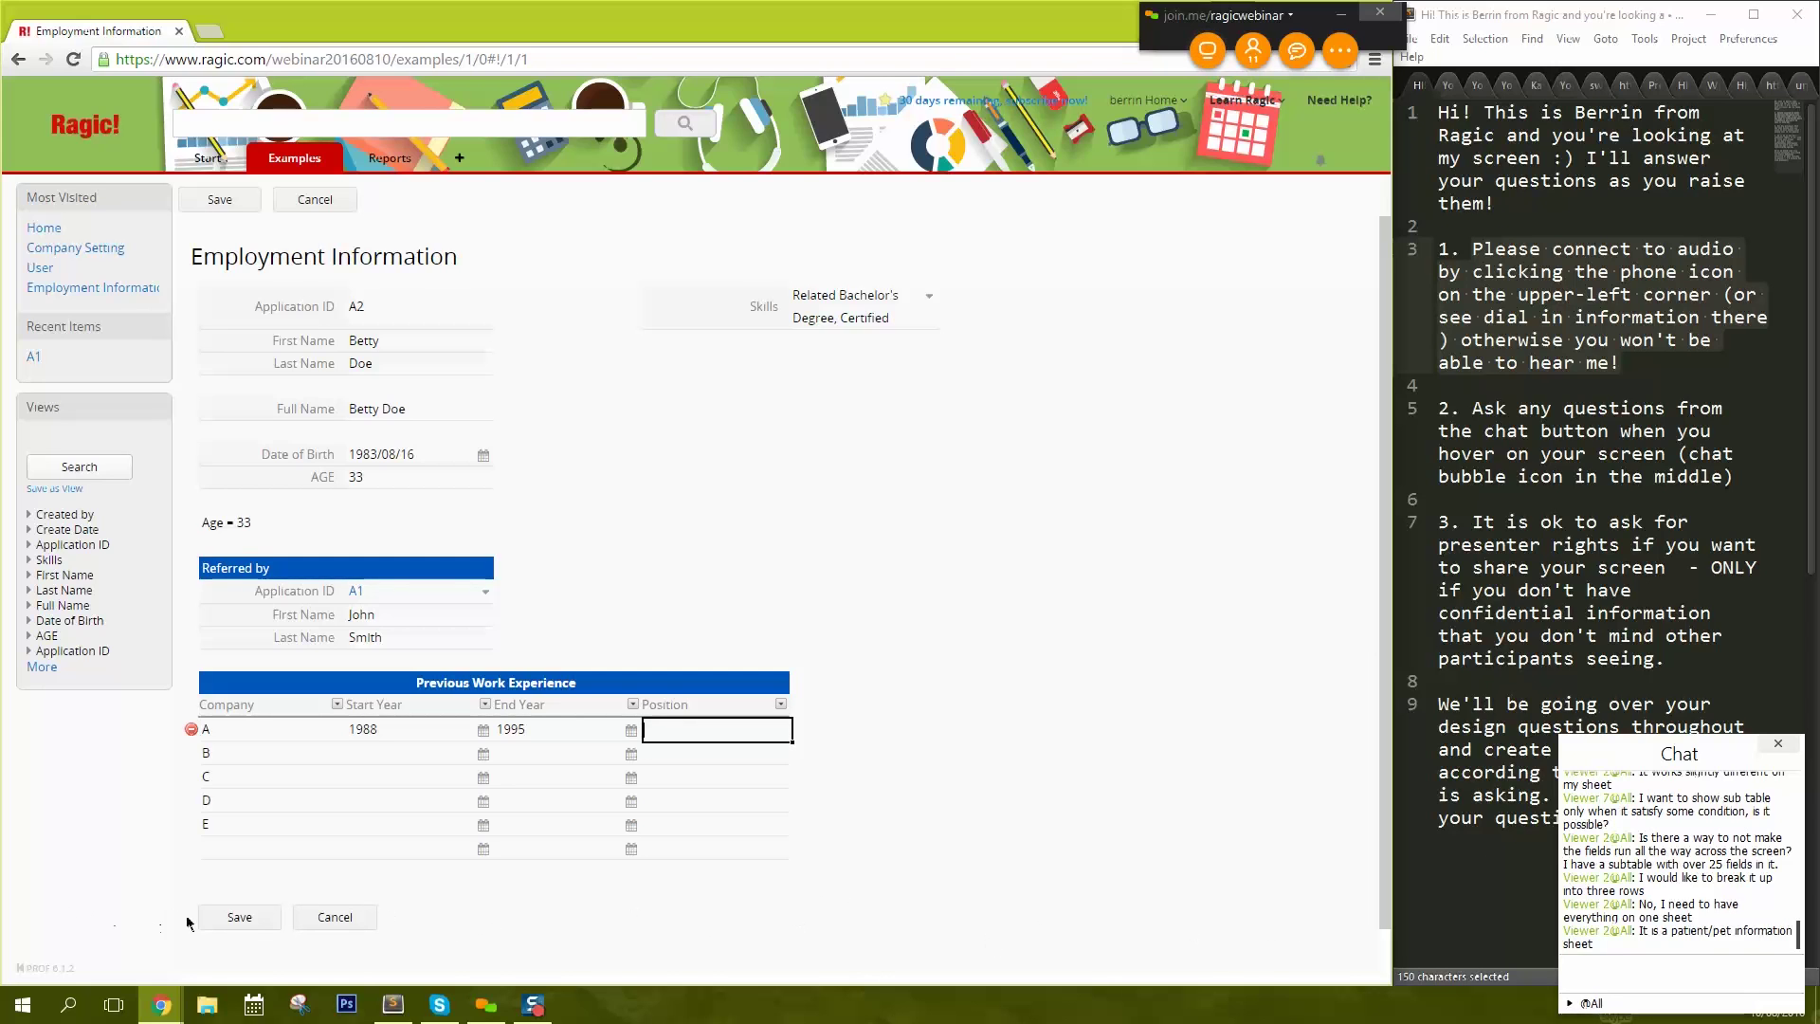
Step: Save record A2 with company A's 1988–1995 work years
click(232, 918)
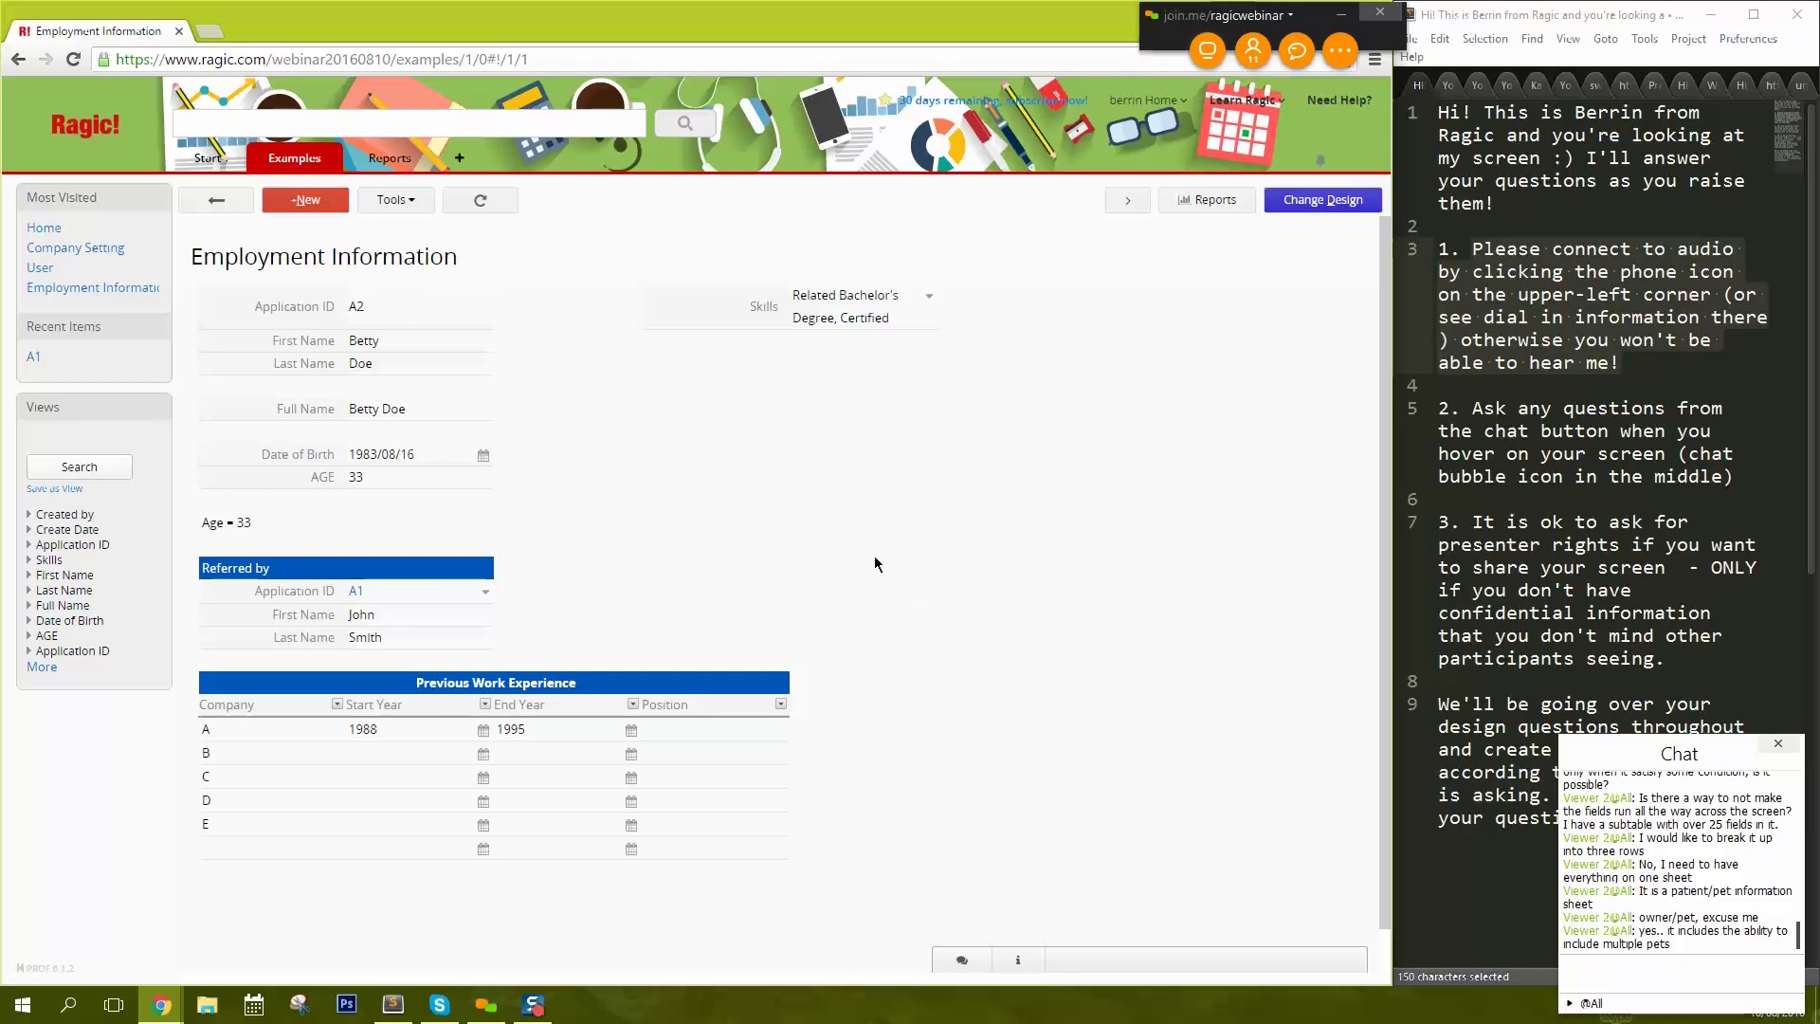
Step: Create a tab named Vet containing a new sheet named Owners
click(459, 157)
click(535, 331)
text(Vet)
click(635, 331)
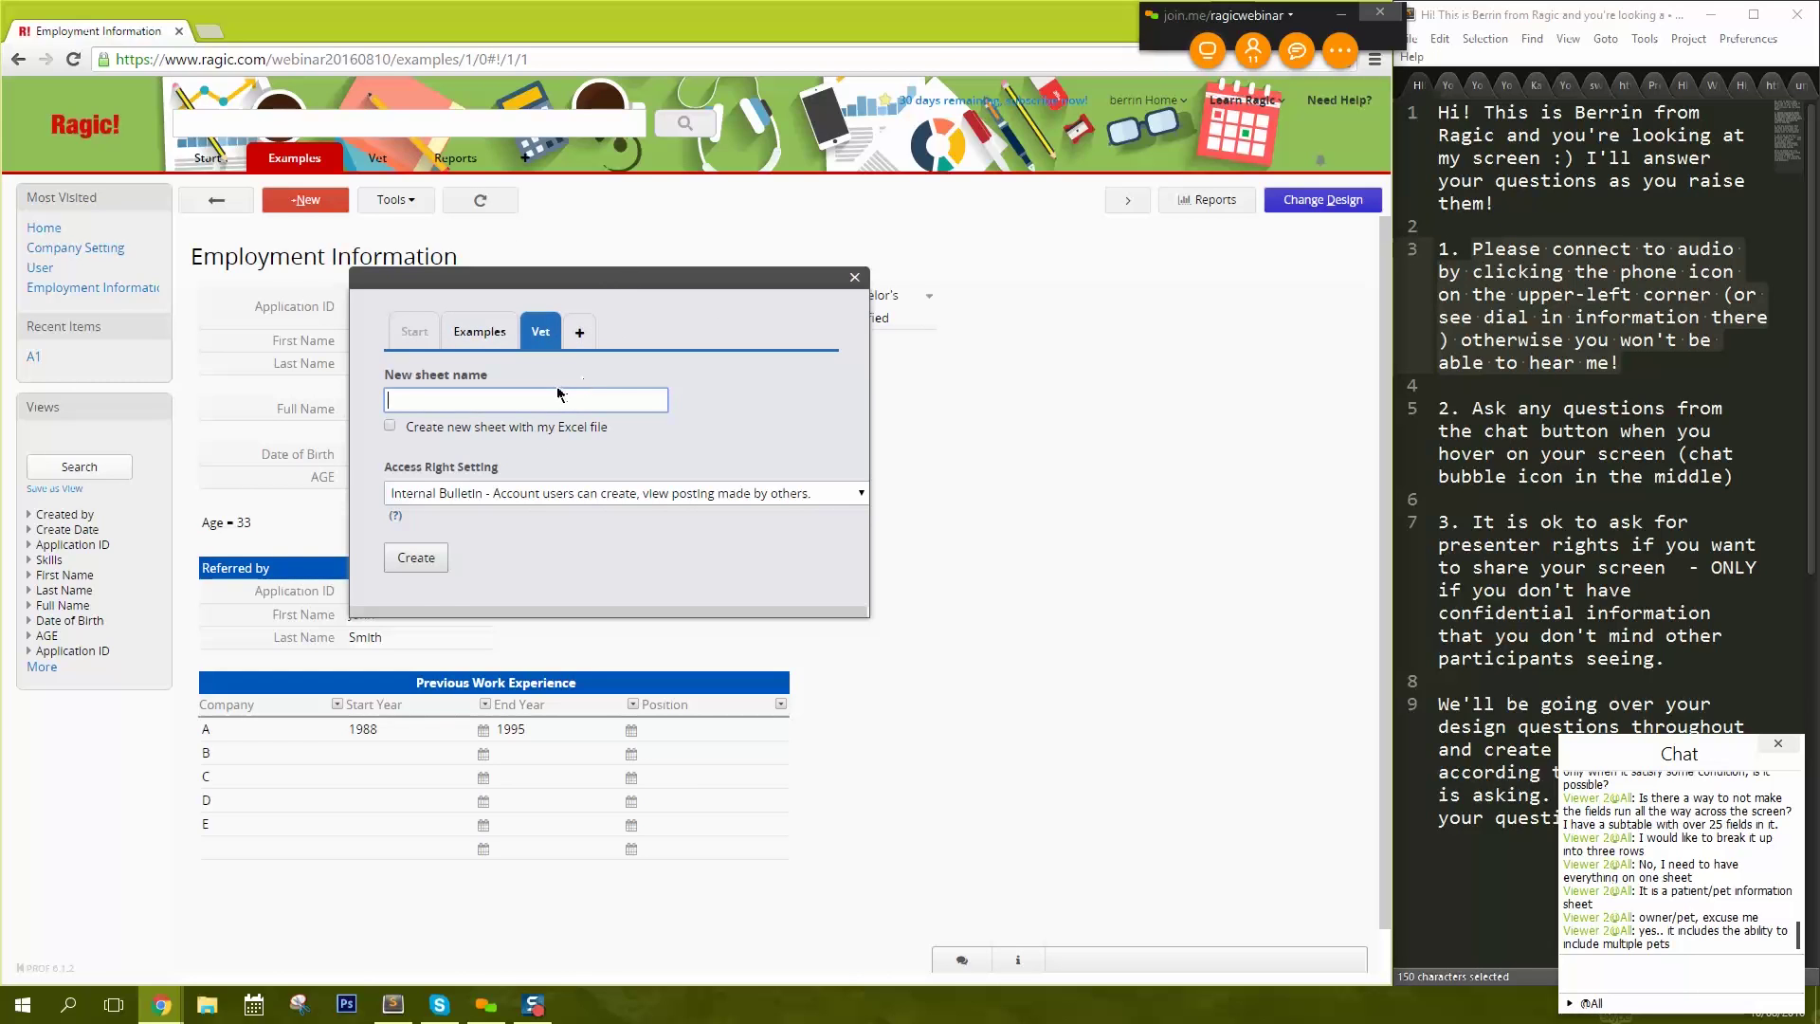
text(Owners)
click(409, 561)
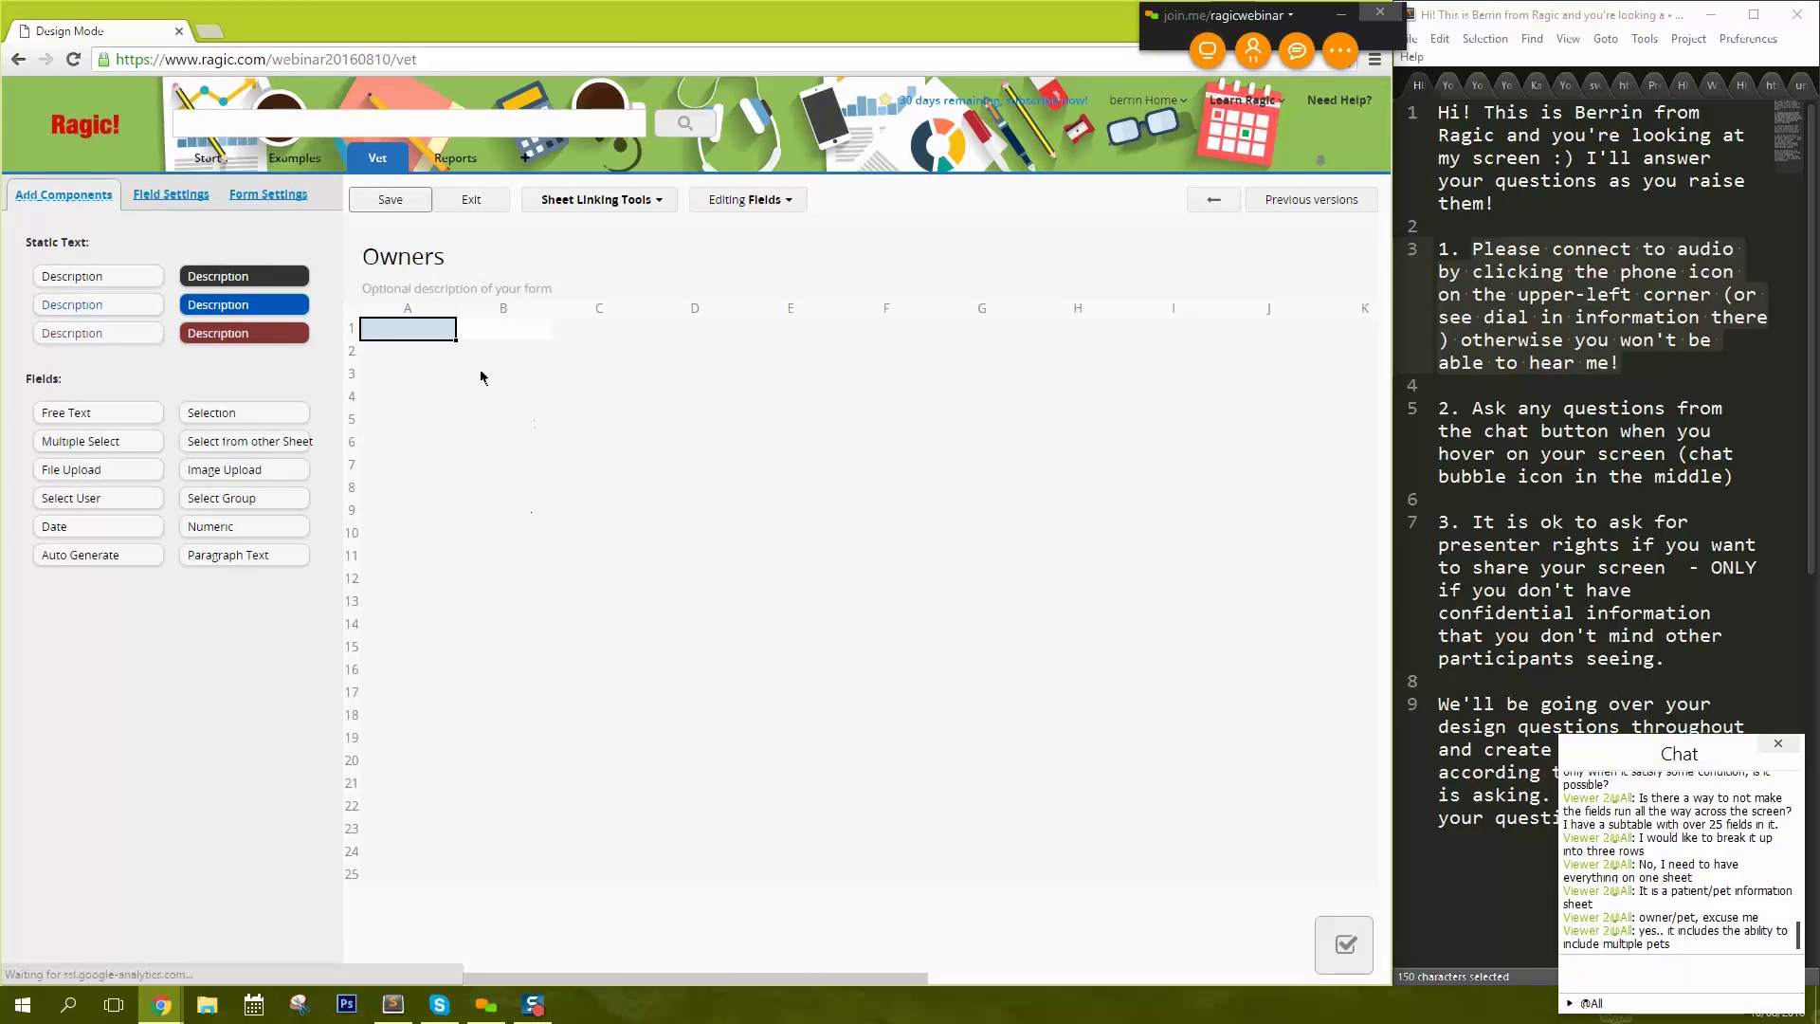
Step: Add Owner ID and Full Name fields to the Owners sheet
text(Owner ID)
key(Return)
text(Full Name)
key(Up)
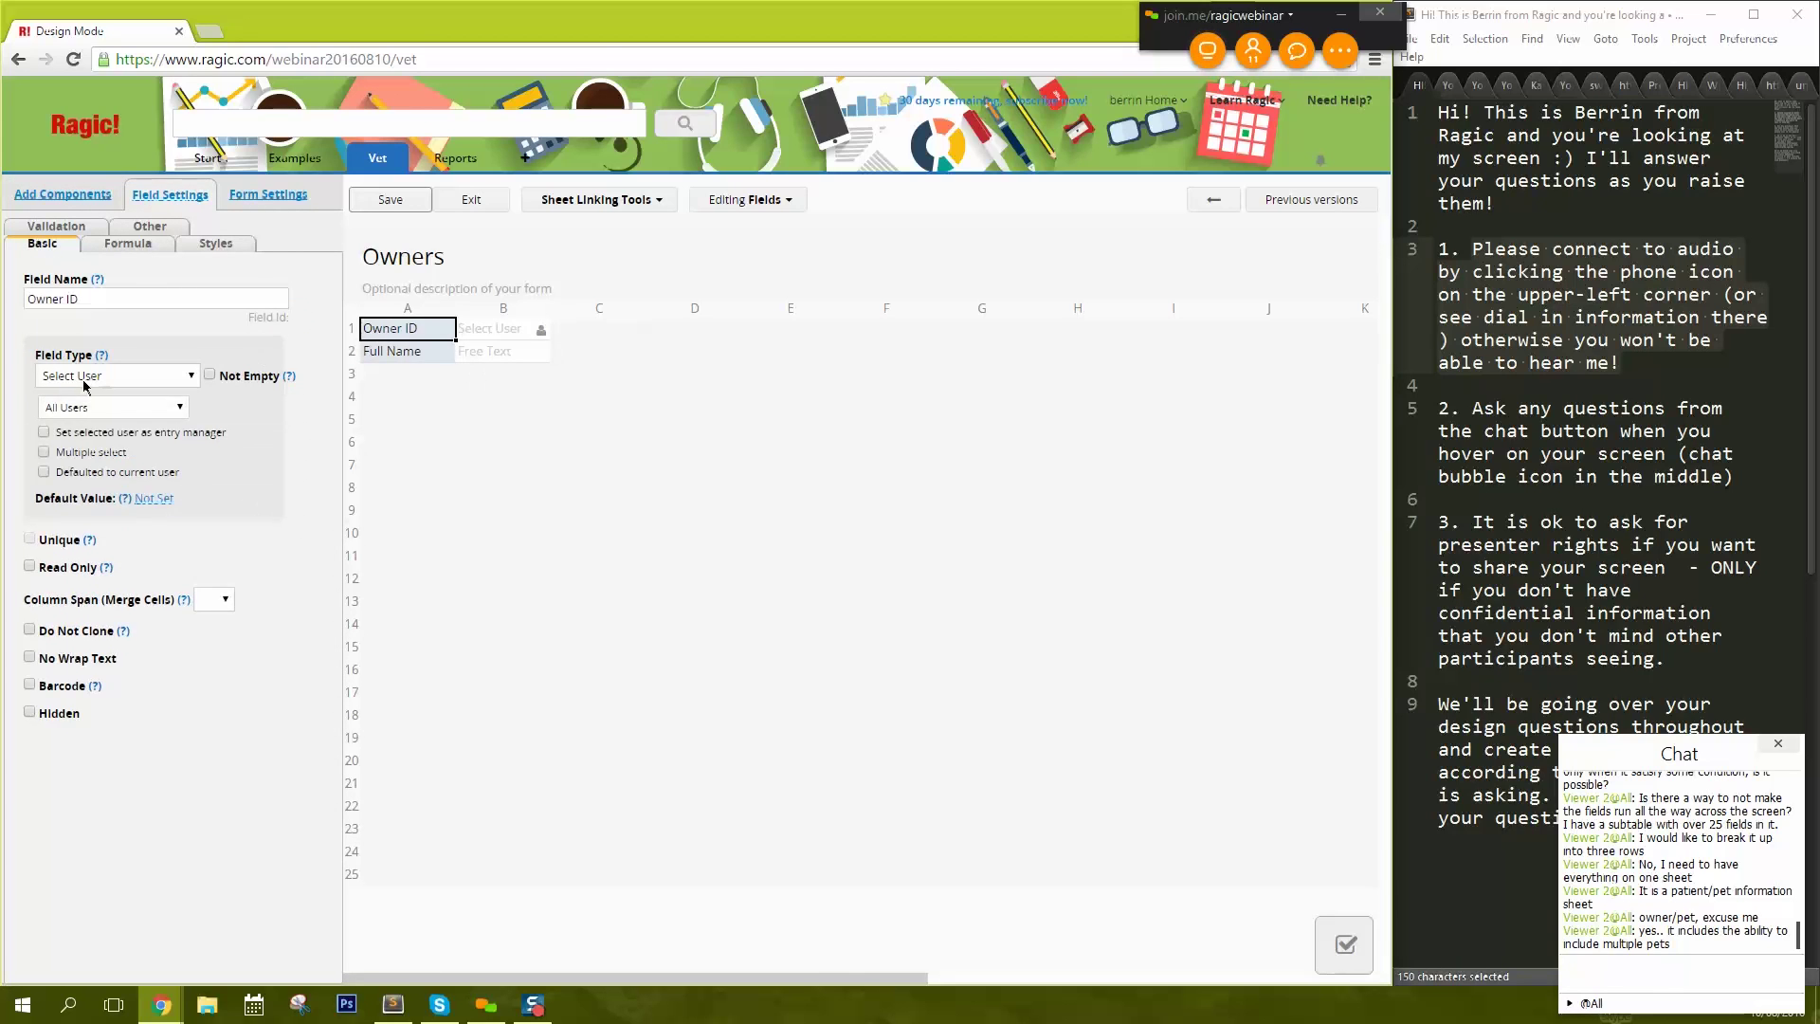
Step: Make Owner ID auto-generated with an O- prefix format, and save the sheet design
click(126, 385)
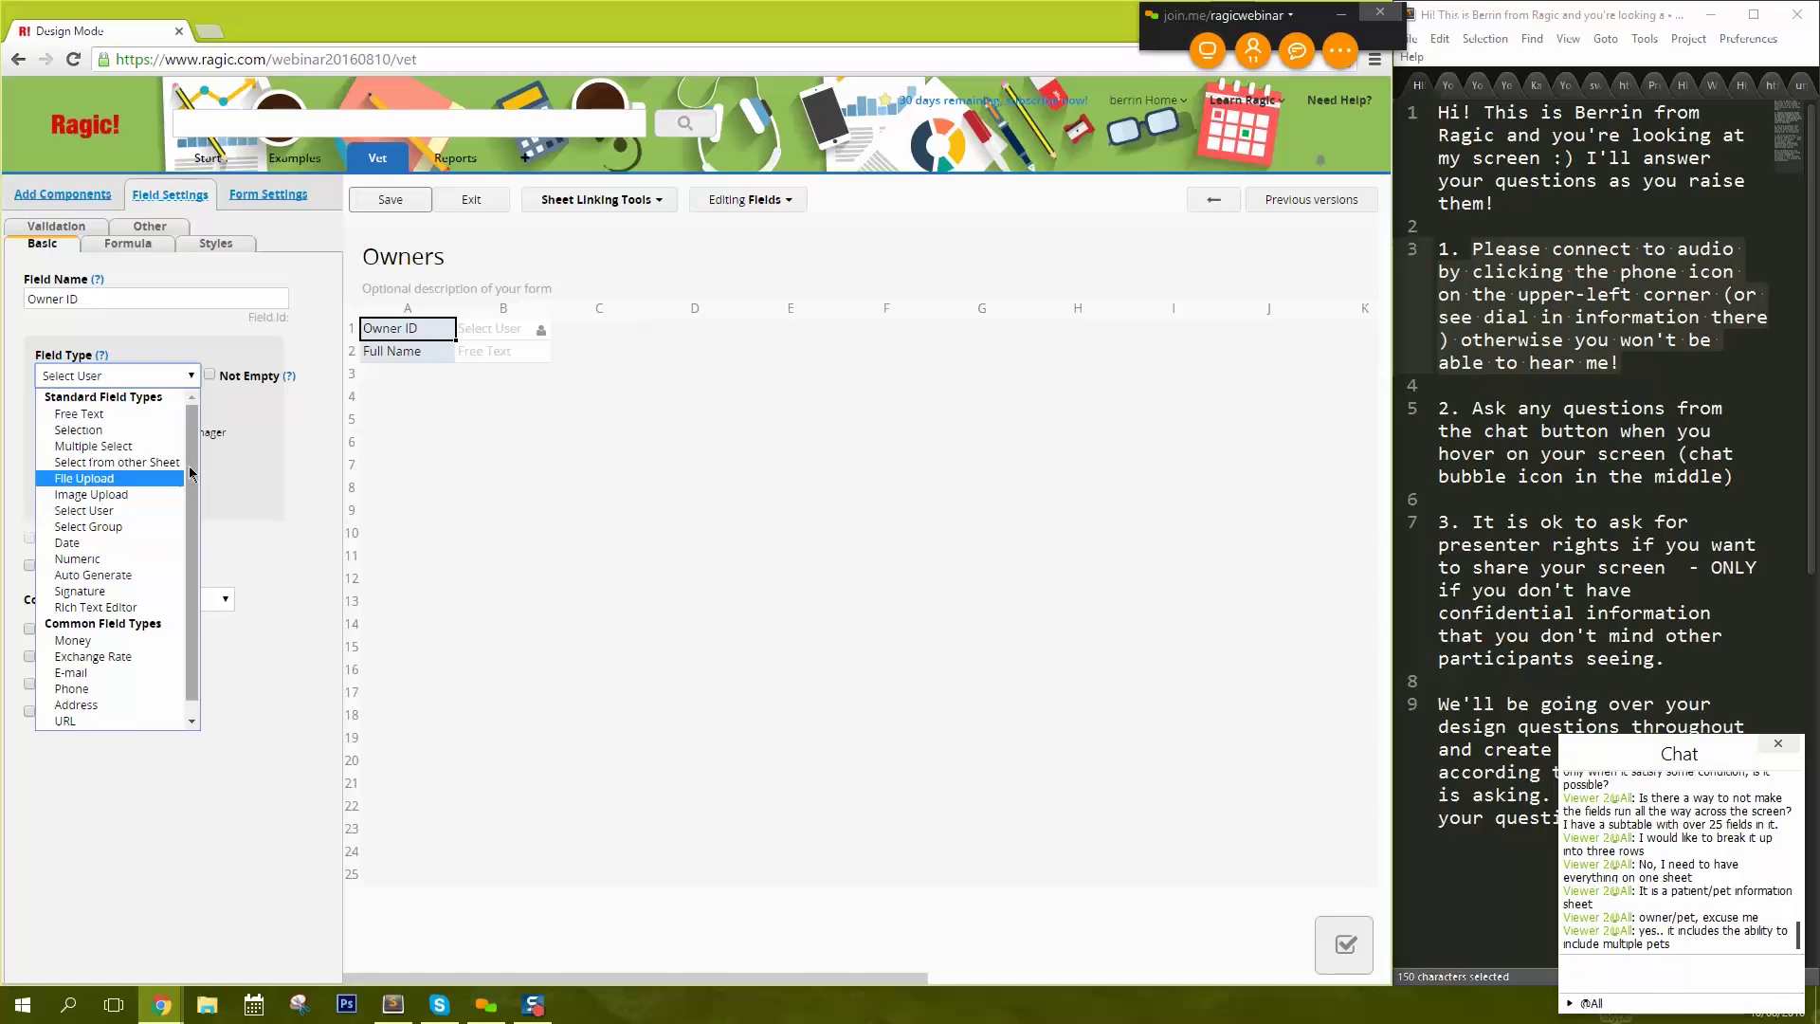
click(142, 575)
click(40, 491)
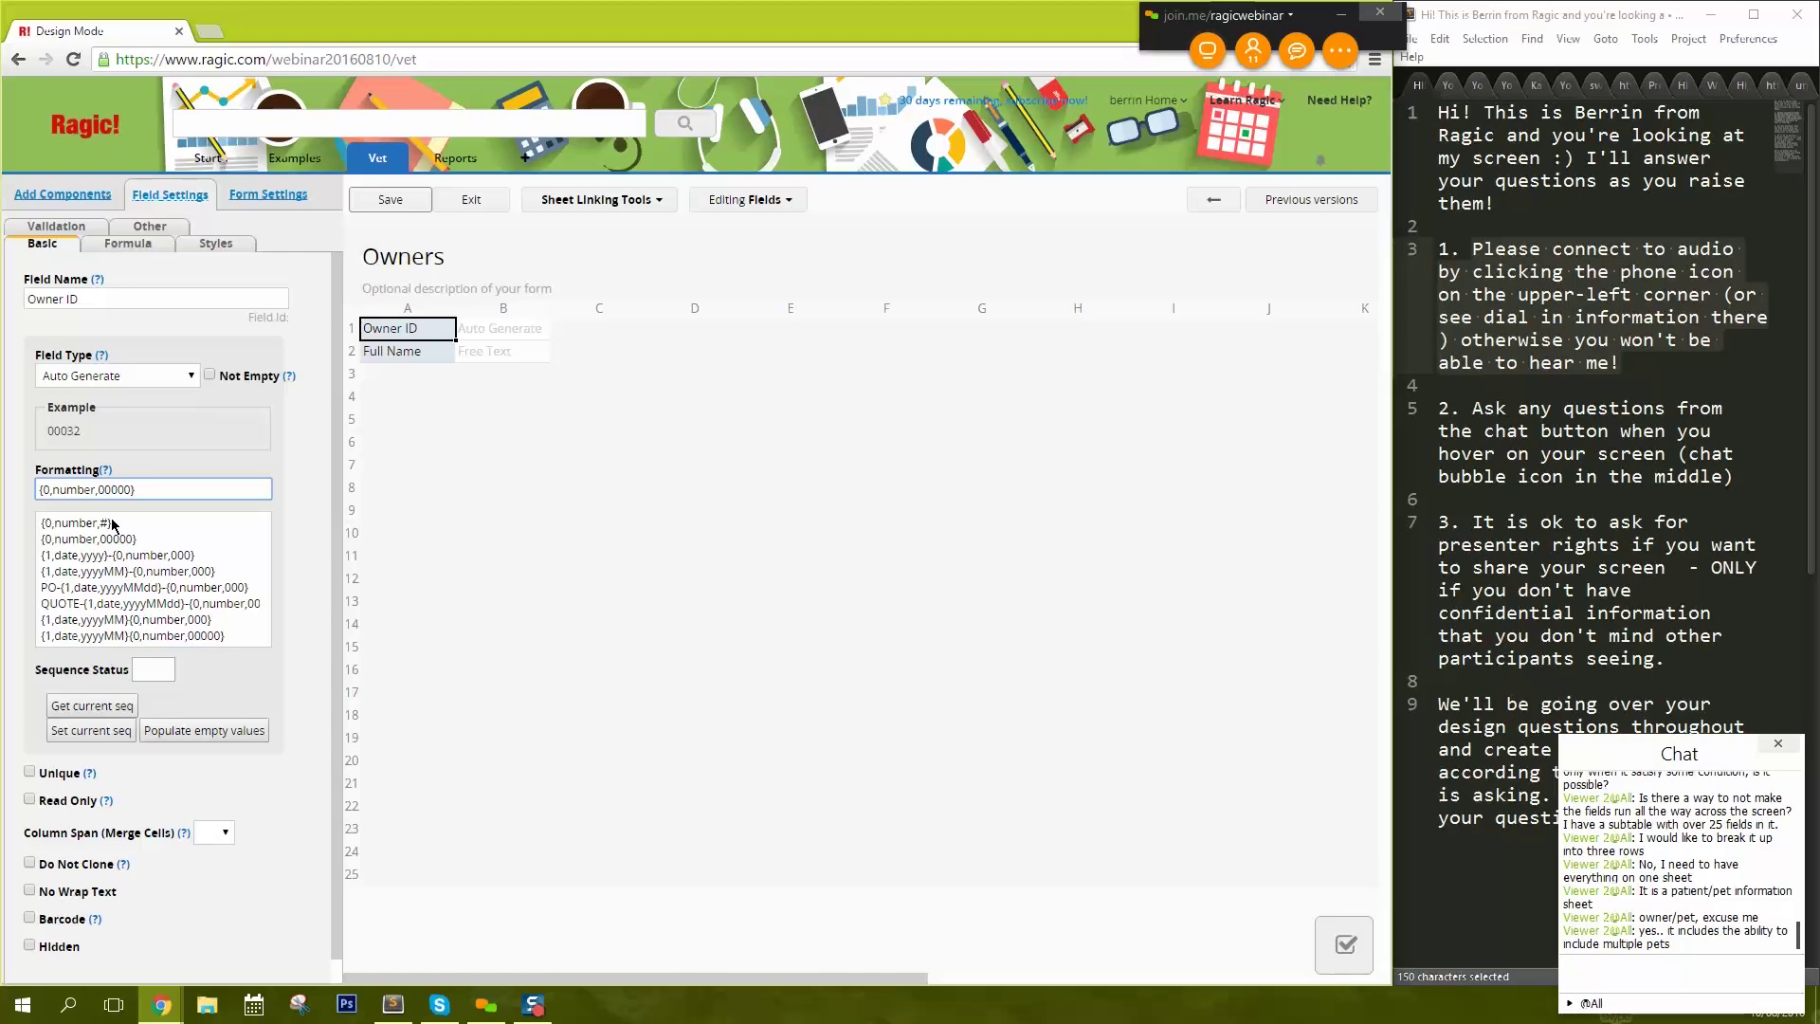
text(O-)
click(380, 201)
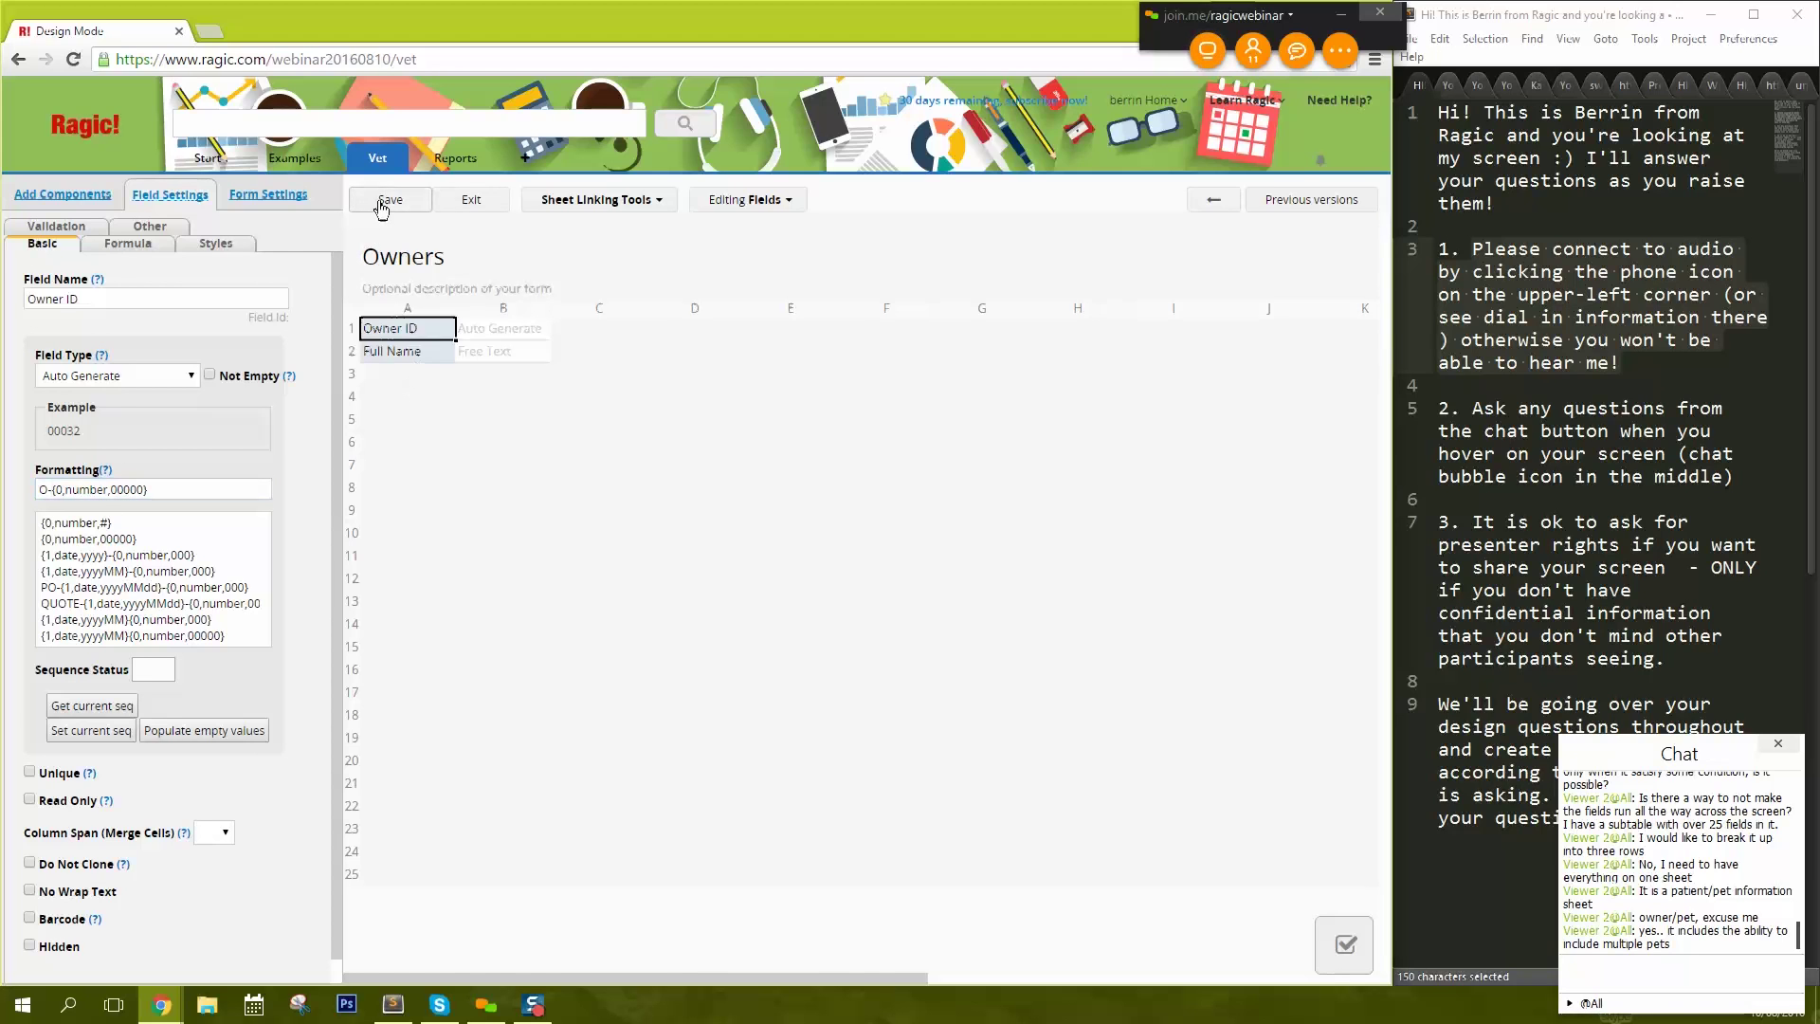
click(473, 203)
Step: Save two owner records with full names as O-00001 and O-00002, then start a new sheet
click(501, 313)
text(John Smith)
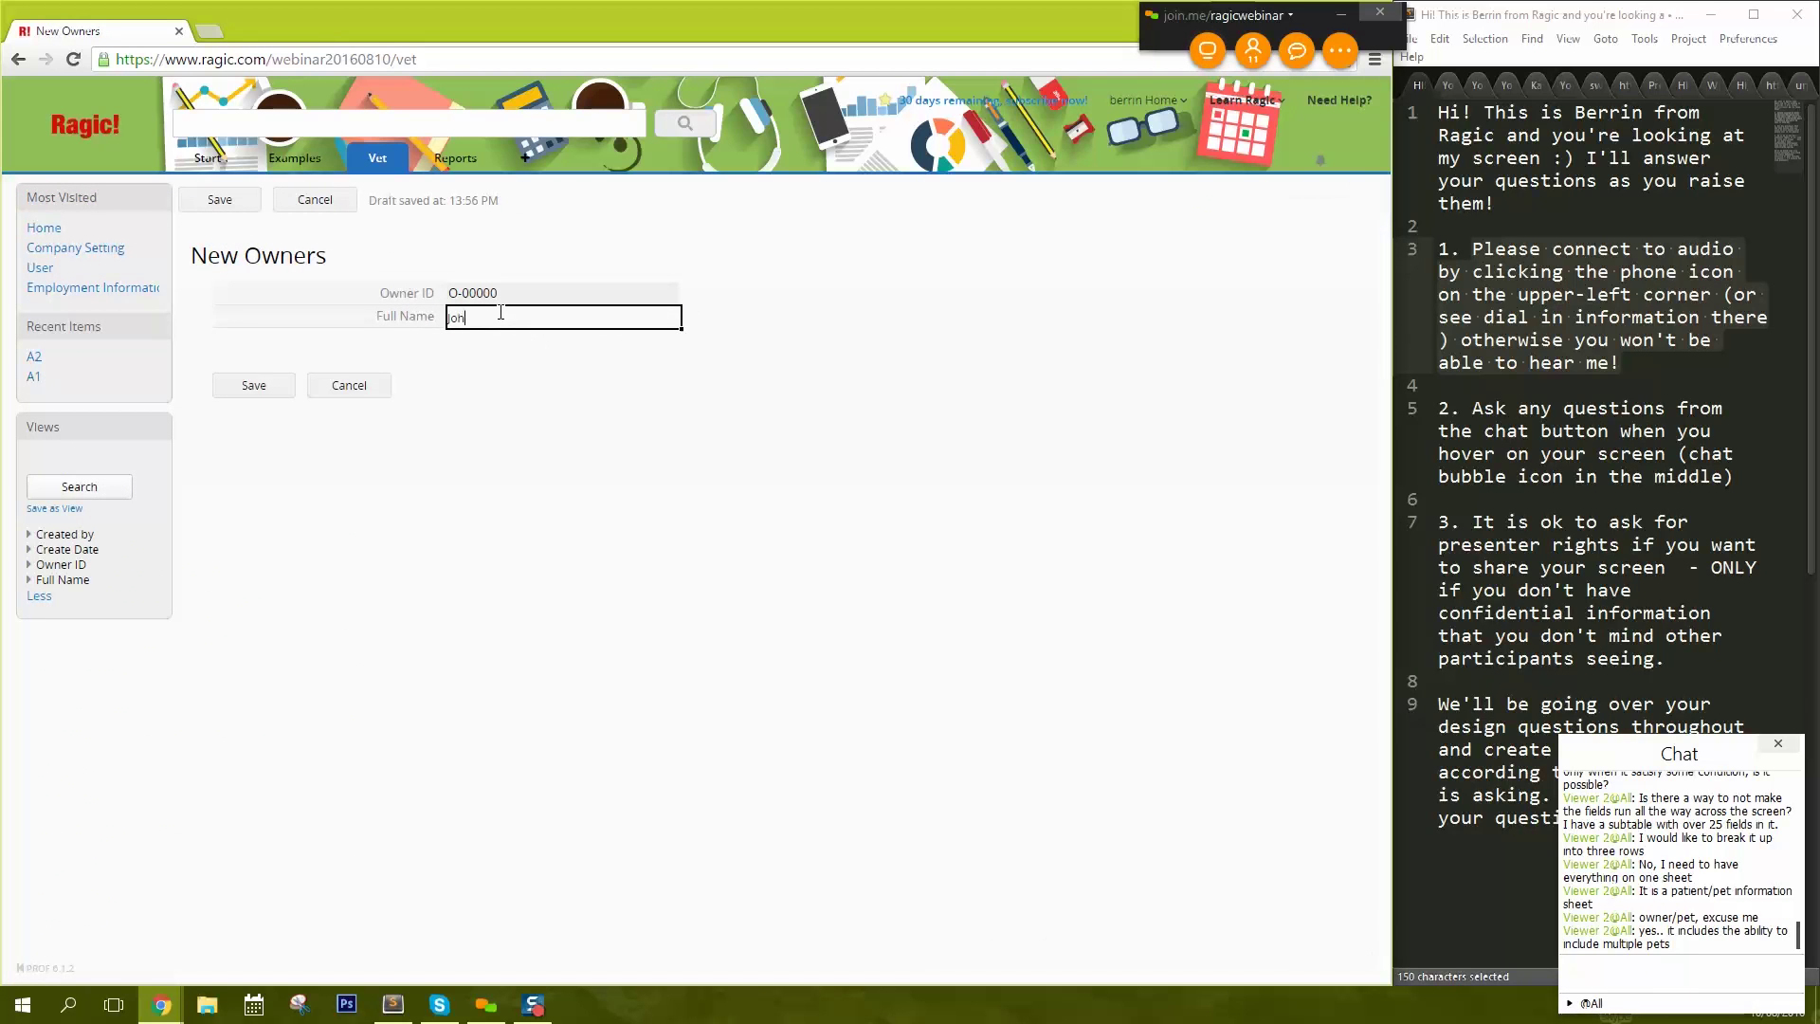
click(253, 385)
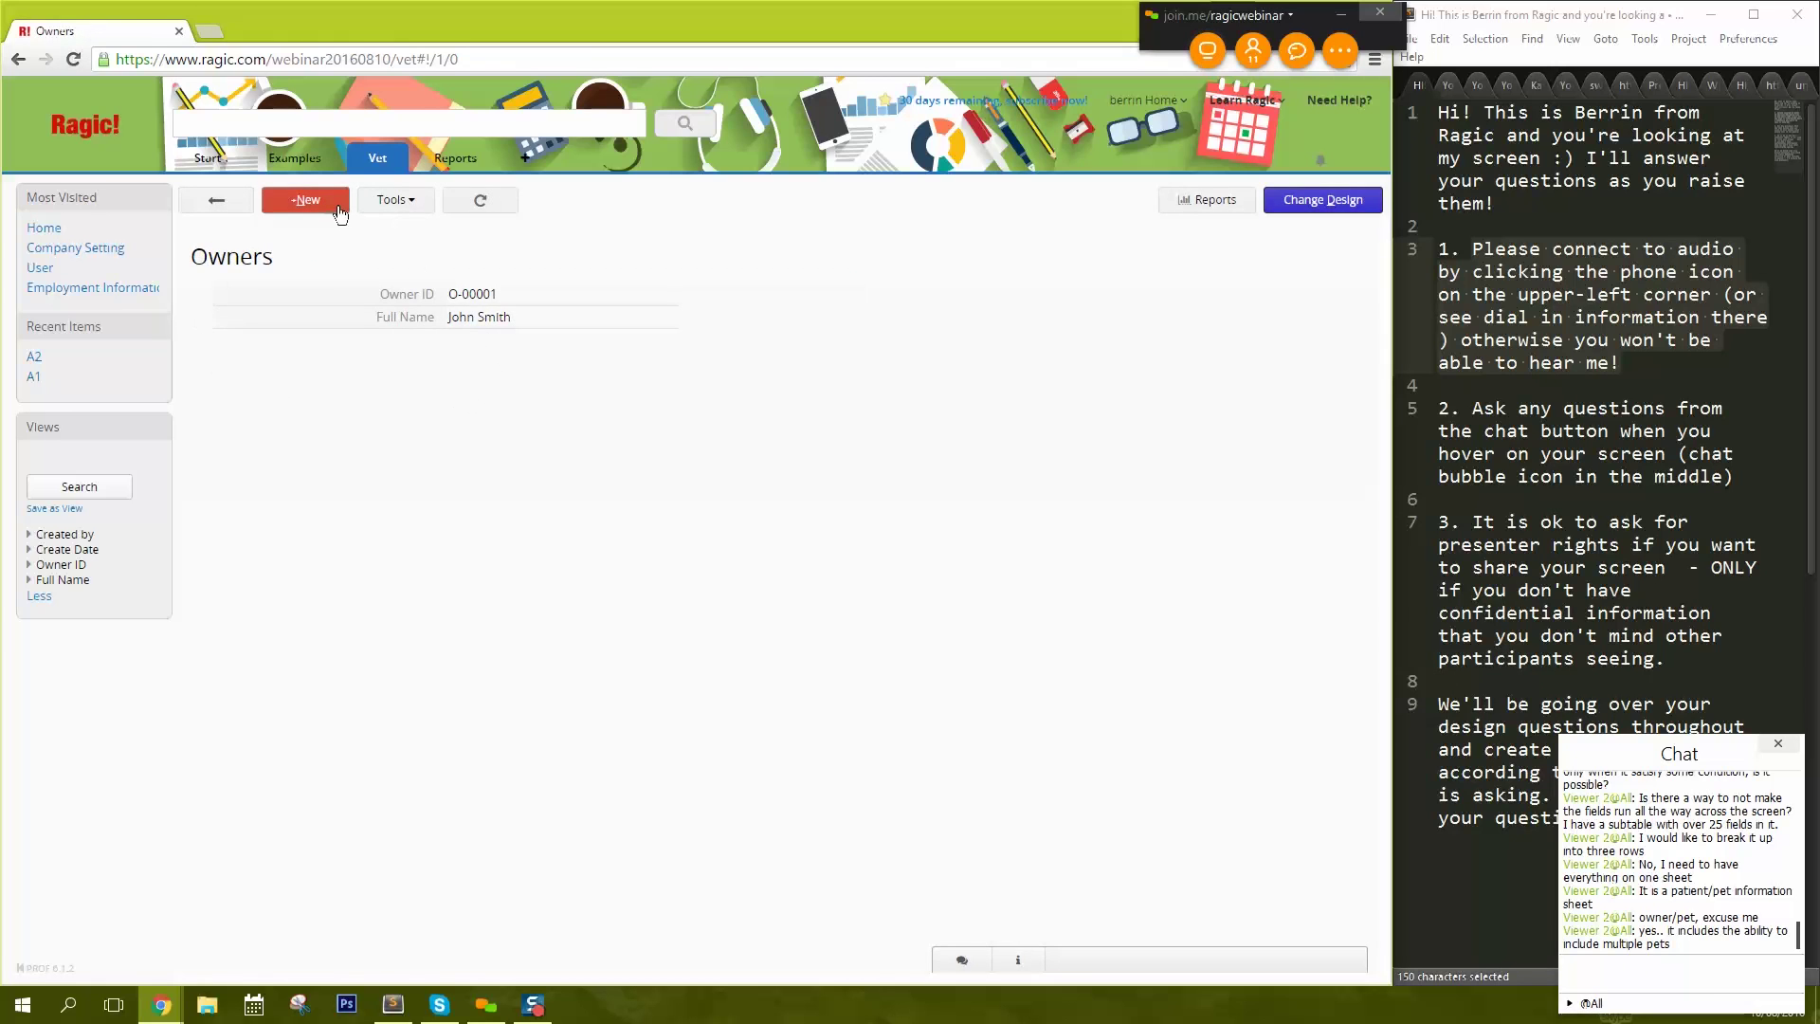
click(484, 318)
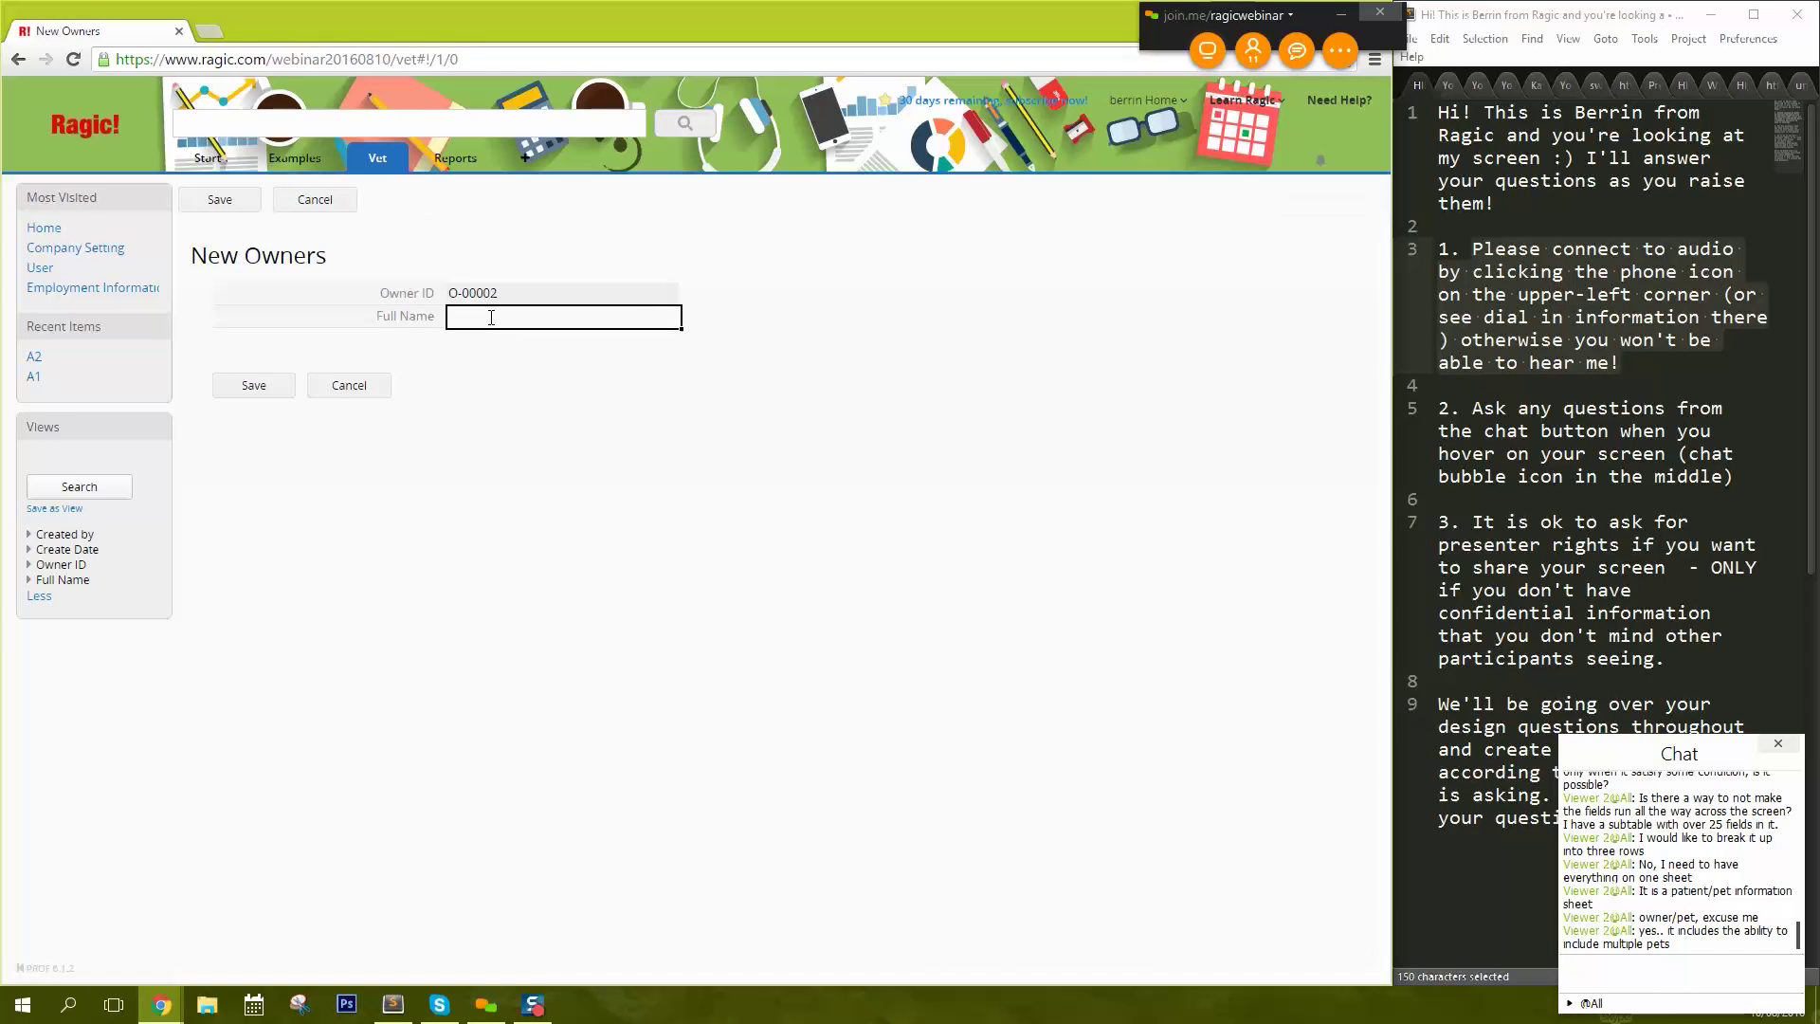
text(Jane Doe)
click(261, 387)
click(409, 194)
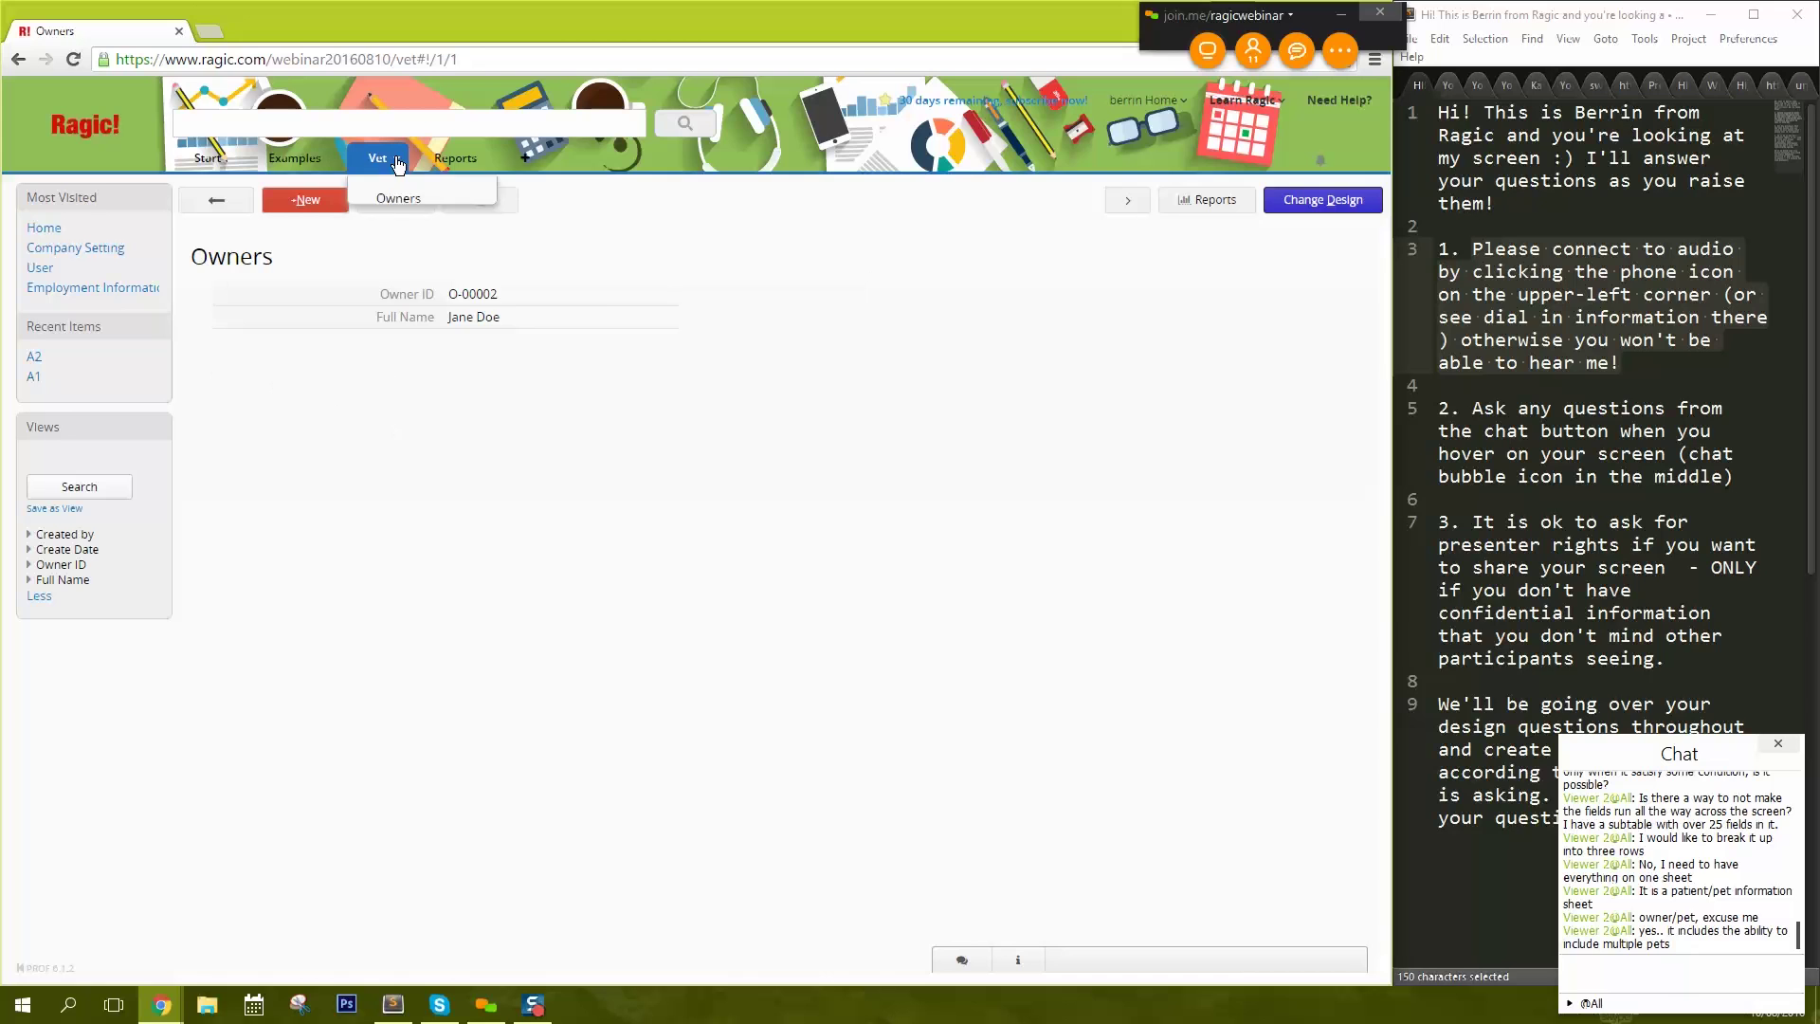
click(424, 179)
Step: Create the Pets sheet under Vet with a Pet ID field in its first row
text(Pets)
click(422, 560)
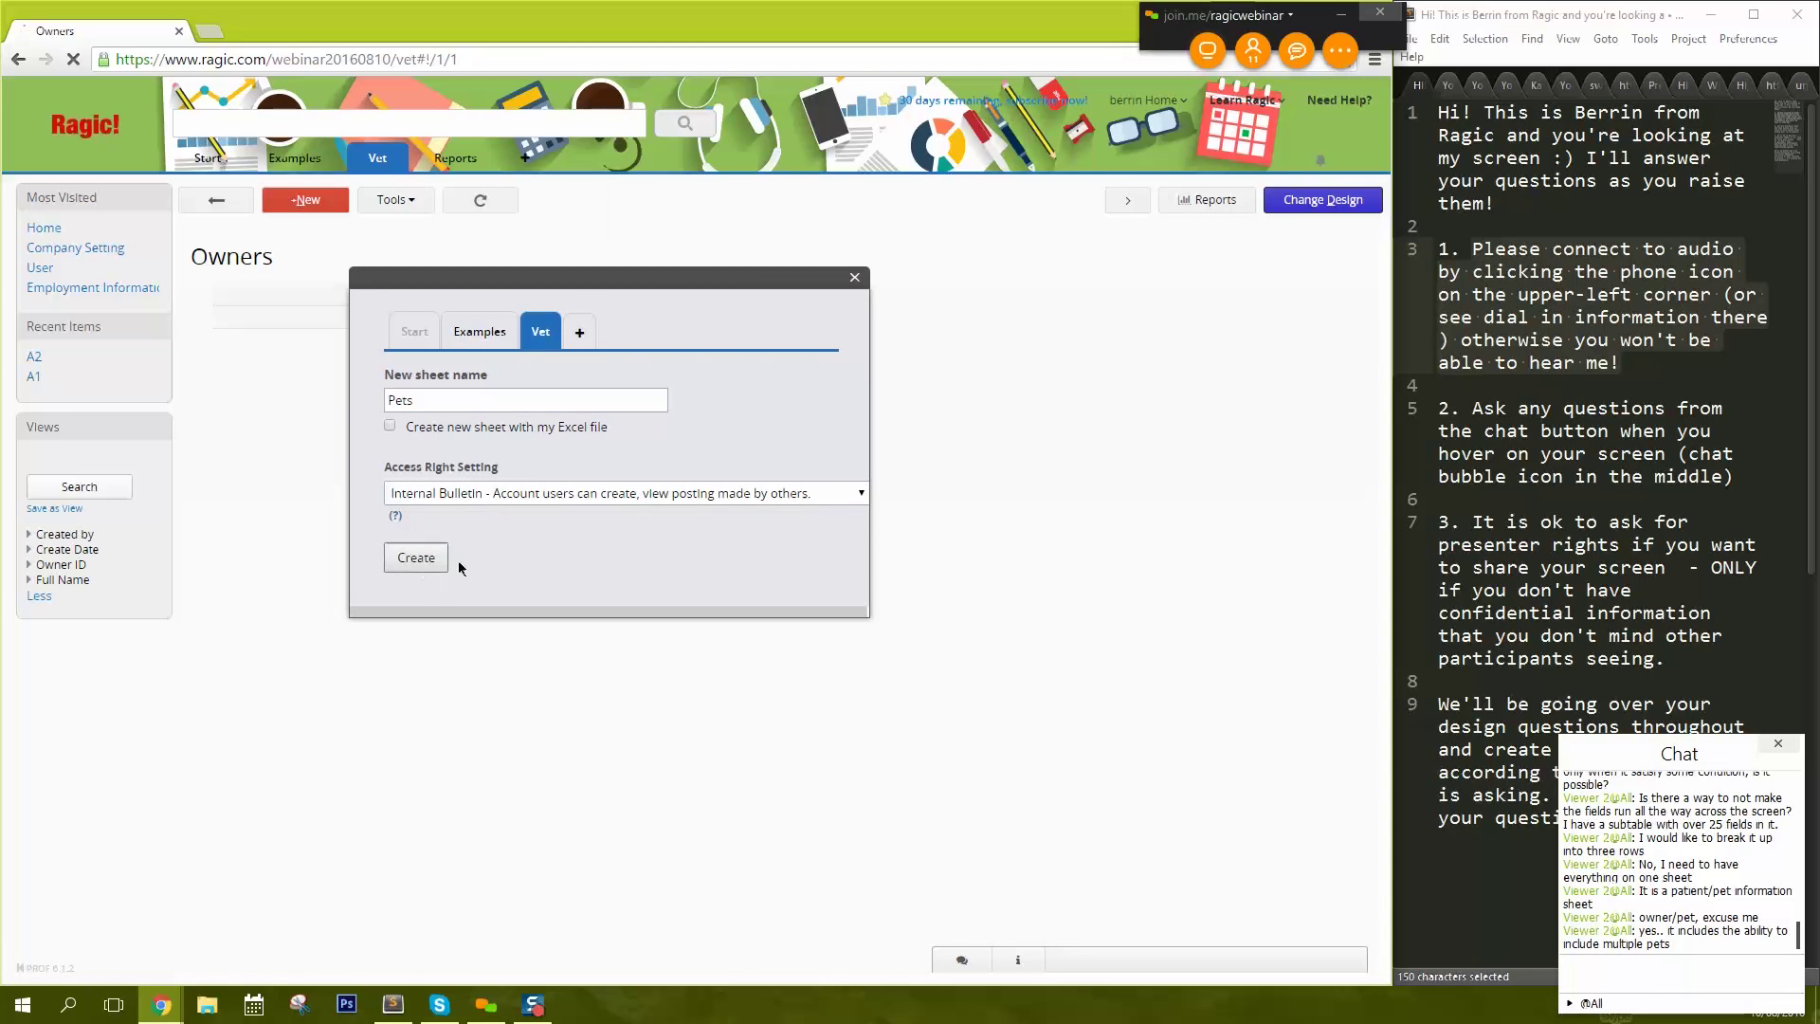
click(401, 333)
text(Pet ID)
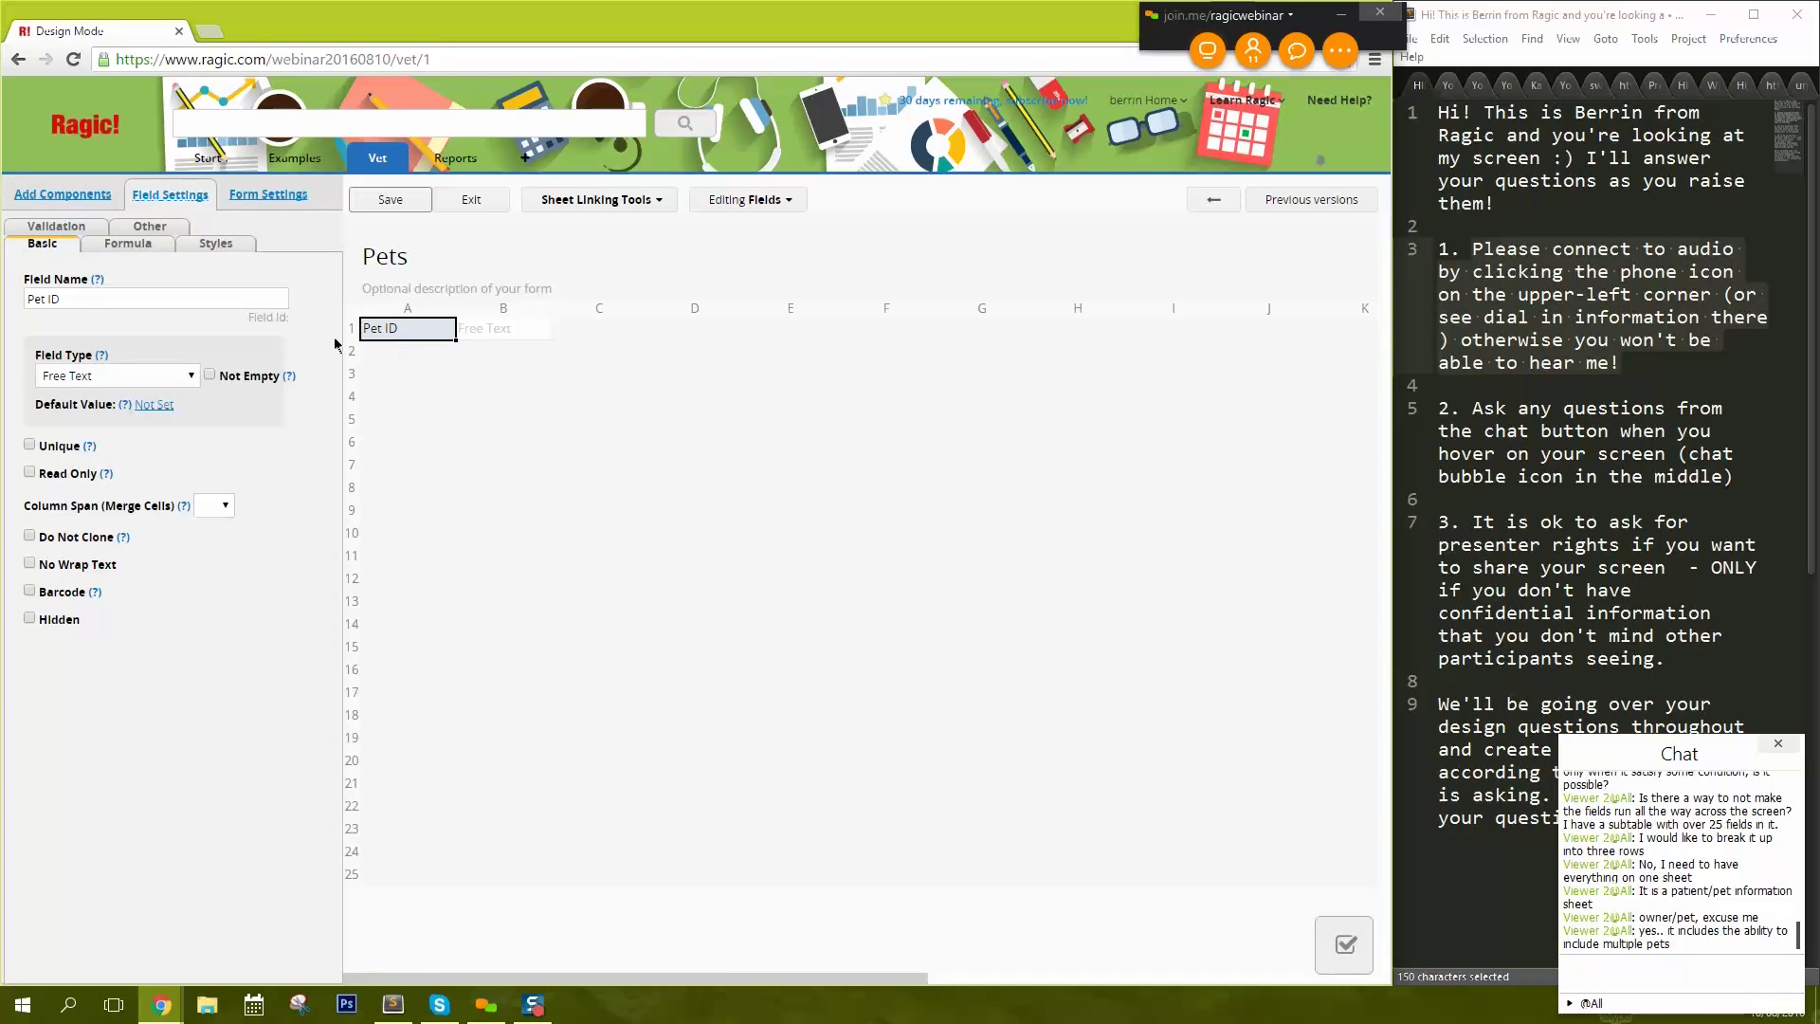
click(122, 374)
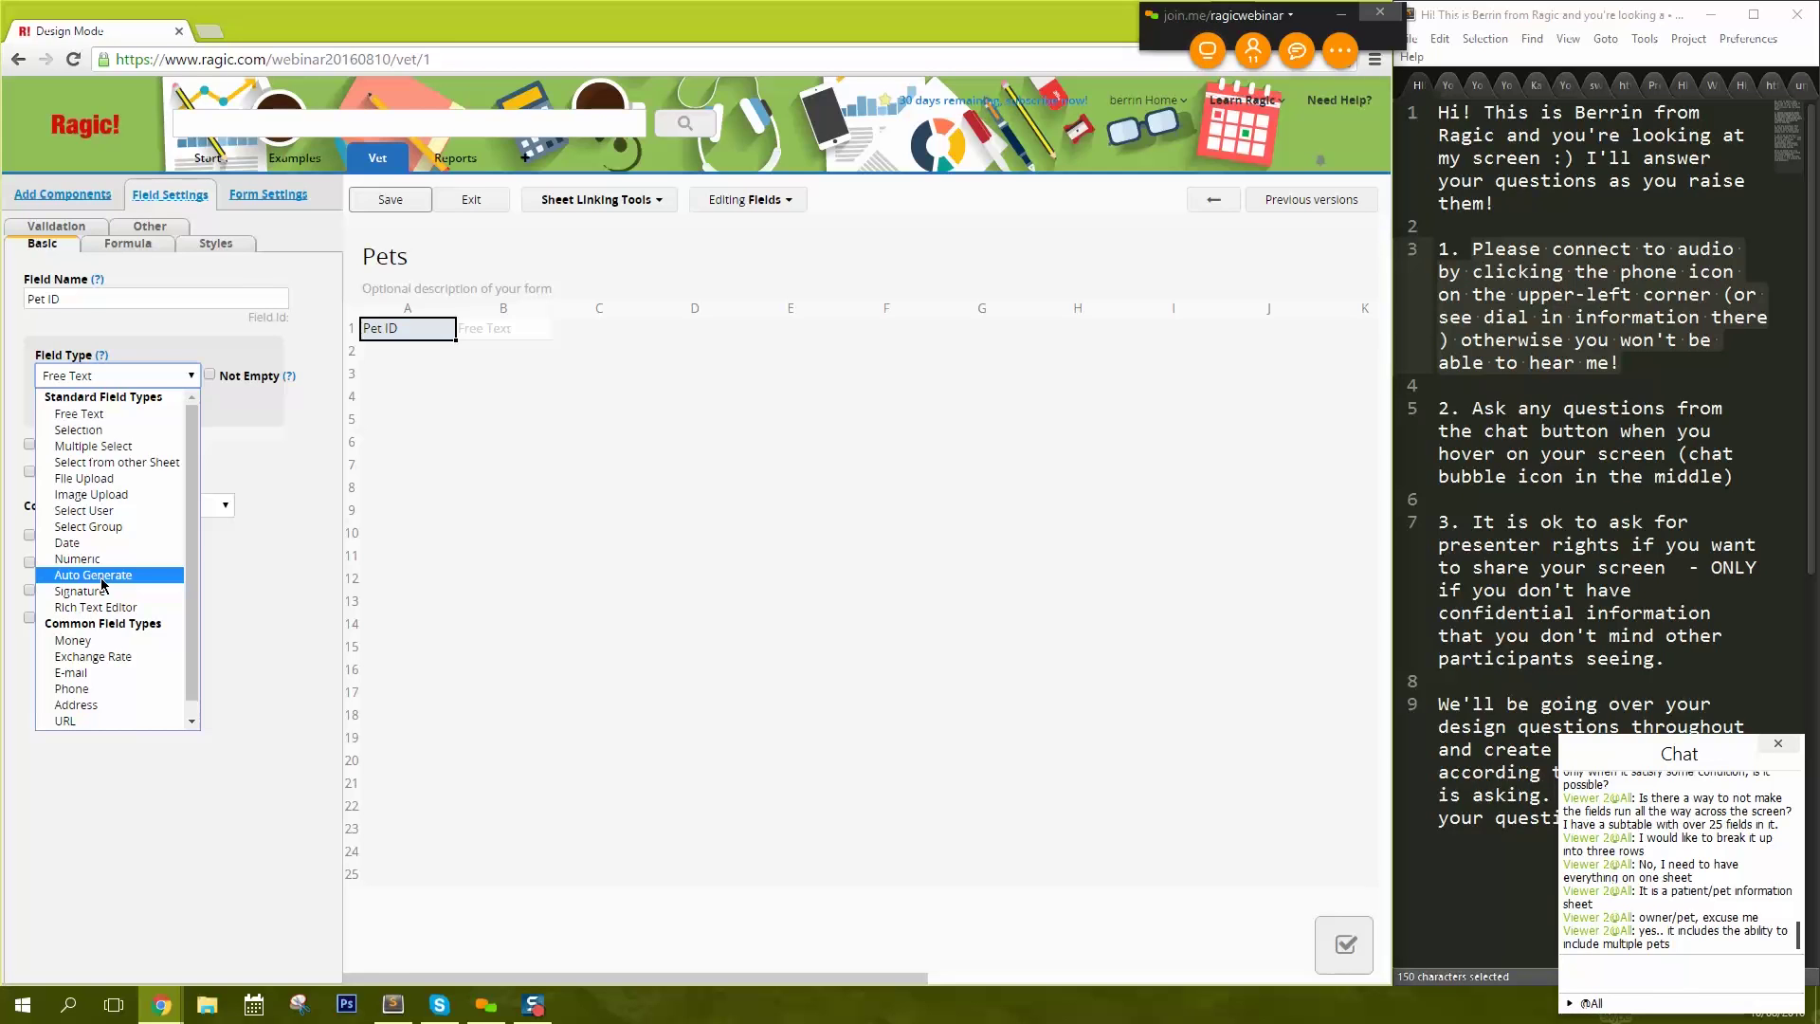
Step: Make Pet ID auto-generated and prefix its five-digit format with P-
click(100, 578)
click(41, 488)
text(P-{0,number,00000)
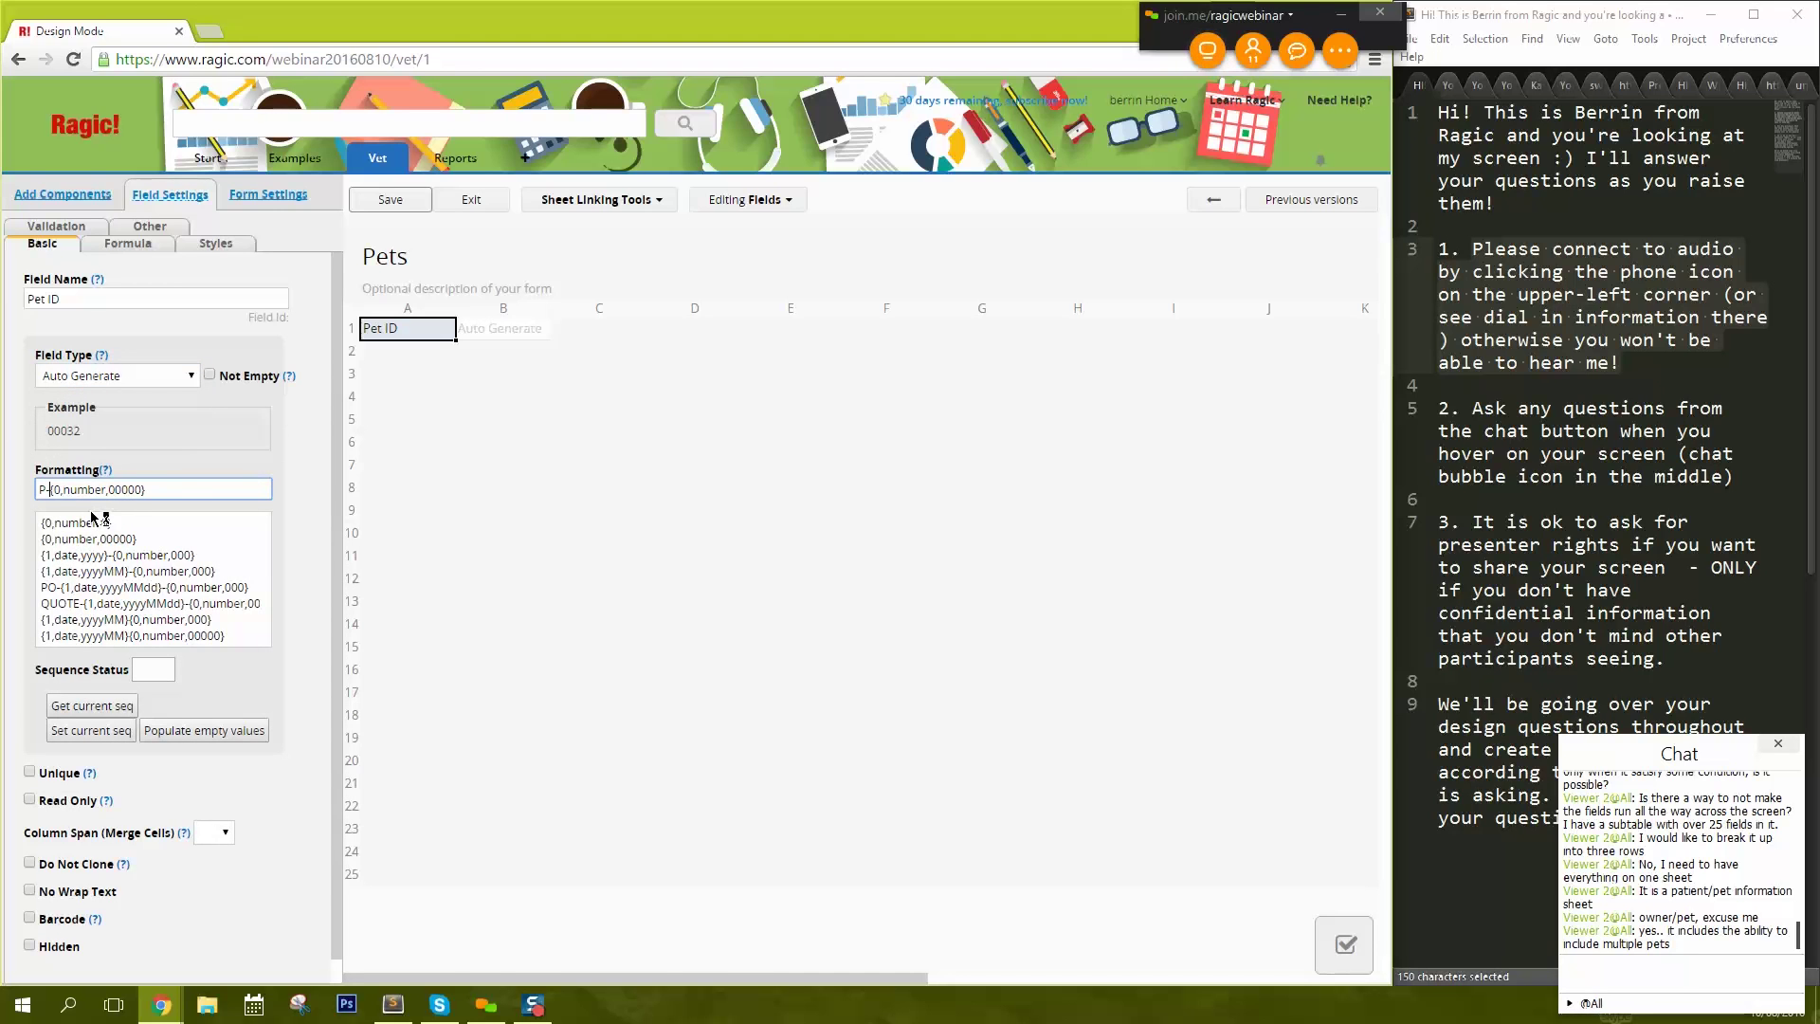
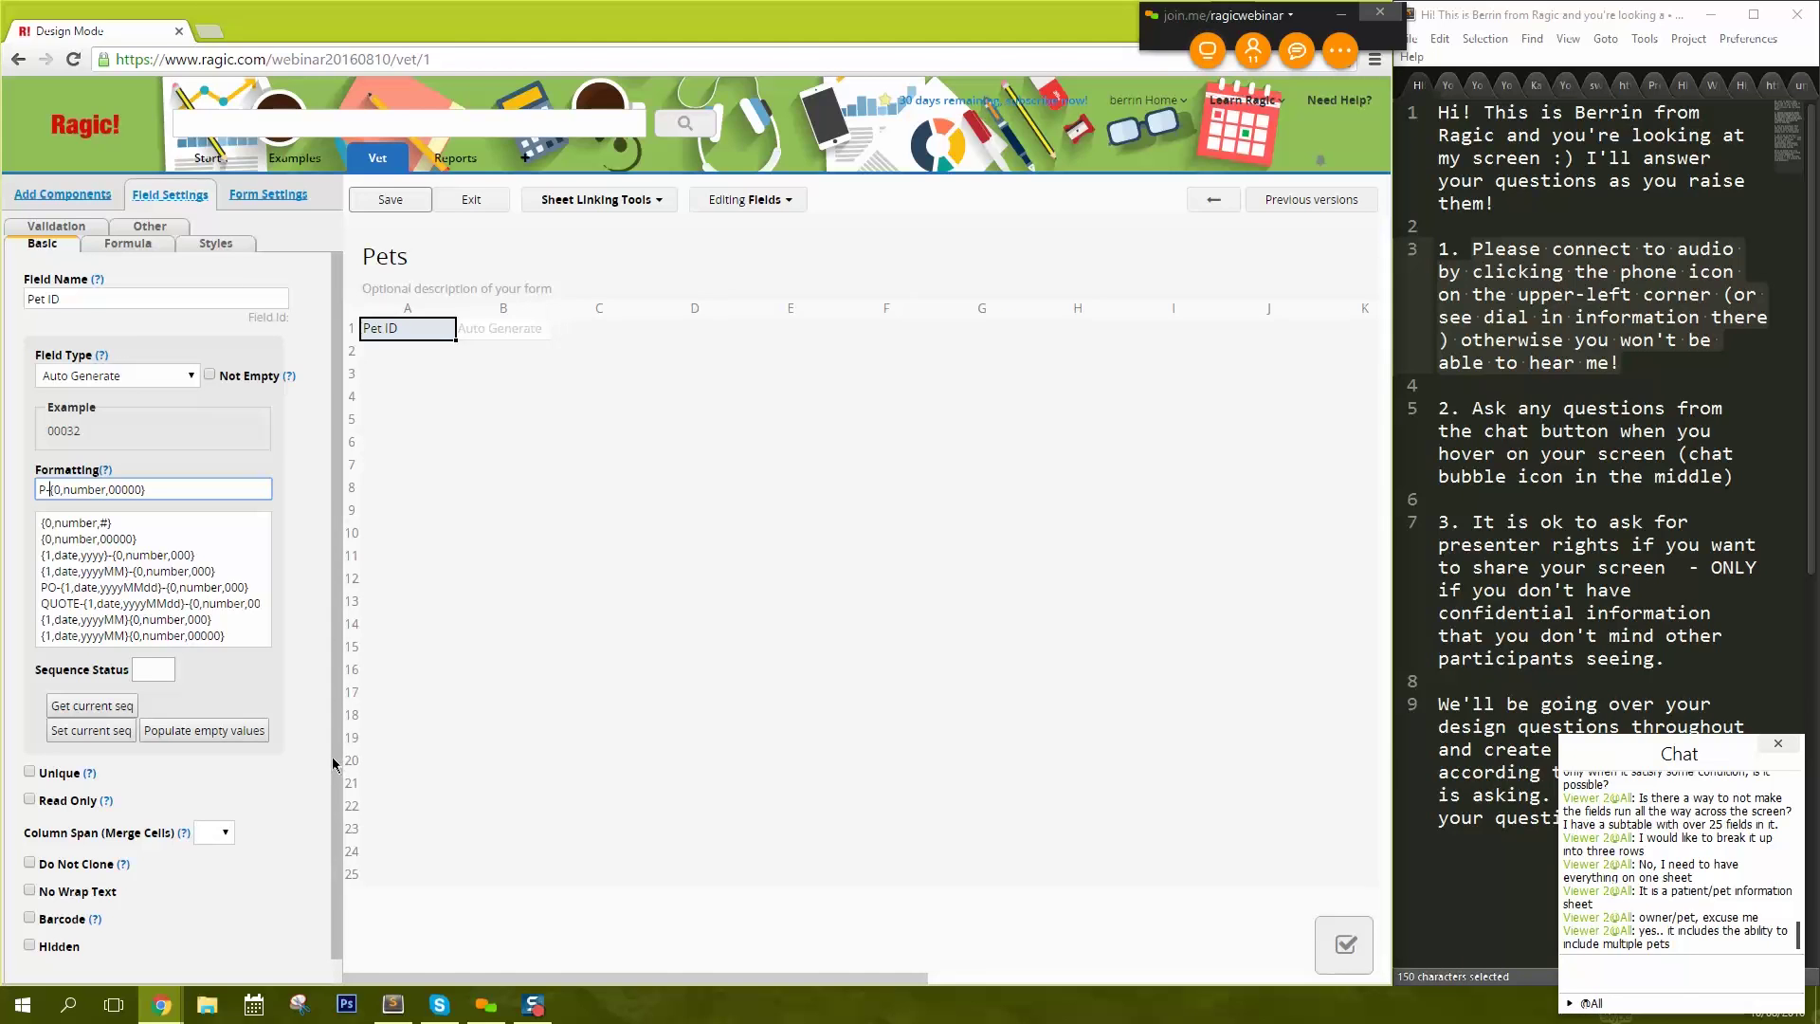
Step: Add a 'Pet Name' free-text field in cell A2, directly under Pet ID
click(430, 352)
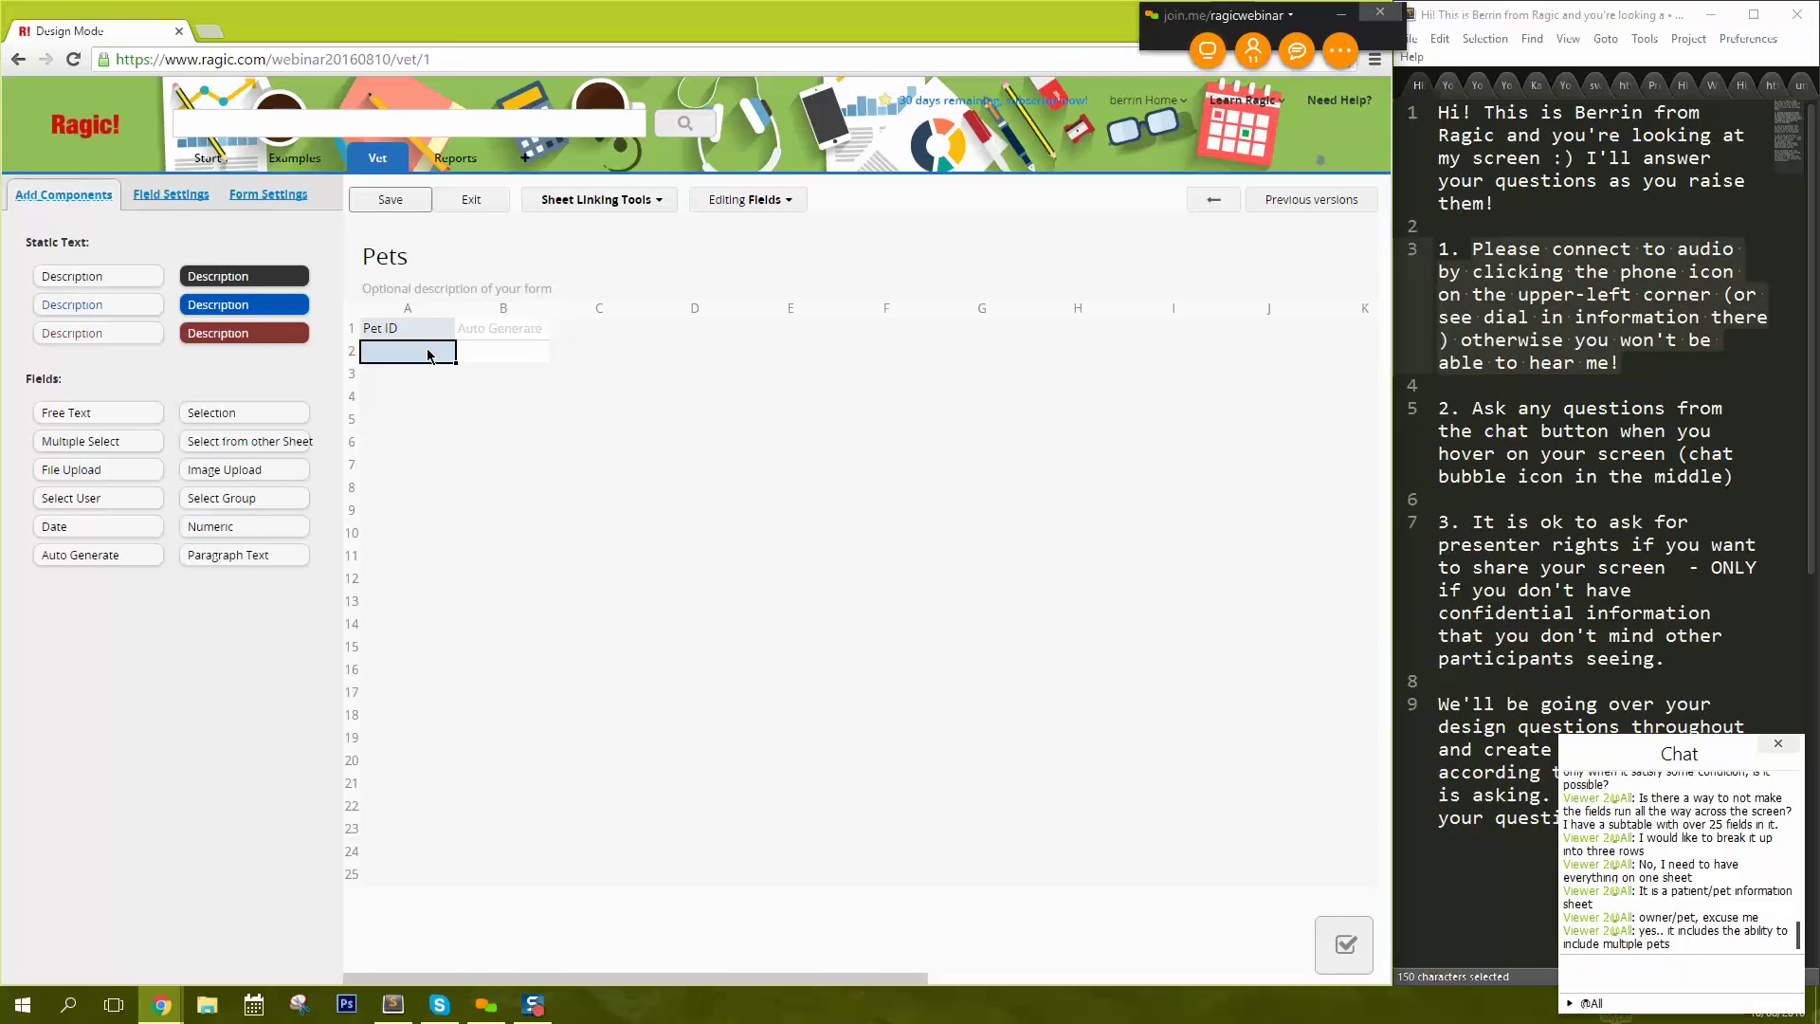
text(P)
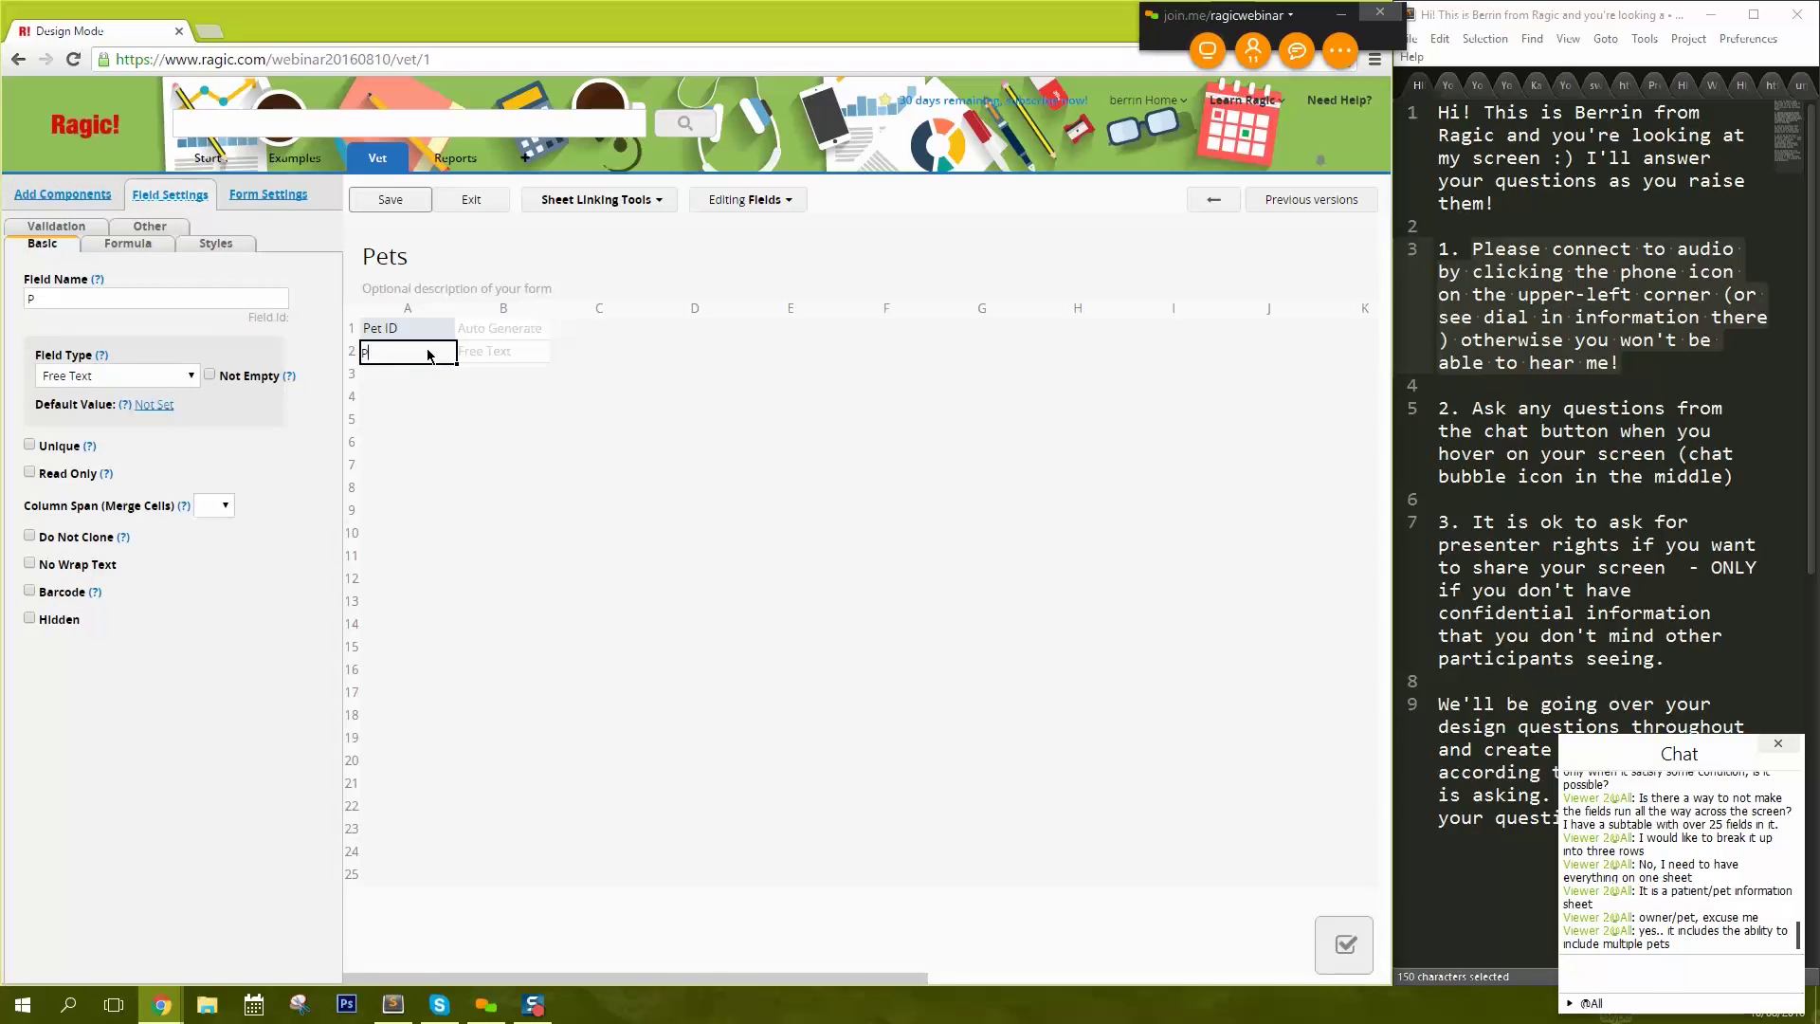
text(et)
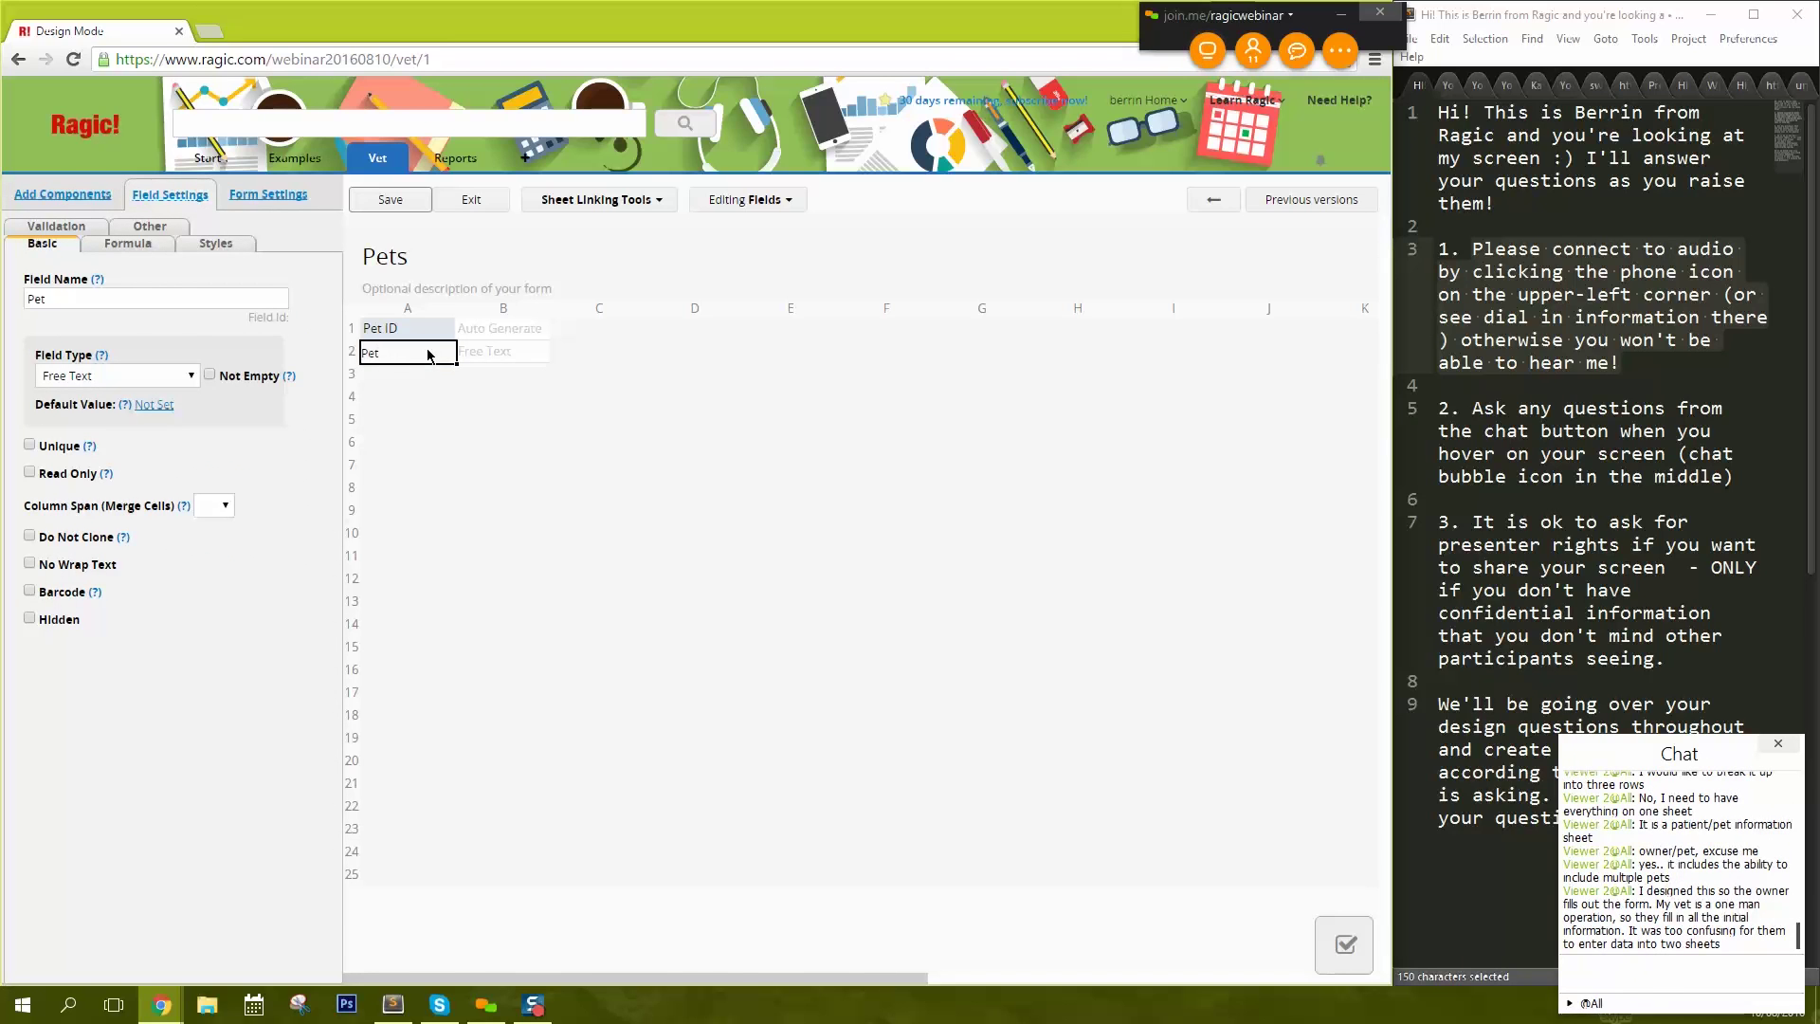
text( Name)
key(Return)
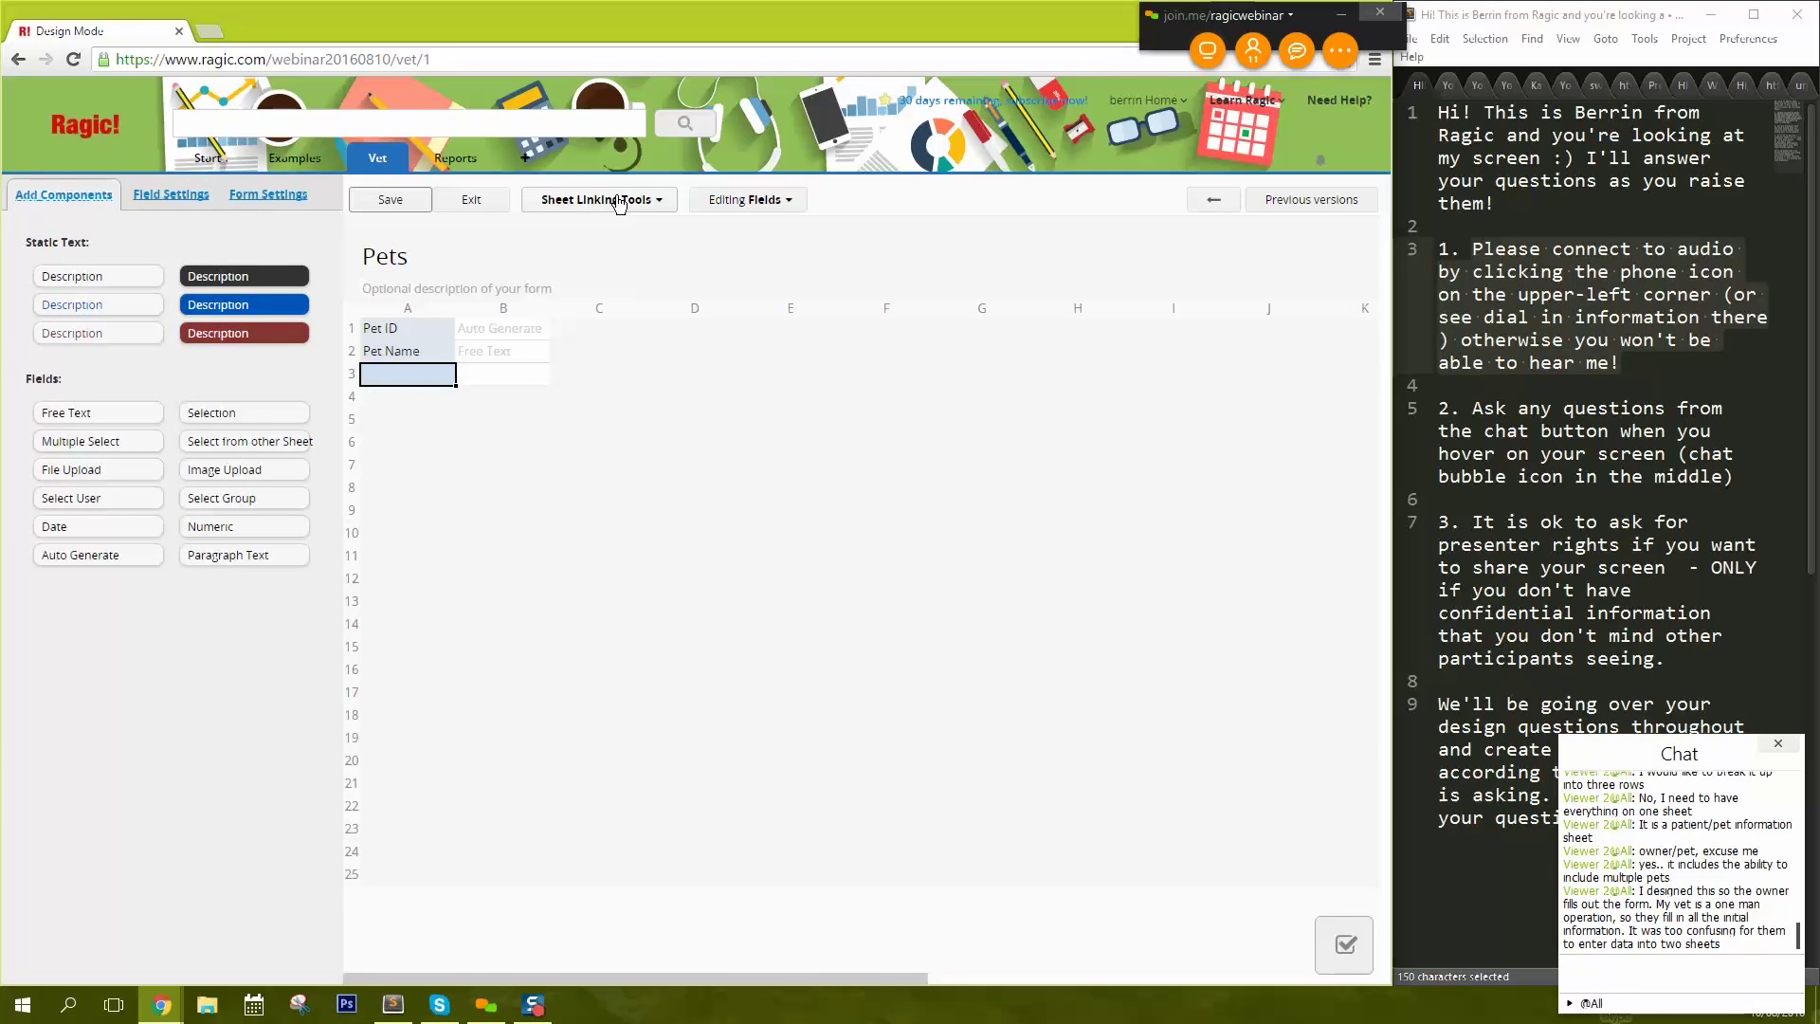
Step: Create an Owner ID field in Pets linked to the Owners sheet
click(618, 203)
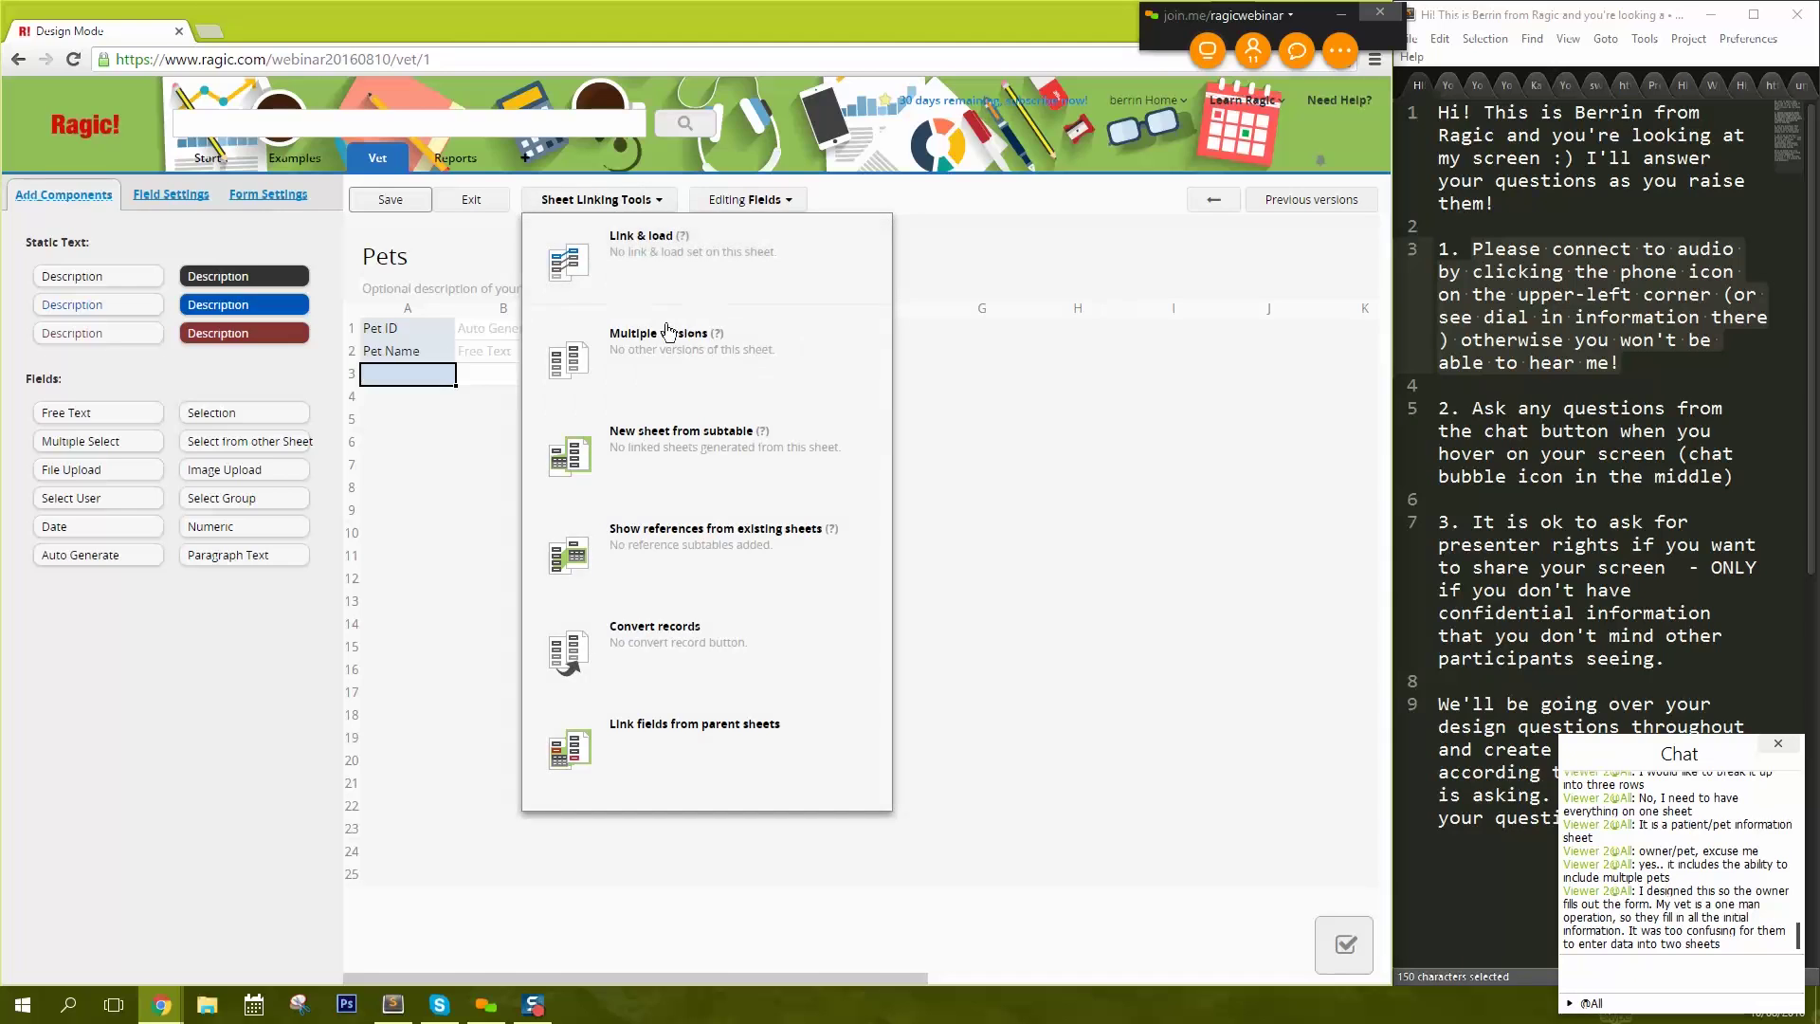
click(698, 292)
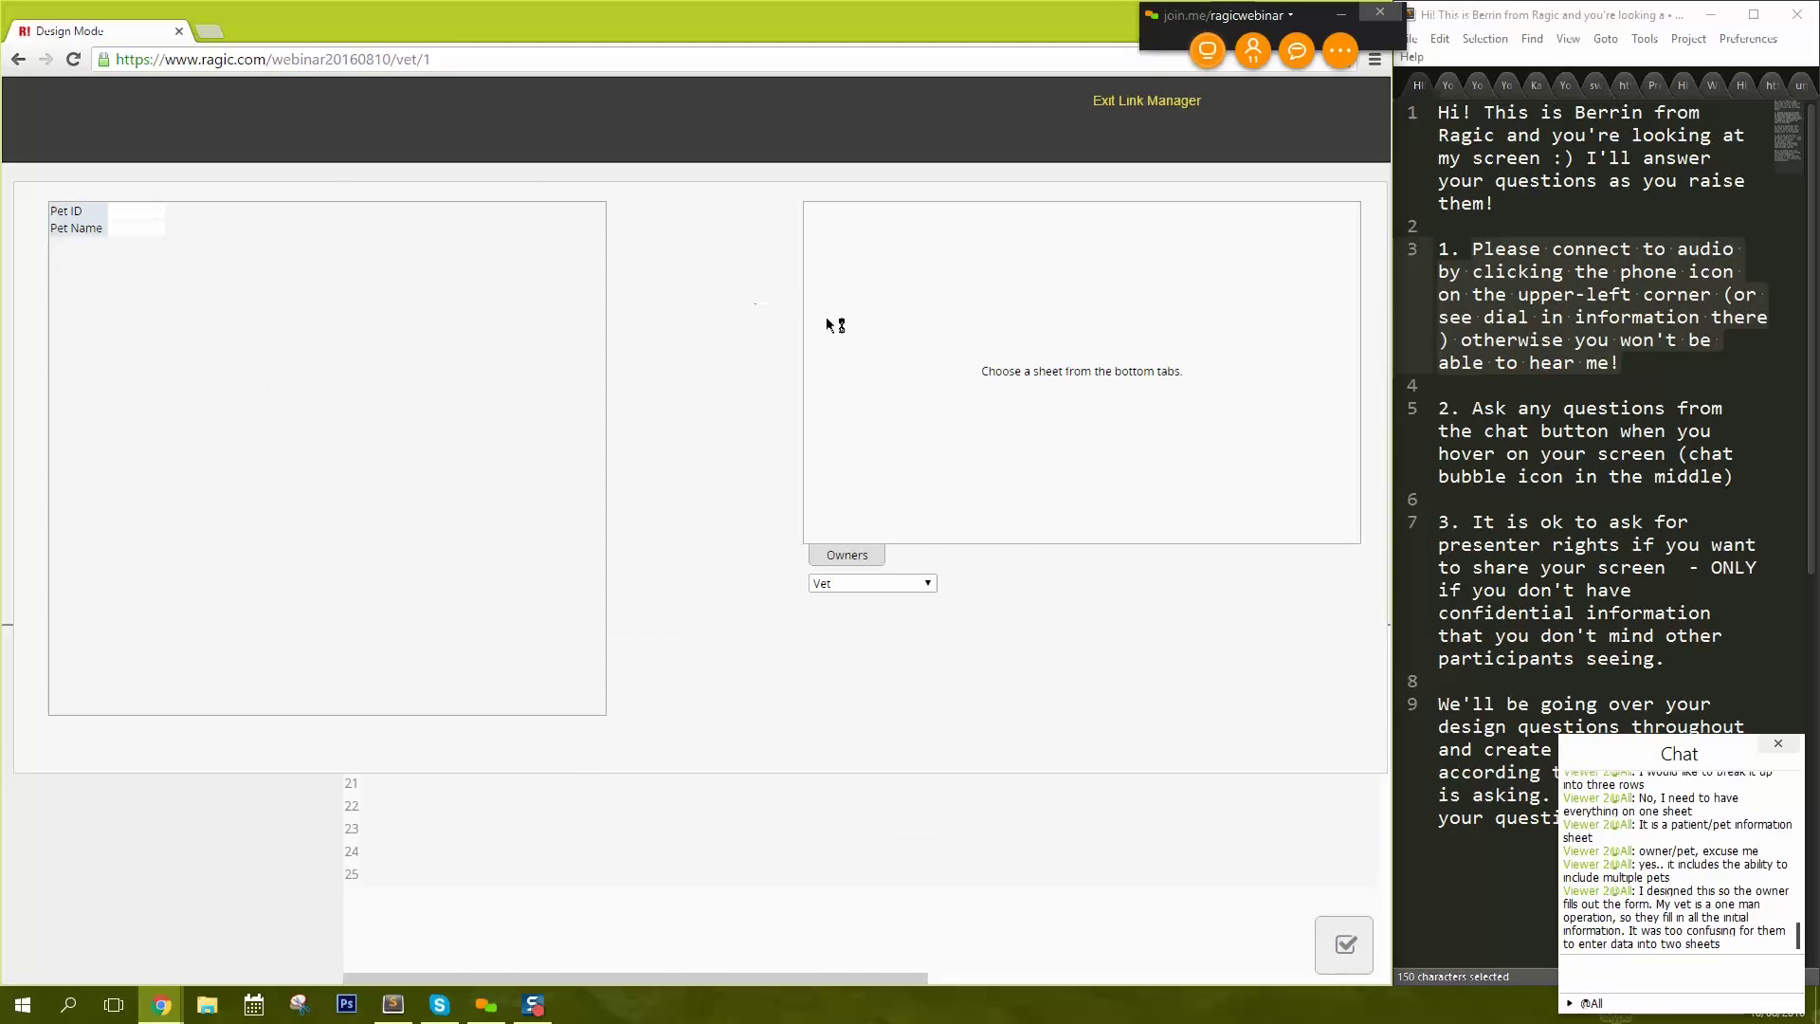
click(856, 563)
click(830, 210)
click(129, 250)
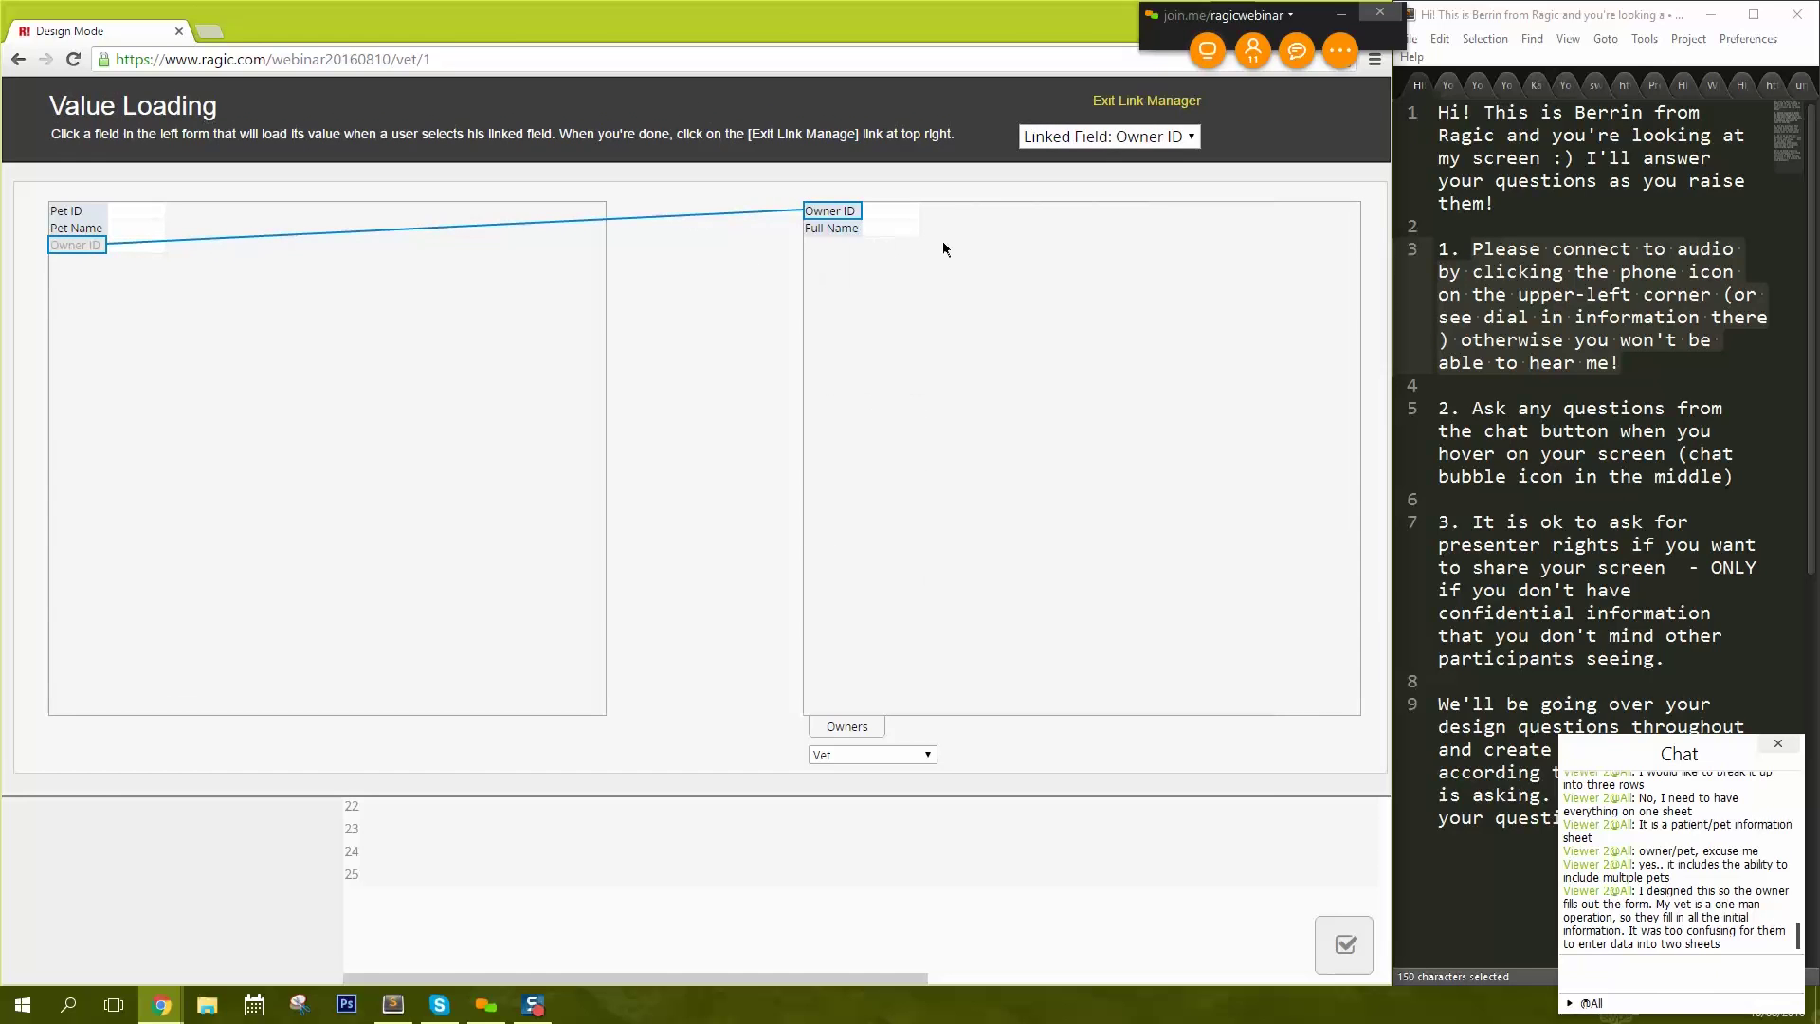
Step: Load the owner's Full Name from Owners into the Pets form and save the design
click(827, 234)
click(59, 258)
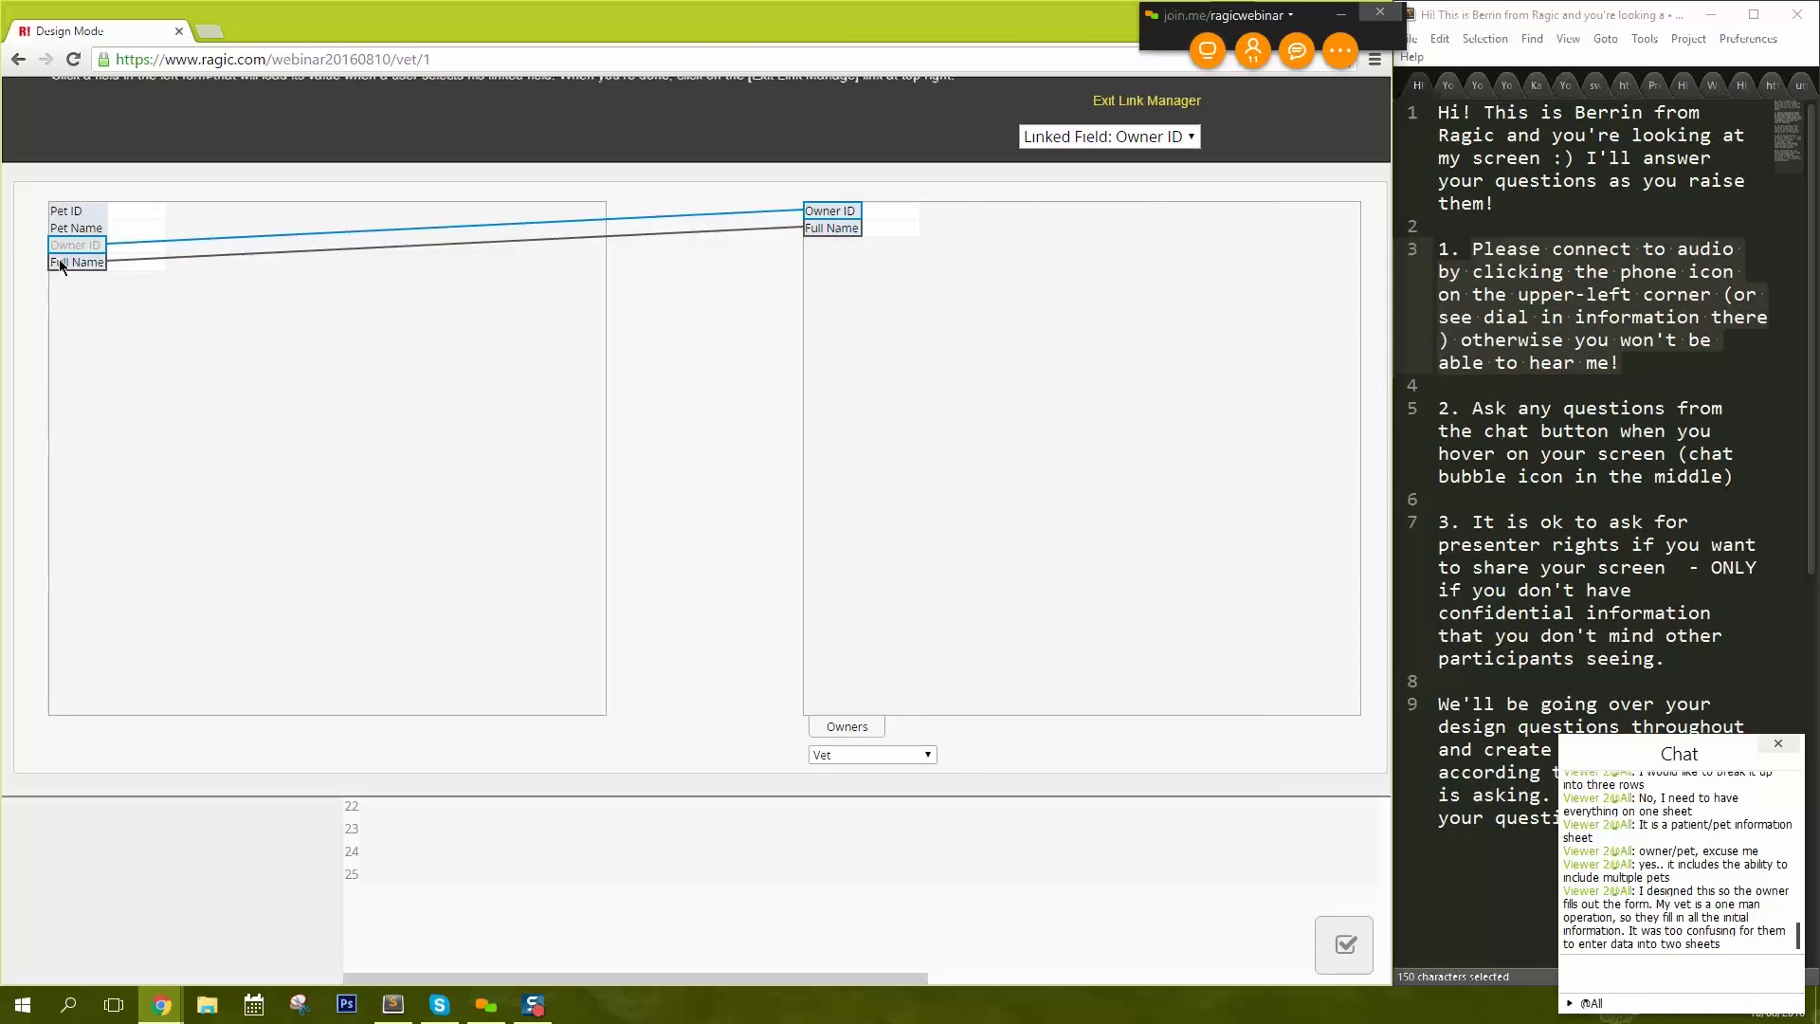
click(828, 231)
click(138, 259)
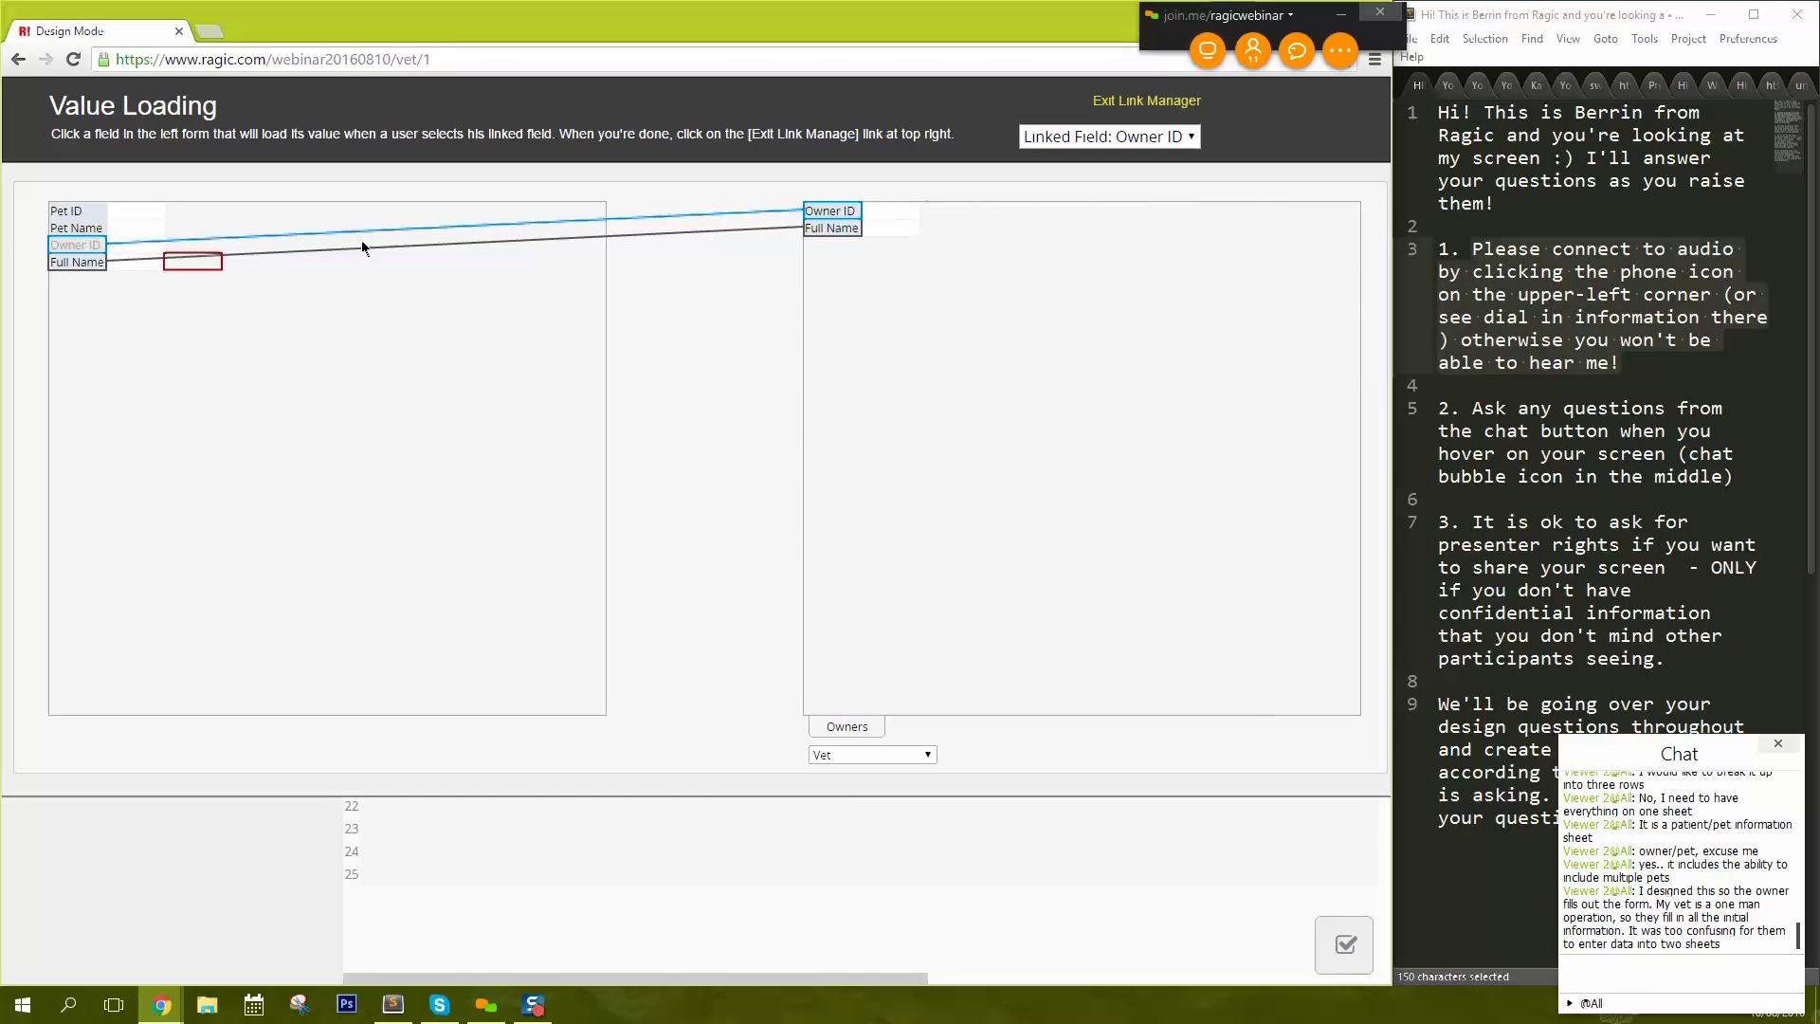
click(1118, 102)
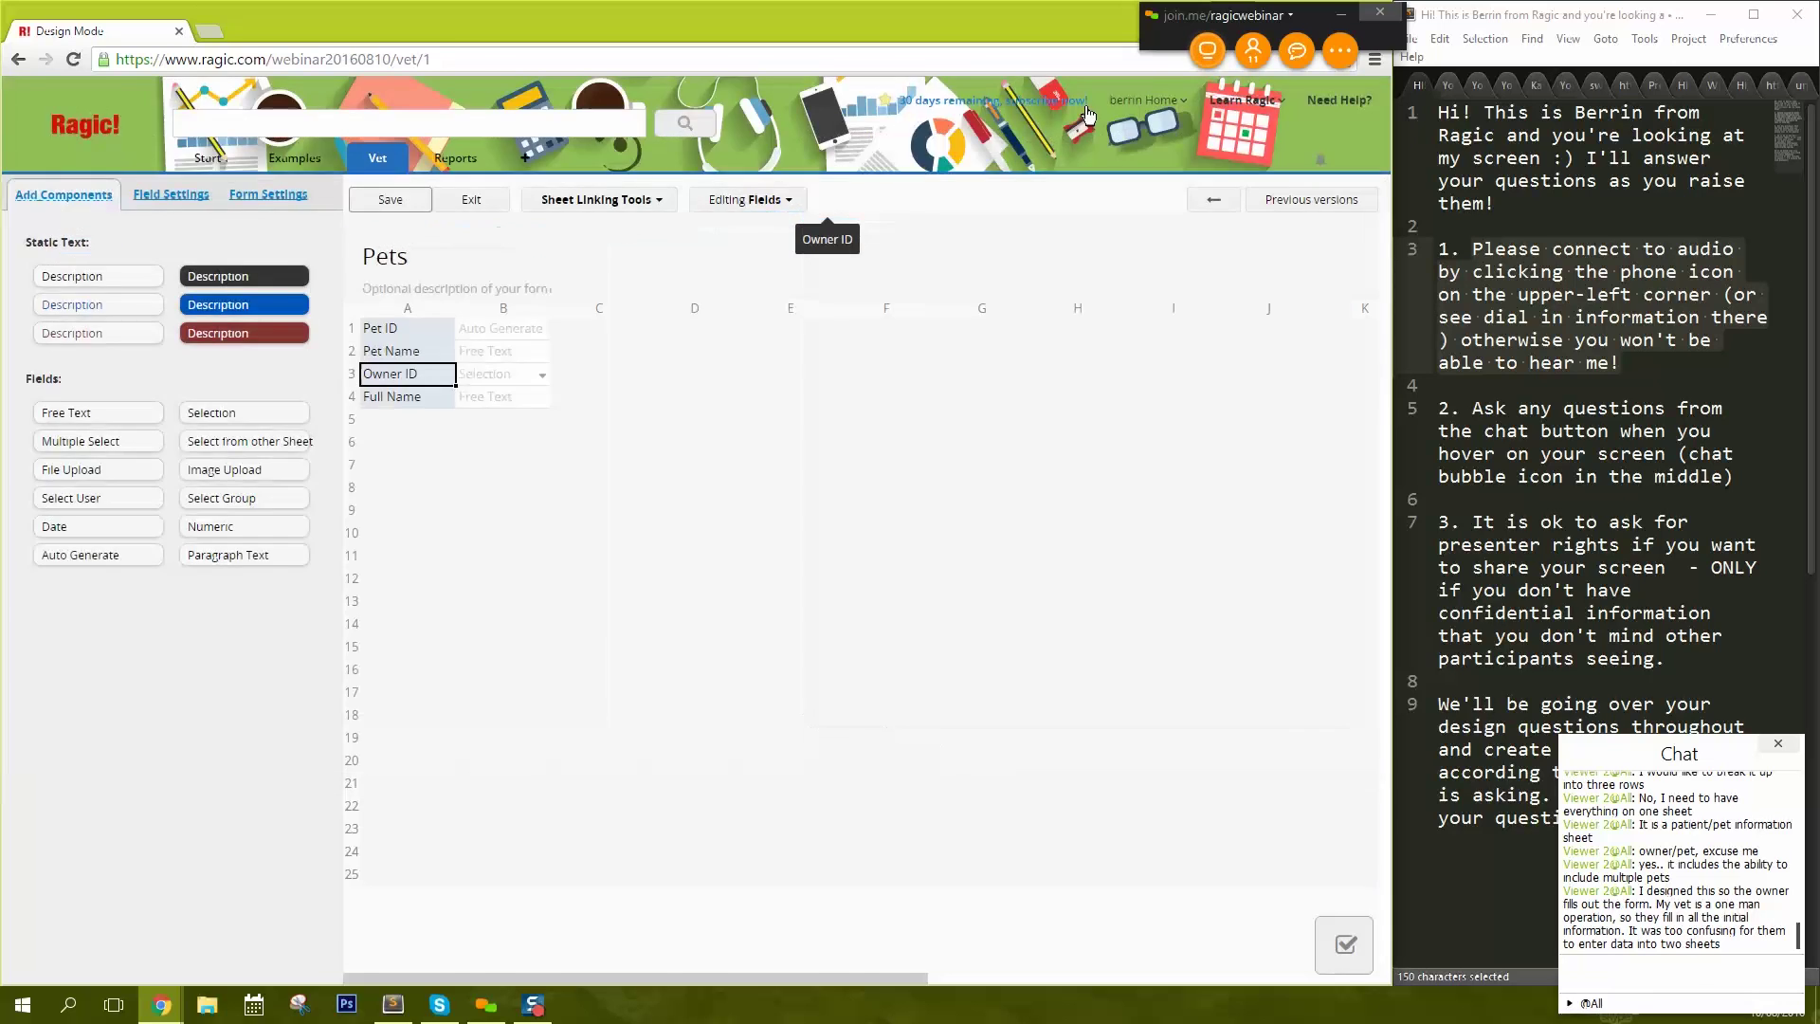
click(392, 200)
Step: Save a pet record named 'Fluffy' assigned to the second owner
click(482, 203)
click(541, 316)
text(Fluffy)
click(575, 340)
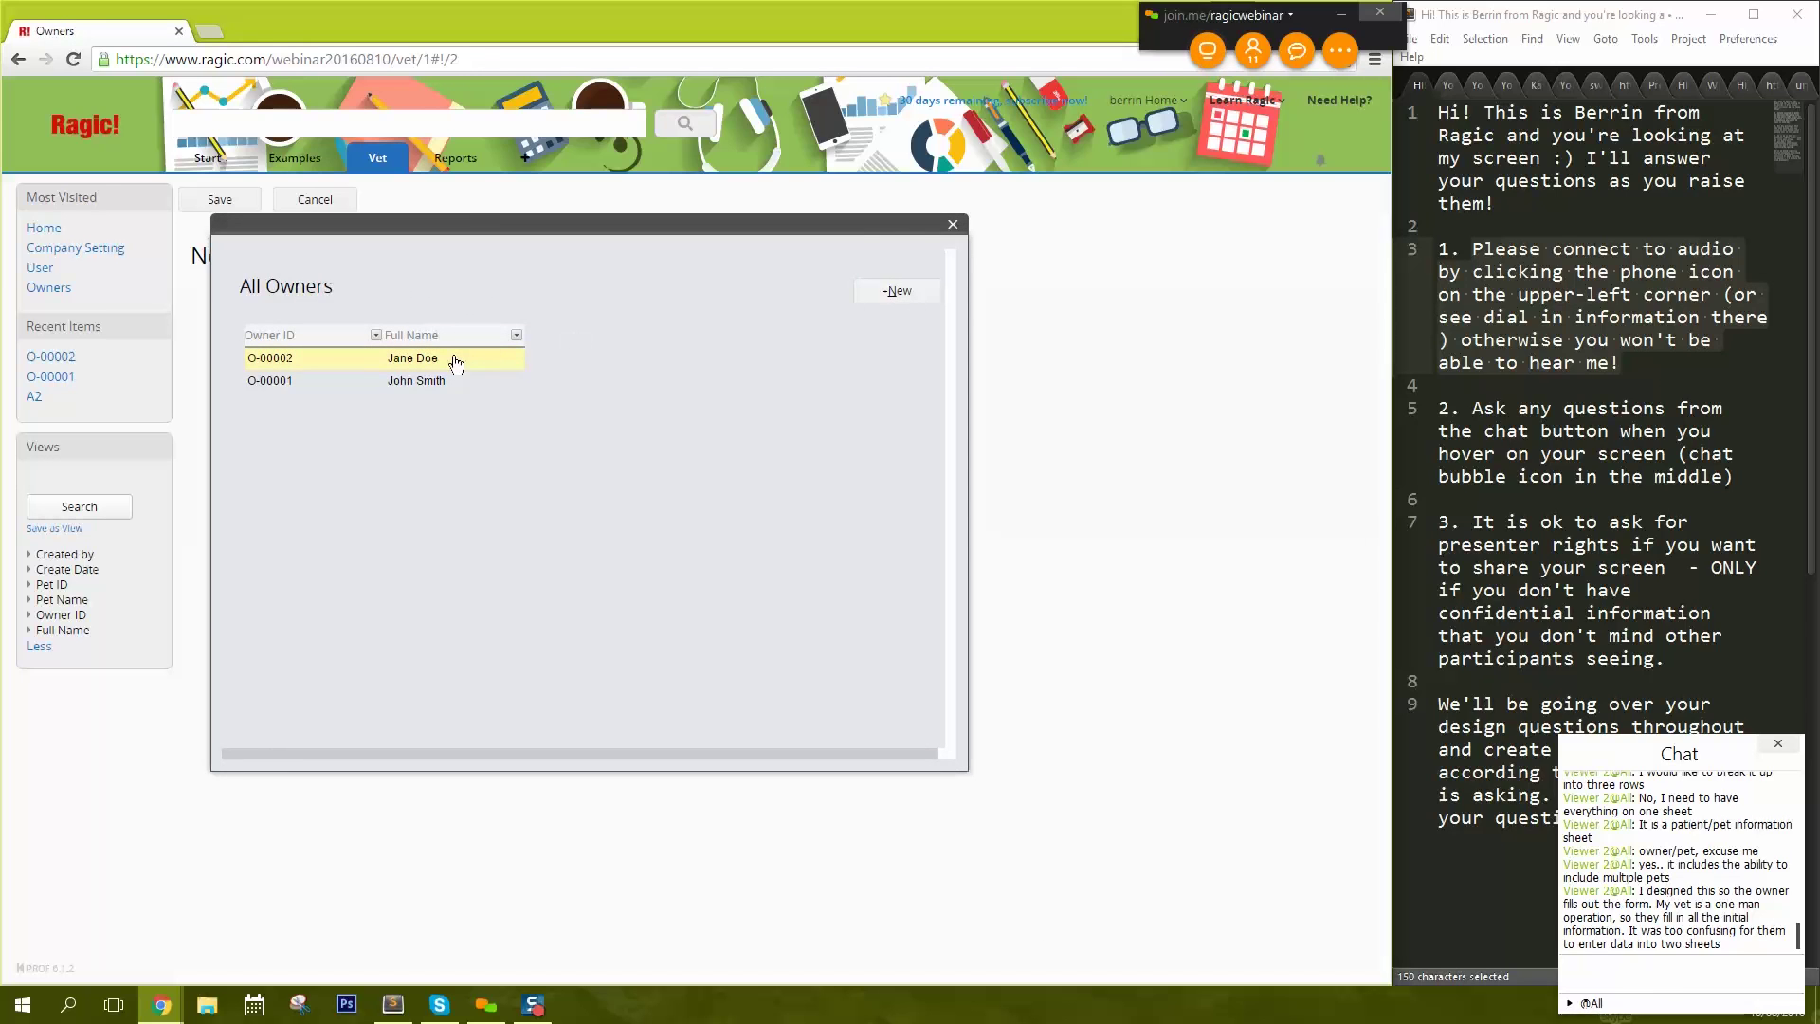
click(953, 224)
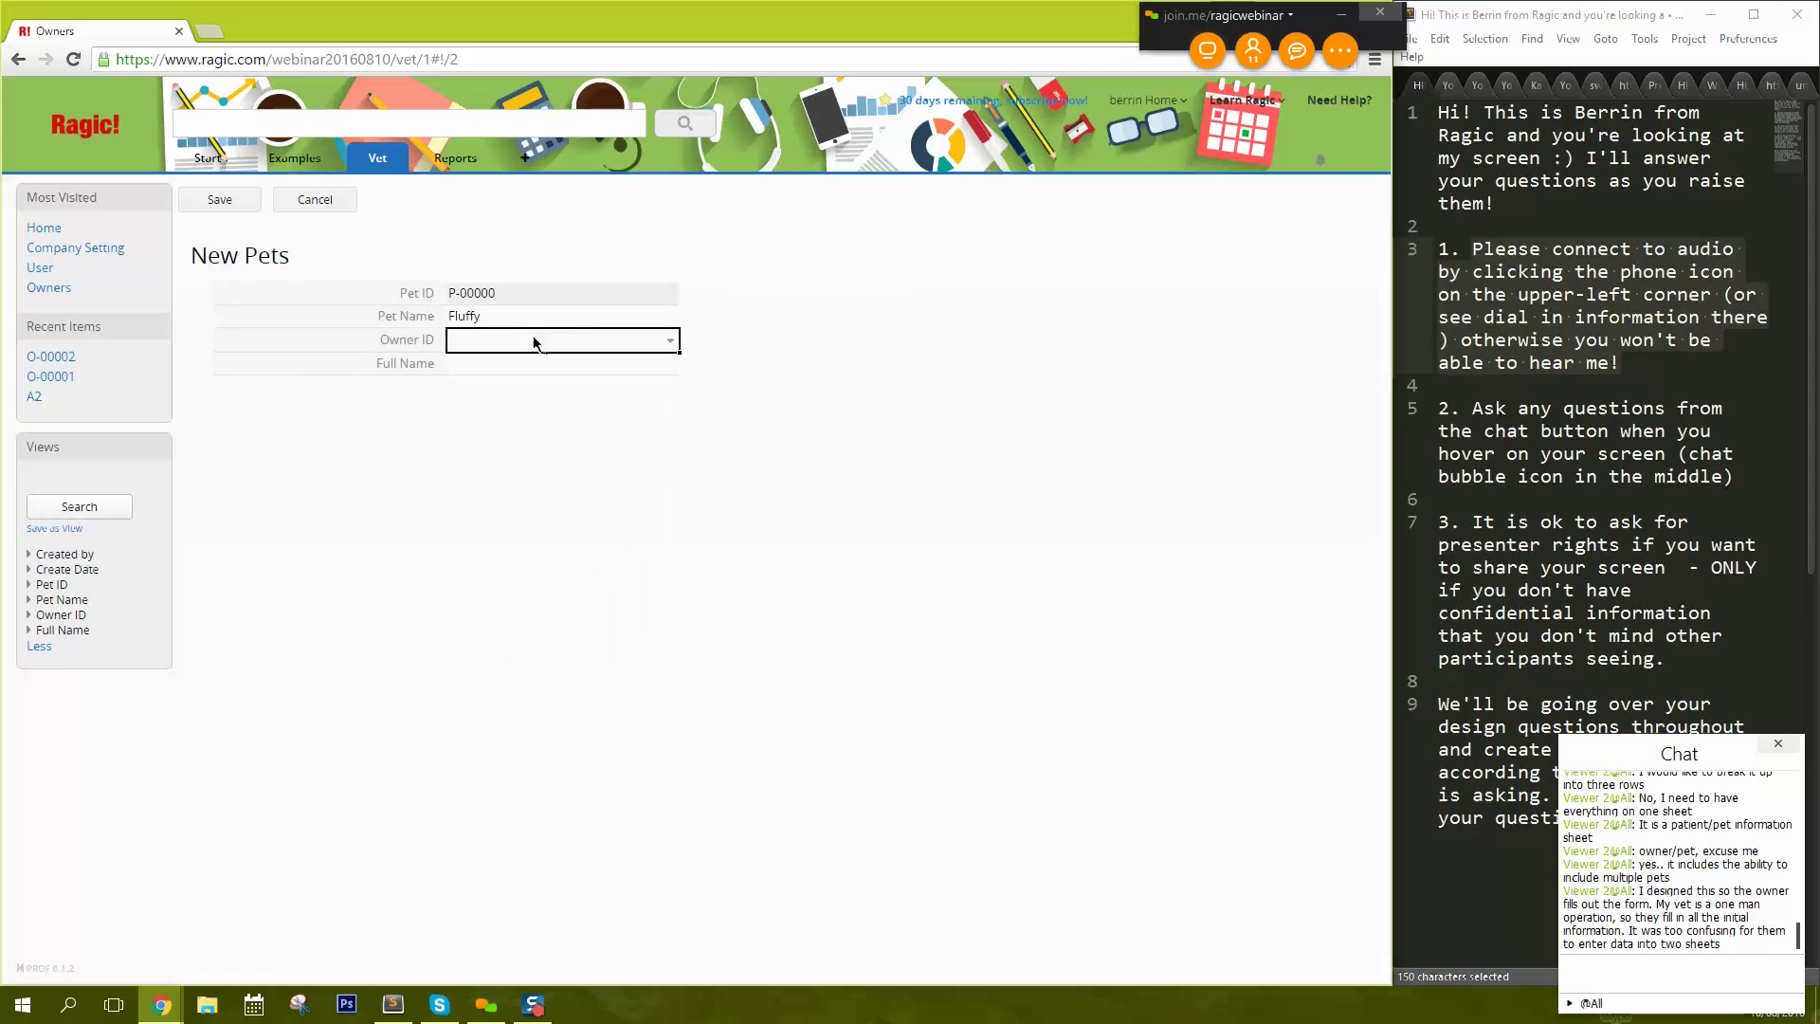
click(577, 338)
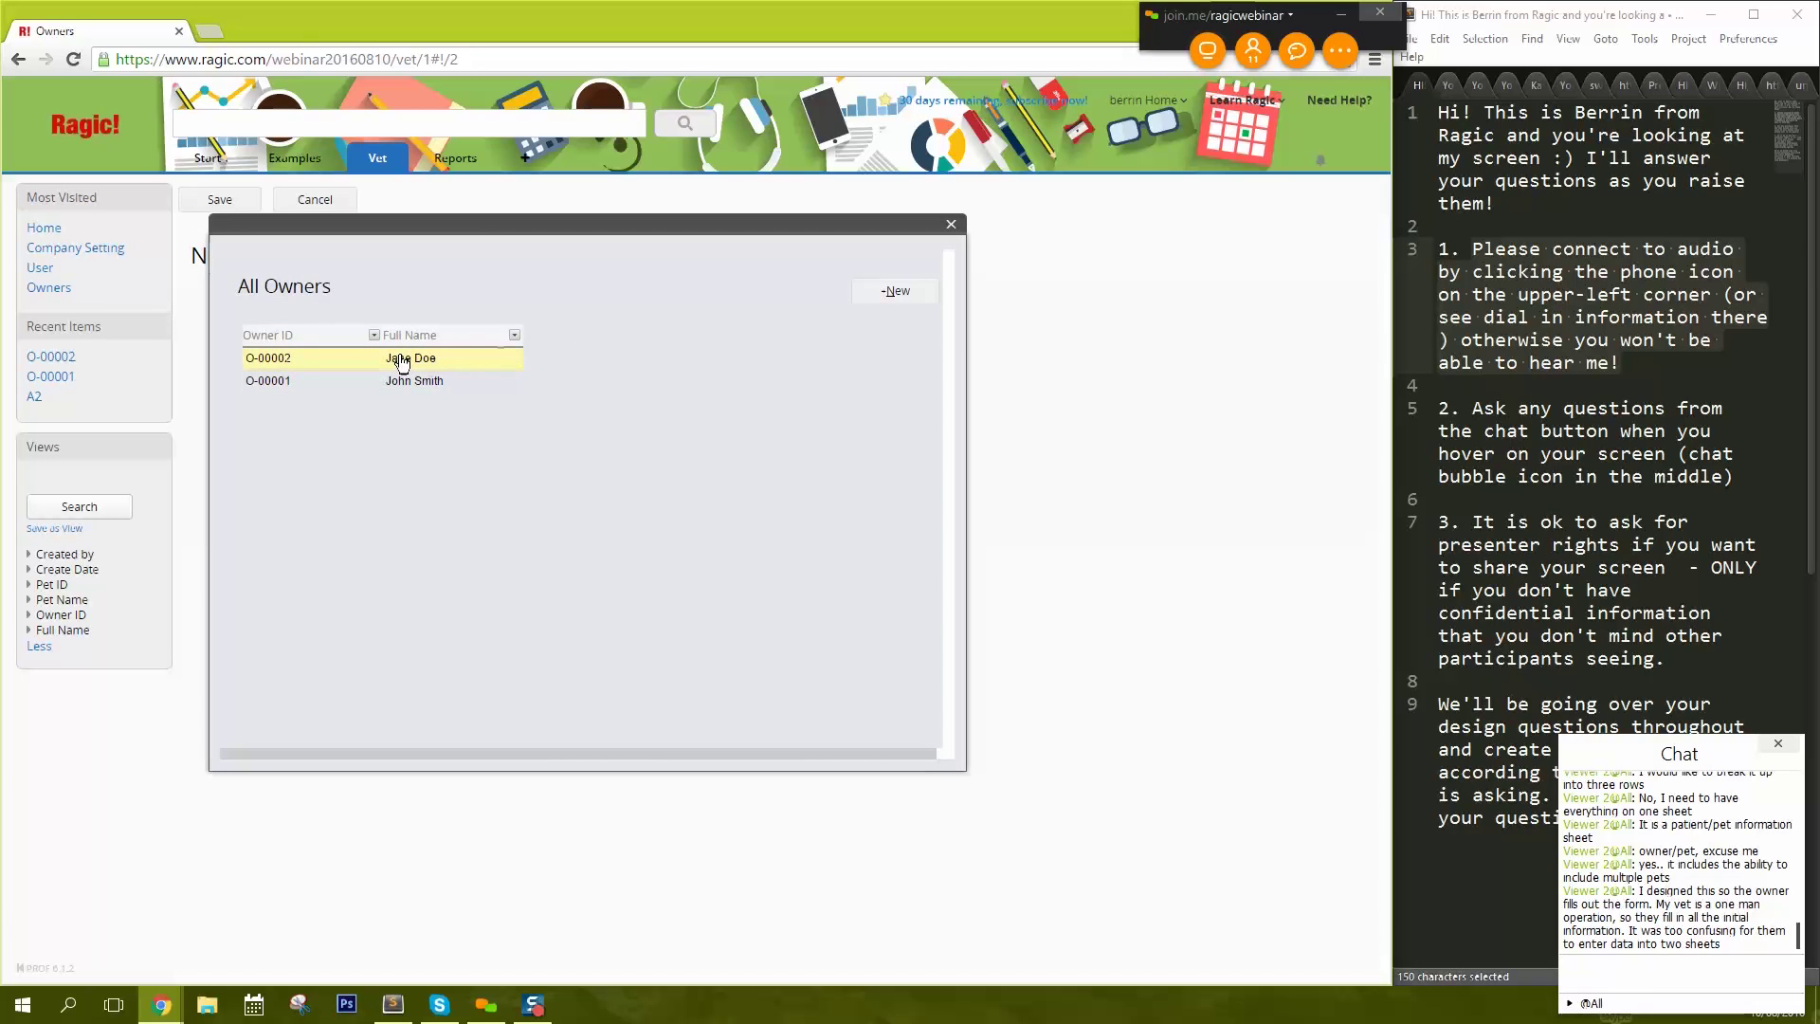
click(953, 226)
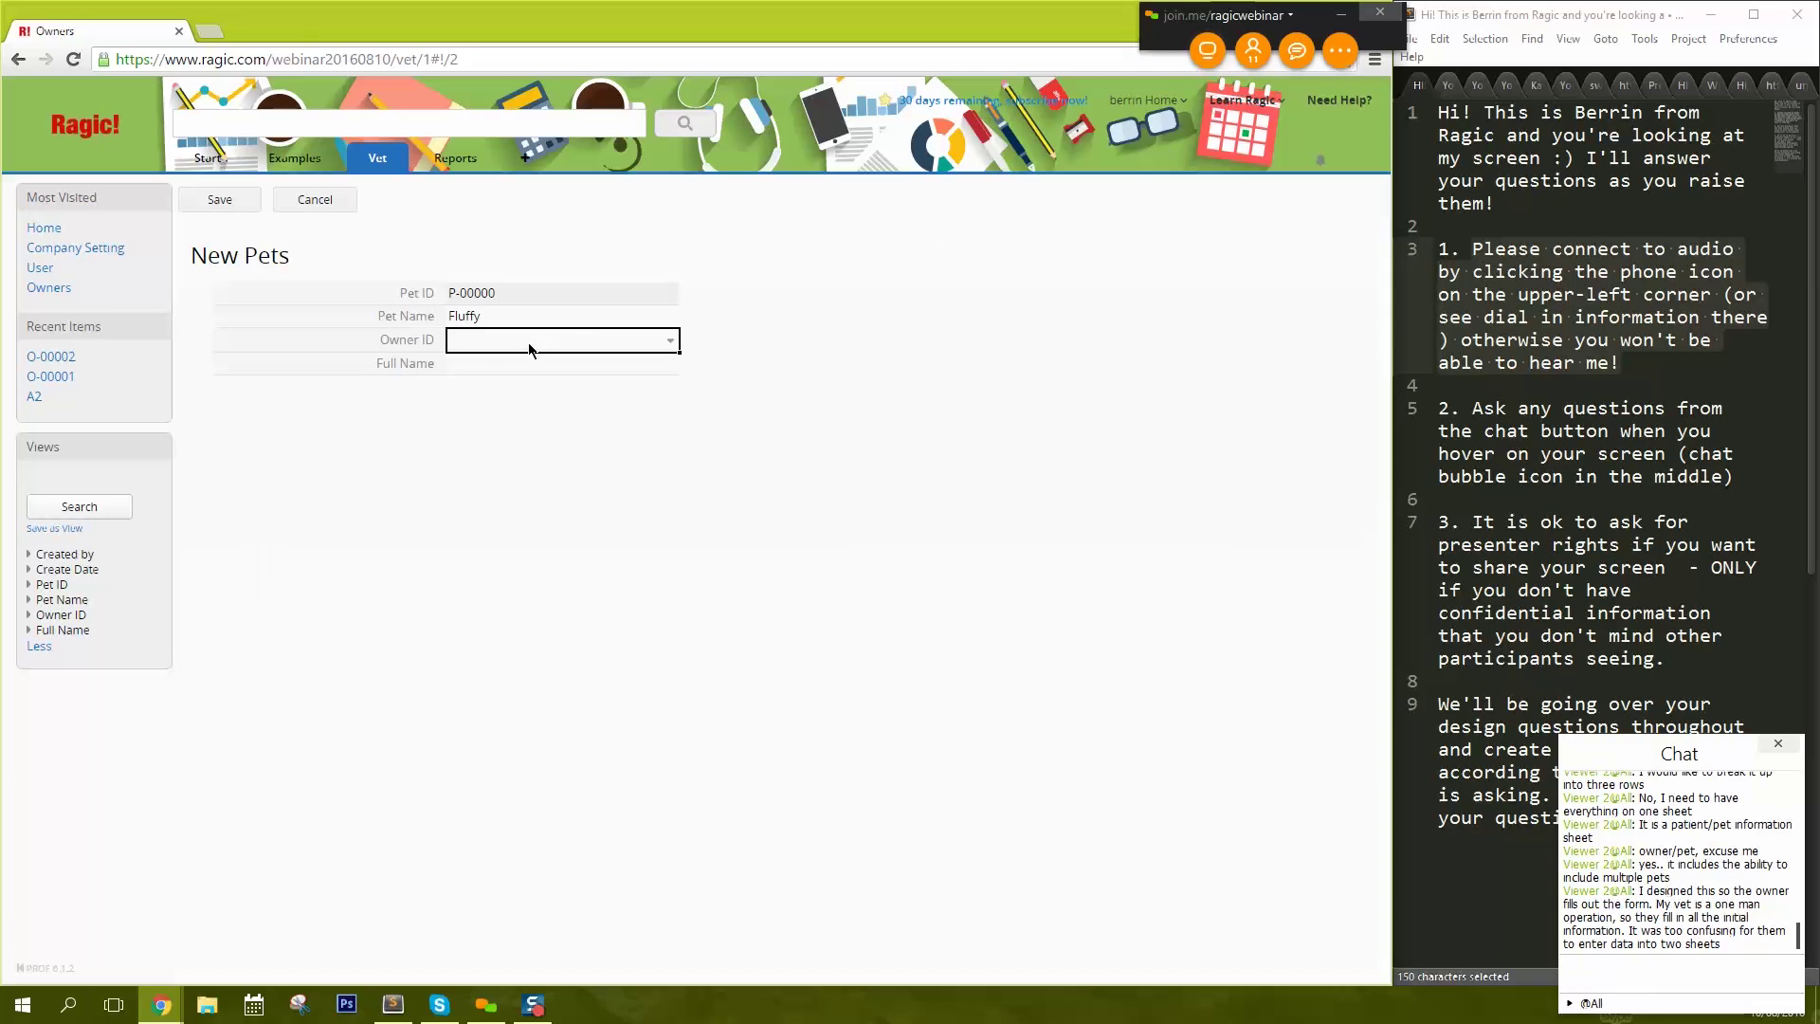
text(O-00002)
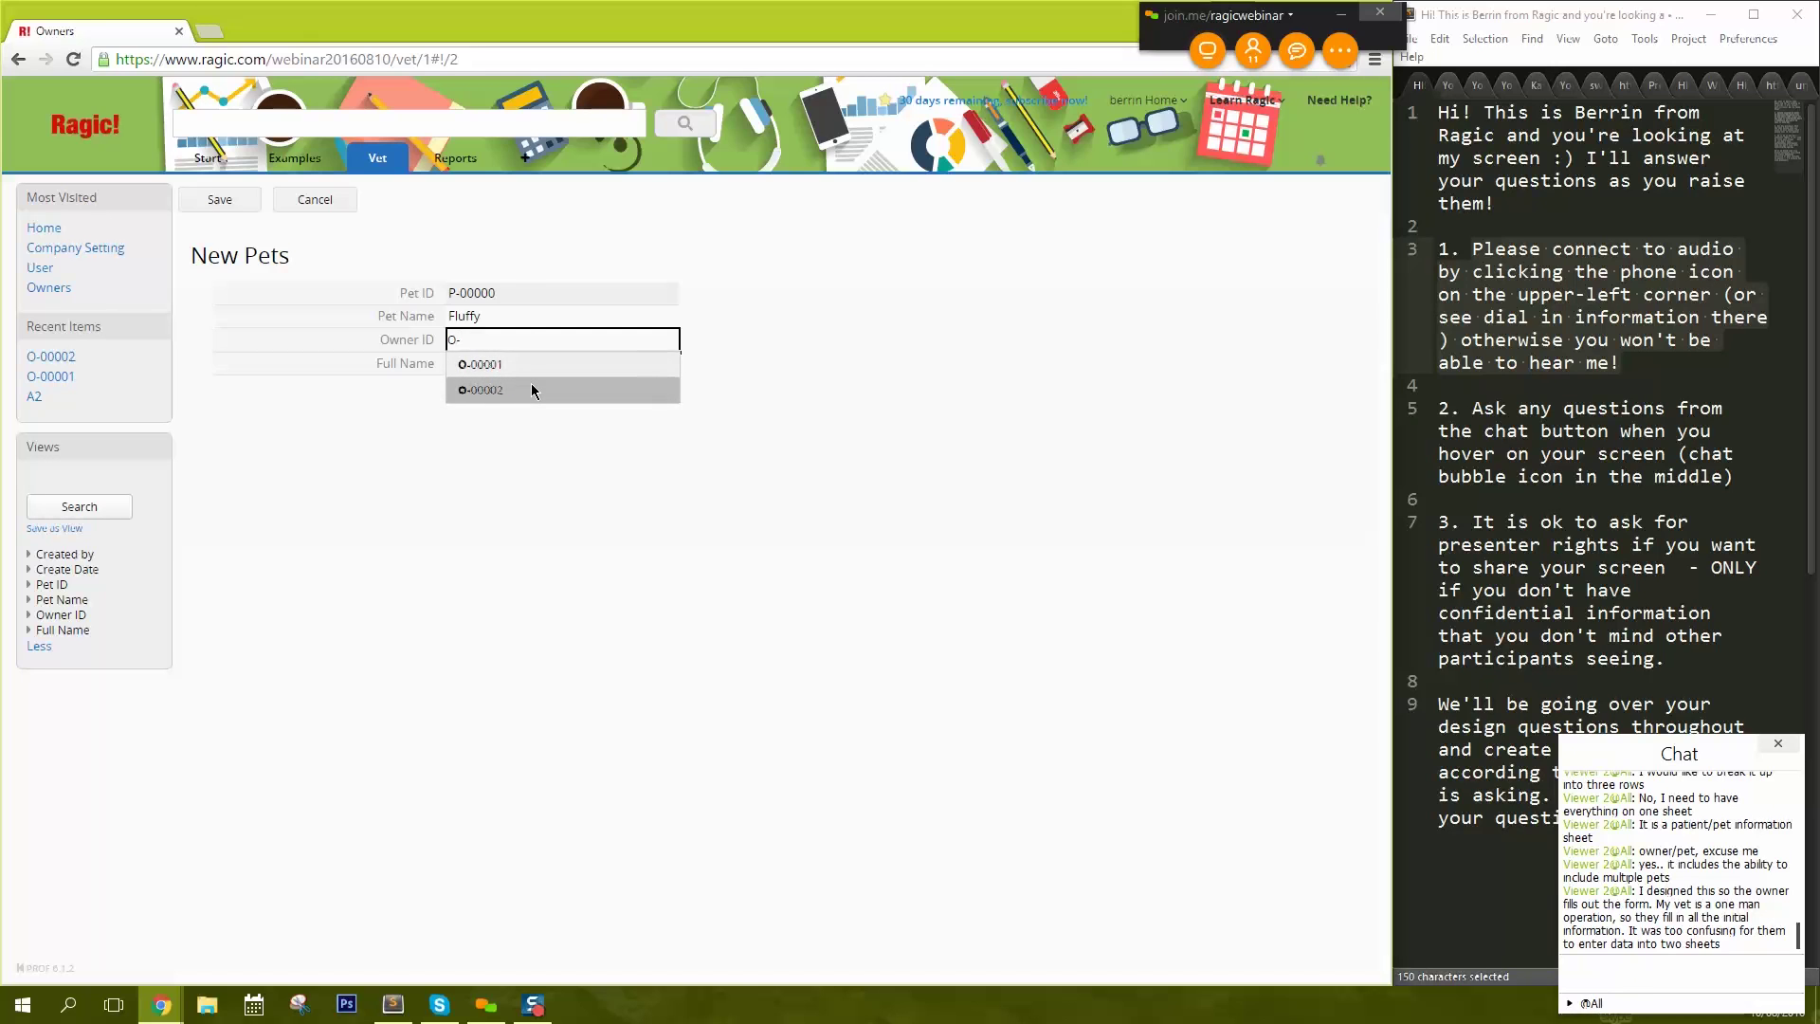
click(531, 388)
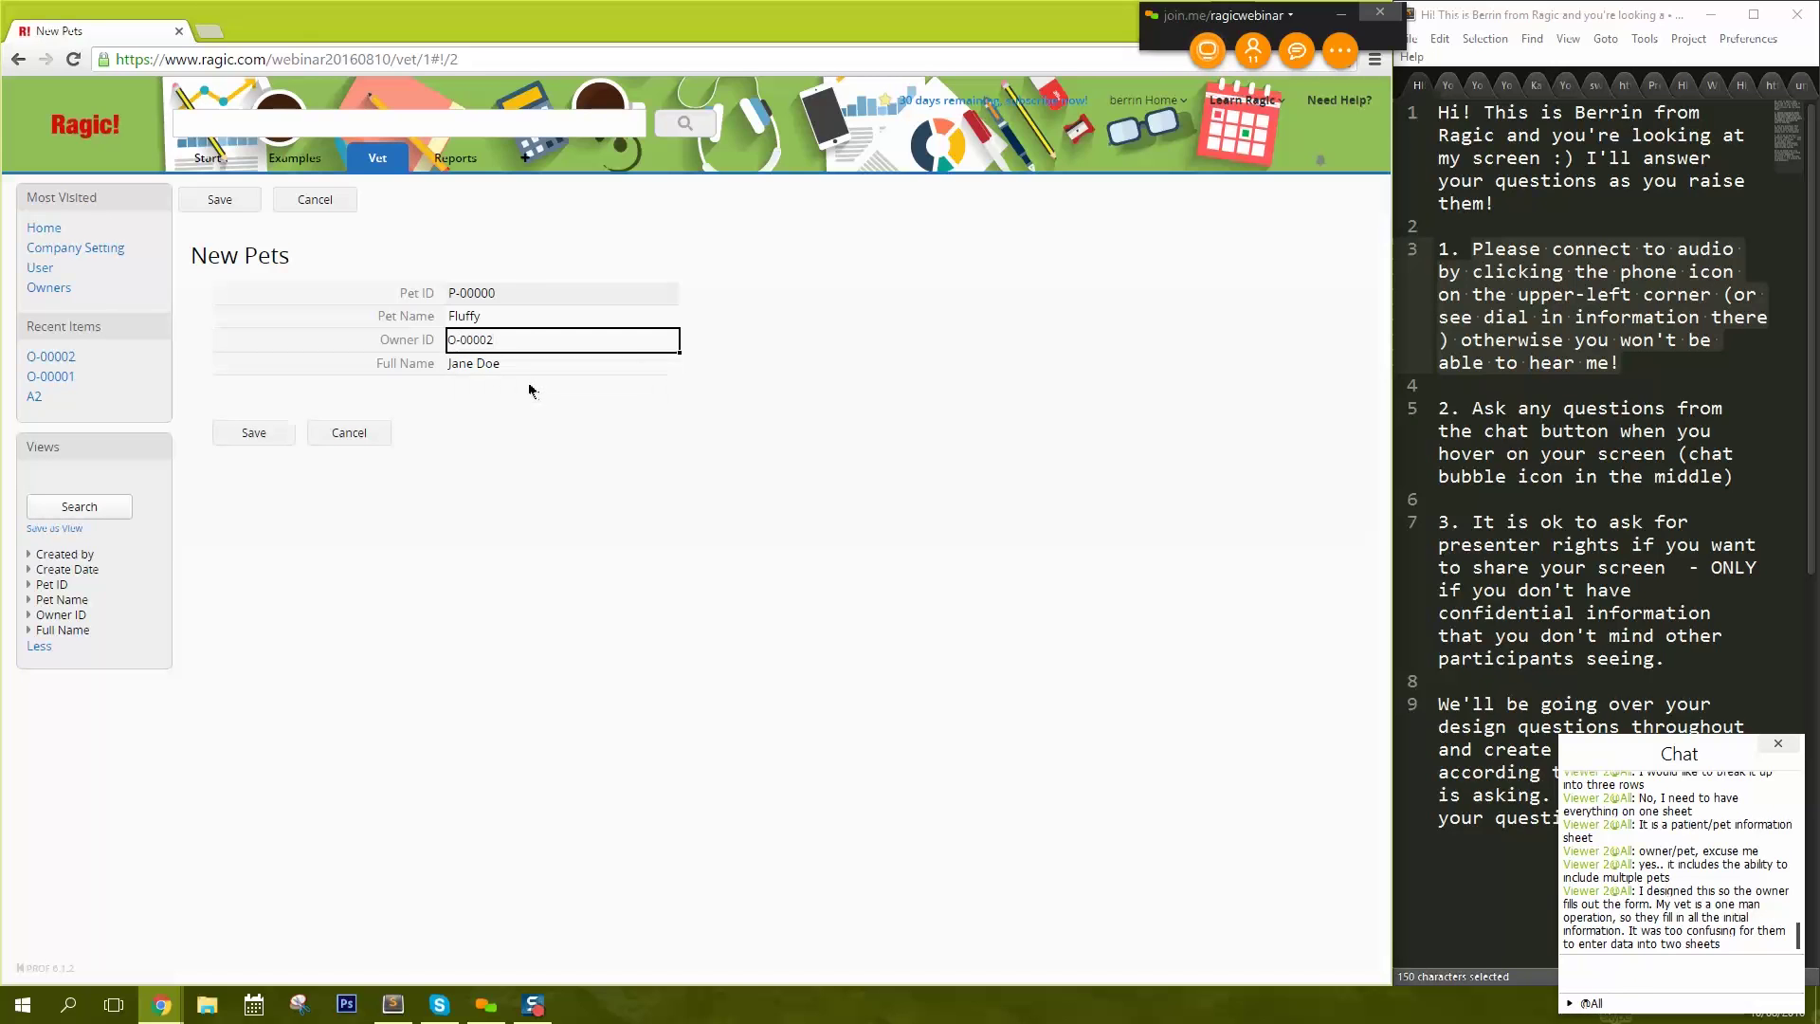
click(277, 442)
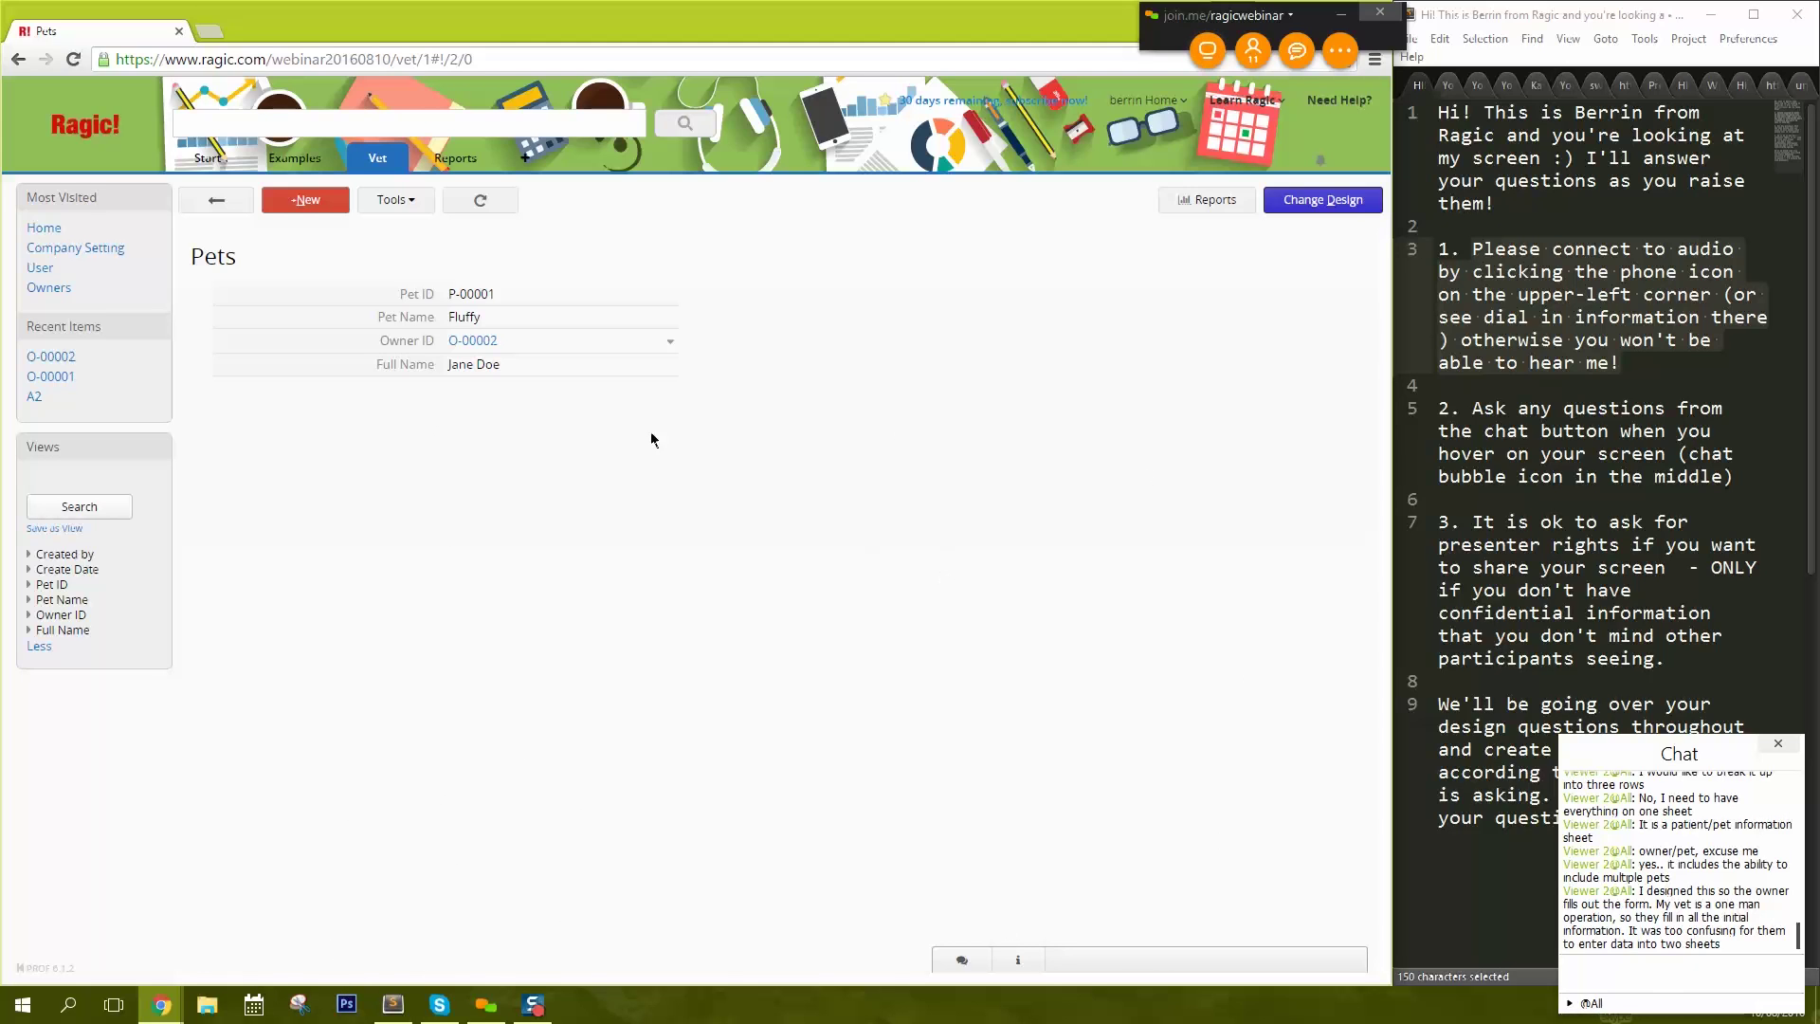
Step: Save a second pet record named 'Tucker' with its owner selected
click(306, 199)
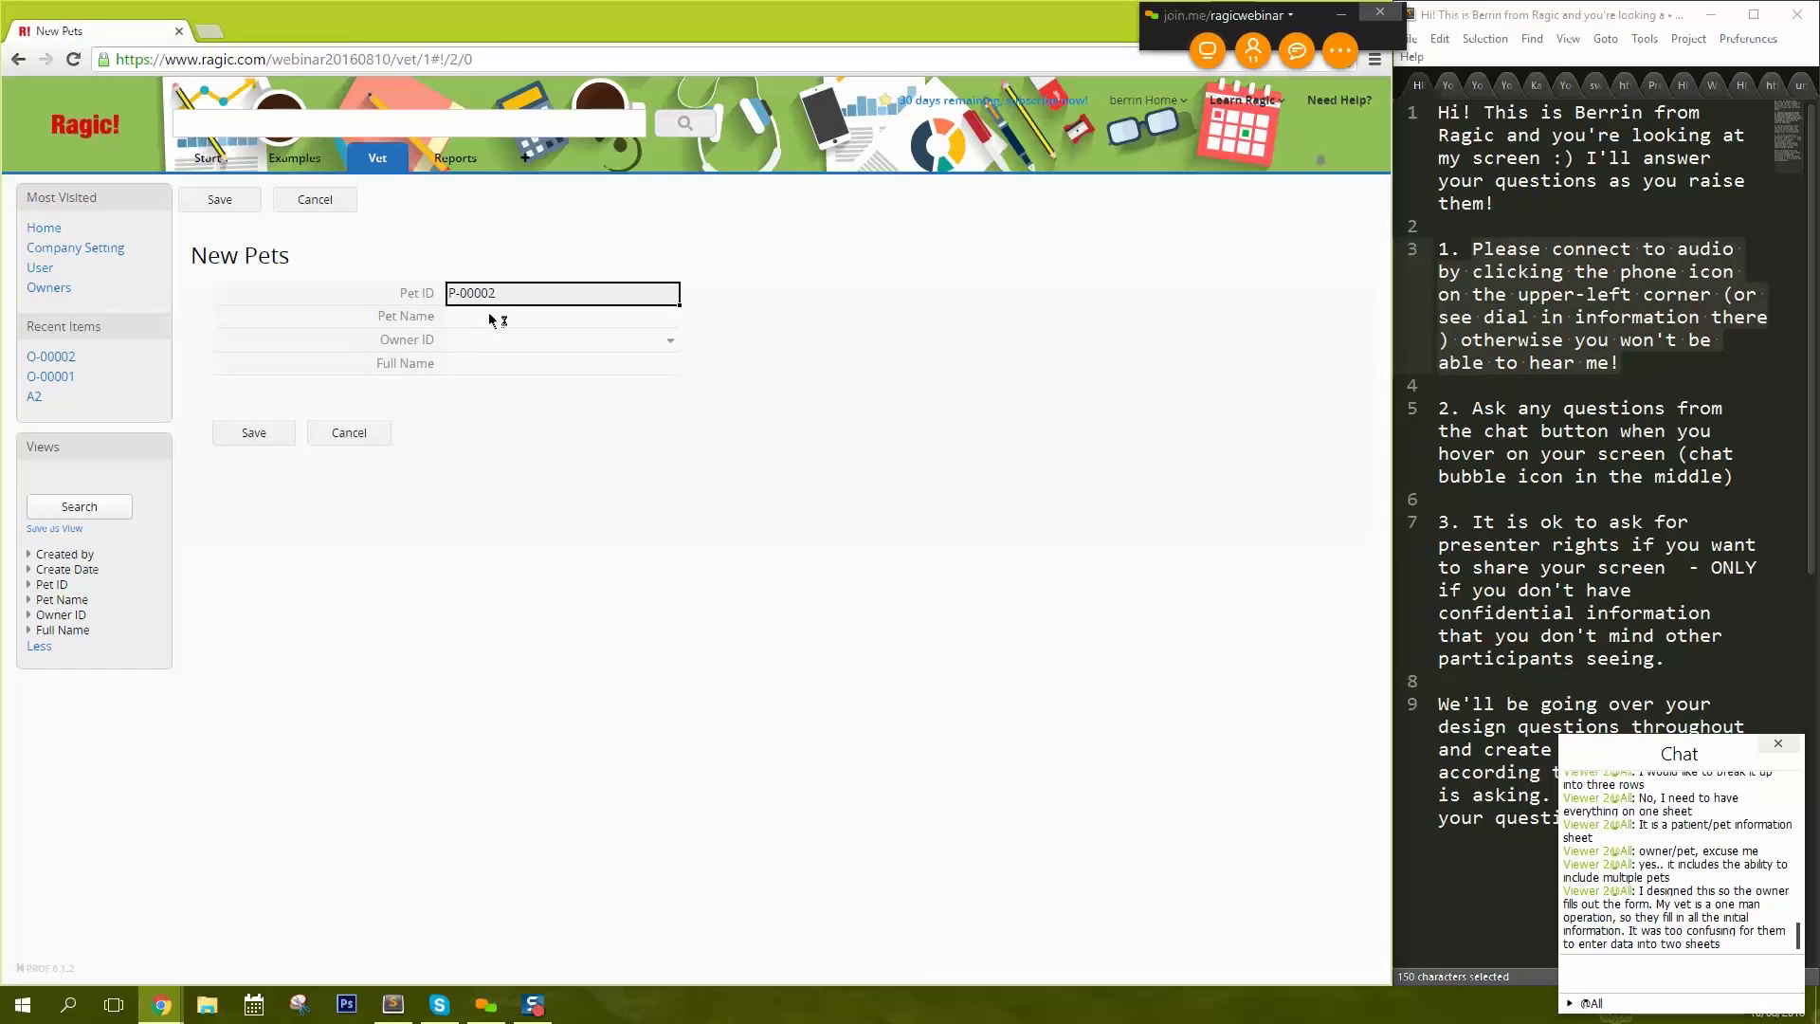
text(Tucker)
click(536, 346)
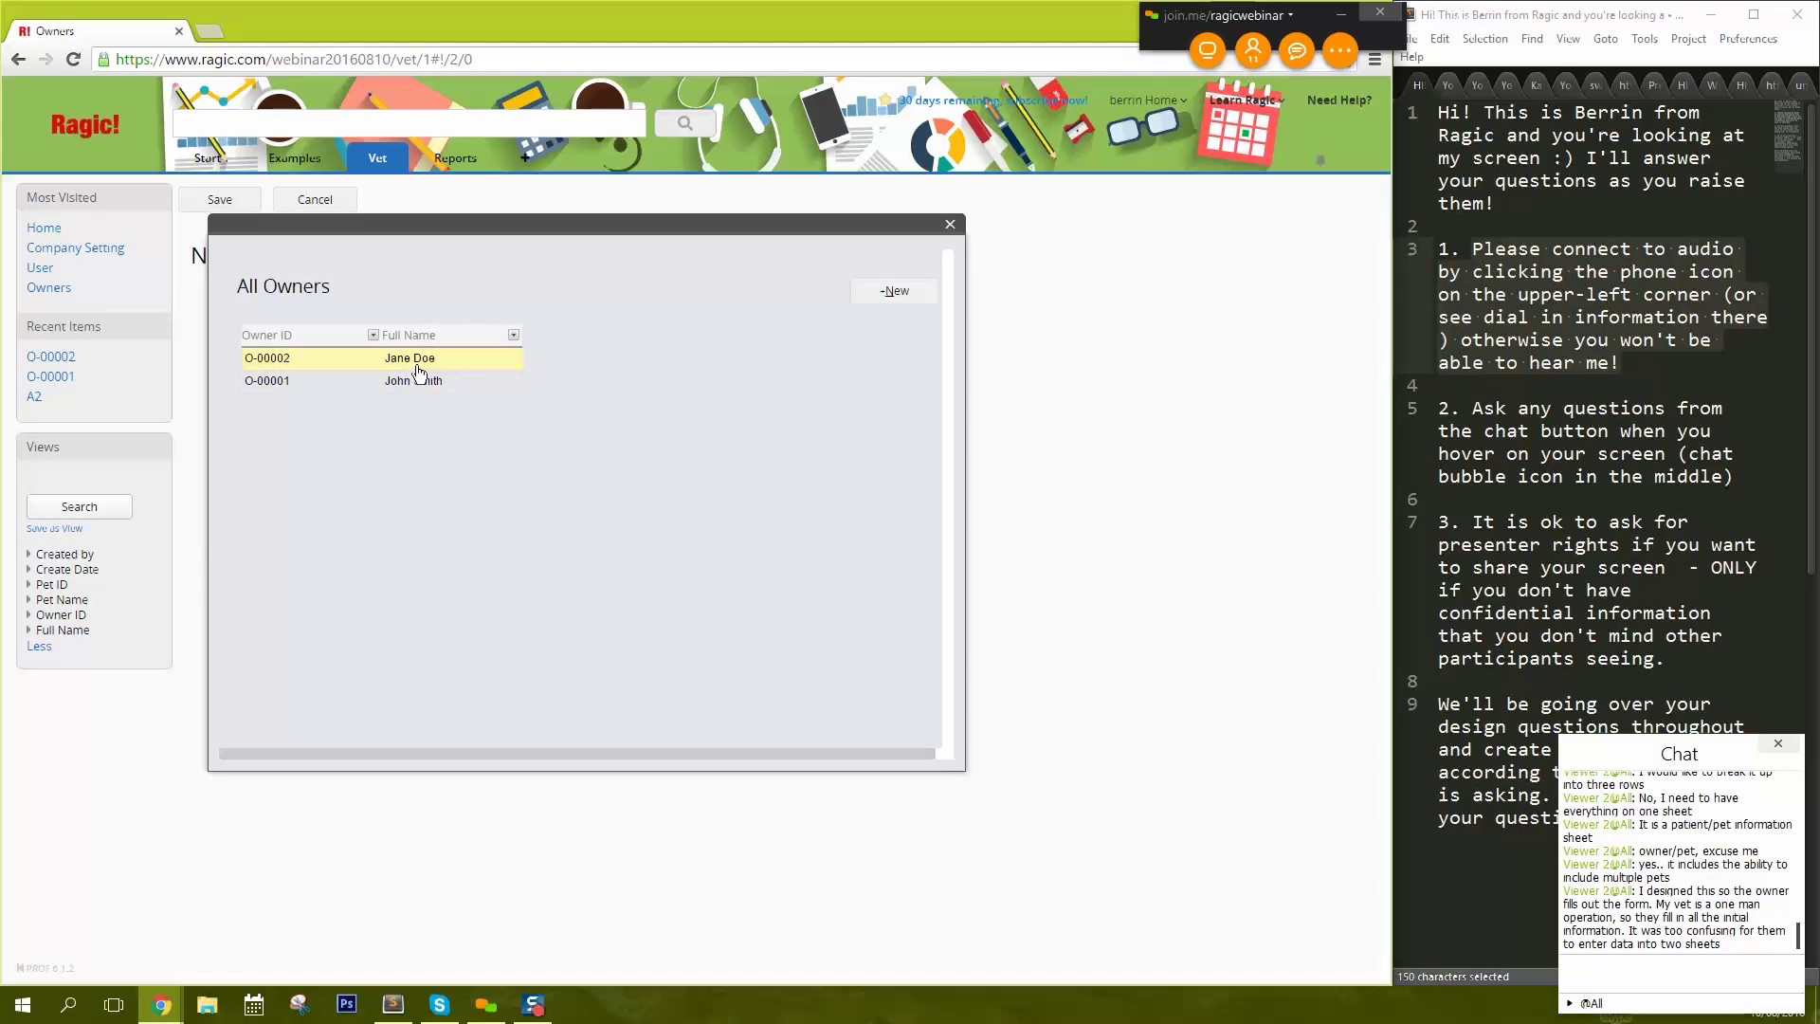
click(418, 366)
click(261, 405)
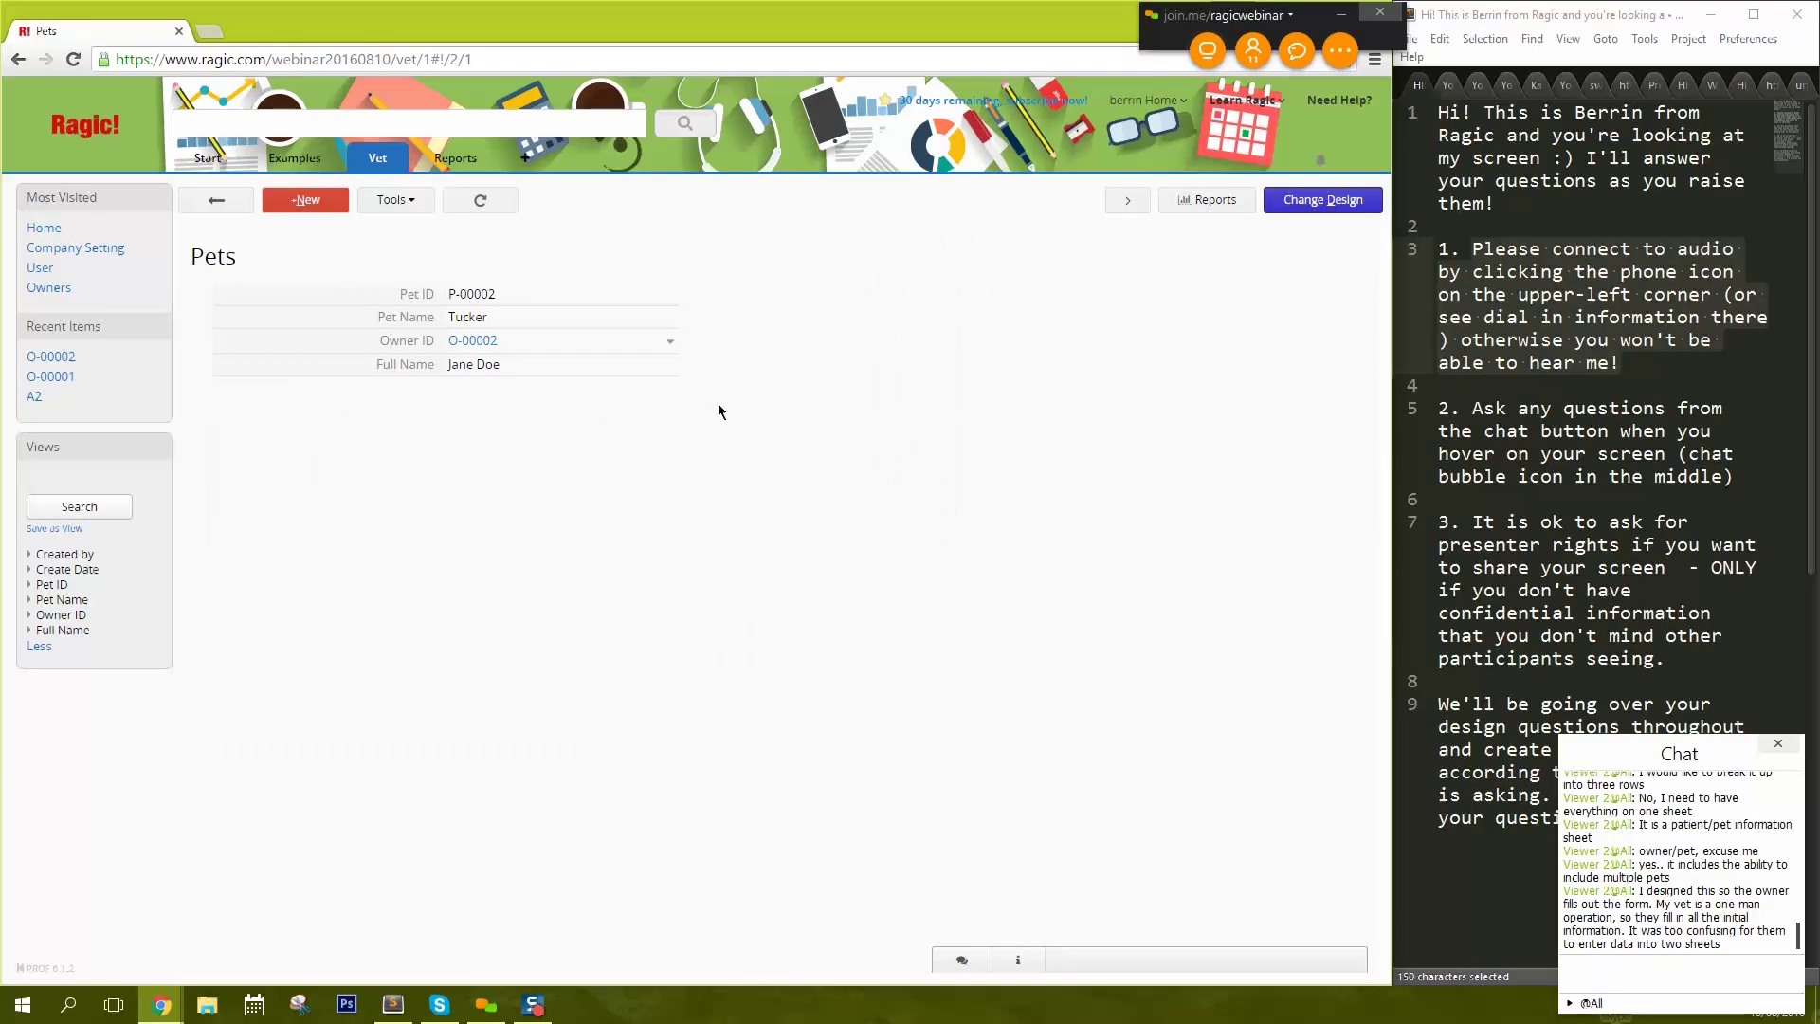
Step: Go from the Pets list to an Owners record, enter Design Mode and show Sheet Linking Tools
click(216, 200)
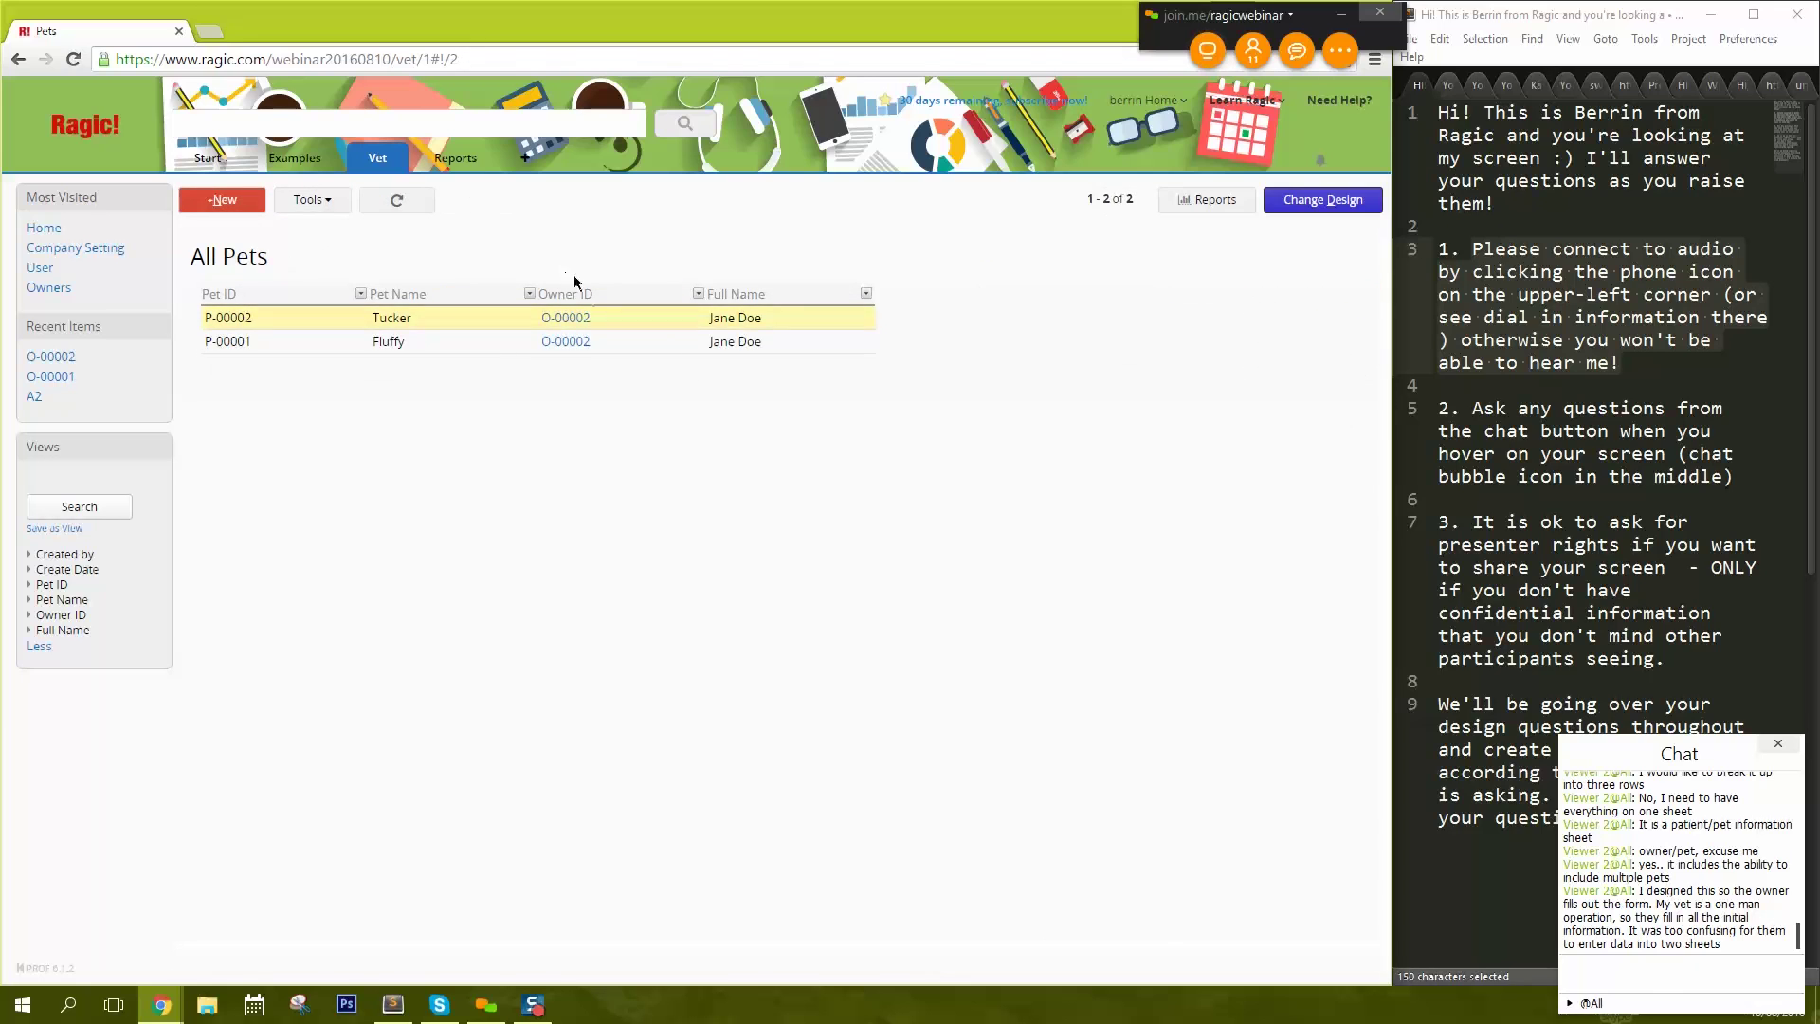
mouse_move(377, 159)
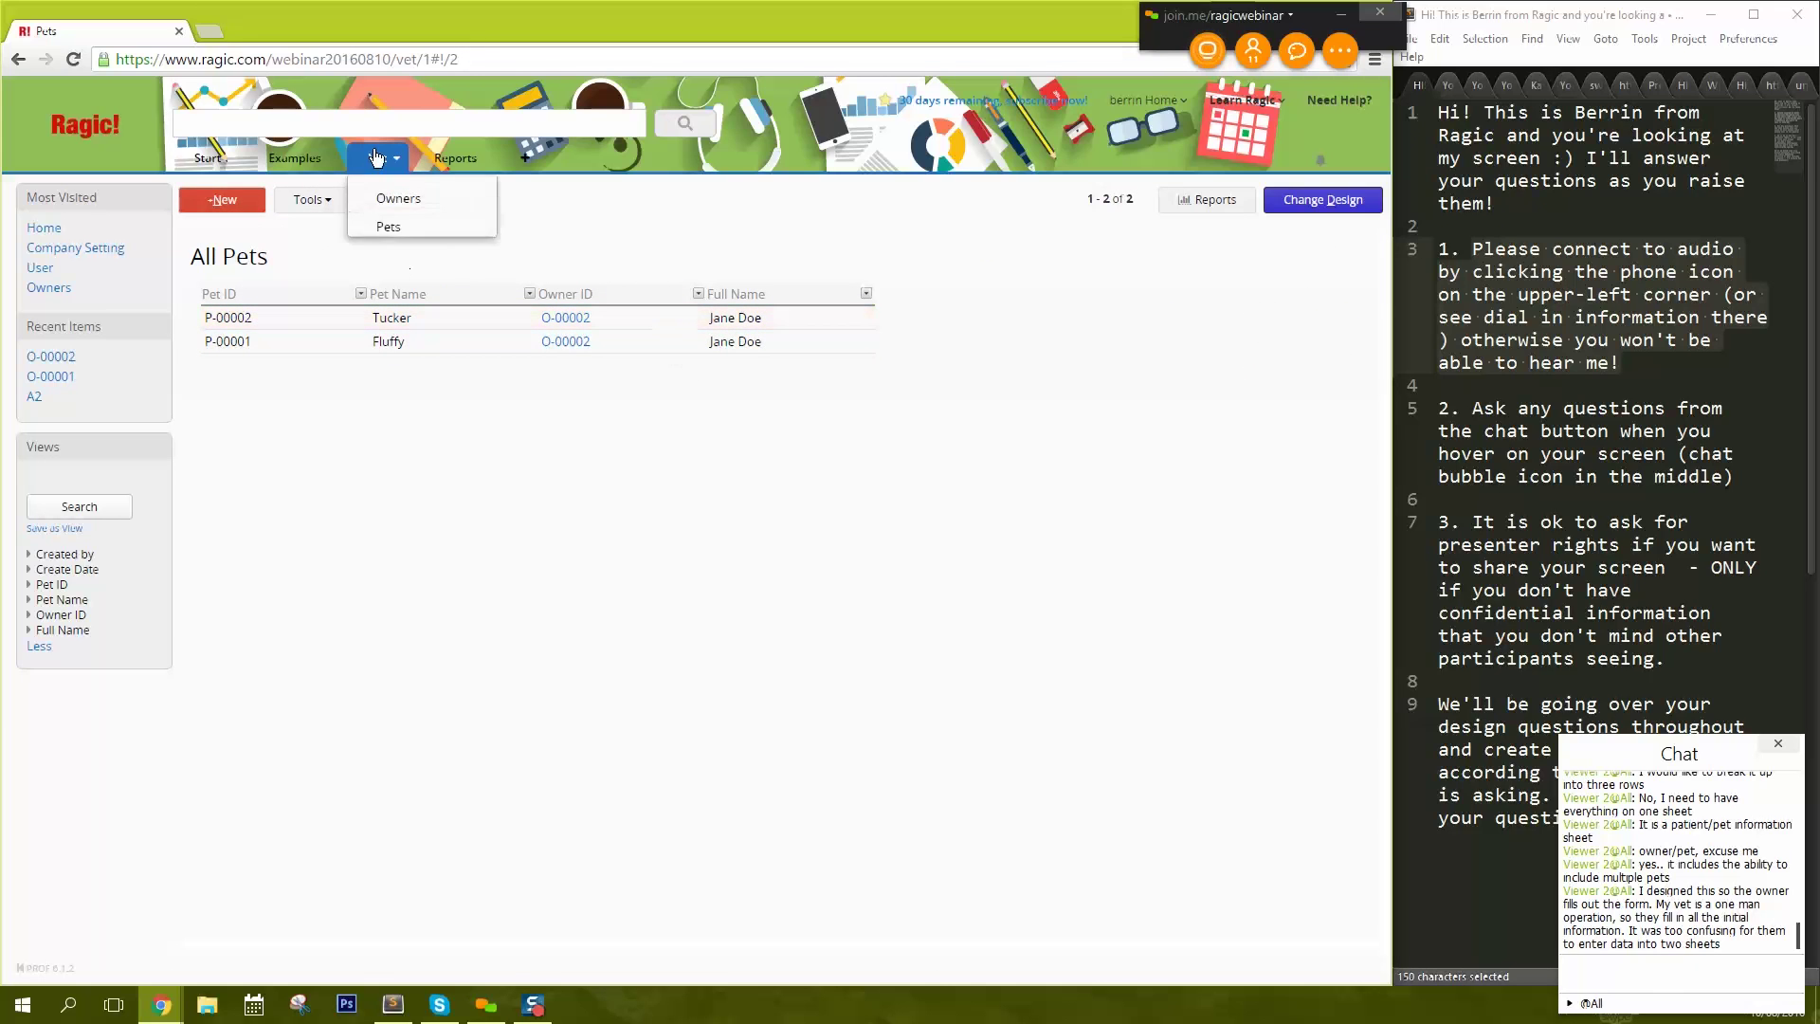
click(383, 205)
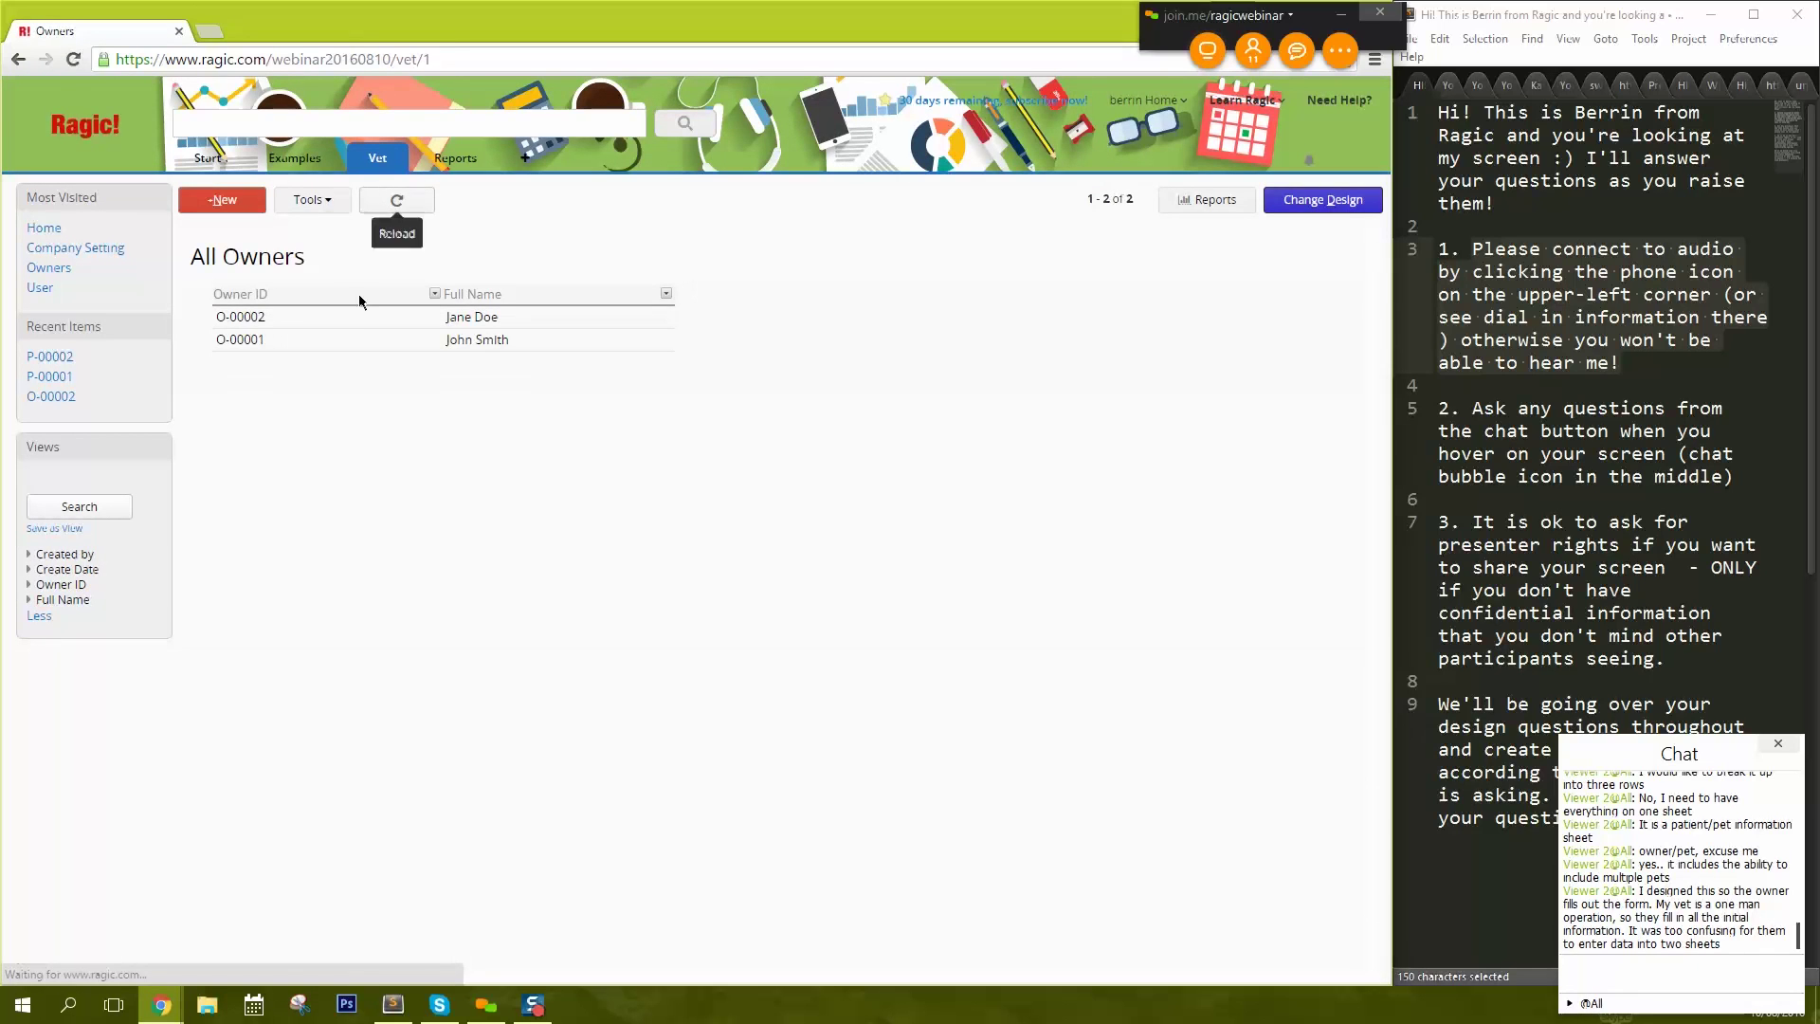
click(359, 315)
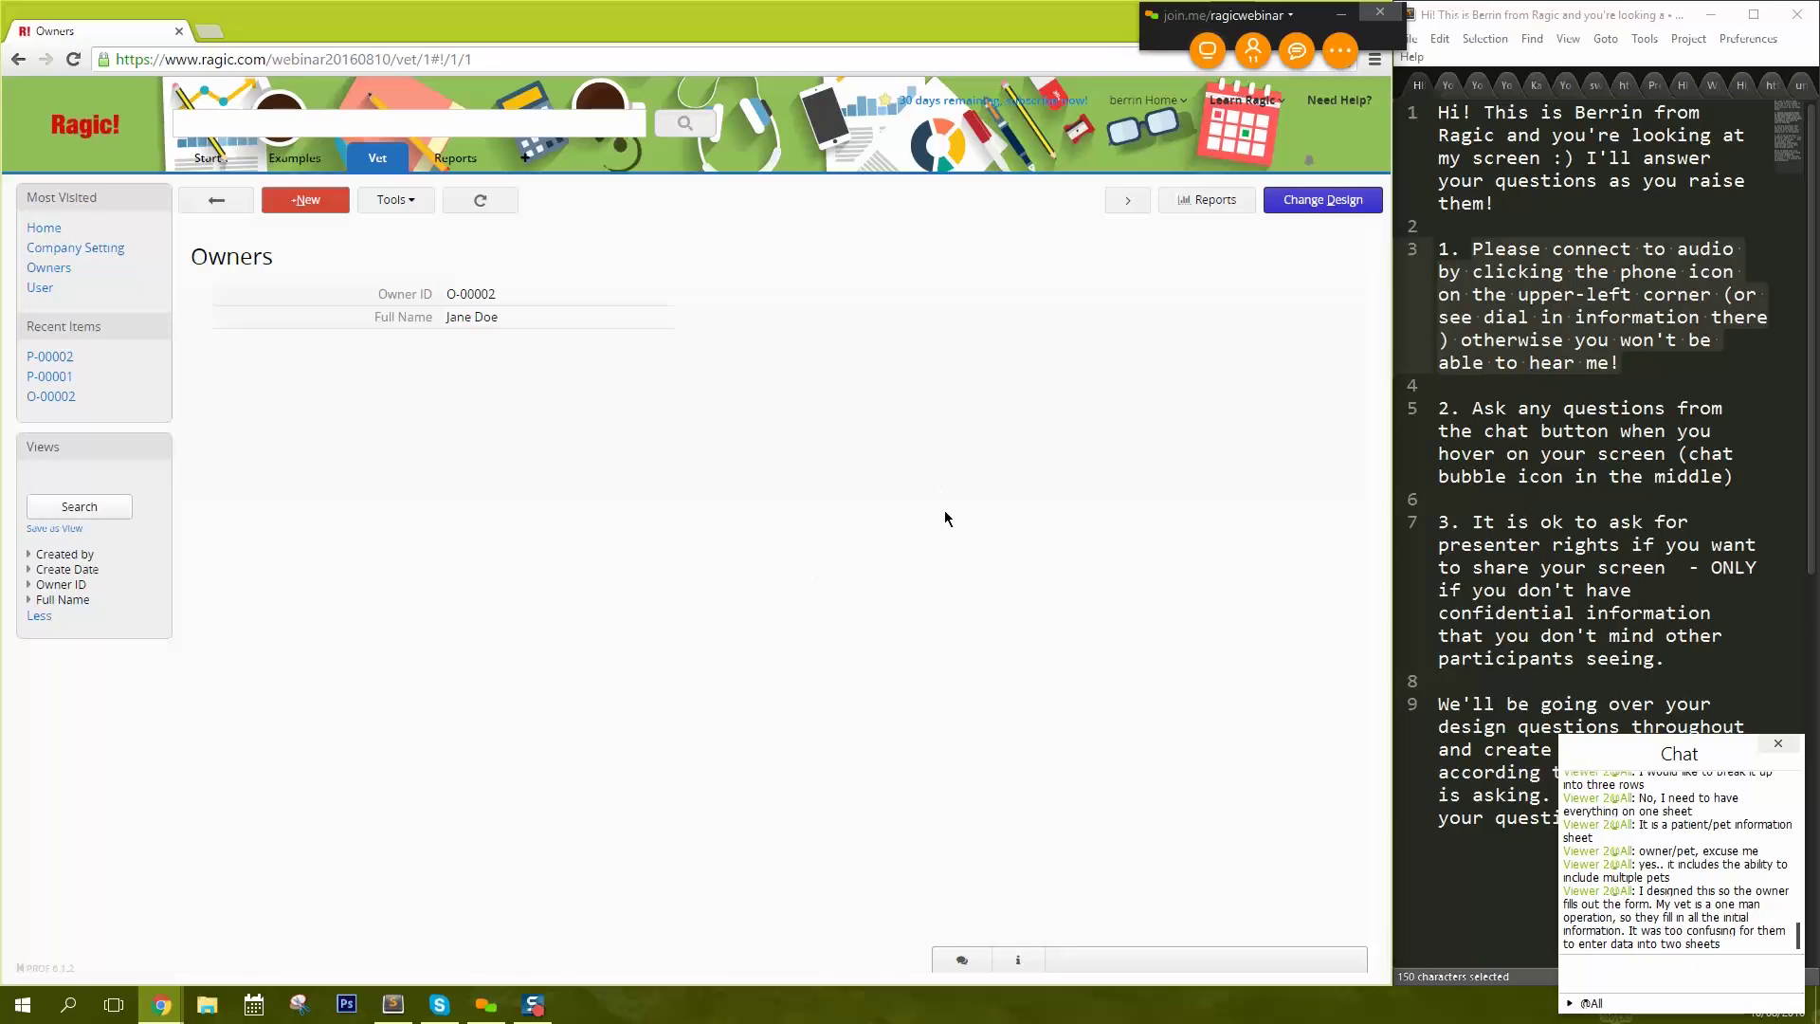
click(1319, 201)
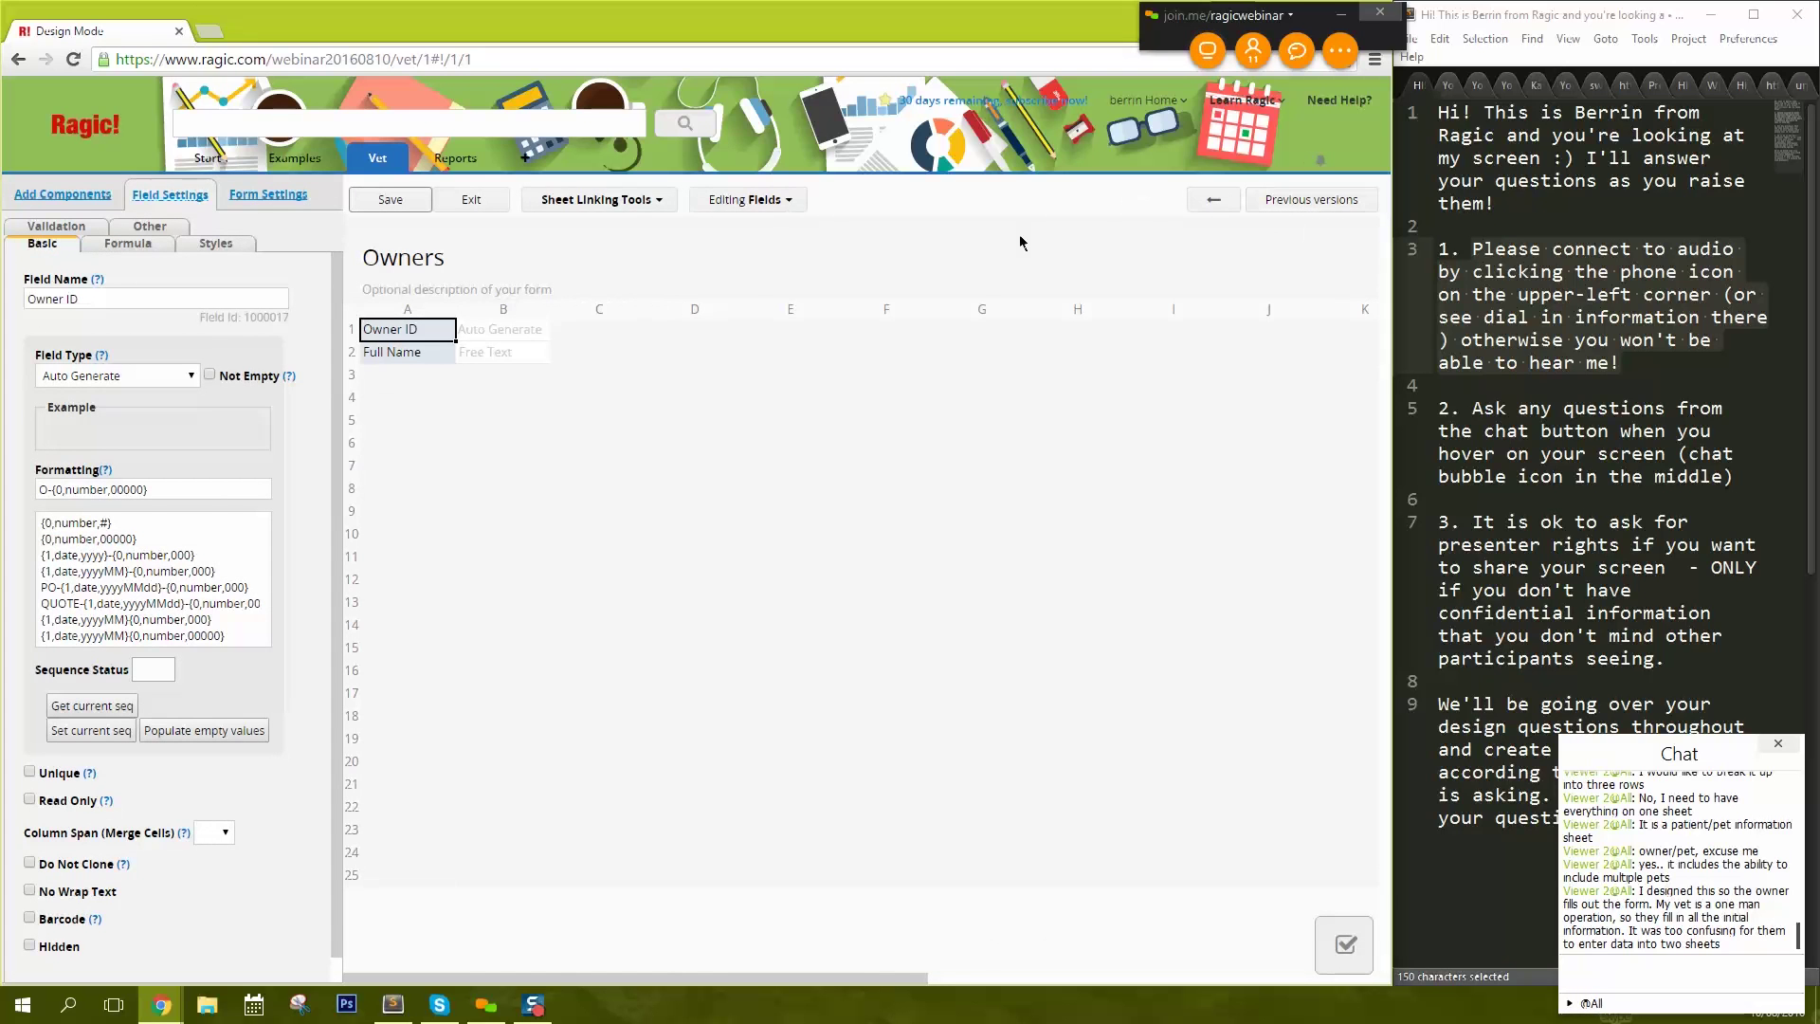
click(608, 201)
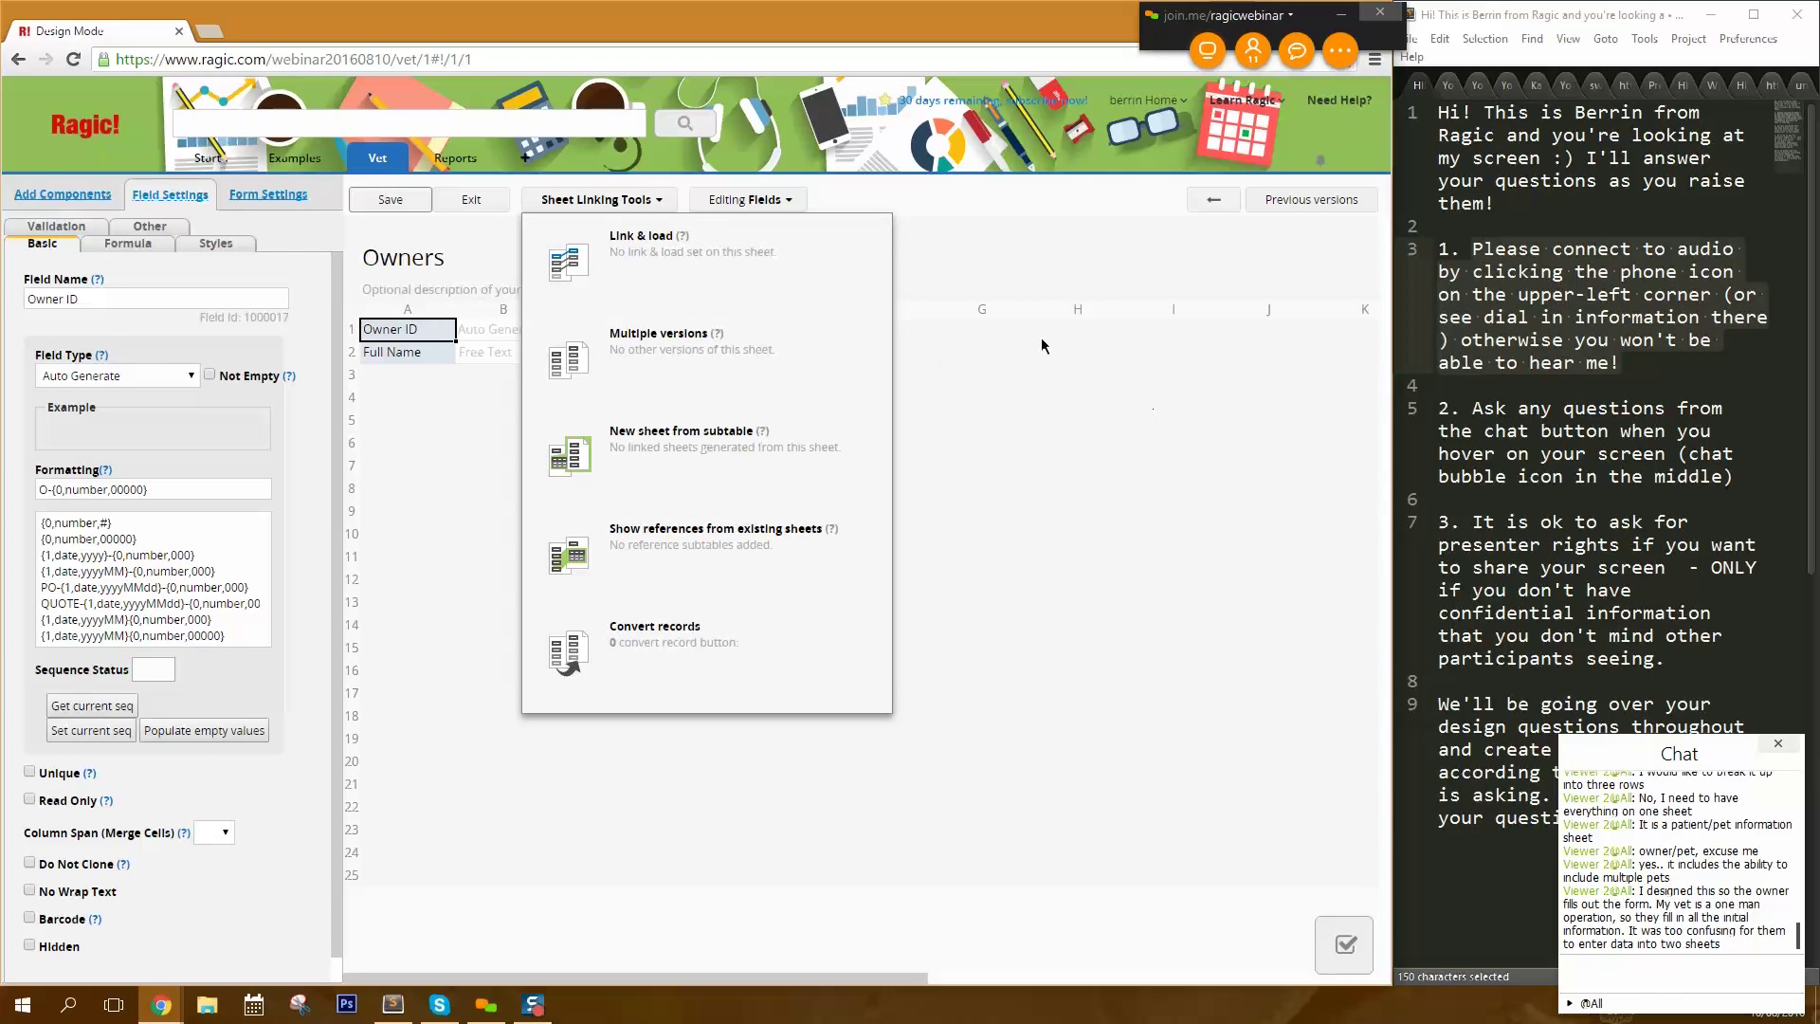
Step: Insert a linked Pets subtable with Pet ID and Pet Name columns, leaving out Full Name
click(617, 559)
drag(629, 315, 1054, 261)
click(890, 322)
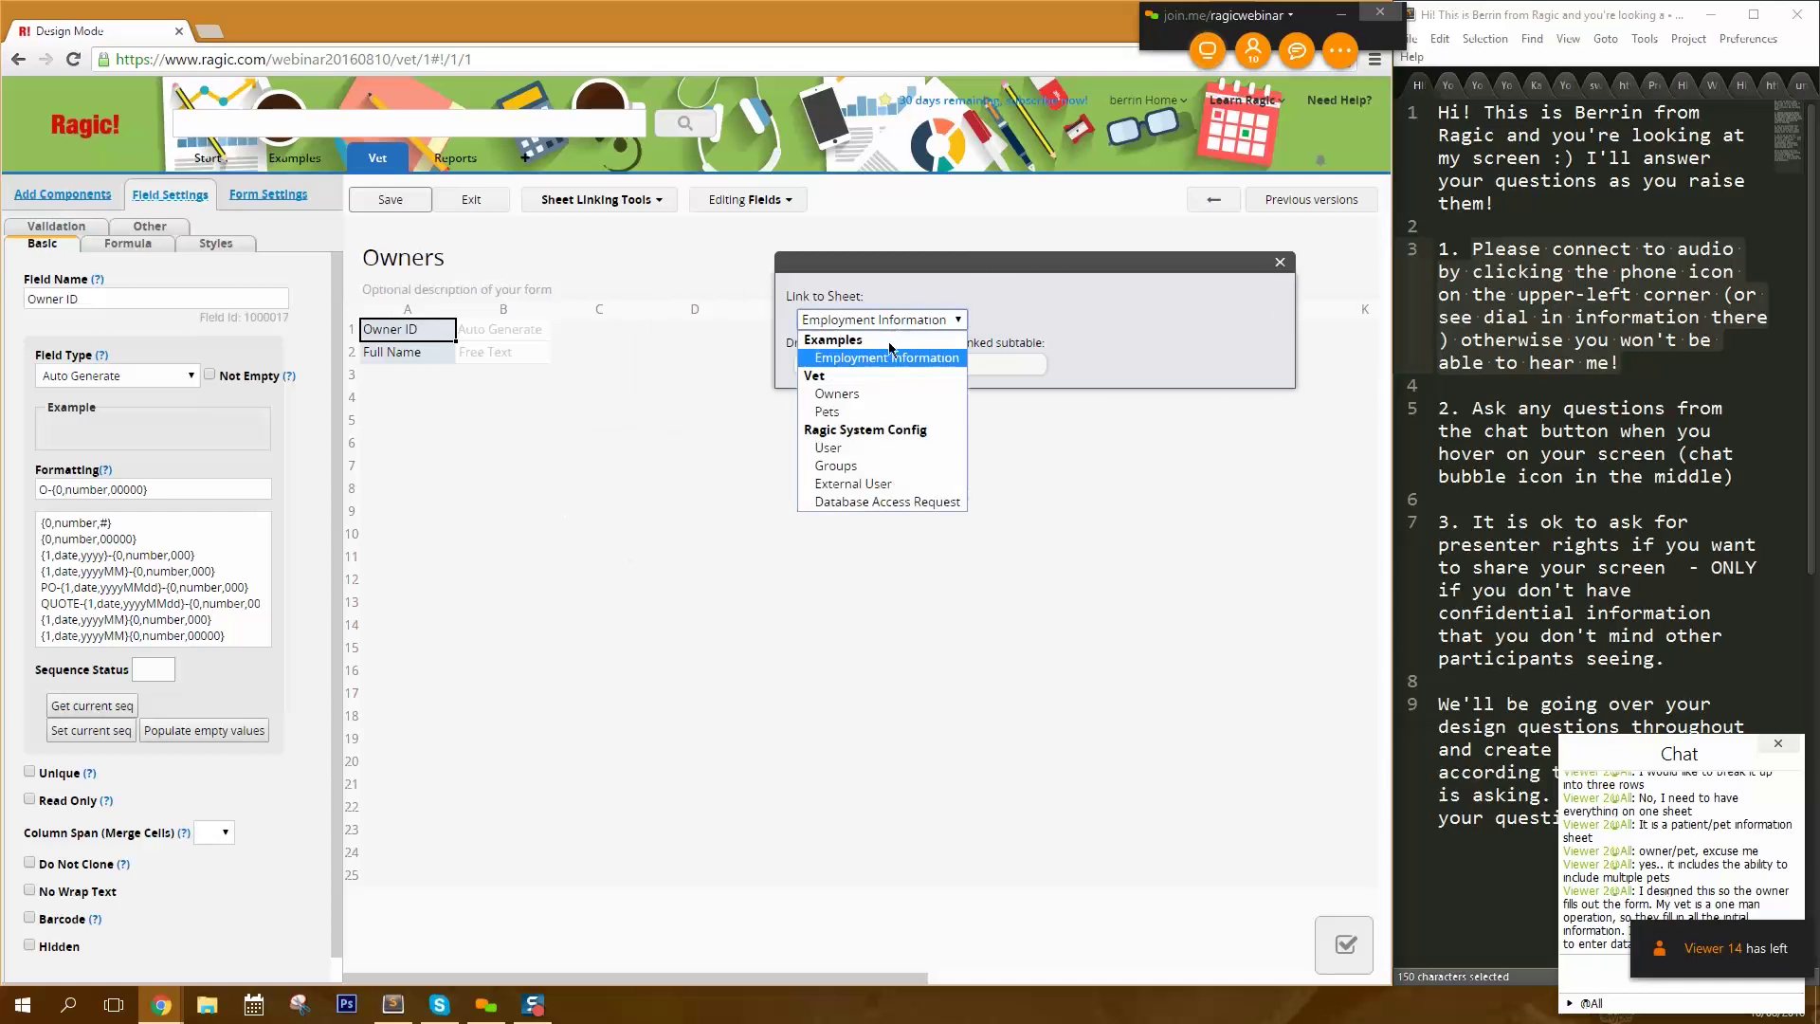
click(889, 412)
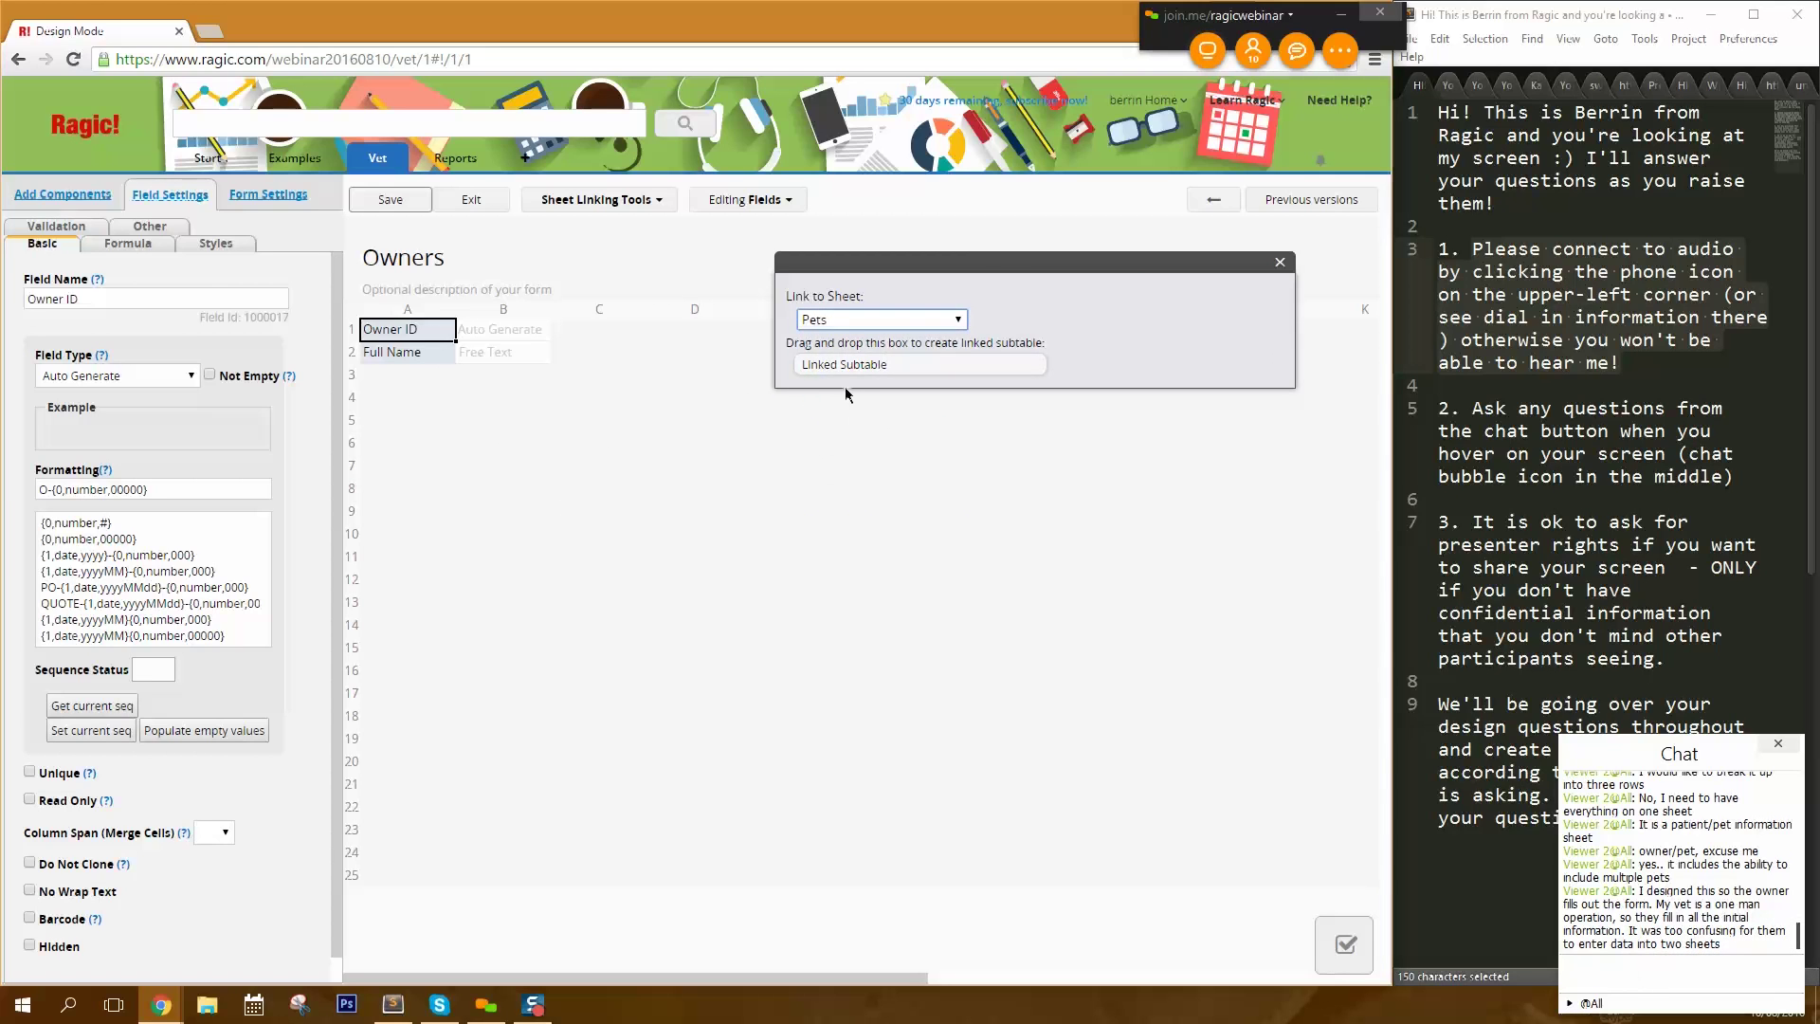
drag(844, 371, 392, 402)
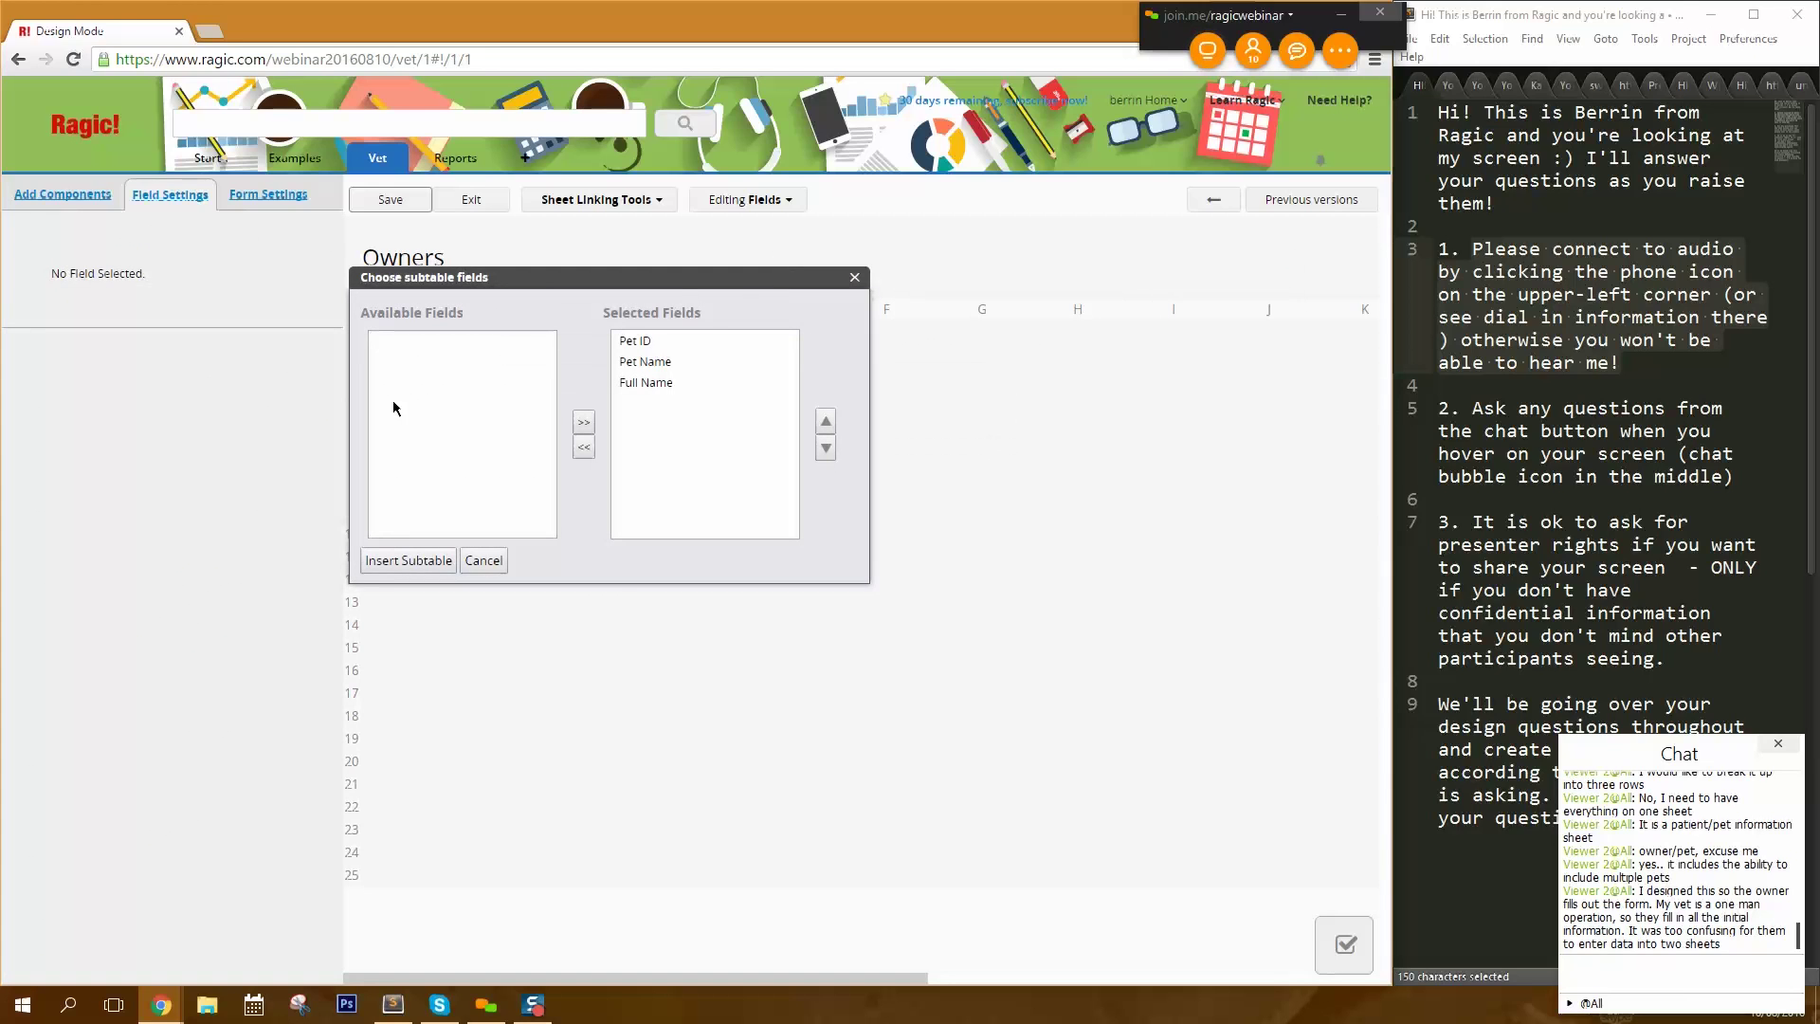
click(654, 382)
click(584, 446)
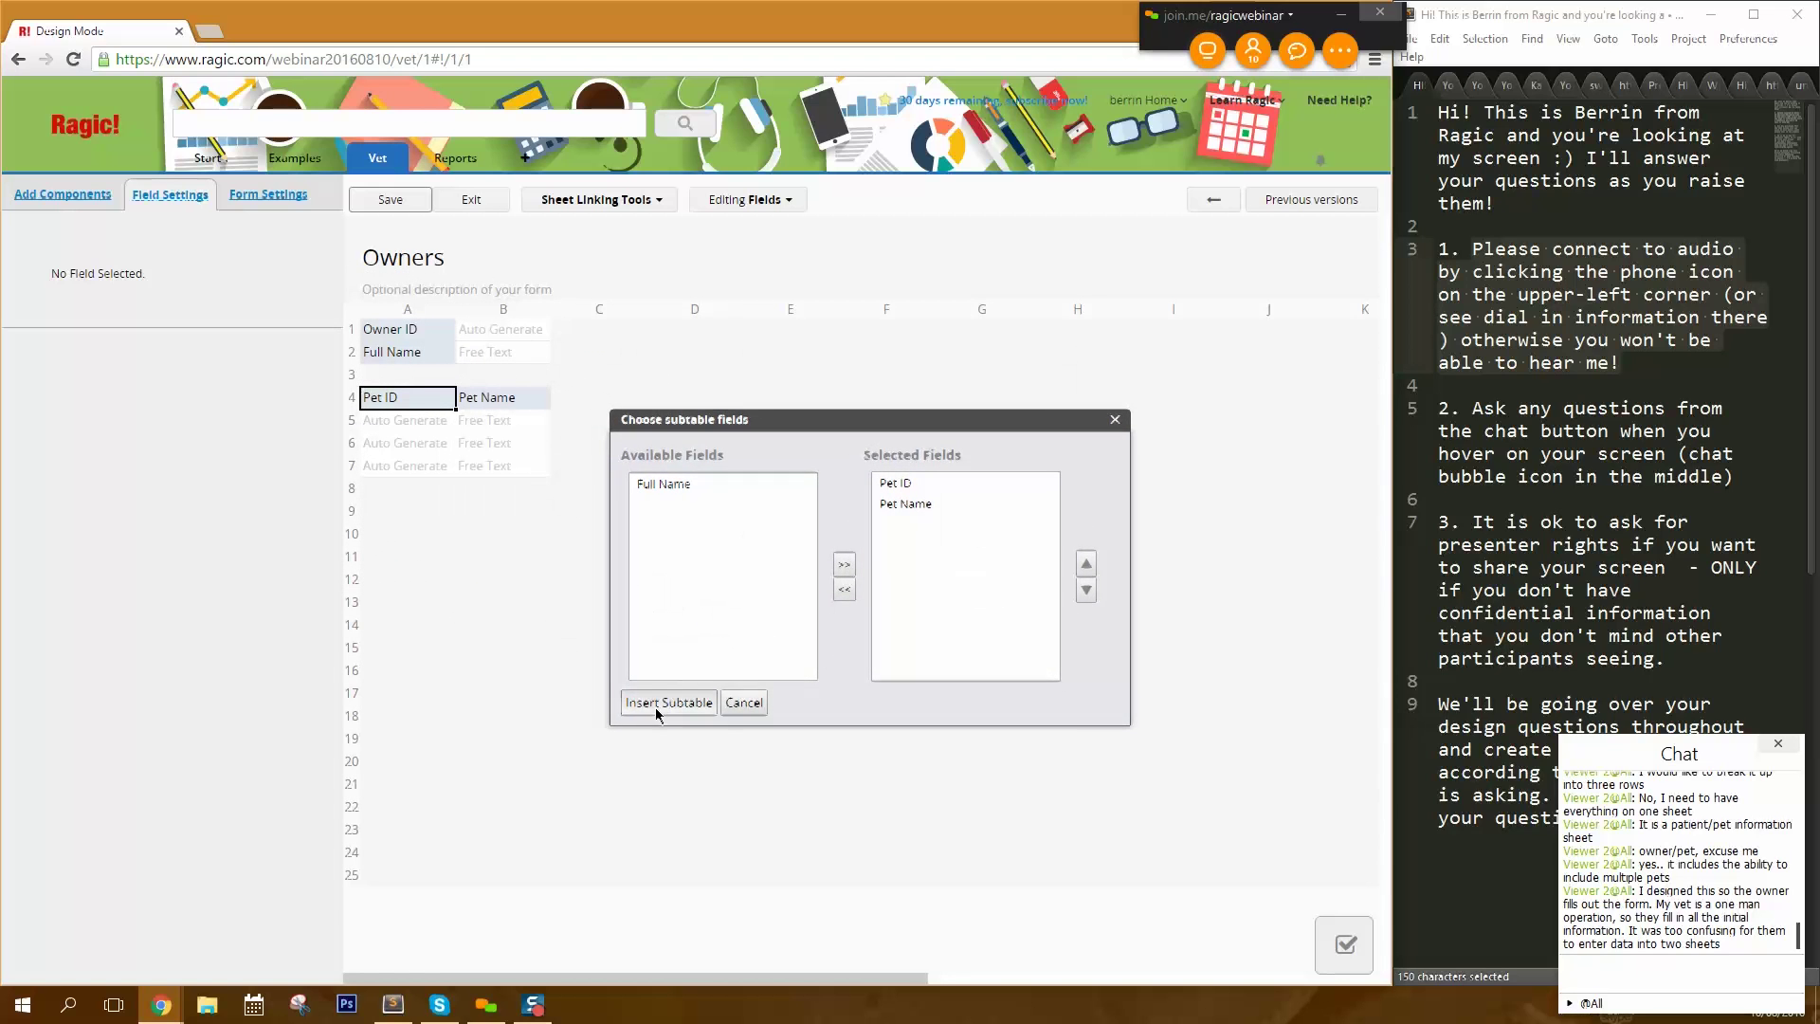
click(663, 703)
click(393, 201)
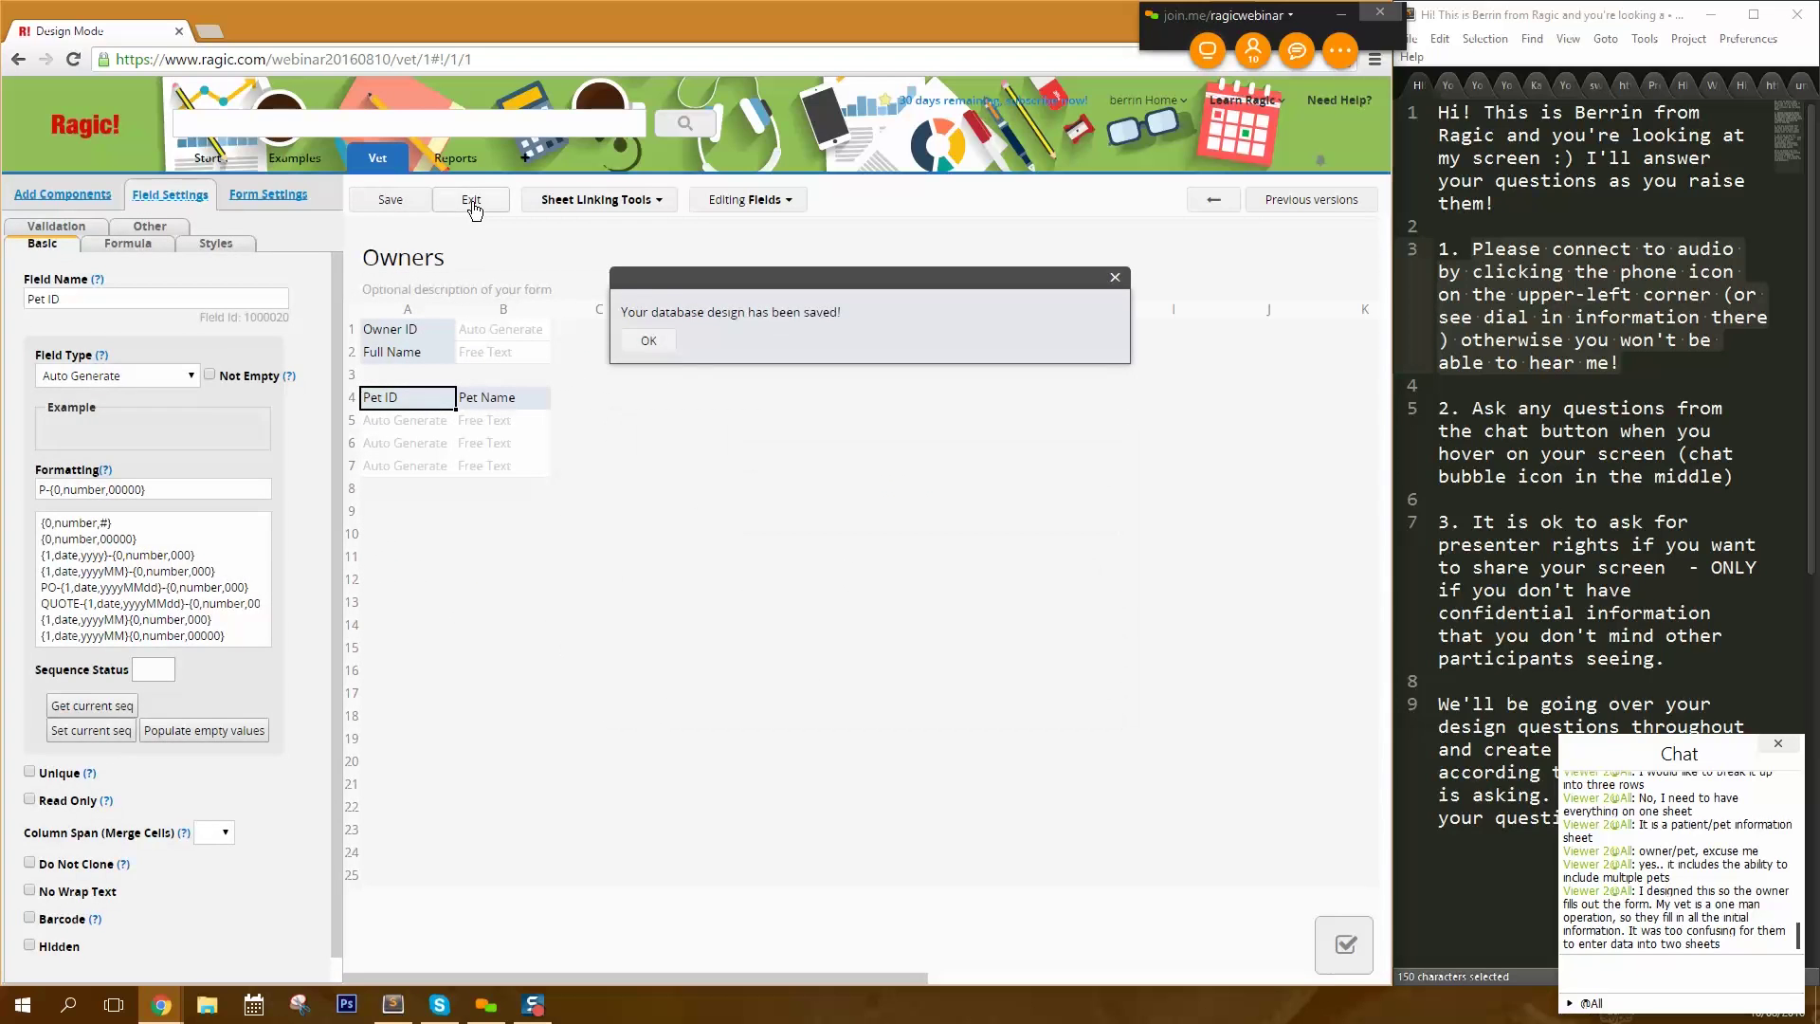
Step: Exit Design Mode to view the Owners record, then return to its form design
click(471, 199)
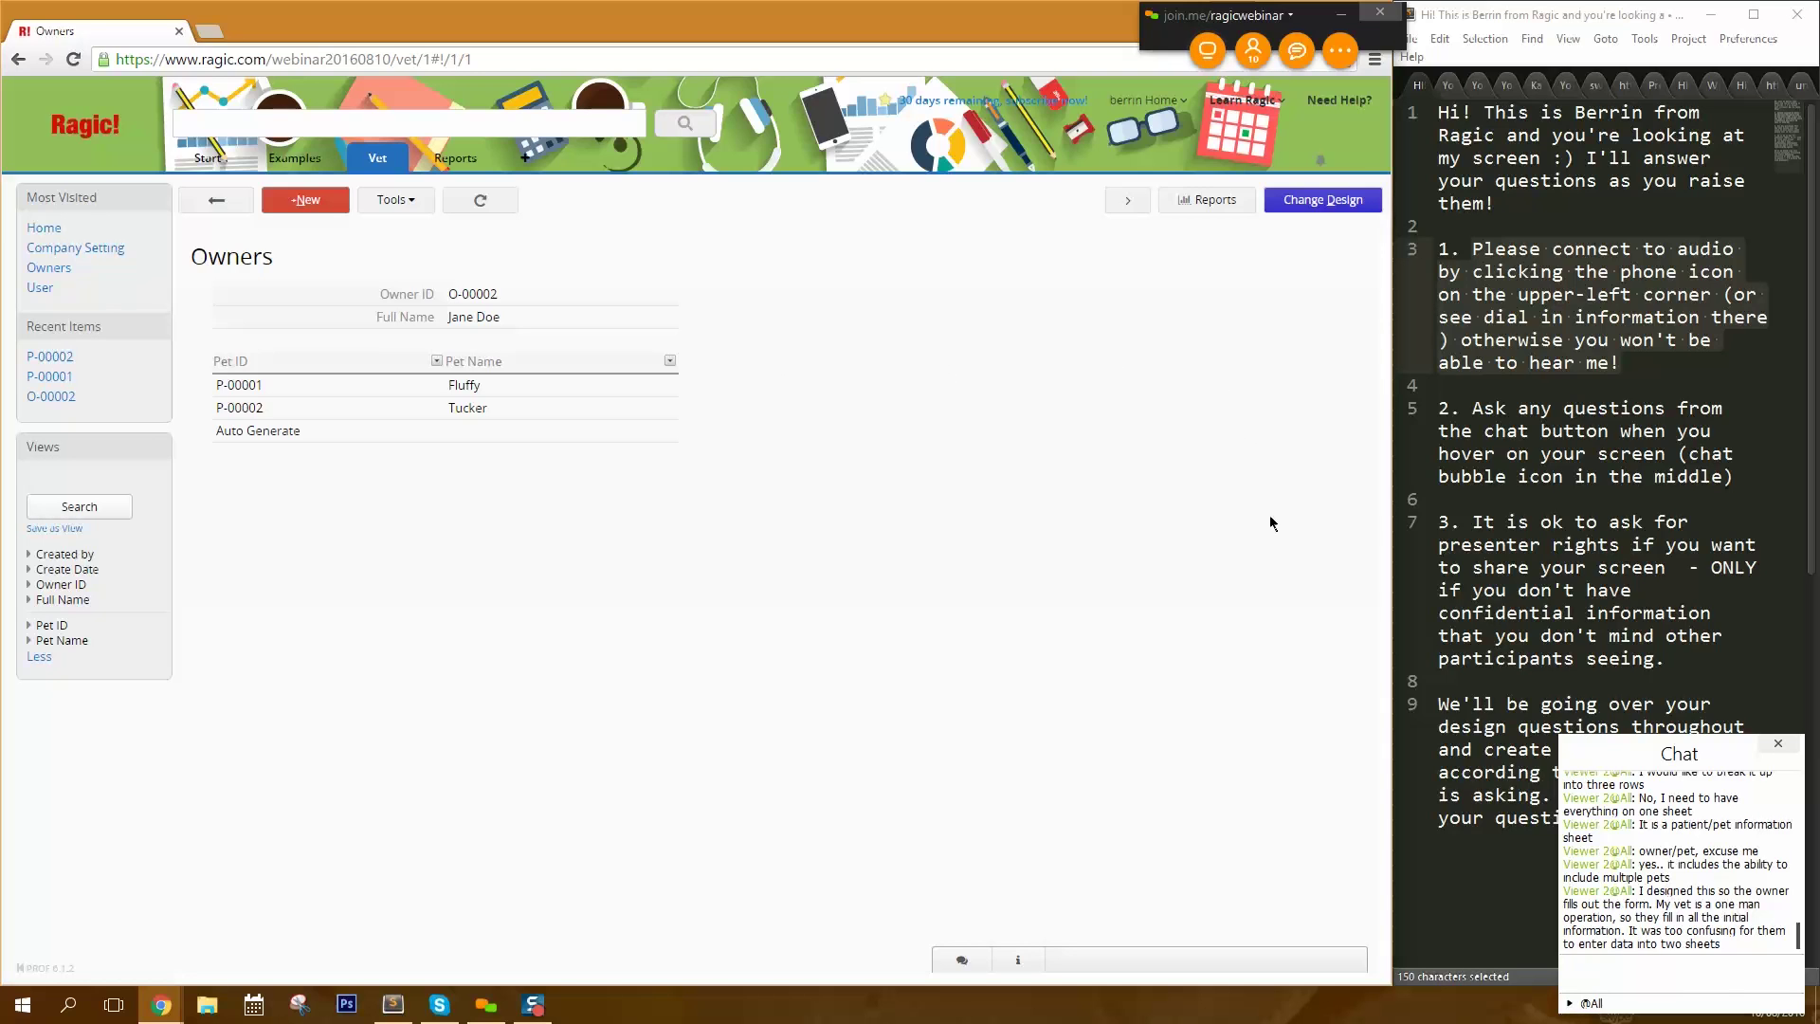
click(1306, 202)
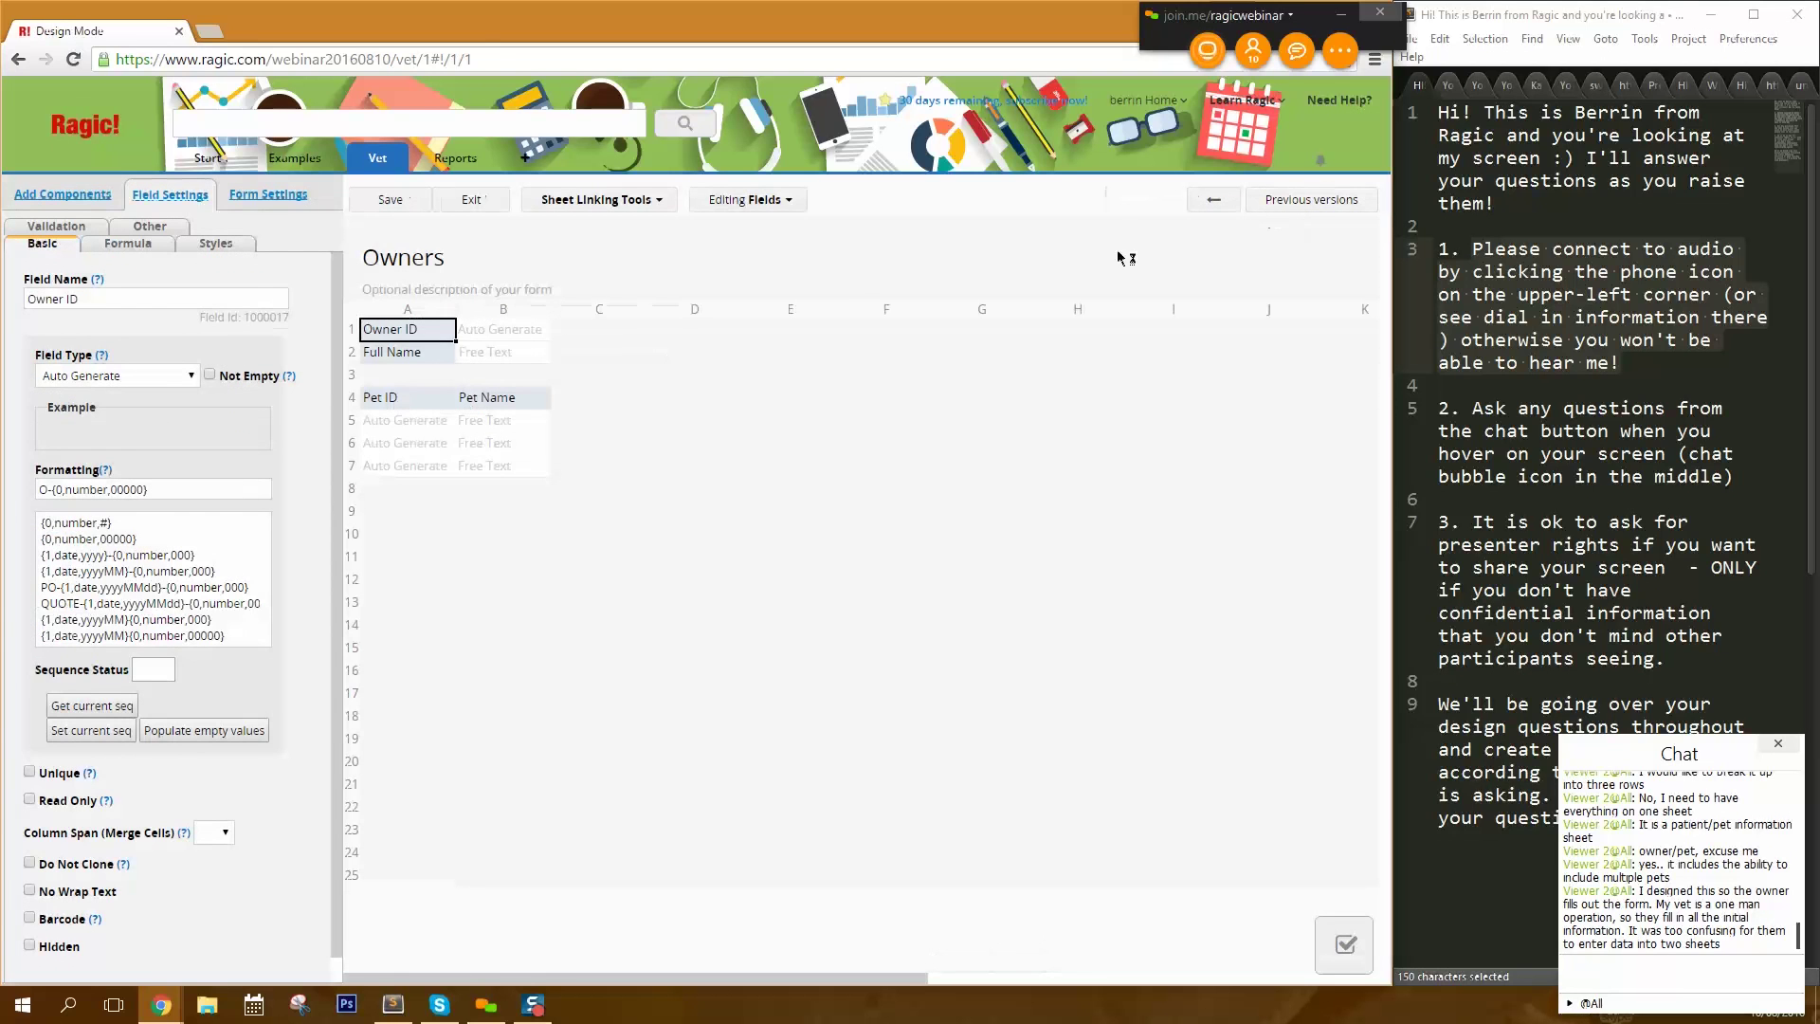
Step: Open the Pets reference subtable settings, keep Pet ID and Pet Name, and reopen the linking options
click(610, 199)
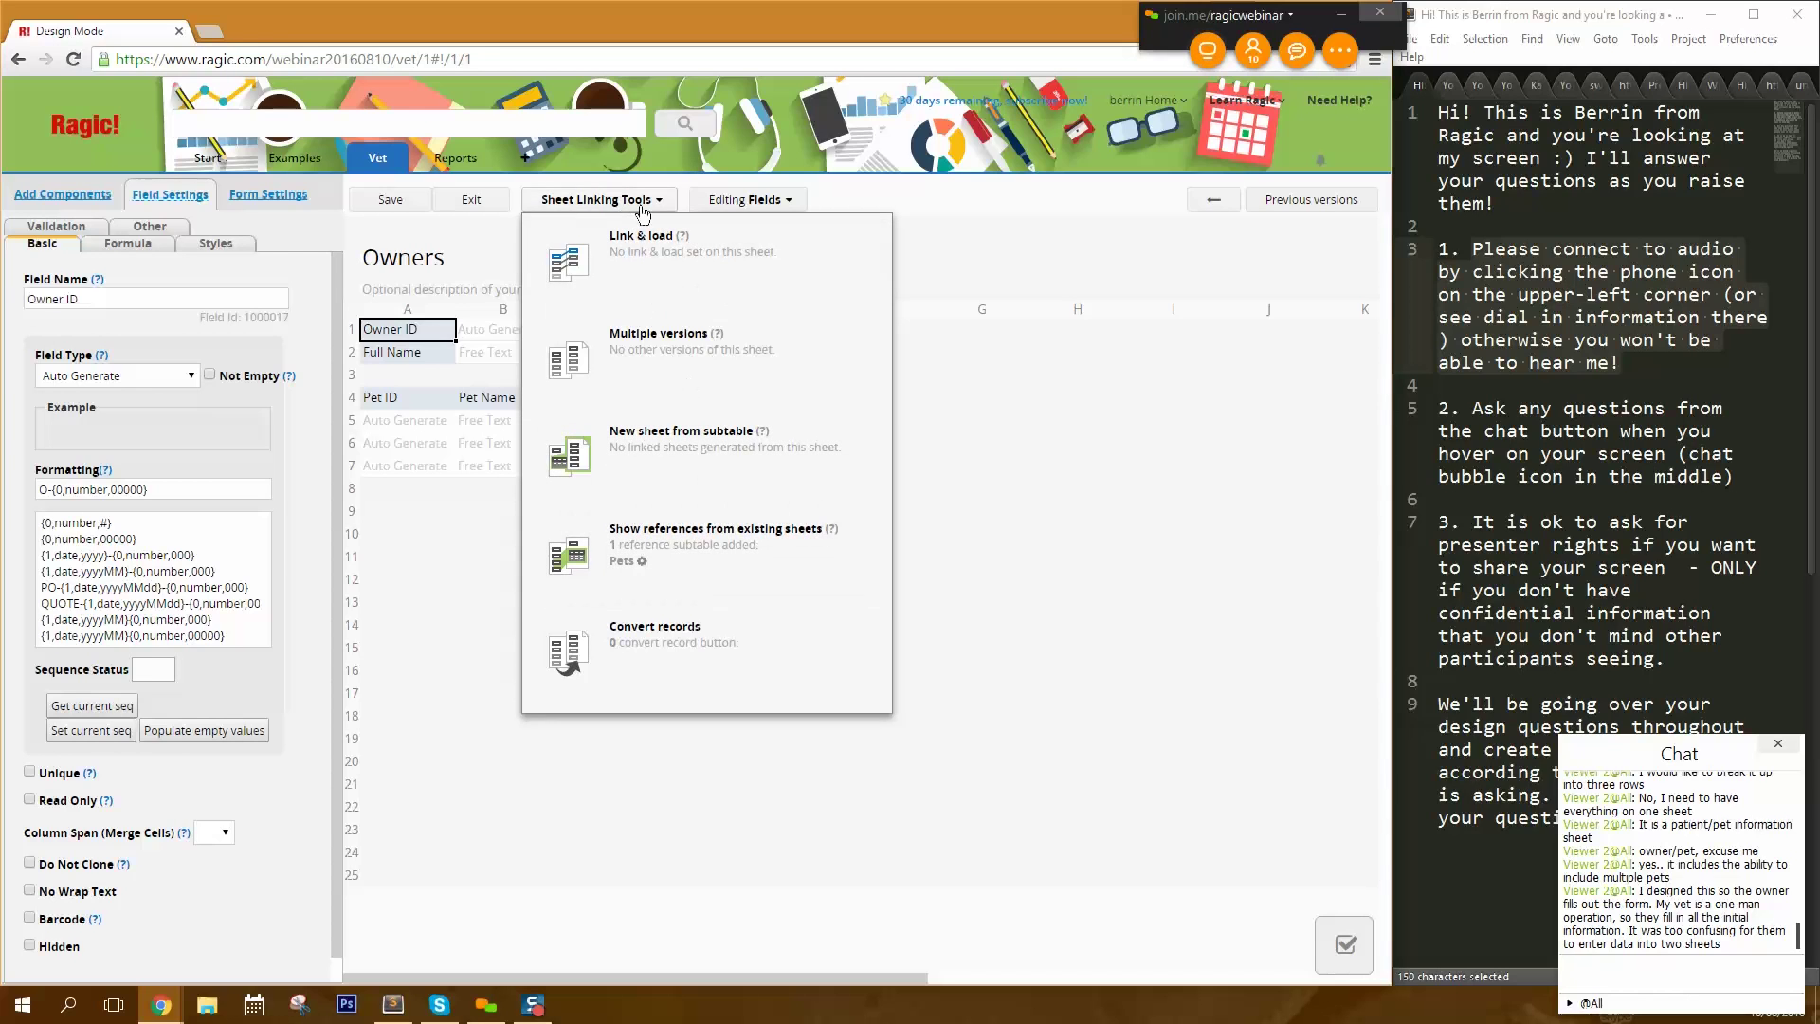
click(621, 562)
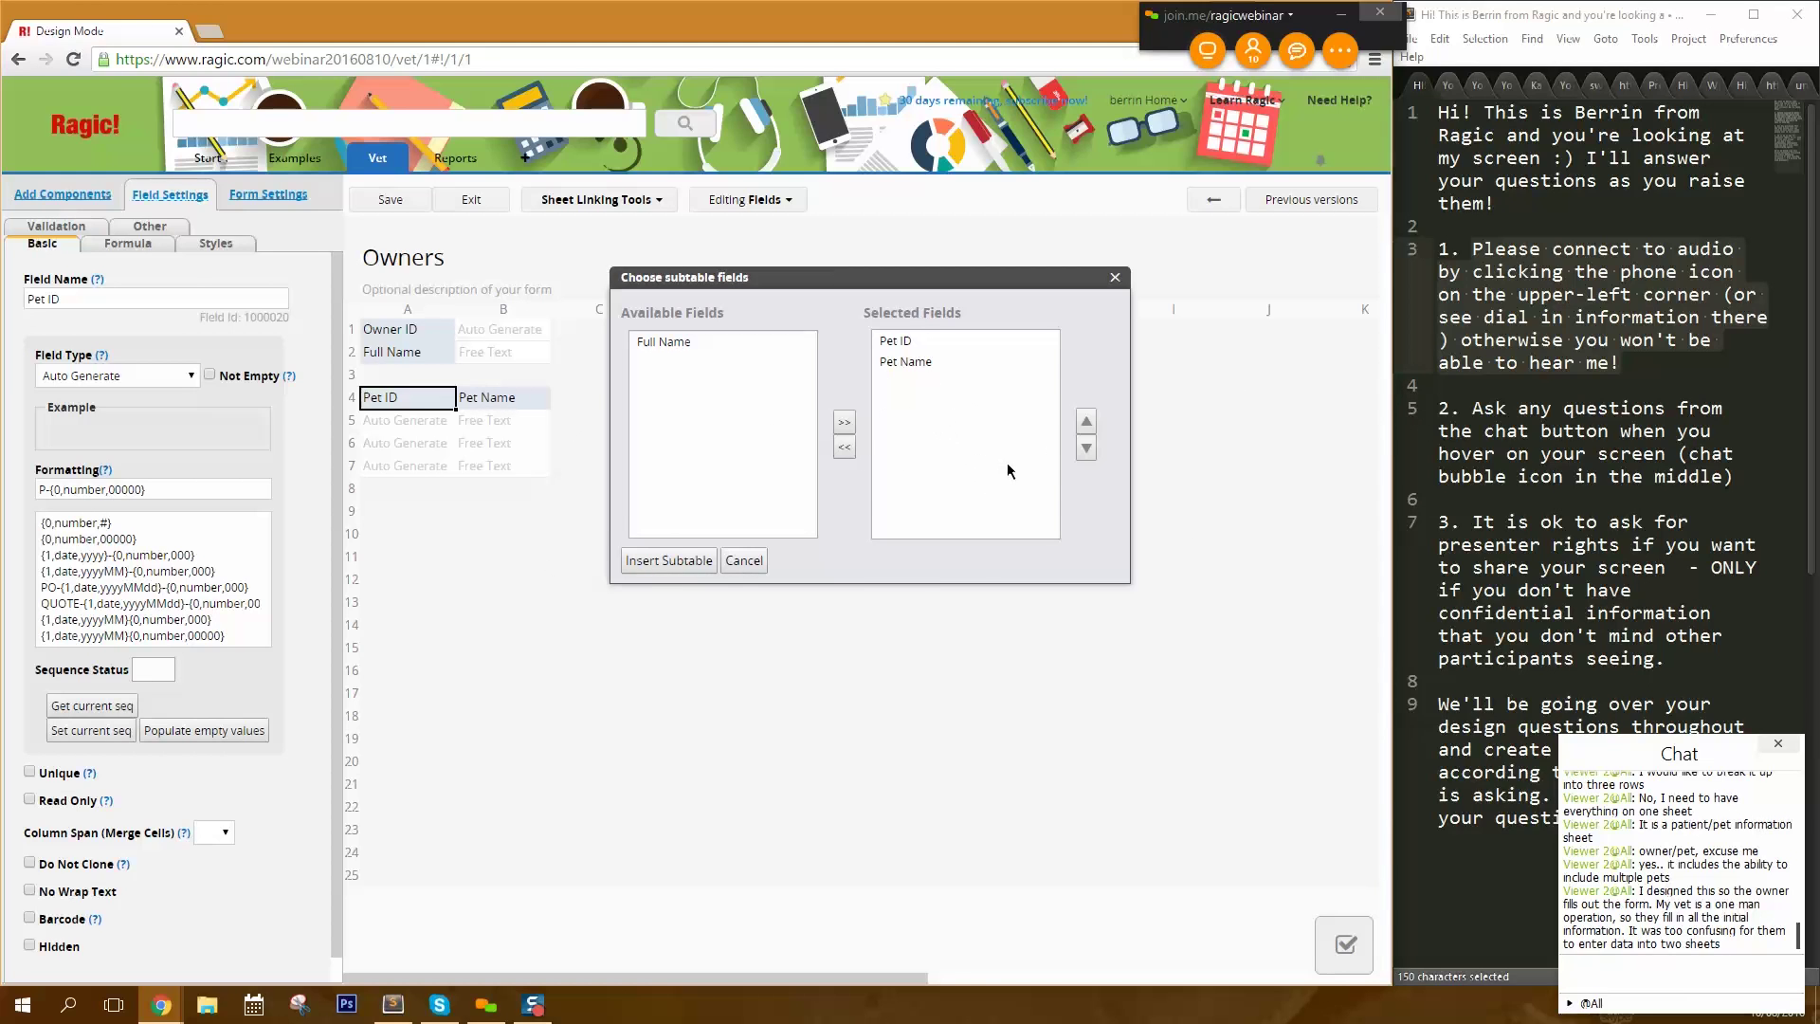
click(1114, 278)
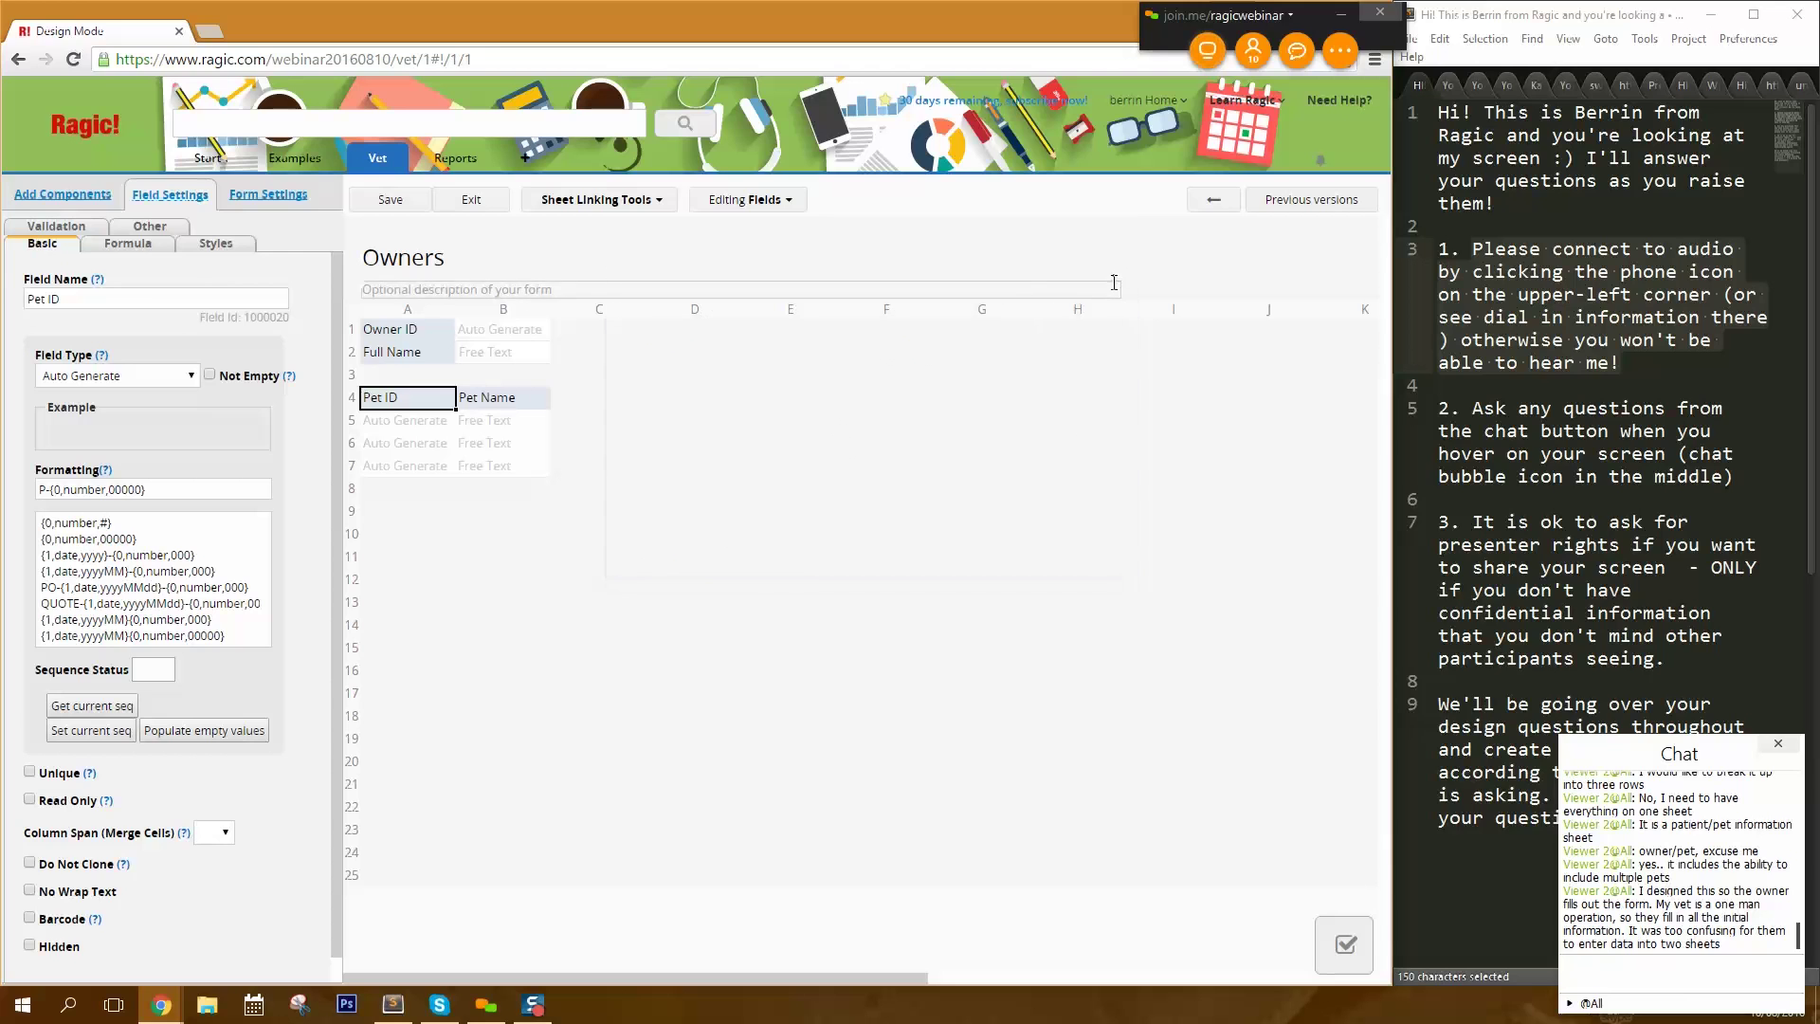
click(600, 199)
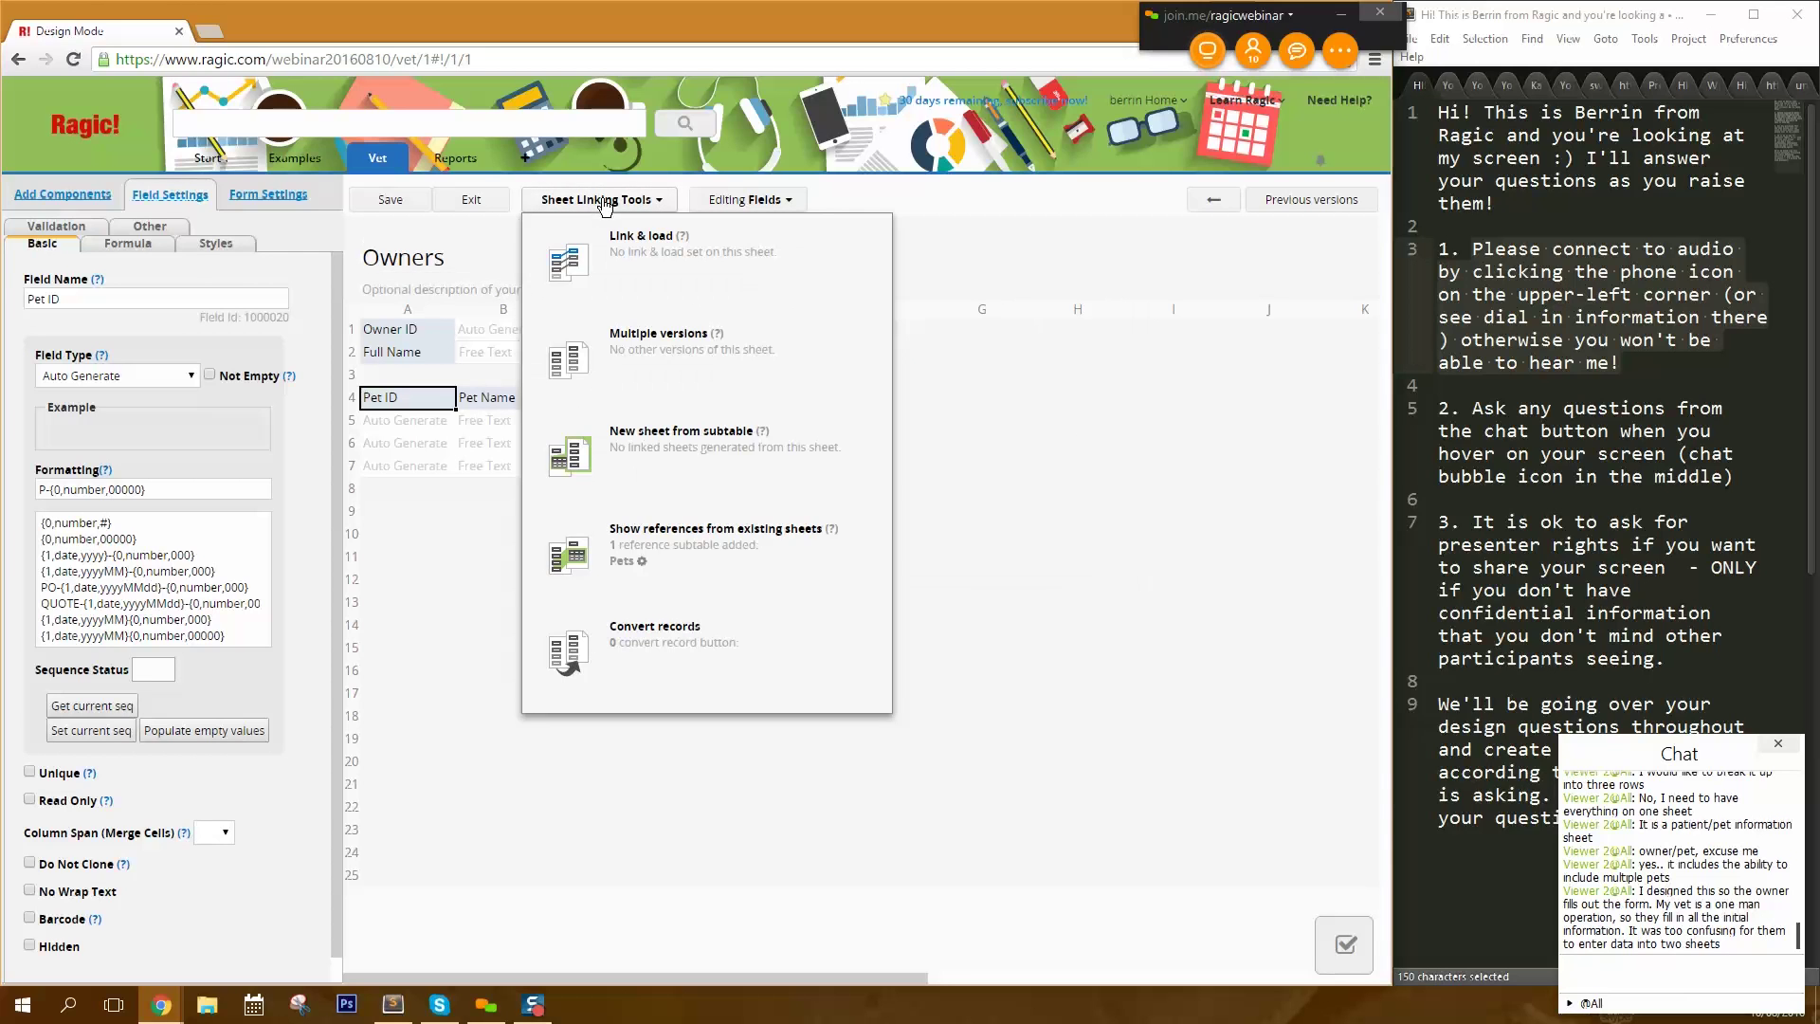
Step: Make Pet ID in the Pets subtable link to each pet's record
click(643, 562)
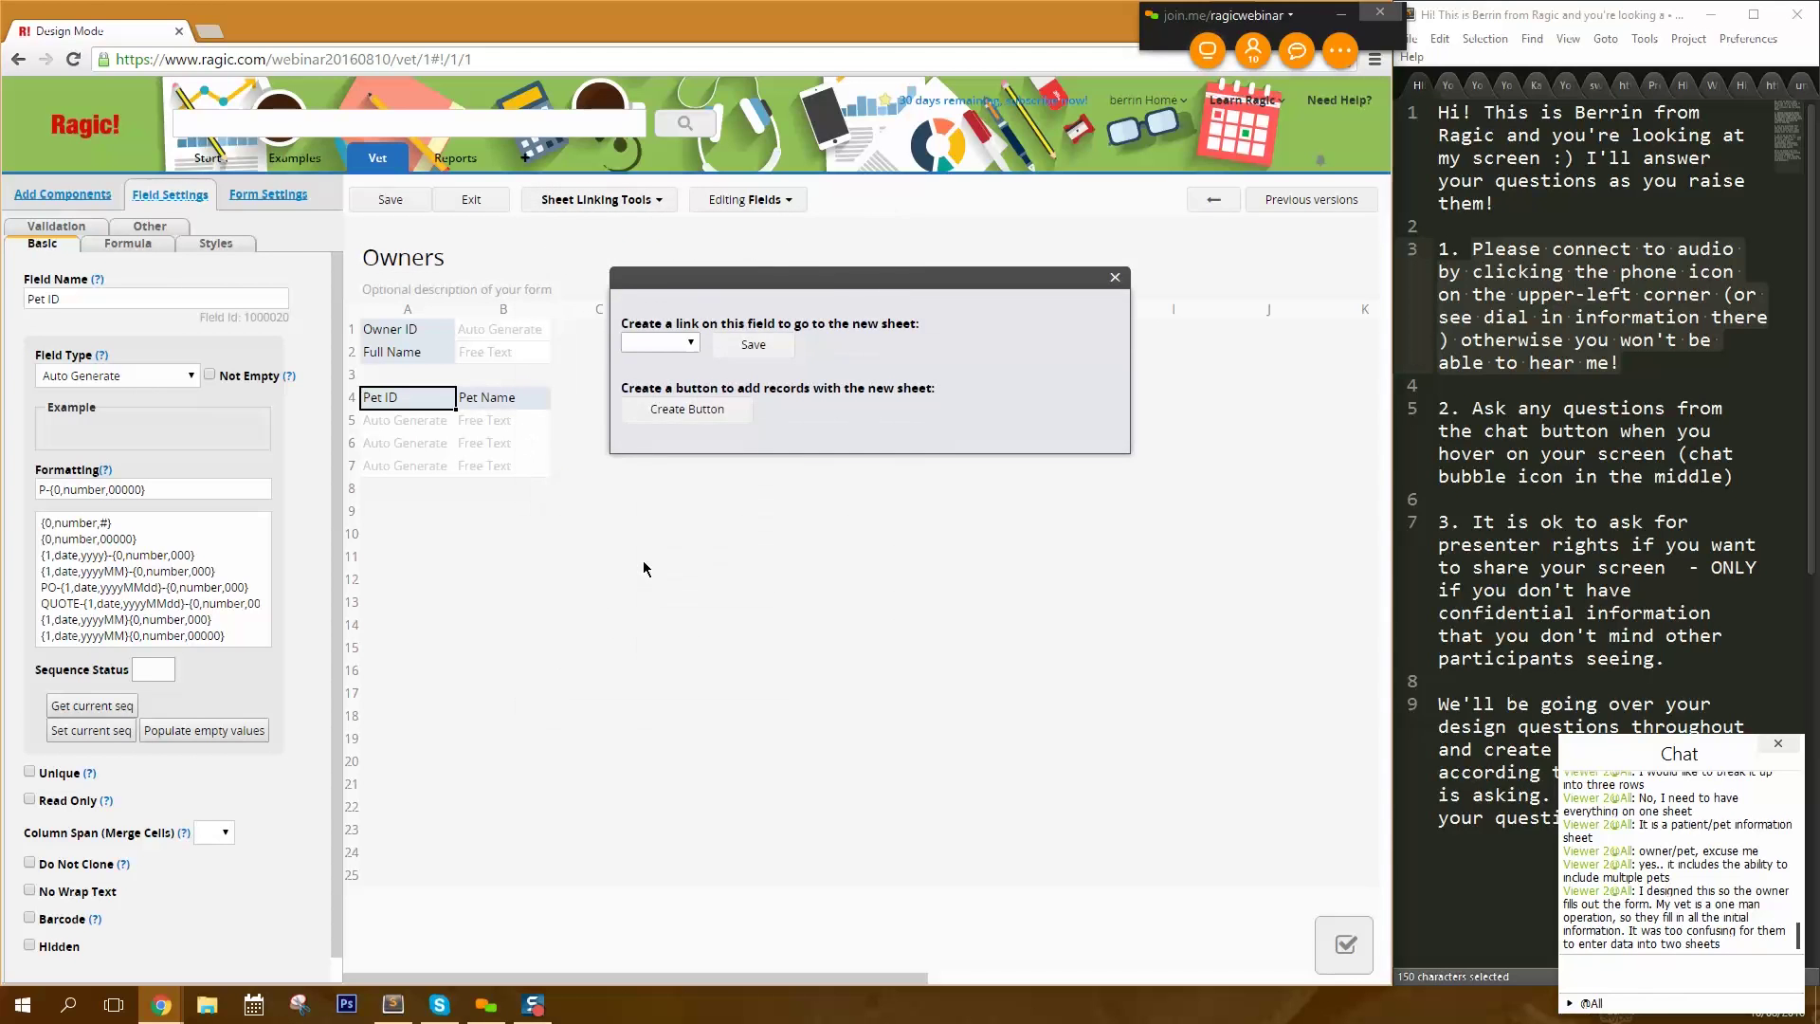
drag(621, 324, 931, 320)
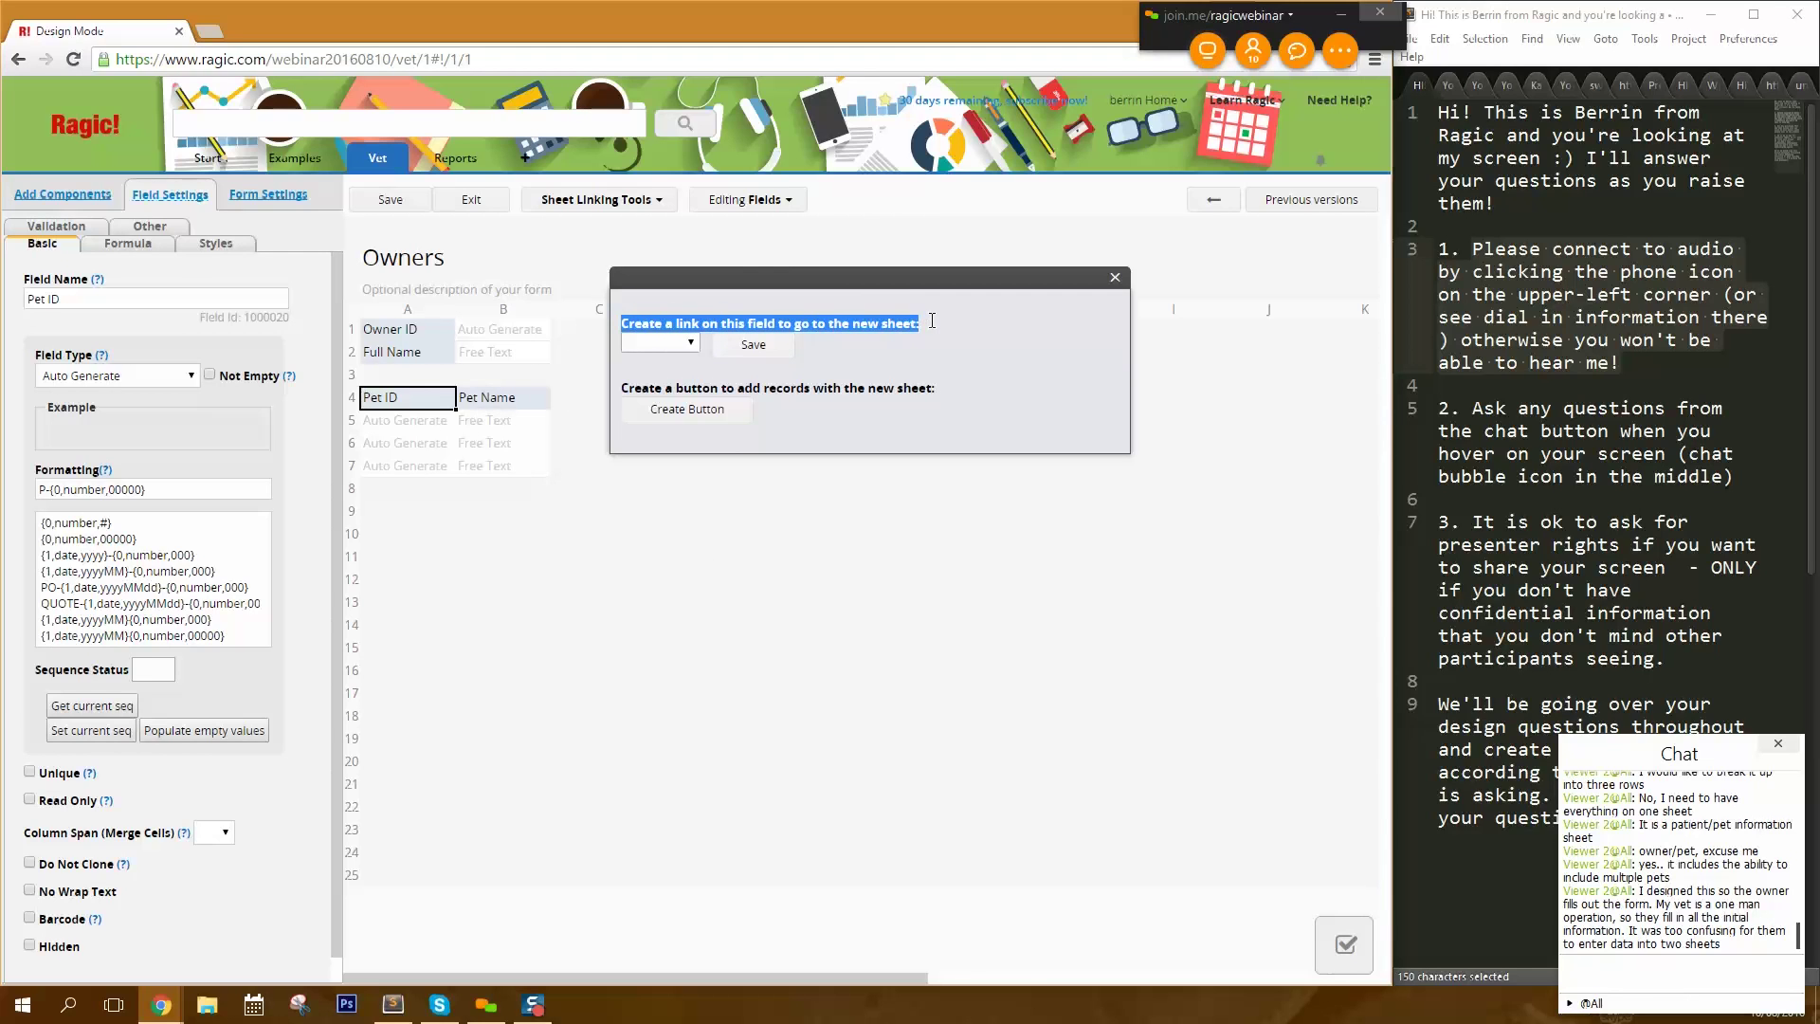
click(932, 321)
click(654, 343)
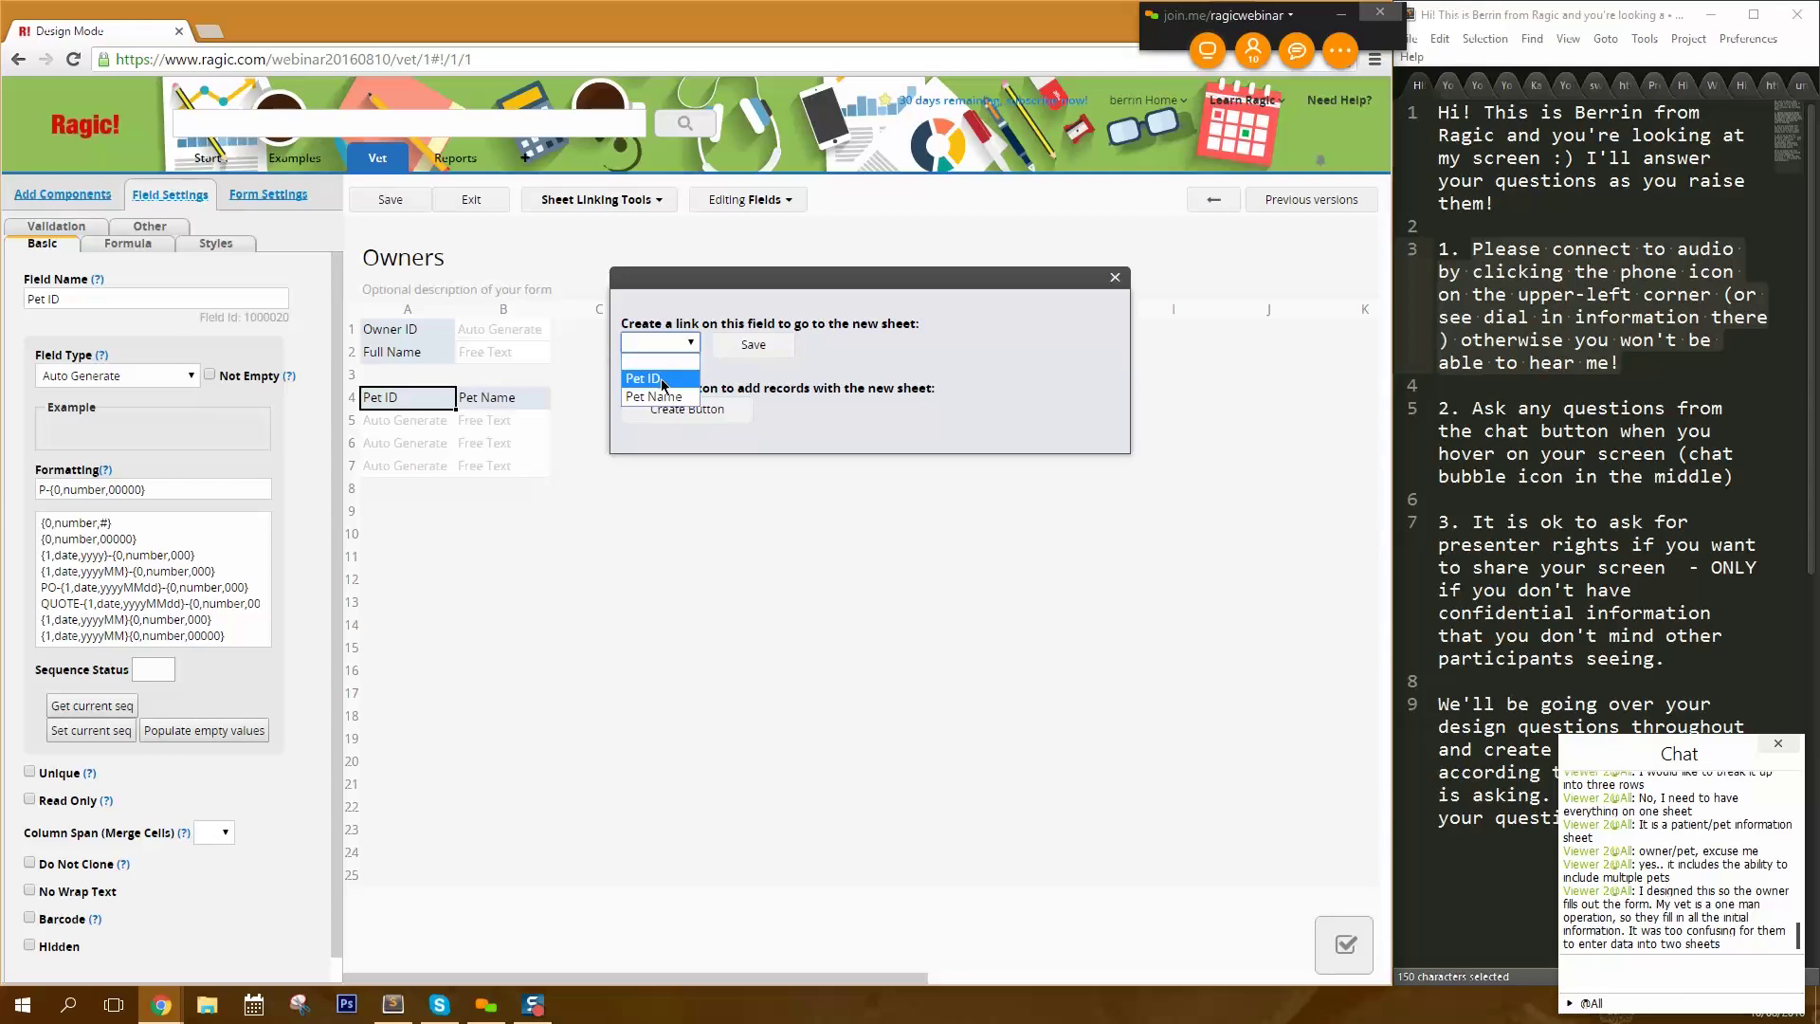
click(654, 379)
click(750, 347)
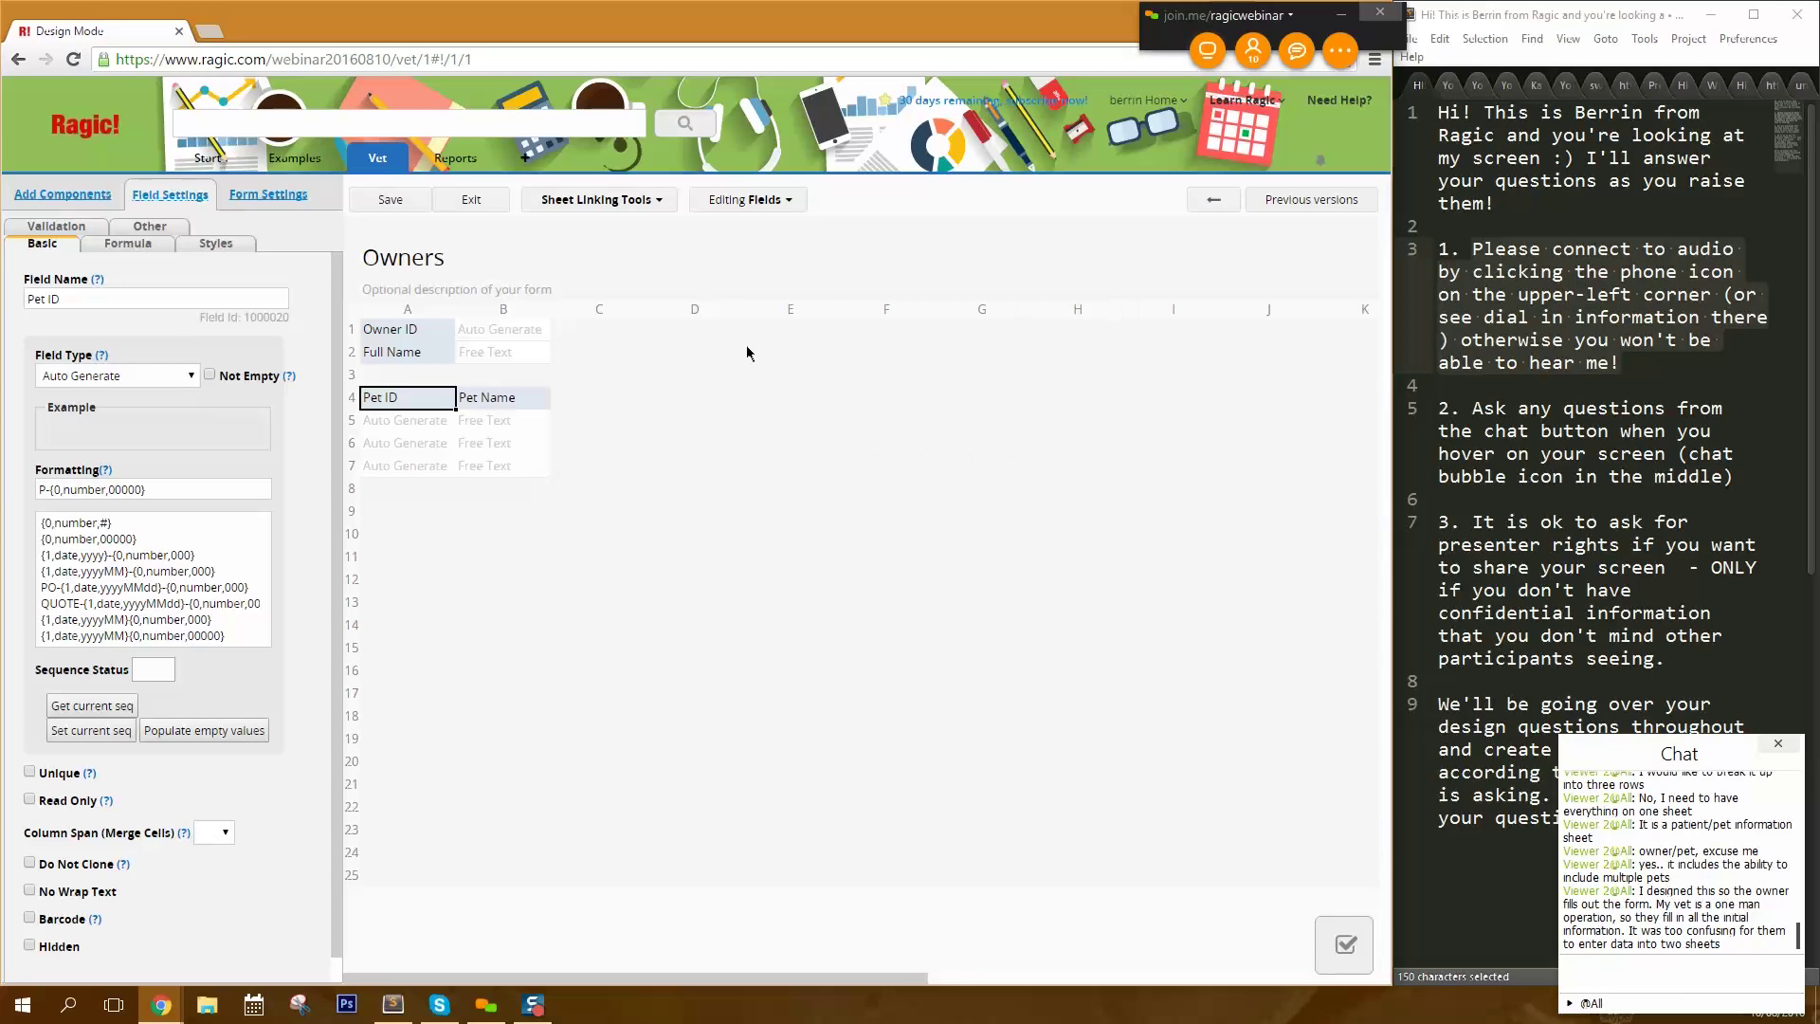
Step: Add a 'Create new pet record under this owner' button and exit Design Mode
click(640, 202)
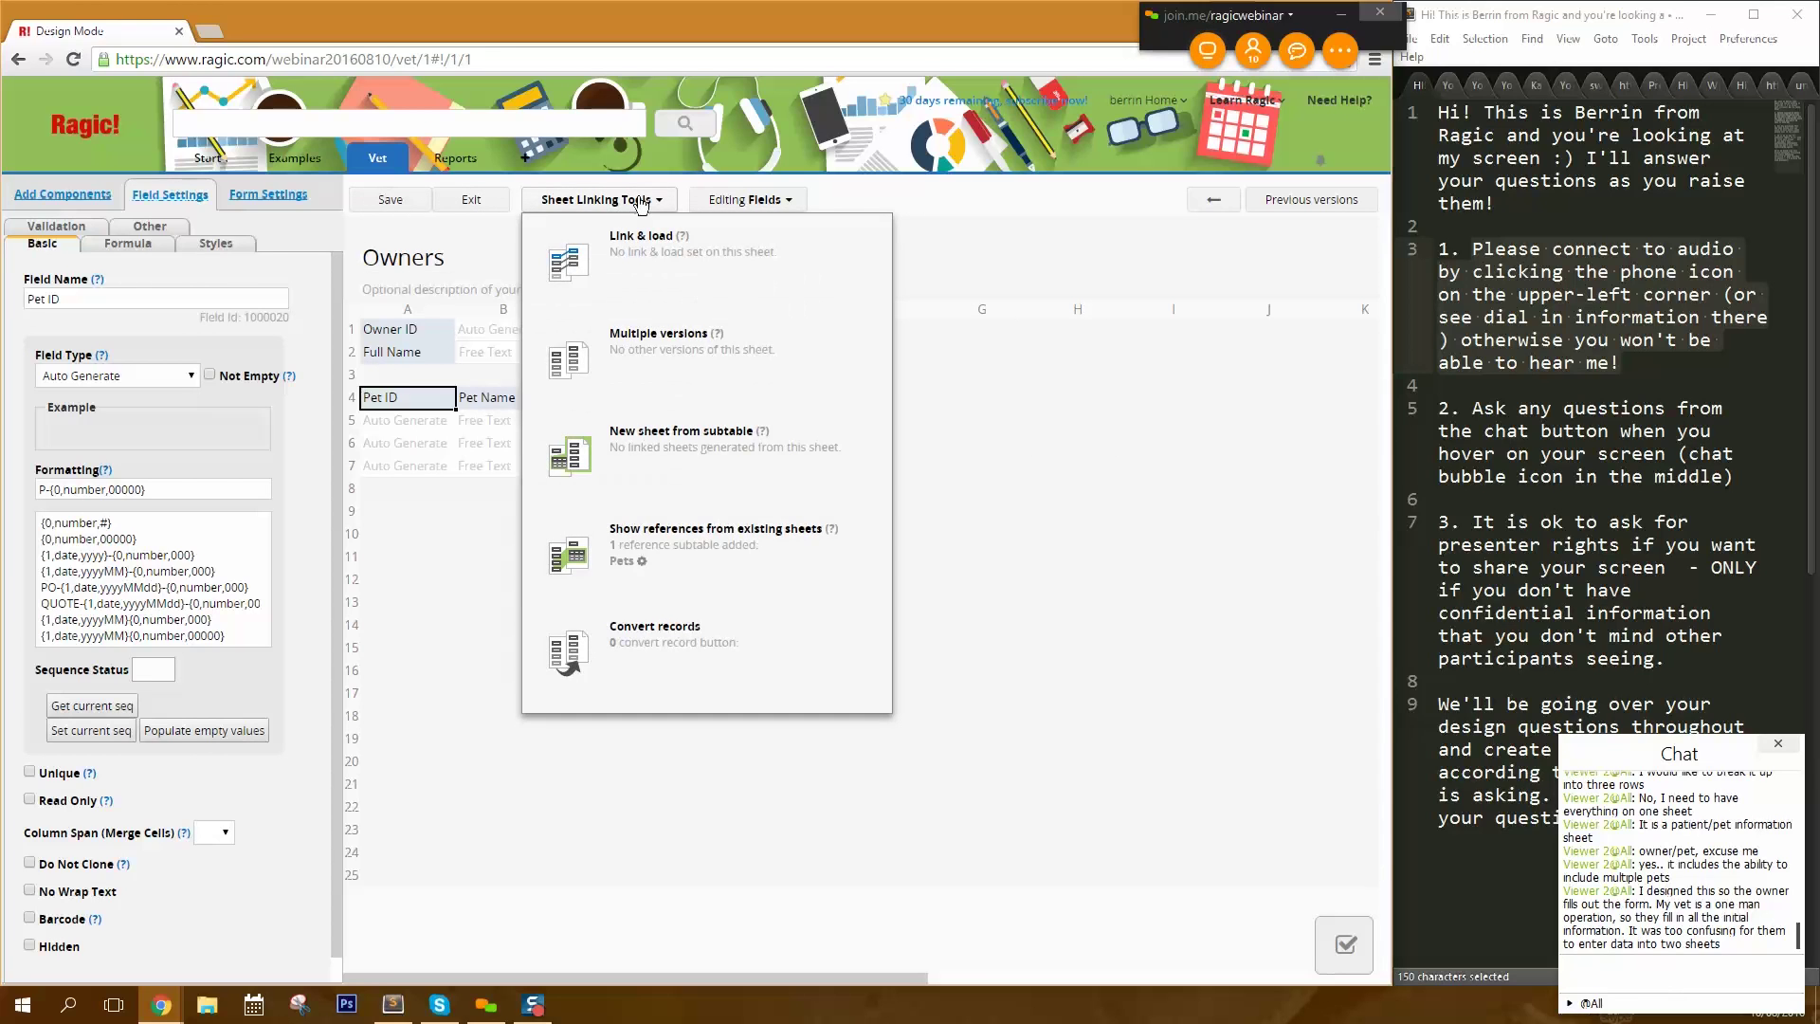
click(642, 563)
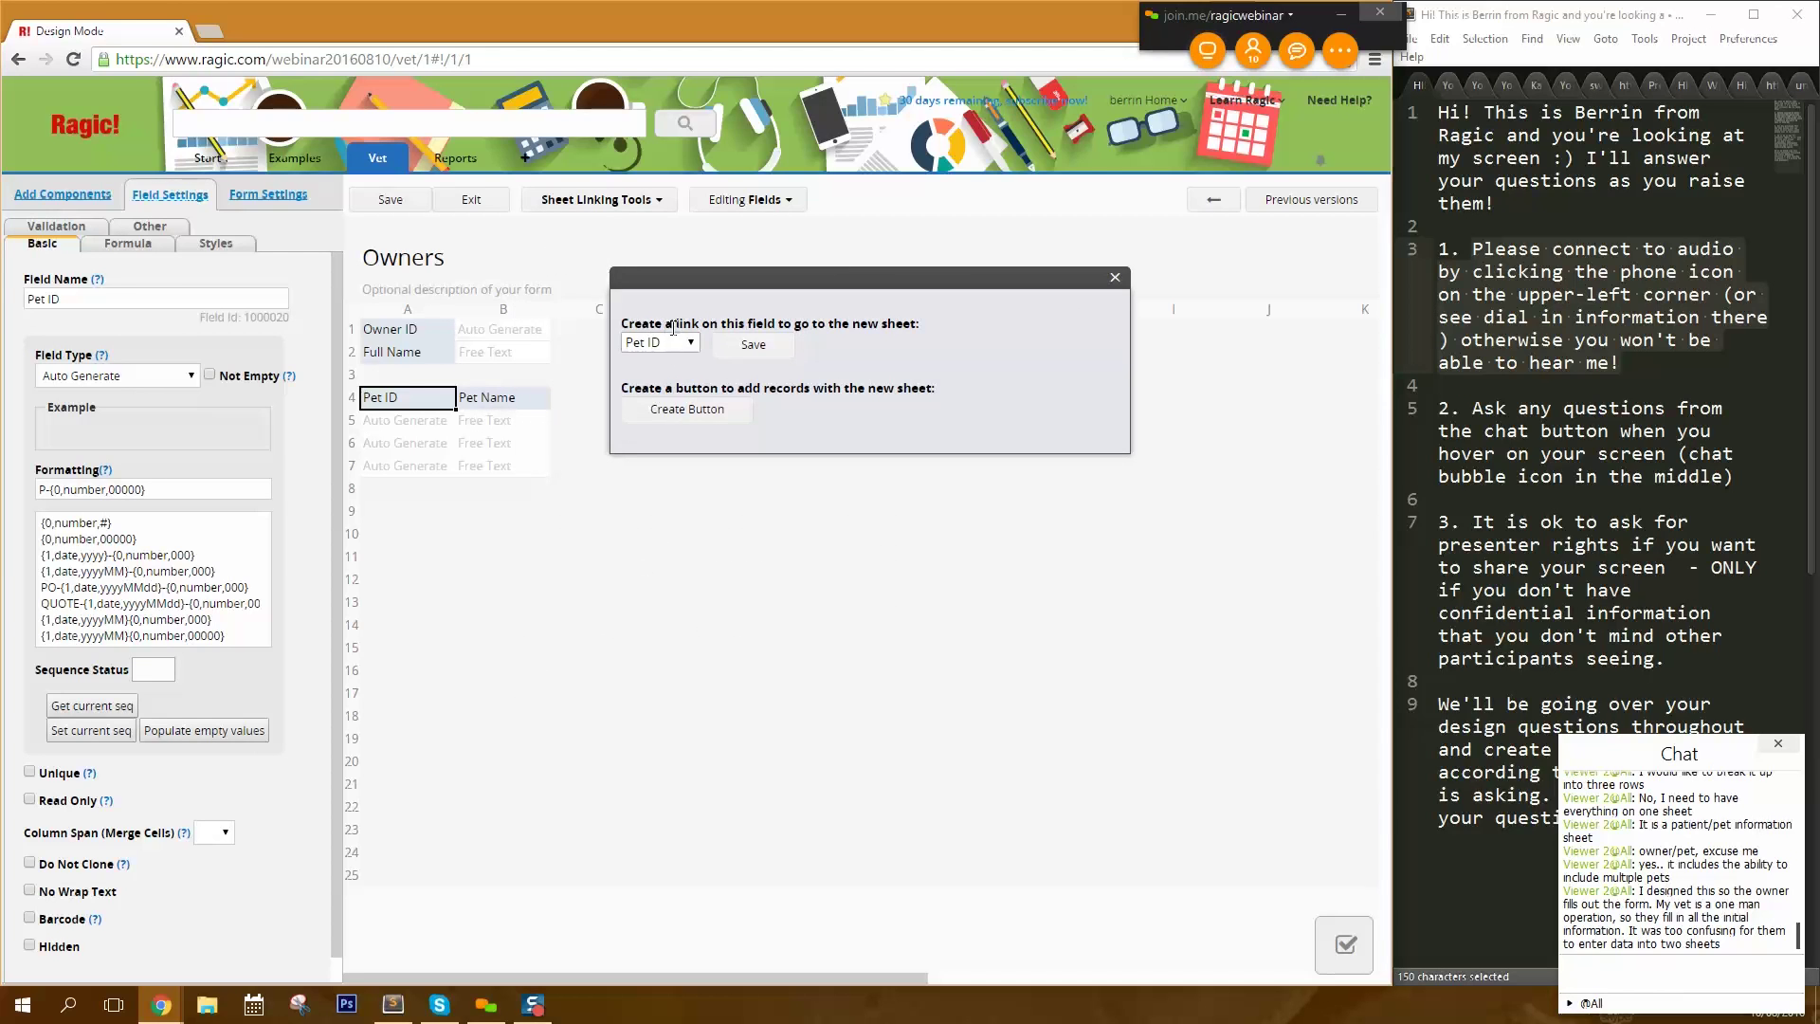
drag(675, 323, 940, 317)
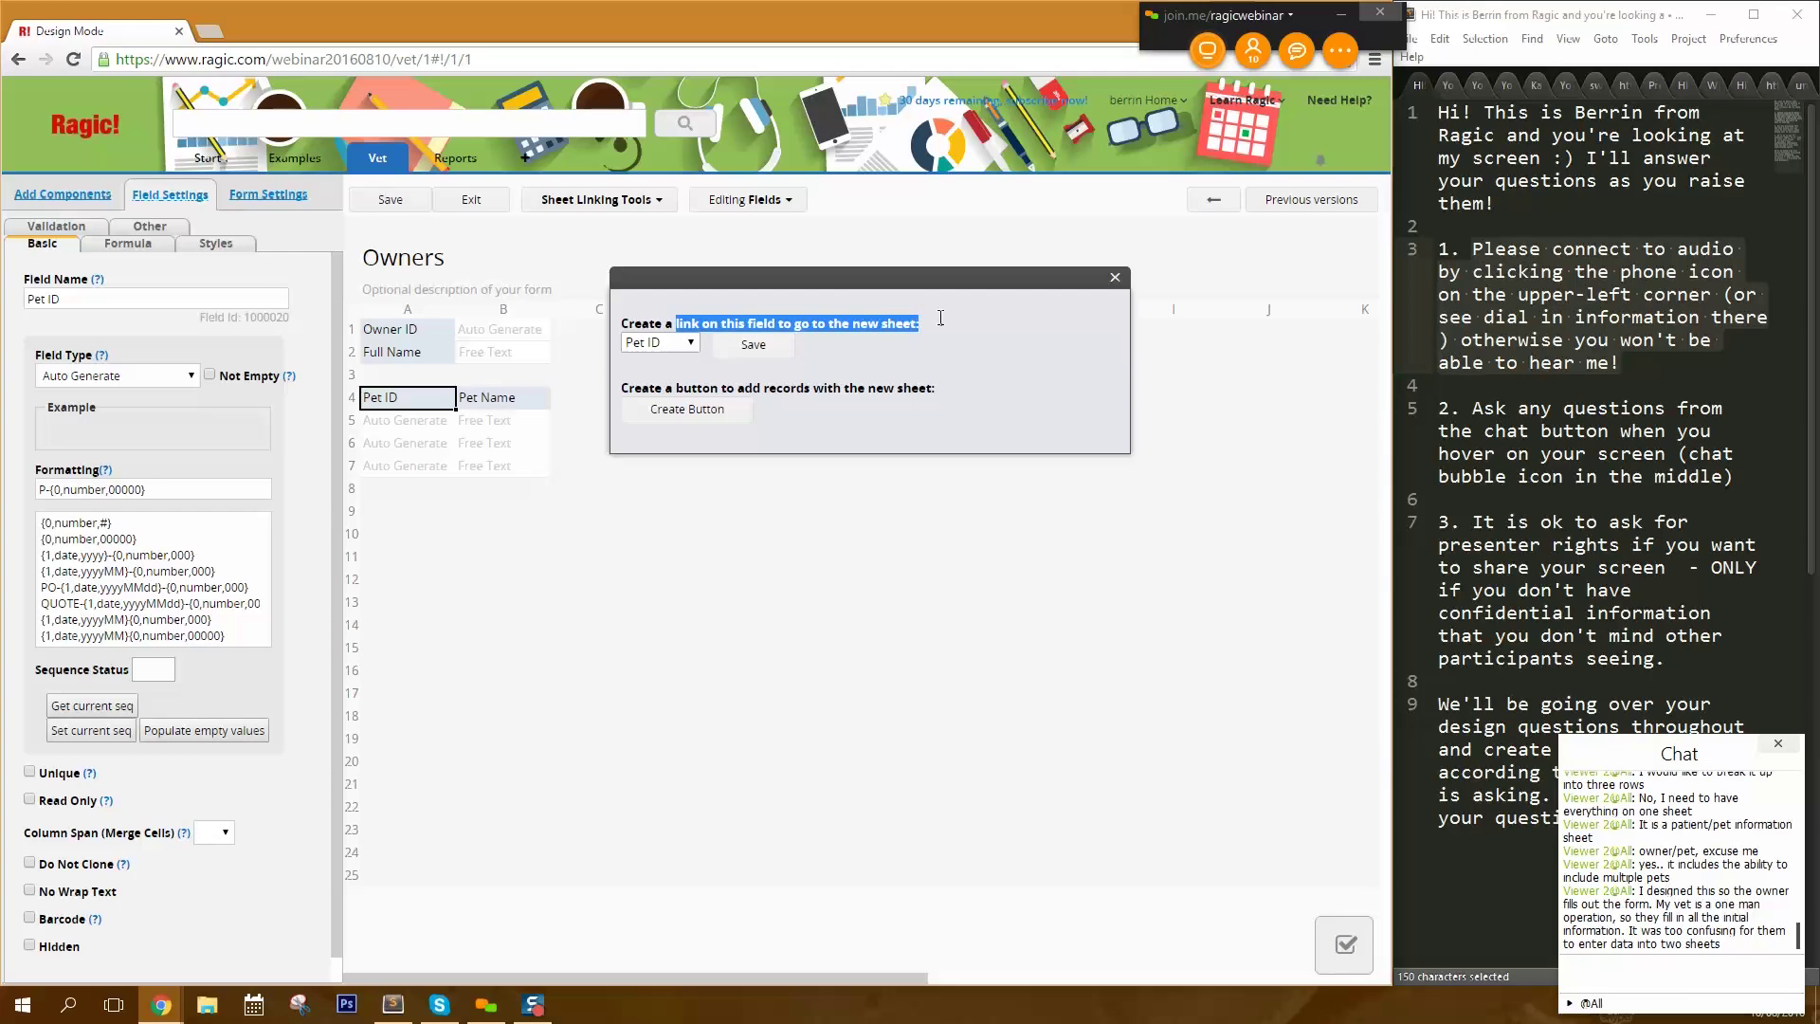
click(672, 345)
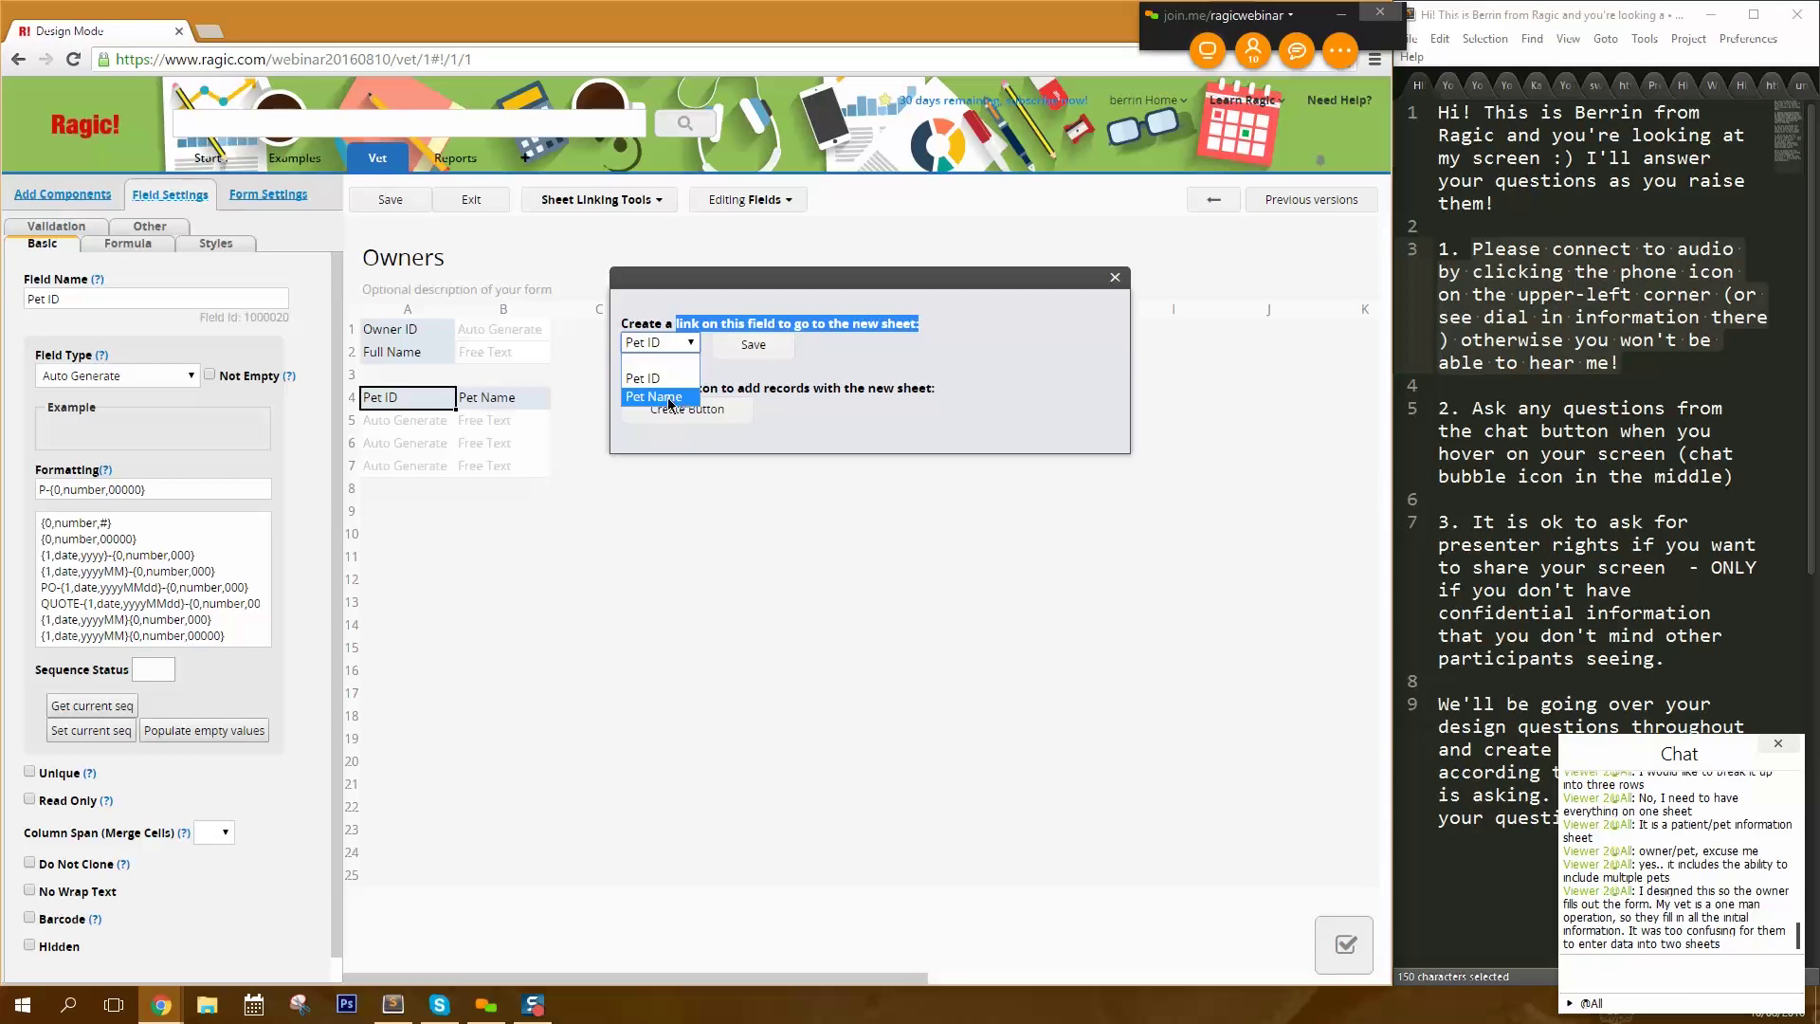
click(801, 380)
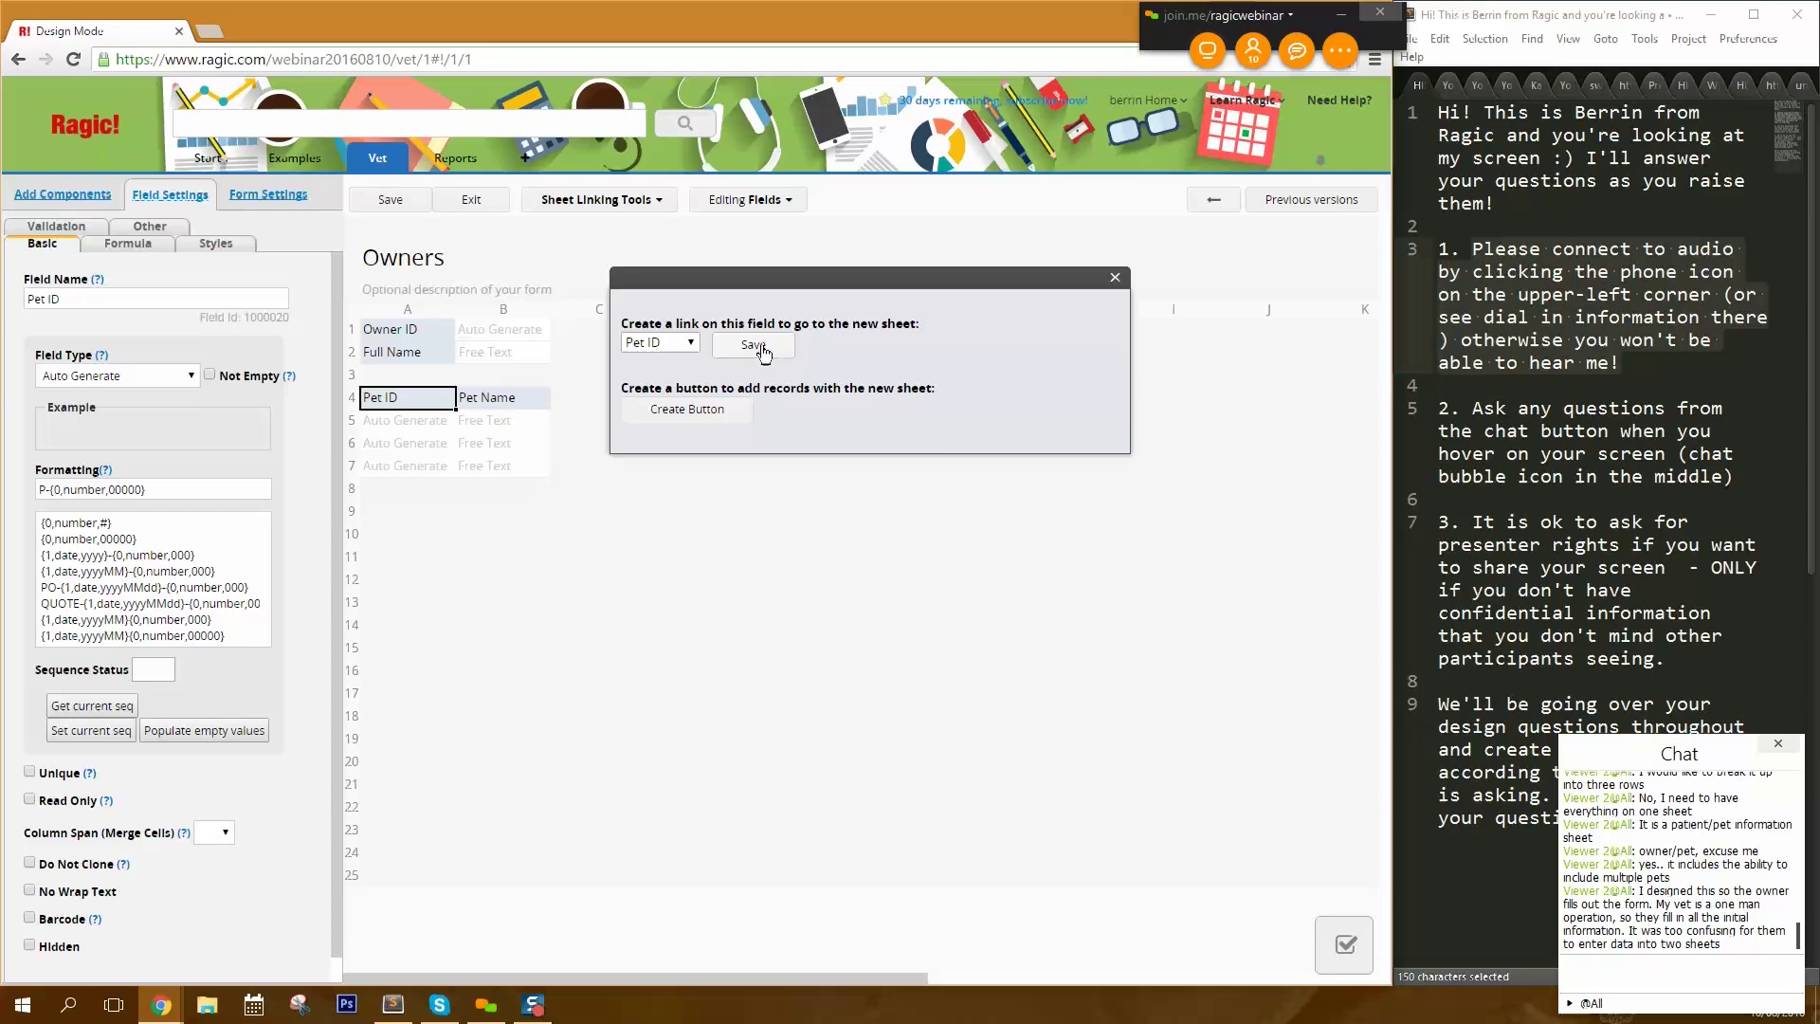
click(713, 417)
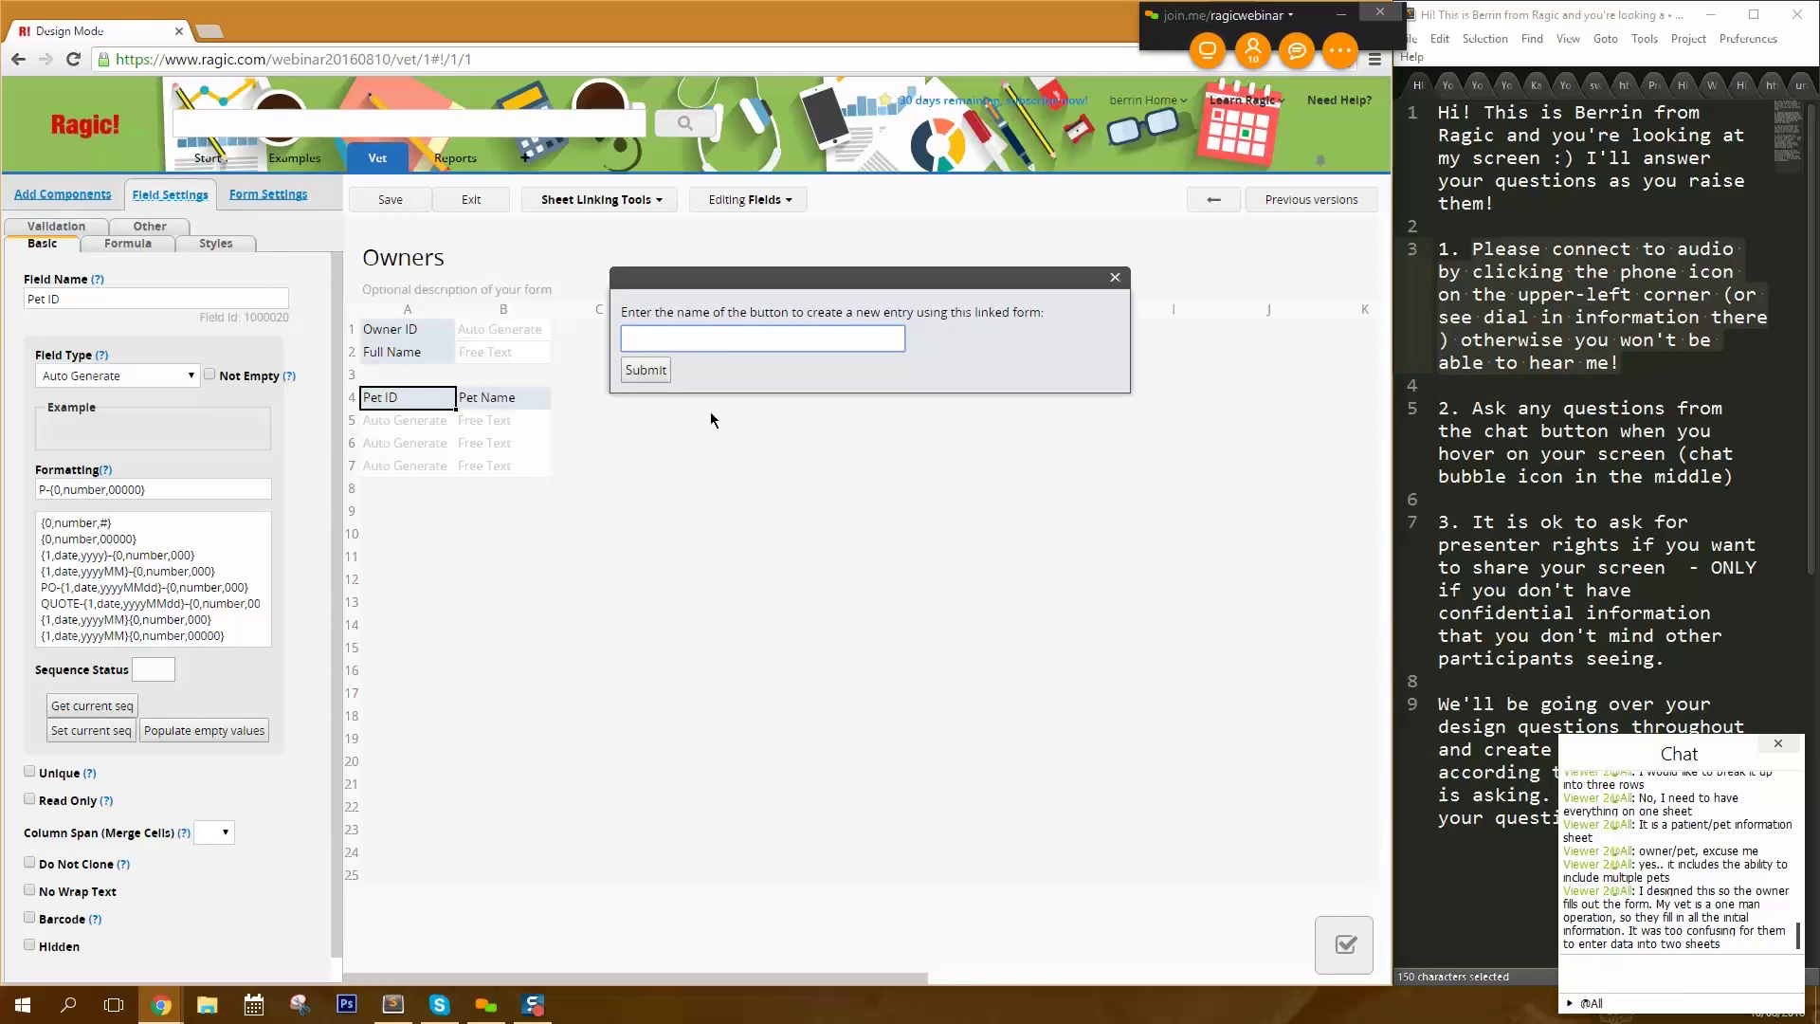
text(Create new pet record under this owner)
click(639, 375)
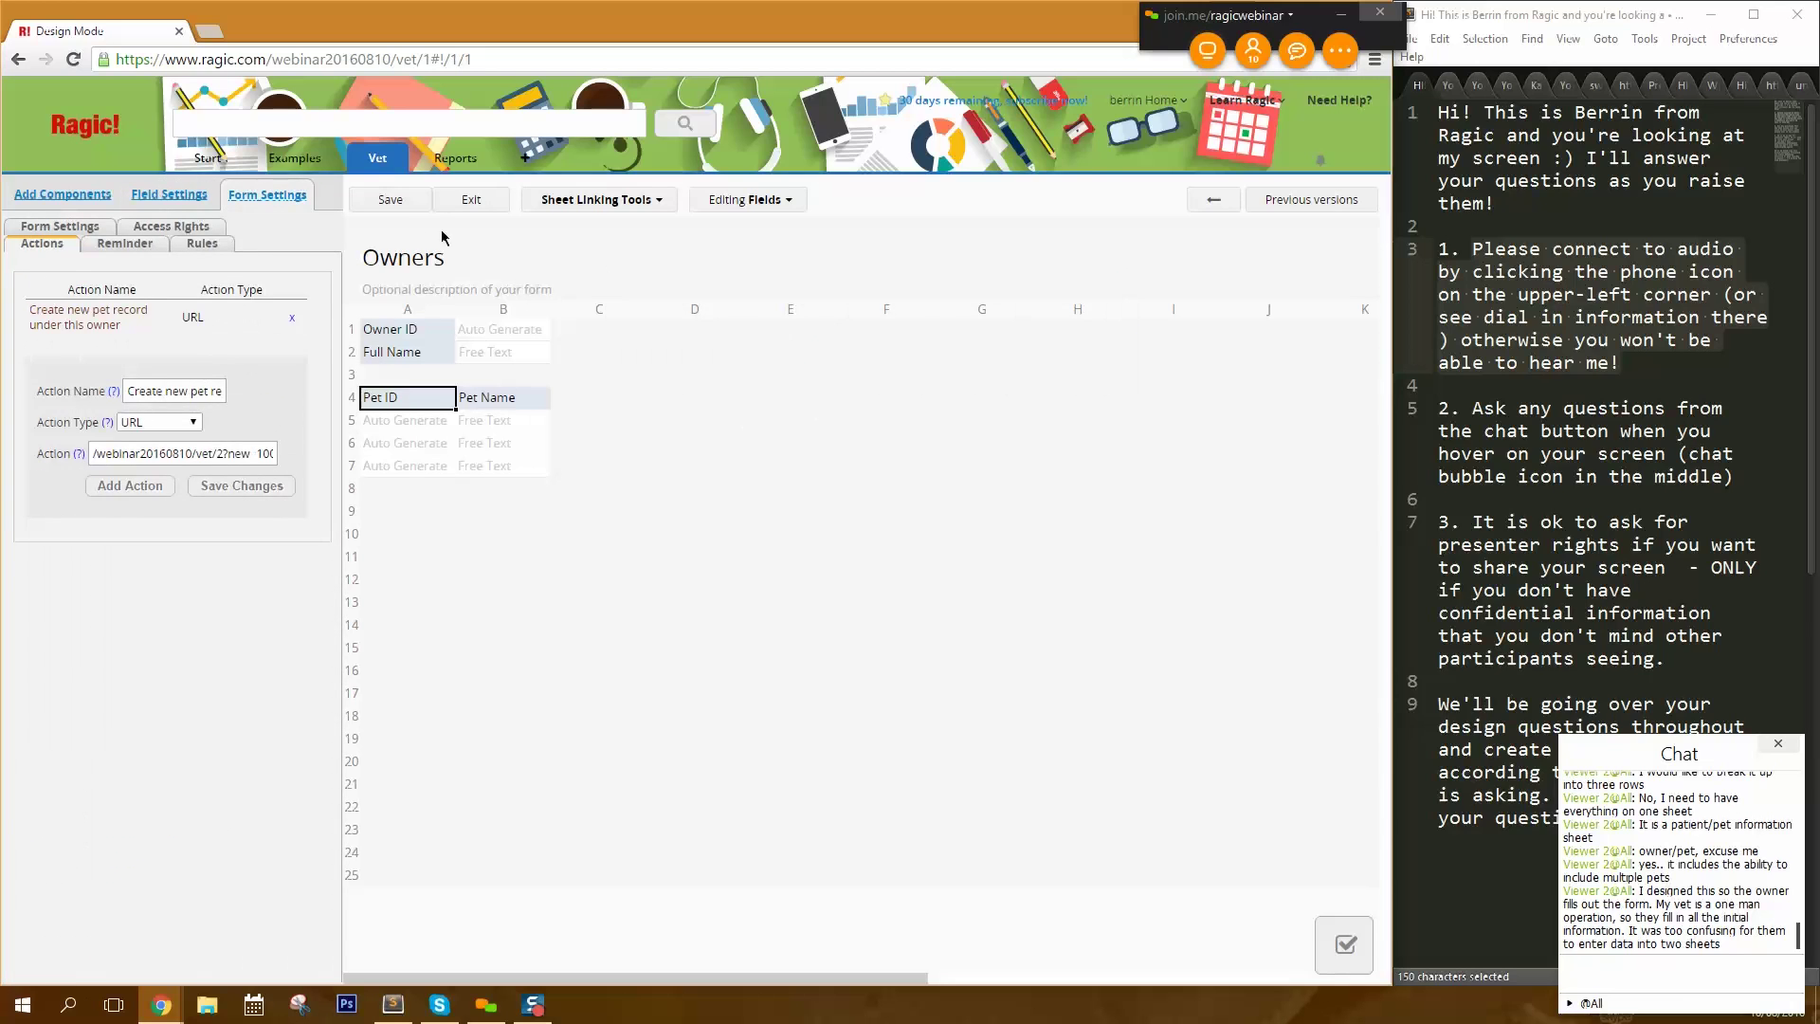
click(412, 201)
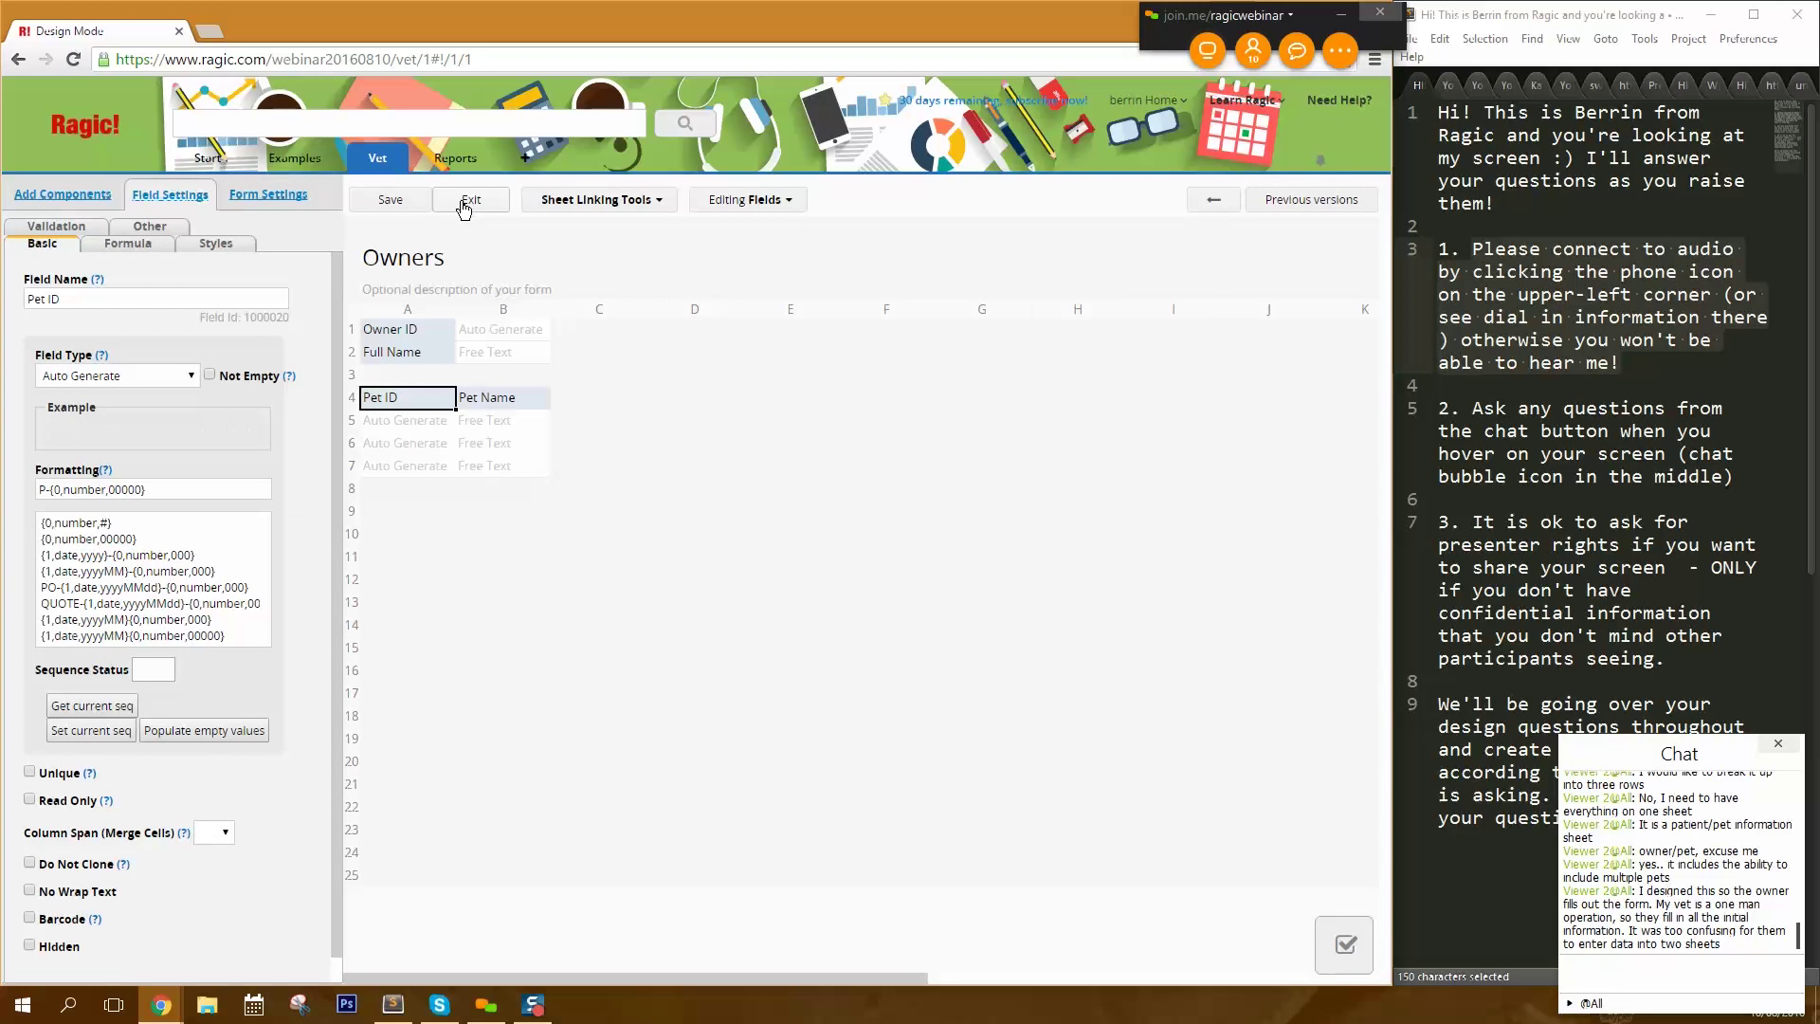
click(464, 201)
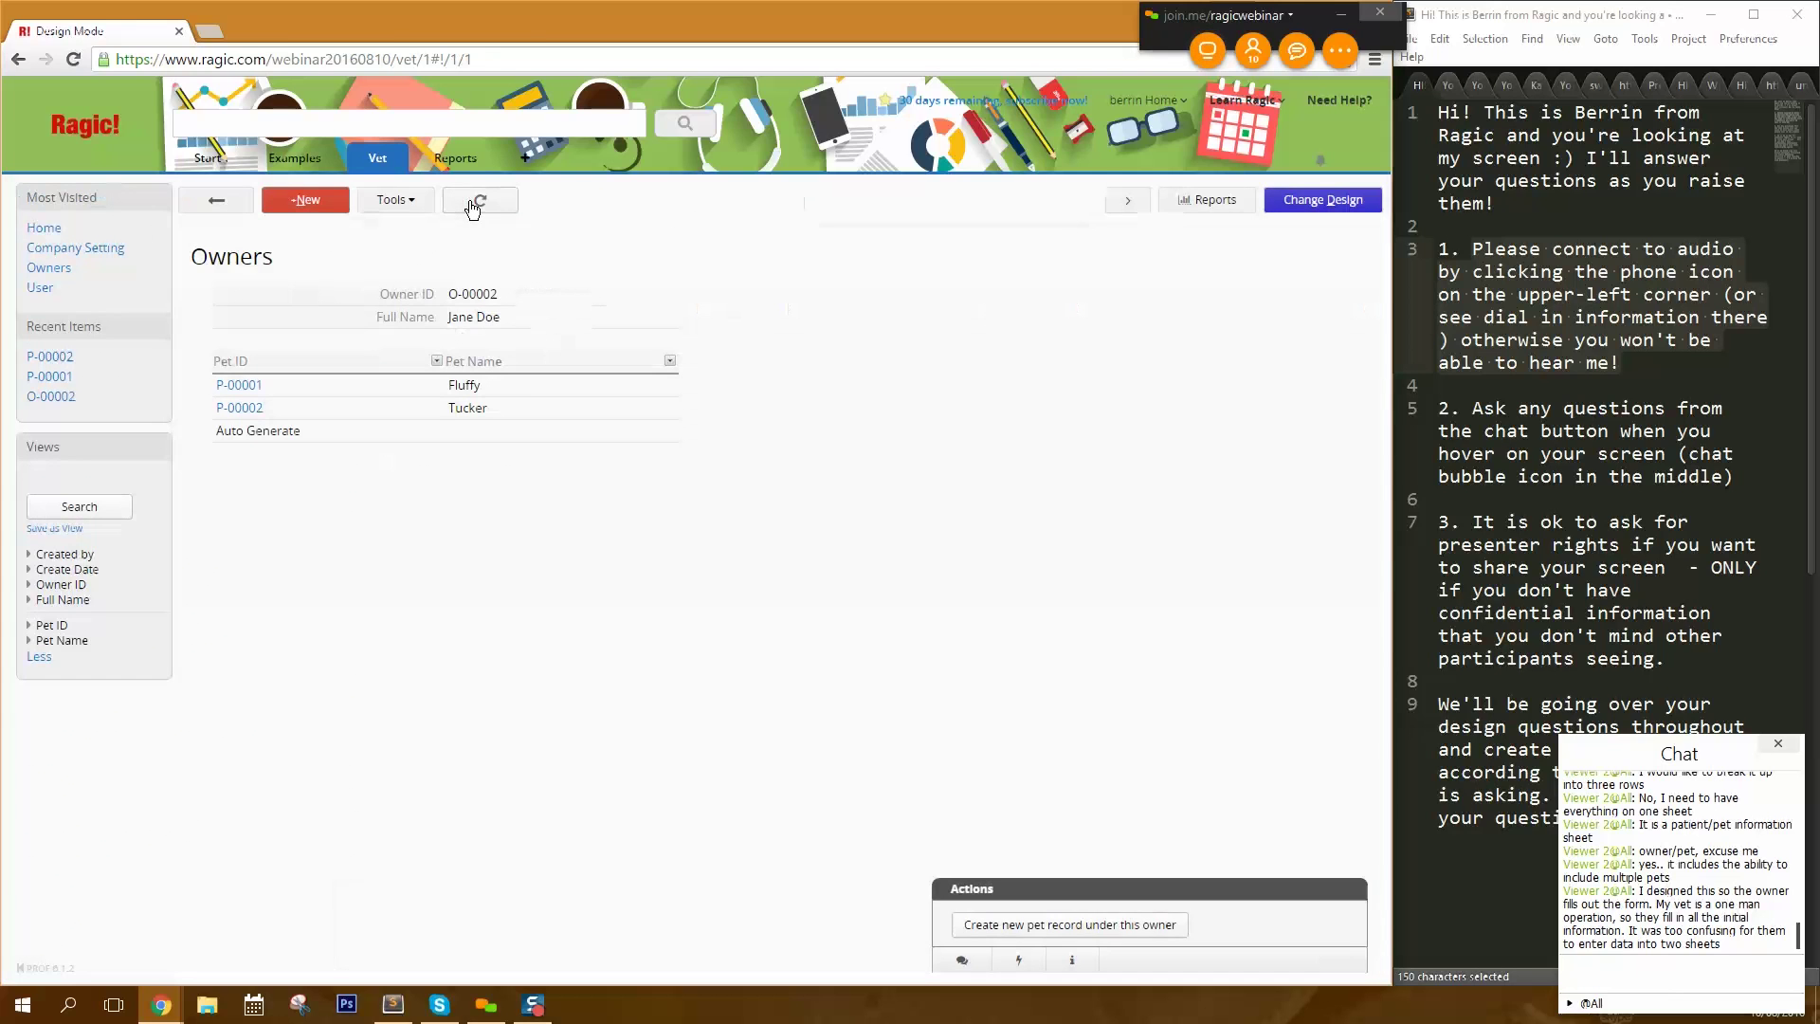
Step: Try the new pet-record action, preview pet P-00002, then open pet P-00001 Fluffy
click(1140, 937)
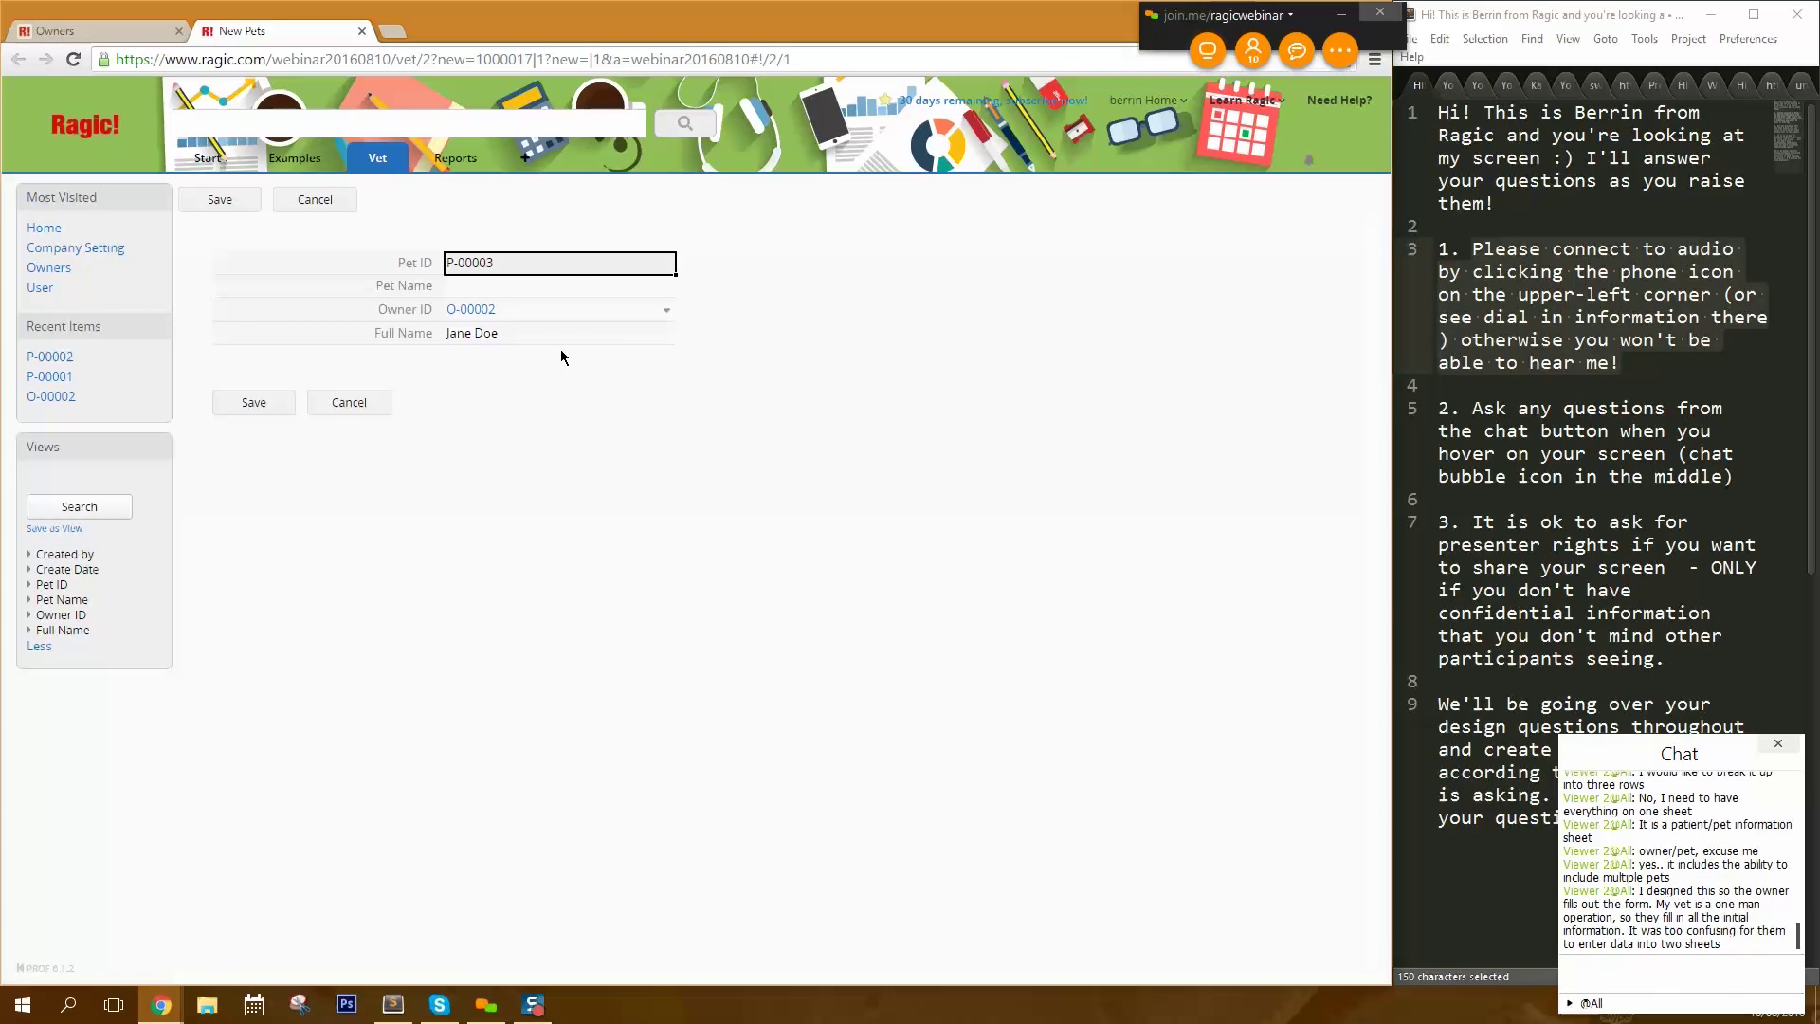
click(136, 32)
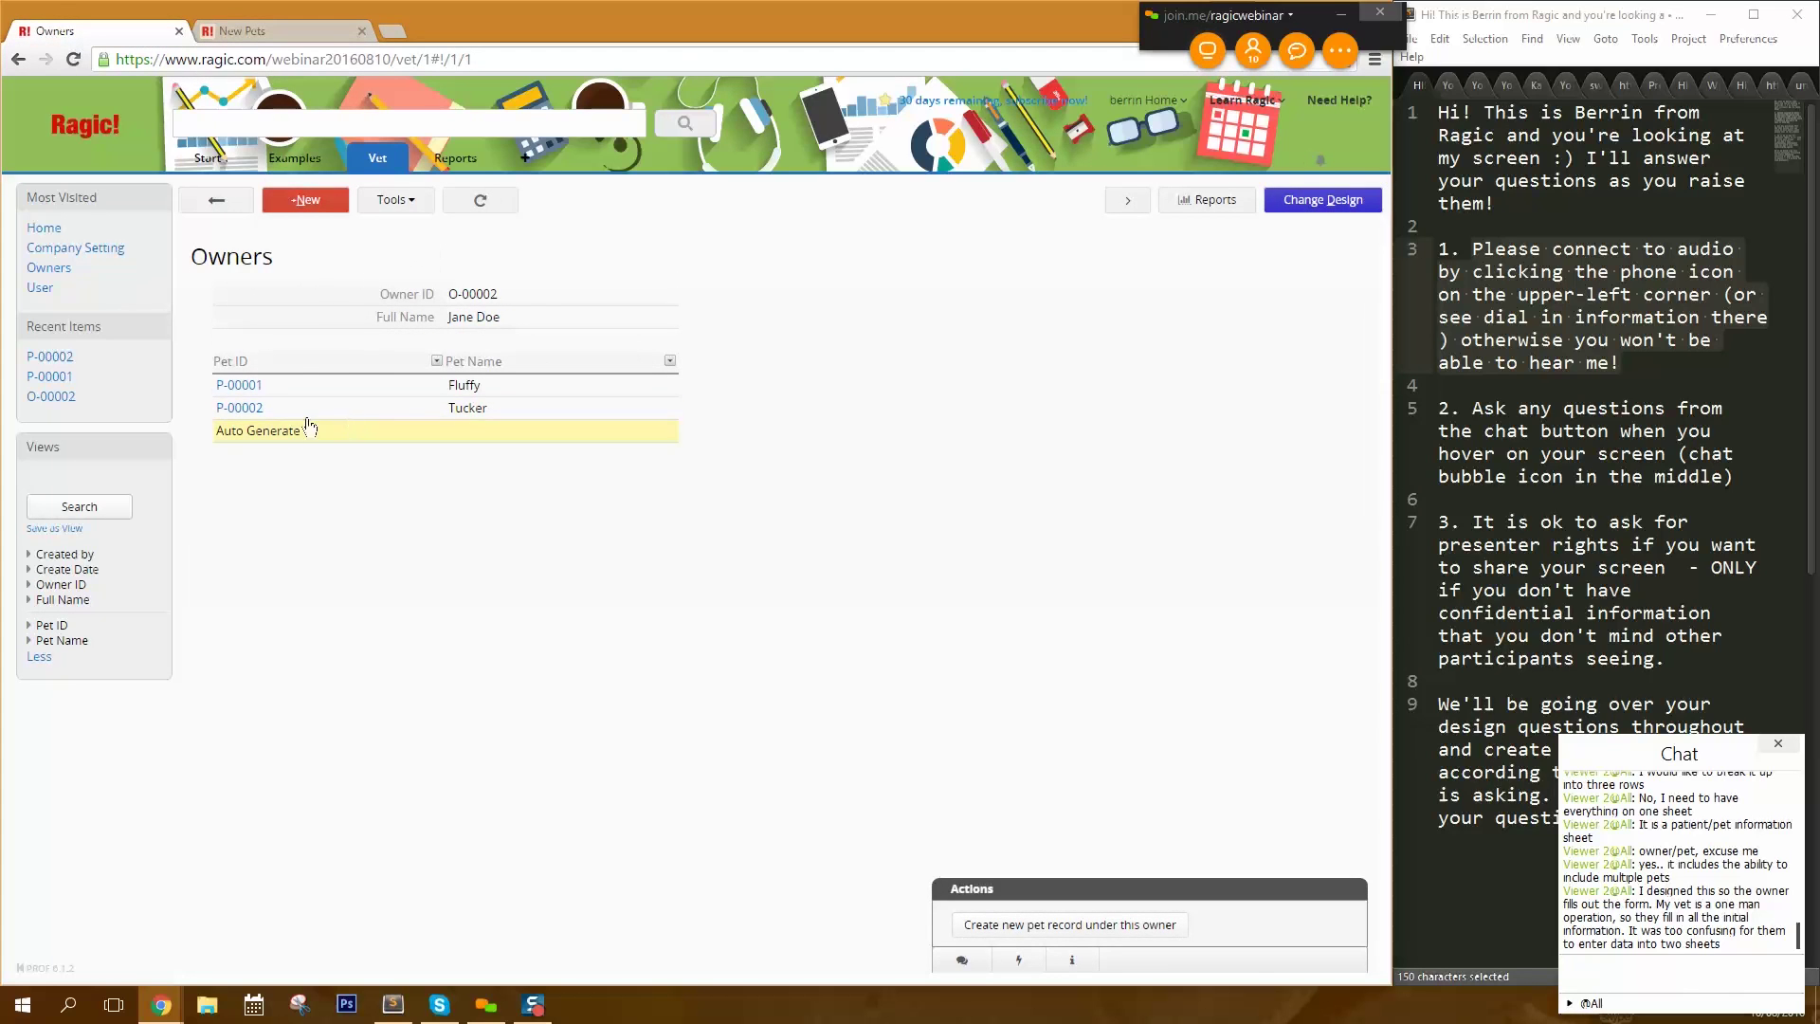
click(245, 411)
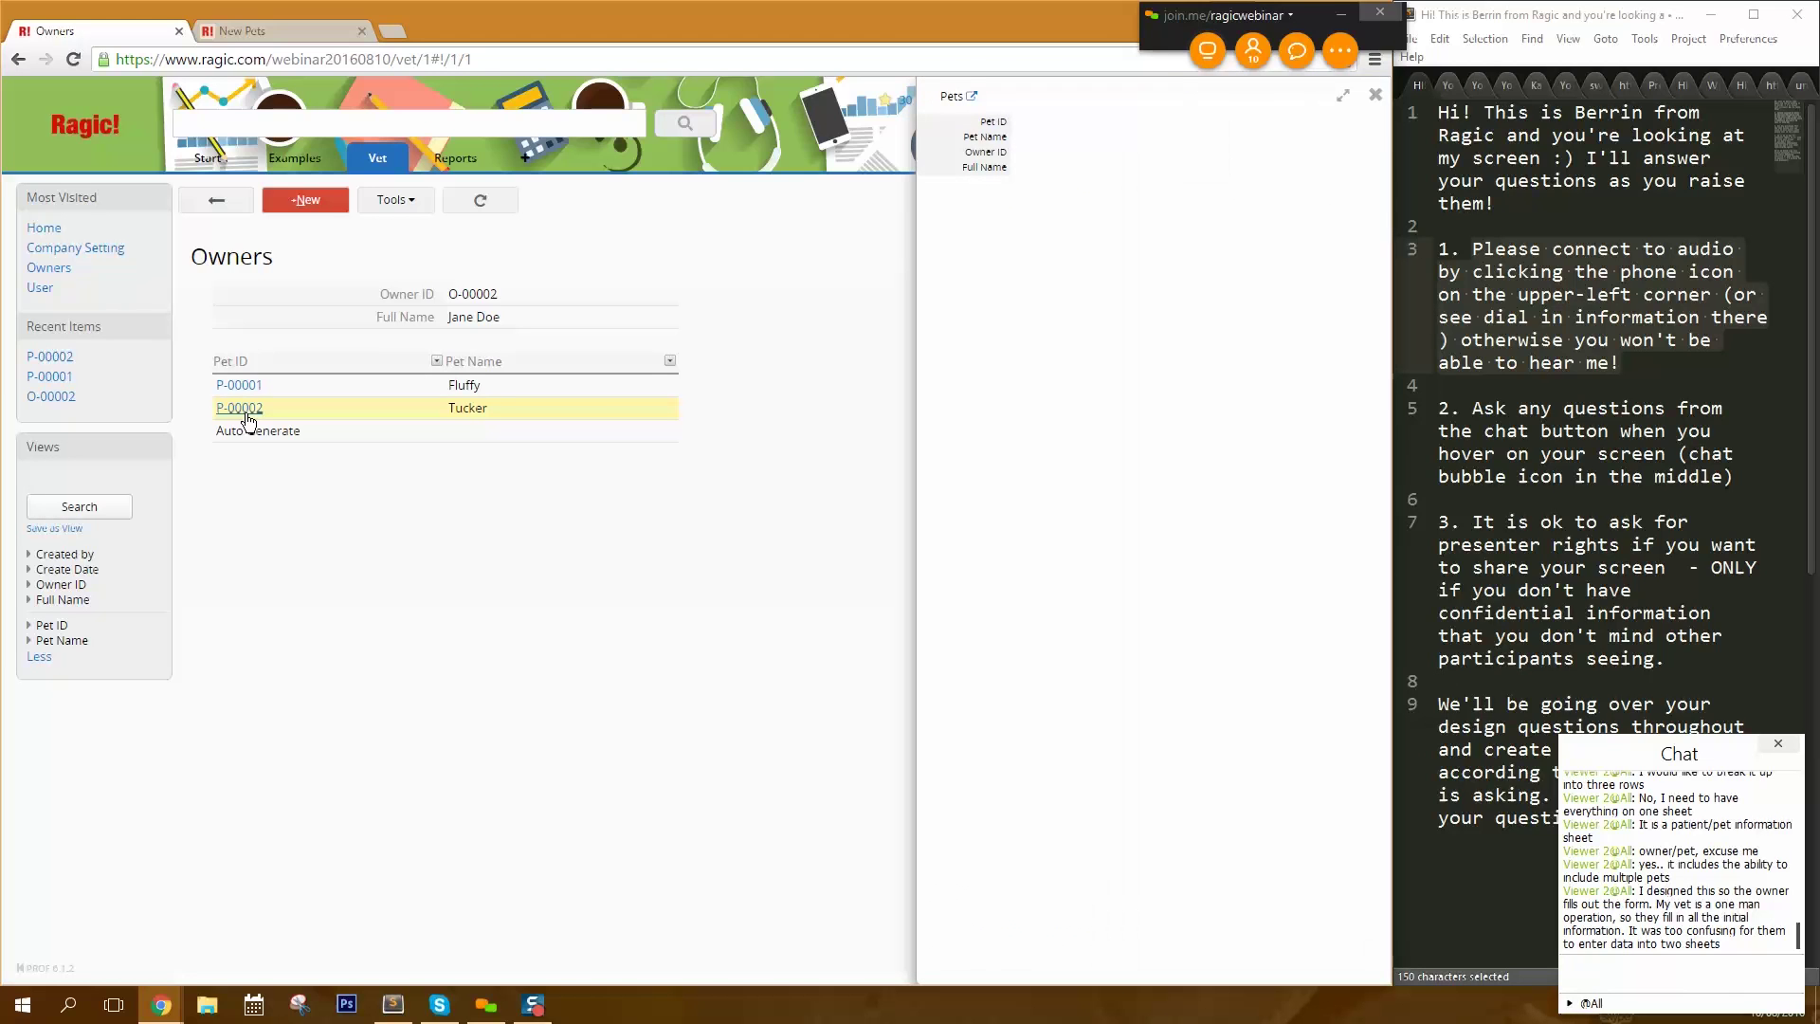
click(244, 413)
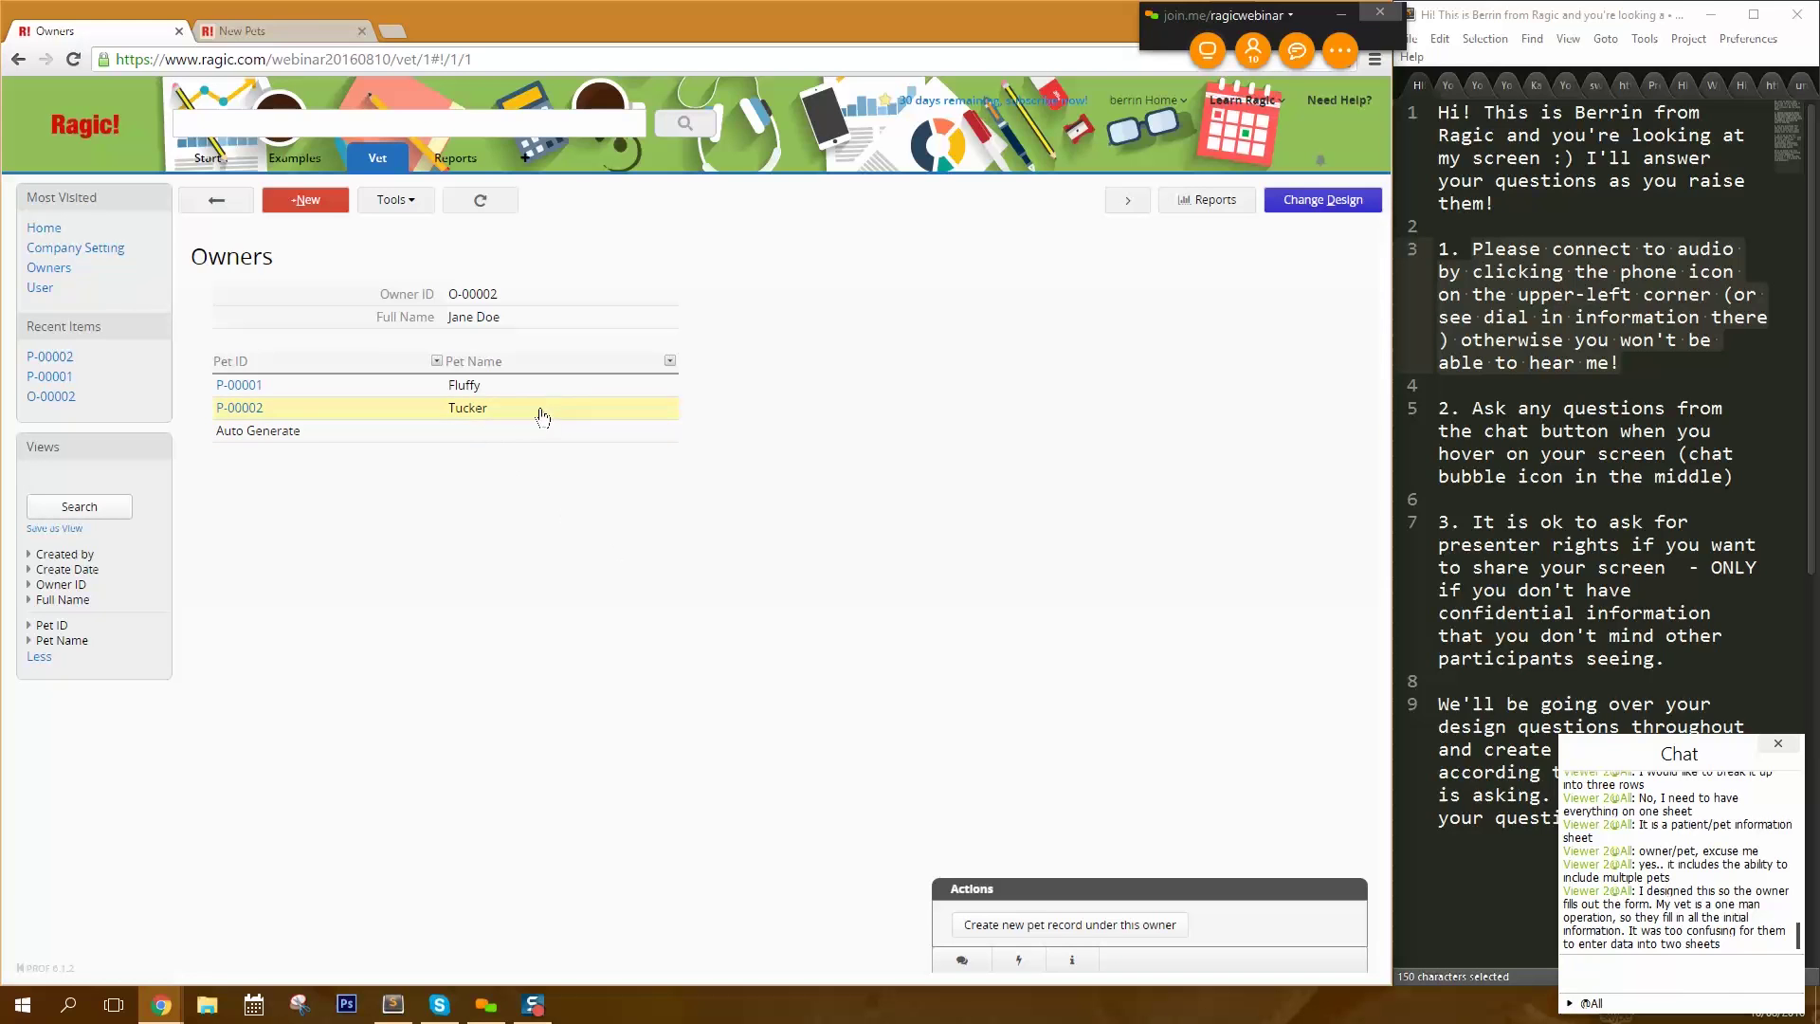
click(240, 386)
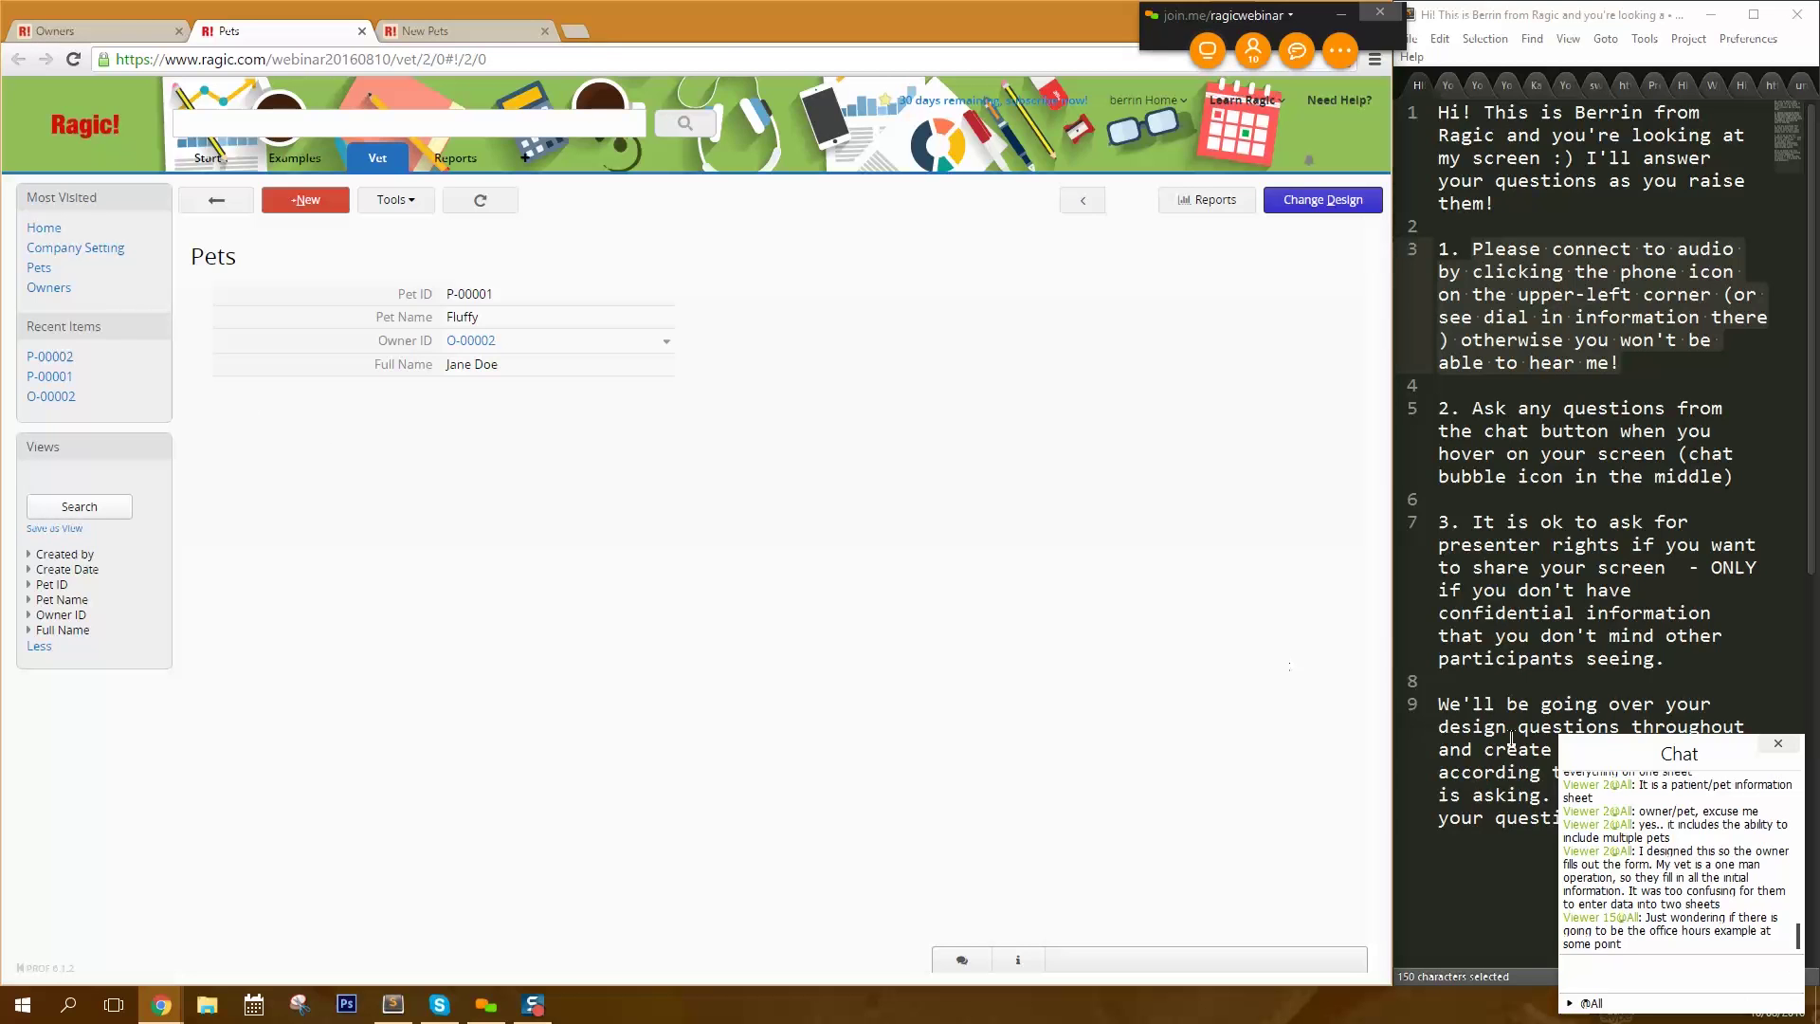
drag(1651, 749, 1621, 881)
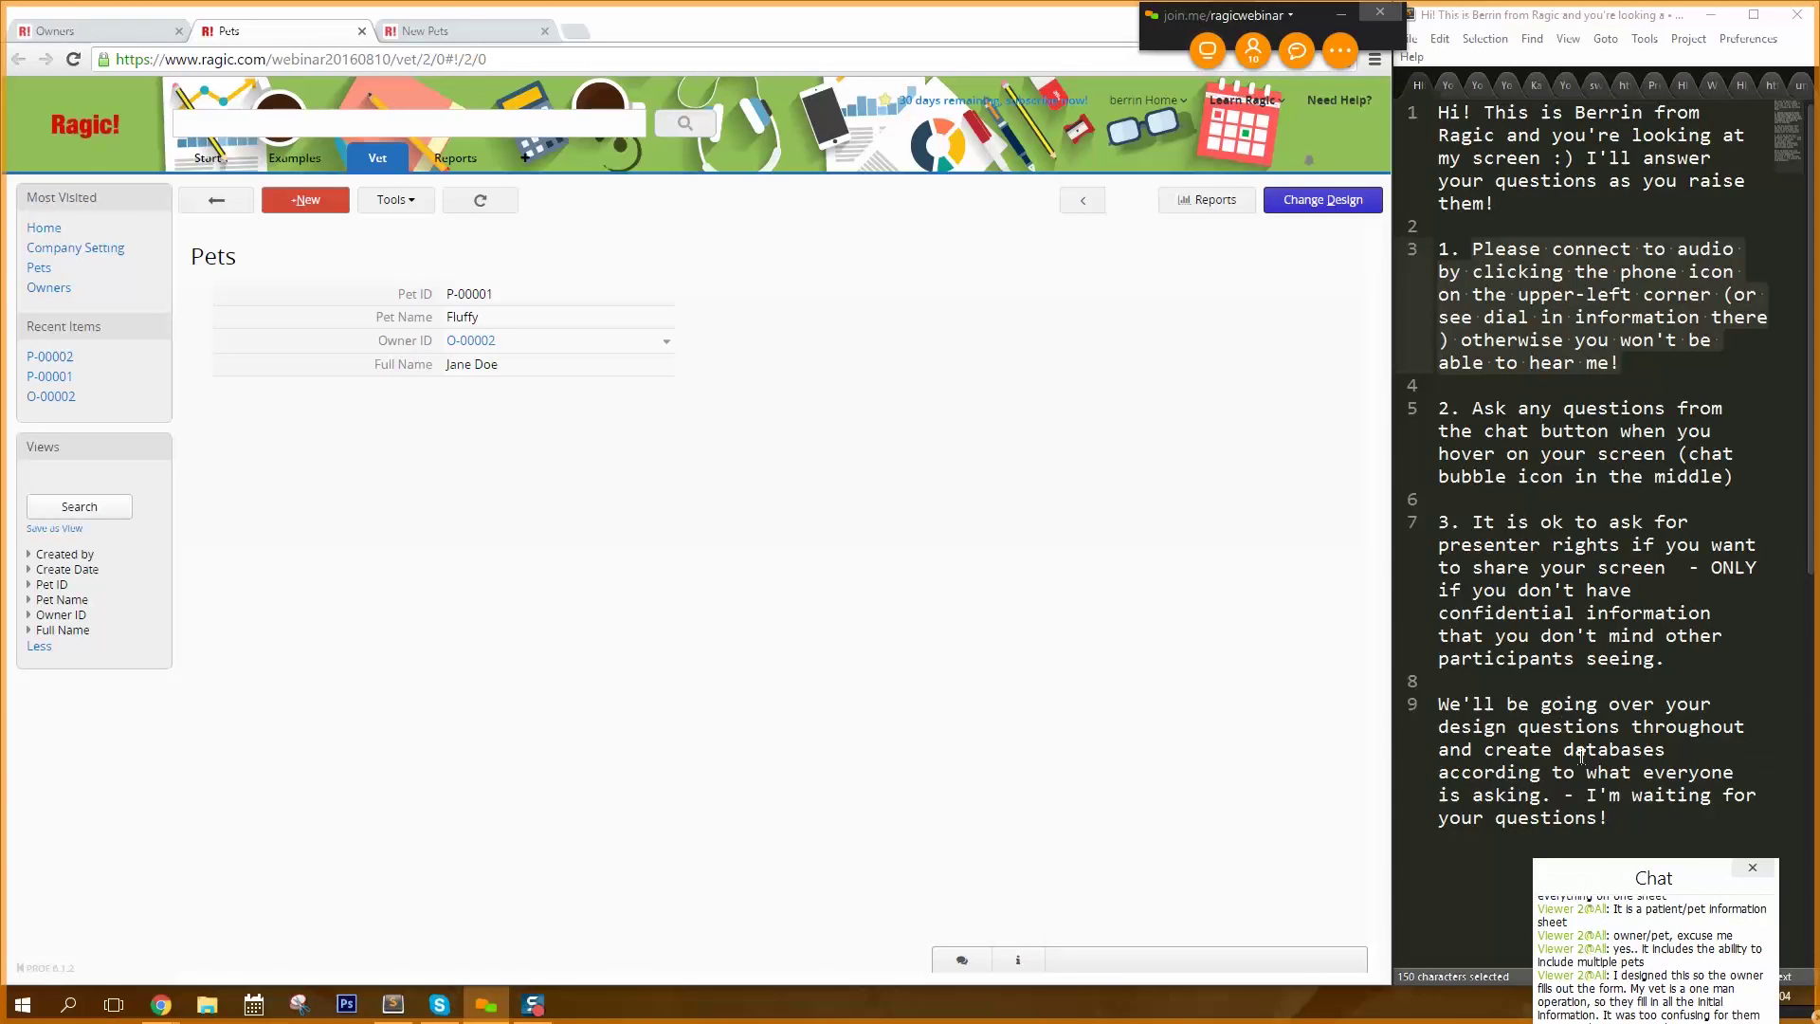
drag(1612, 886, 1620, 700)
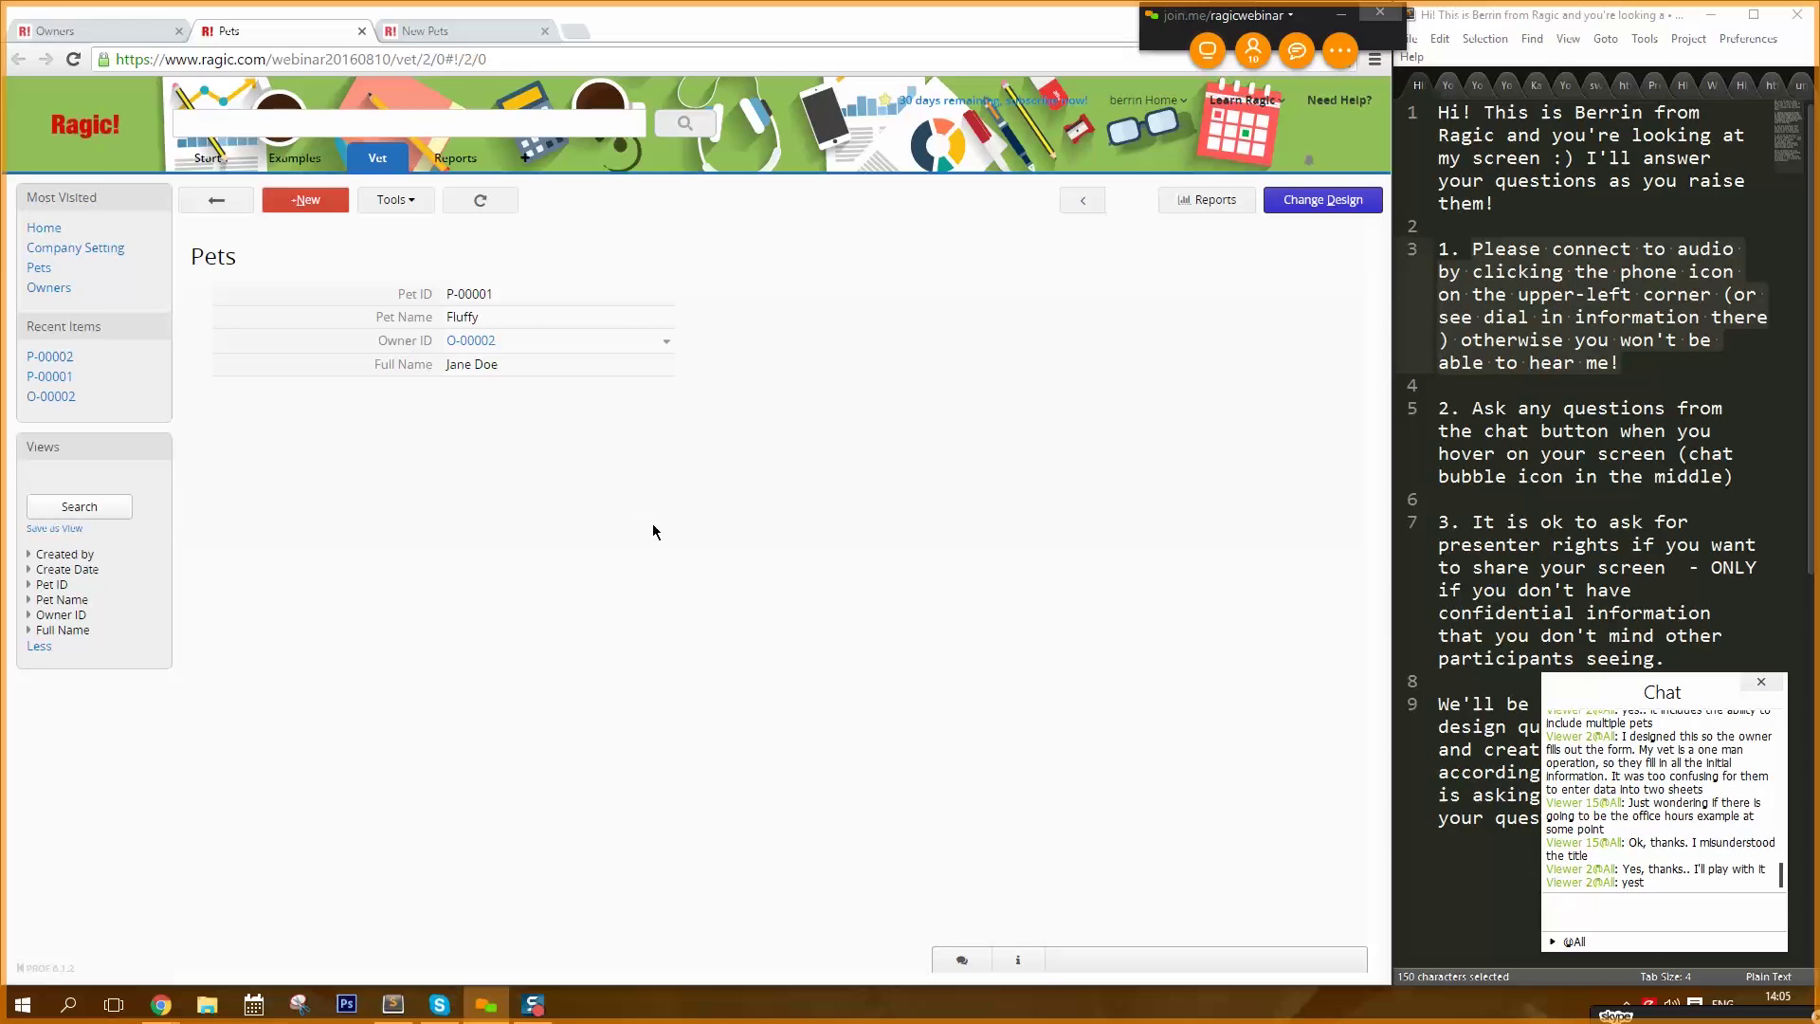
Step: View the All Pets list, then open owner O-00002's record in form design
mouse_move(376, 159)
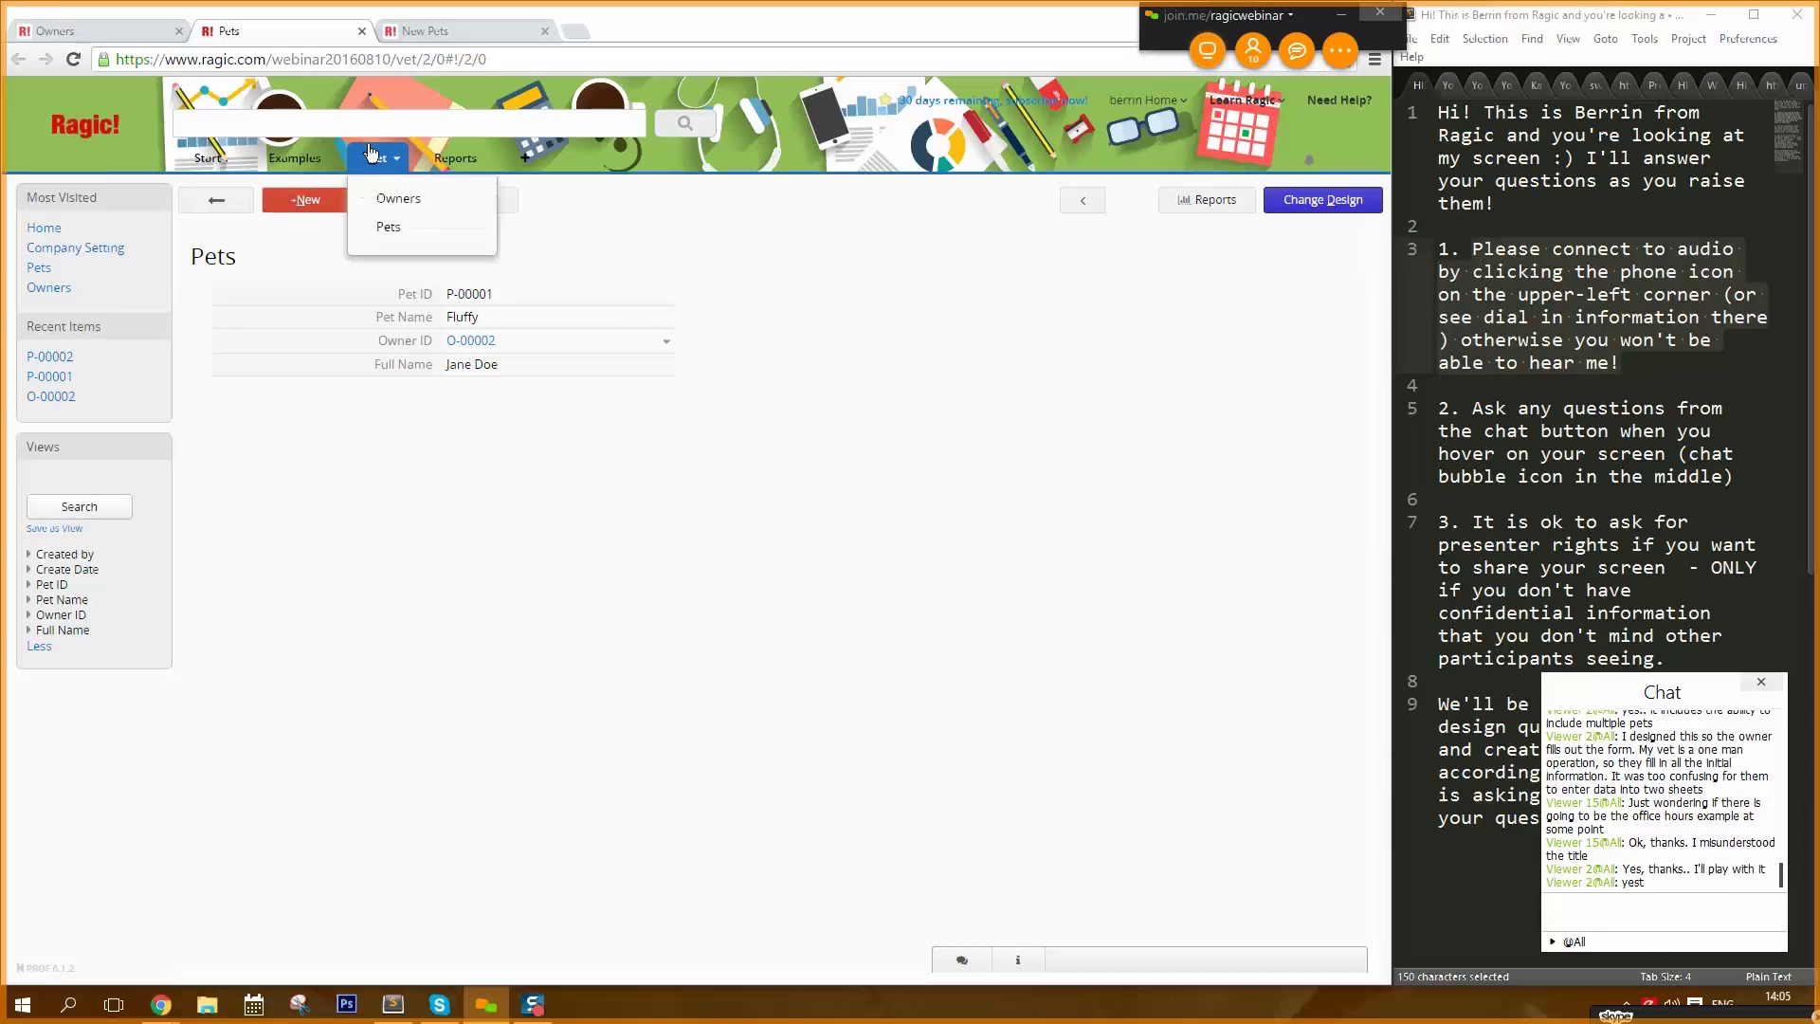
click(387, 228)
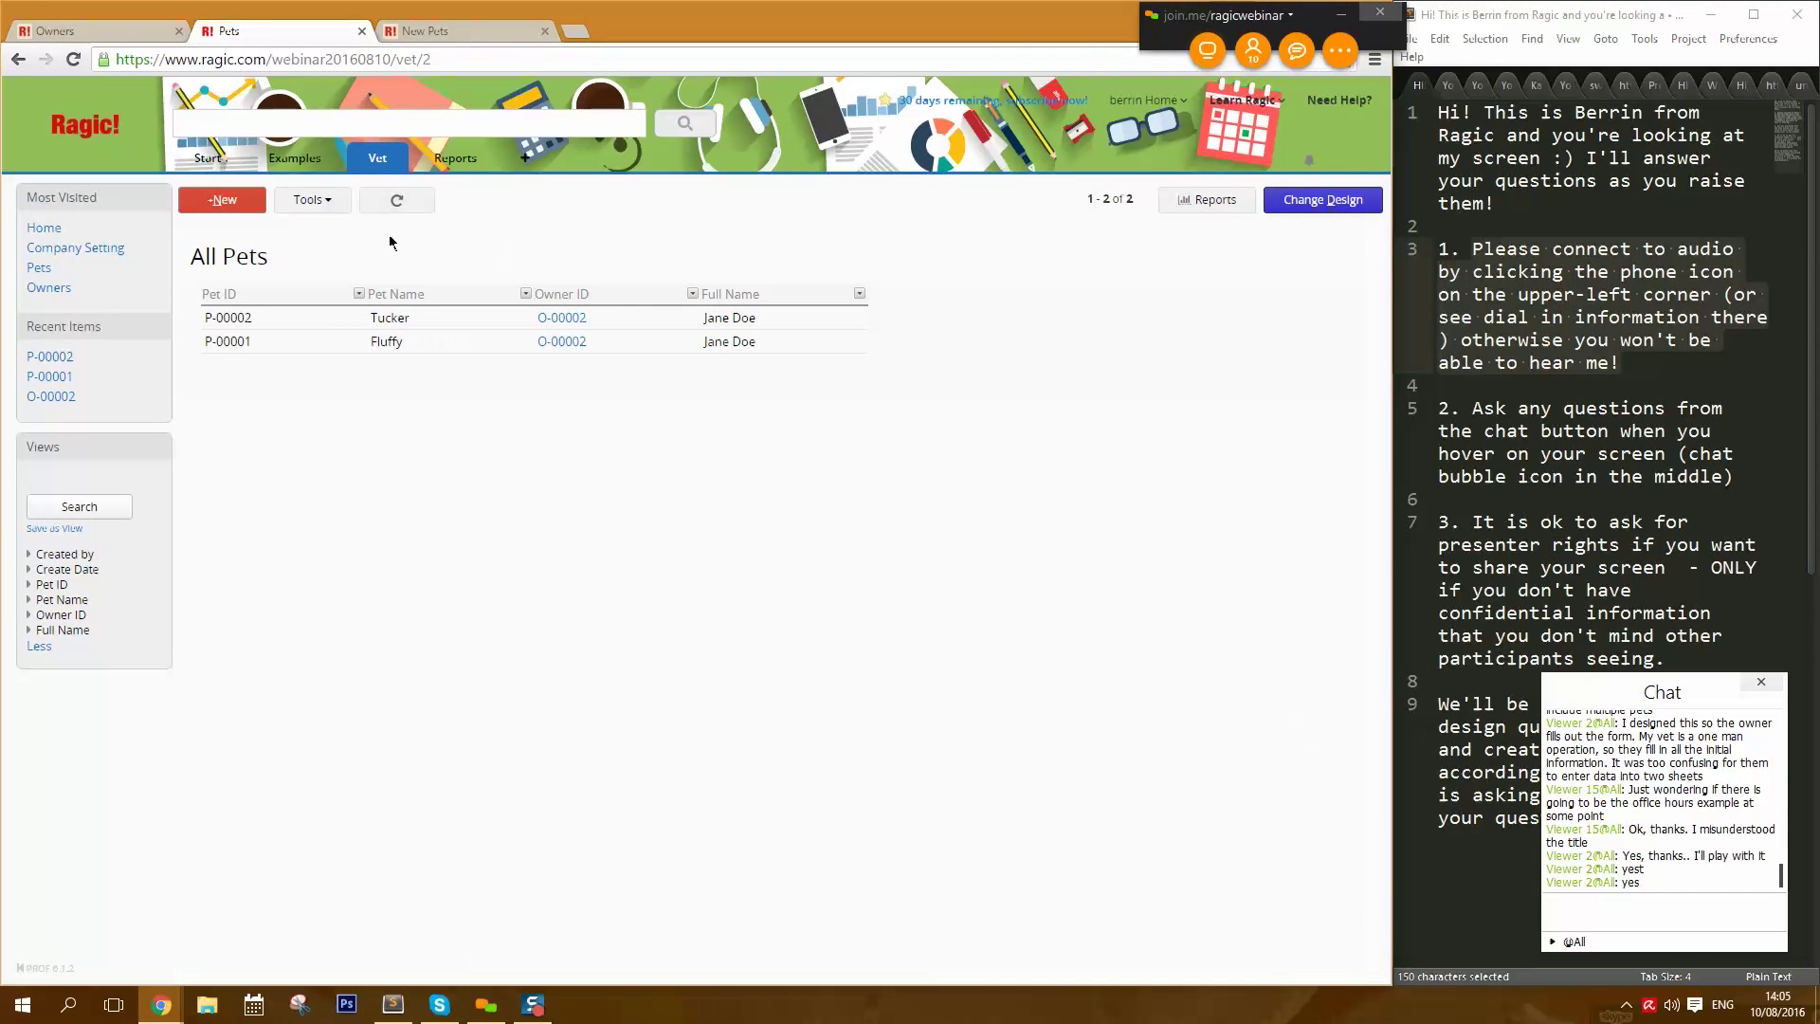
mouse_move(371, 174)
click(384, 204)
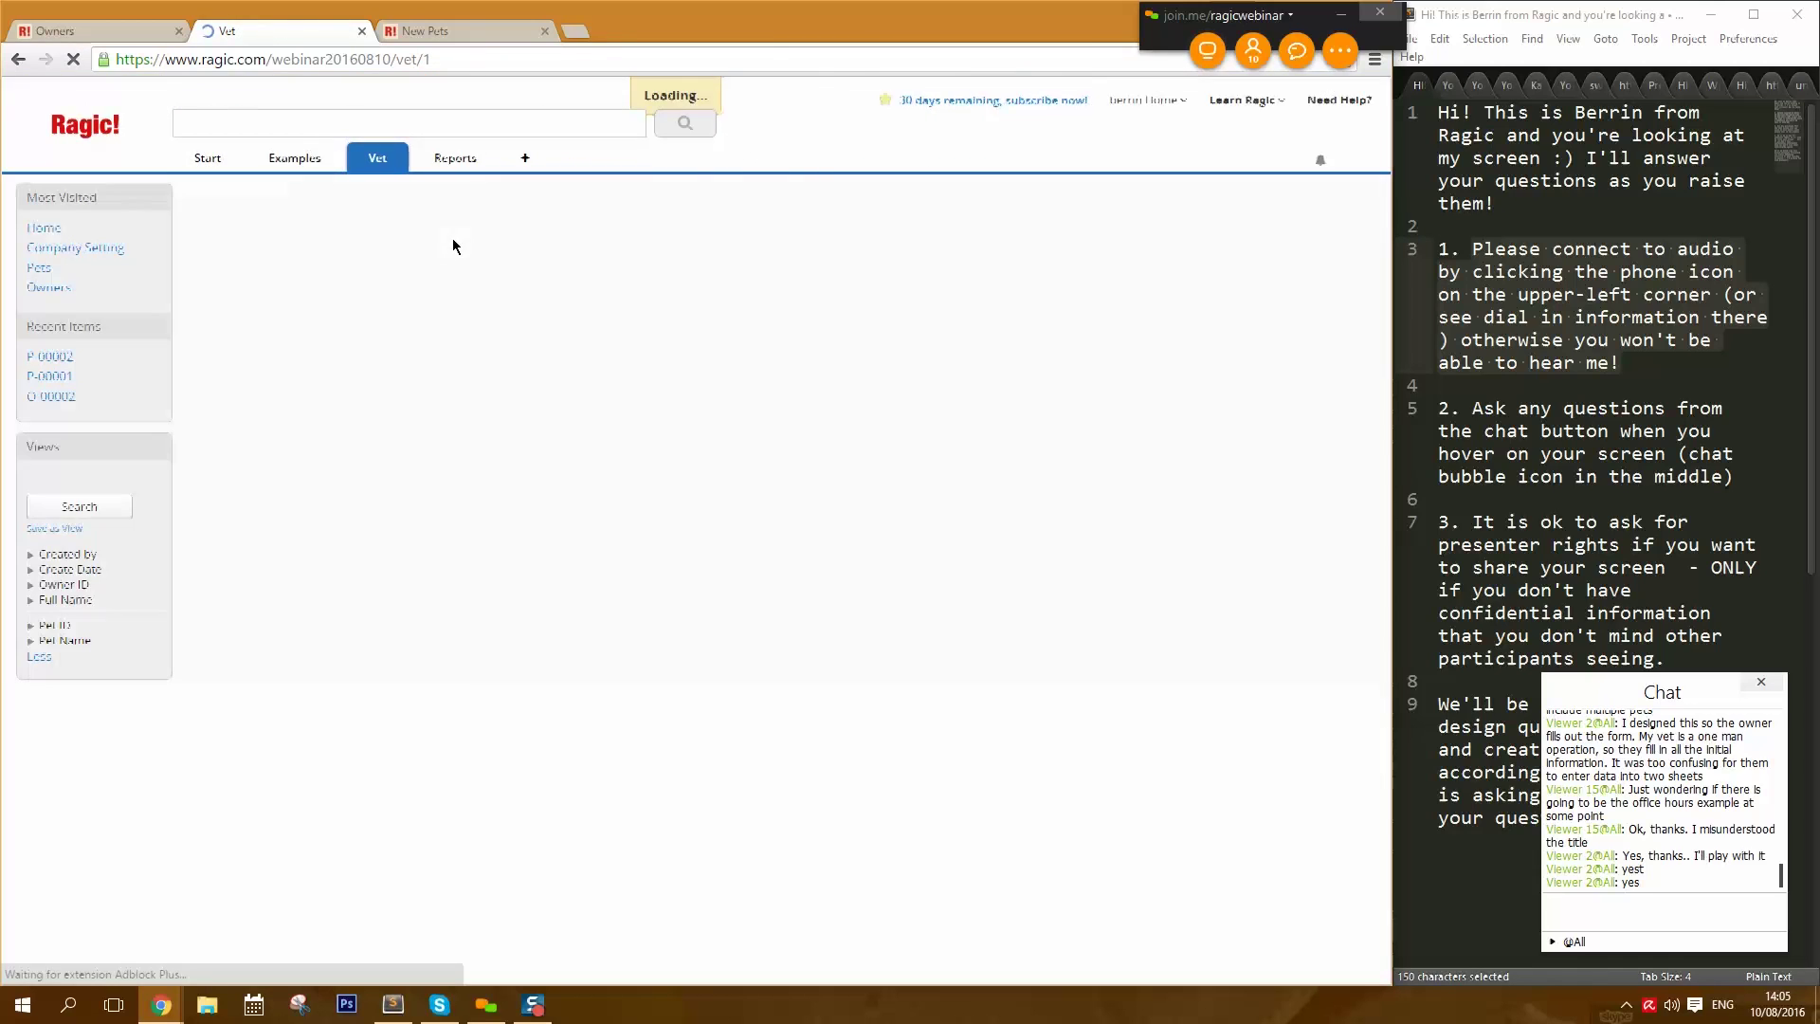
click(379, 319)
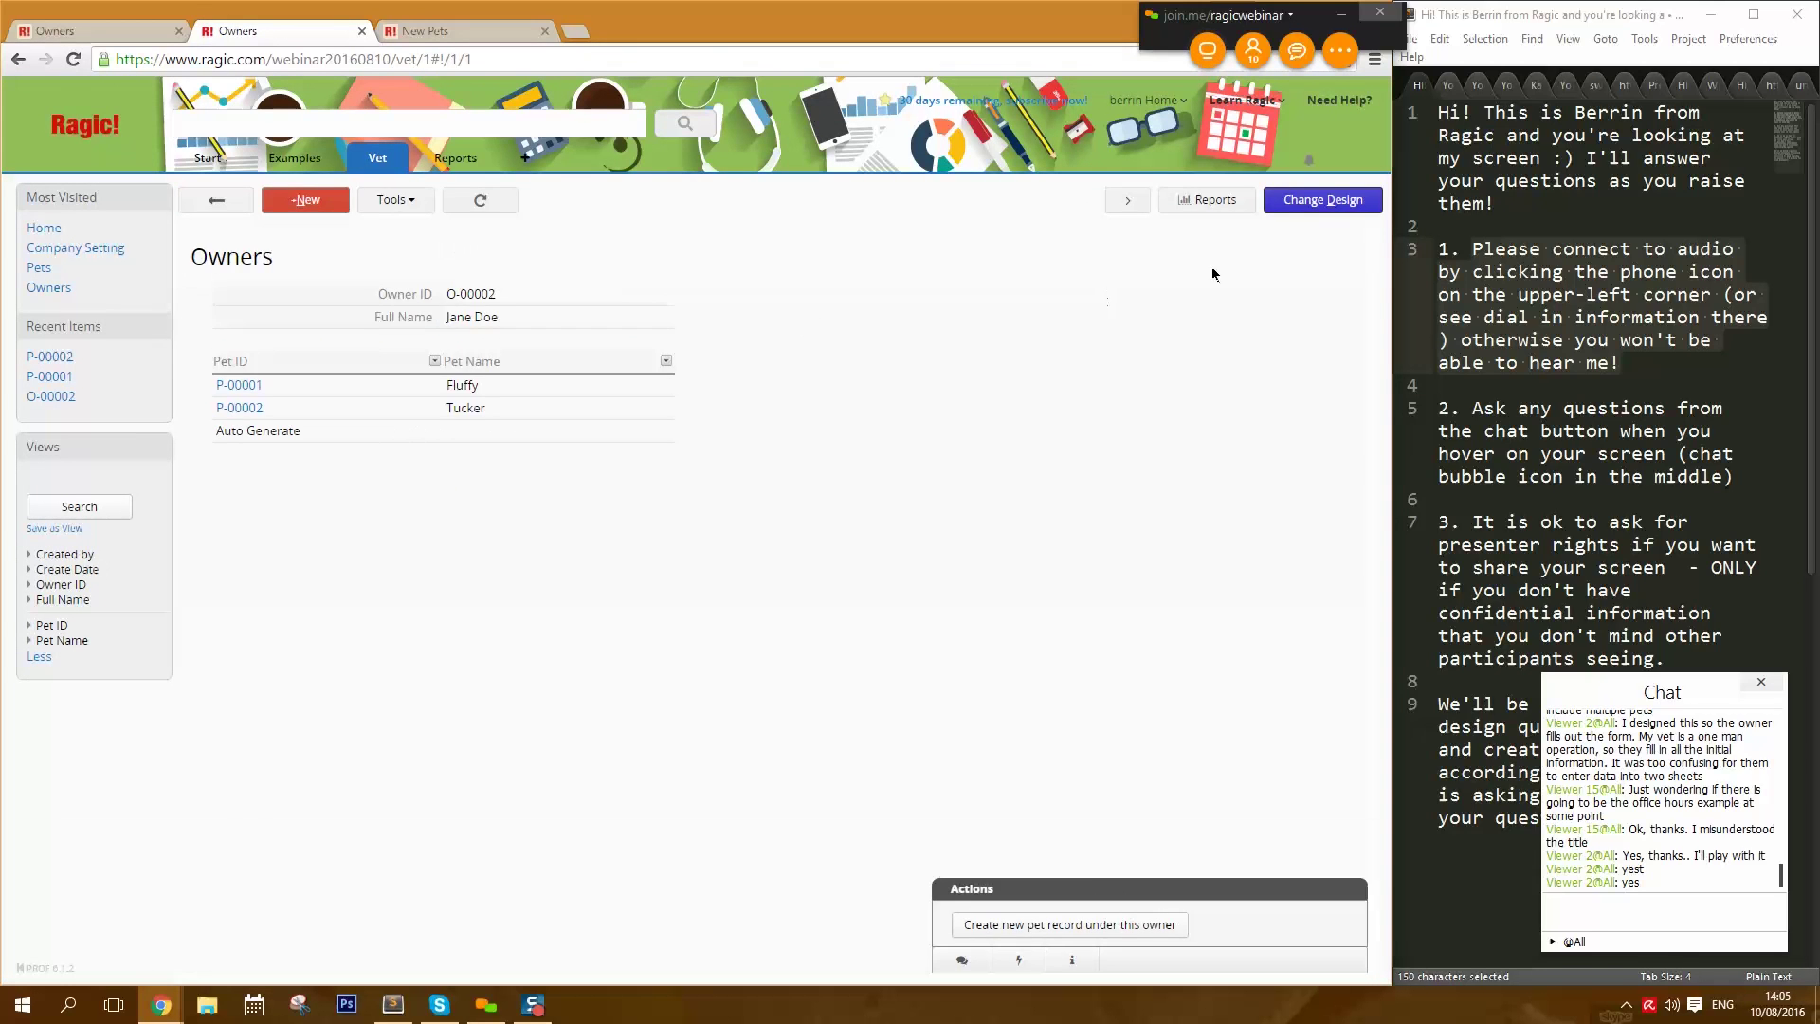
click(1306, 210)
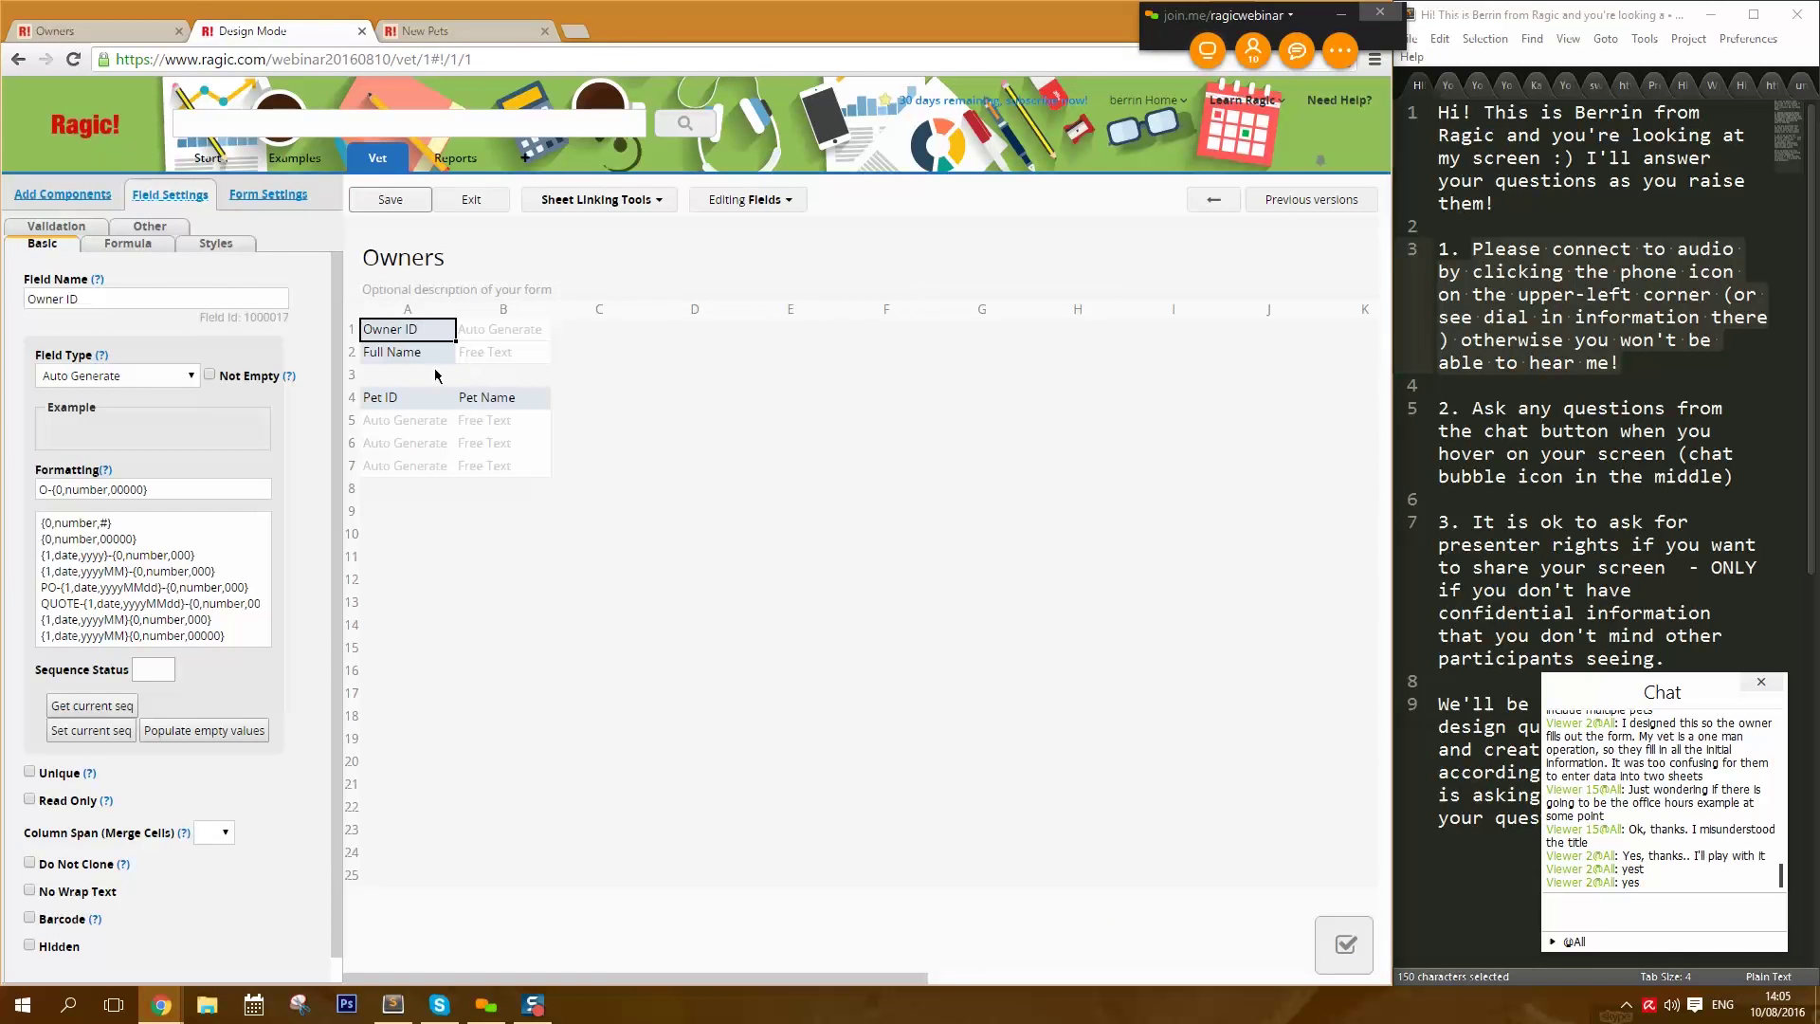
Step: Insert an Email field in row 3 marked as Email Id, then view group access rights
right_click(375, 384)
click(429, 502)
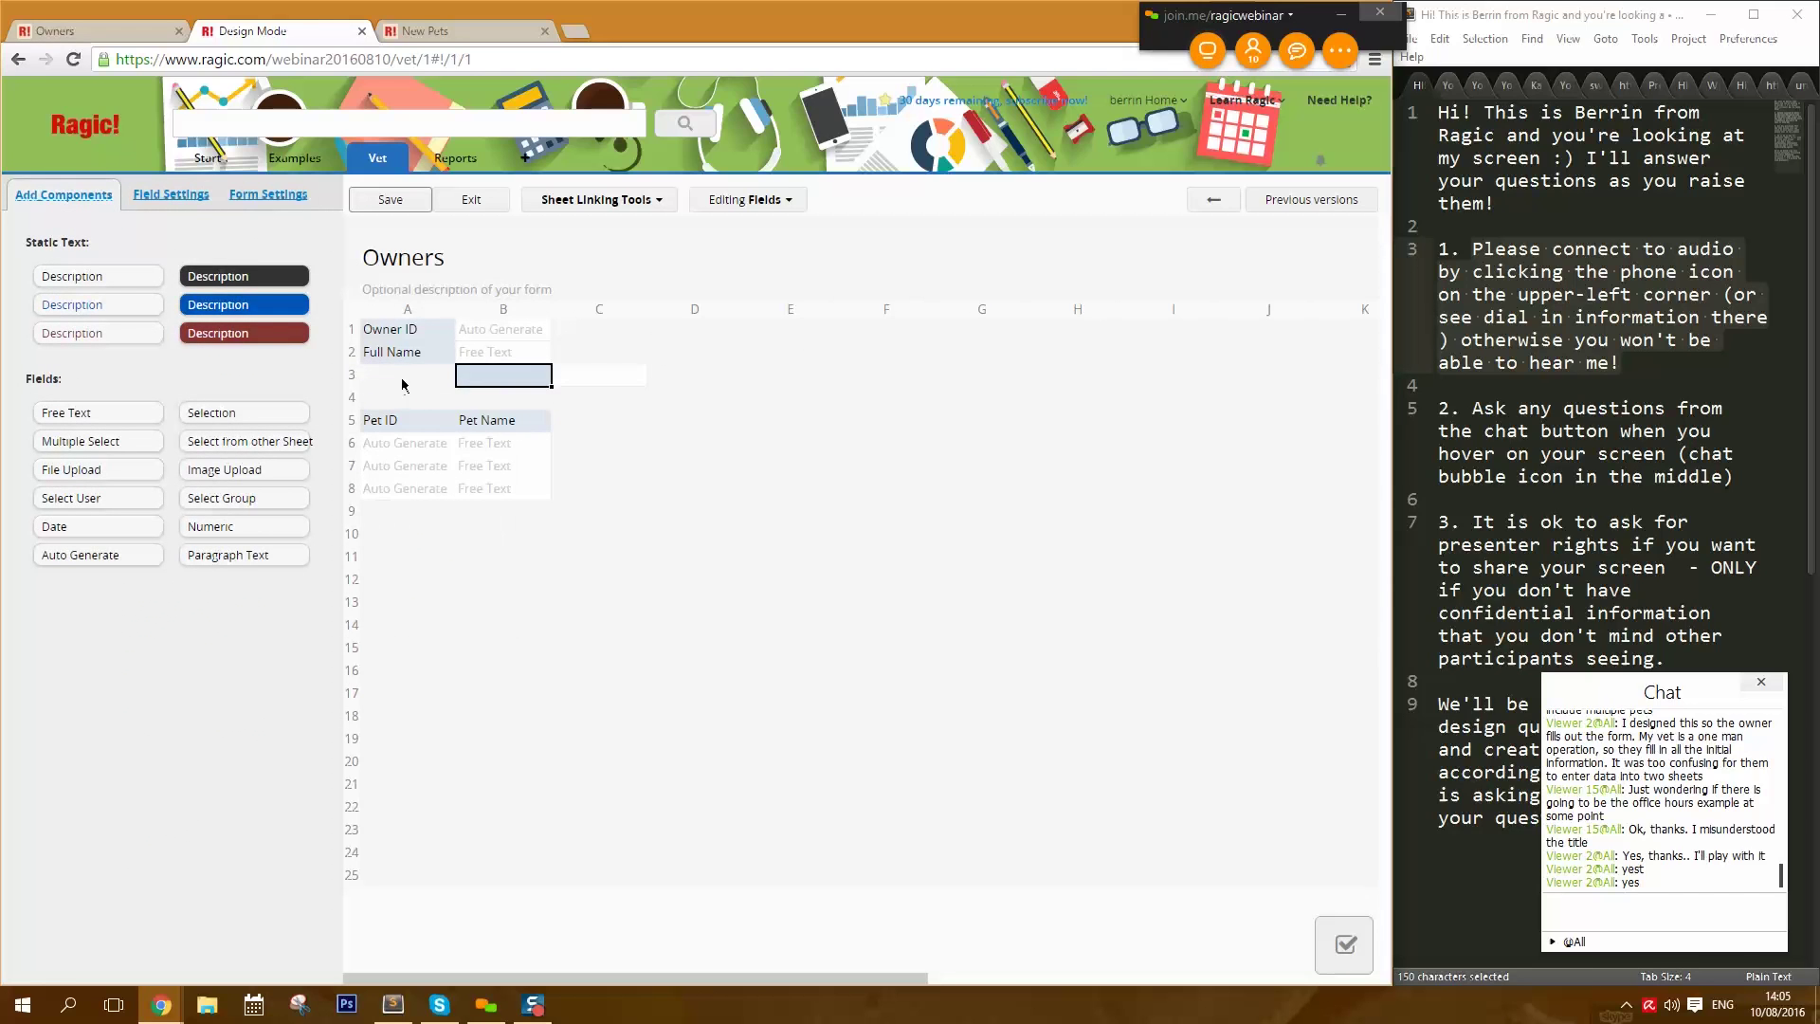
text(E)
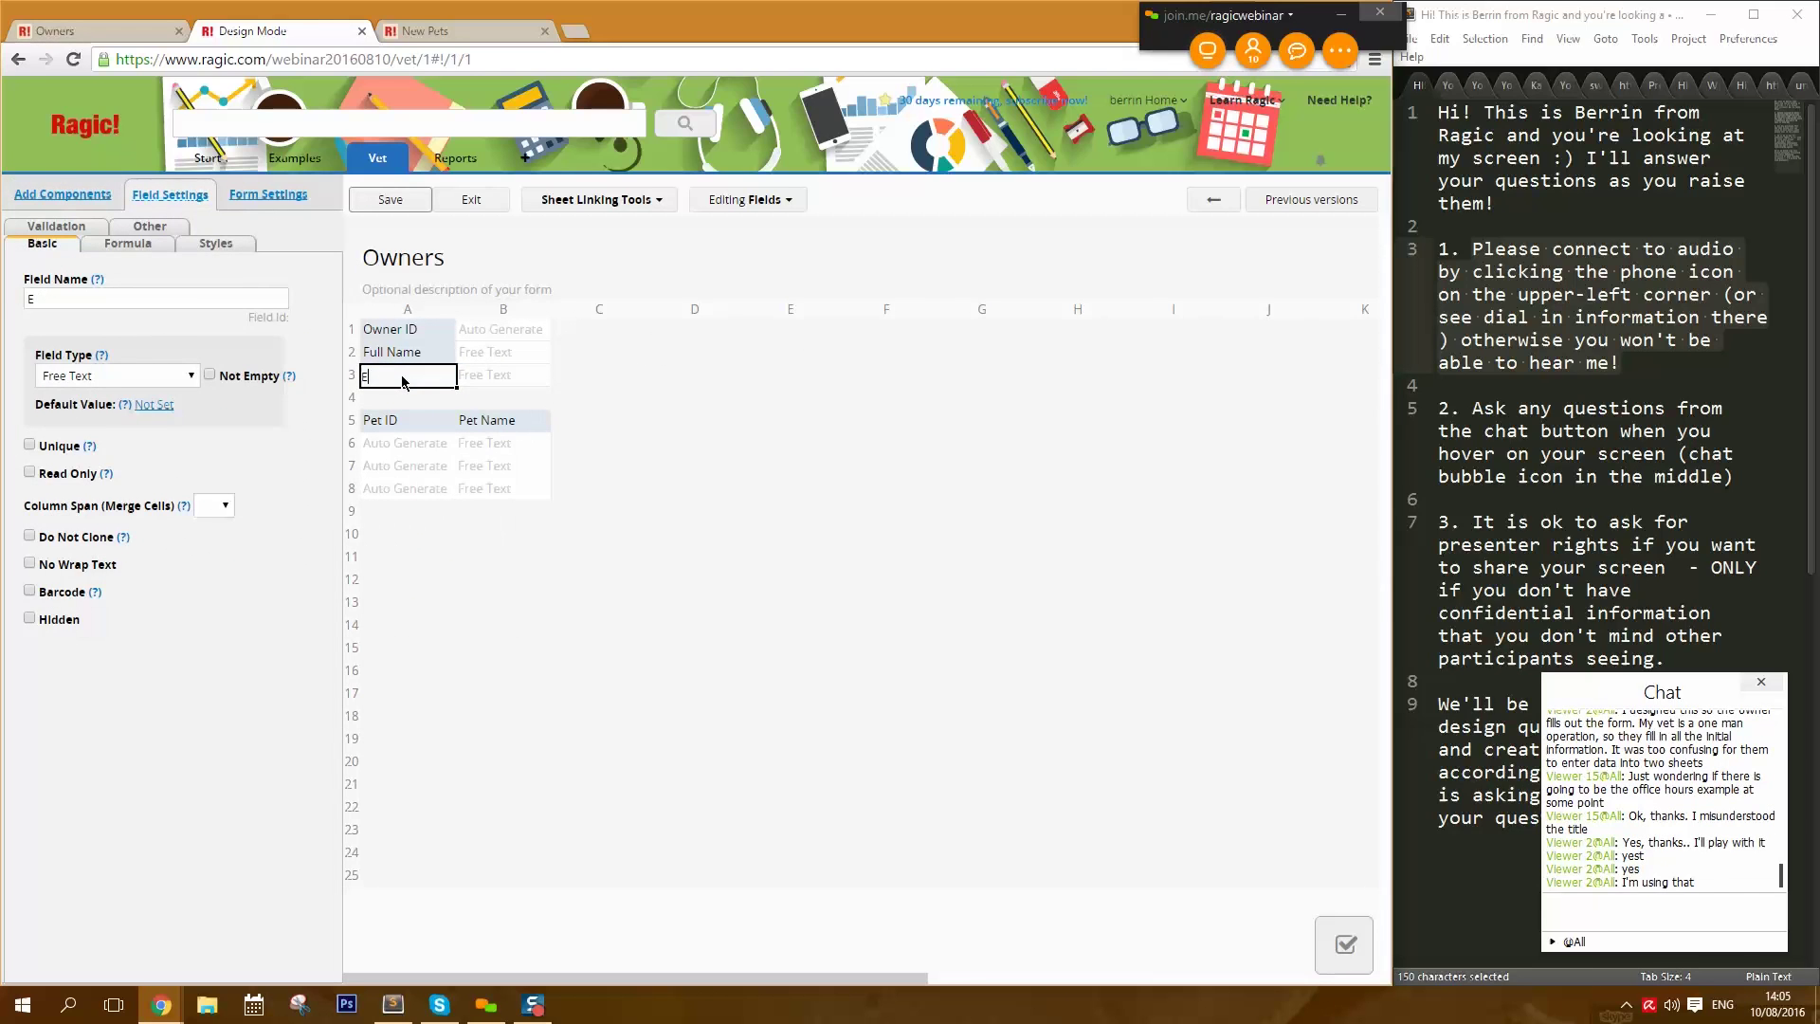
text(mail)
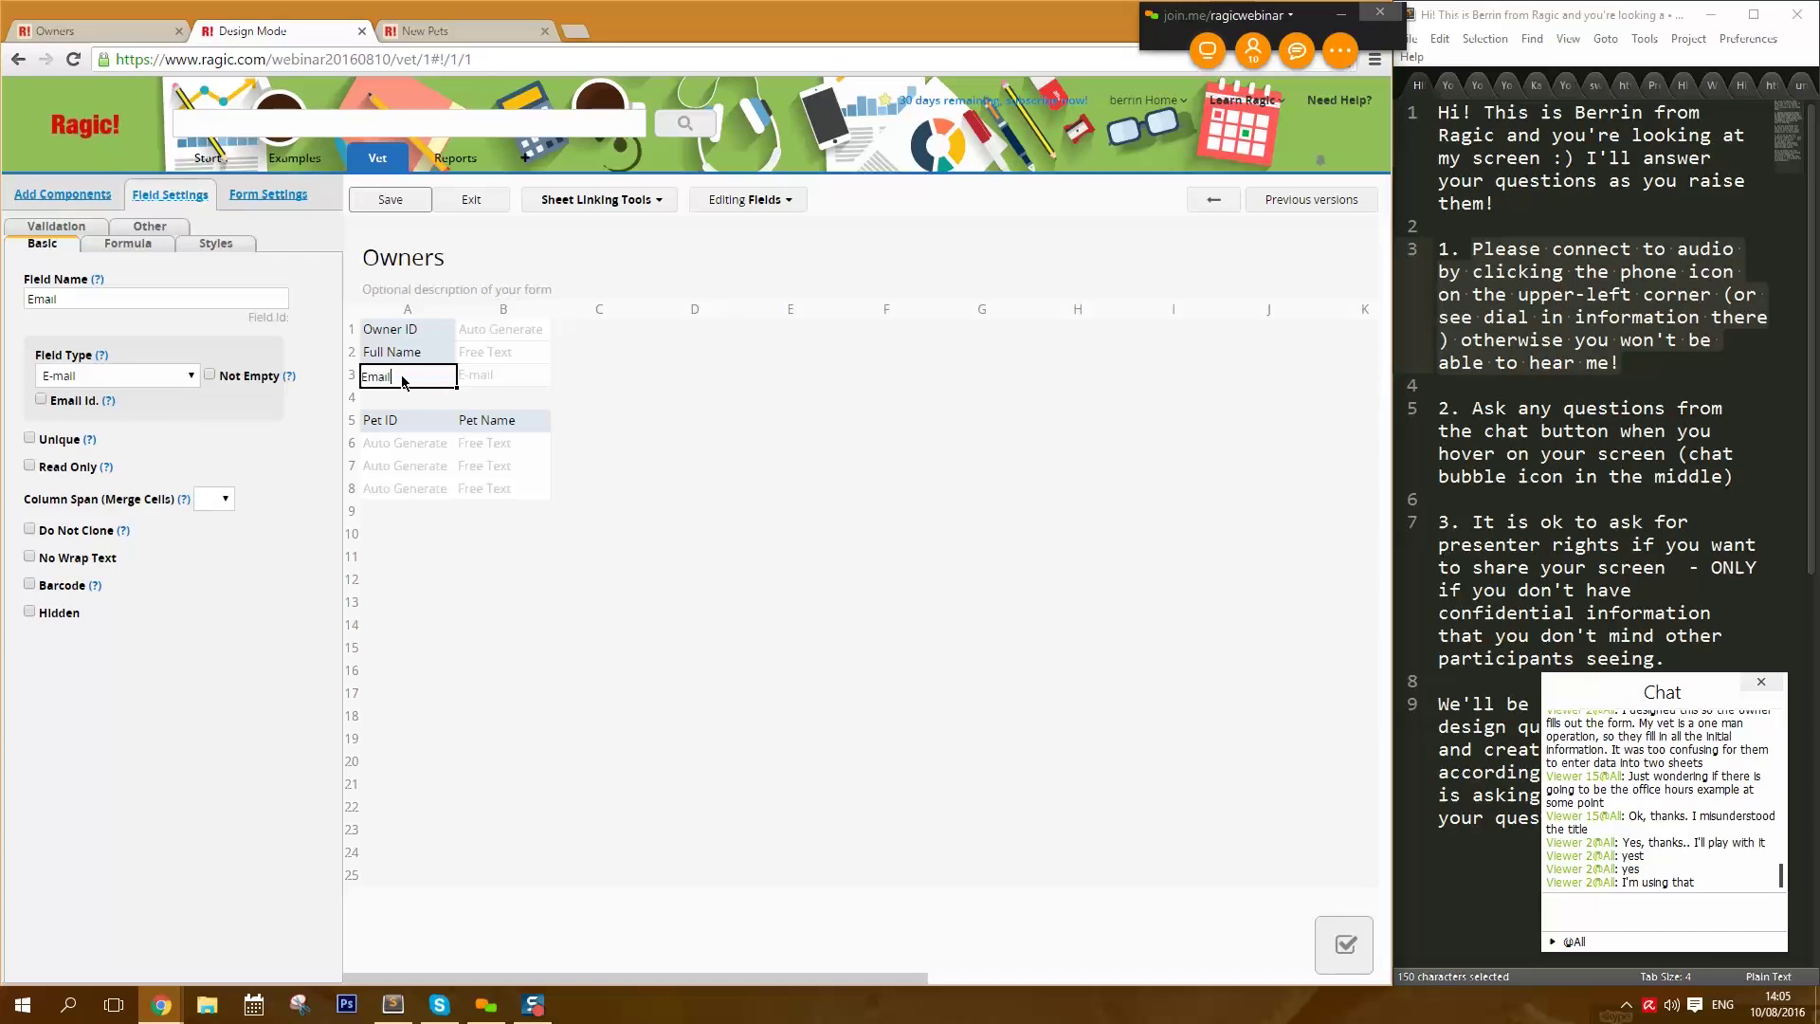
click(41, 399)
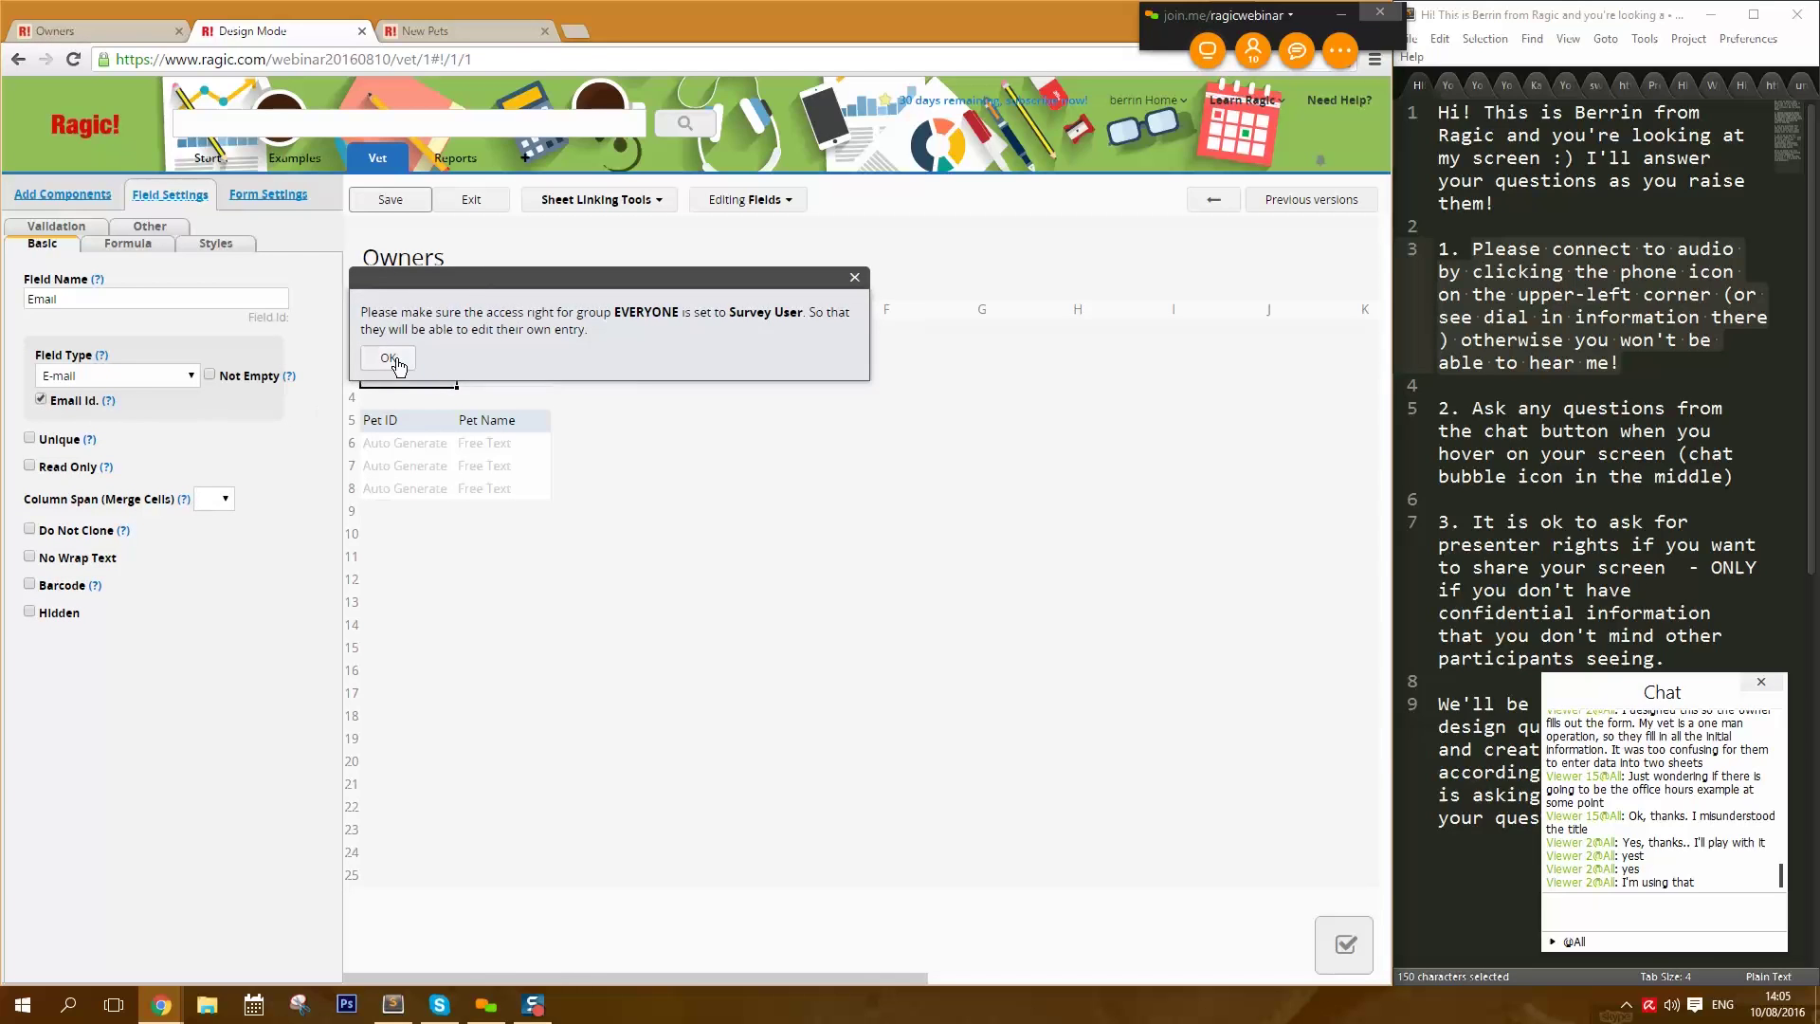
click(389, 358)
click(273, 196)
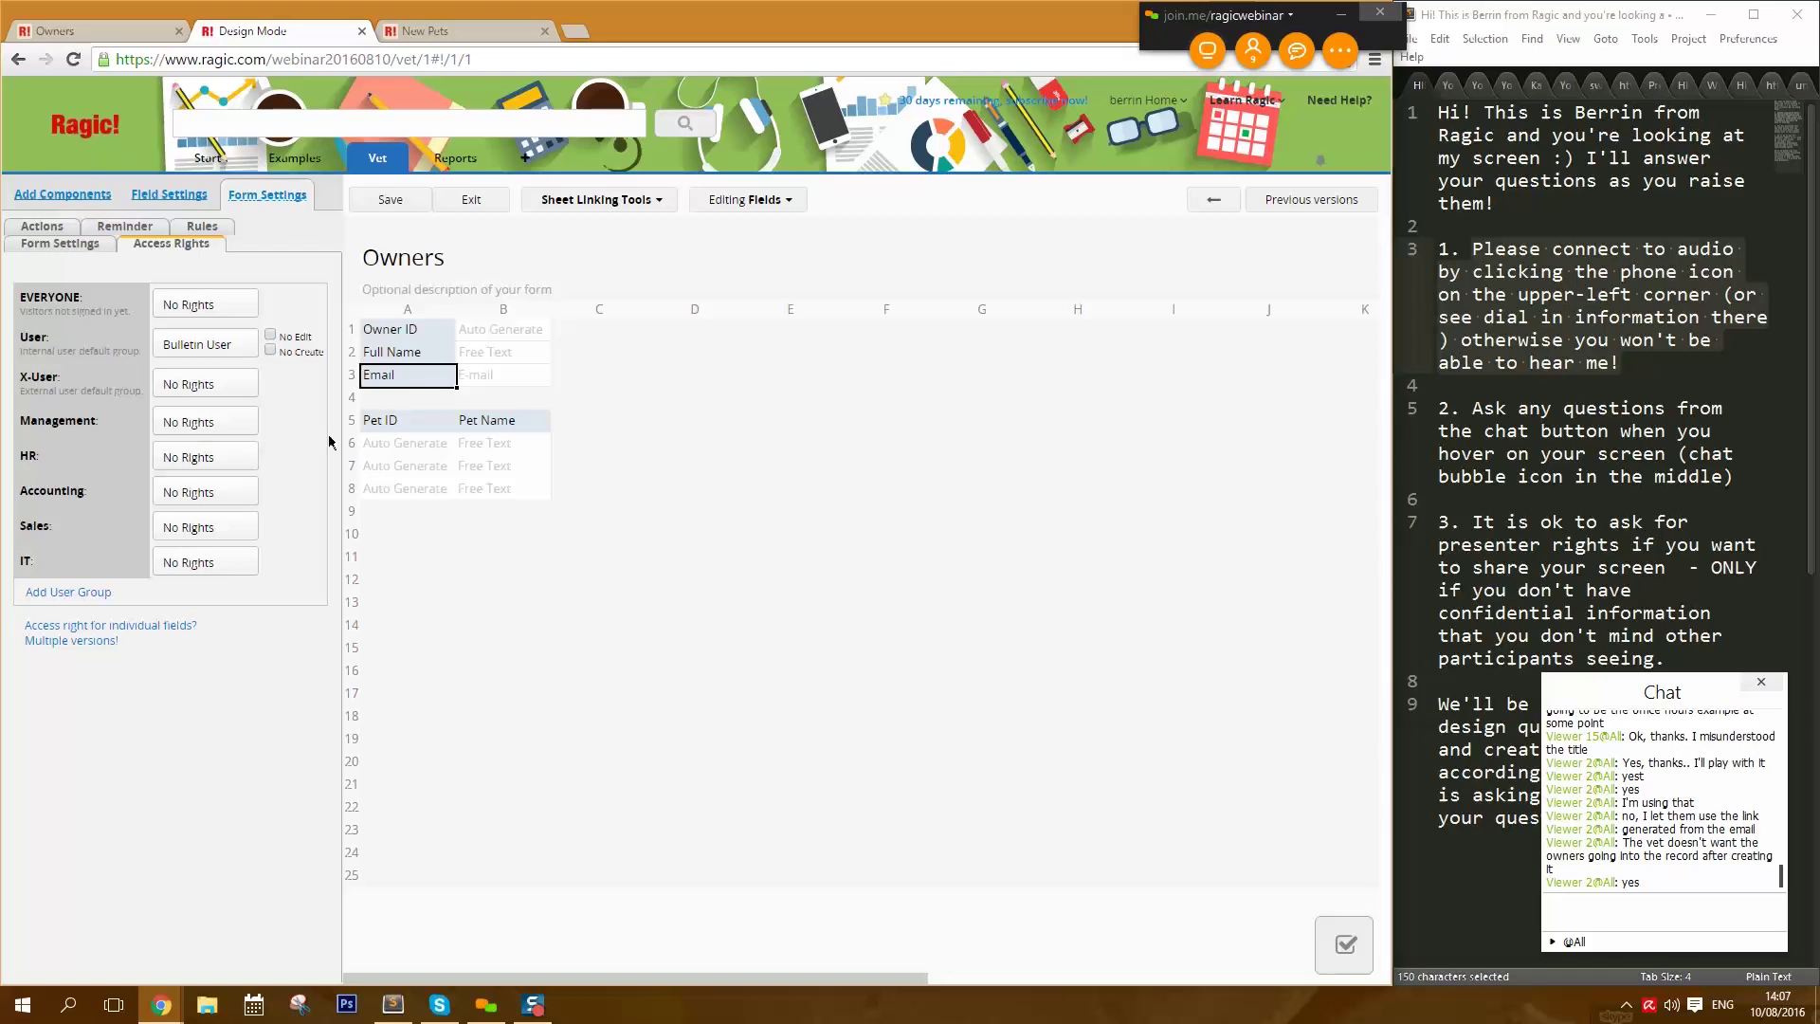
Step: Save the design, return to the Owners record view, then reopen the form design
click(389, 214)
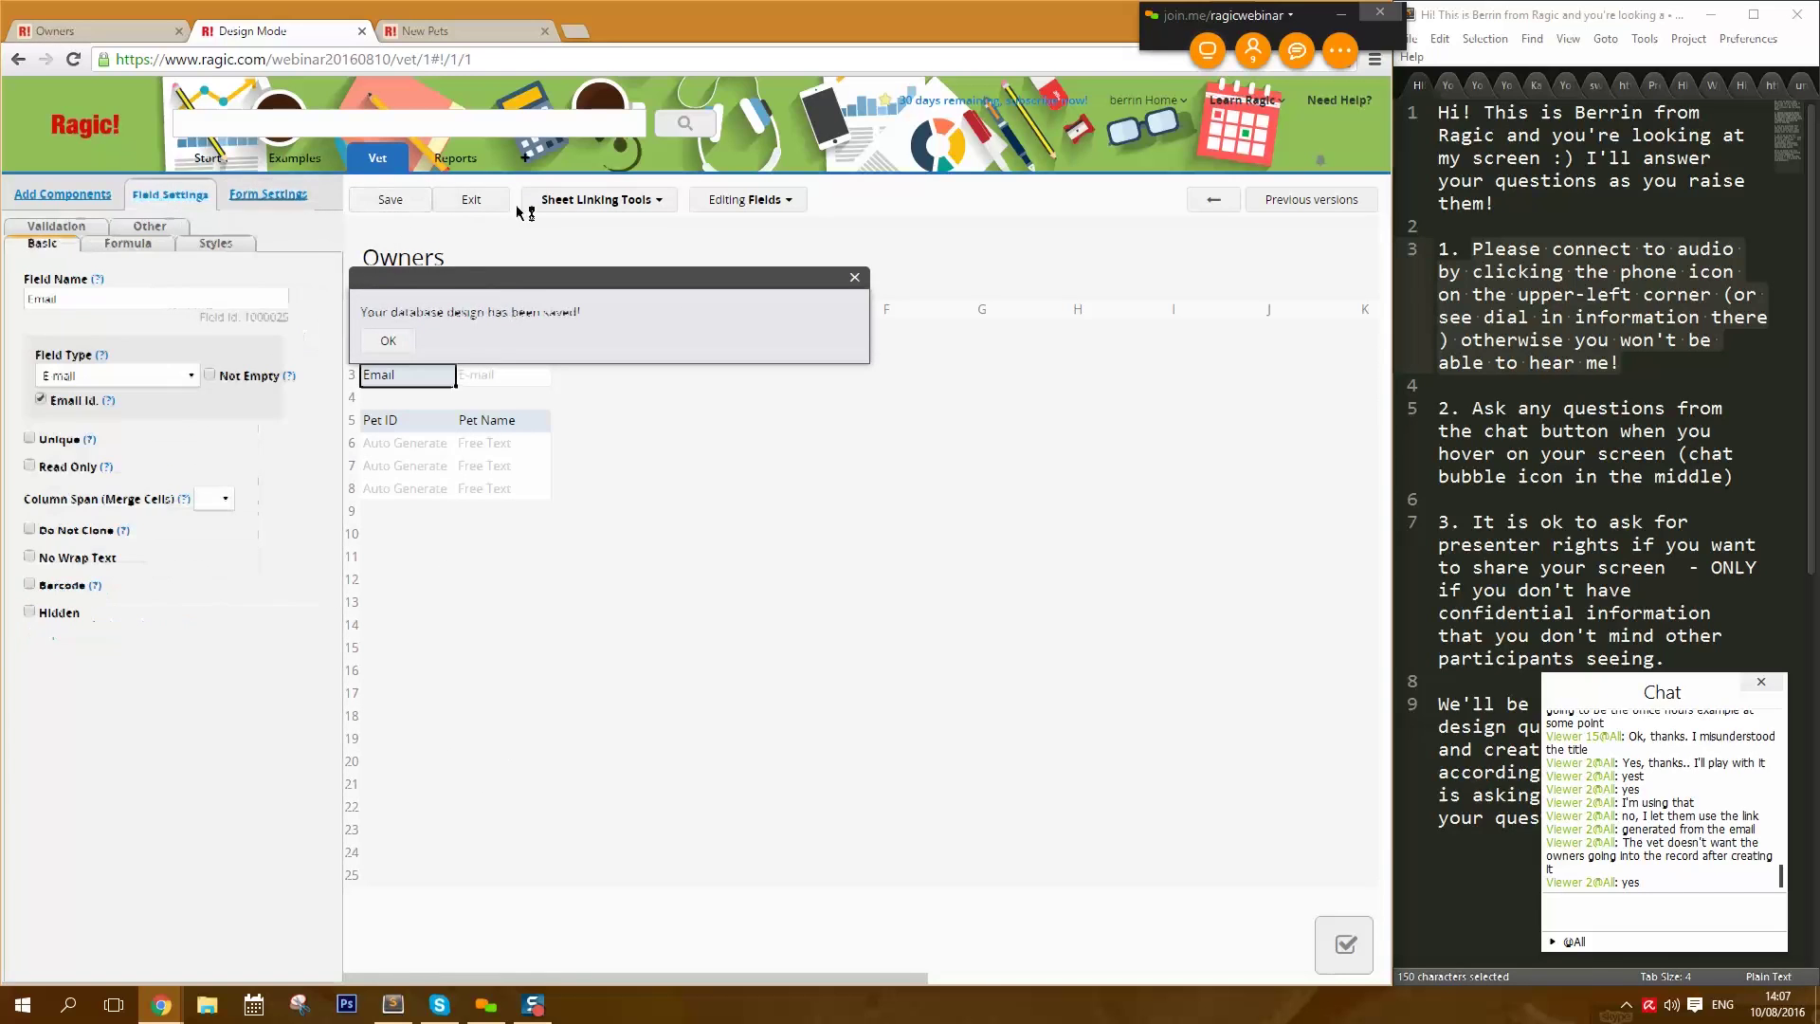
click(469, 197)
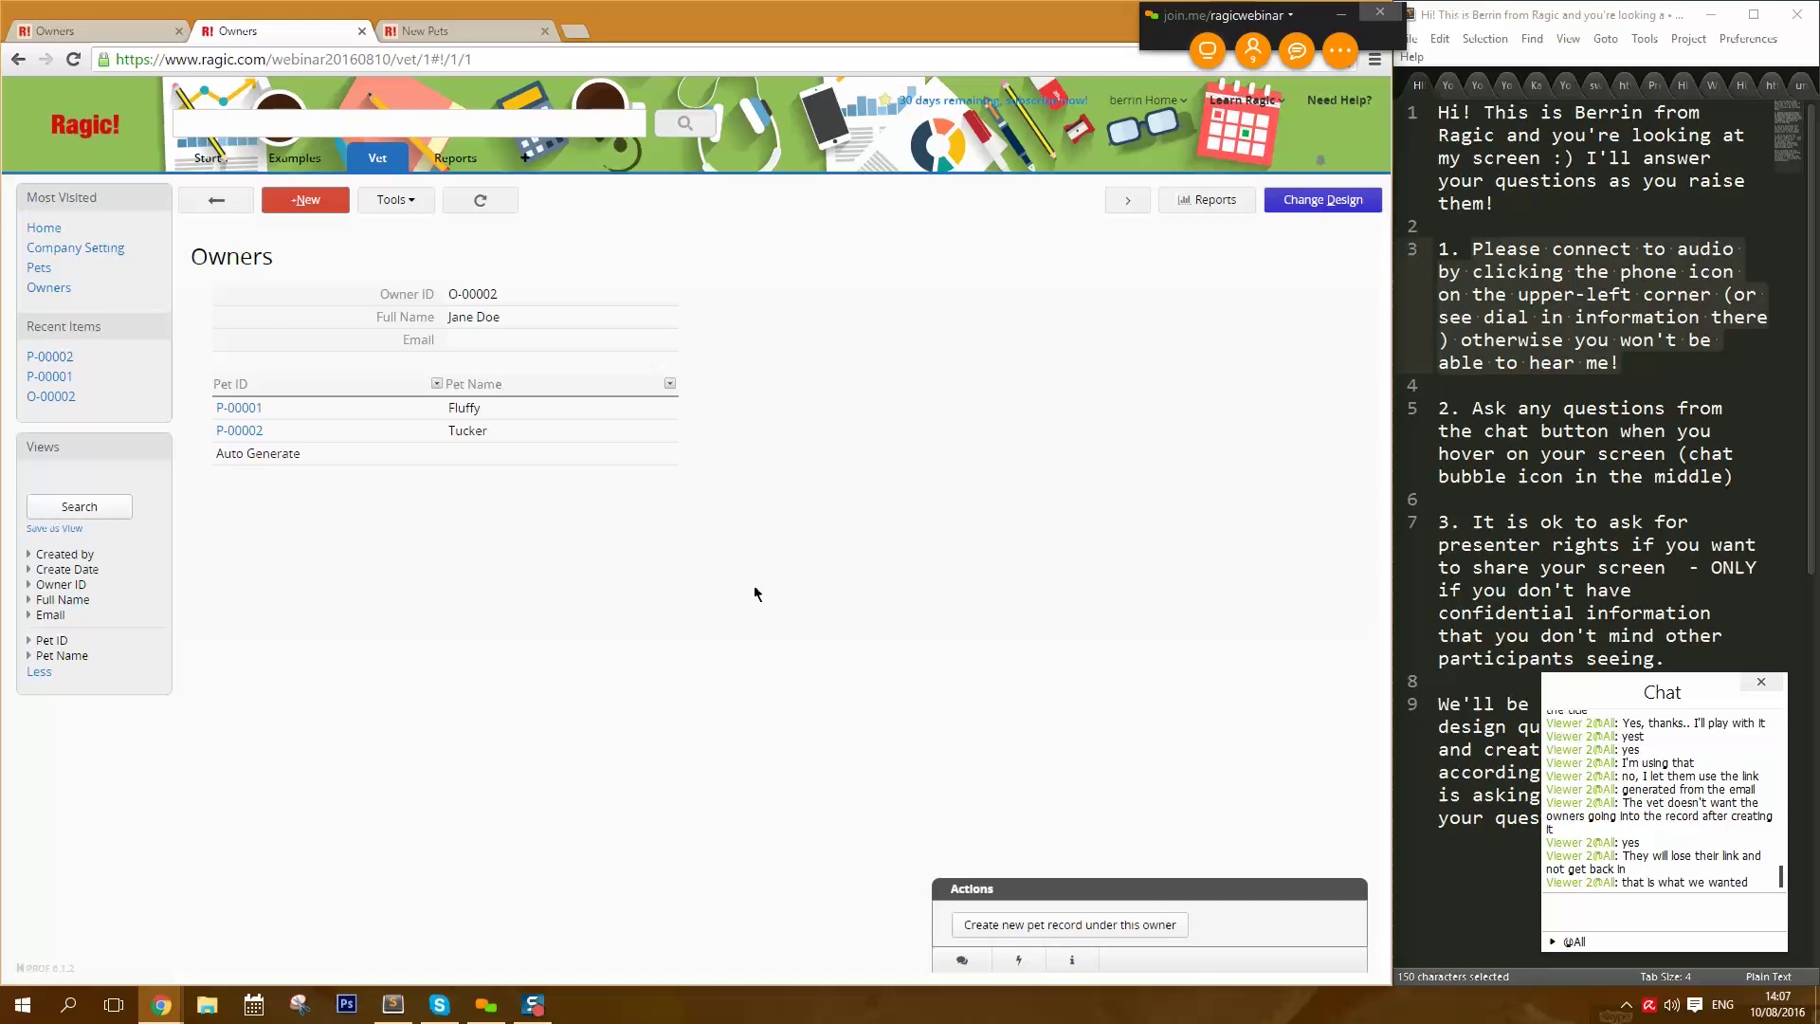
click(1322, 200)
Step: Select the Email field and read the Email Id help note, zoomed in
click(407, 374)
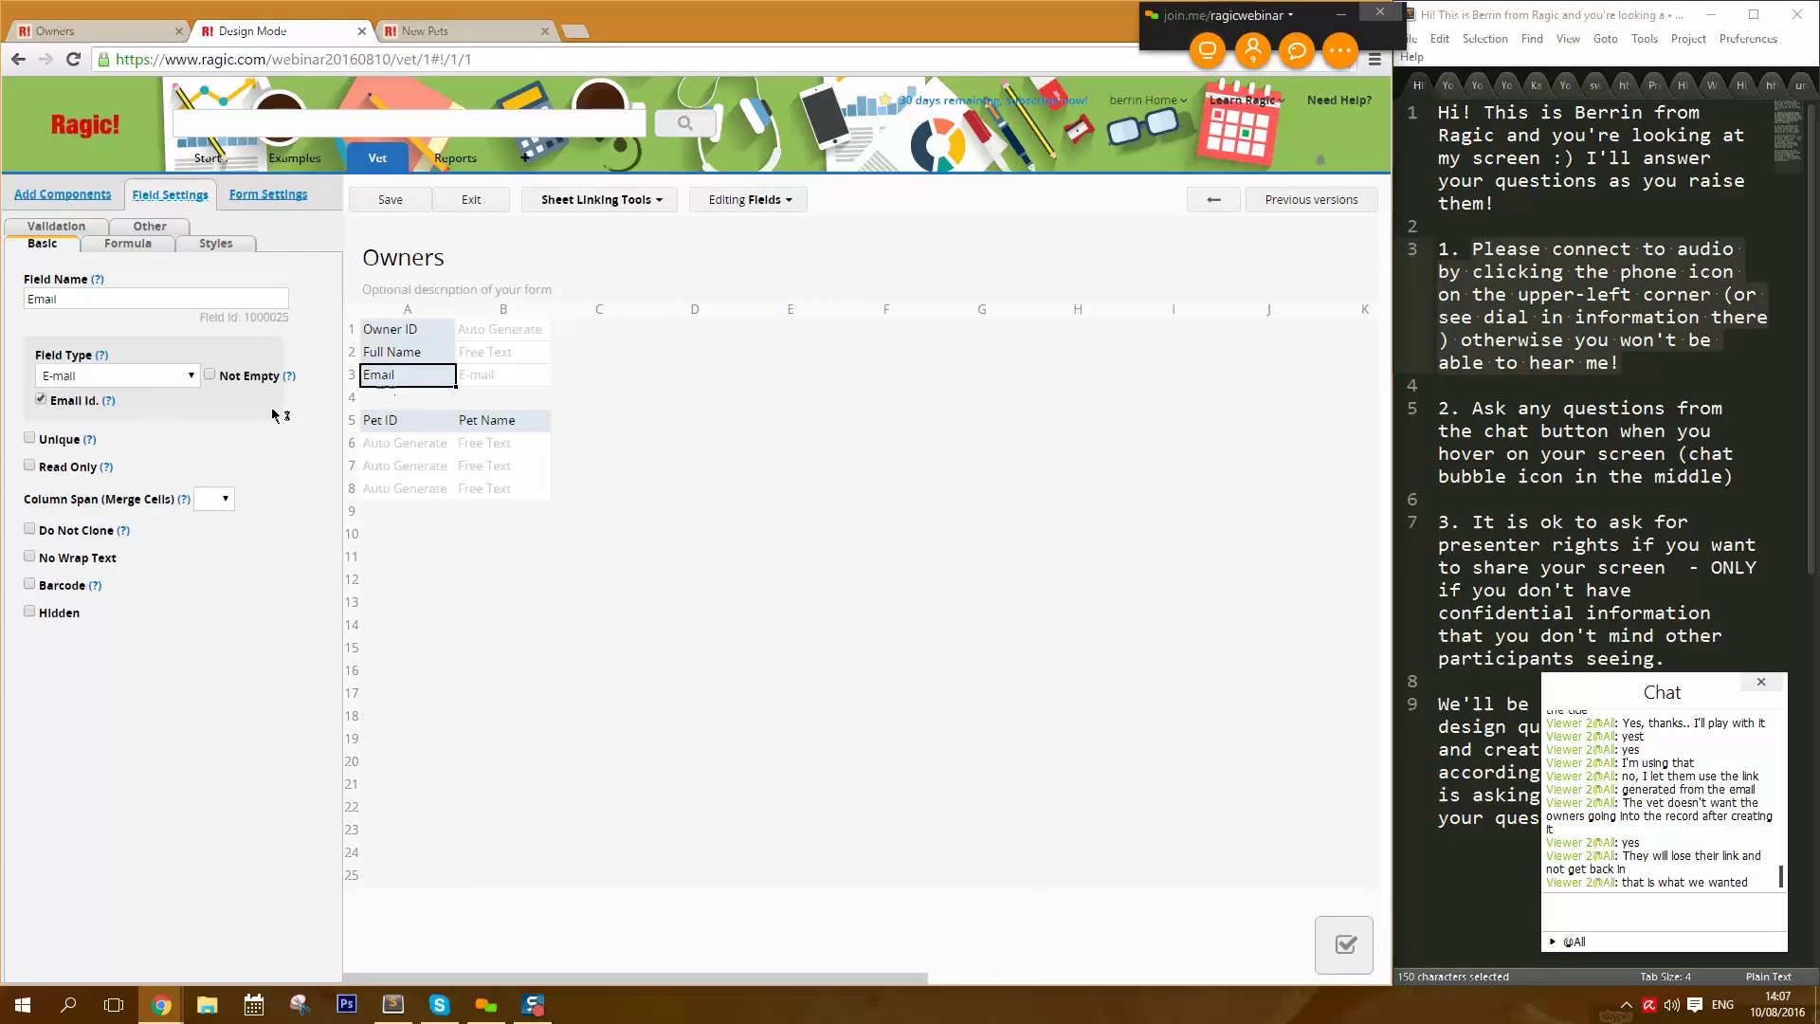
click(110, 401)
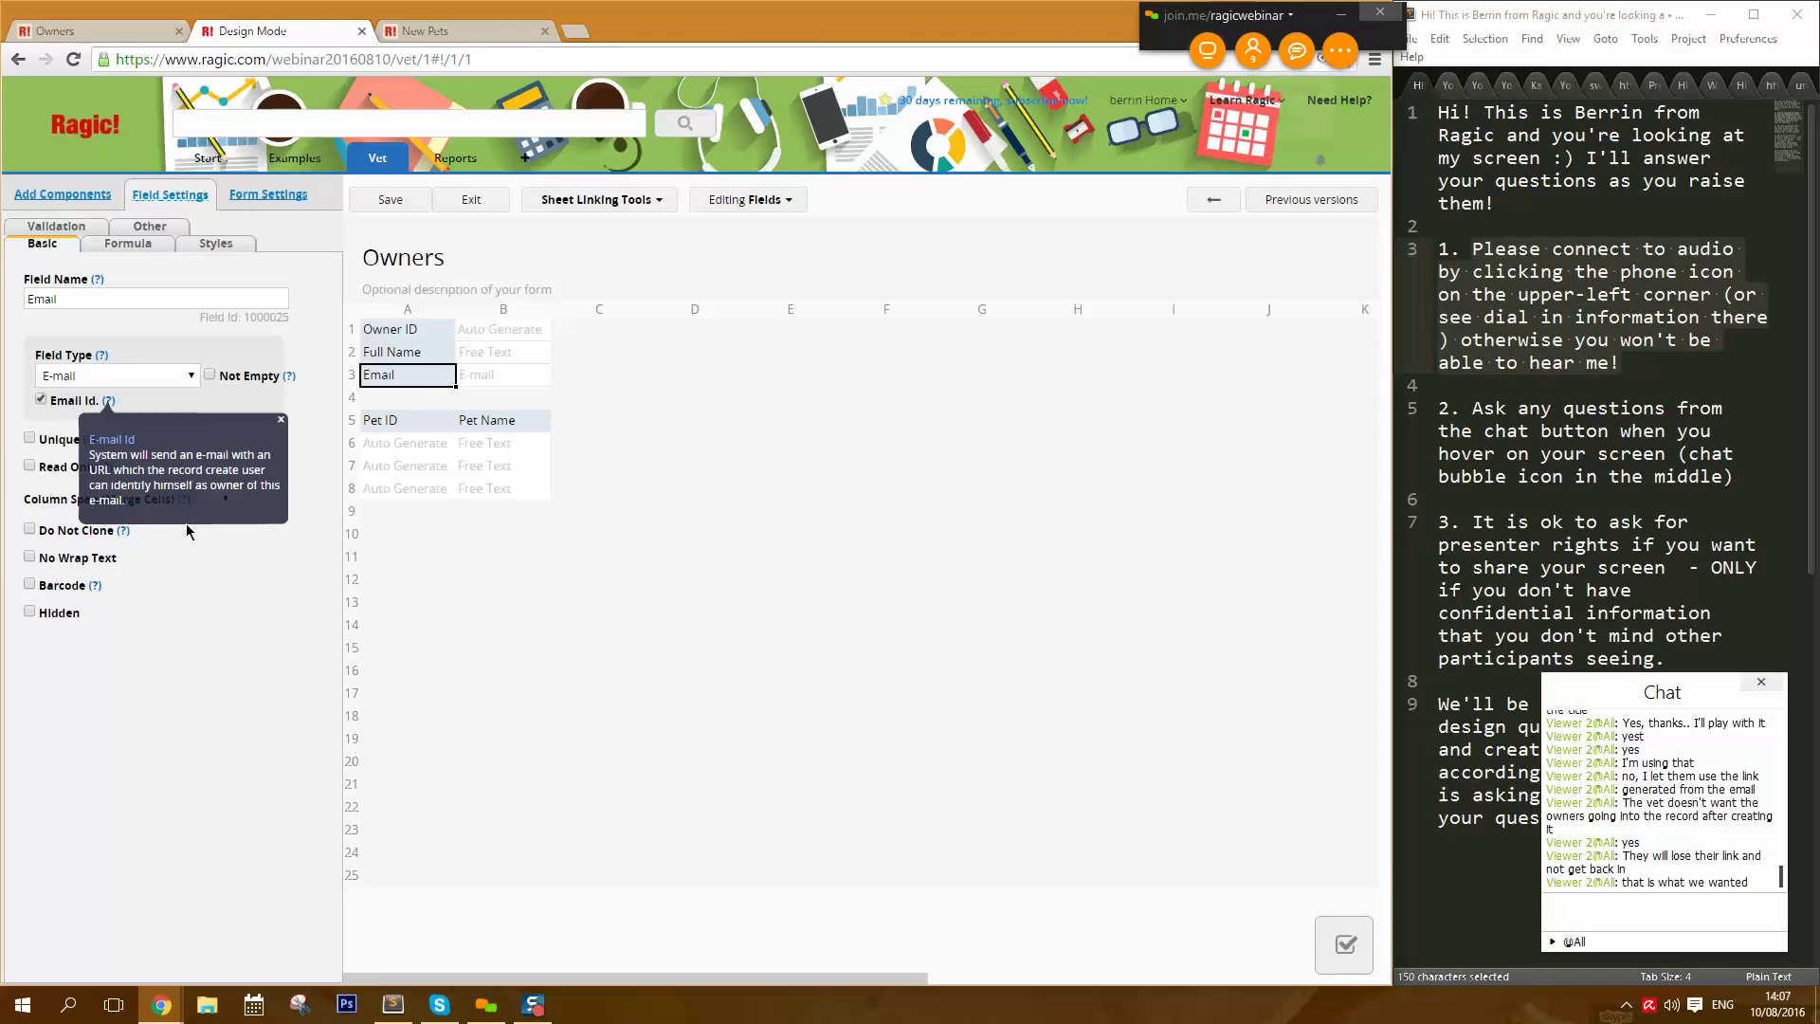
key(ctrl+plus)
key(ctrl+plus)
key(ctrl+plus)
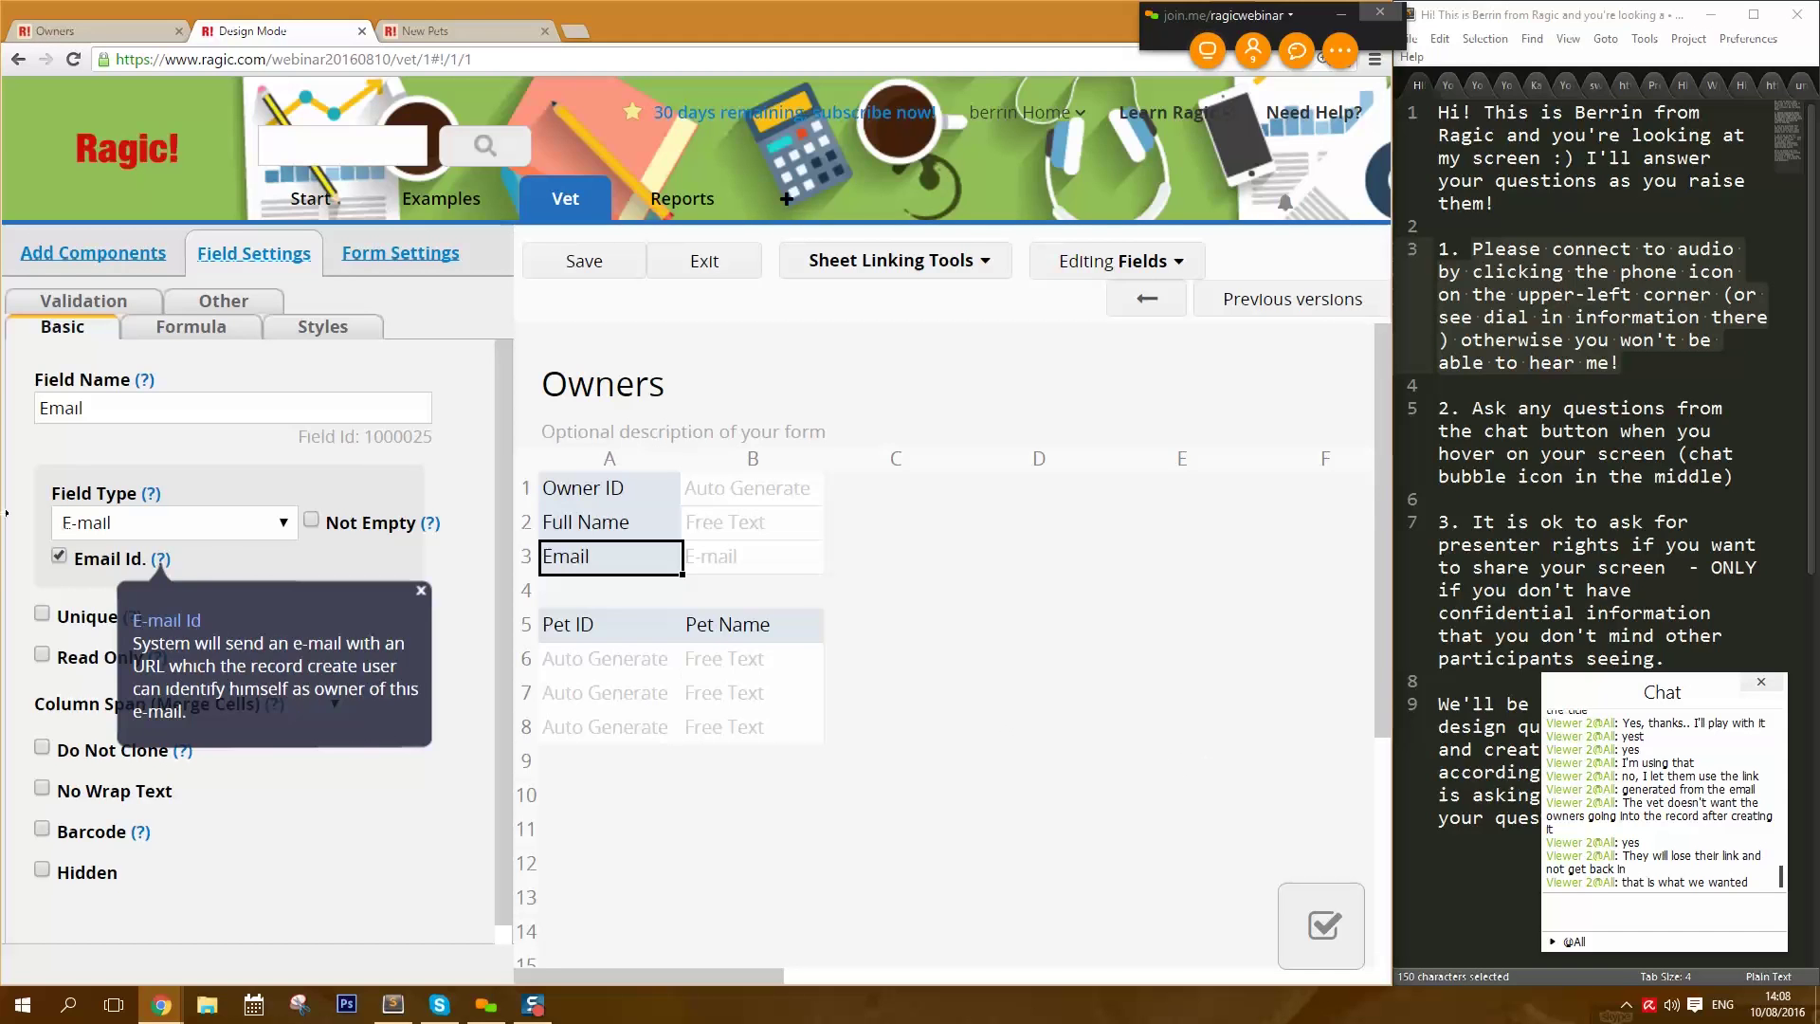
Step: Switch off Email Id, save, and rename the row 3 field to 'Owner record'
click(61, 559)
click(603, 267)
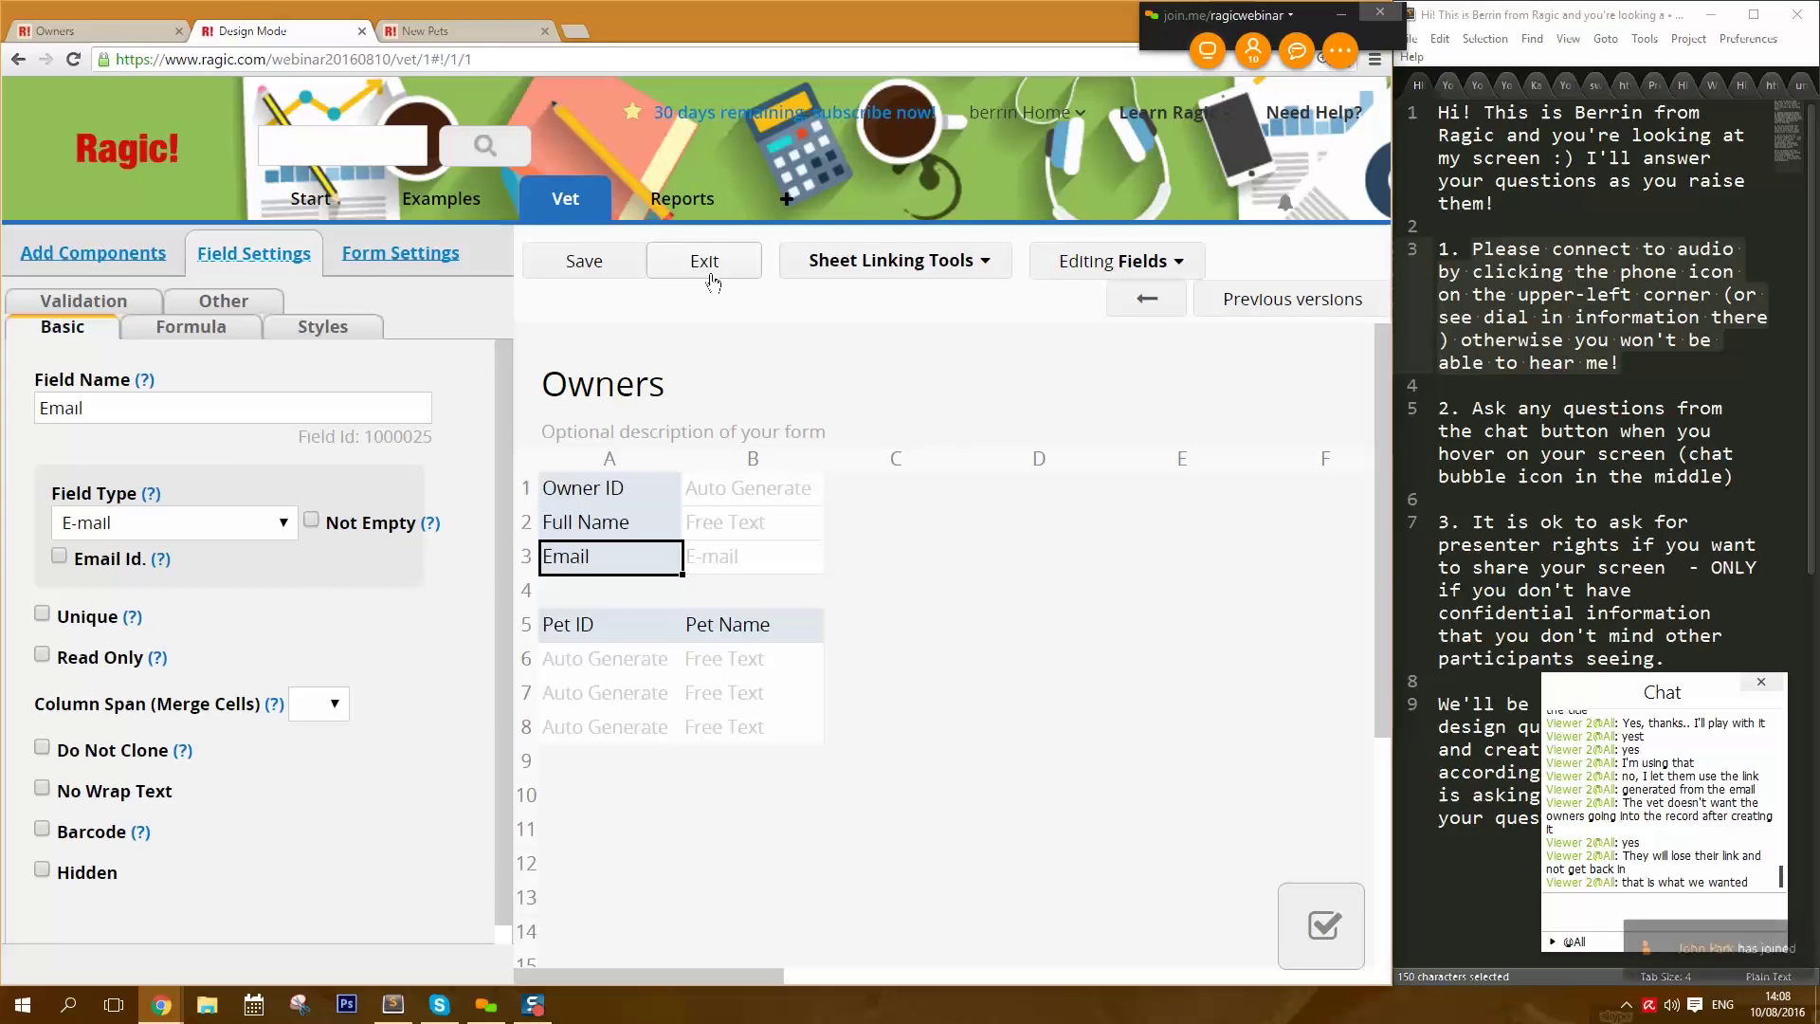
double_click(595, 565)
text(Owner)
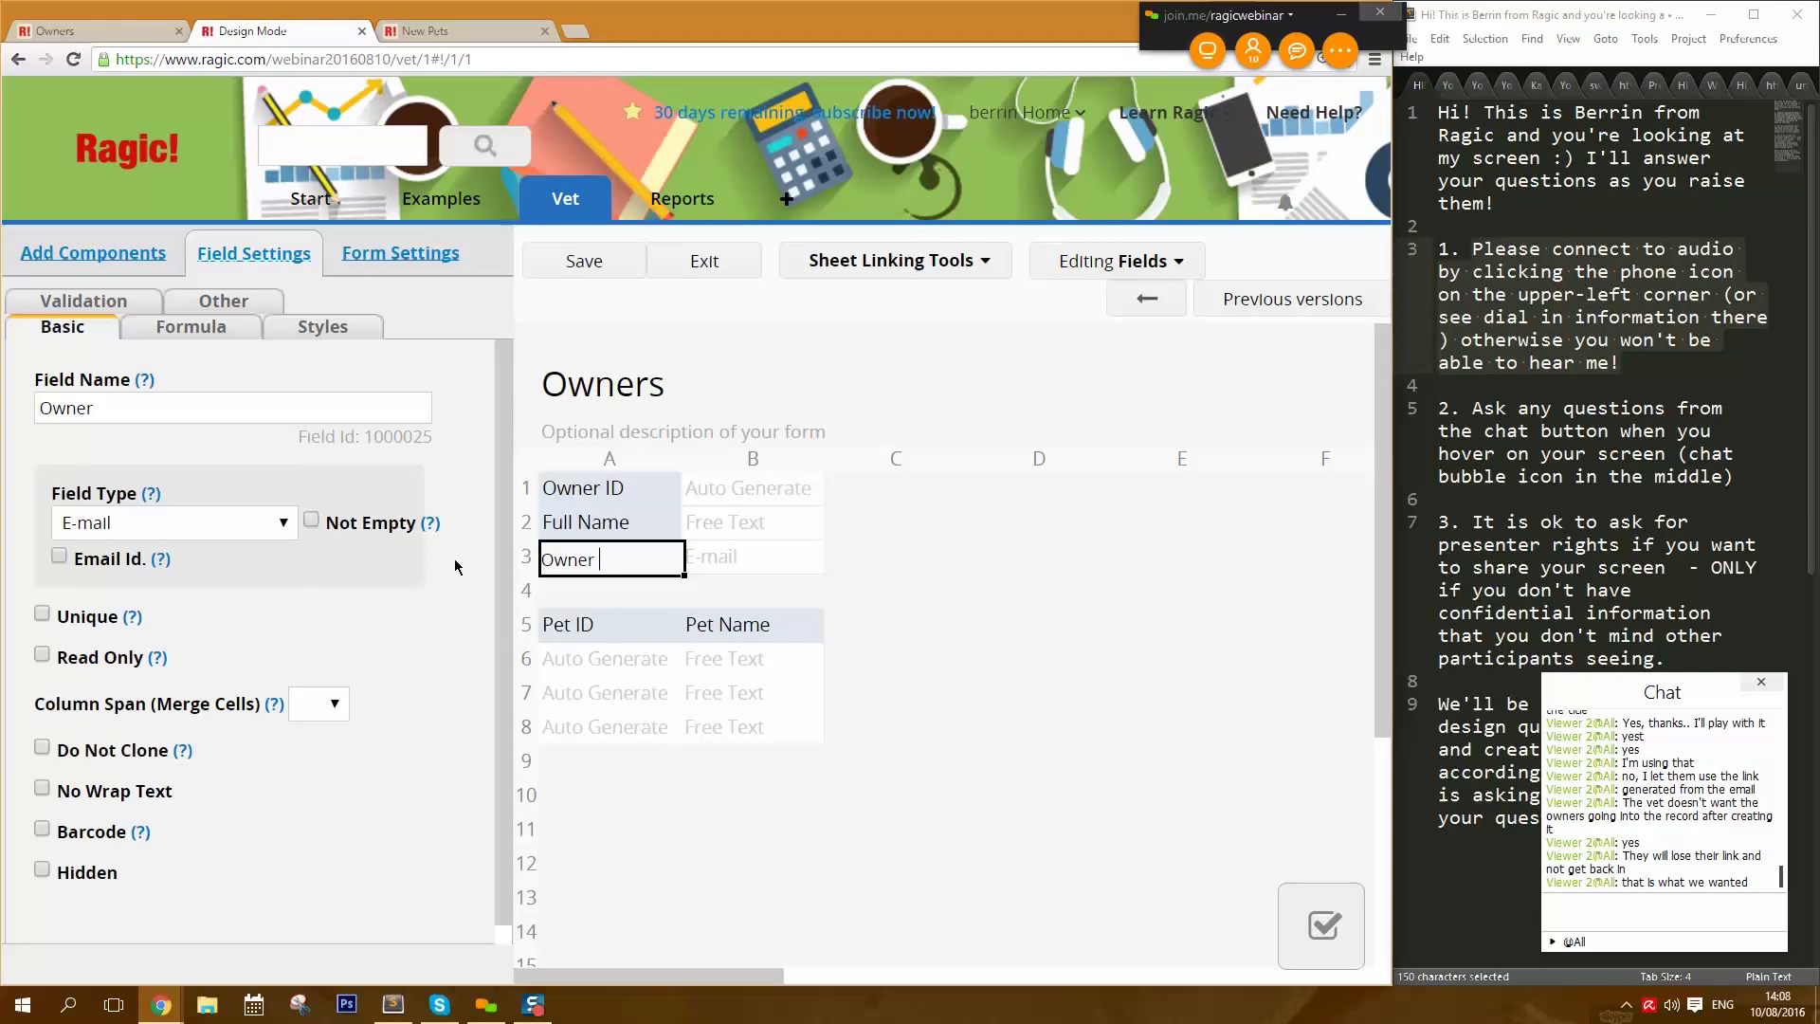
text( User)
key(BackSpace)
key(BackSpace)
key(BackSpace)
key(BackSpace)
key(BackSpace)
key(BackSpace)
text(rec)
key(BackSpace)
key(BackSpace)
key(BackSpace)
key(BackSpace)
text(record)
Step: Change the Owner record field type to Select User and save the design
click(224, 522)
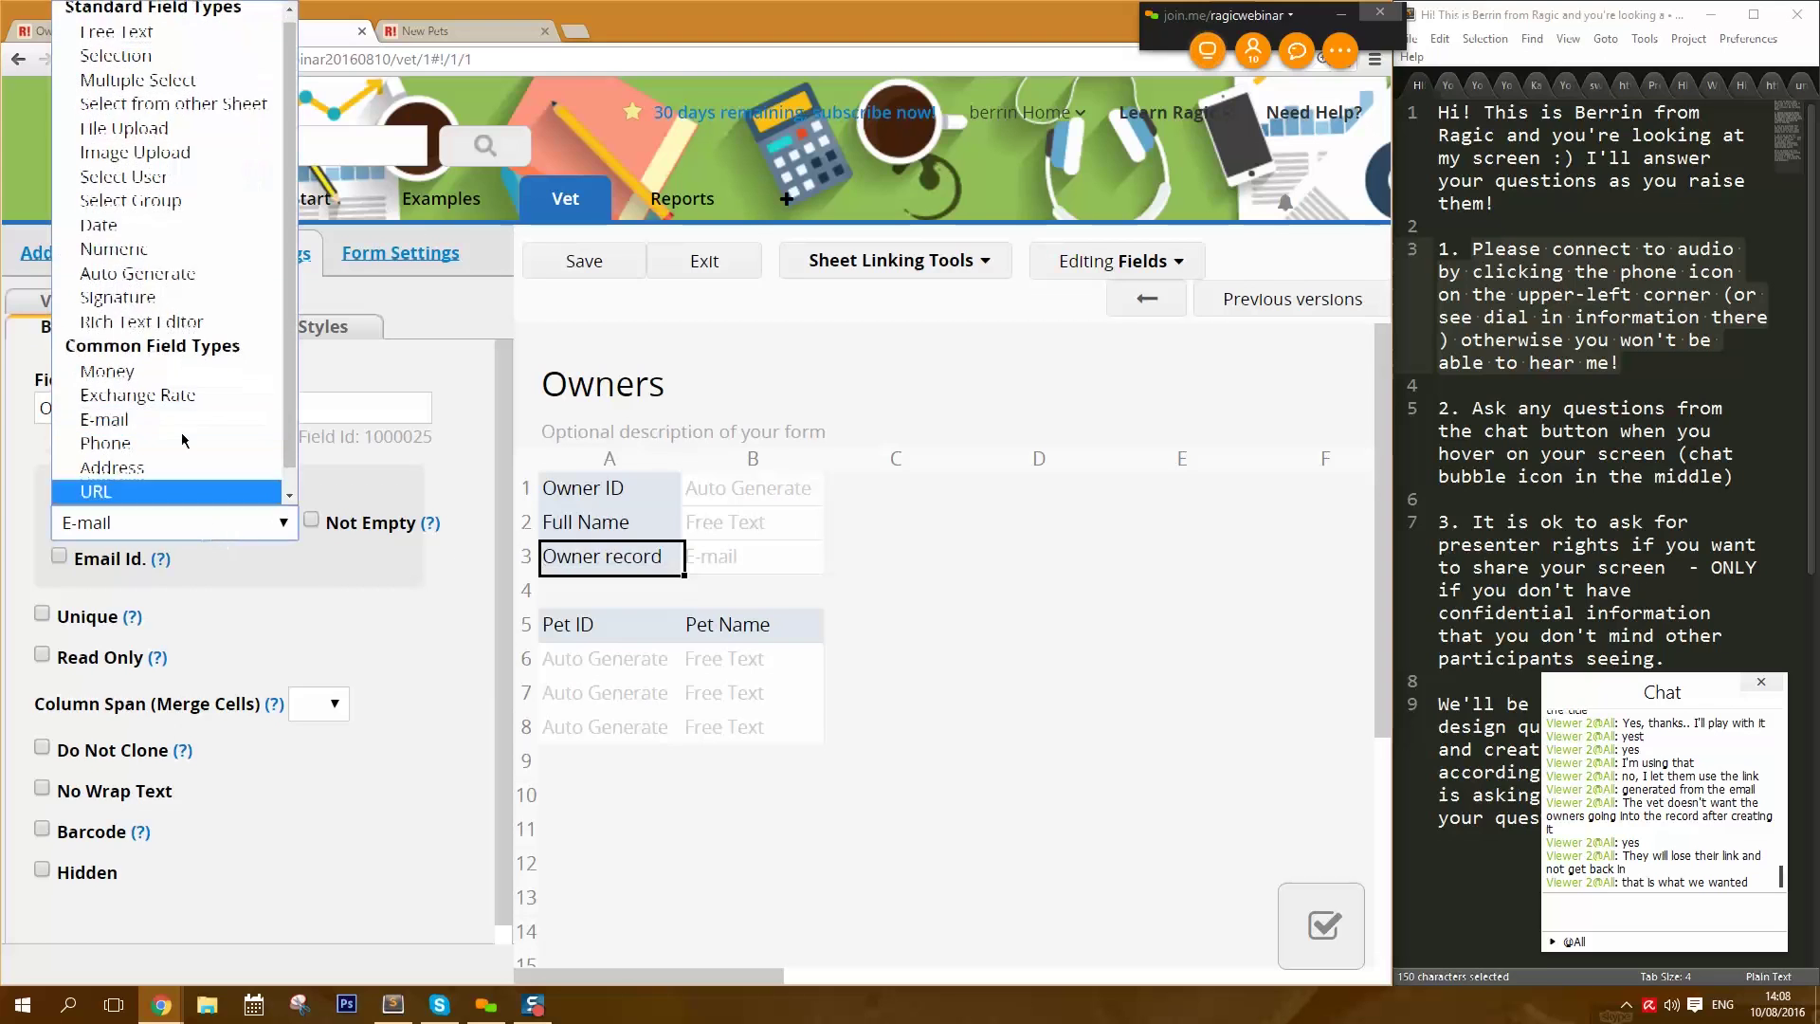
click(172, 183)
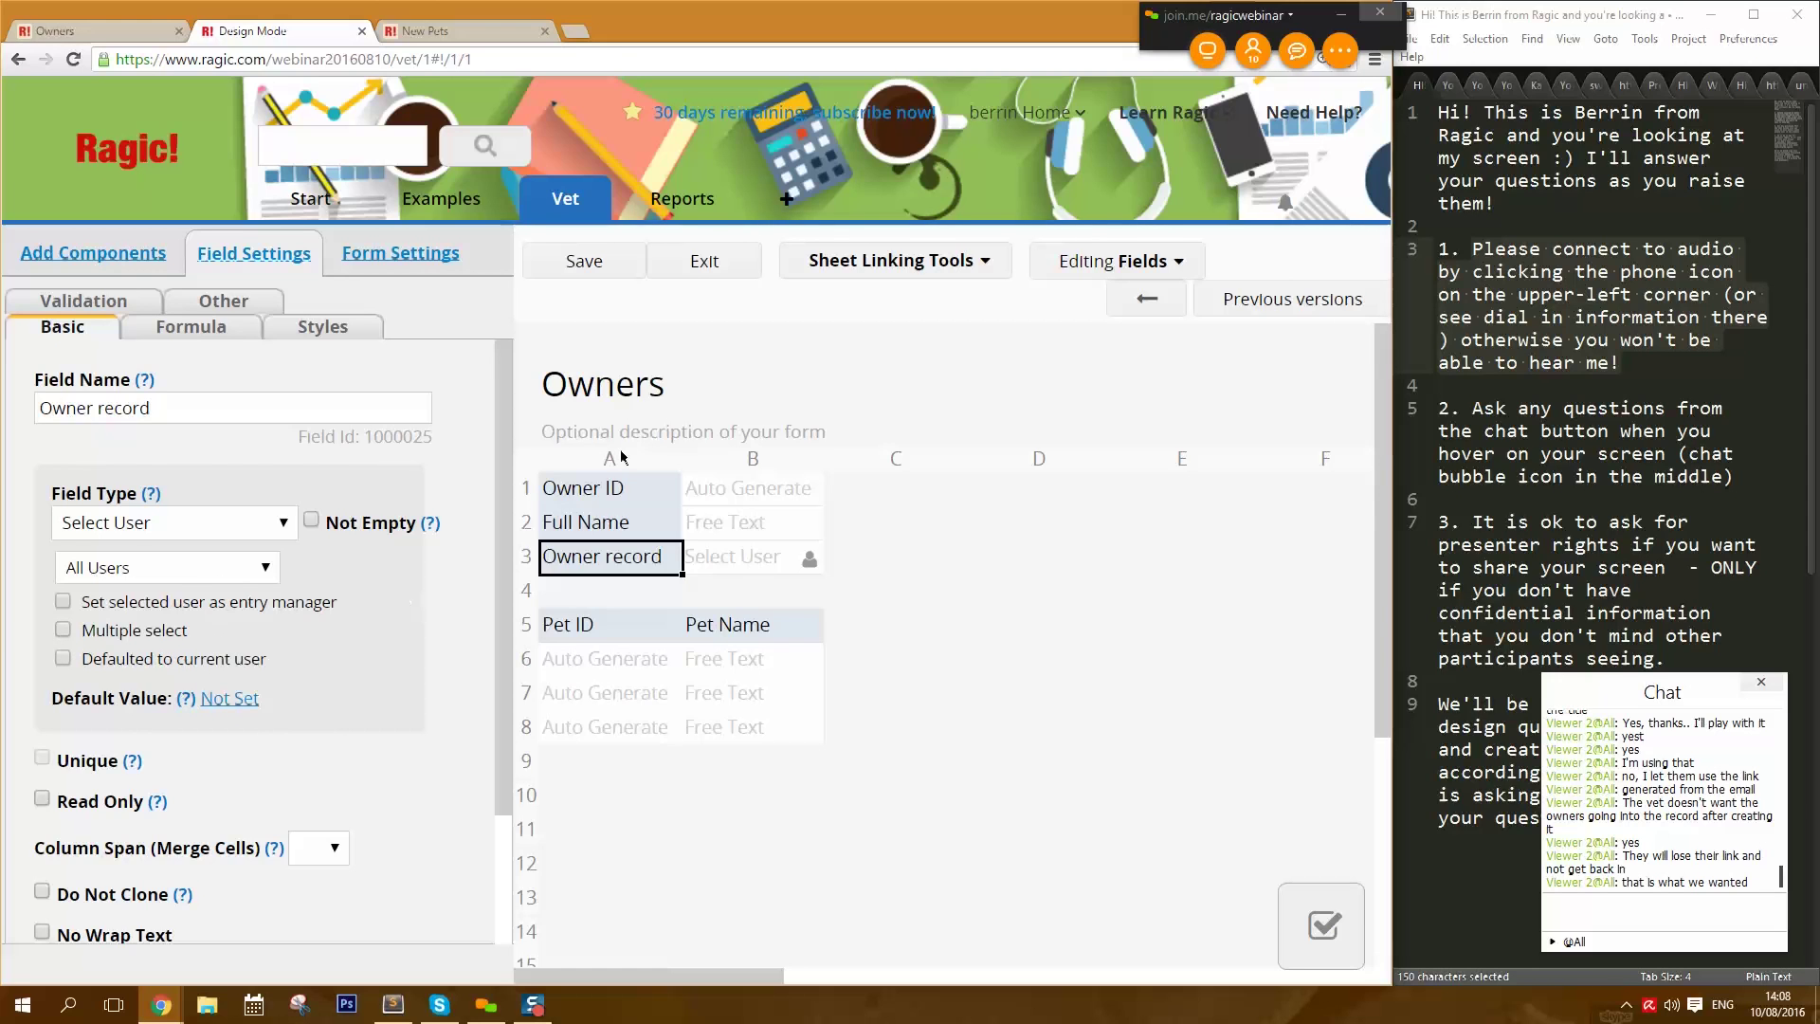
click(565, 262)
mouse_move(318, 206)
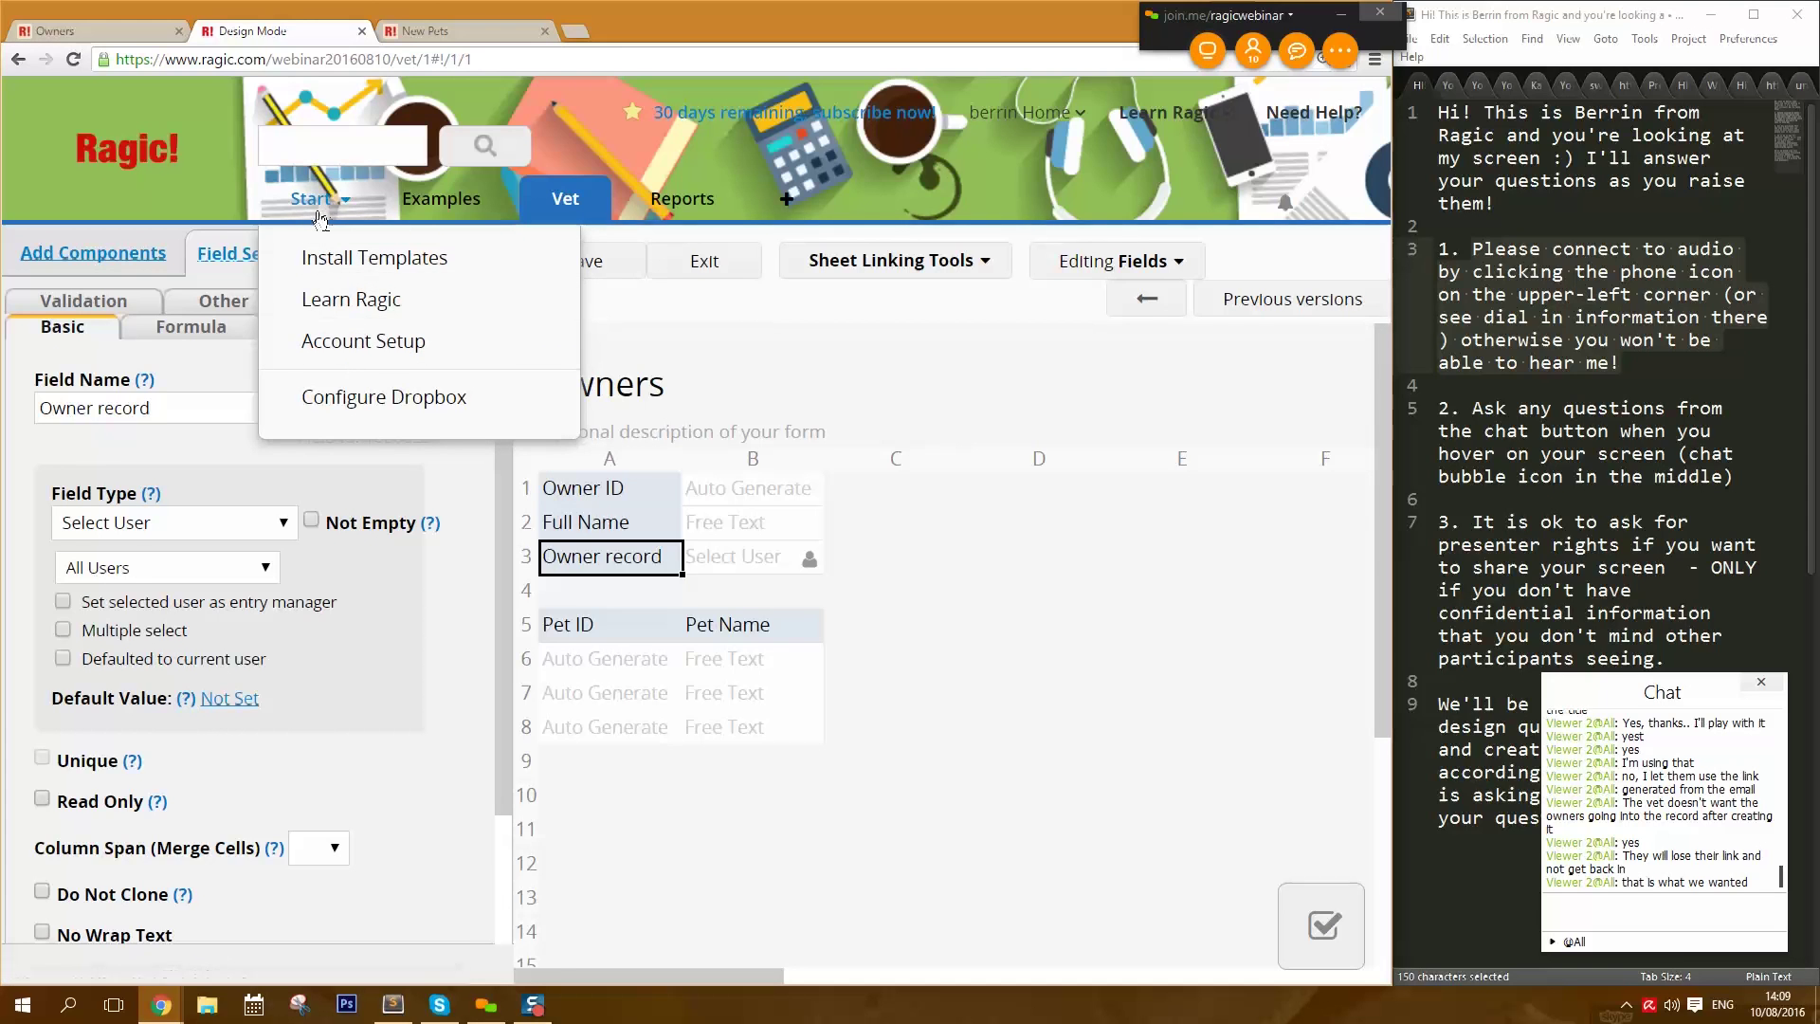
Step: Save and exit the Owners form design, then go to Account Setup
click(332, 345)
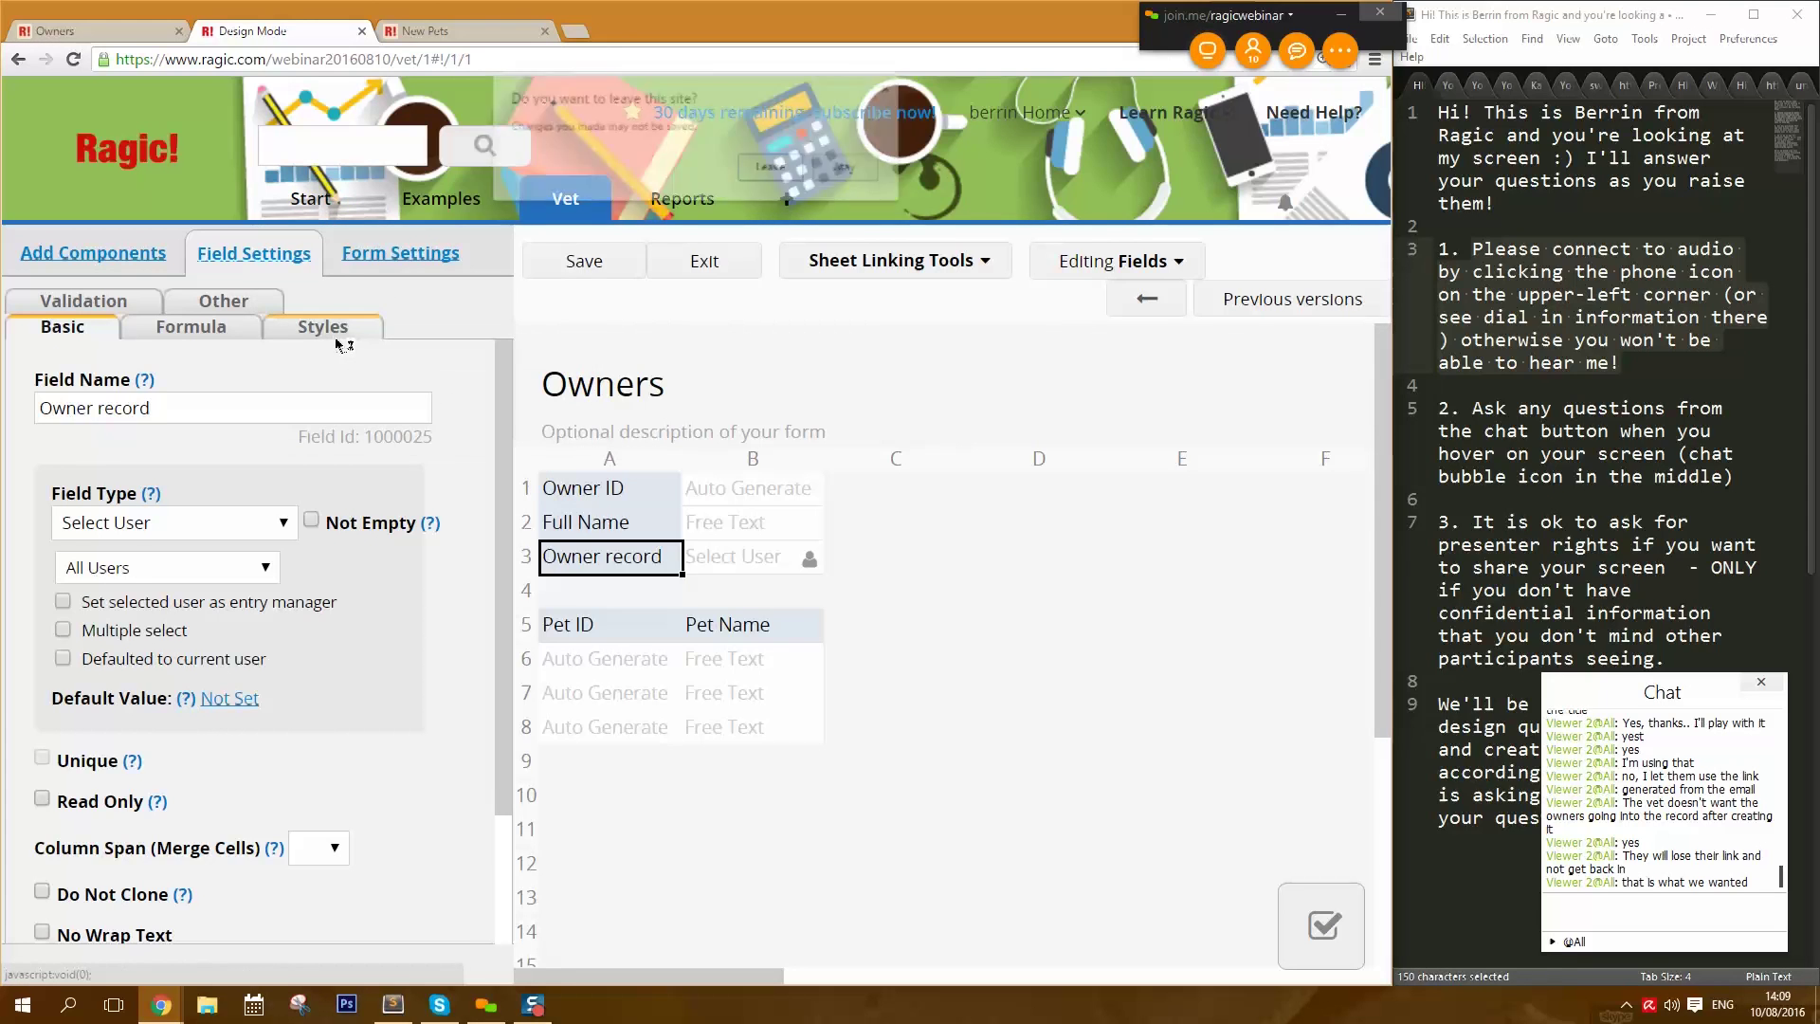
click(846, 170)
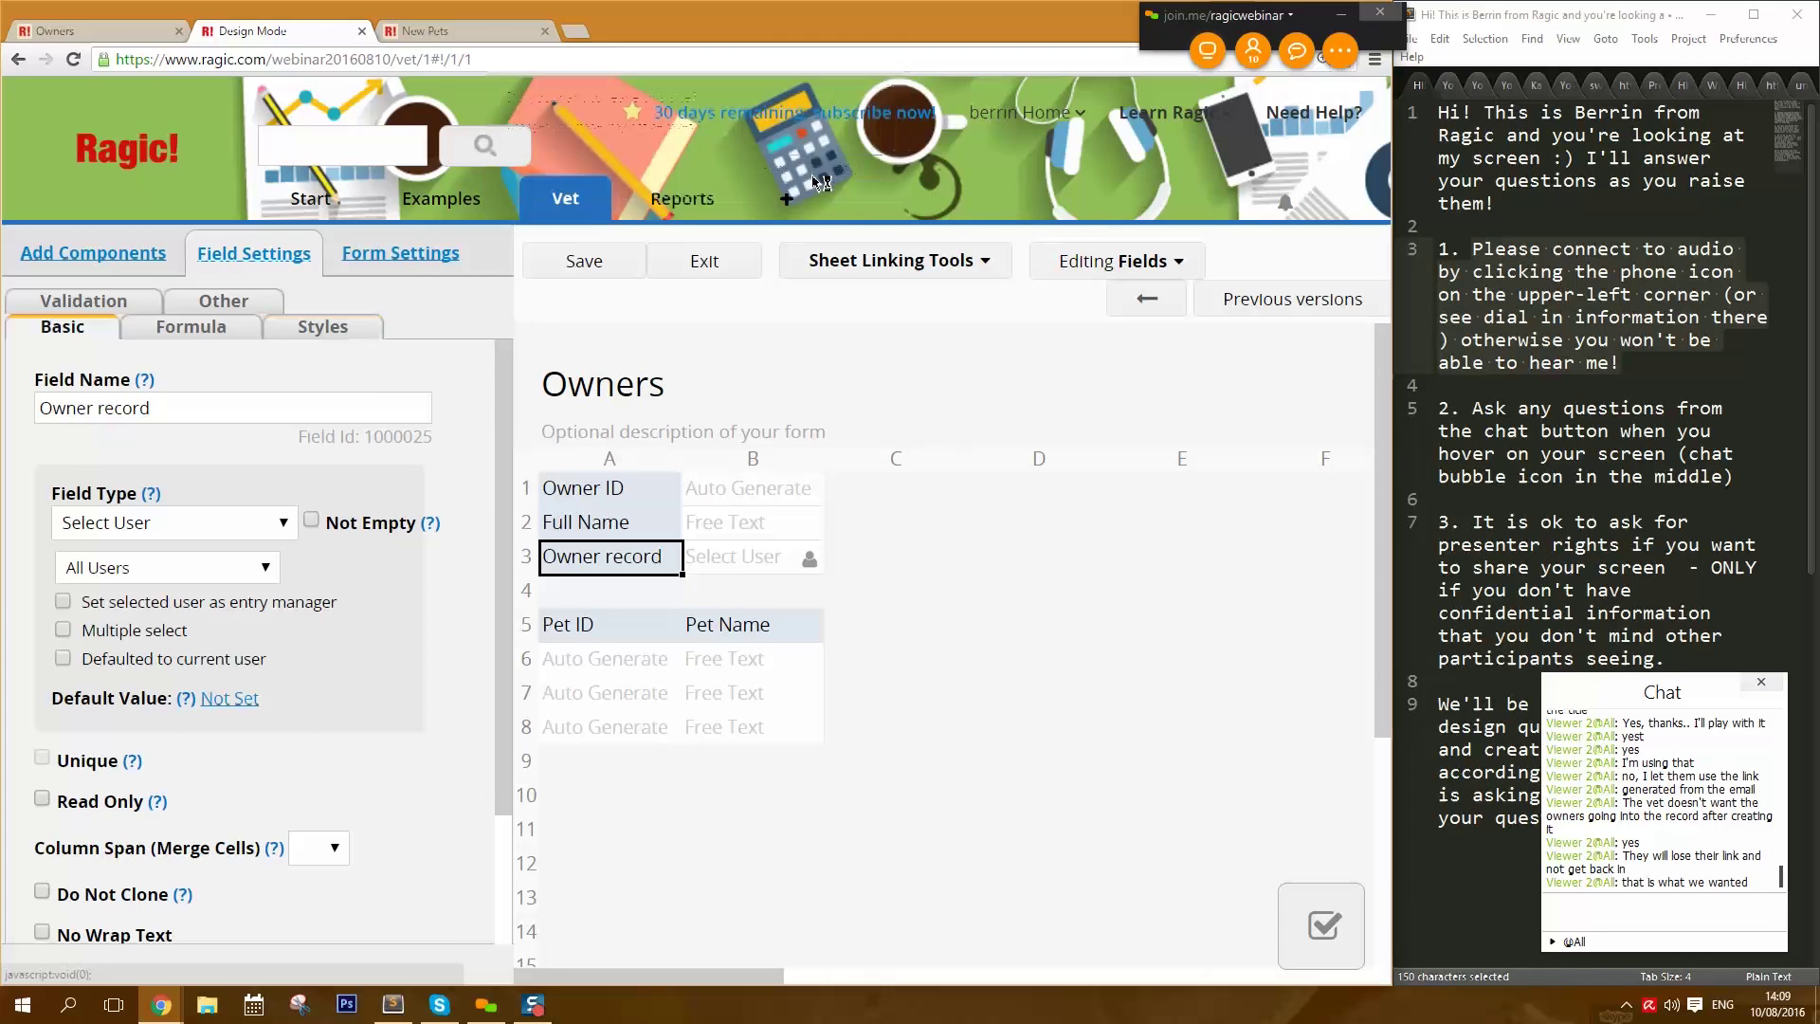
click(584, 260)
click(706, 262)
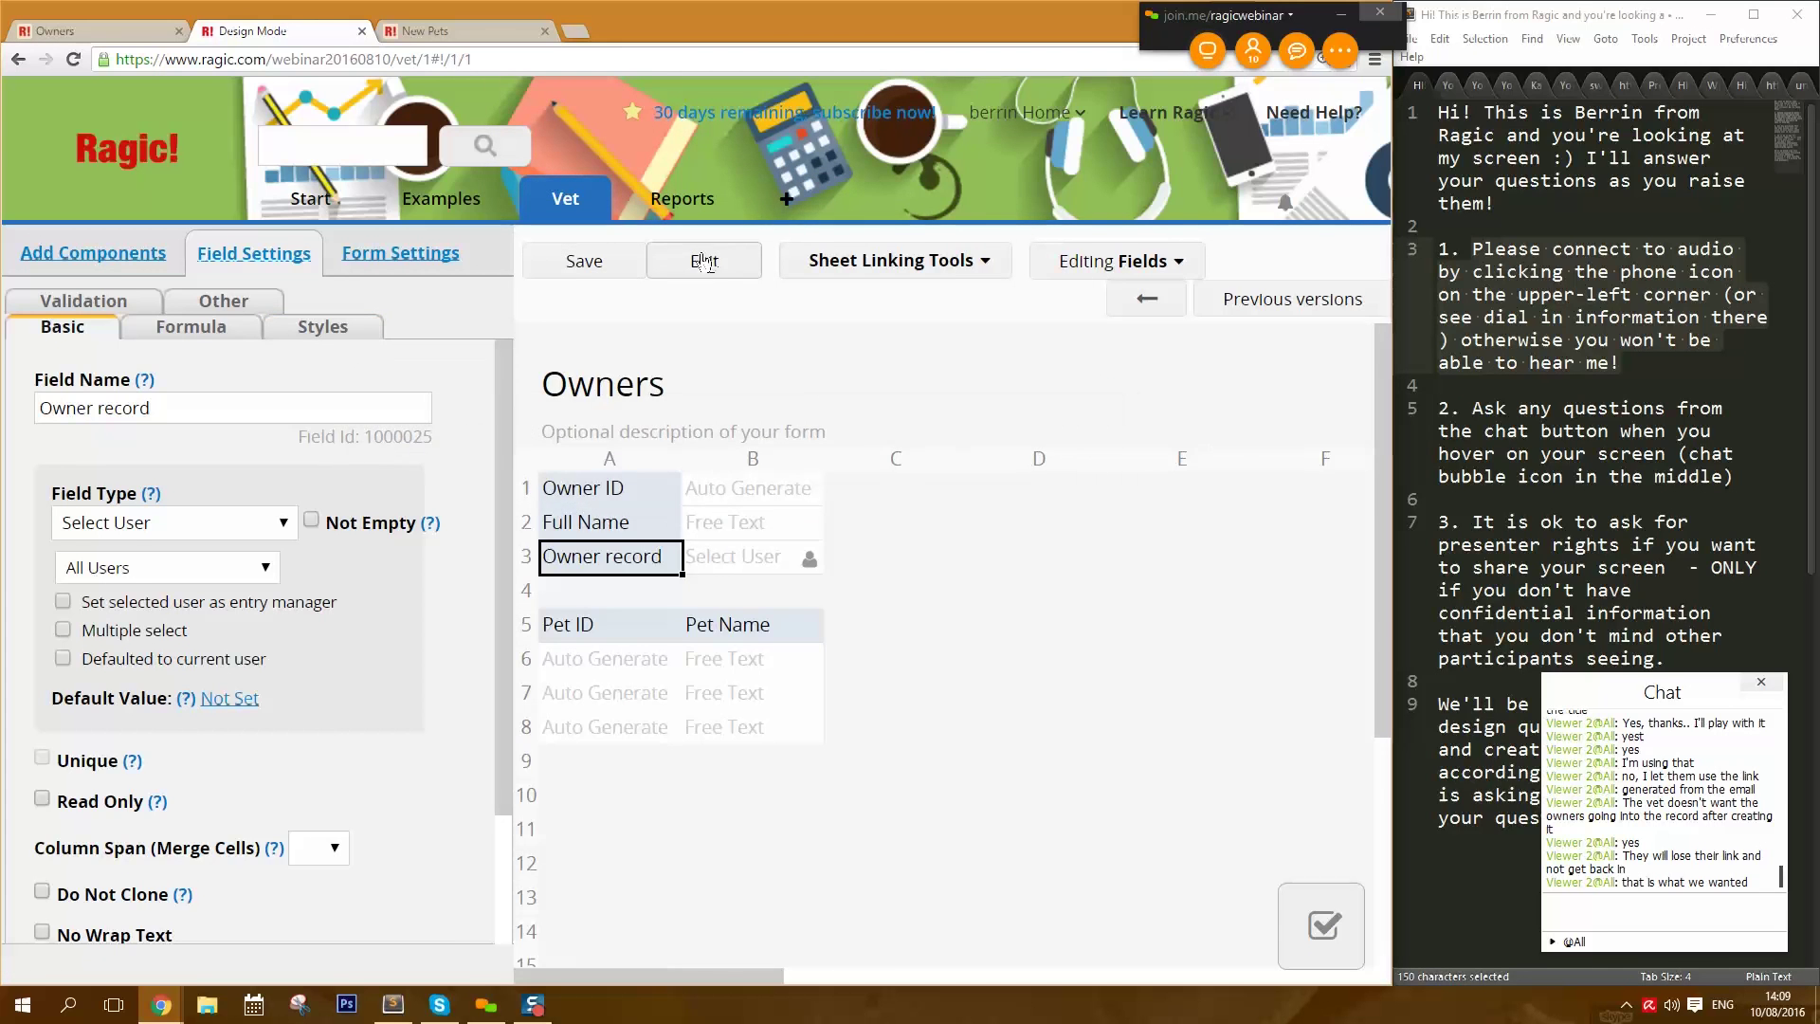
mouse_move(313, 199)
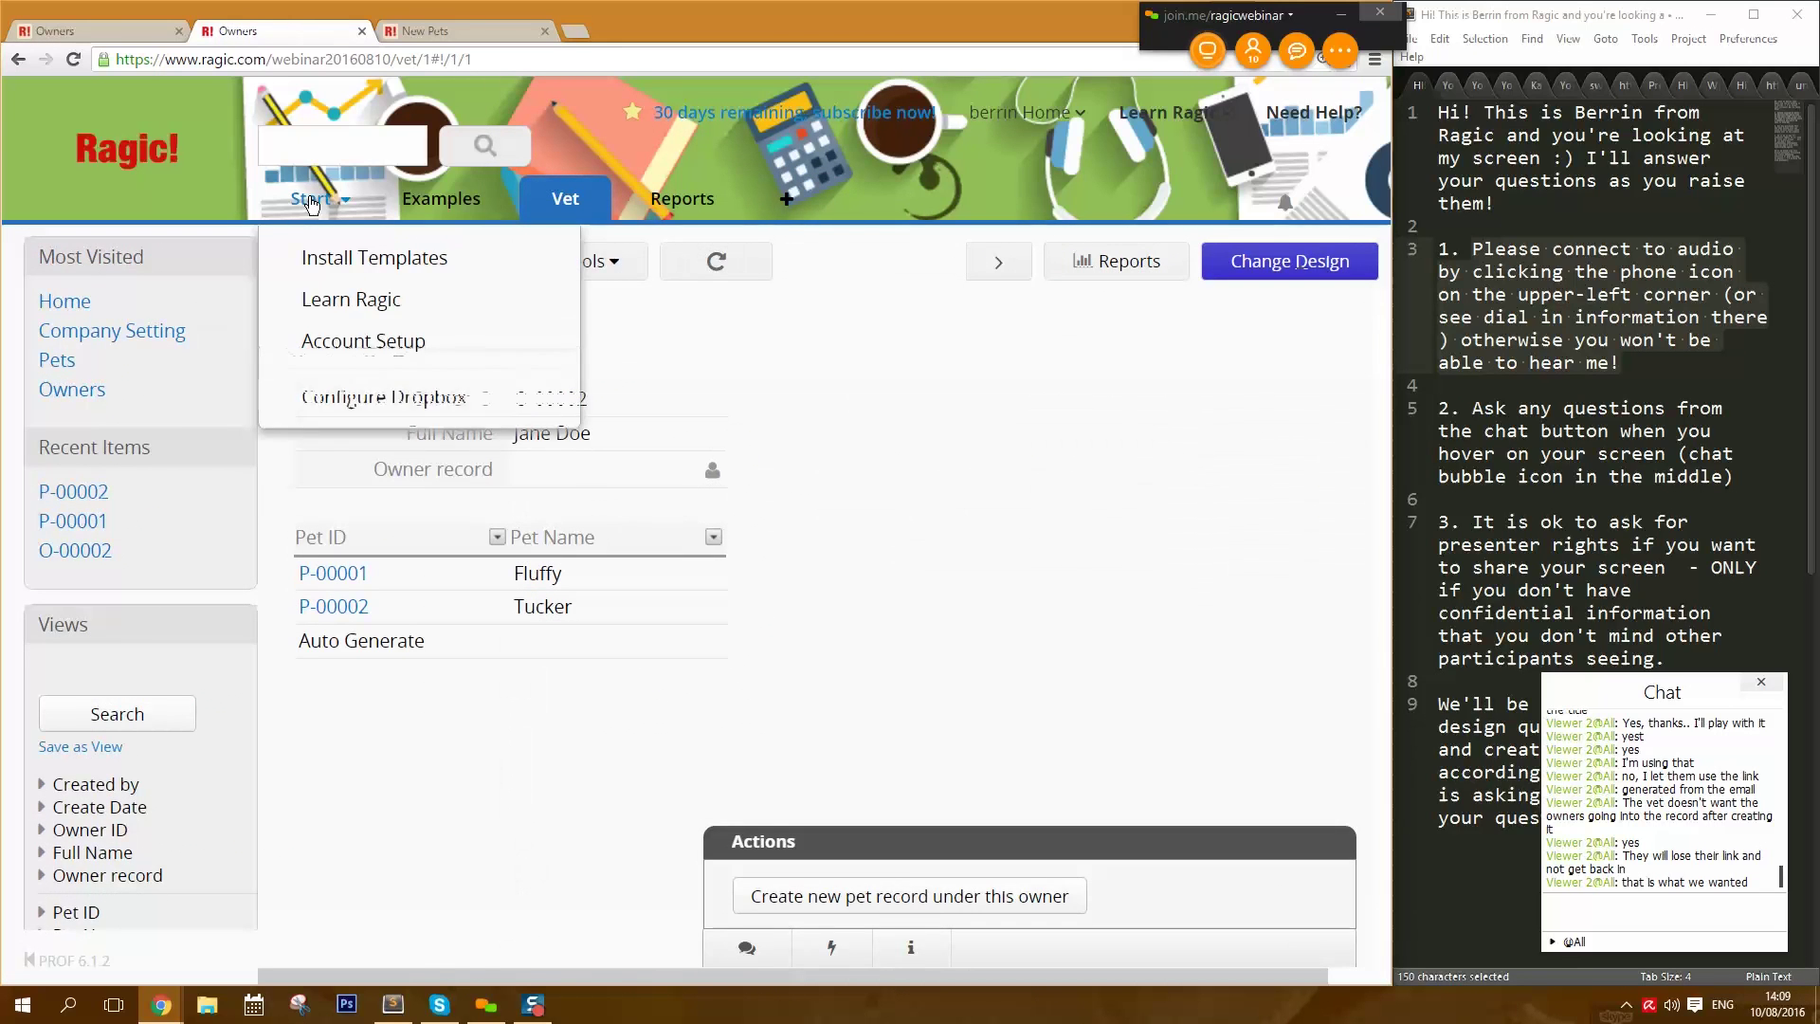
click(325, 337)
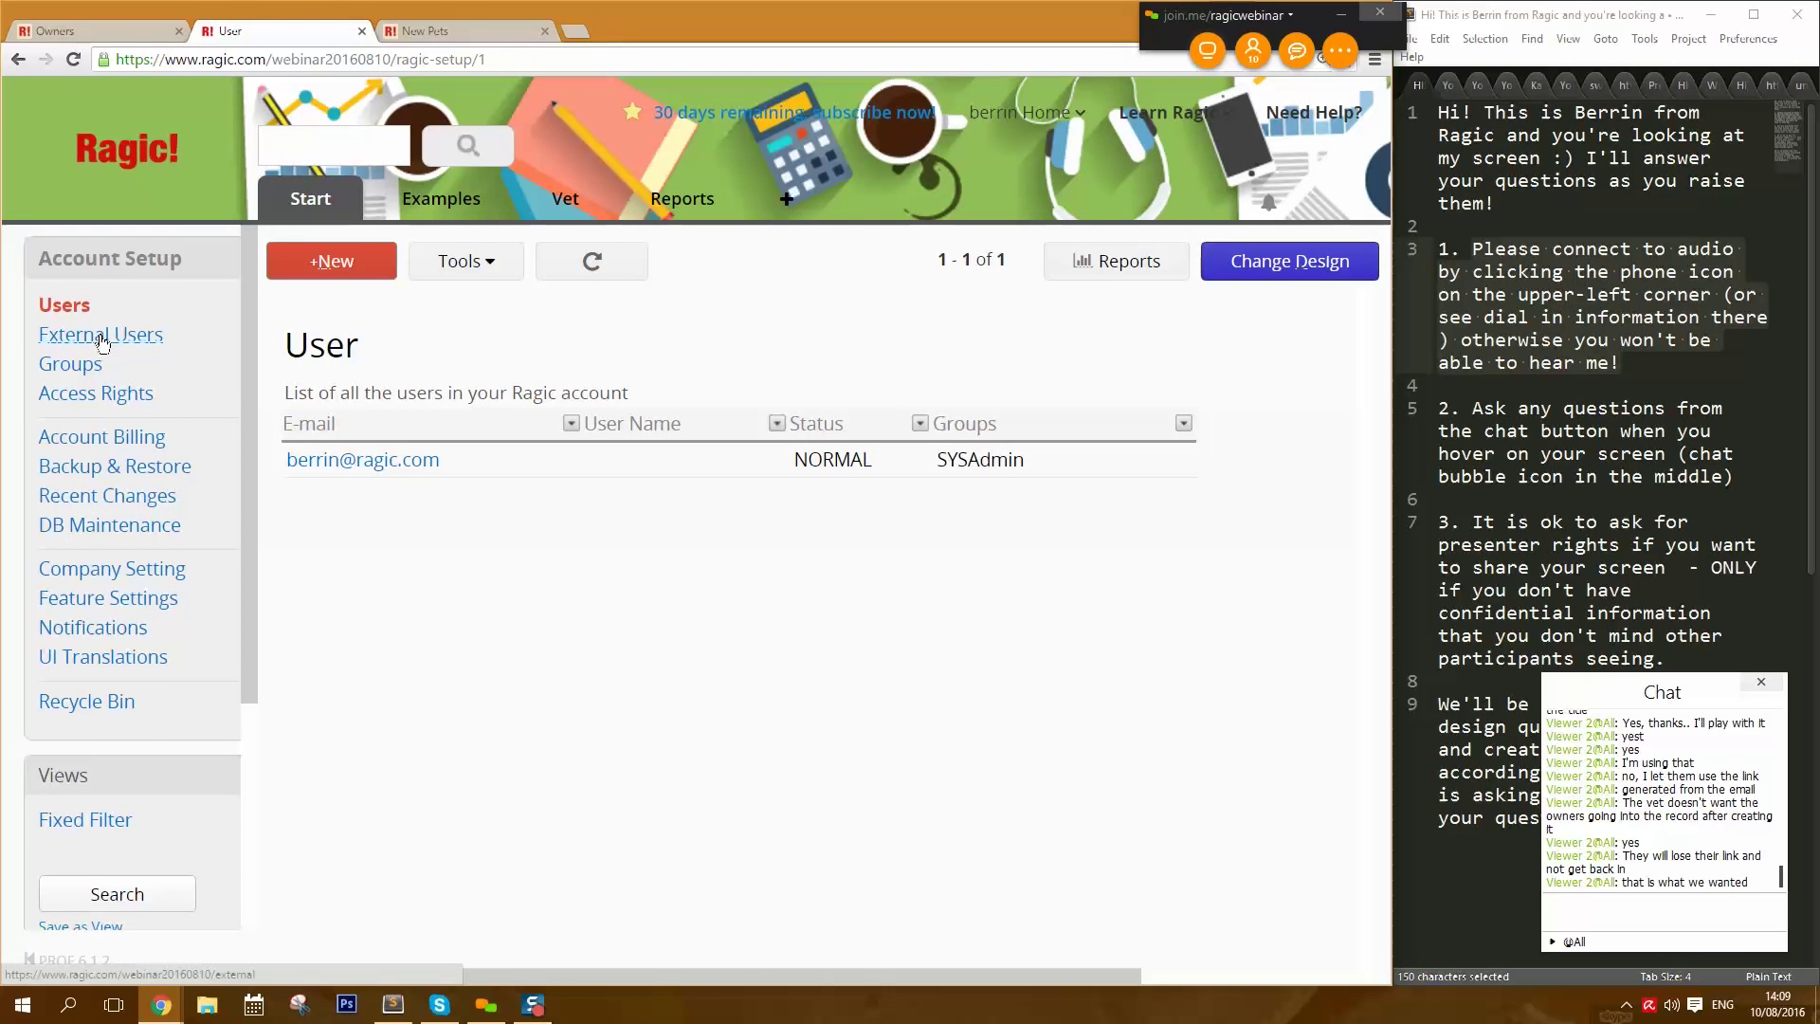
Step: Request external users: owners register pets without later editing, about 200 users
click(105, 343)
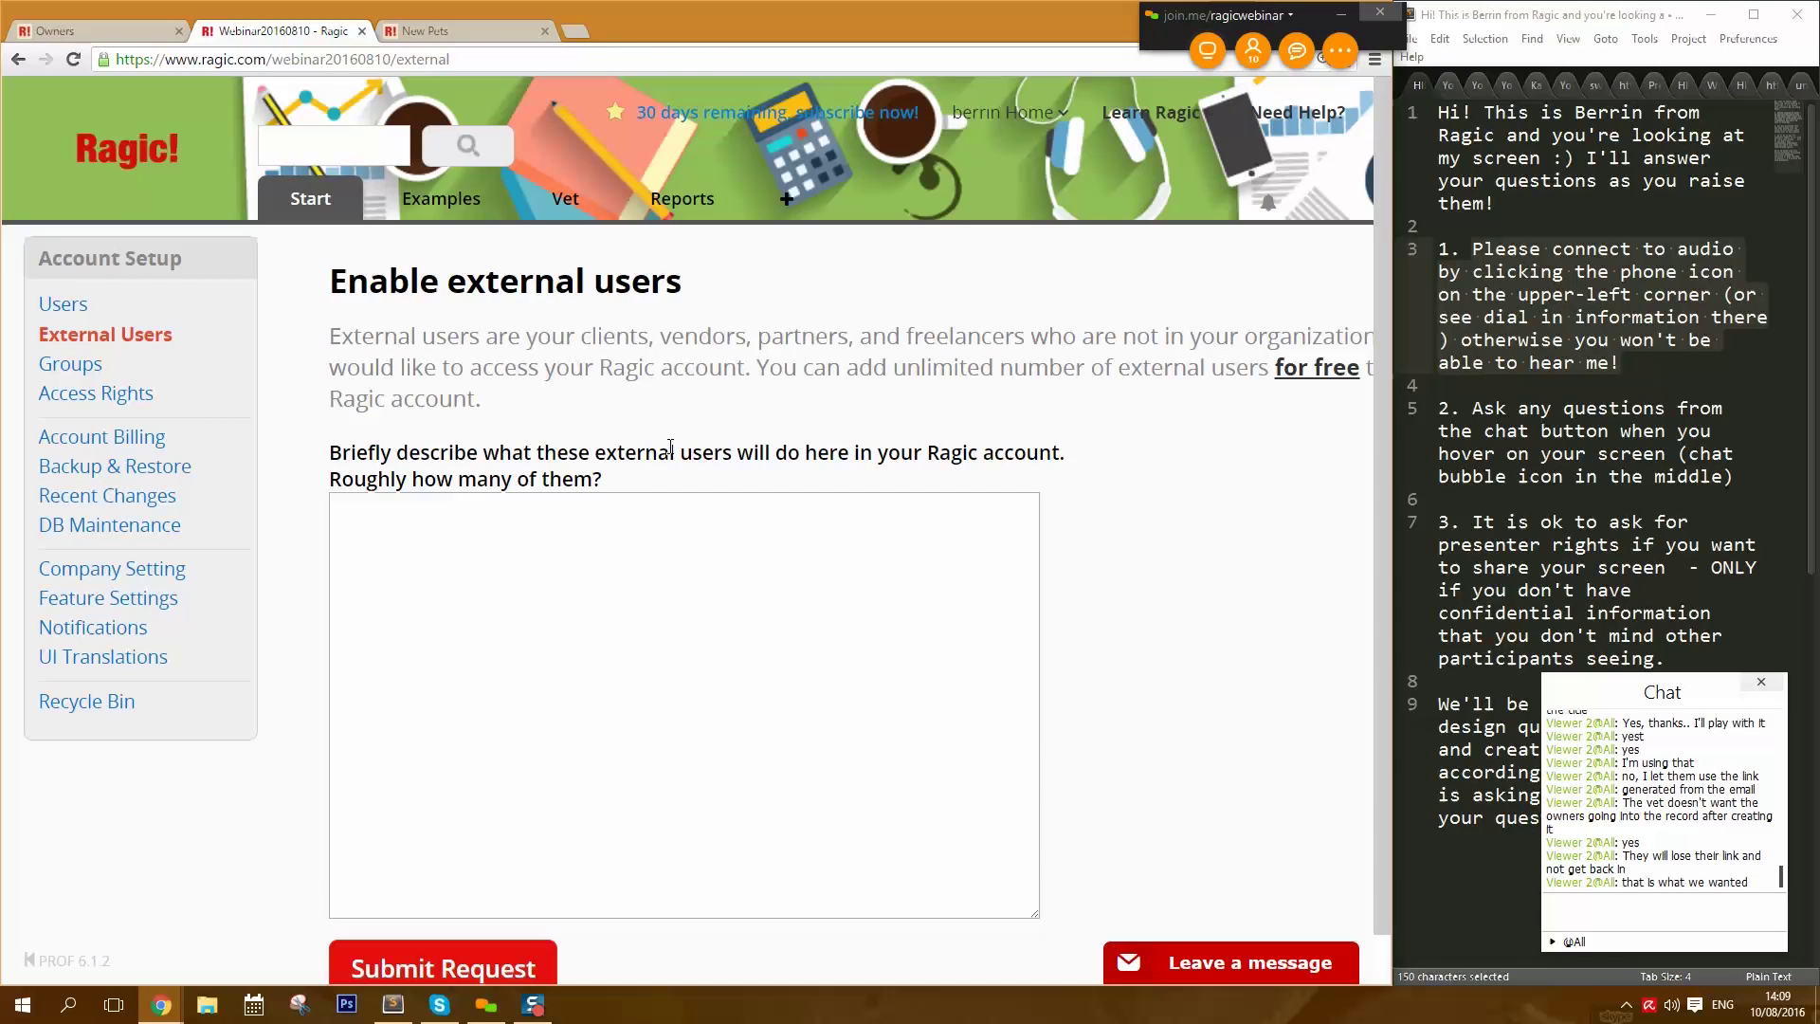
key(ctrl+minus)
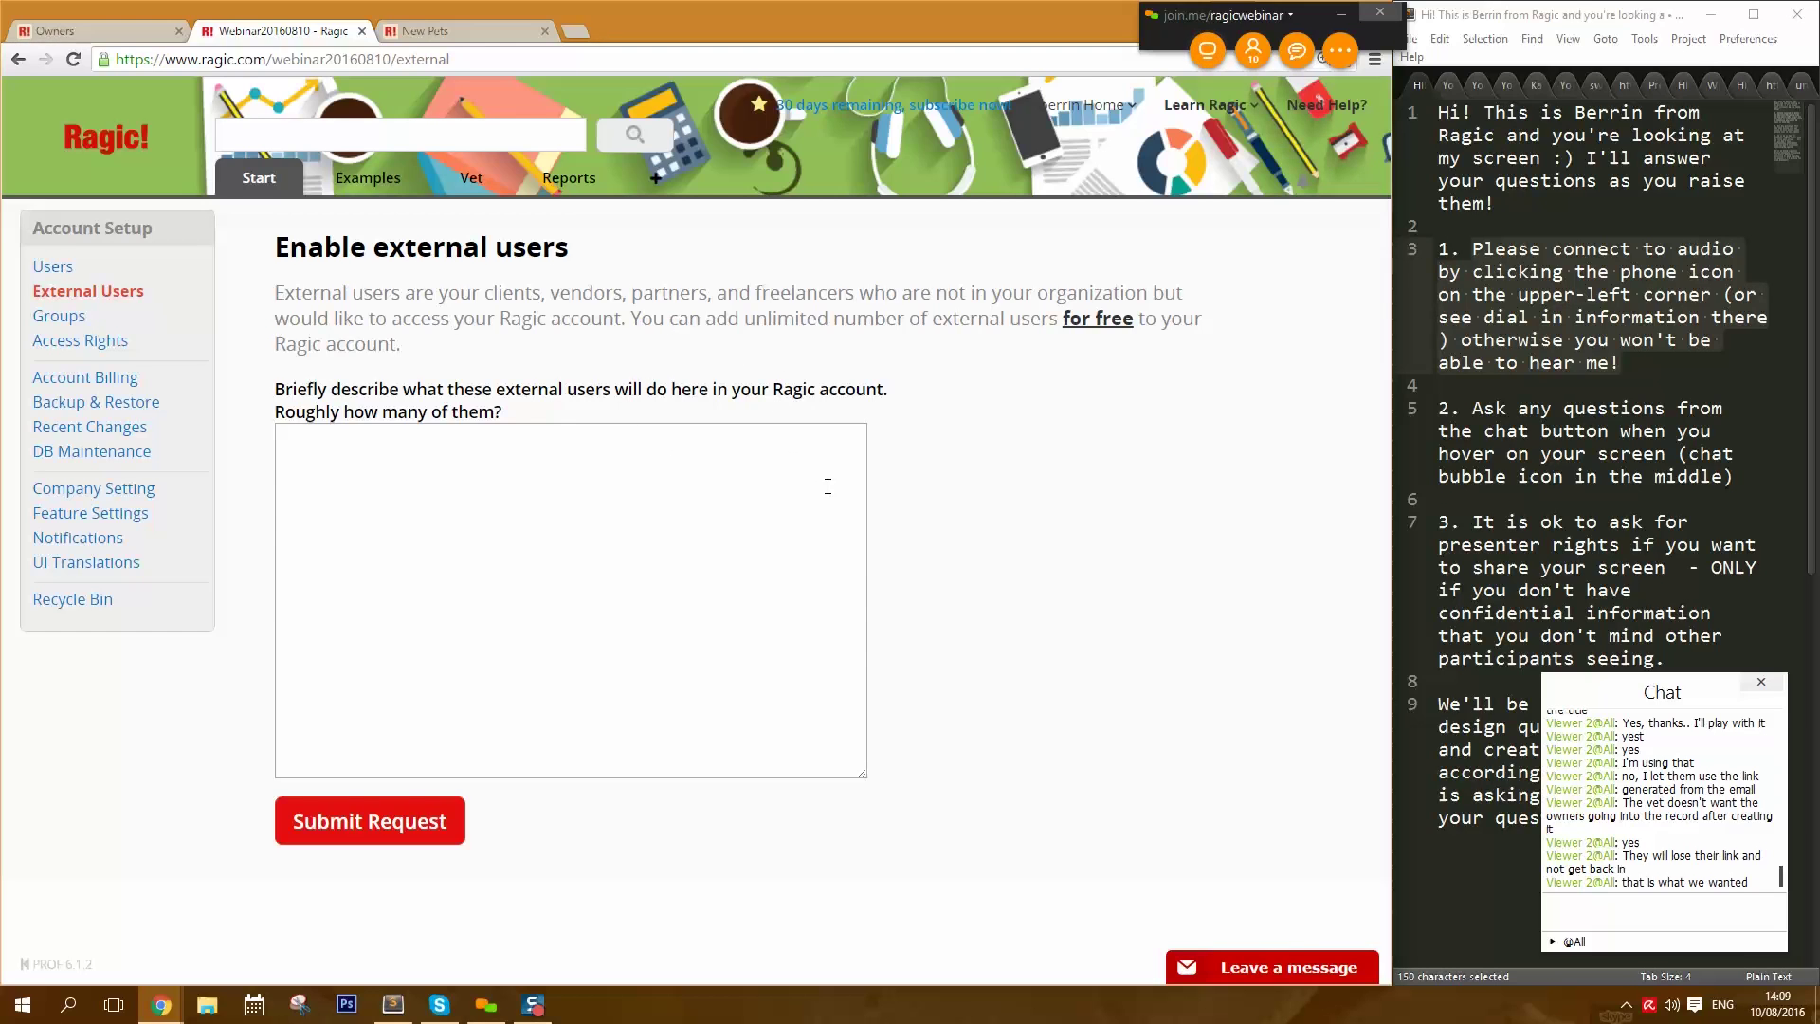
click(780, 508)
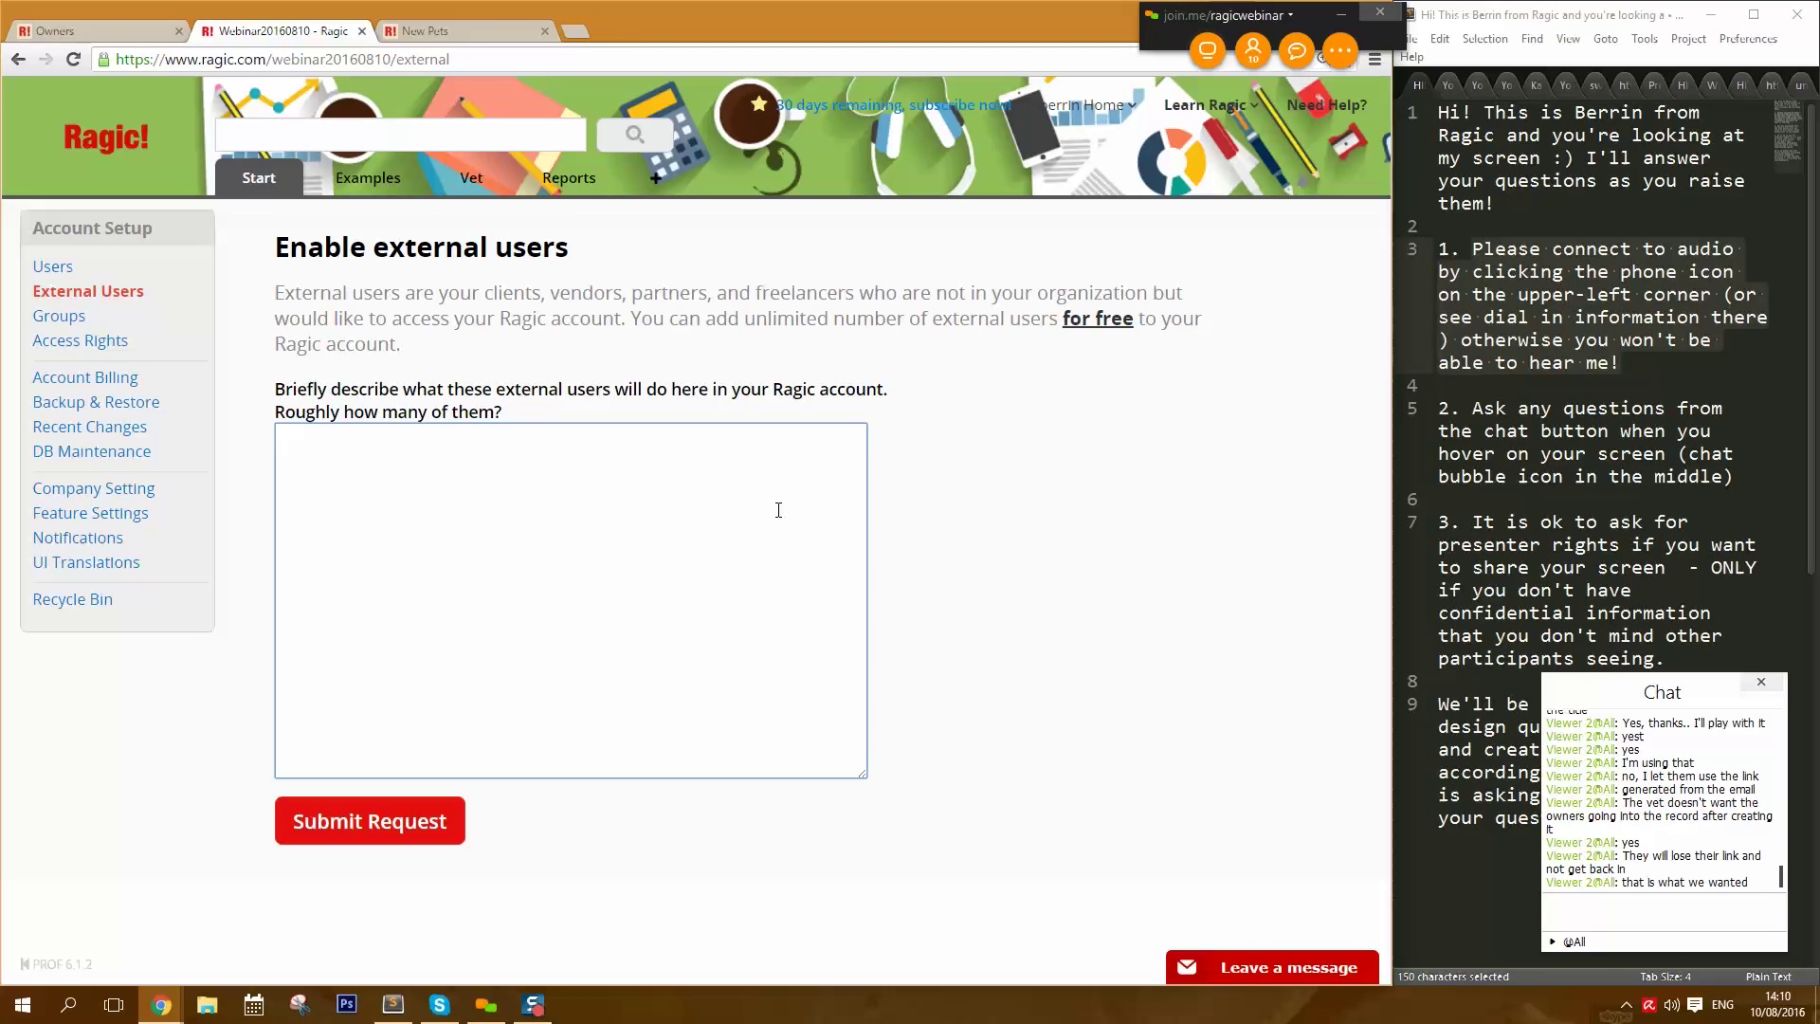
text(this is a vet erinarian sy)
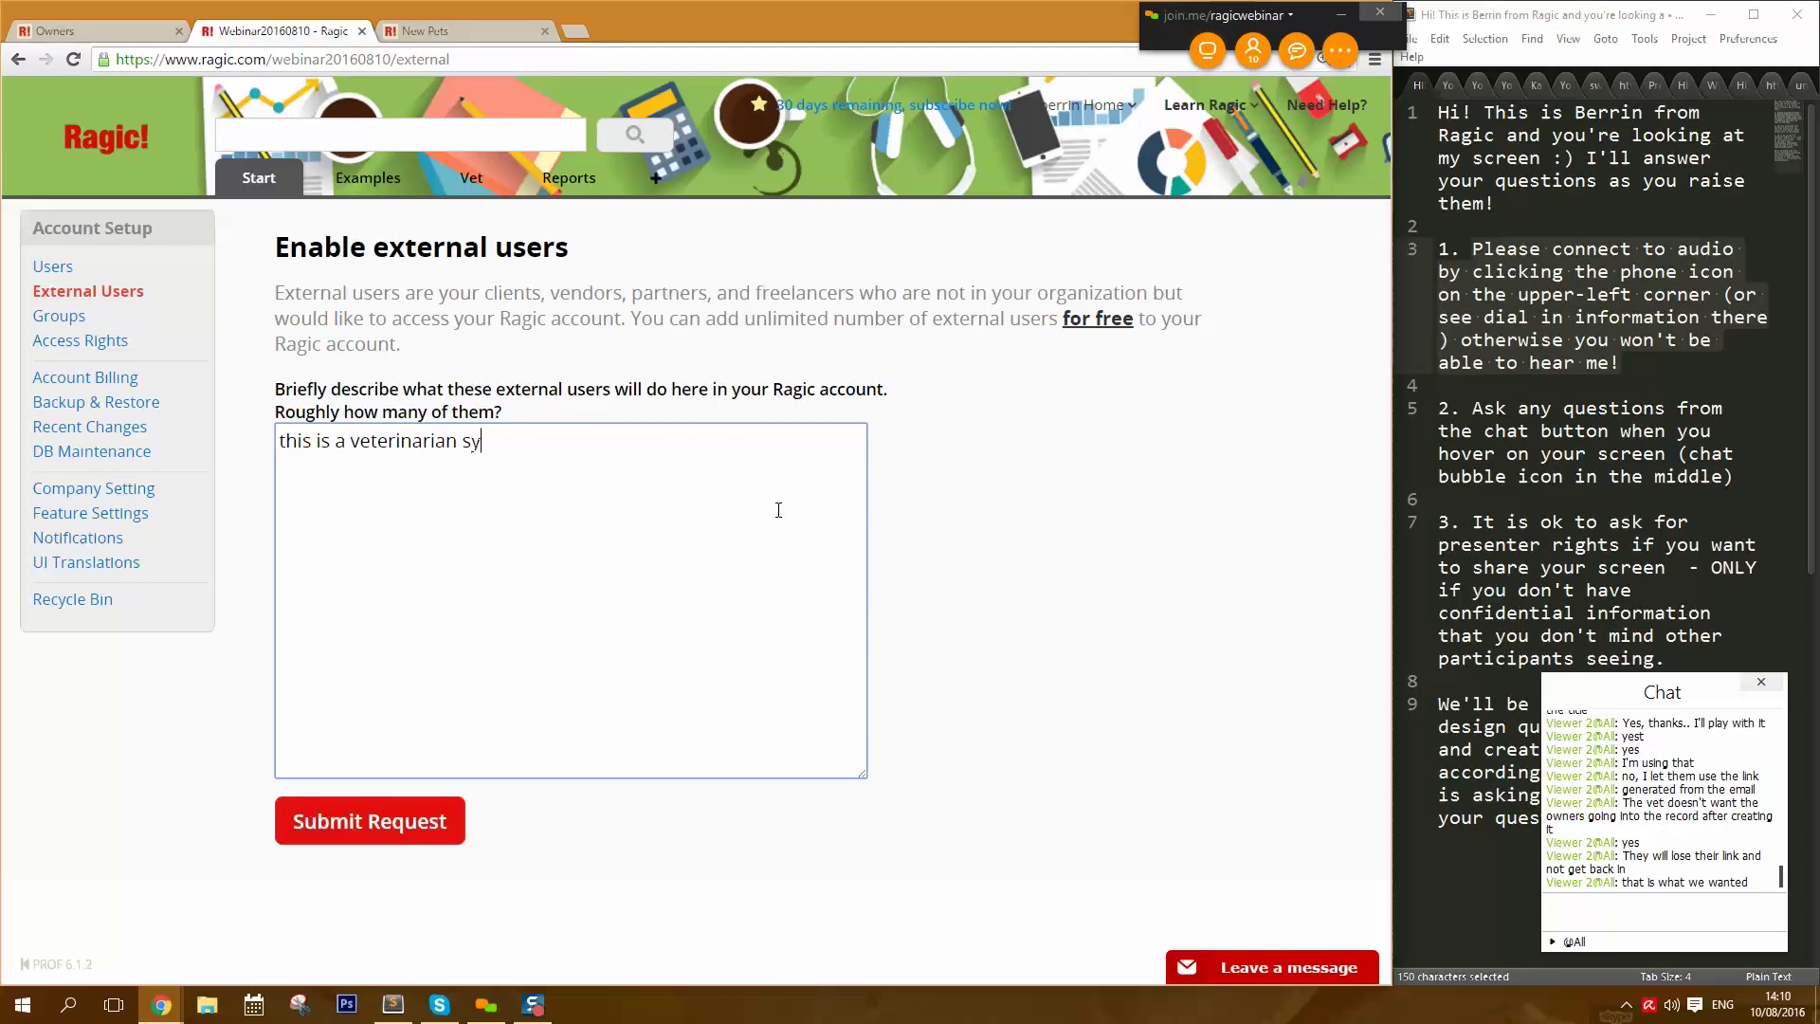
text(stem, I want)
key(BackSpace)
key(BackSpace)
text(nt my external users to )
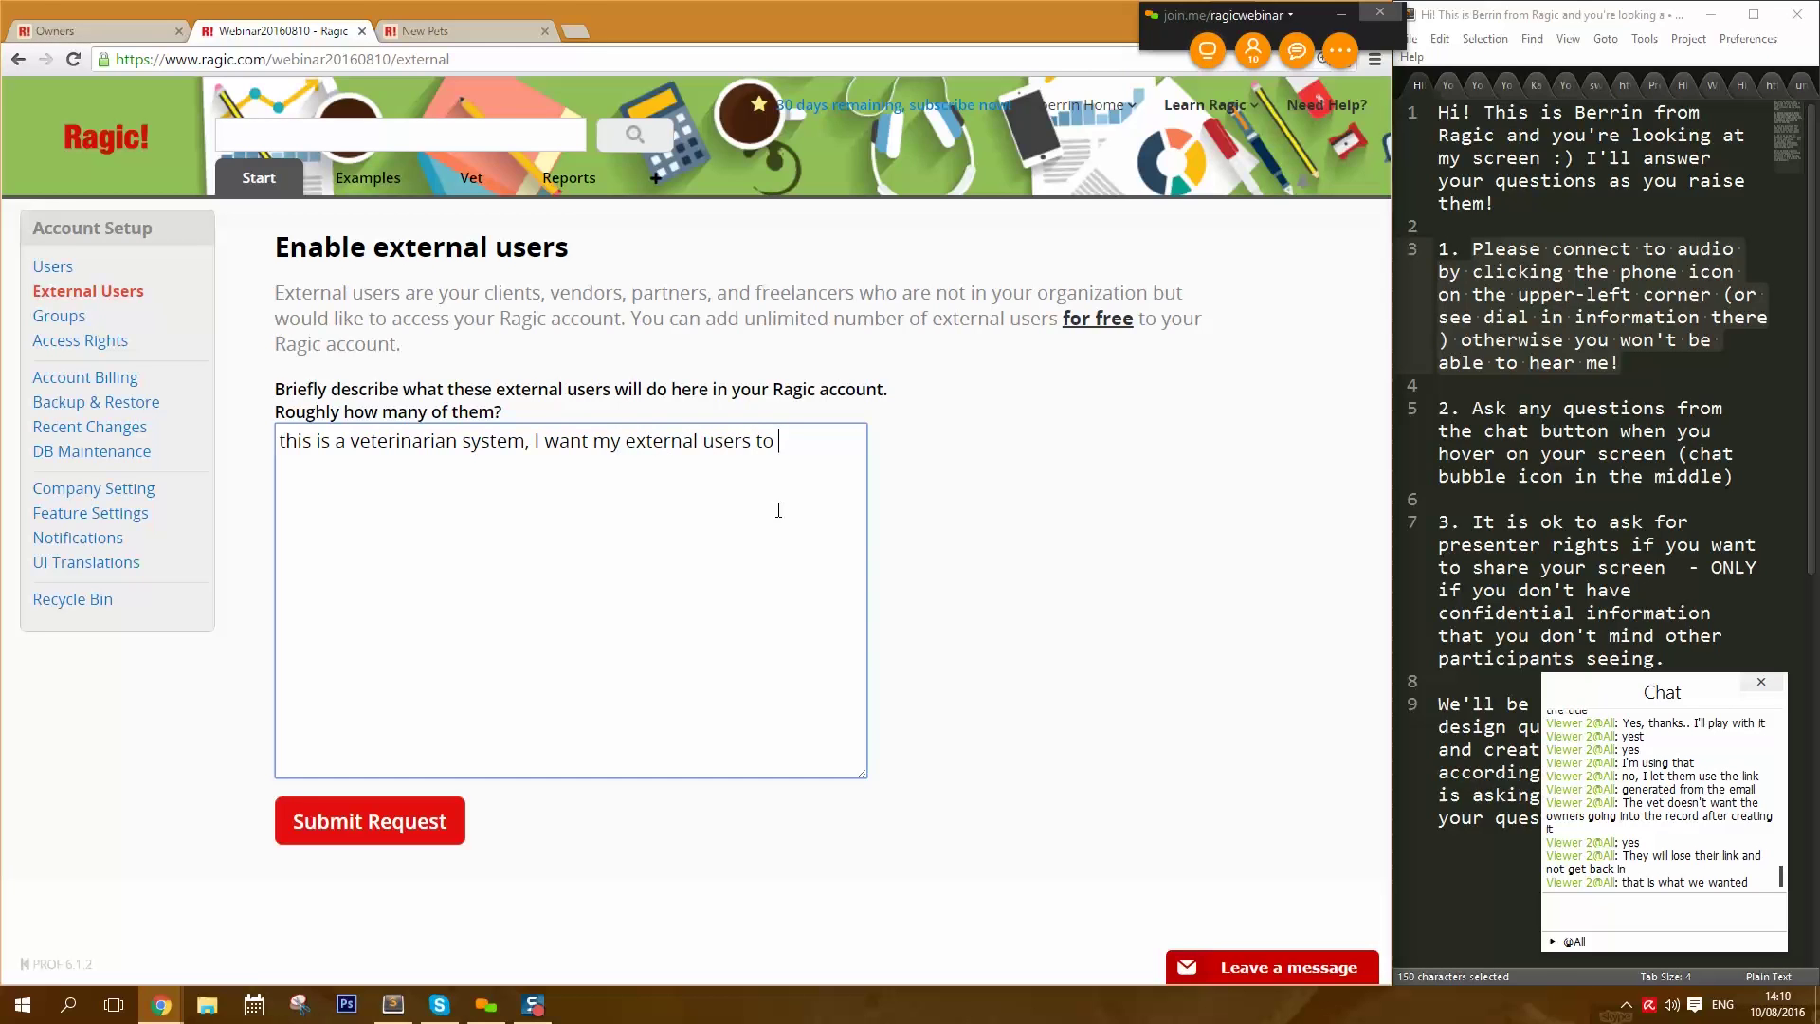
text(register thi)
key(BackSpace)
text(eir pets, but )
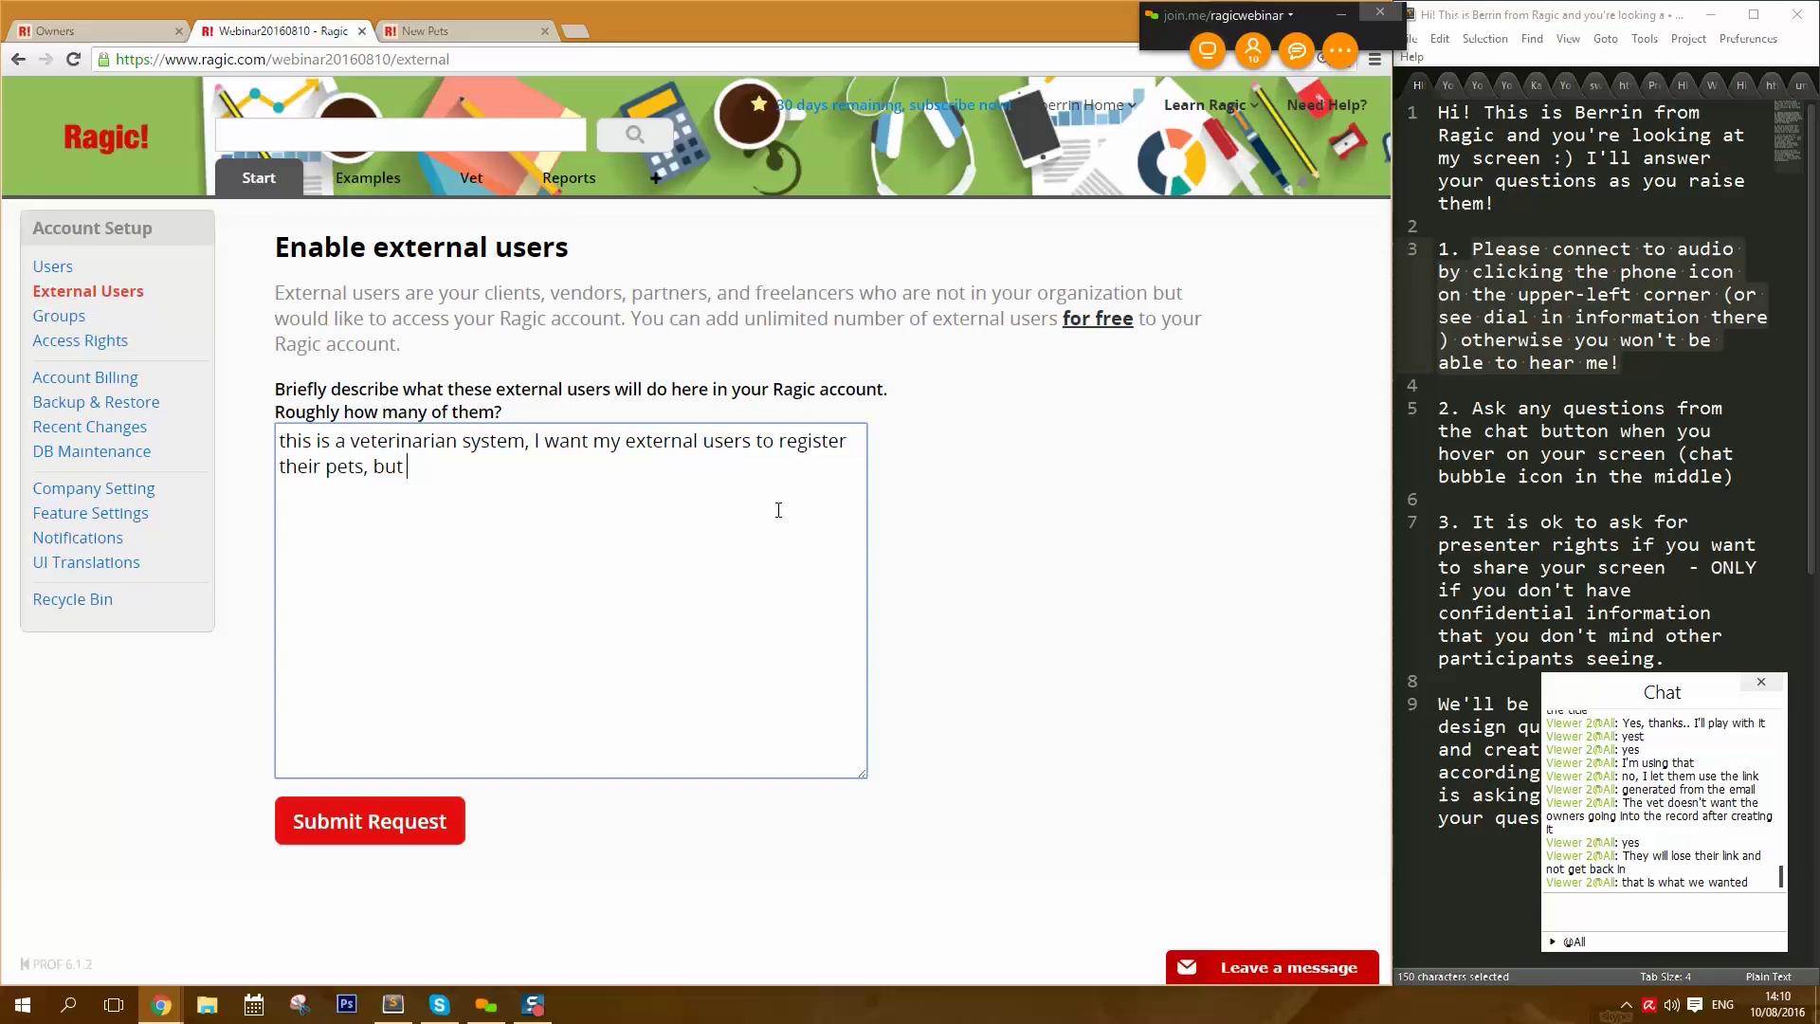
text(not be able to edit them later on.)
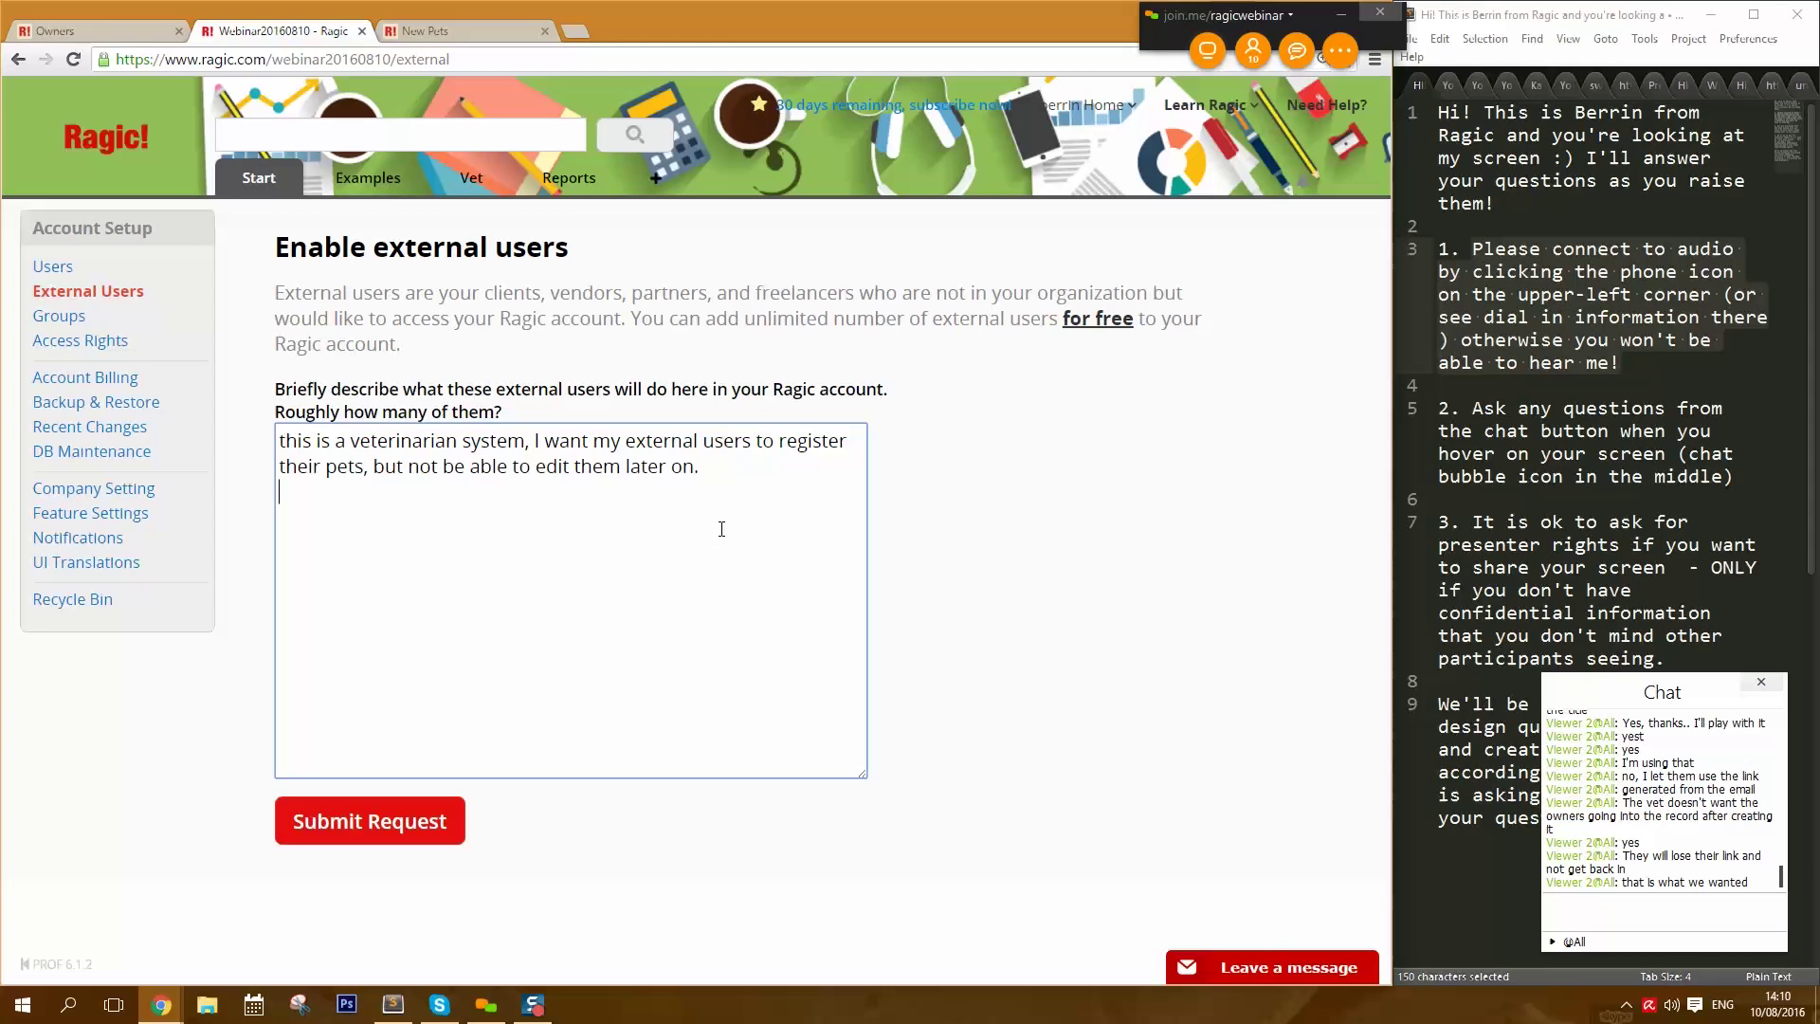
text(There will be 200 users or so)
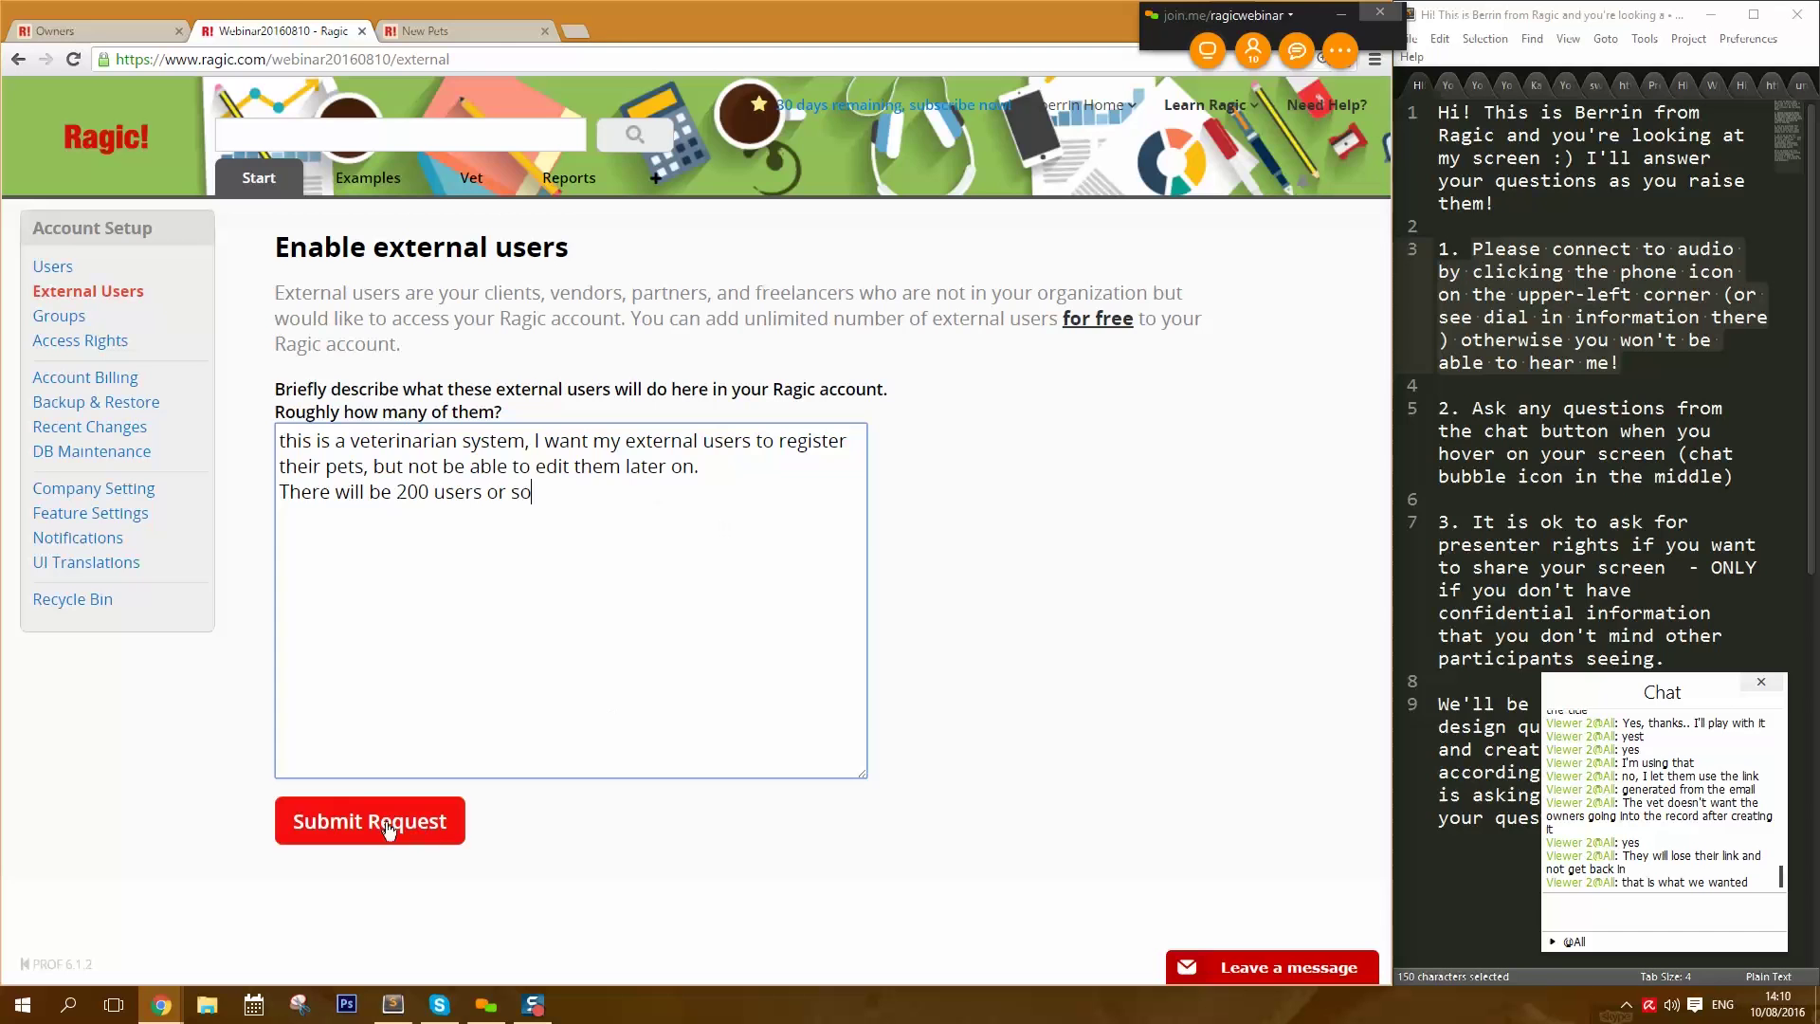
click(388, 822)
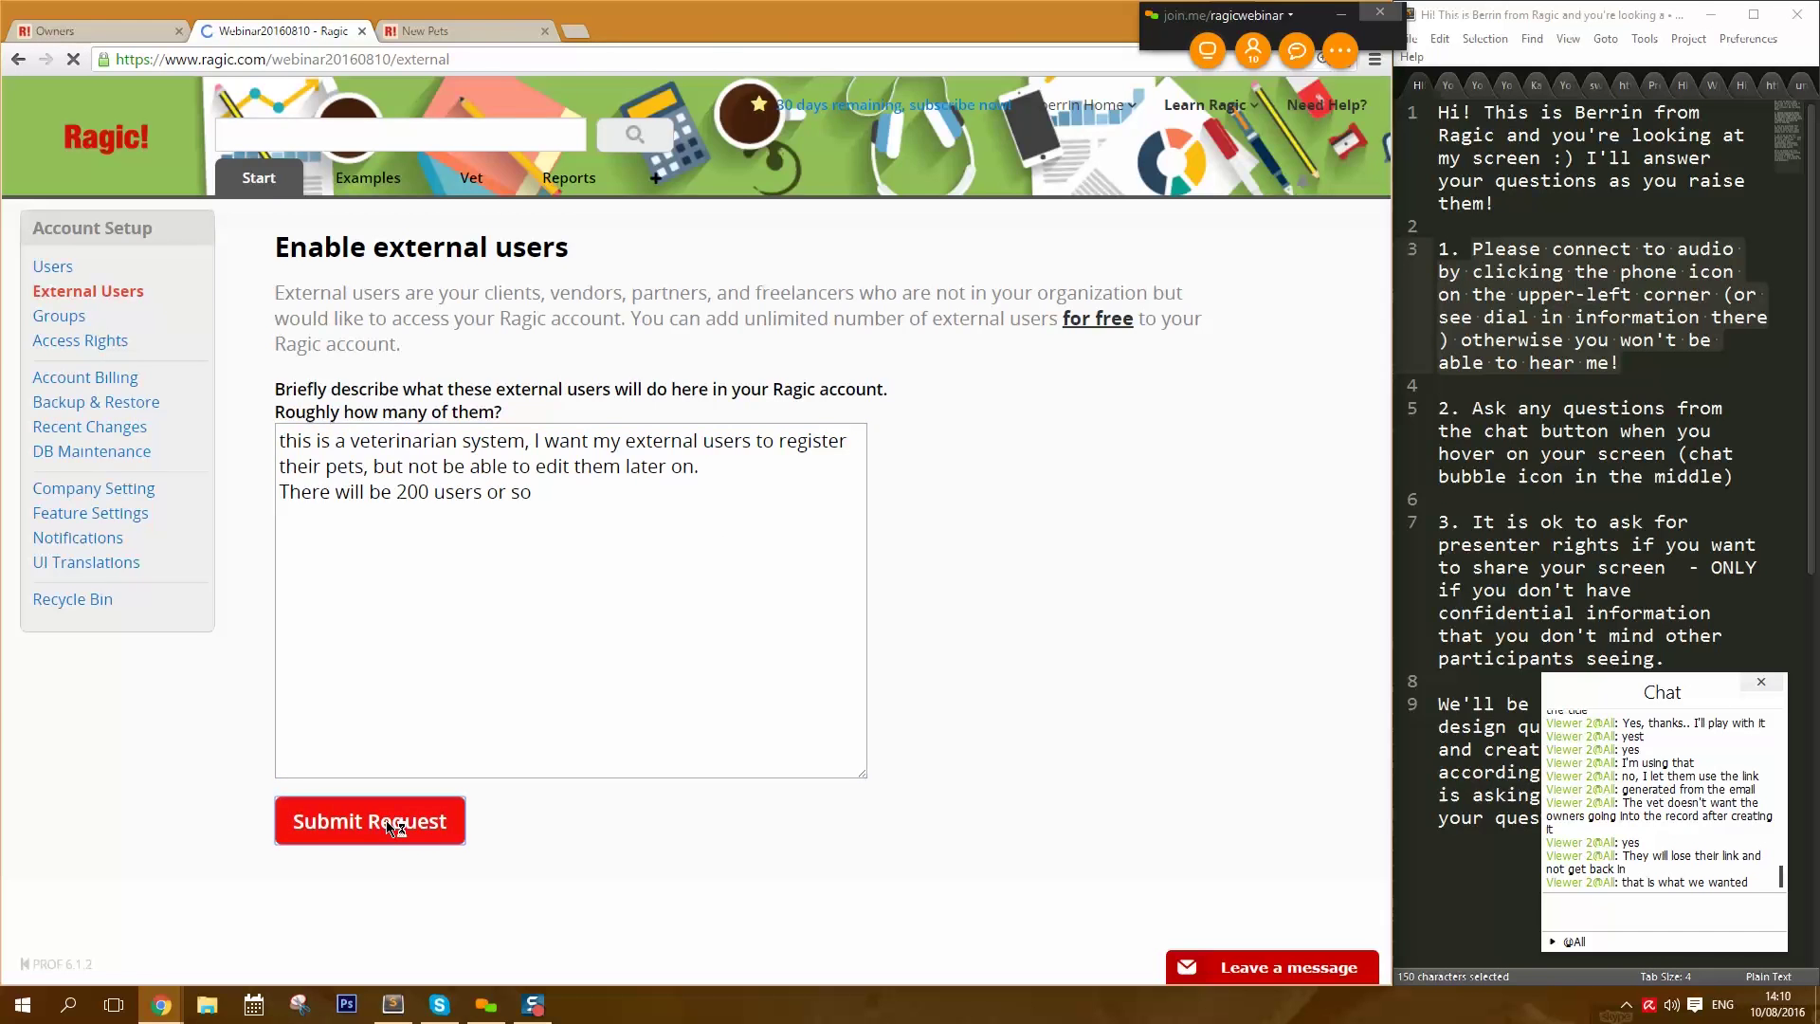
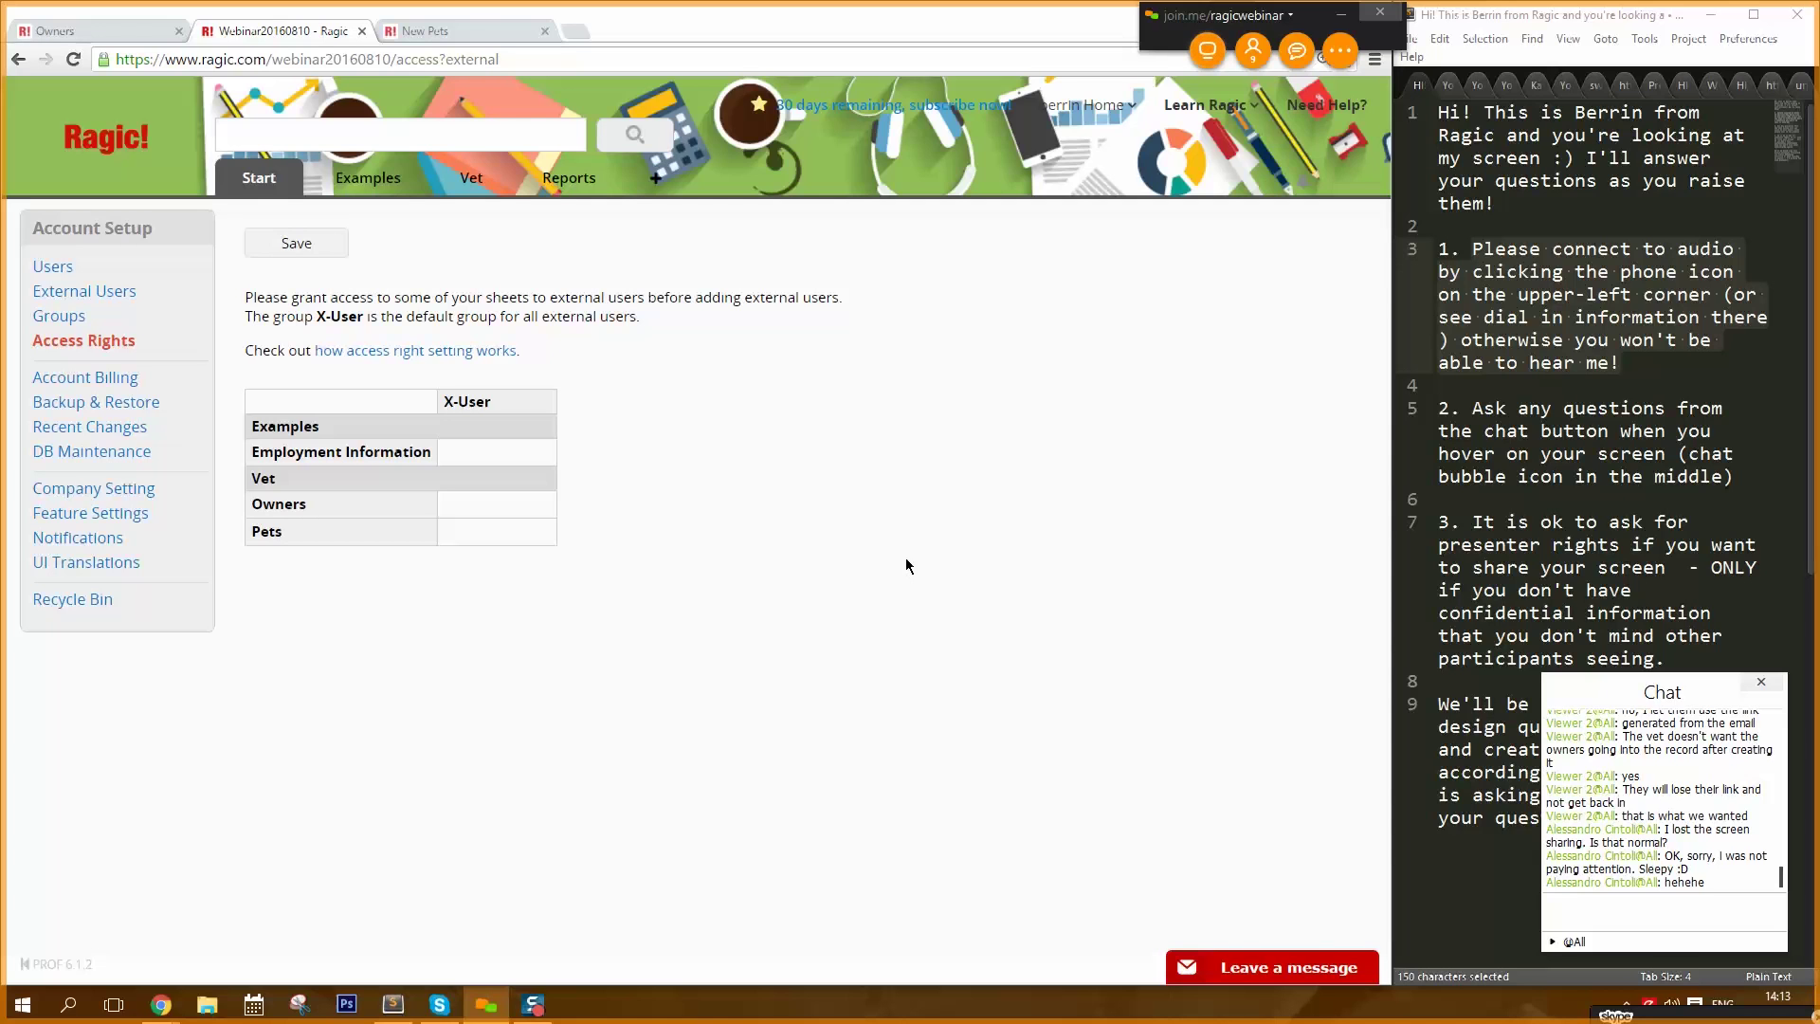
Step: Set X-User to Viewer on Owners and Survey User on Pets, then save the access rights
drag(317, 310, 363, 307)
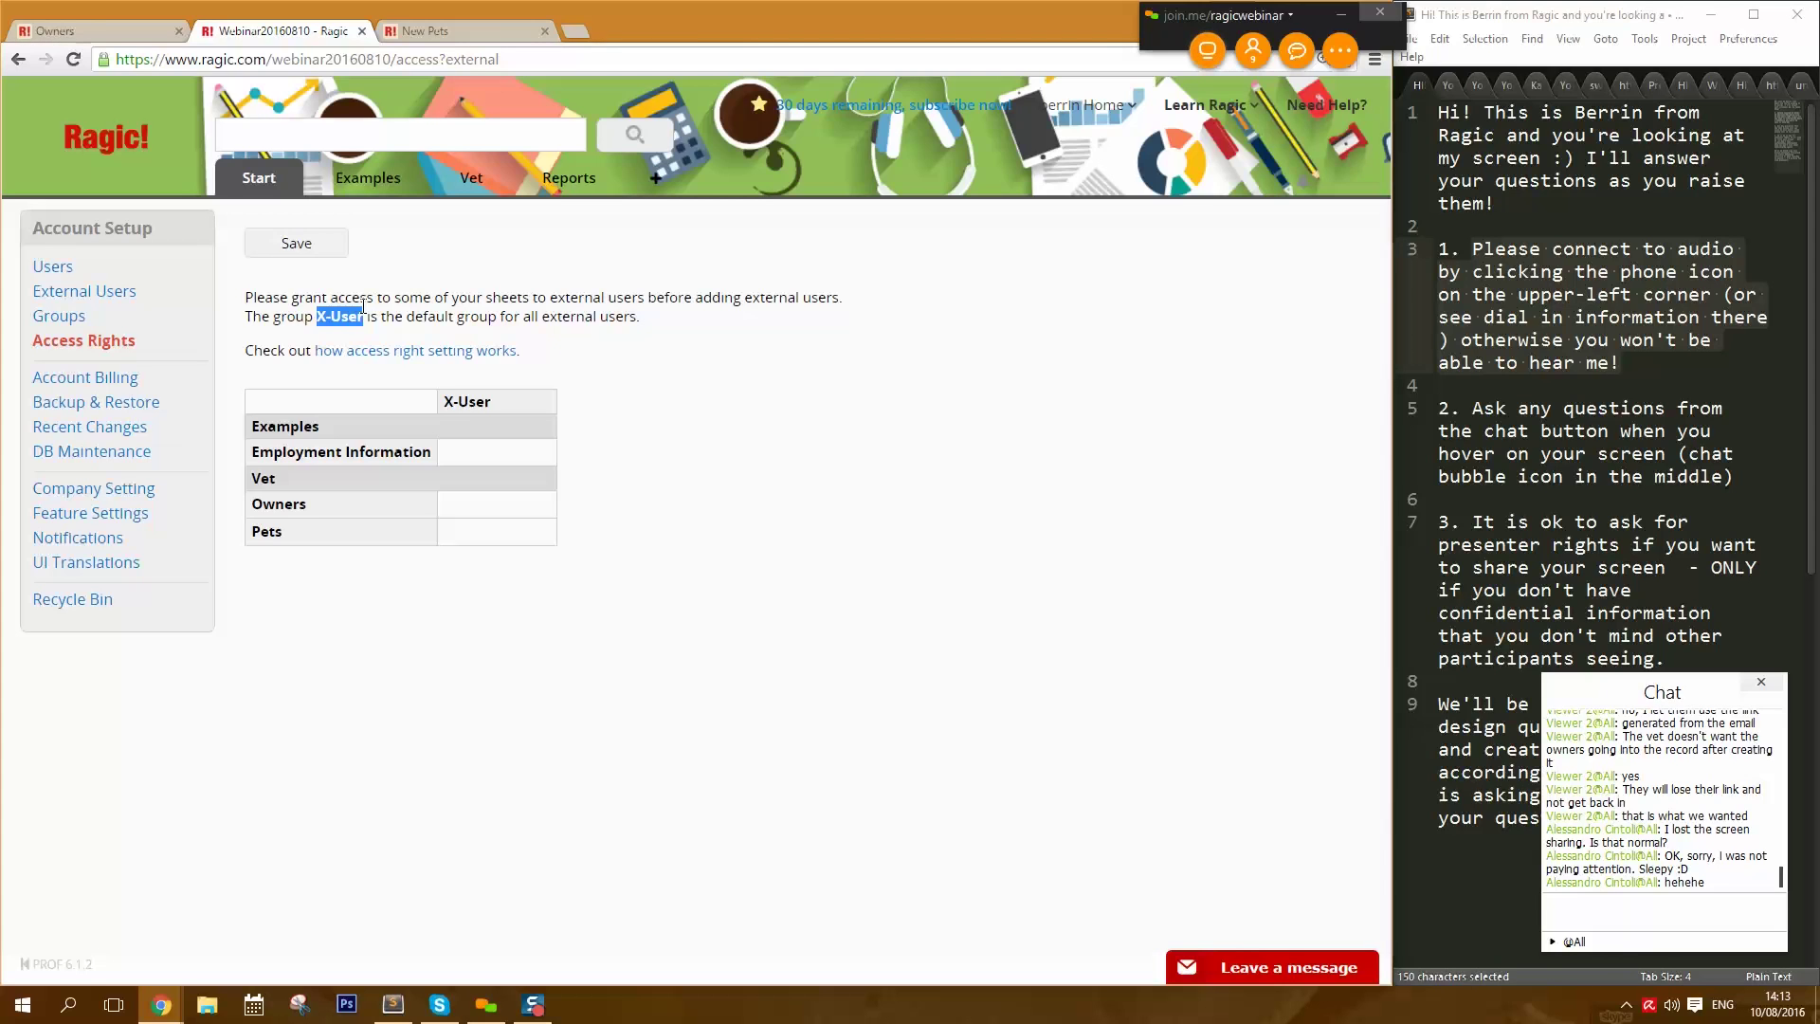
click(363, 306)
click(492, 455)
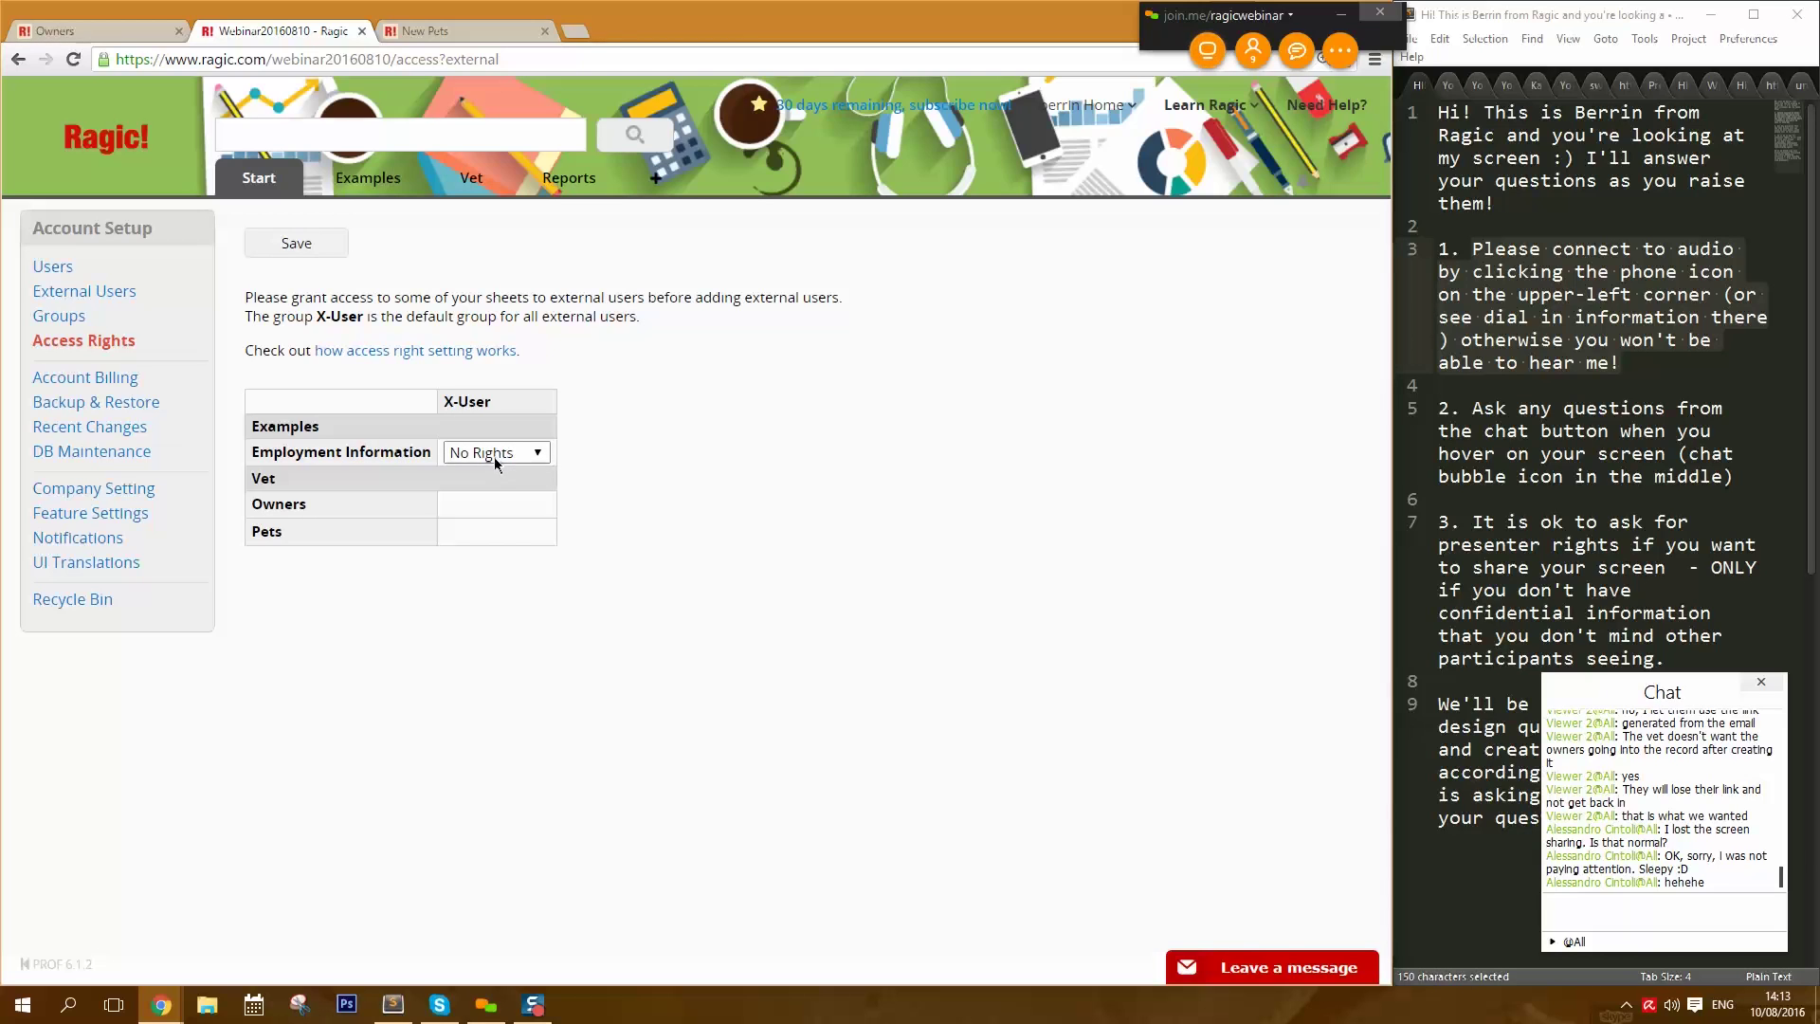
click(499, 505)
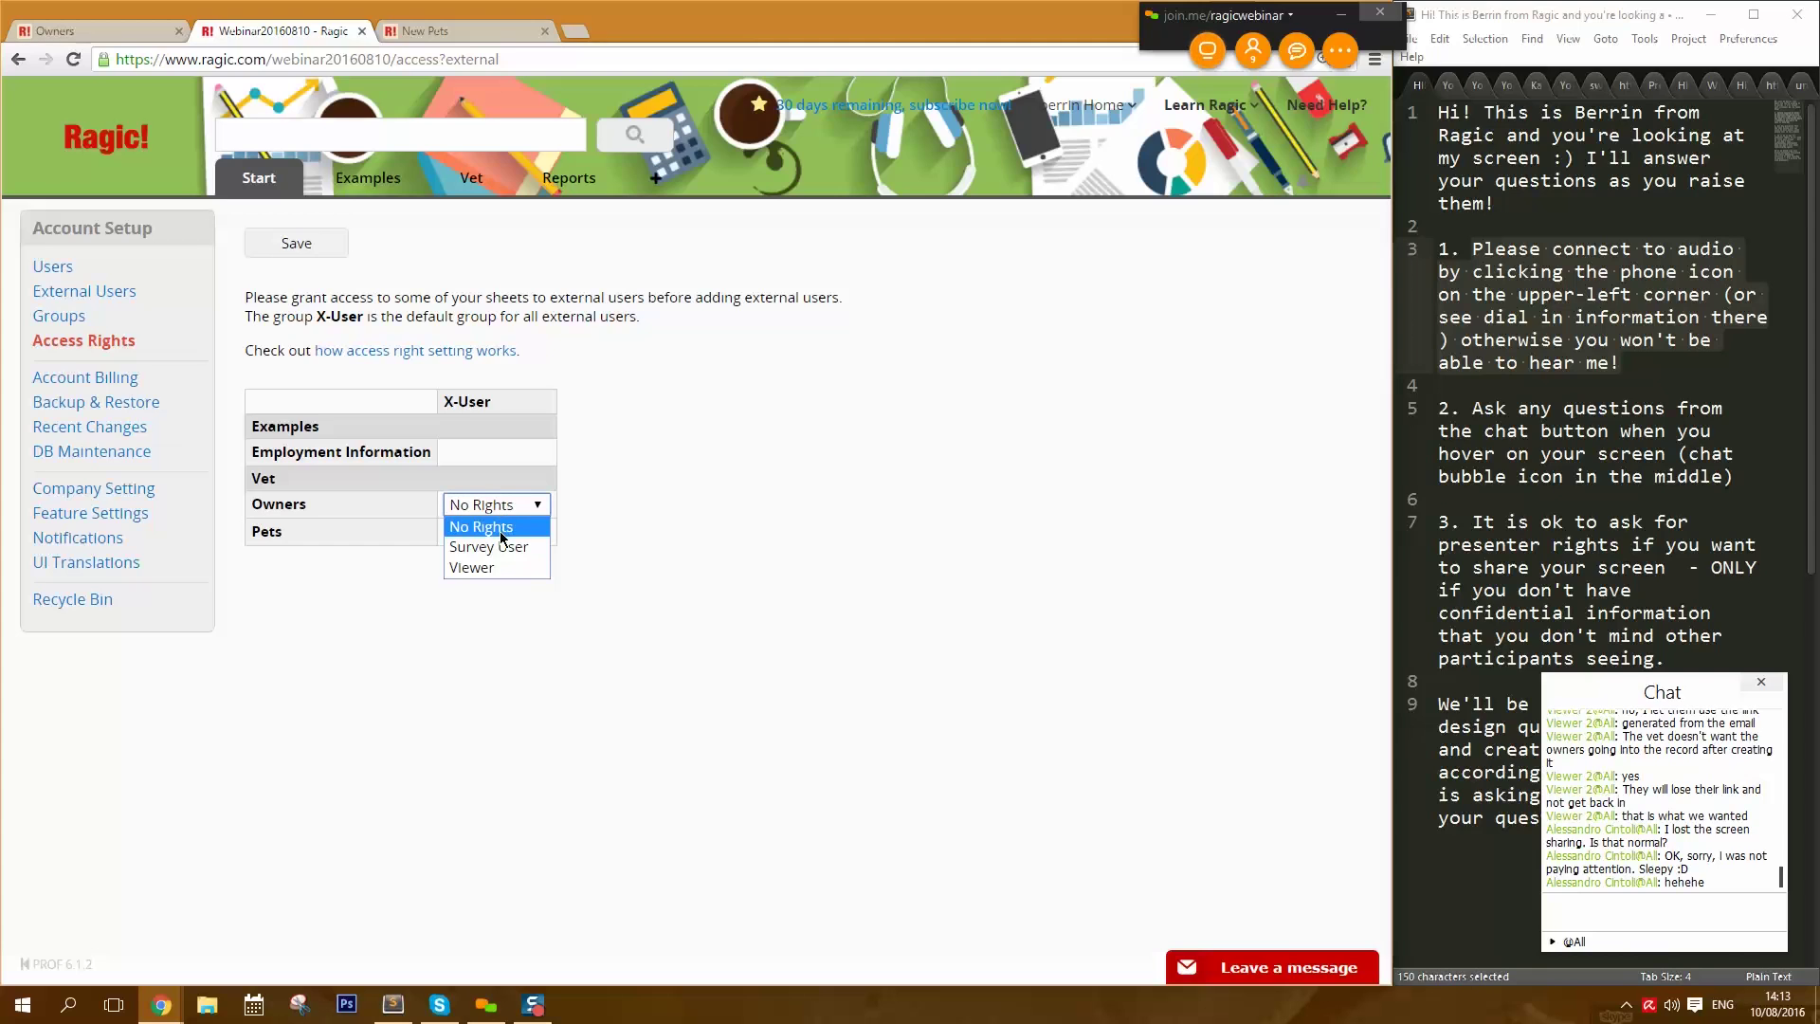
click(488, 567)
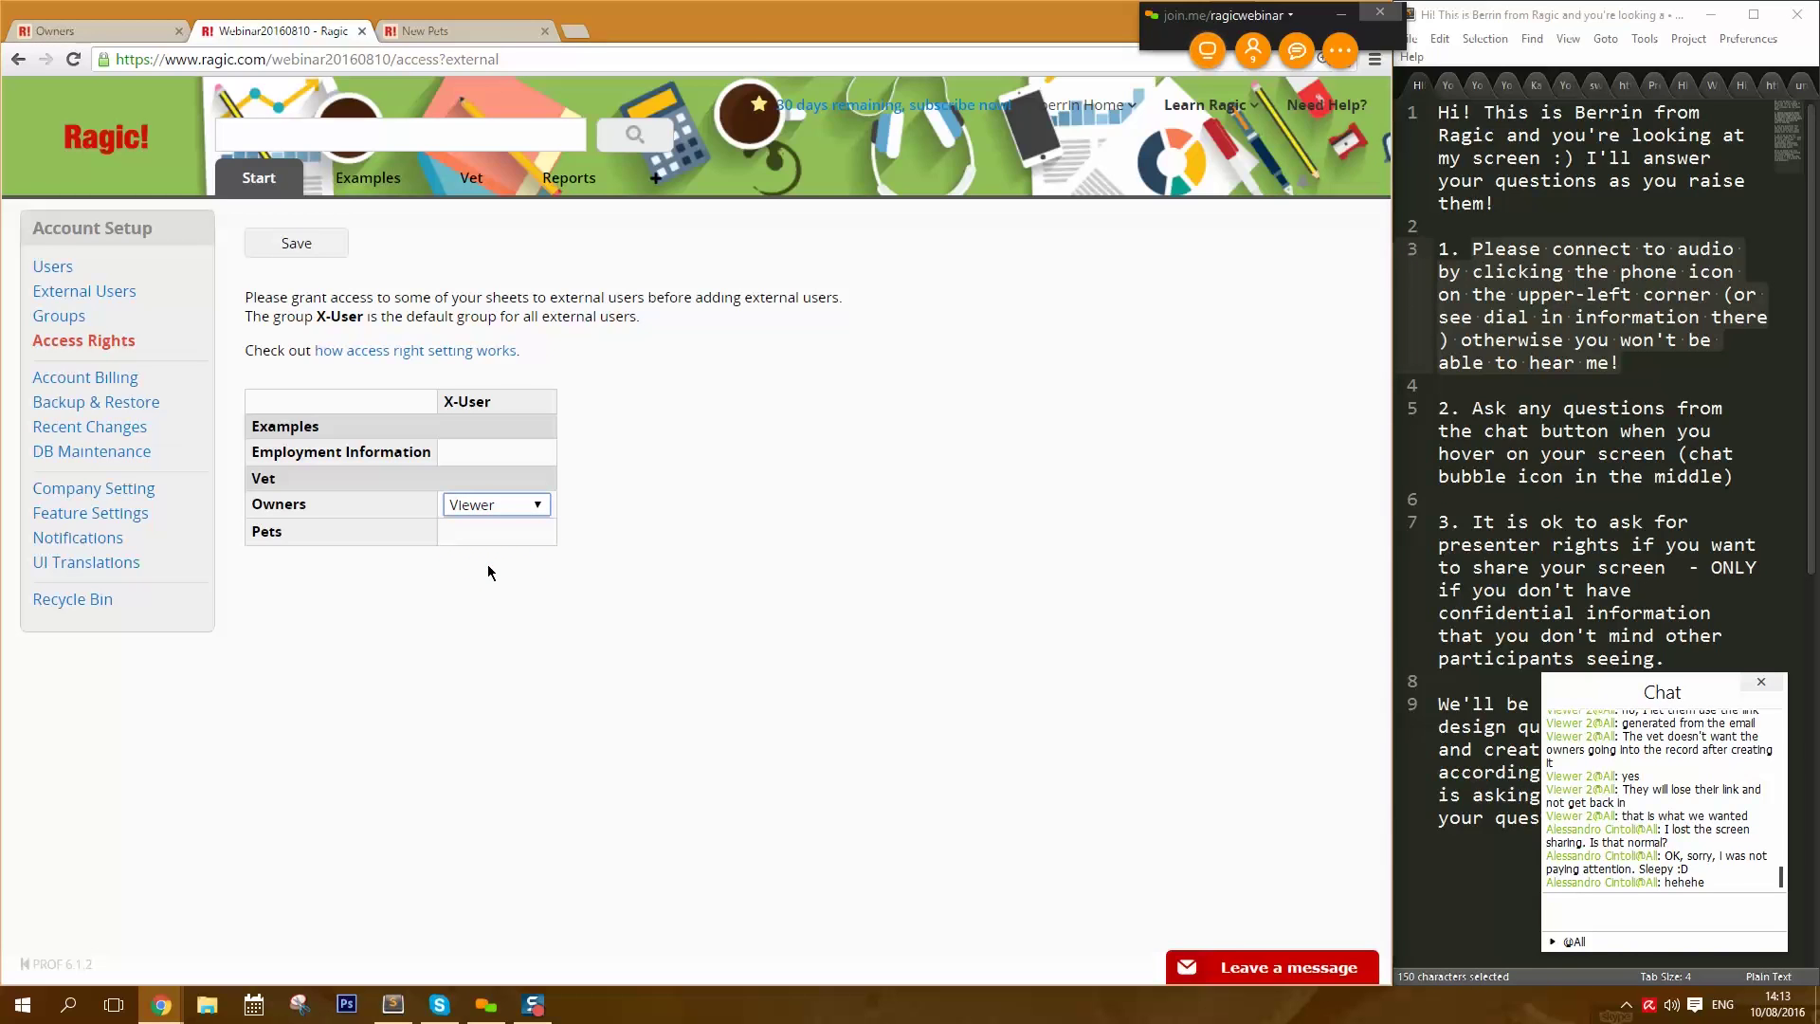
click(476, 537)
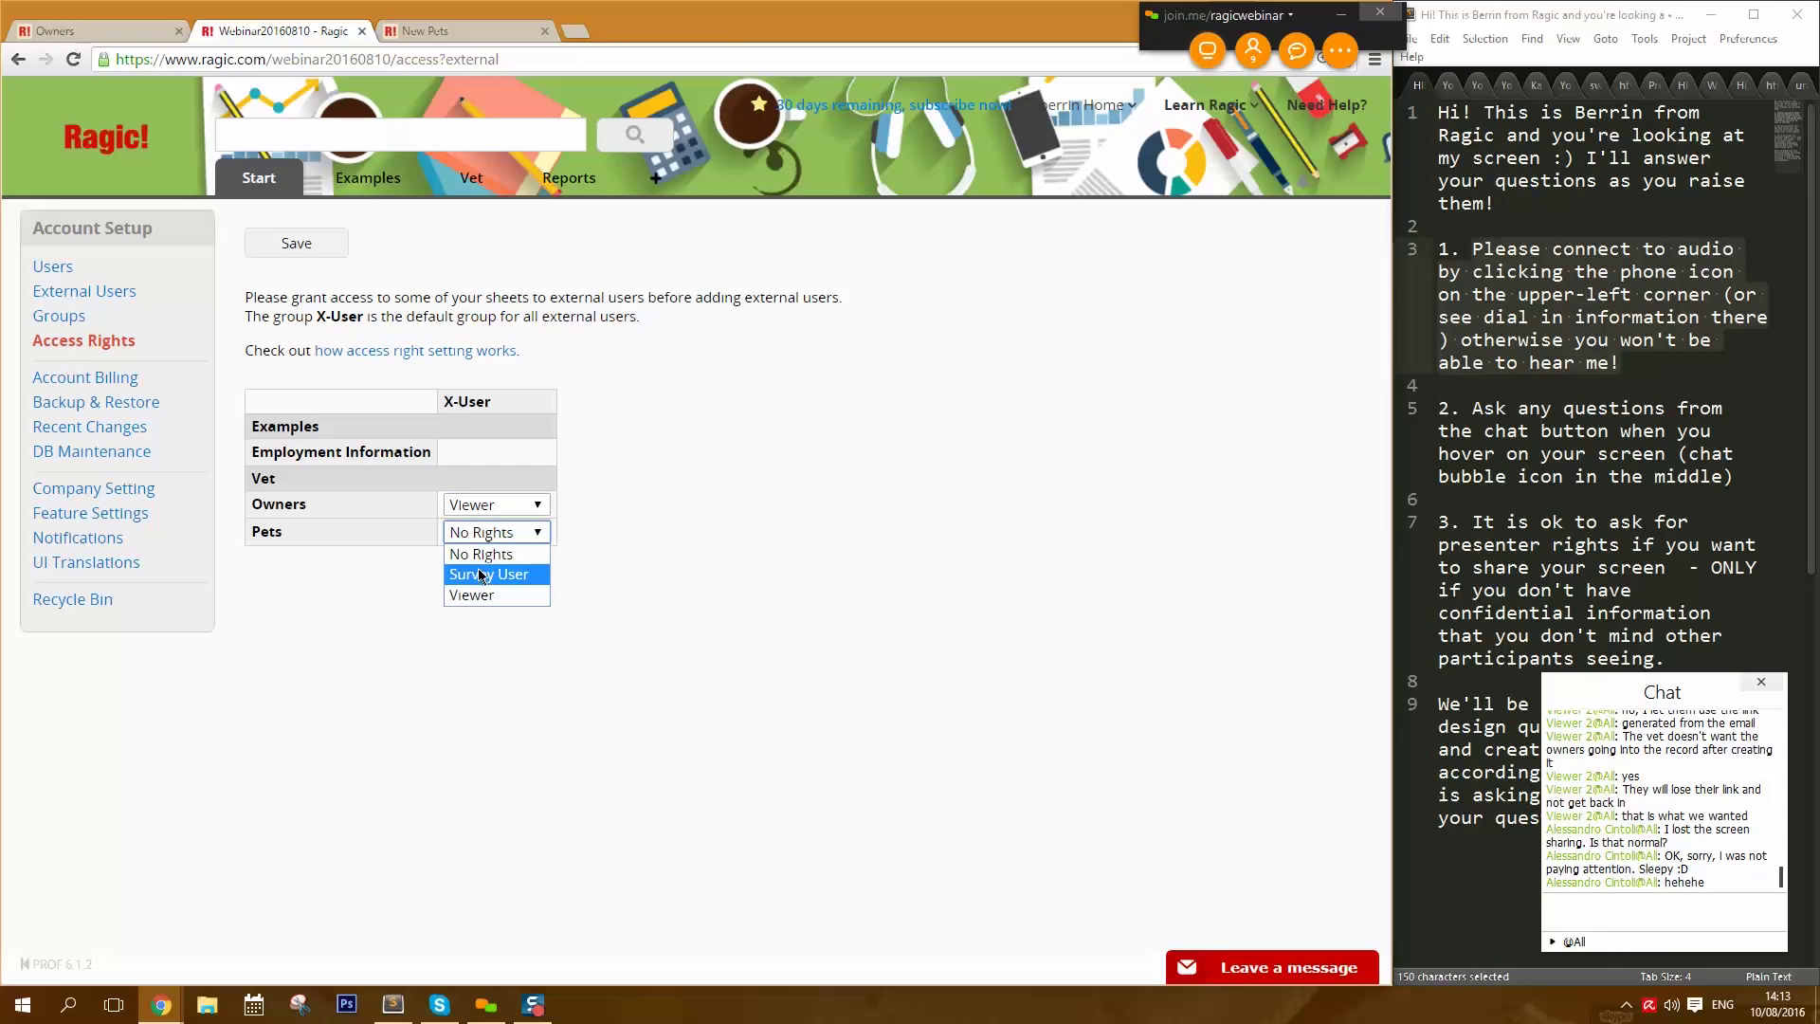
click(479, 575)
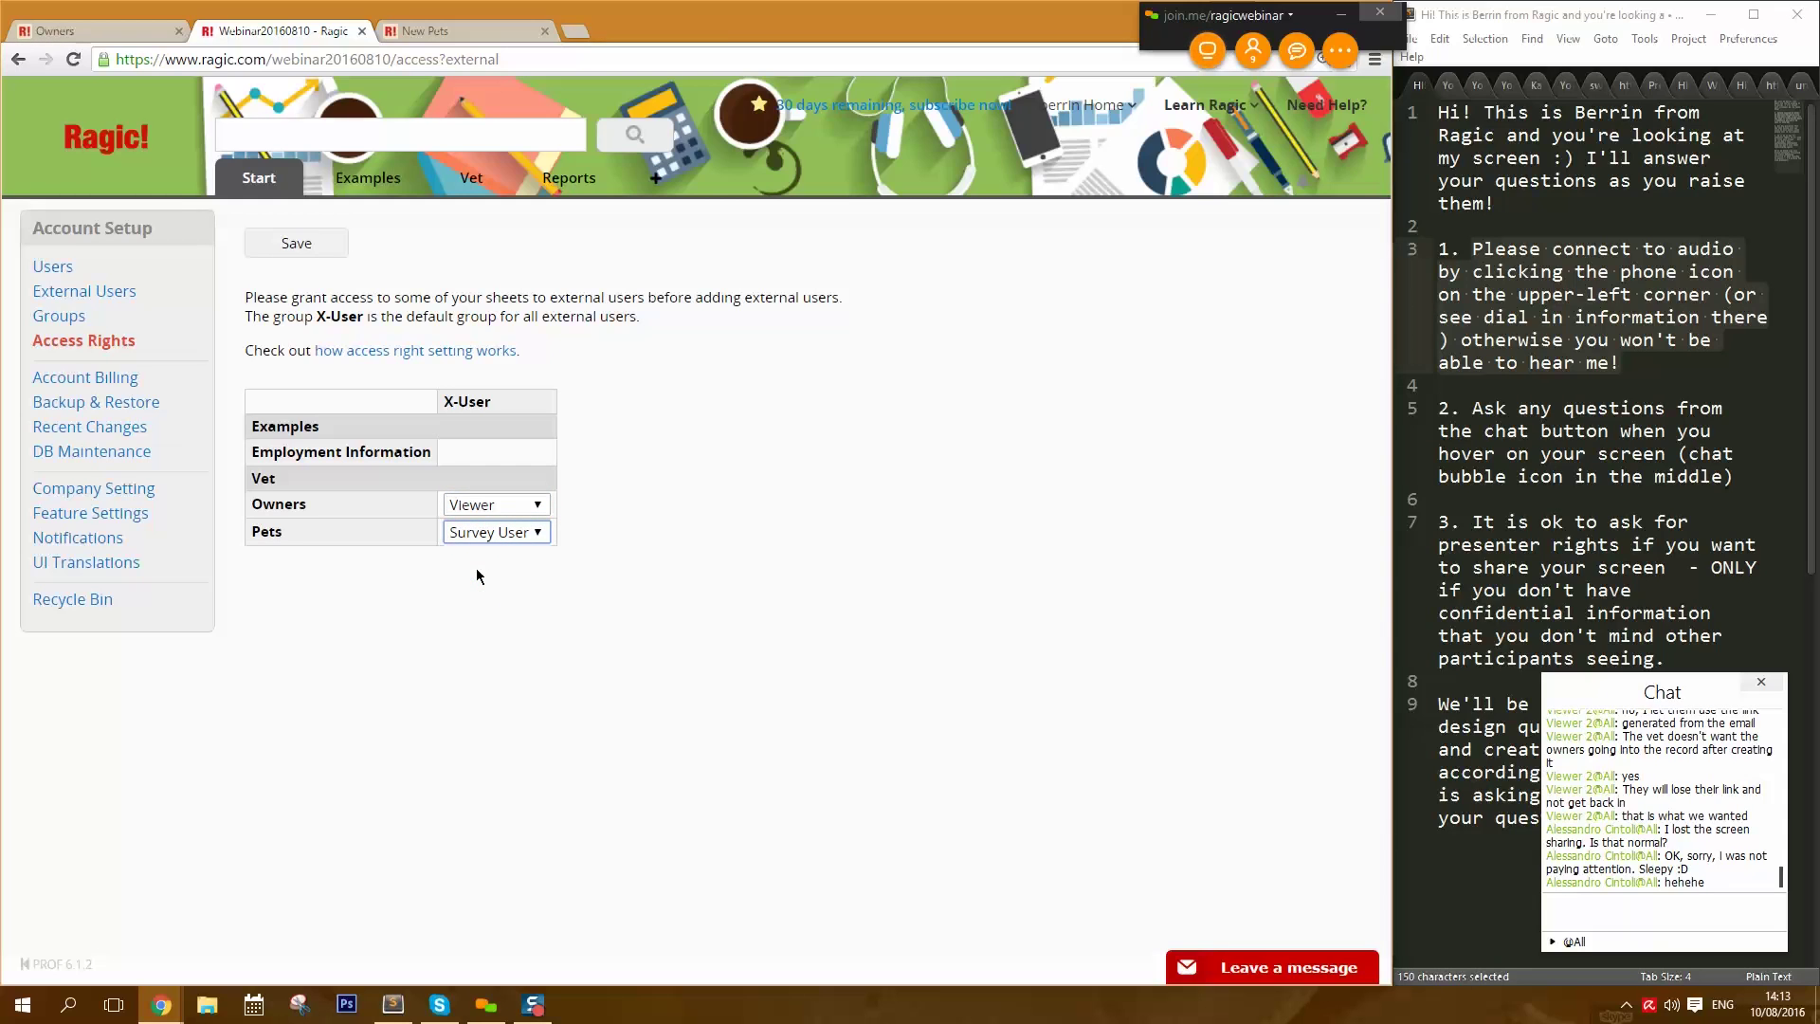
click(299, 244)
click(295, 245)
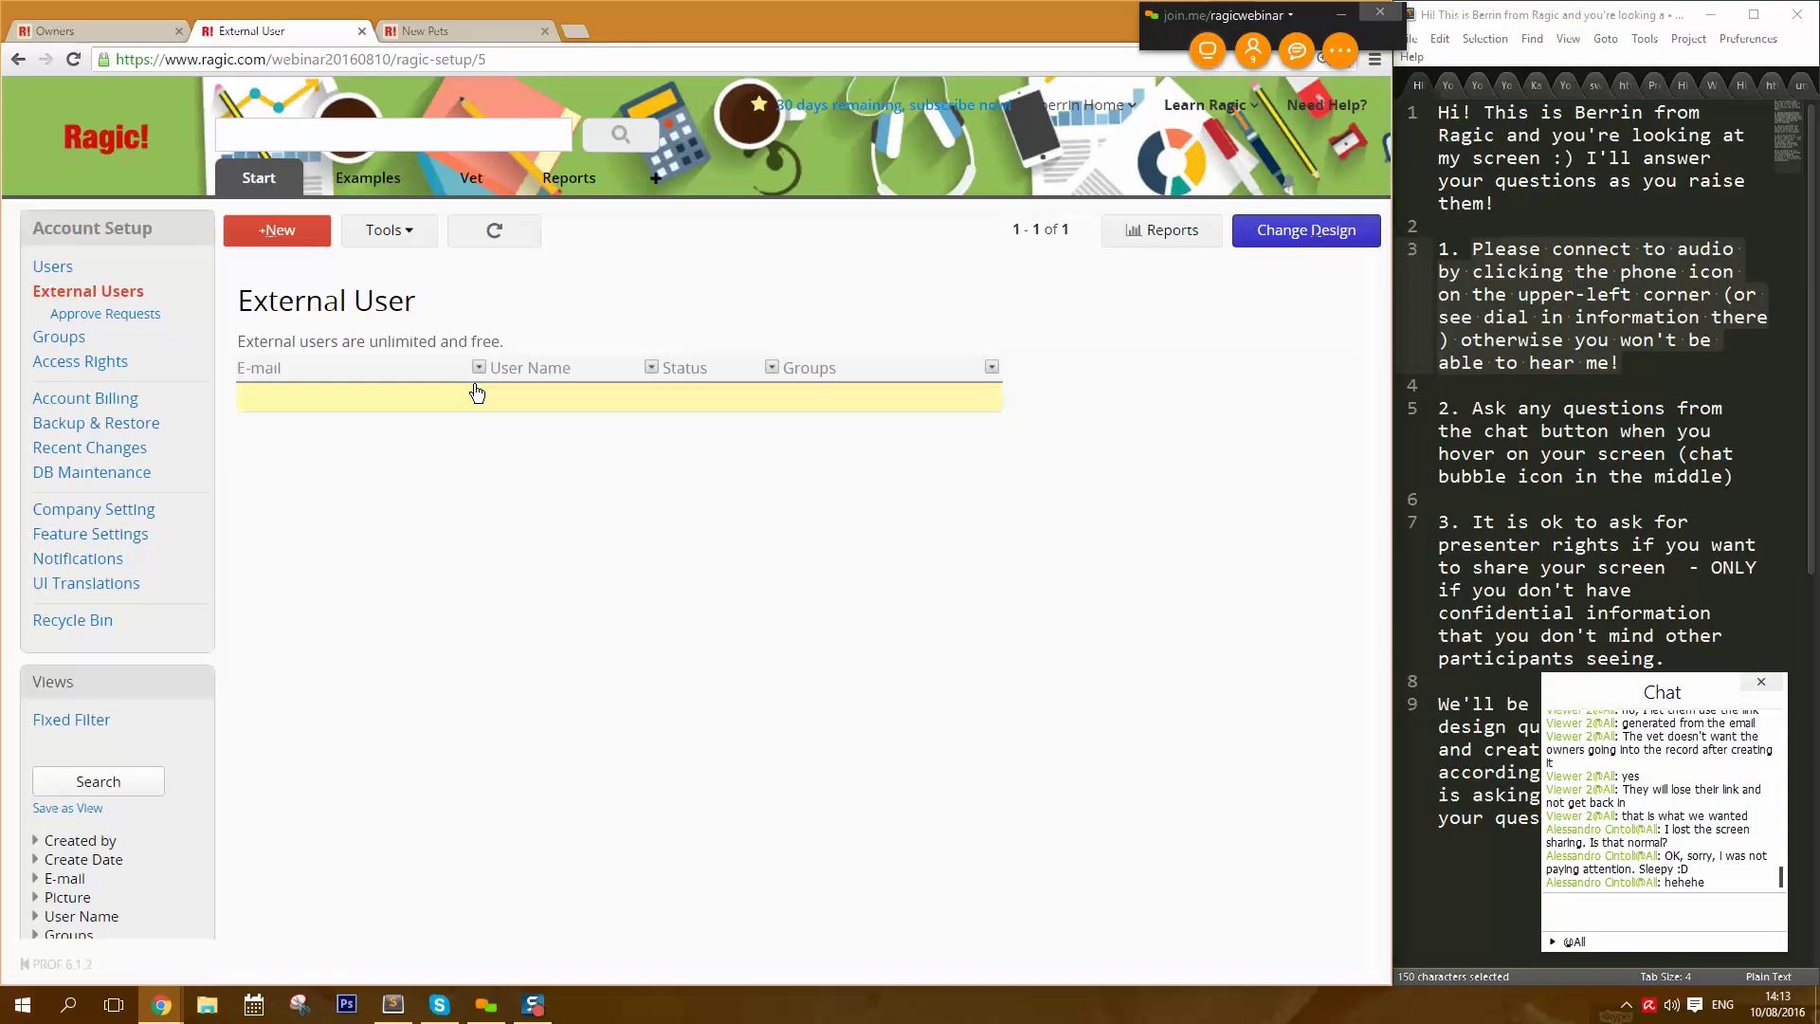
Step: Google 'spam inbox to use temporarily' in a new tab and open Guerrilla Mail
click(576, 33)
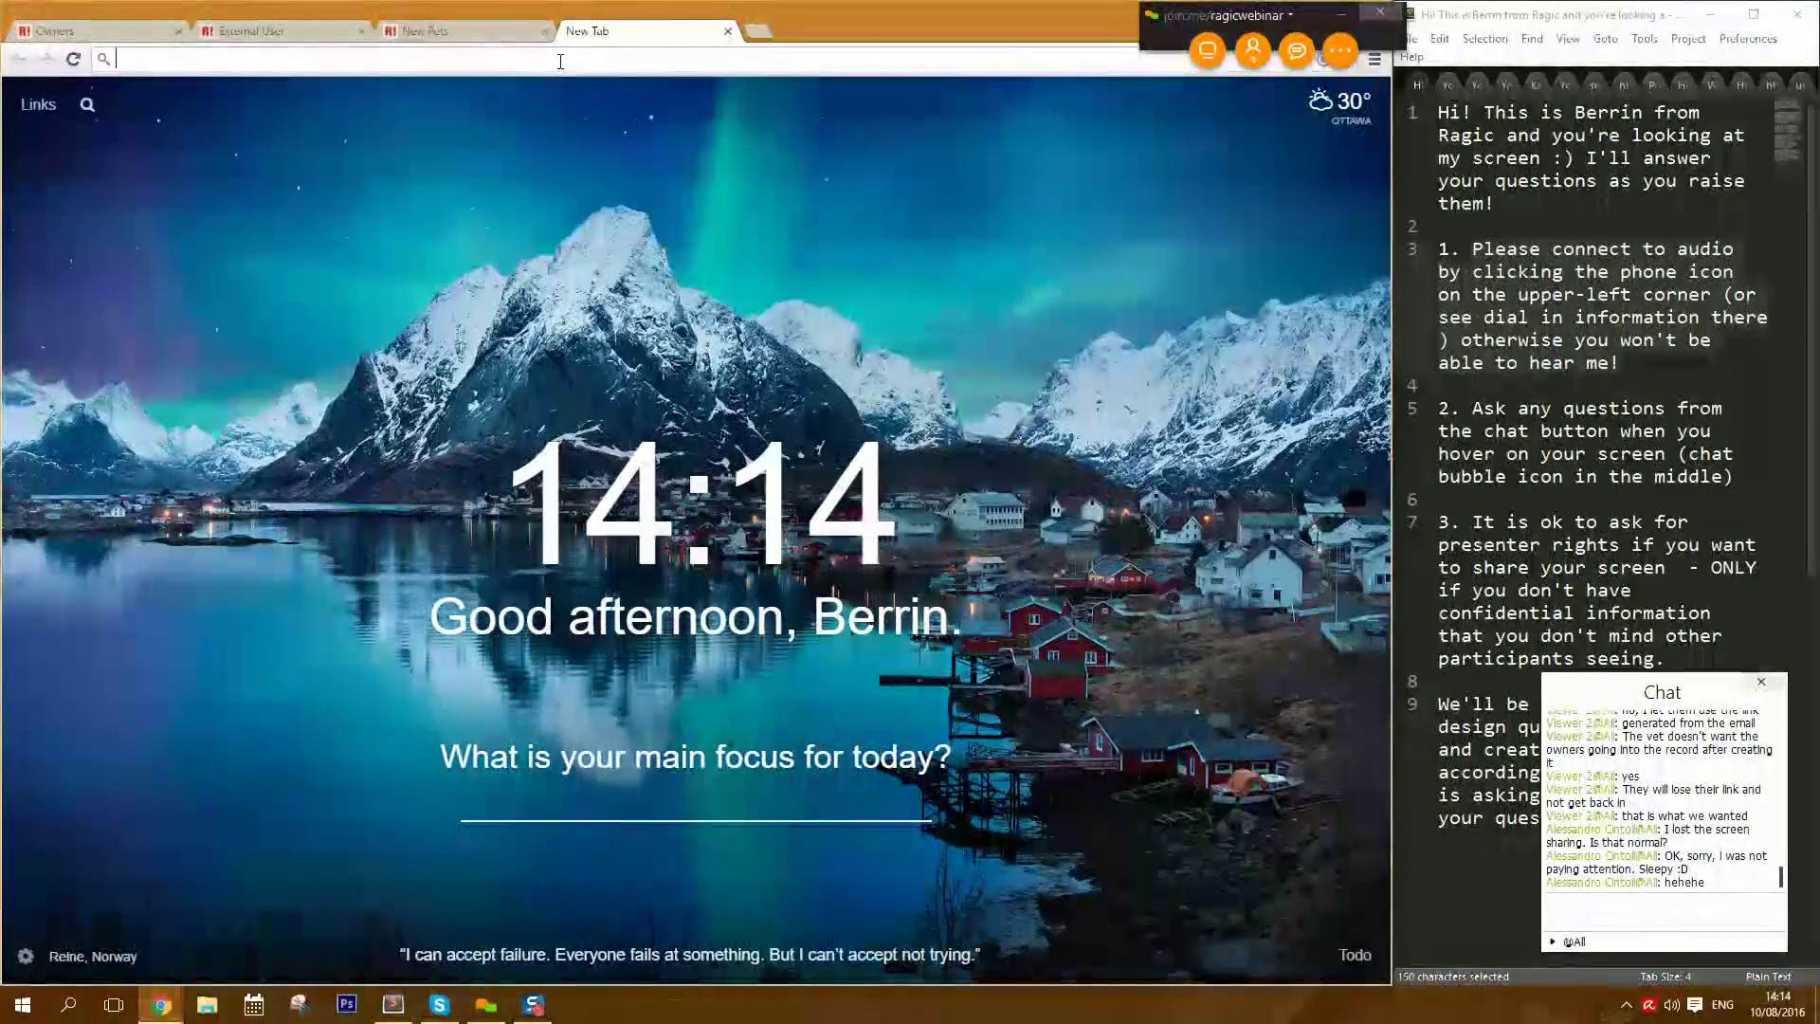
text(spam )
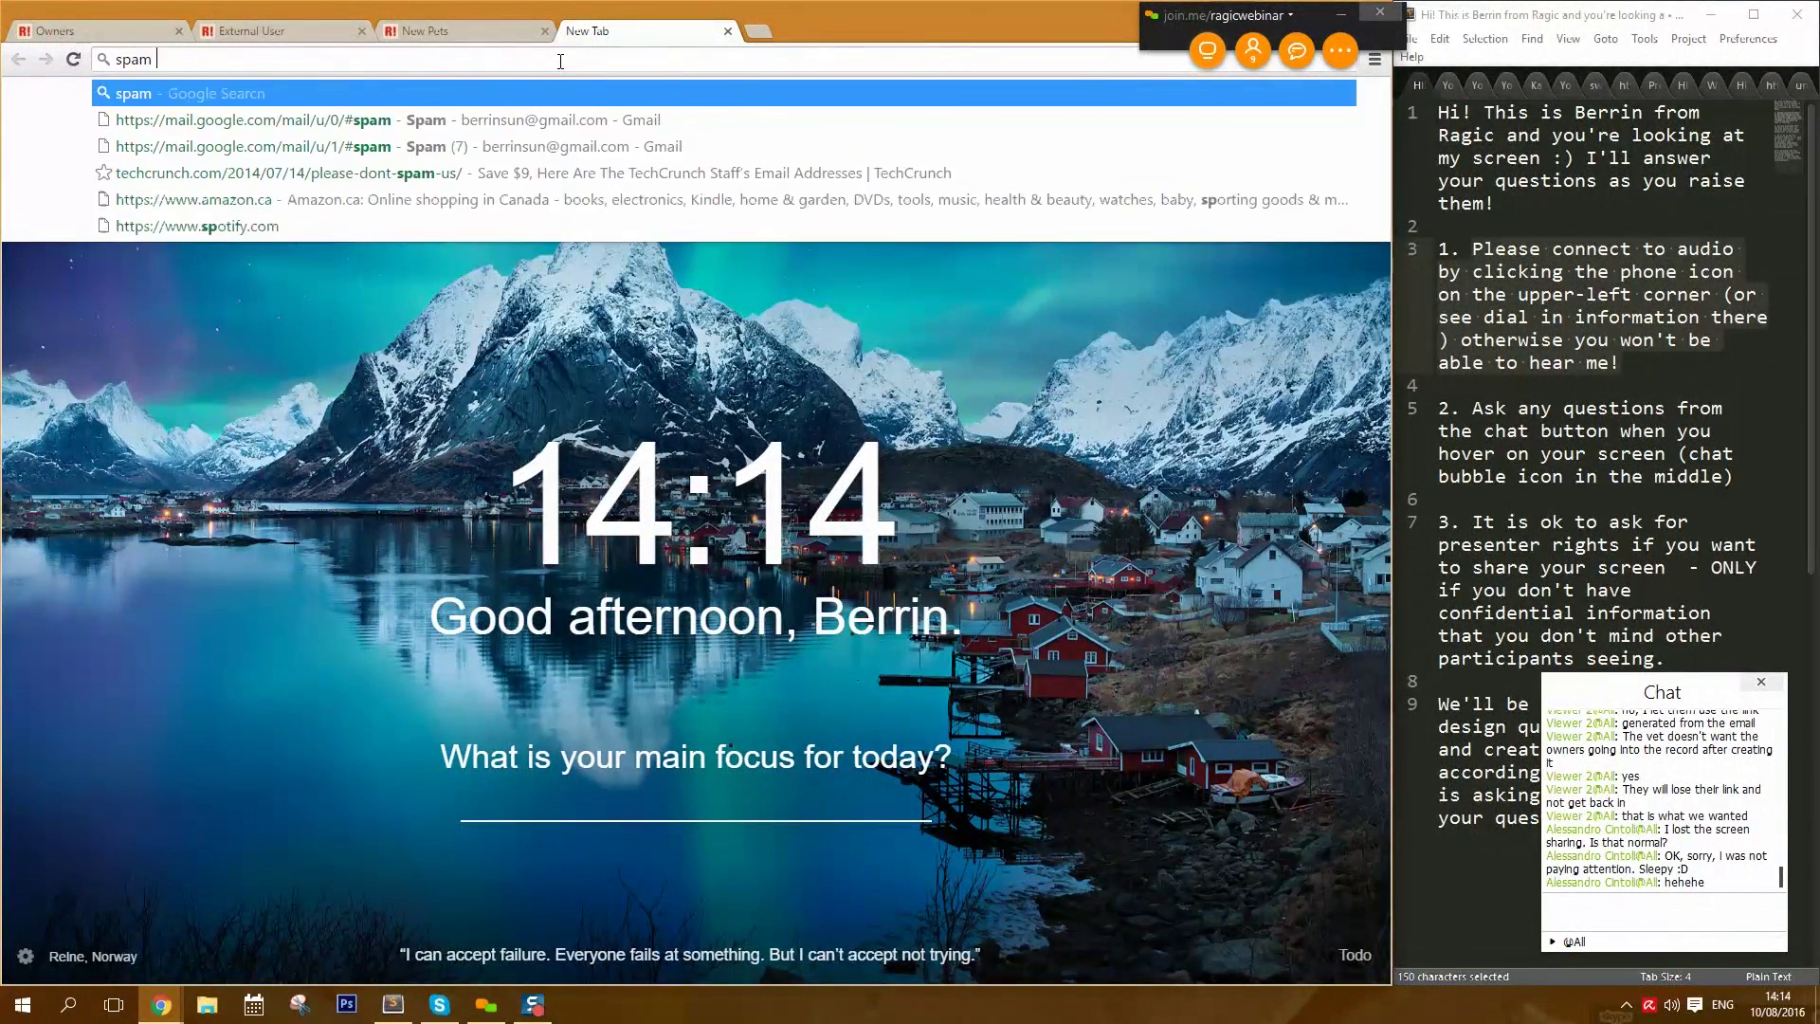
text(inbox to )
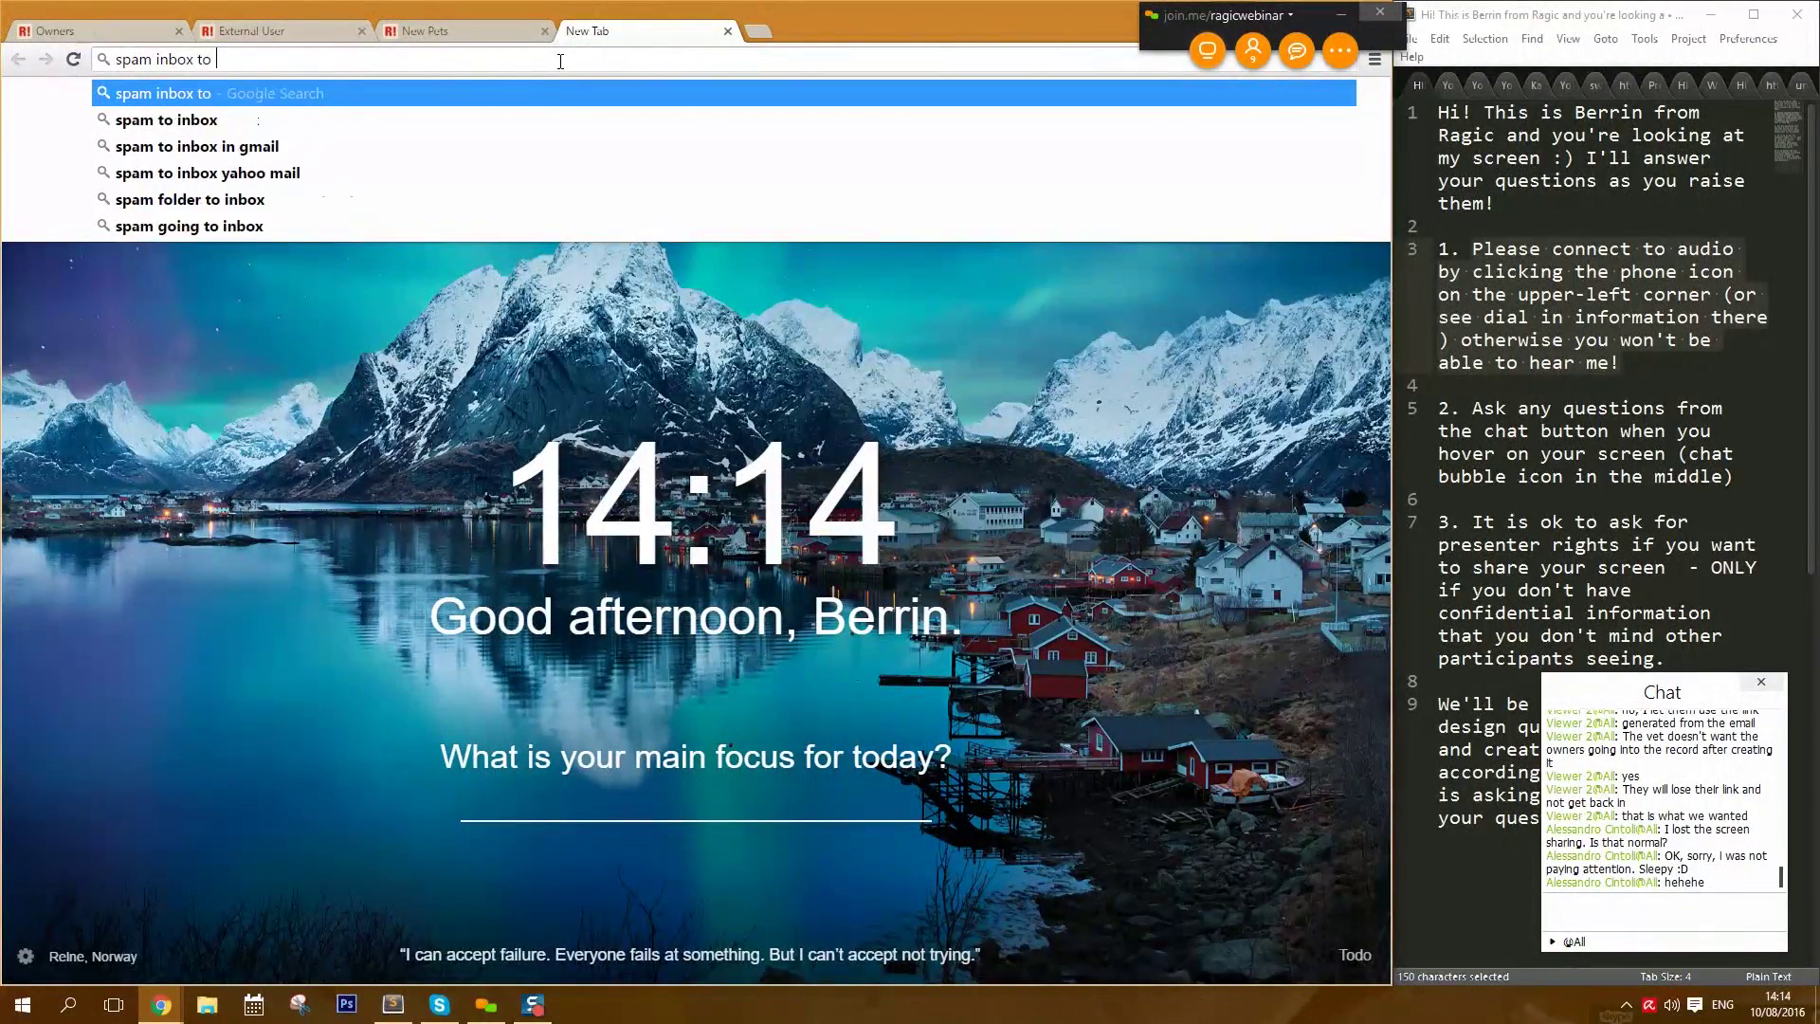
text(use tem)
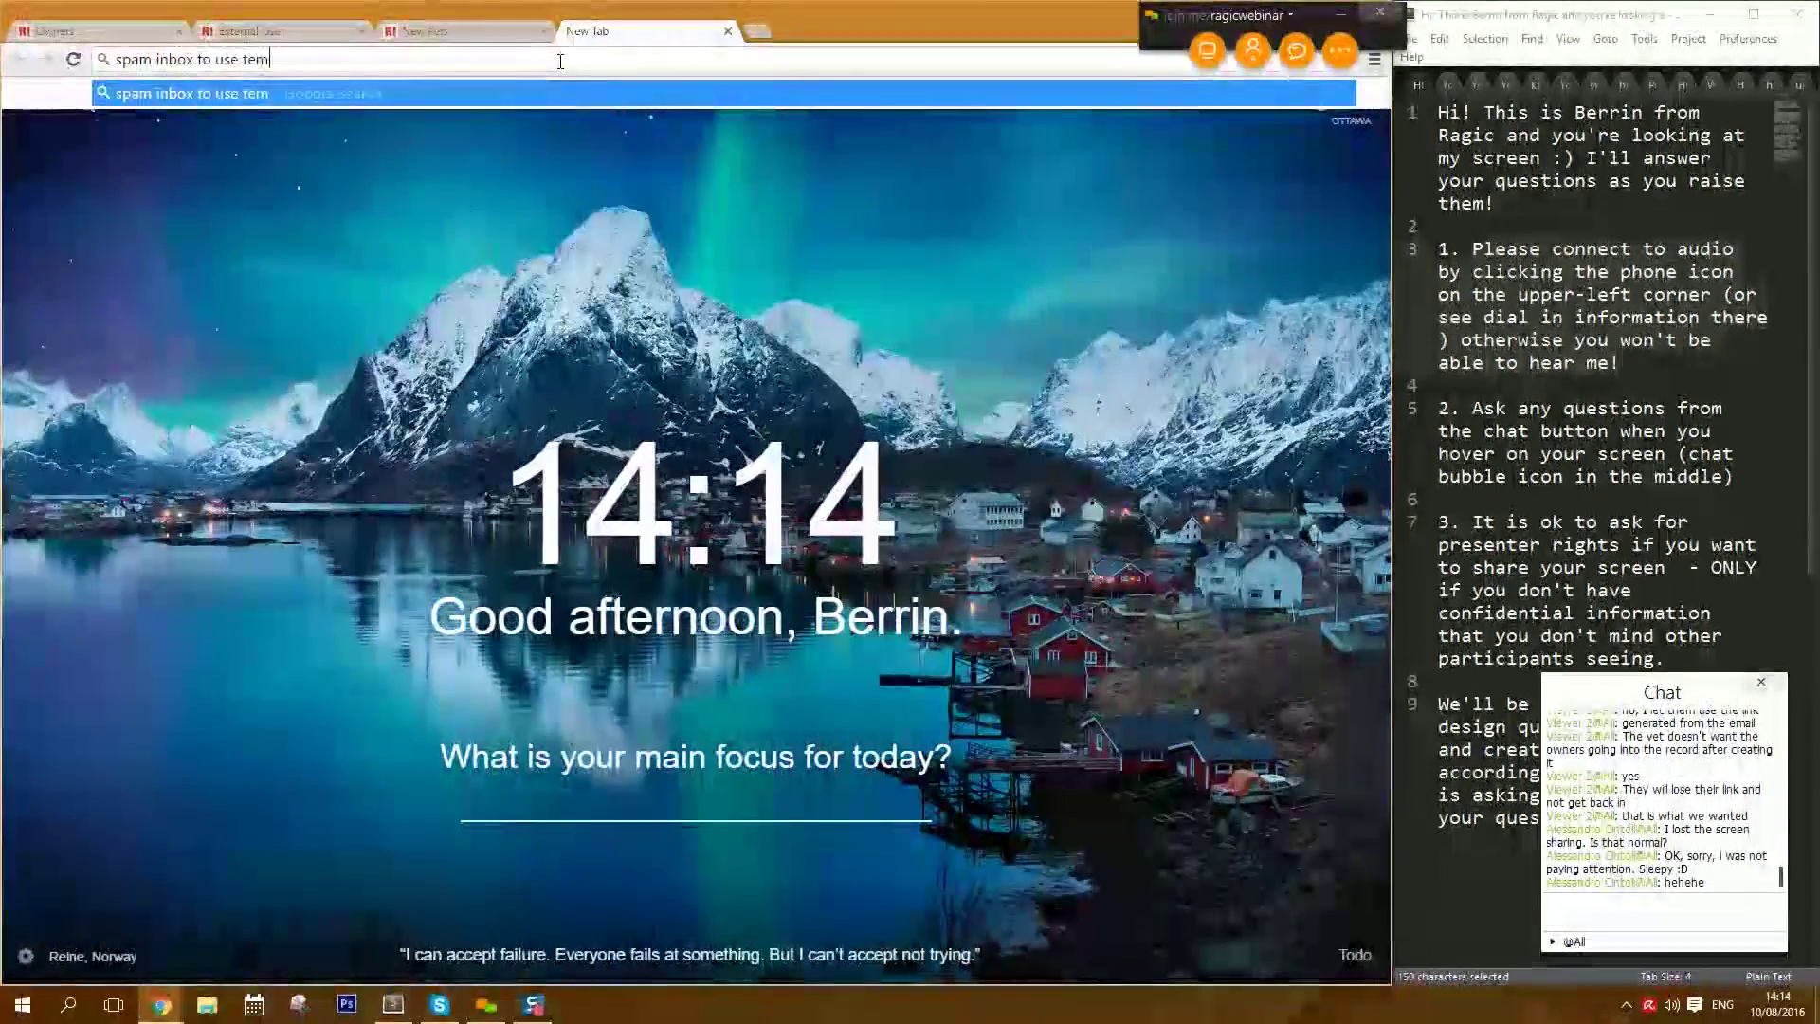
text(porarily)
key(Return)
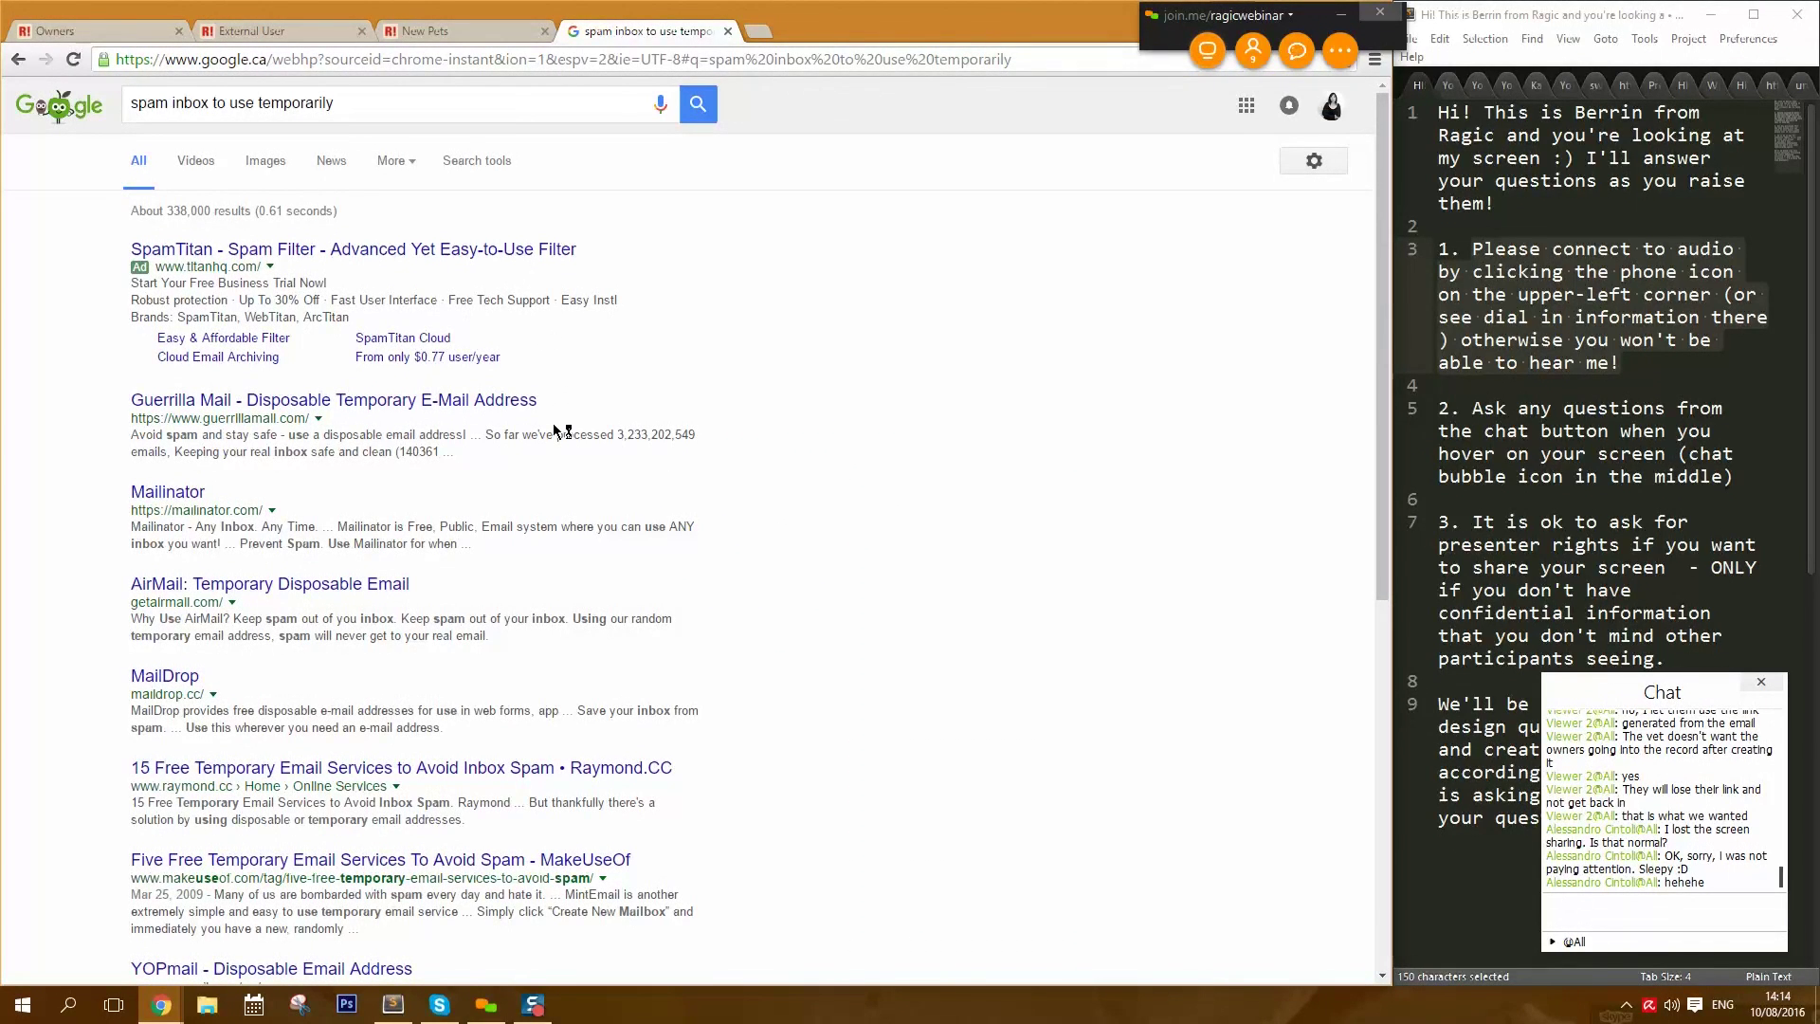
click(503, 402)
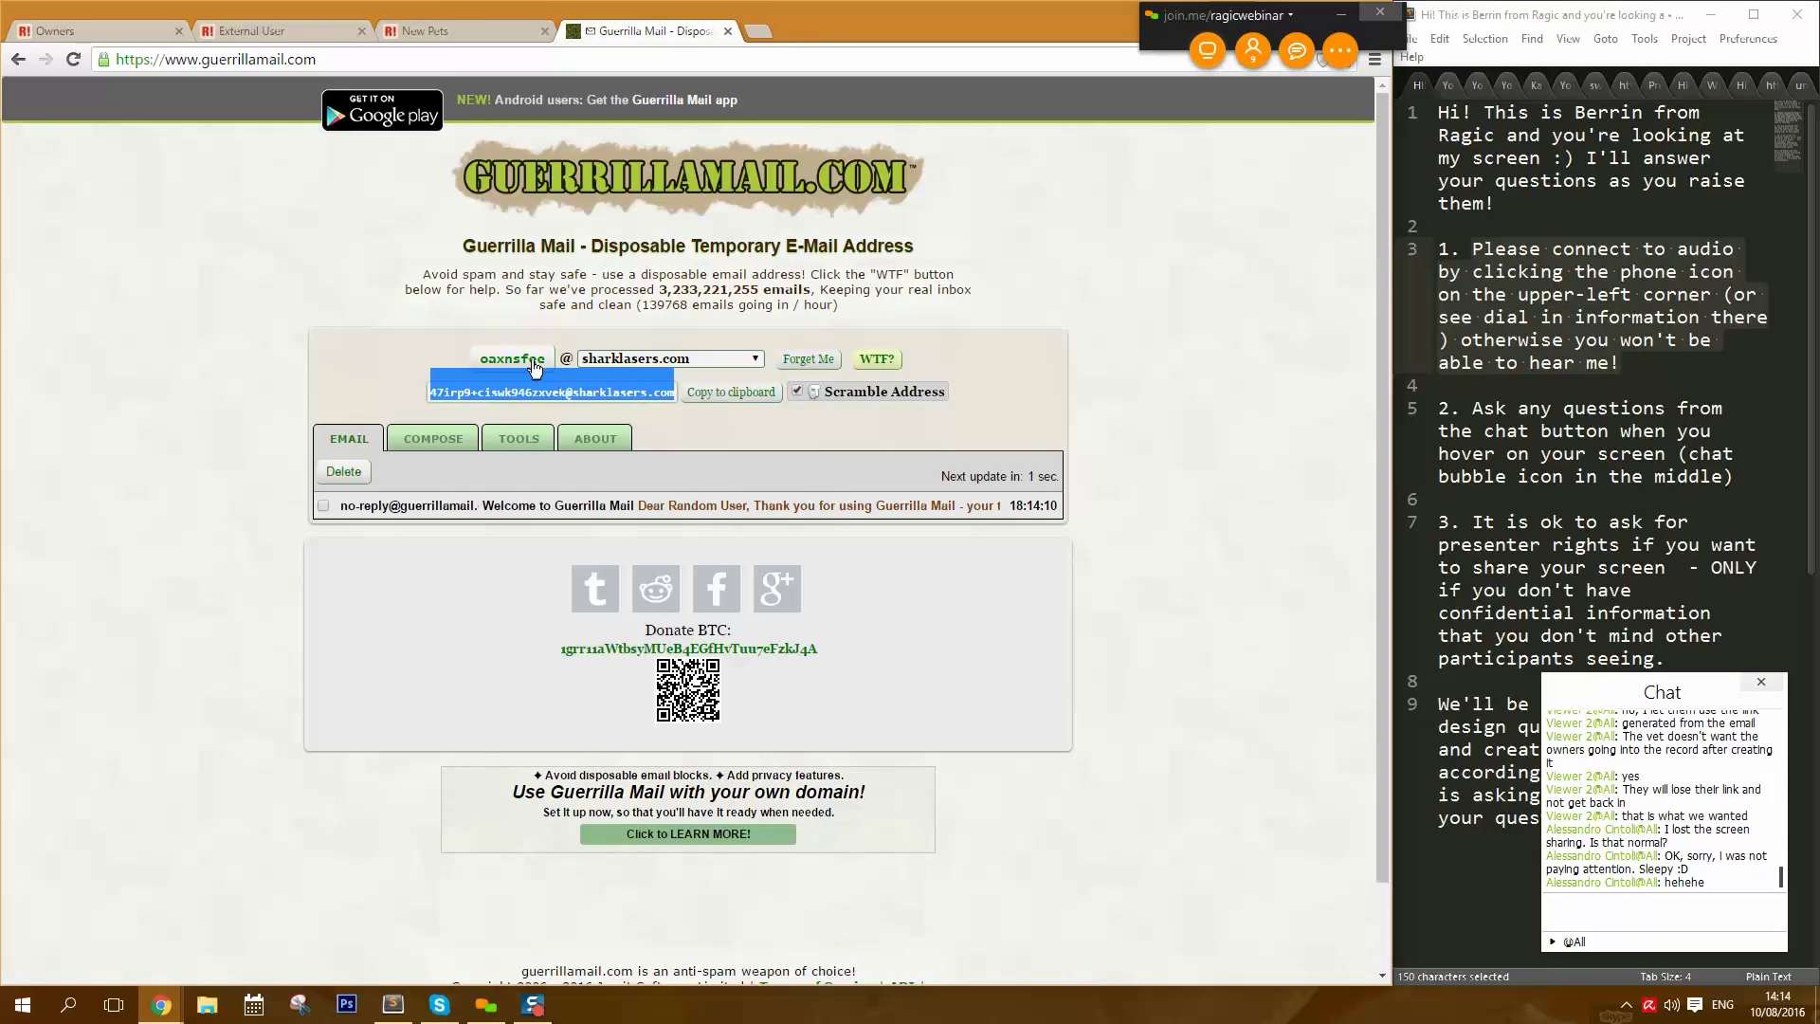
Step: Open the welcome email, select the temporary address, and return to the Ragic tab
click(907, 508)
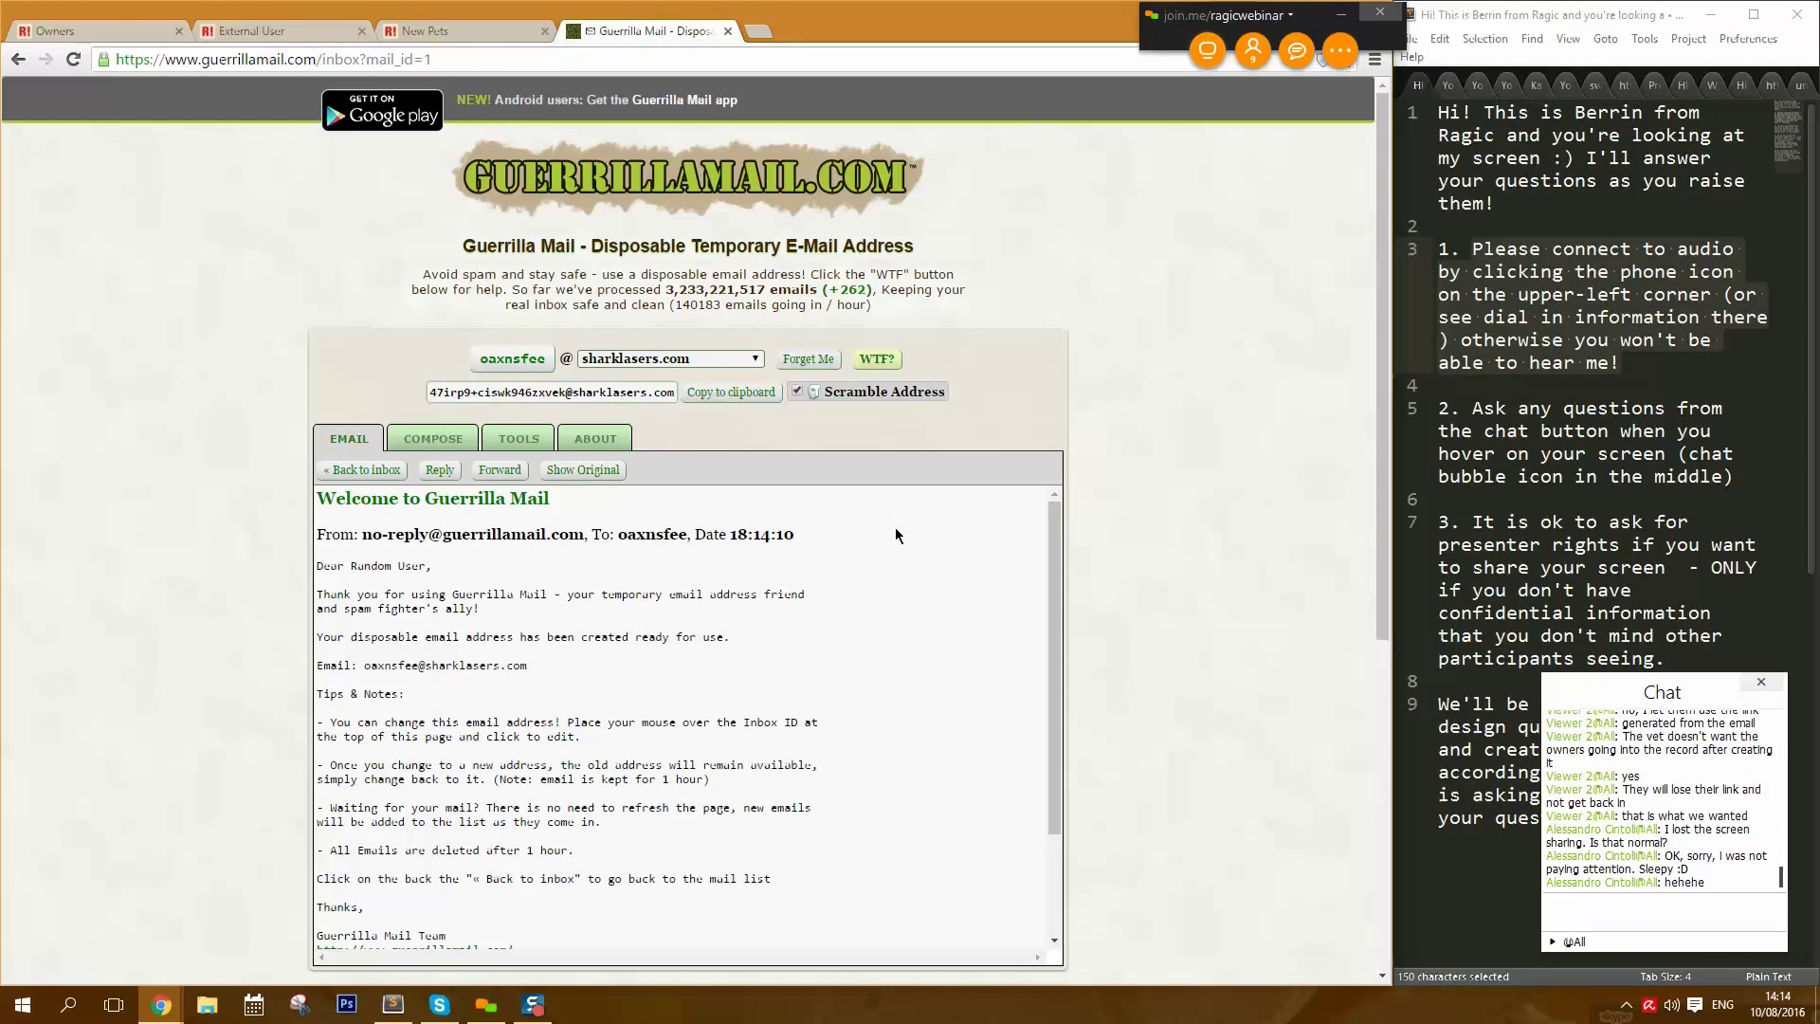
drag(364, 665, 553, 671)
key(ctrl+c)
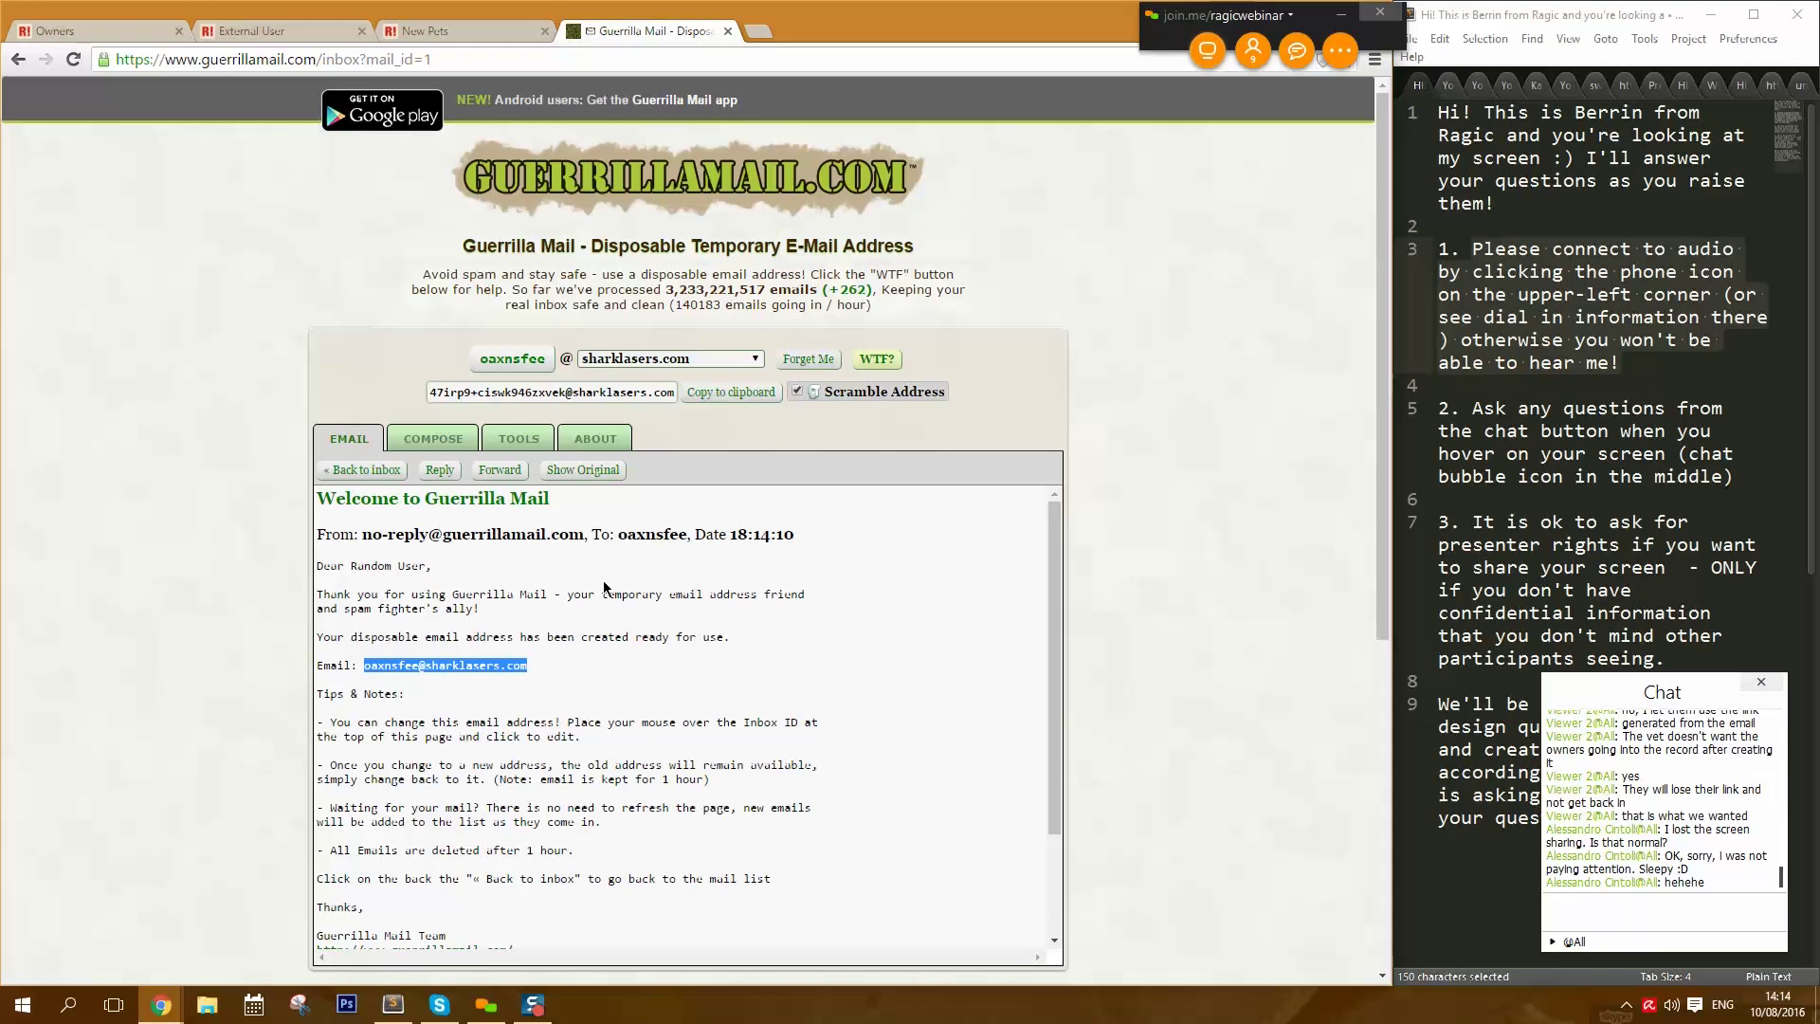
click(438, 31)
click(327, 33)
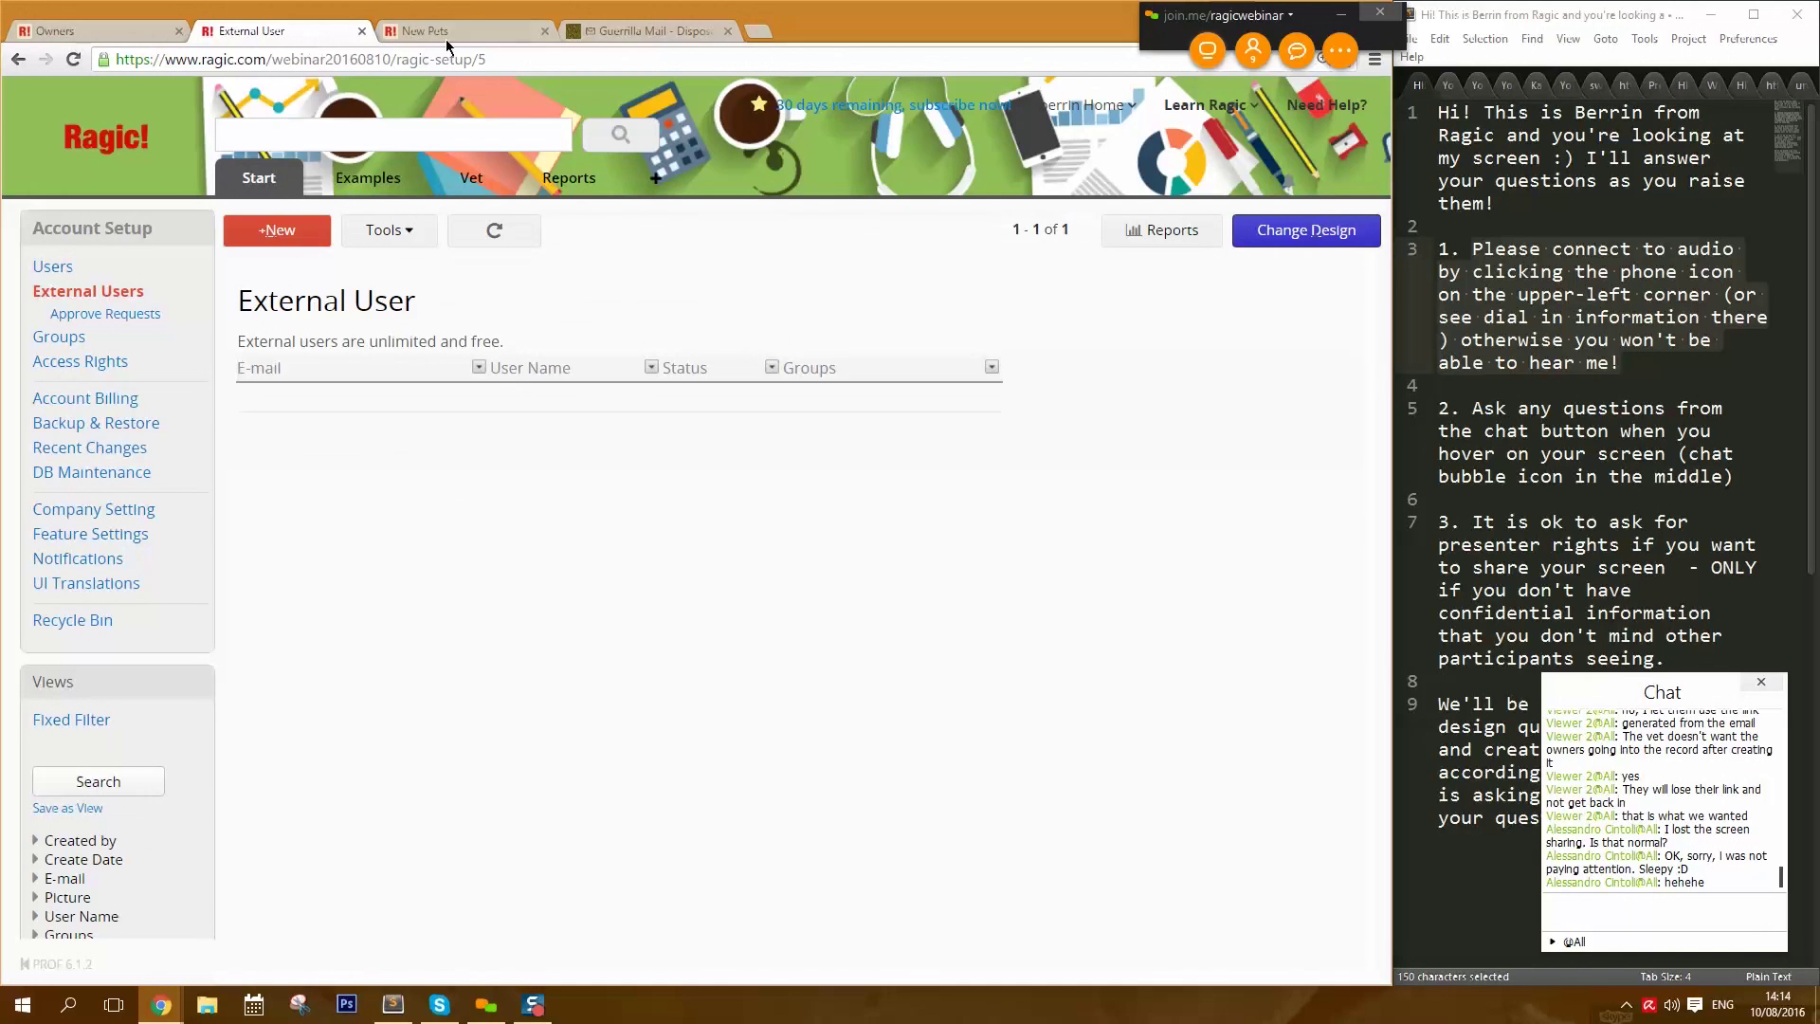
Step: Create an X-User external user with the pasted temporary e-mail and the user's full name, and save
click(418, 402)
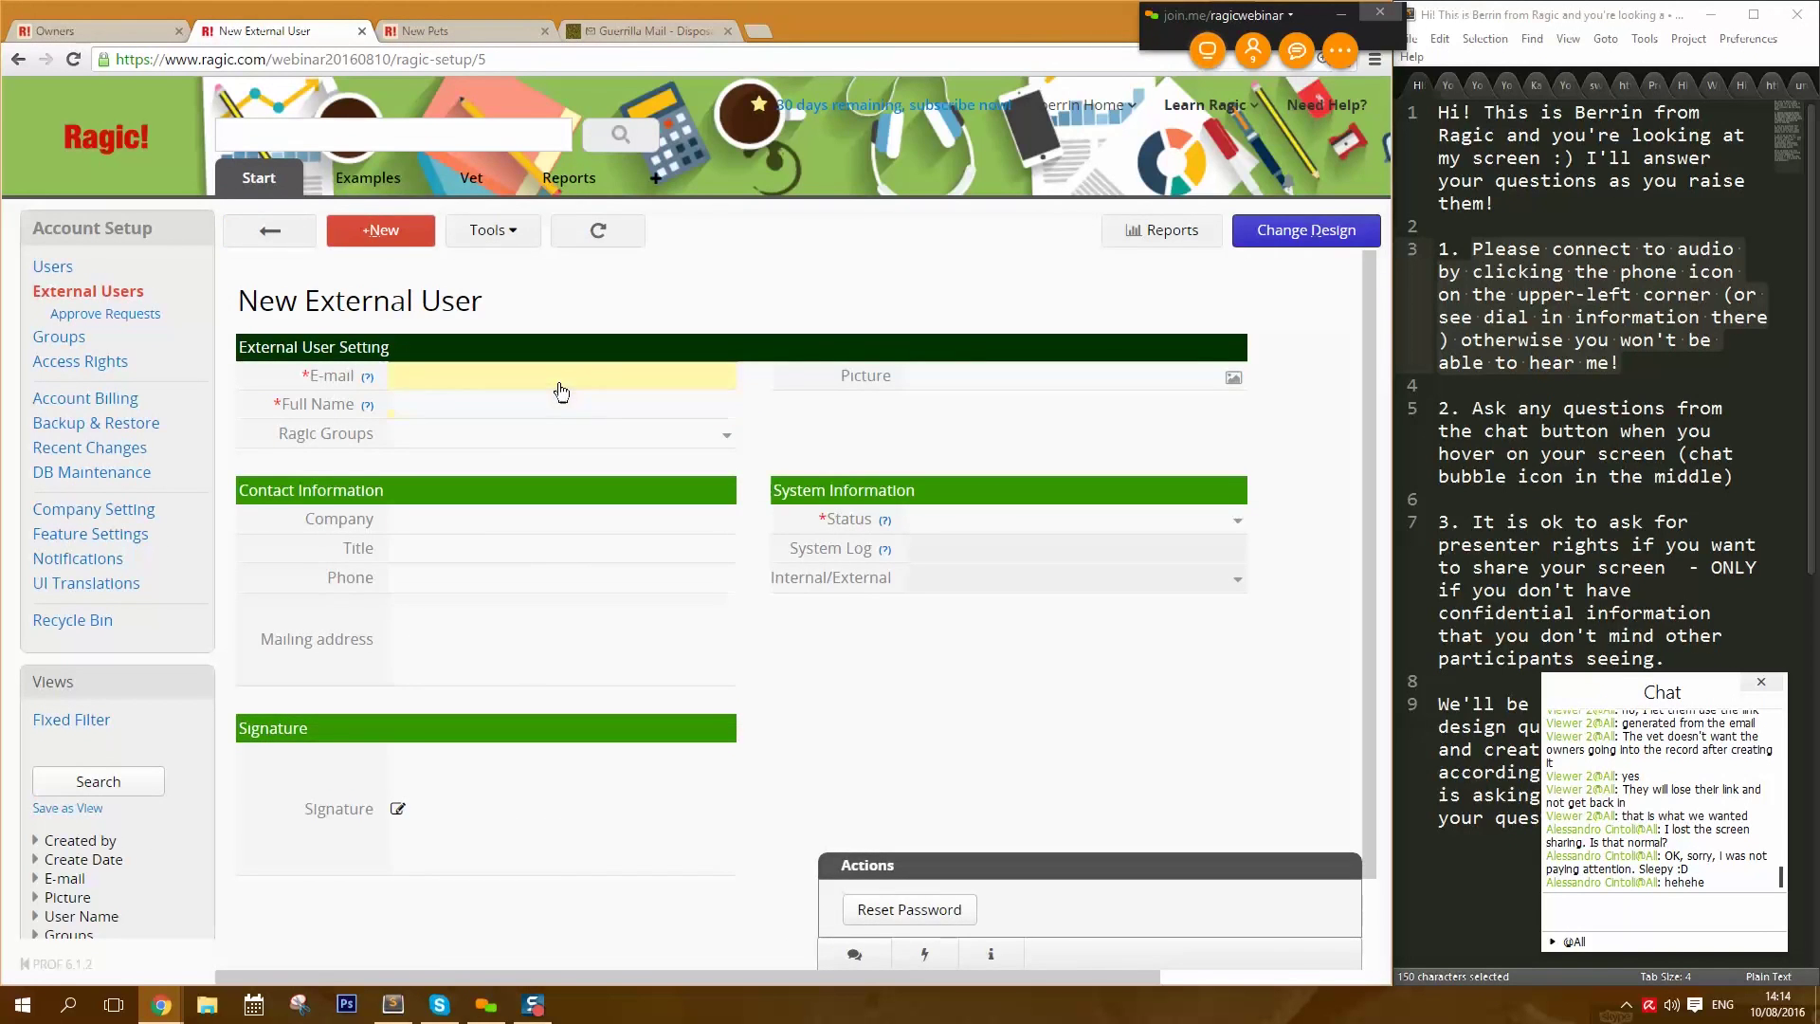
key(ctrl+v)
click(546, 398)
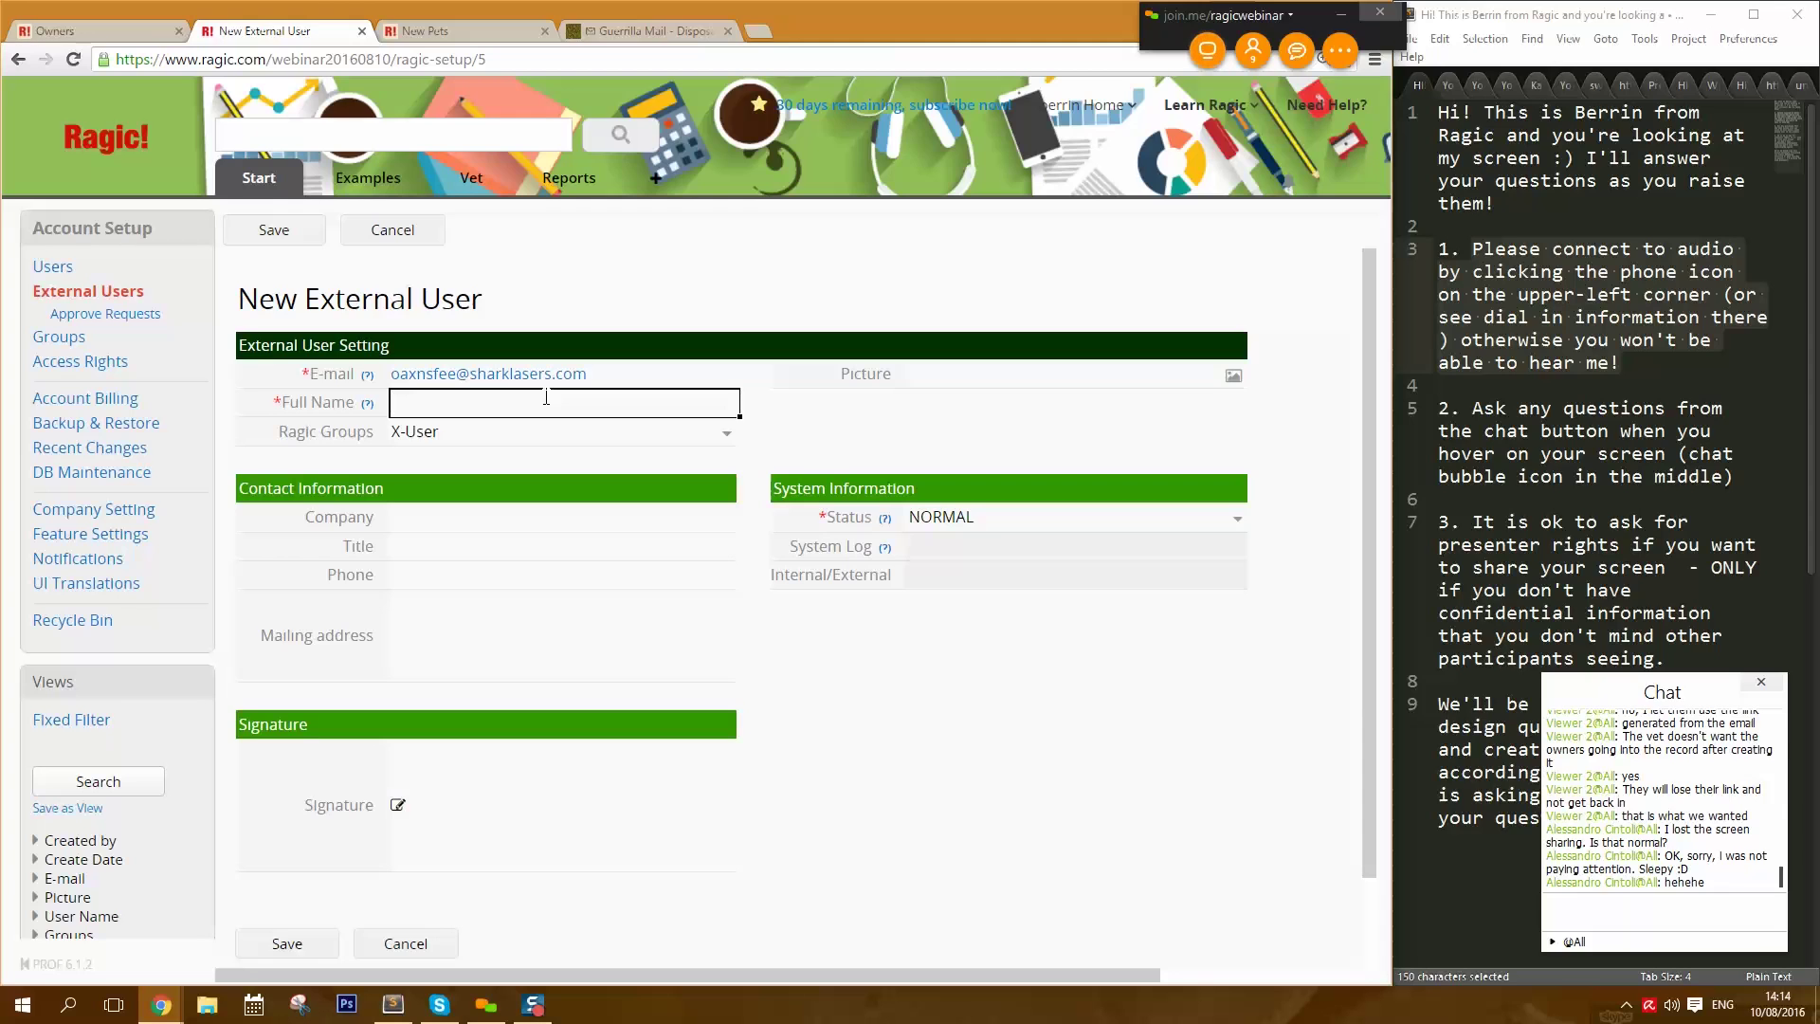
text(Jane Doe)
click(270, 947)
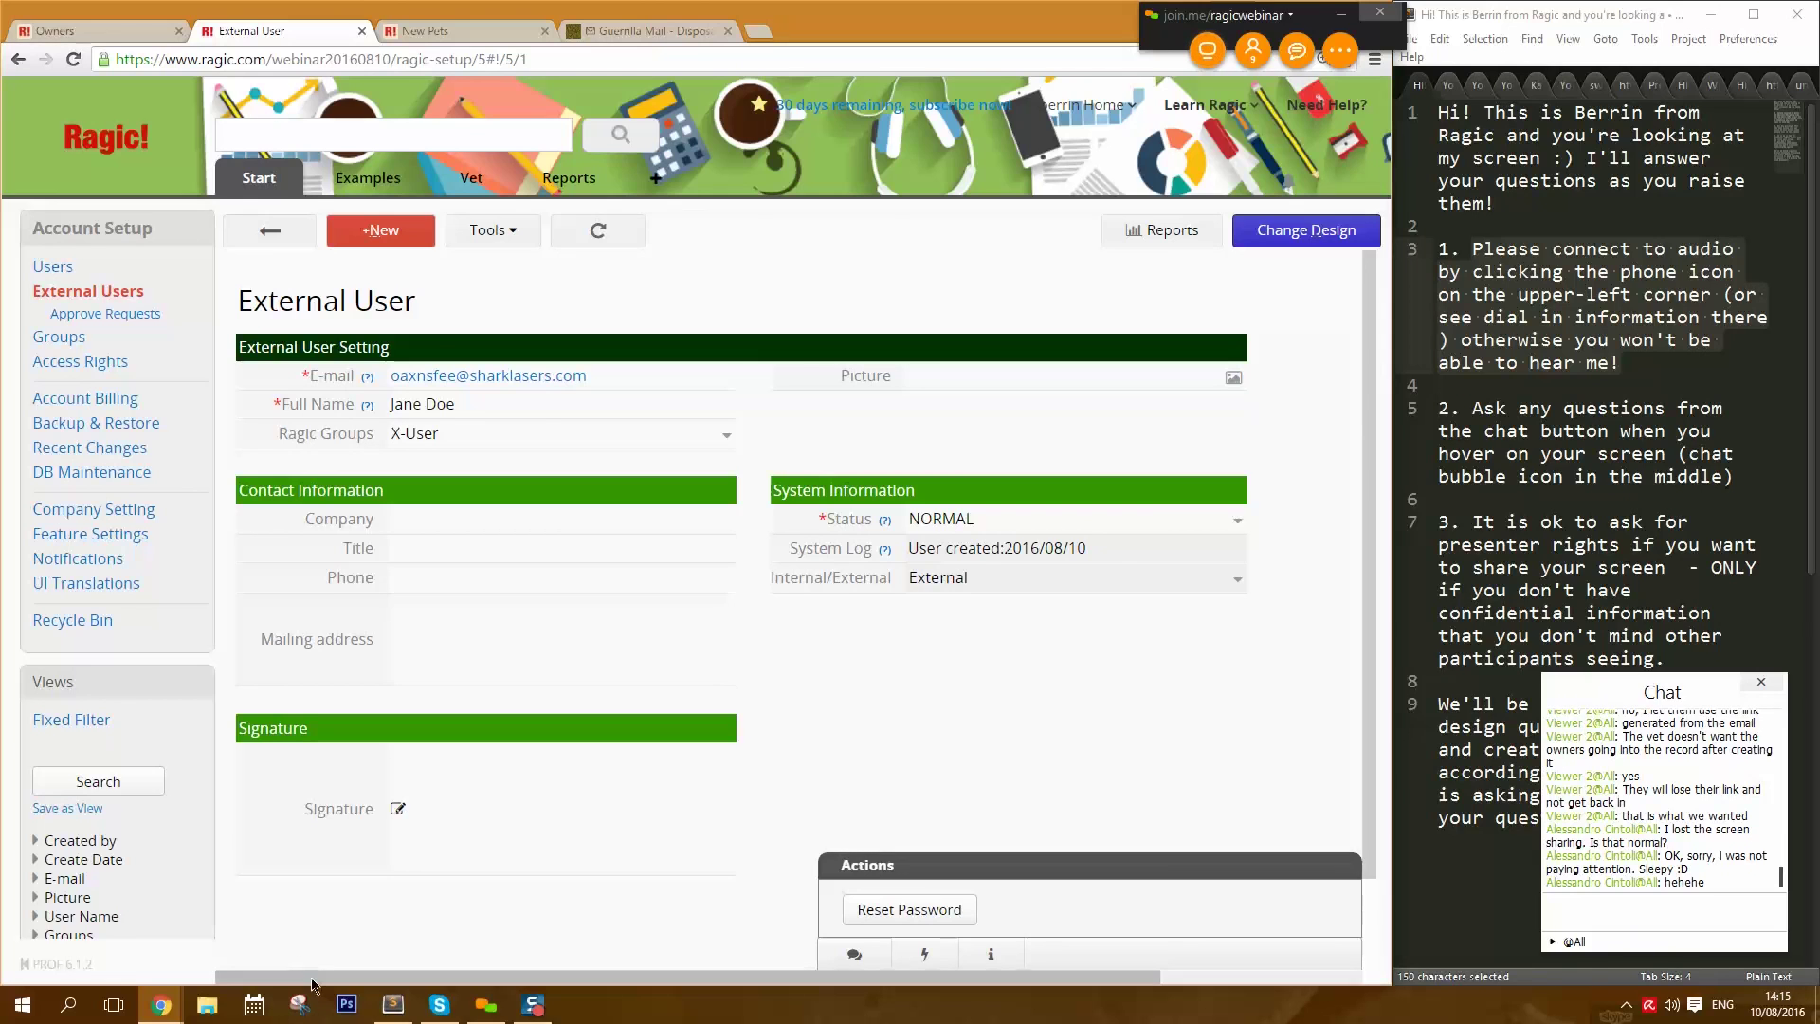
Step: On owner O-00002, limit the Owner record field to the X-User group and save the design
mouse_move(471, 182)
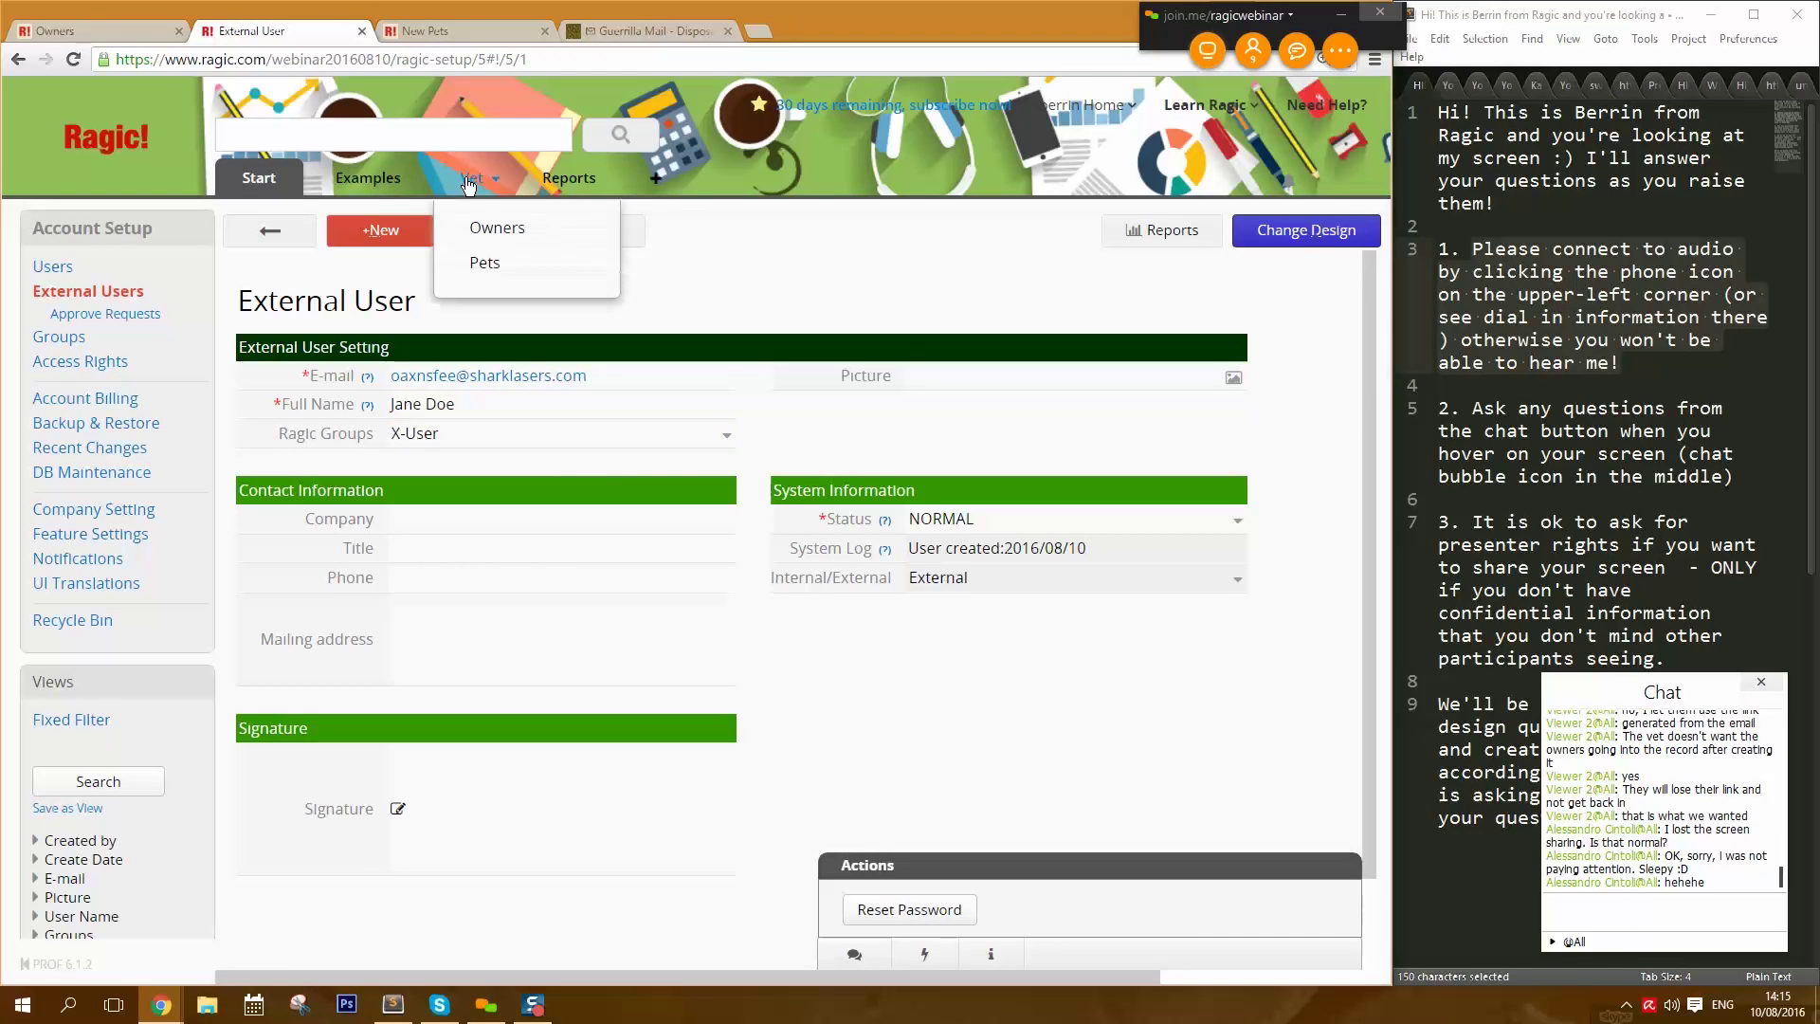
click(481, 233)
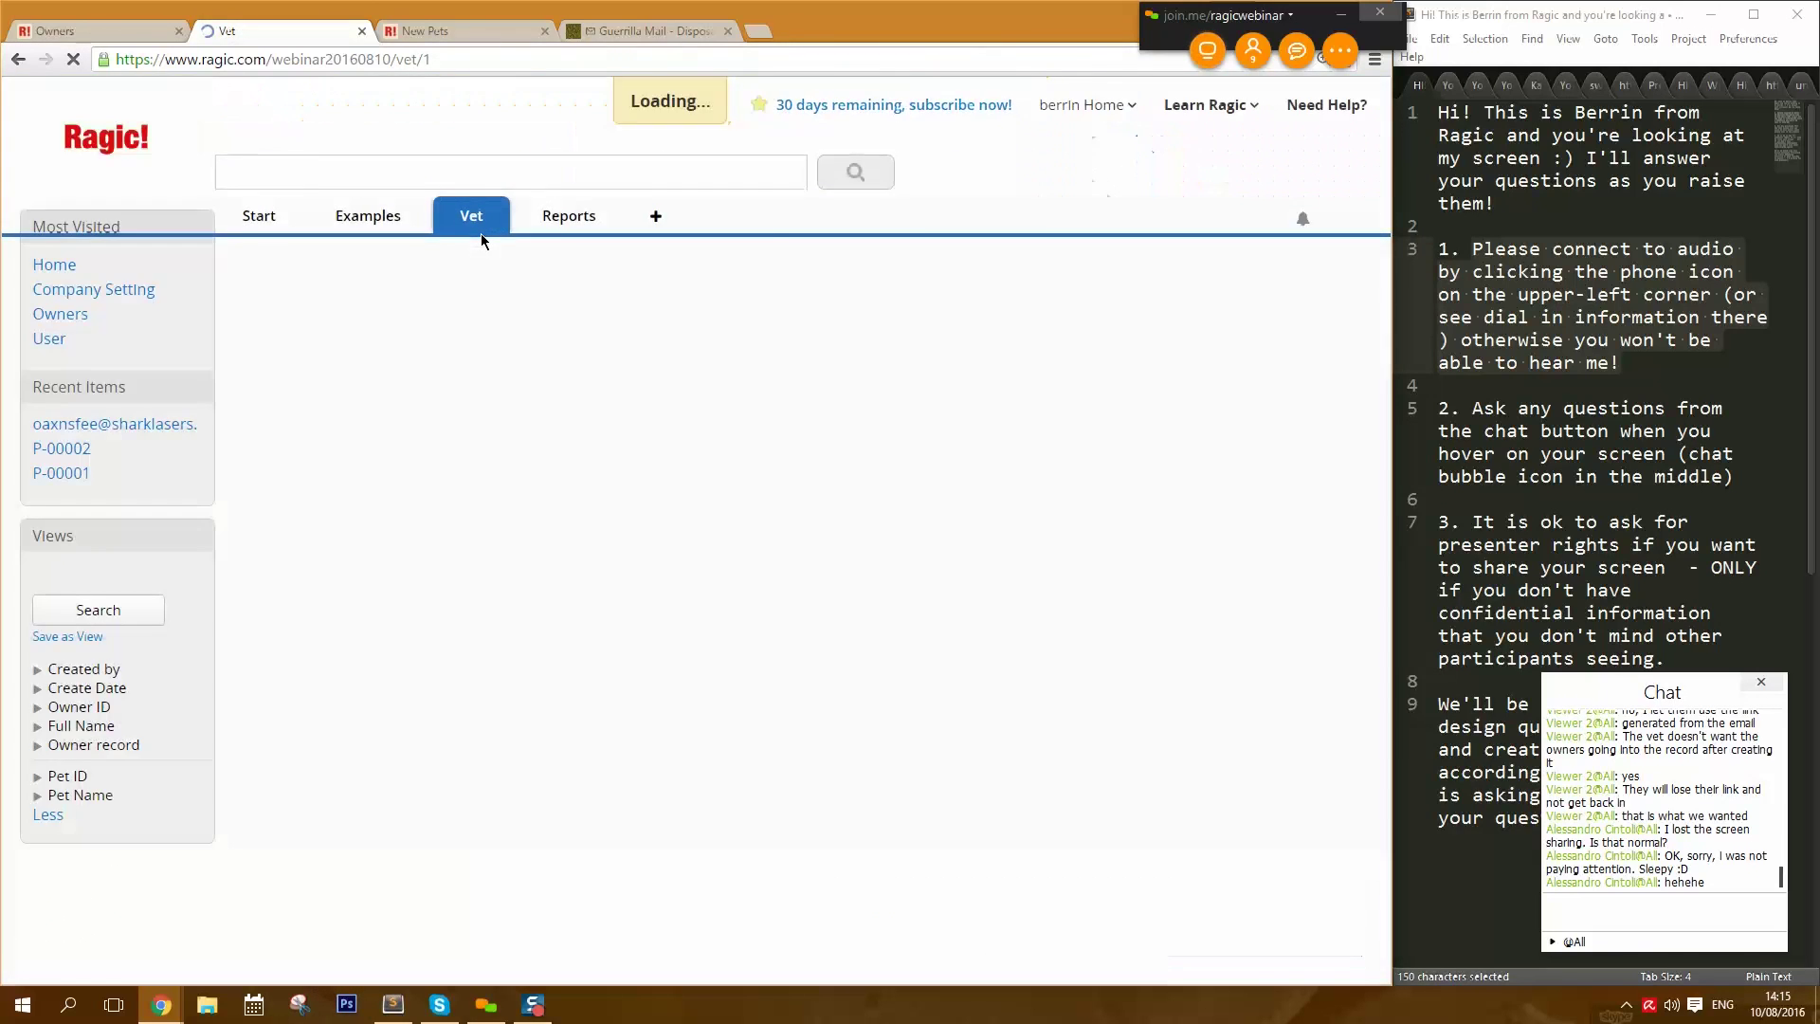
click(479, 377)
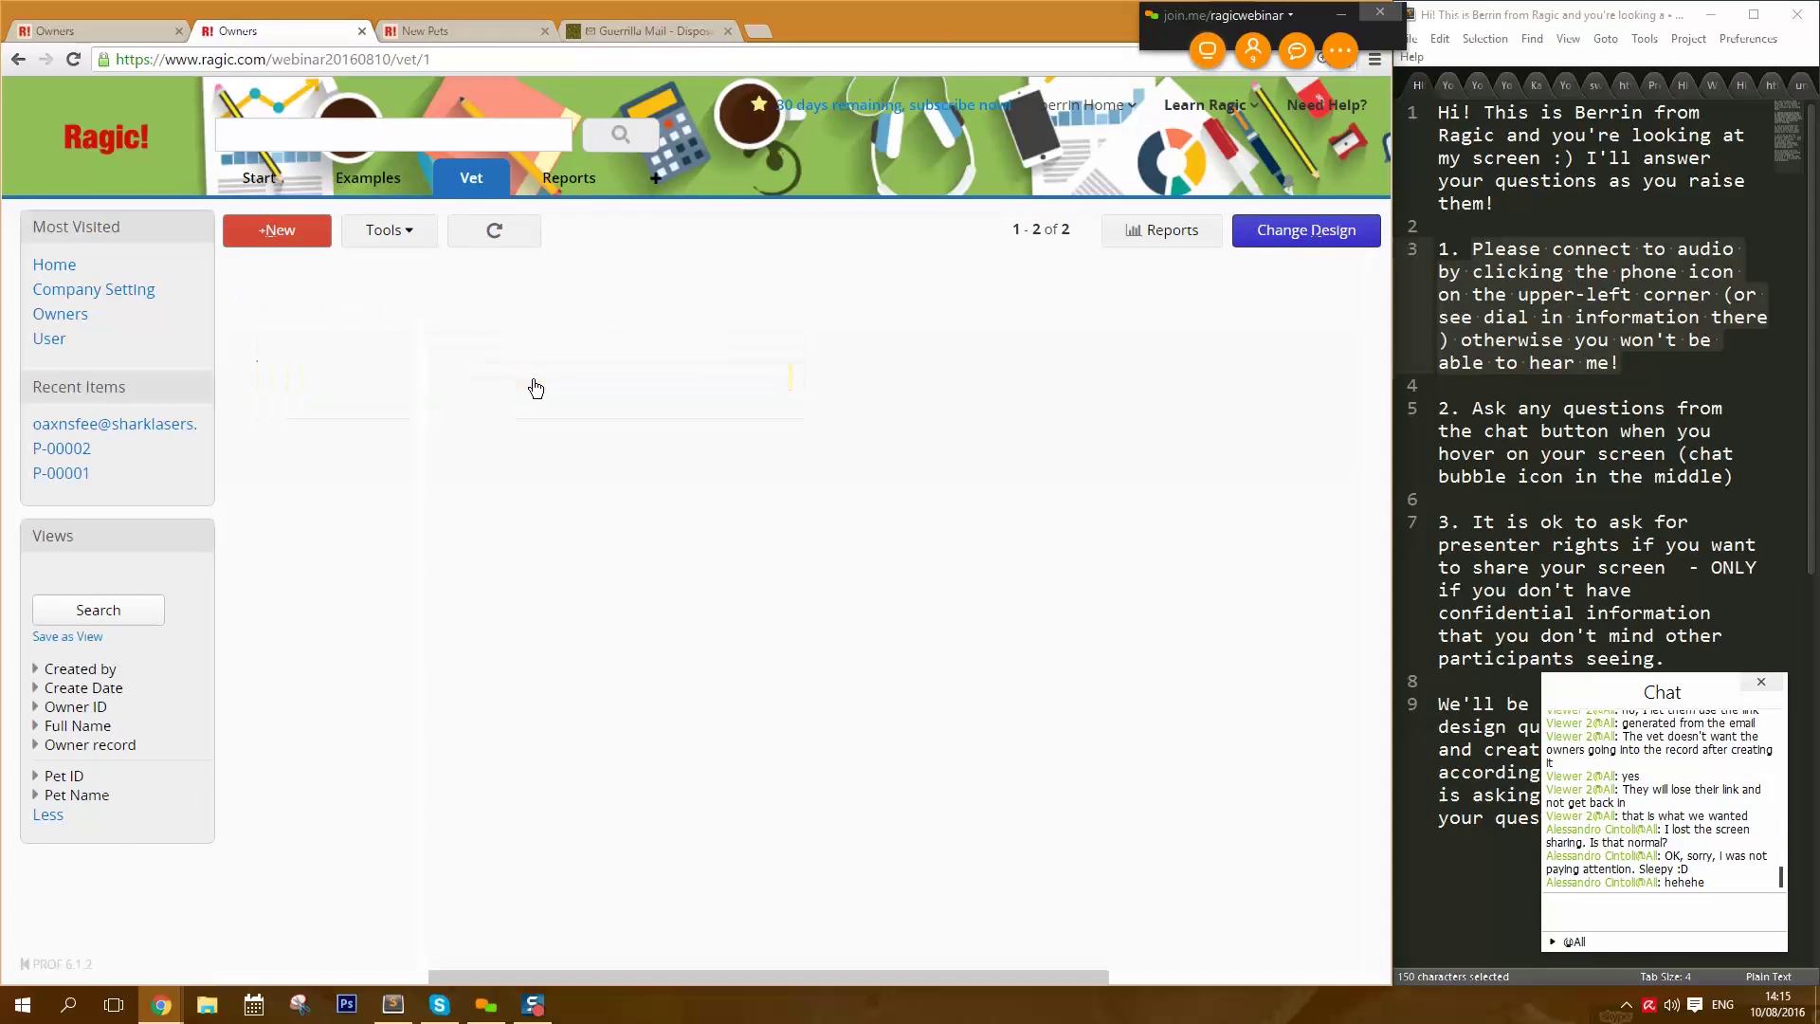
click(669, 413)
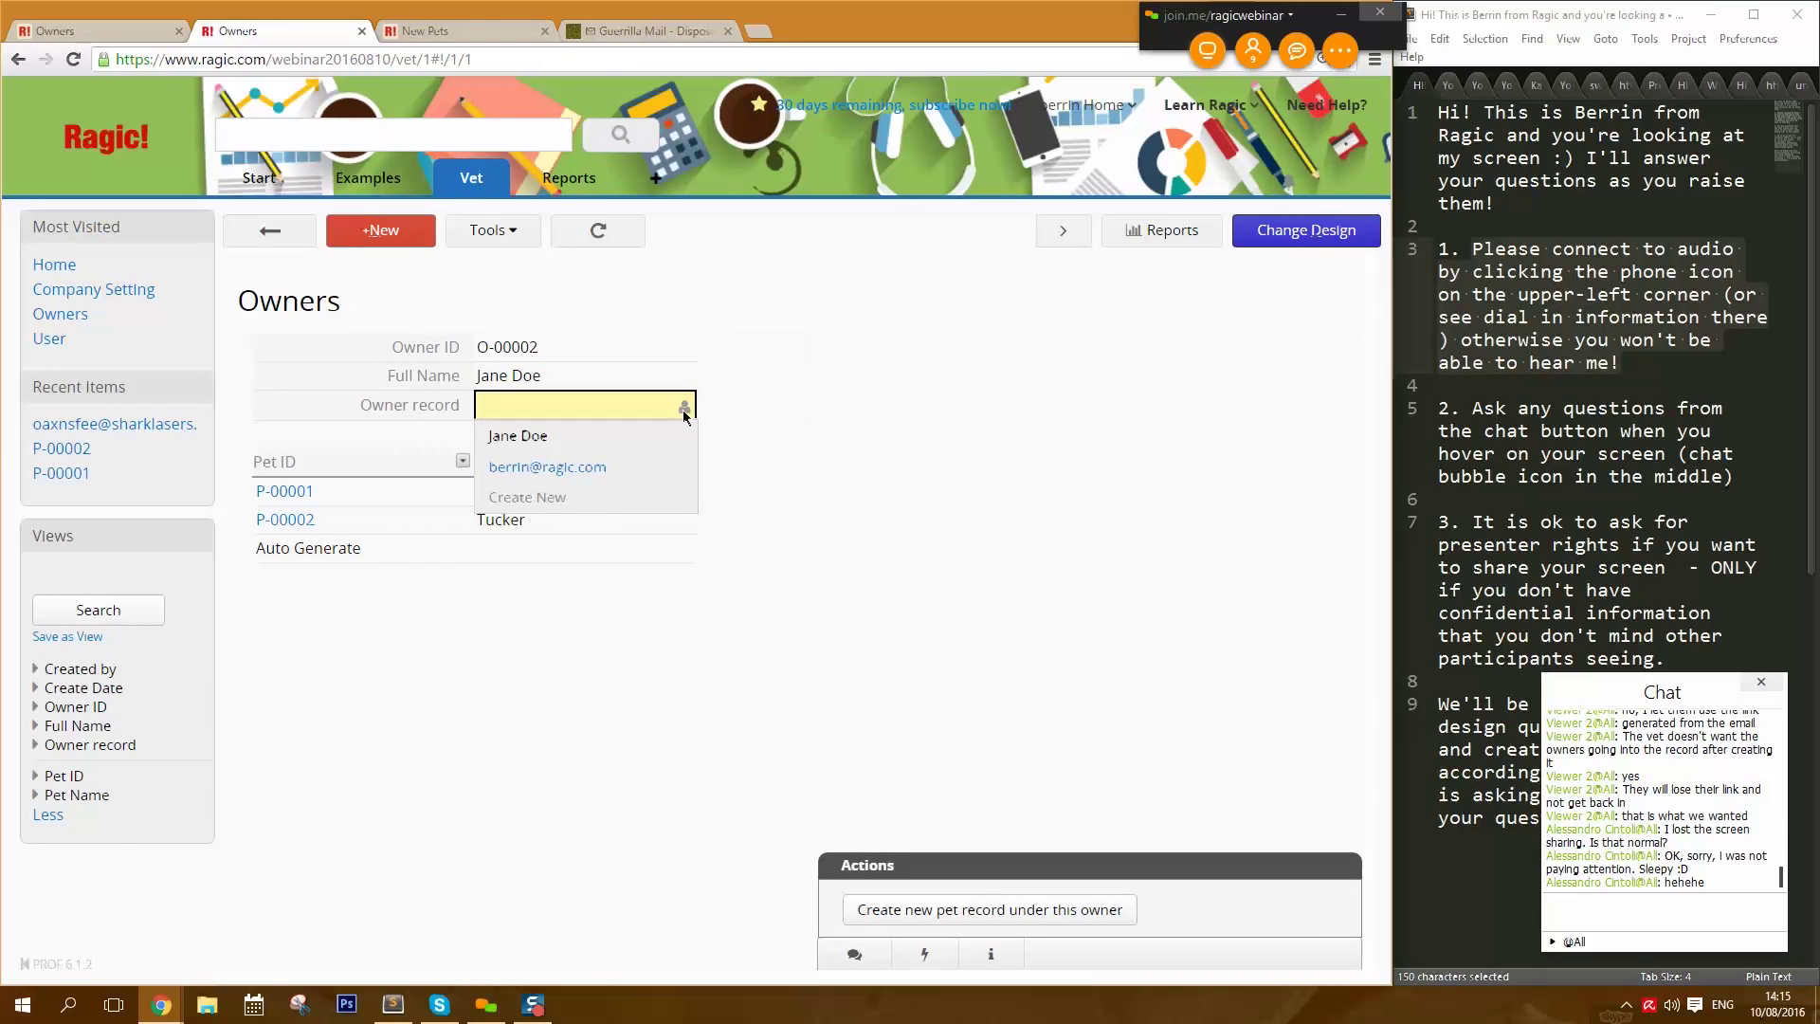
click(1268, 235)
click(529, 447)
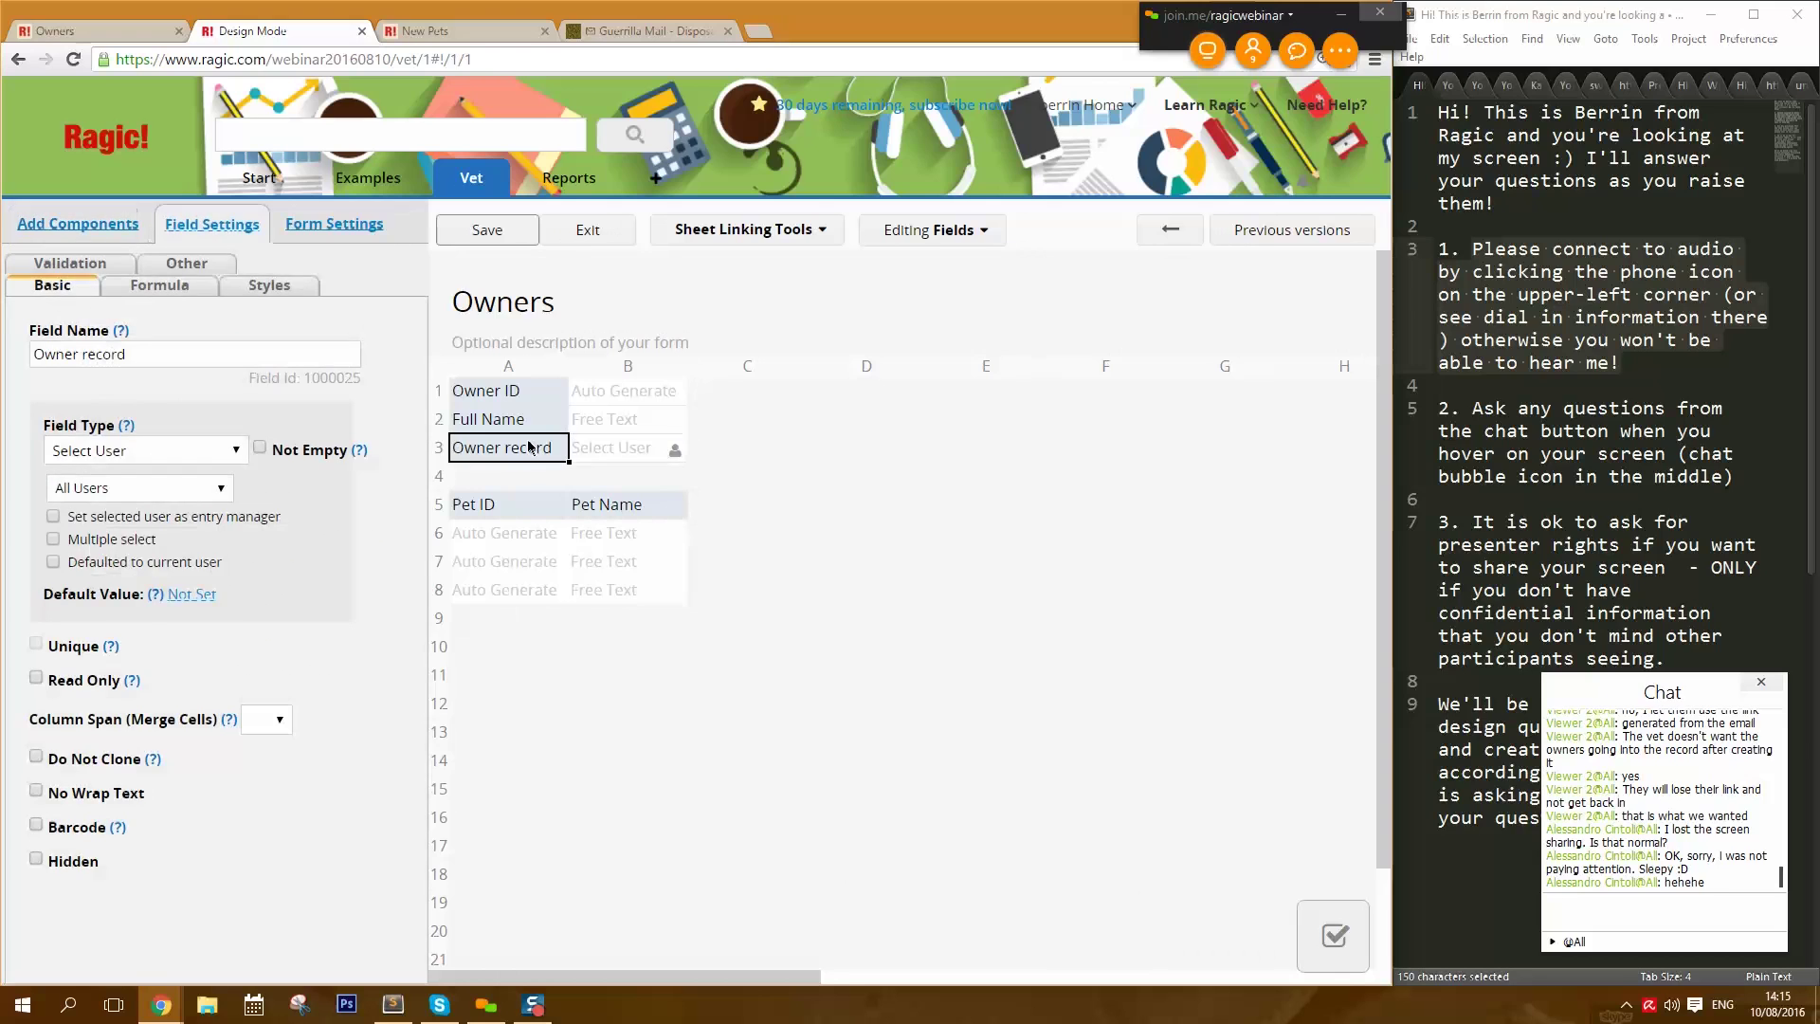
click(168, 491)
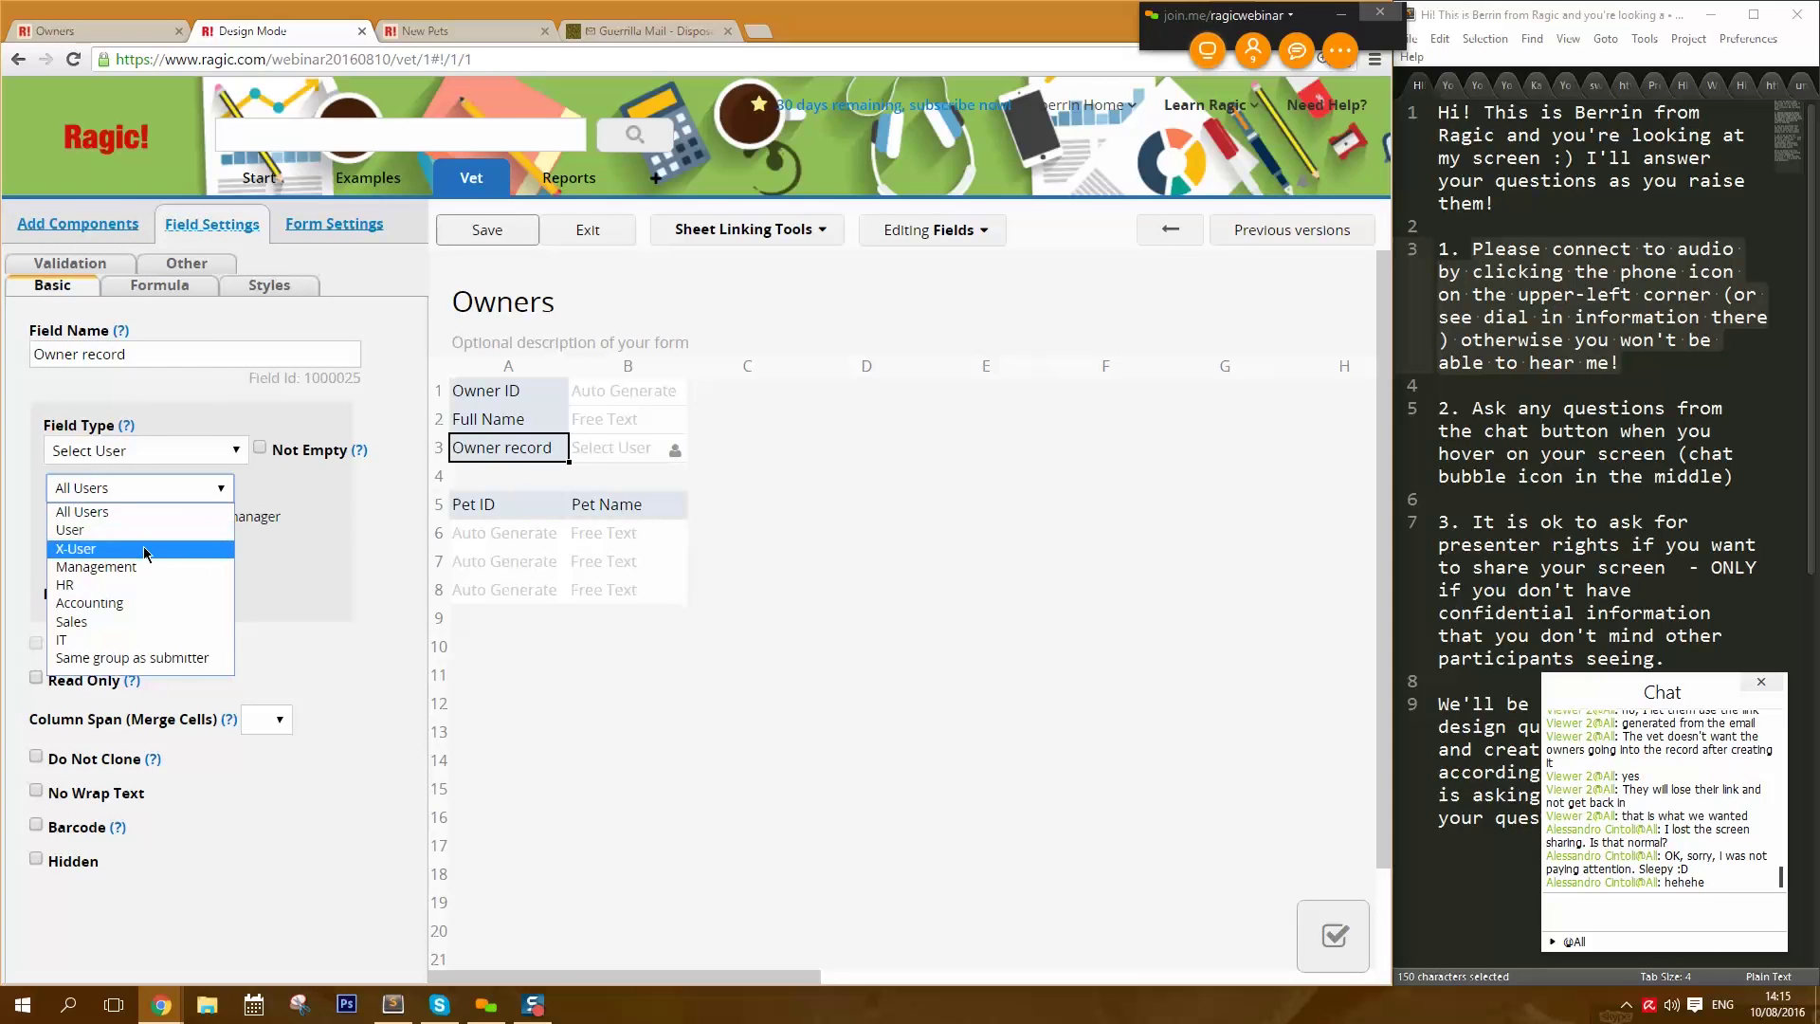
click(104, 541)
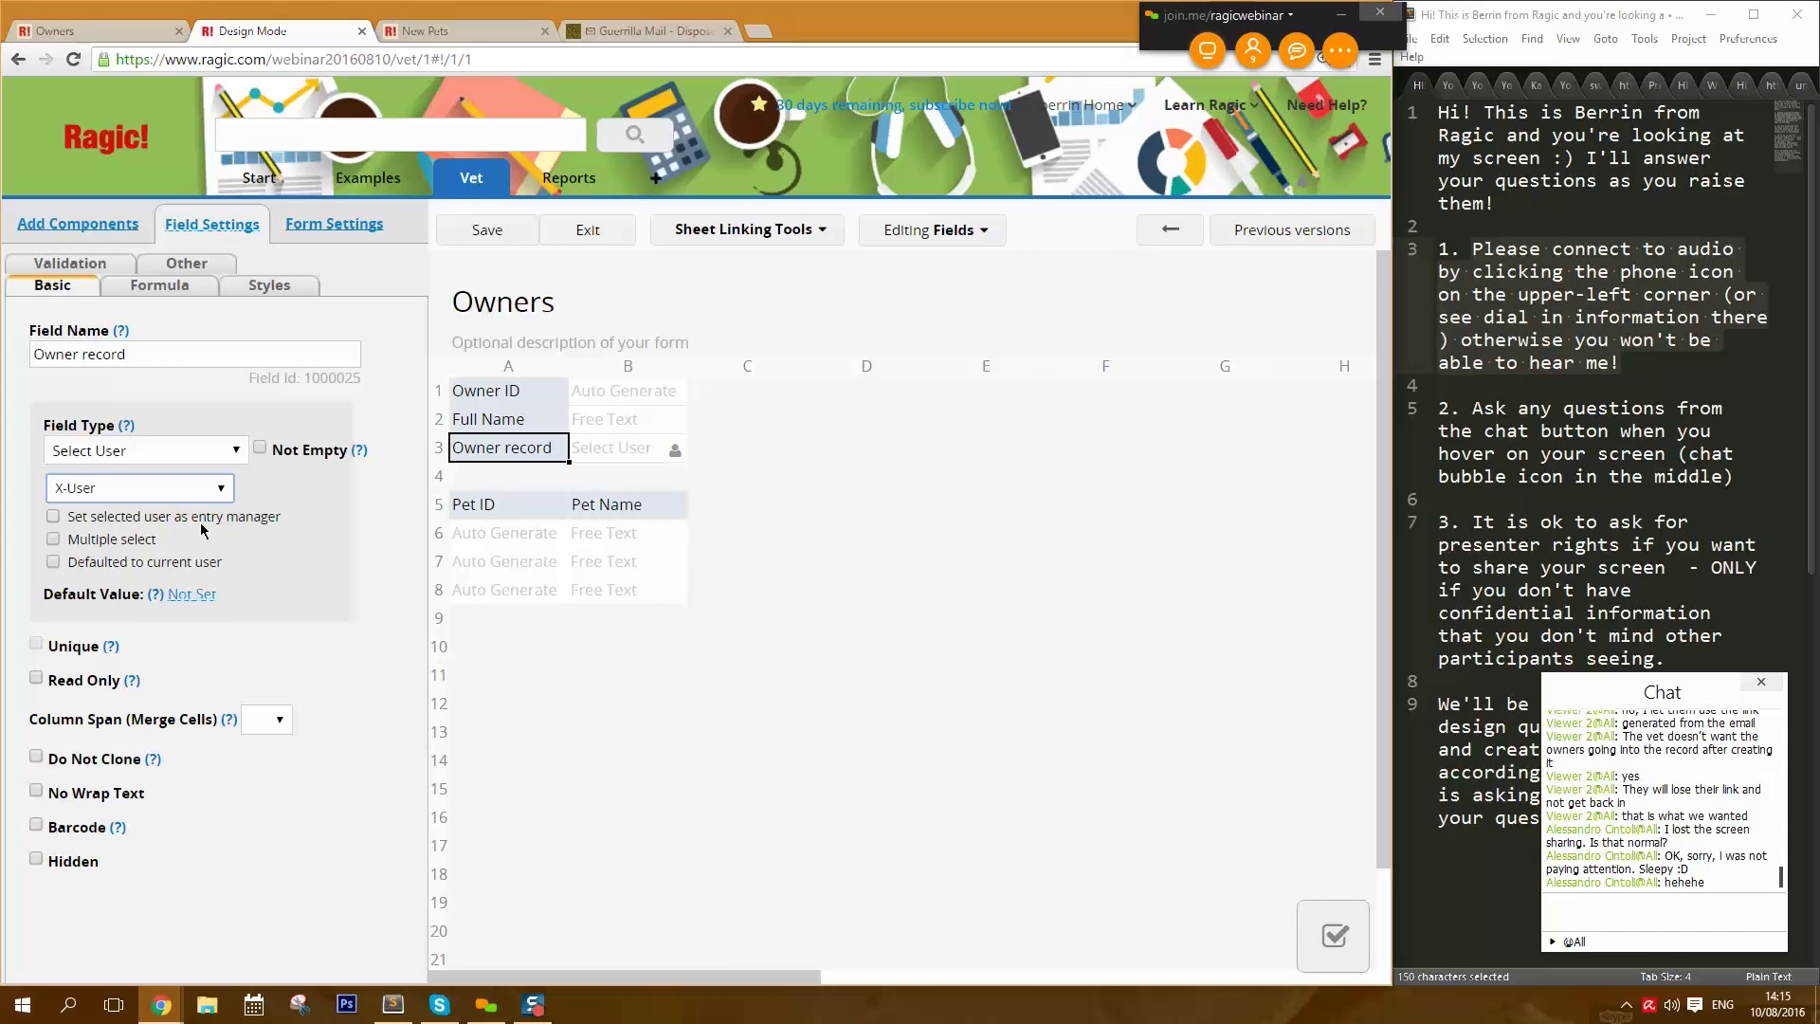
click(490, 233)
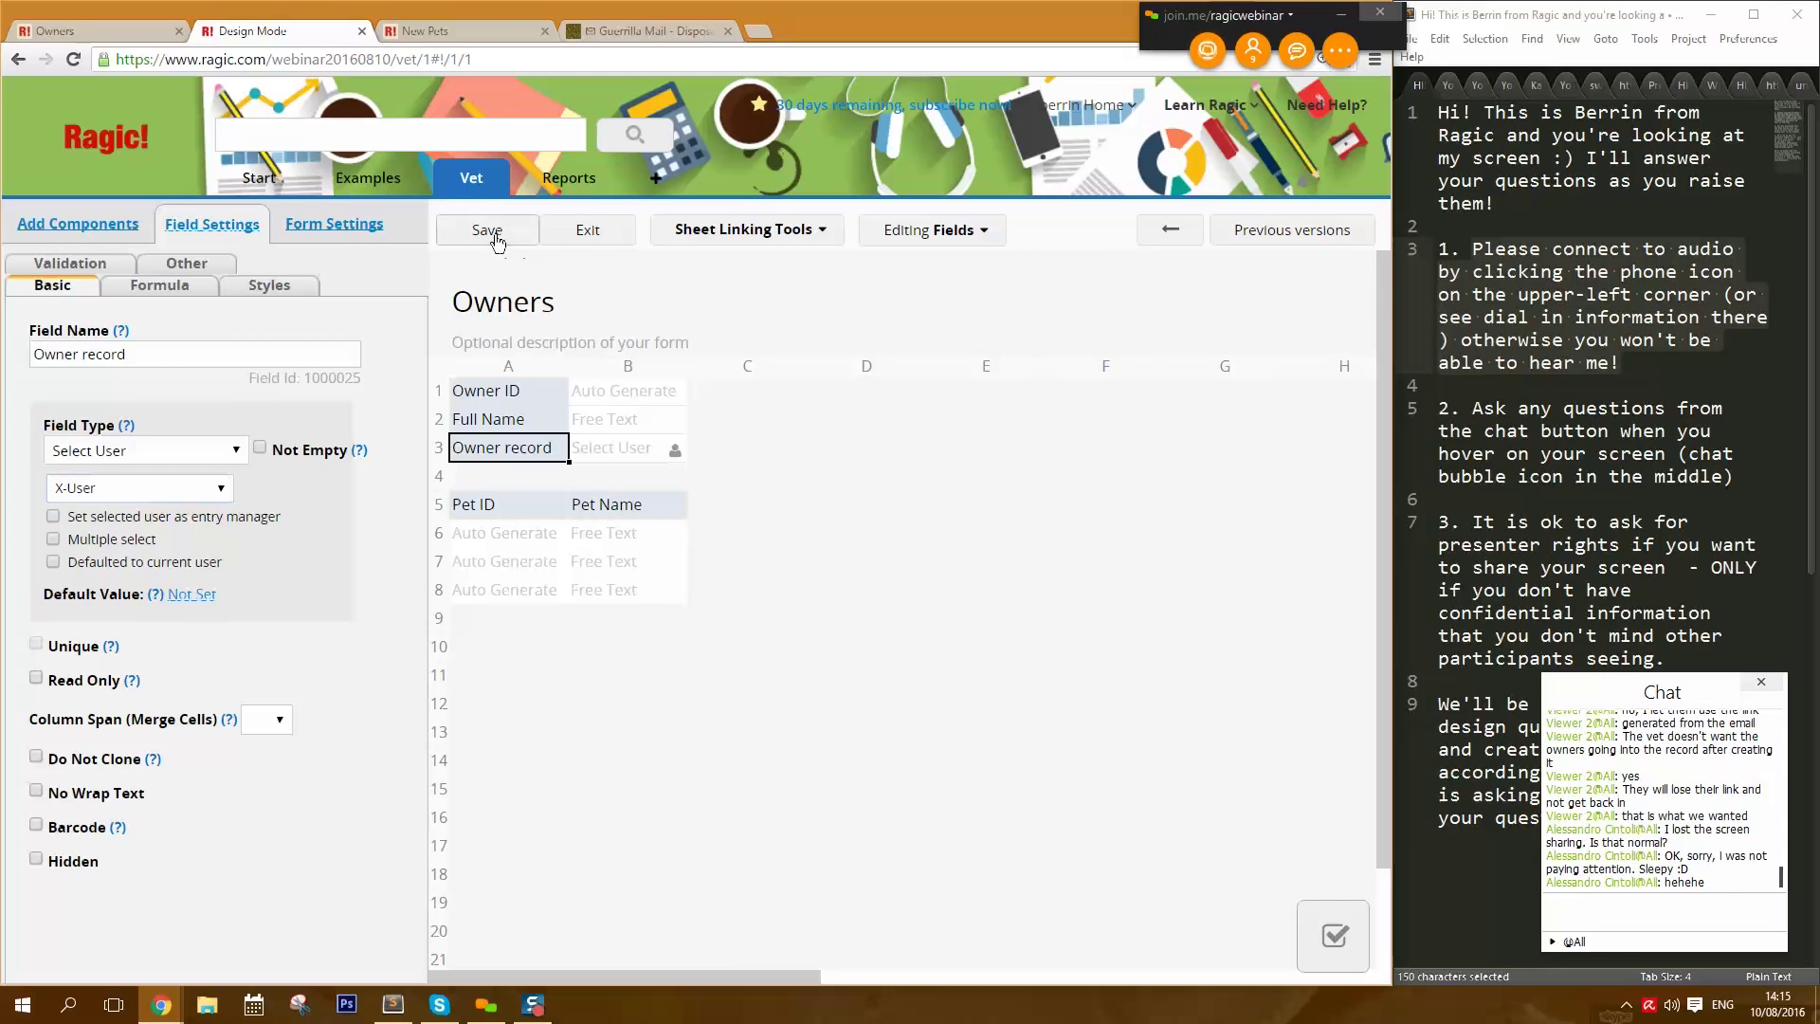
click(583, 236)
Step: Assign the new external user as O-00002's owner record and save
click(681, 414)
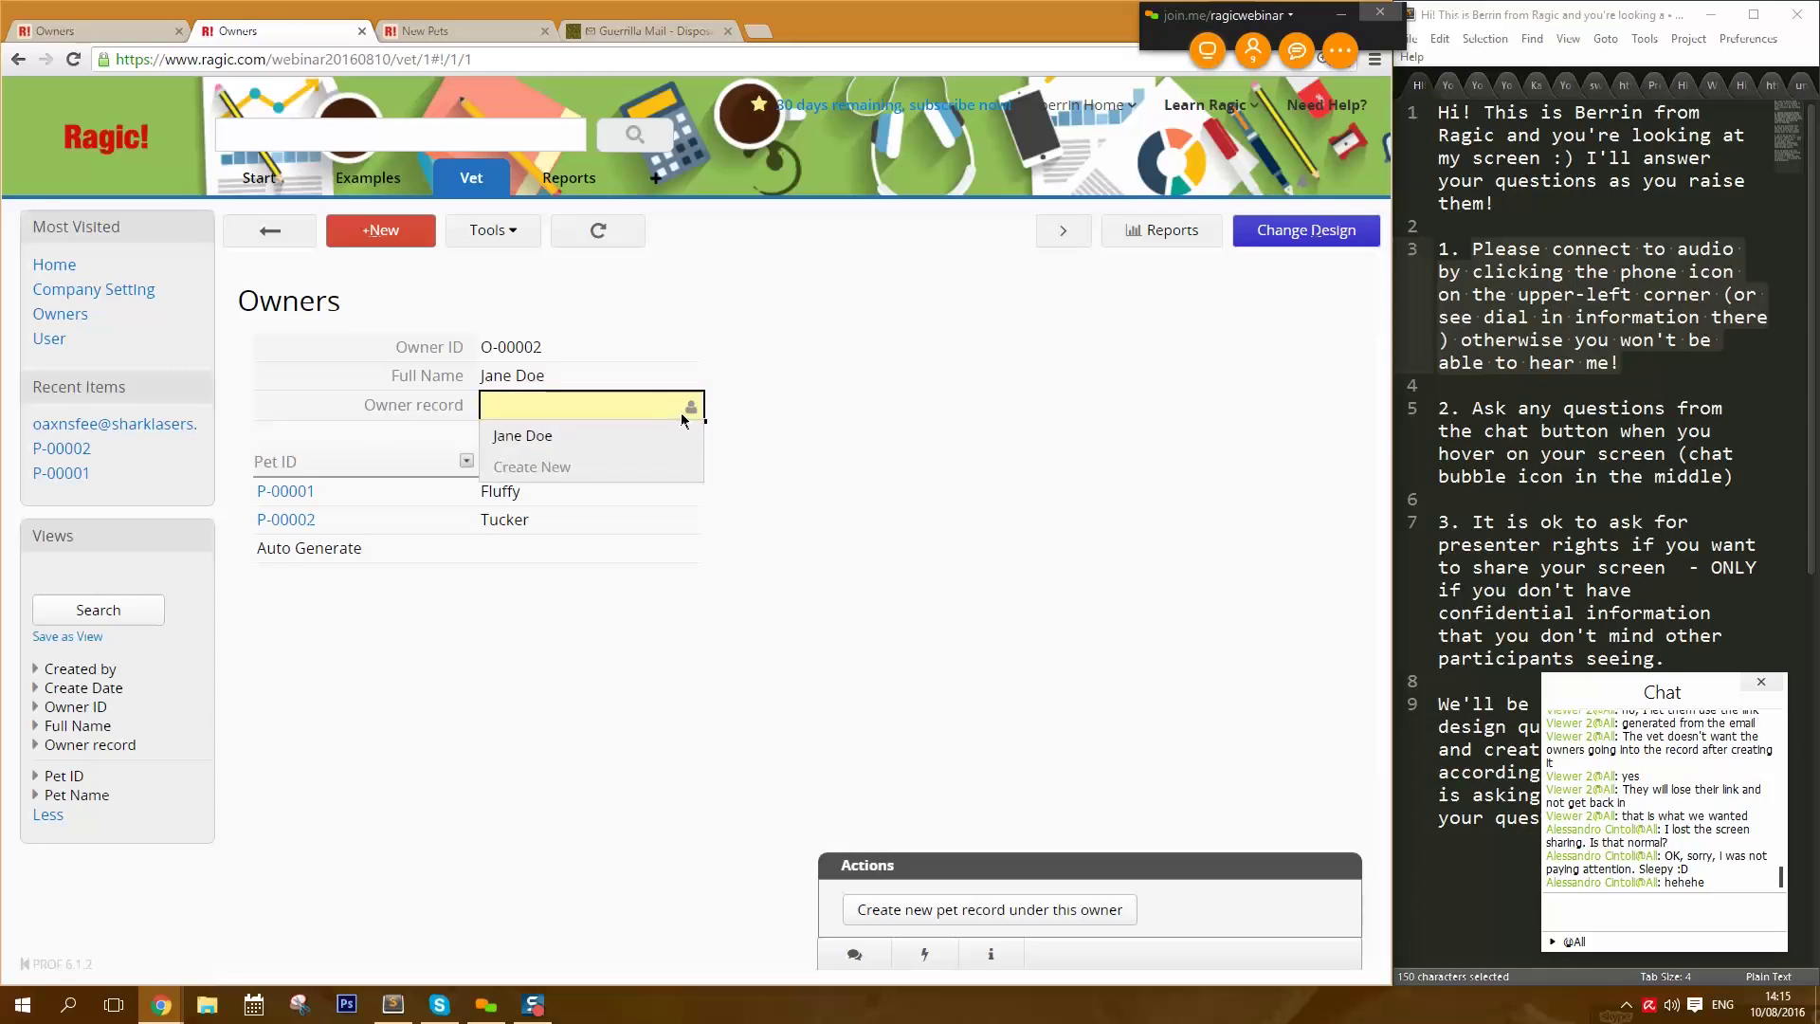
click(644, 426)
click(300, 235)
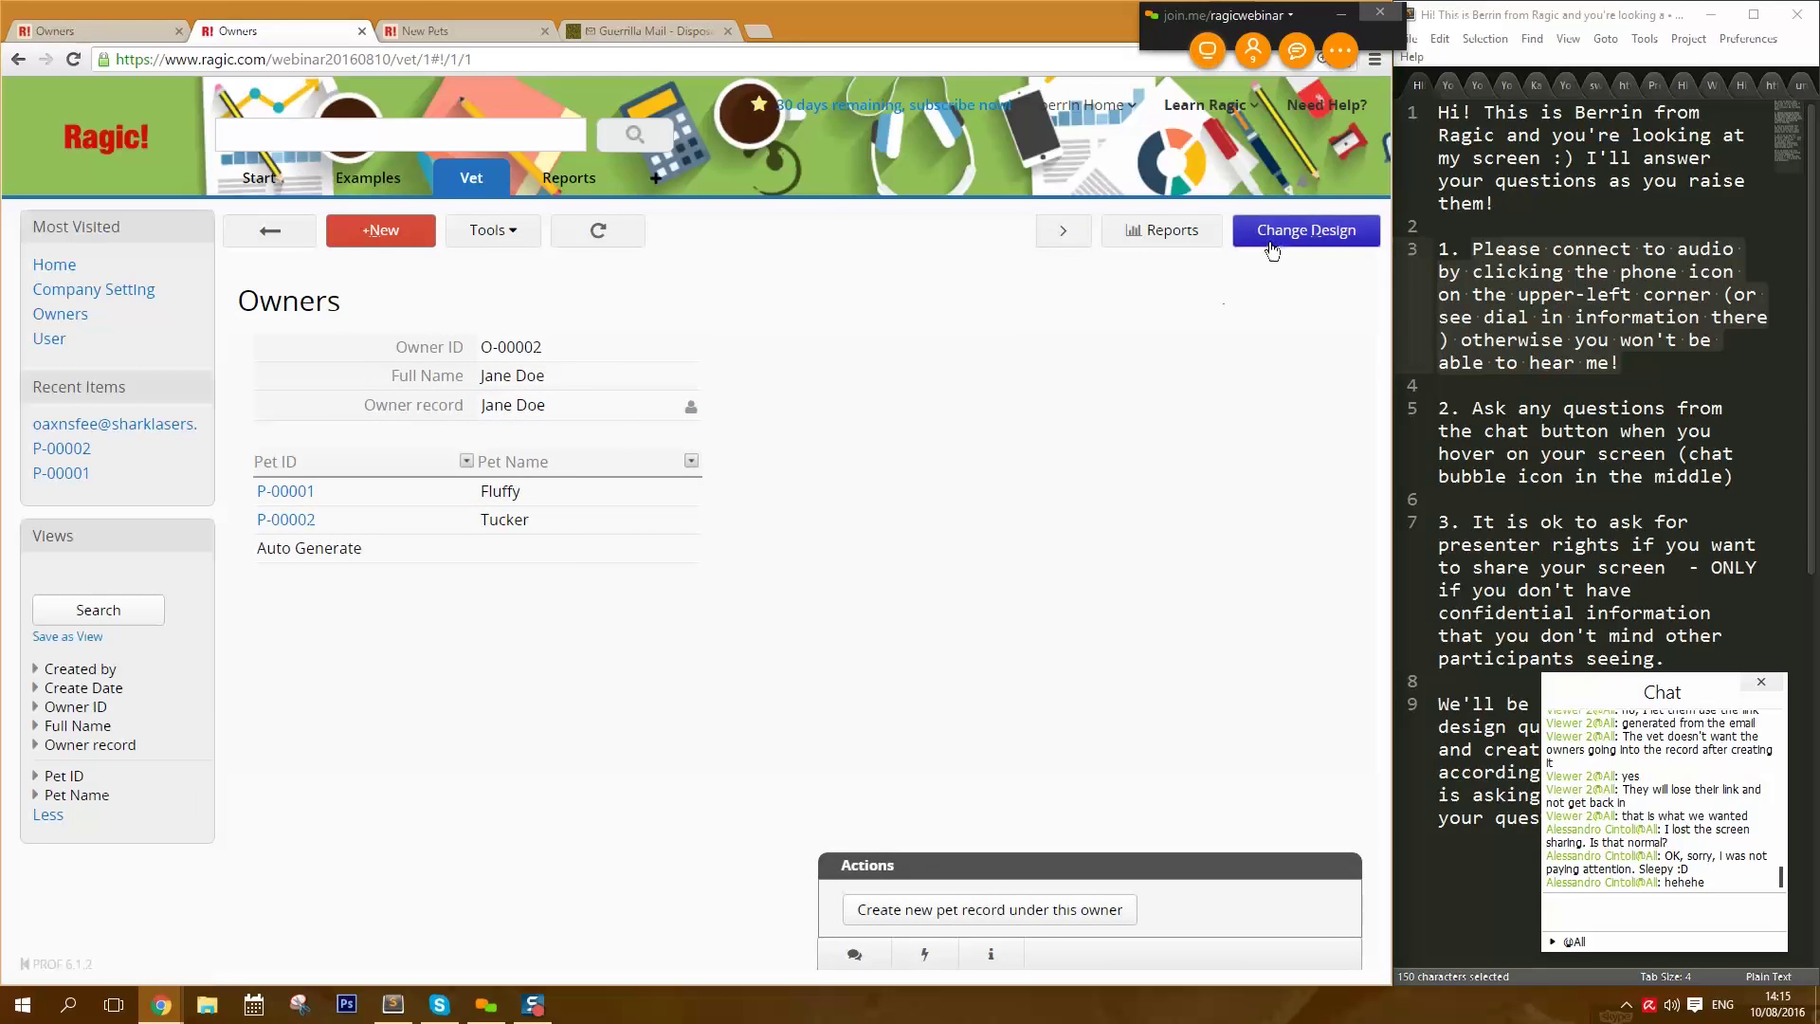
Step: Toggle the Owners listing design, exit without changes, and go to the Pets sheet
click(1272, 249)
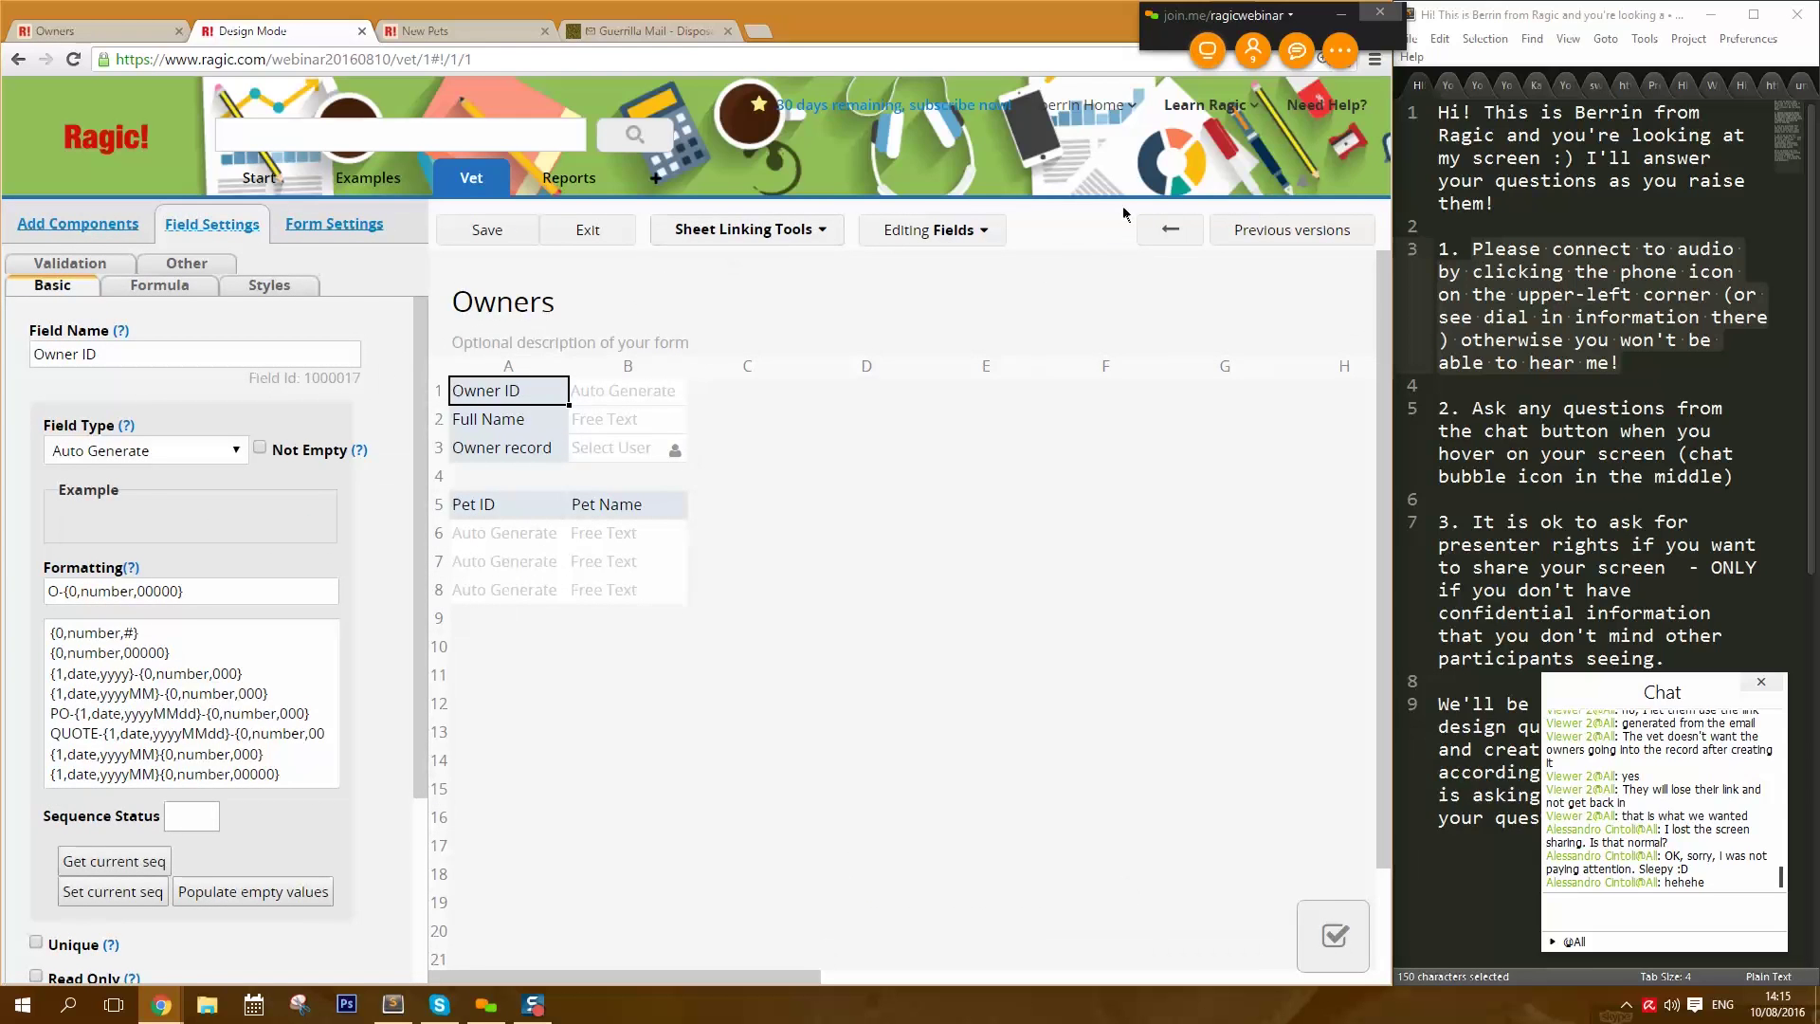
click(1171, 229)
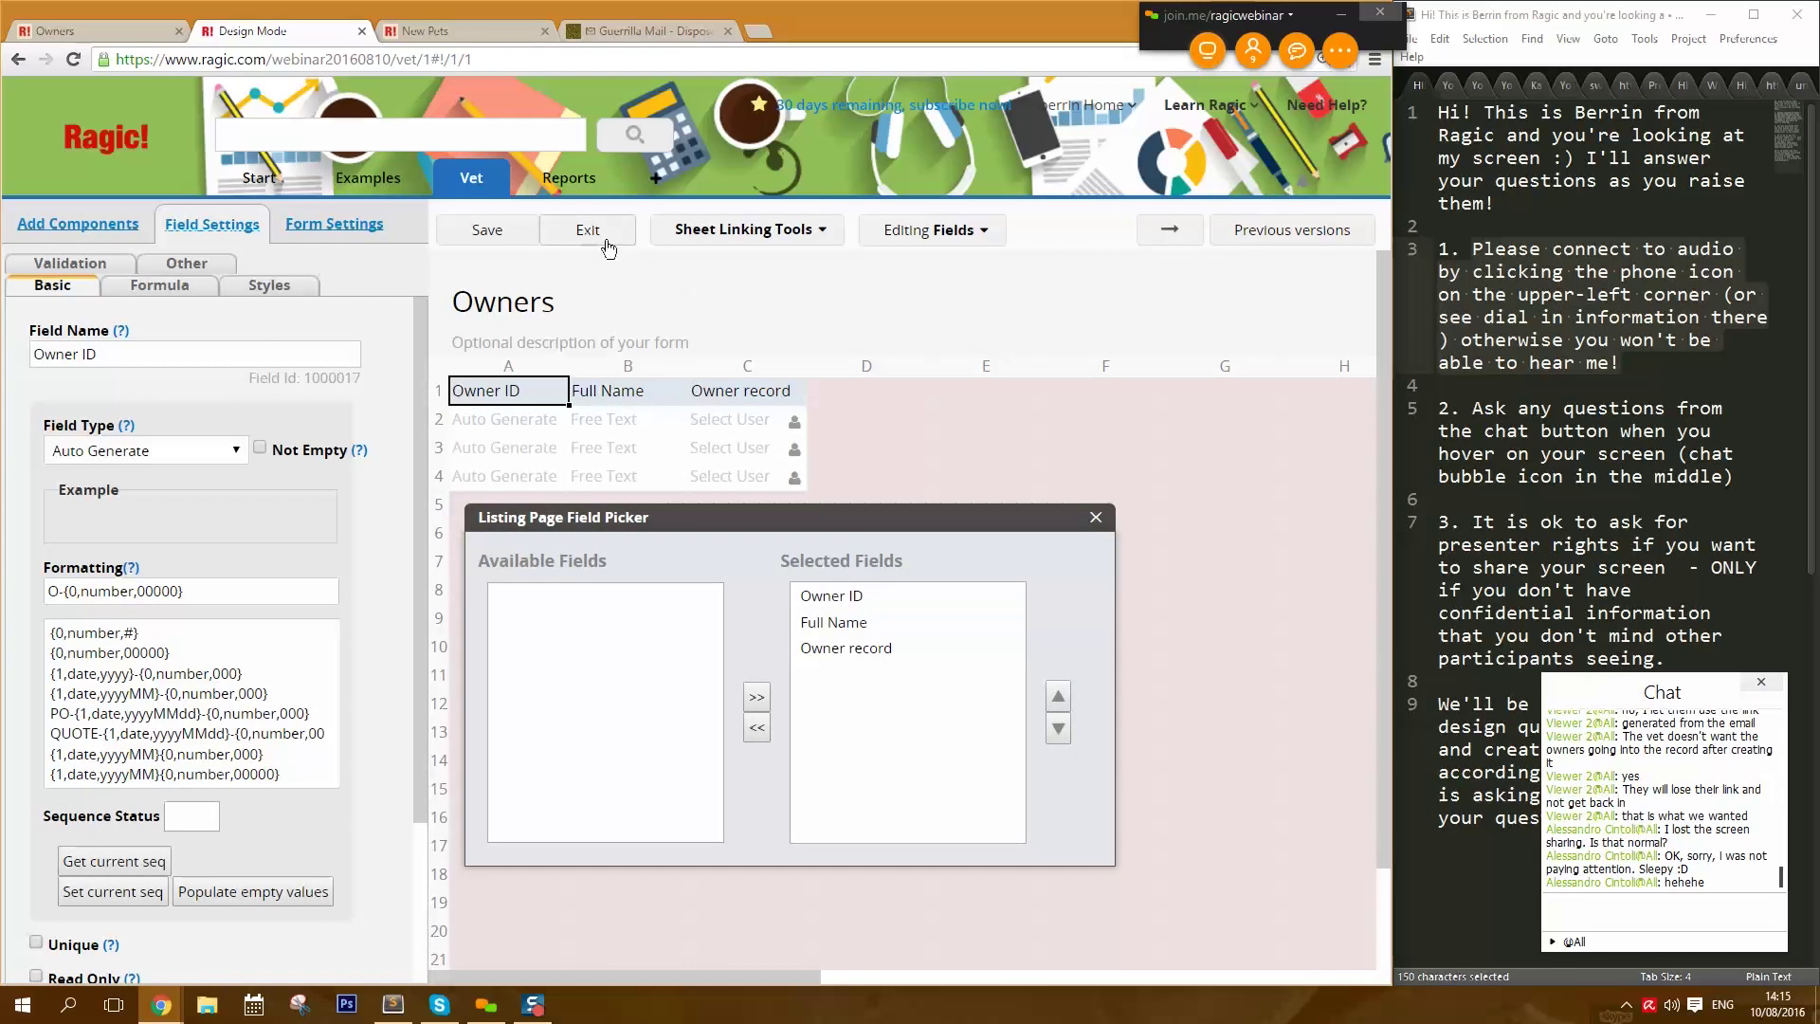
click(487, 229)
mouse_move(486, 207)
click(498, 263)
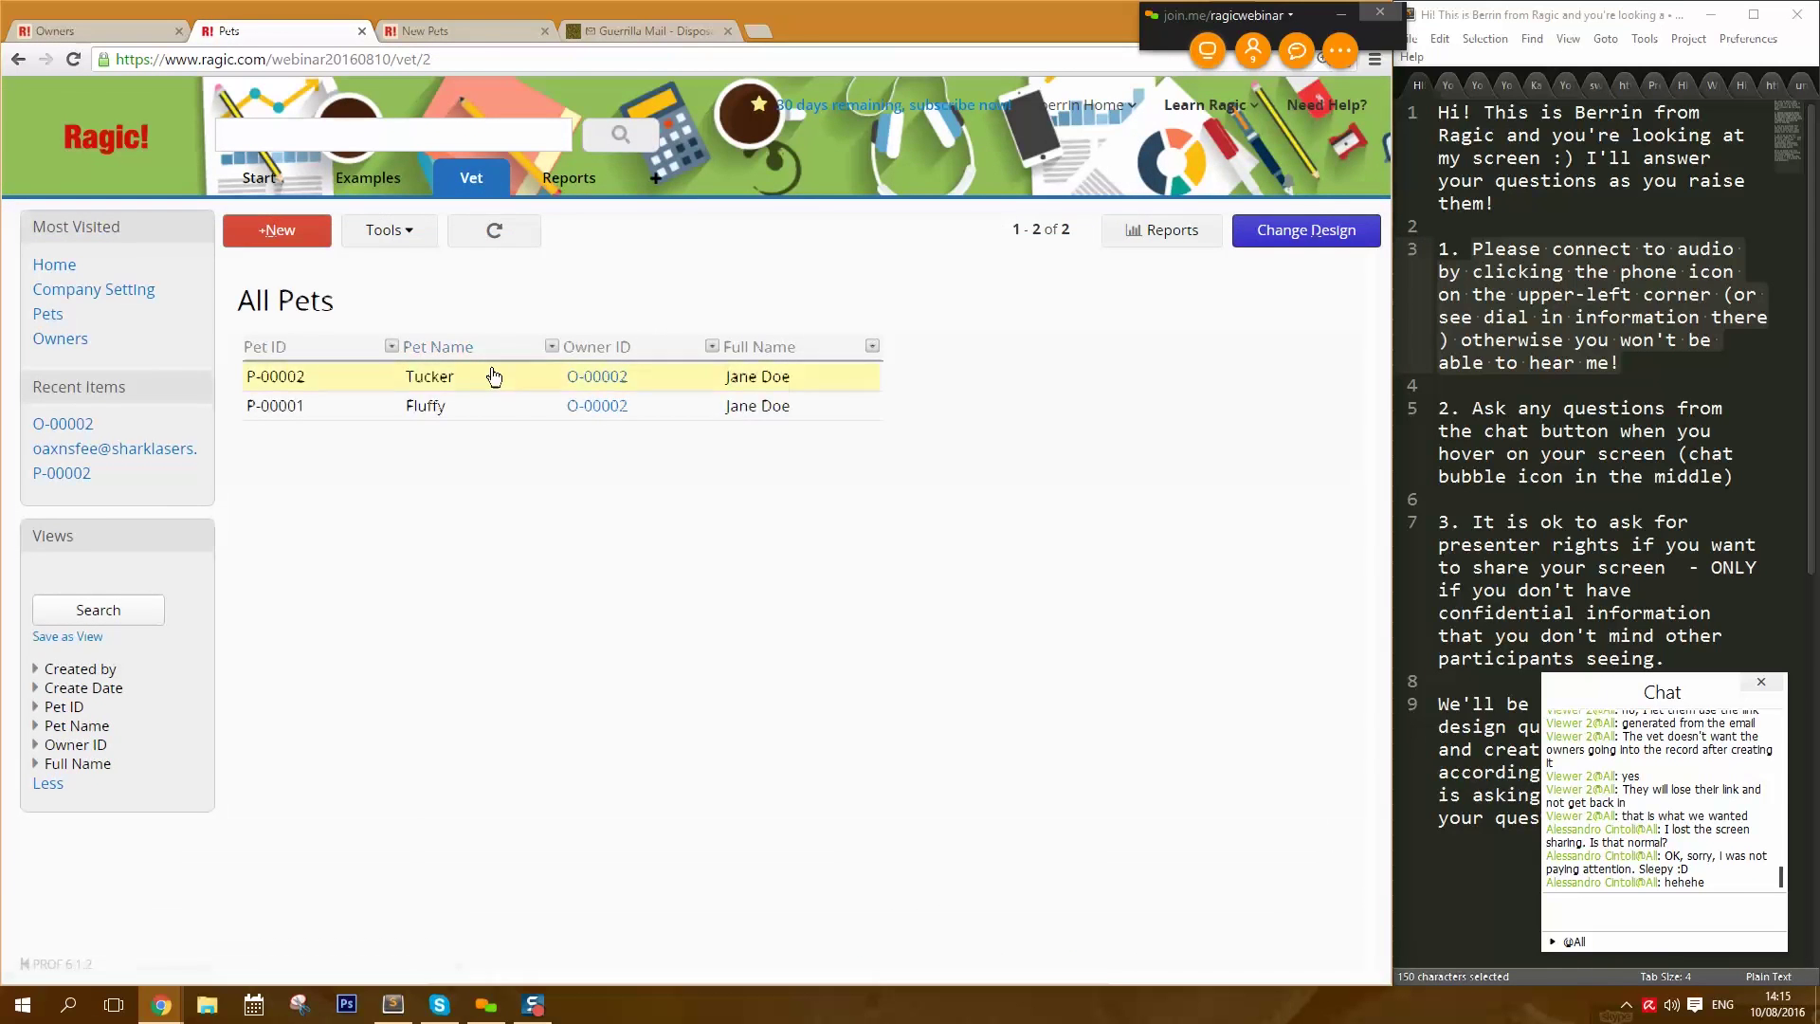
Step: On pet P-00002, link and load Owner record from Owners below Full Name, and save the design
click(492, 369)
click(1241, 231)
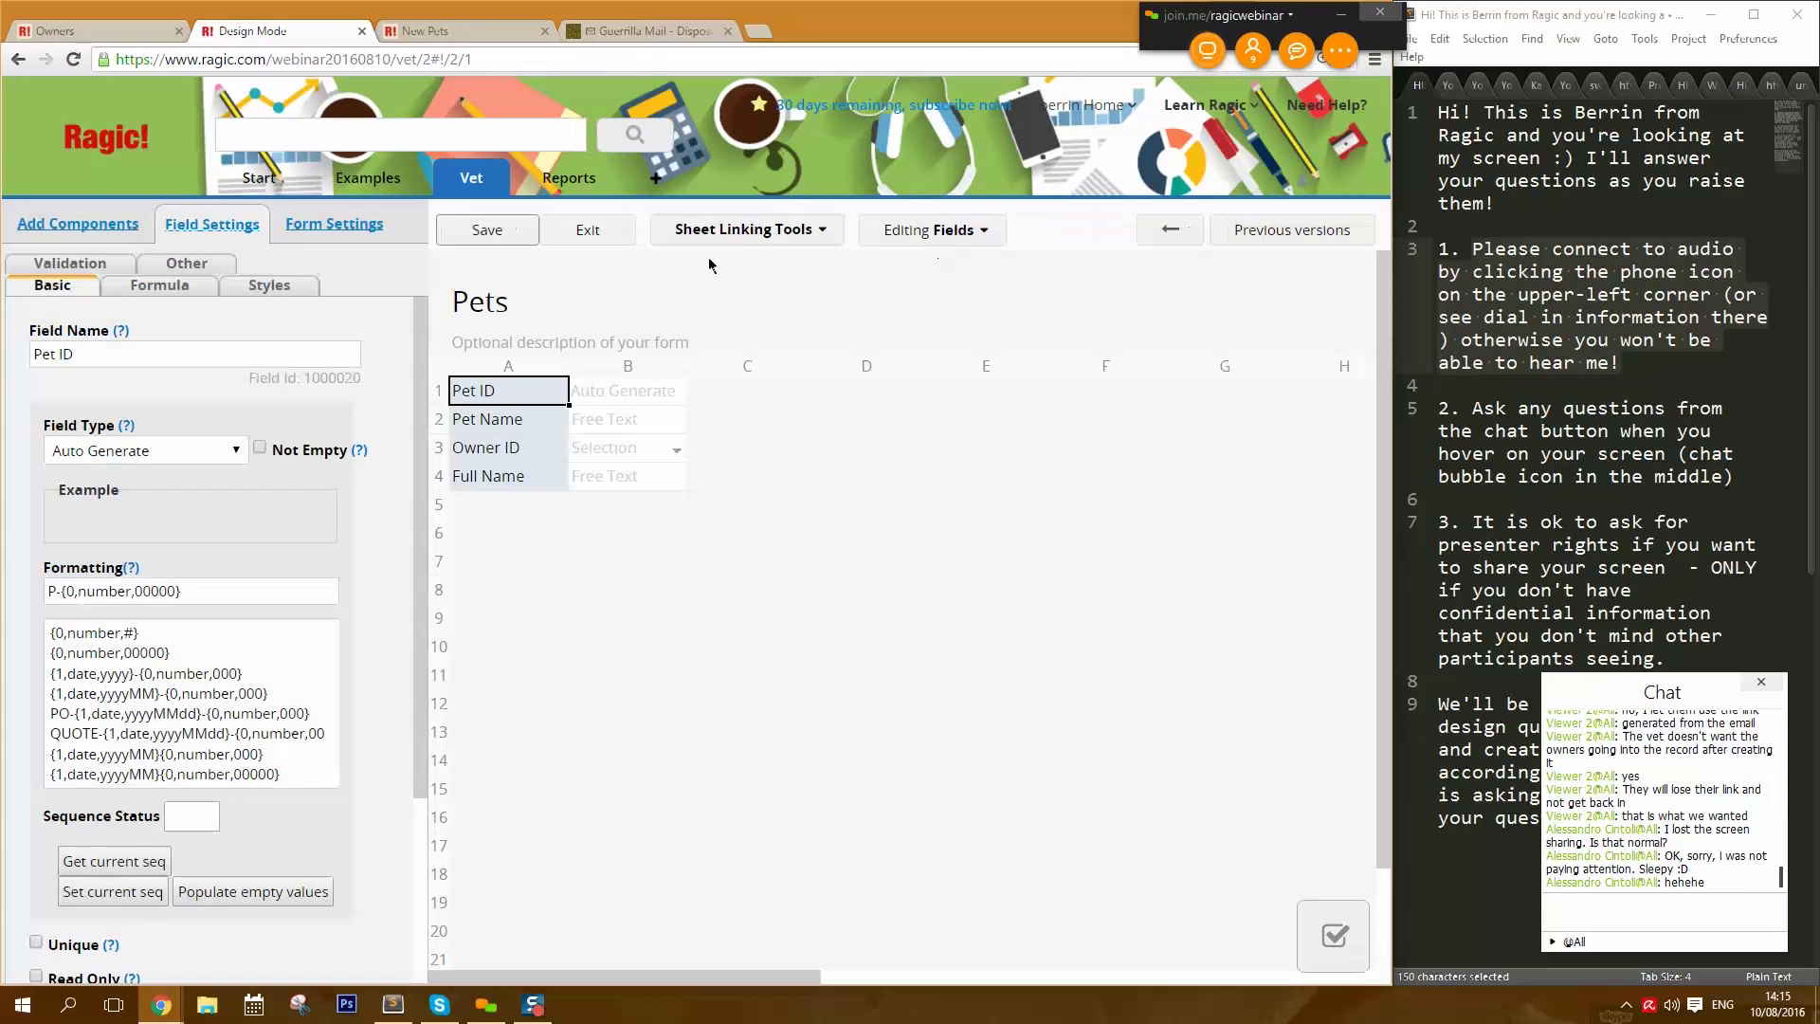
click(758, 239)
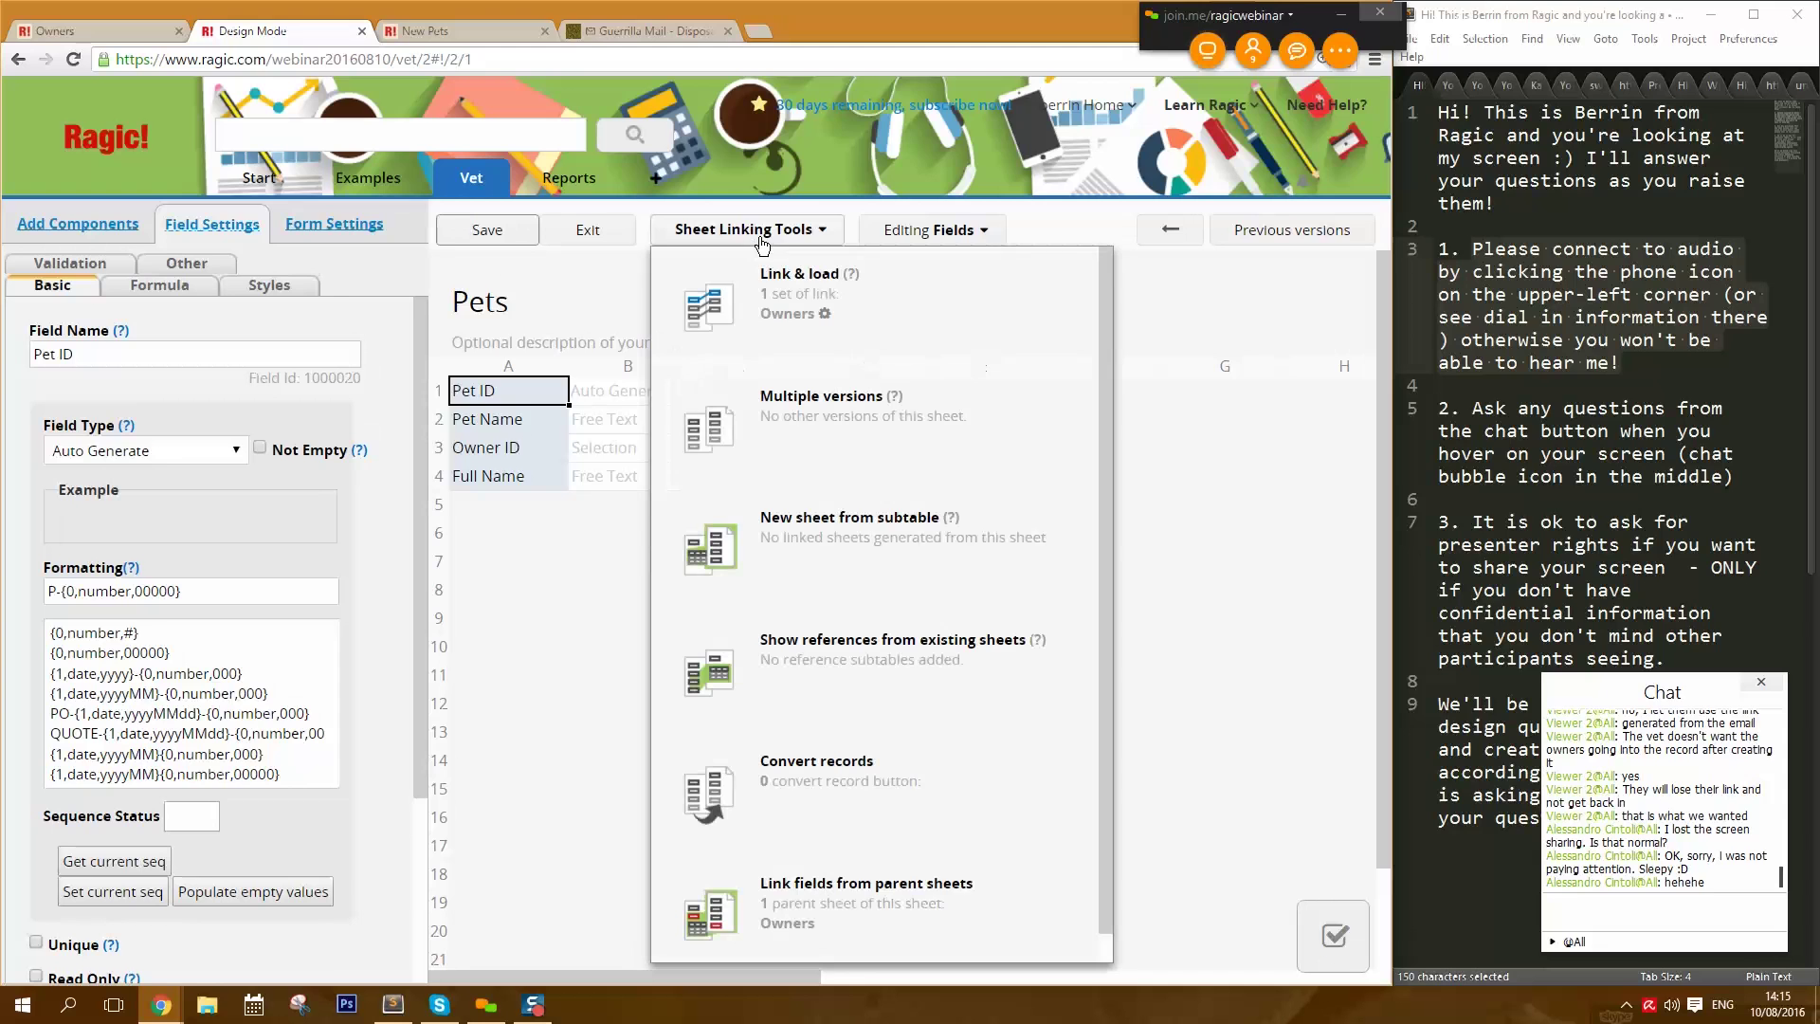
click(798, 322)
click(836, 290)
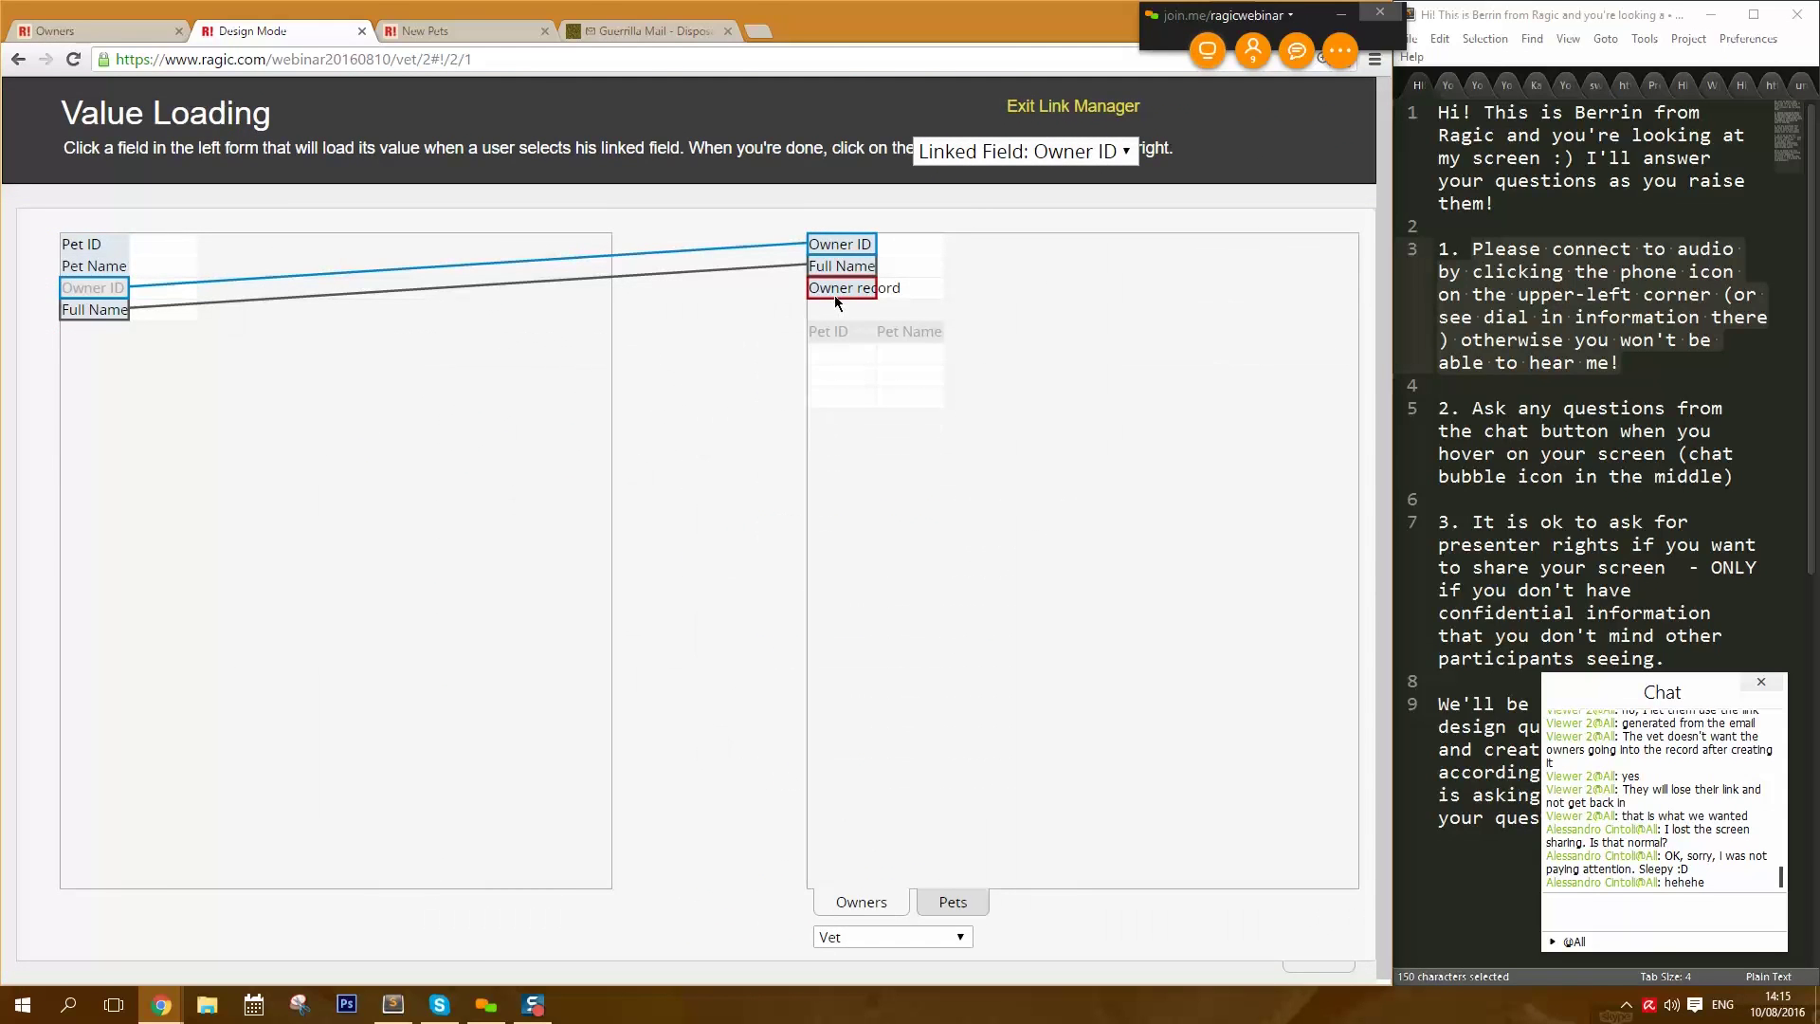
click(104, 330)
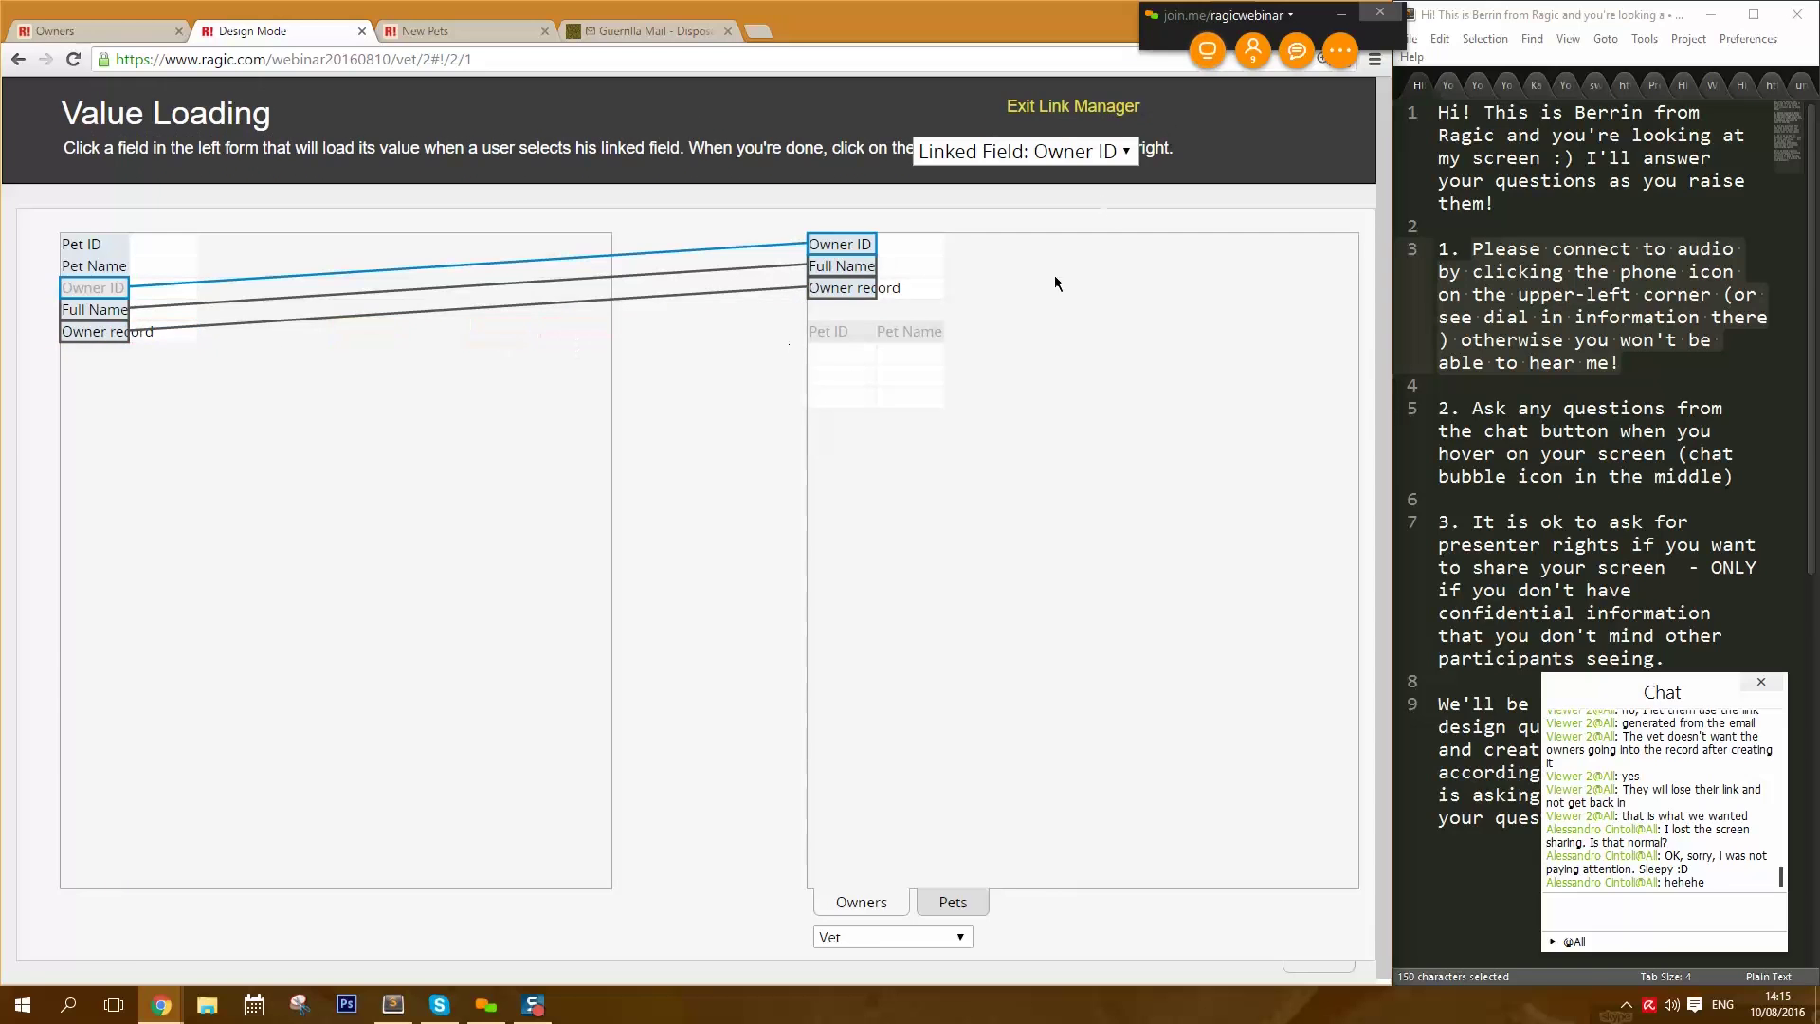
click(1068, 108)
click(481, 234)
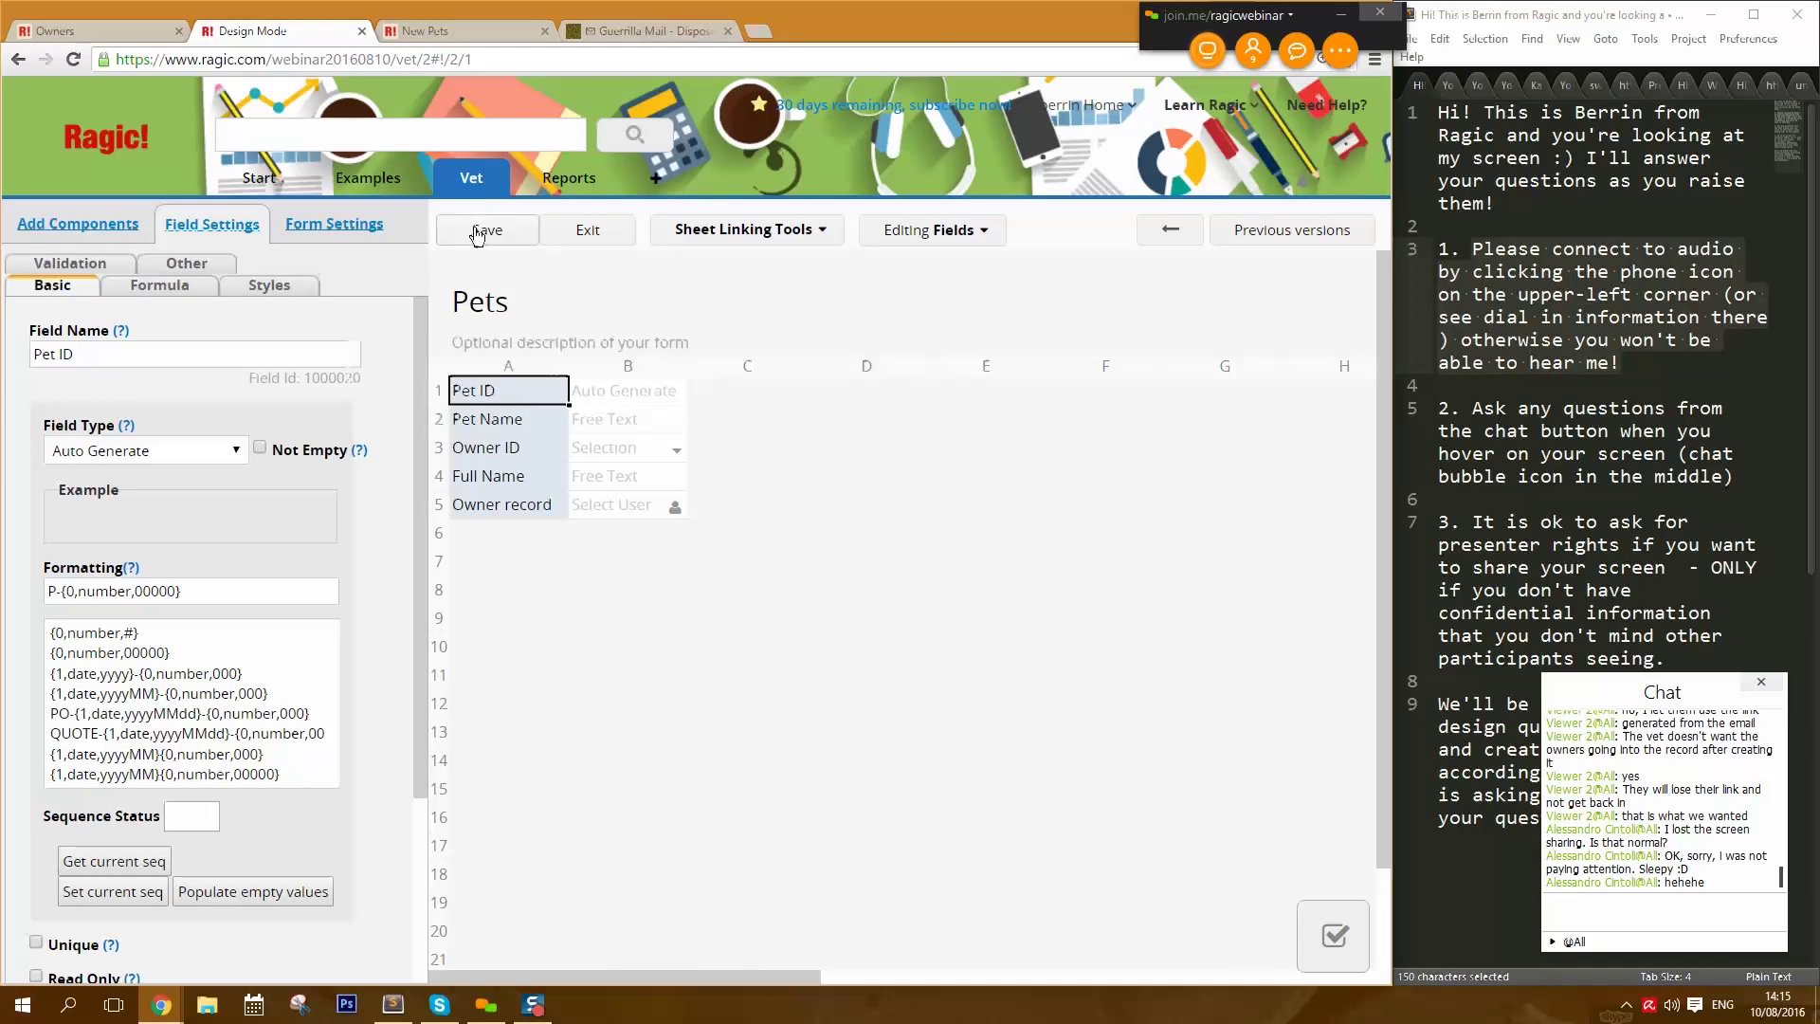
key(Return)
click(516, 507)
click(614, 236)
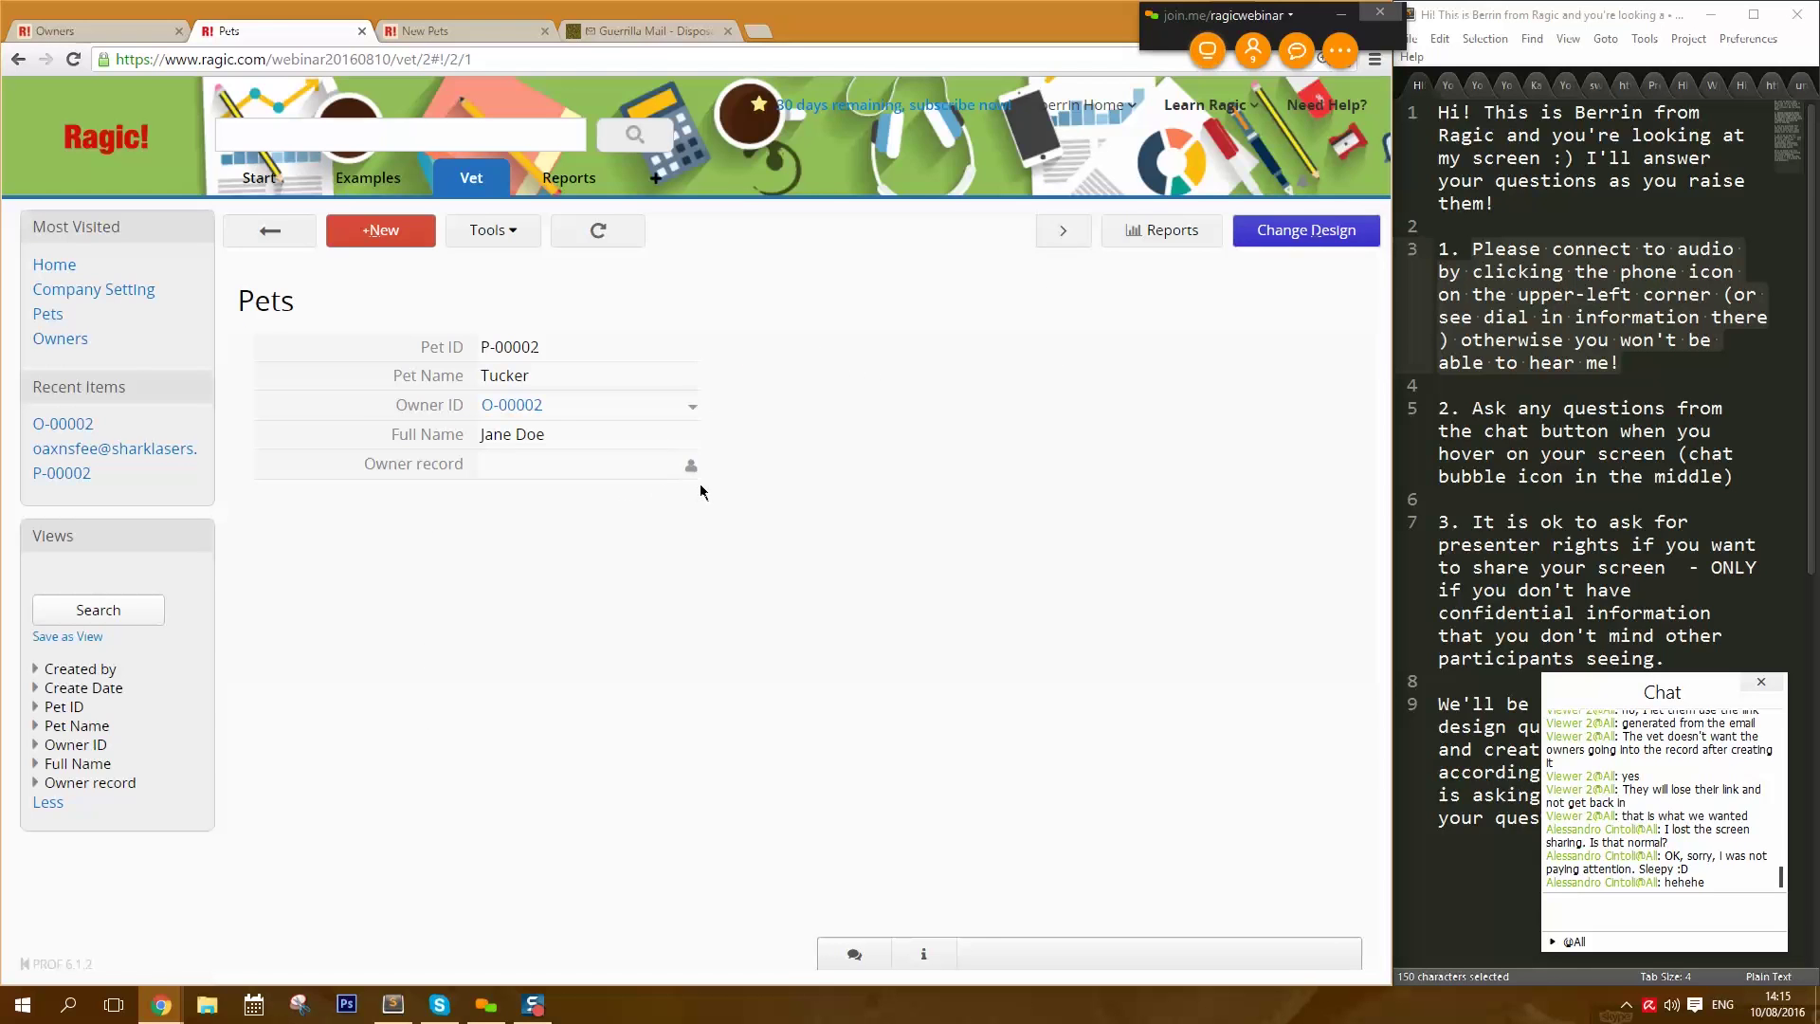
Step: Sync the Owners linked fields so all existing pet records get the updated values
click(1280, 232)
click(543, 445)
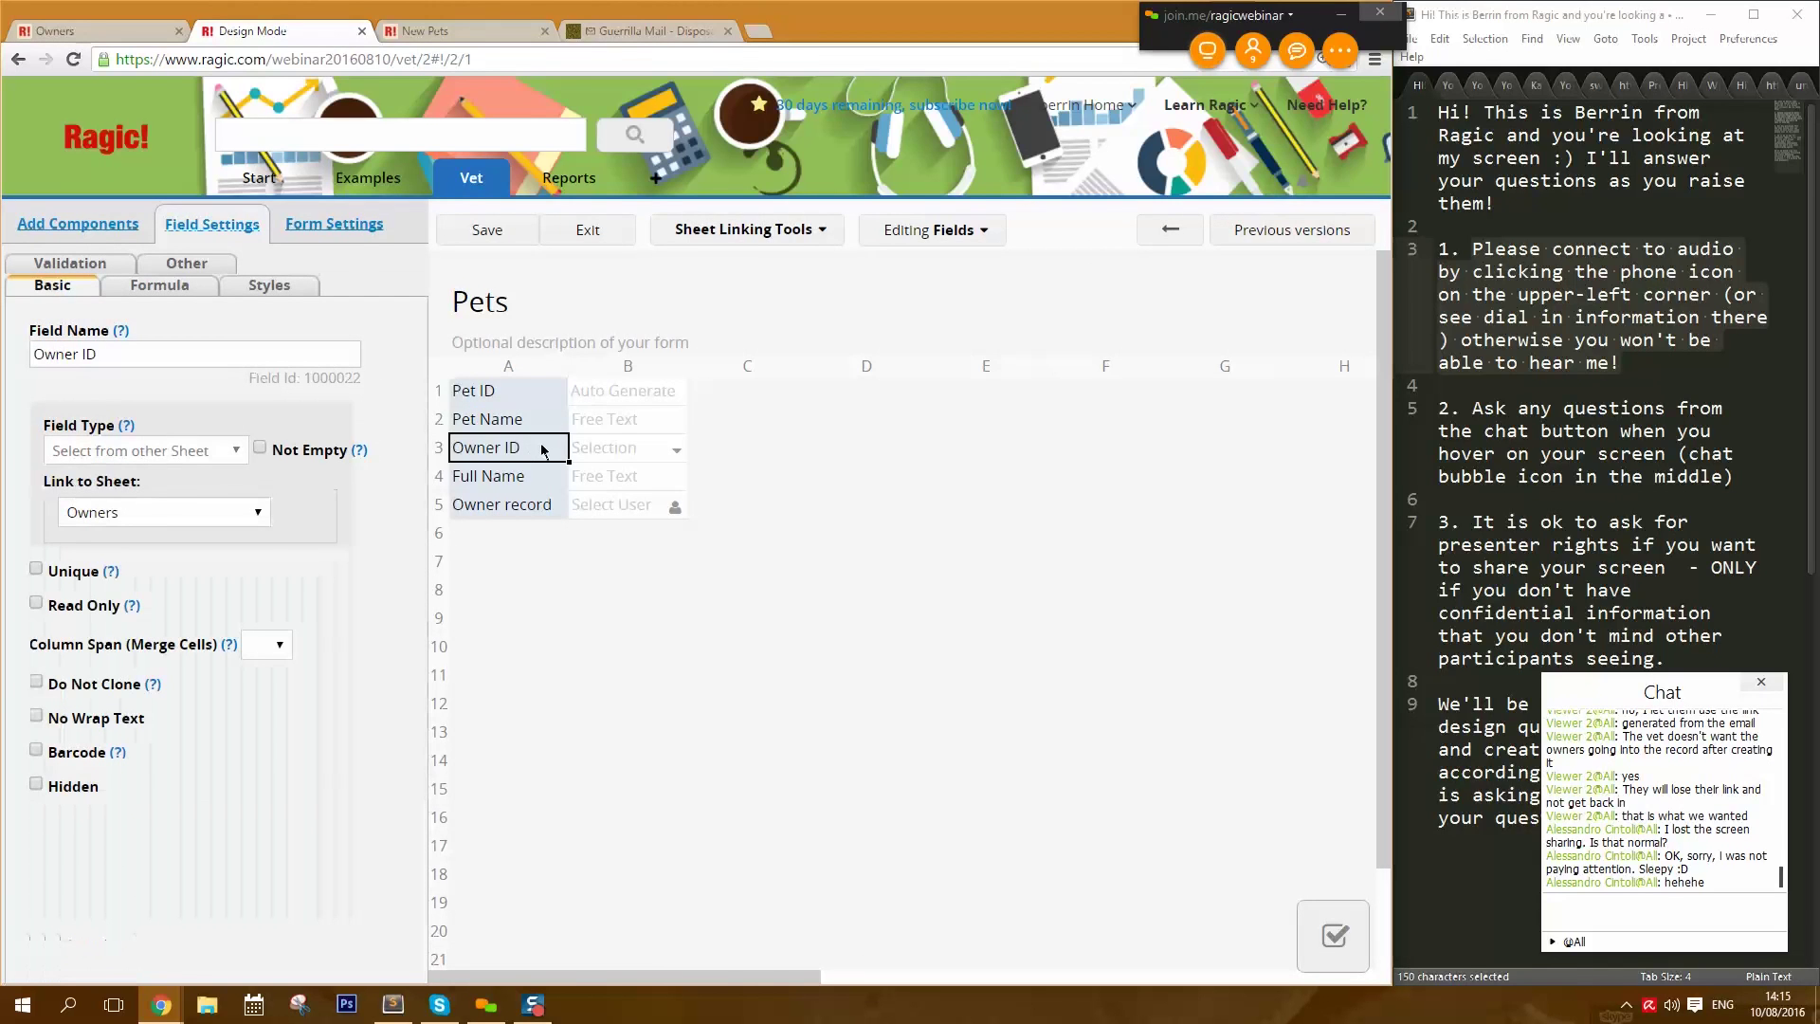
click(795, 232)
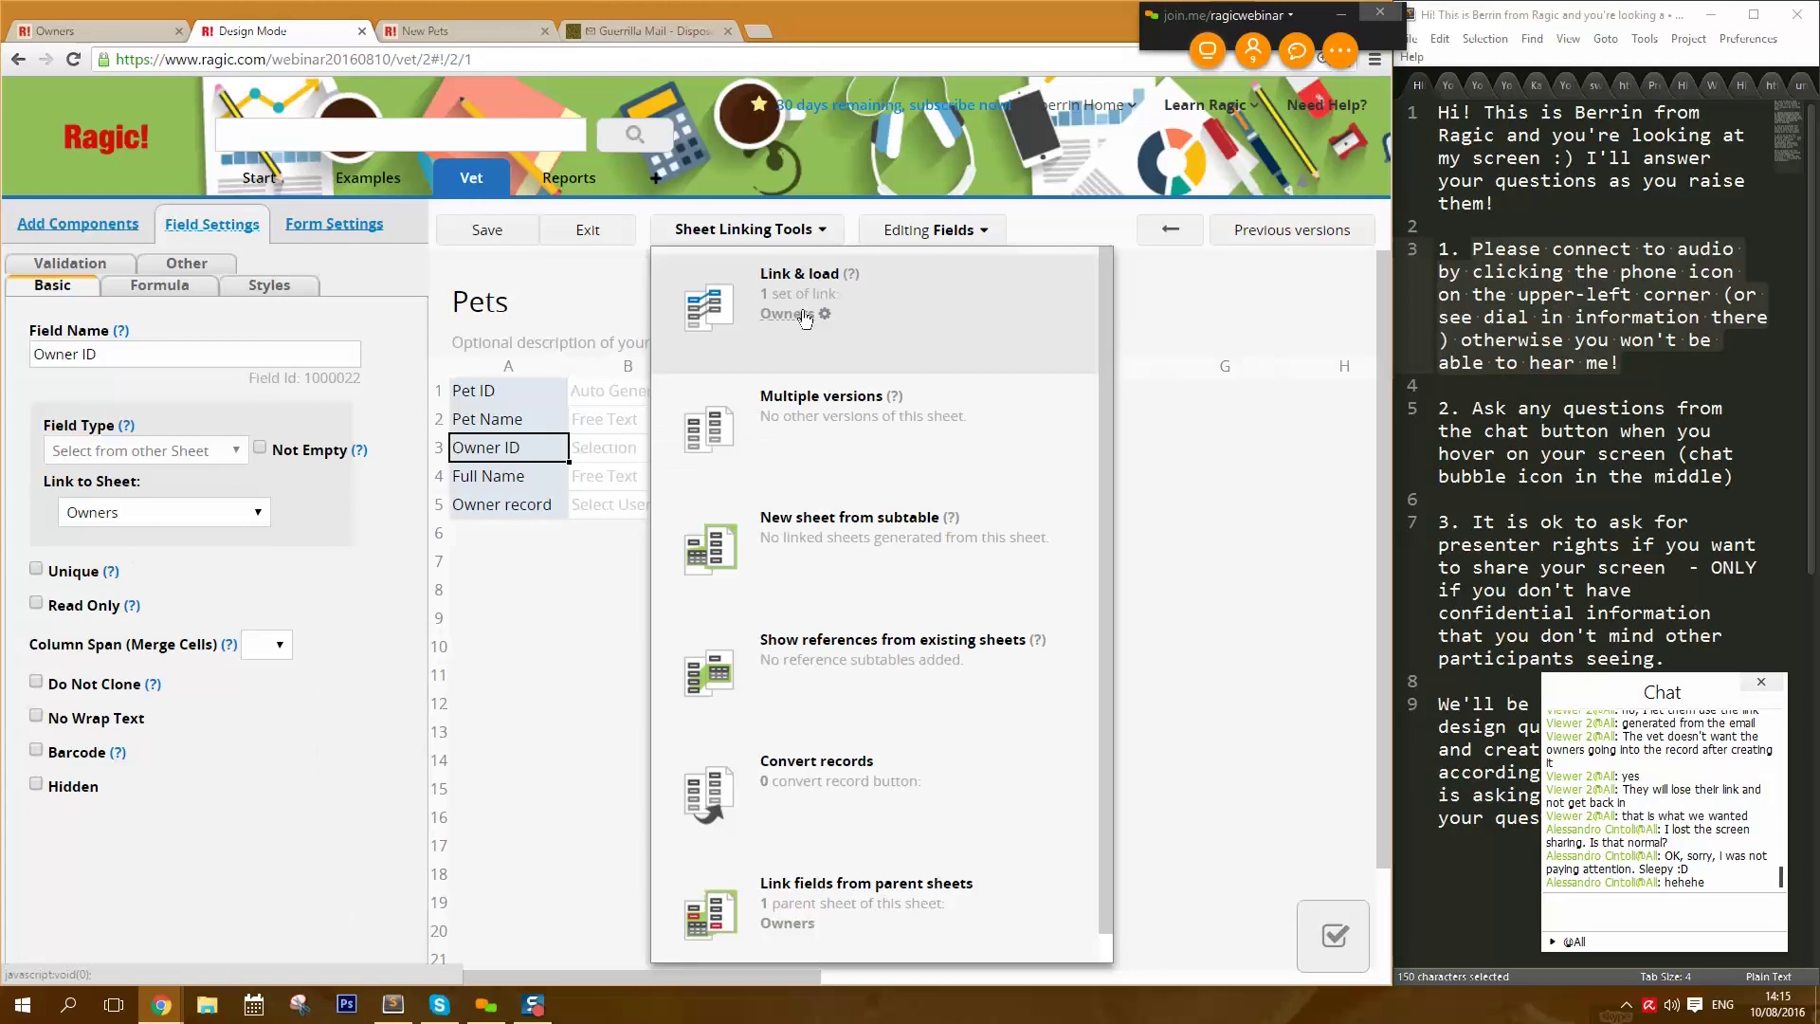
click(801, 314)
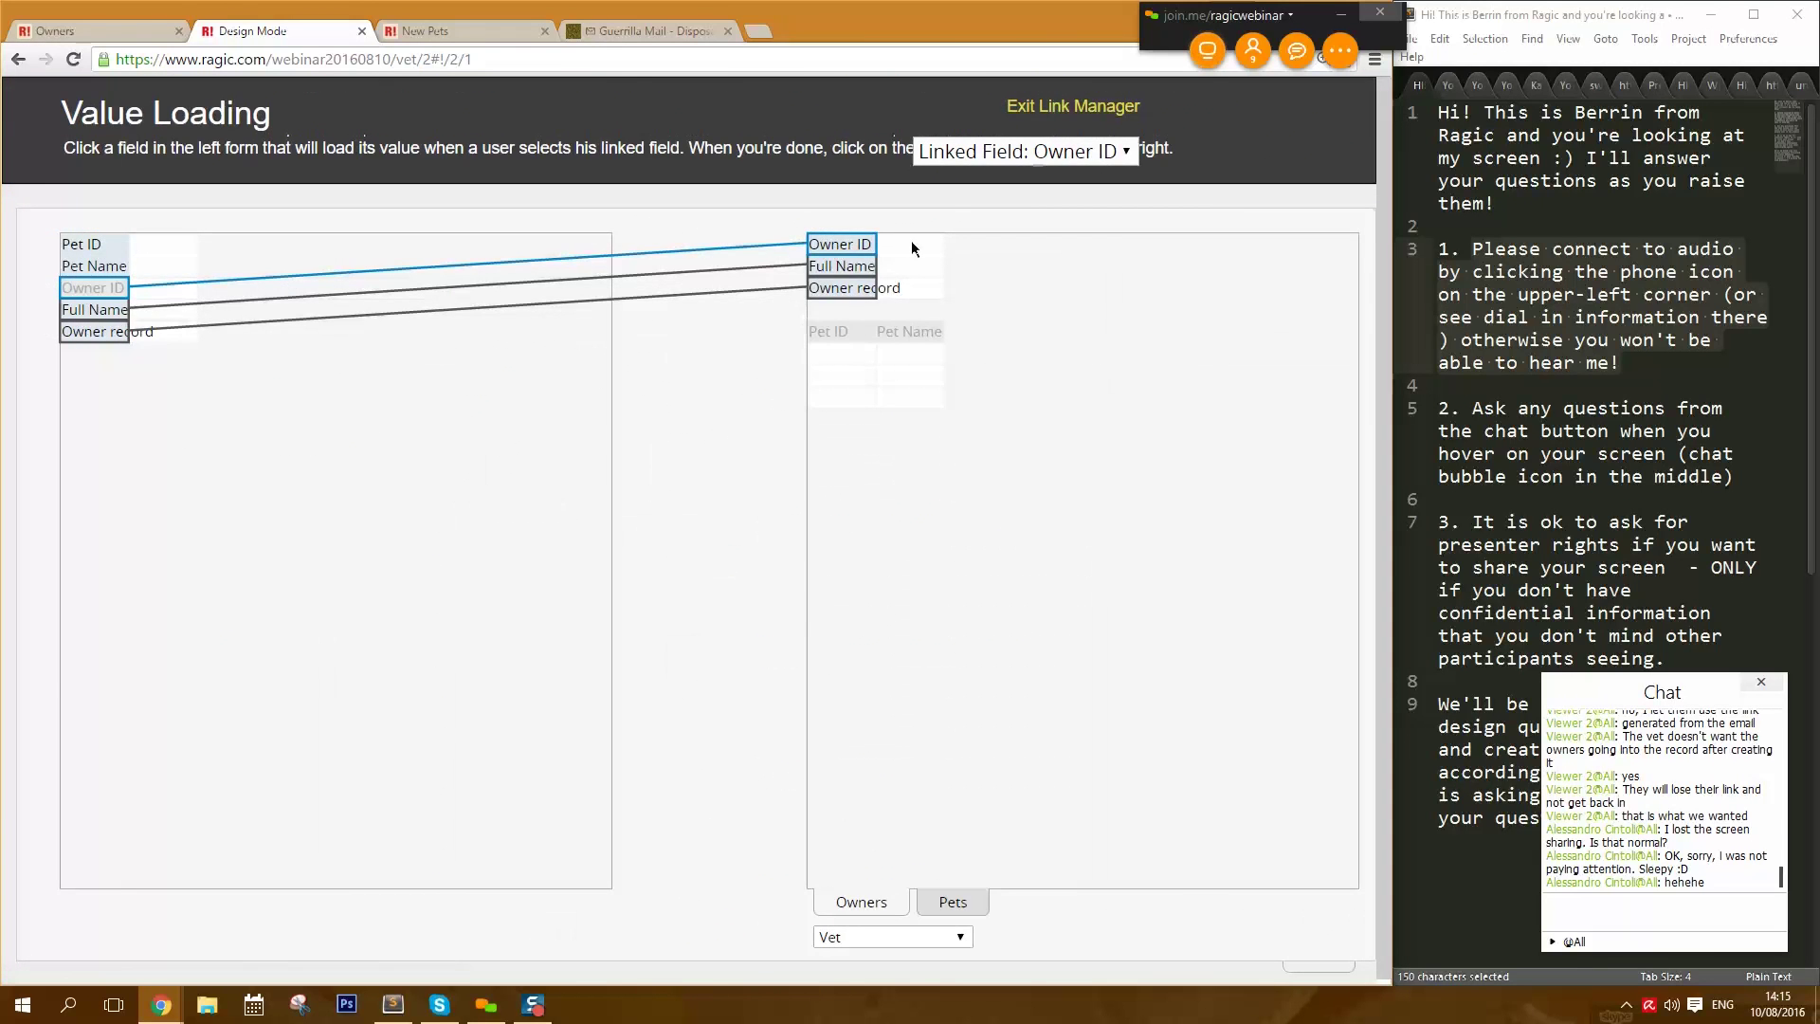
click(1077, 109)
click(808, 232)
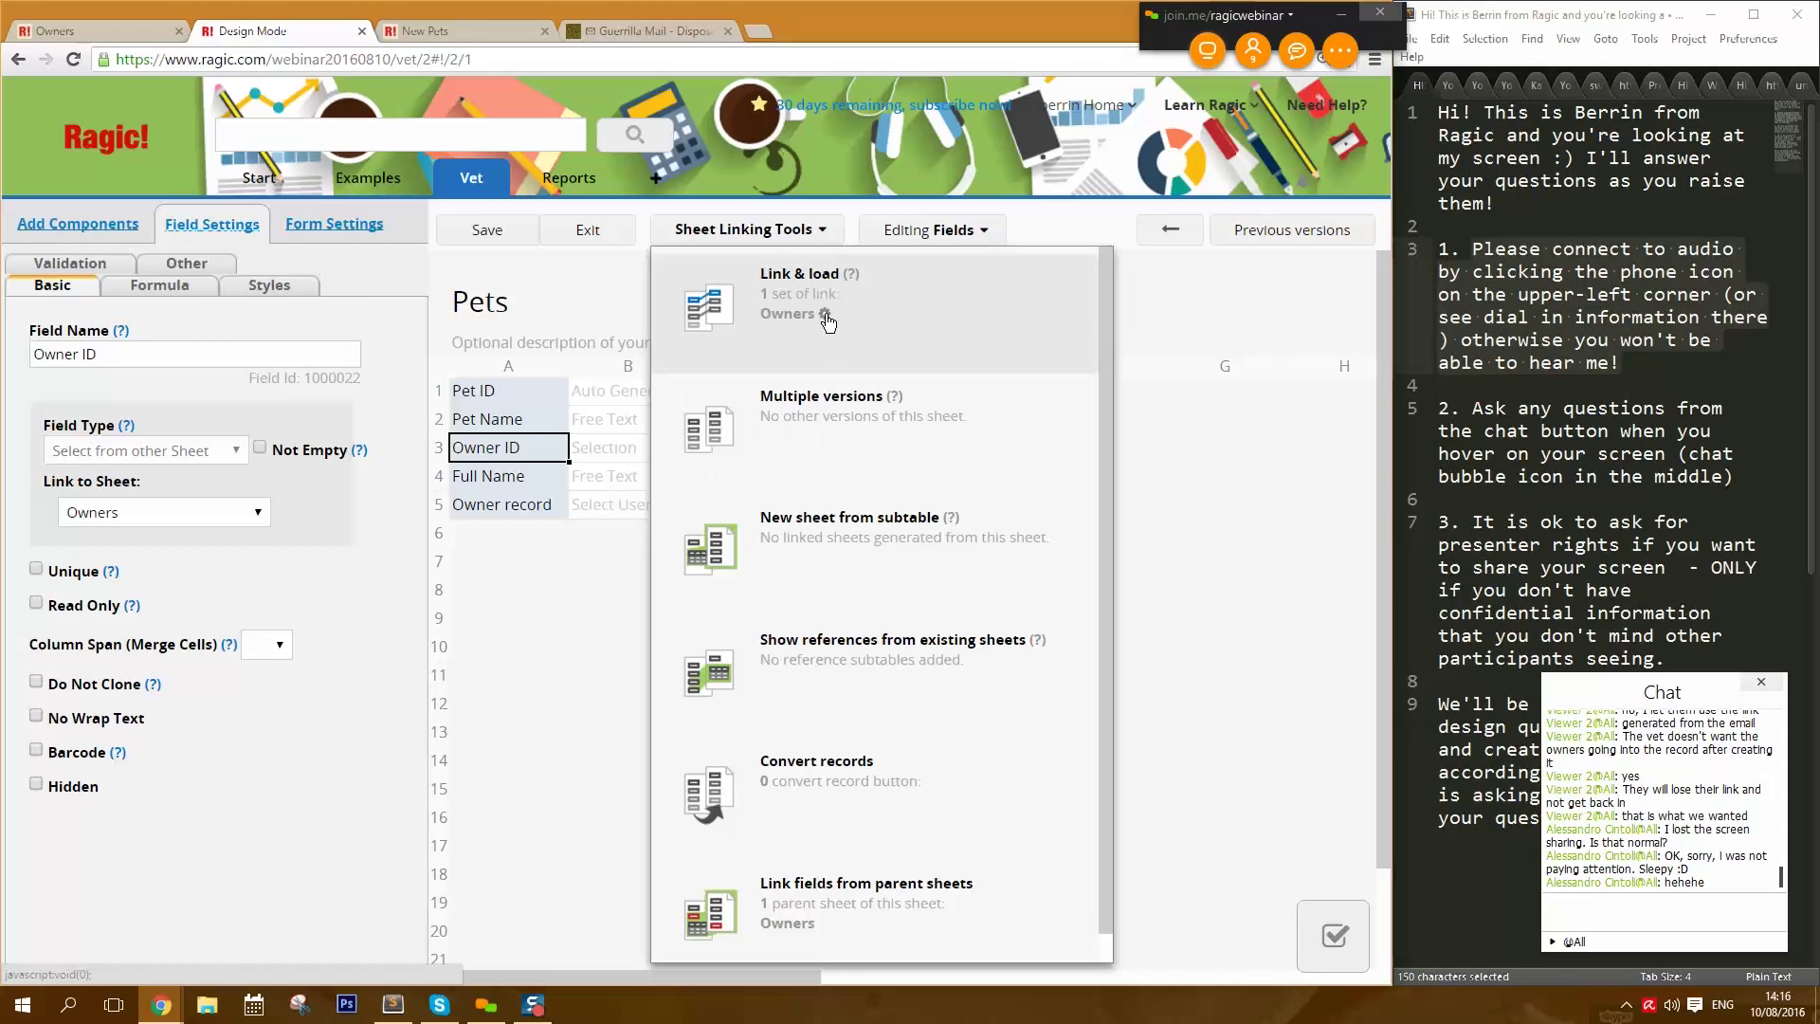
click(825, 316)
drag(811, 331, 1292, 253)
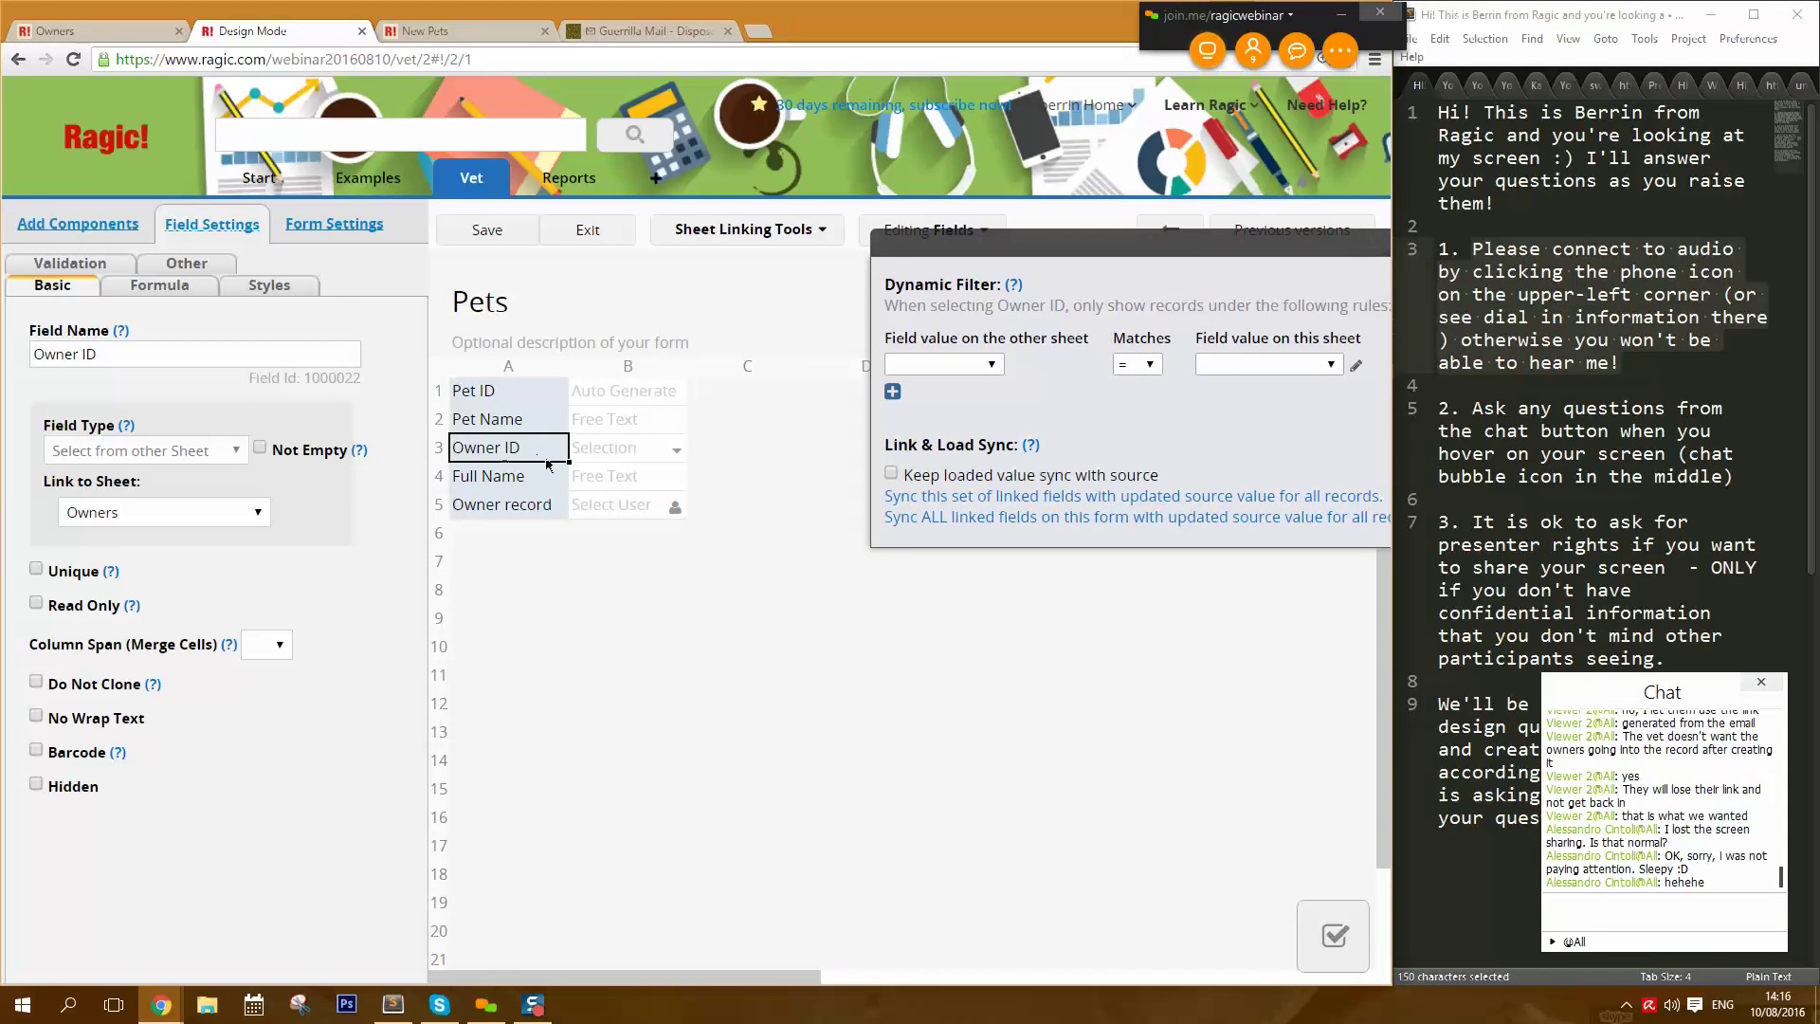
click(1030, 504)
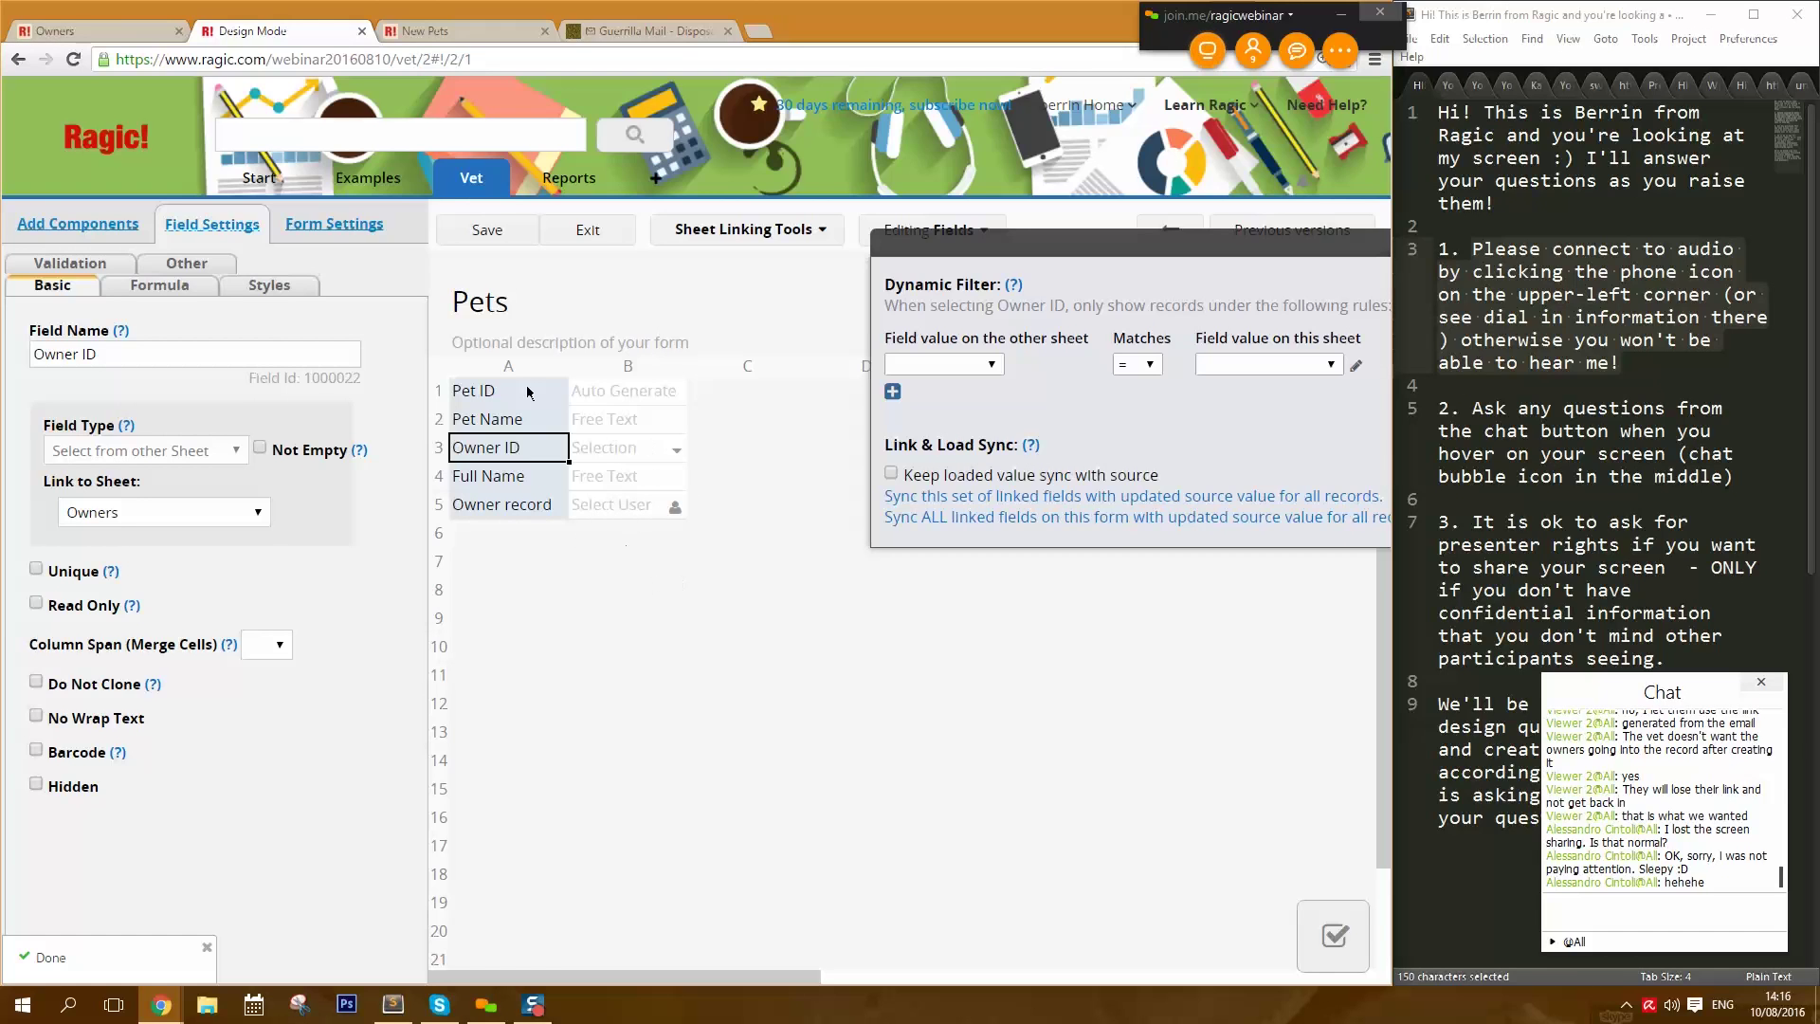
Step: Adjust the Pets form's access rights in design mode and save the design
click(595, 230)
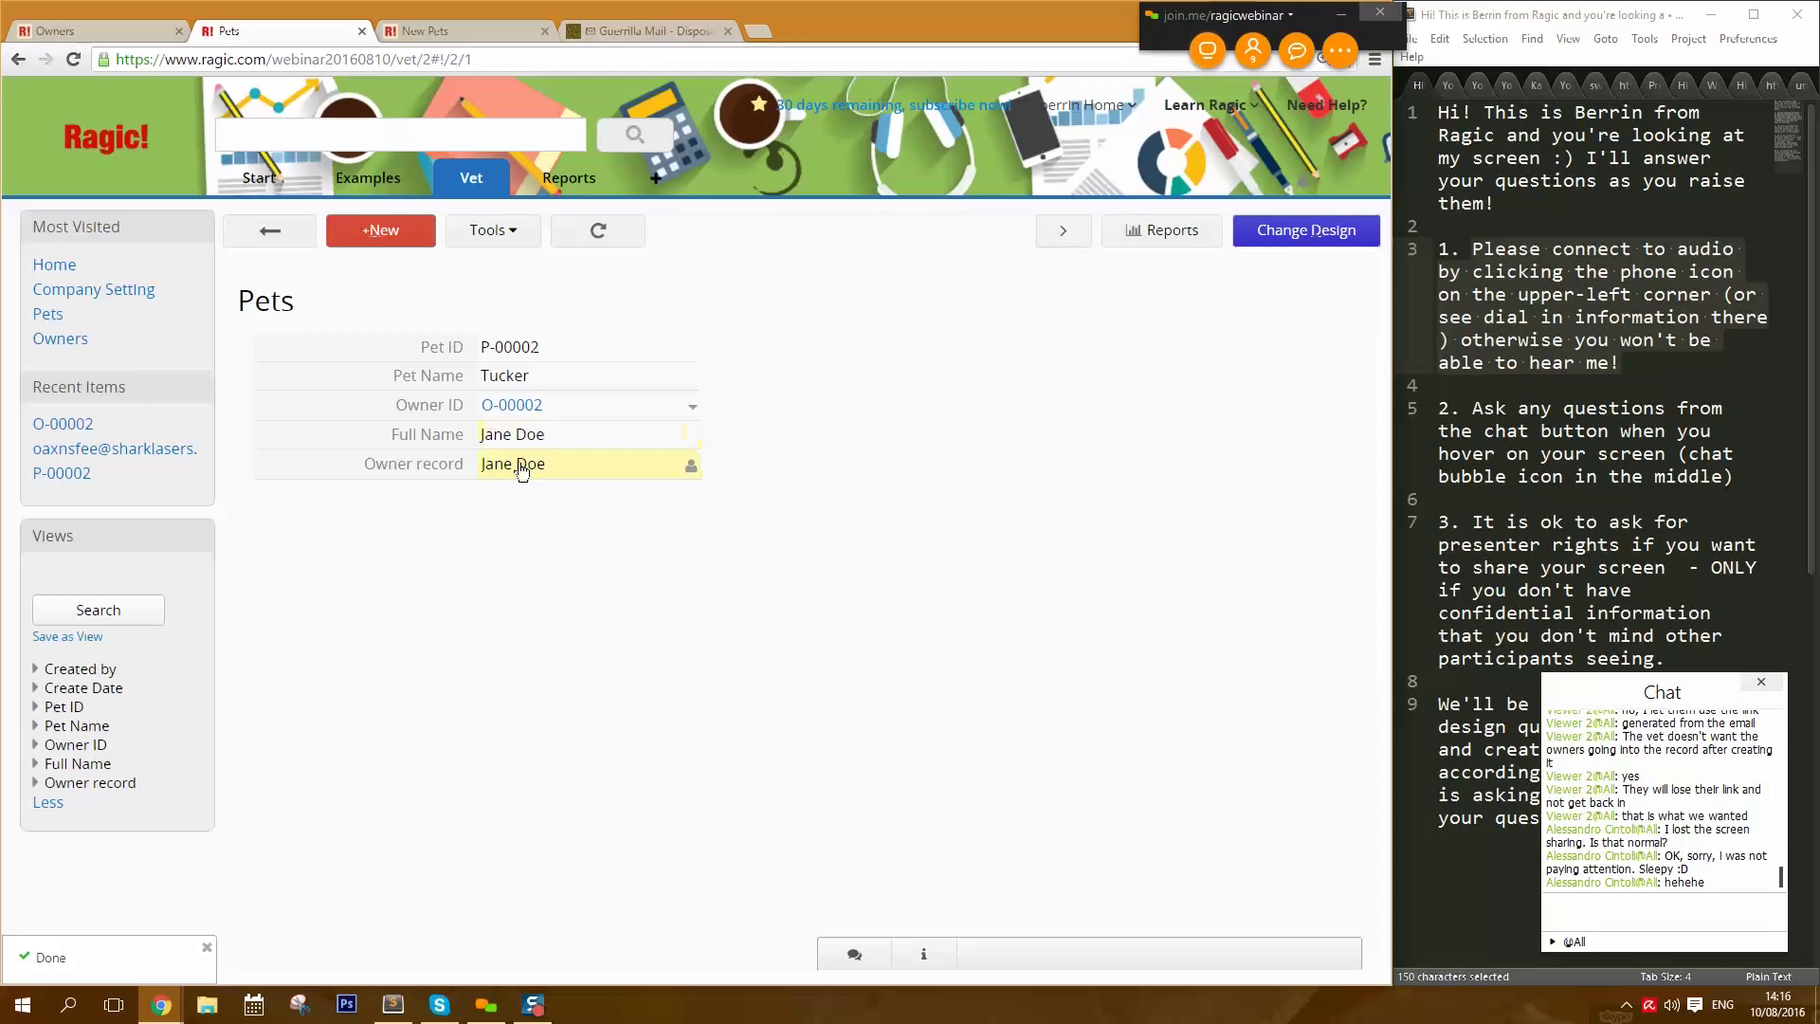
click(273, 231)
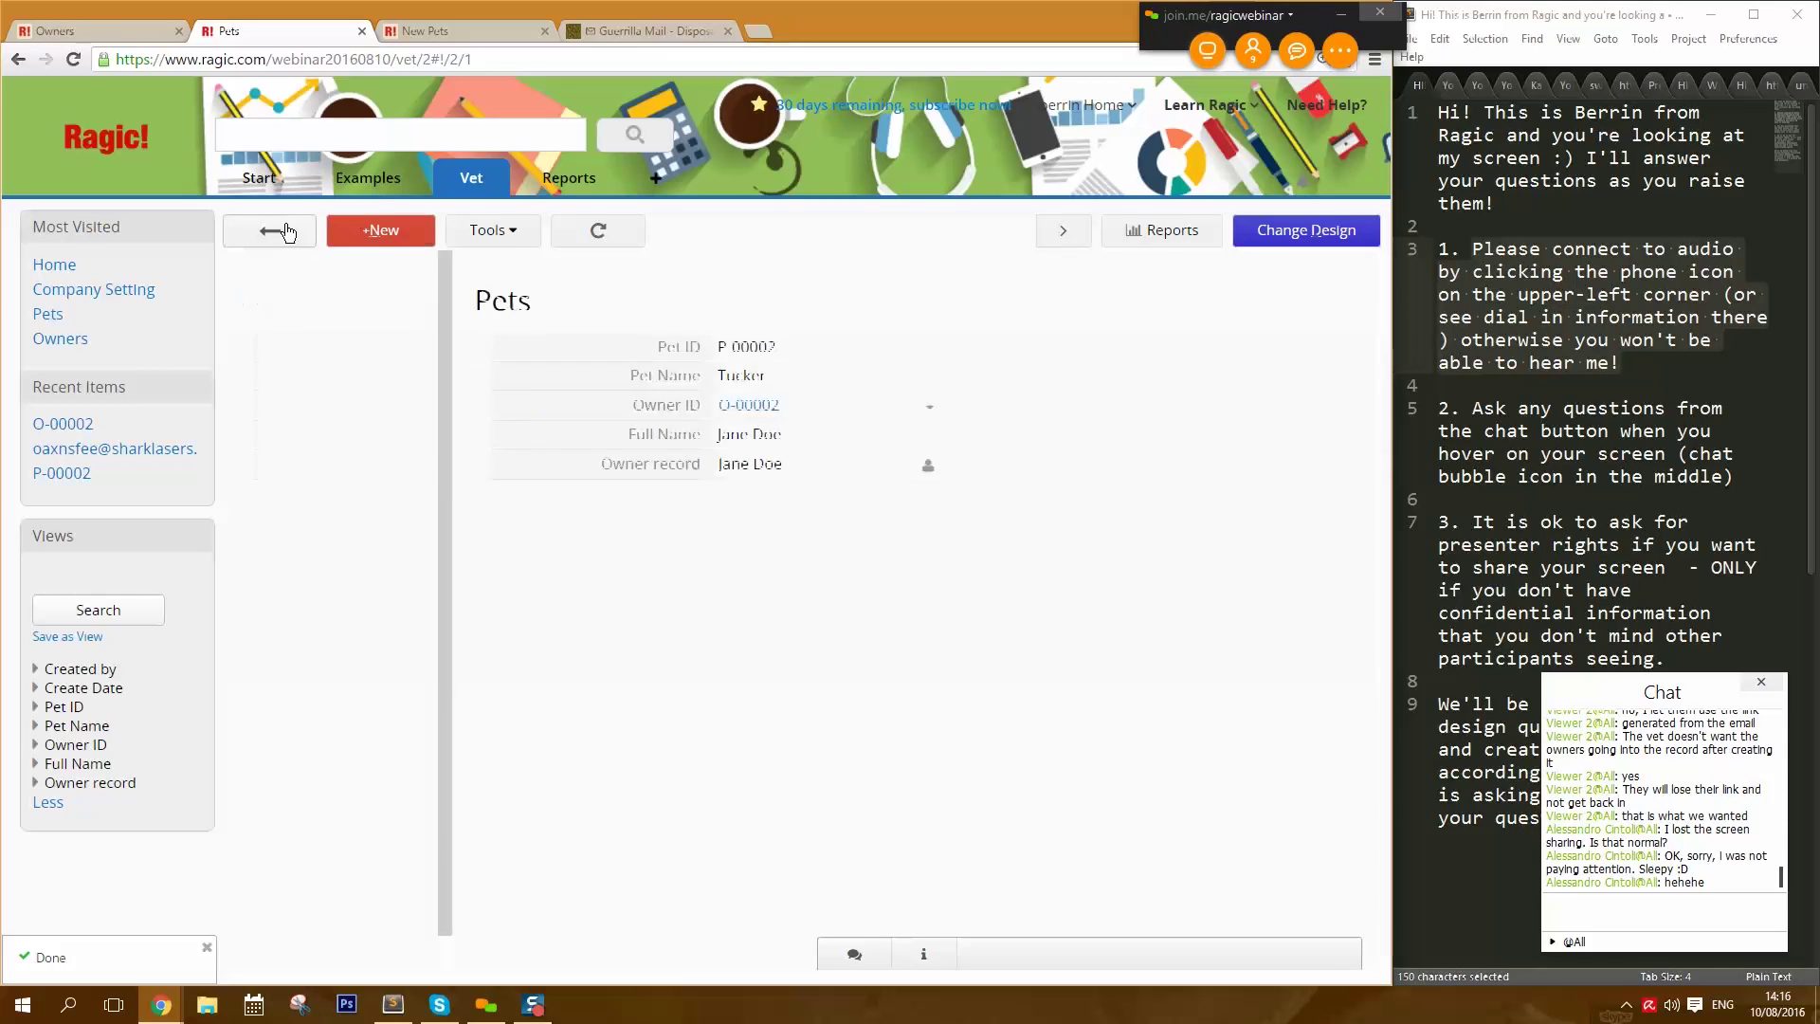
click(1280, 237)
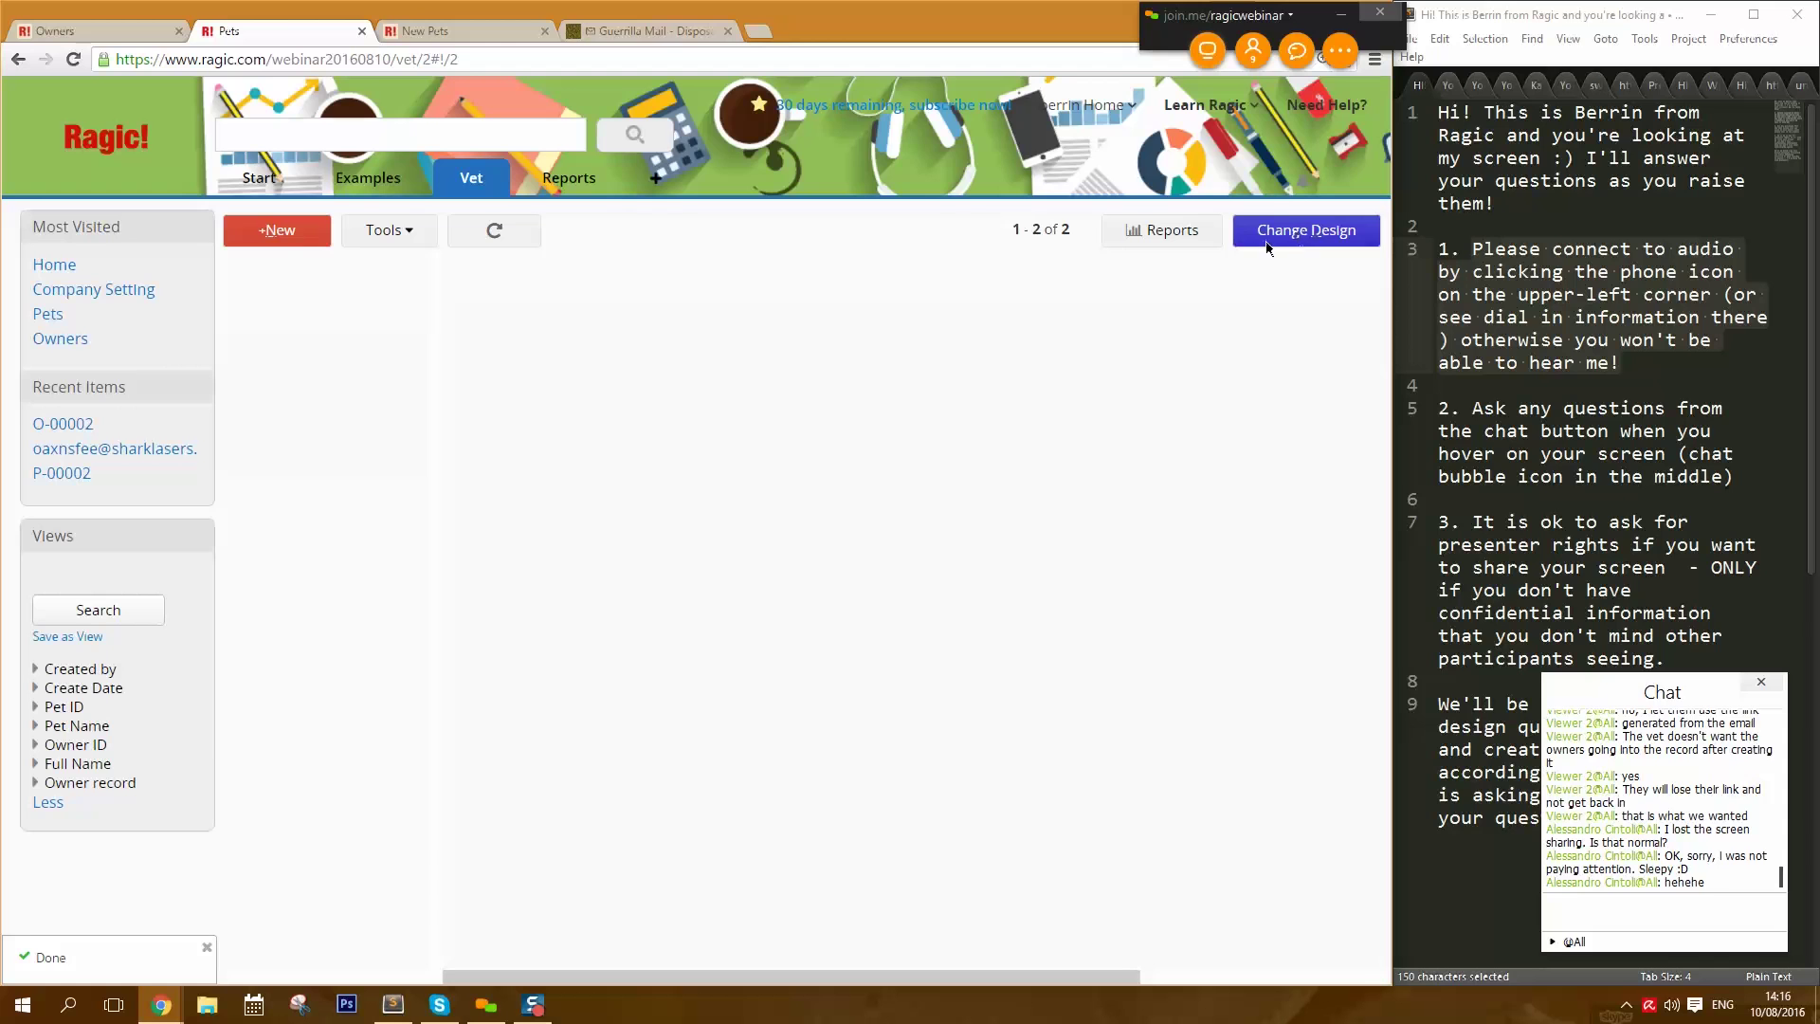
click(1305, 237)
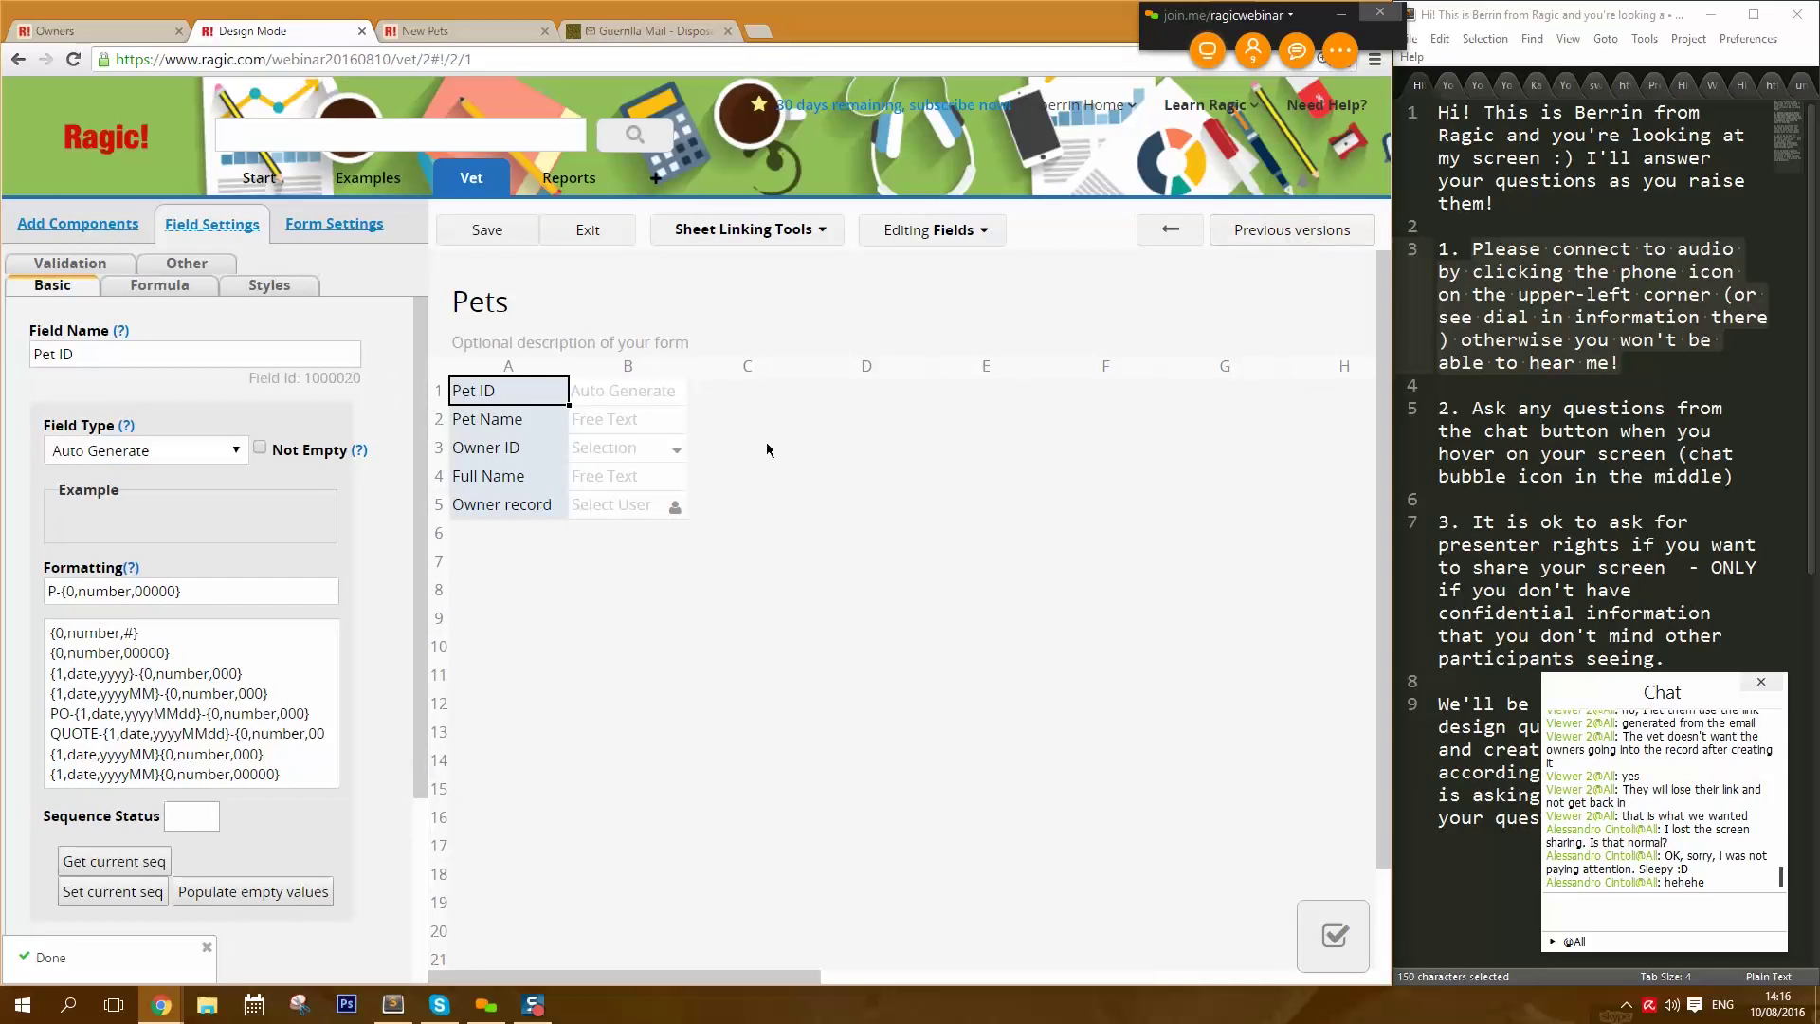
click(328, 224)
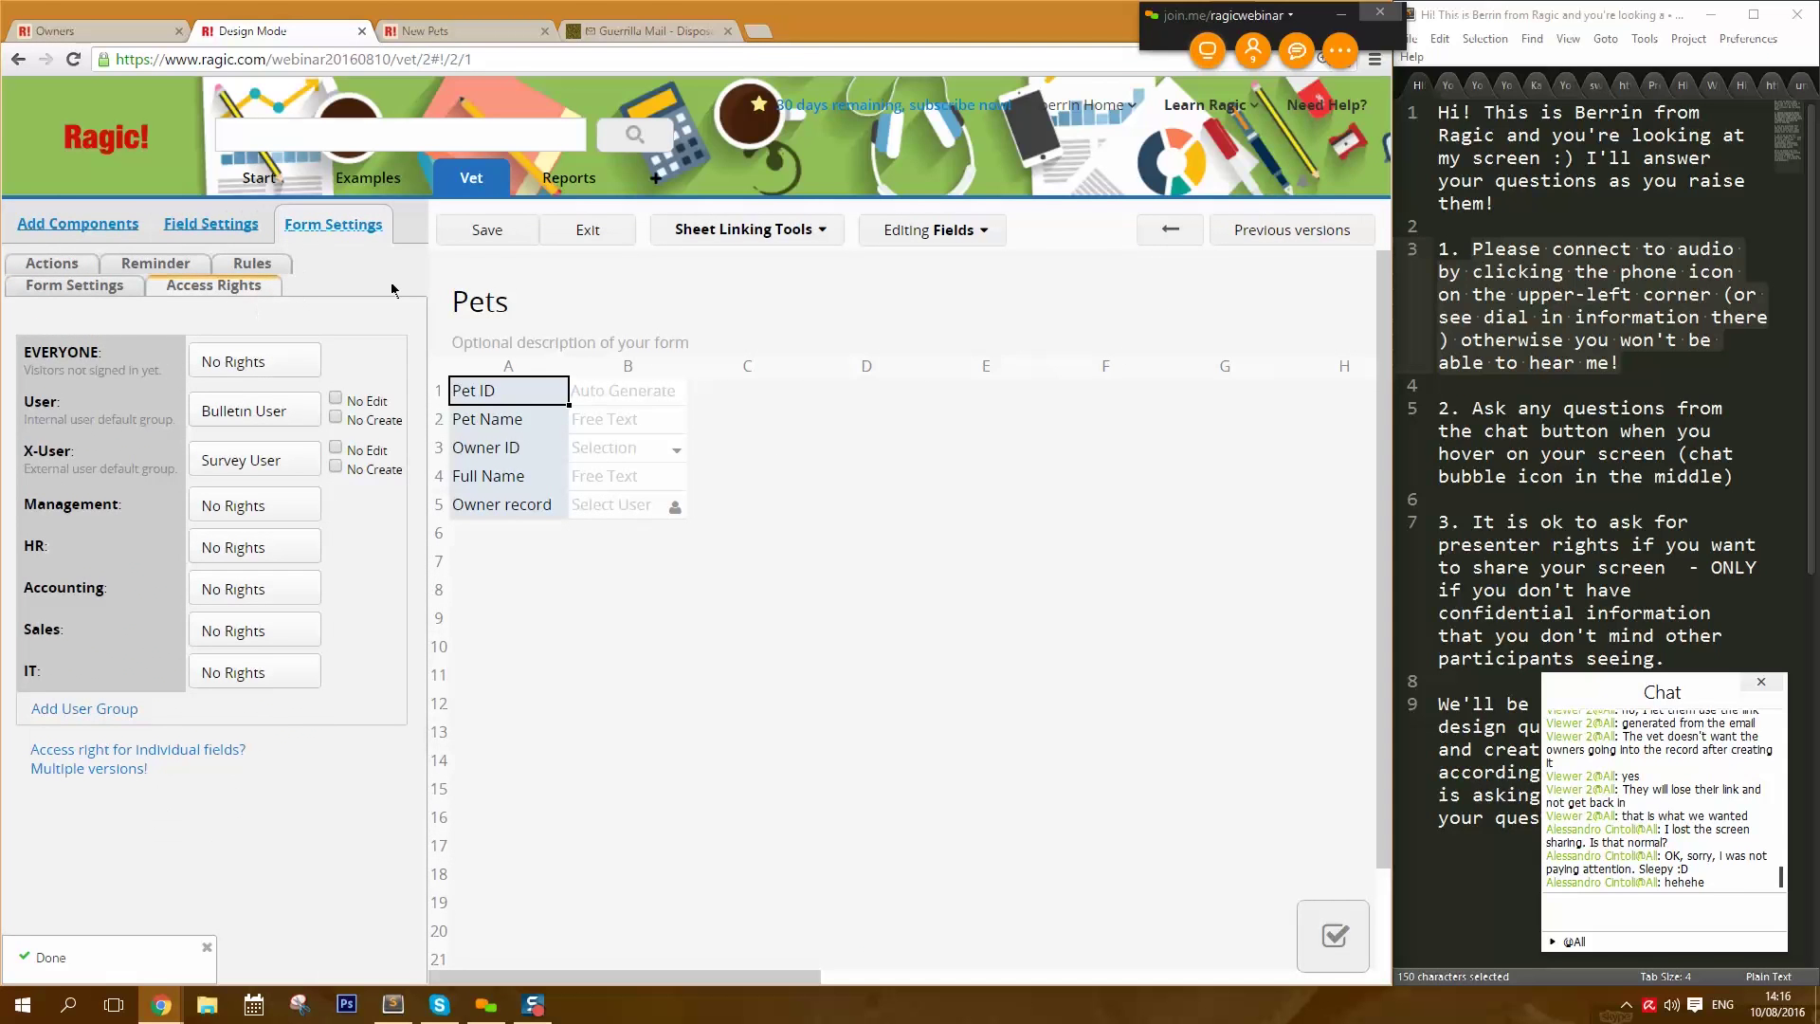
drag(23, 347, 151, 461)
click(166, 466)
click(520, 237)
click(572, 237)
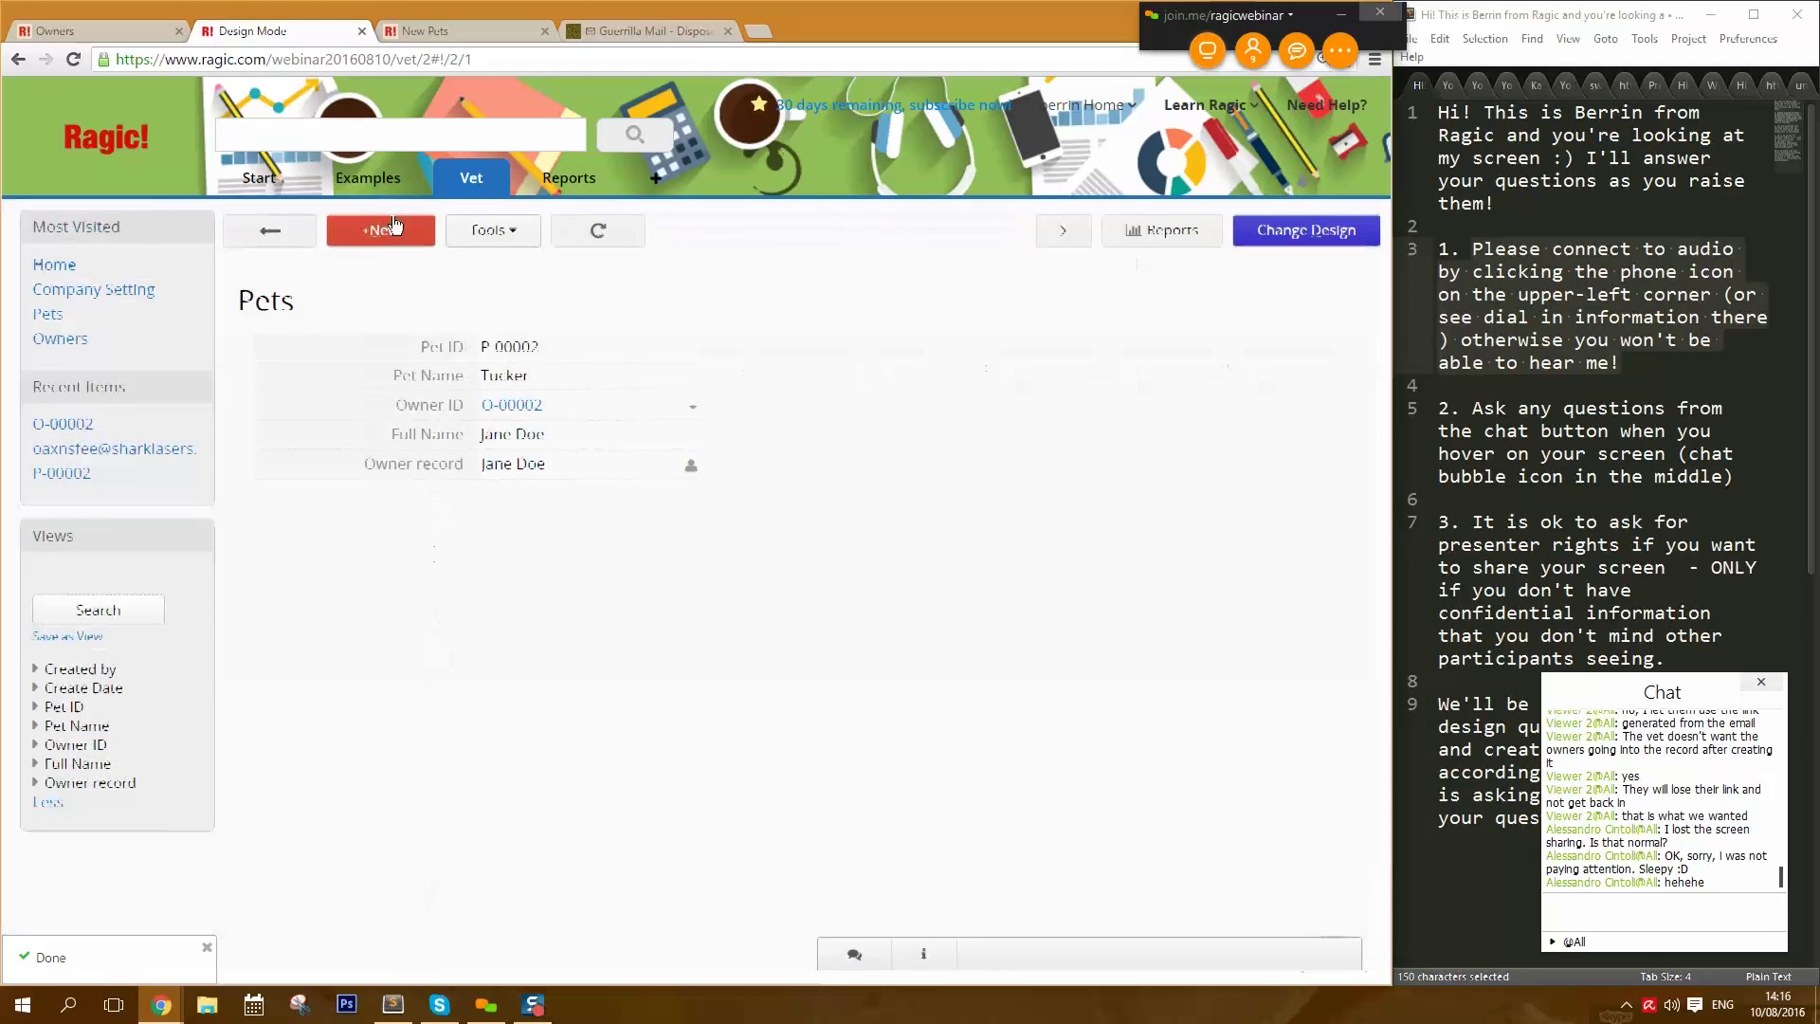
Step: Set X-User to Viewer in owner O-00002's form access rights, then save and exit design
mouse_move(466, 187)
click(479, 232)
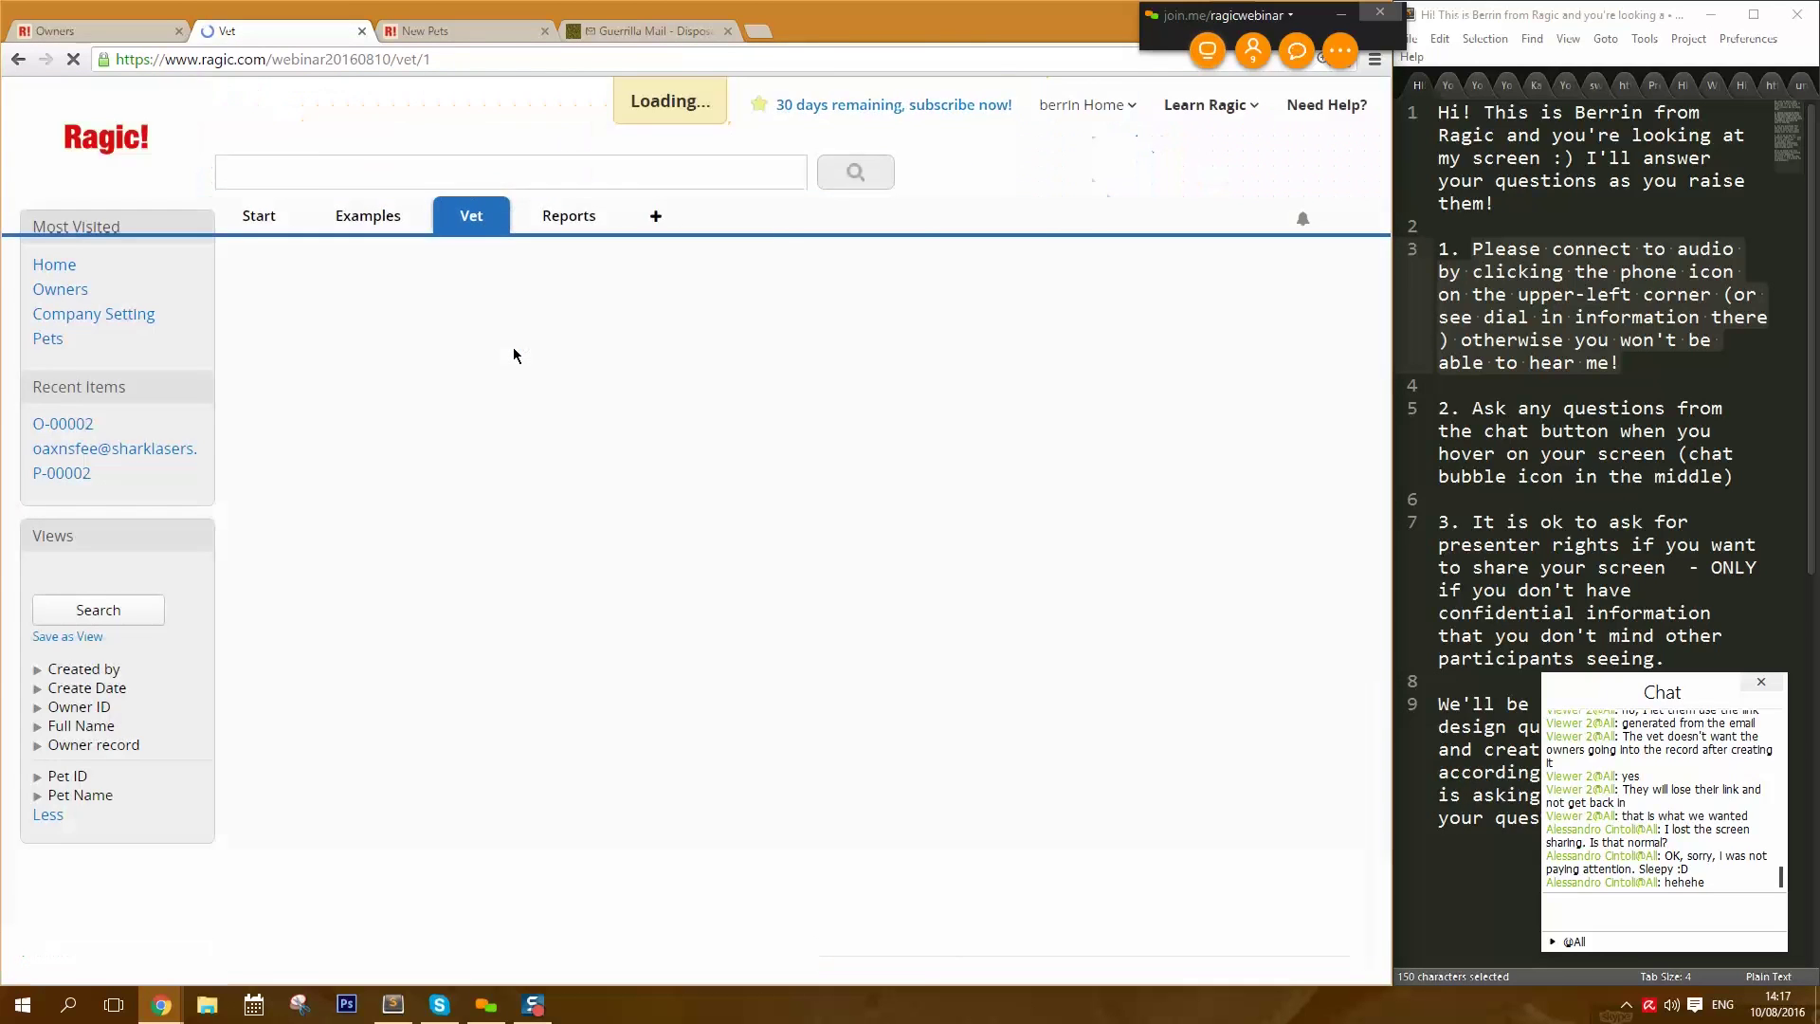
click(512, 379)
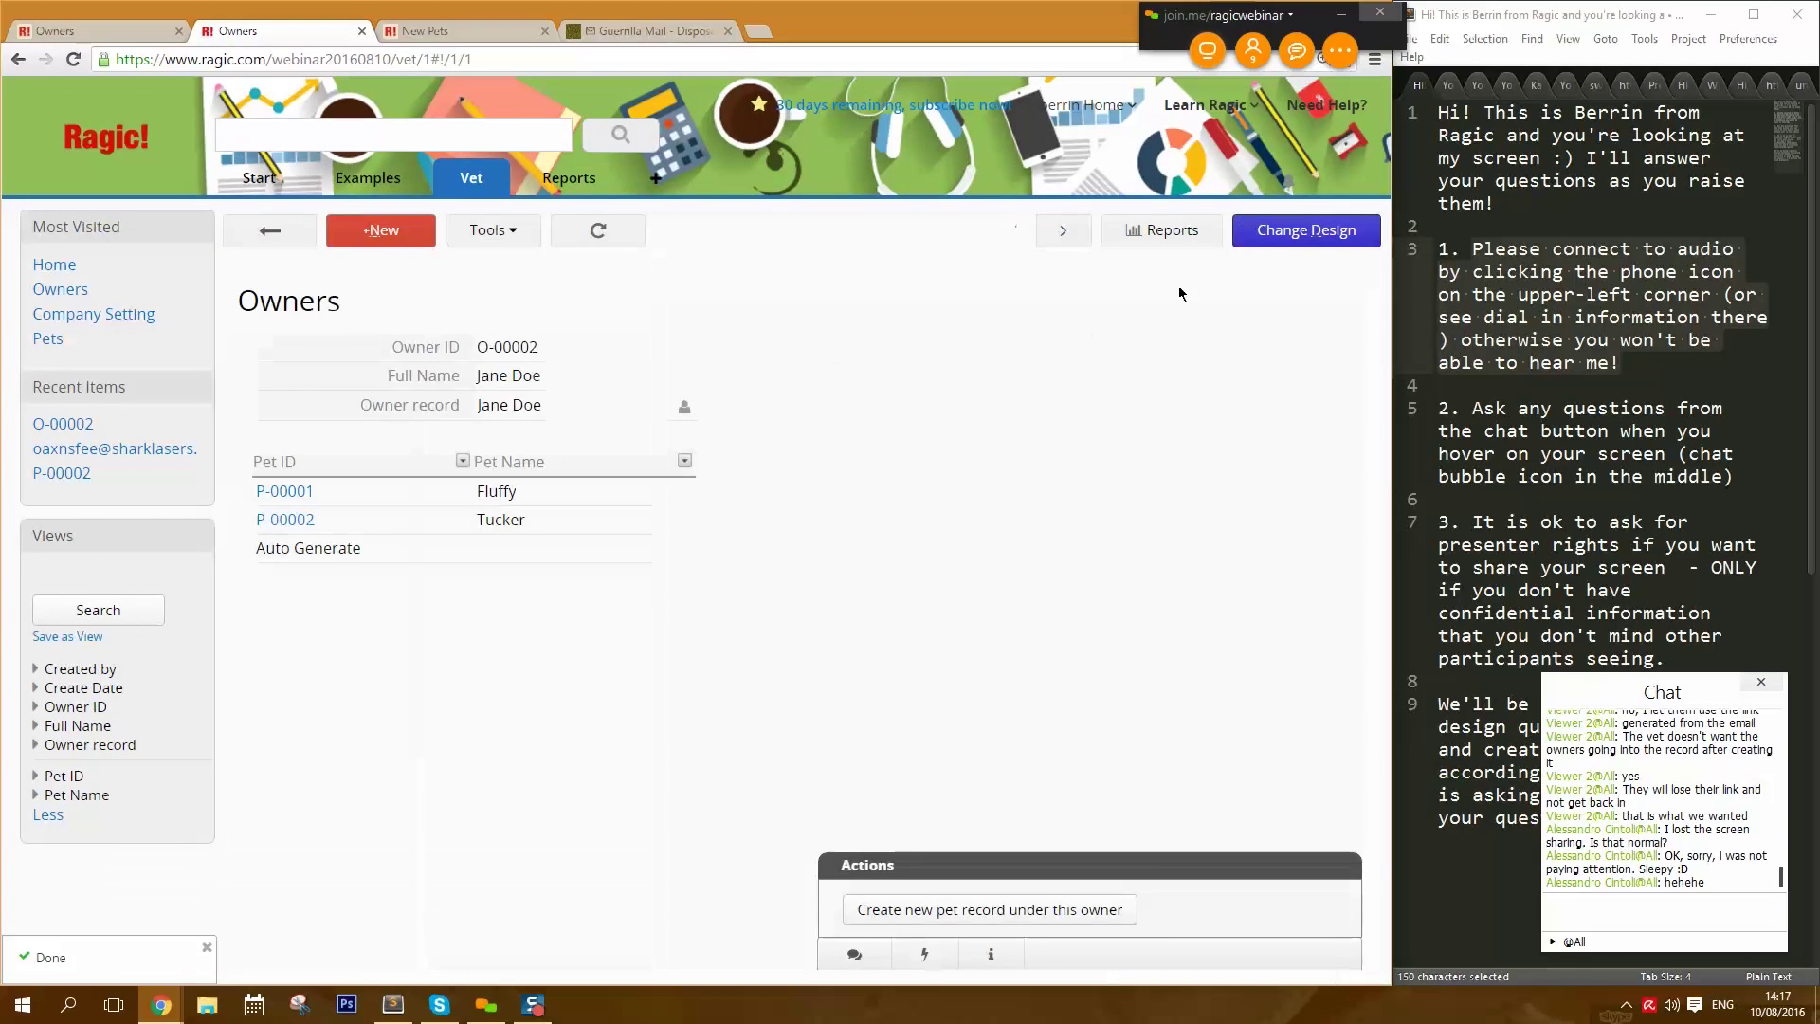
click(1306, 231)
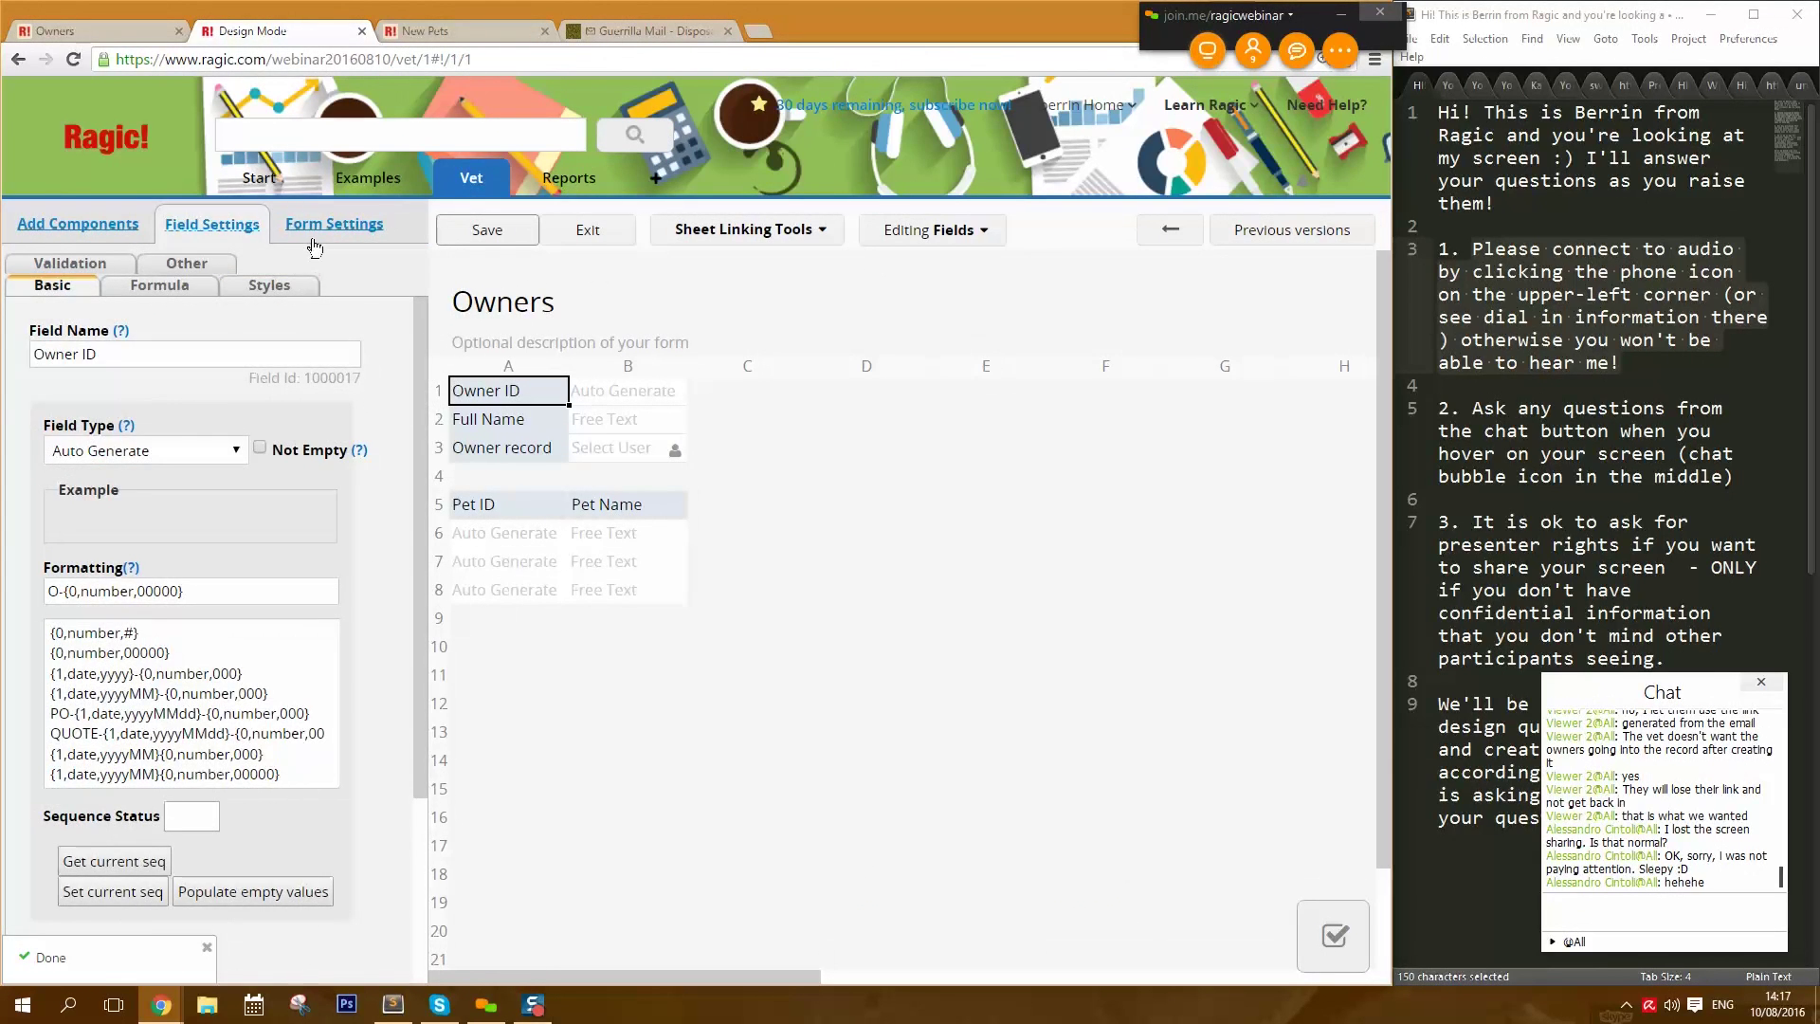
click(315, 237)
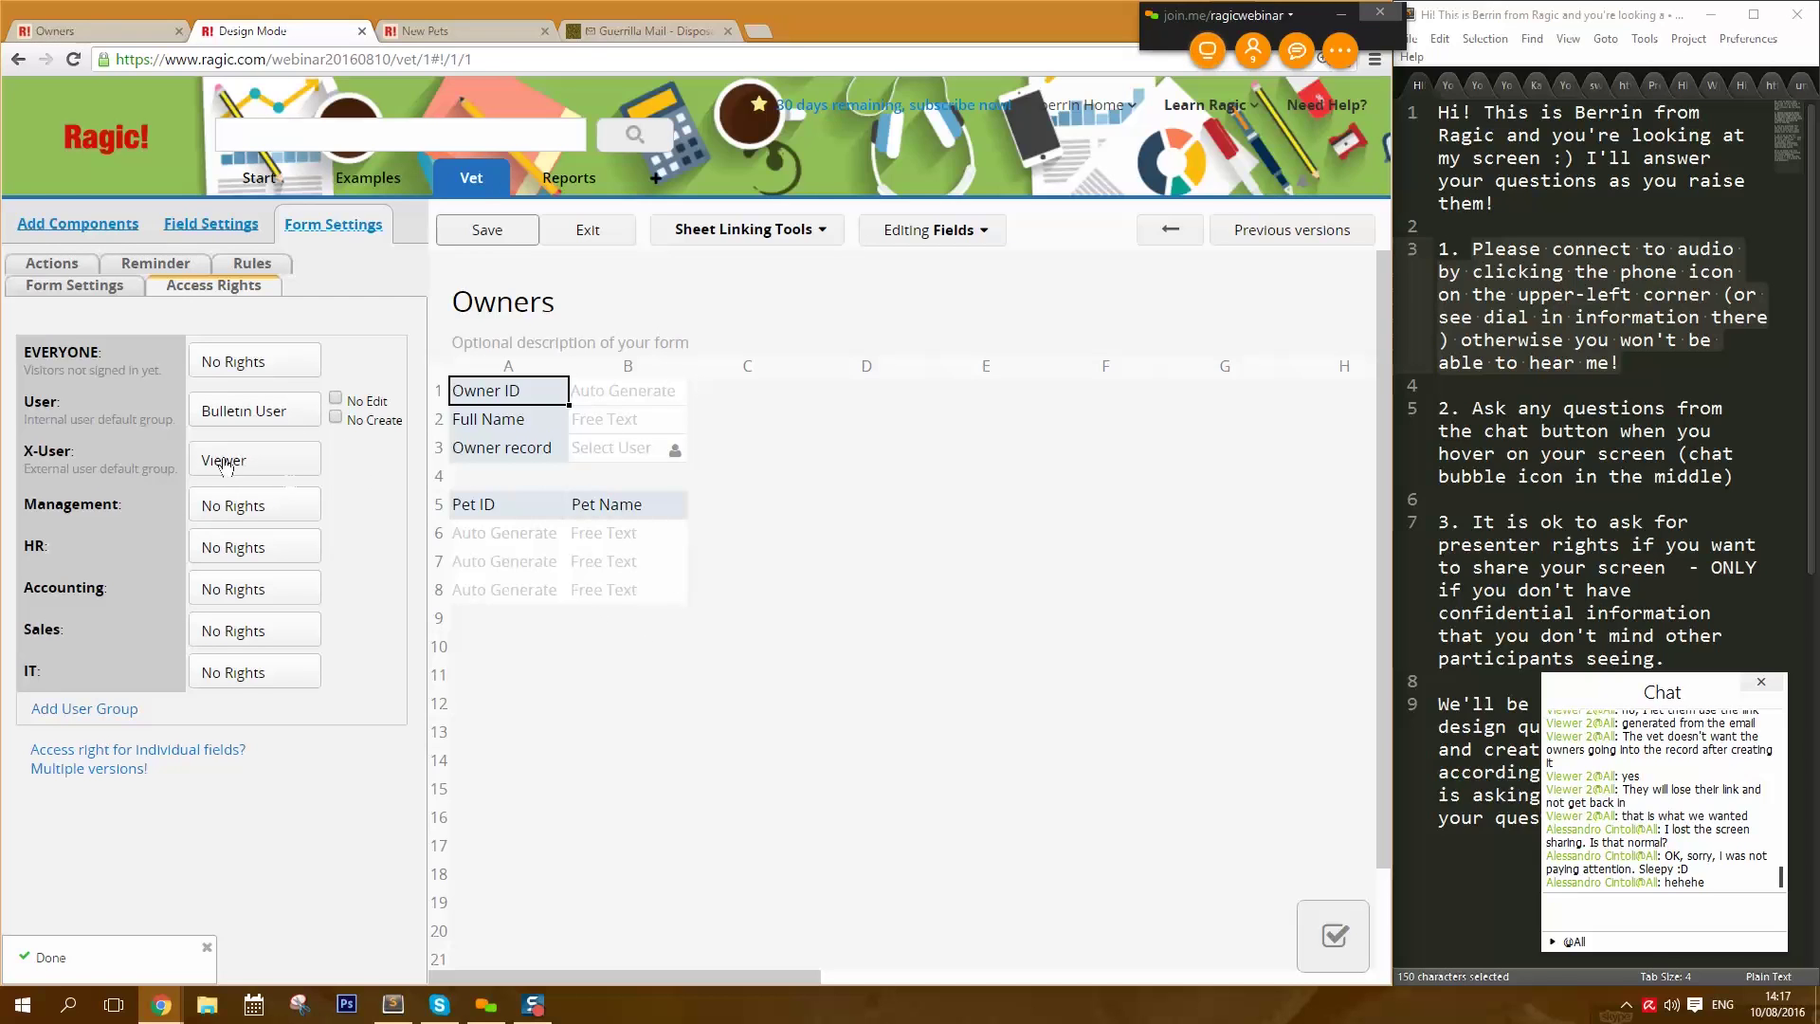
click(588, 231)
click(462, 439)
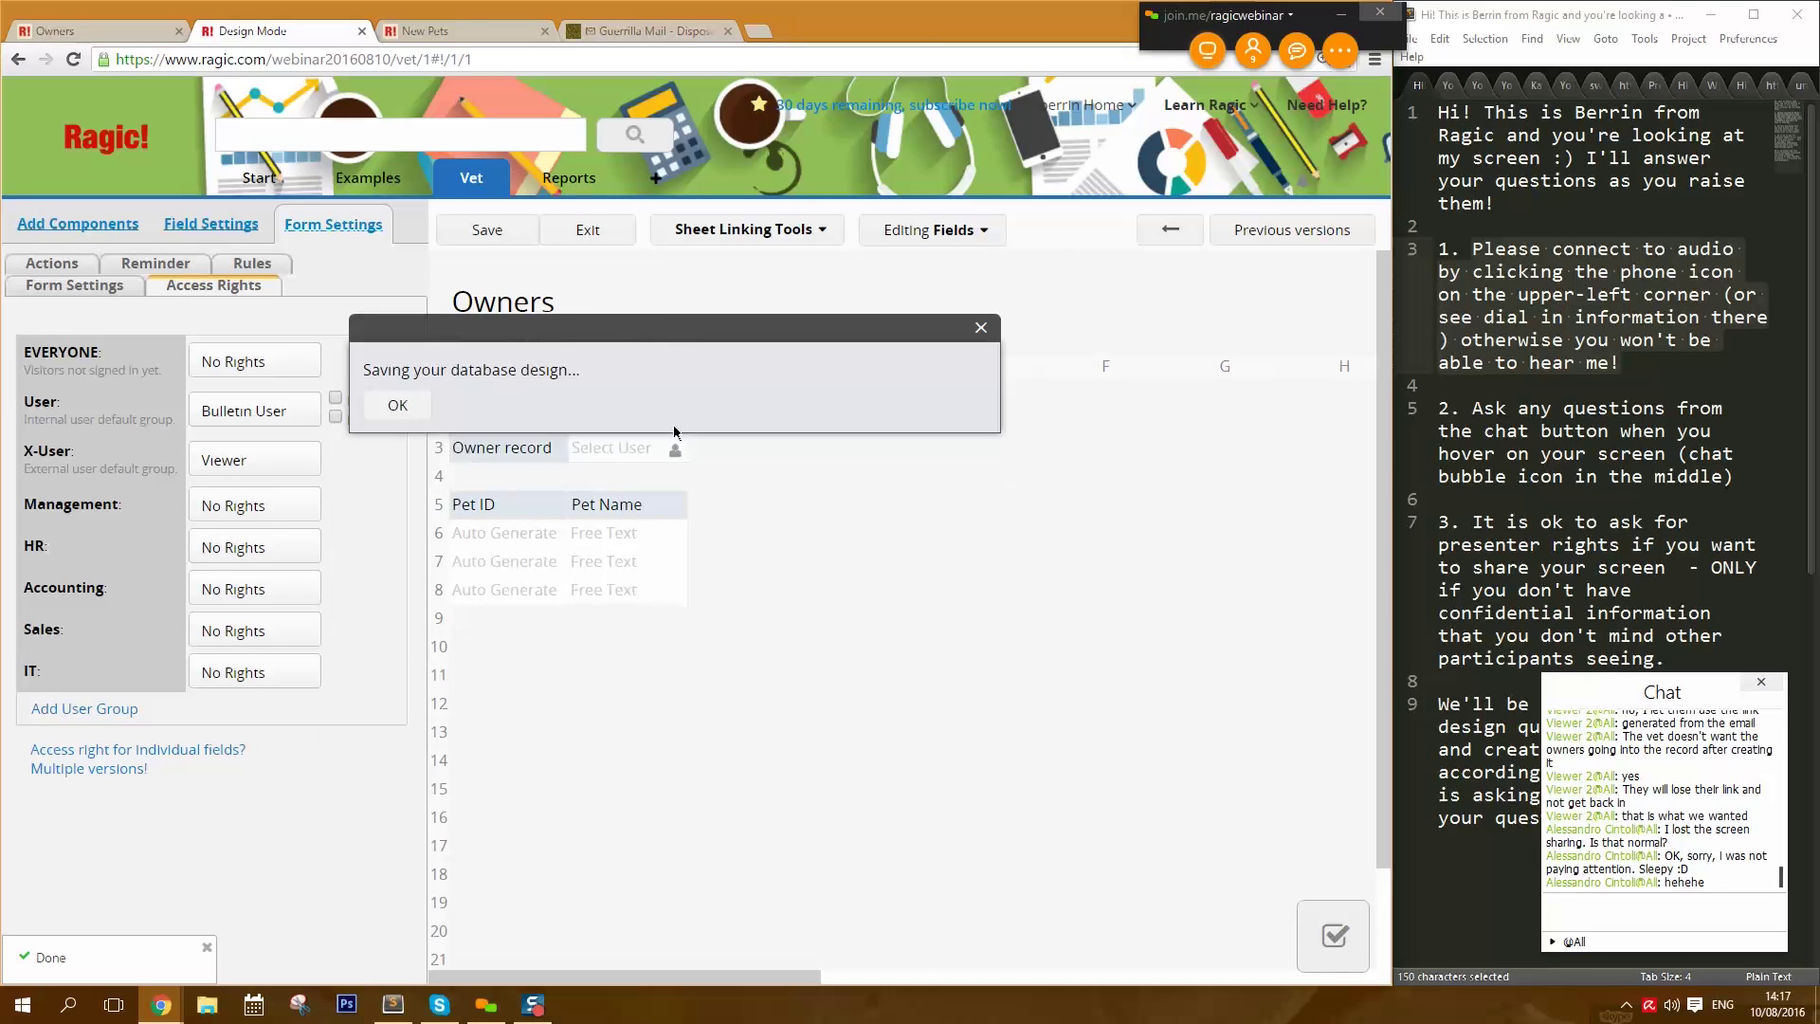
Step: Open Ragic's access-granted email in the temporary inbox and launch its Sign in link incognito
click(654, 31)
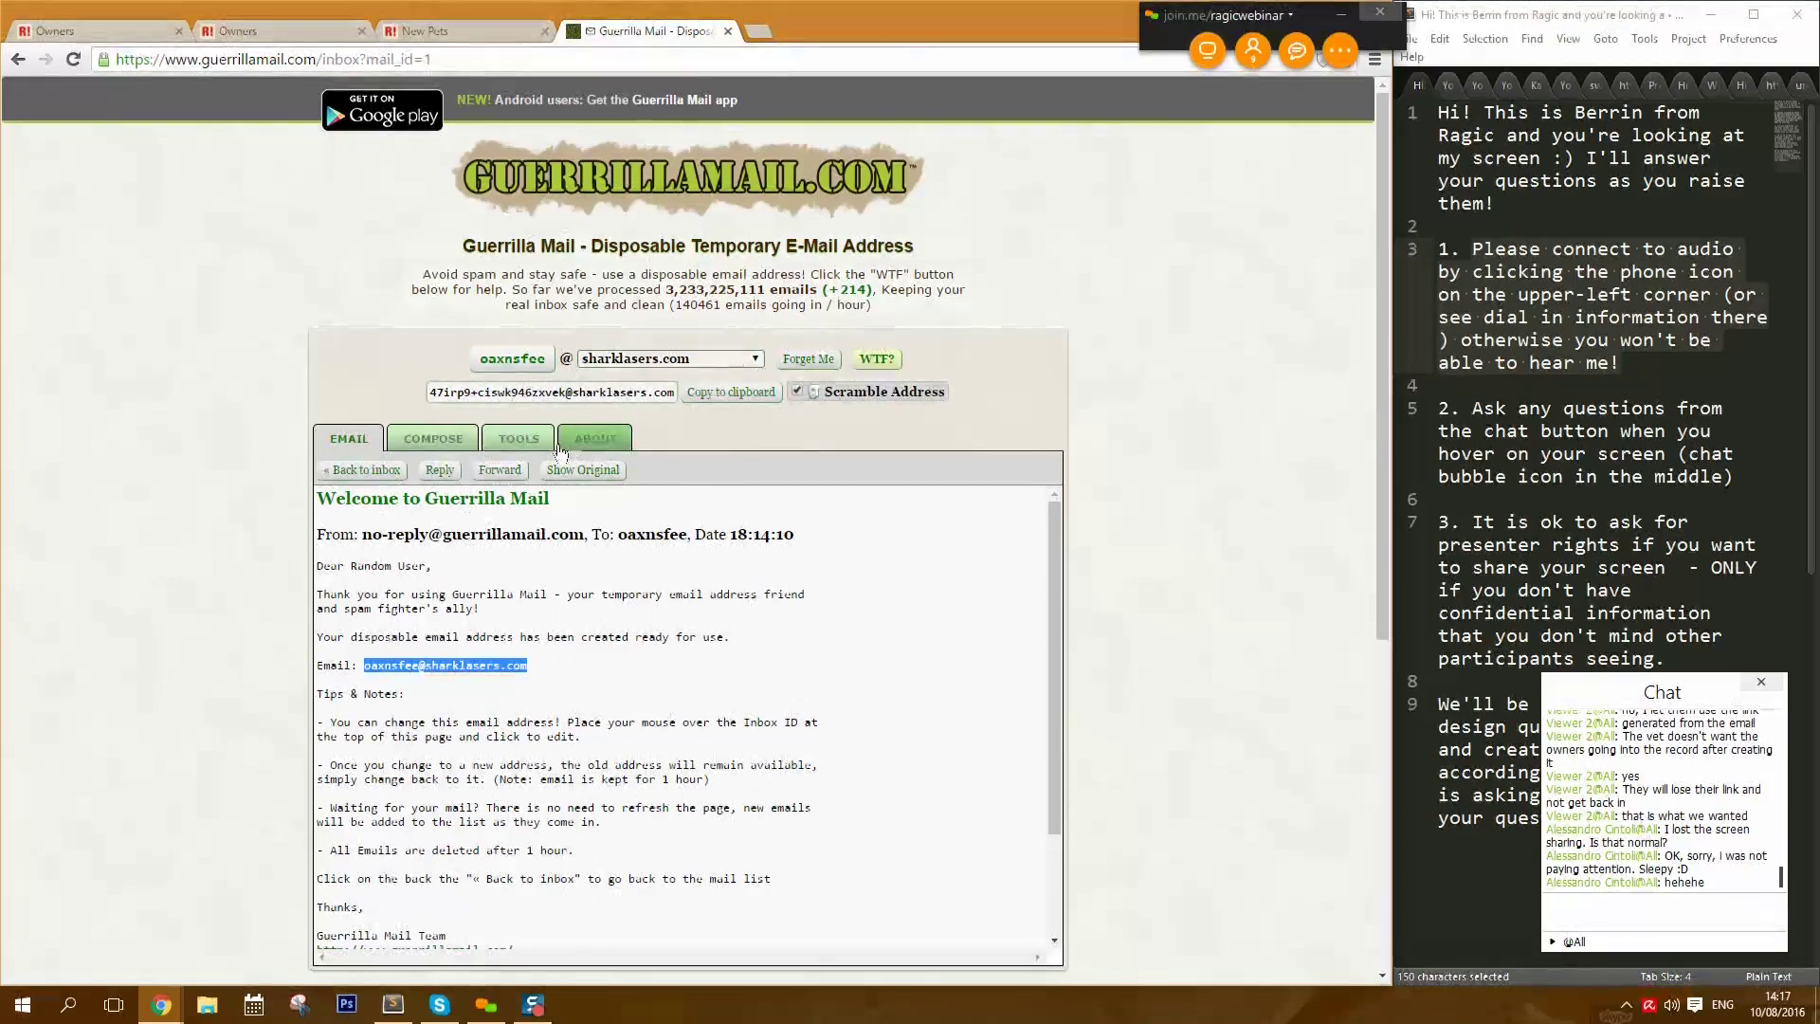
click(374, 480)
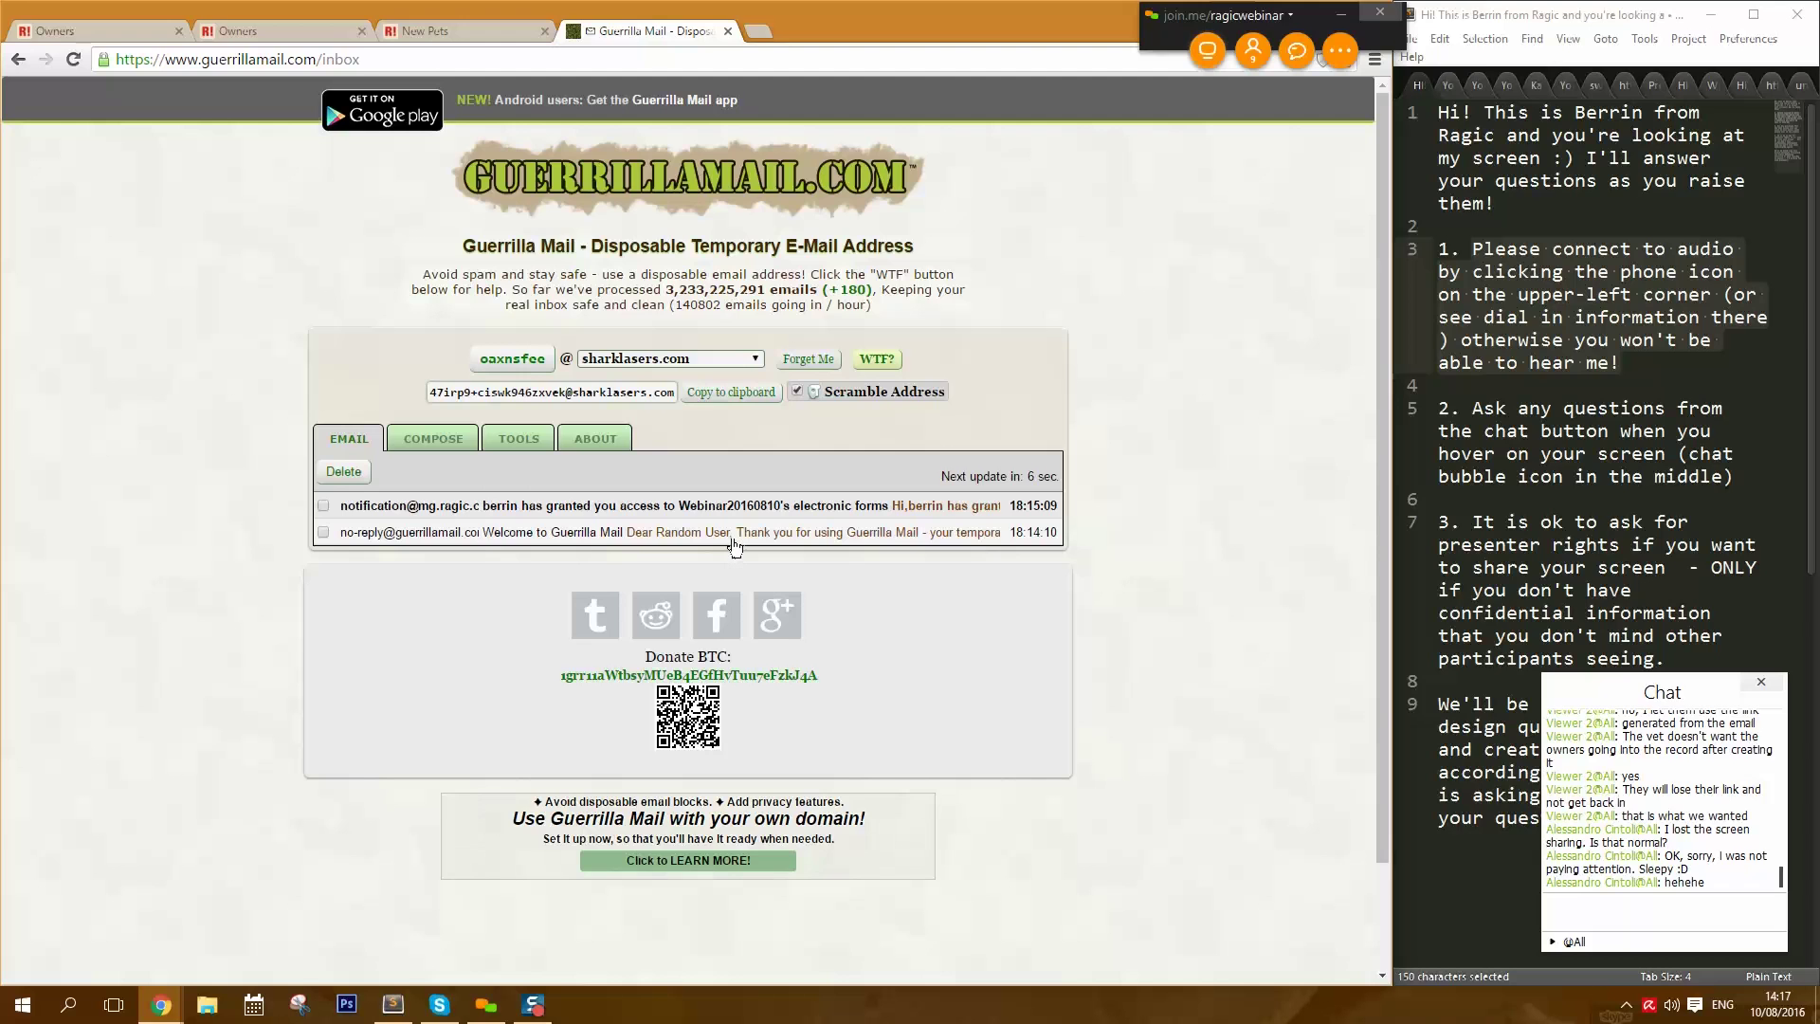
click(644, 512)
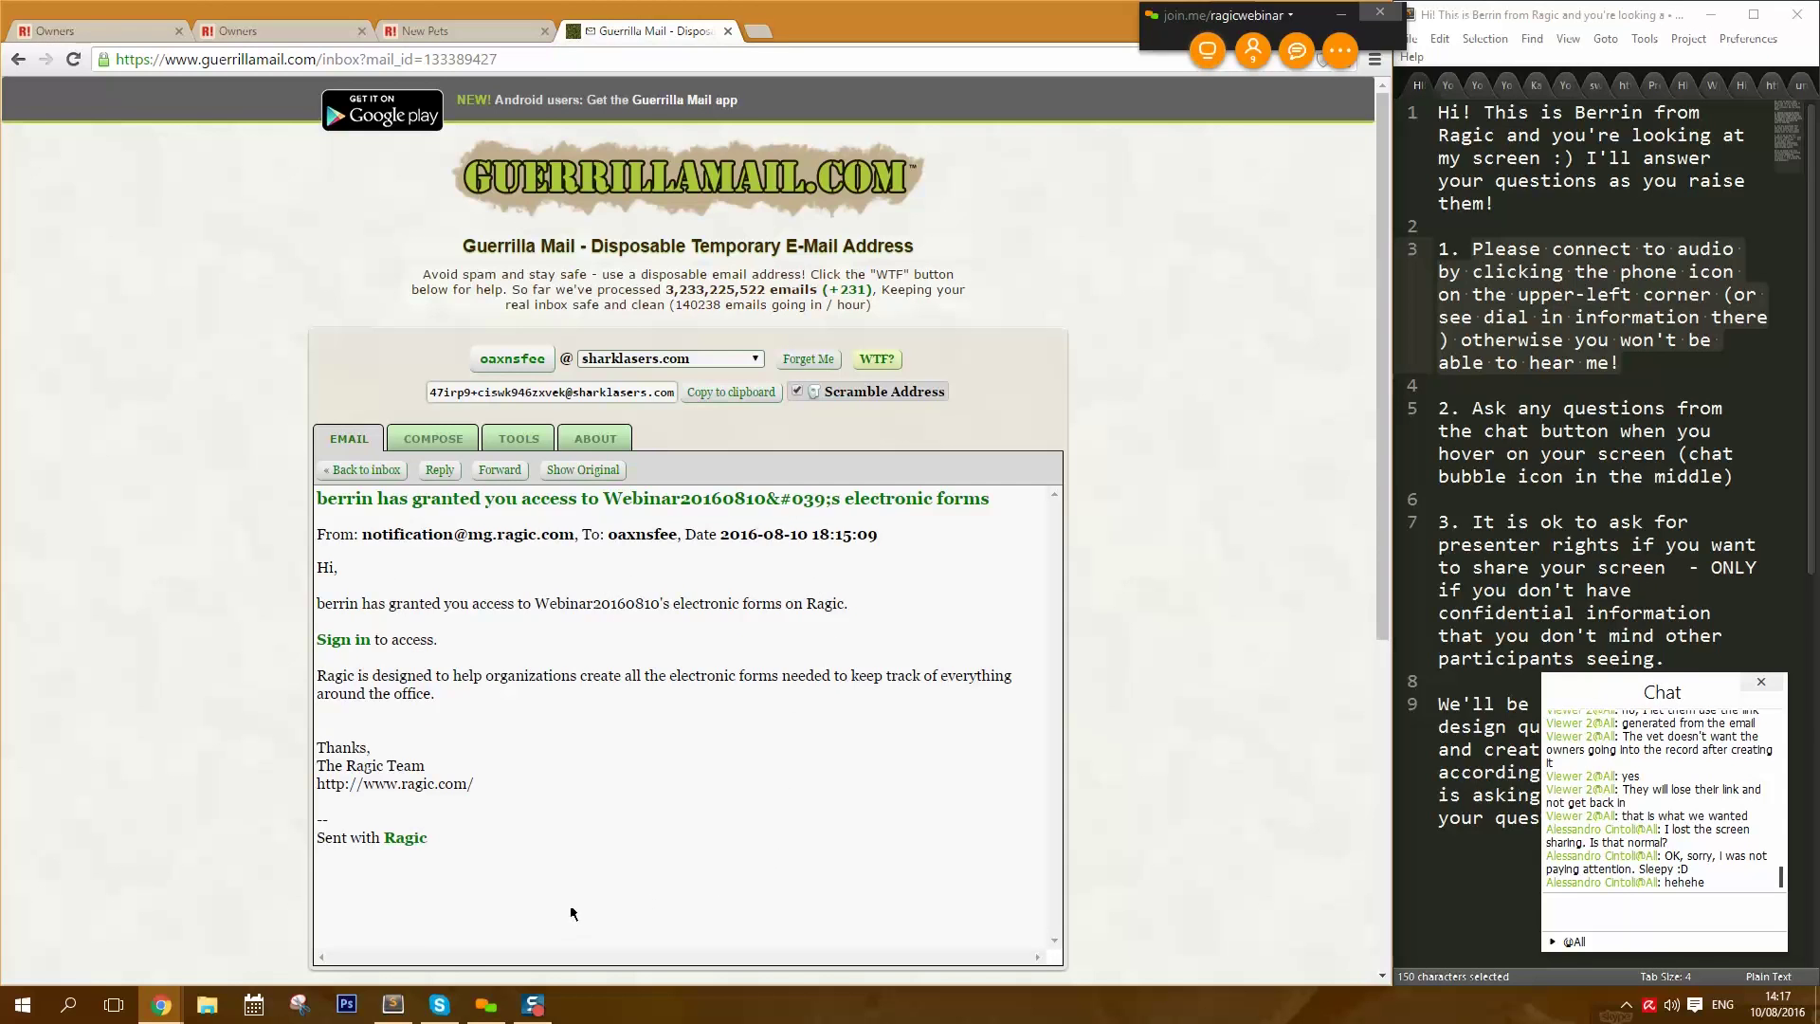
right_click(357, 654)
click(451, 707)
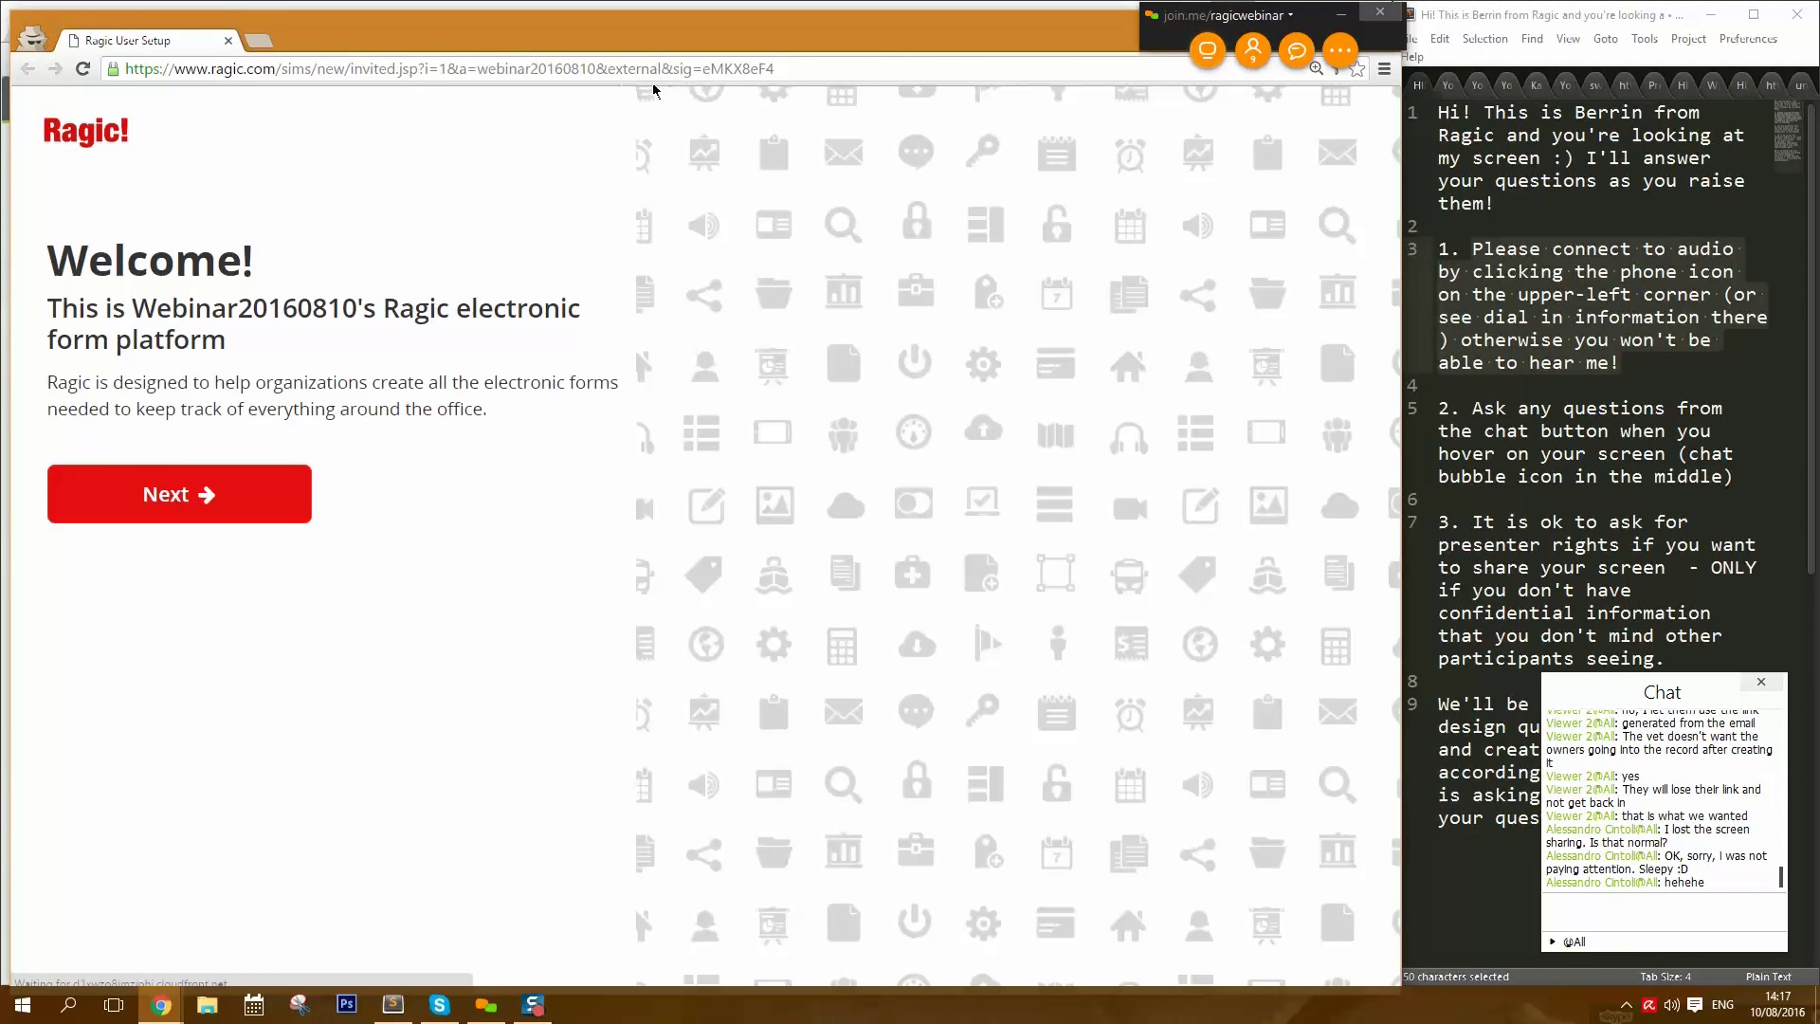
Step: Complete the invited user's setup steps into the database and dismiss the tutorial popup
click(210, 489)
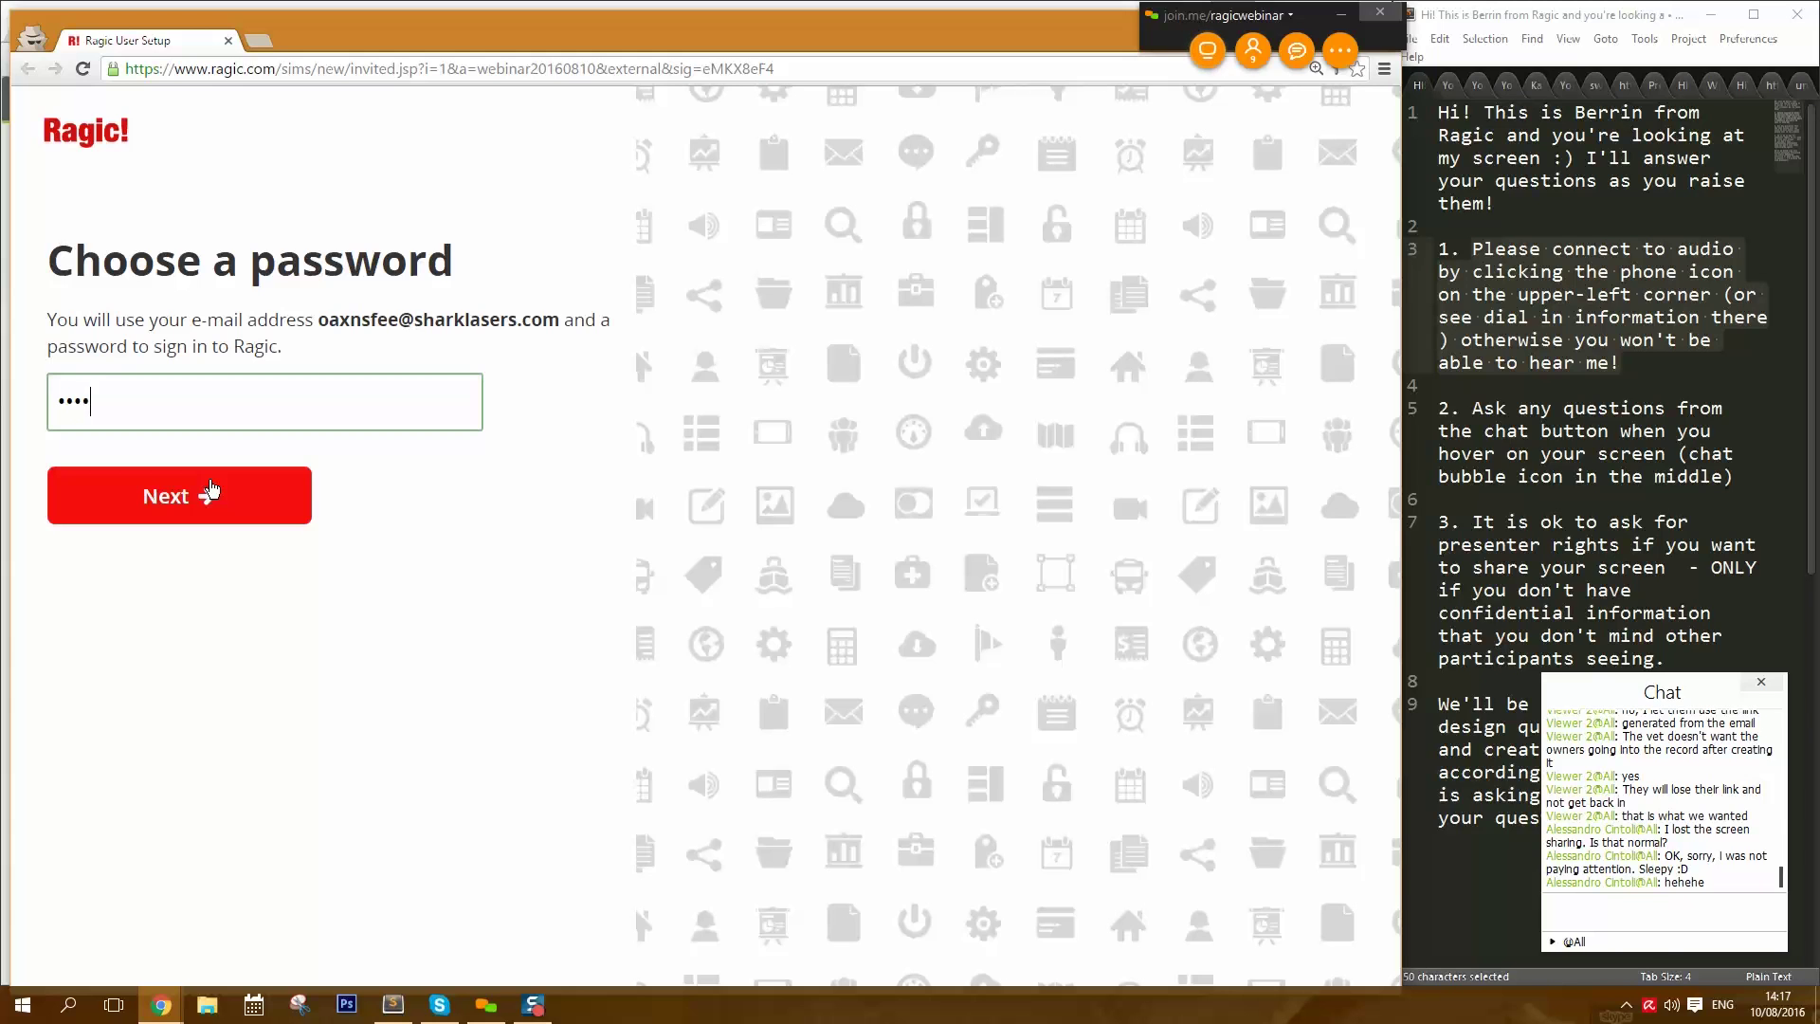
click(211, 489)
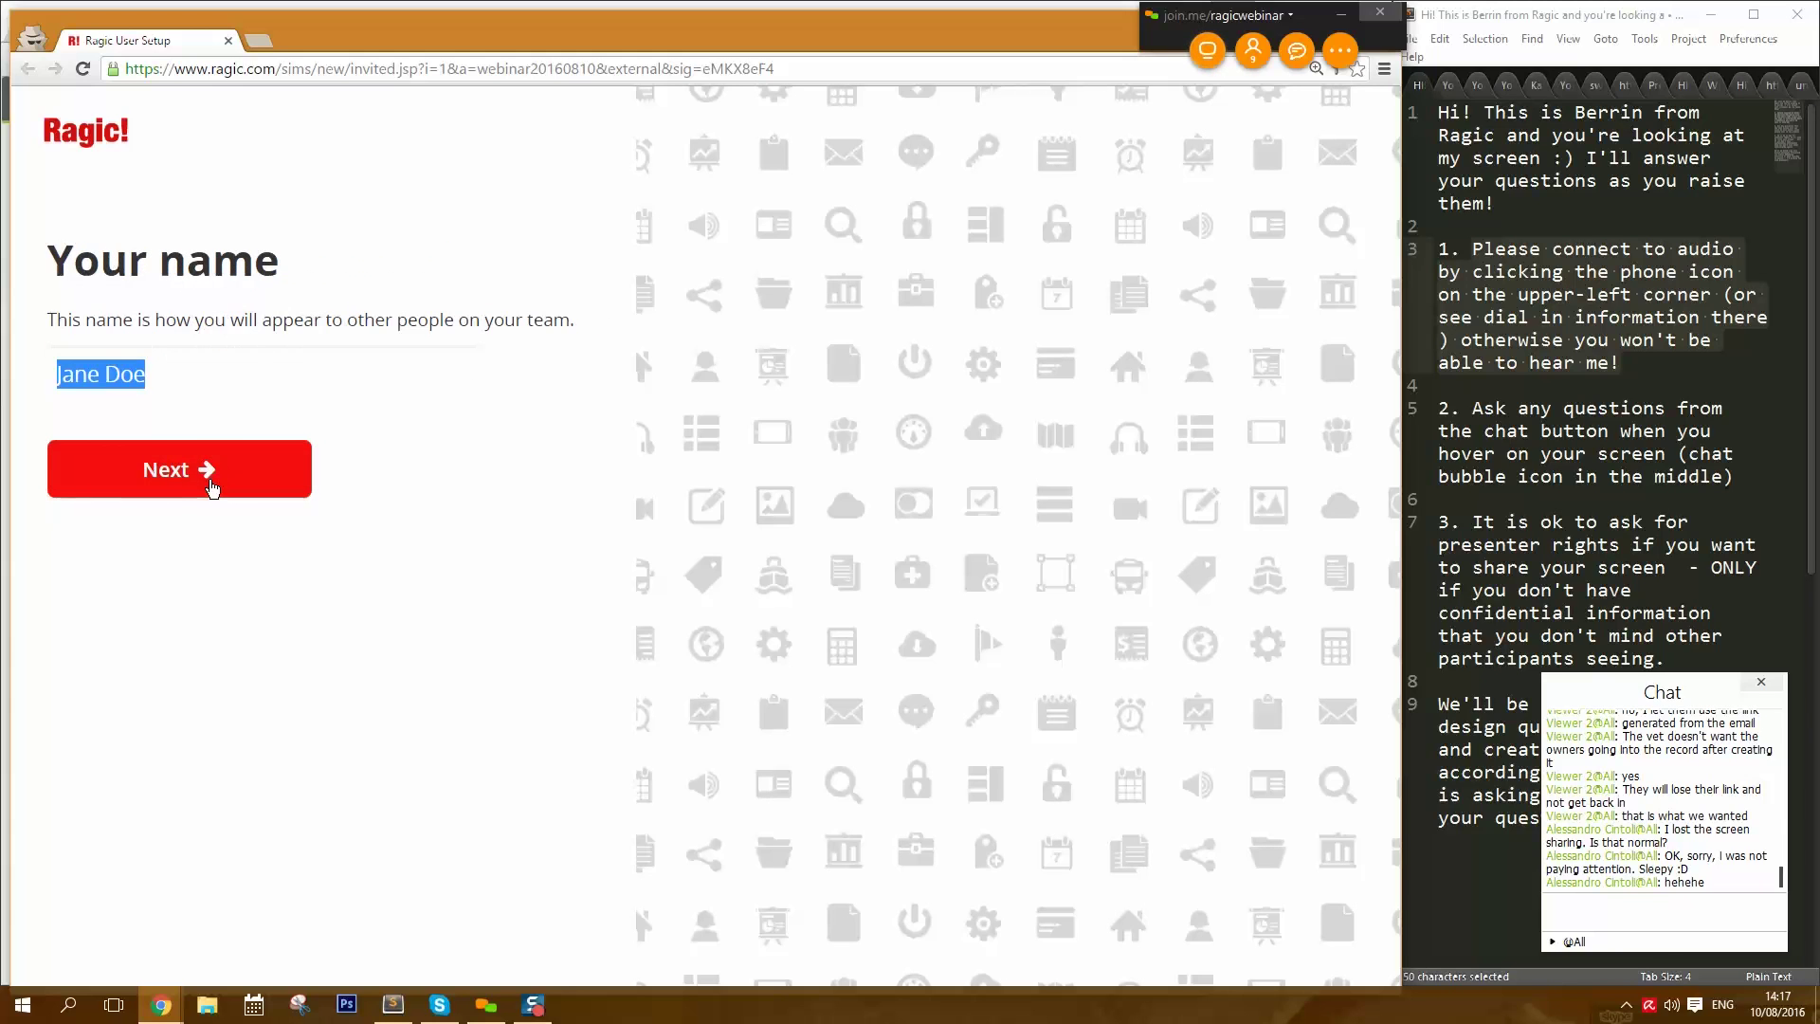
click(205, 470)
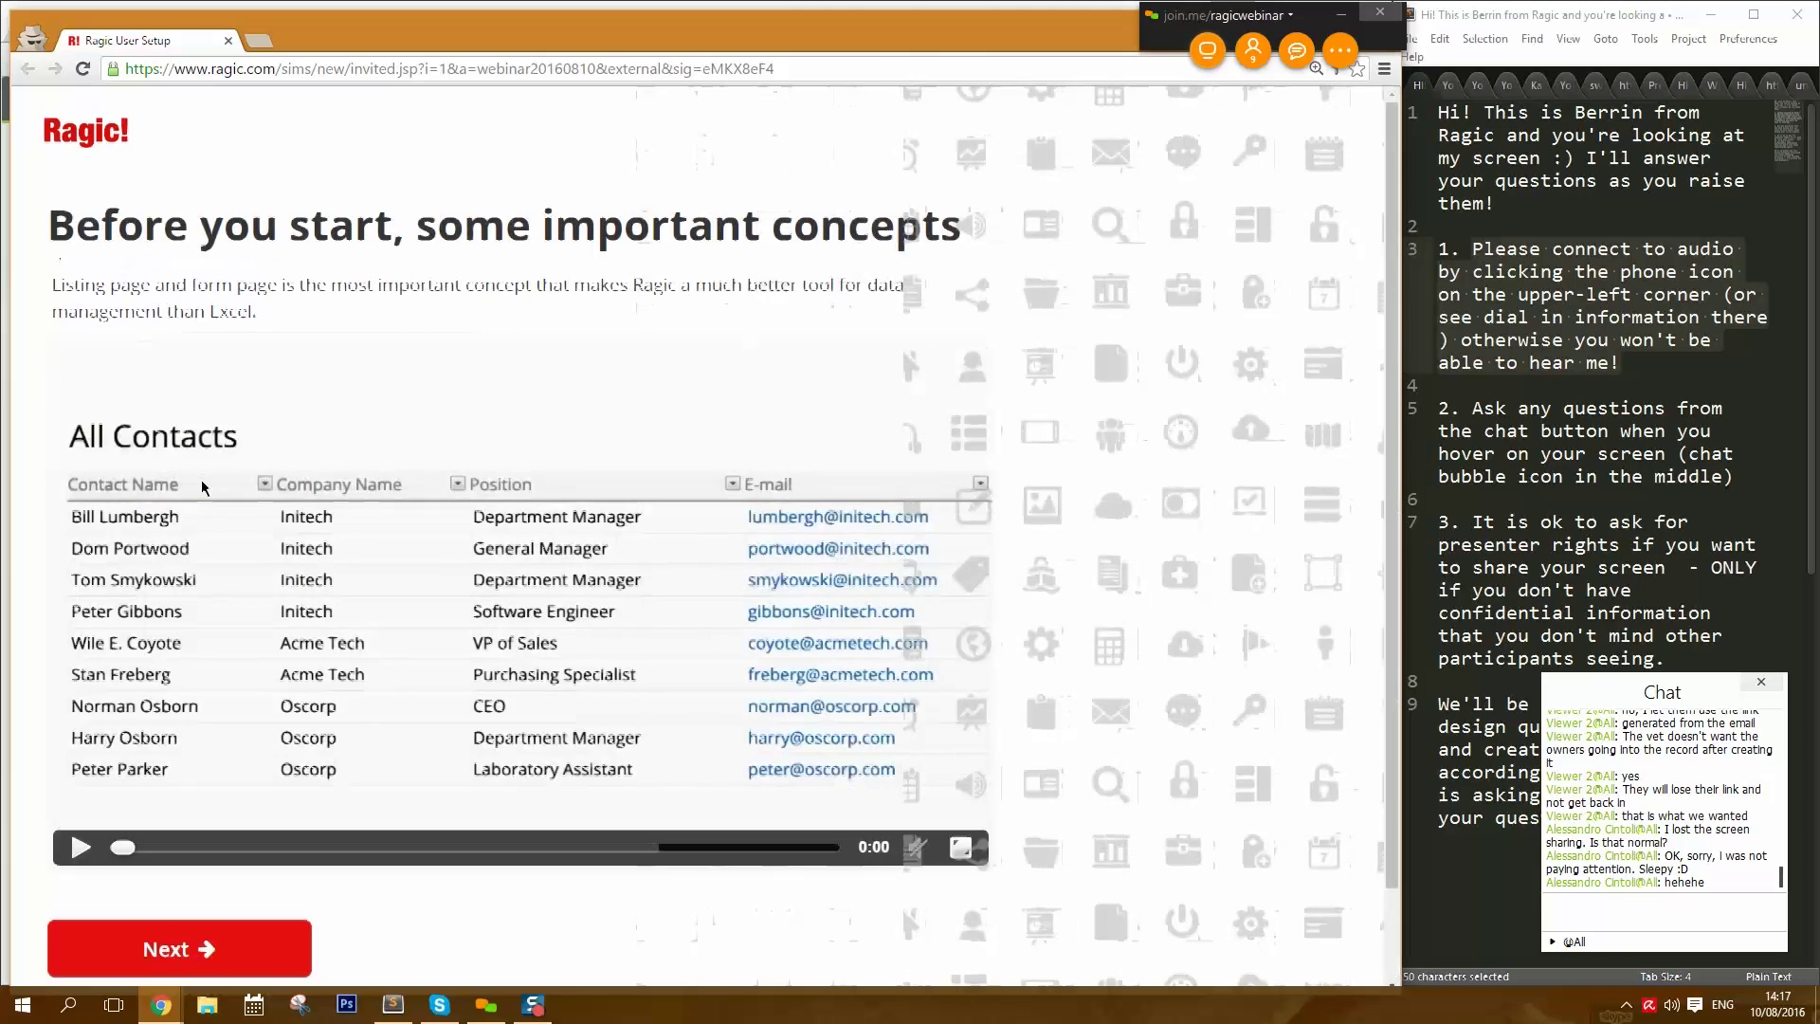
click(254, 963)
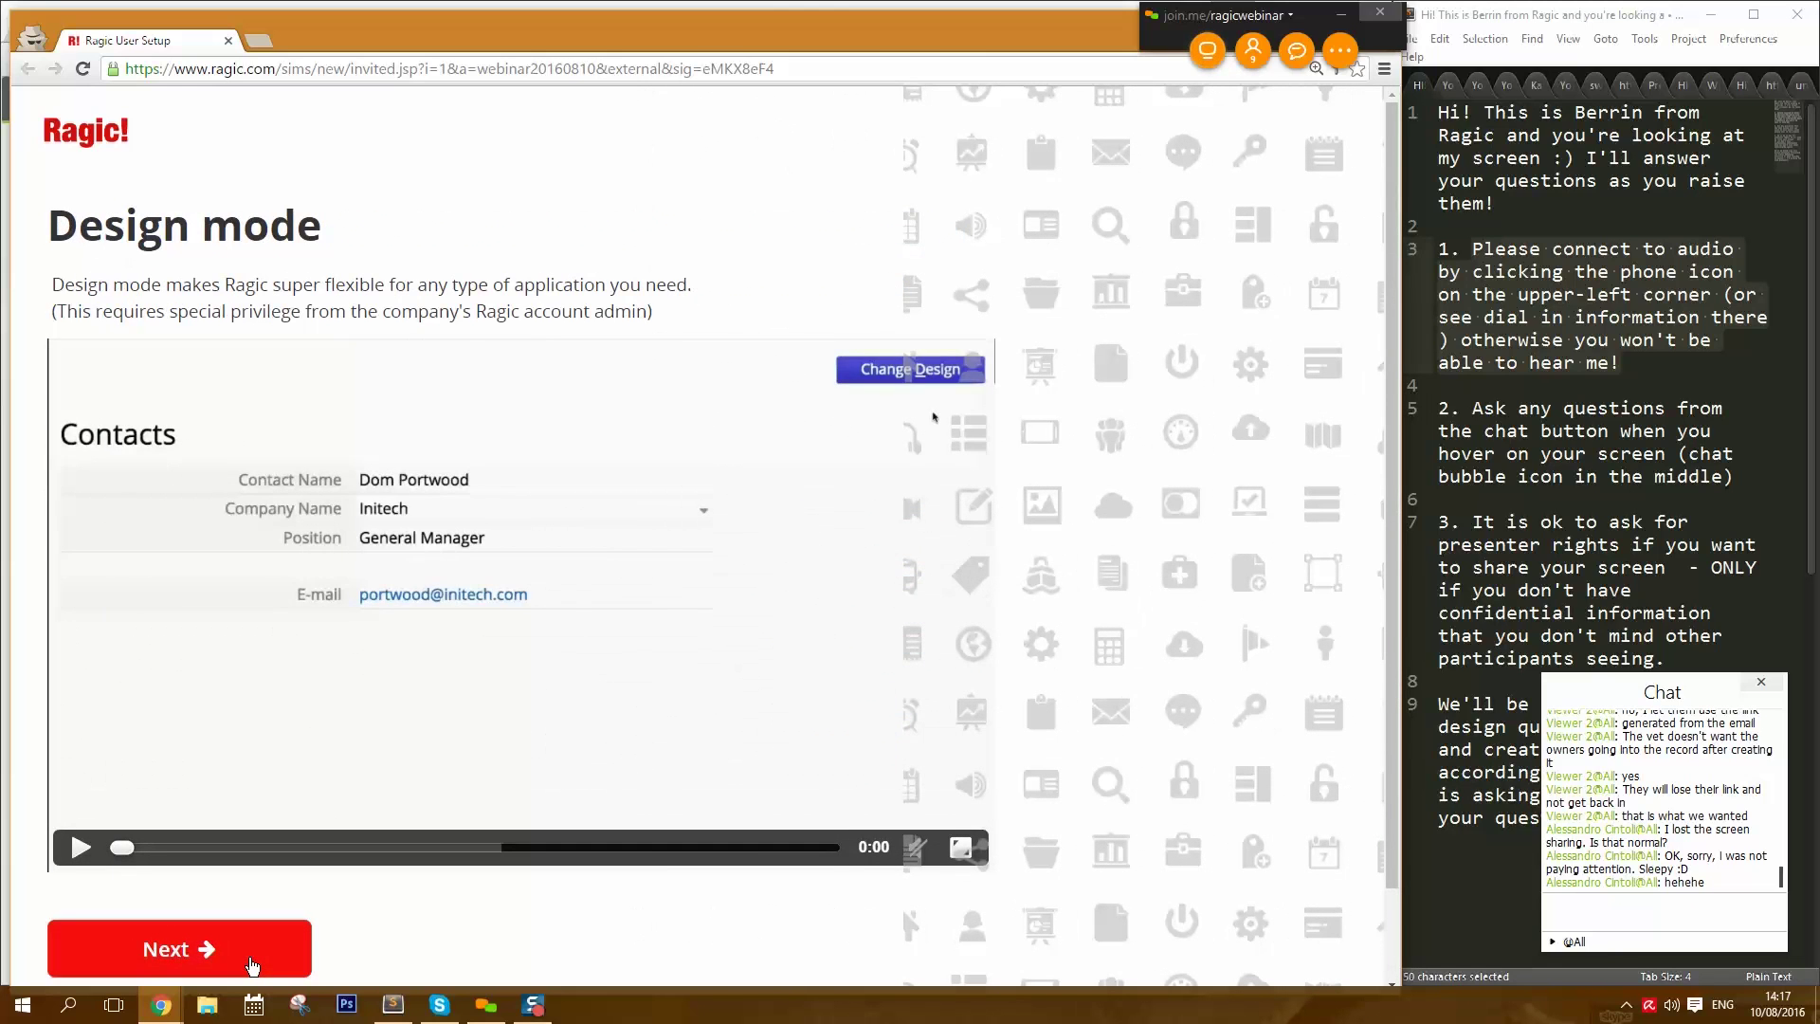
click(251, 965)
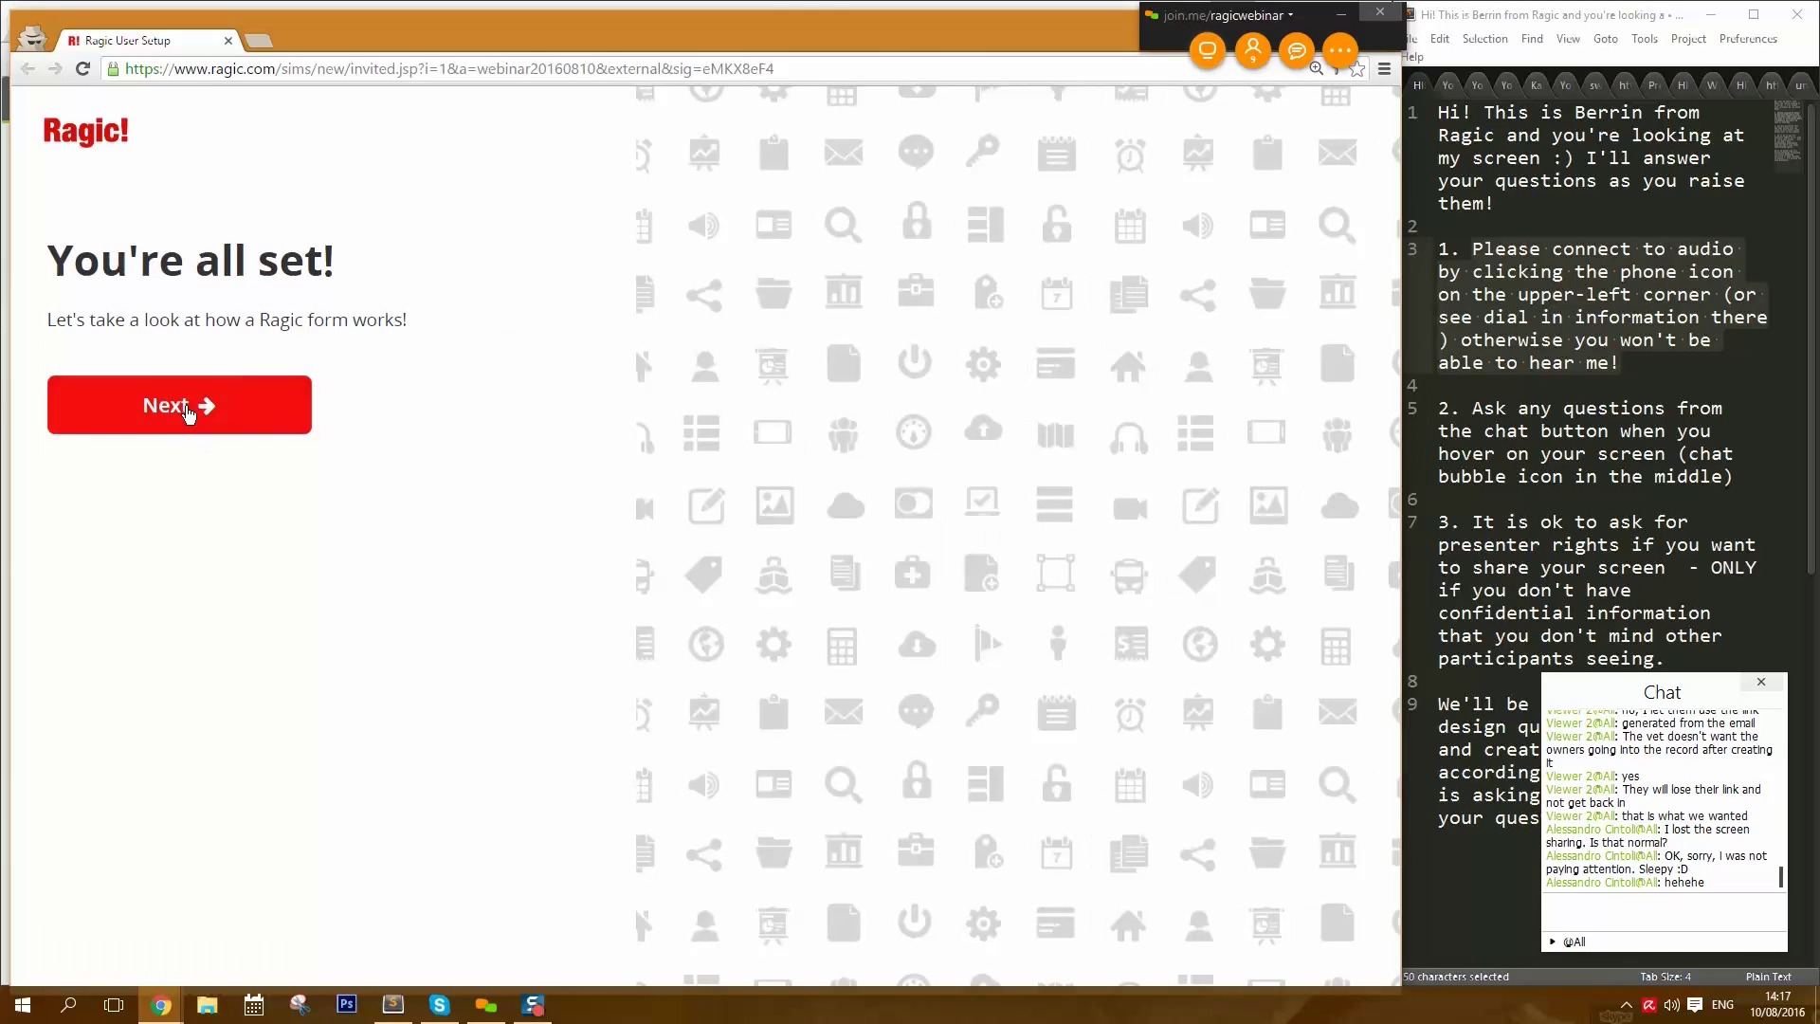
click(198, 409)
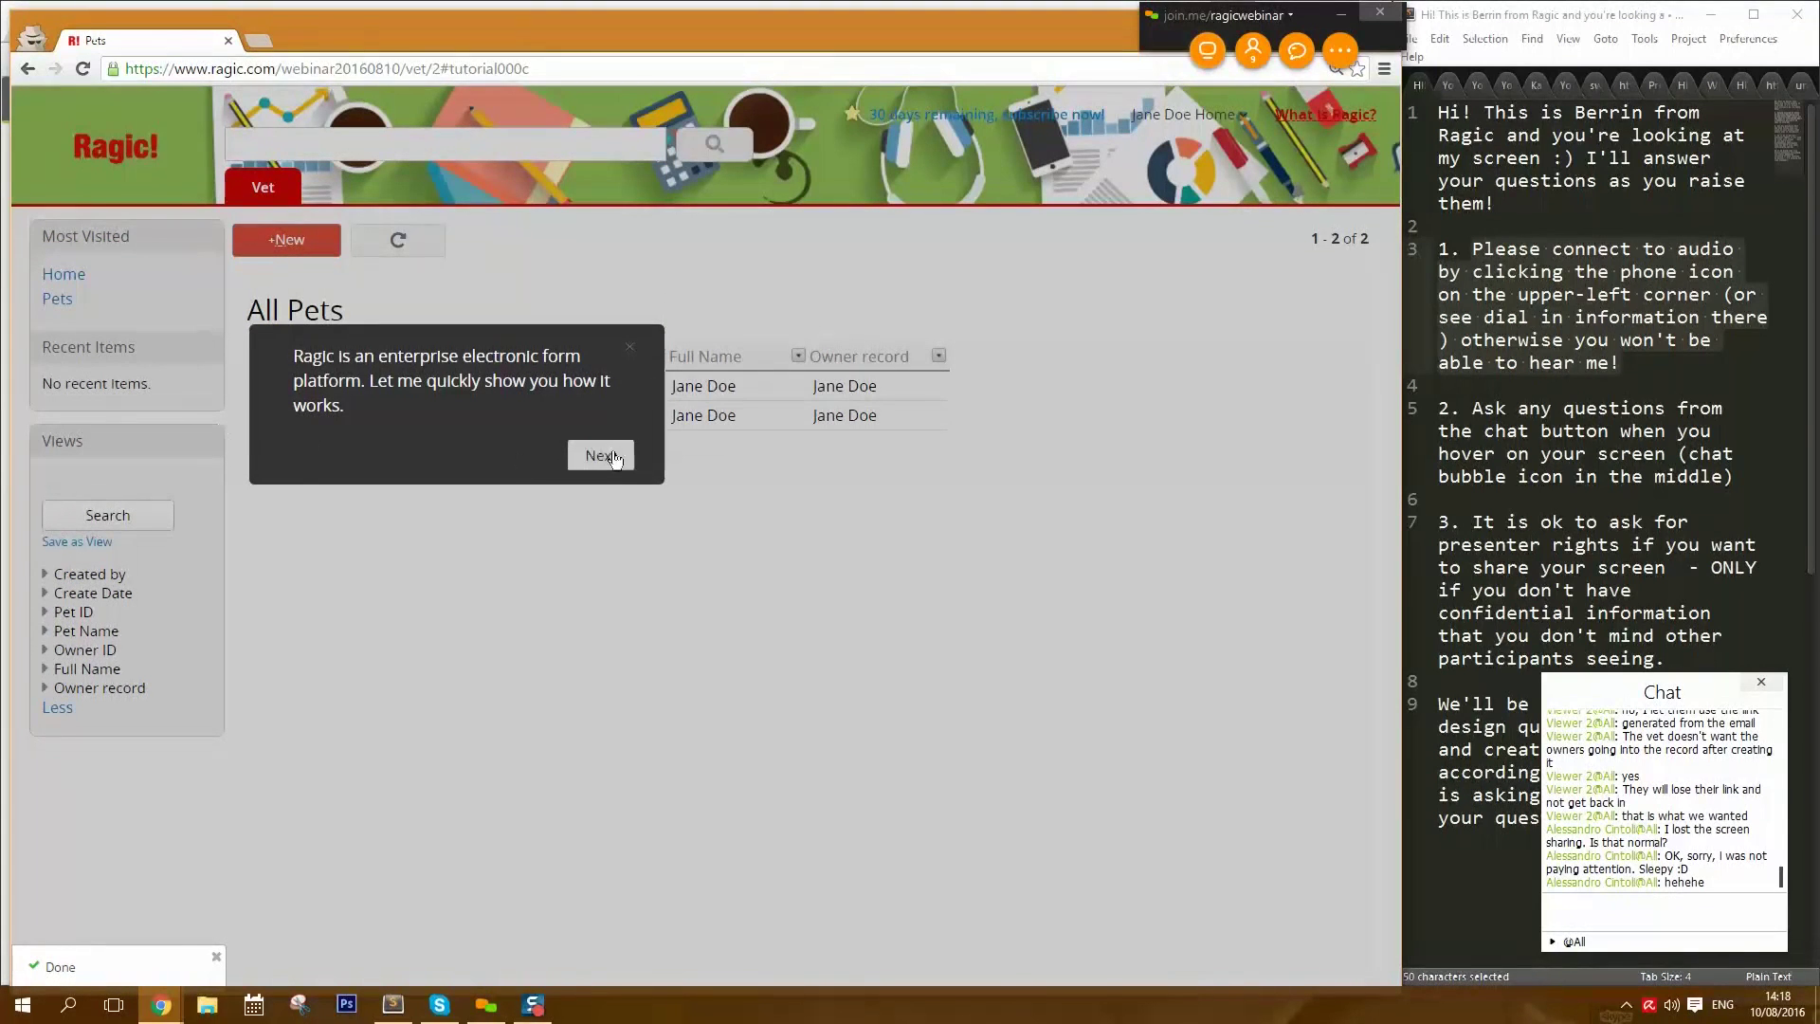
click(630, 350)
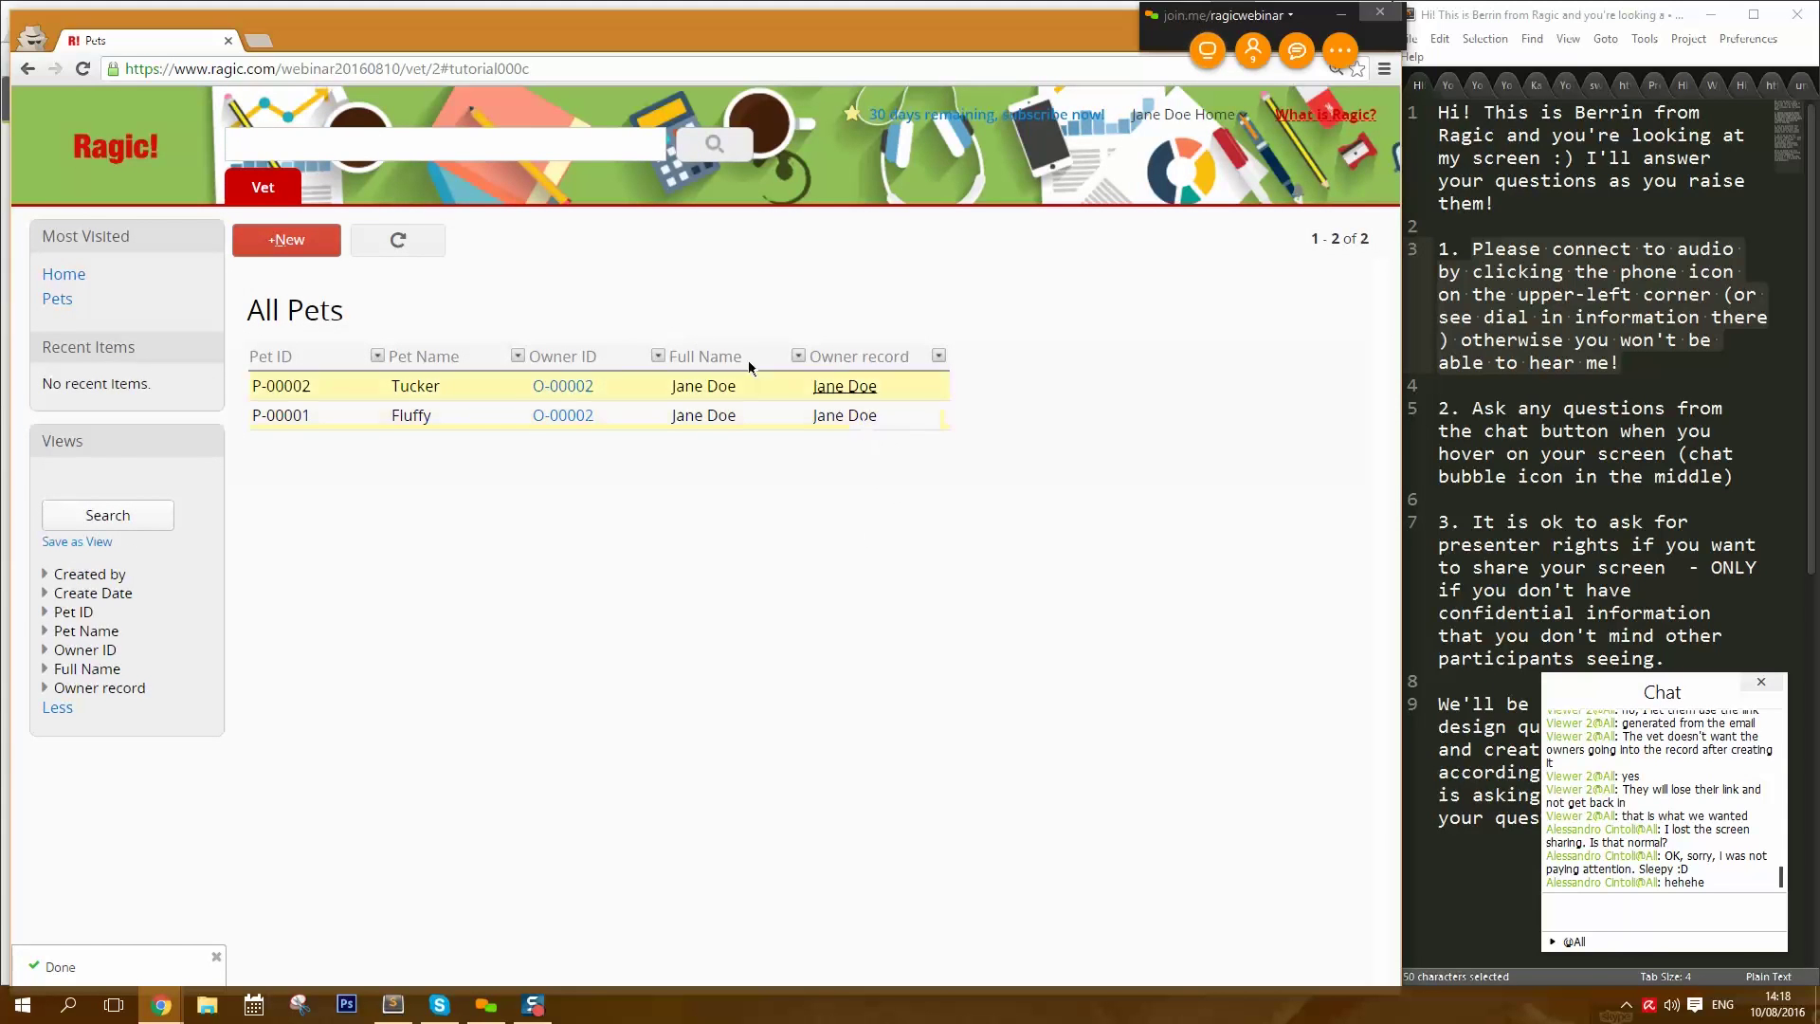
Step: Open Vet > Owners as the invited user, then move that window aside
mouse_move(263, 190)
click(288, 239)
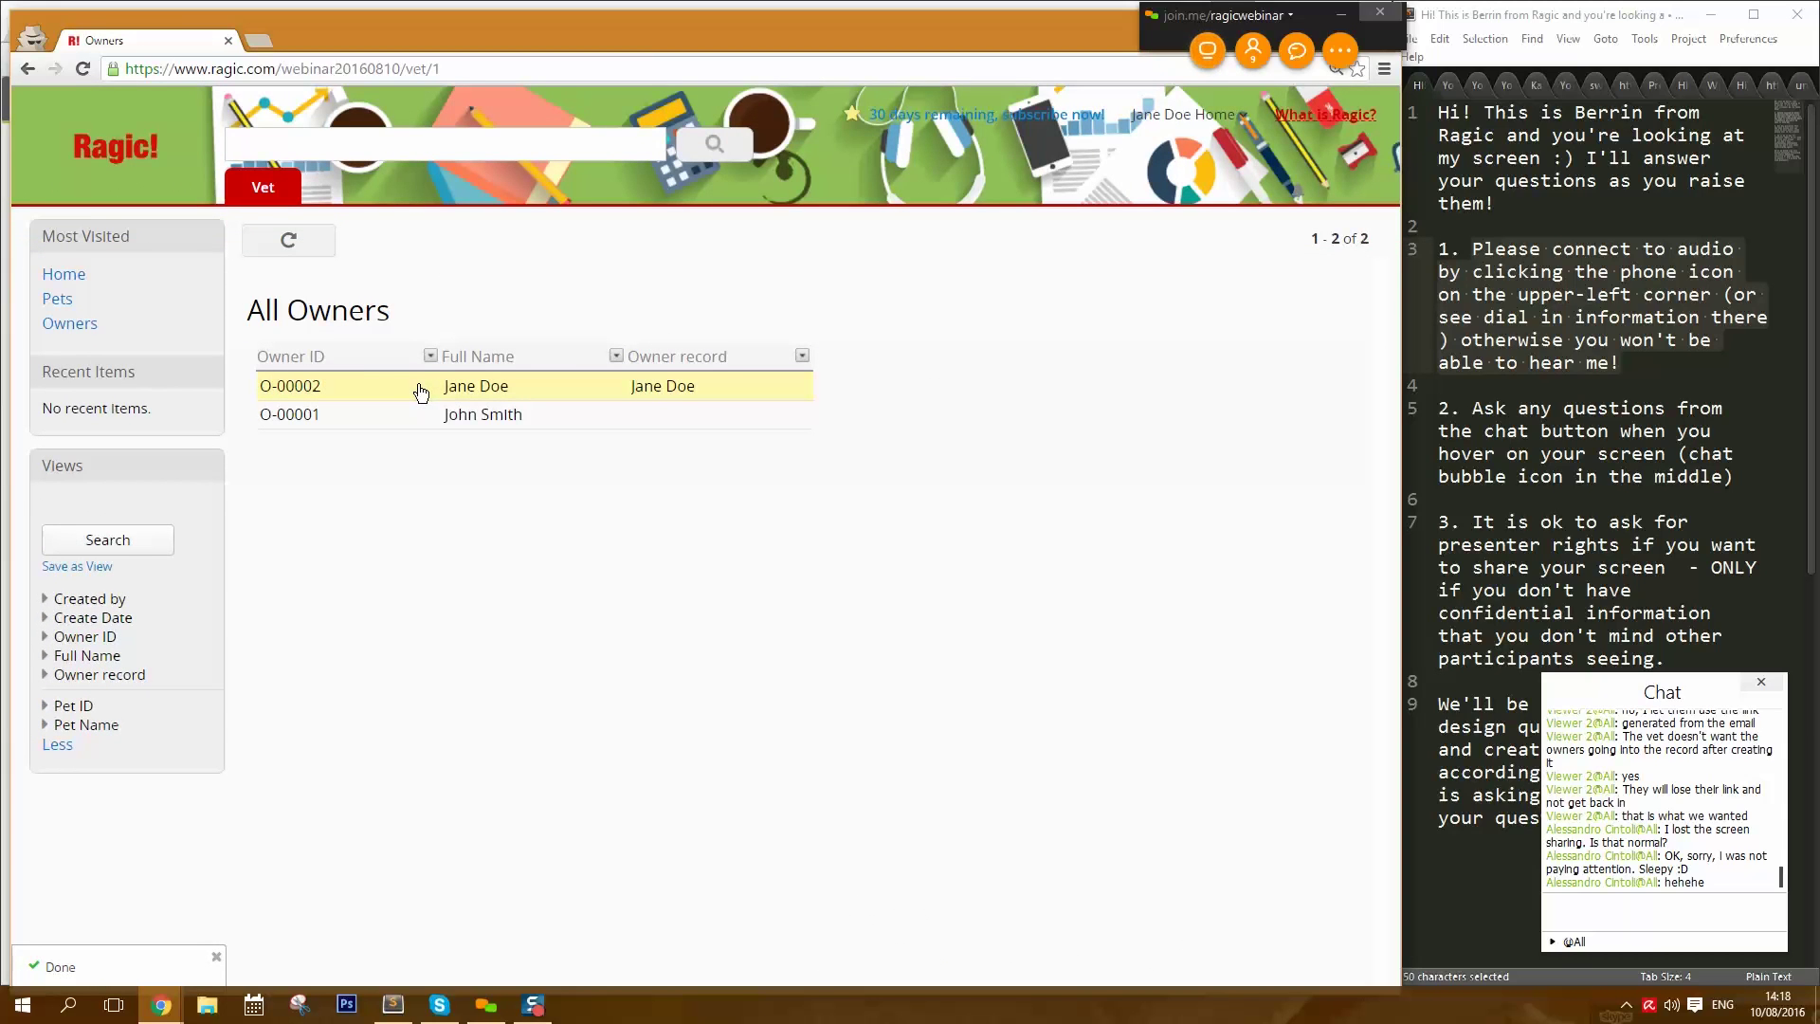
drag(426, 43, 1010, 147)
click(417, 80)
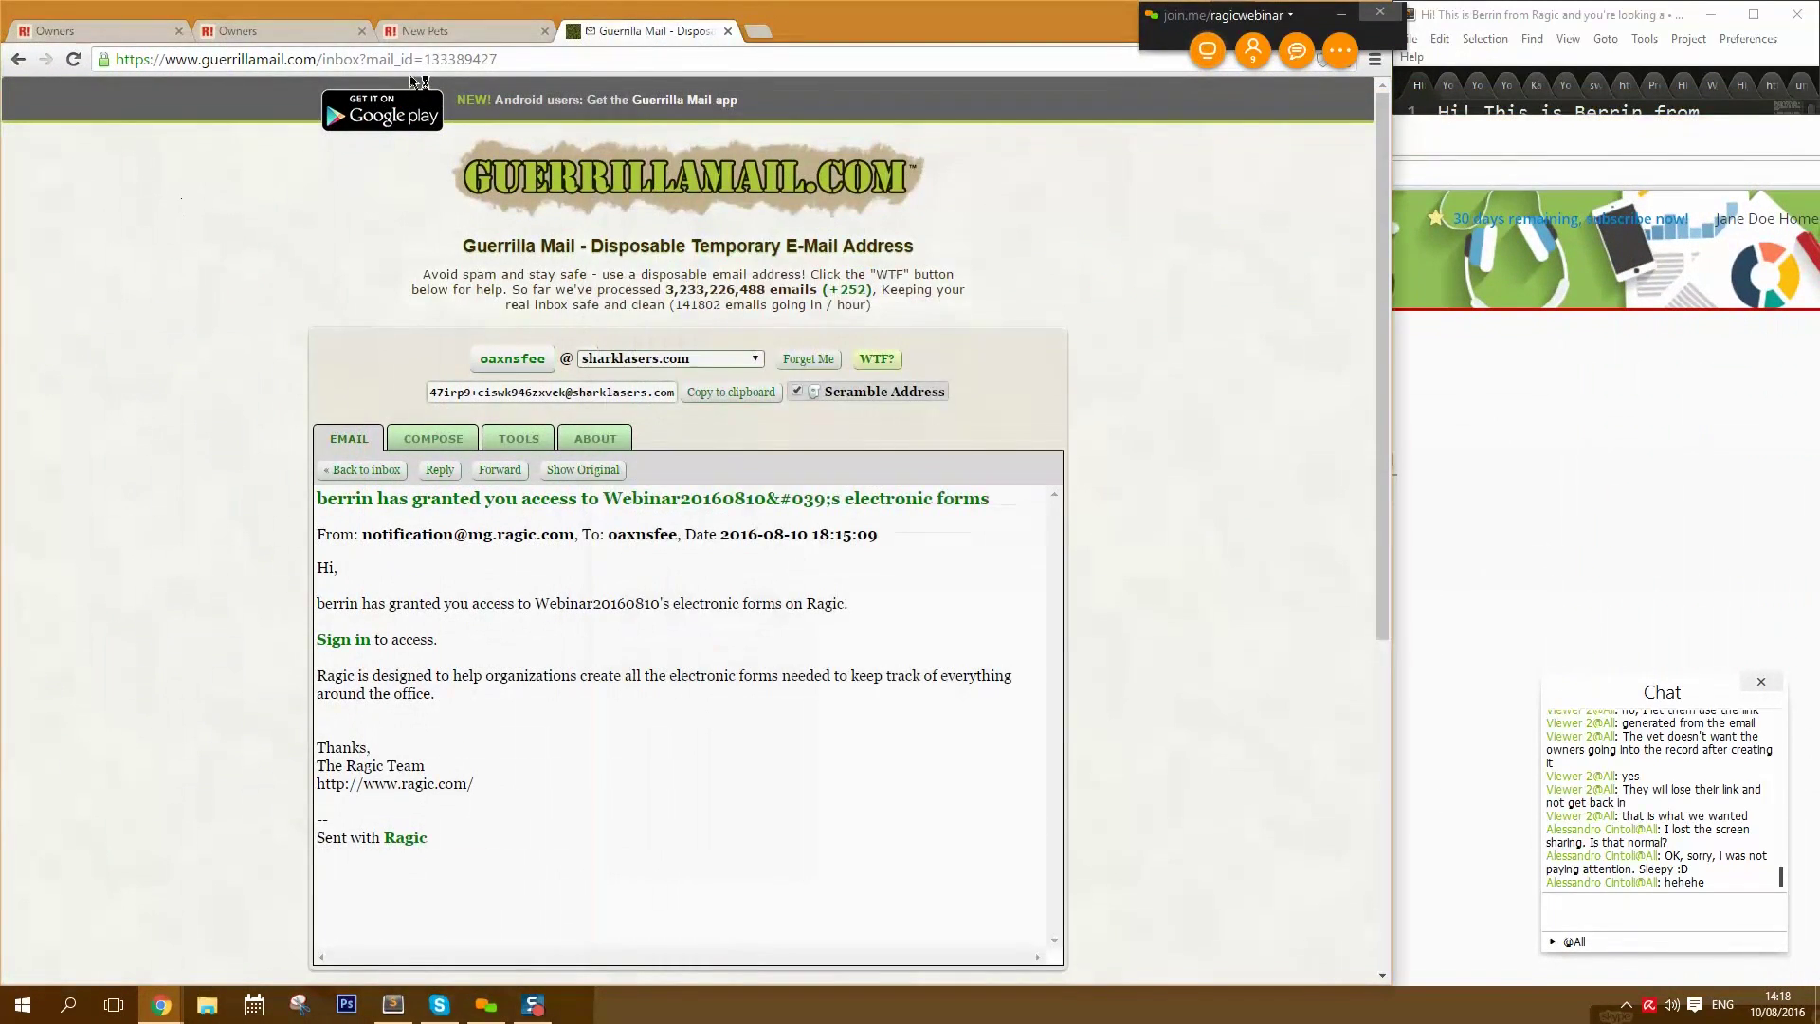
Step: Make X-User a Survey User in the Owners form access rights on O-00002 and save
click(284, 31)
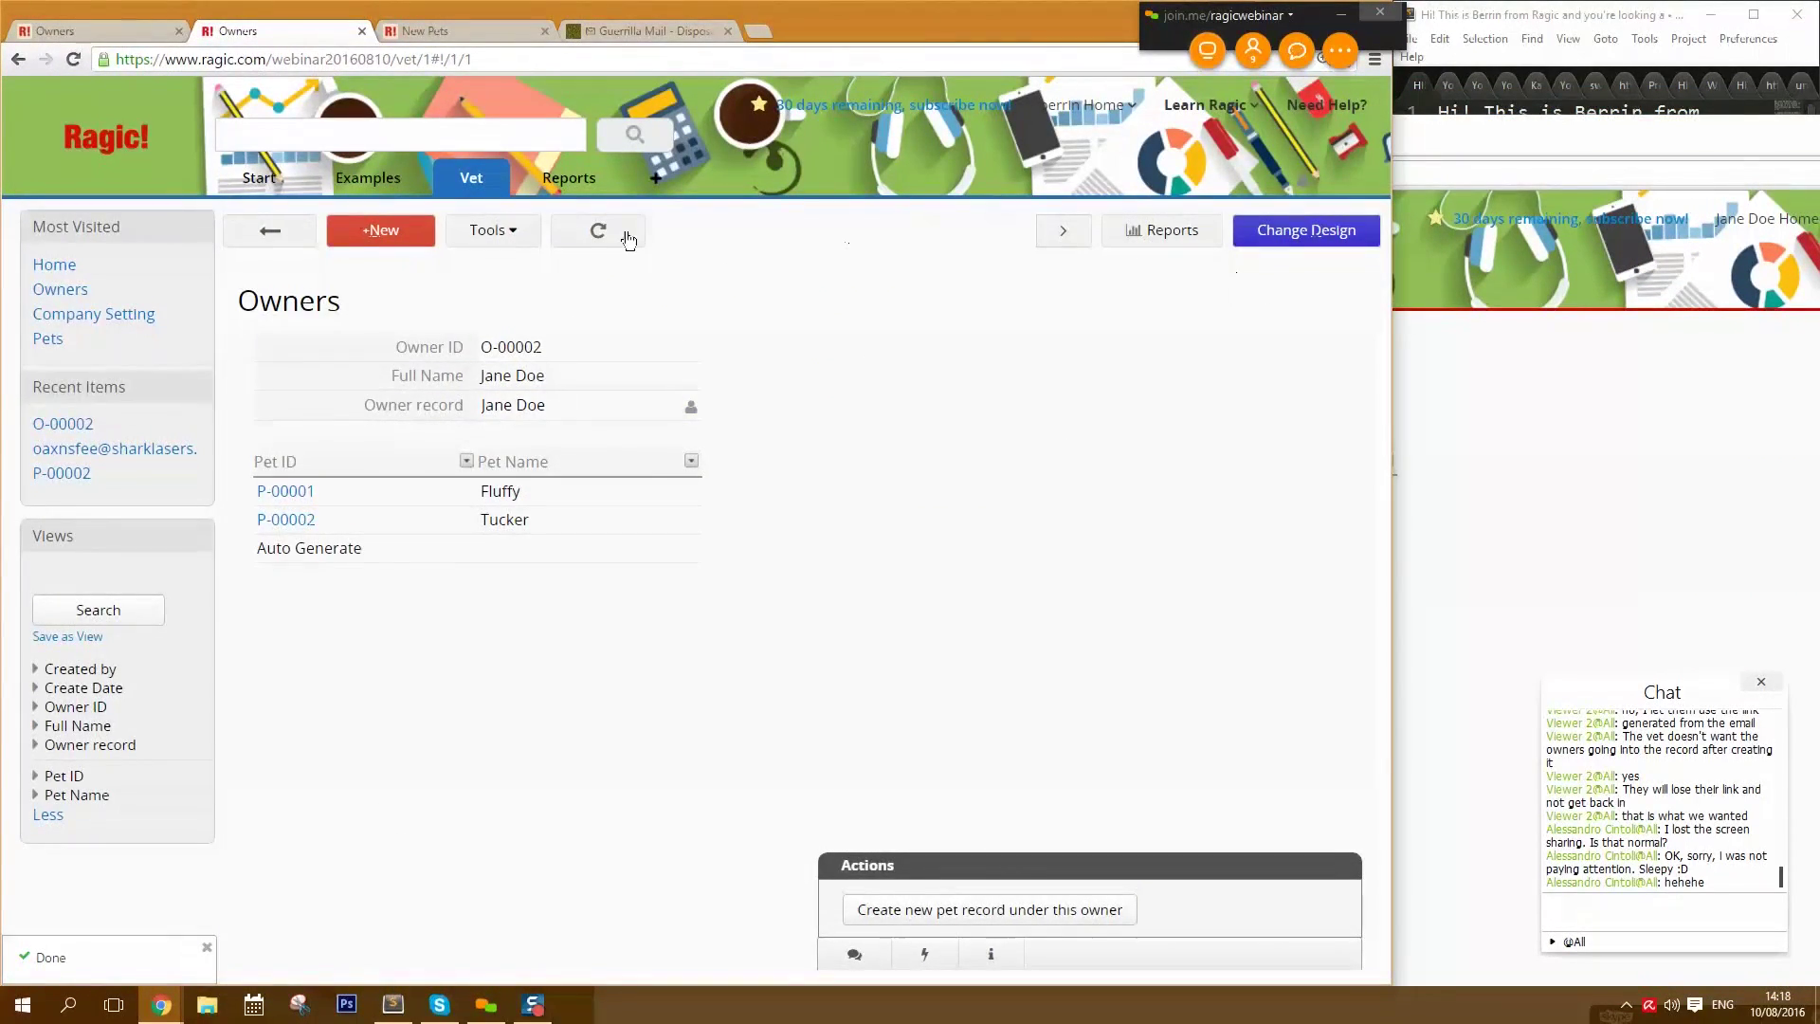
click(267, 231)
click(386, 376)
click(1306, 237)
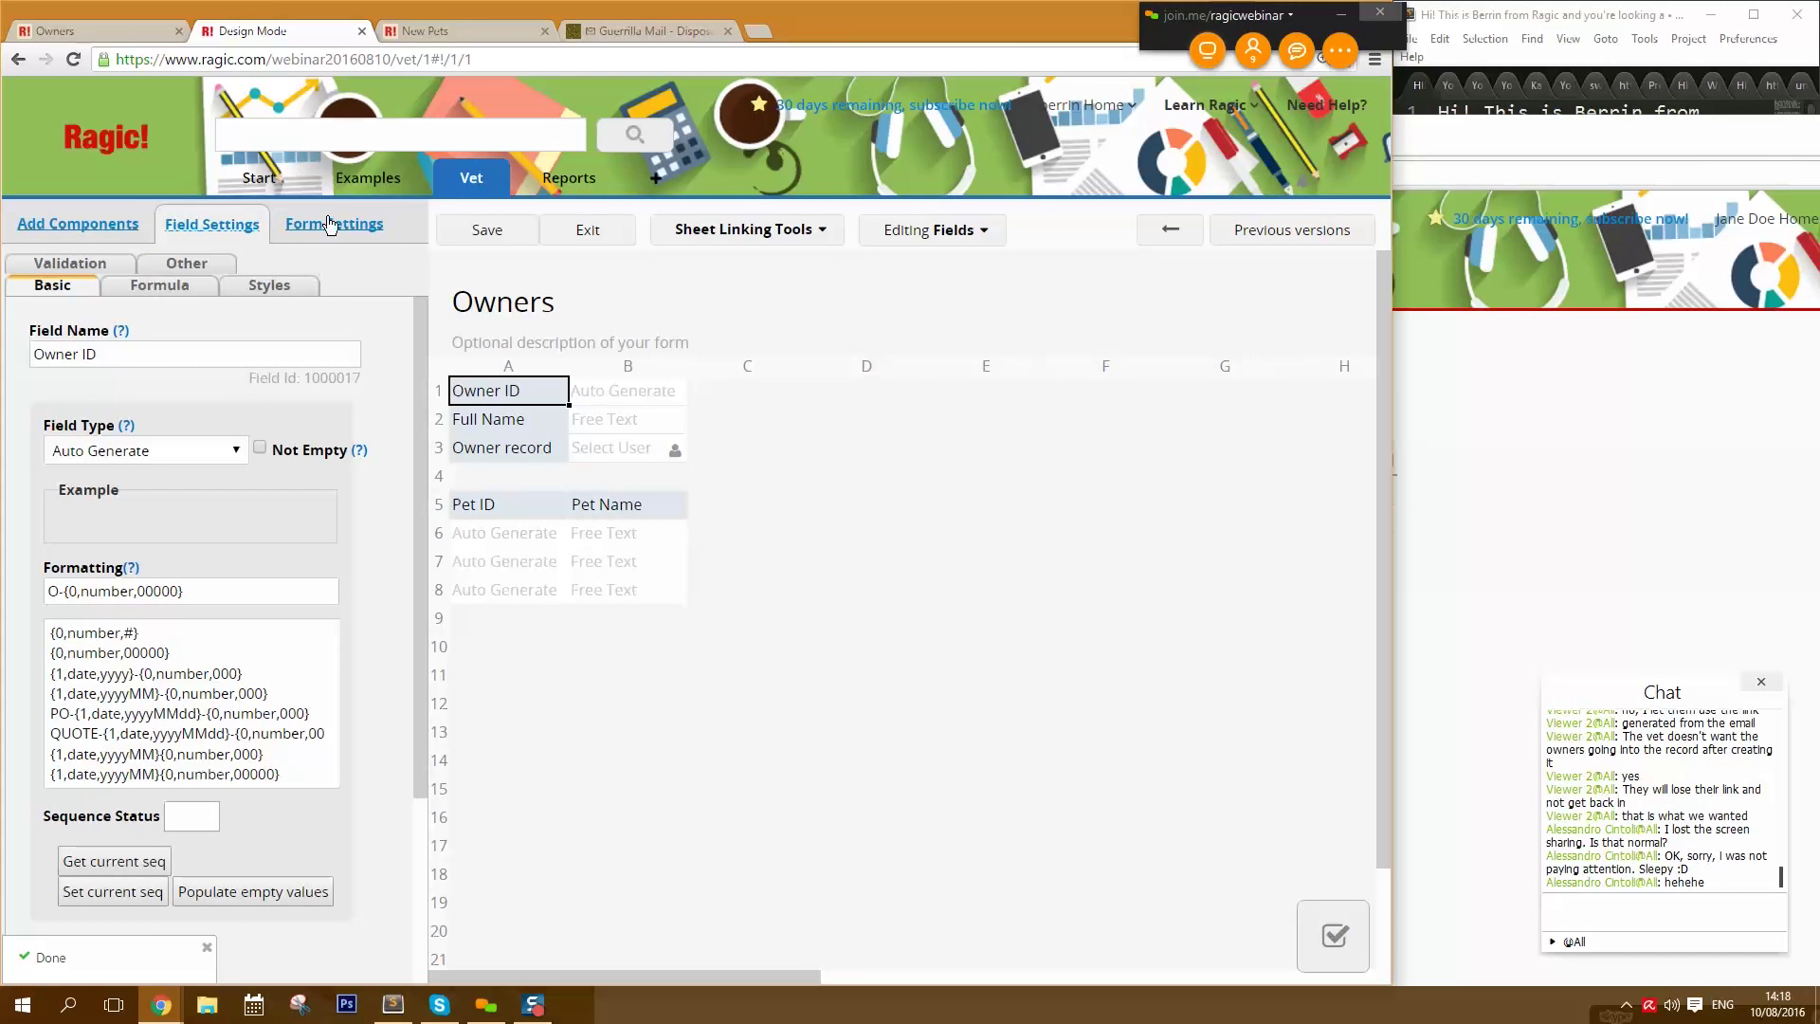
click(329, 225)
click(234, 462)
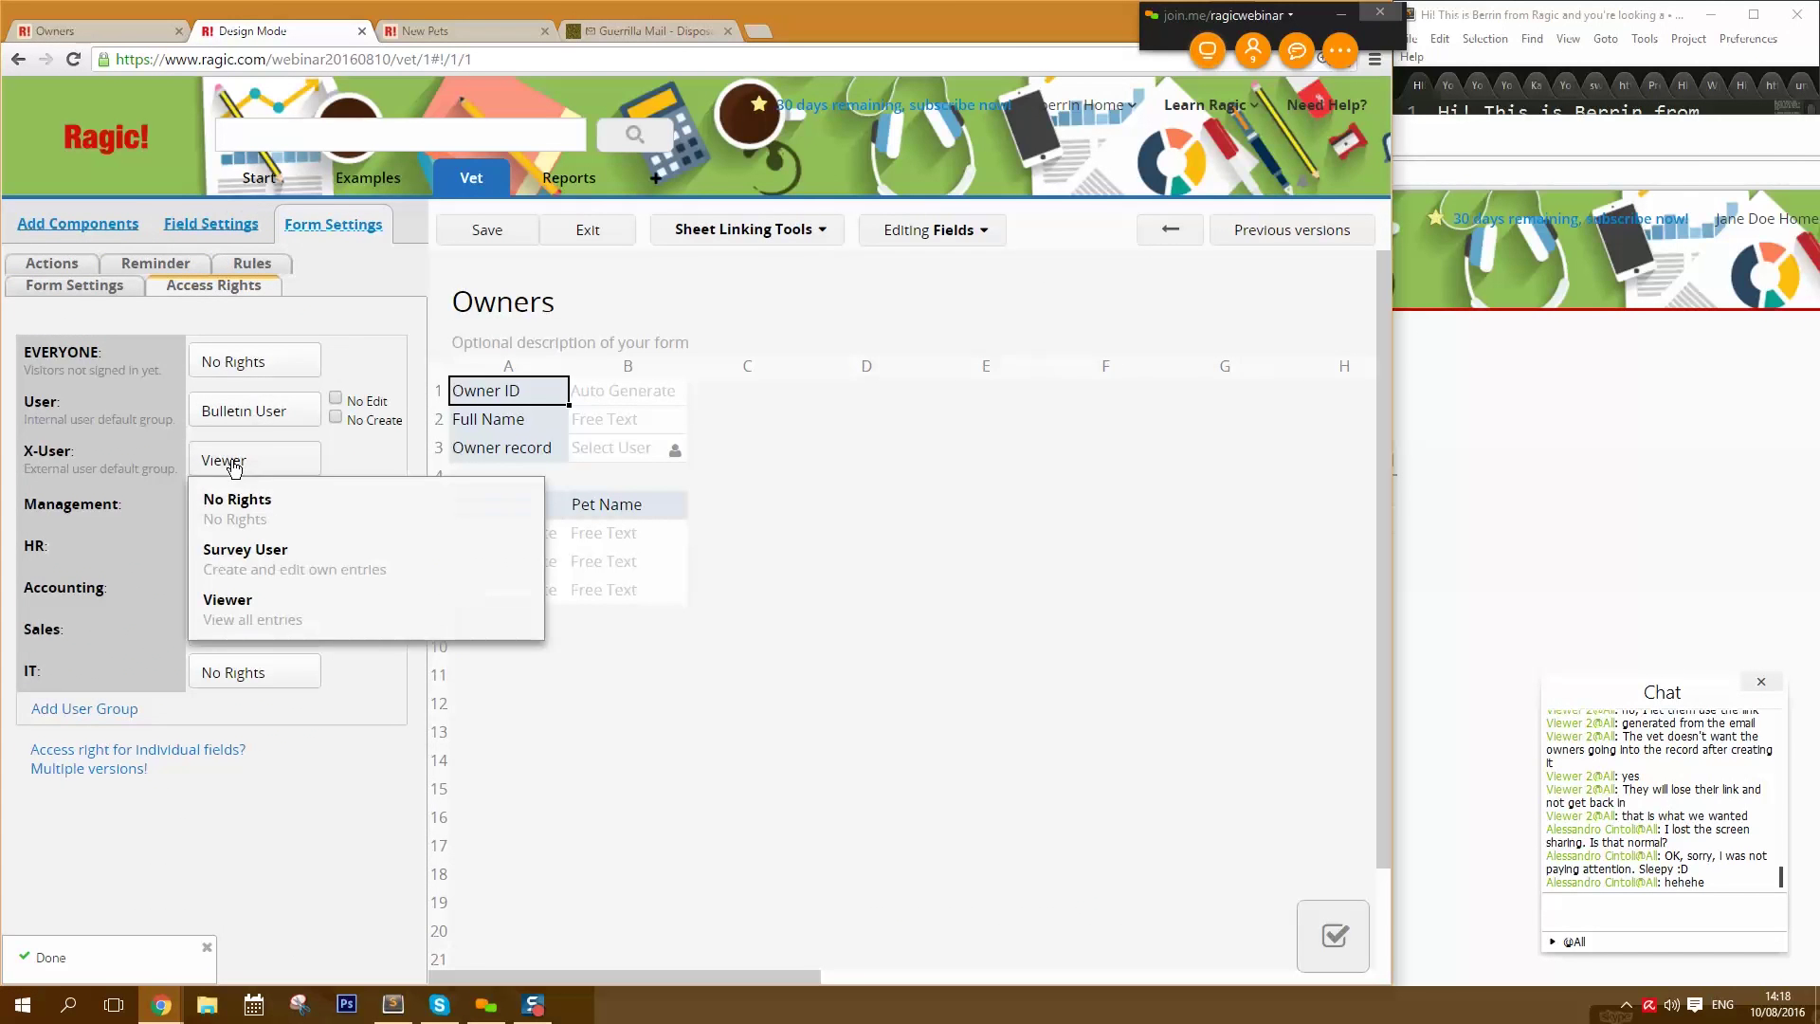
click(284, 558)
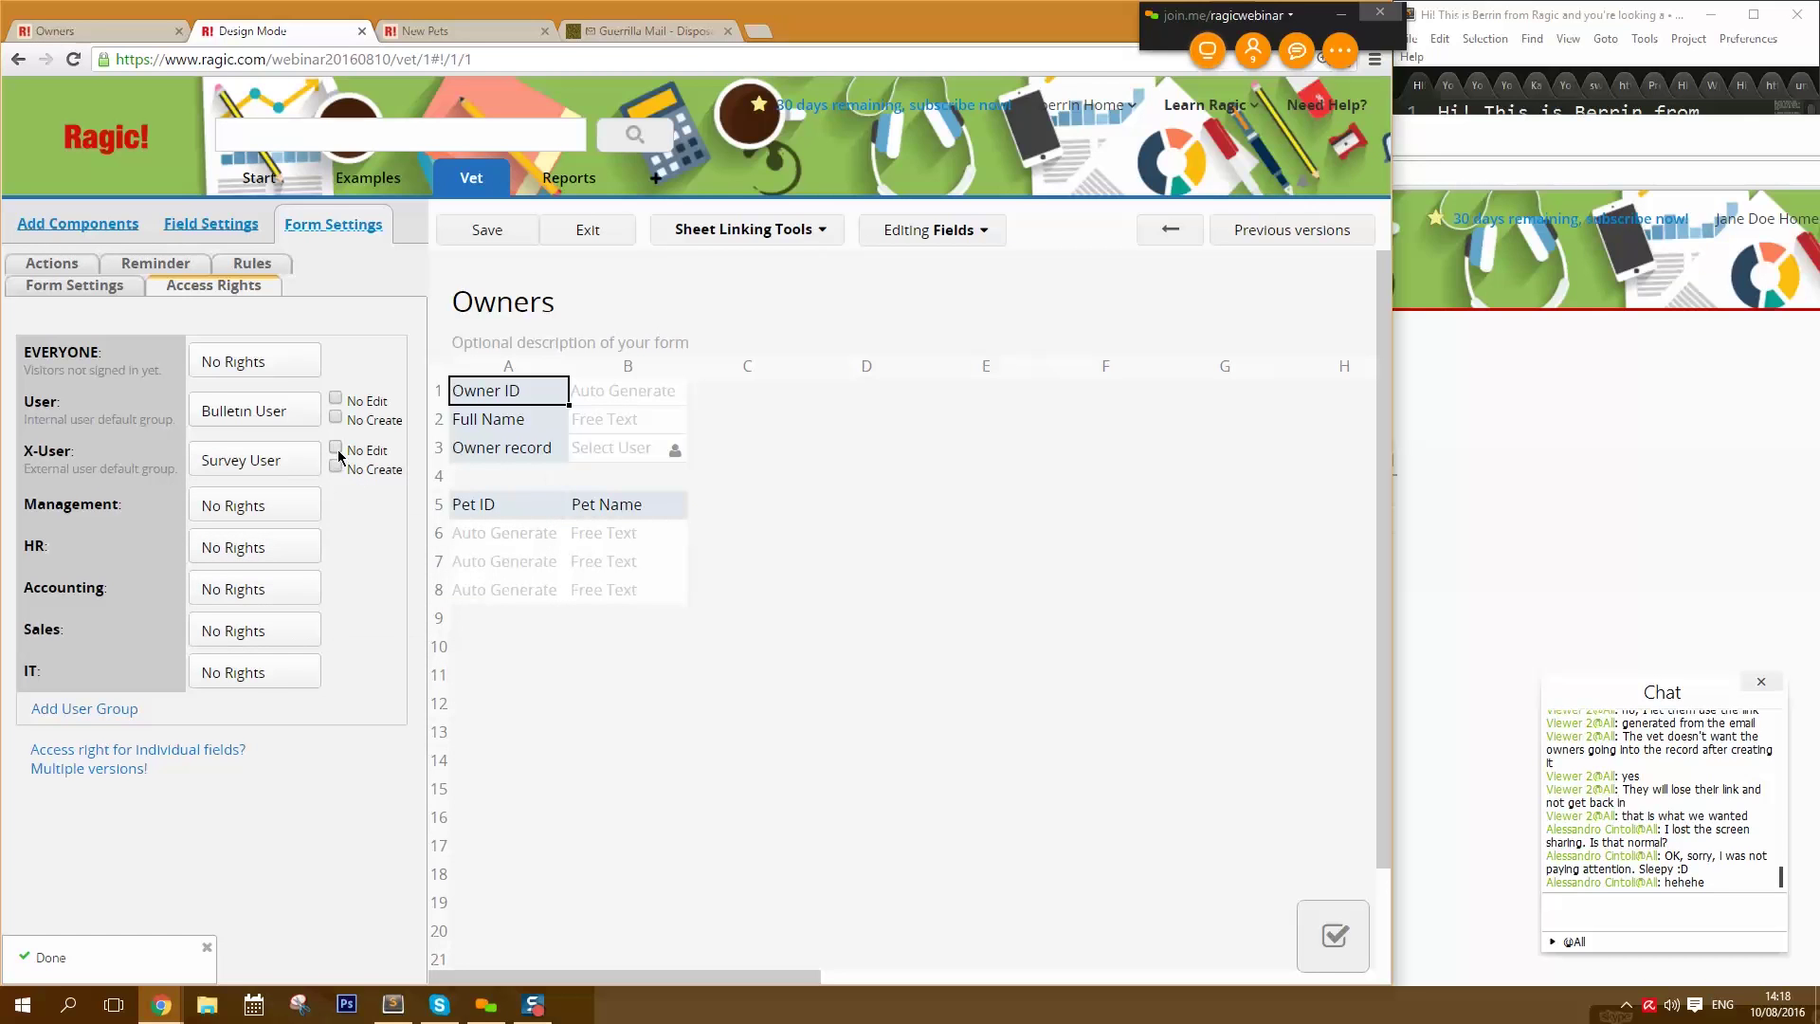
click(517, 237)
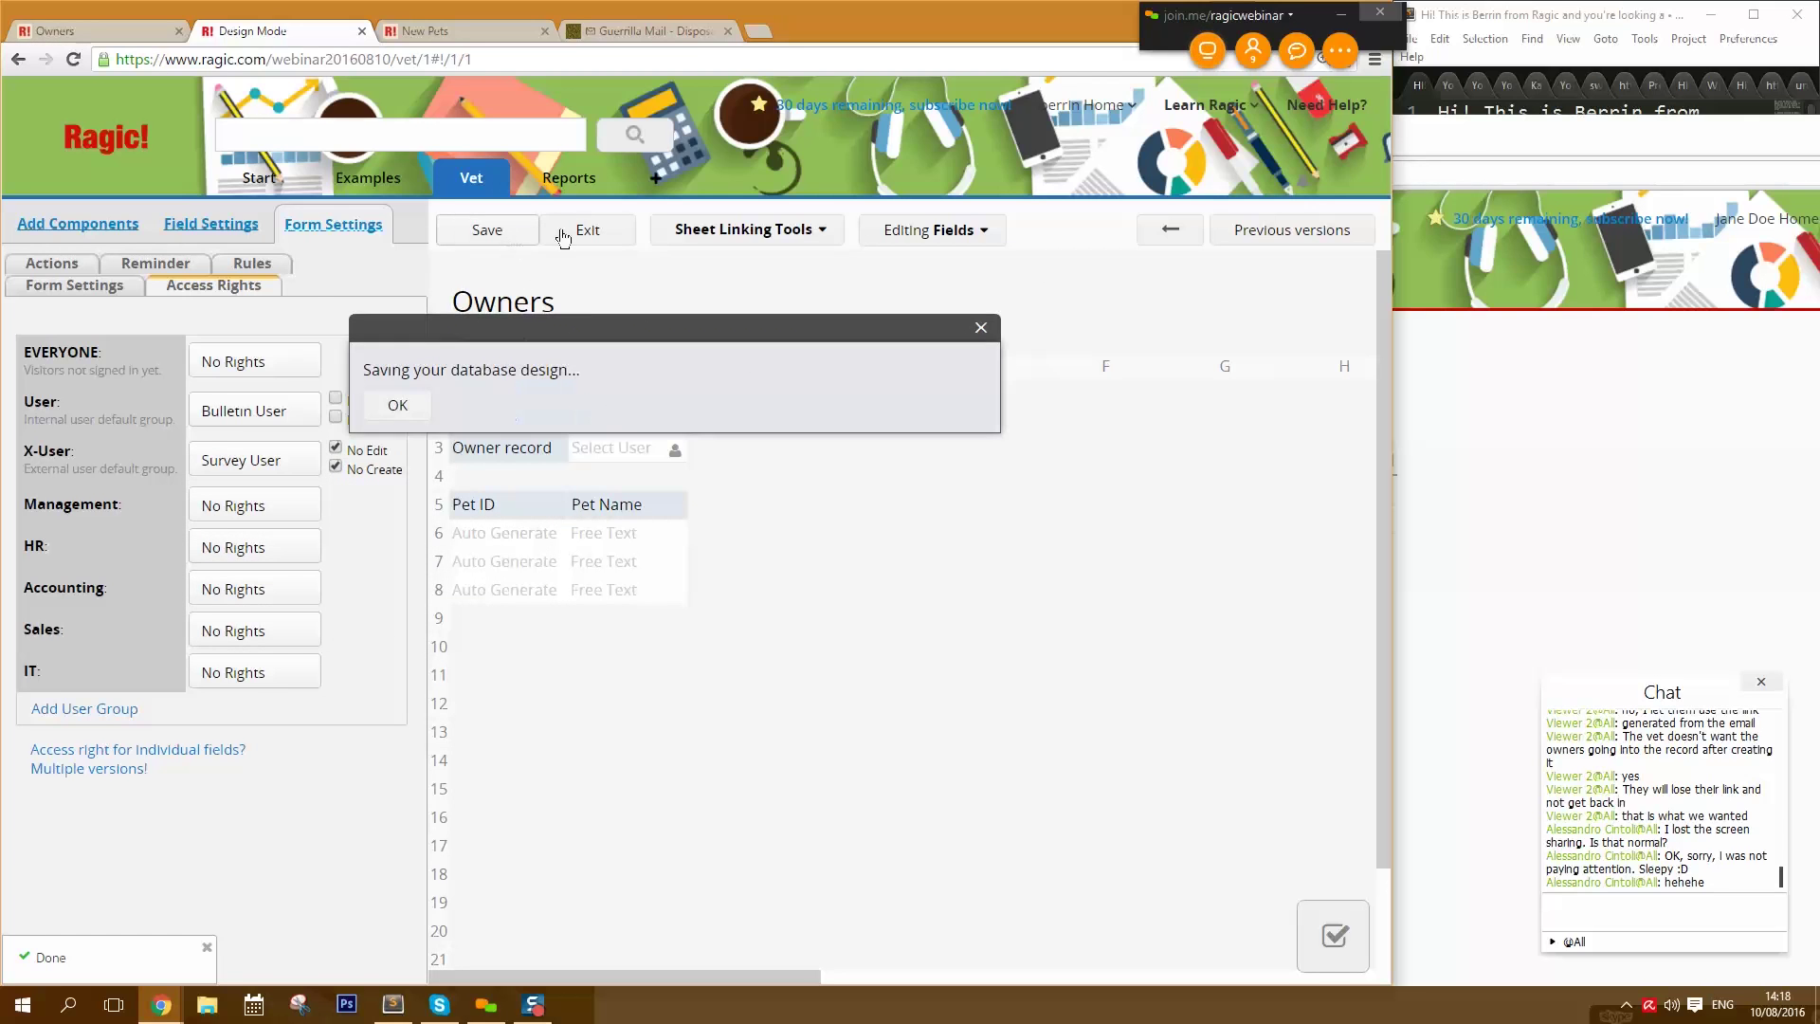
click(612, 236)
Step: Rearrange the two windows and reload the invited user's owners list to apply the new rights
mouse_move(941, 23)
mouse_down()
mouse_move(935, 150)
mouse_move(925, 43)
mouse_up()
click(1557, 144)
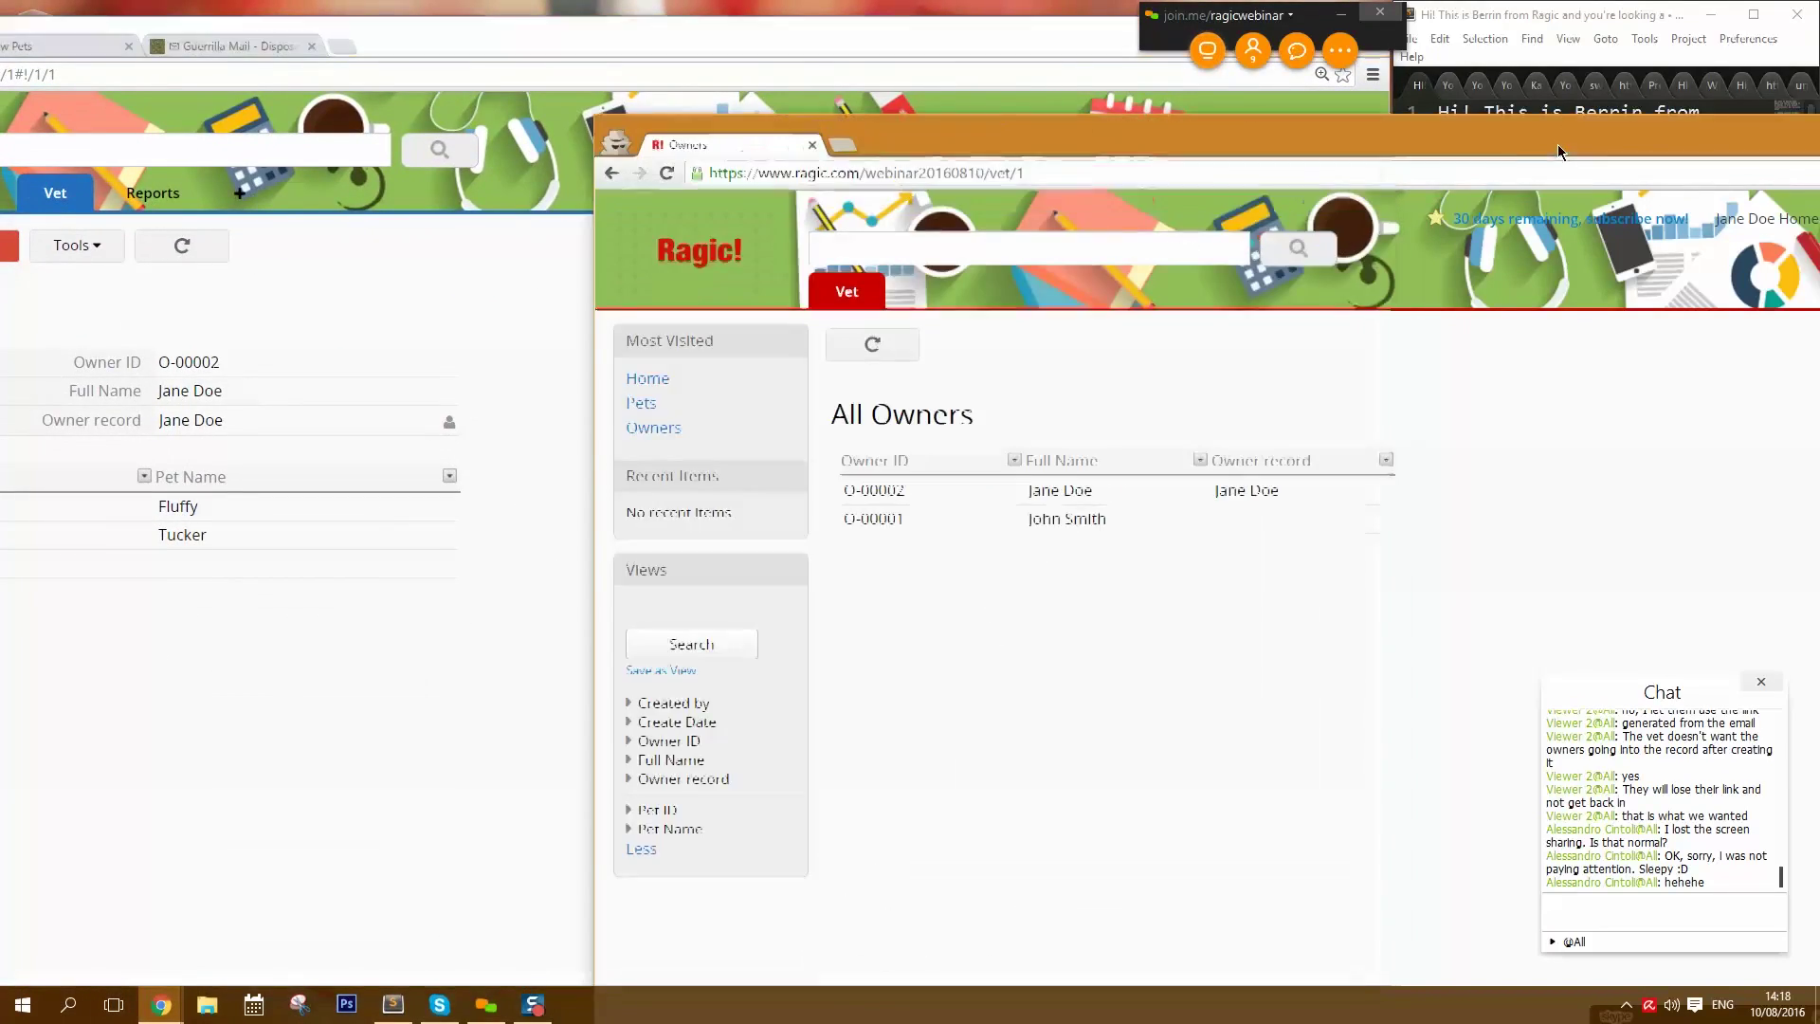
drag(1419, 151, 953, 80)
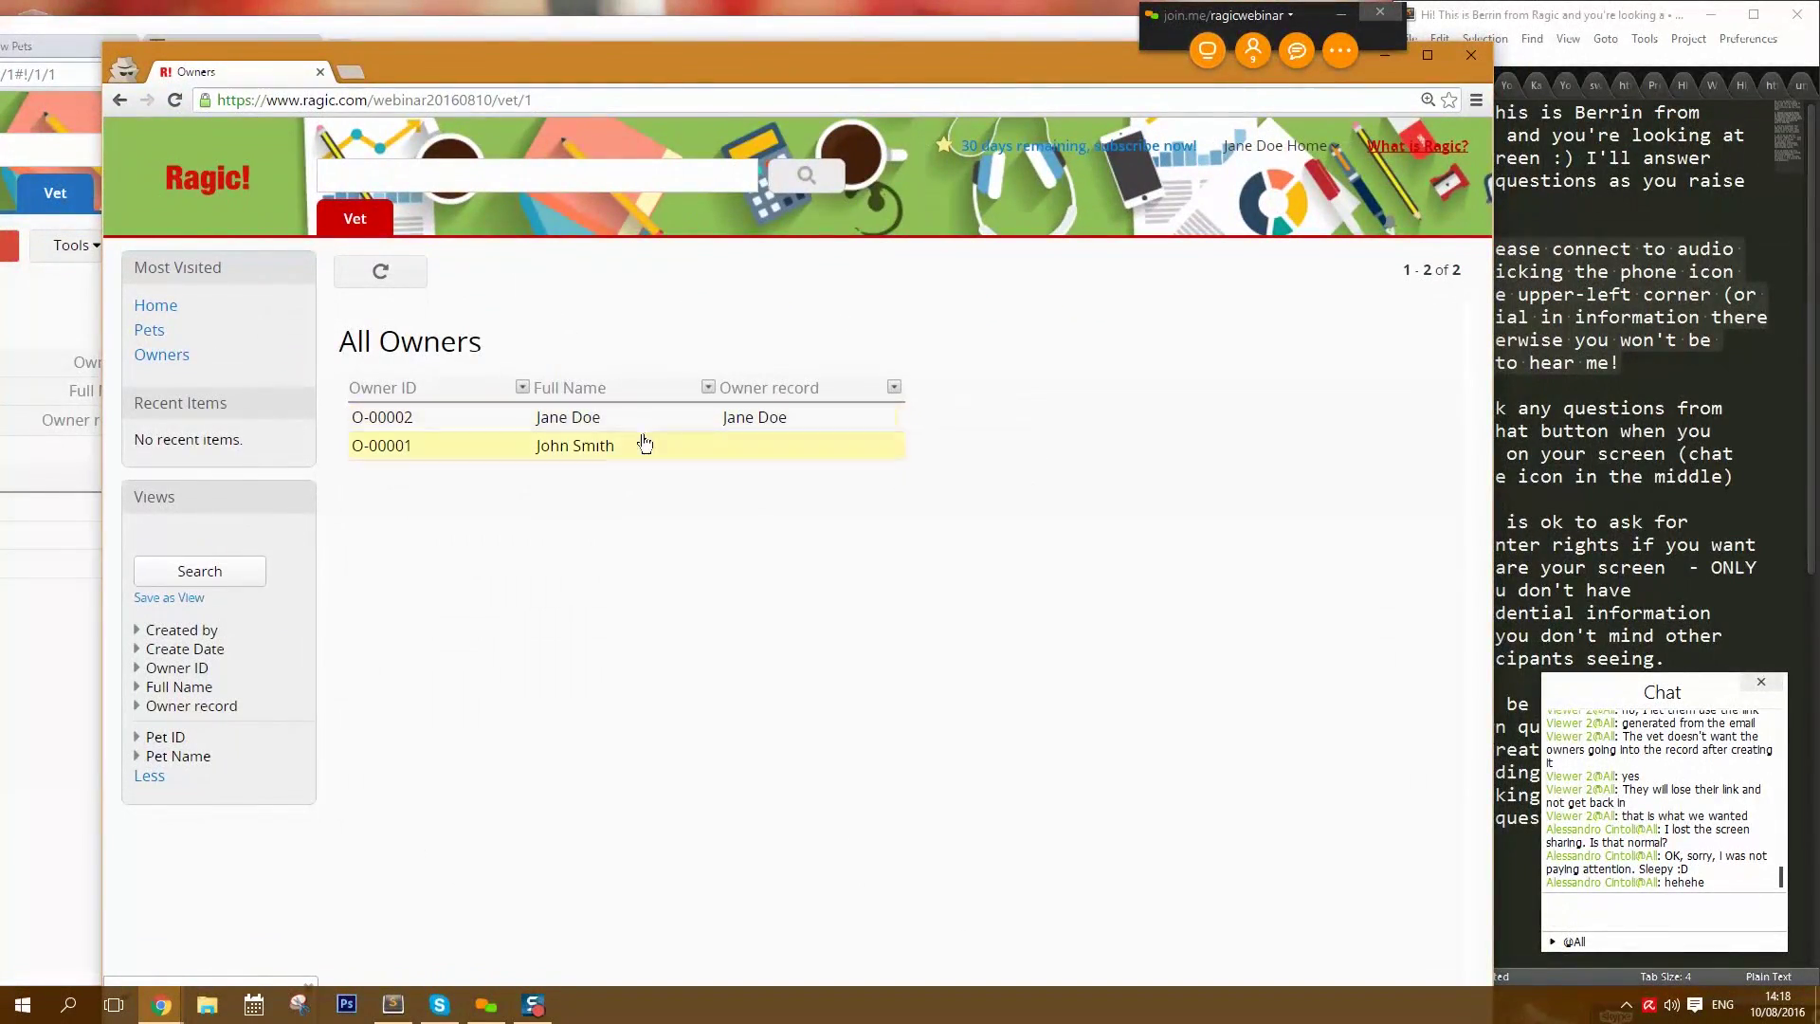
click(173, 101)
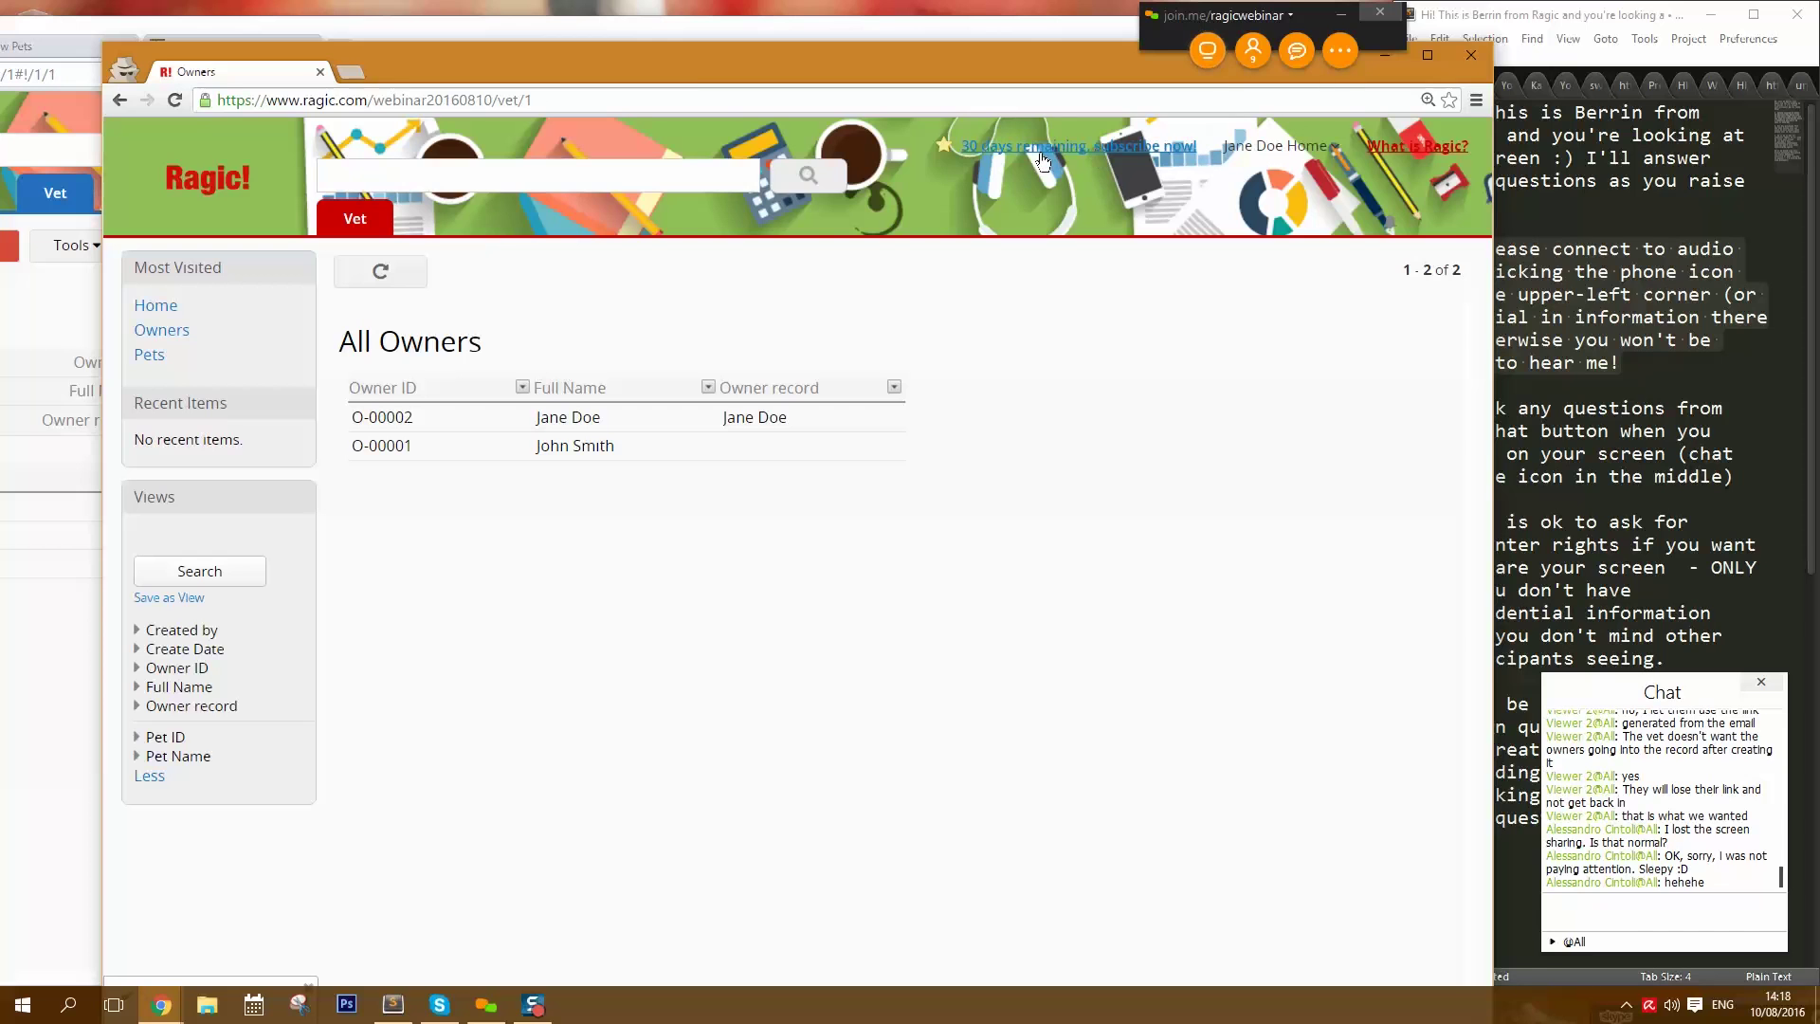
drag(628, 55, 539, 38)
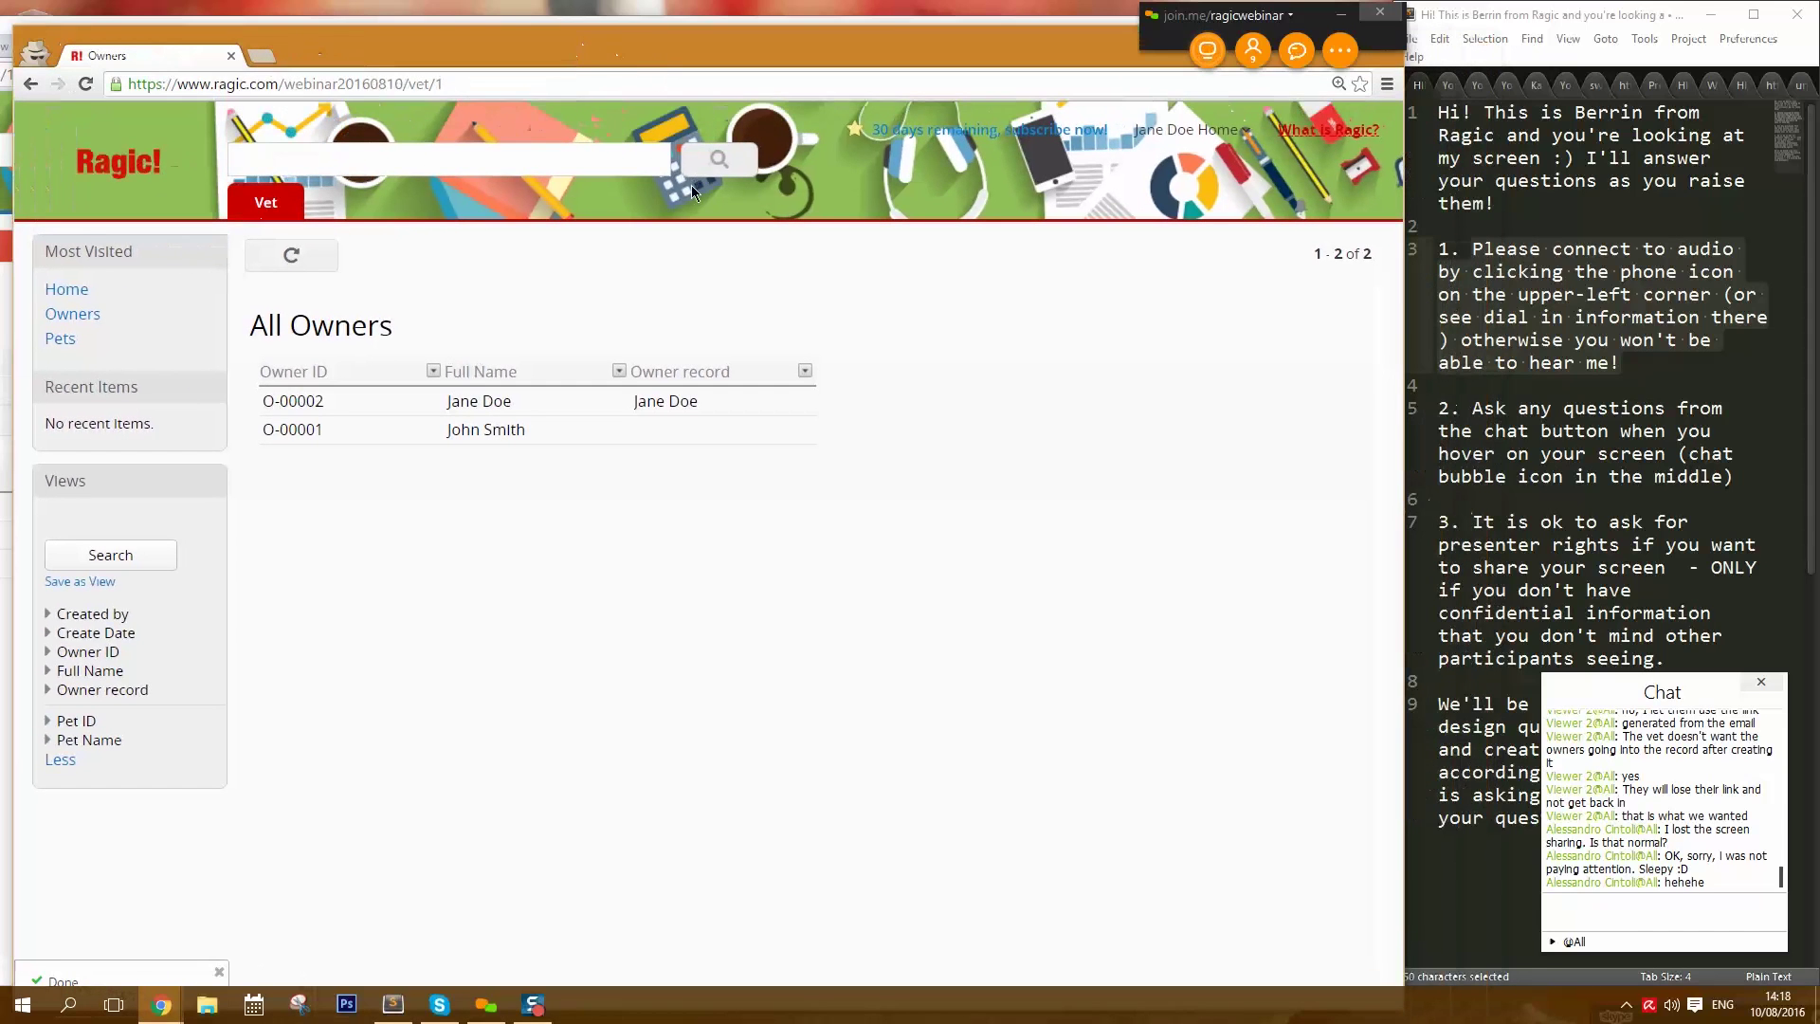
click(1146, 138)
Step: Sign out and try logging in with the invited e-mail and its password
click(999, 291)
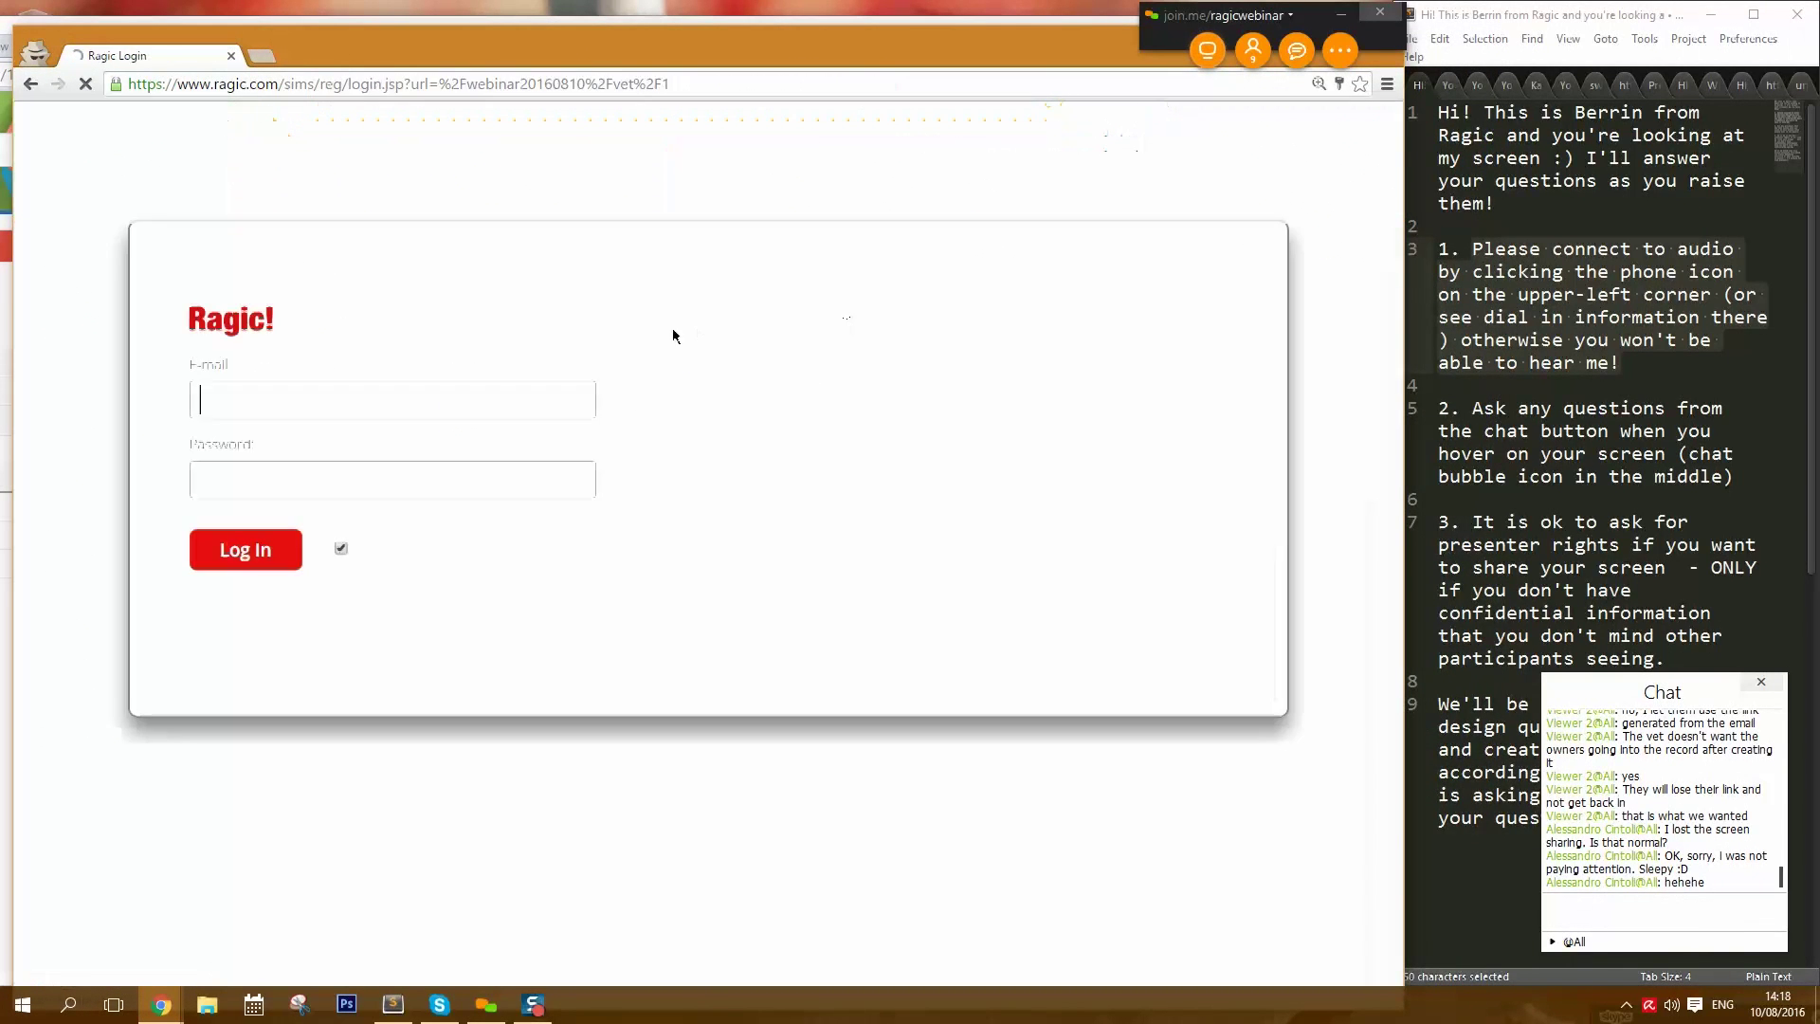
click(386, 403)
right_click(386, 396)
click(427, 512)
click(306, 471)
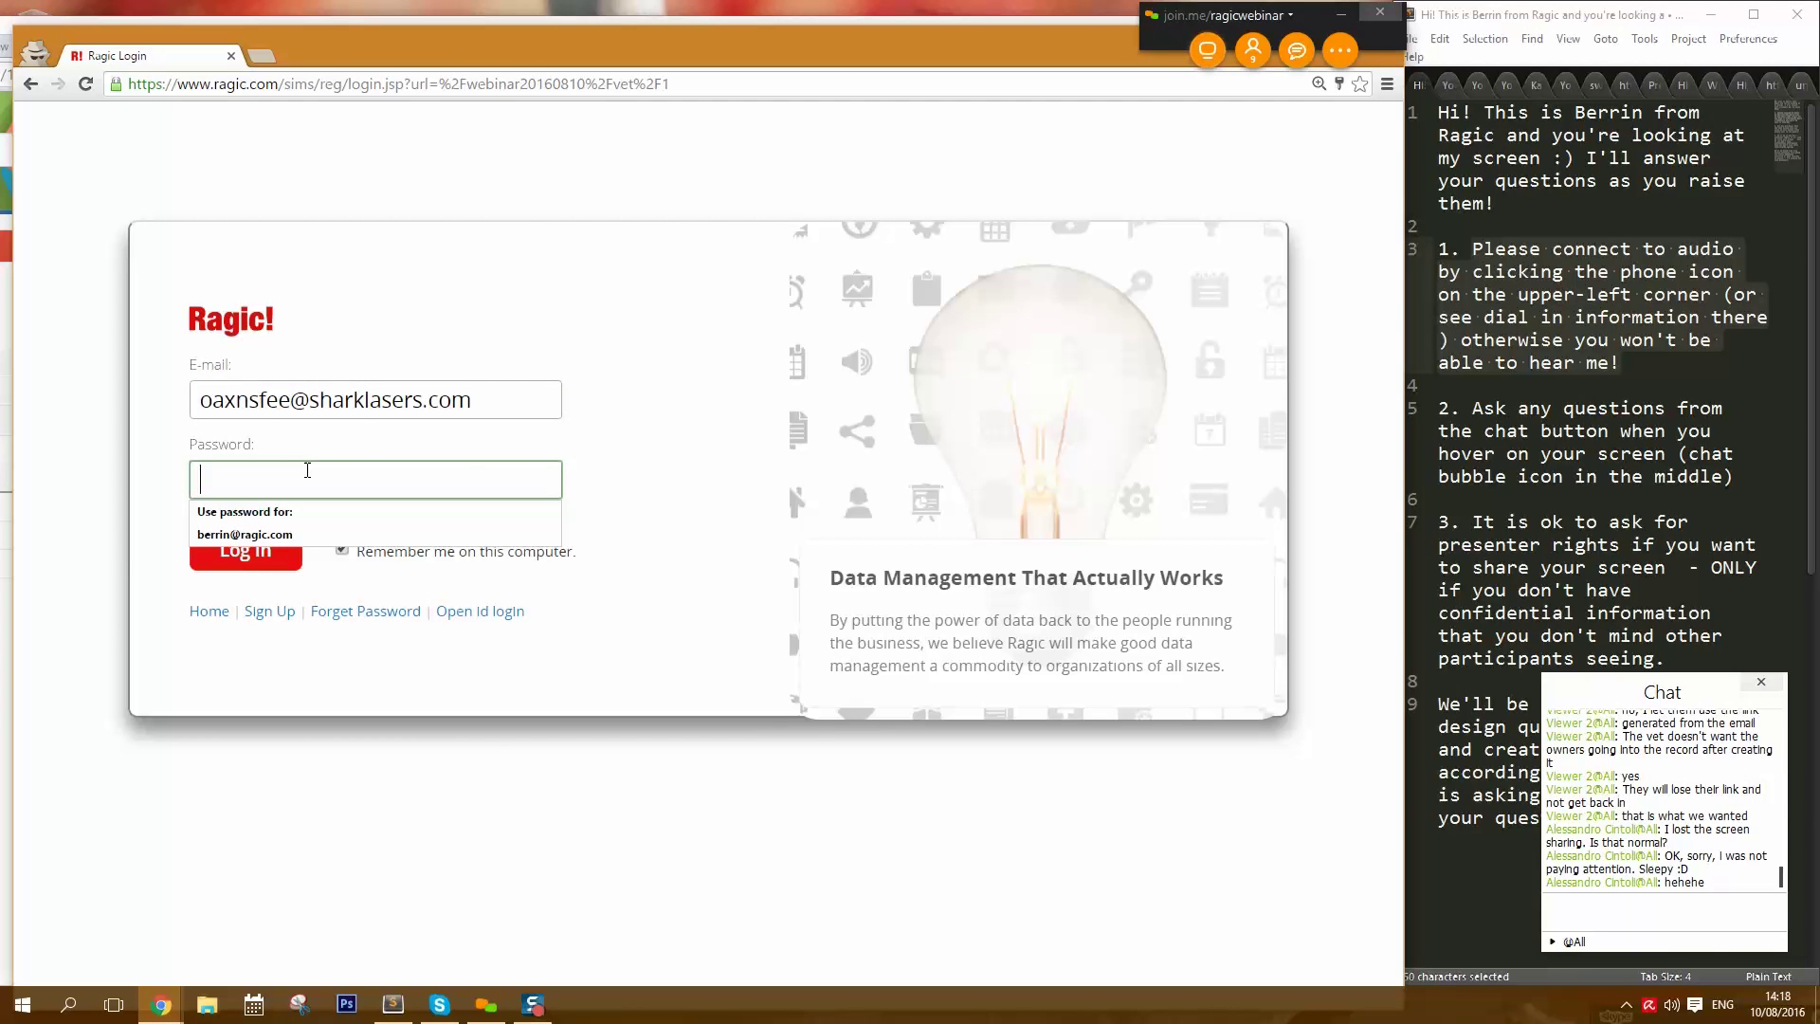
click(252, 554)
Step: Log back in as the invited user, open Owners, and restore the window size
click(406, 418)
key(Down)
key(Return)
click(312, 484)
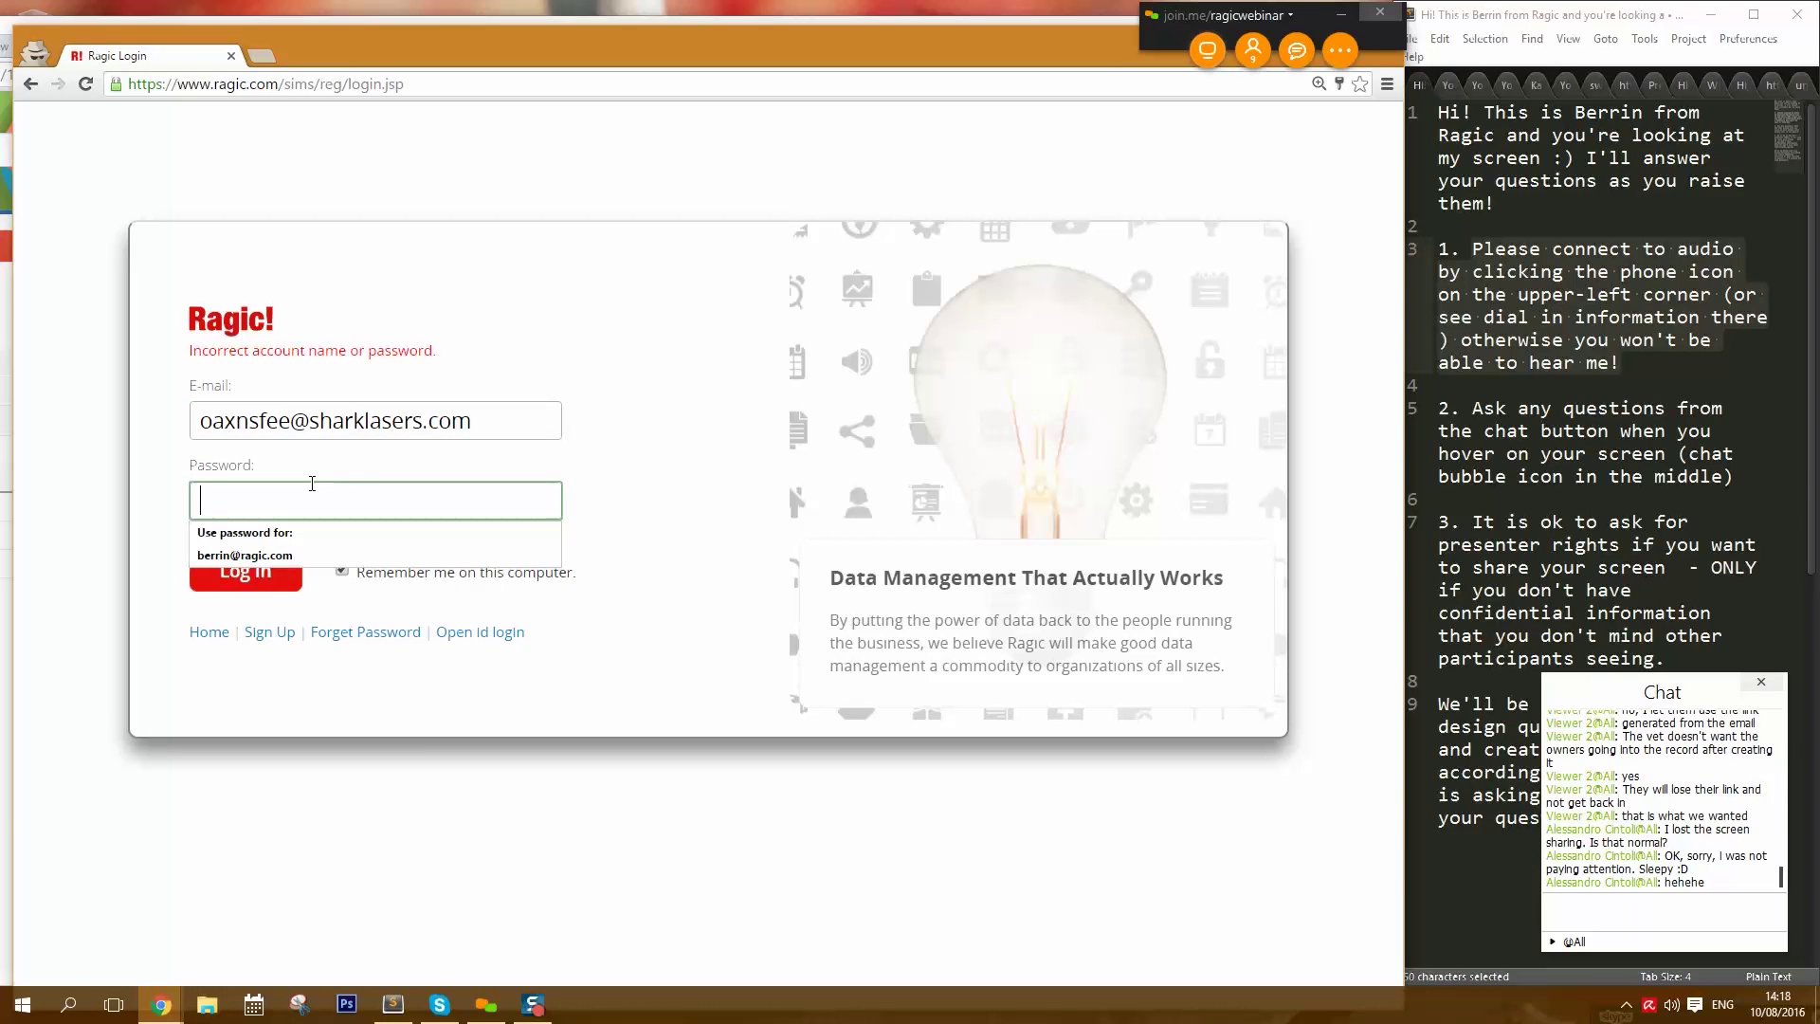
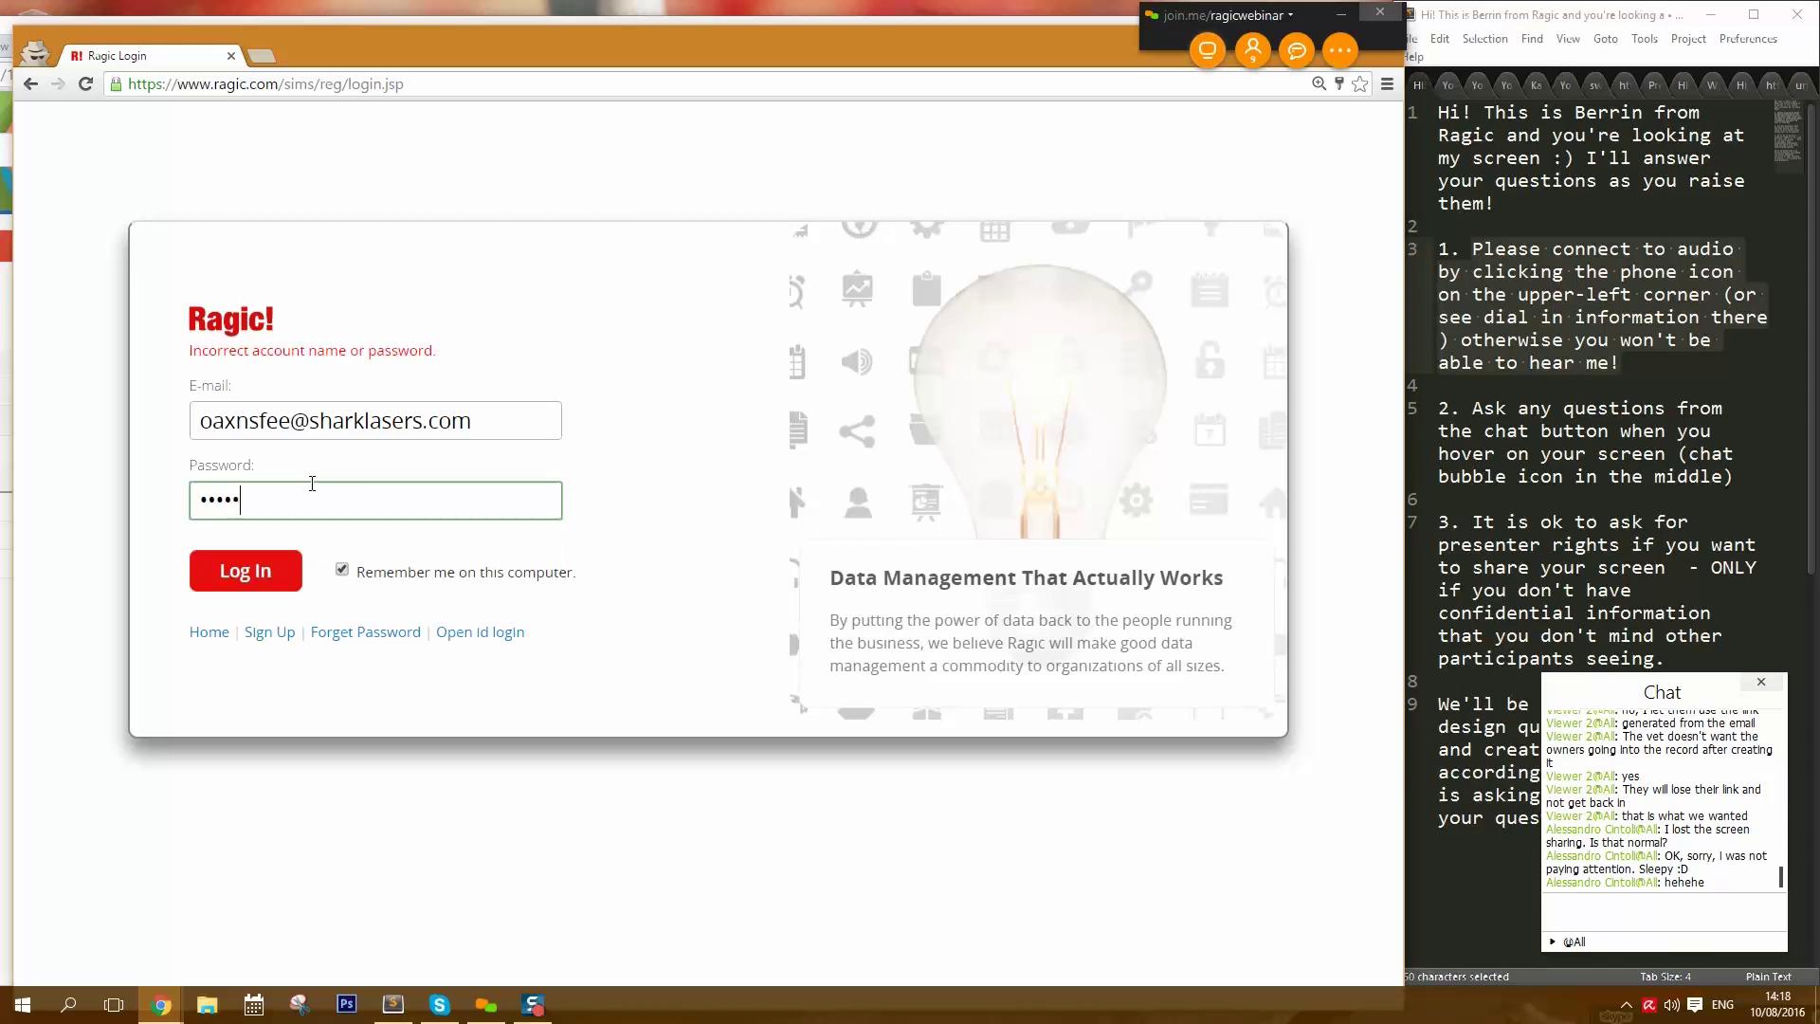
click(270, 585)
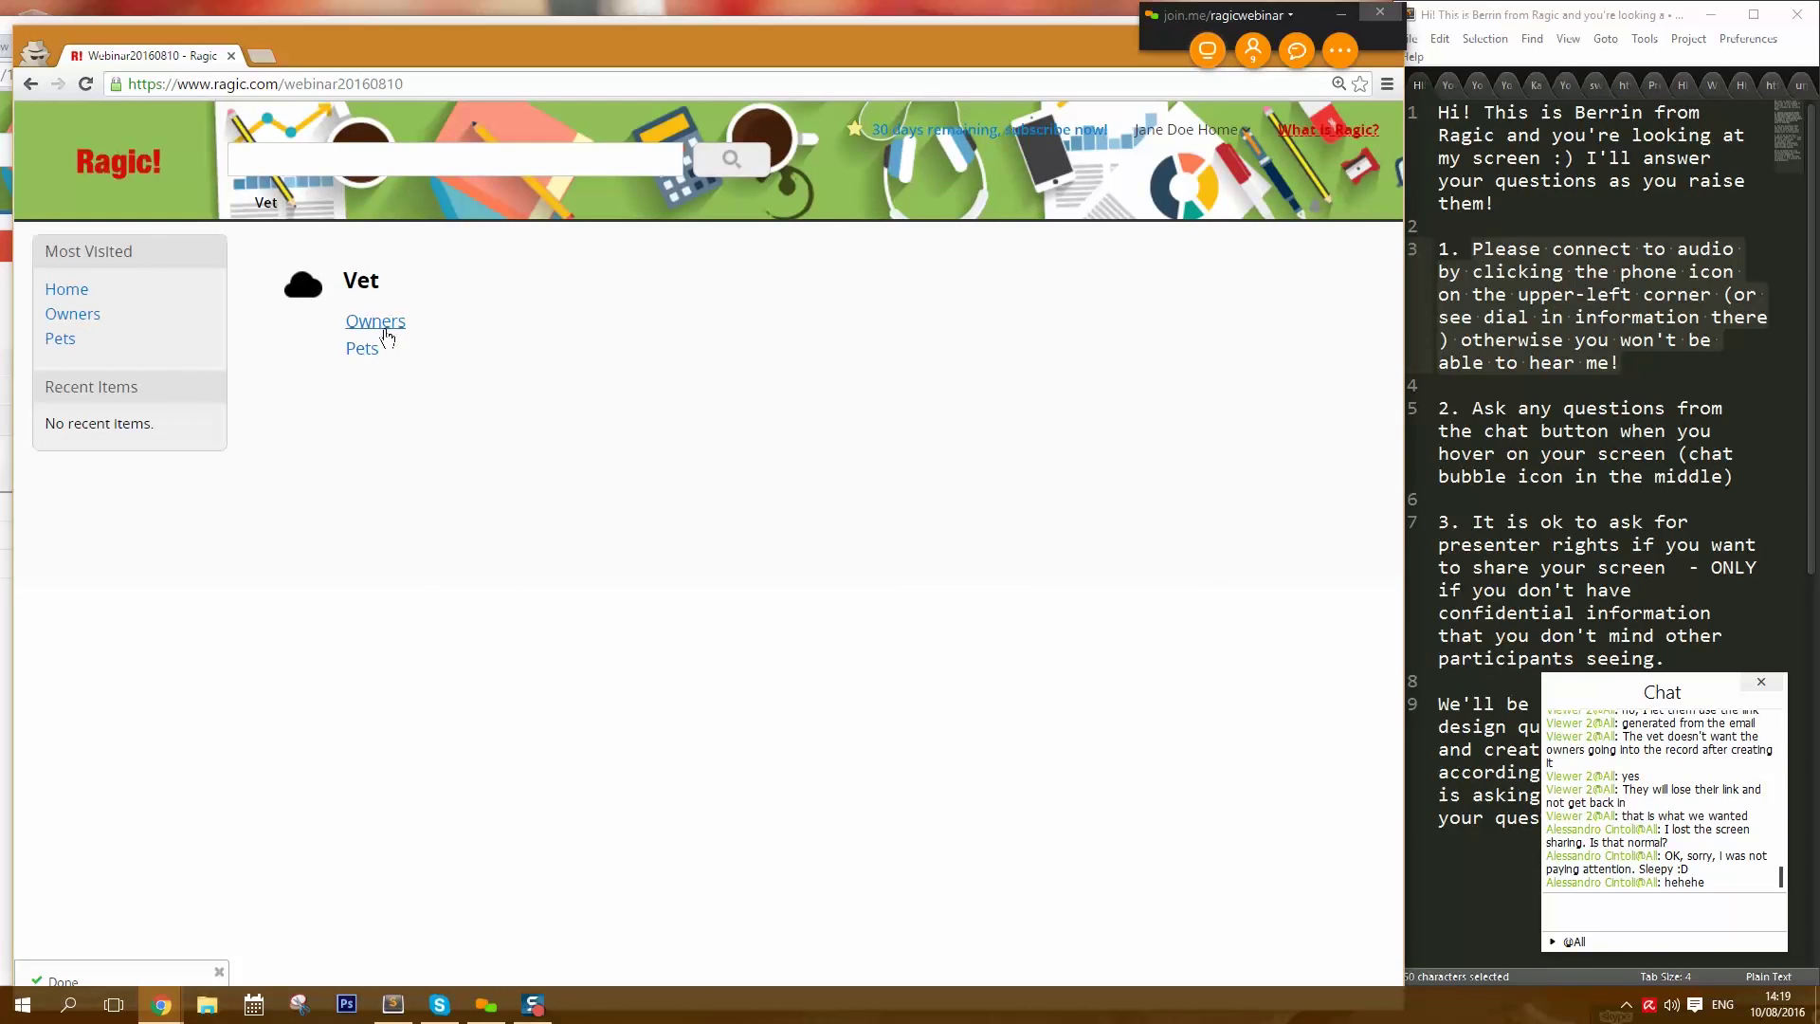
click(384, 323)
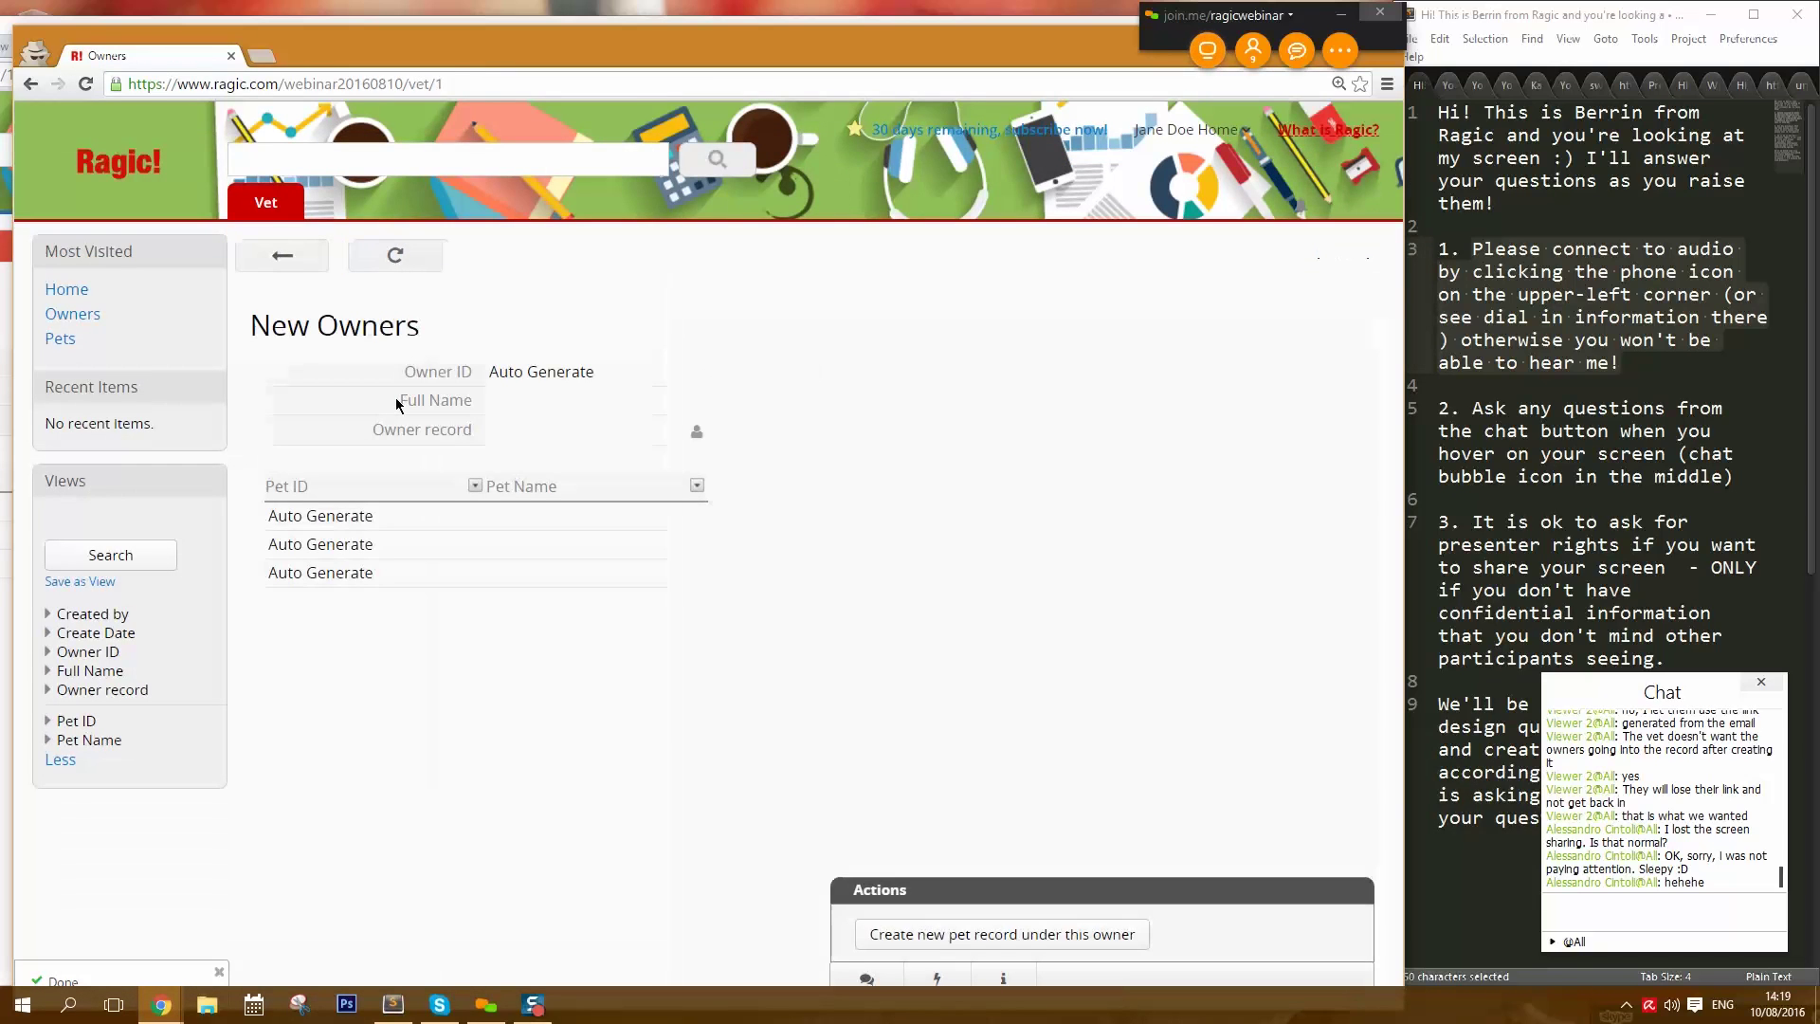
double_click(646, 54)
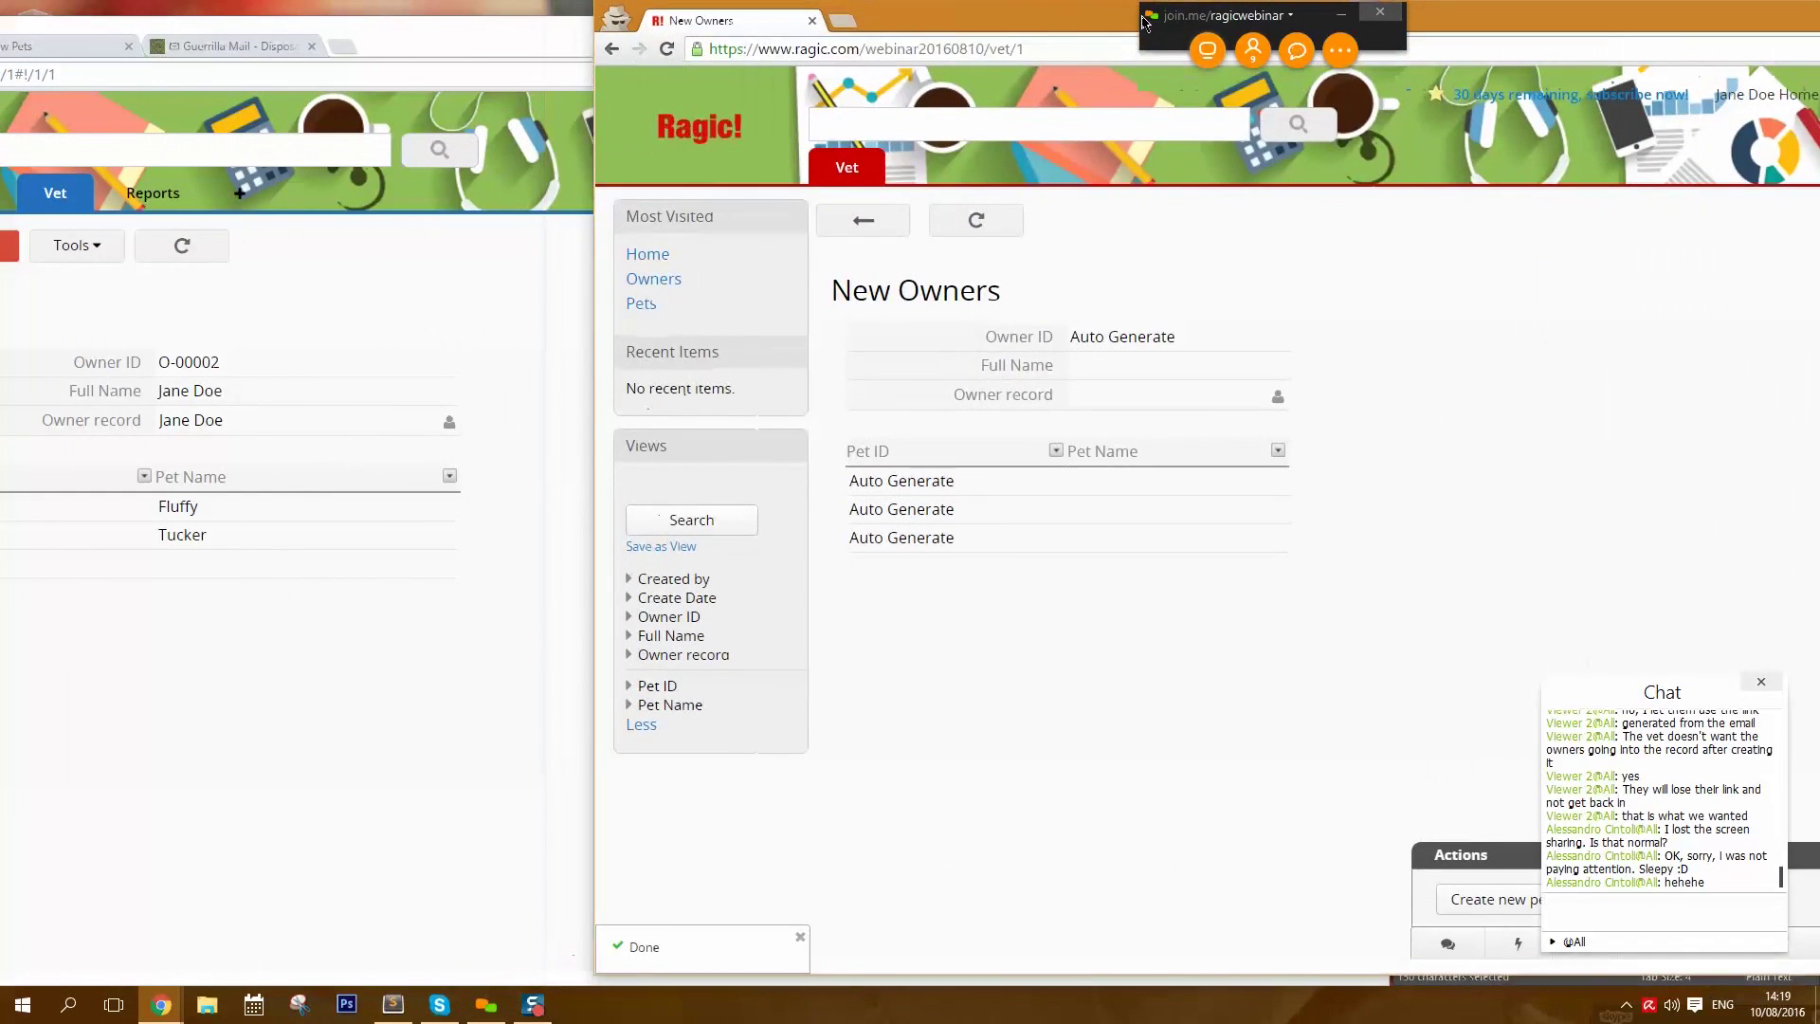
Step: Save the Owners design with Owner record setting the entry manager, then reveal the external user's window
click(596, 41)
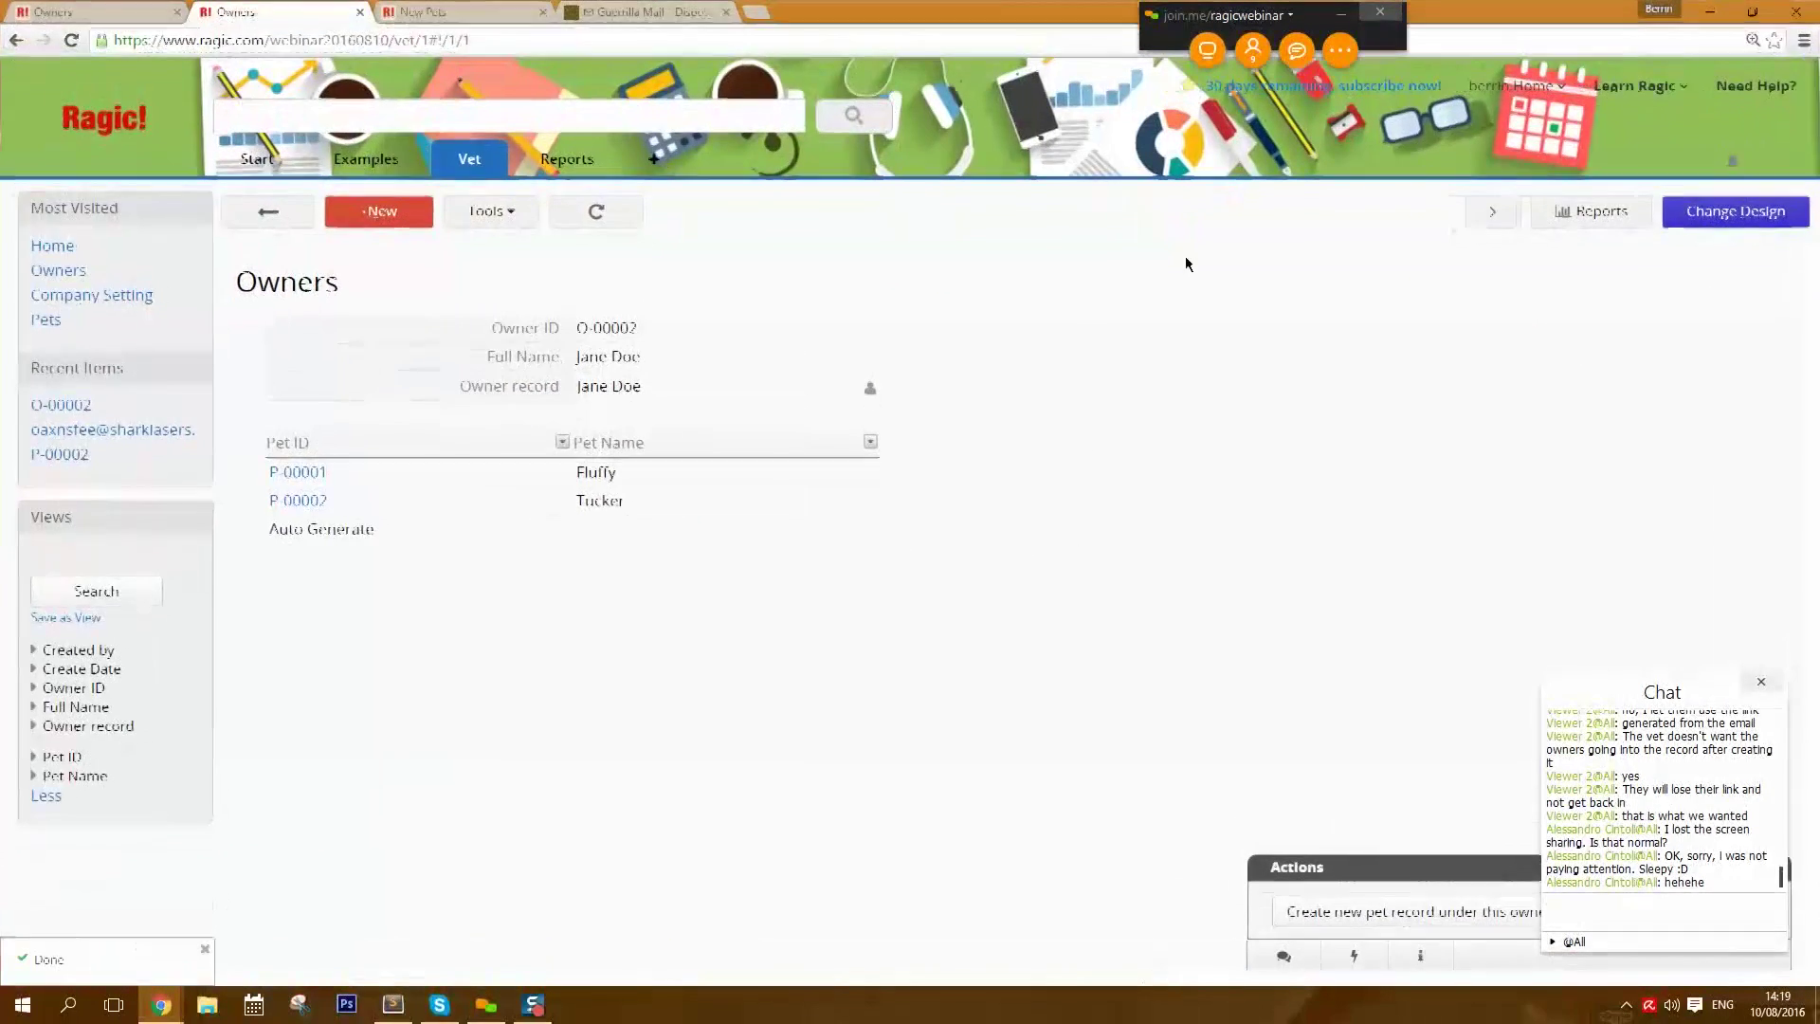
click(1726, 203)
click(502, 428)
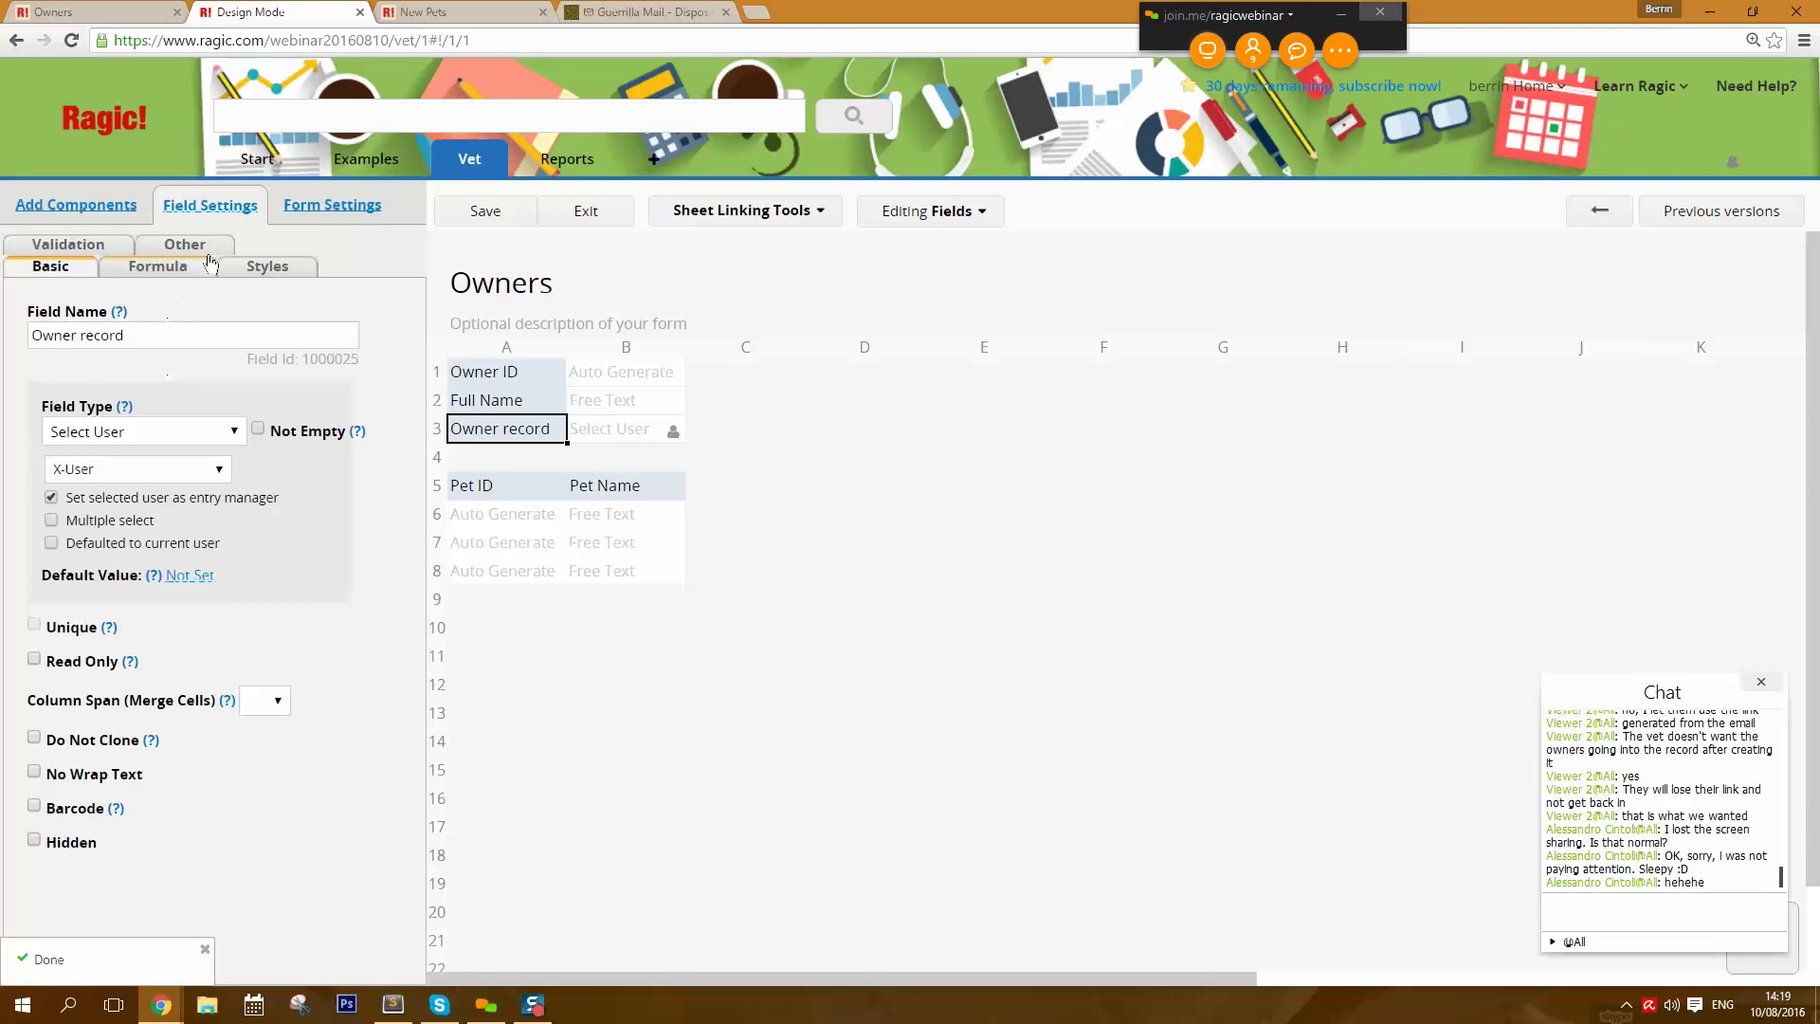
click(289, 206)
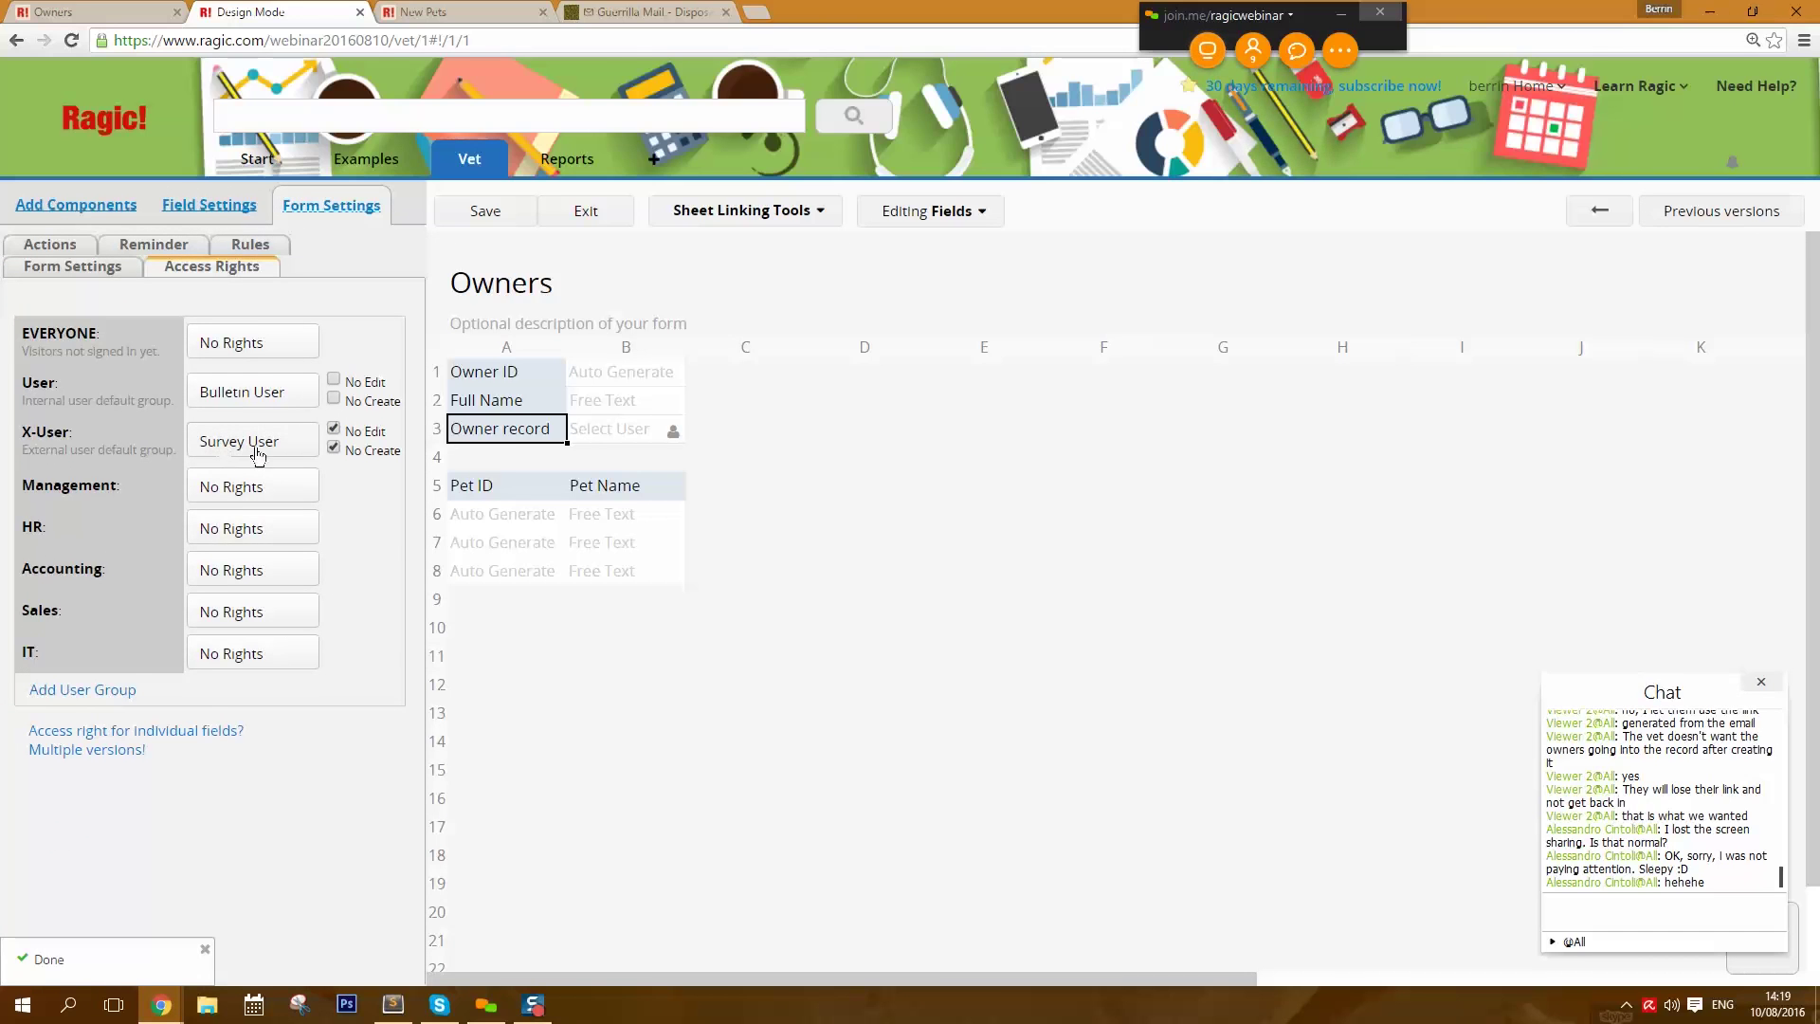
click(512, 214)
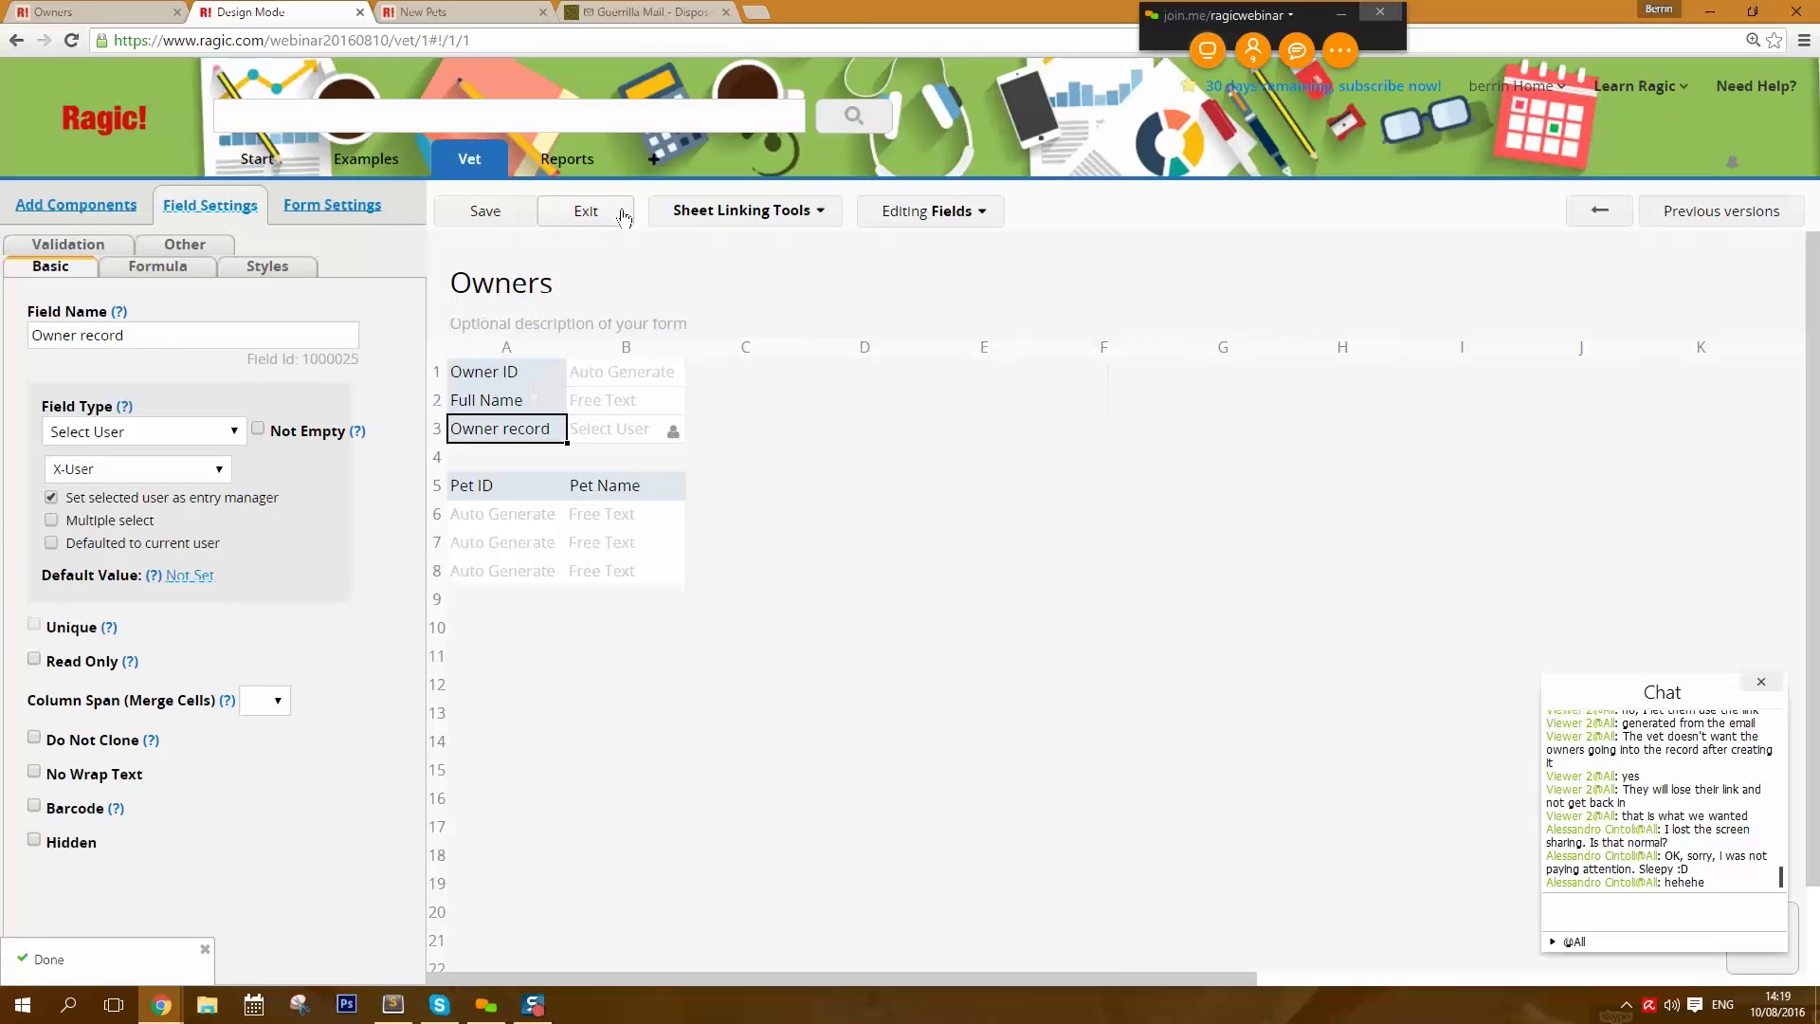
click(1712, 15)
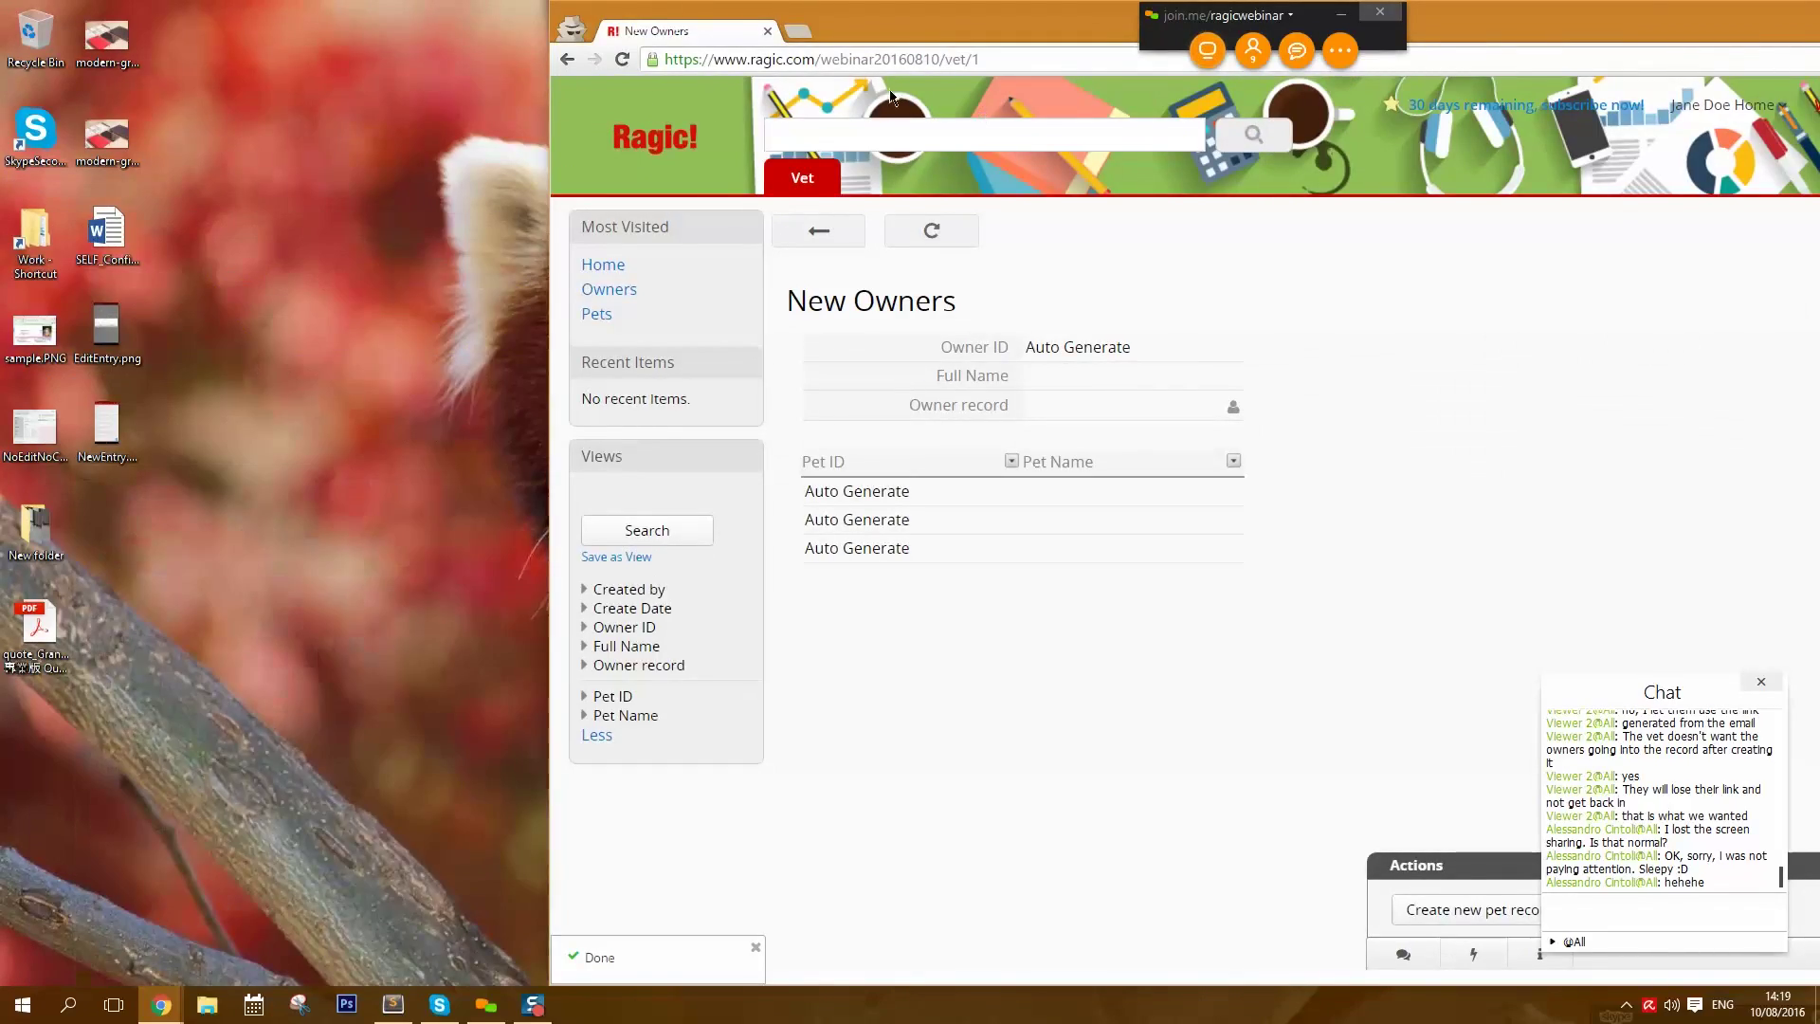
Step: In the external user's window, open the Owners sheet and its list of all owners
drag(910, 28, 462, 31)
click(205, 163)
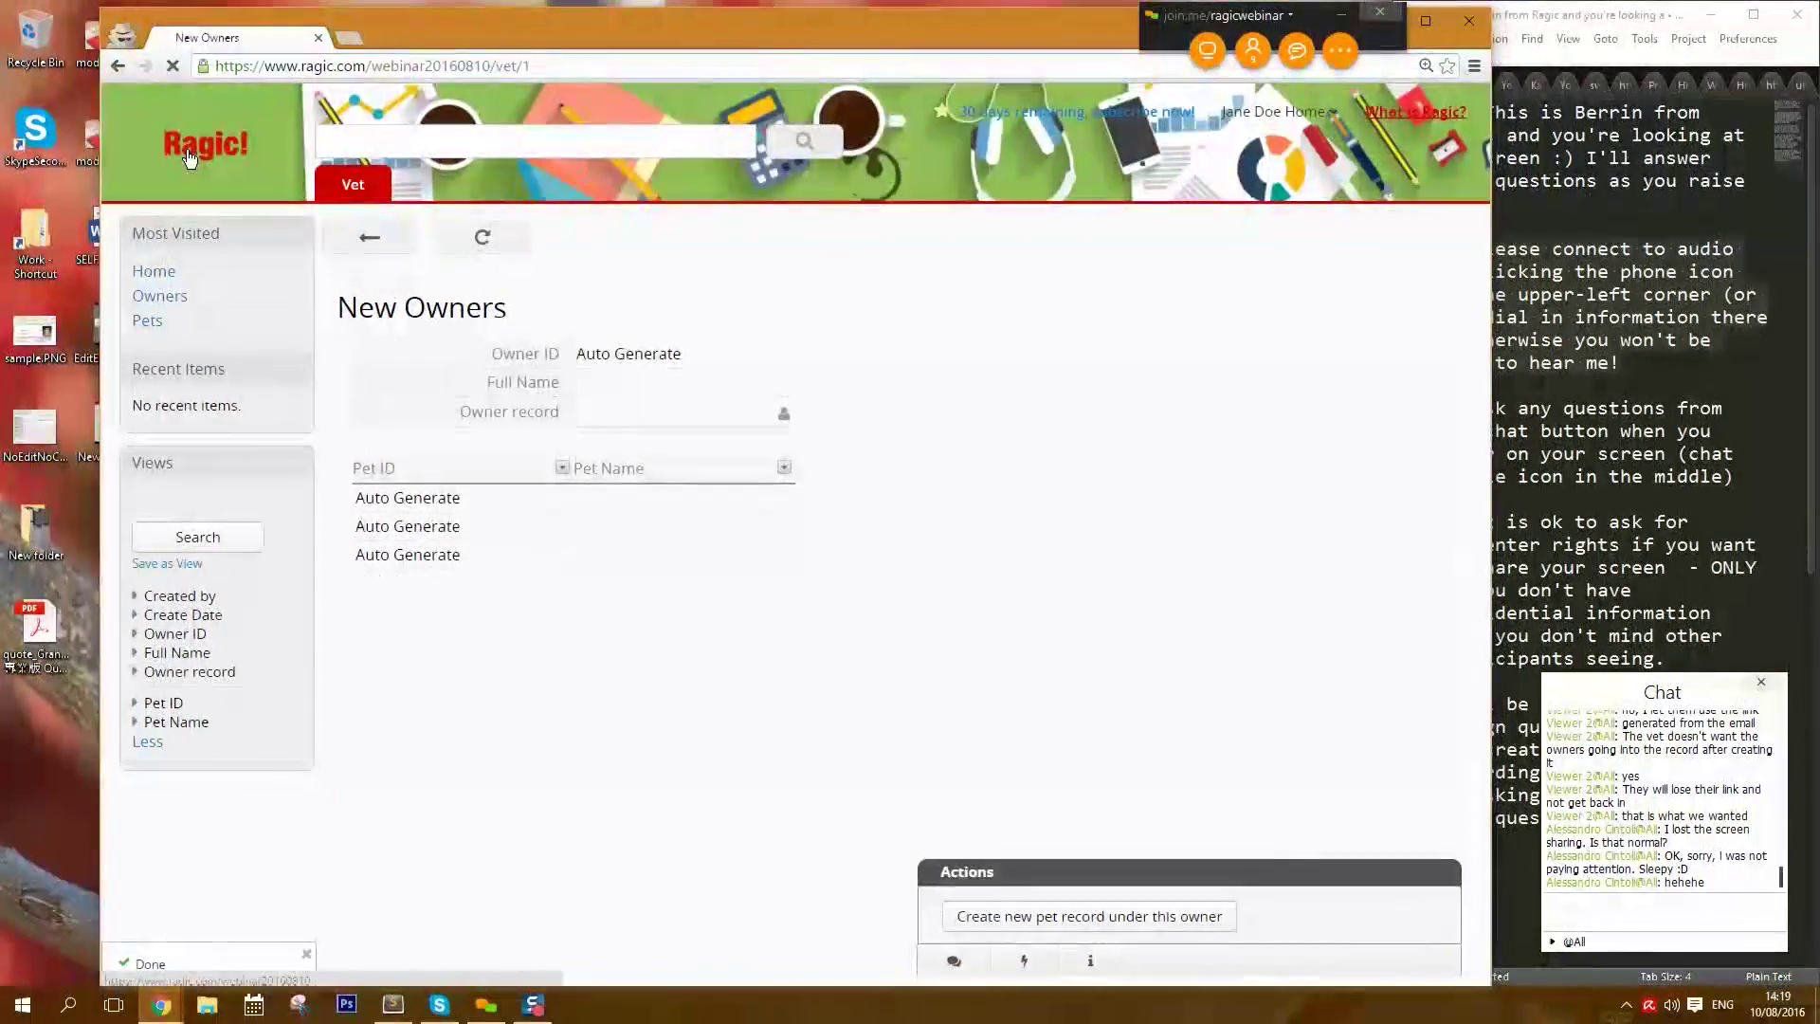
click(481, 301)
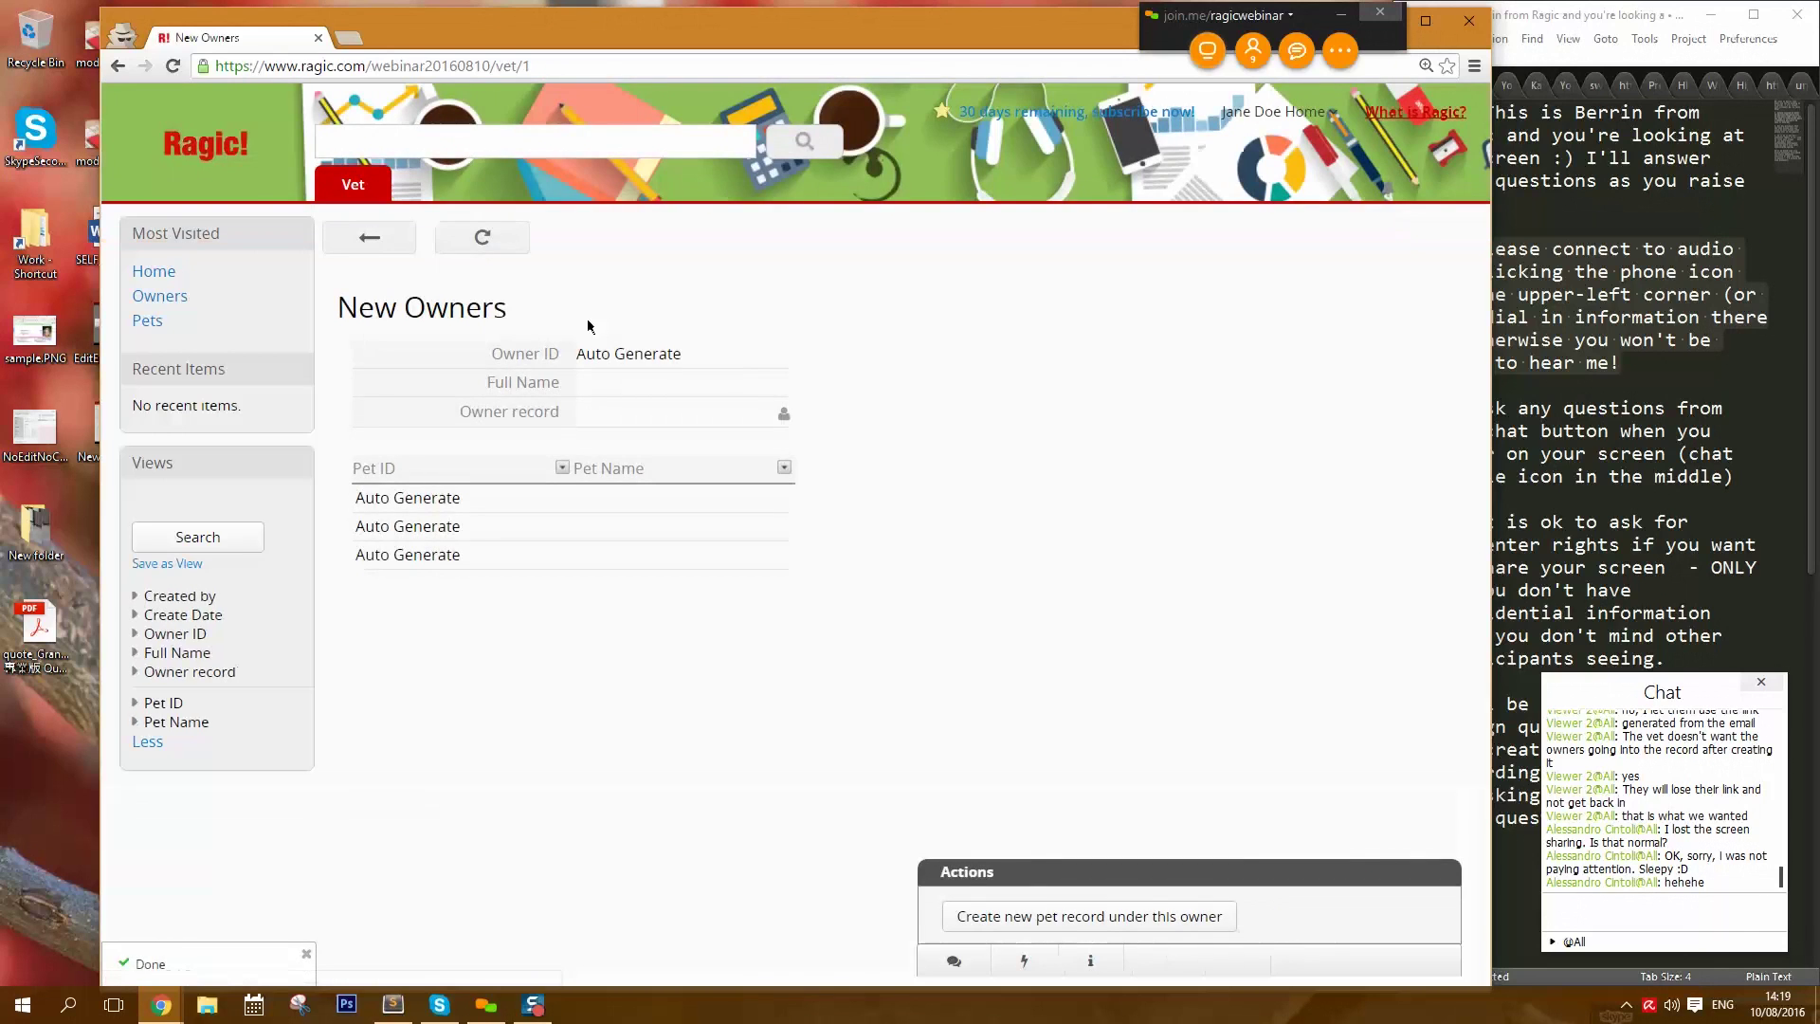
click(370, 237)
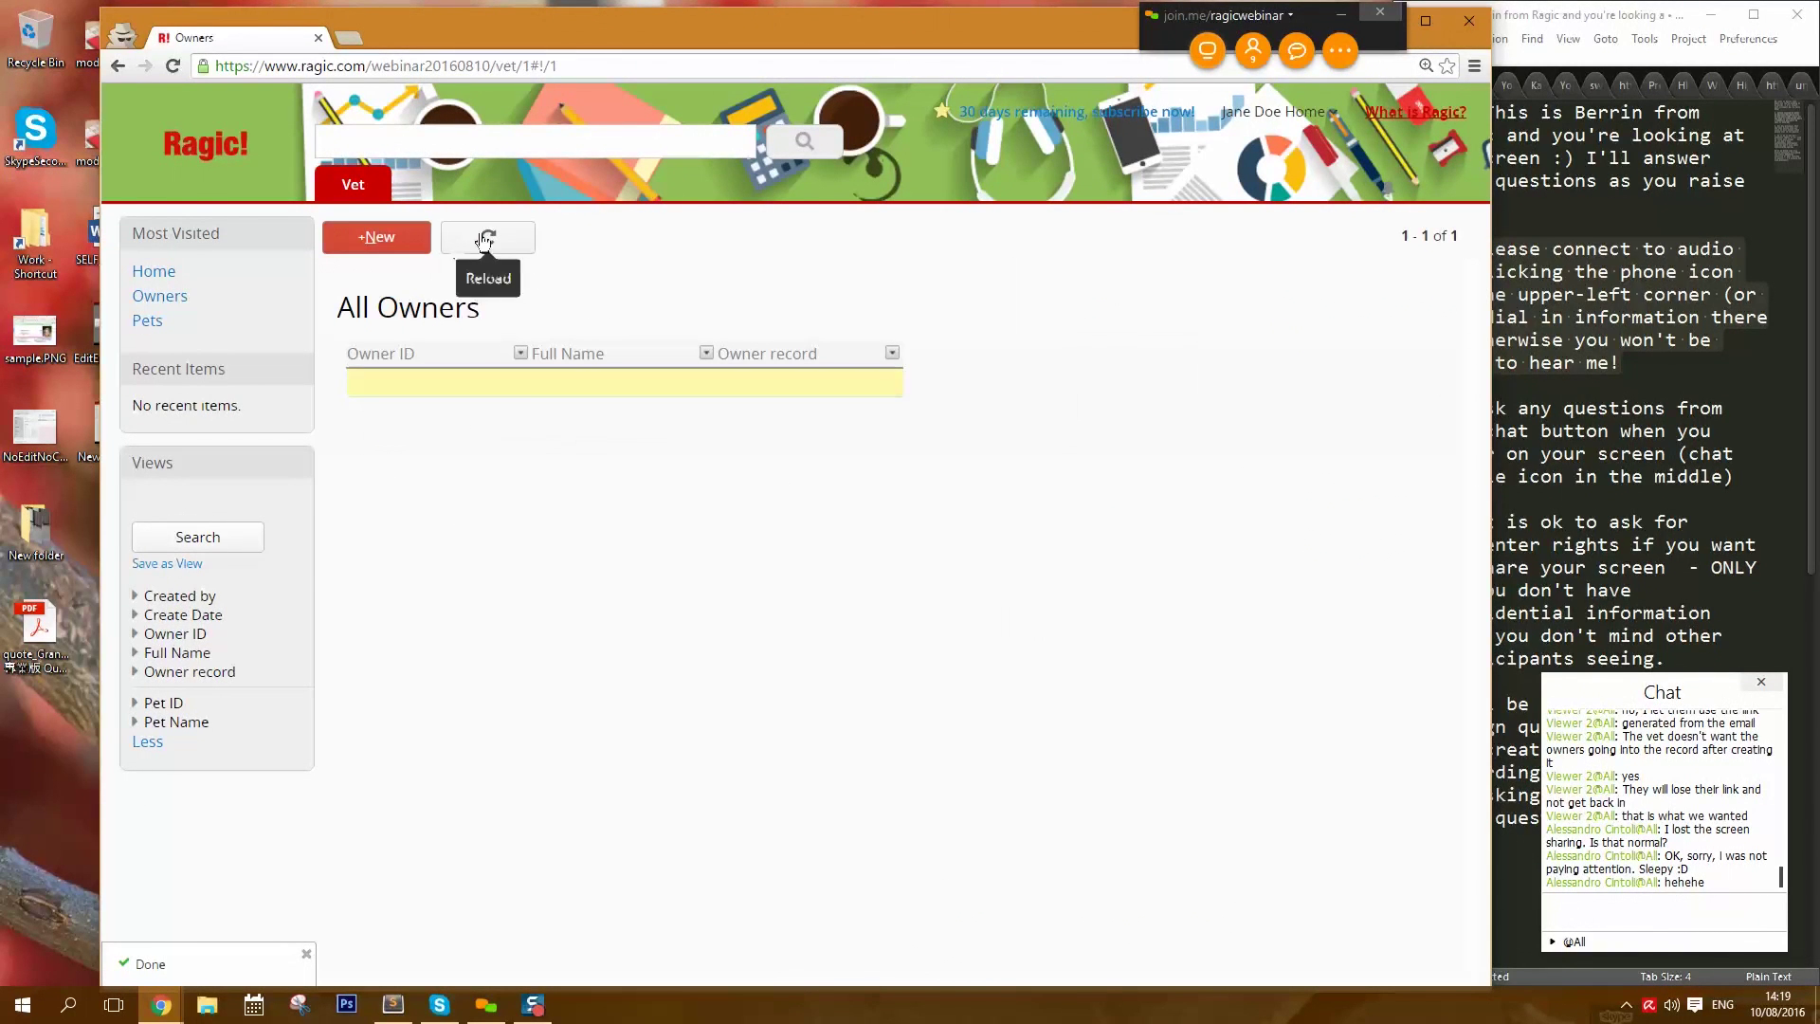
Step: Sign out of the external user account and log back in with its e-mail and password
click(1306, 115)
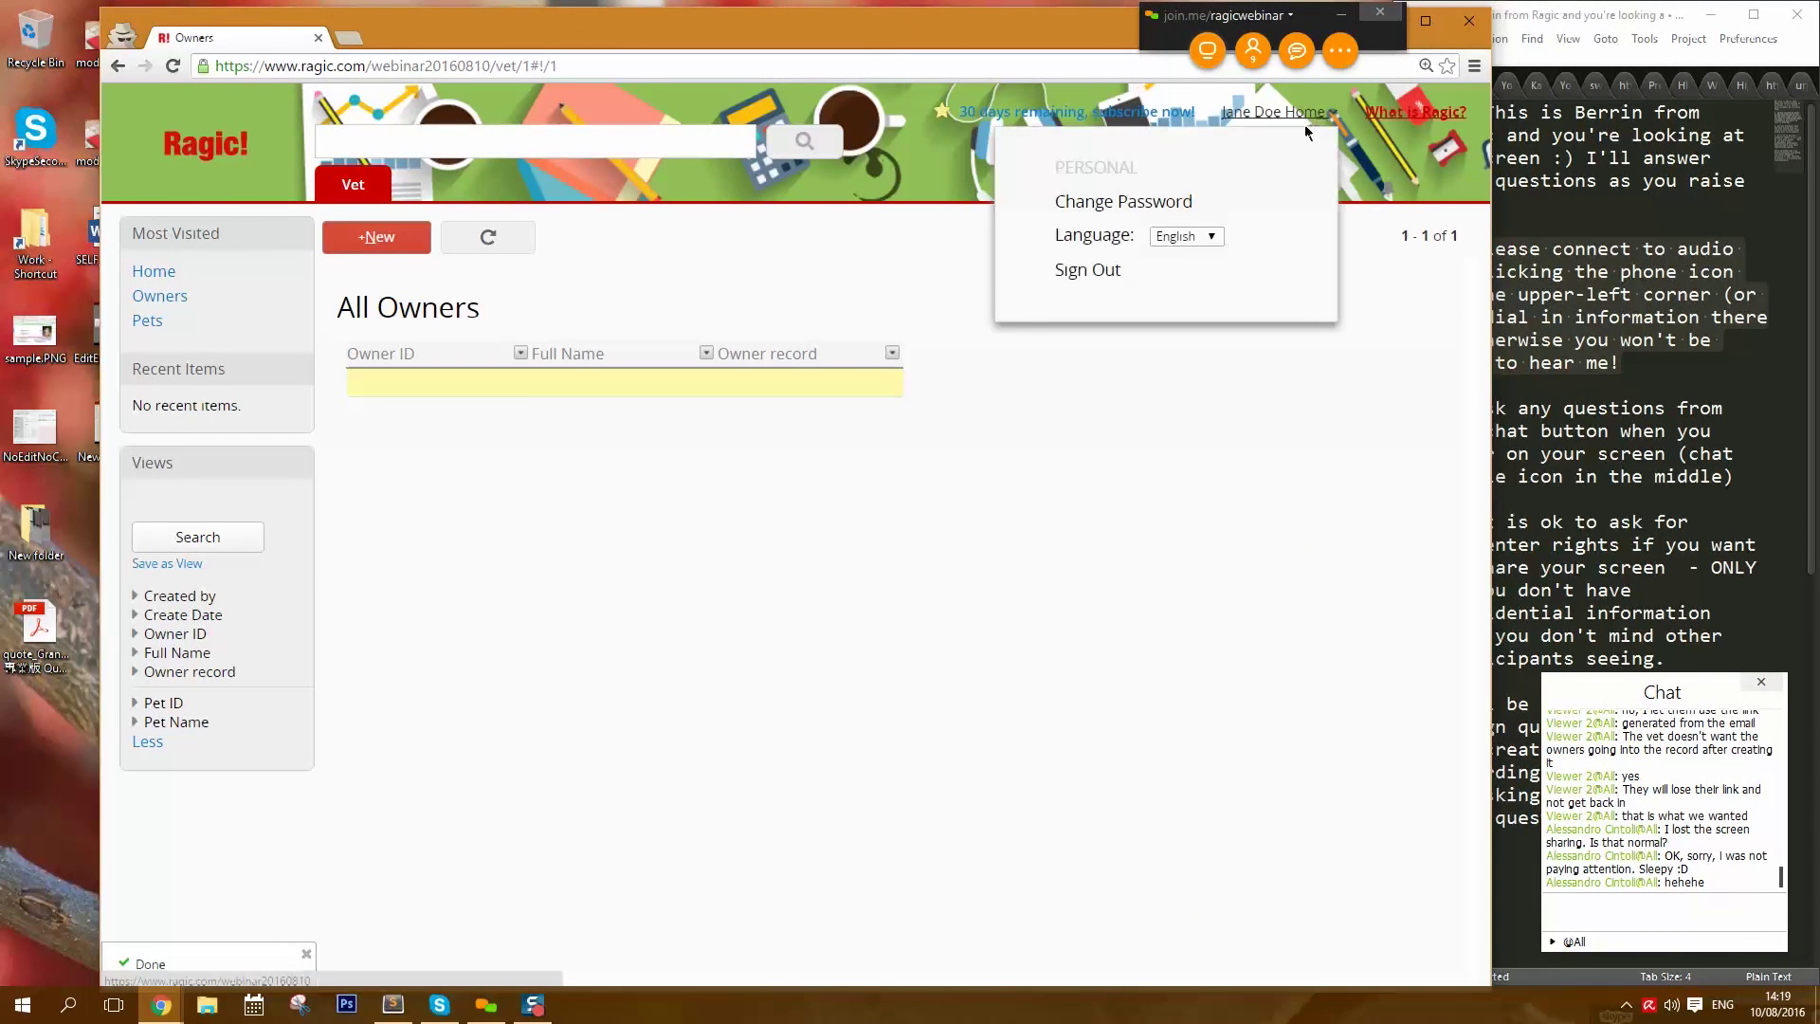
click(1085, 272)
click(463, 377)
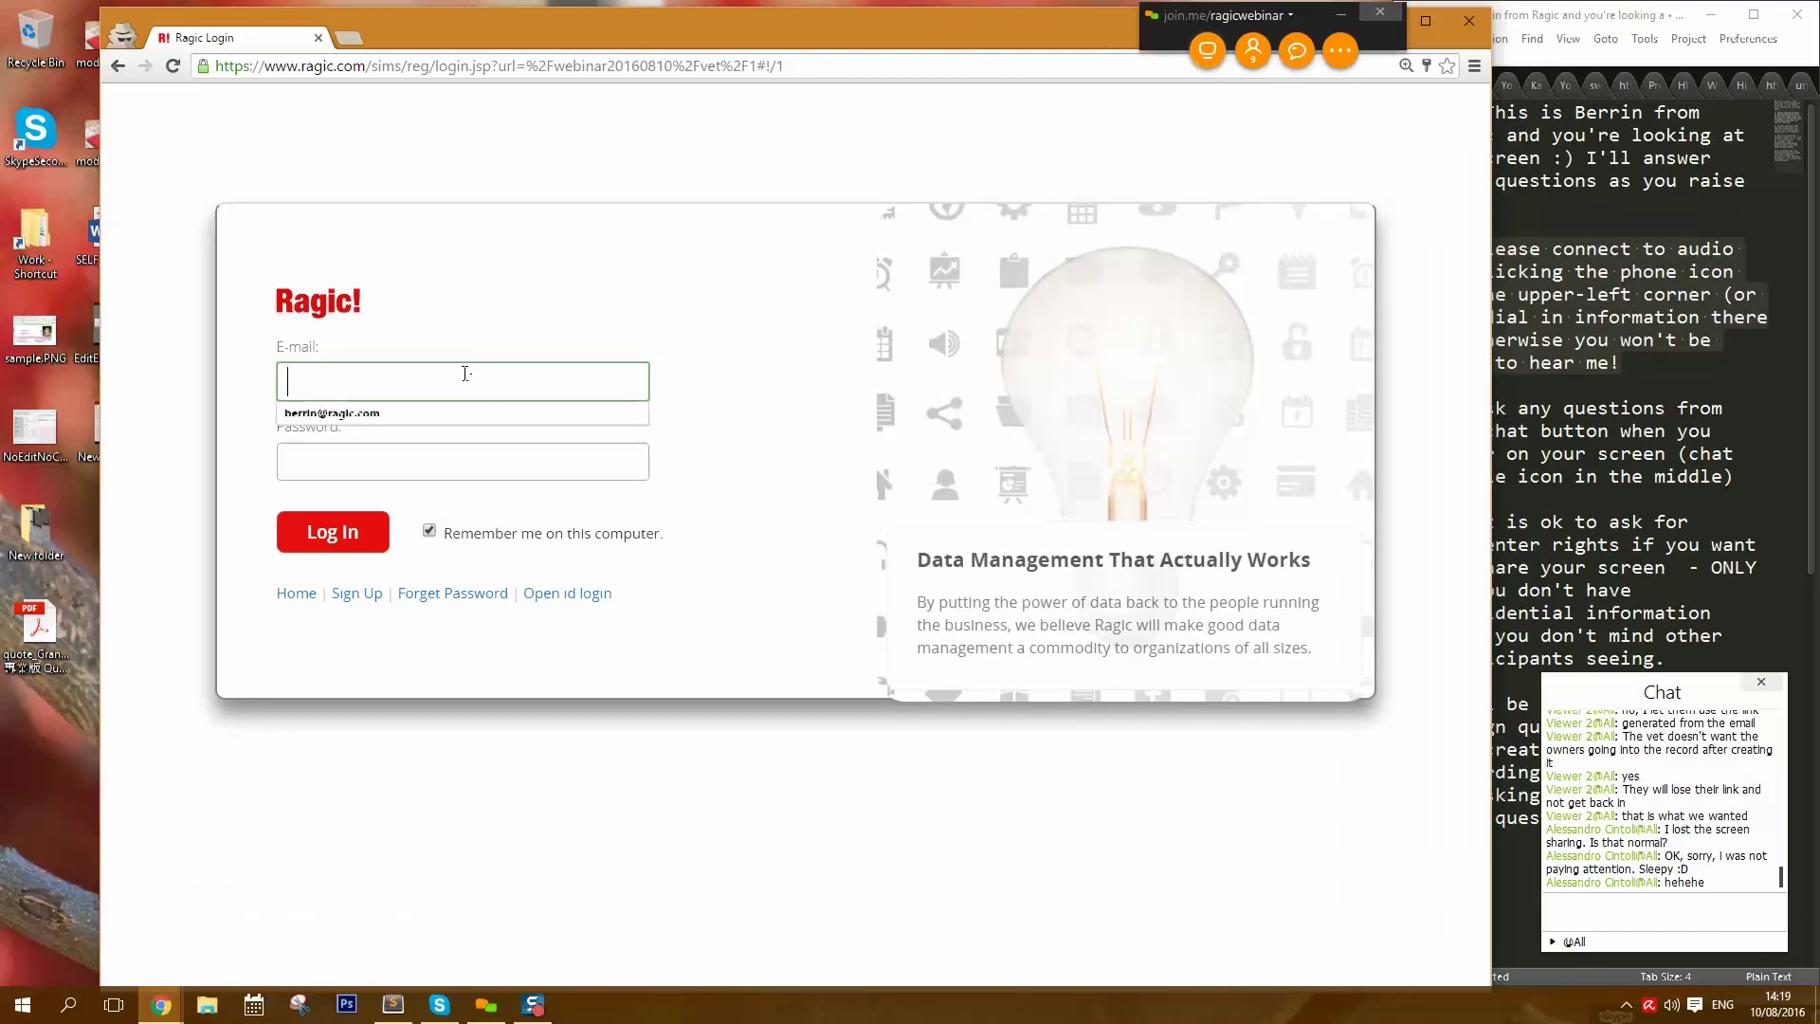
right_click(464, 377)
click(503, 479)
click(417, 459)
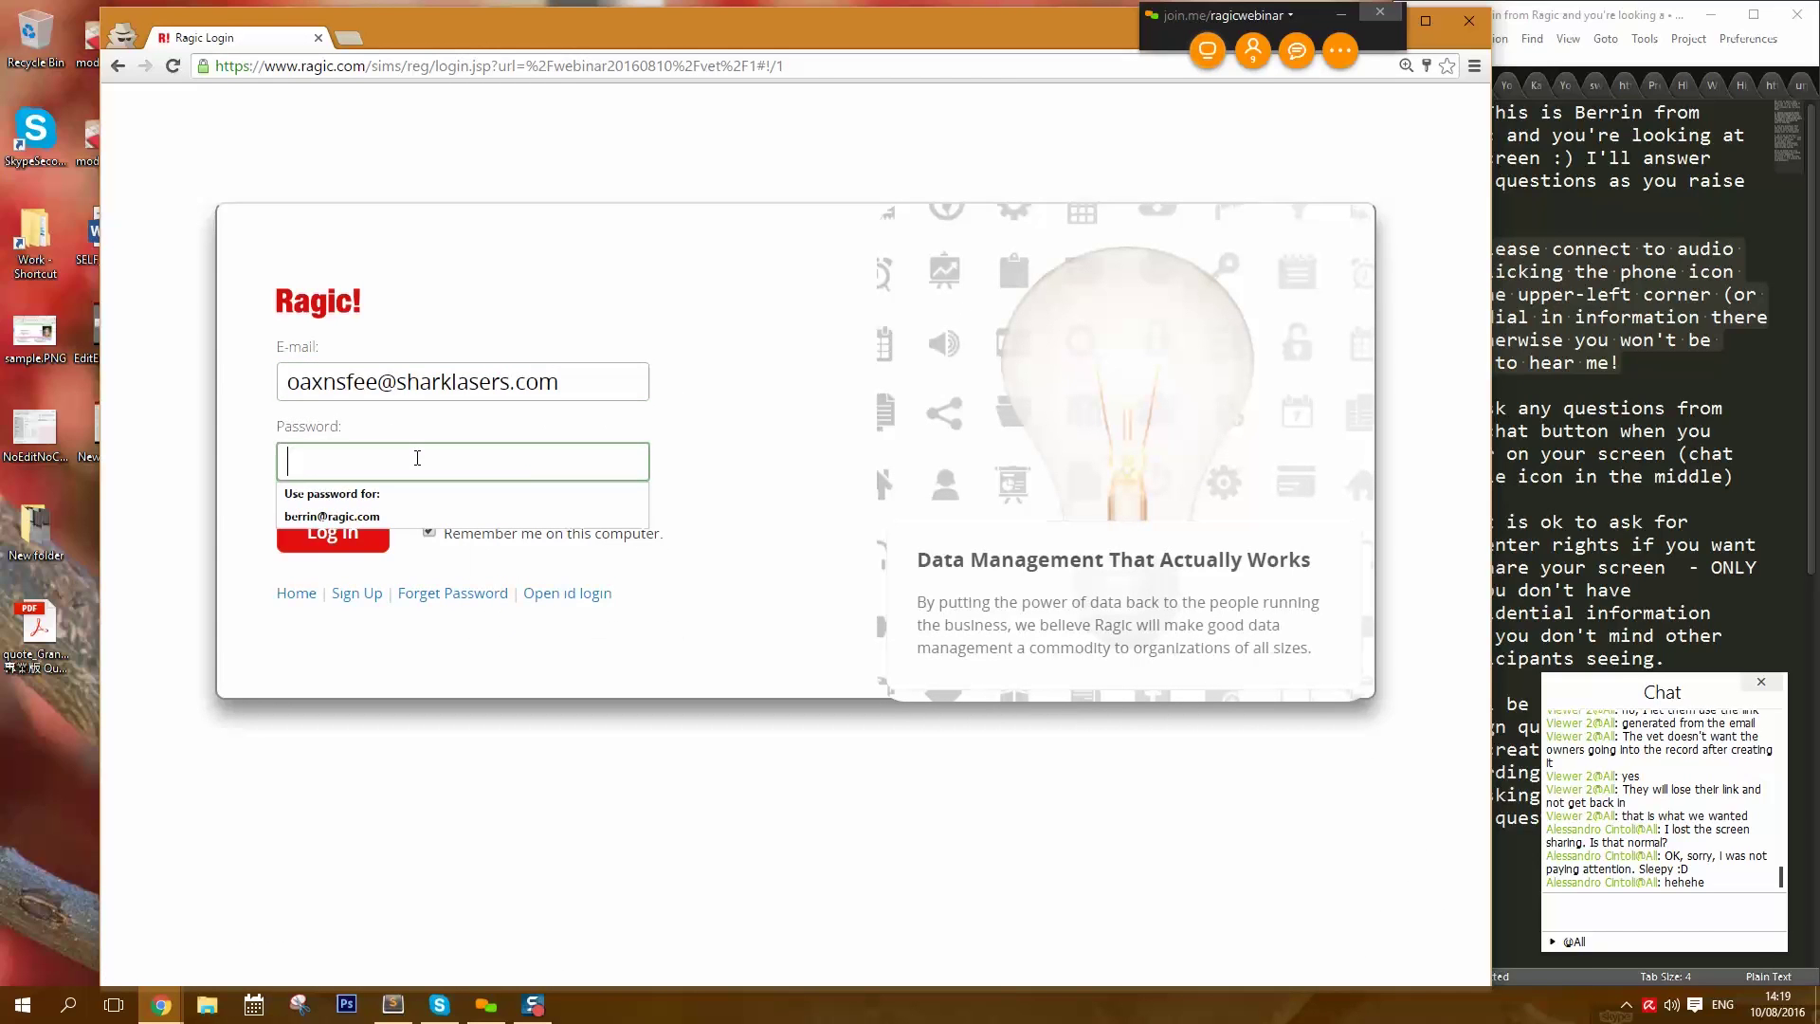
text(••••••••)
key(Return)
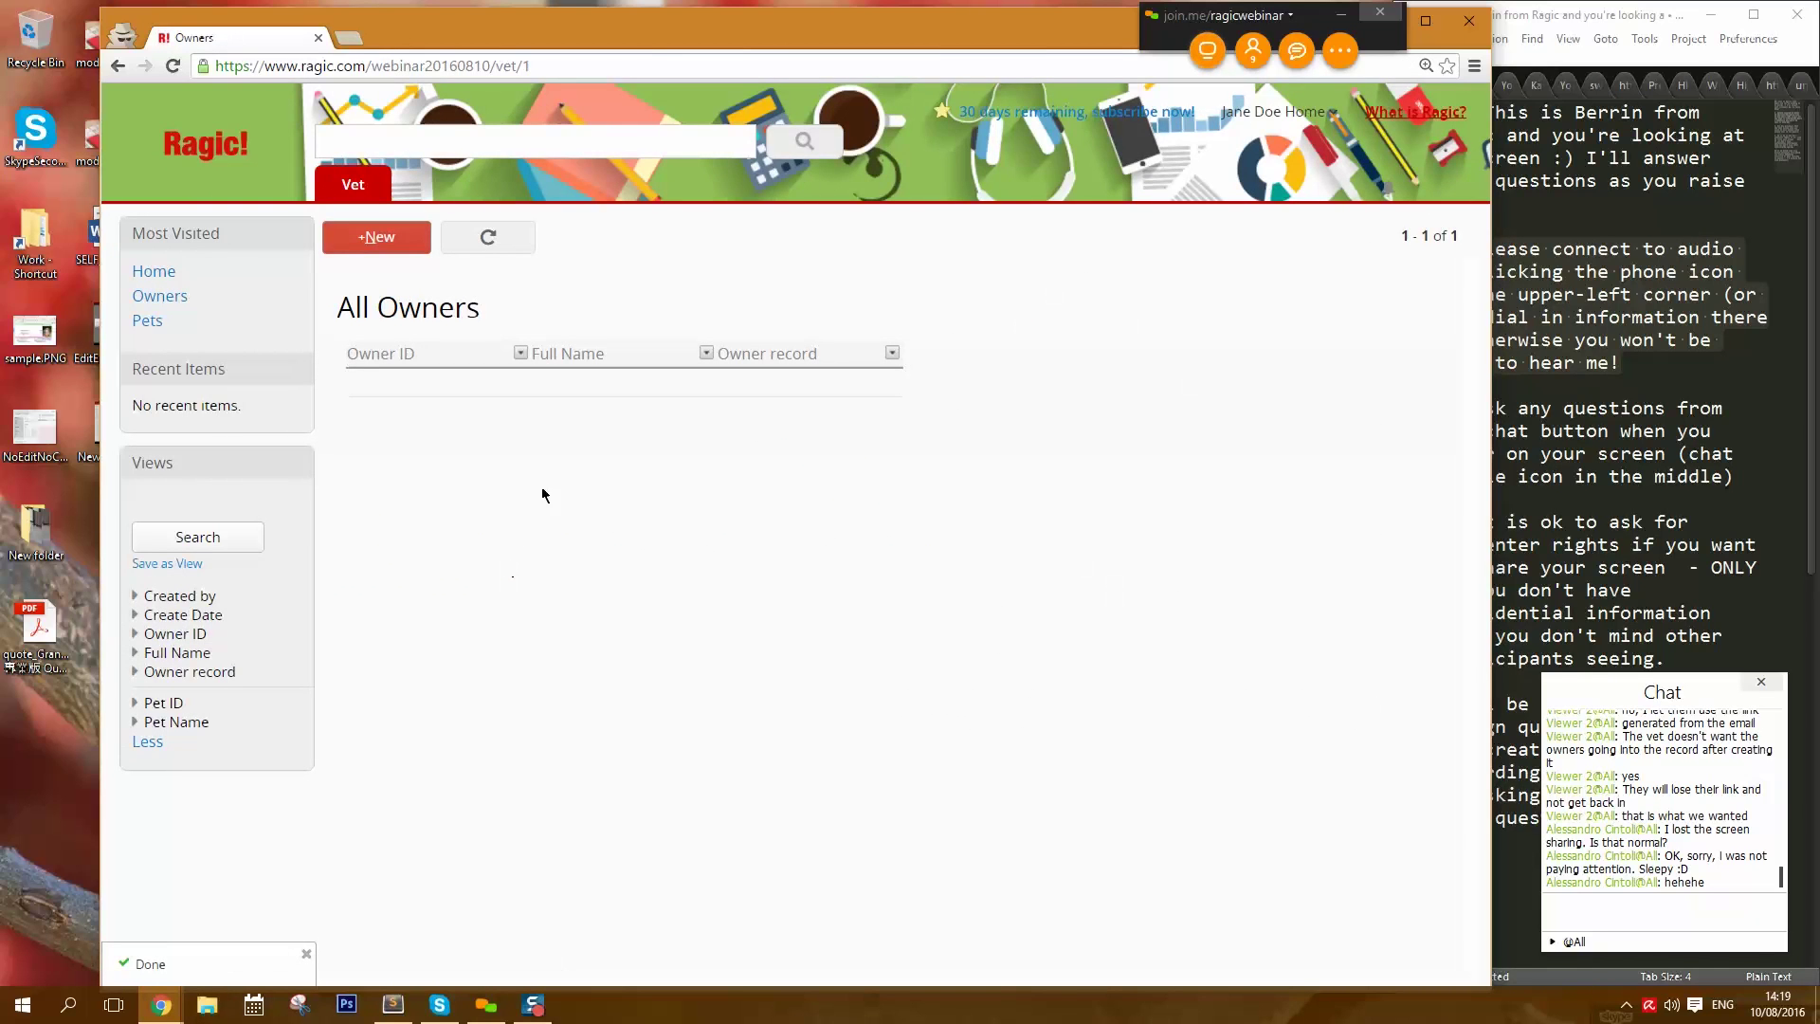
Step: Start a new pet record, find the Owner picker empty, and return to the Design Mode window
mouse_move(356, 190)
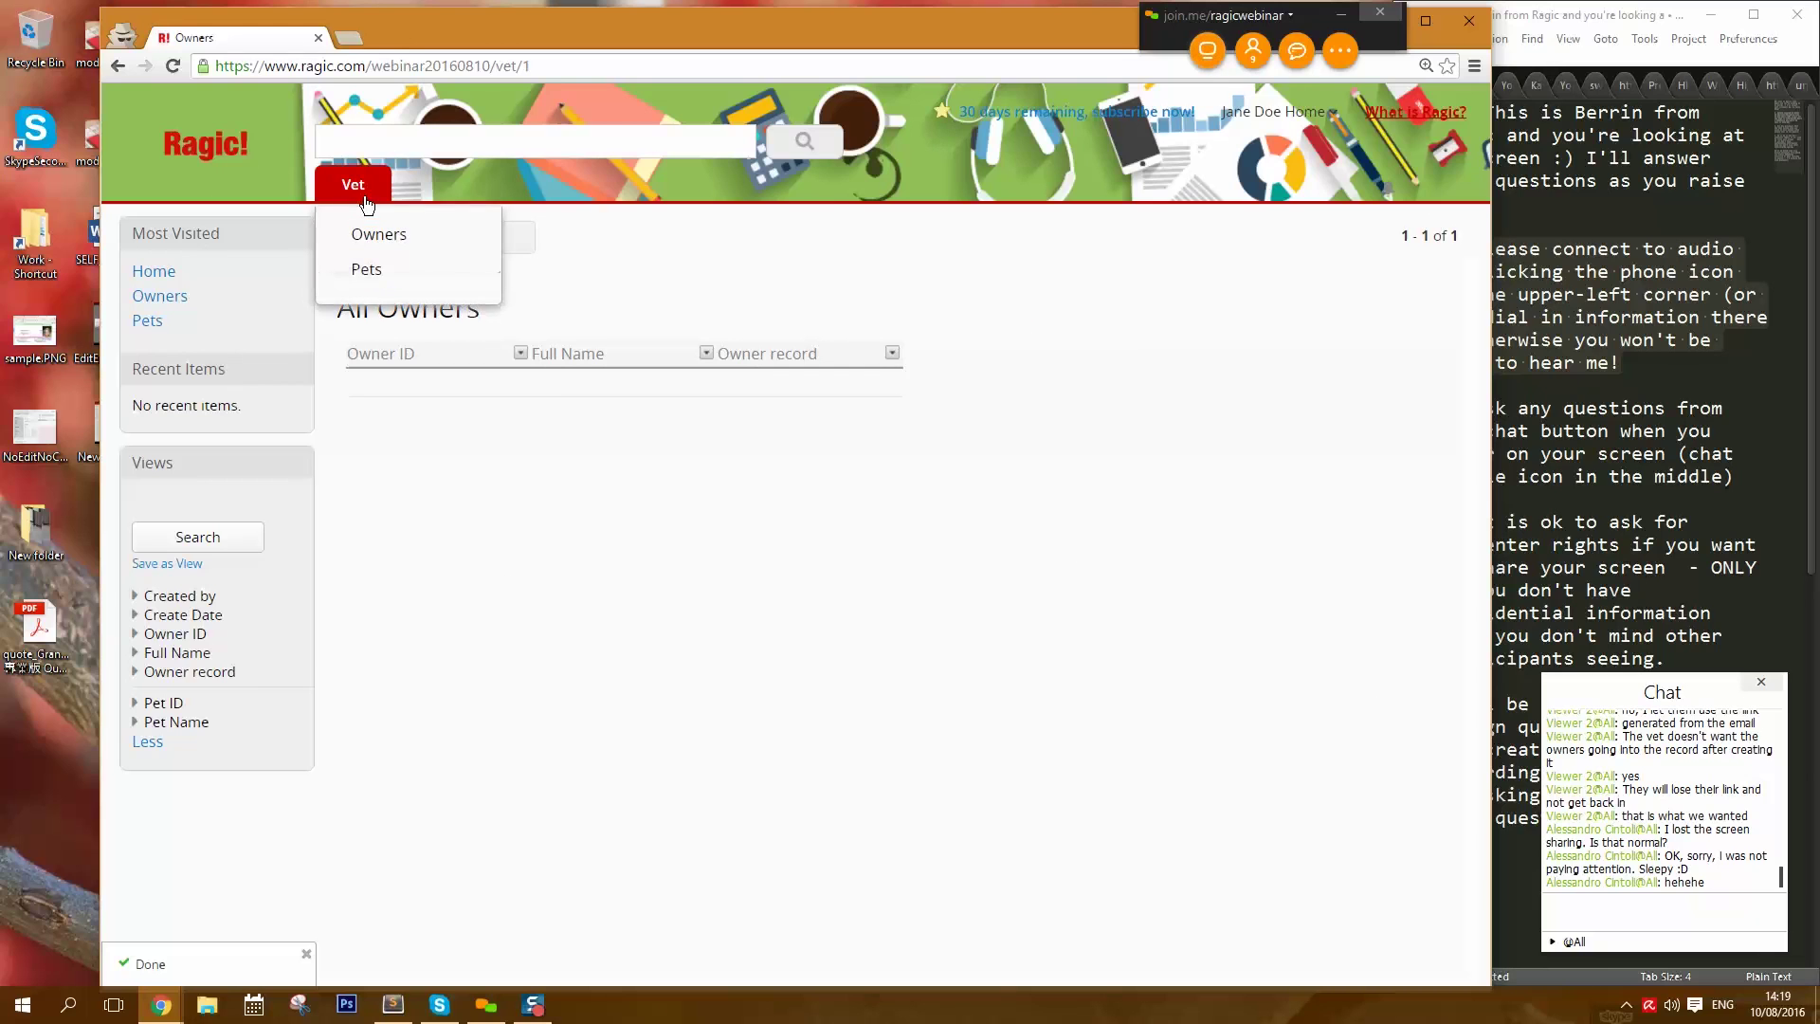
click(361, 272)
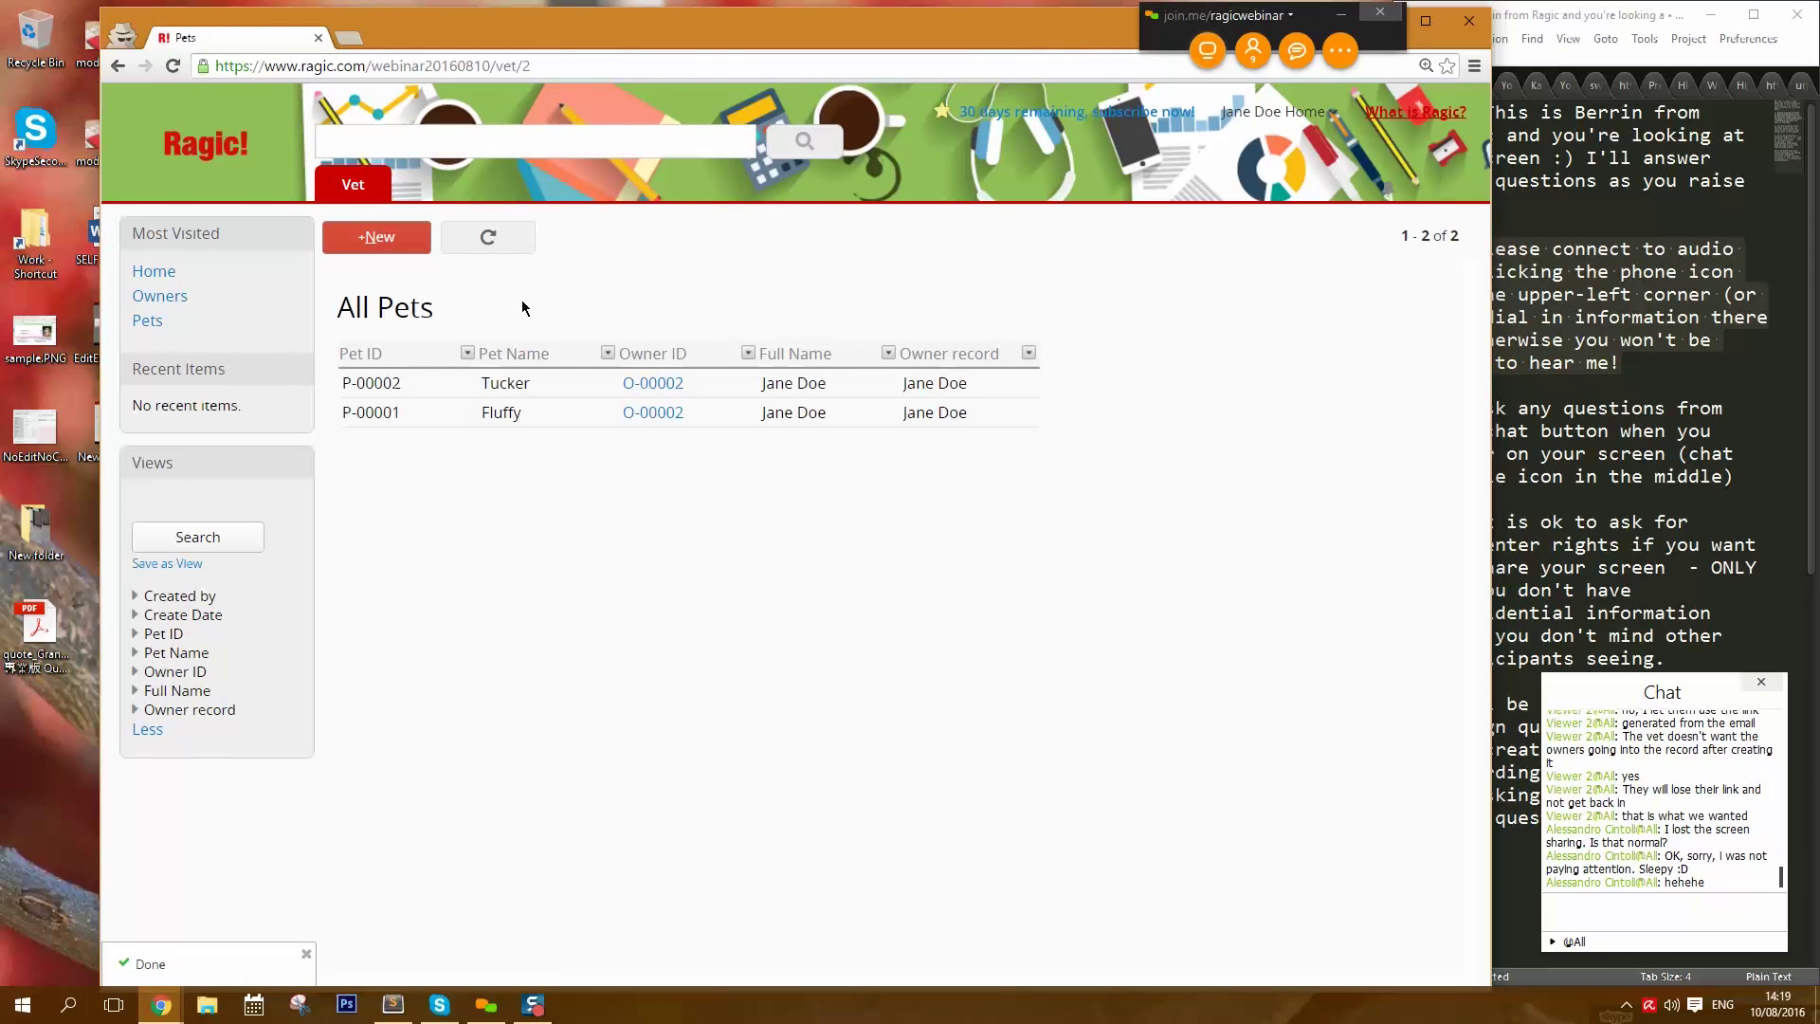
click(537, 383)
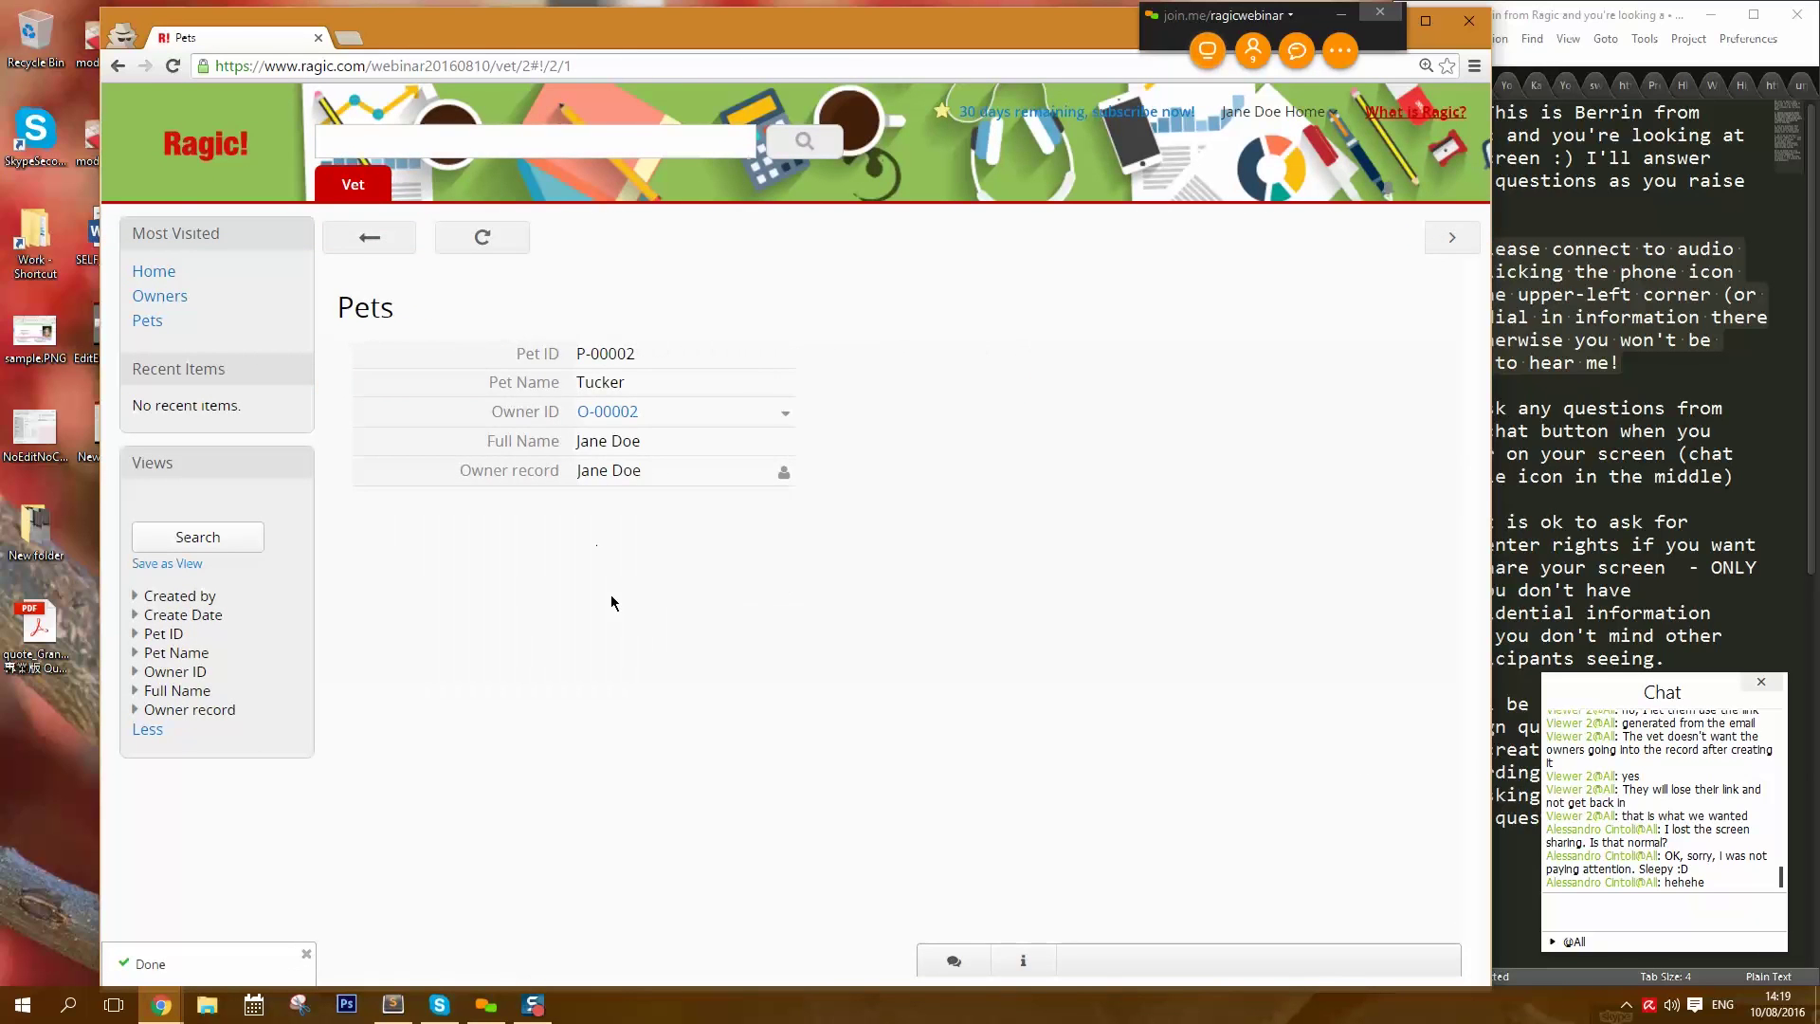
click(393, 253)
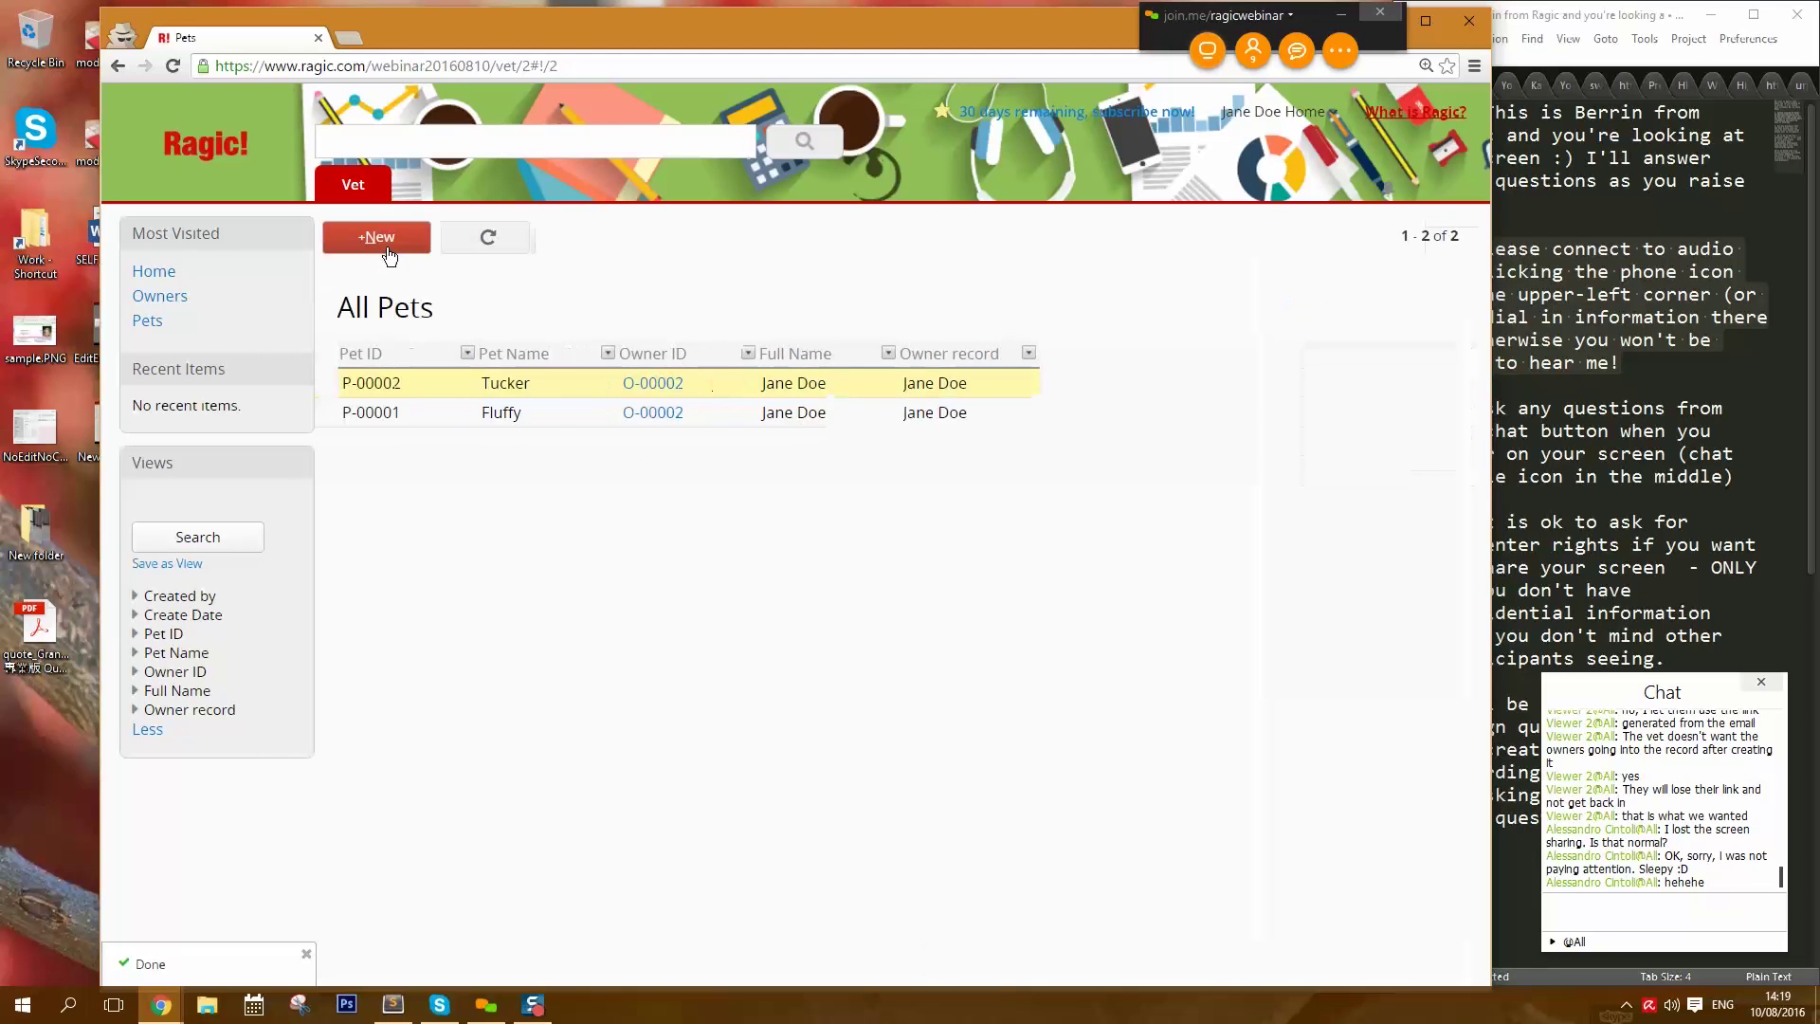
click(389, 249)
click(651, 387)
click(644, 408)
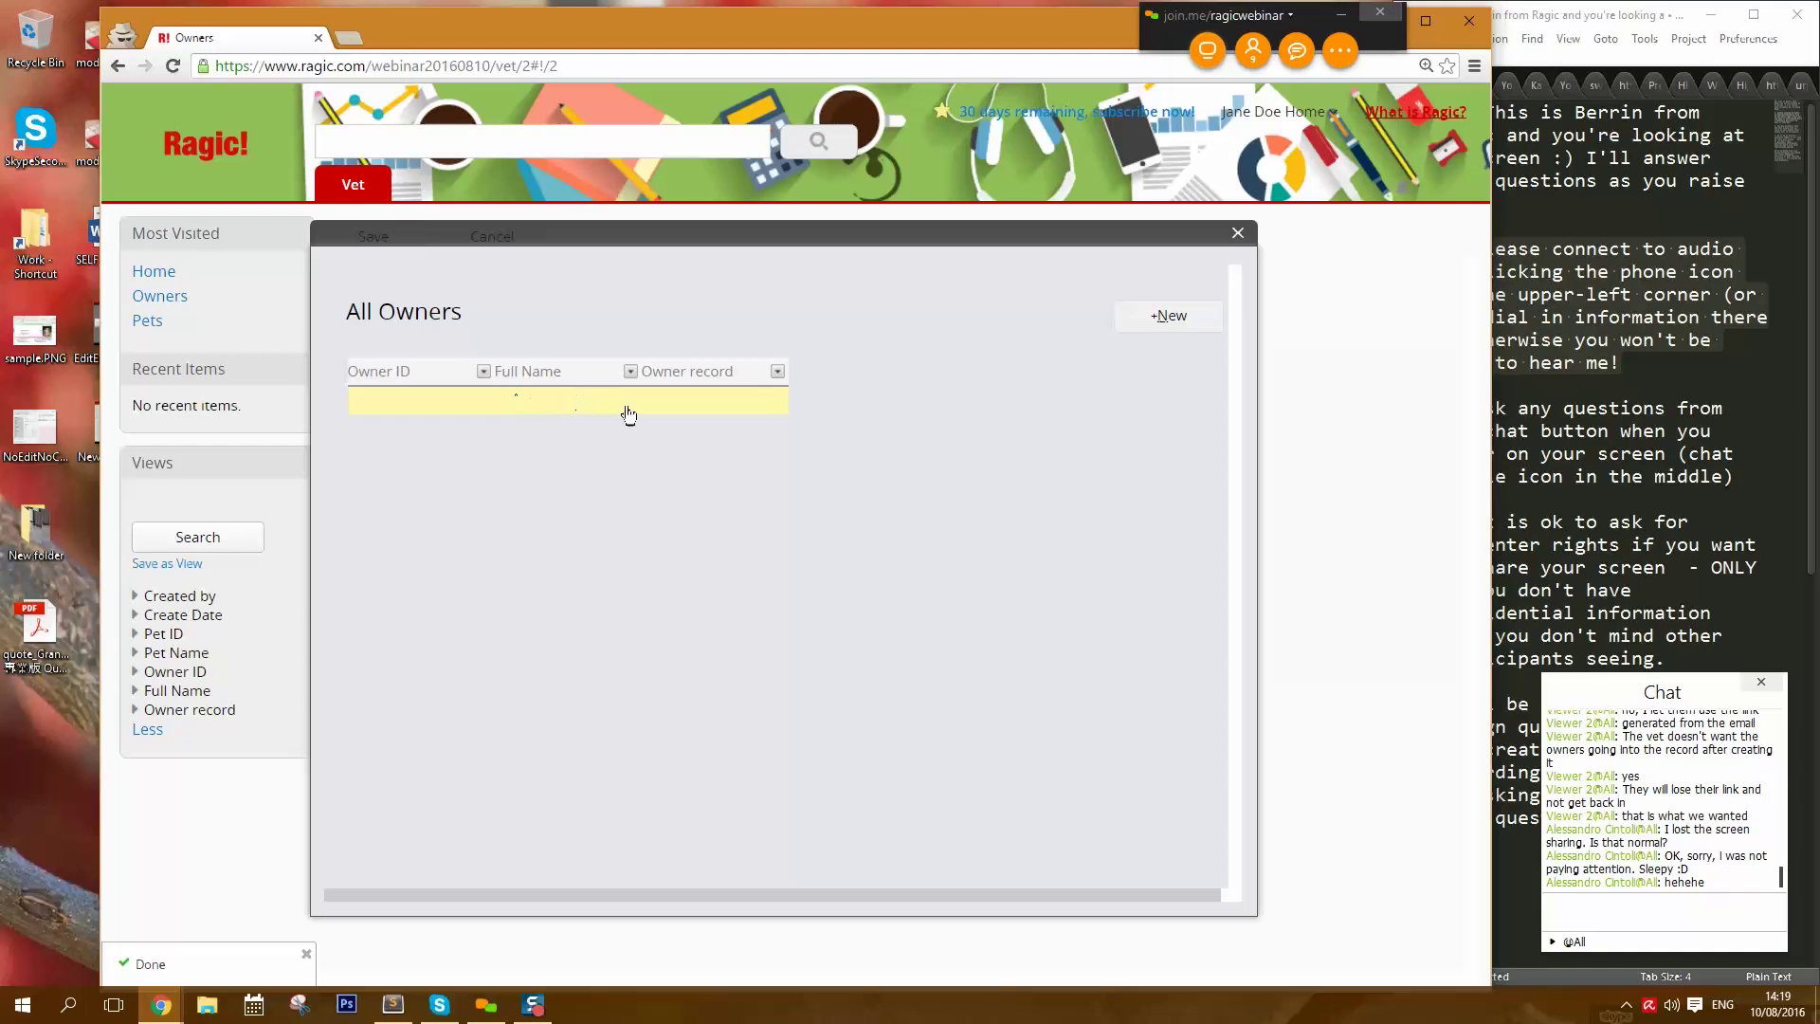
click(1238, 234)
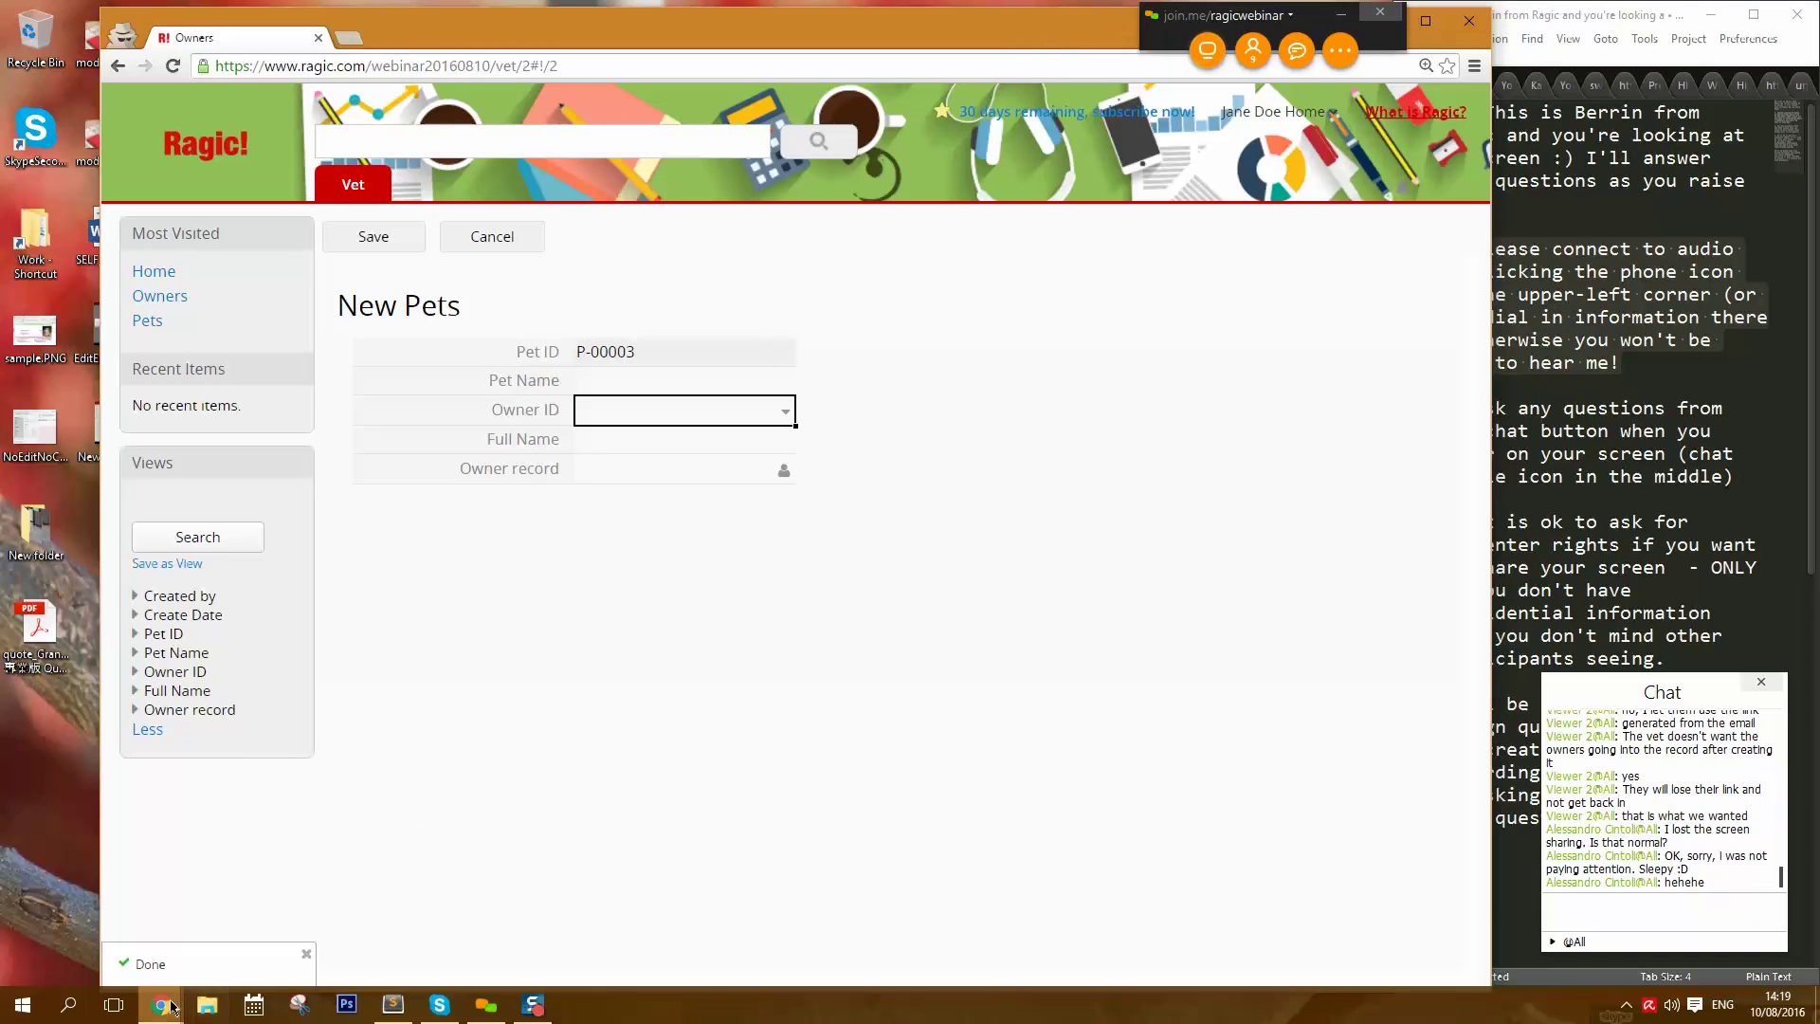
mouse_move(161, 1004)
click(366, 919)
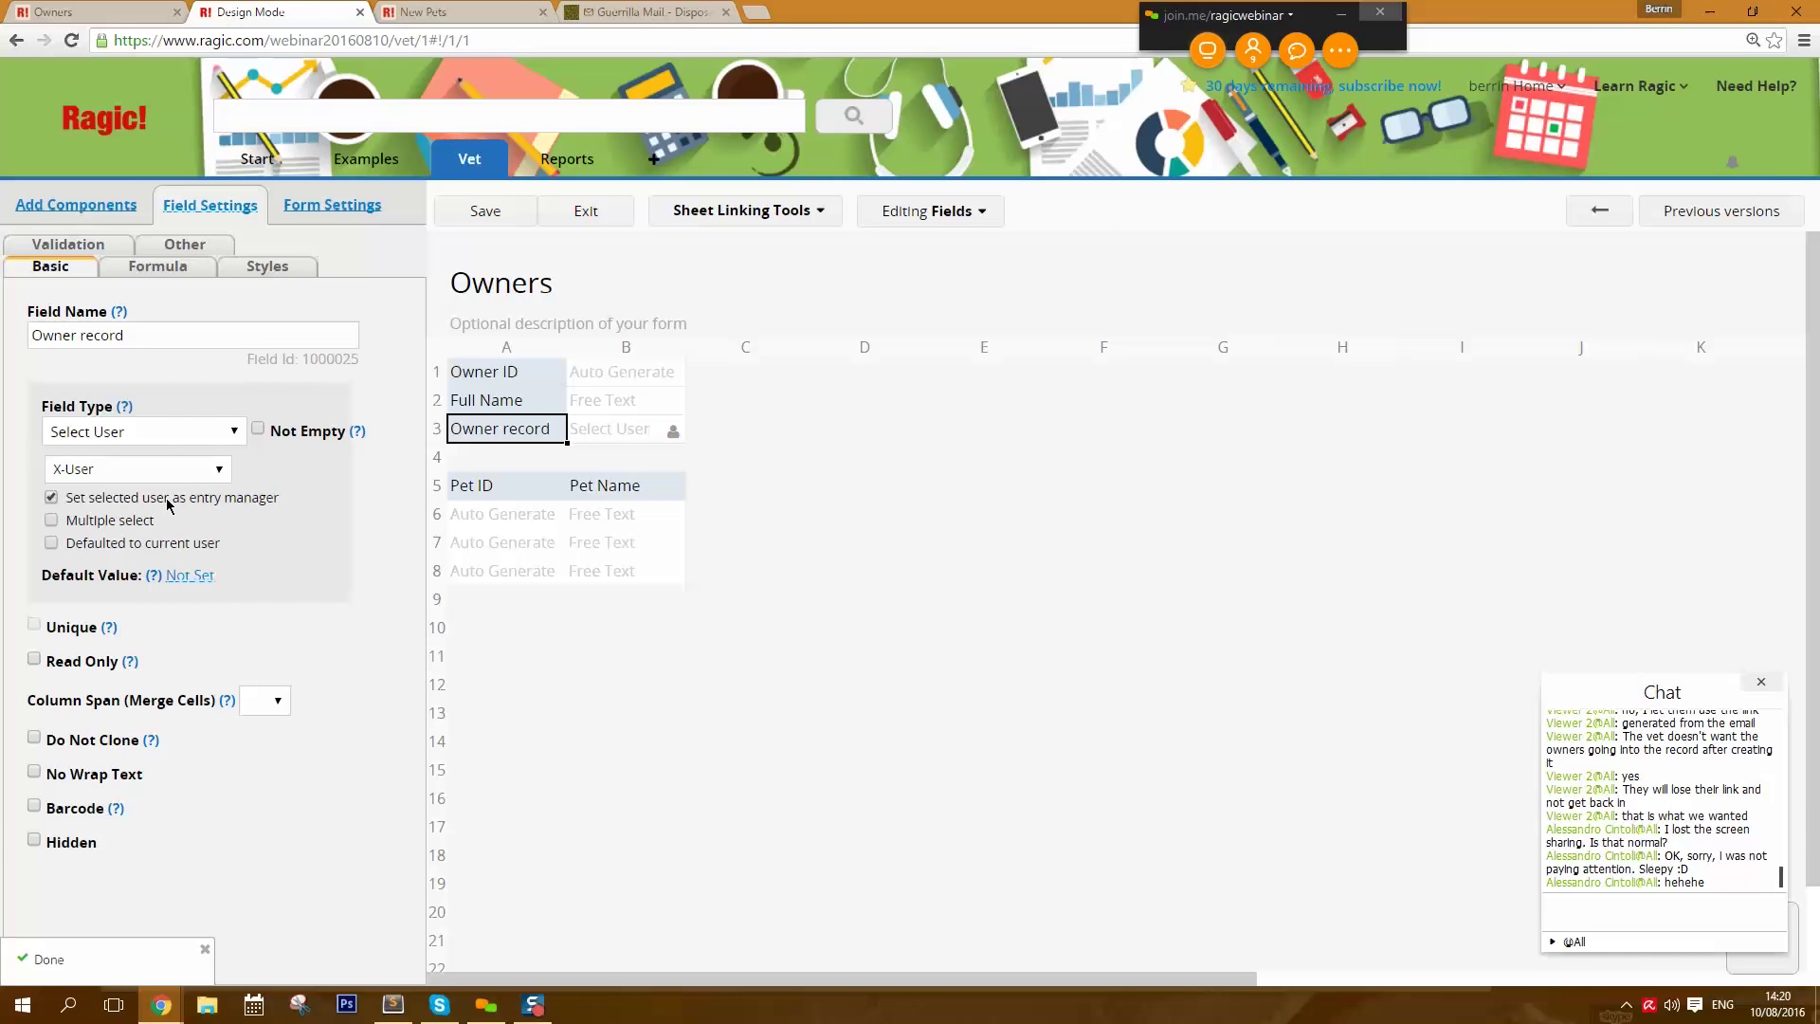
Step: Save the Owners design, exit to the record, and reopen the design
click(488, 211)
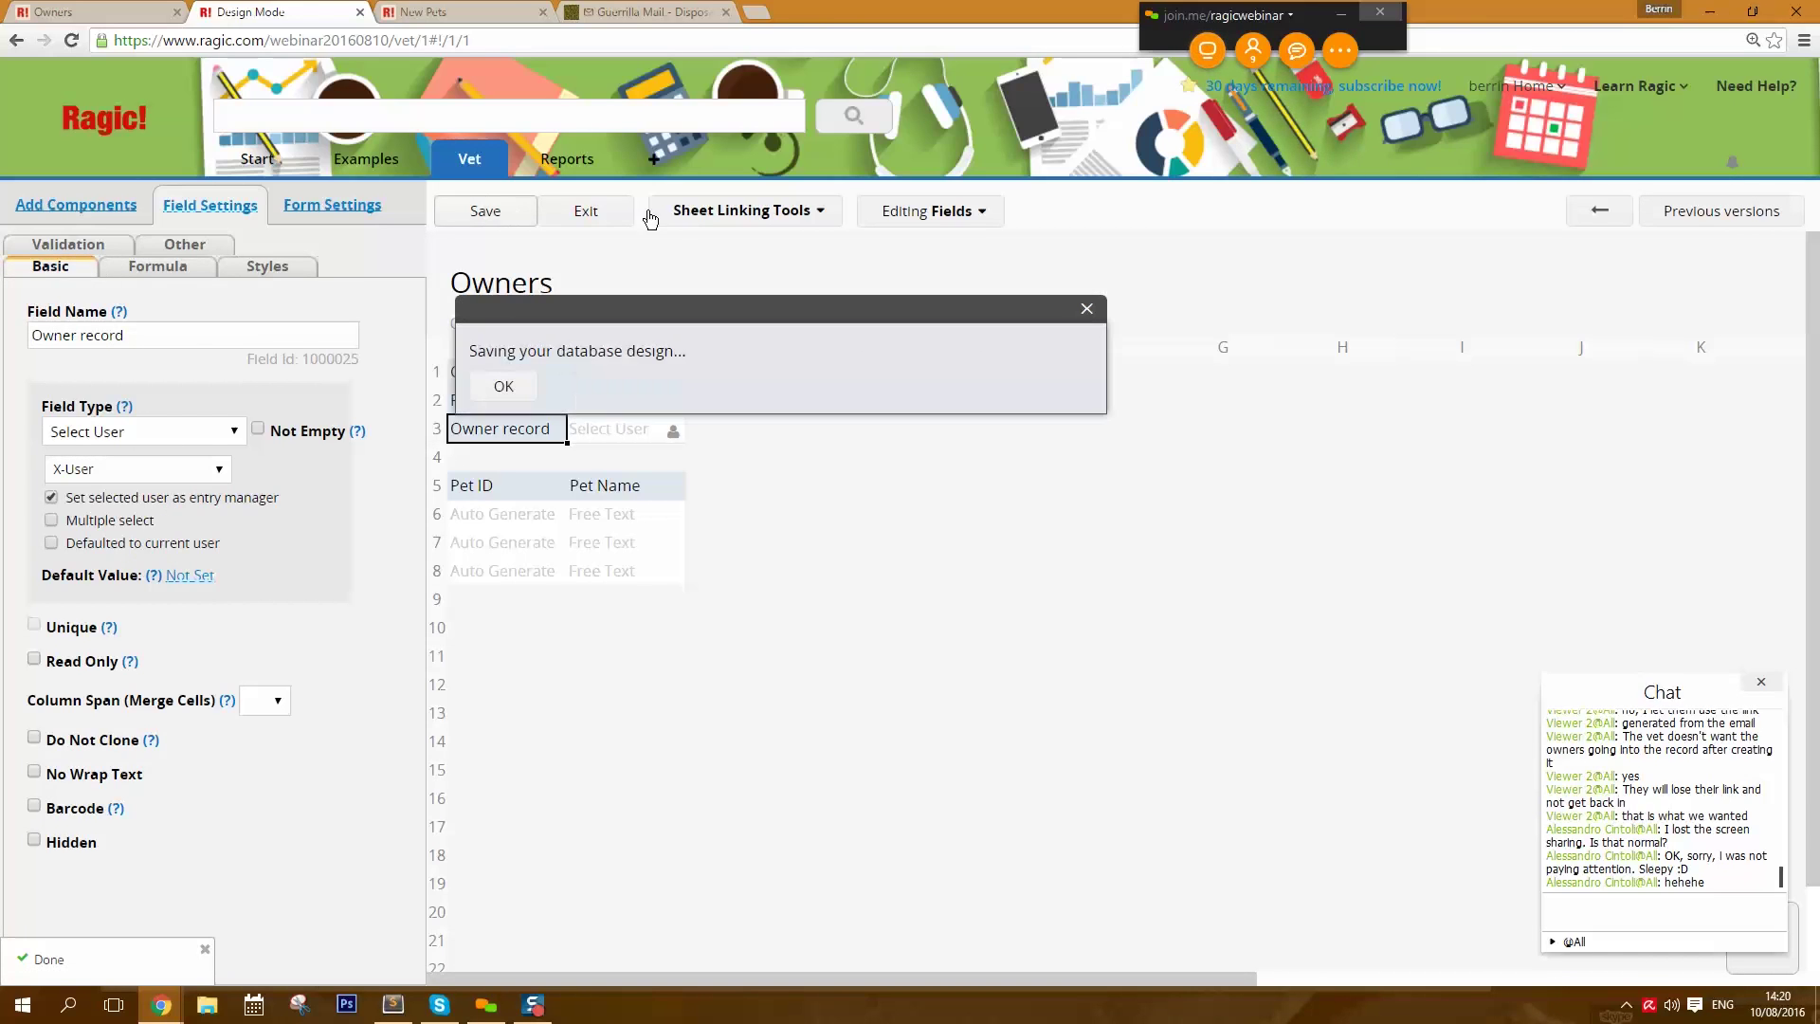
click(607, 213)
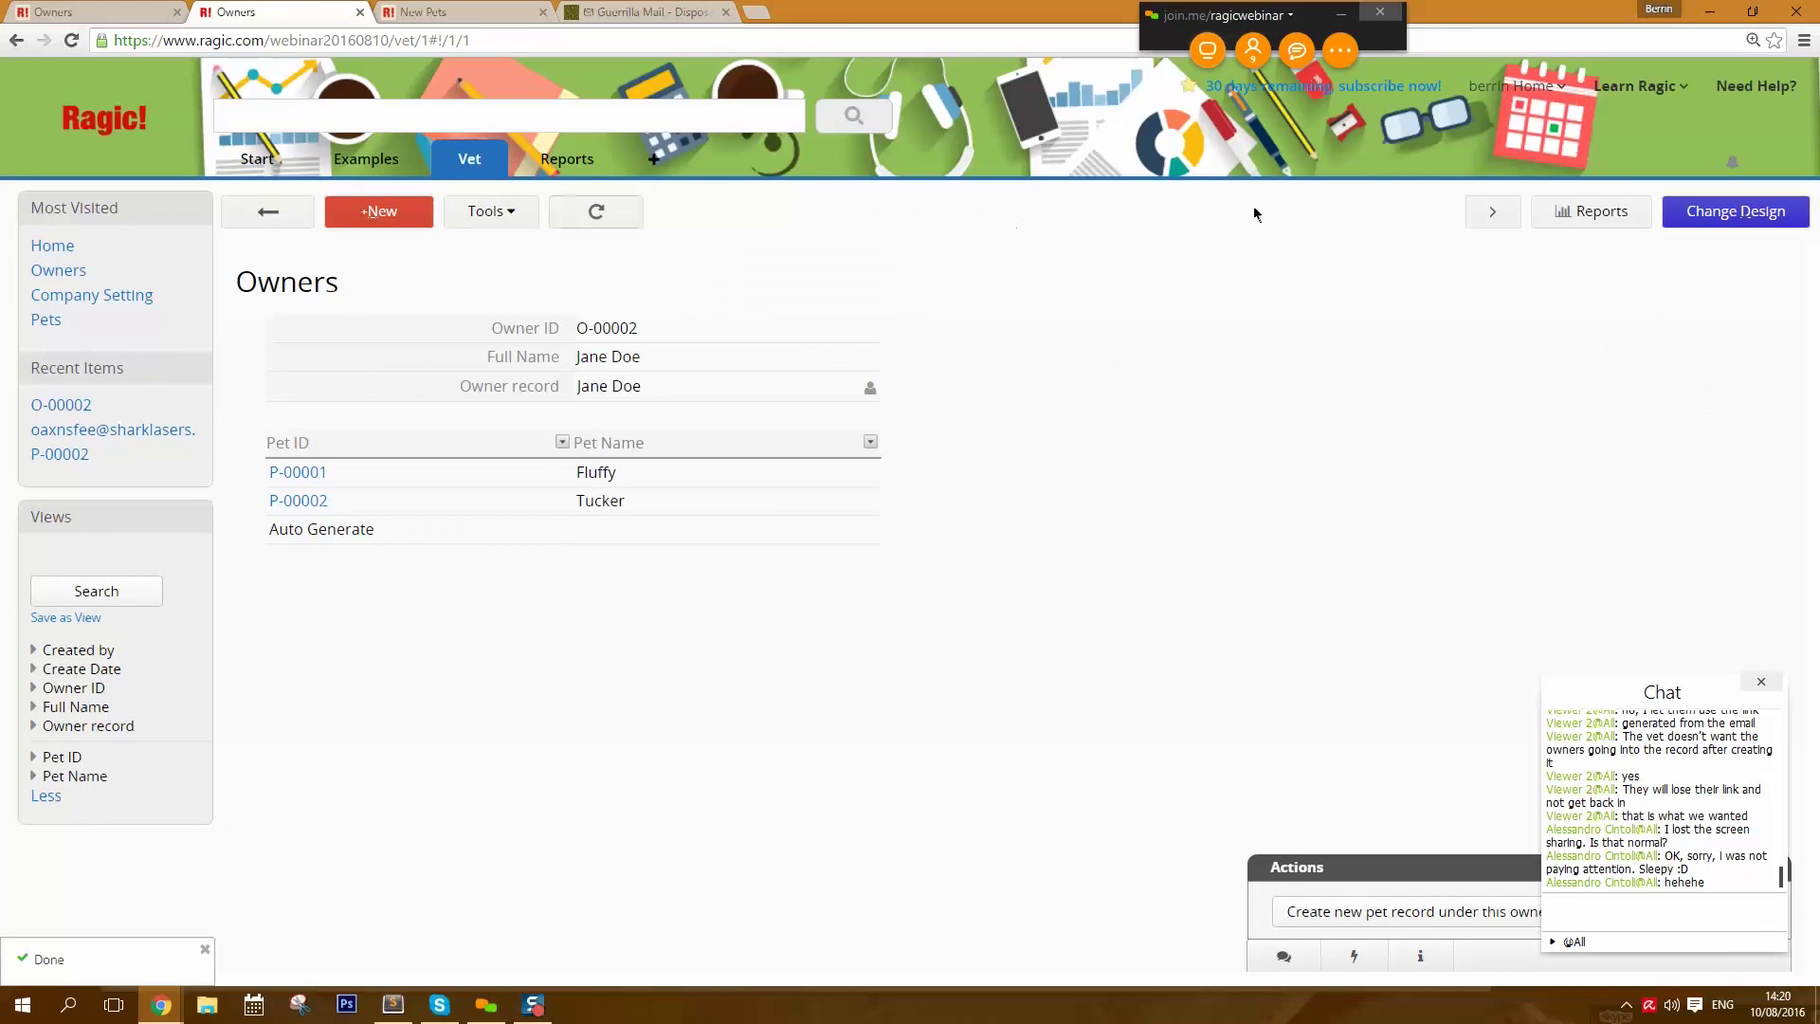
click(1768, 212)
Step: Set X-User's Owners access rights to Viewer, then No Rights, and save the design
click(332, 205)
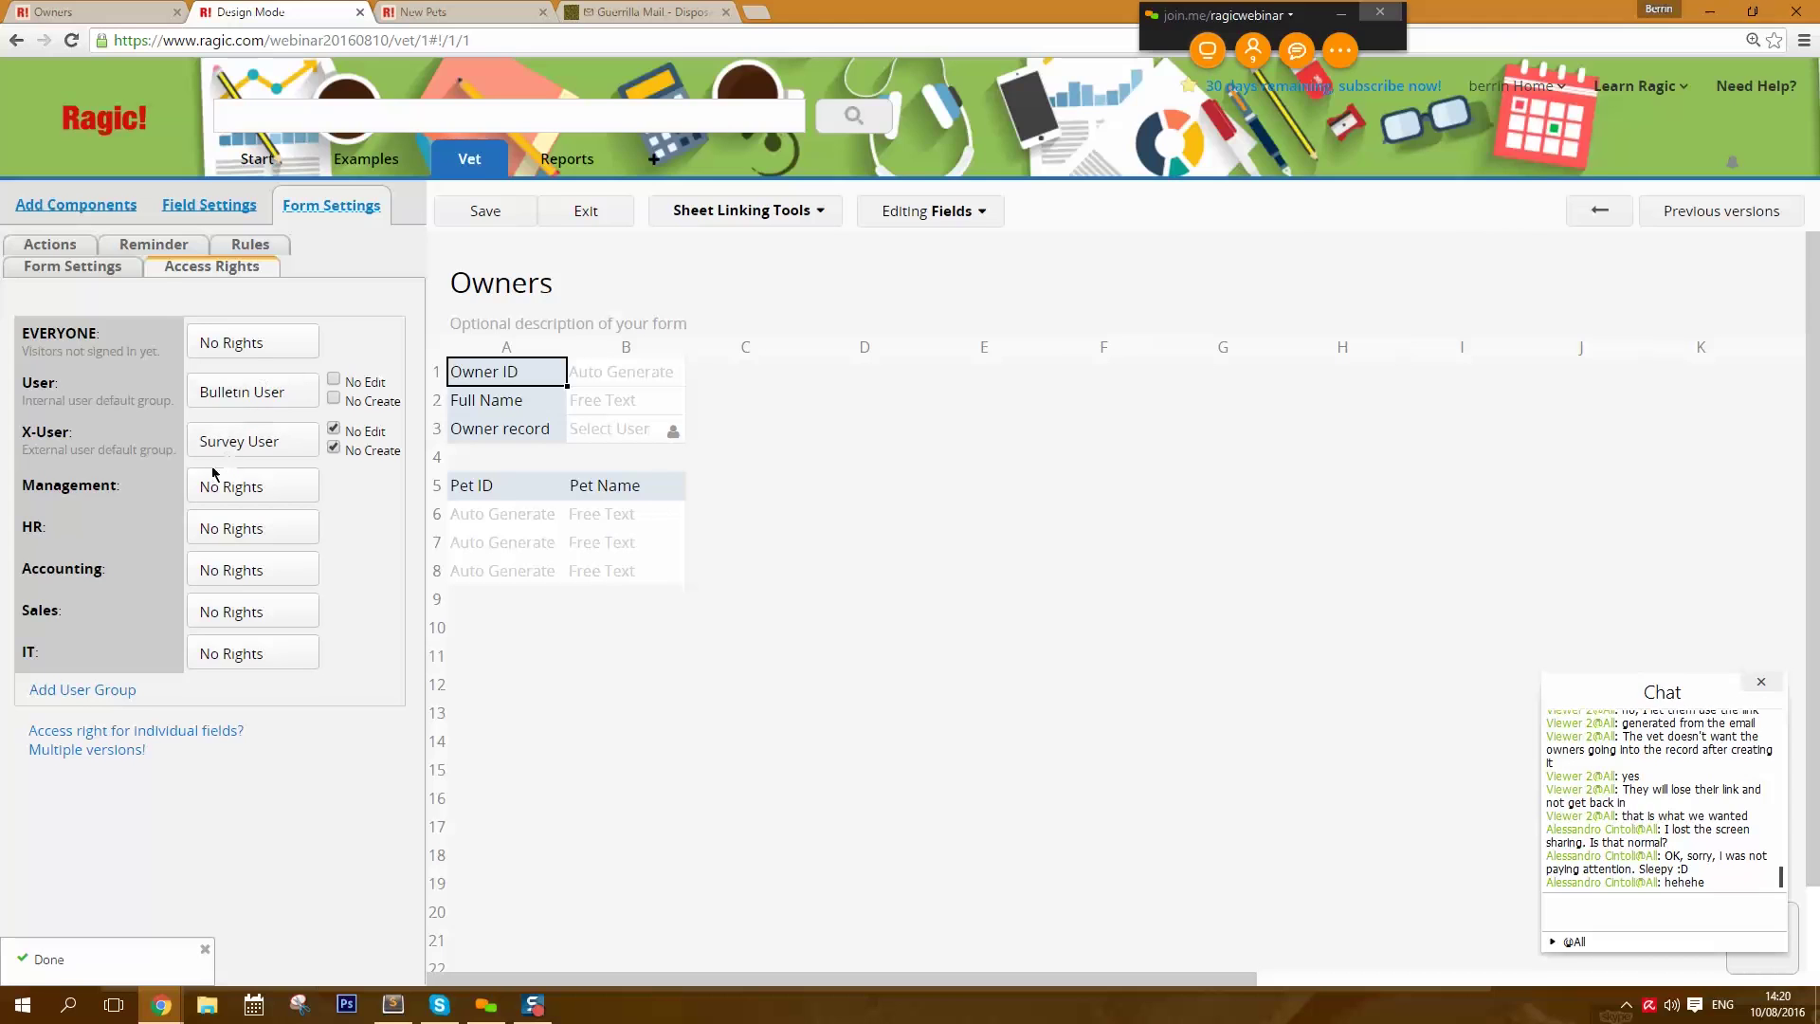
click(313, 462)
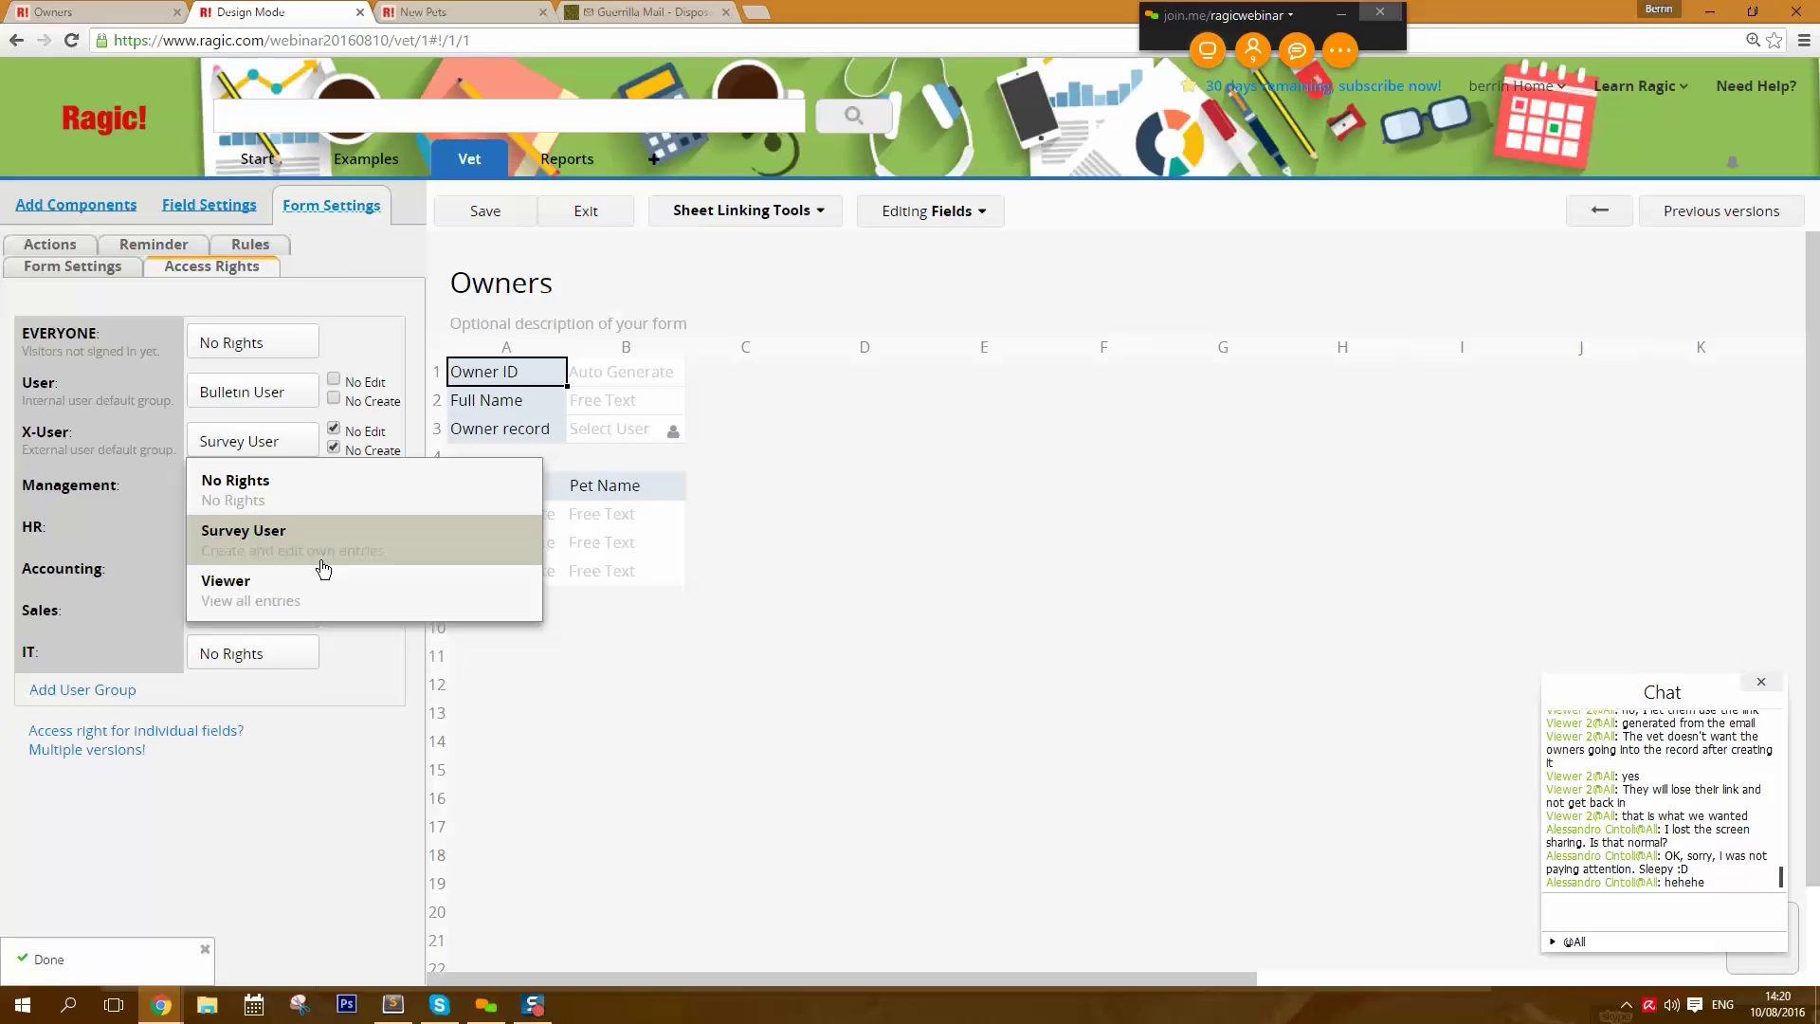
click(316, 583)
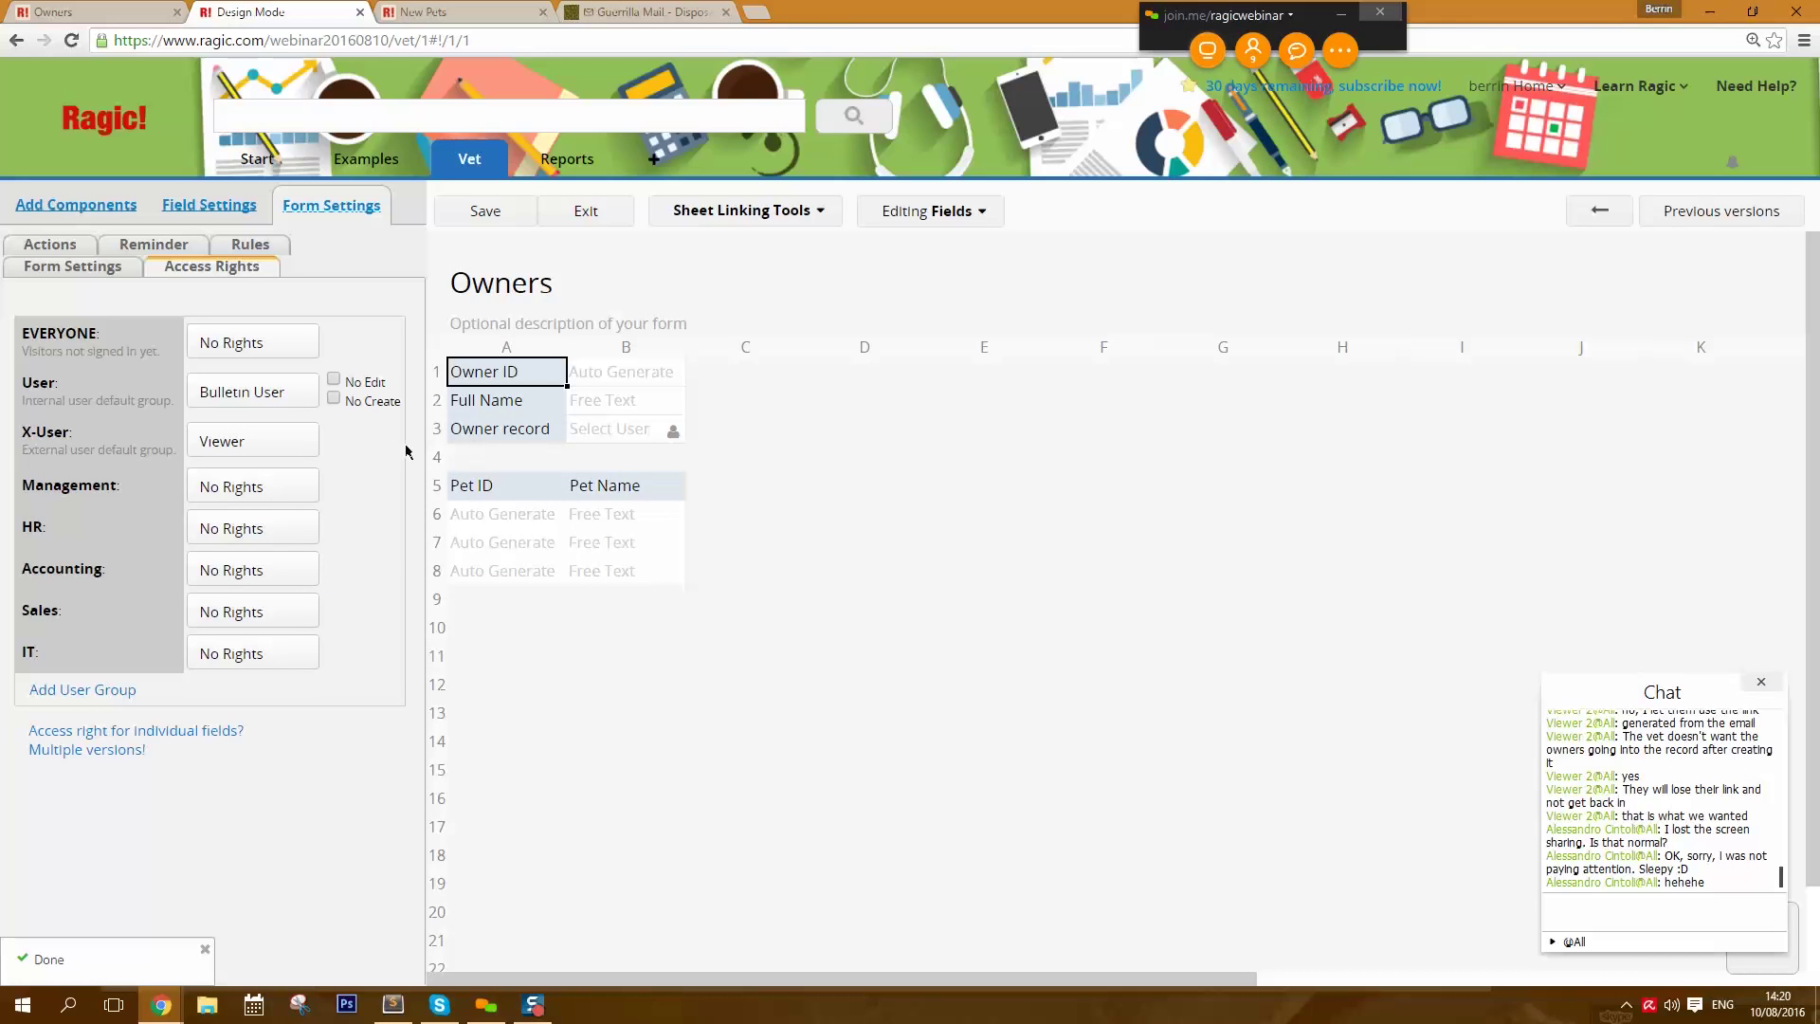
click(310, 444)
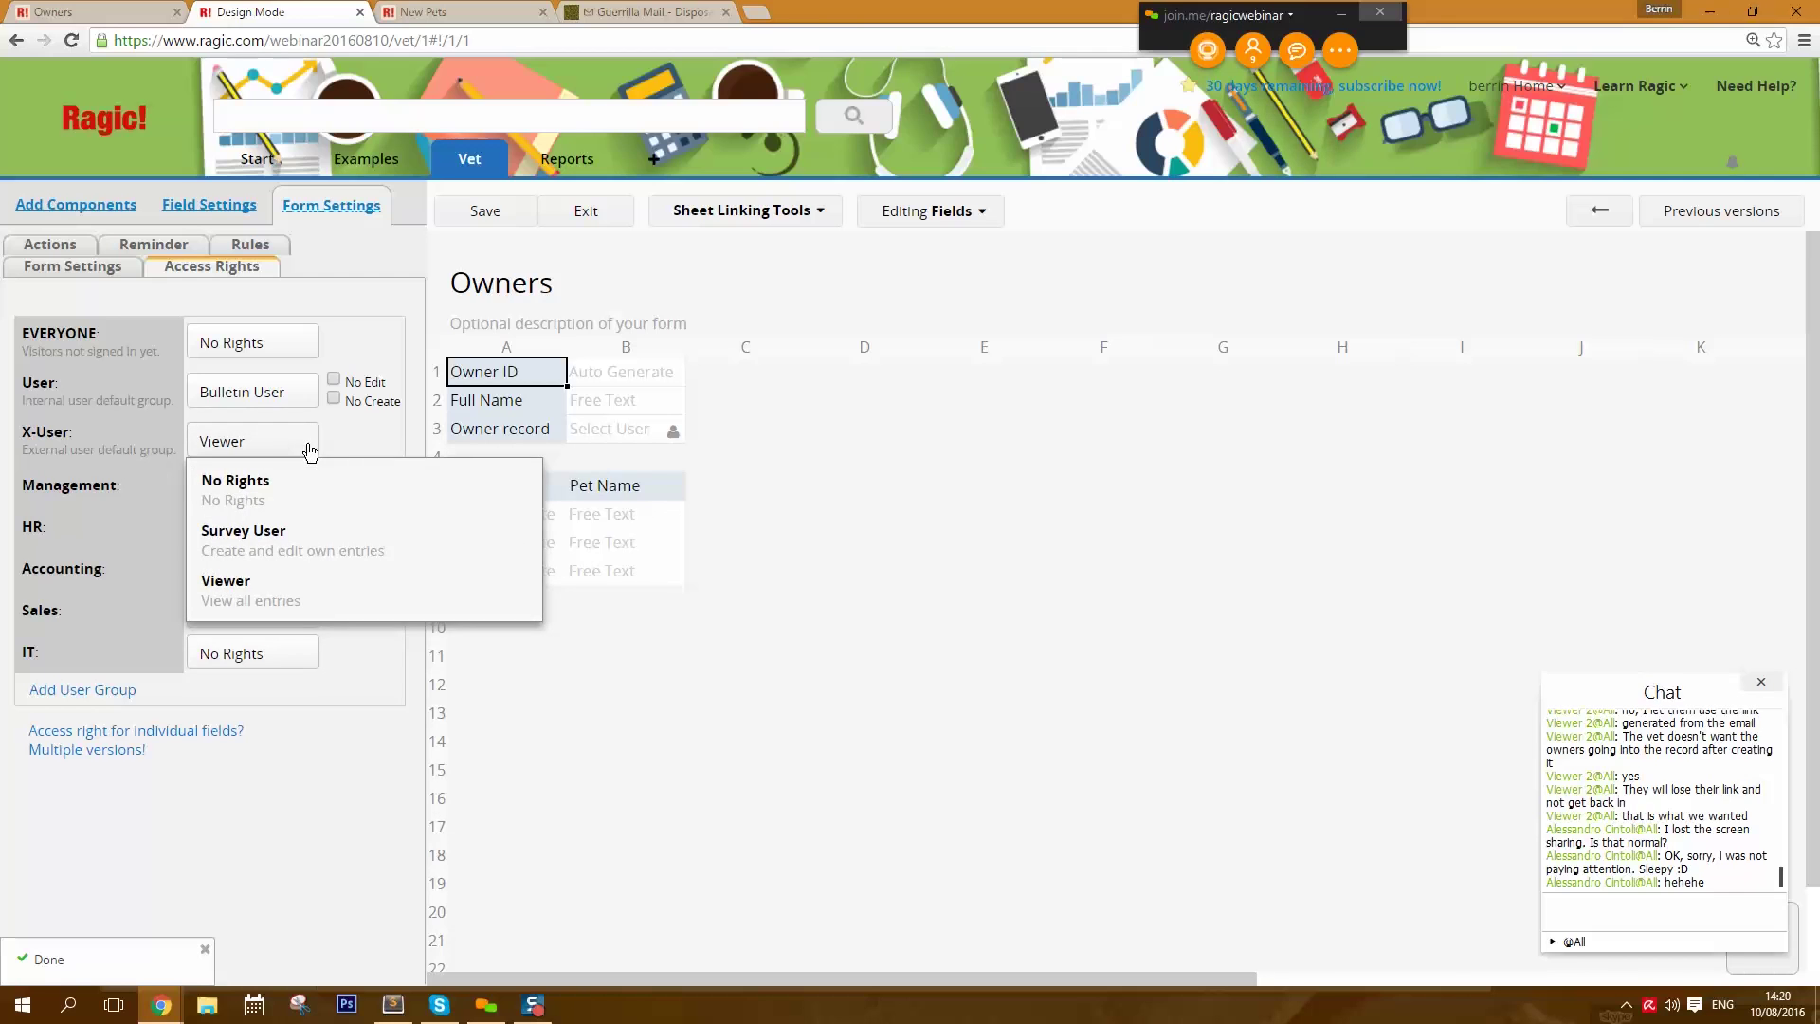
click(306, 498)
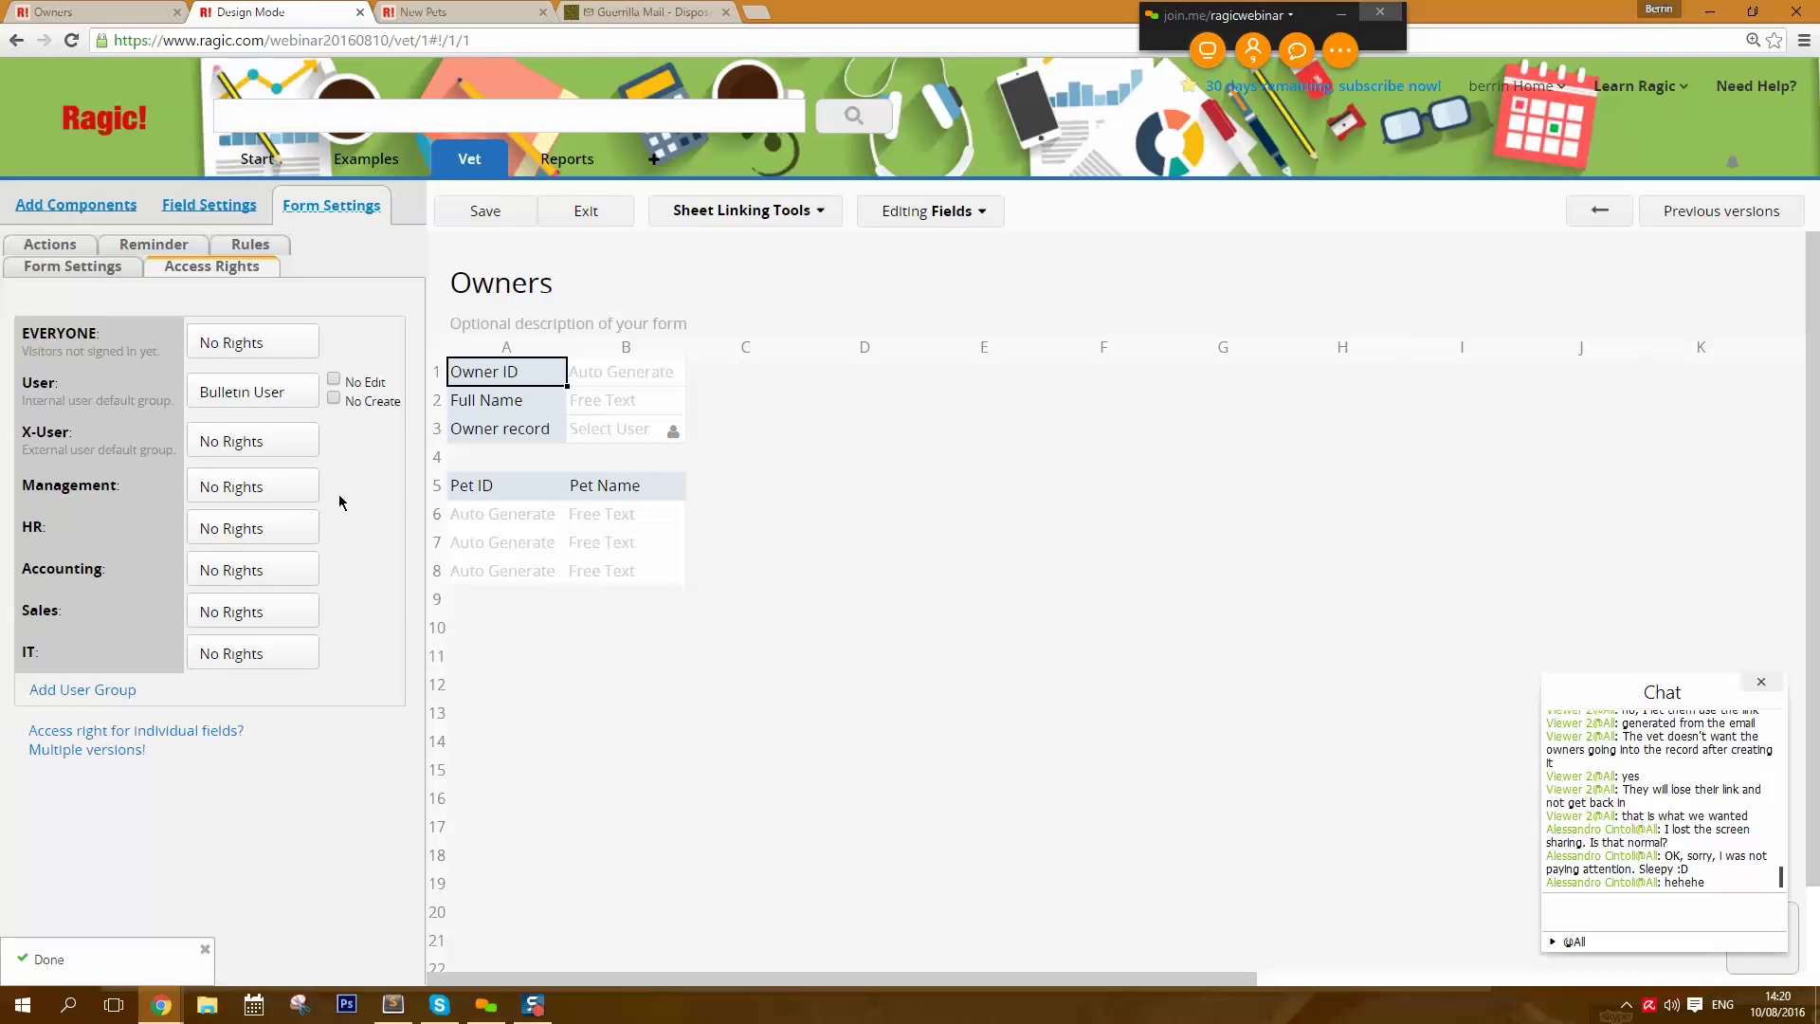
click(500, 434)
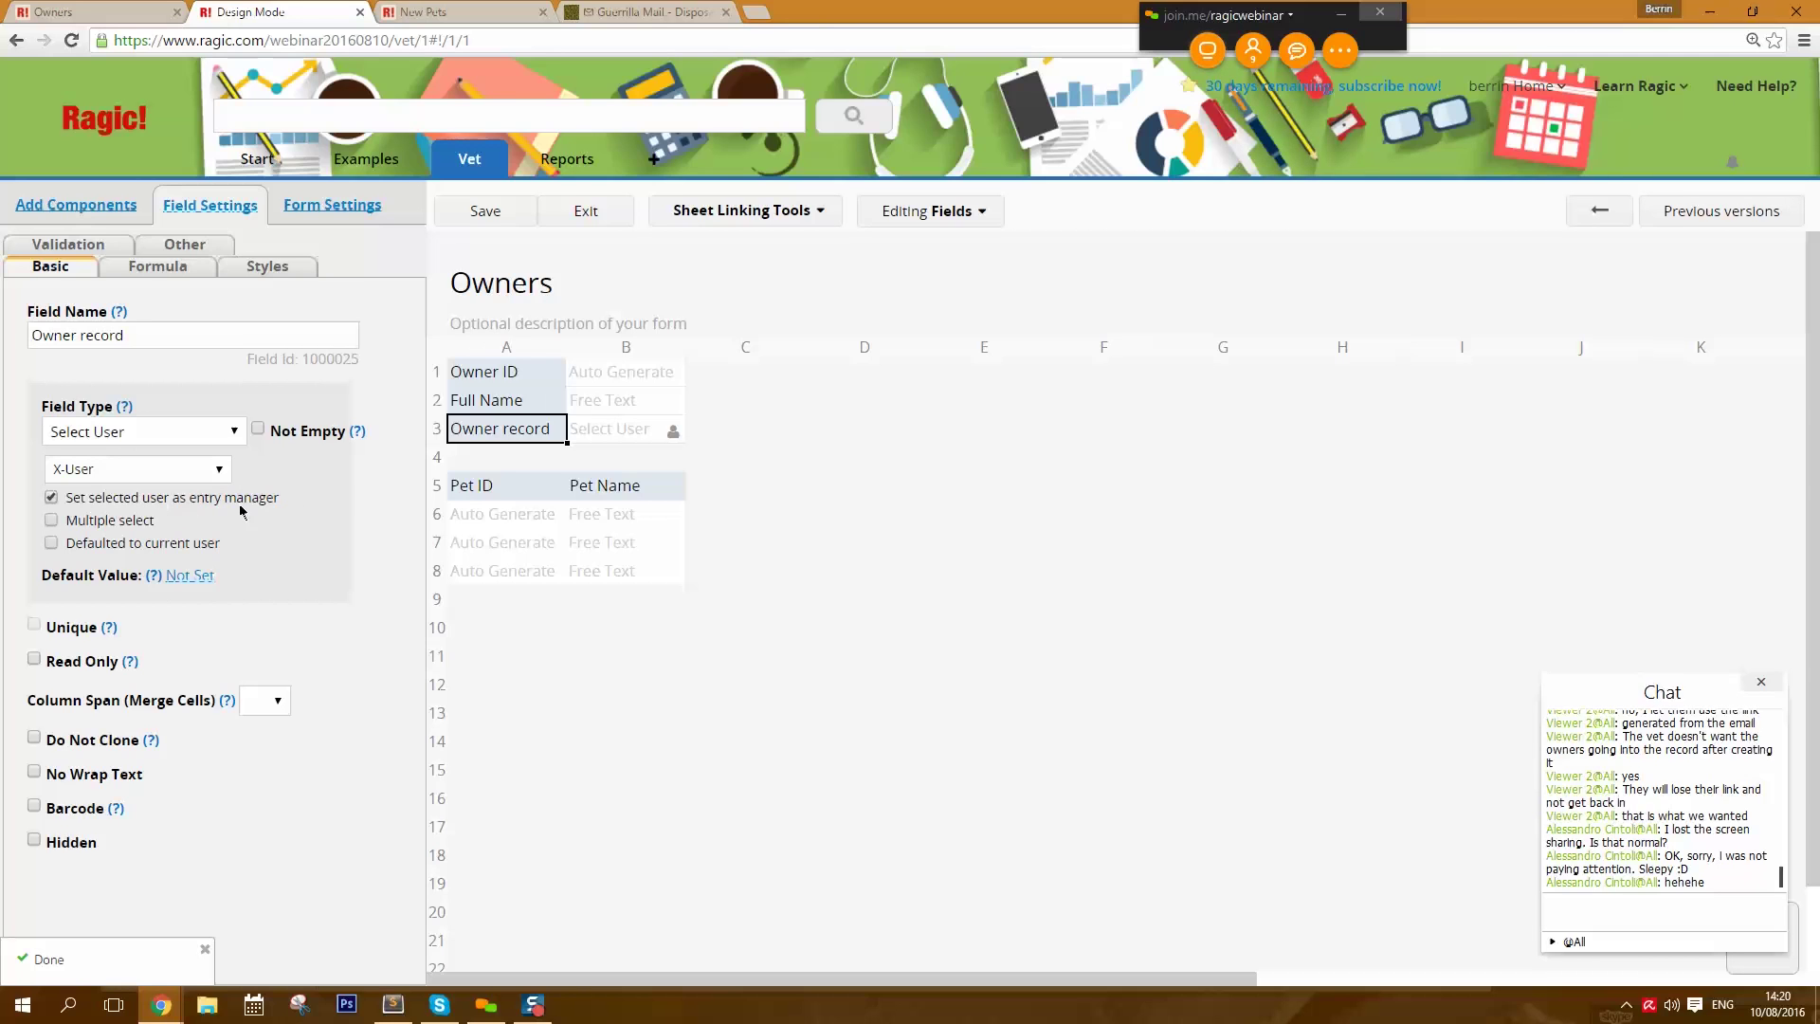
click(520, 212)
Step: Discard the unfinished new pet record in the external user's window
key(alt+Tab)
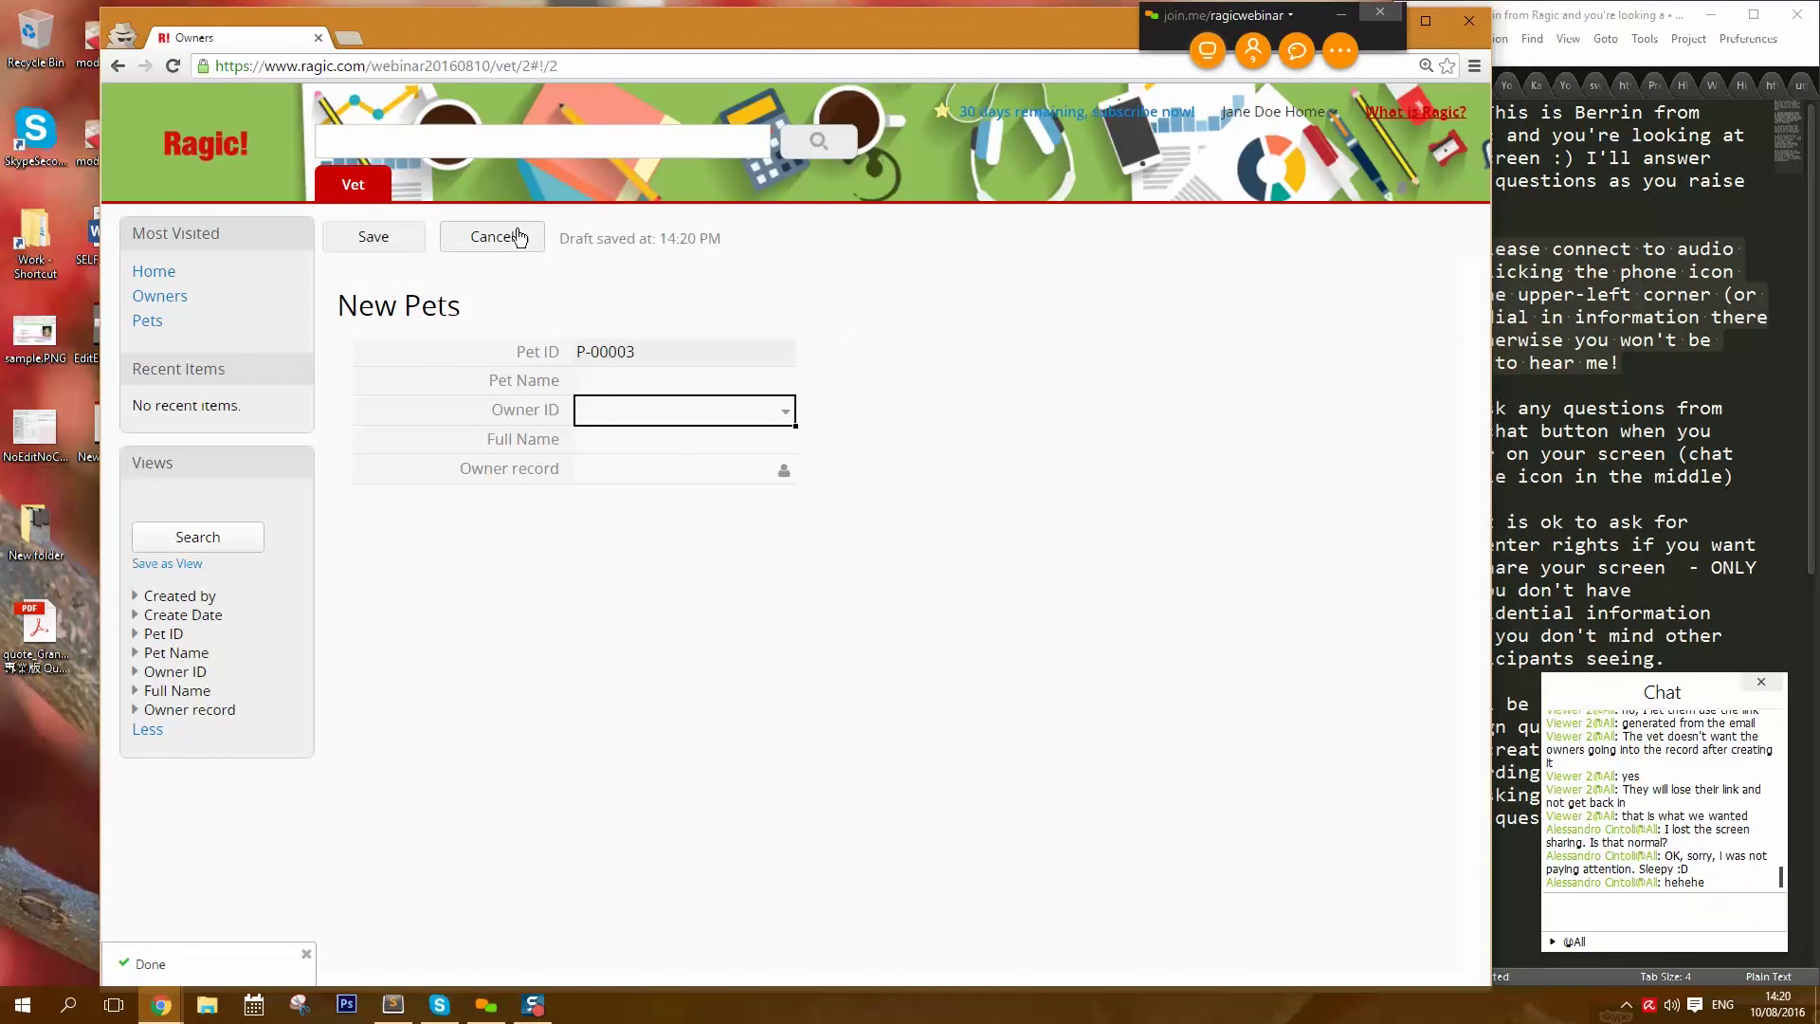
click(494, 236)
click(871, 175)
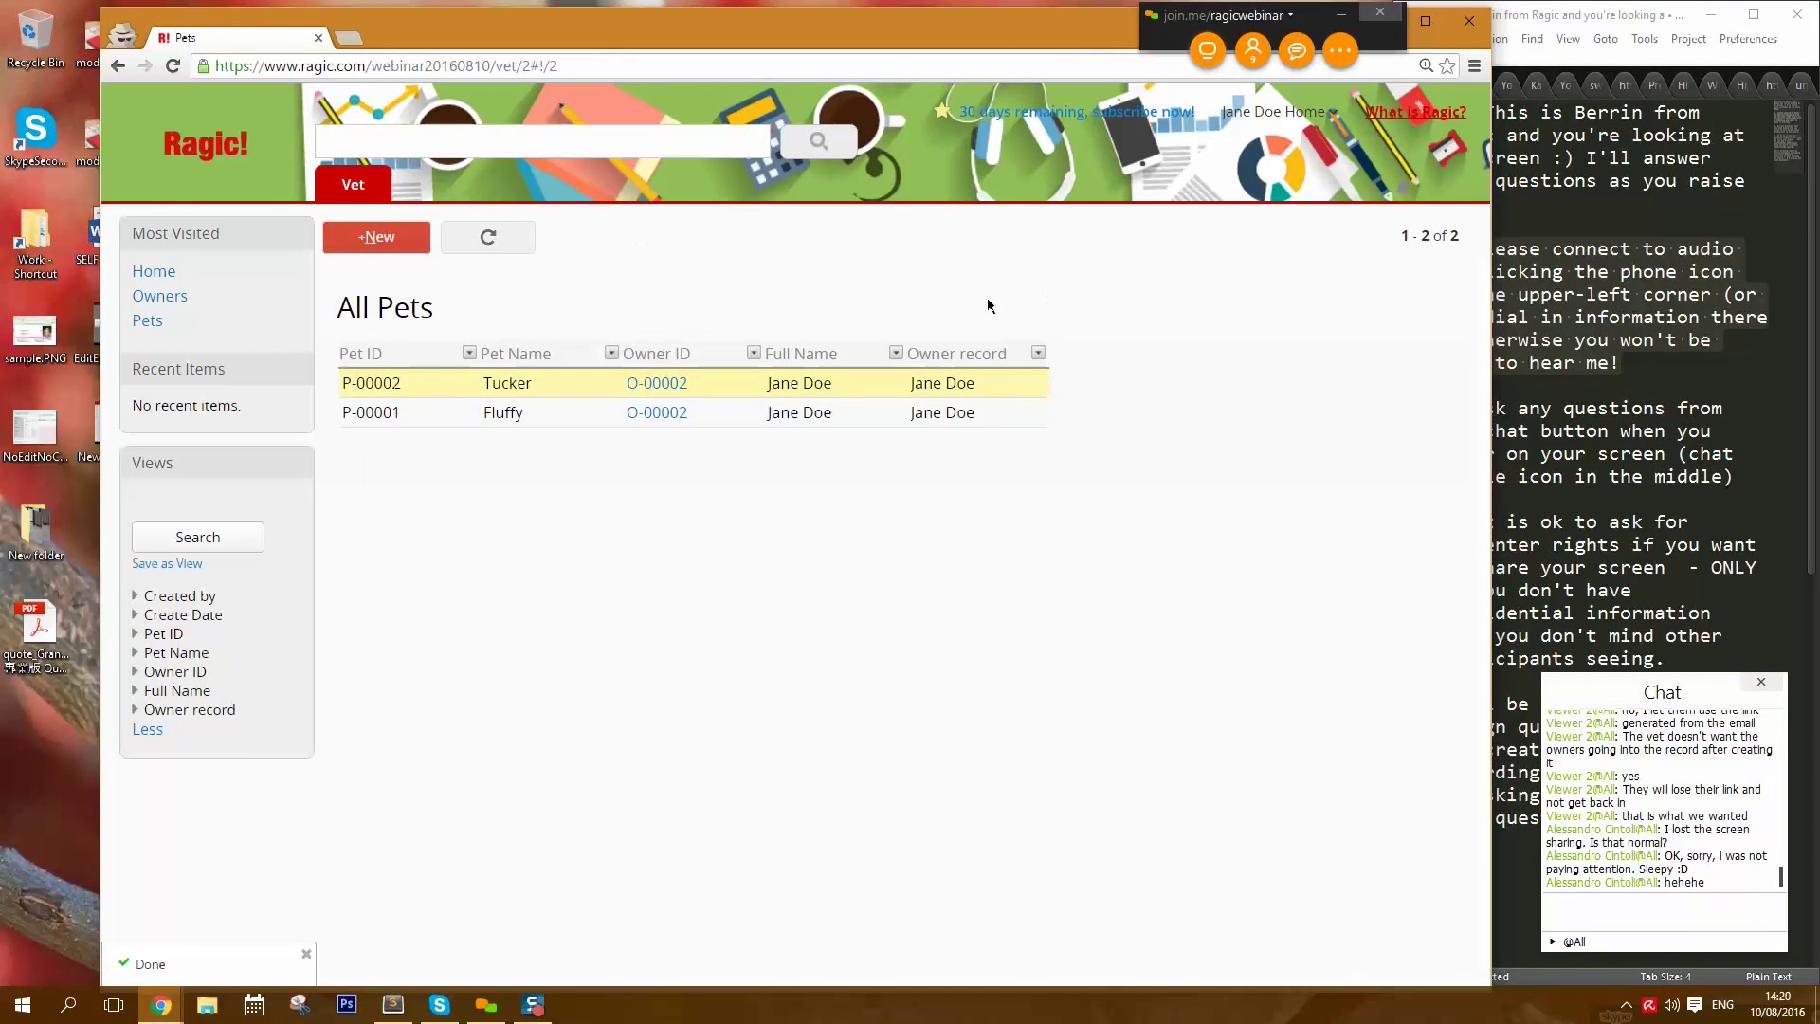
Step: Sign out and log back in as the pet owner's account
click(1280, 112)
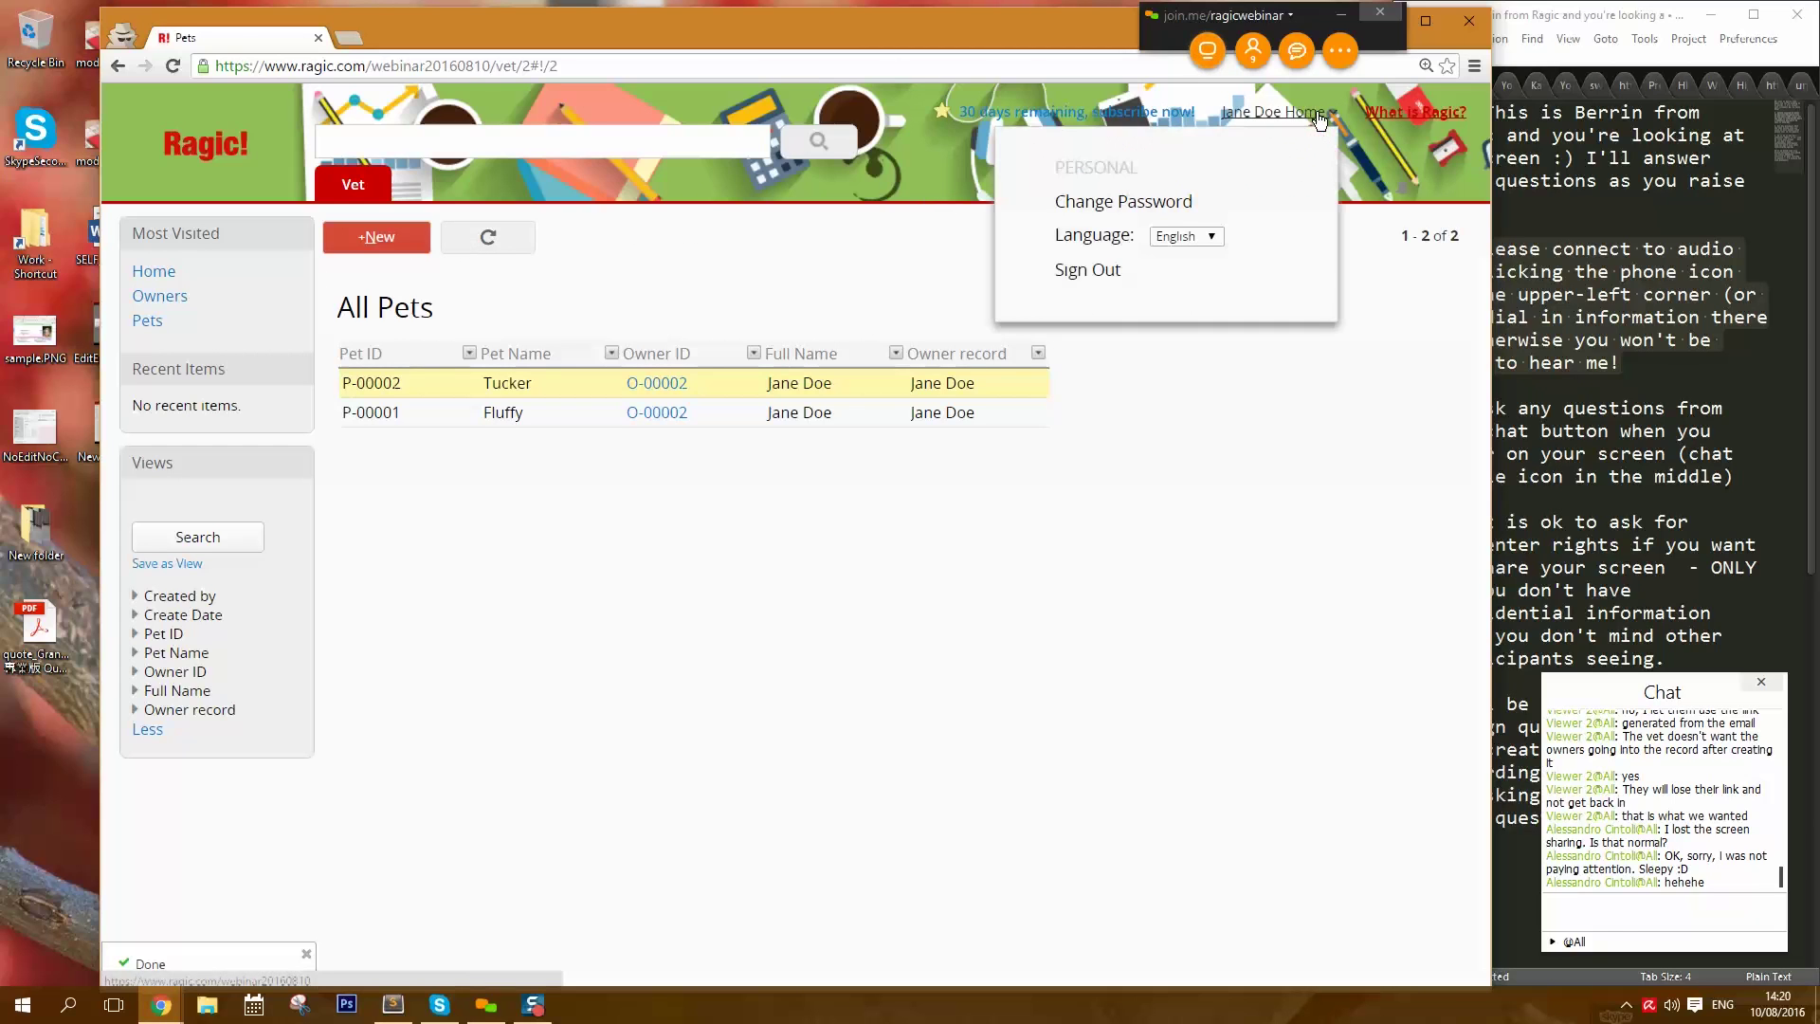
click(1090, 270)
click(496, 386)
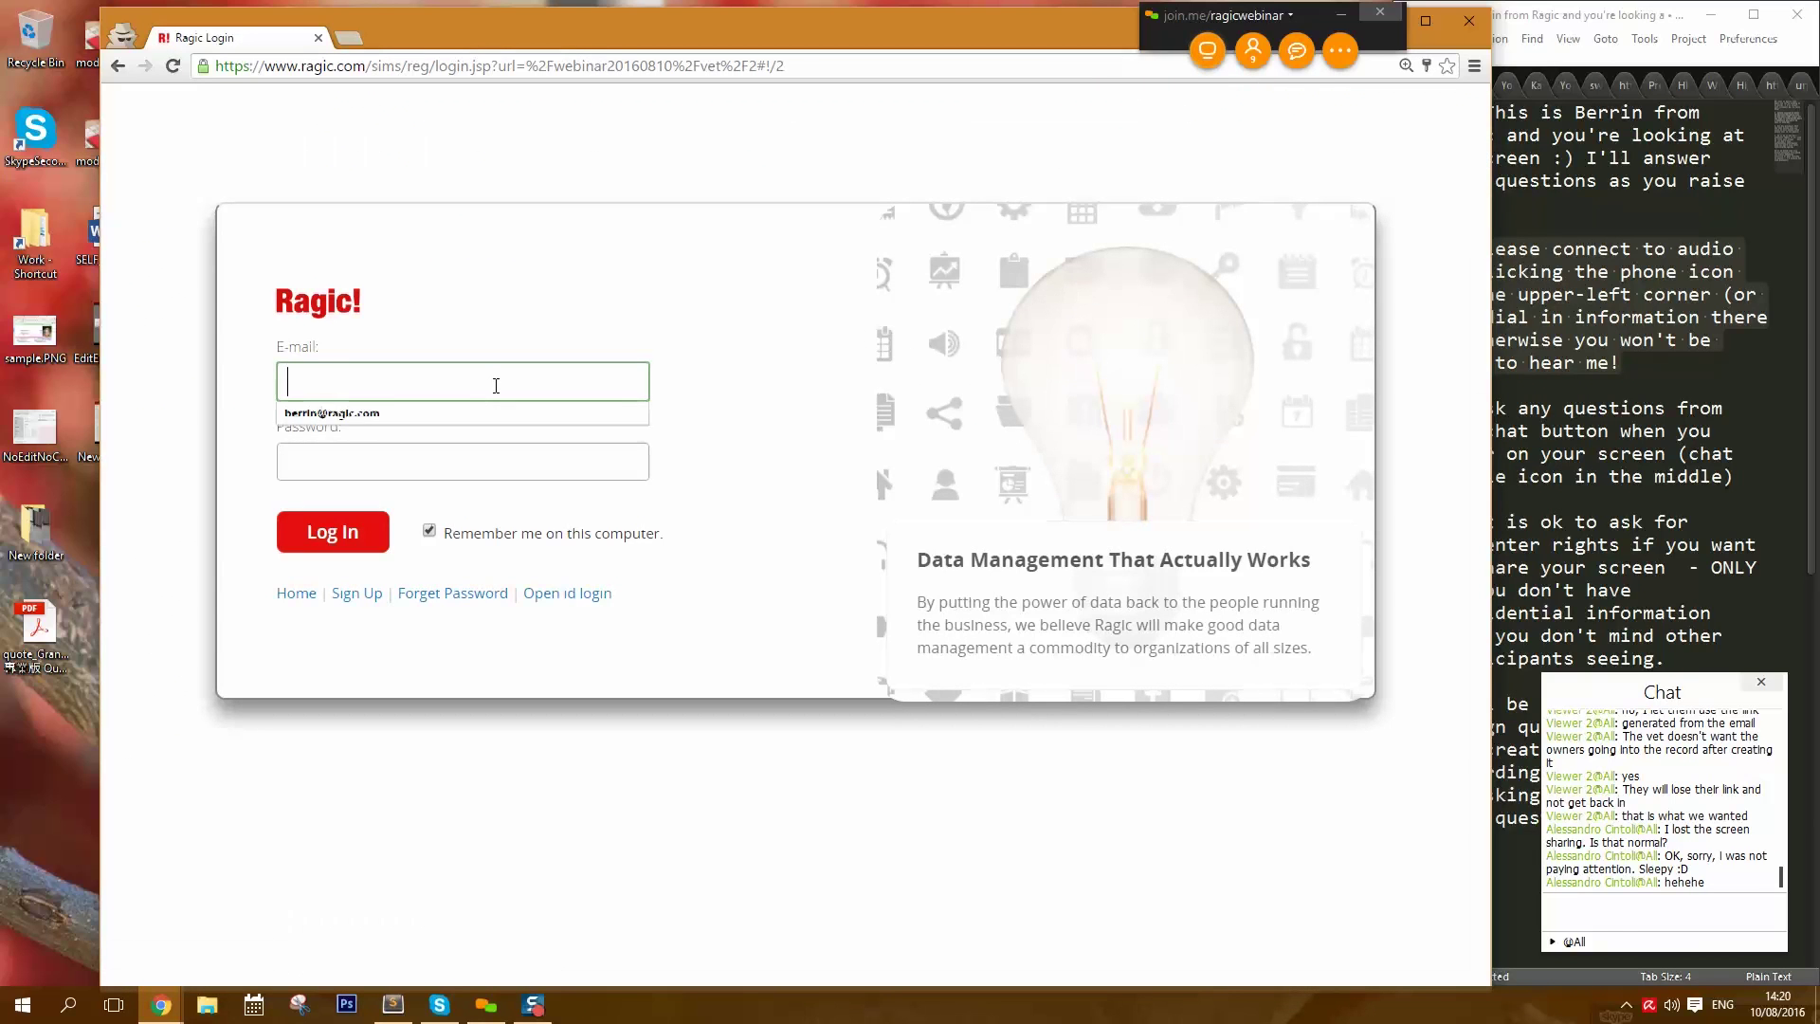
key(ctrl+v)
click(395, 465)
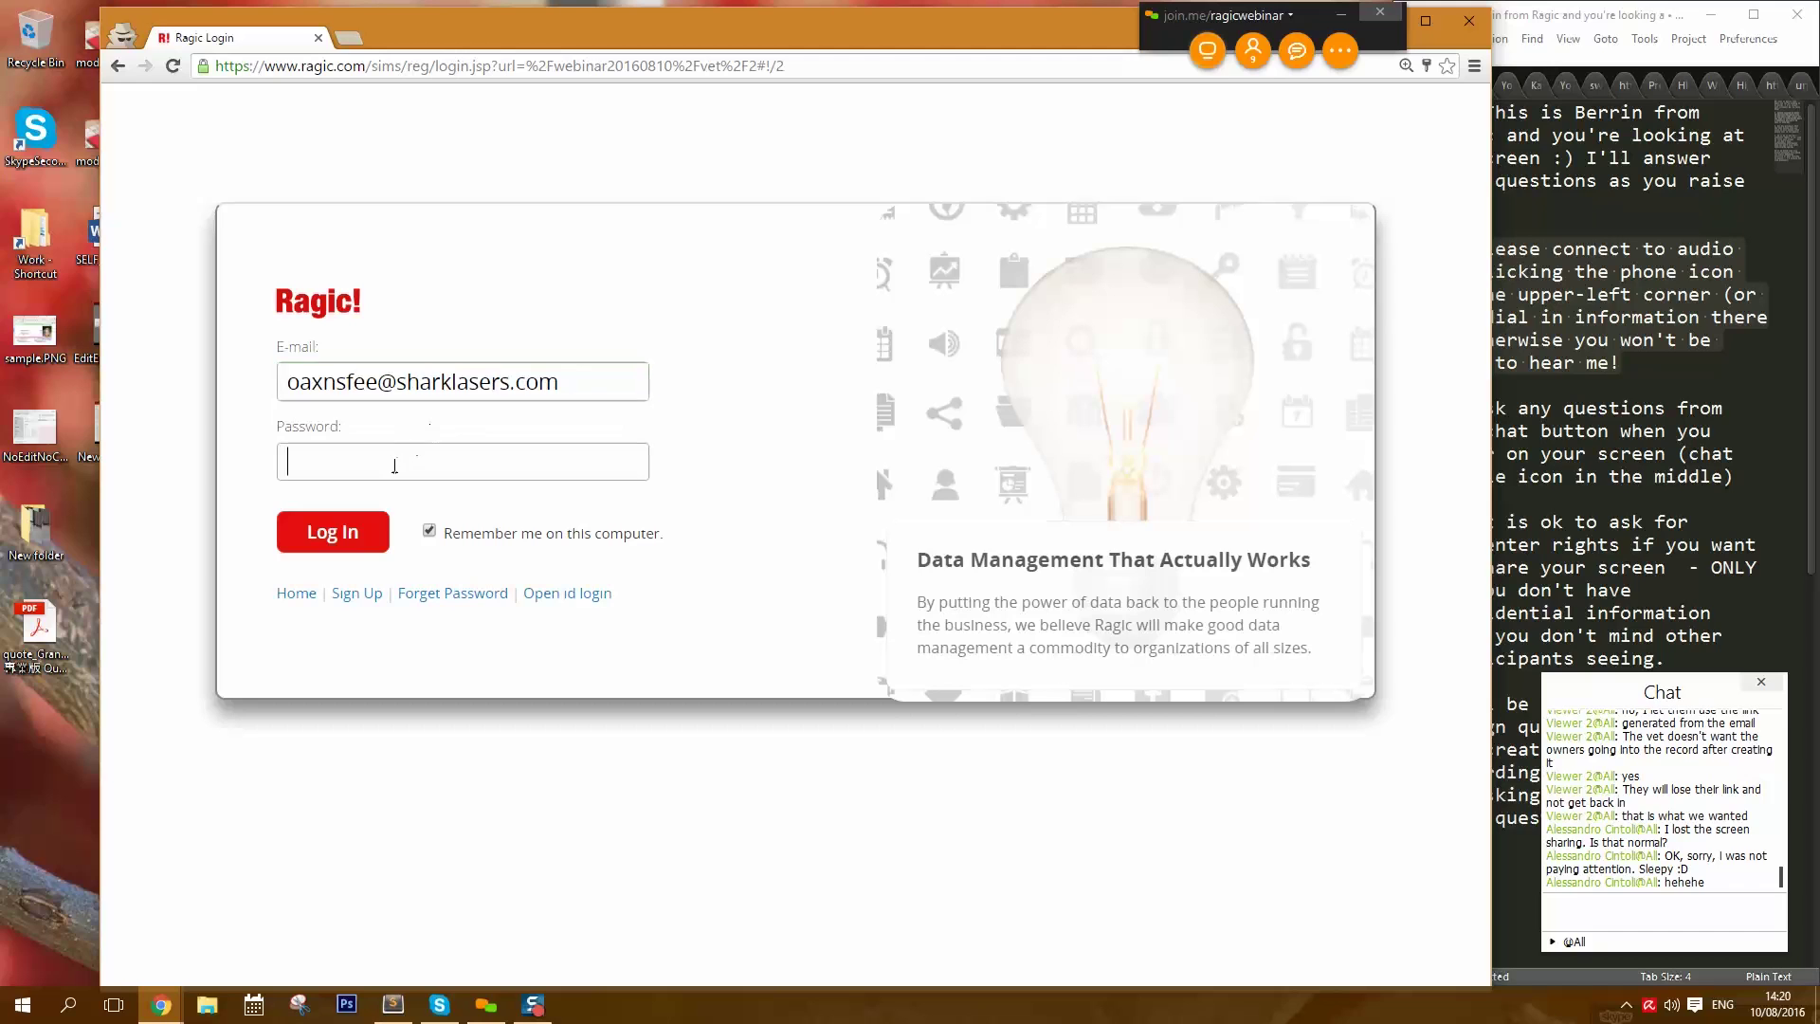
text(••••••)
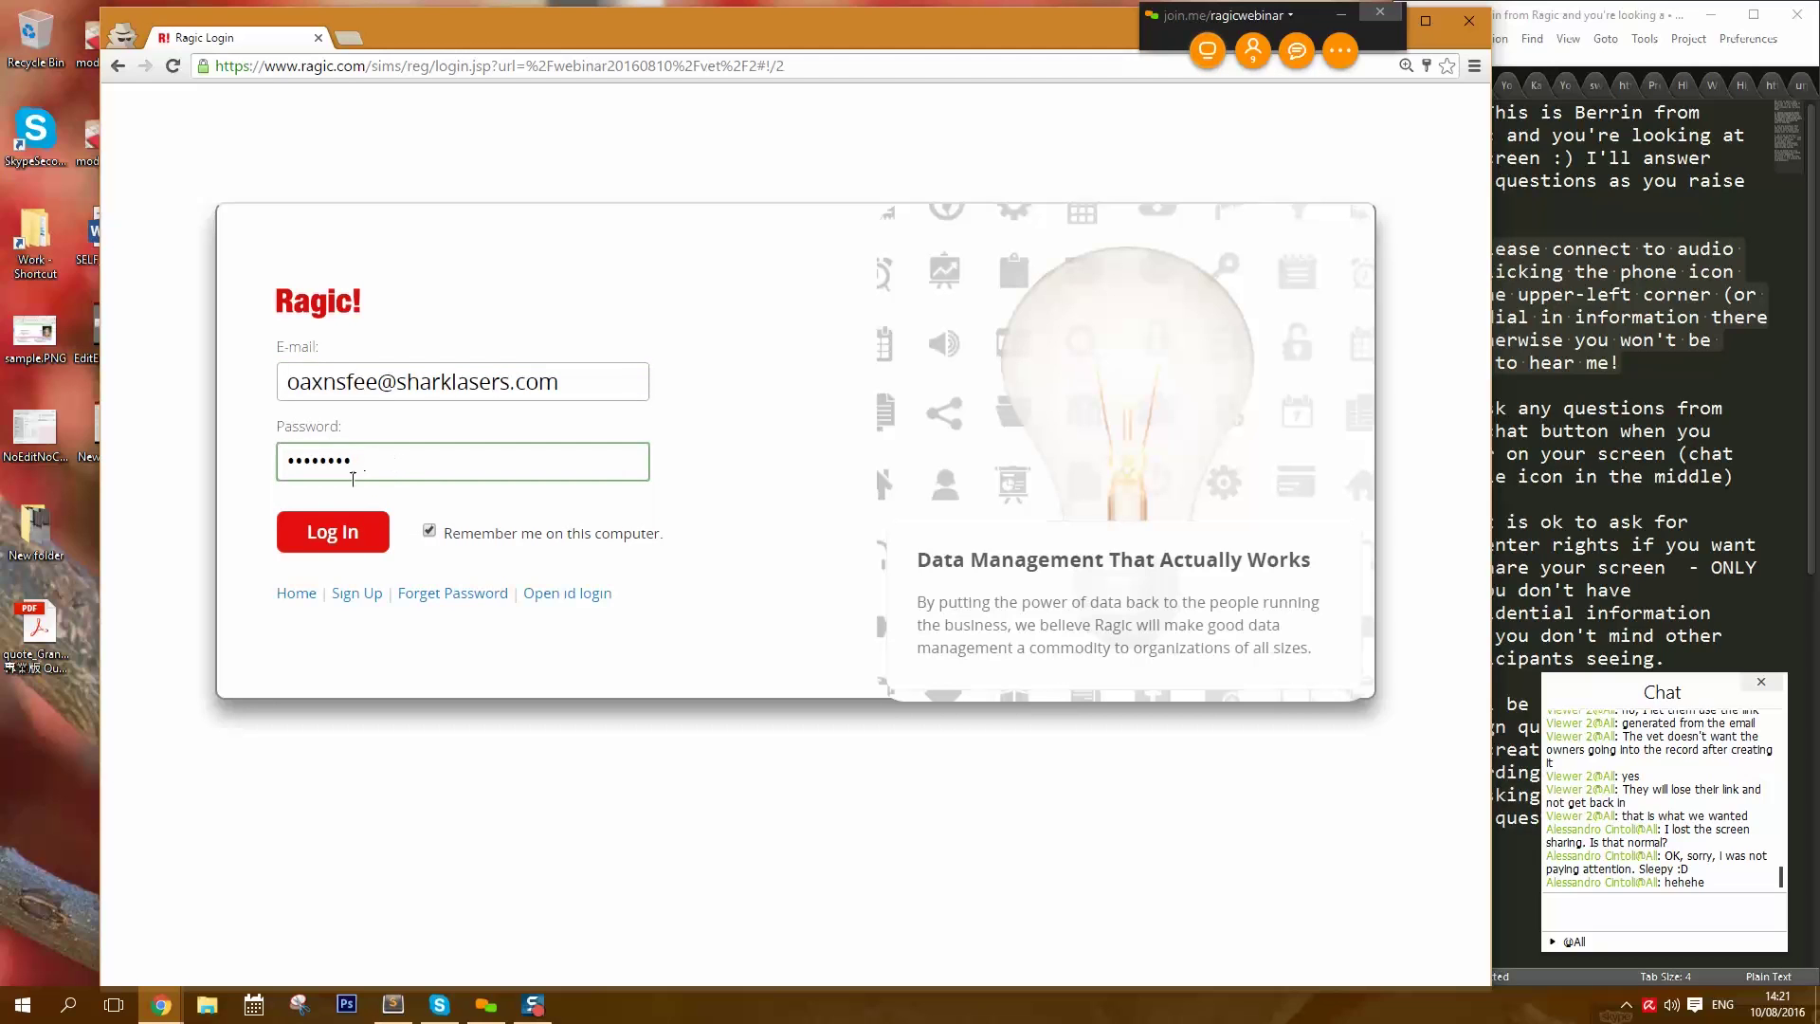
click(360, 526)
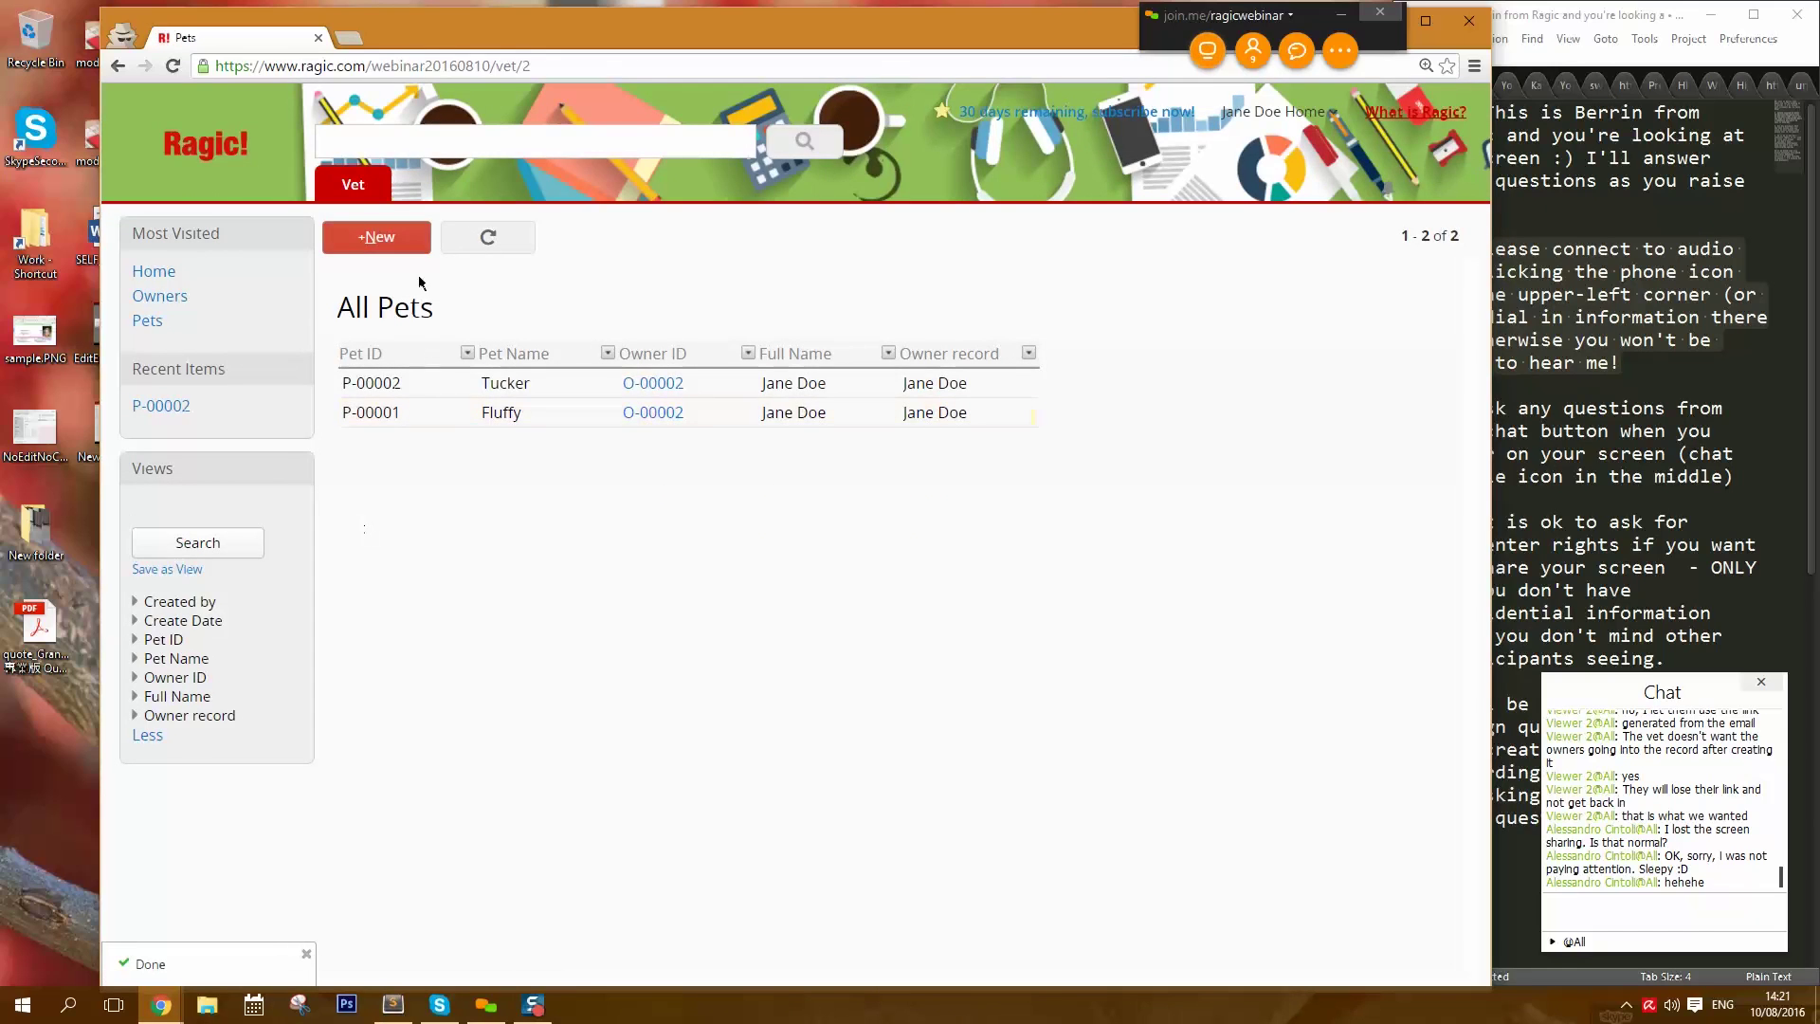
Step: Open Vet > Pets to show the All Pets list with Tucker and Fluffy
mouse_move(358, 187)
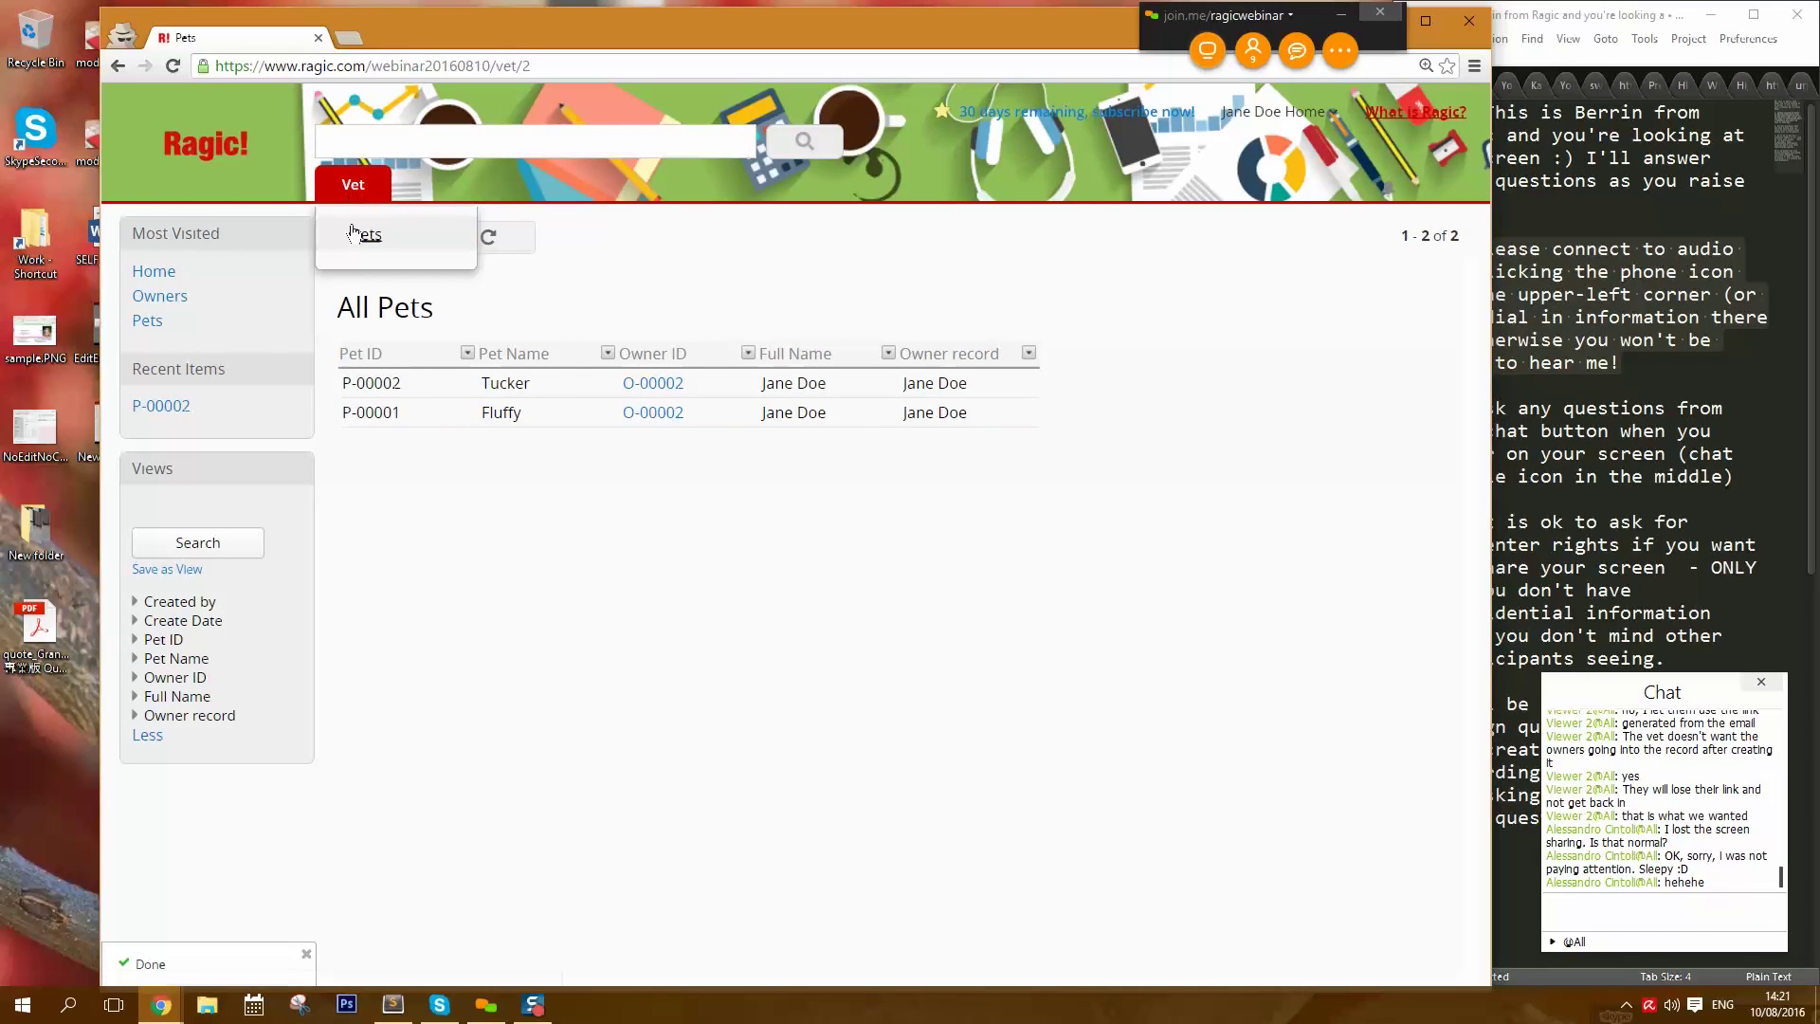
click(365, 234)
mouse_move(351, 196)
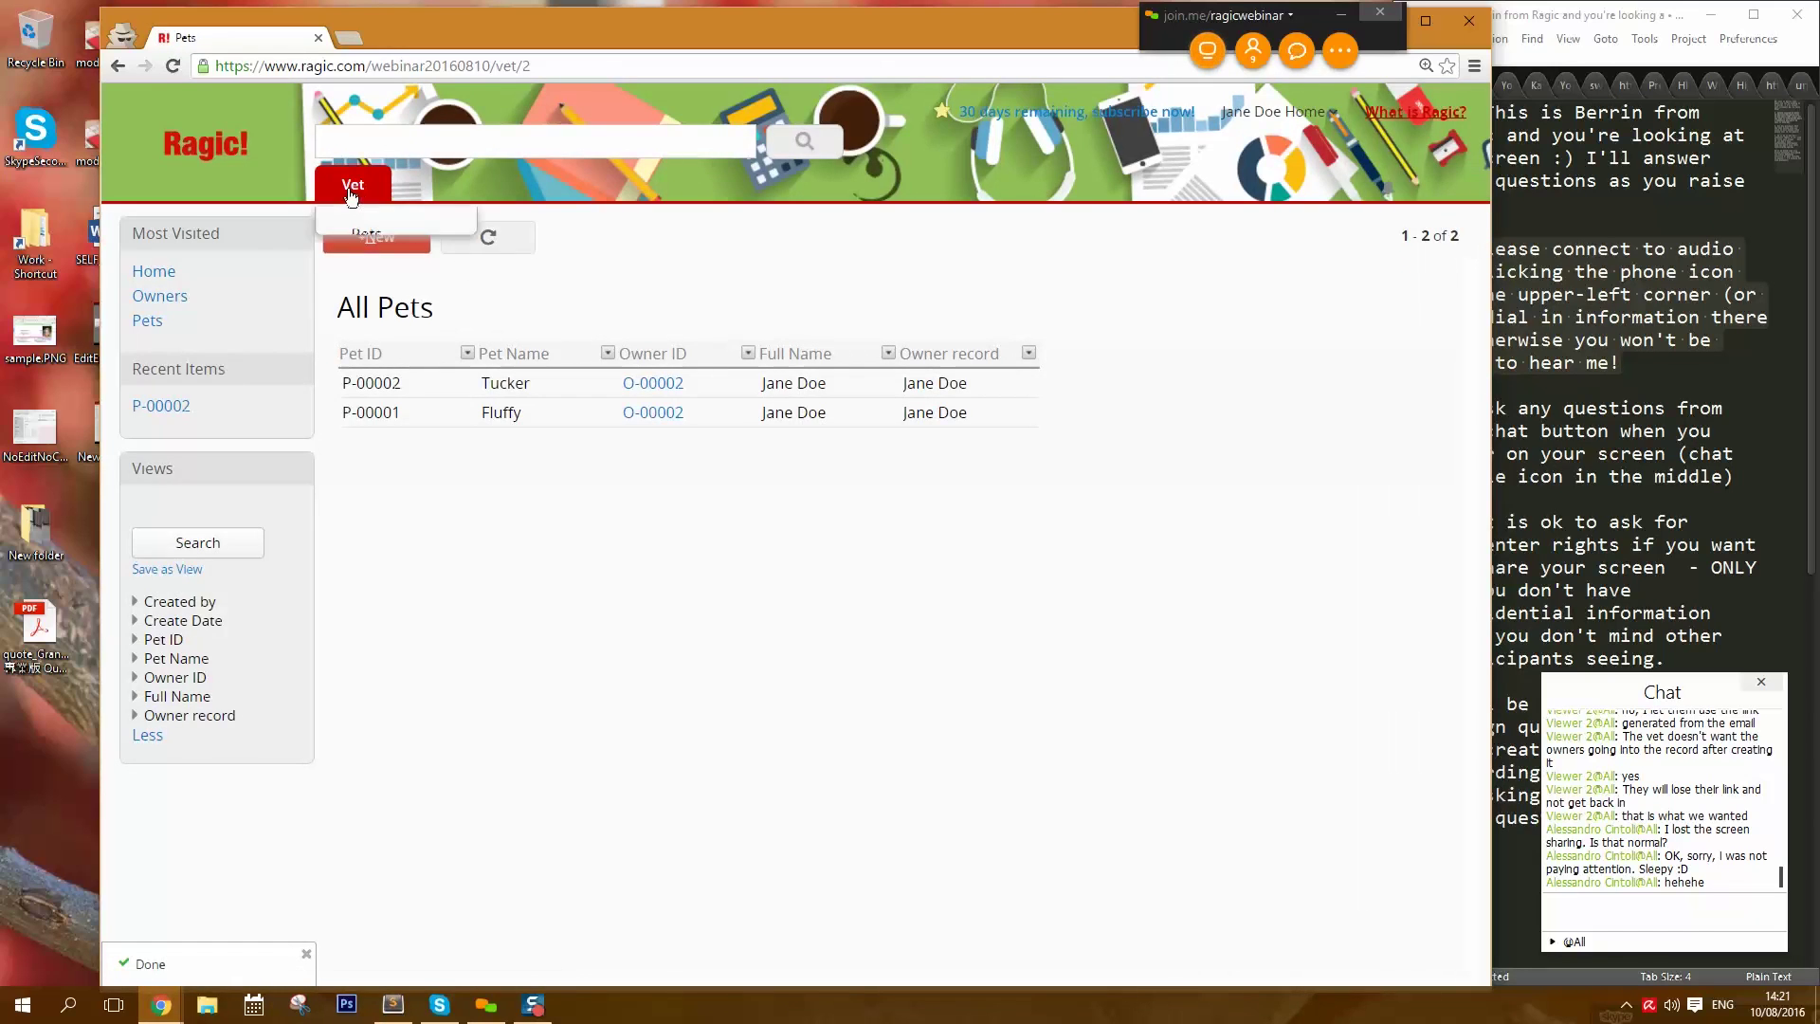
click(161, 1004)
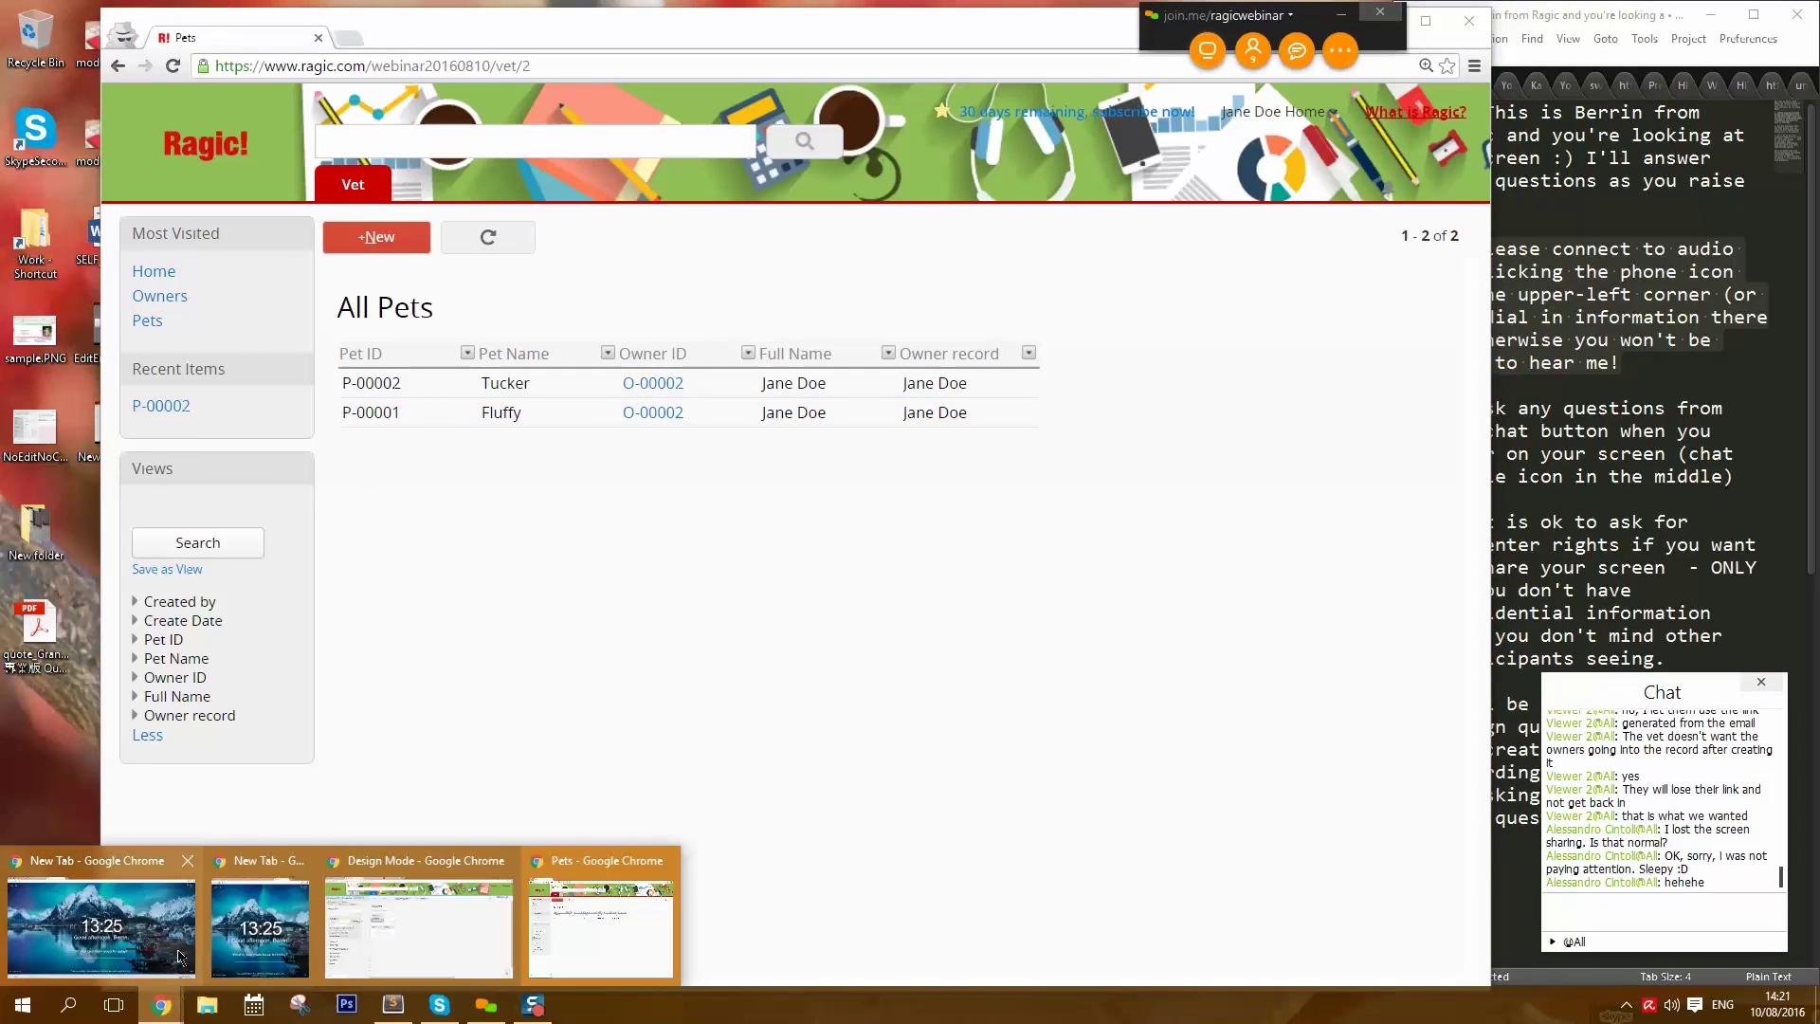
Step: Return to the Owners design and show its Access Rights, with X-User at No Rights
click(440, 902)
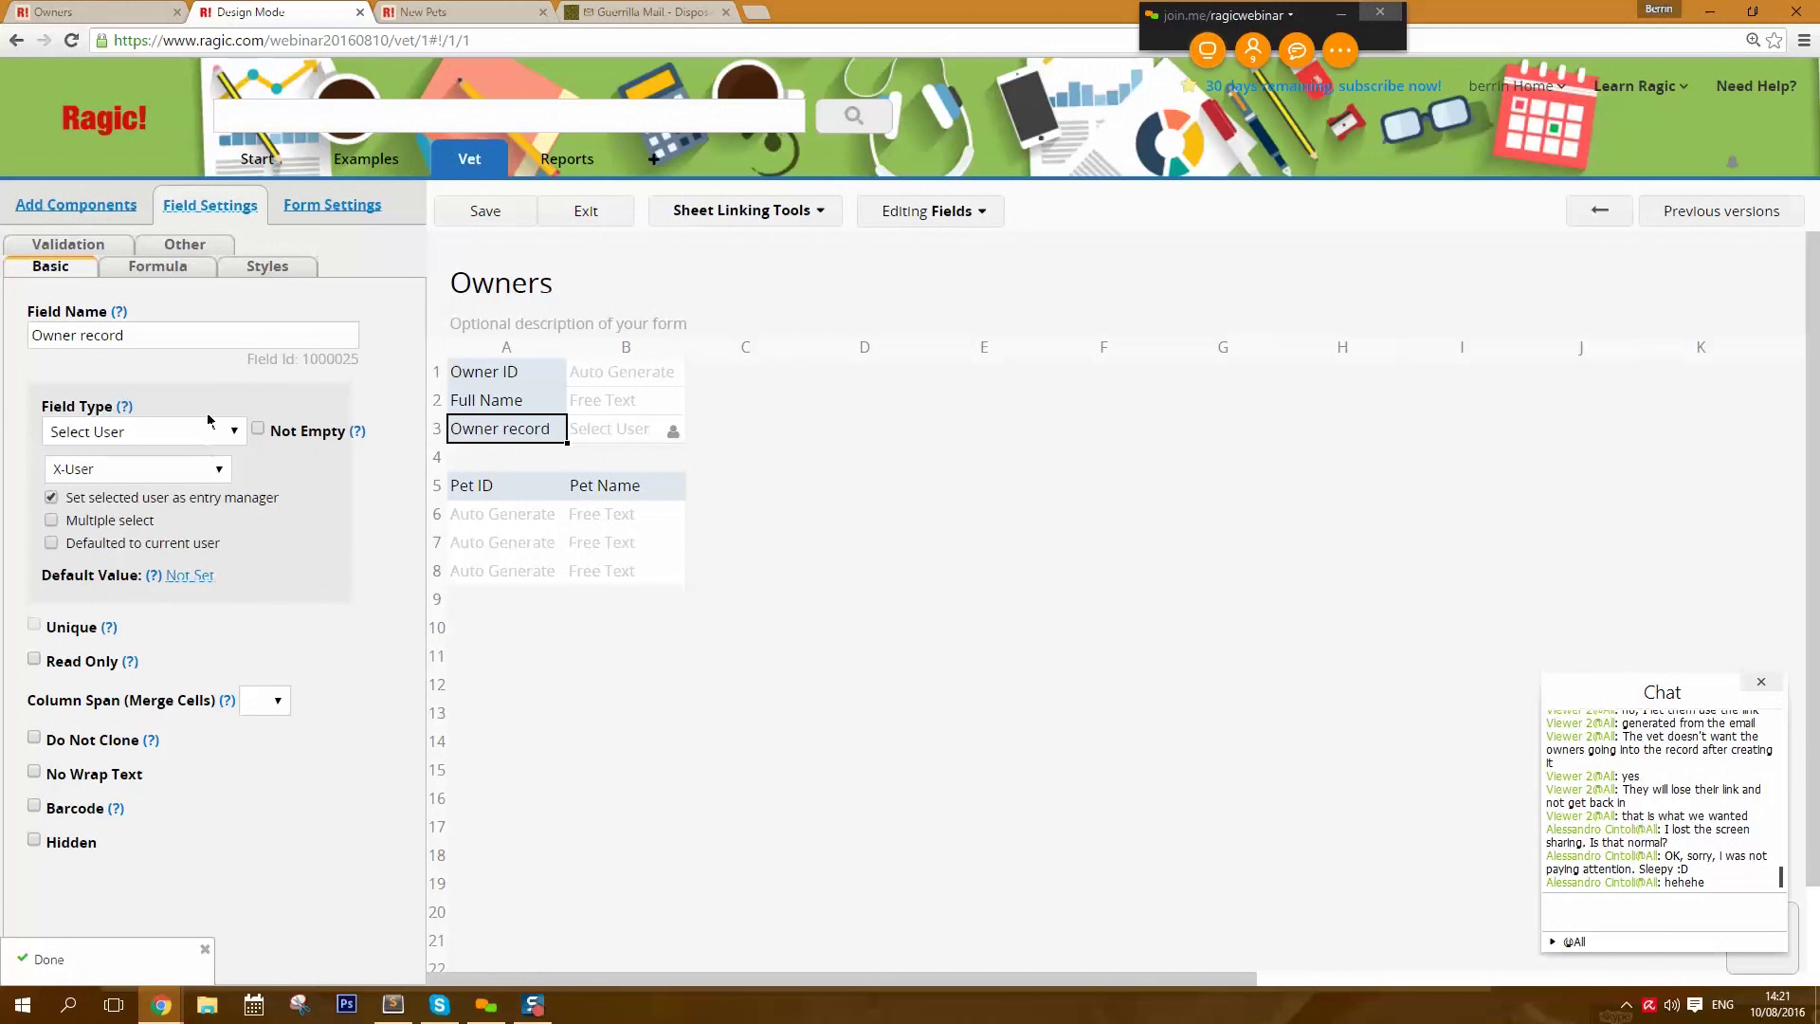
click(180, 268)
click(317, 221)
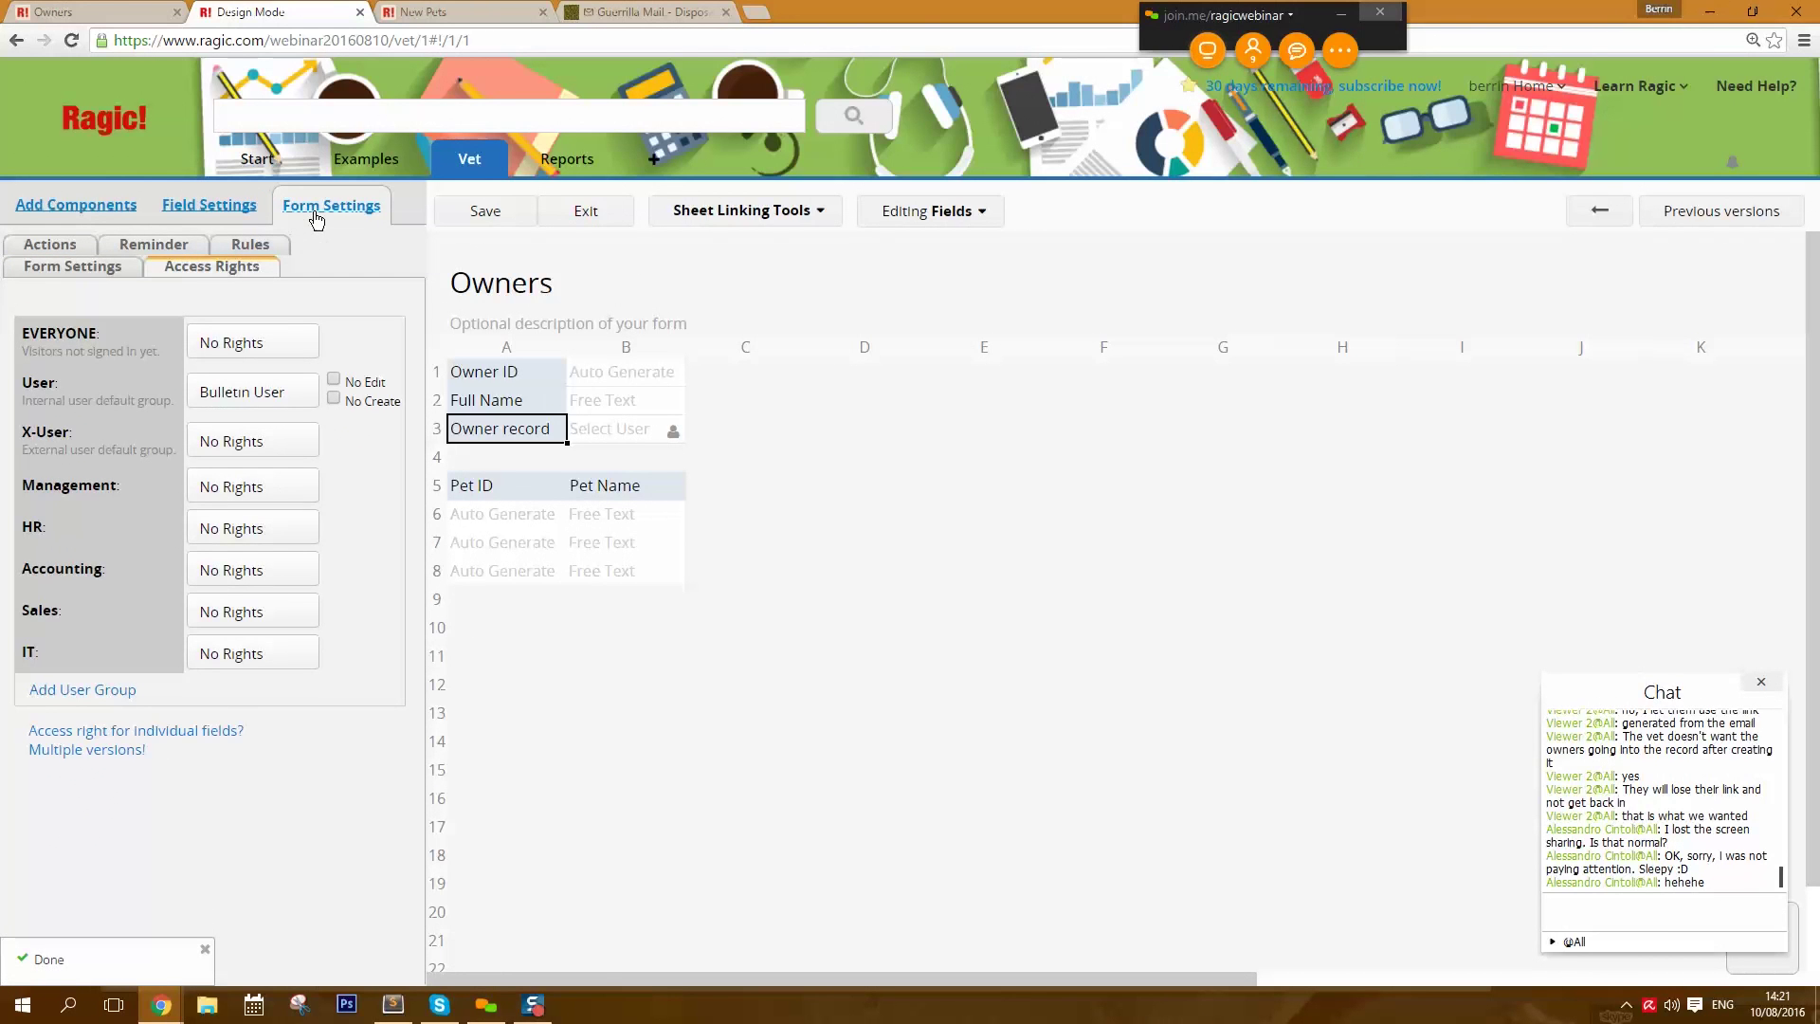
Step: Open the Learn Ragic User Guide in a background tab
click(1564, 85)
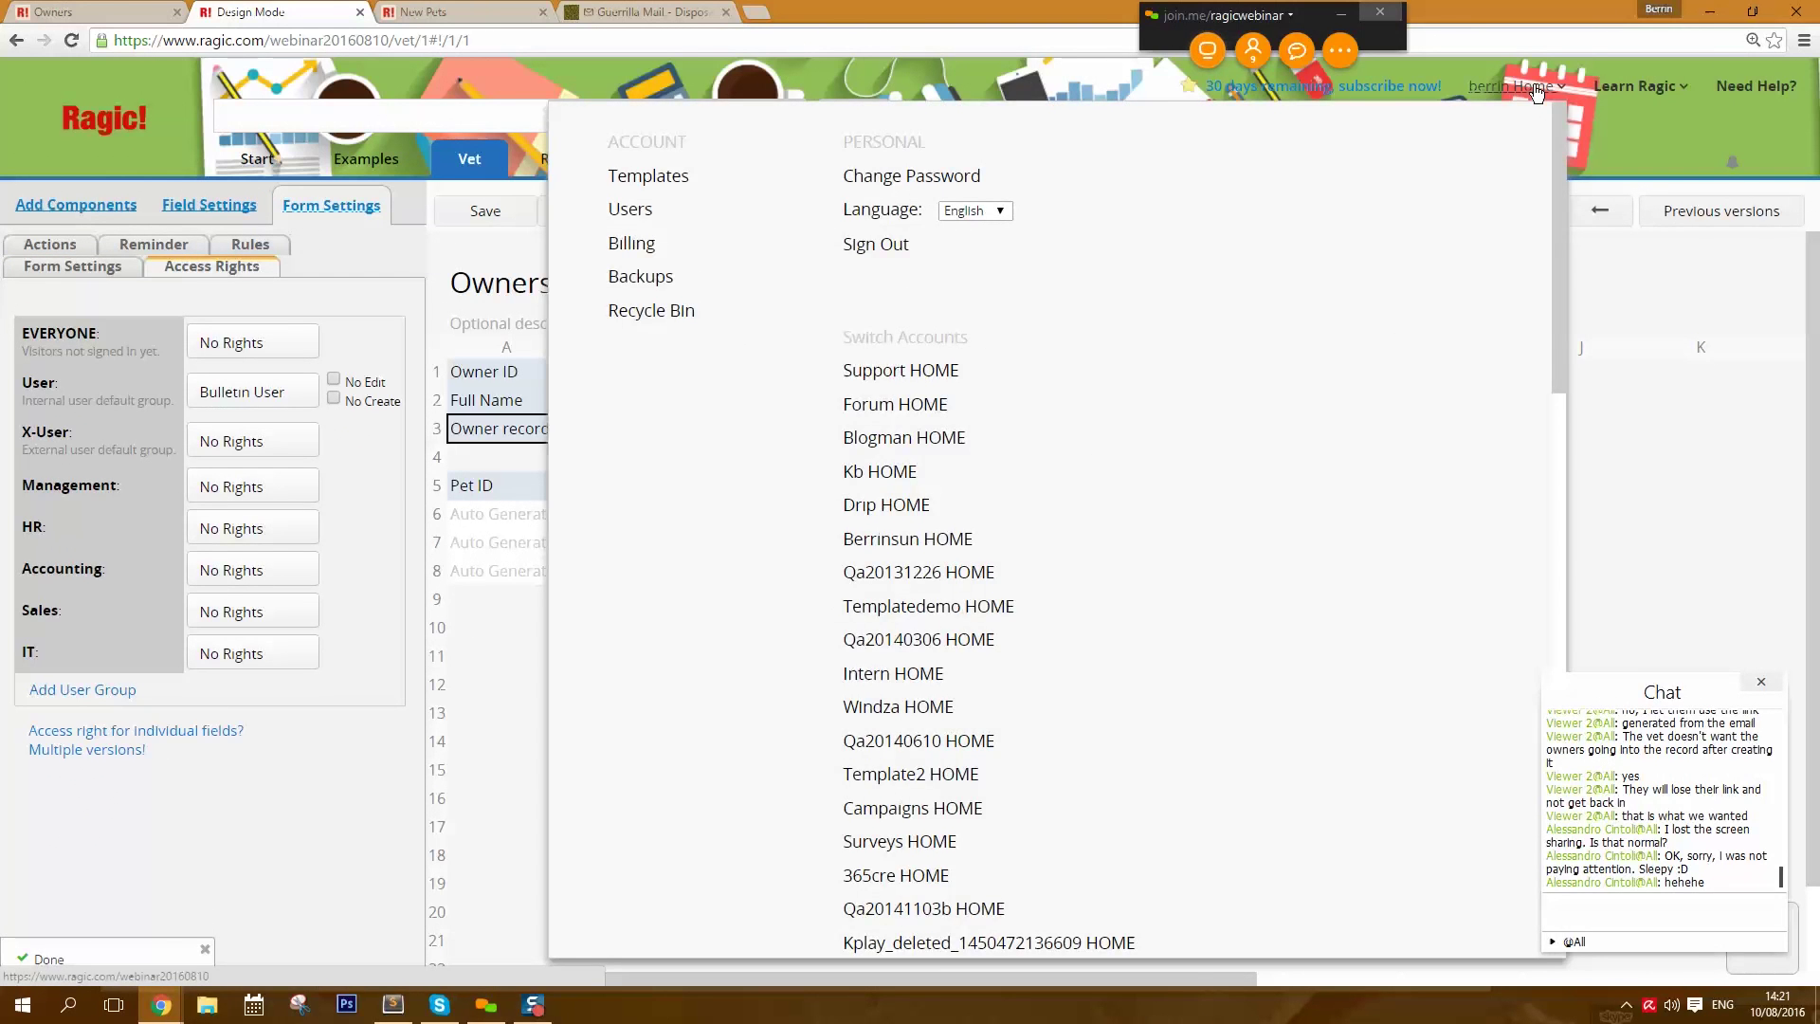
click(1635, 87)
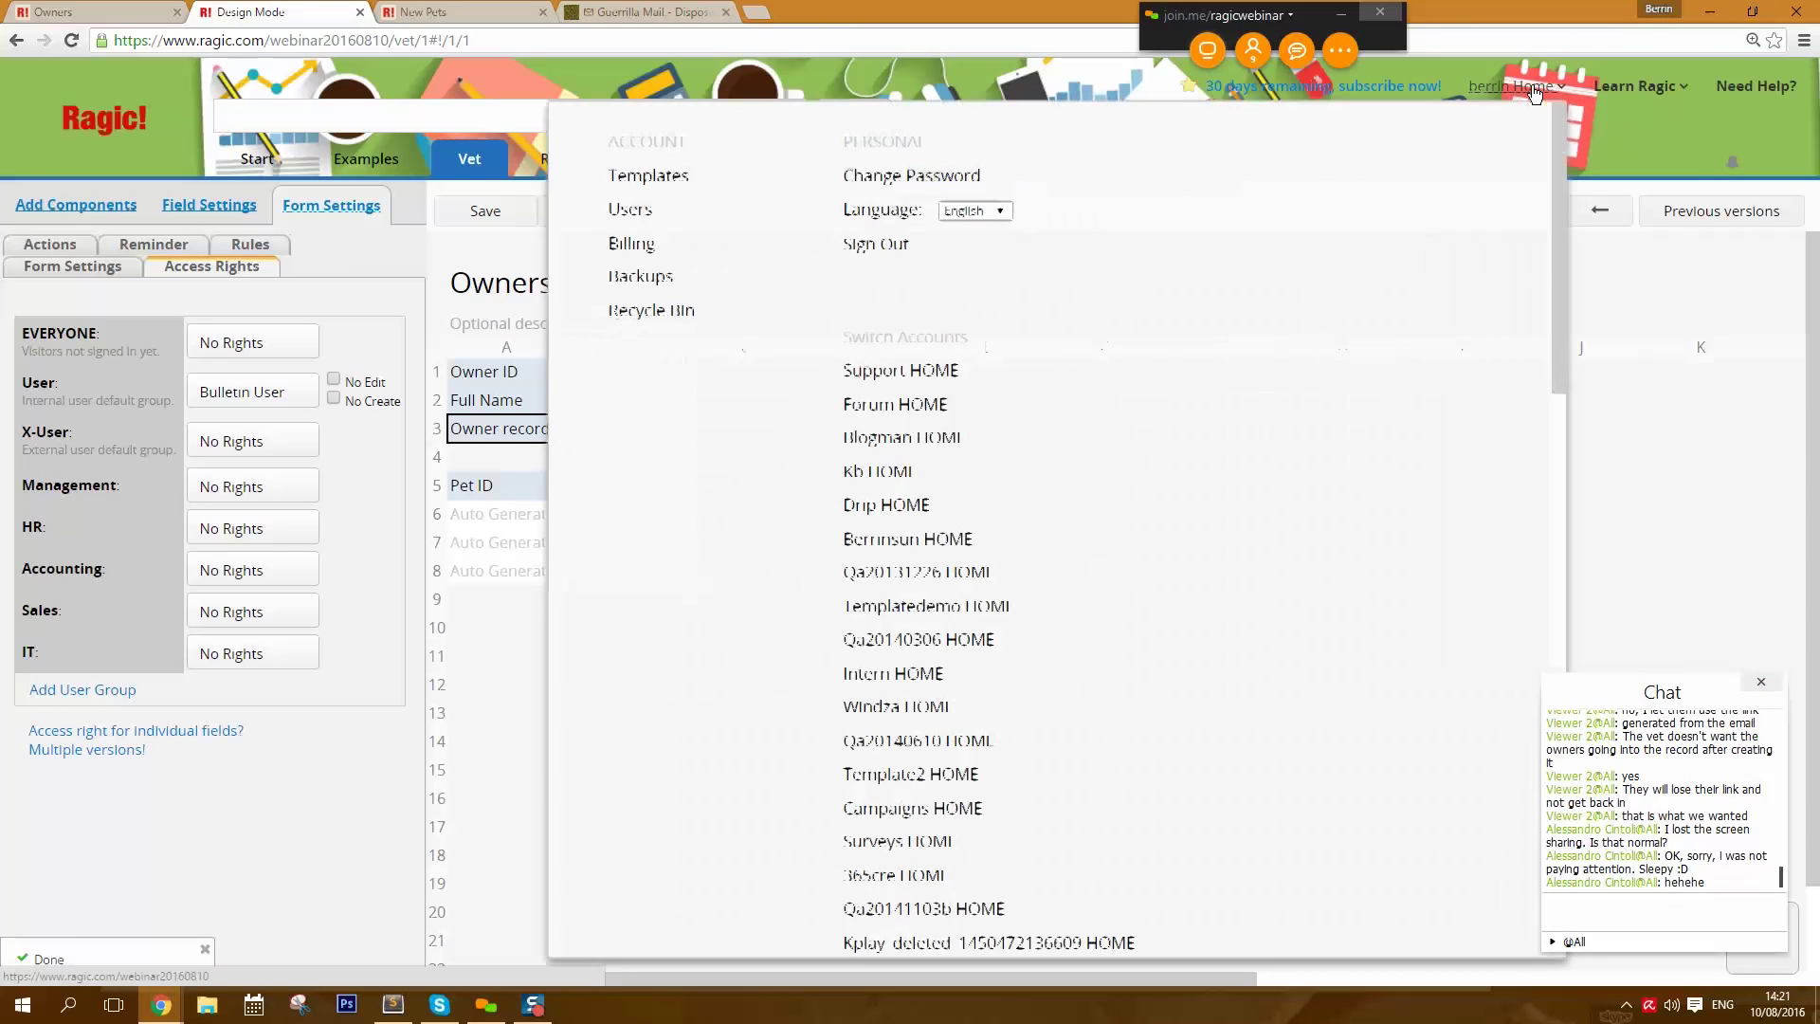
middle_click(1170, 206)
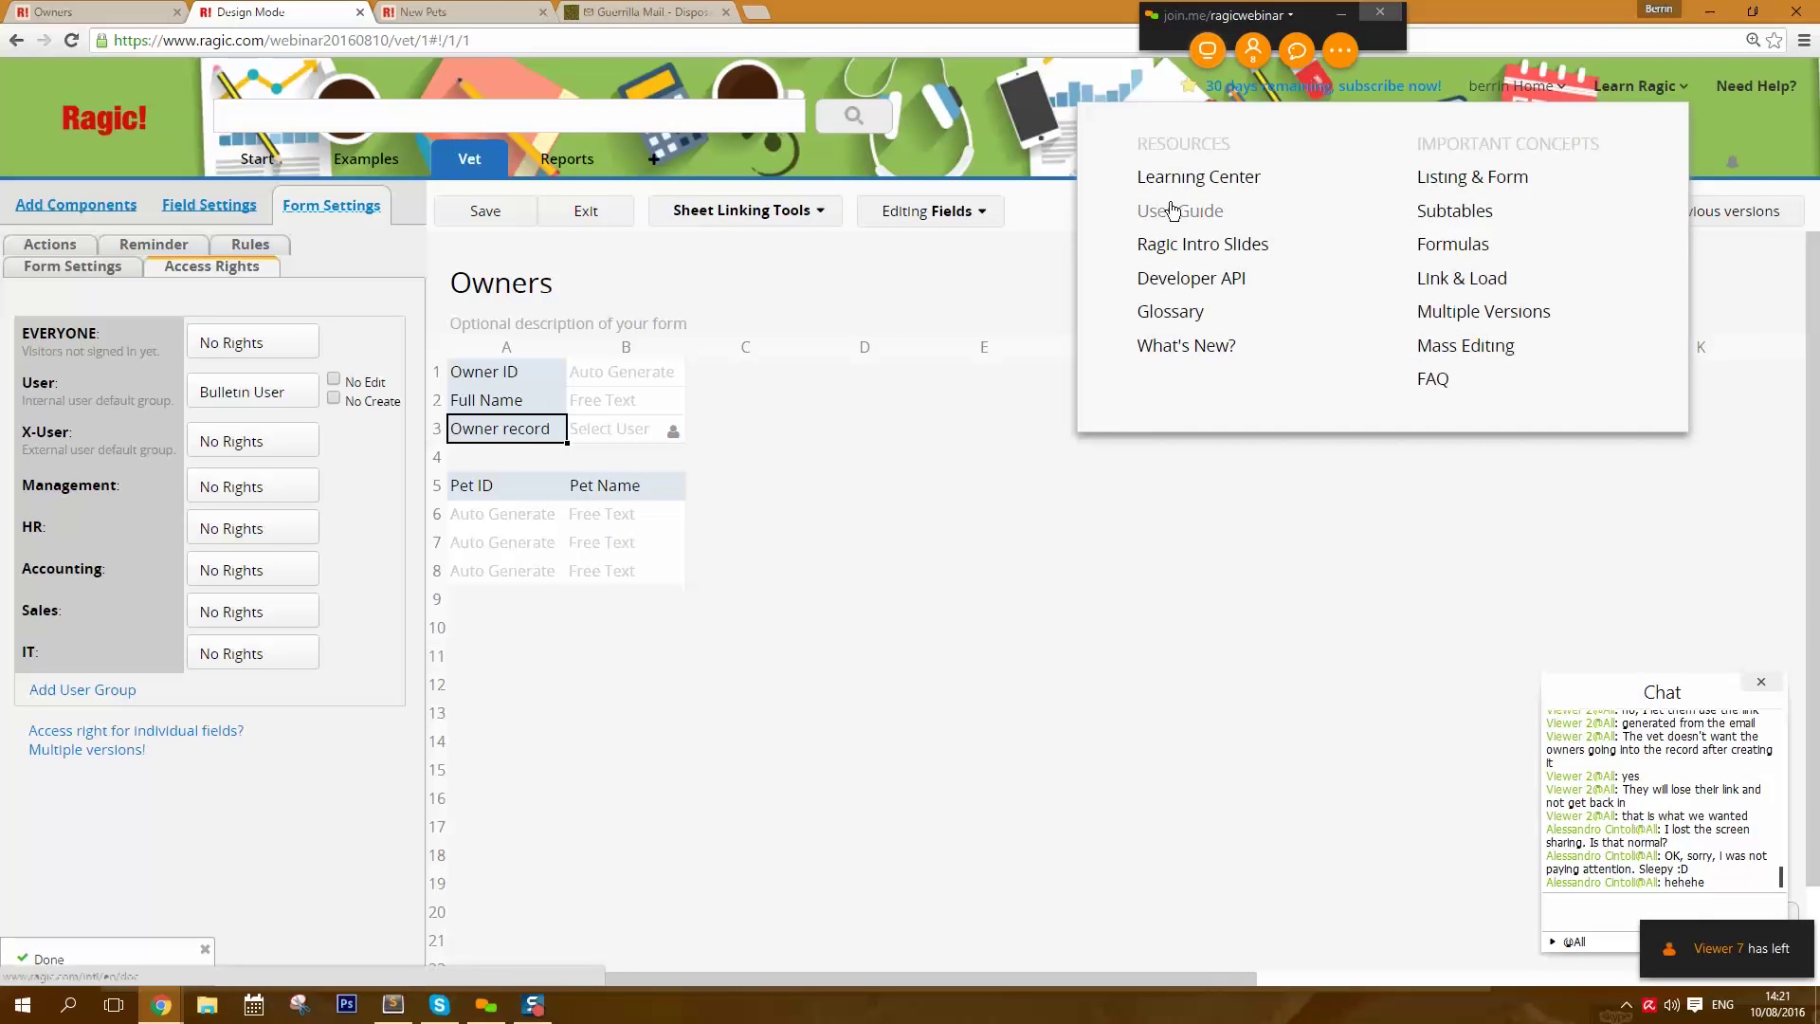
Step: Read the guide's 2.4 'Assigning for different access rights' section on survey users, then return to the design
click(483, 12)
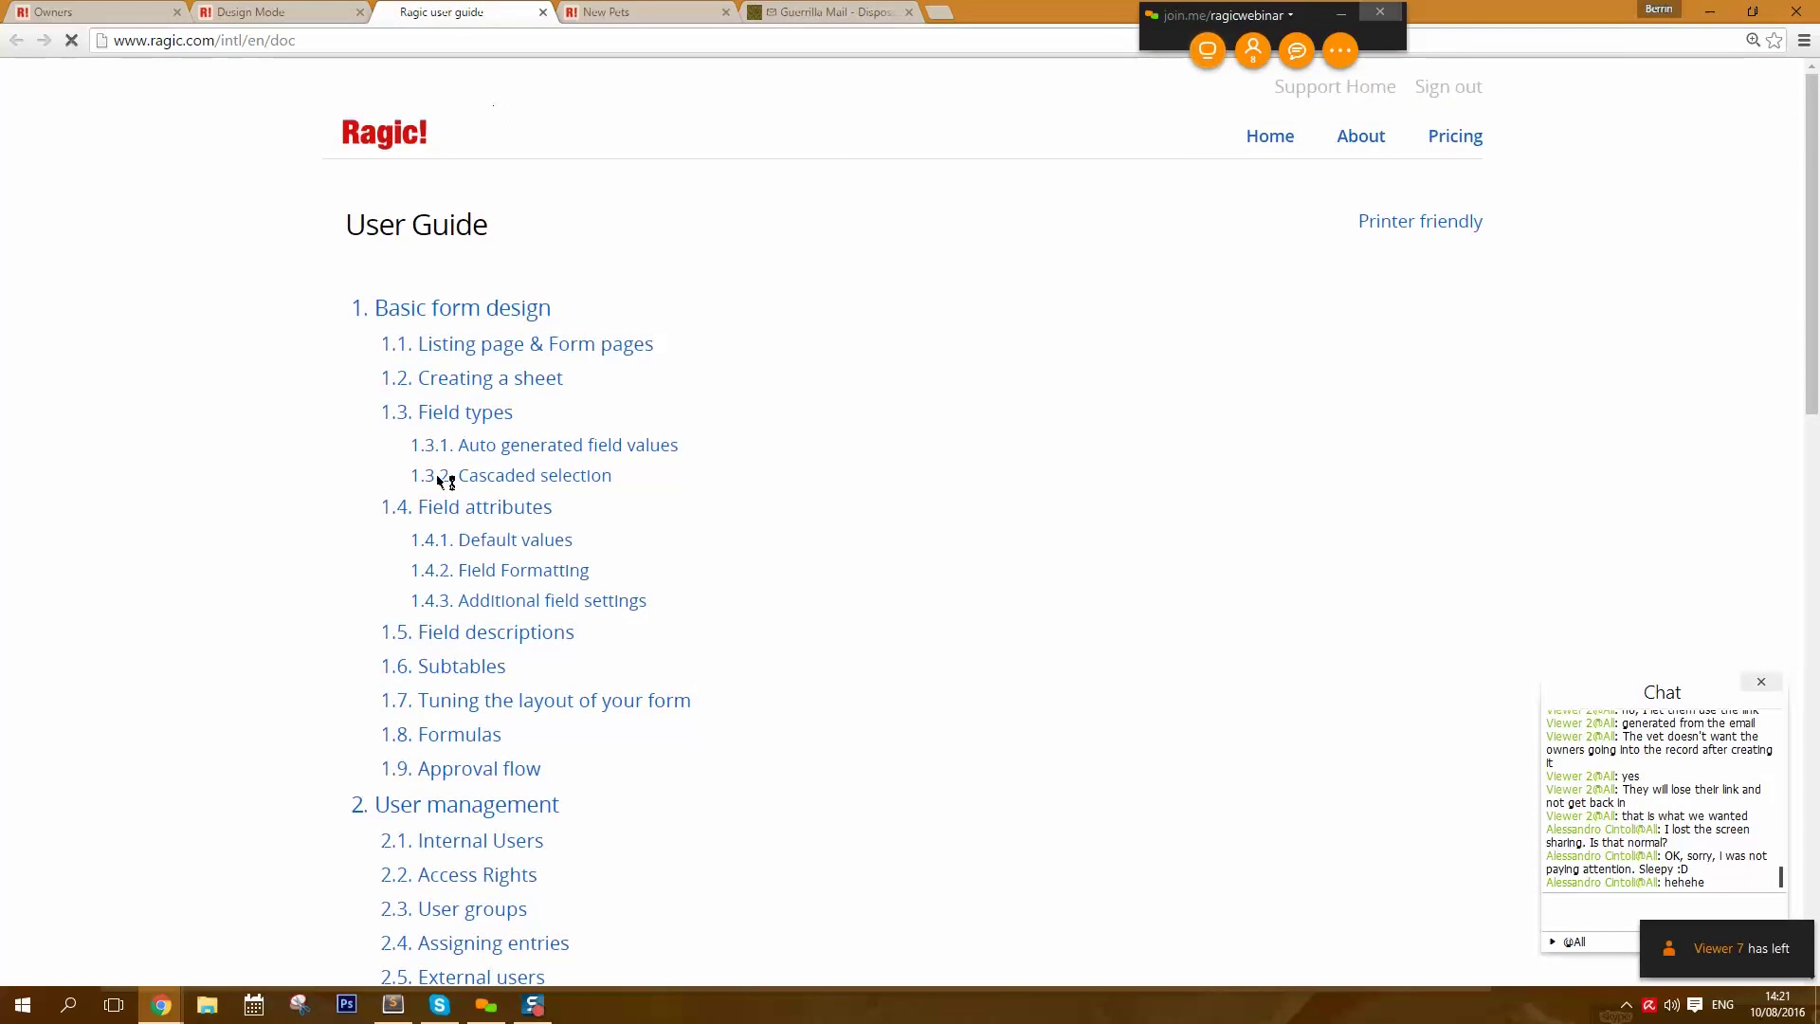
scroll(583, 725, down, 4)
click(521, 566)
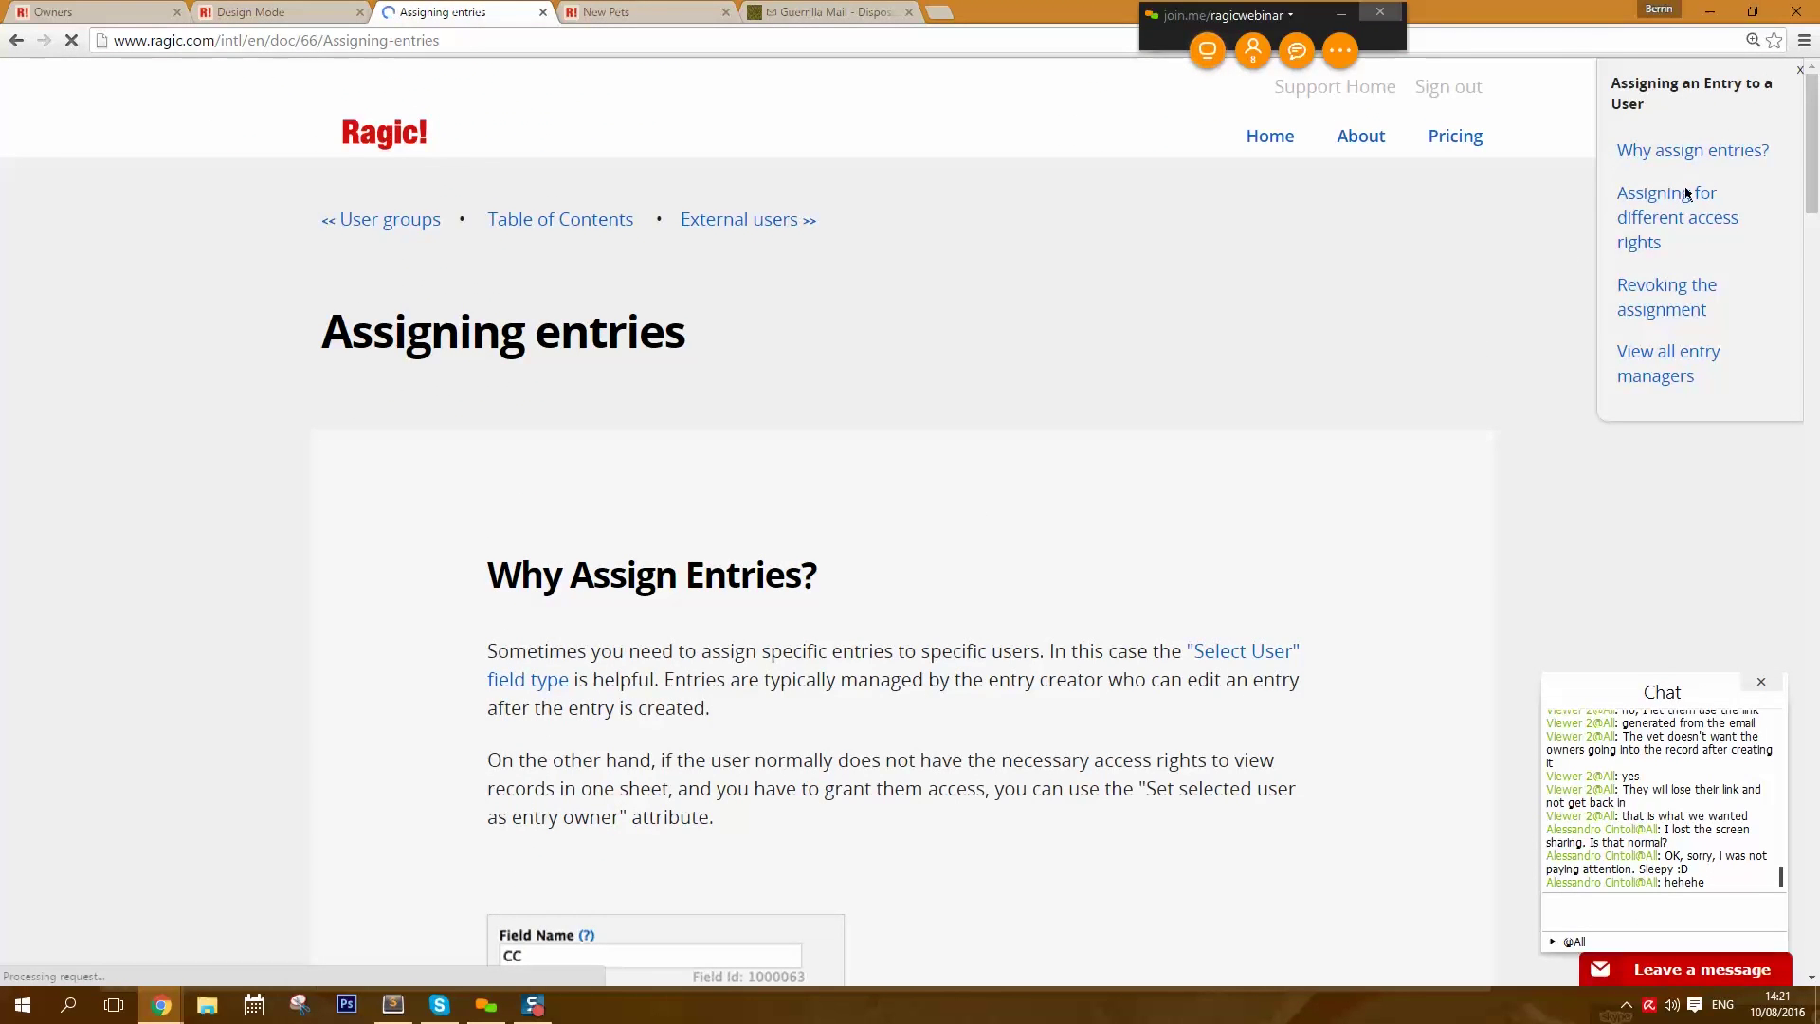
click(1653, 216)
drag(781, 197, 1139, 235)
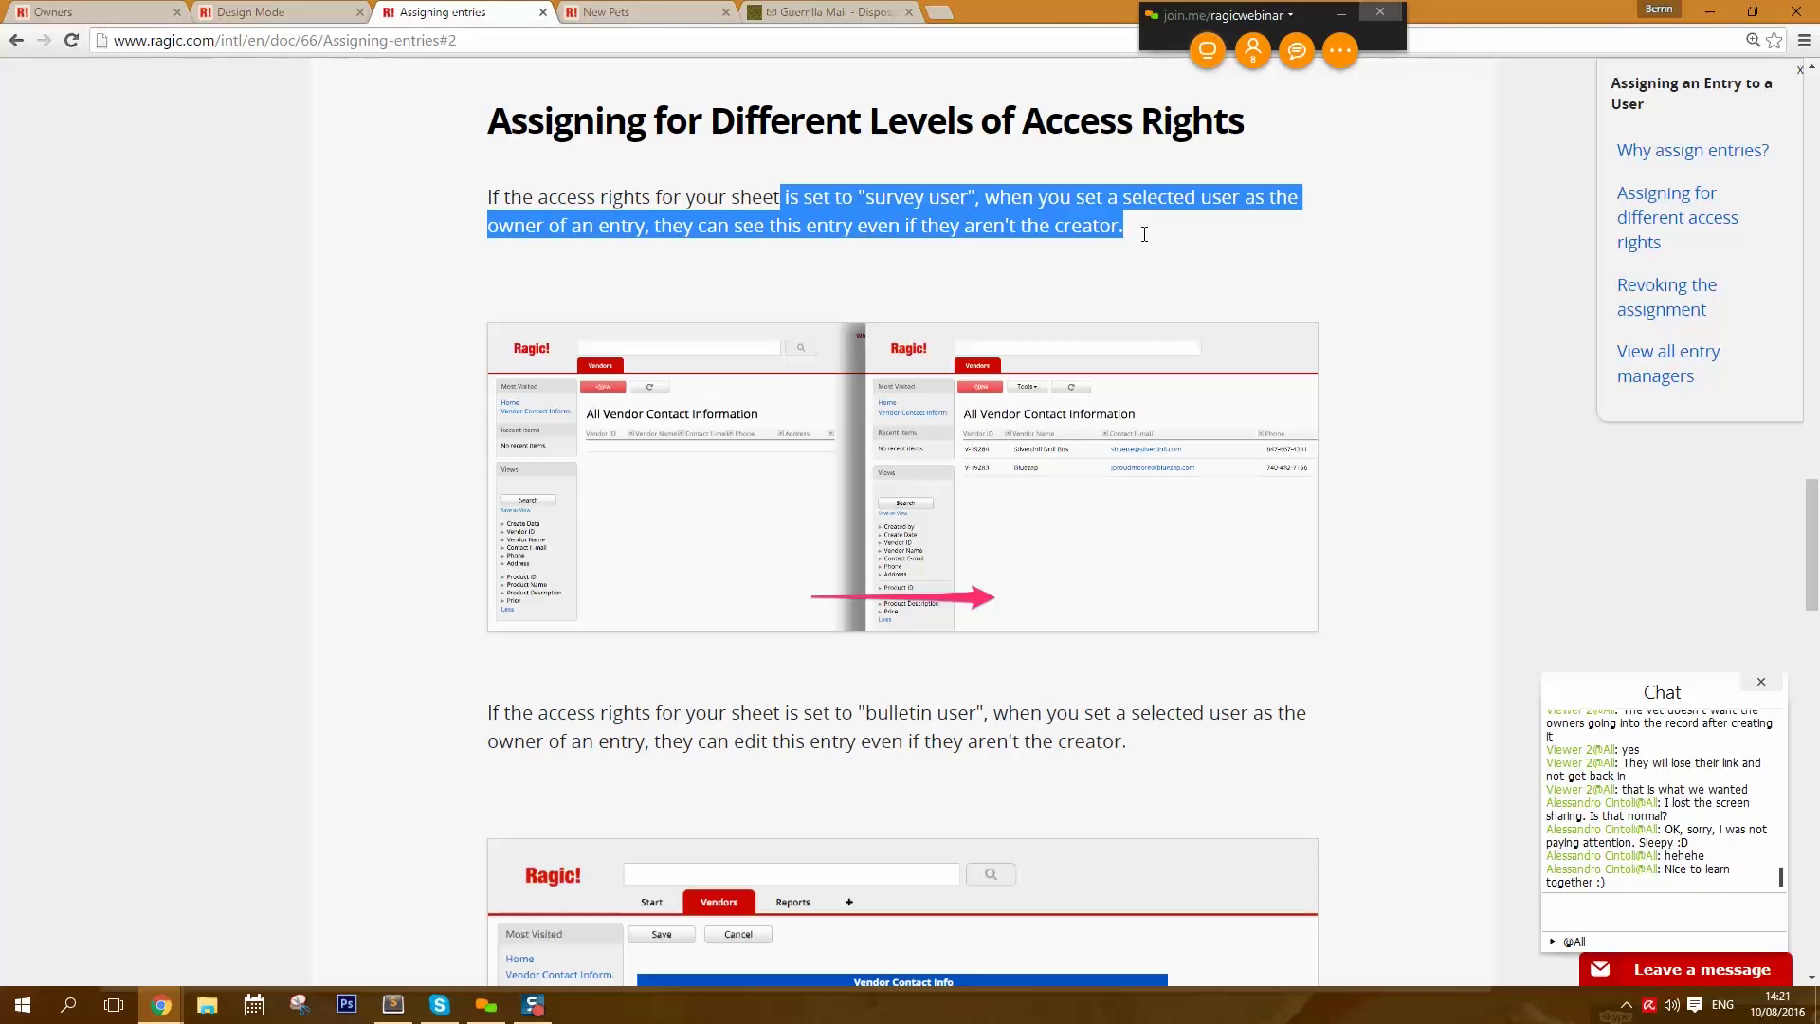
click(1144, 234)
drag(1141, 247, 1176, 236)
click(489, 202)
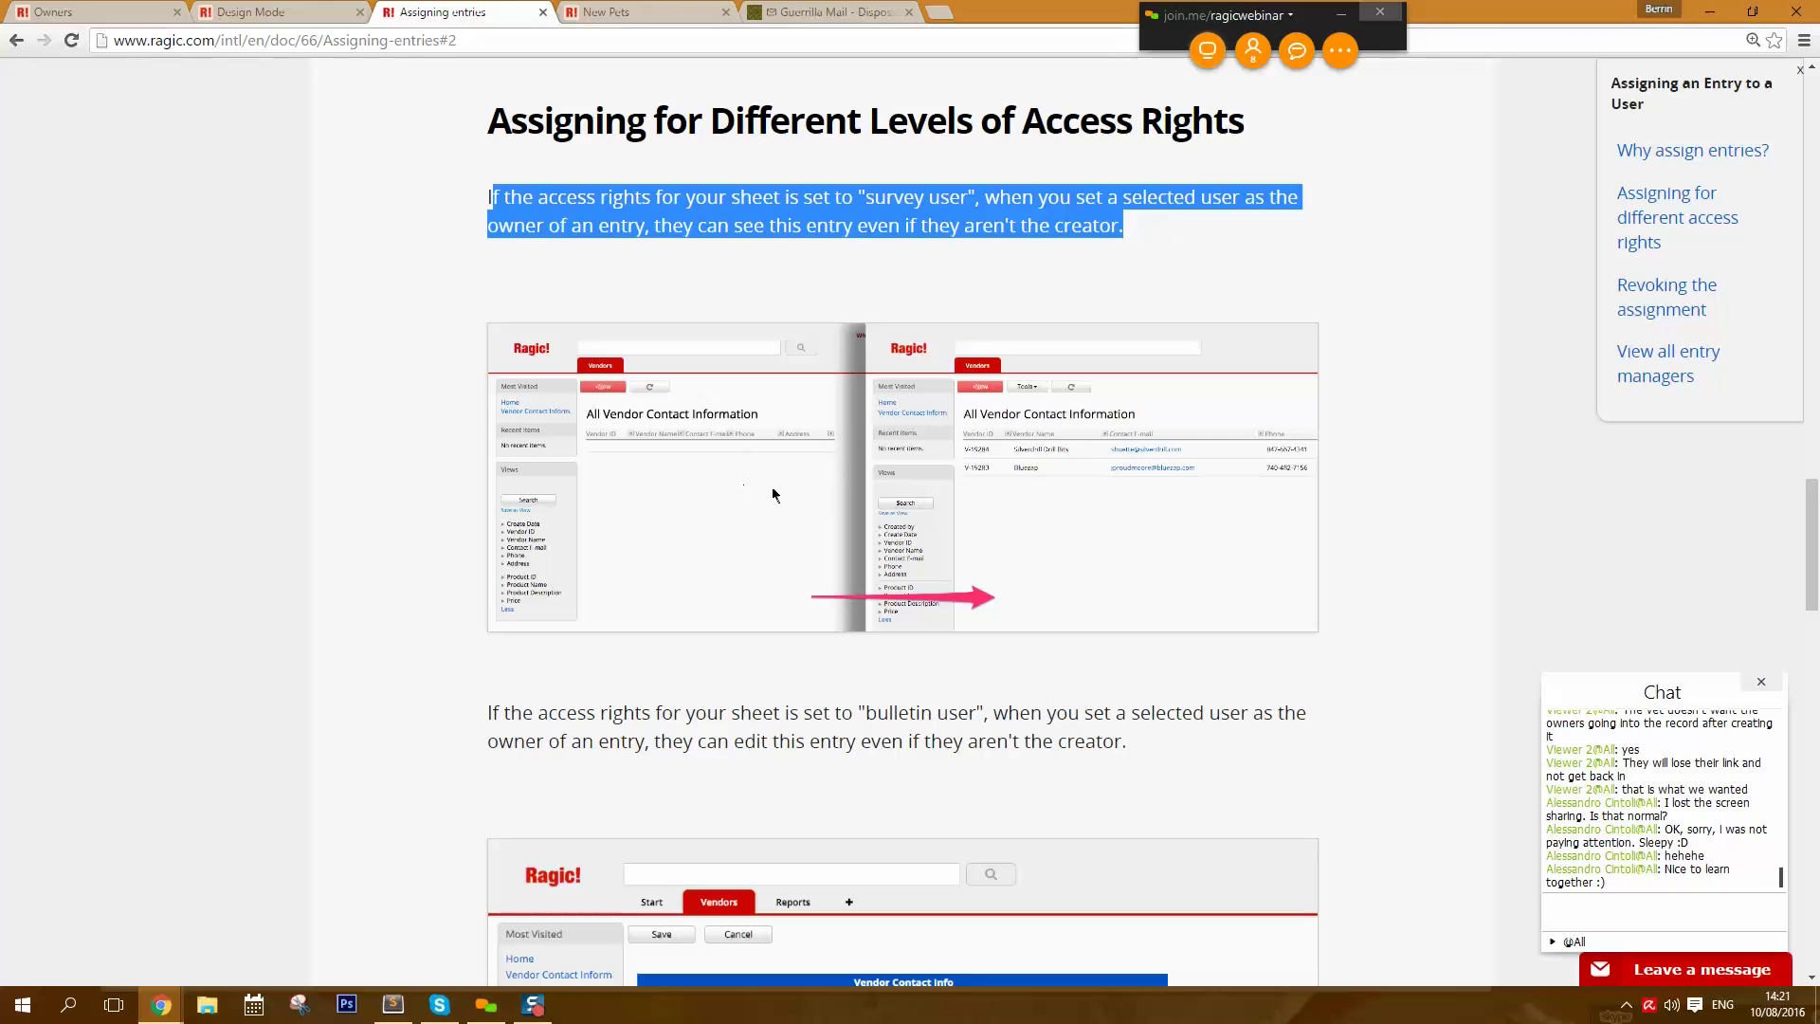
key(ctrl+shift+Tab)
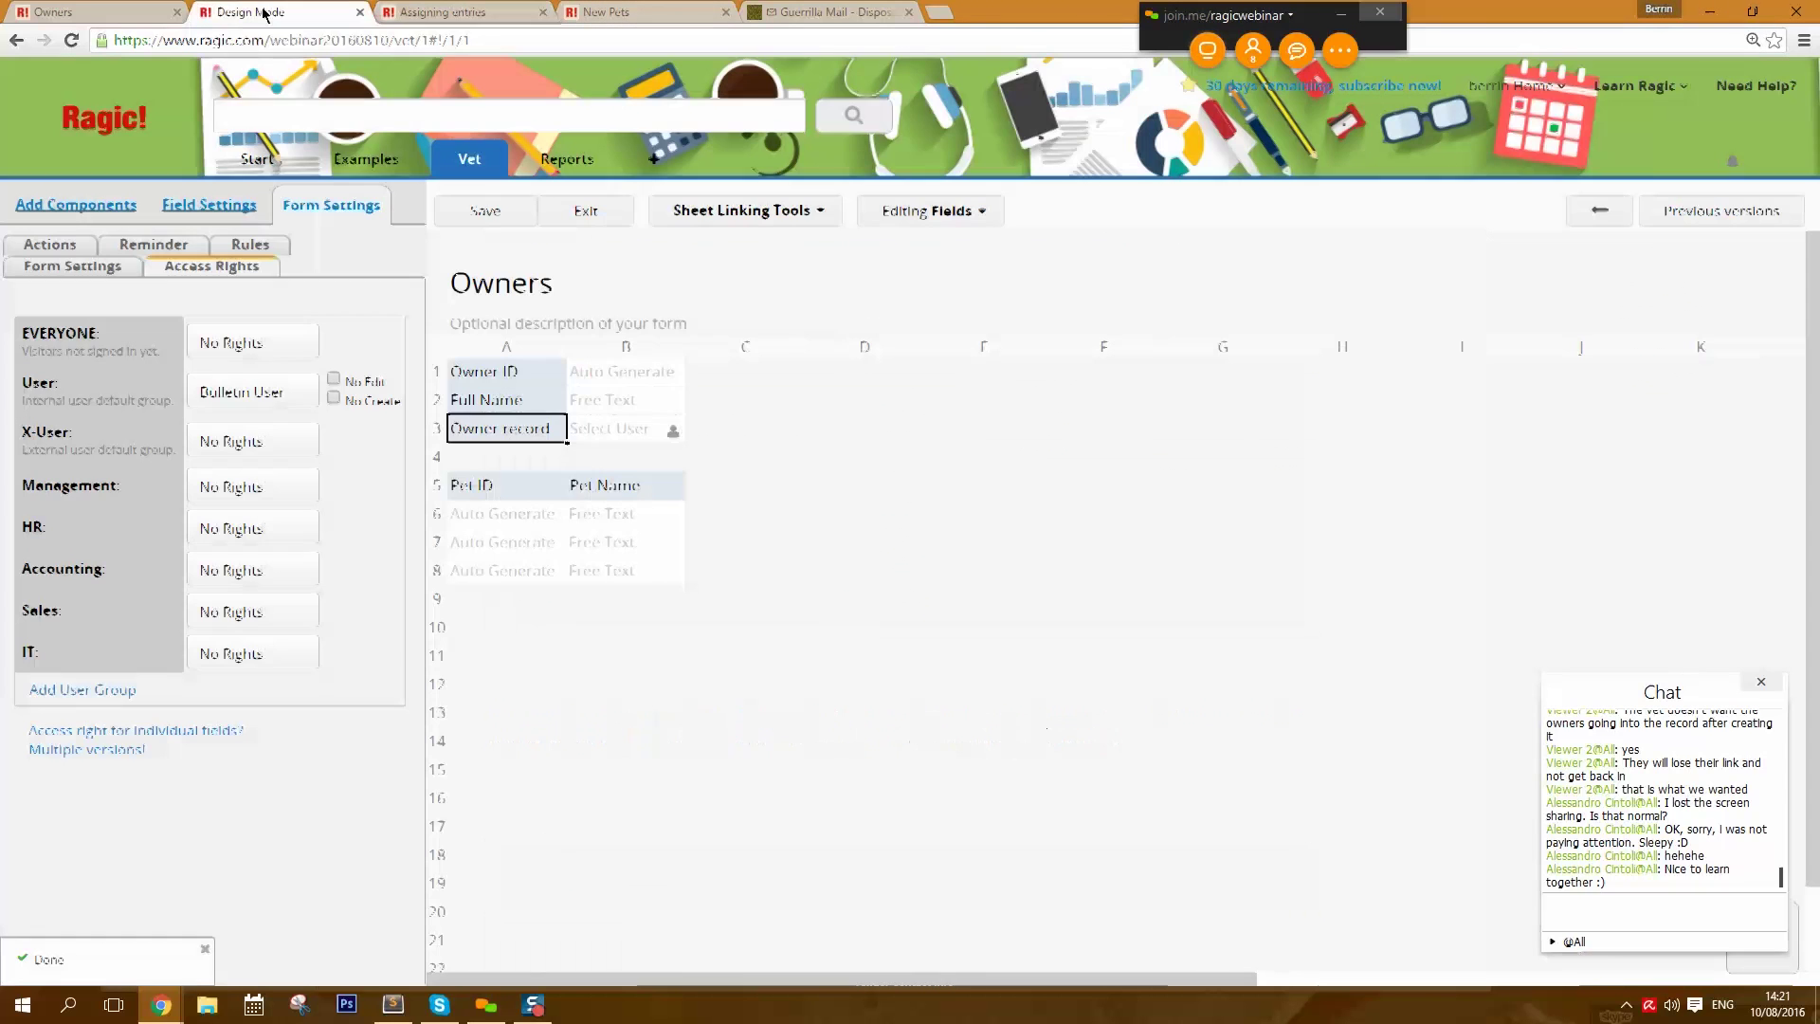
Step: Set X-User access to Survey User, review Owner record's basic settings, save, and exit design mode
click(239, 446)
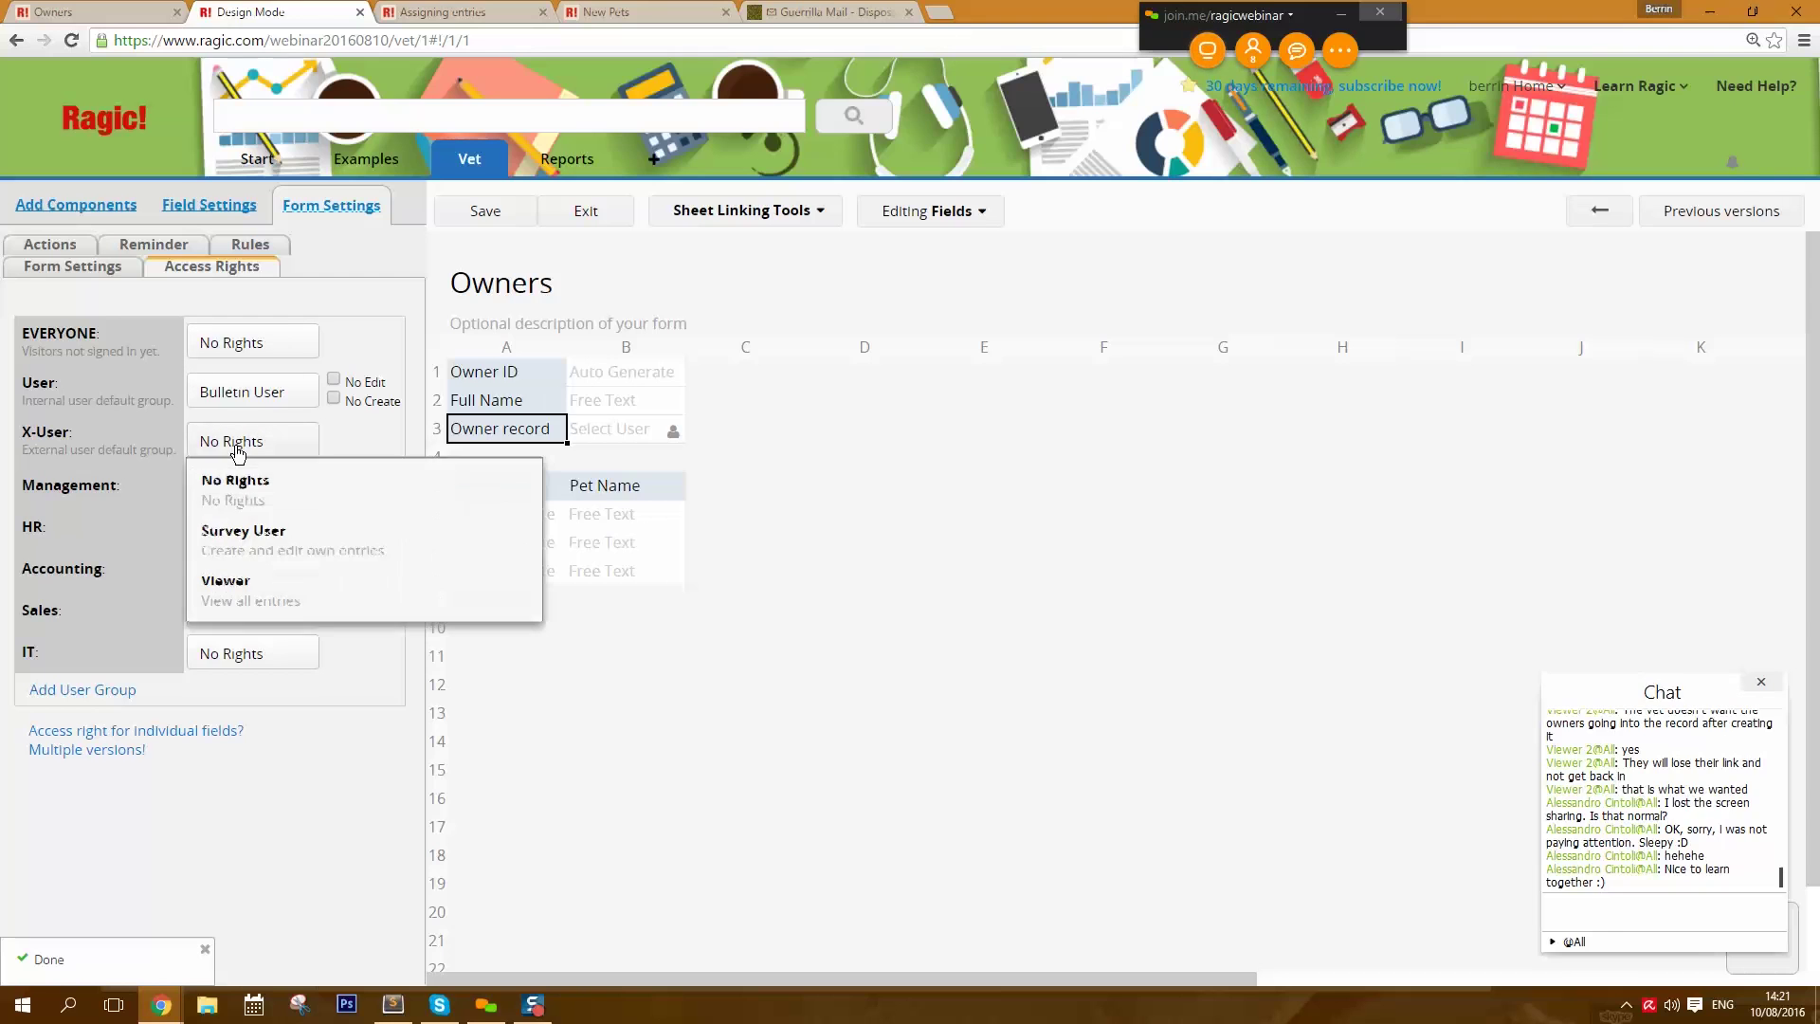
click(264, 527)
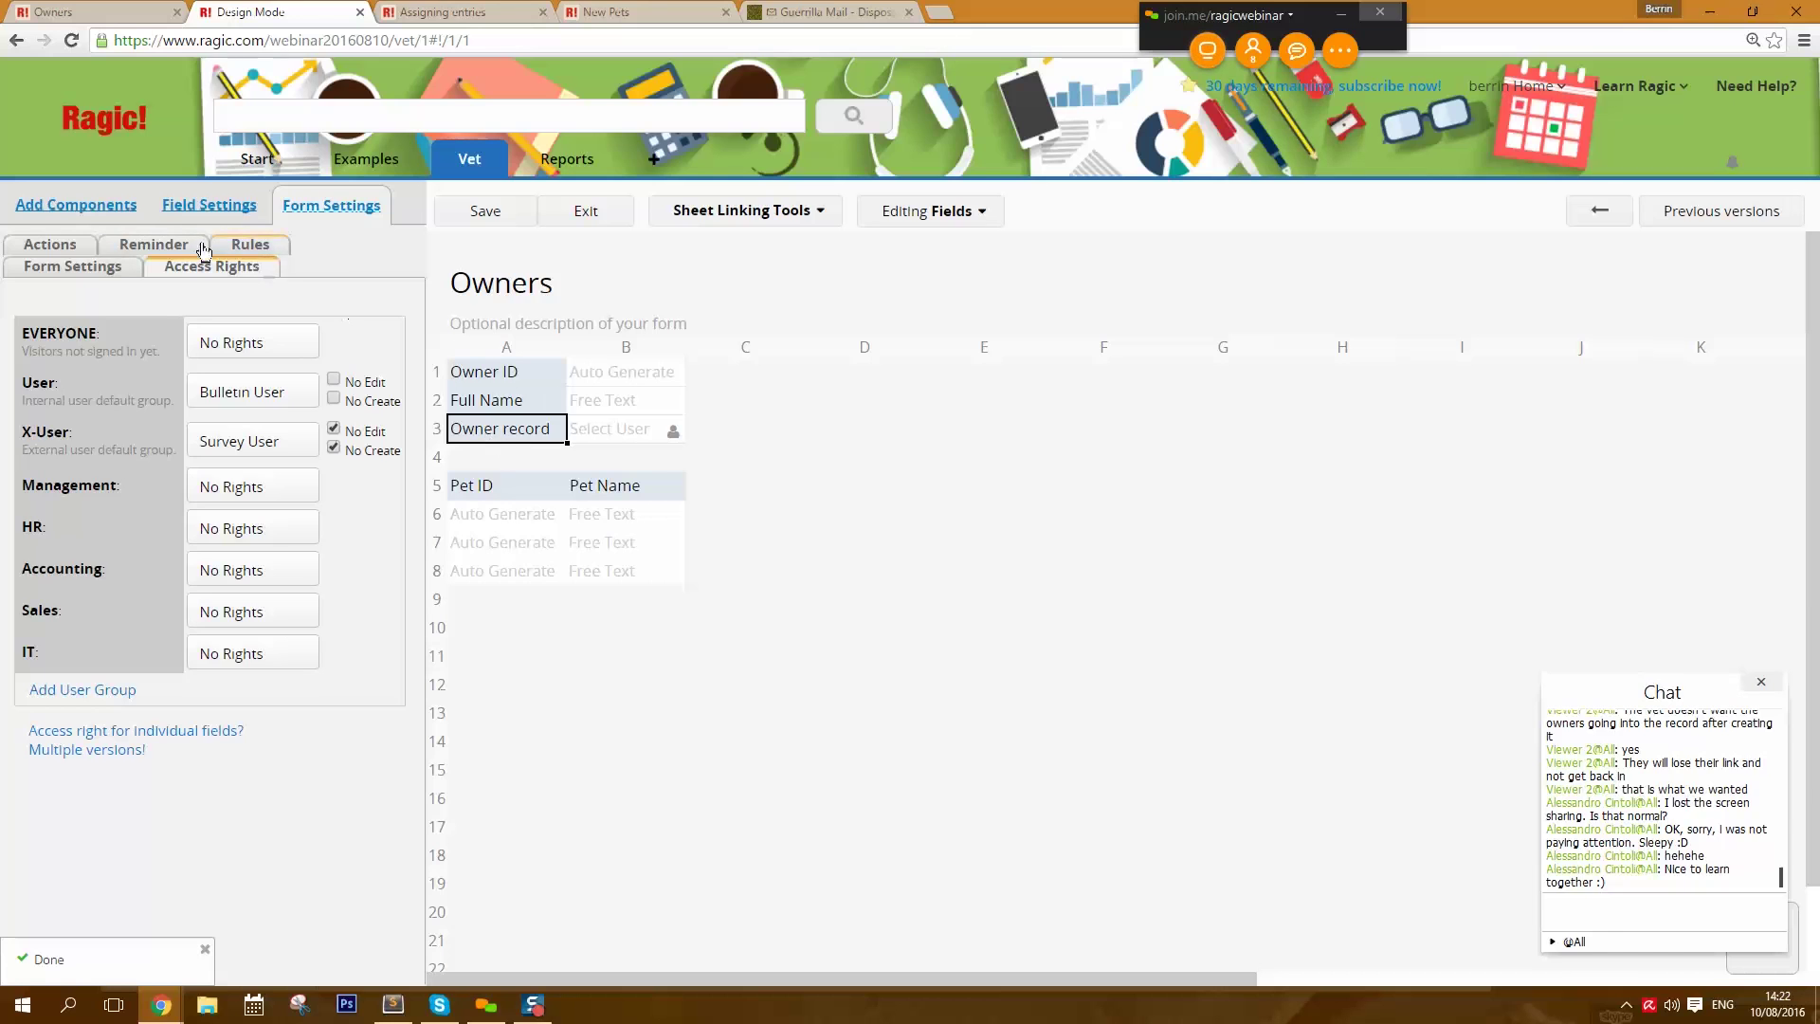
click(194, 204)
click(52, 266)
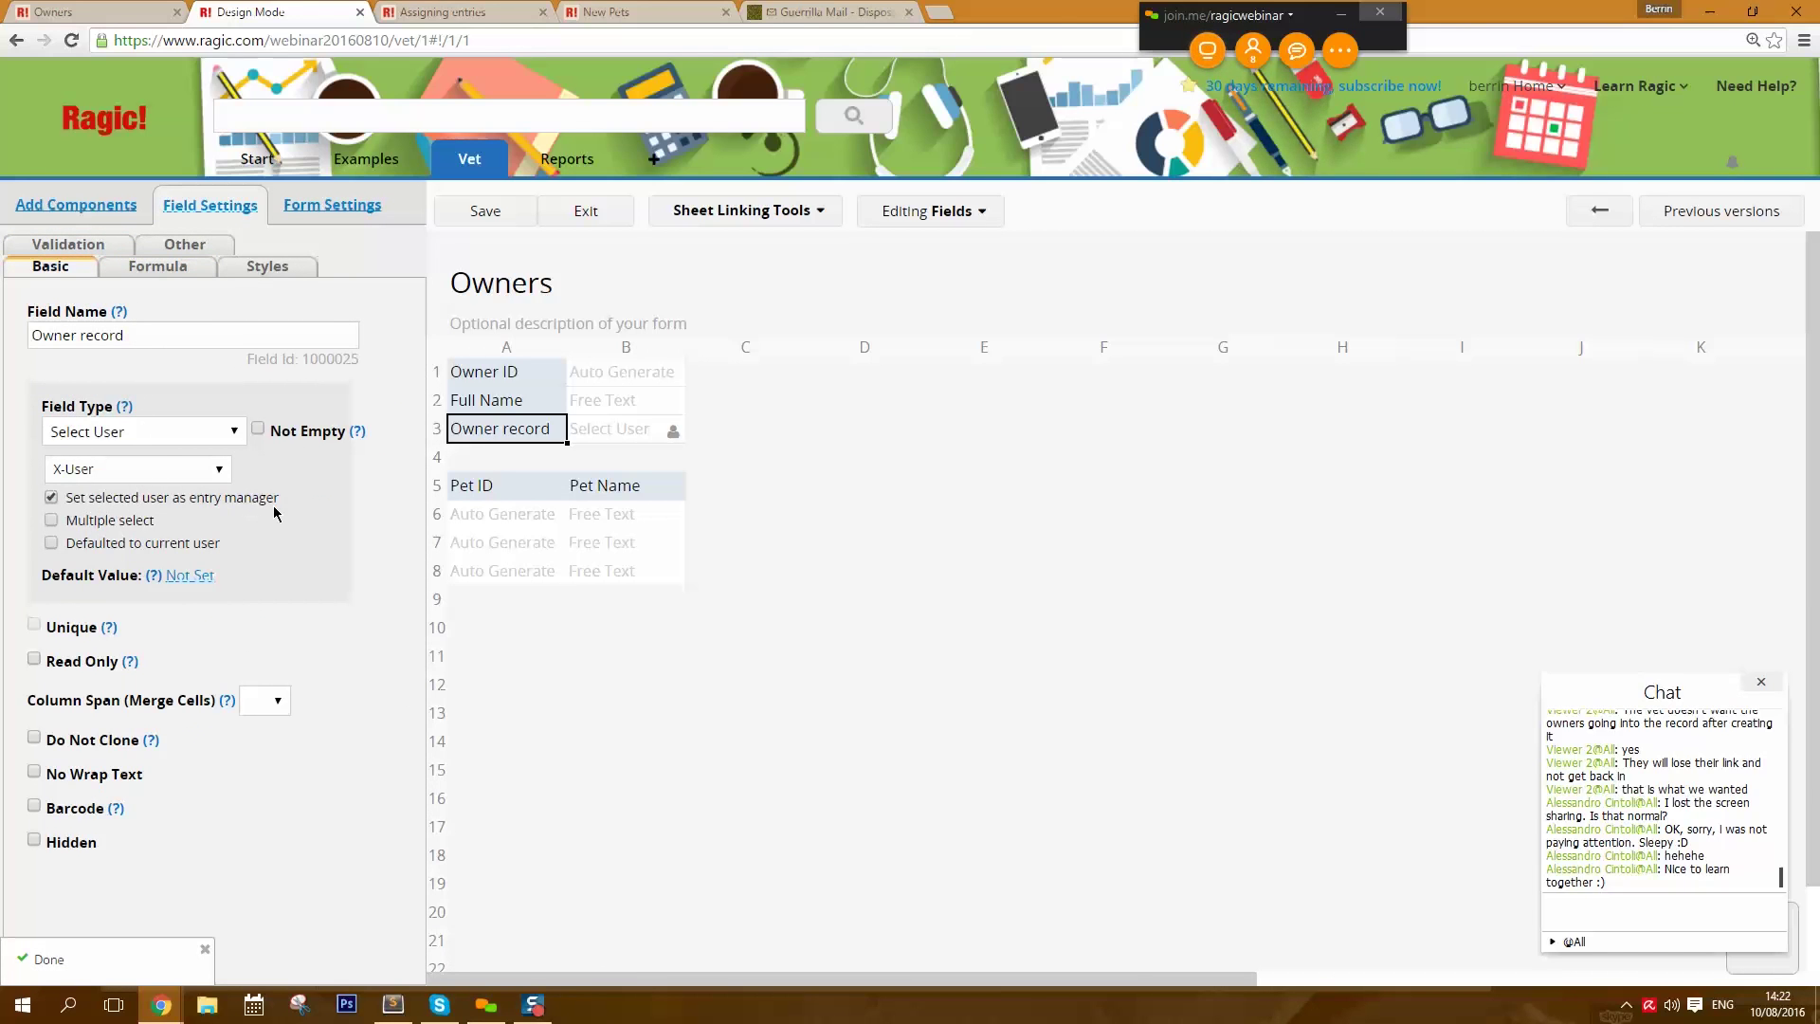
click(485, 210)
click(588, 211)
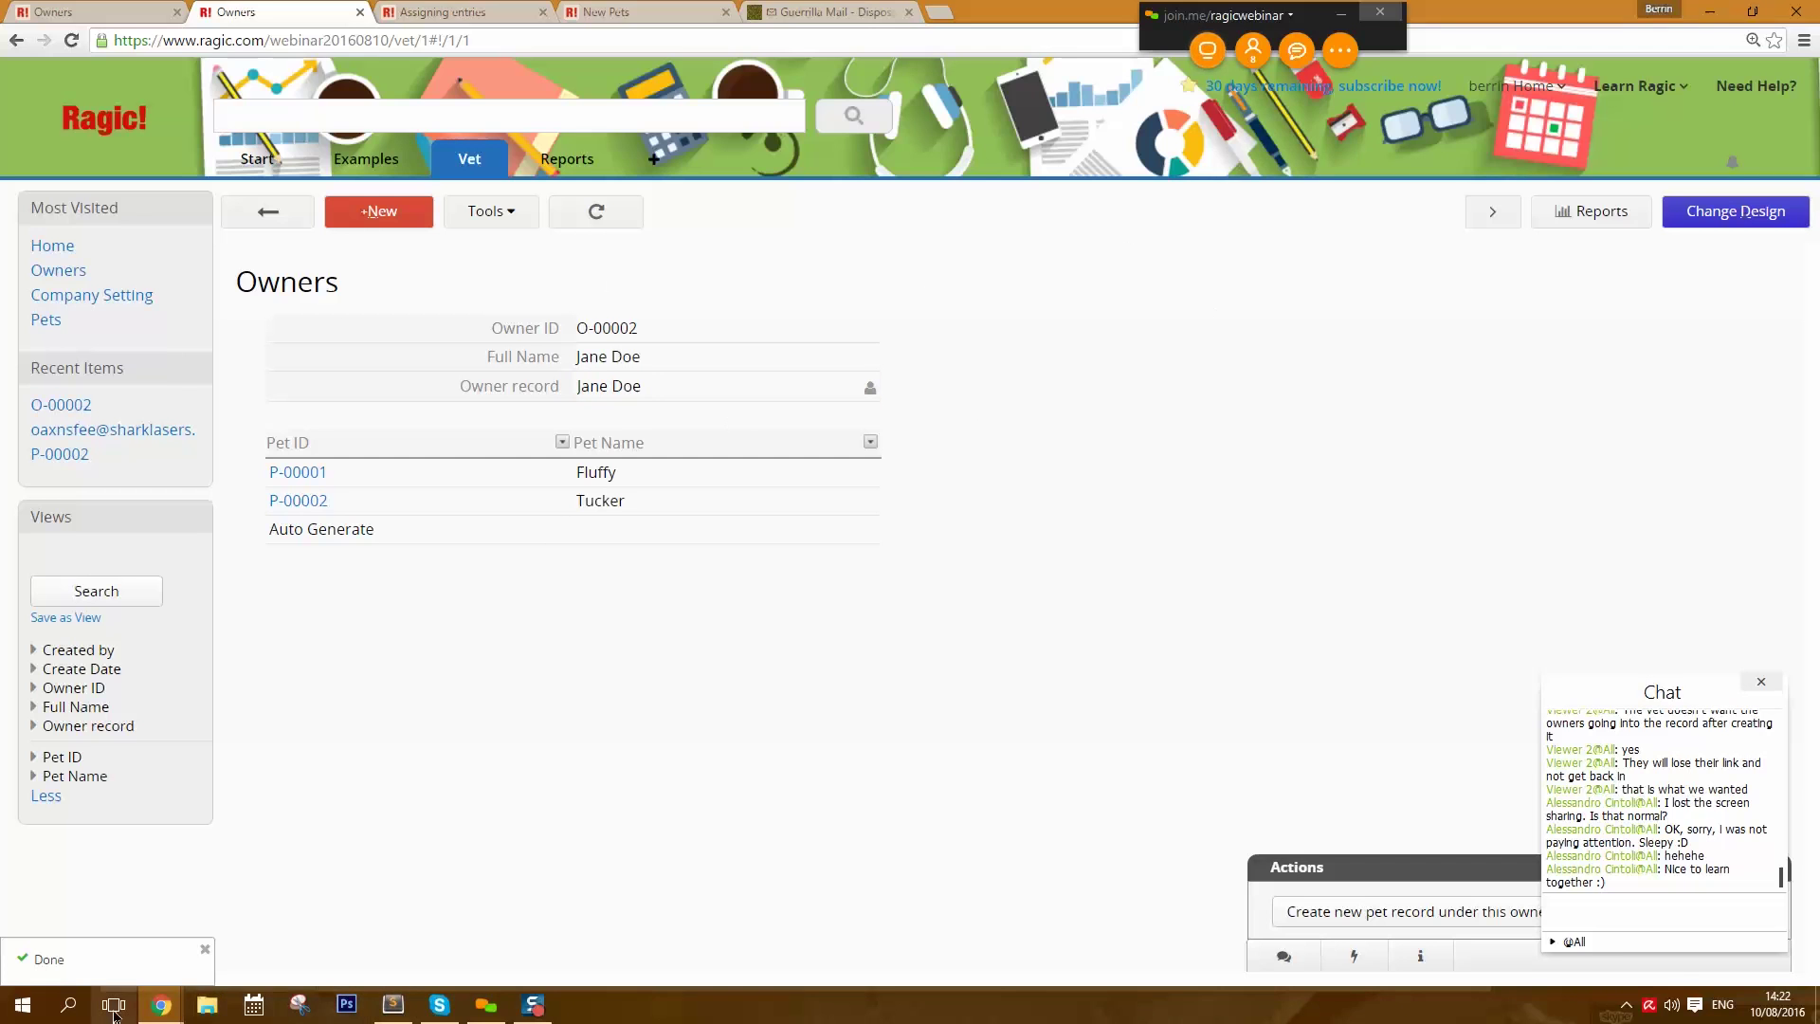
Step: Sign out and back in as the pet owner, then open Vet > Owners showing one blank entry
mouse_move(161, 1003)
click(578, 920)
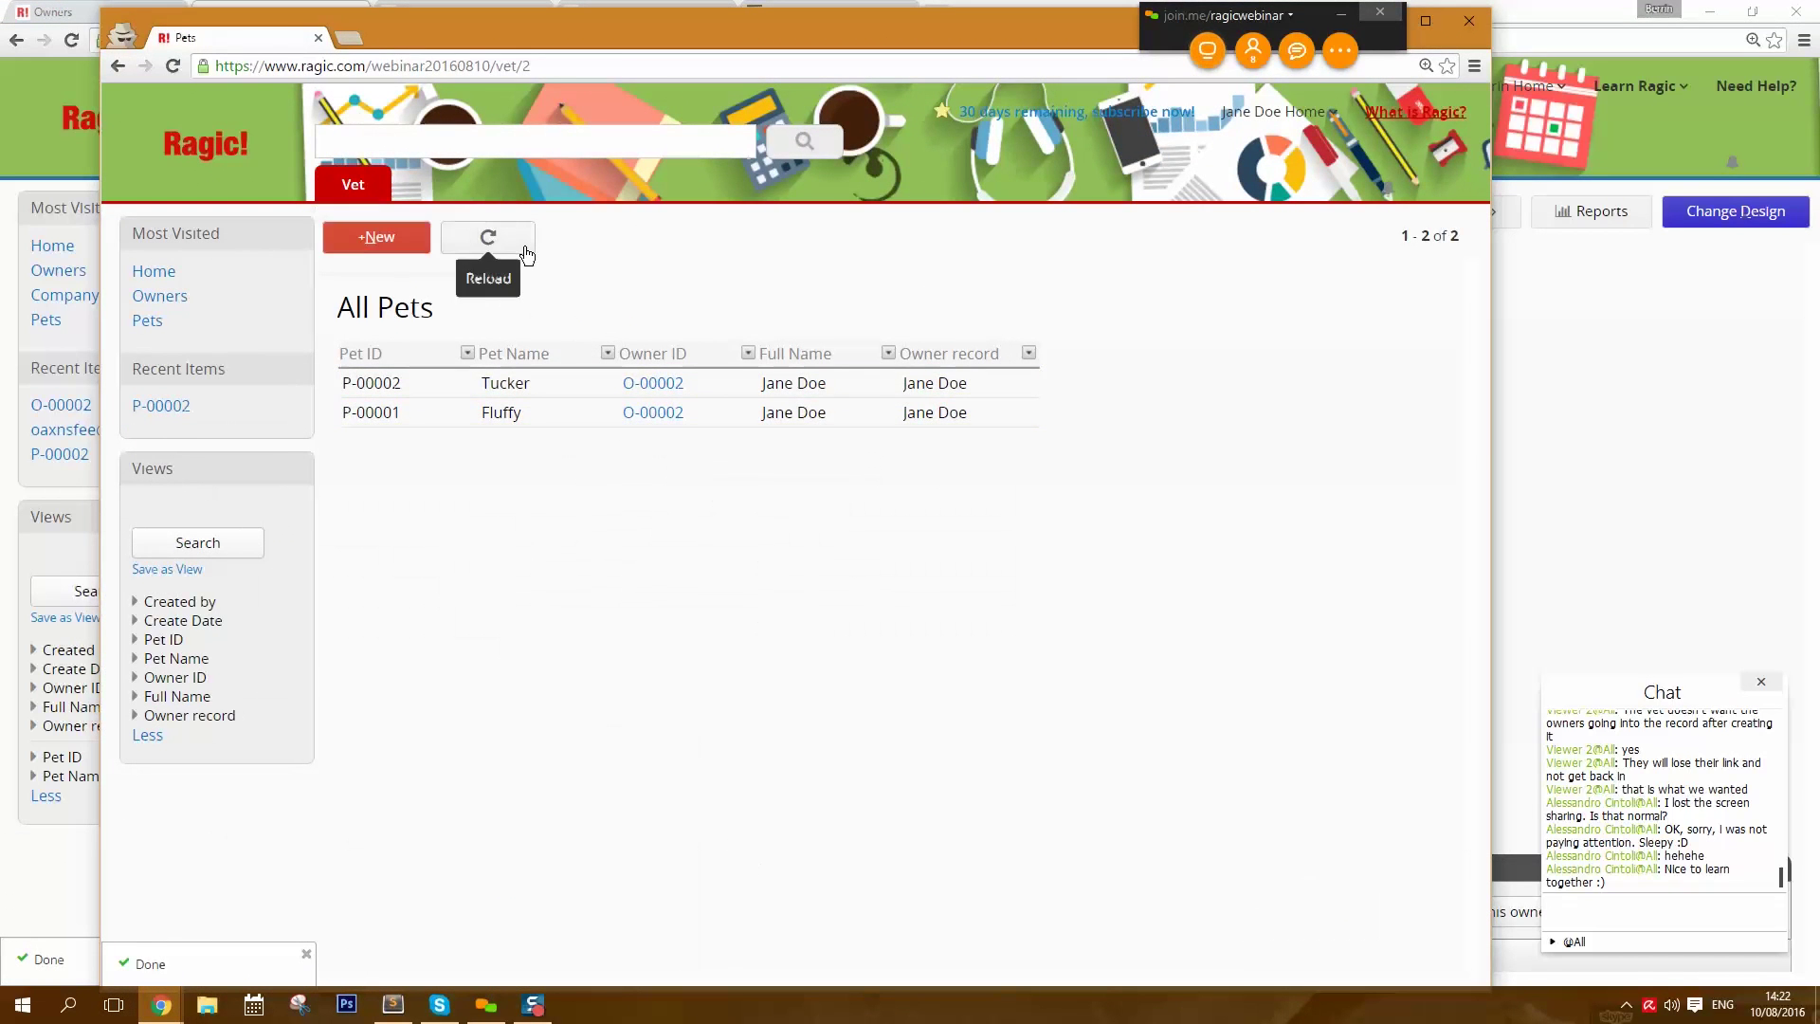
mouse_move(1275, 113)
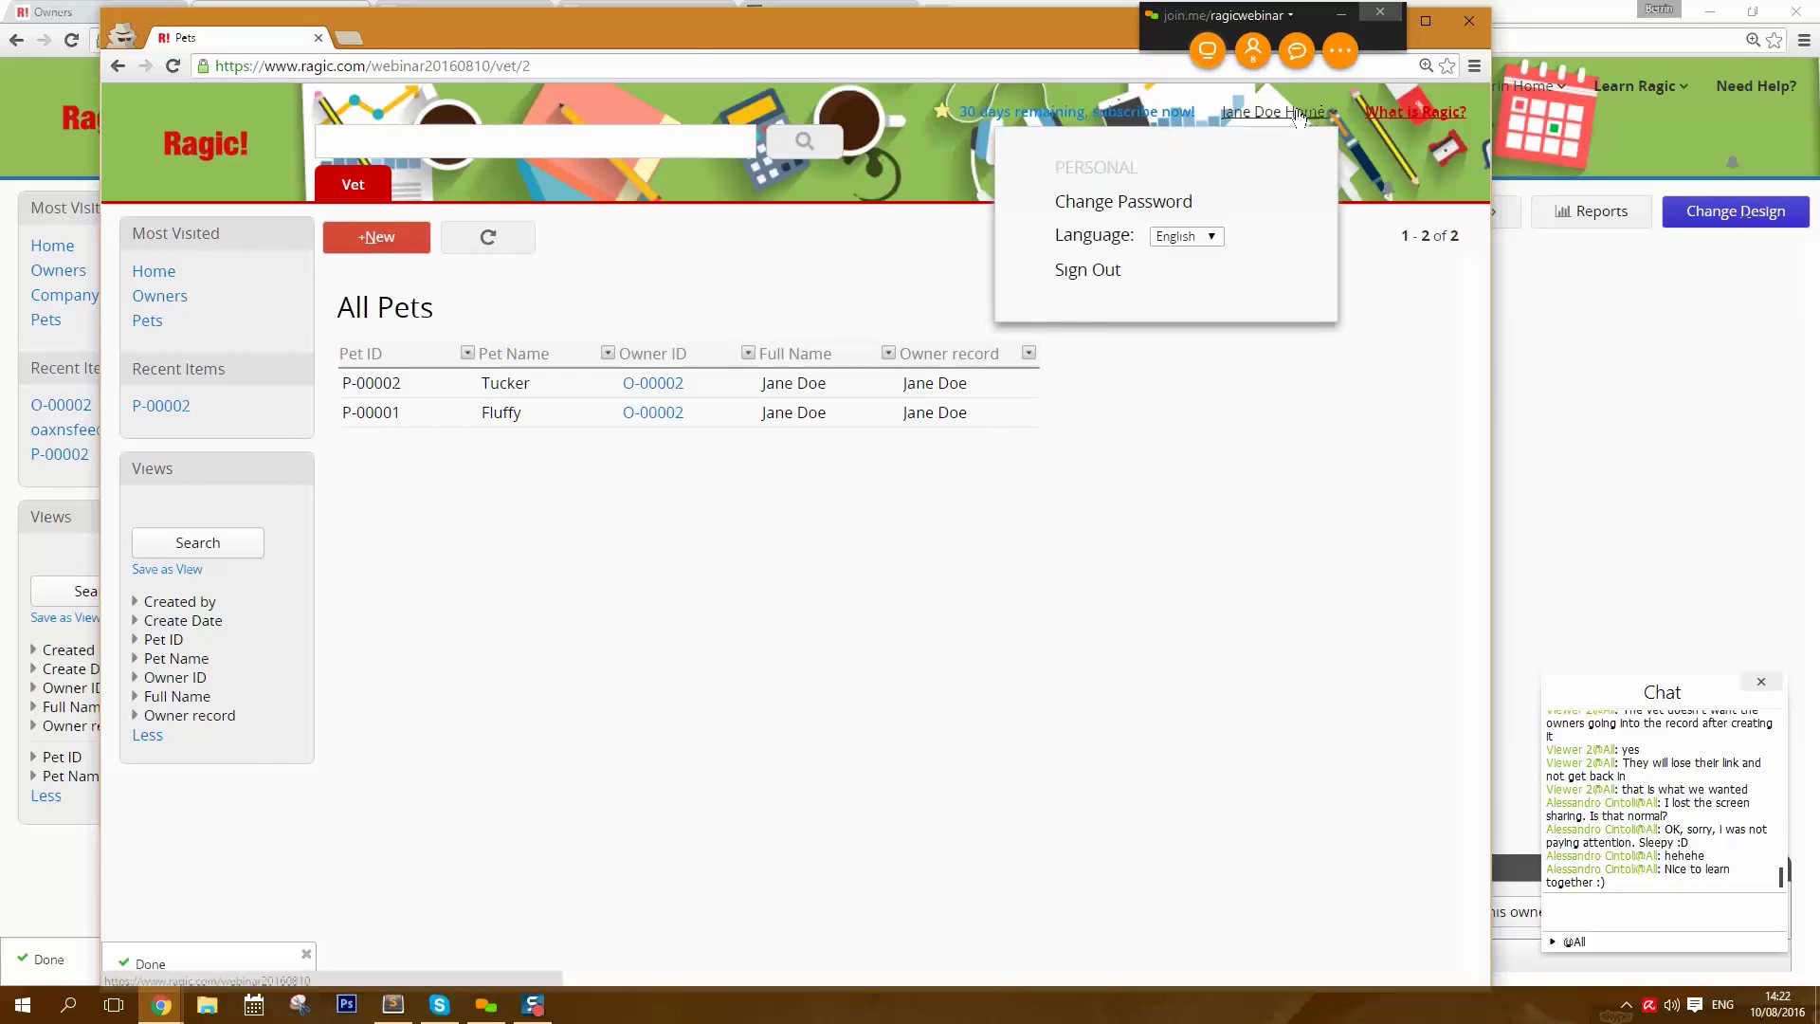
click(1095, 275)
click(549, 379)
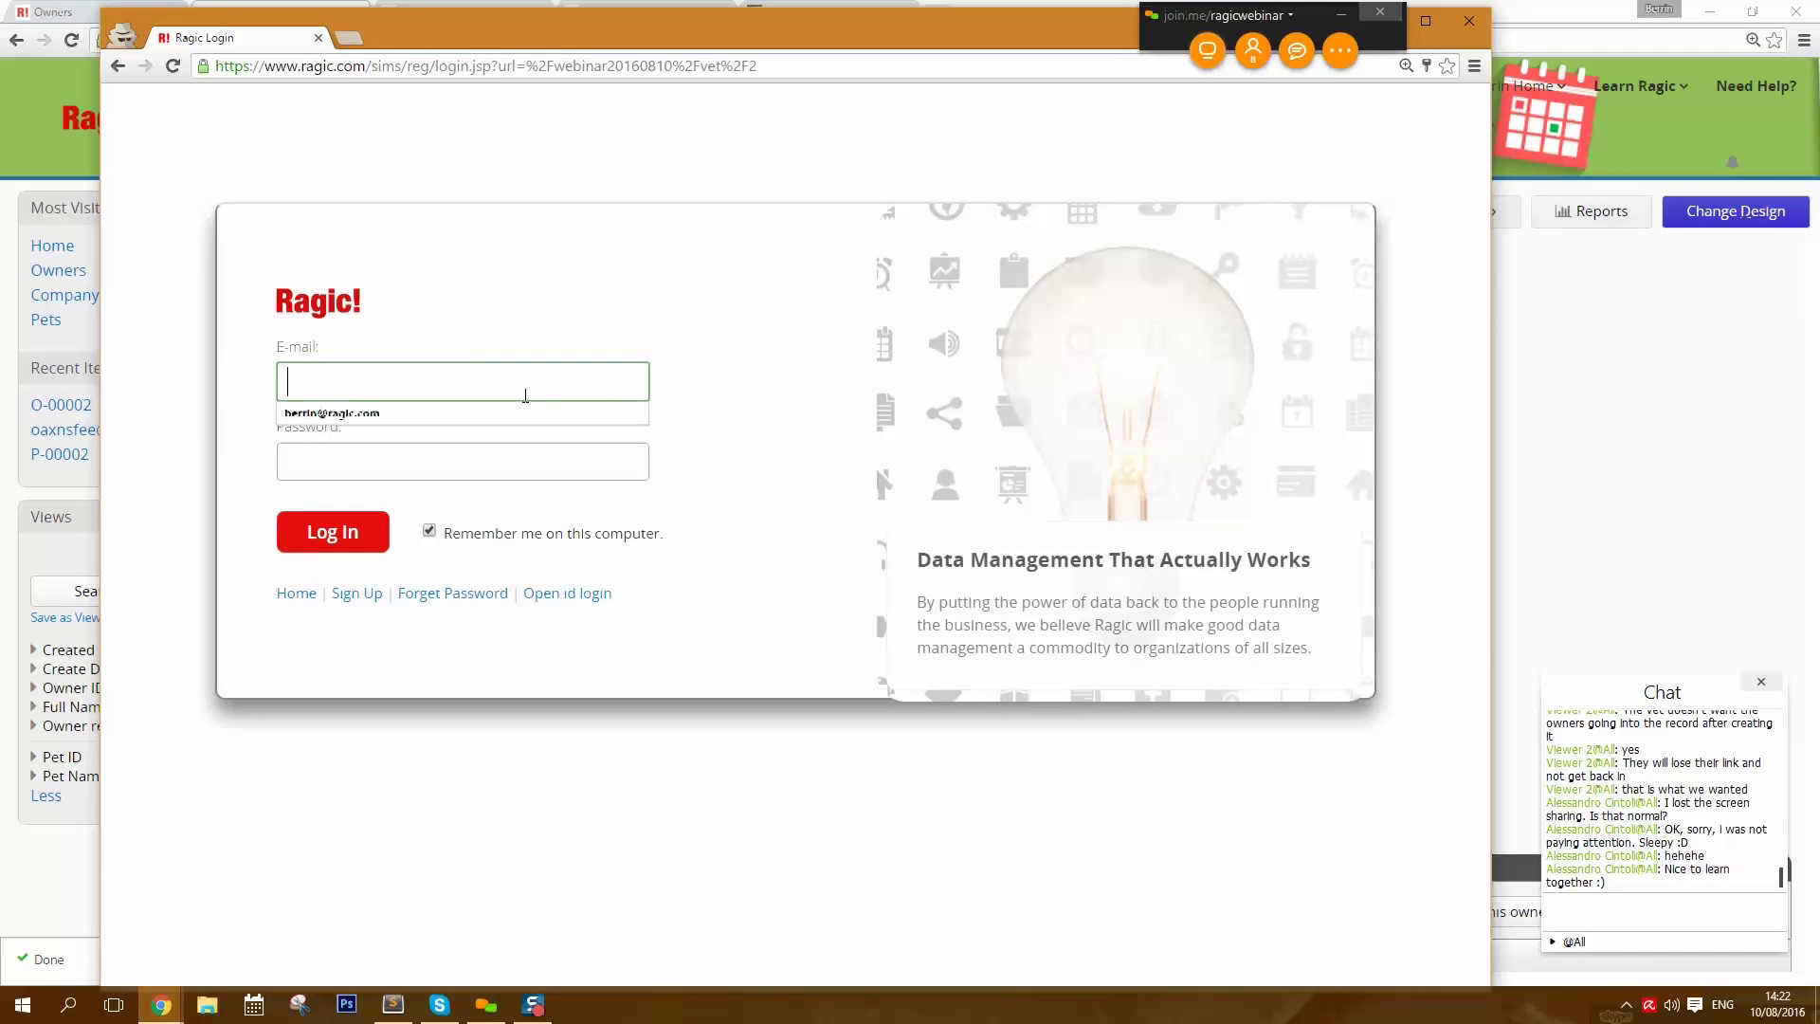
key(ctrl+v)
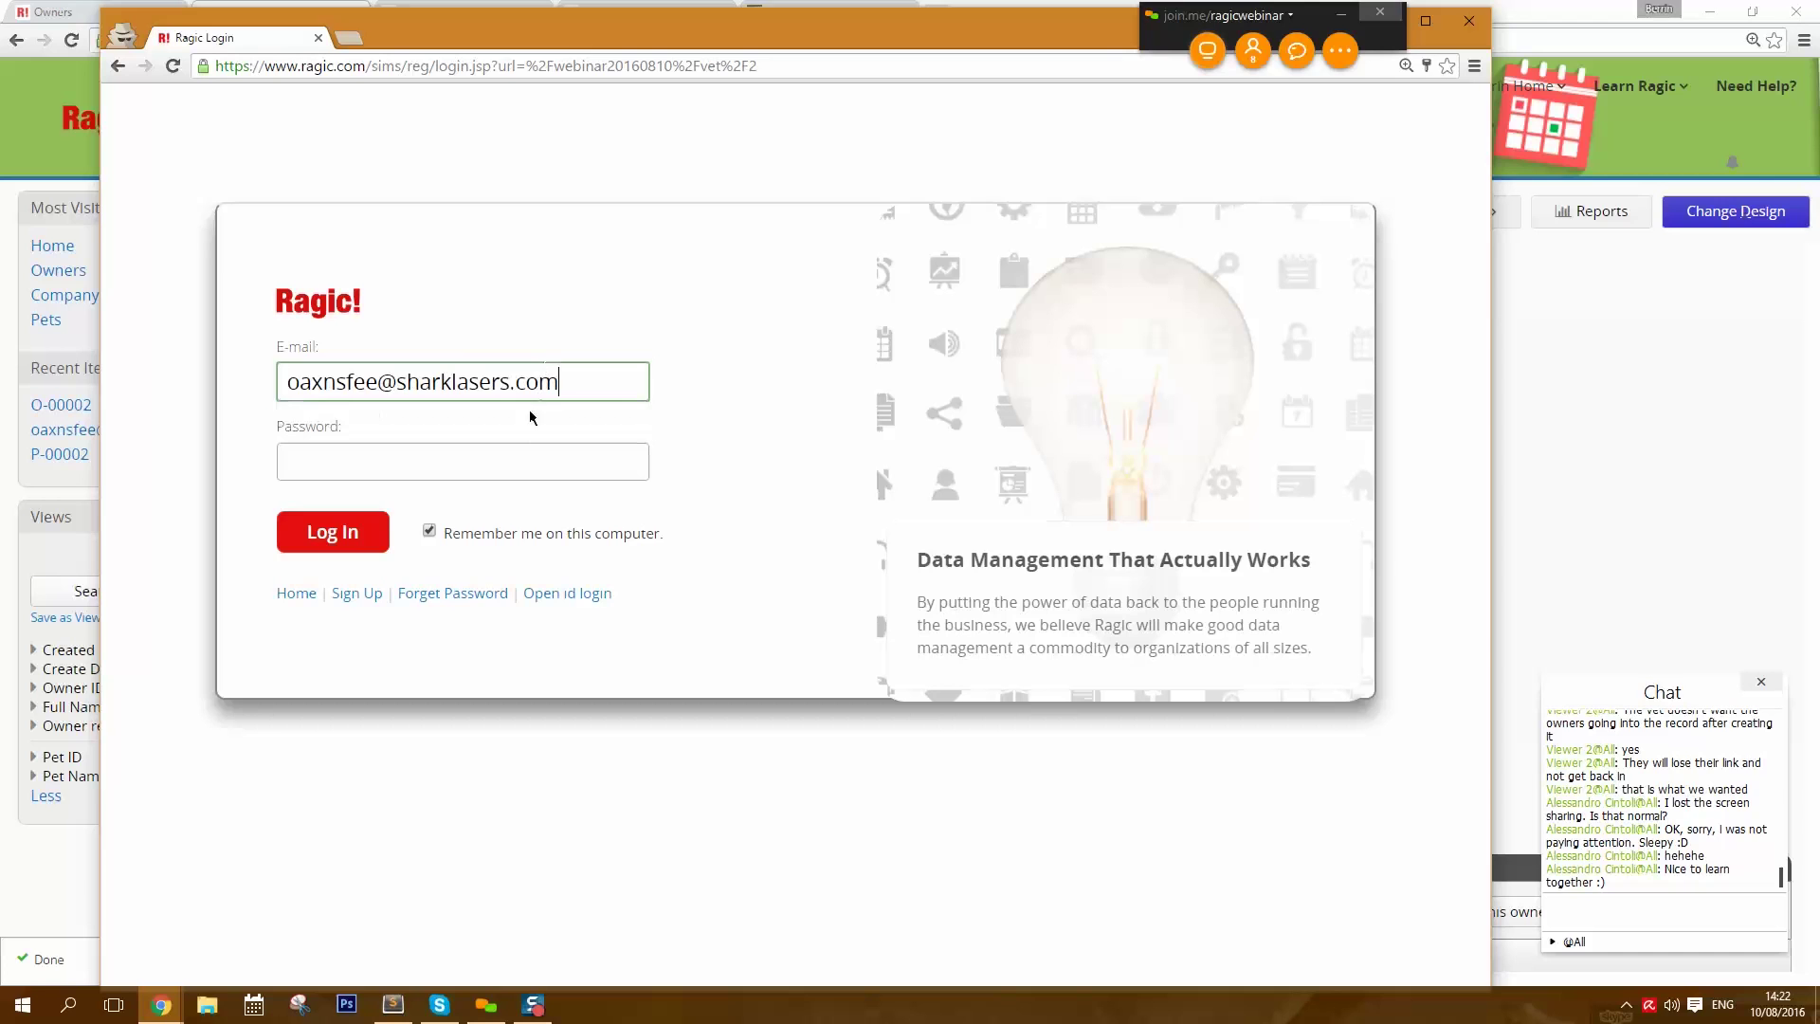
click(491, 452)
text(****)
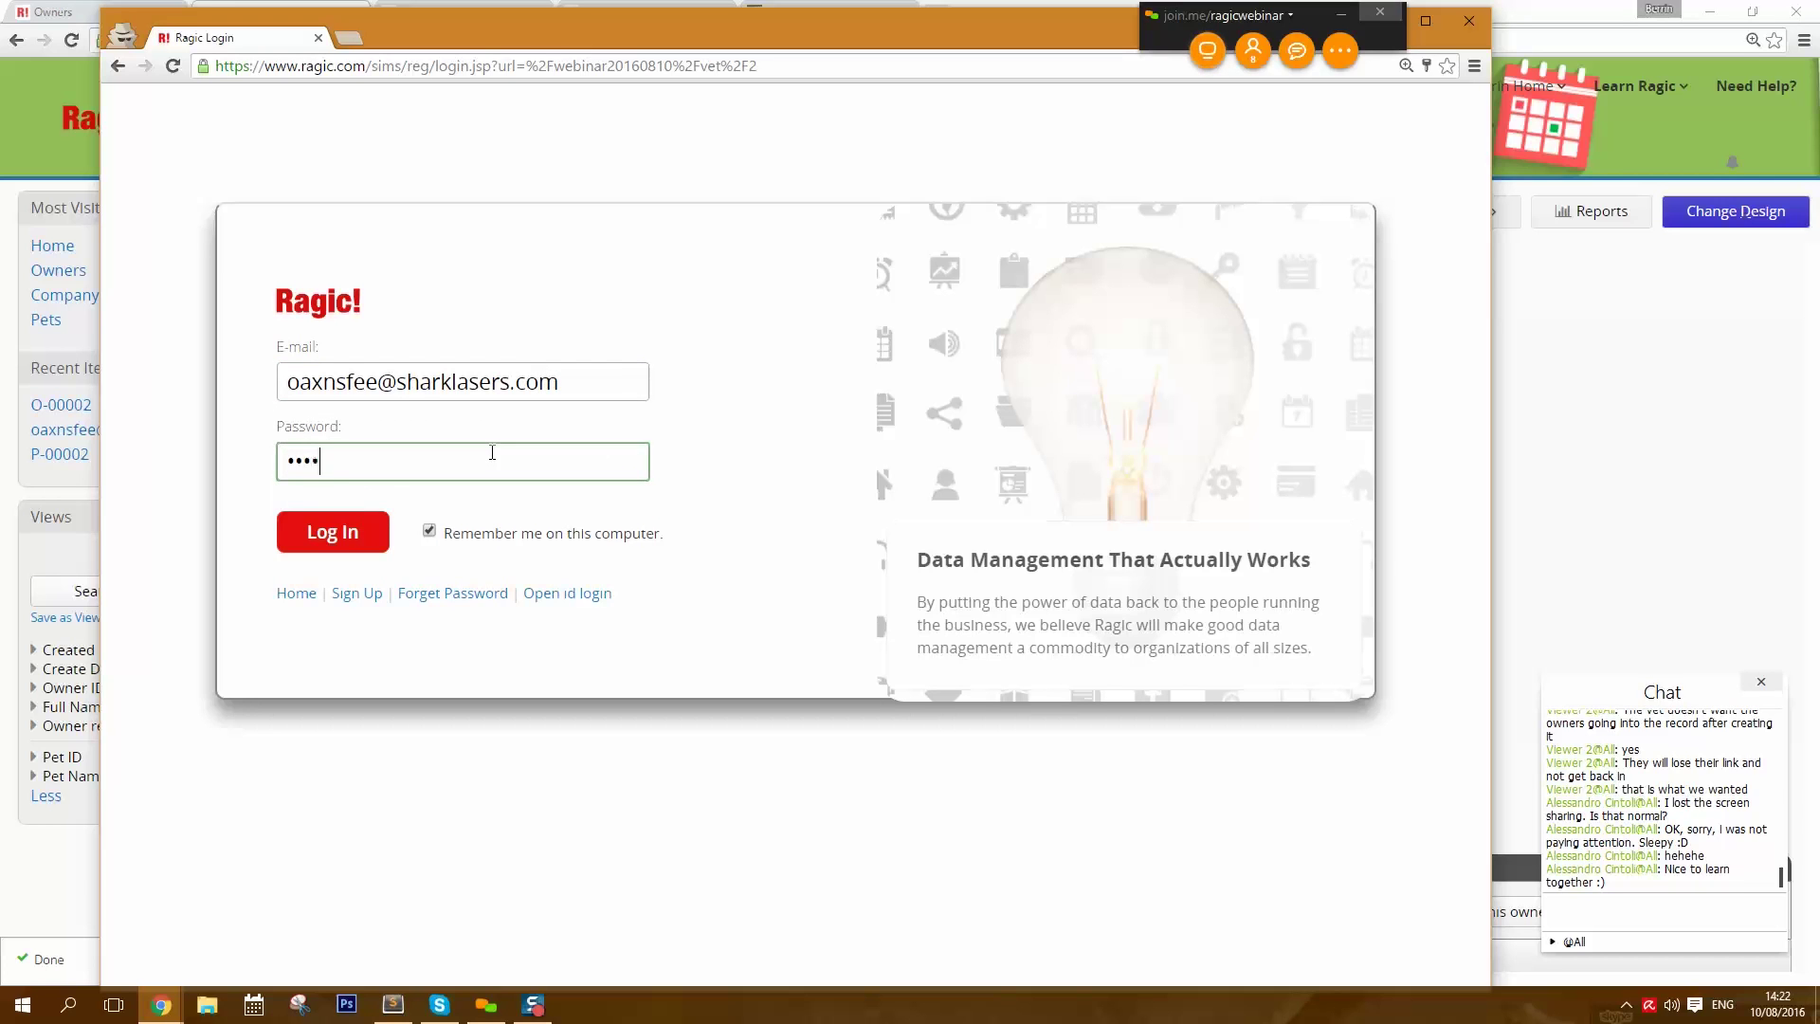
click(371, 535)
mouse_move(349, 190)
click(373, 231)
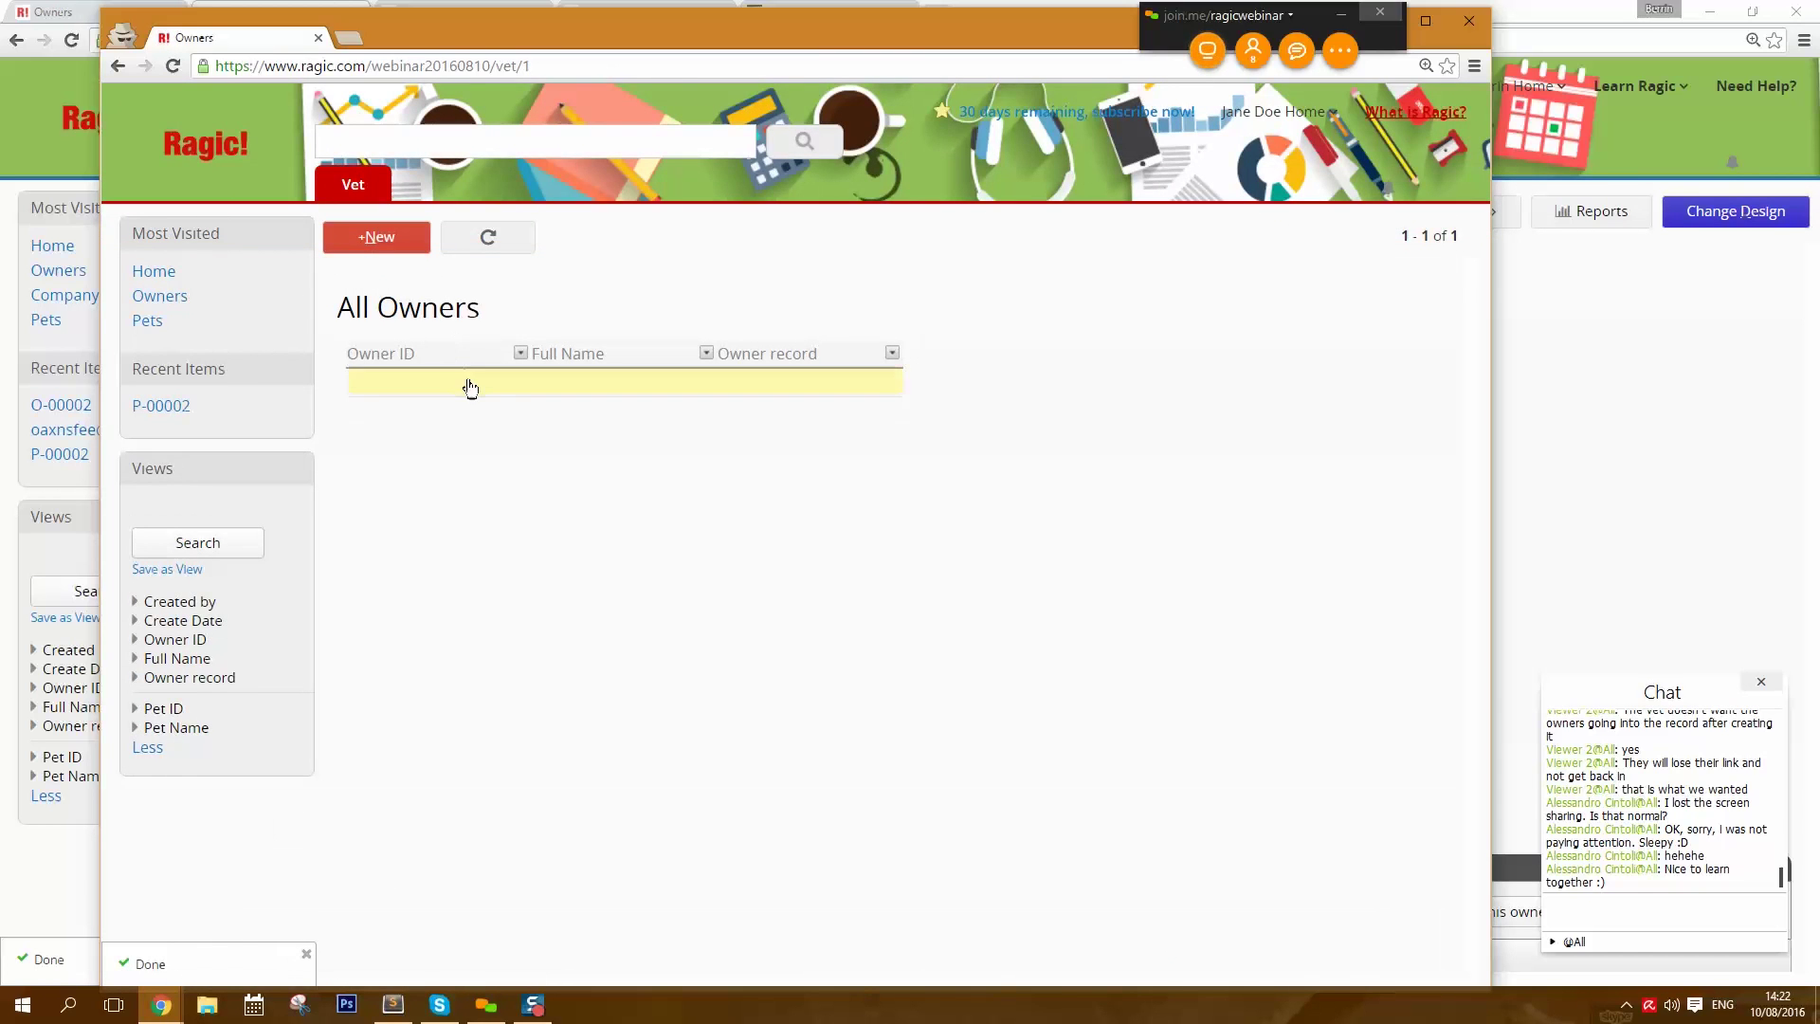
Step: Try a new Owners entry, return to the owners list, then open the Pets sheet
click(487, 237)
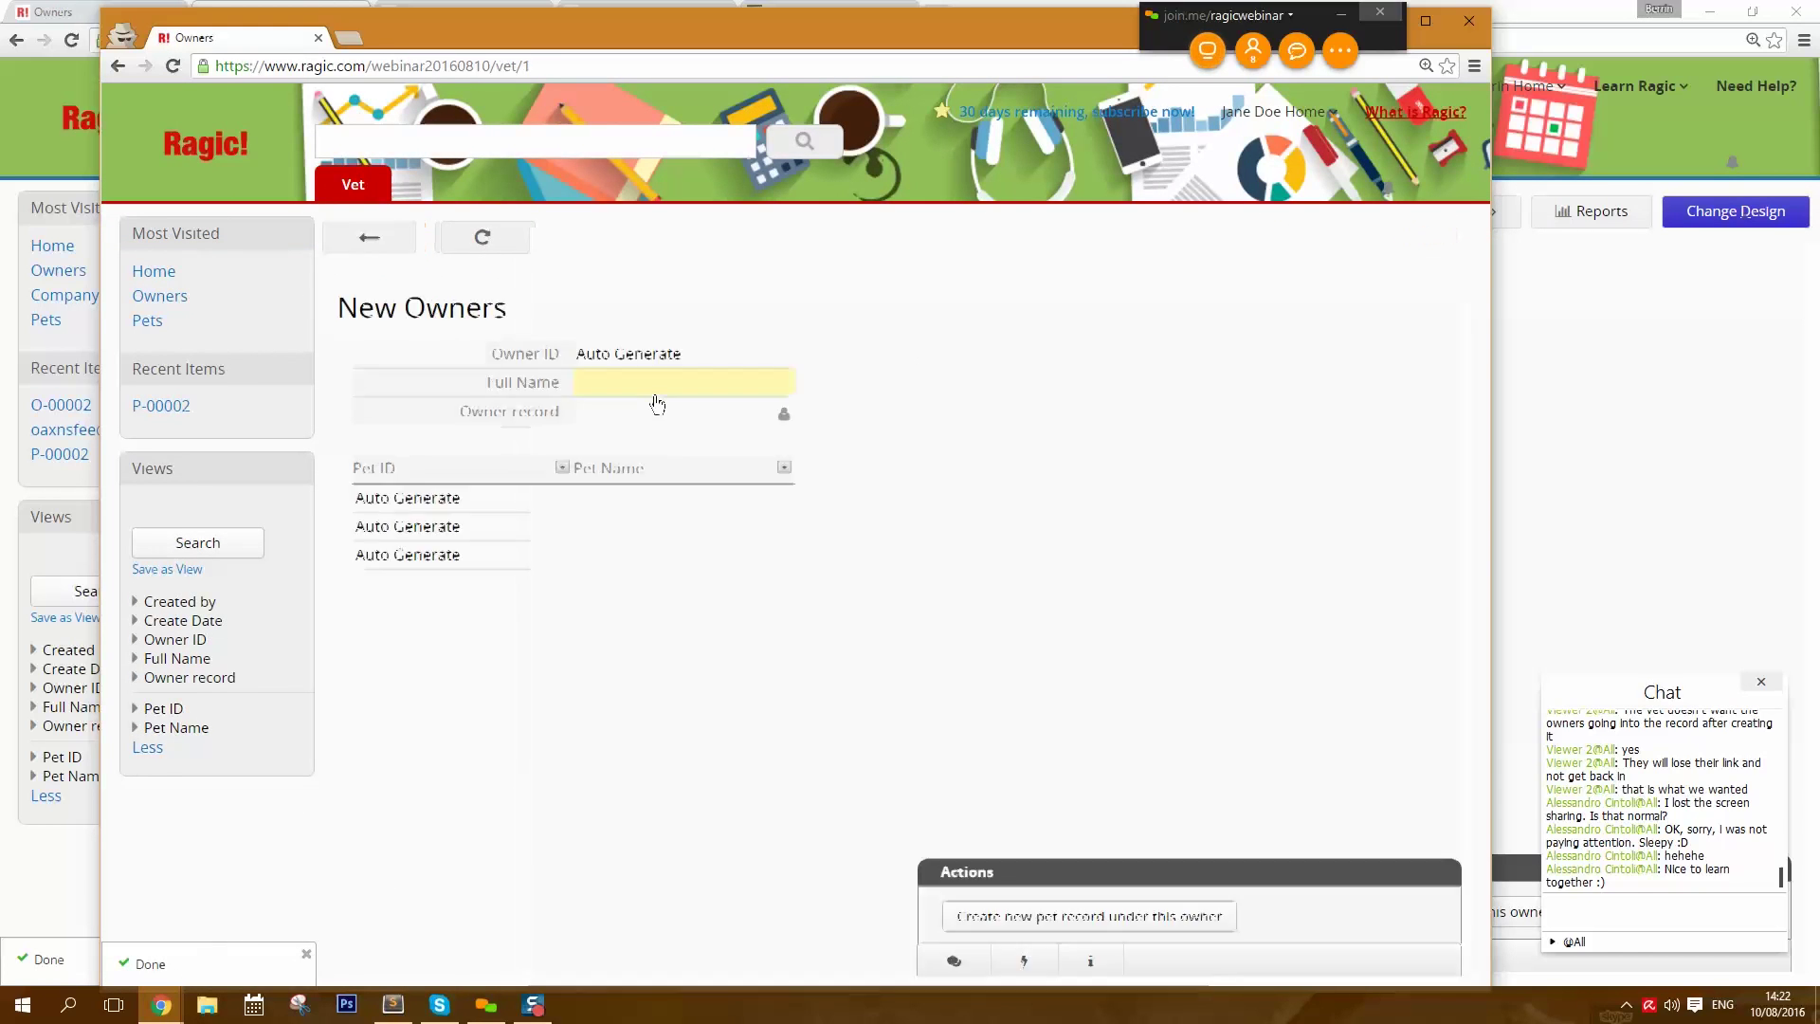
click(374, 239)
mouse_move(353, 190)
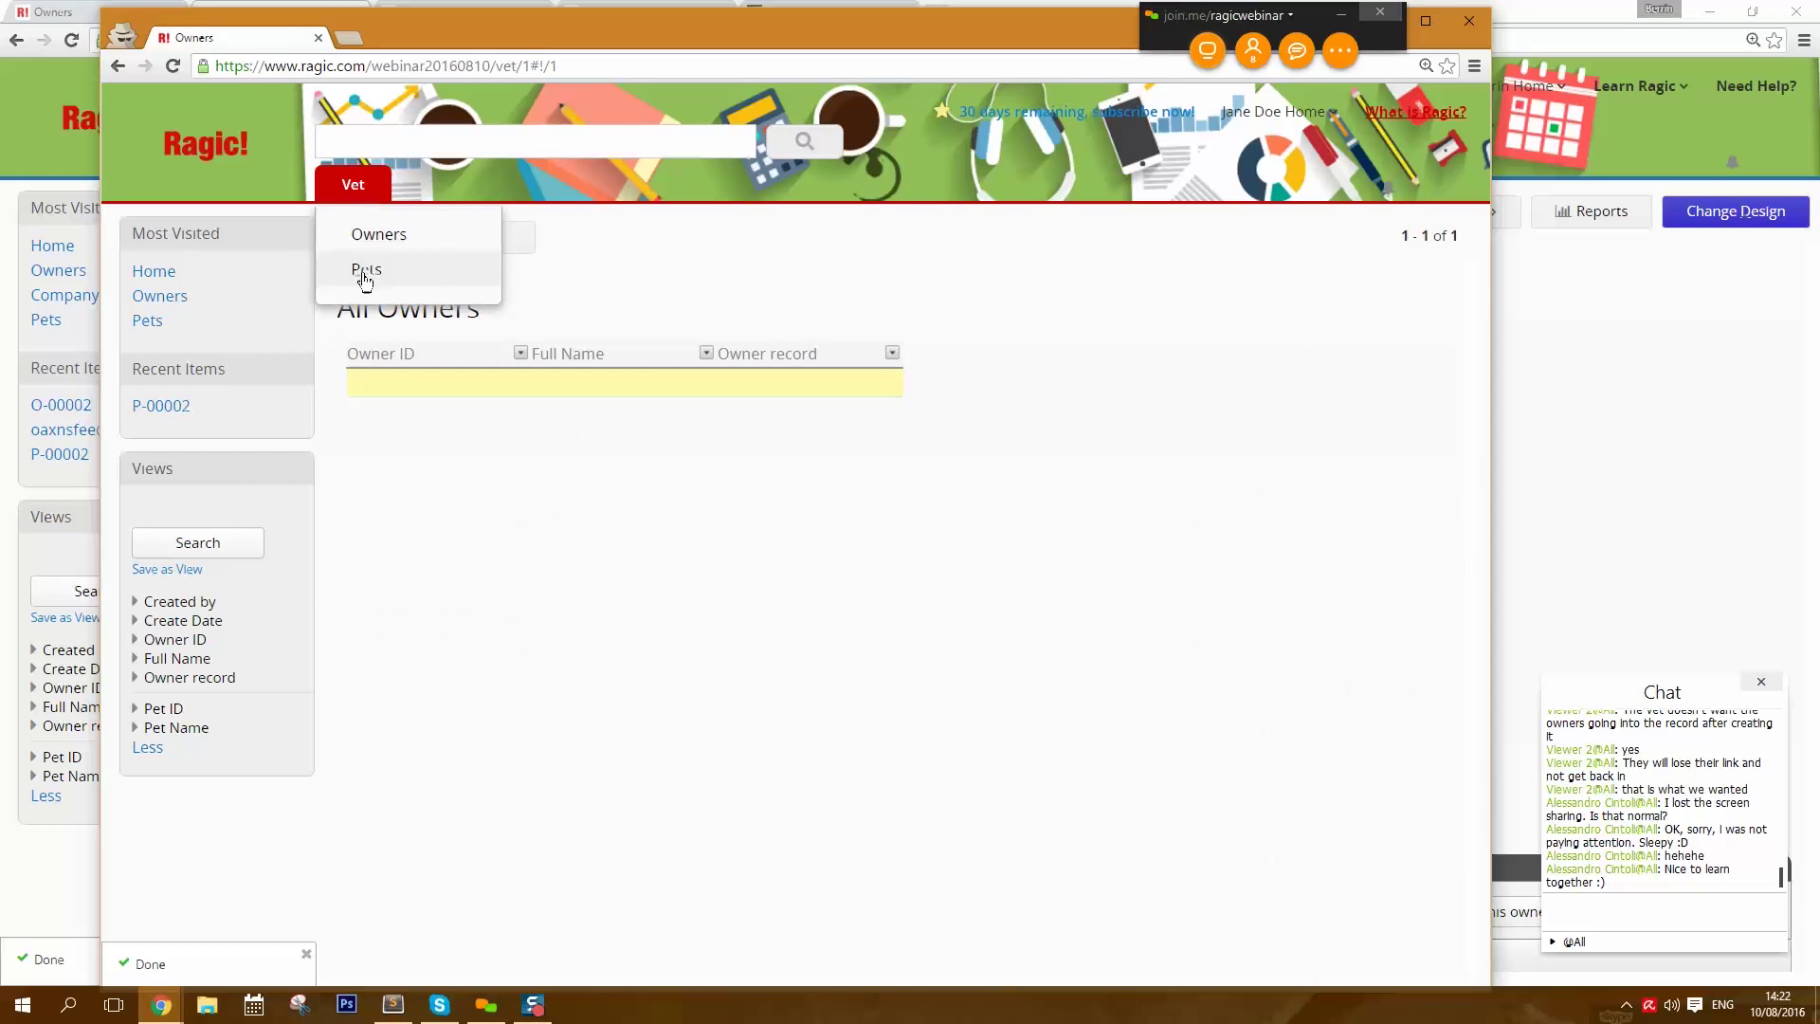
click(365, 273)
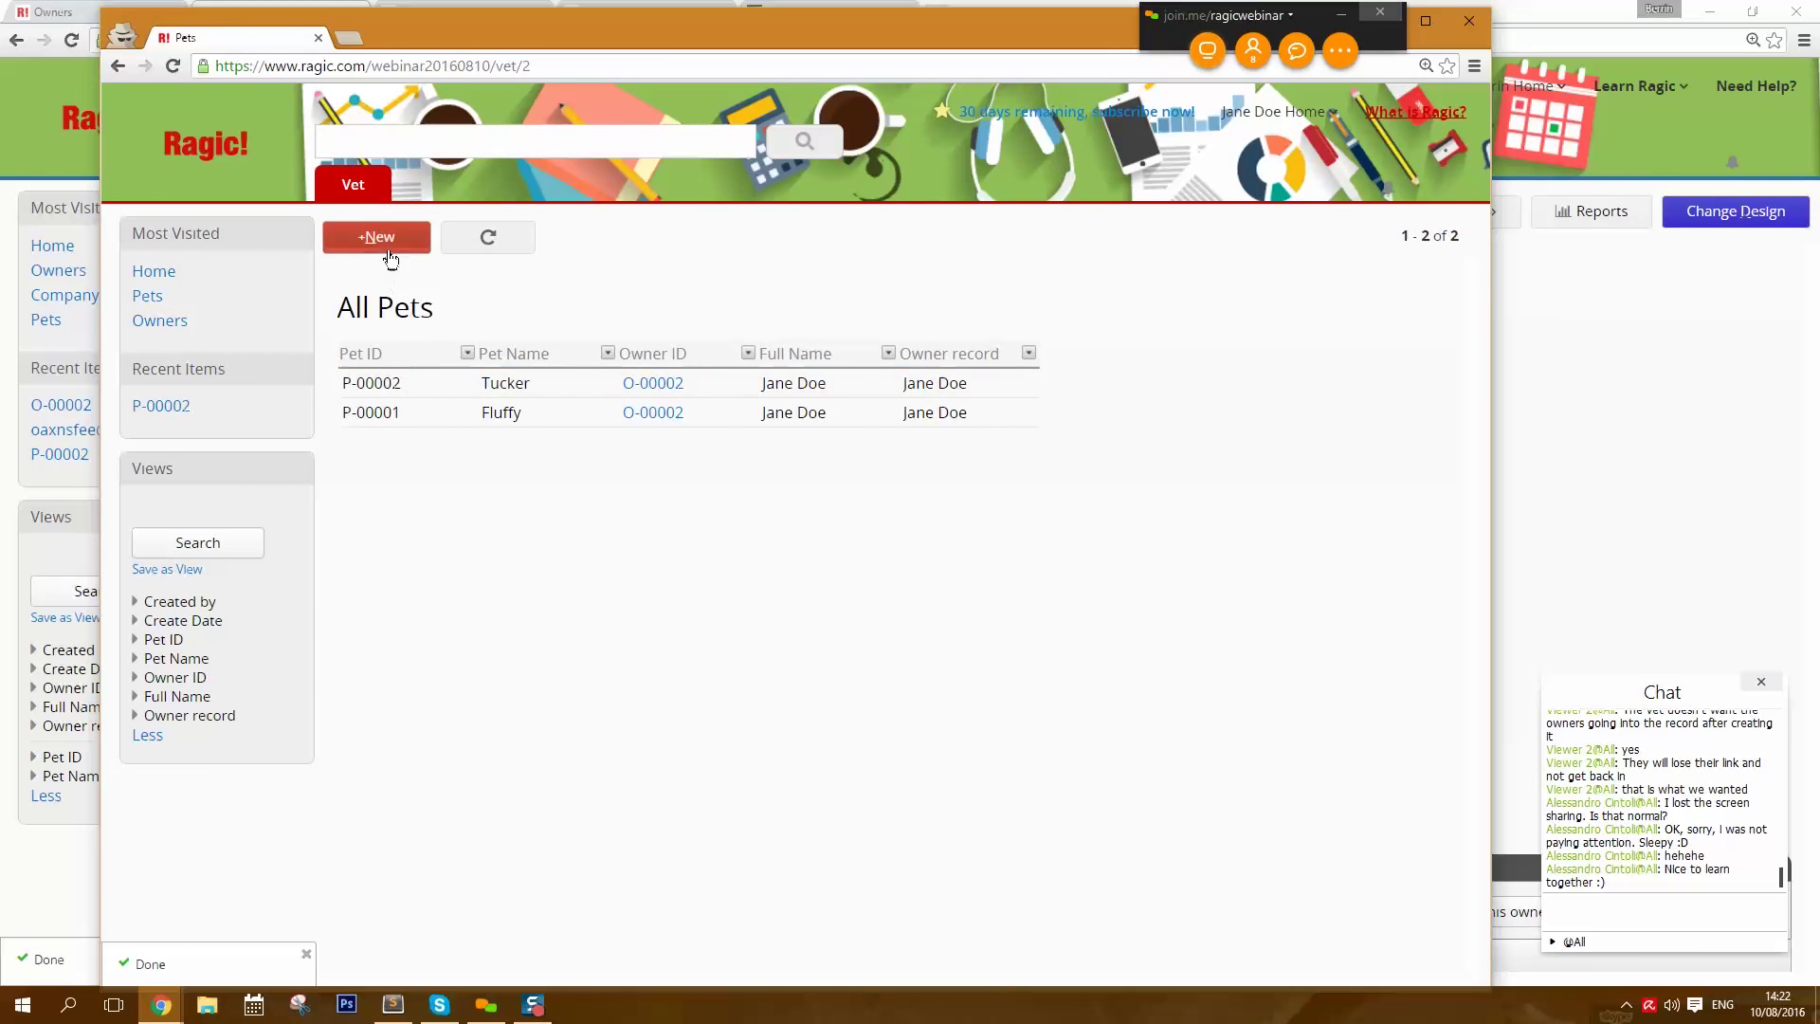
Step: Start a new pet, discard the auto-saved draft, and find the owner picker empty
click(389, 254)
click(684, 467)
click(622, 380)
click(624, 434)
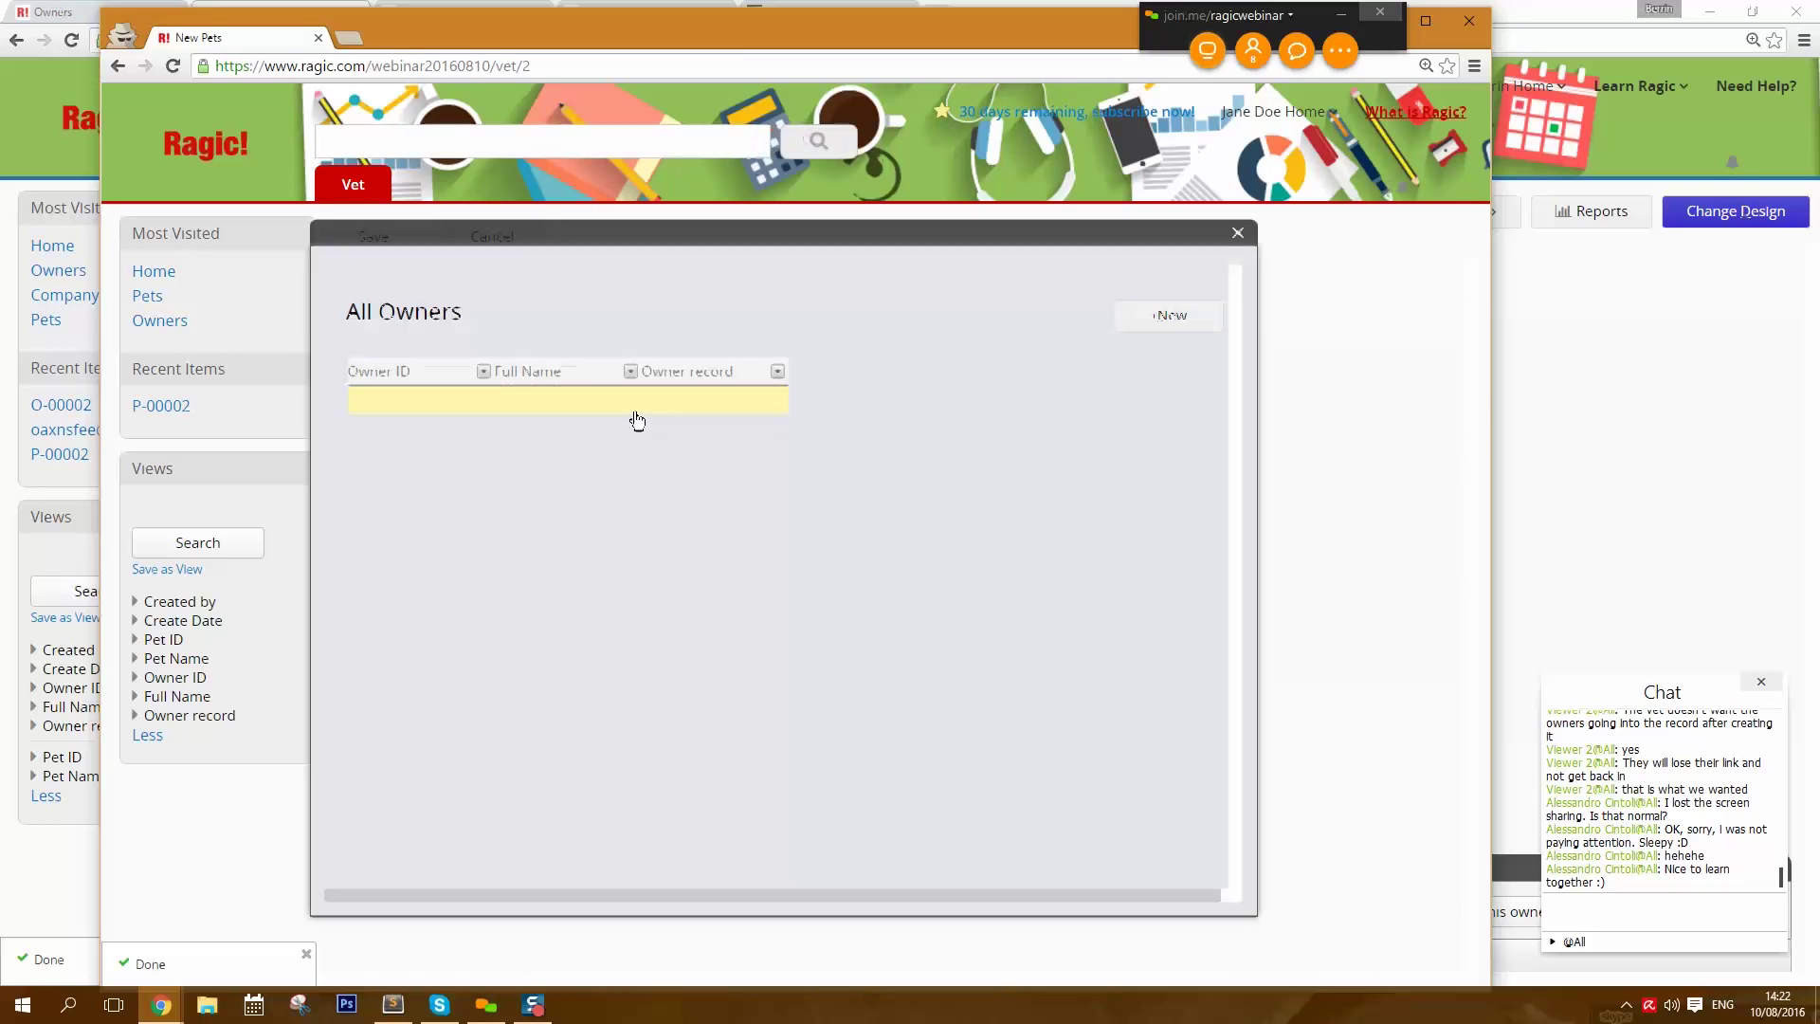
click(1239, 233)
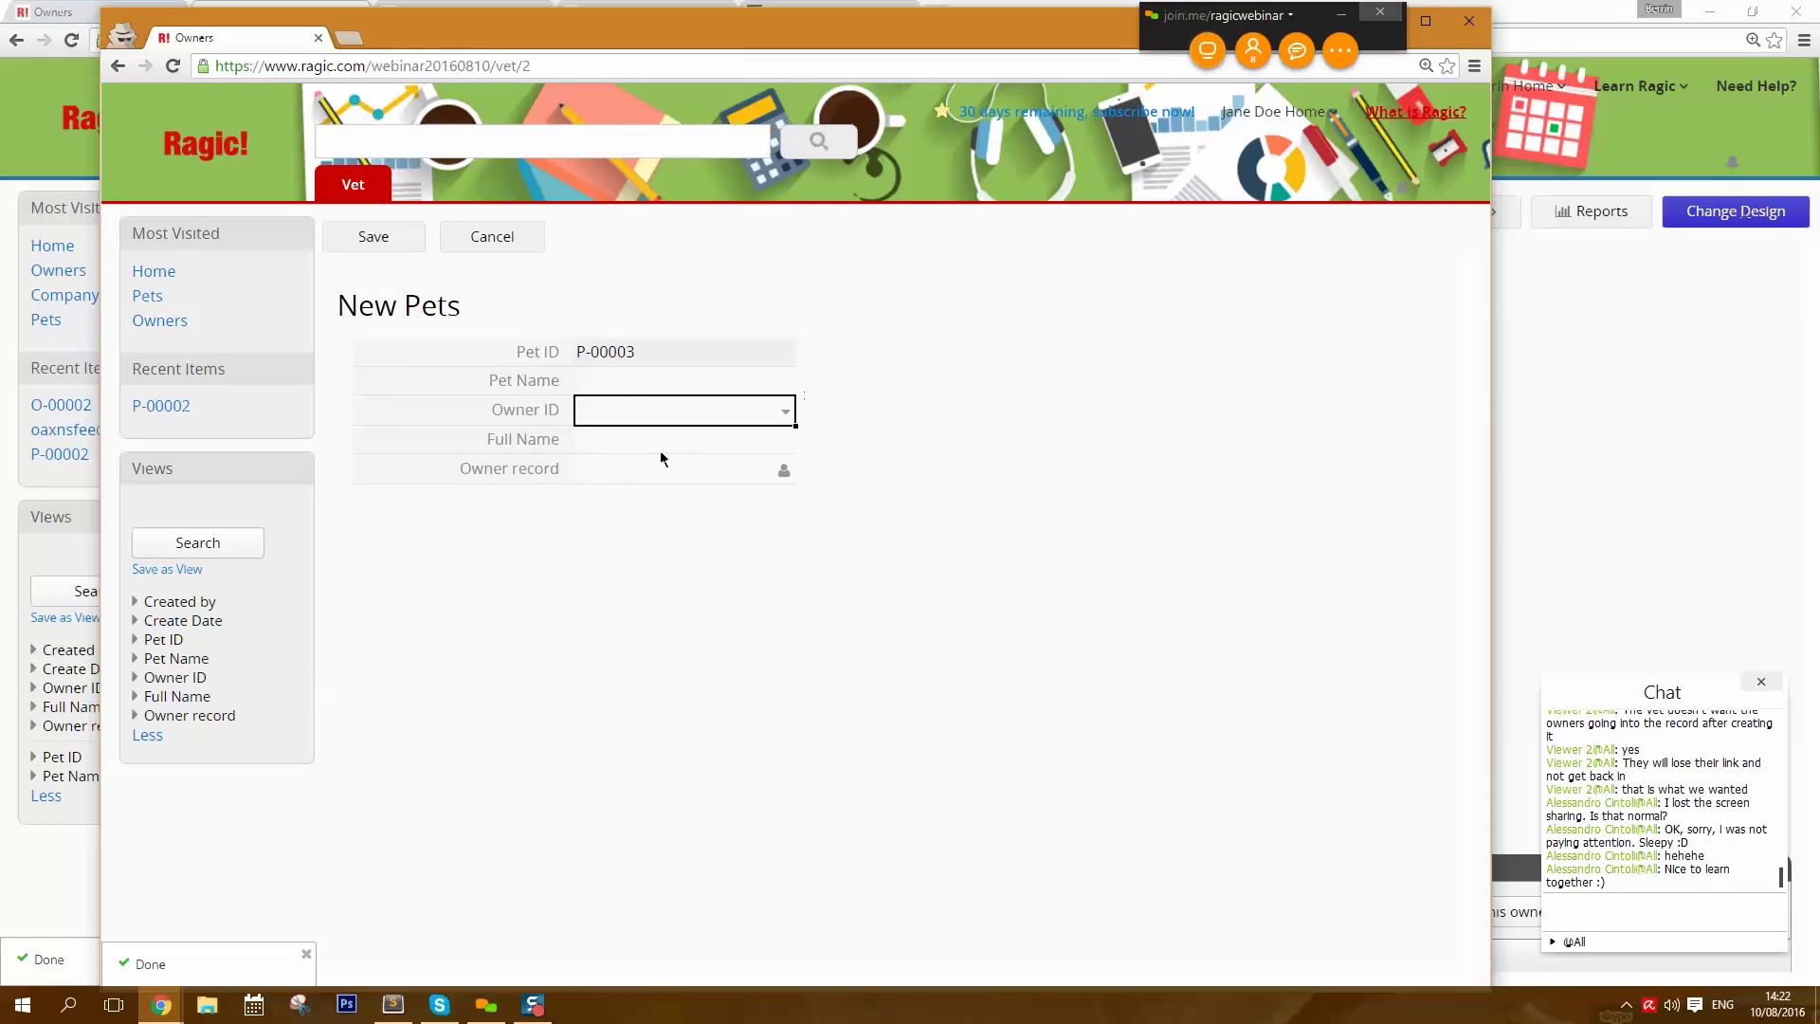
Step: Cancel the unsaved new pet form and leave the pet owner's test window
click(483, 237)
click(879, 167)
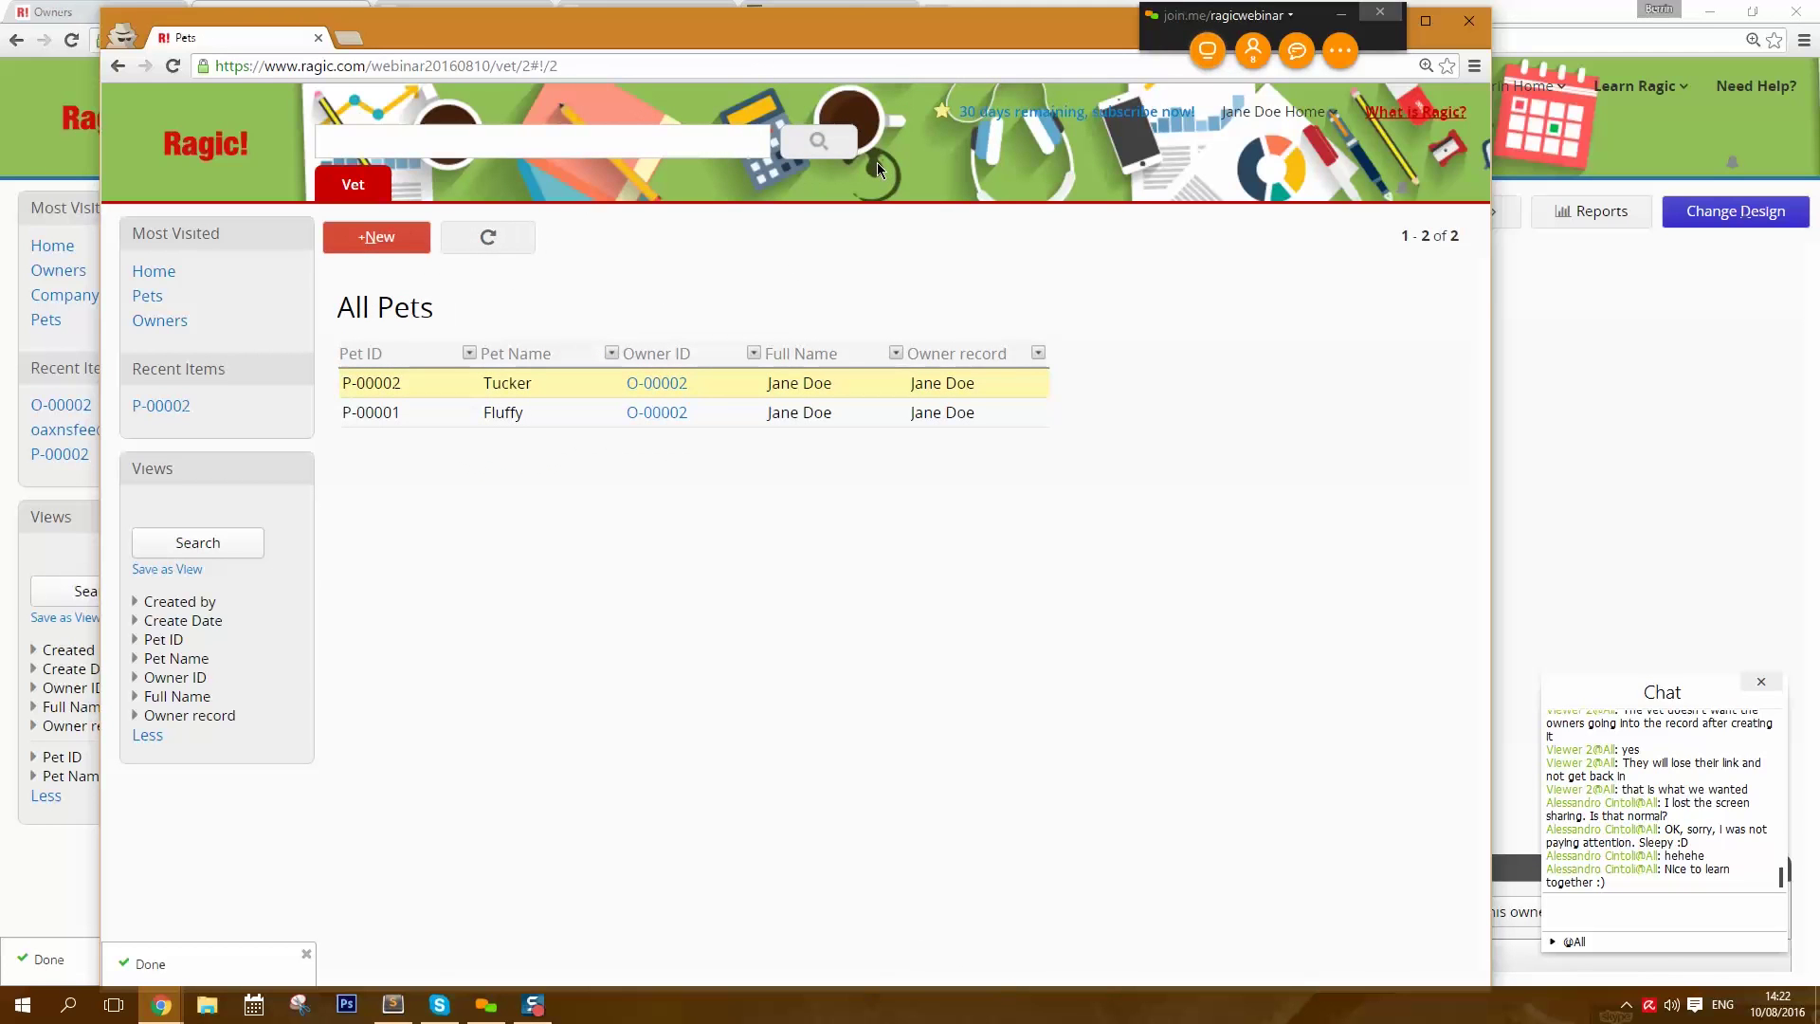
key(alt+Tab)
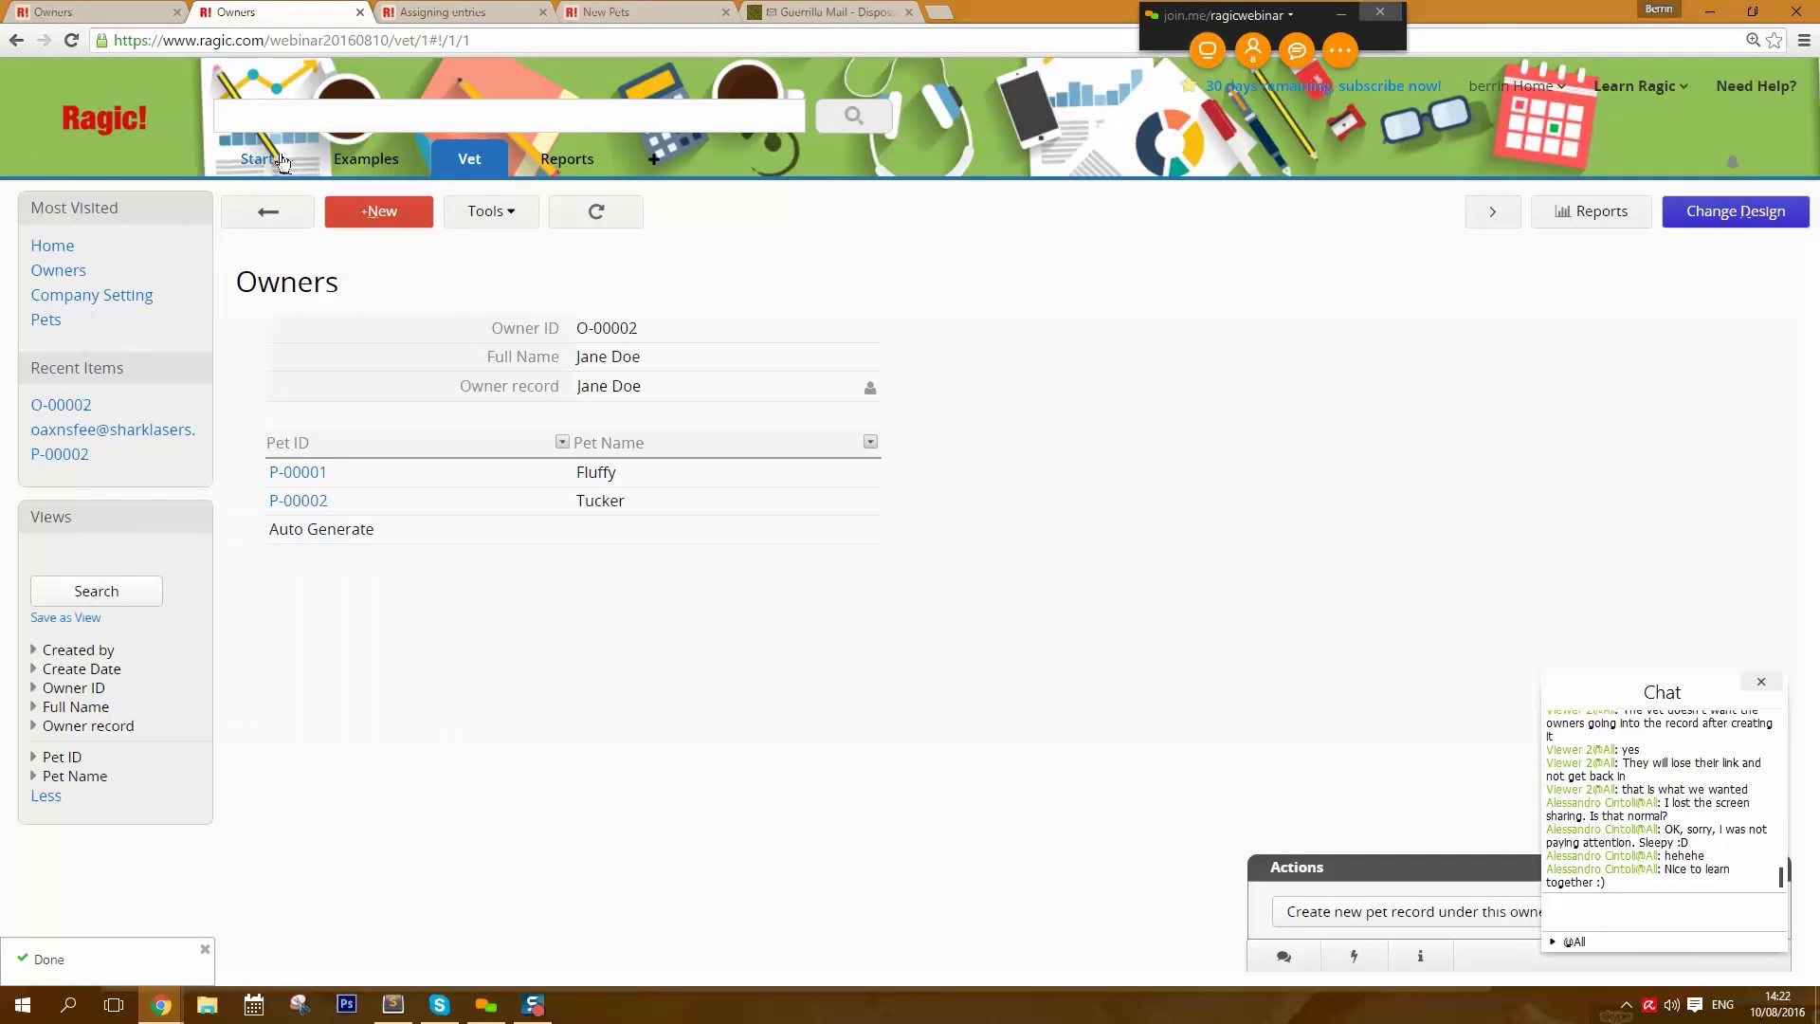
Step: In the Owners design's access rights, tick No Create for X-User
click(1716, 216)
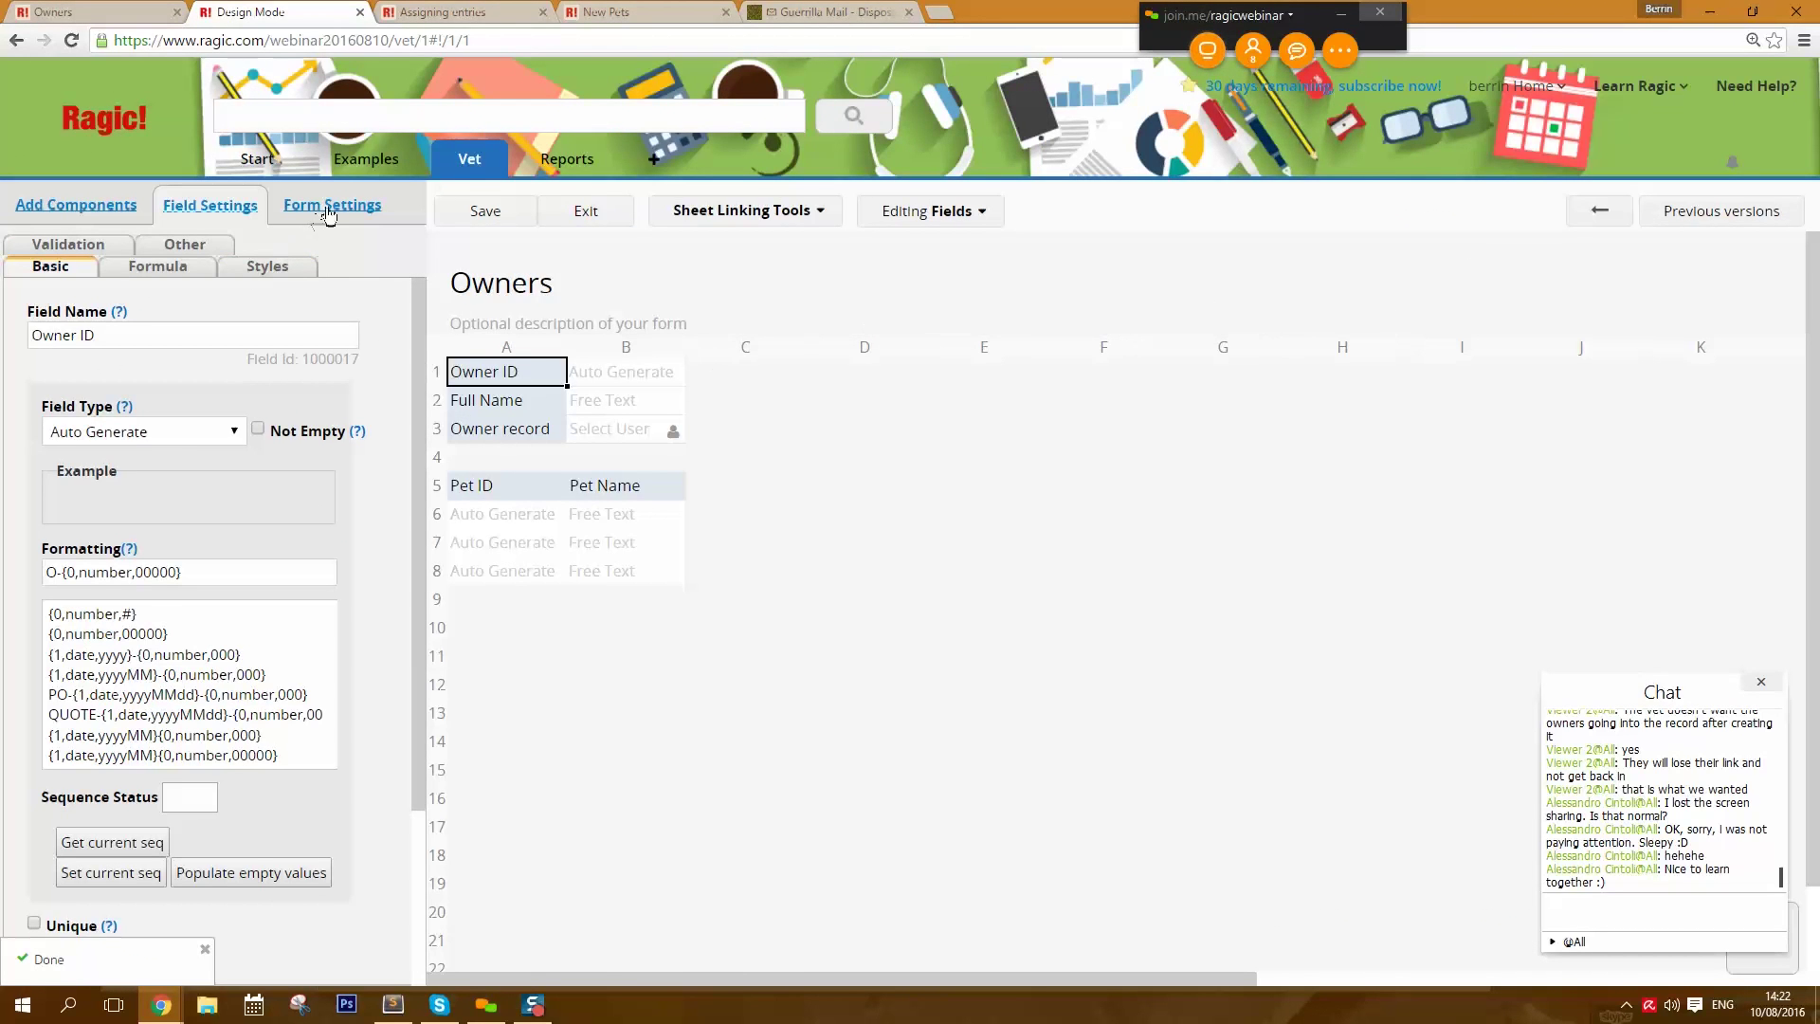
click(329, 211)
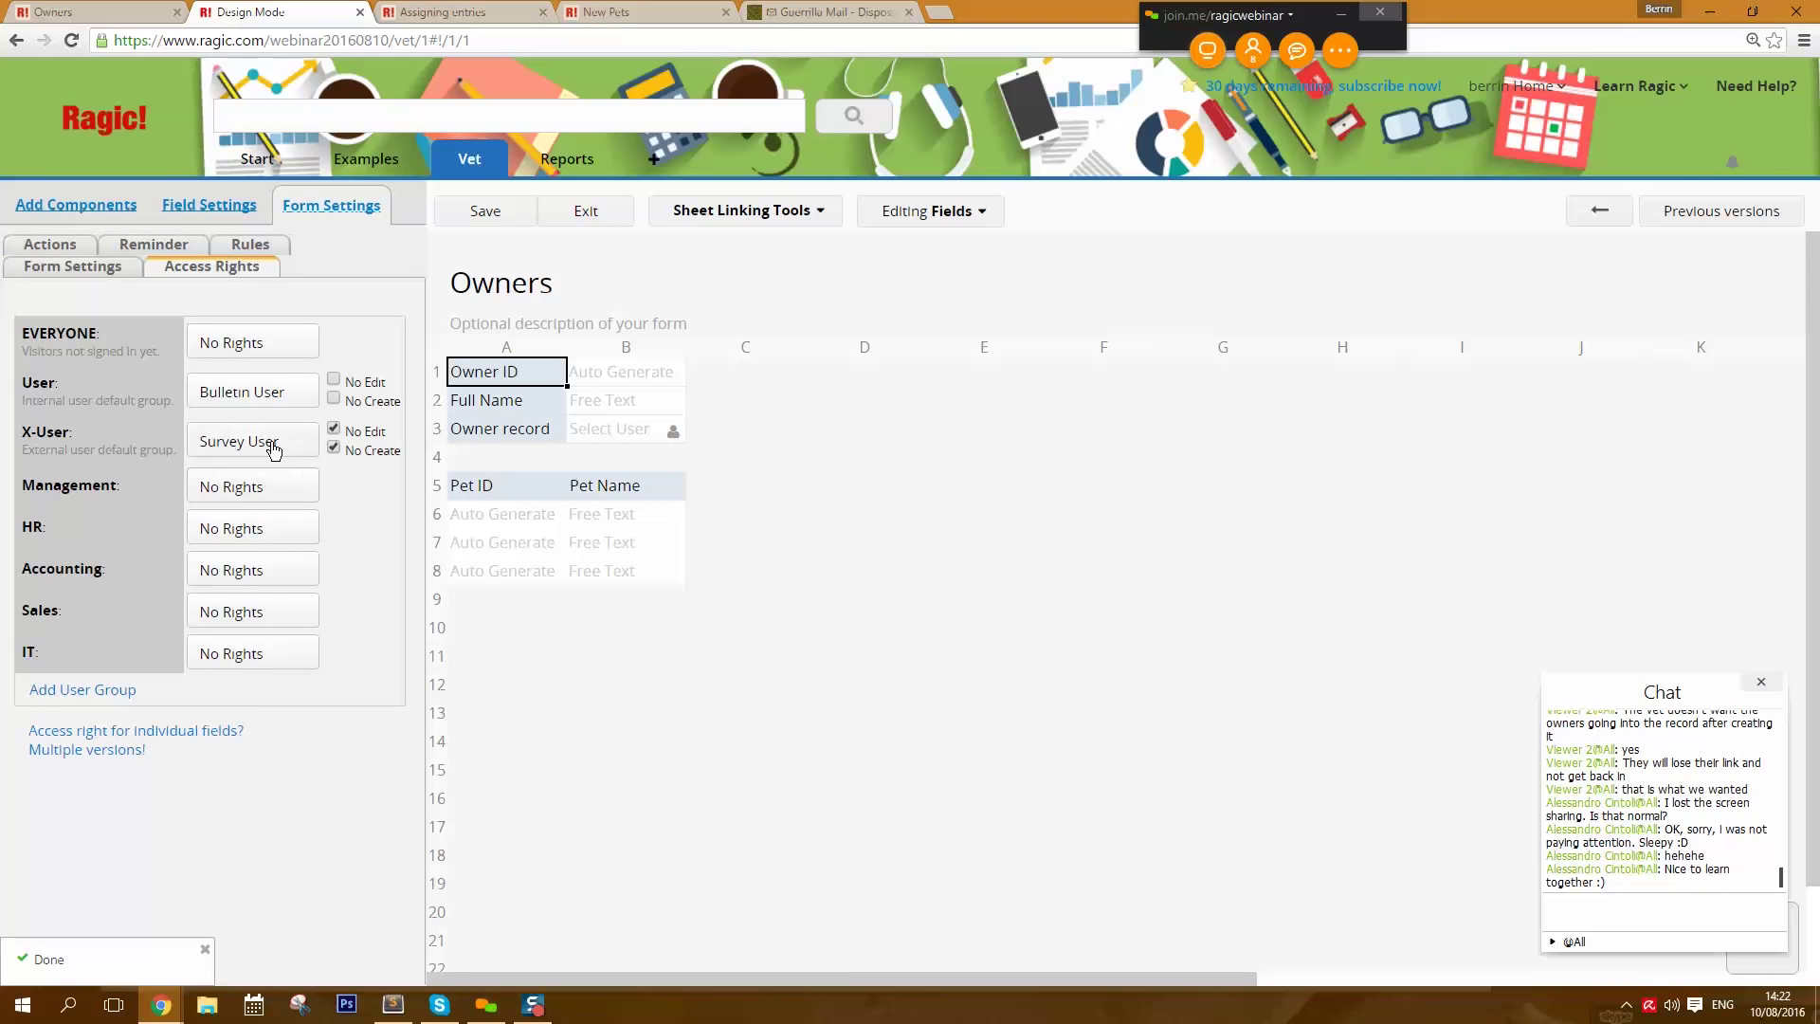
click(334, 448)
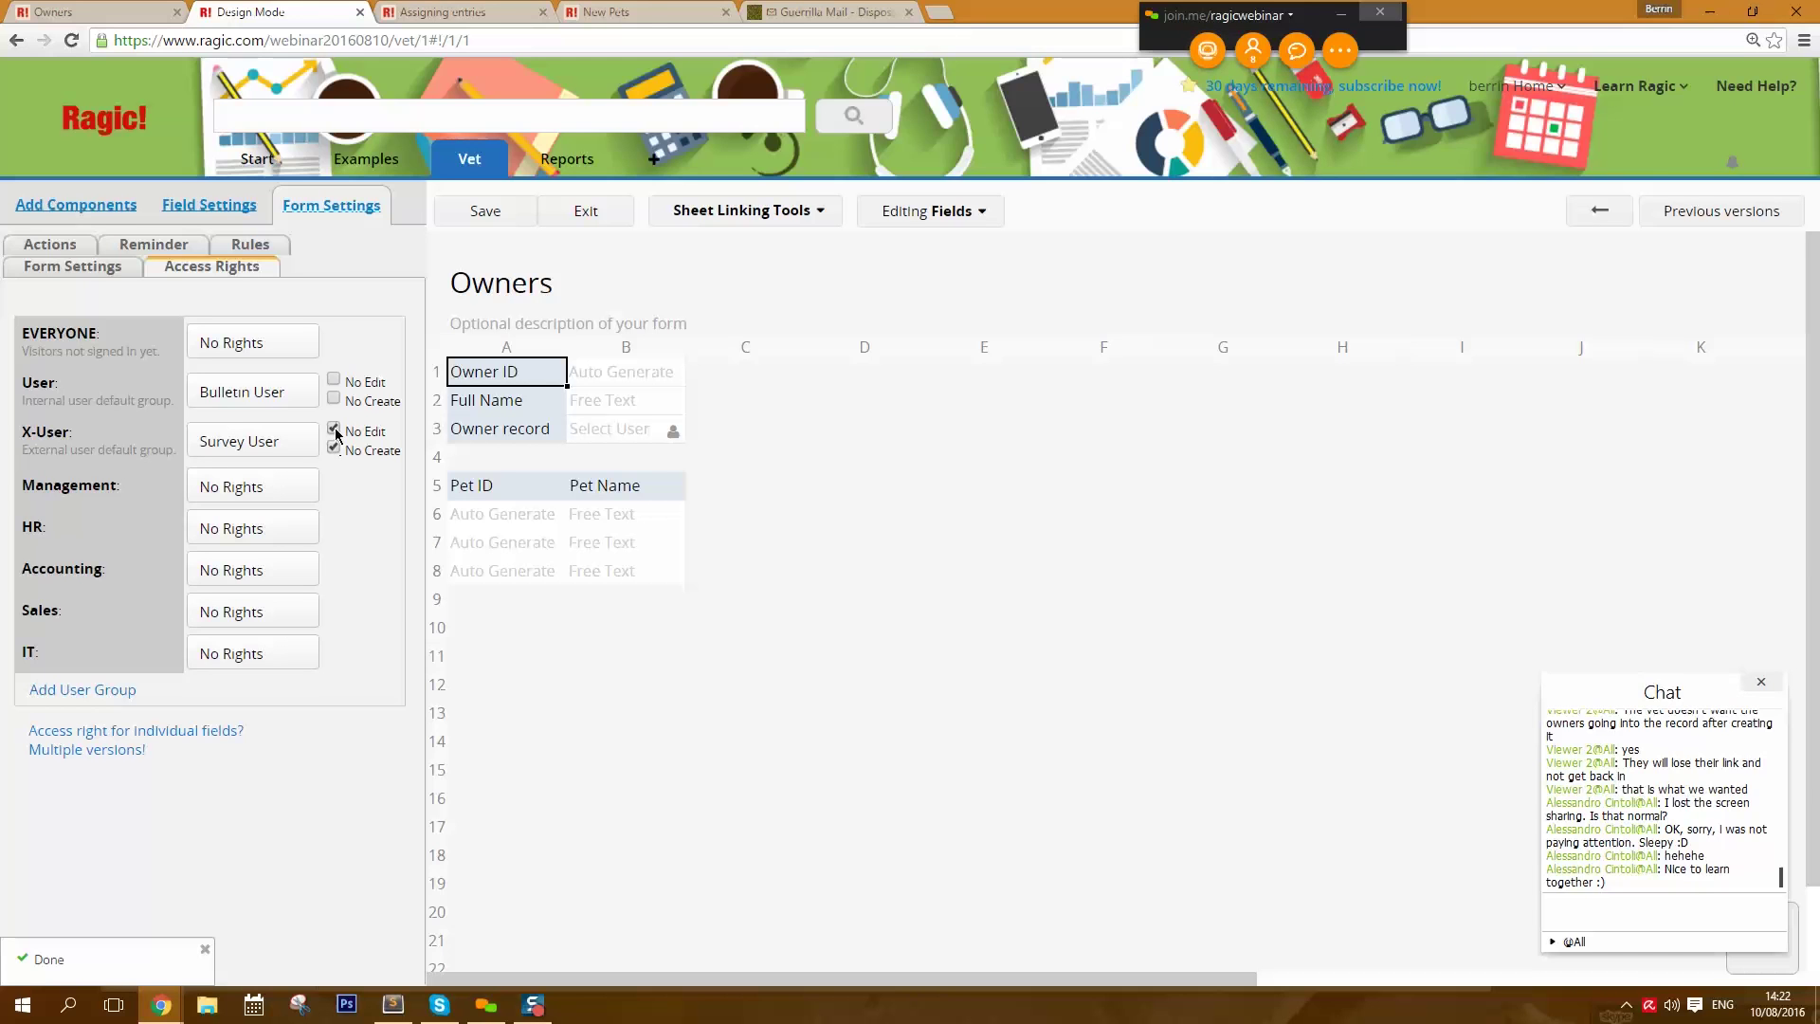
Step: Turn off 'Set selected user as entry manager' on Owner record, save, and exit design mode
click(85, 275)
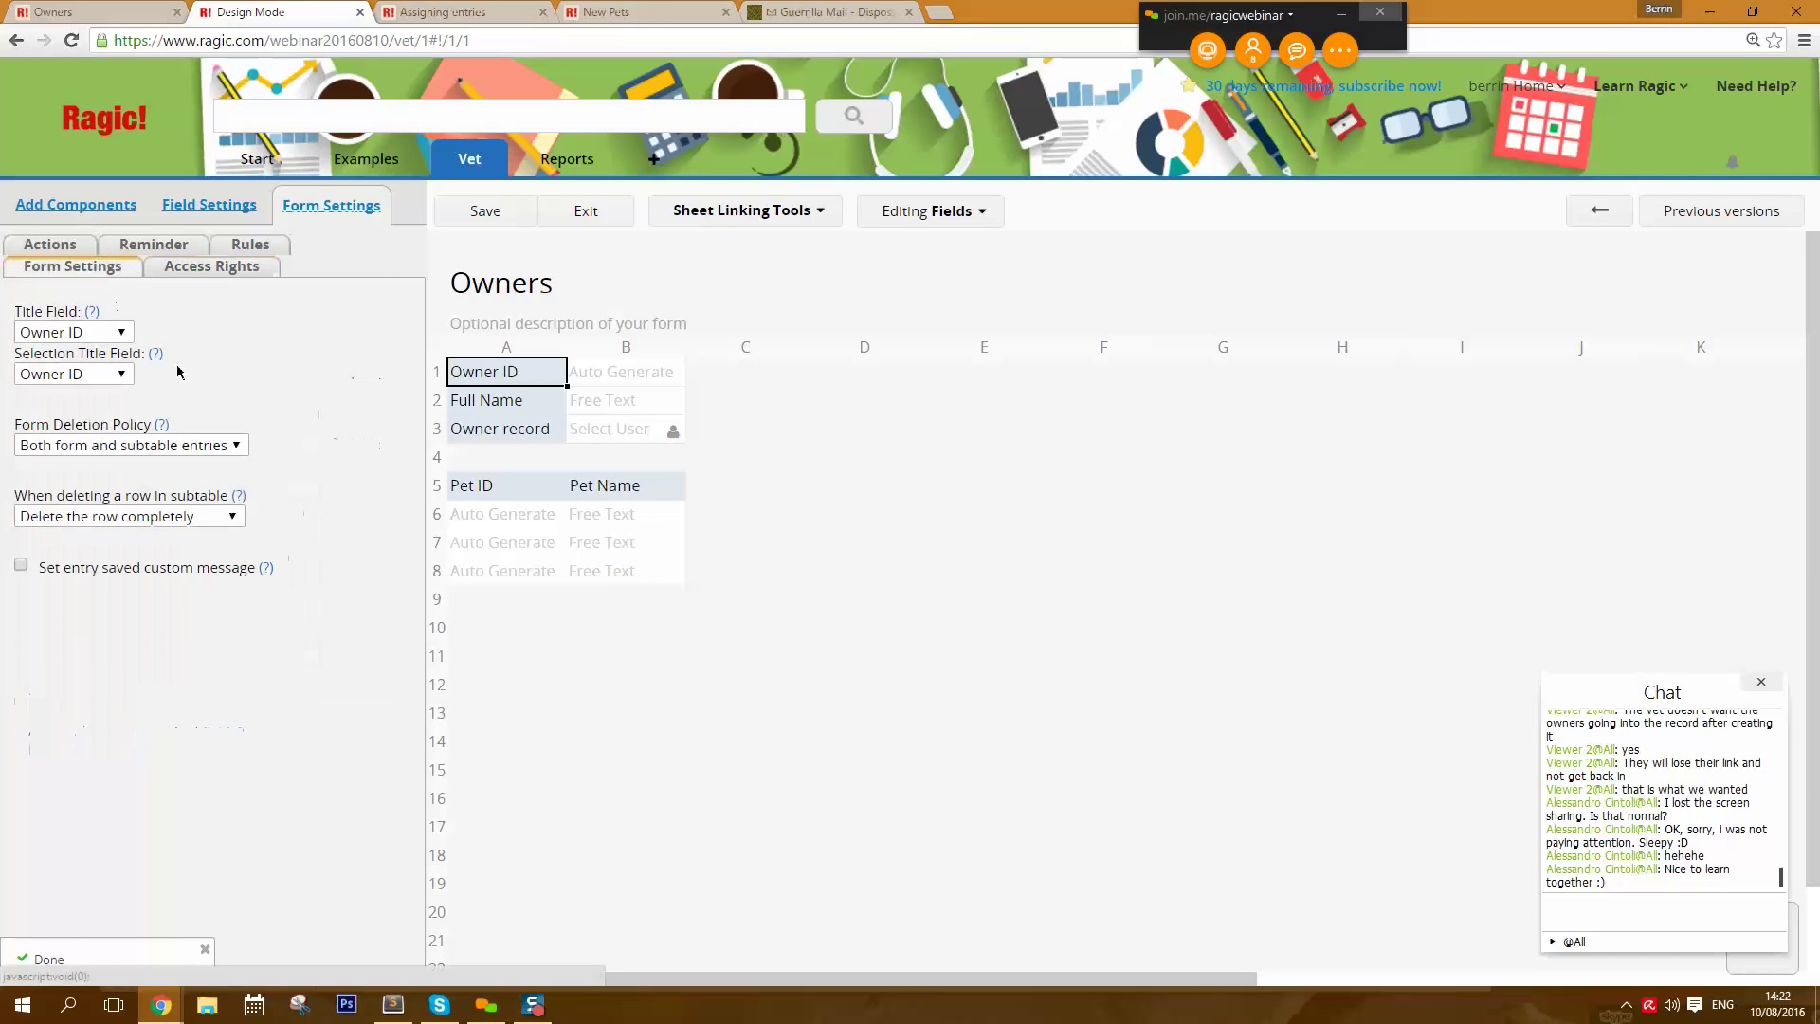
click(106, 206)
click(217, 209)
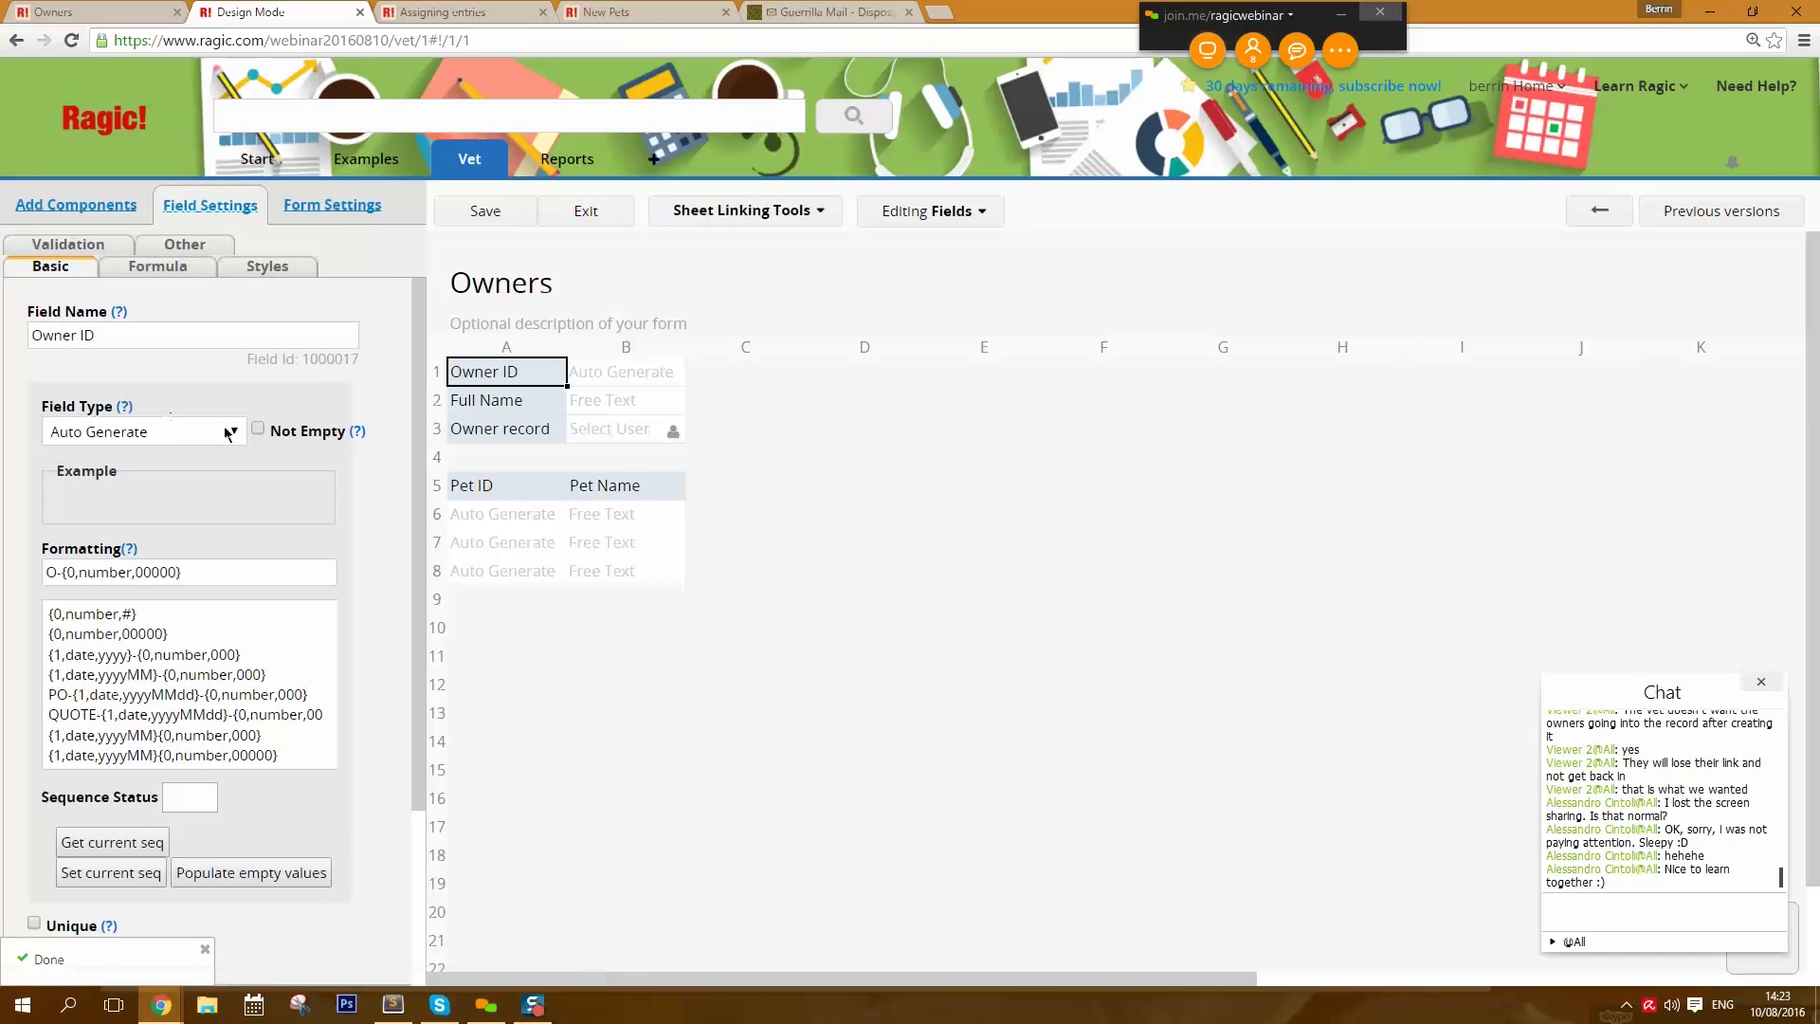
click(506, 431)
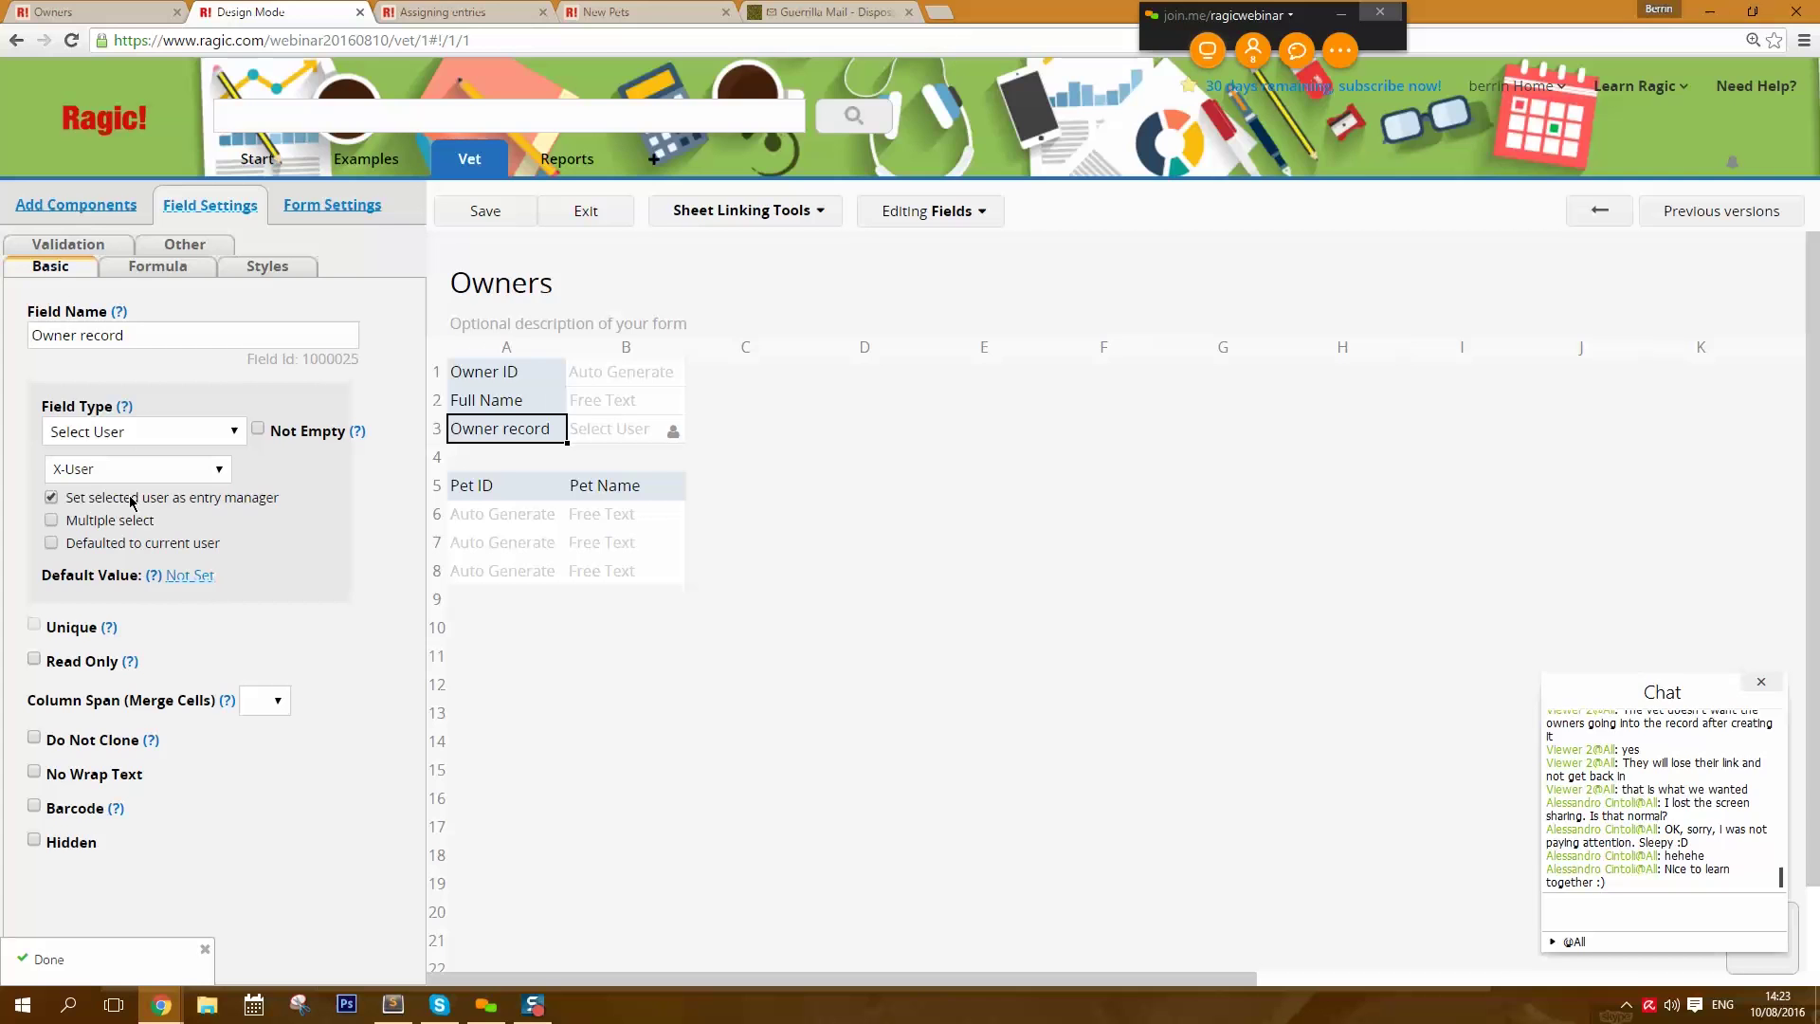
drag(90, 501, 284, 501)
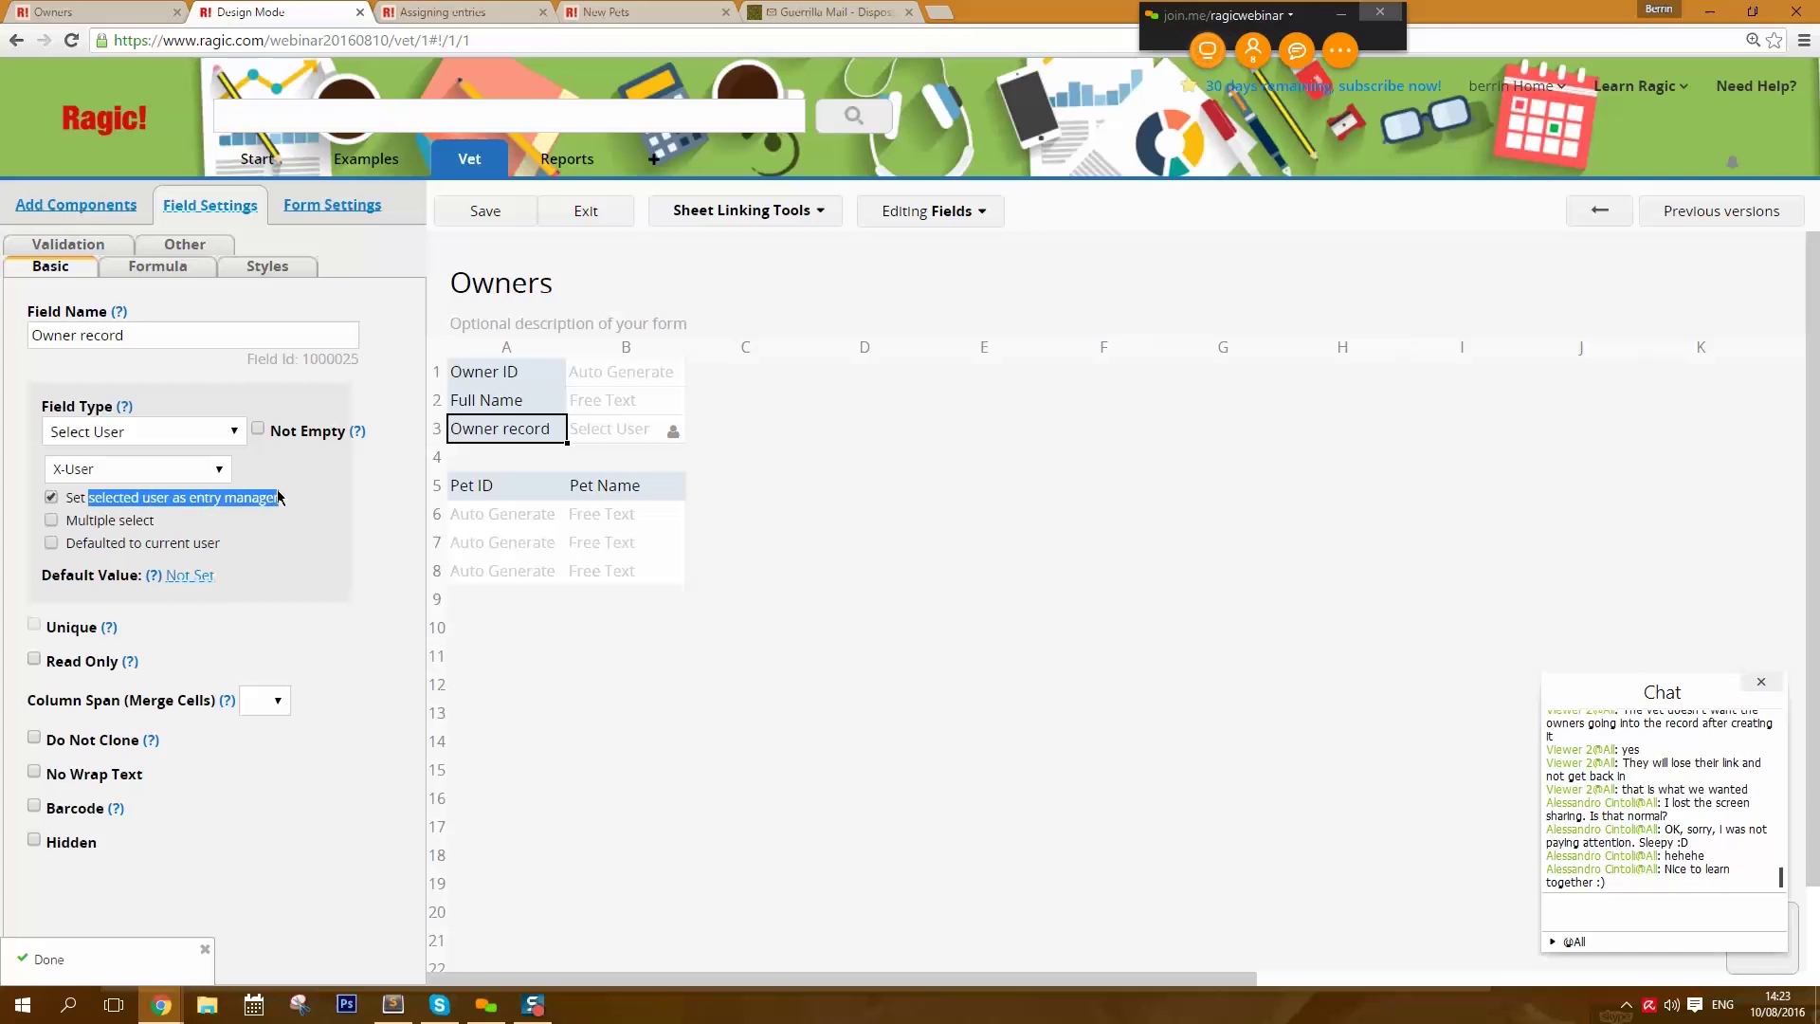
click(525, 218)
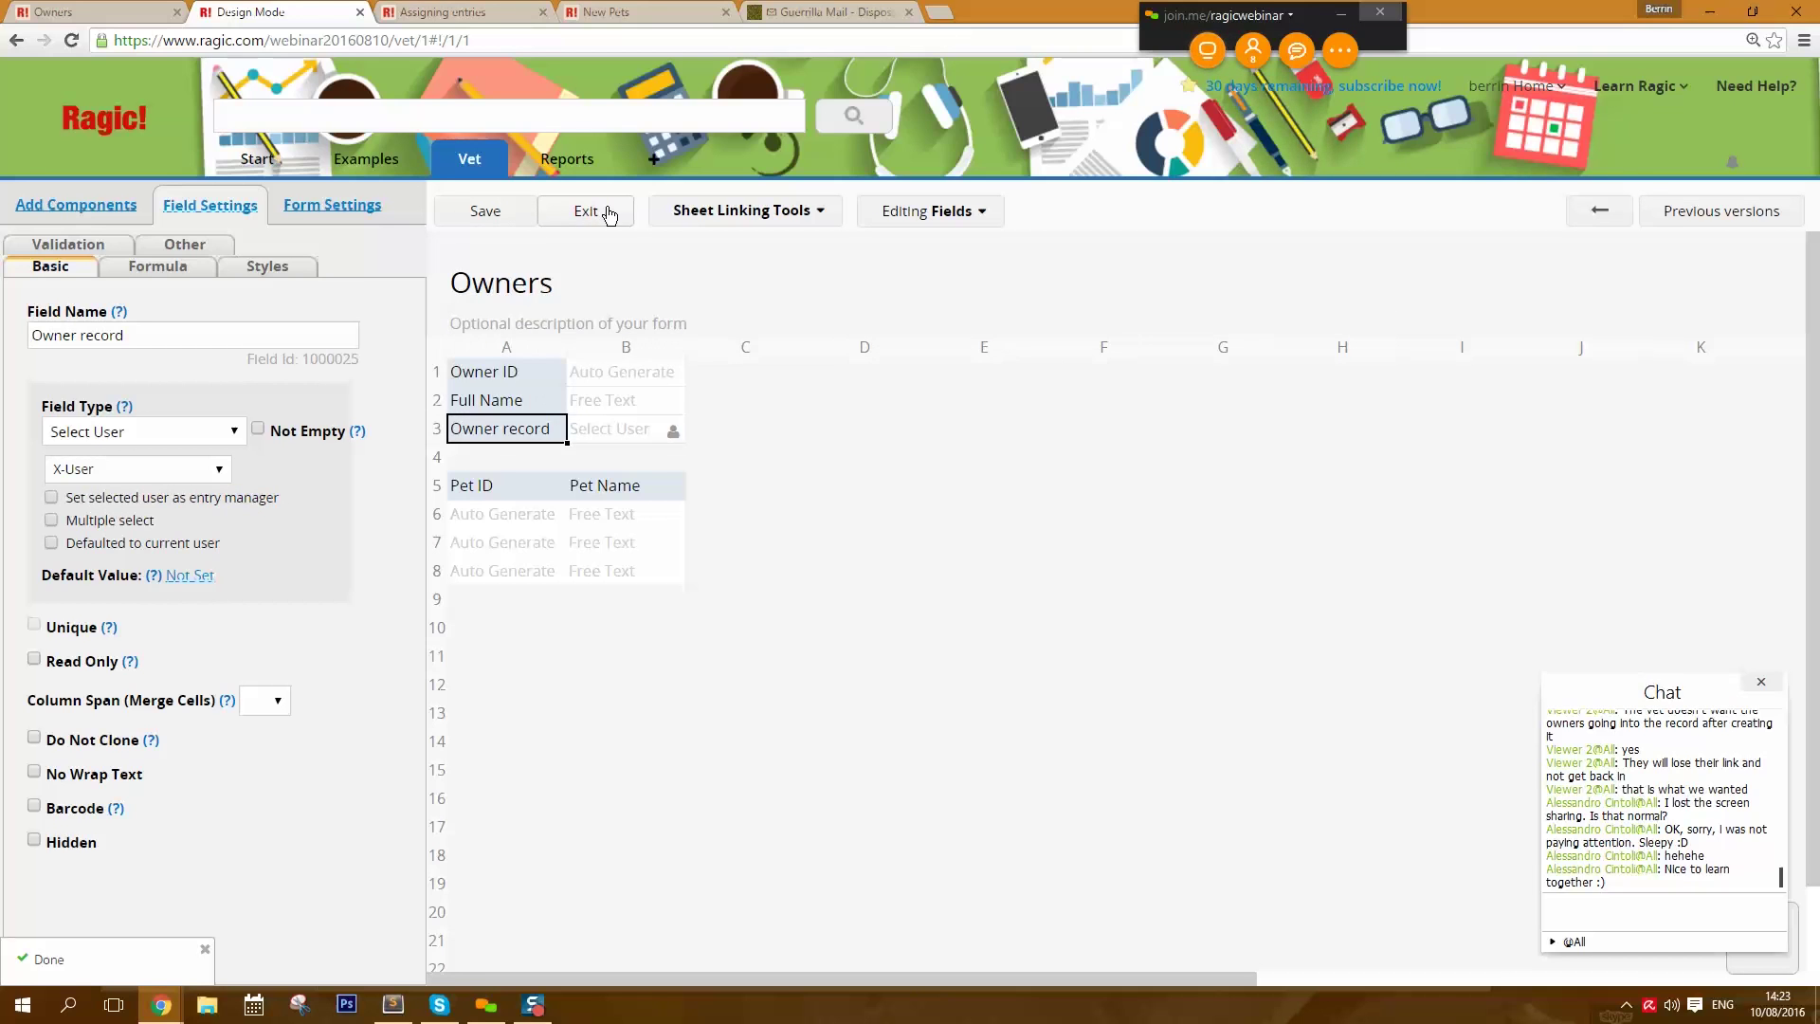
click(610, 214)
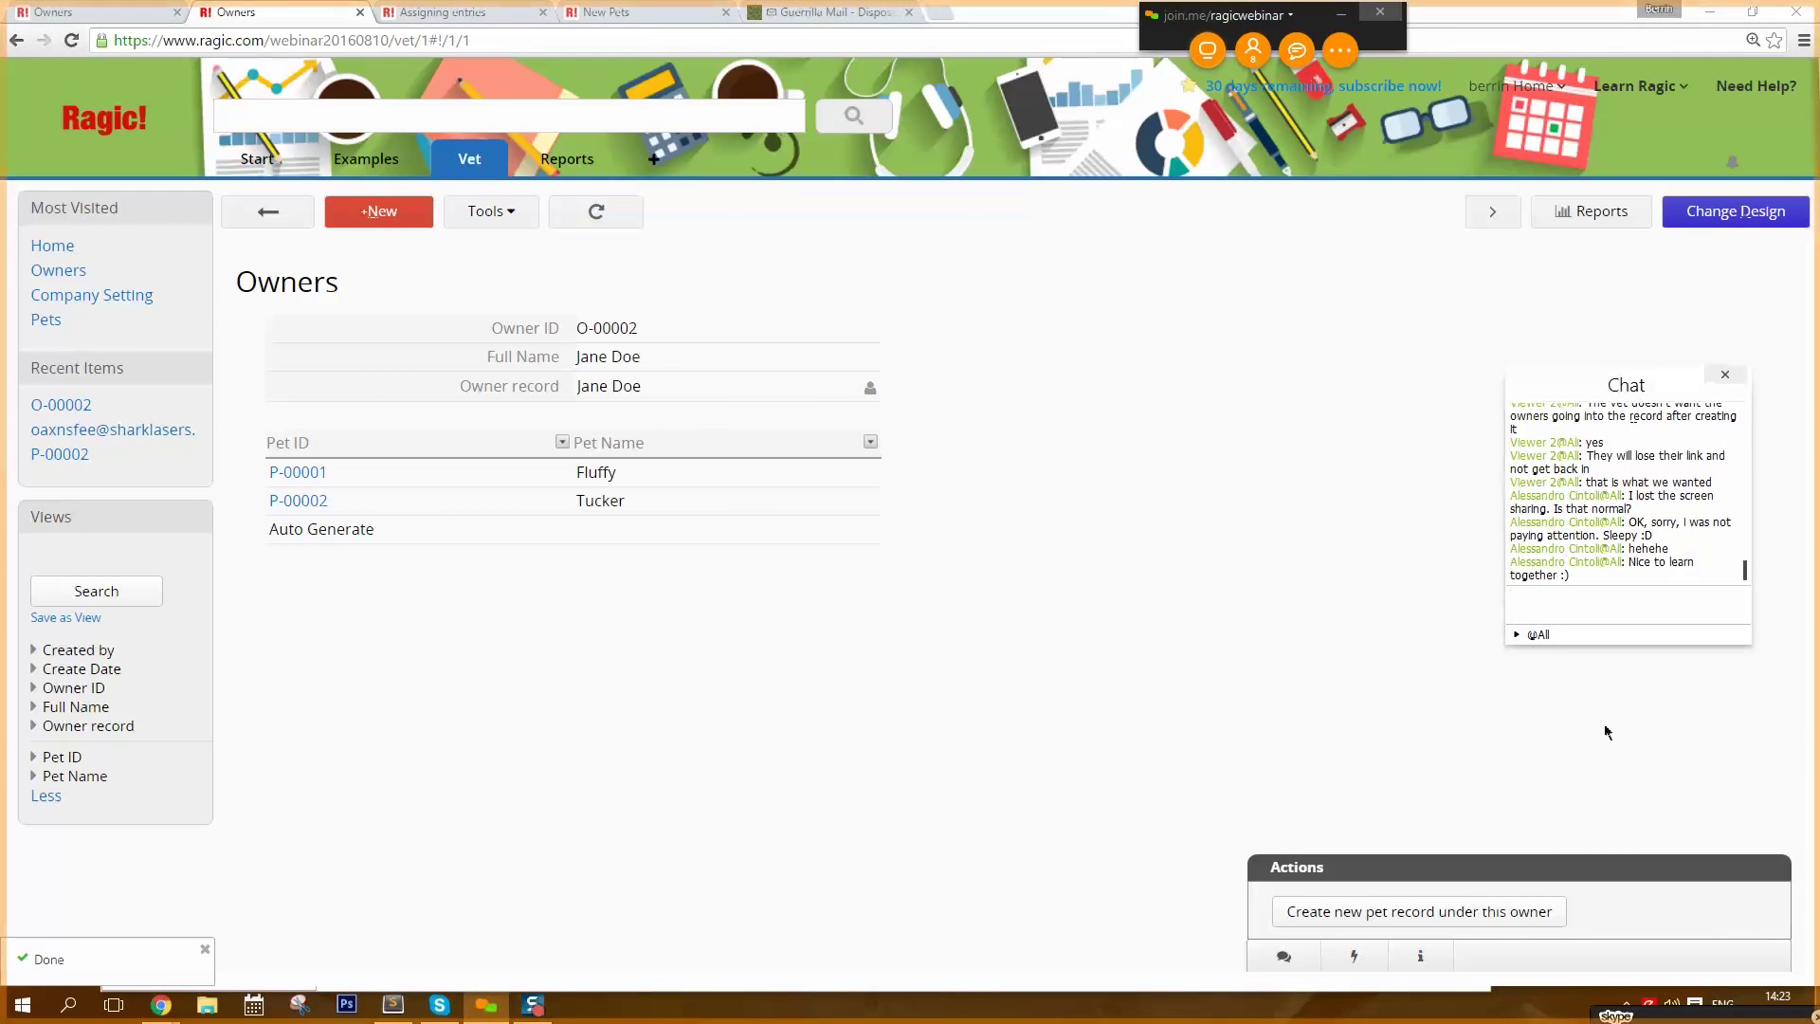
Step: Check the entry manager value in owner record O-00002's history details
click(1413, 965)
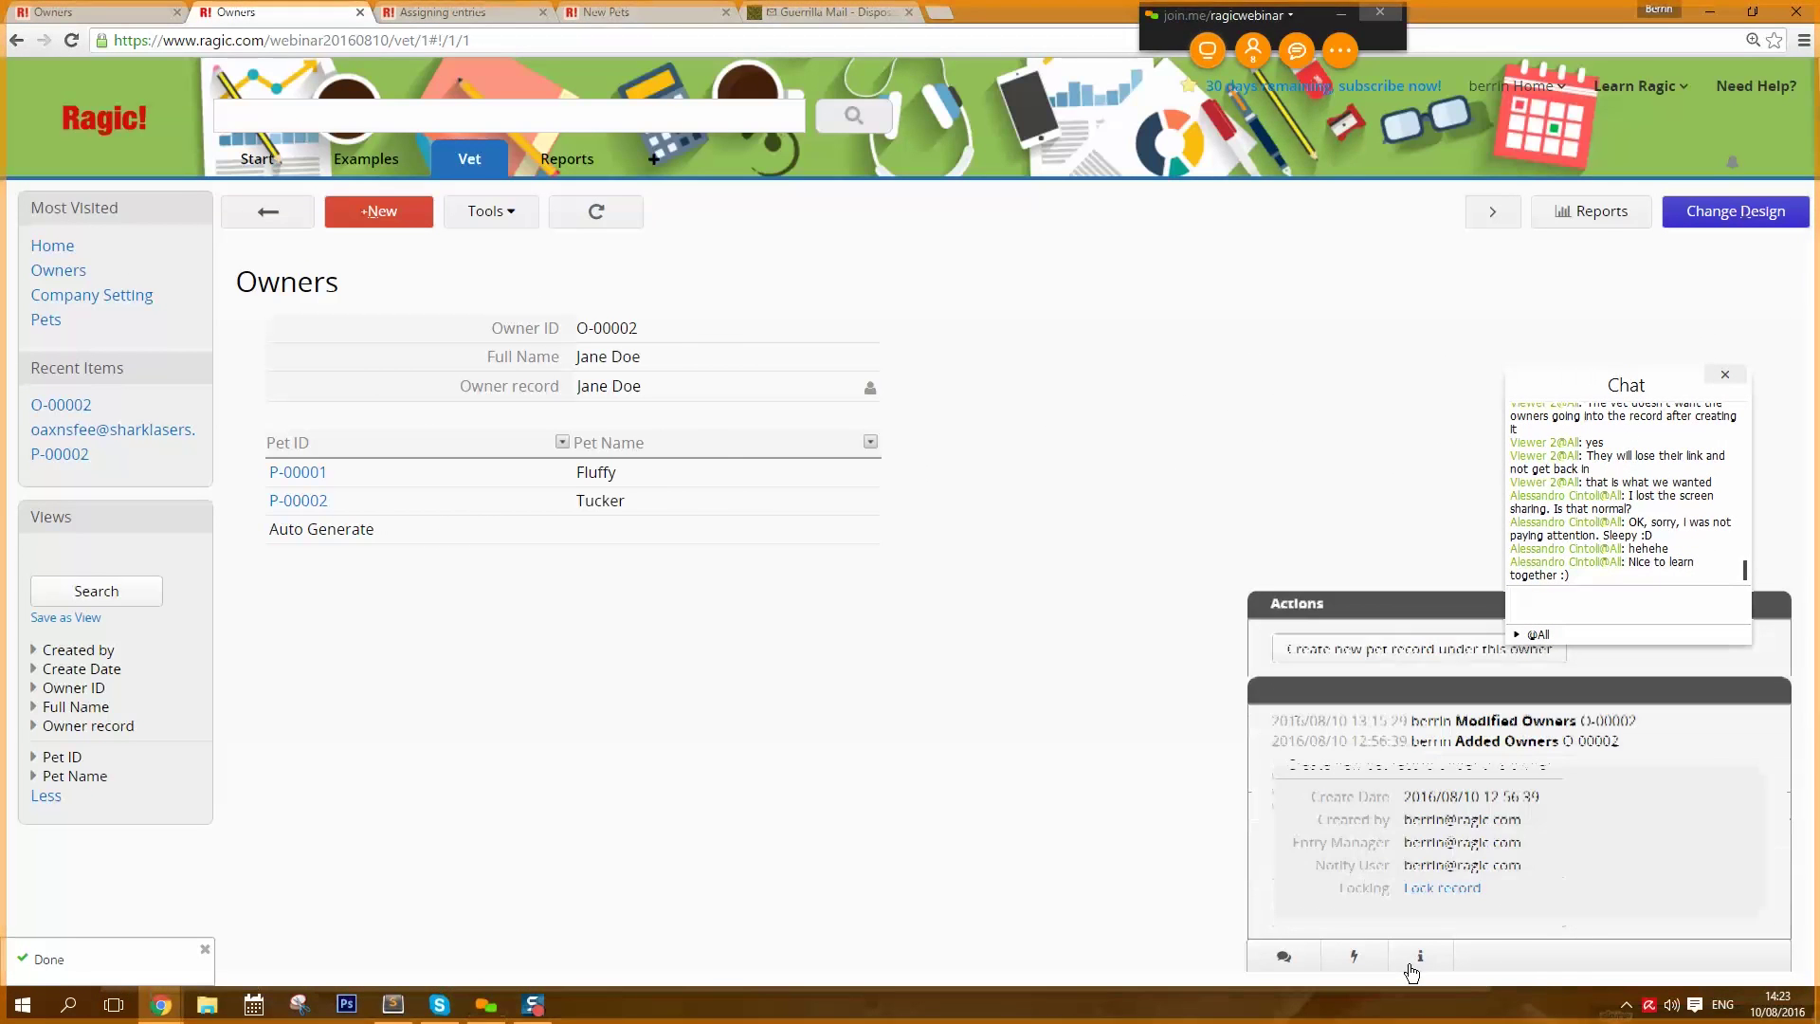
mouse_move(1419, 842)
mouse_down()
mouse_move(1535, 846)
mouse_move(1404, 848)
mouse_up()
click(1405, 848)
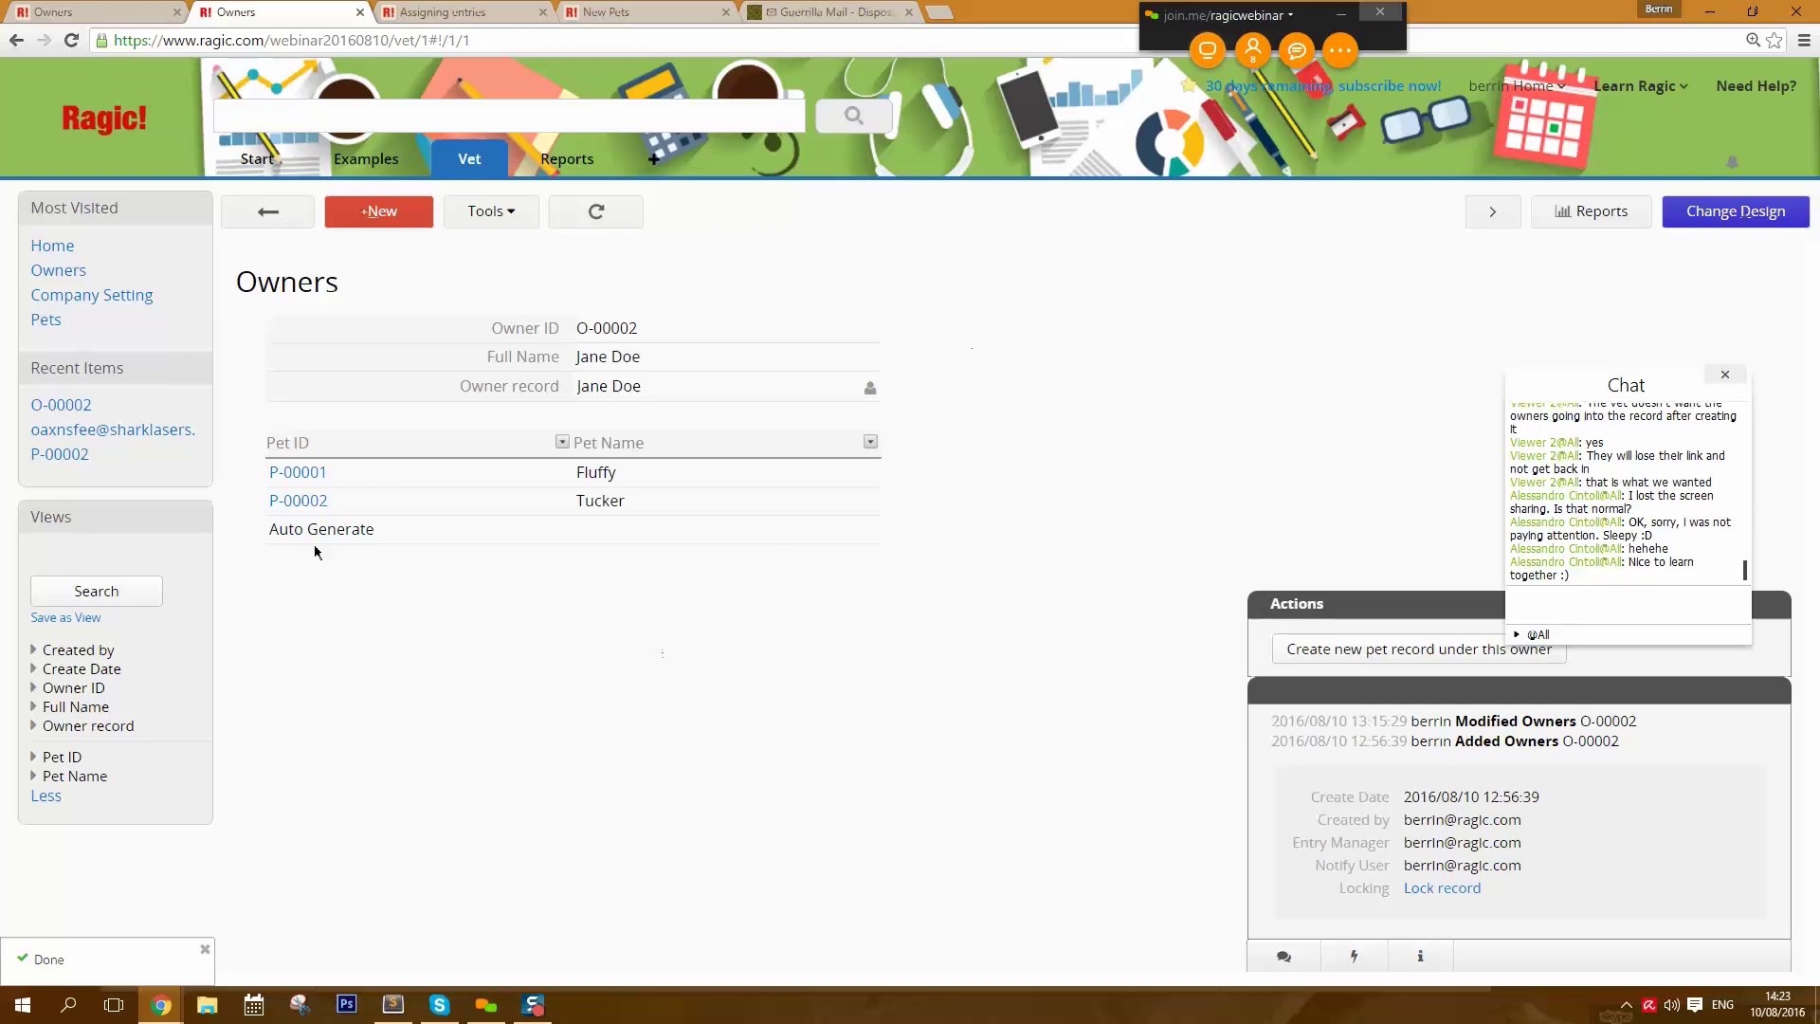
Step: Open the All Pets list, and check Tucker's record P-00002 in the pet owner's window
mouse_move(491, 169)
click(488, 249)
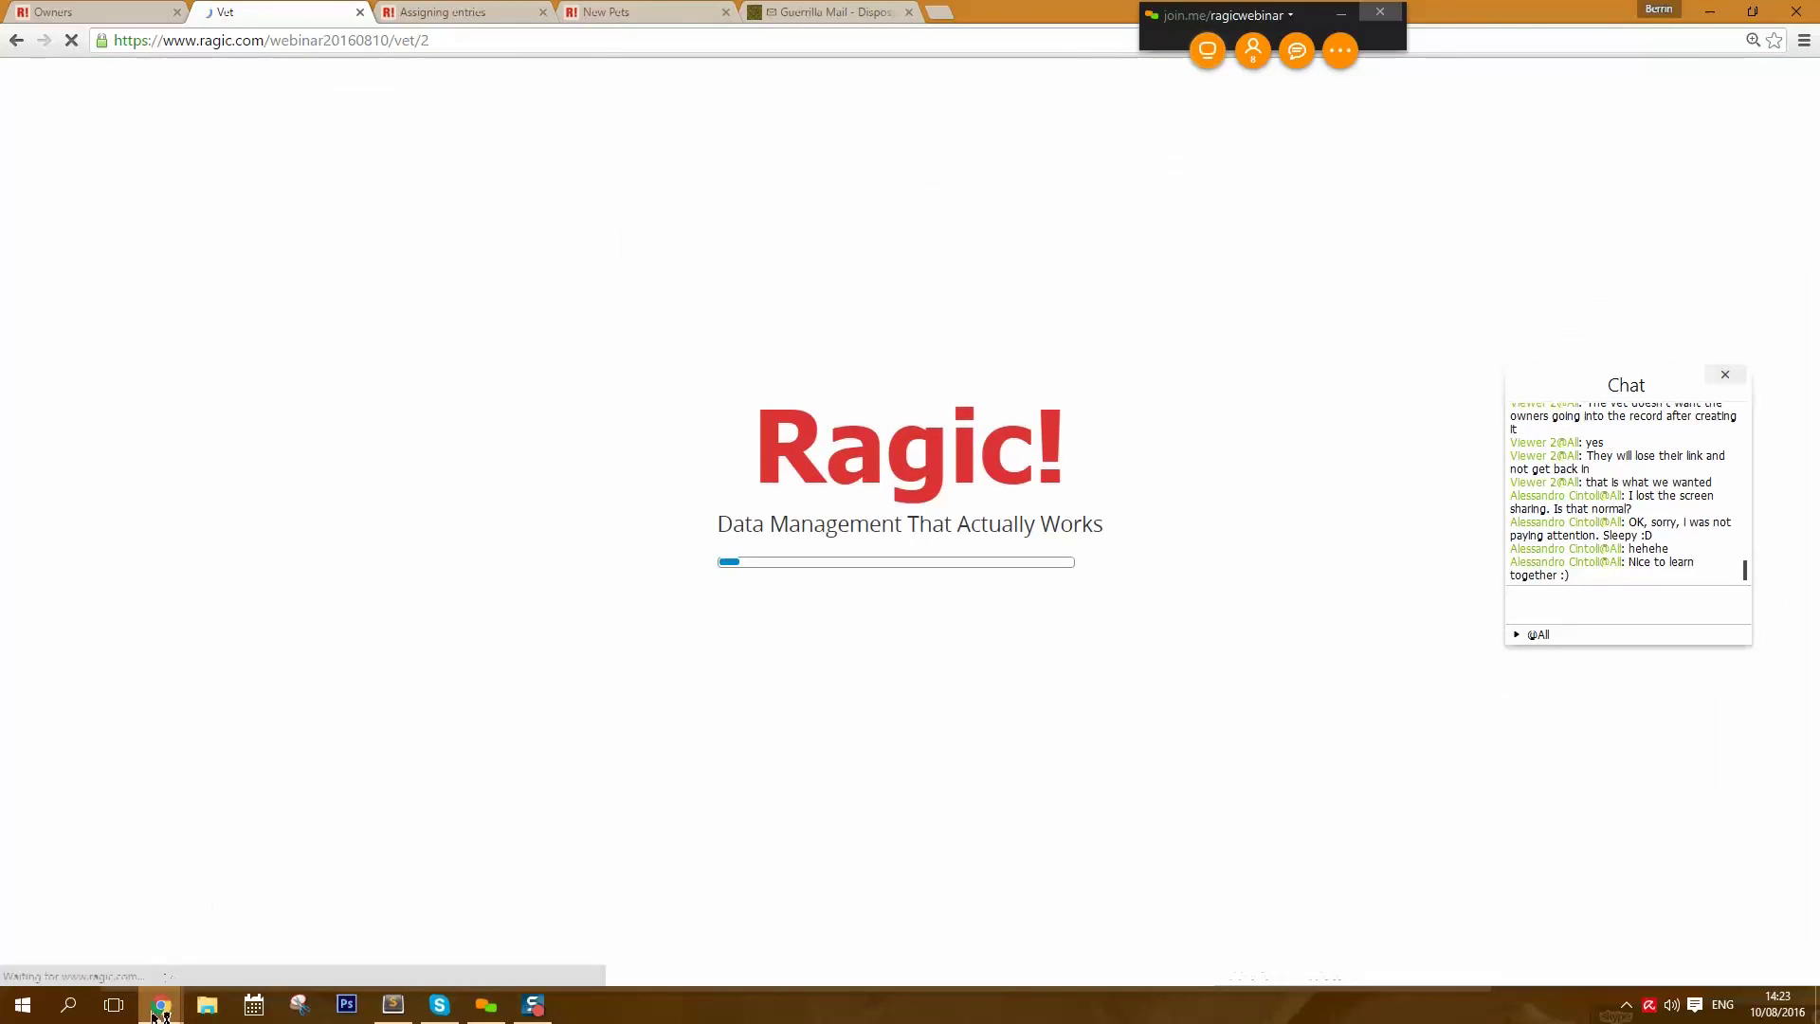
mouse_move(162, 1005)
click(572, 938)
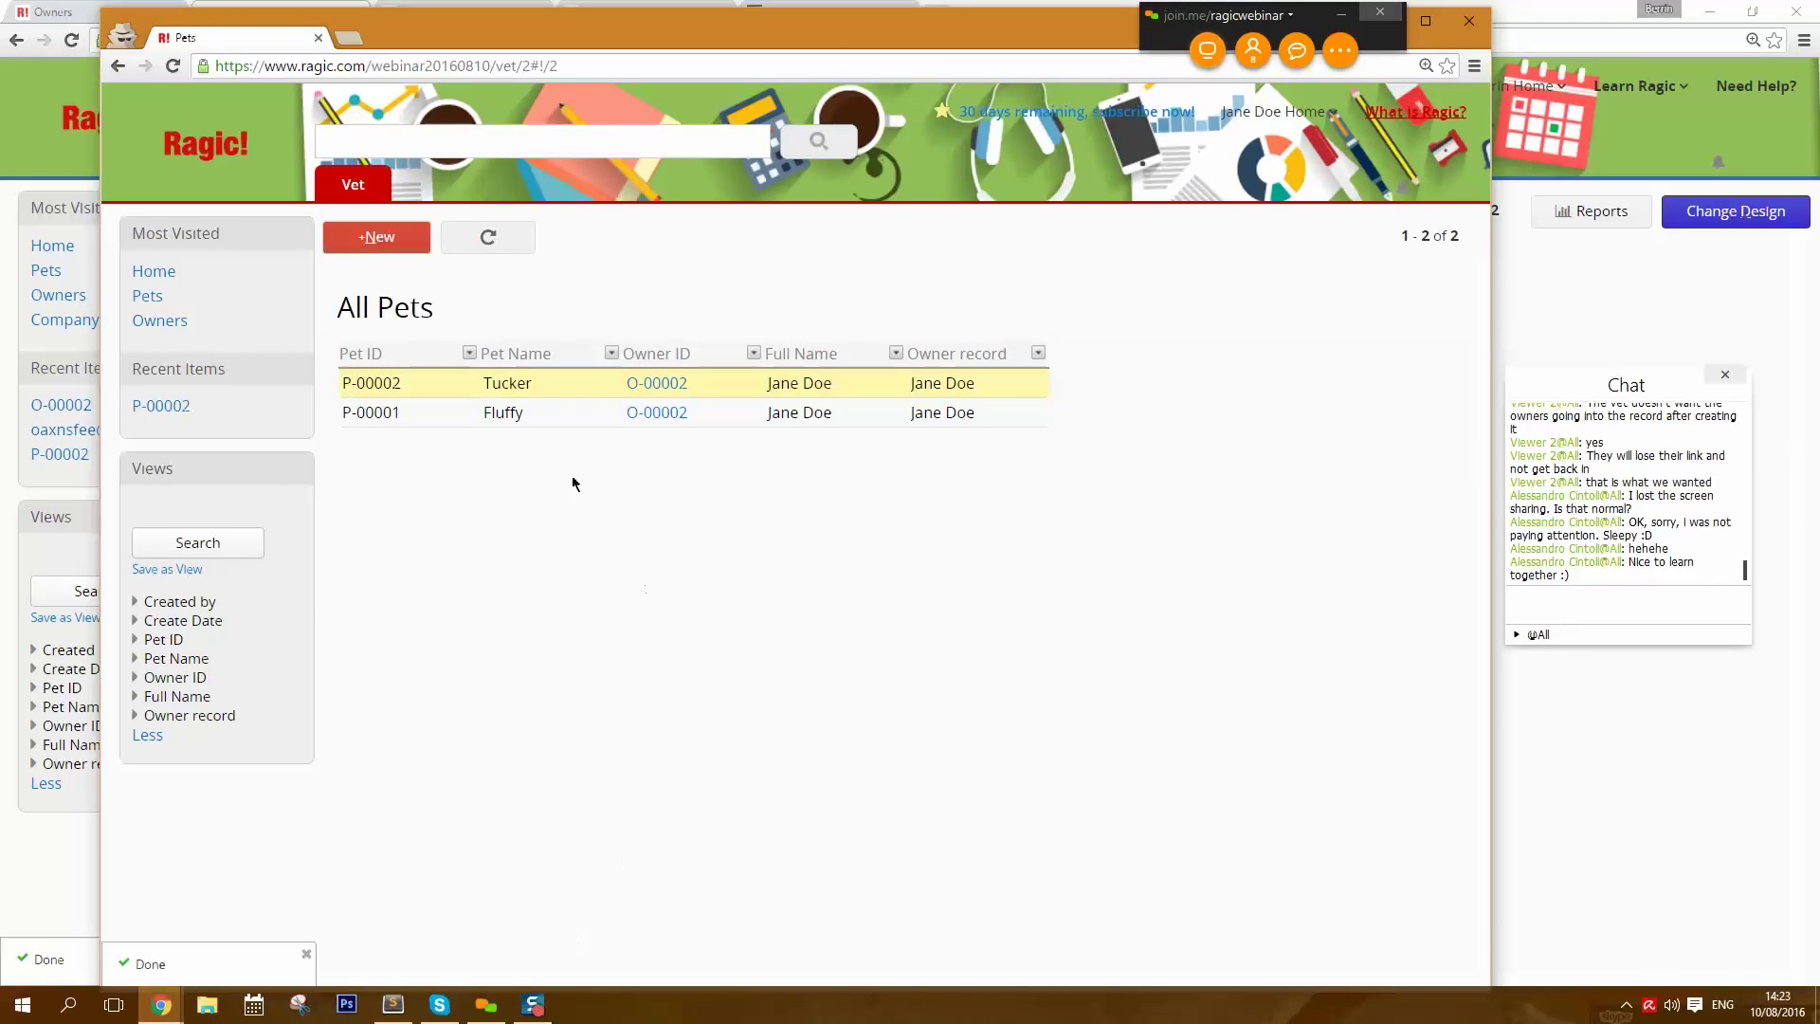
click(567, 384)
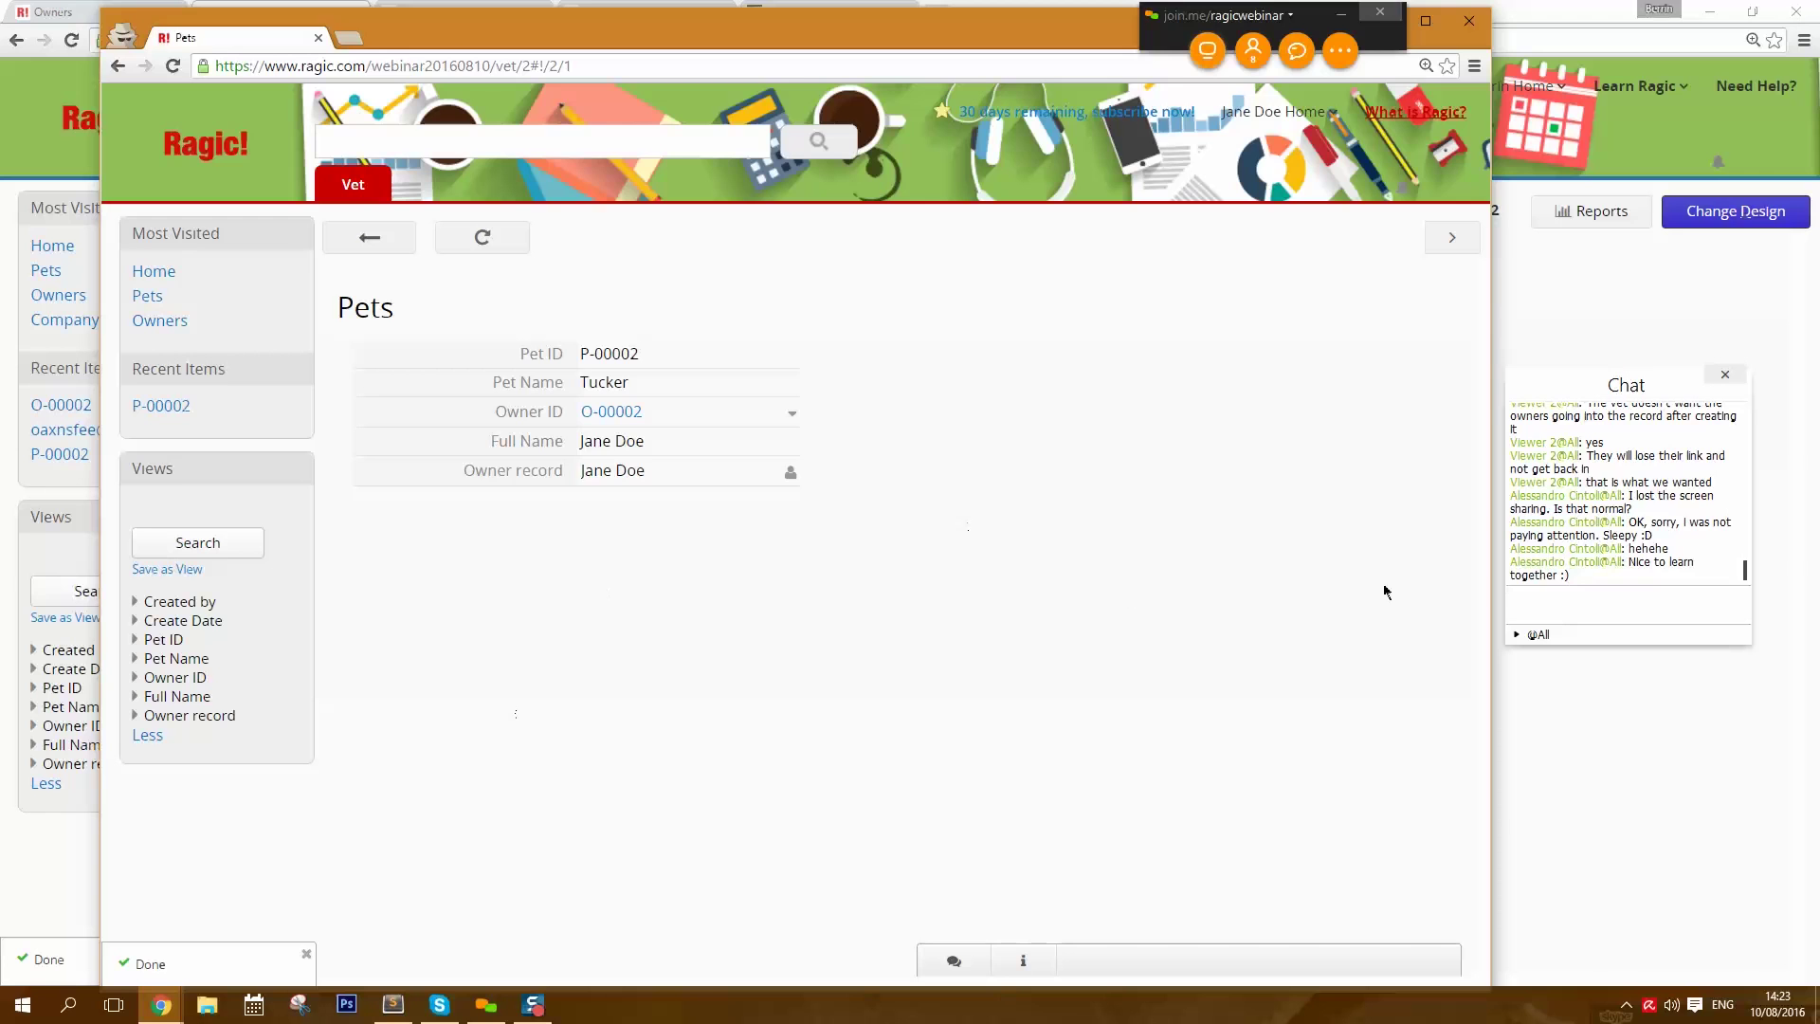
click(385, 235)
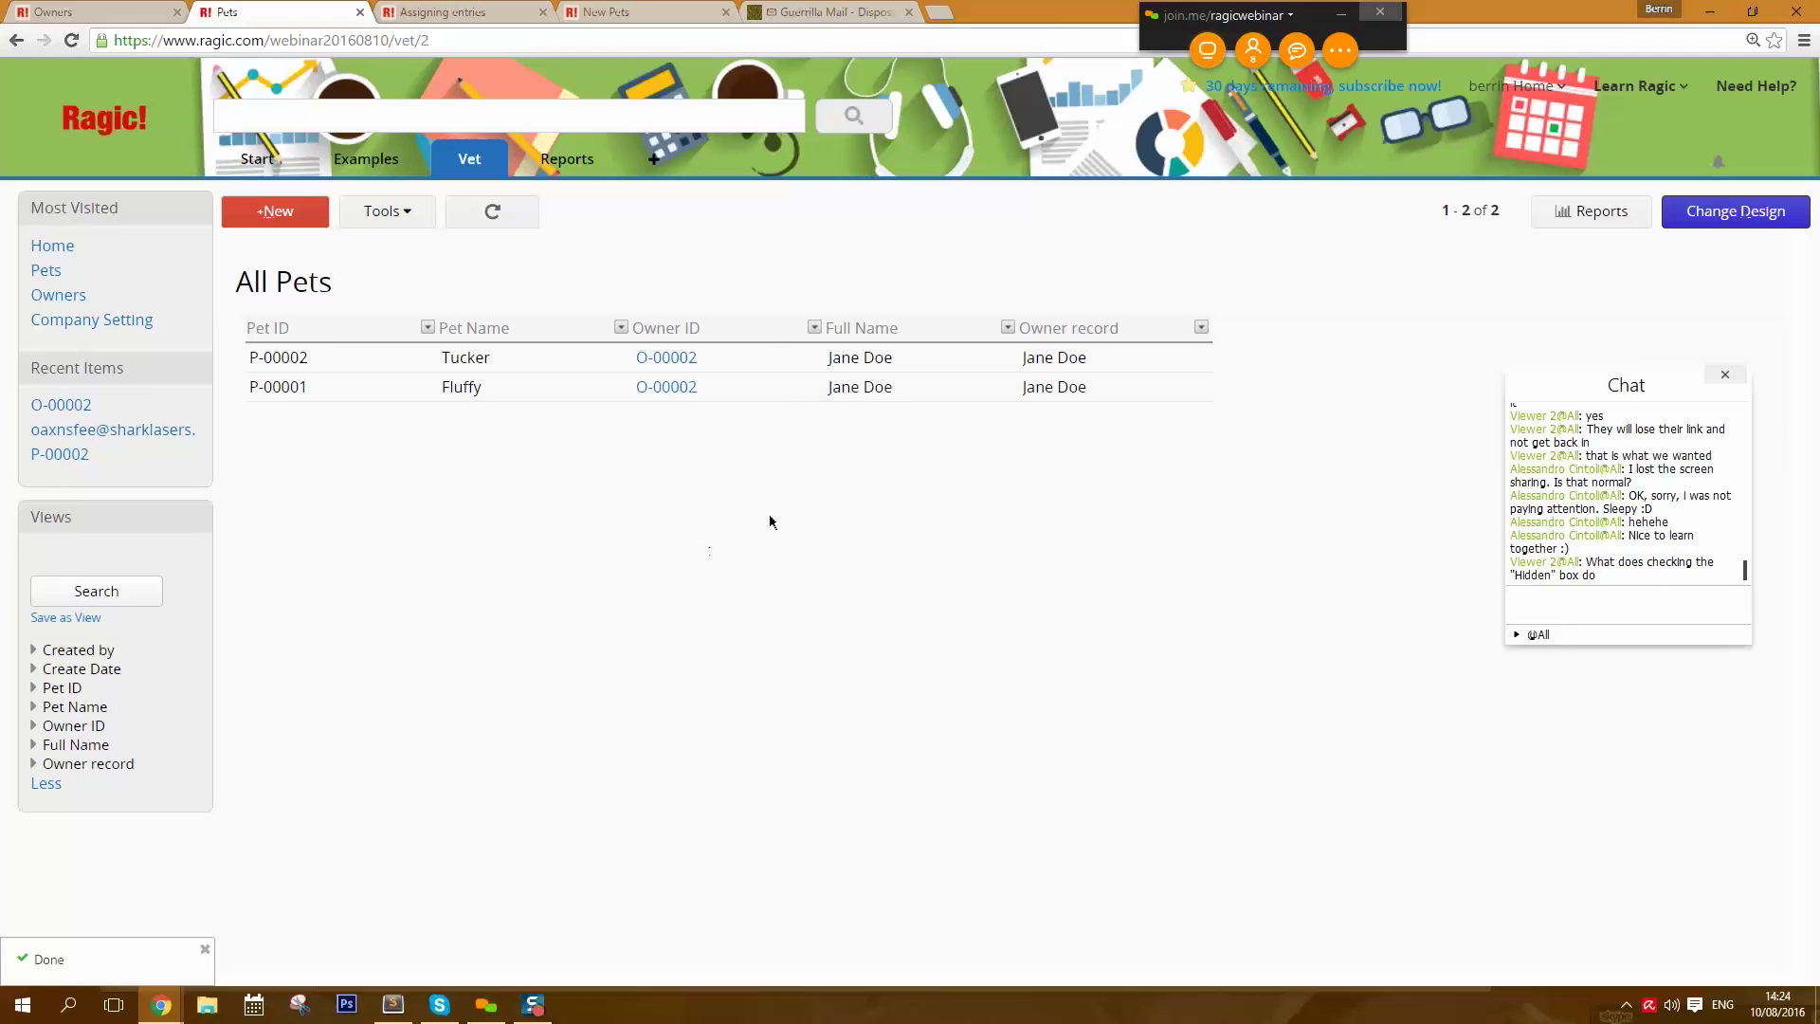
Step: Put Fluffy's Pets form into design mode and add a field 'Outstanding balance' in cell A7
click(787, 393)
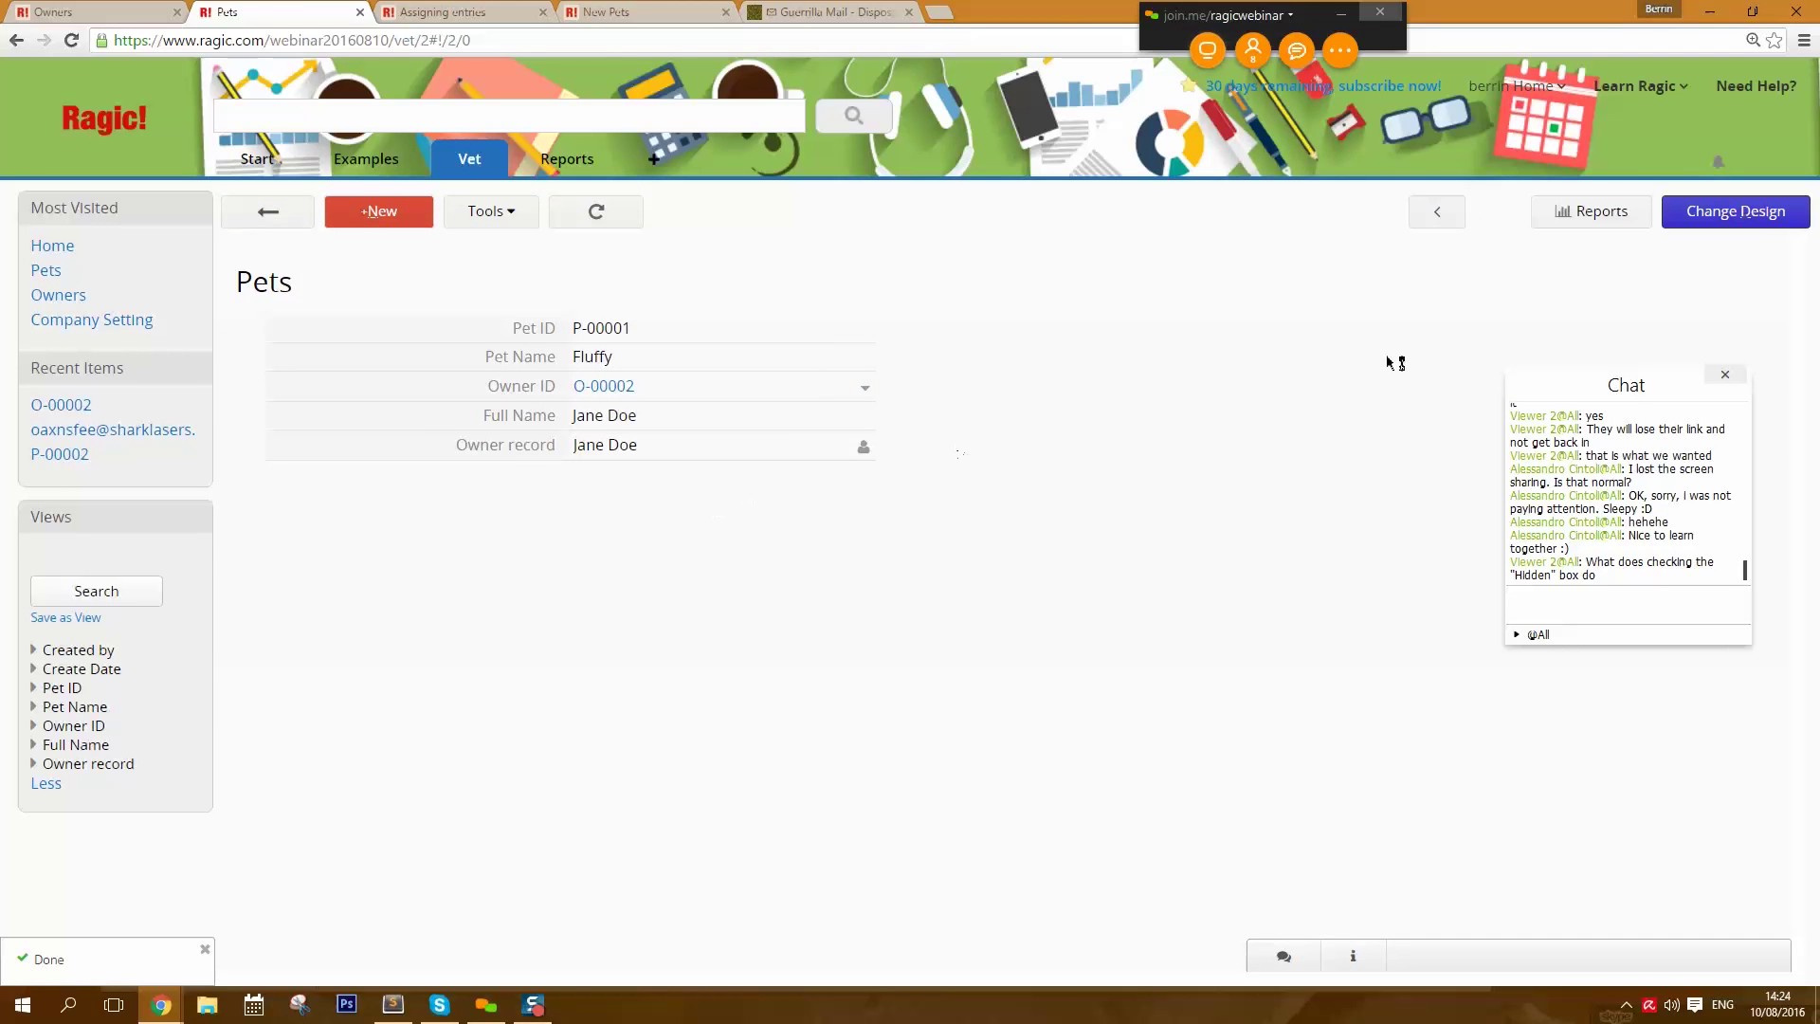
click(1693, 216)
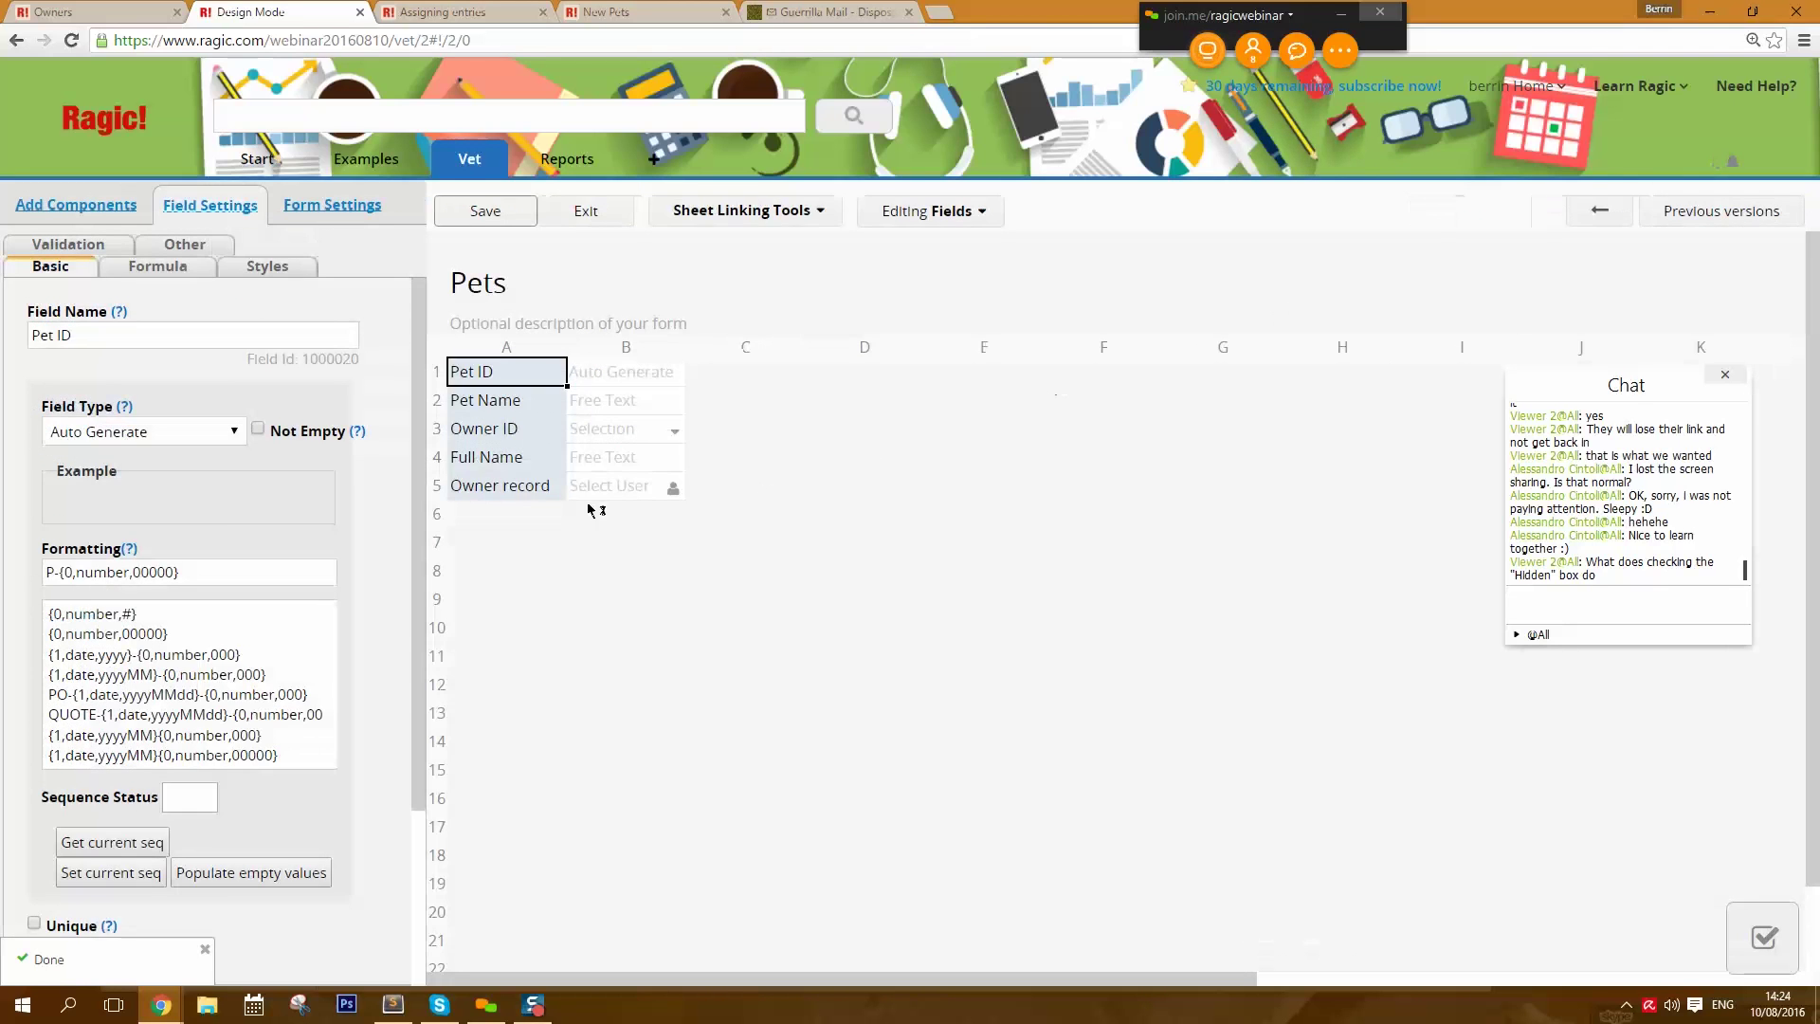
click(529, 486)
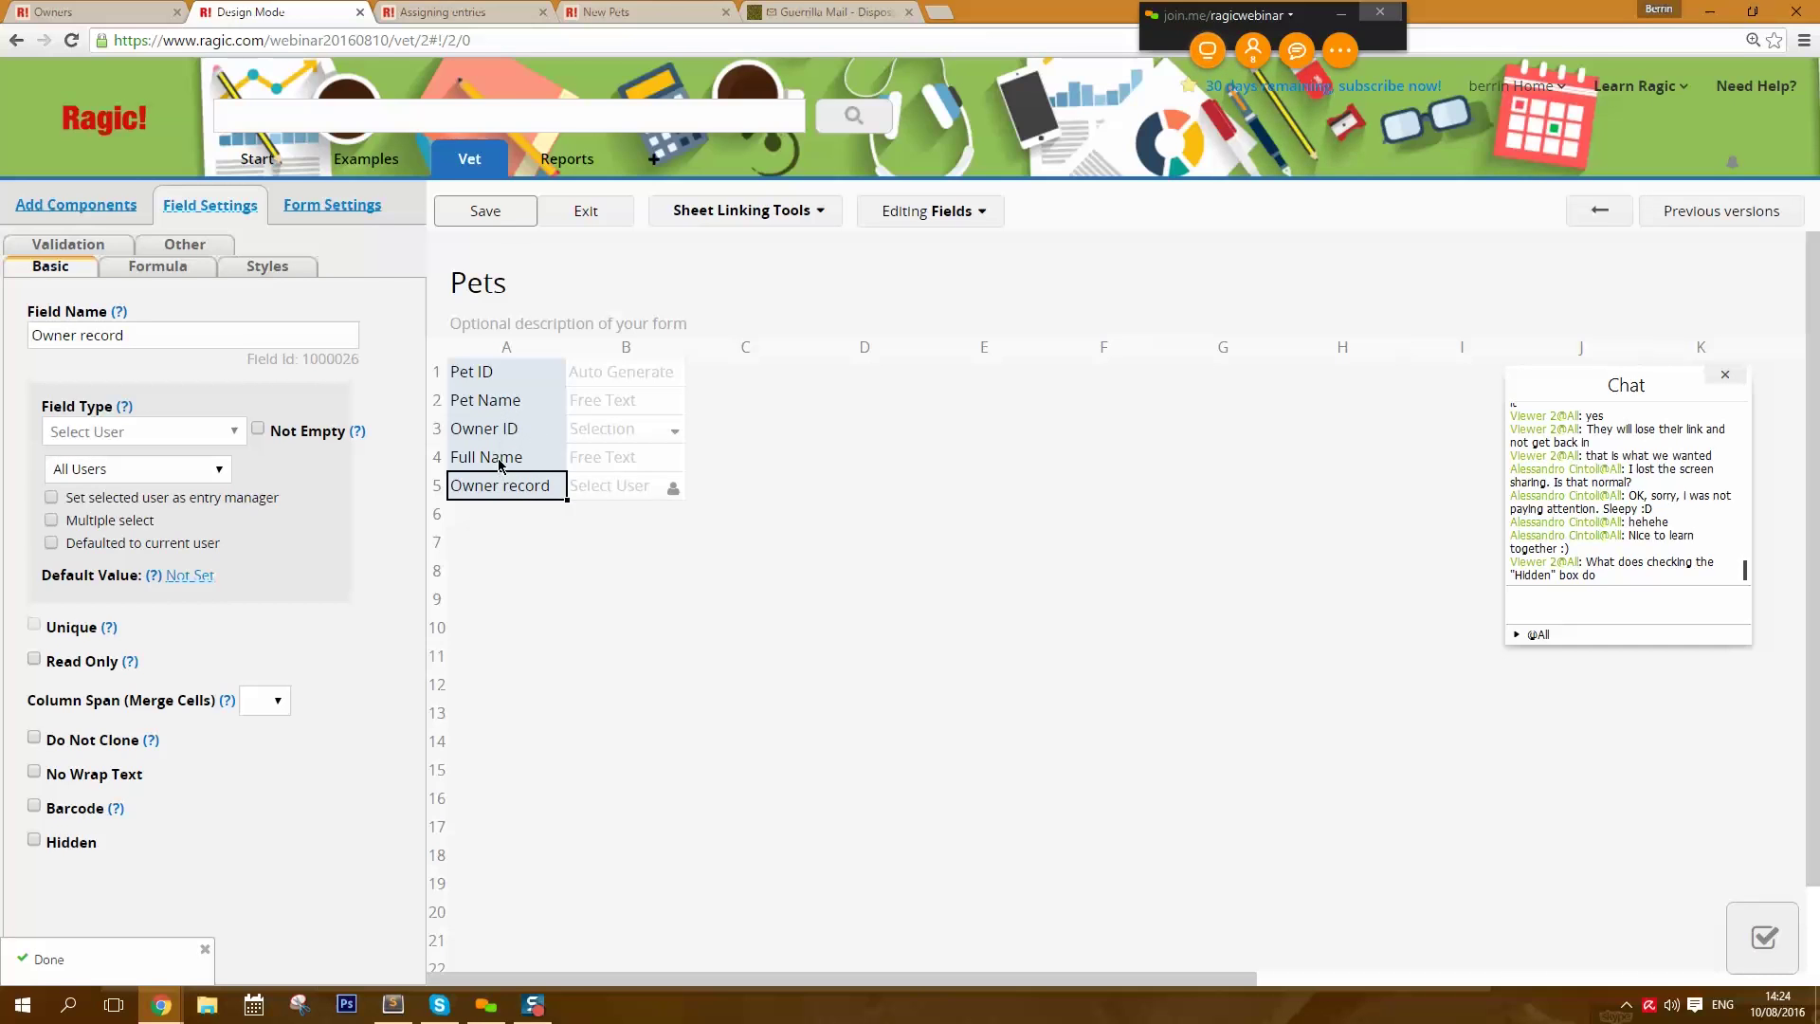
click(494, 540)
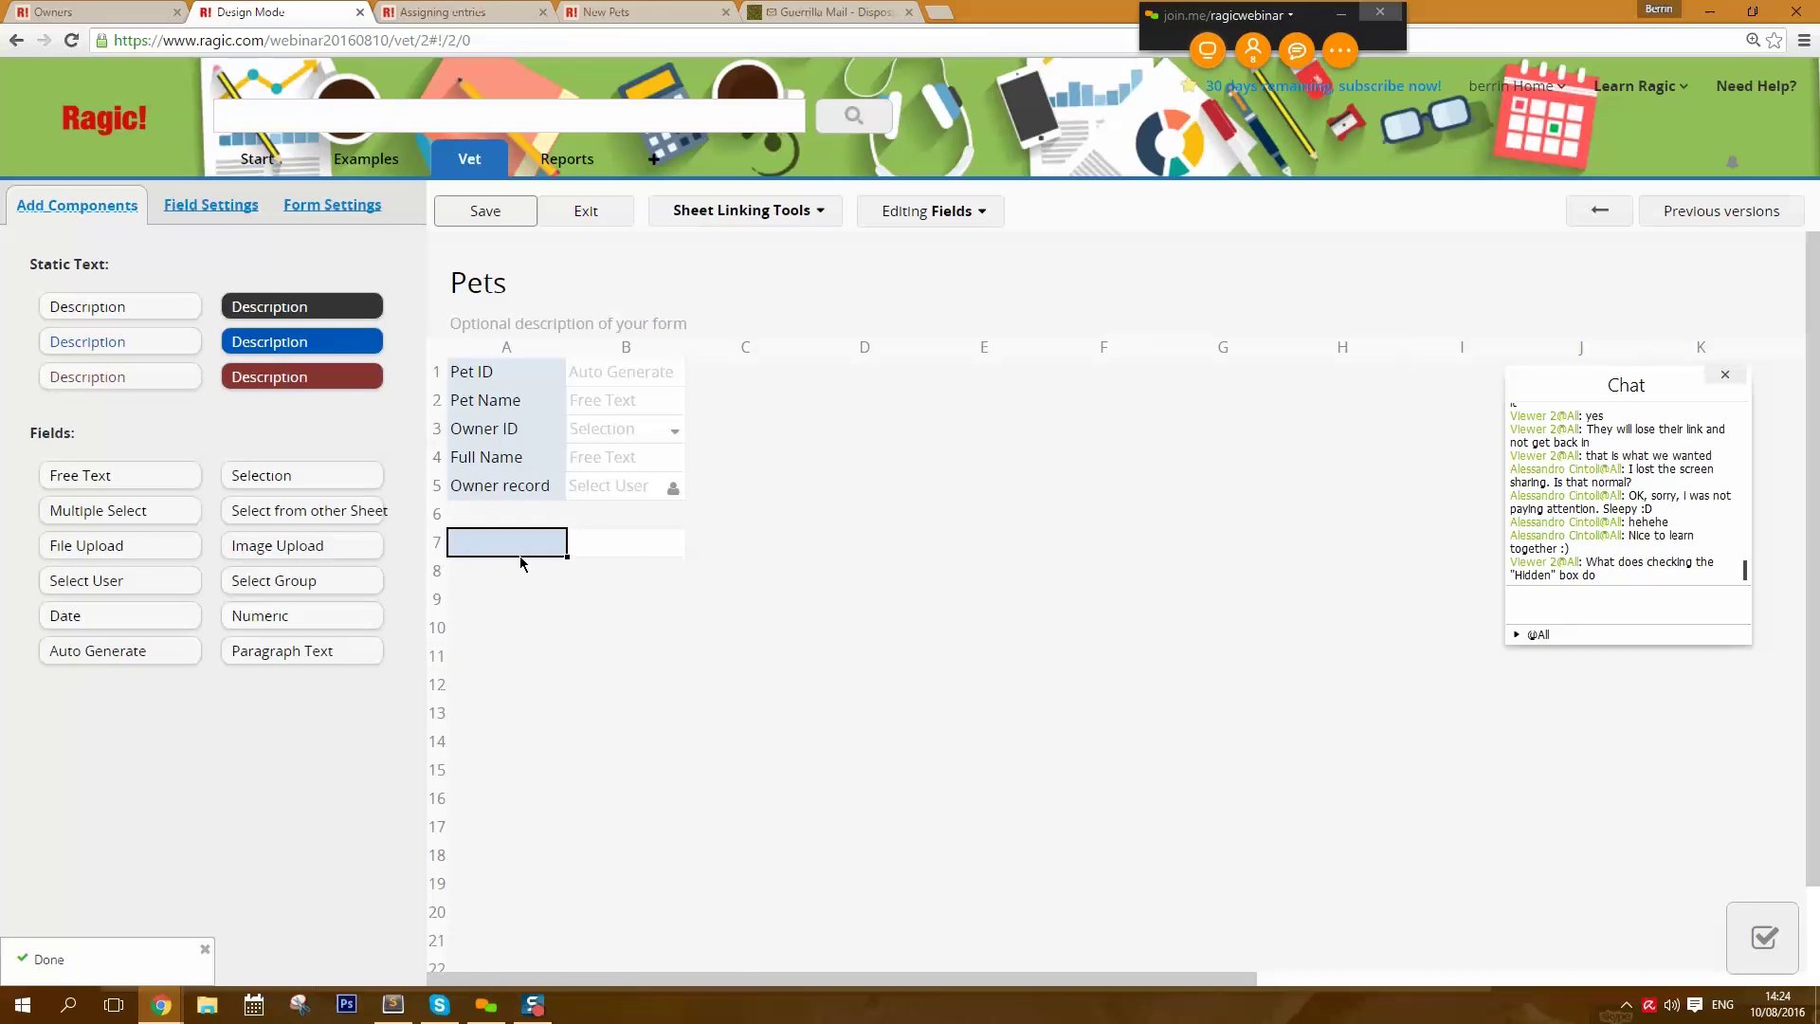
text(Outsan)
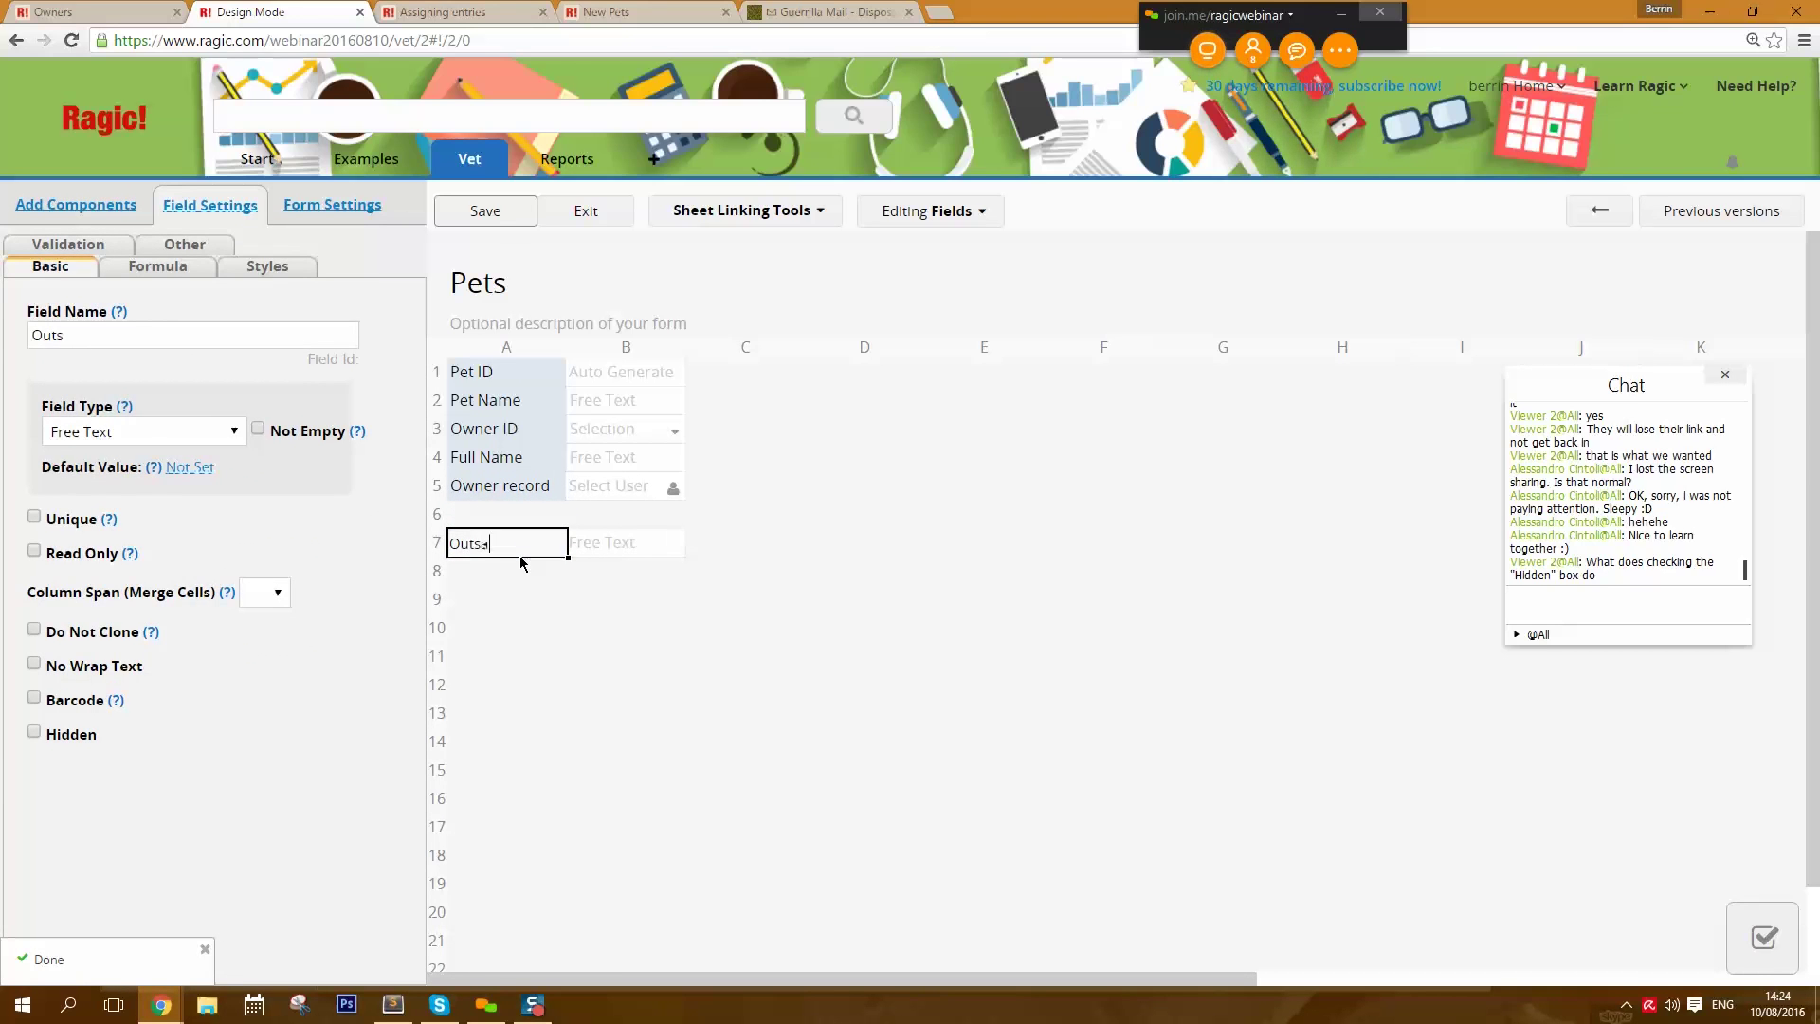
key(BackSpace)
key(BackSpace)
text(tanding balance)
Step: Make Outstanding balance a hidden Numeric field, save the design, and exit design mode
click(185, 431)
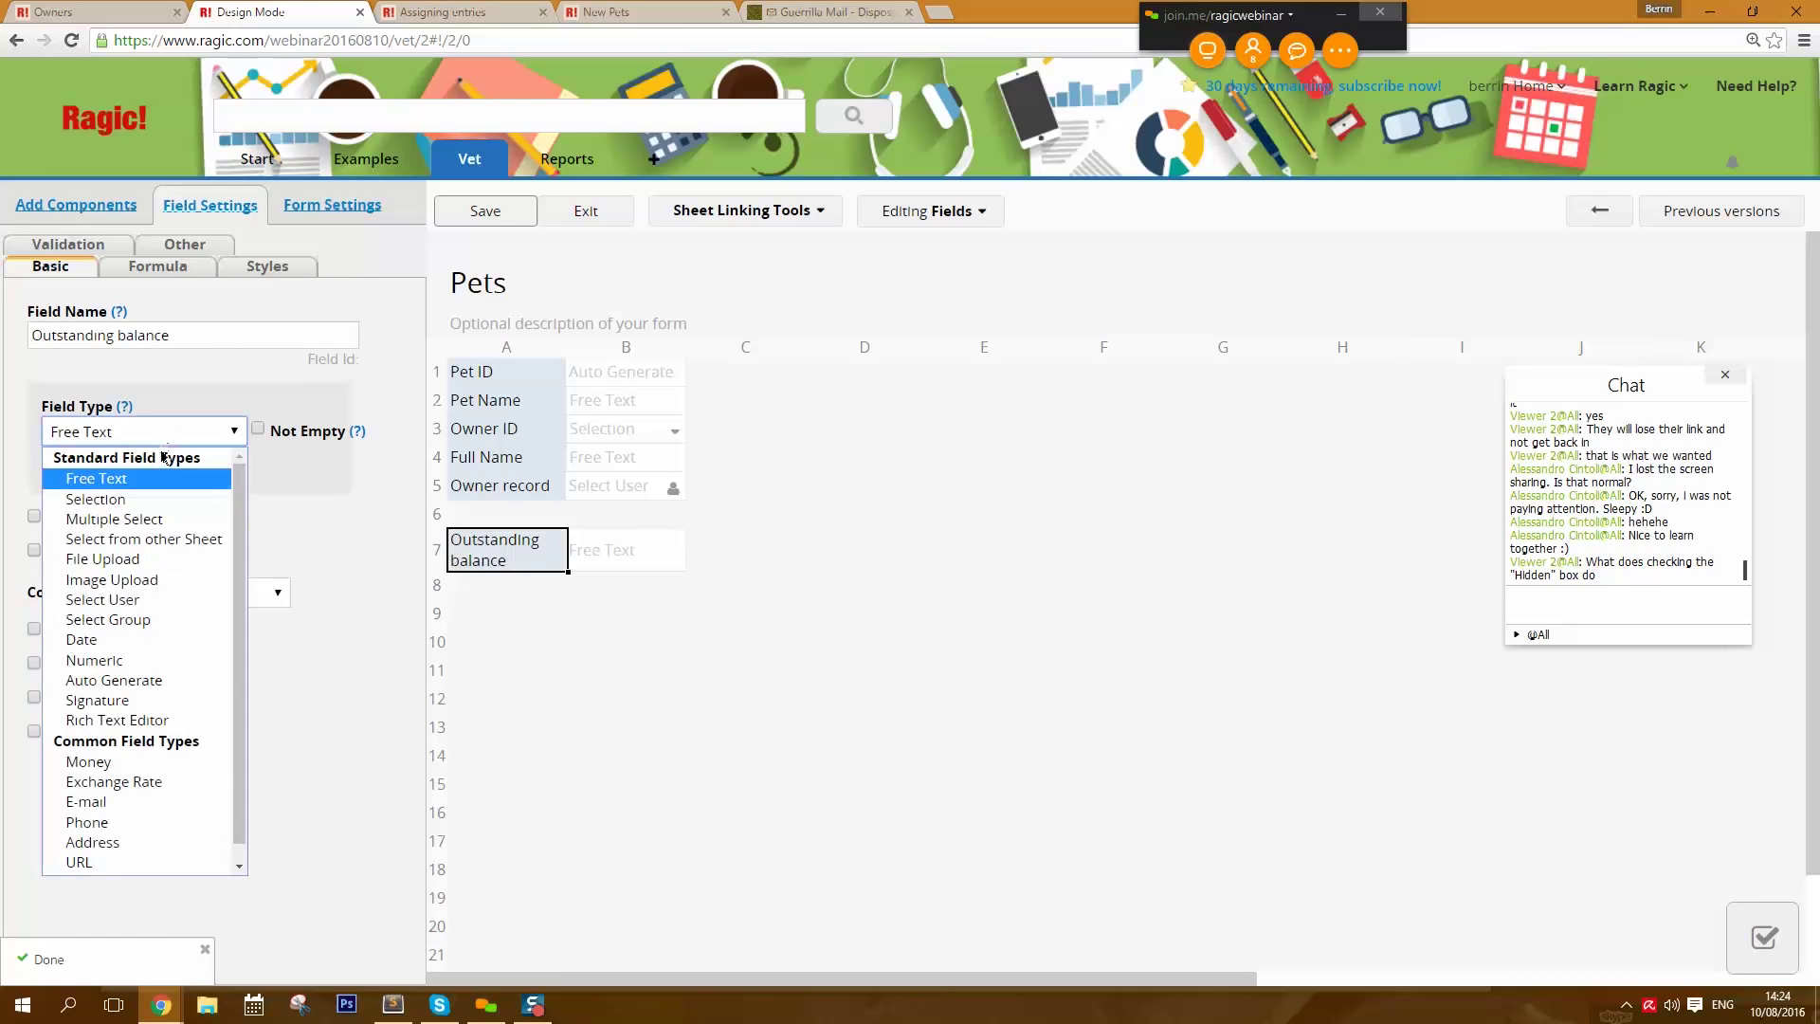
click(144, 661)
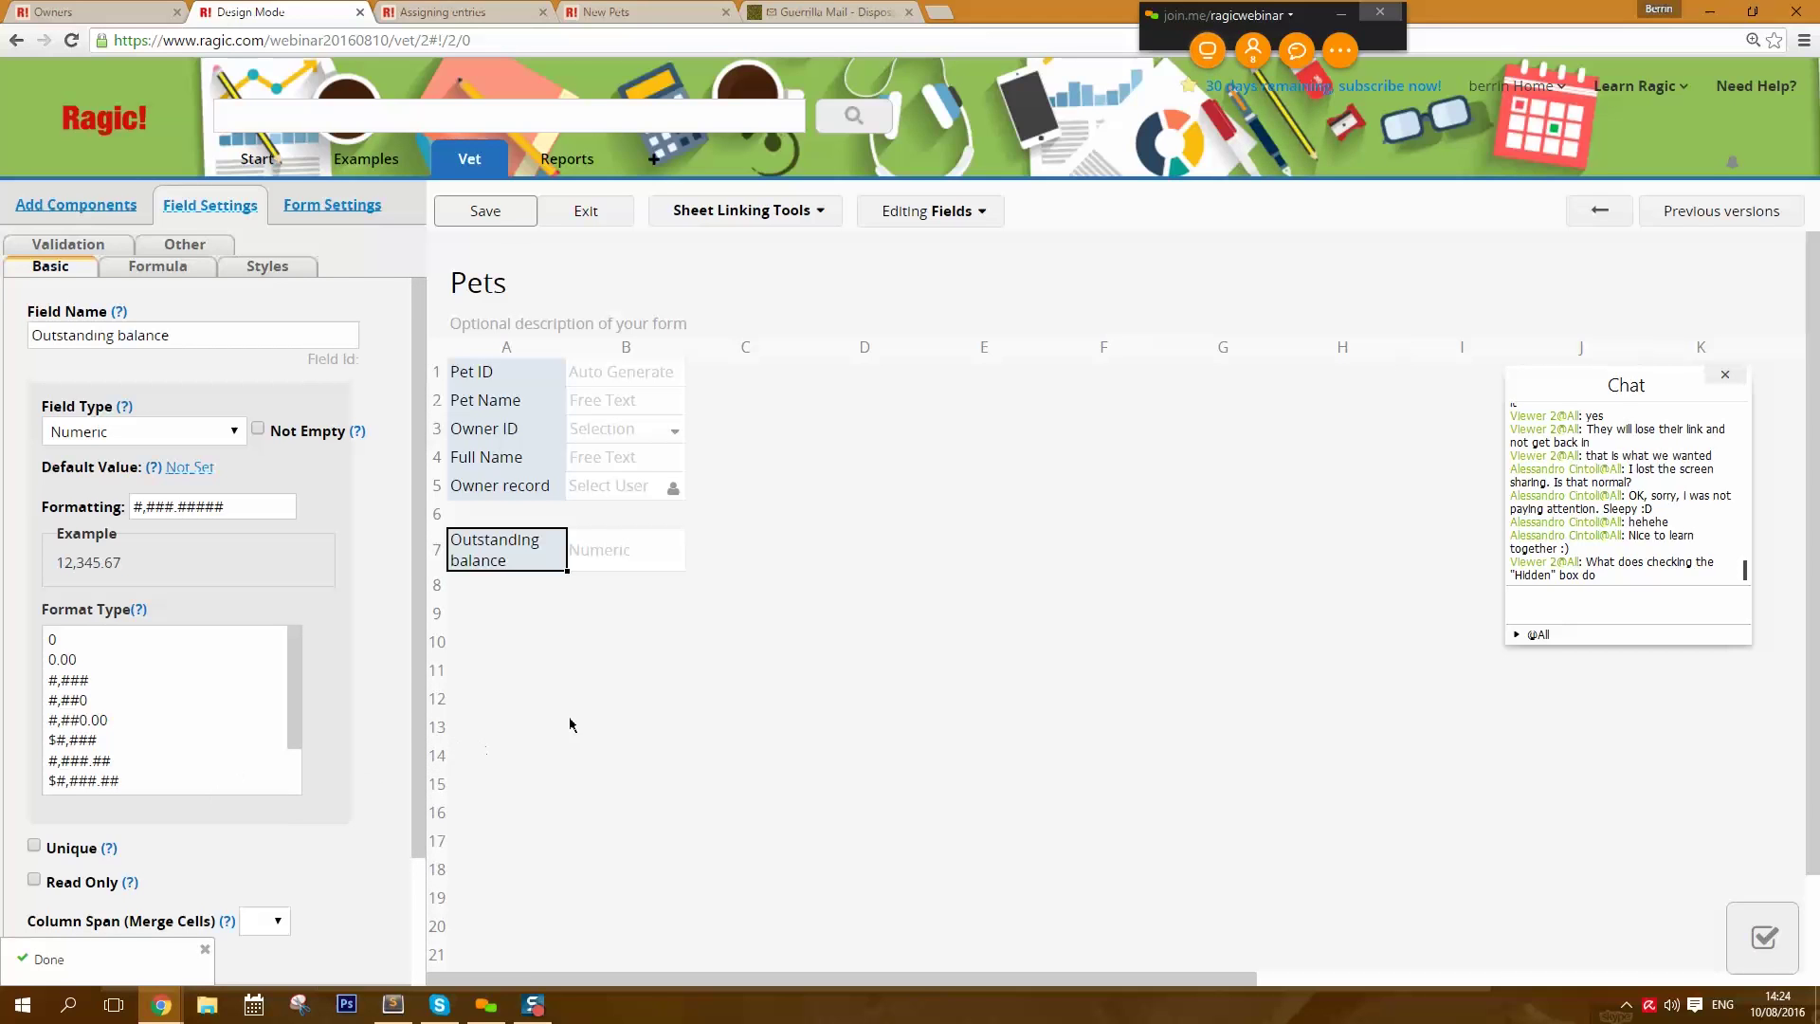
scroll(356, 713, down, 2)
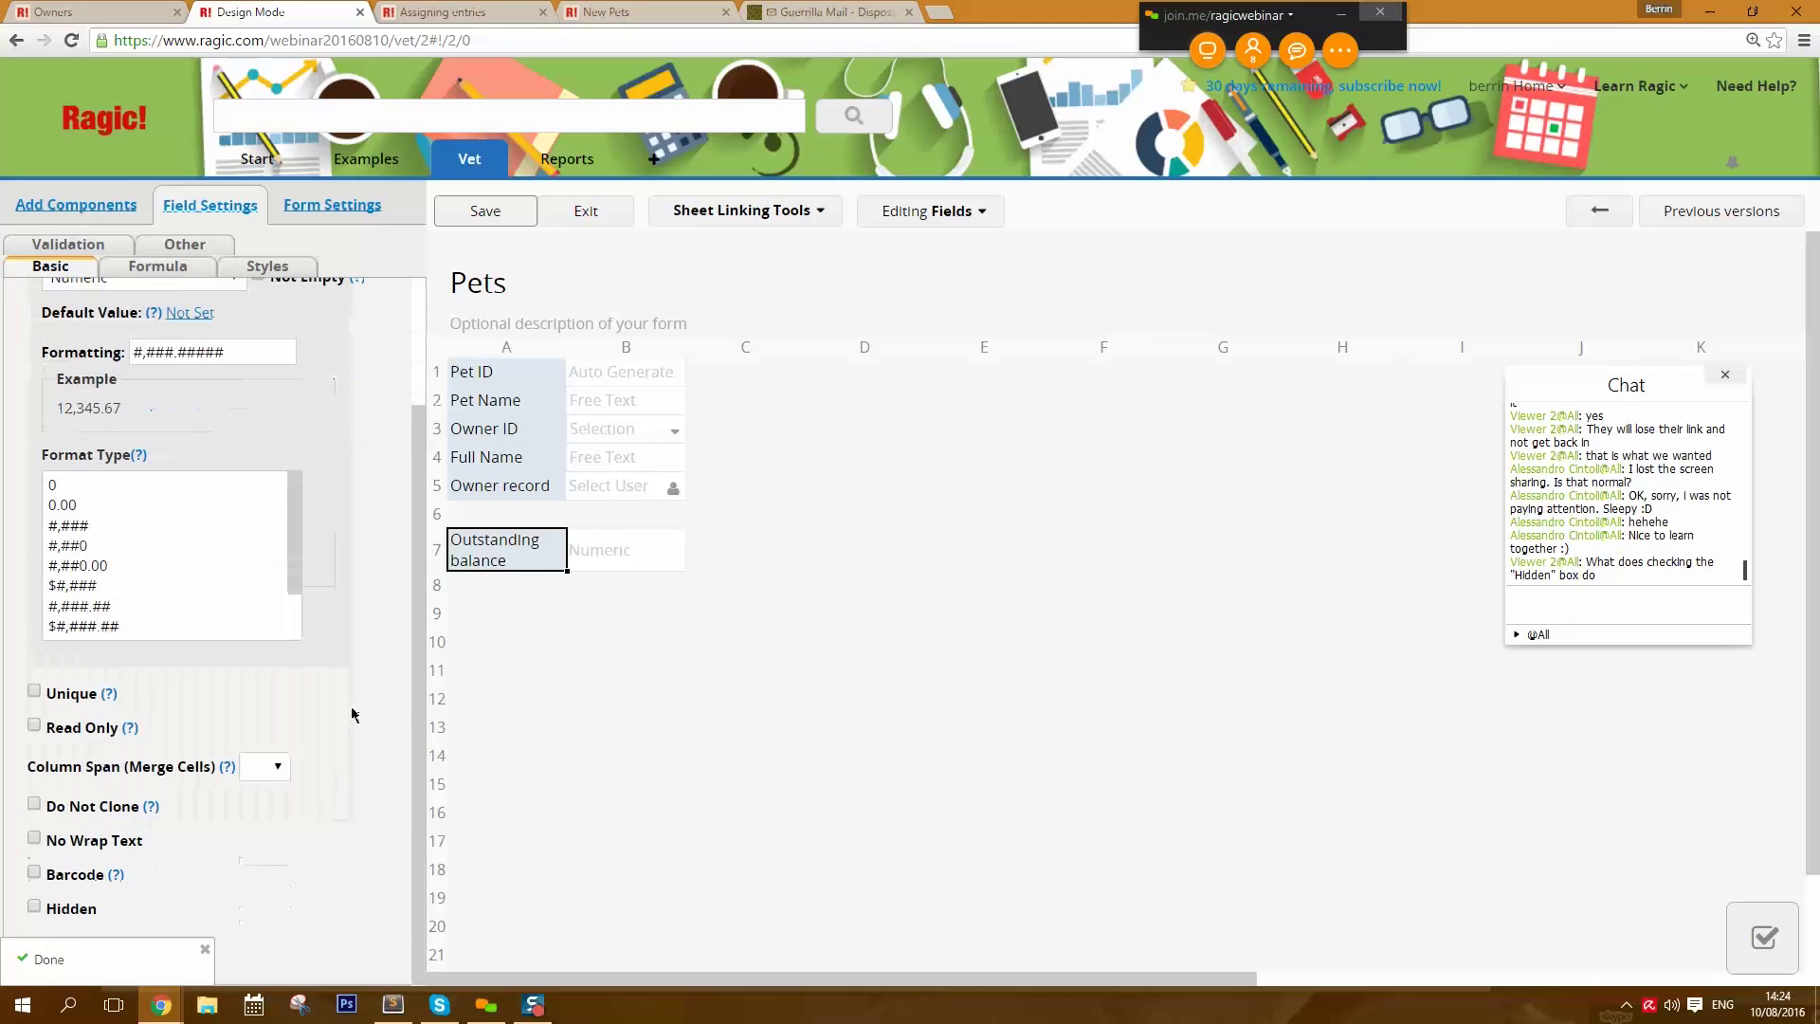
click(36, 907)
click(488, 210)
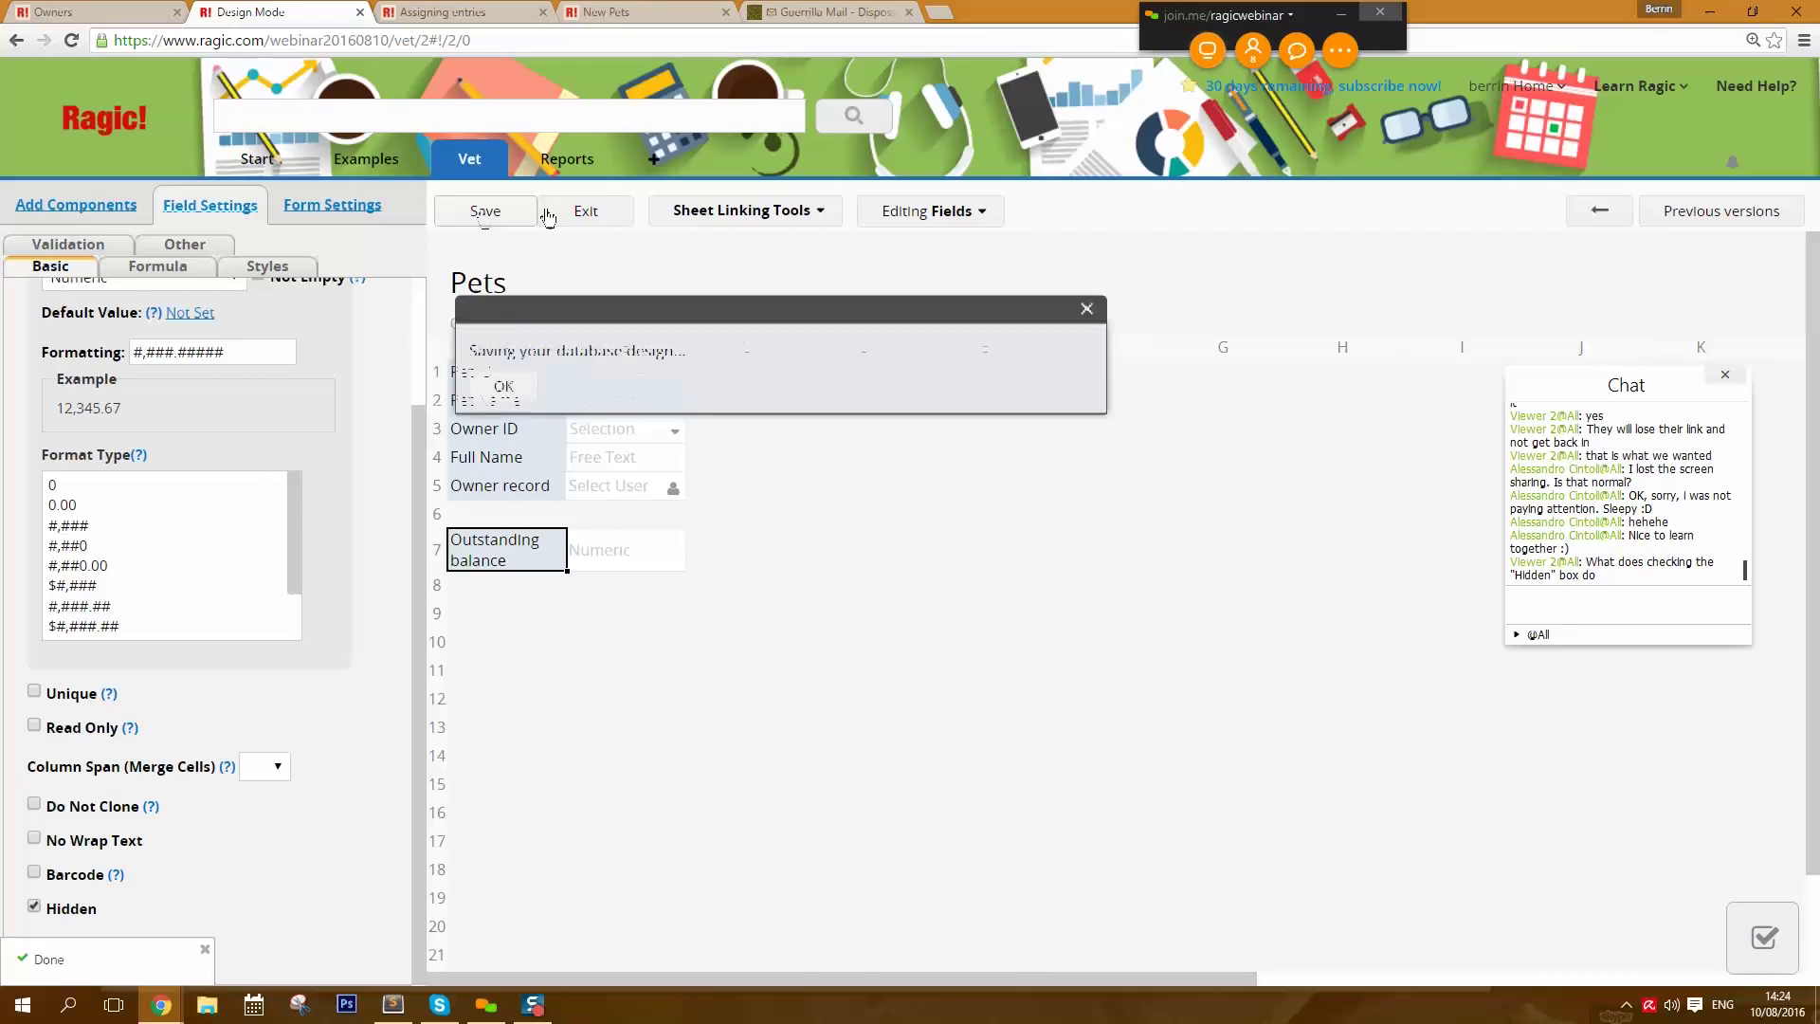
click(604, 212)
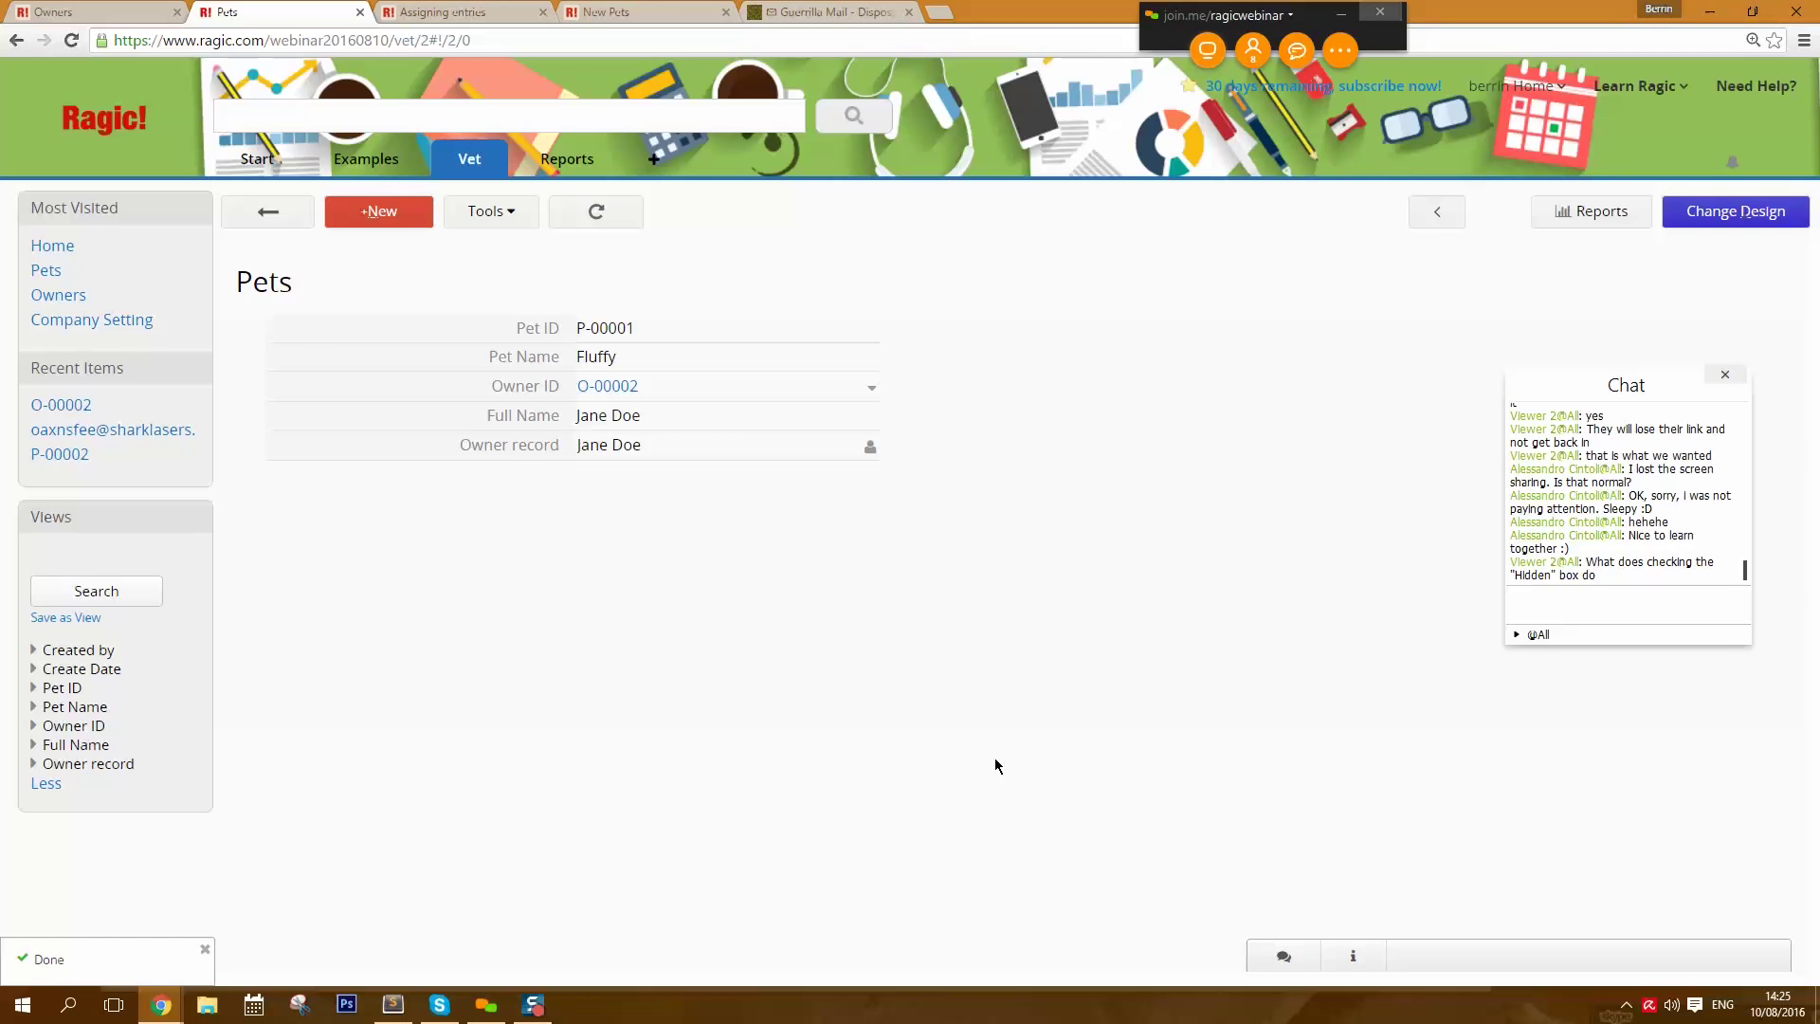
Step: Delete the Outstanding balance field from row 7 in design mode and save the Pets form
click(204, 949)
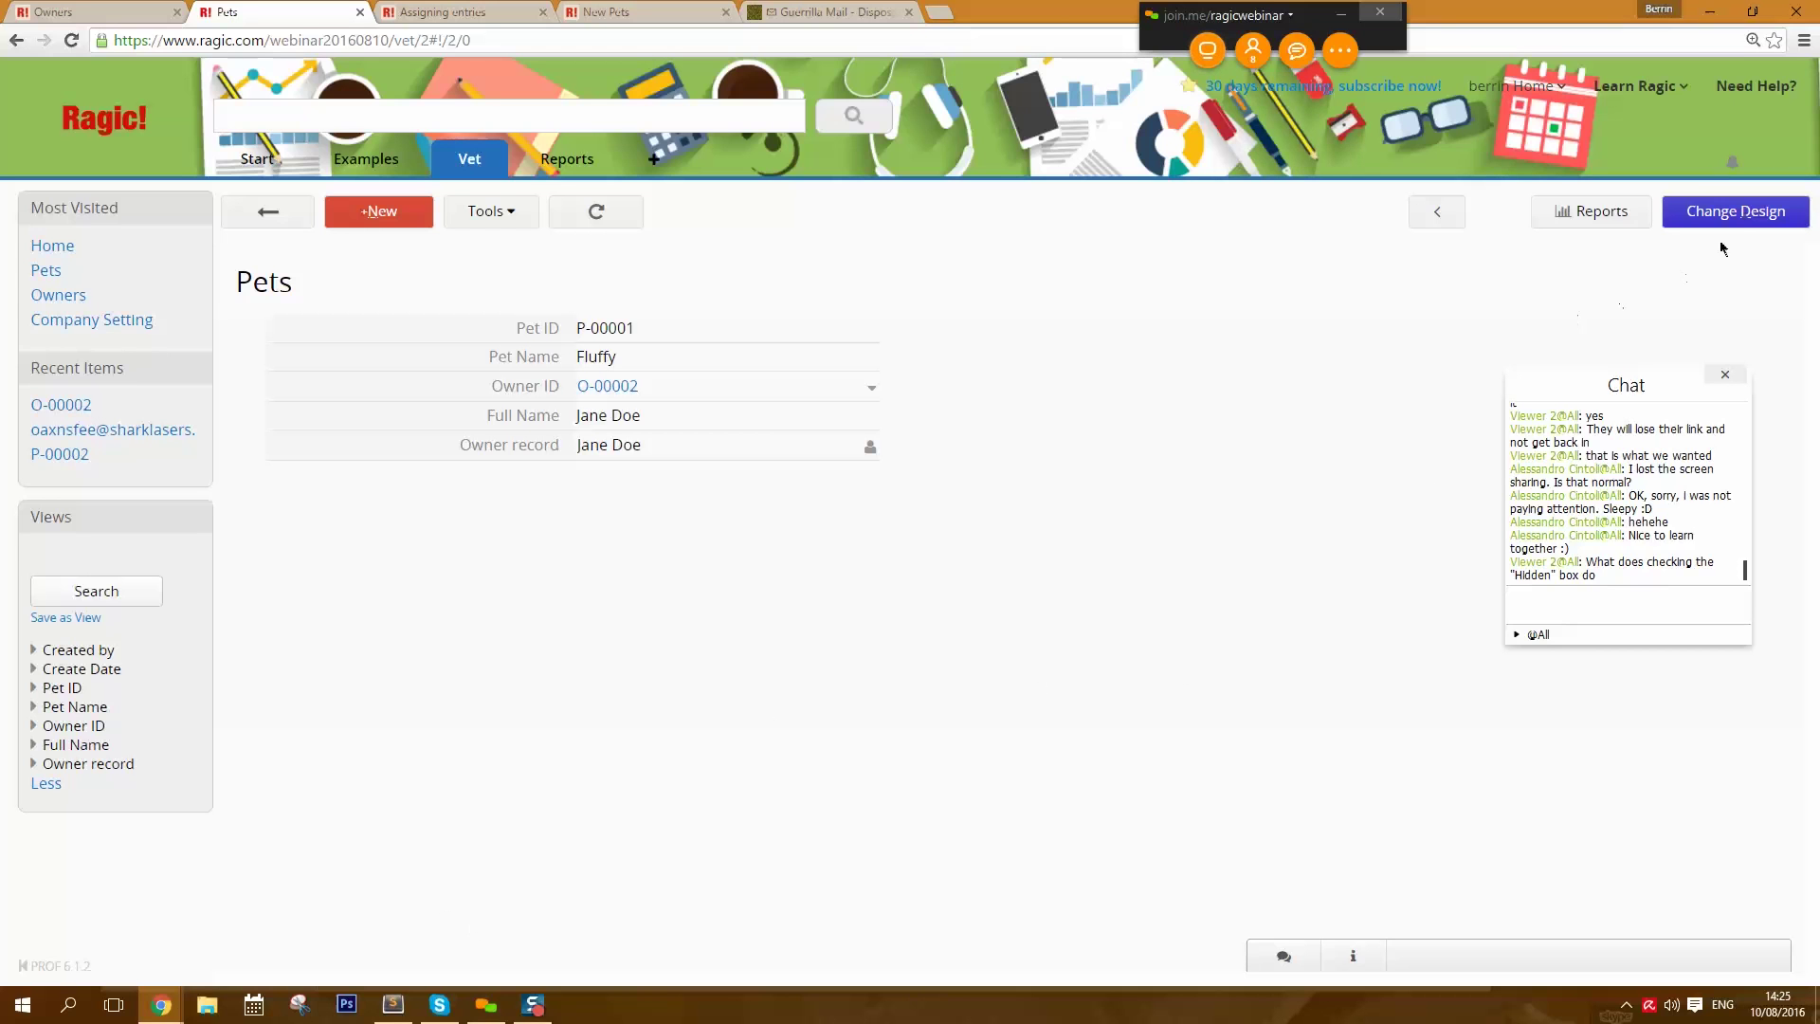
click(1739, 220)
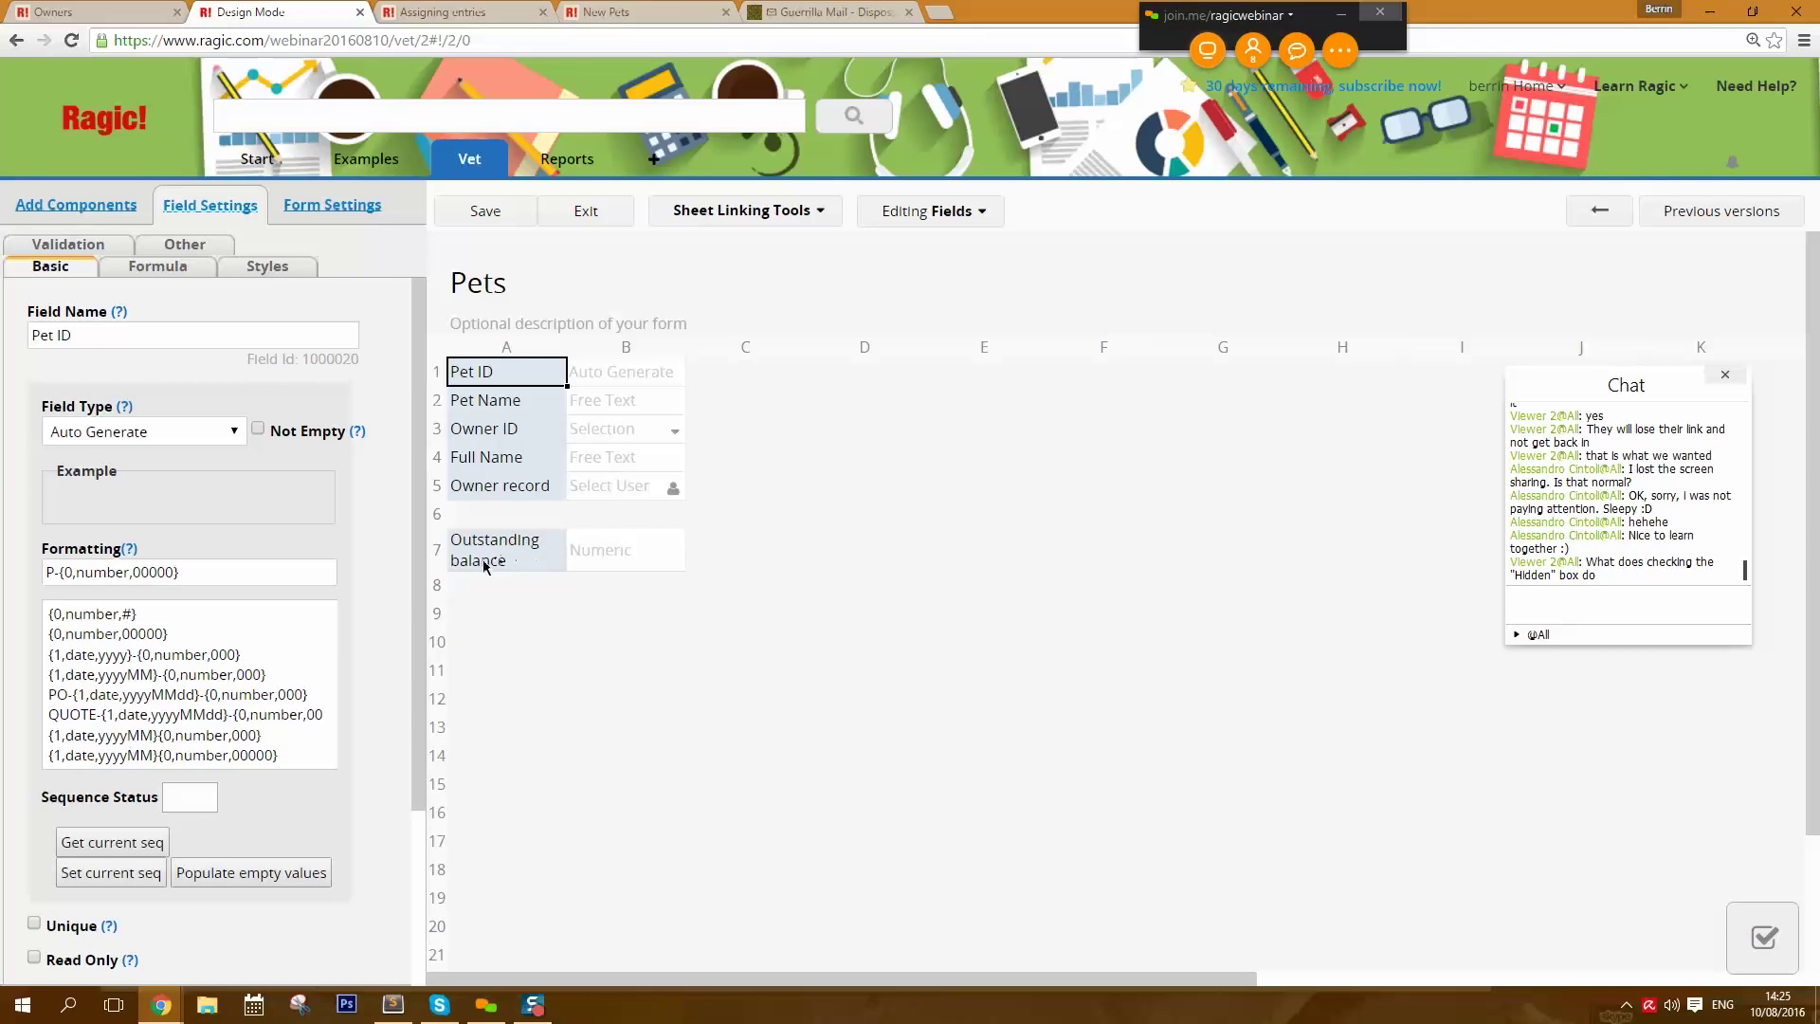
click(530, 558)
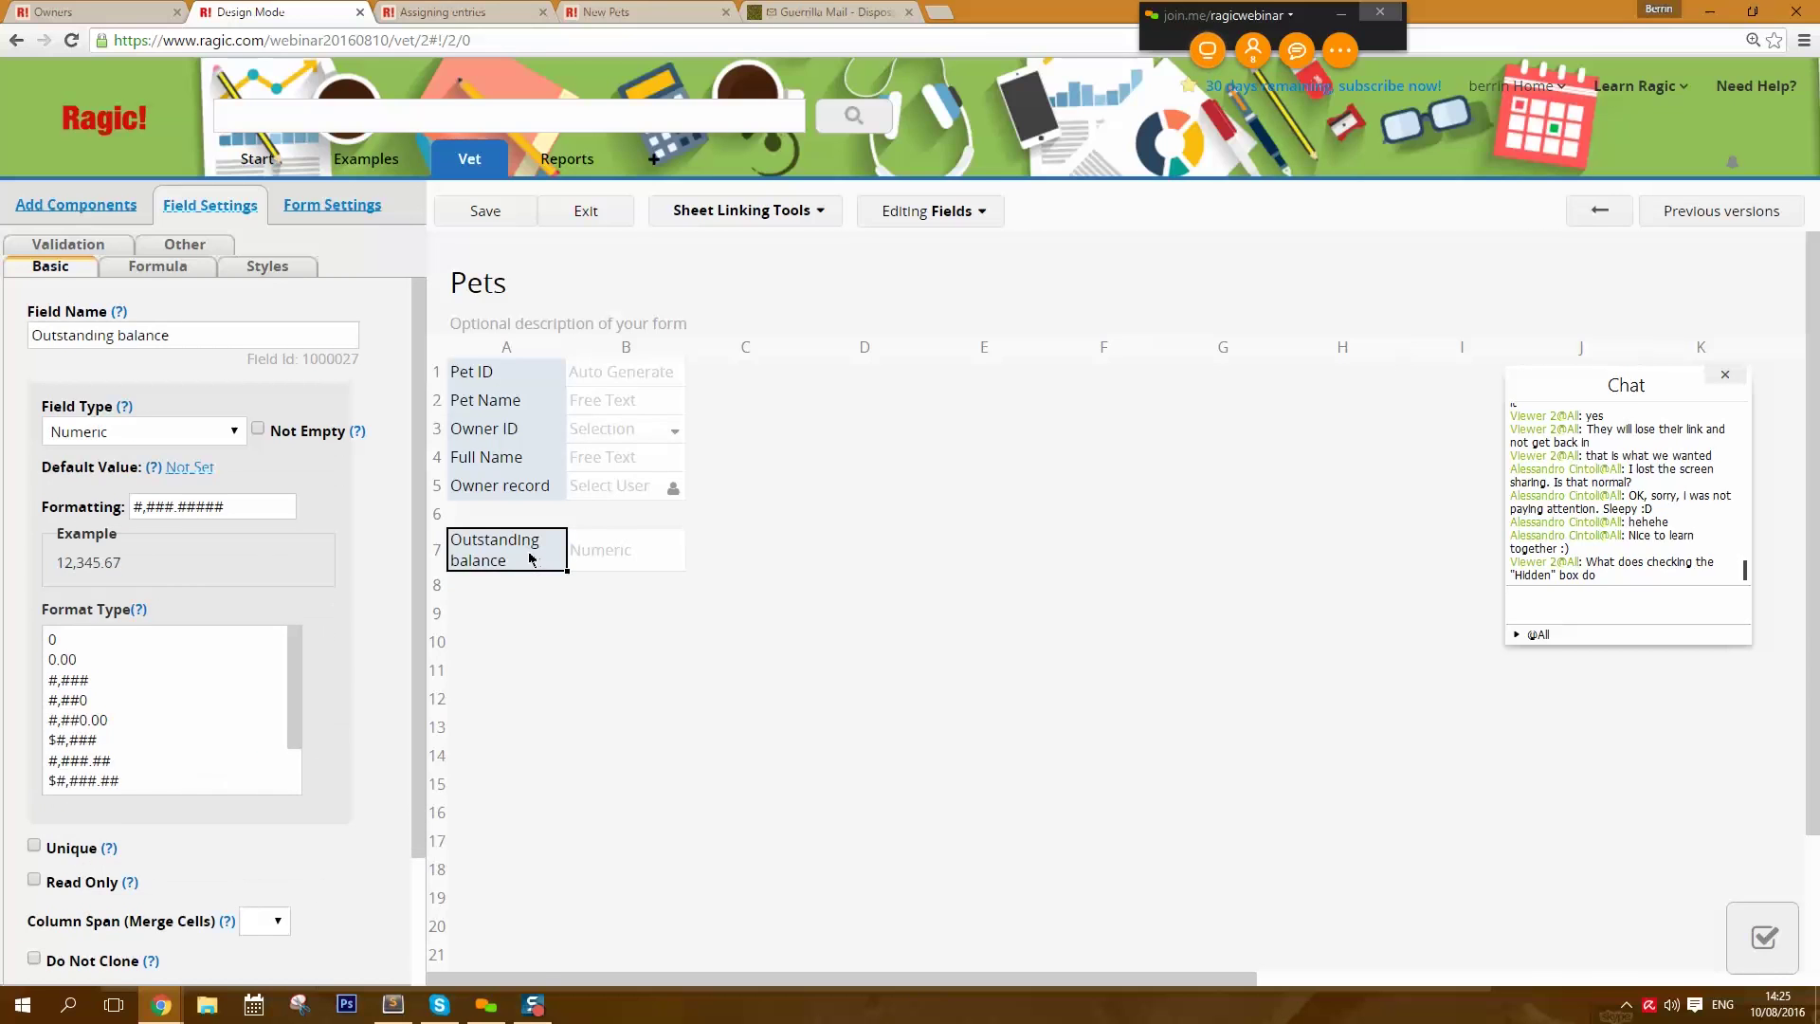
key(Delete)
click(531, 615)
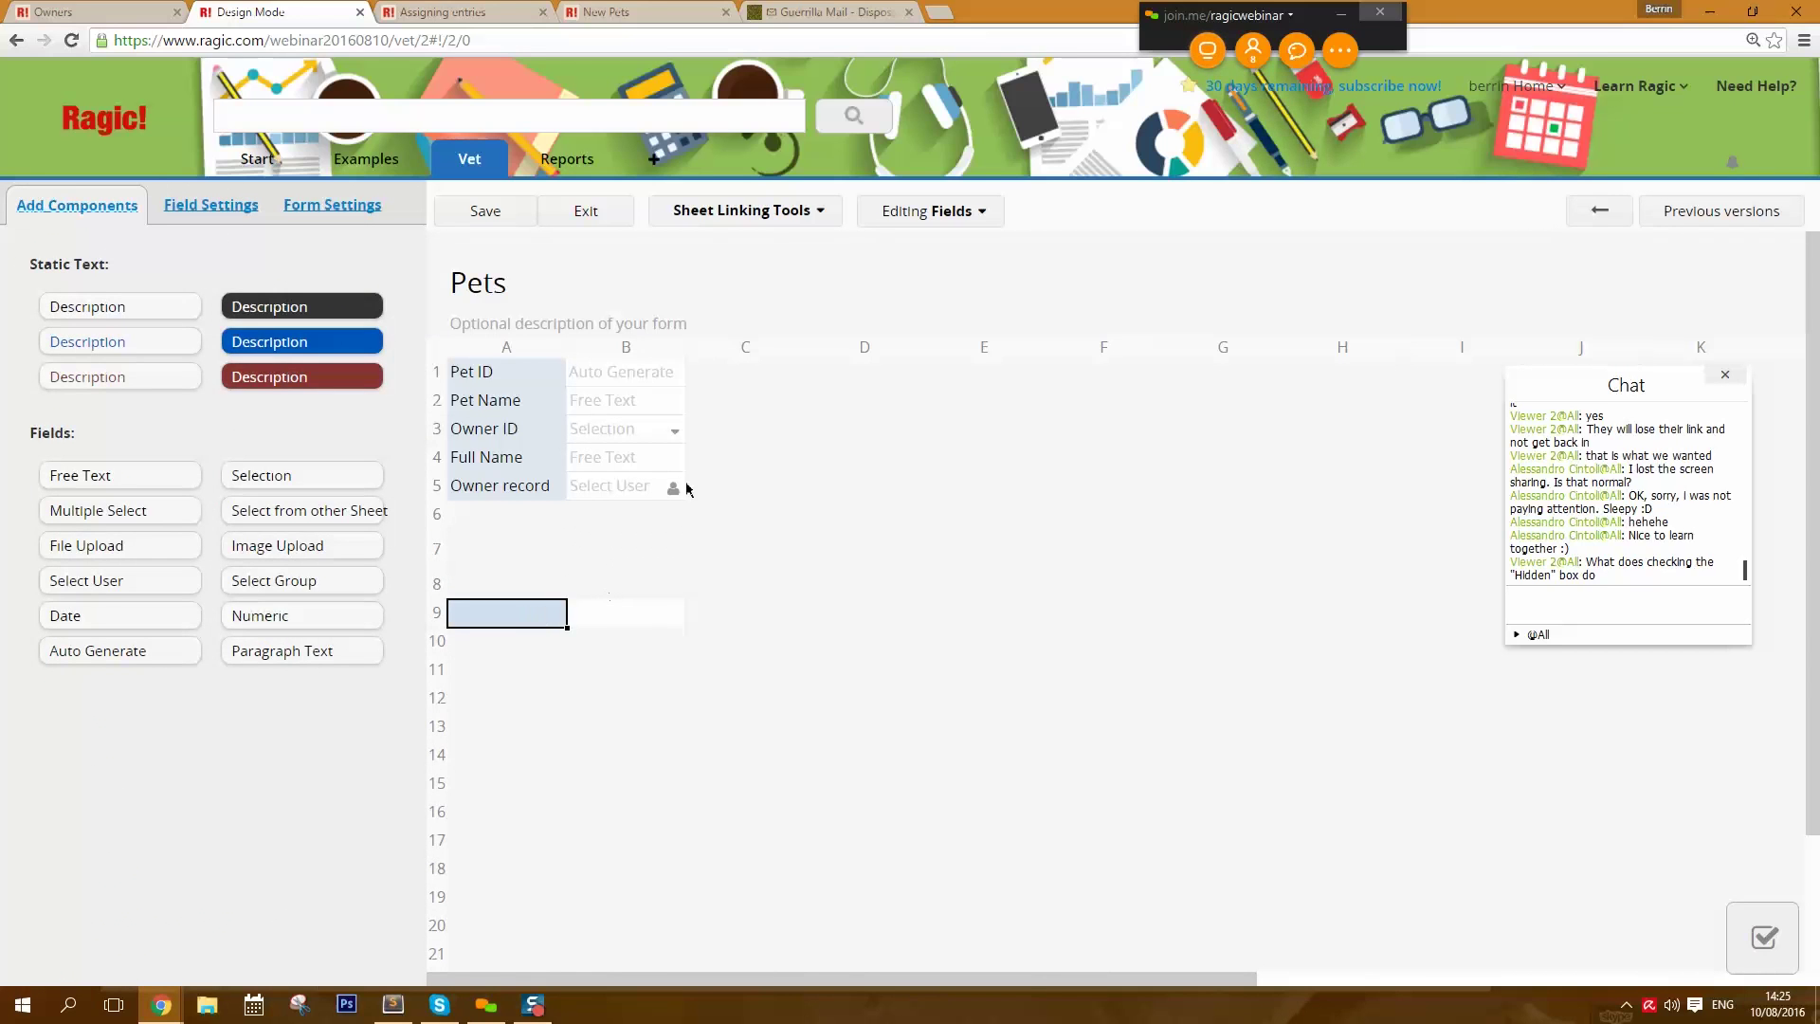
click(512, 212)
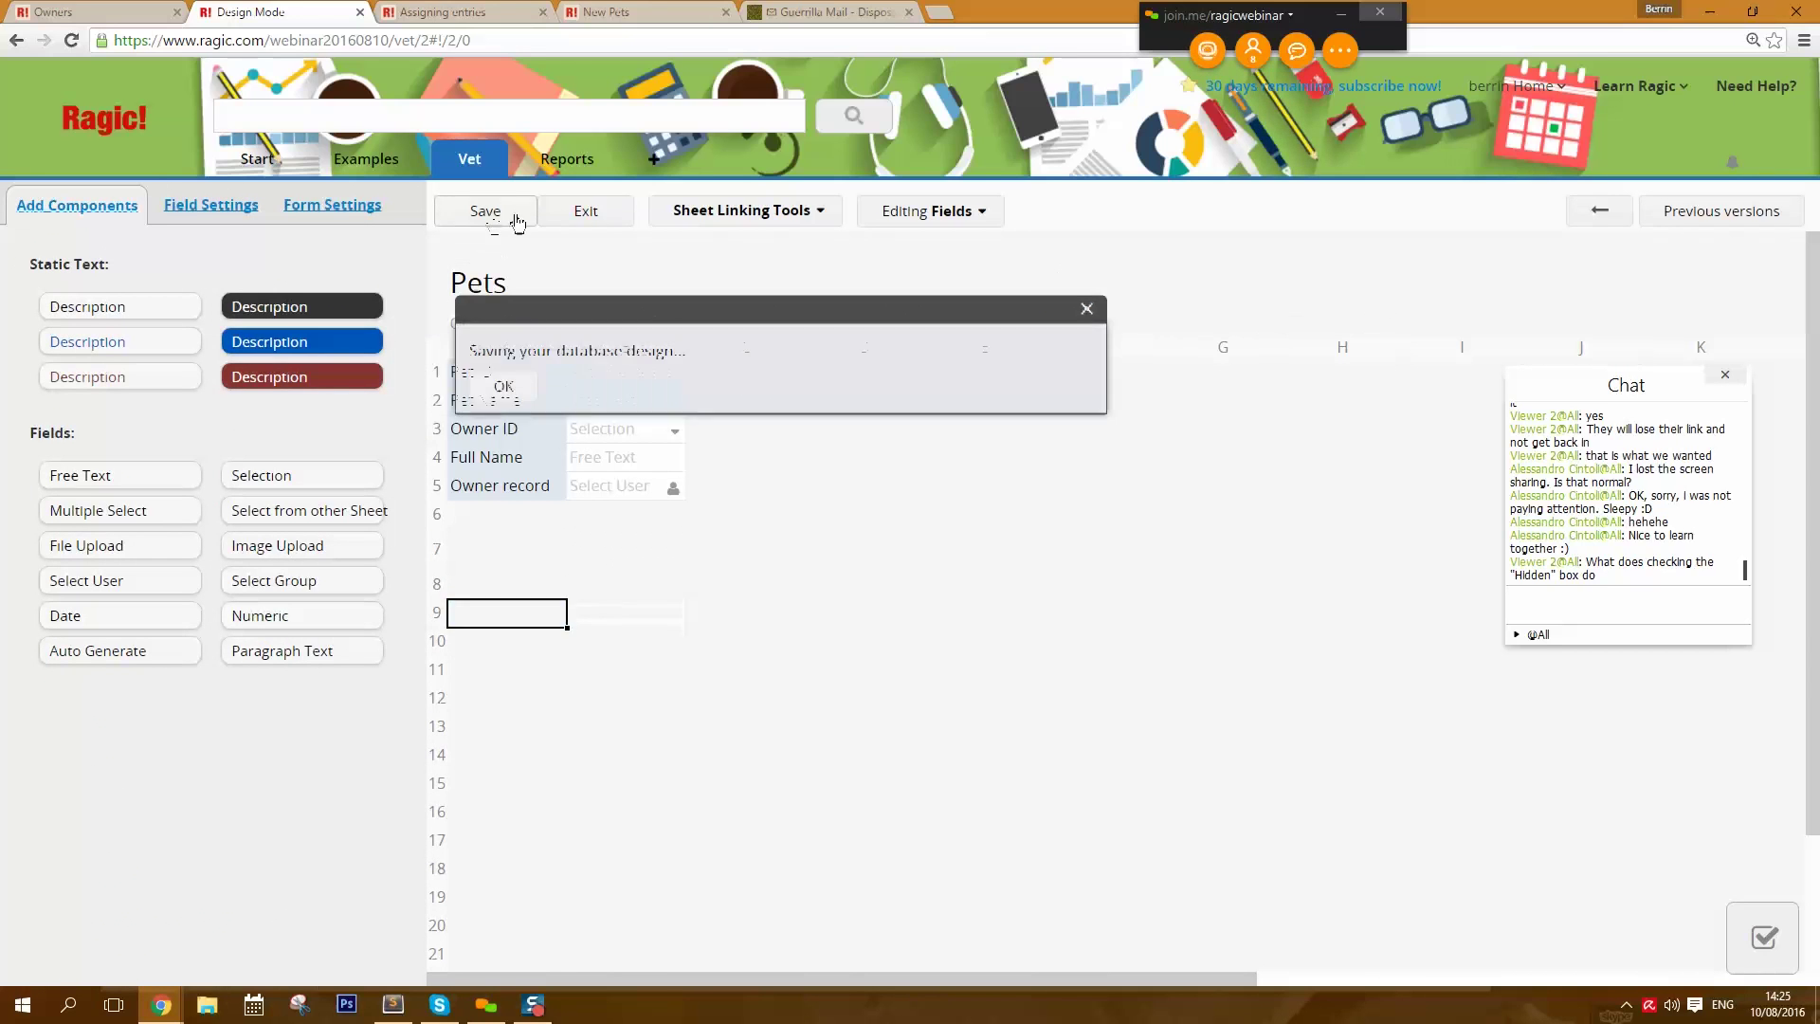
Step: Exit design mode to review Fluffy's record P-00001, then return to Change Design
click(570, 220)
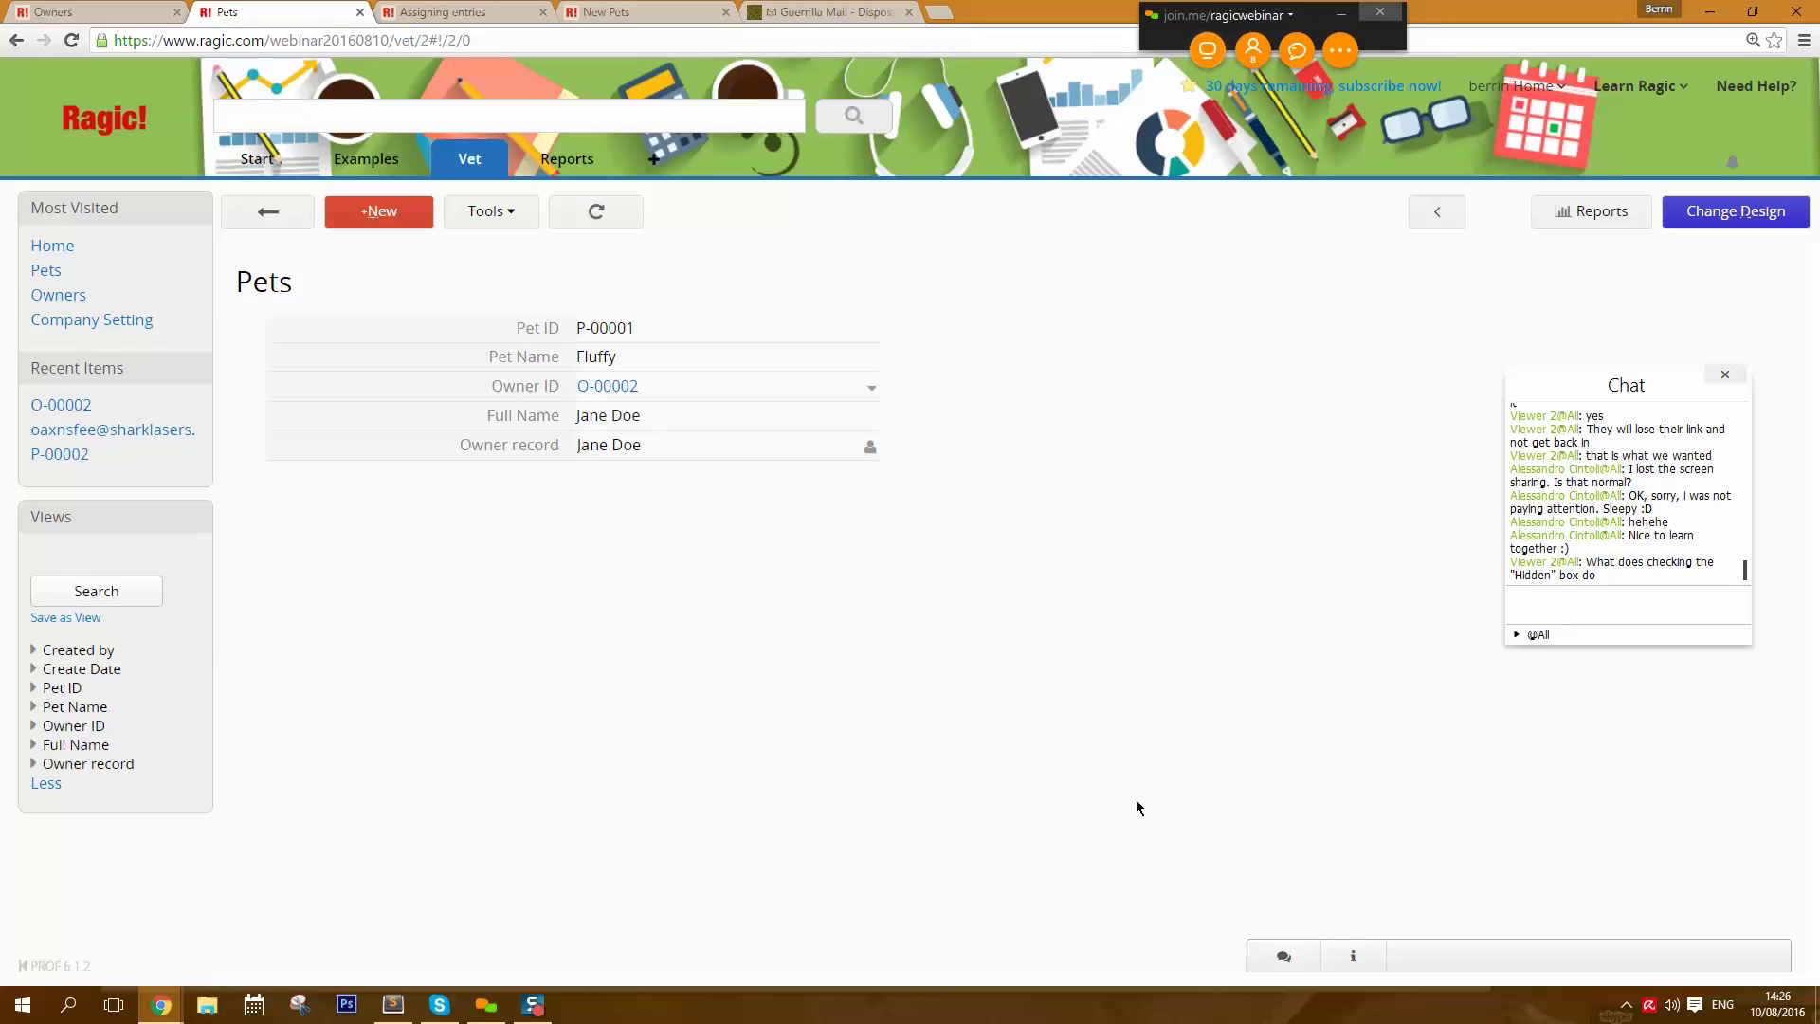
click(1698, 211)
Step: Show the Sheet Linking Tools list, with its Owners link-and-load set, and un-maximize the window
click(790, 212)
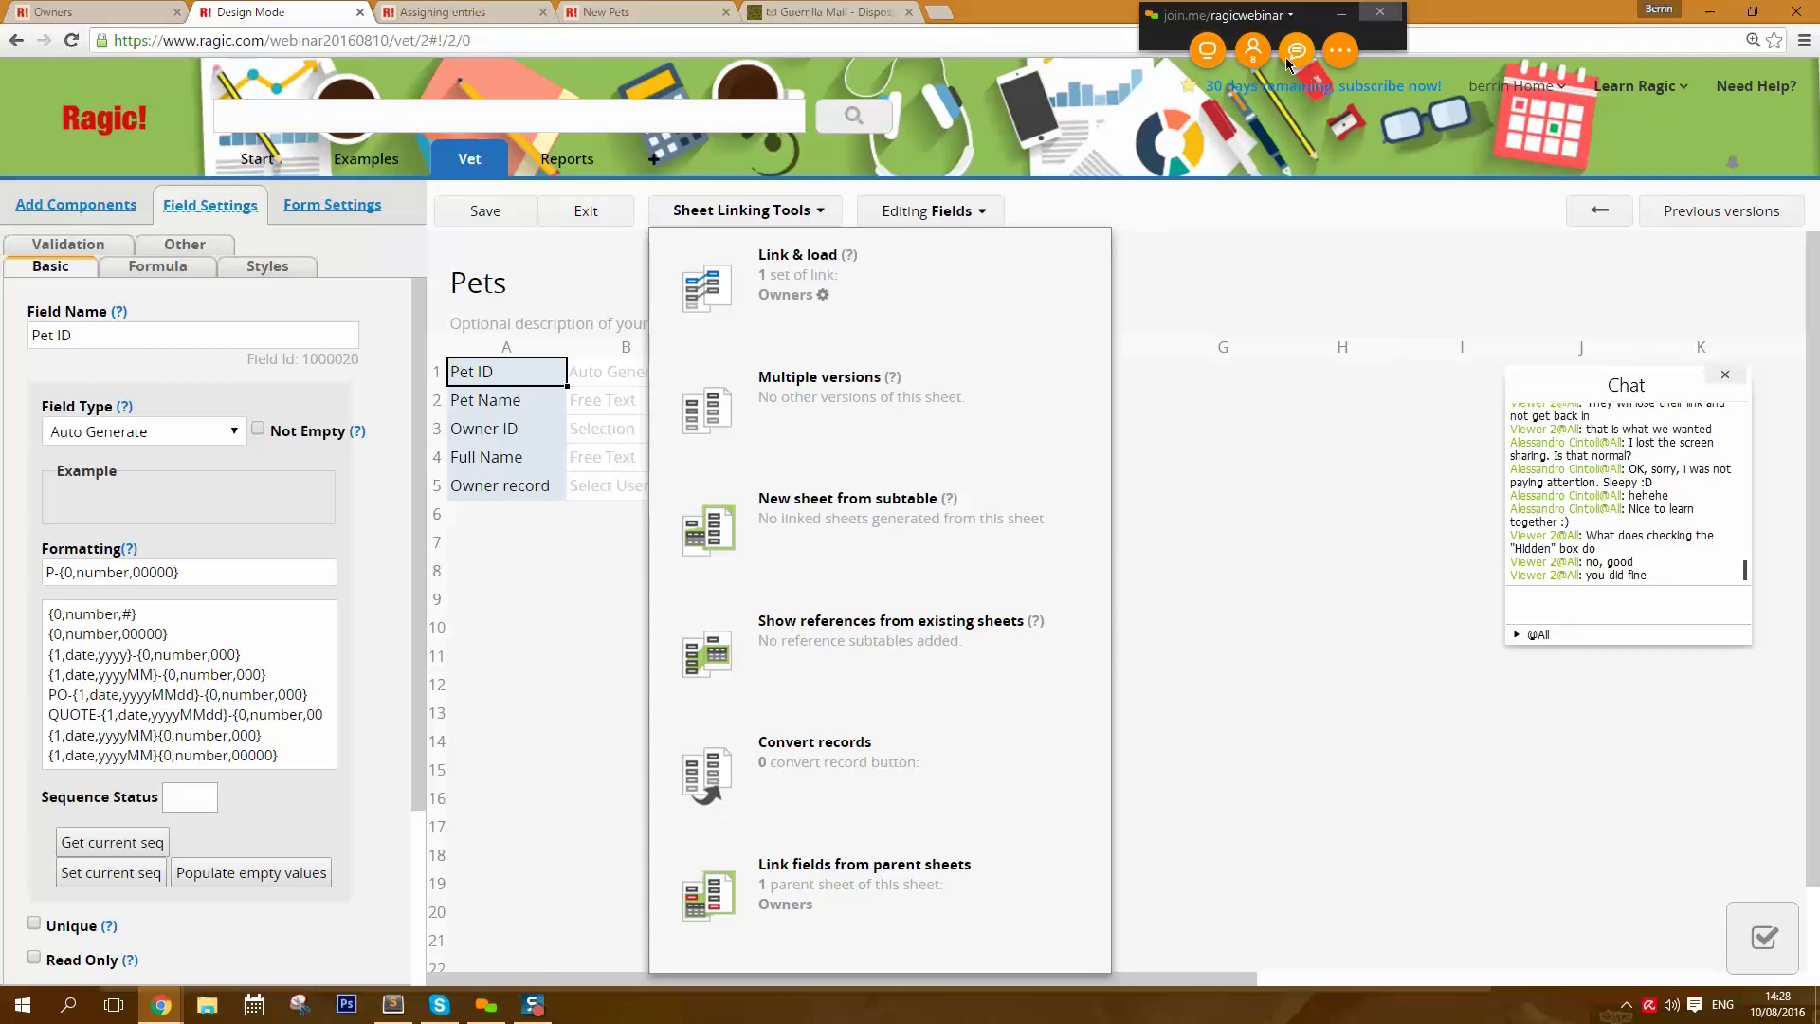
drag(1450, 8, 2, 190)
Step: Place the Pets design browser beside the notes editor, close the extra Pets window, and dismiss the linking list
click(958, 285)
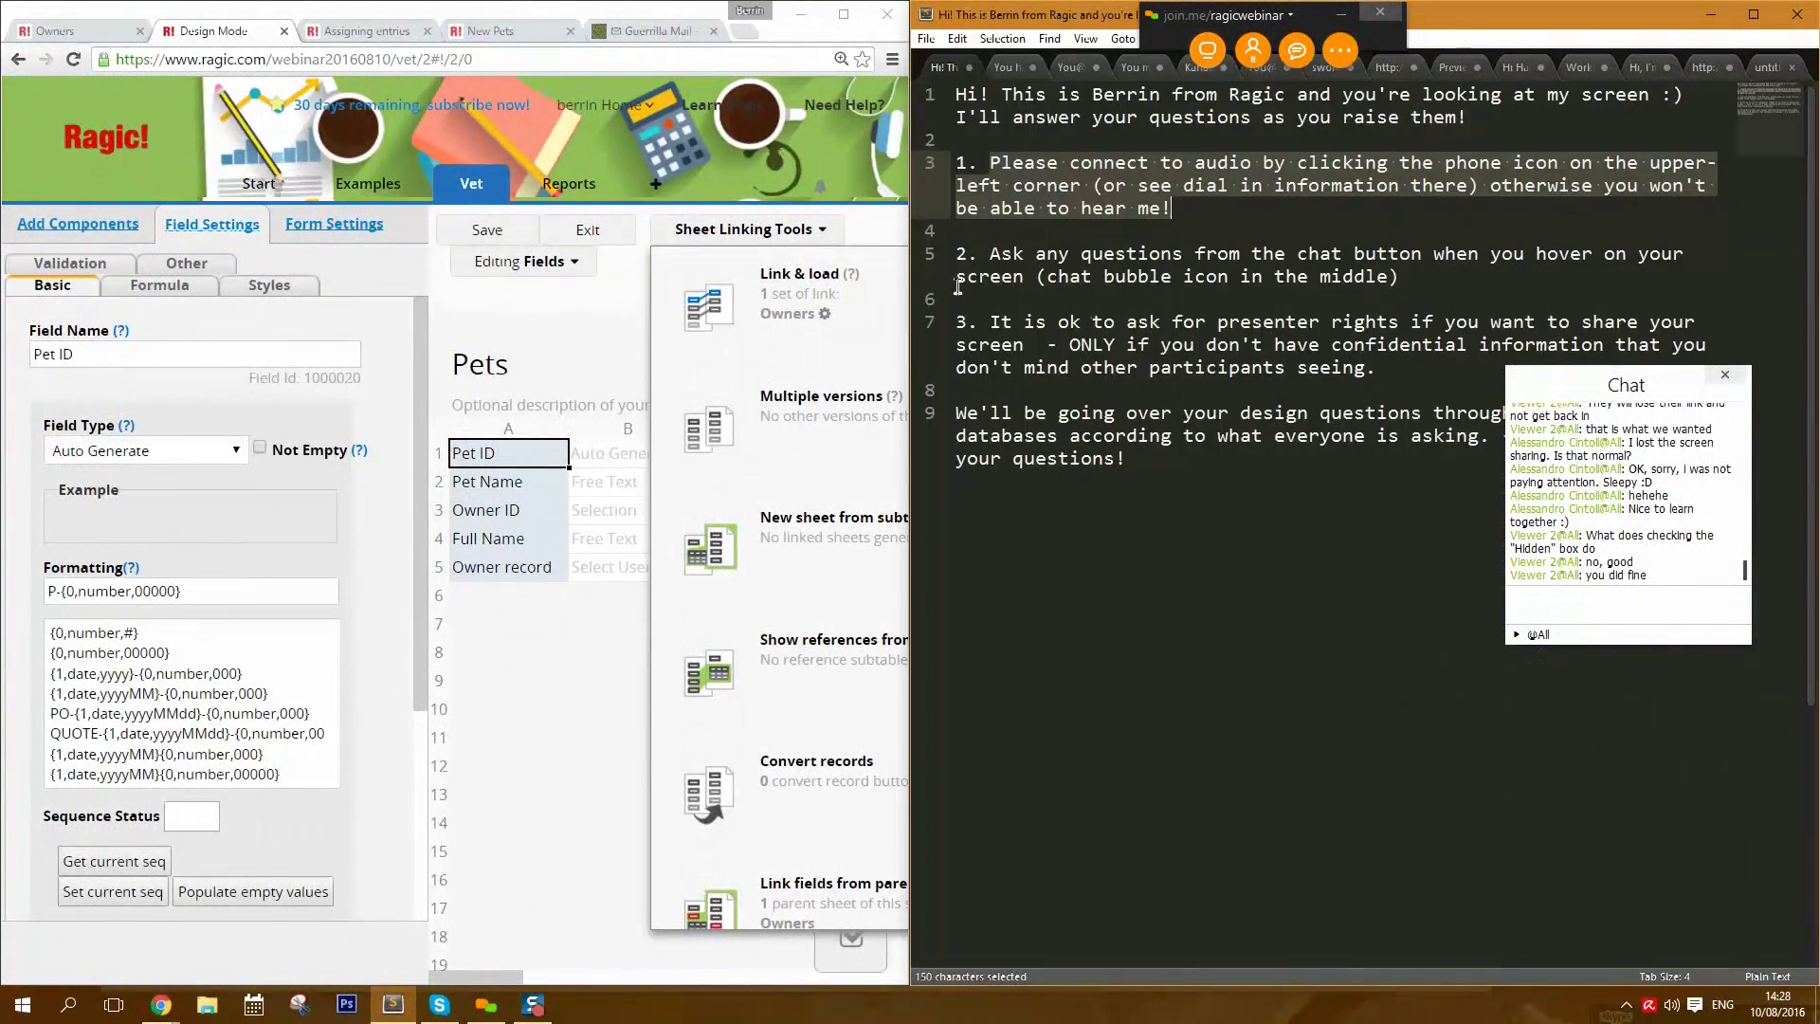
drag(910, 284, 1200, 260)
click(969, 47)
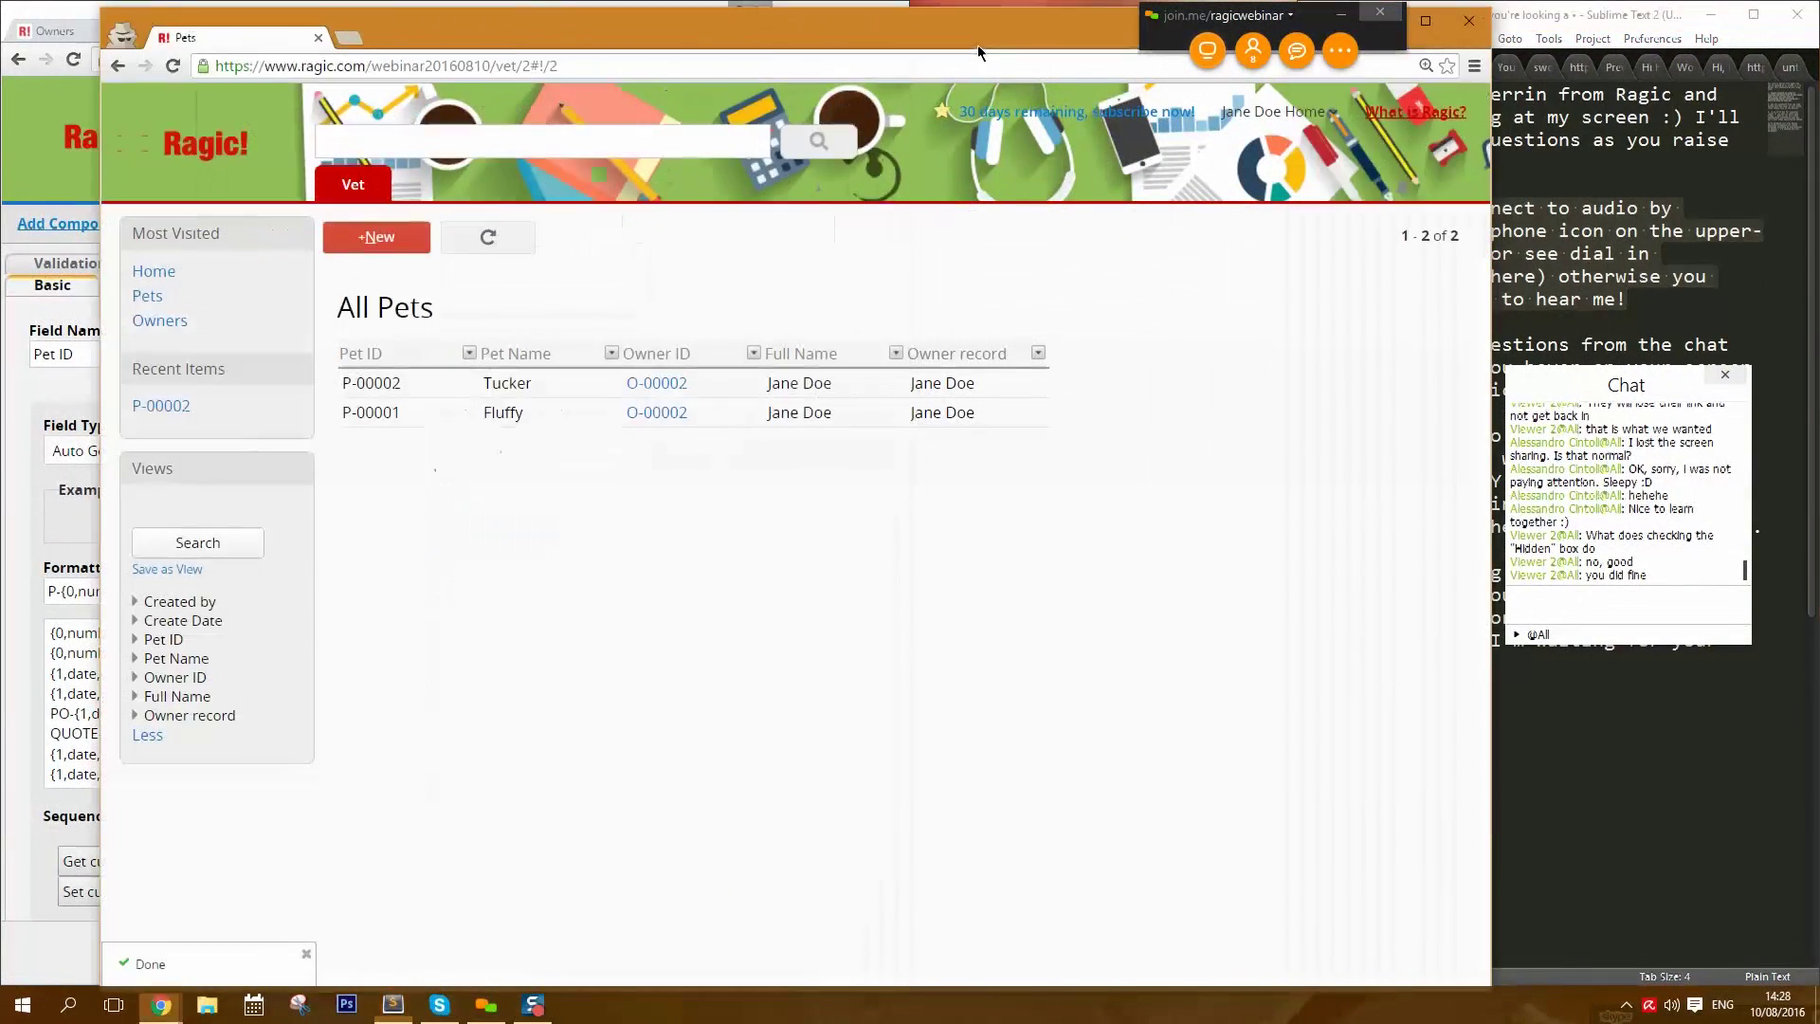
click(1469, 20)
drag(912, 292, 1295, 289)
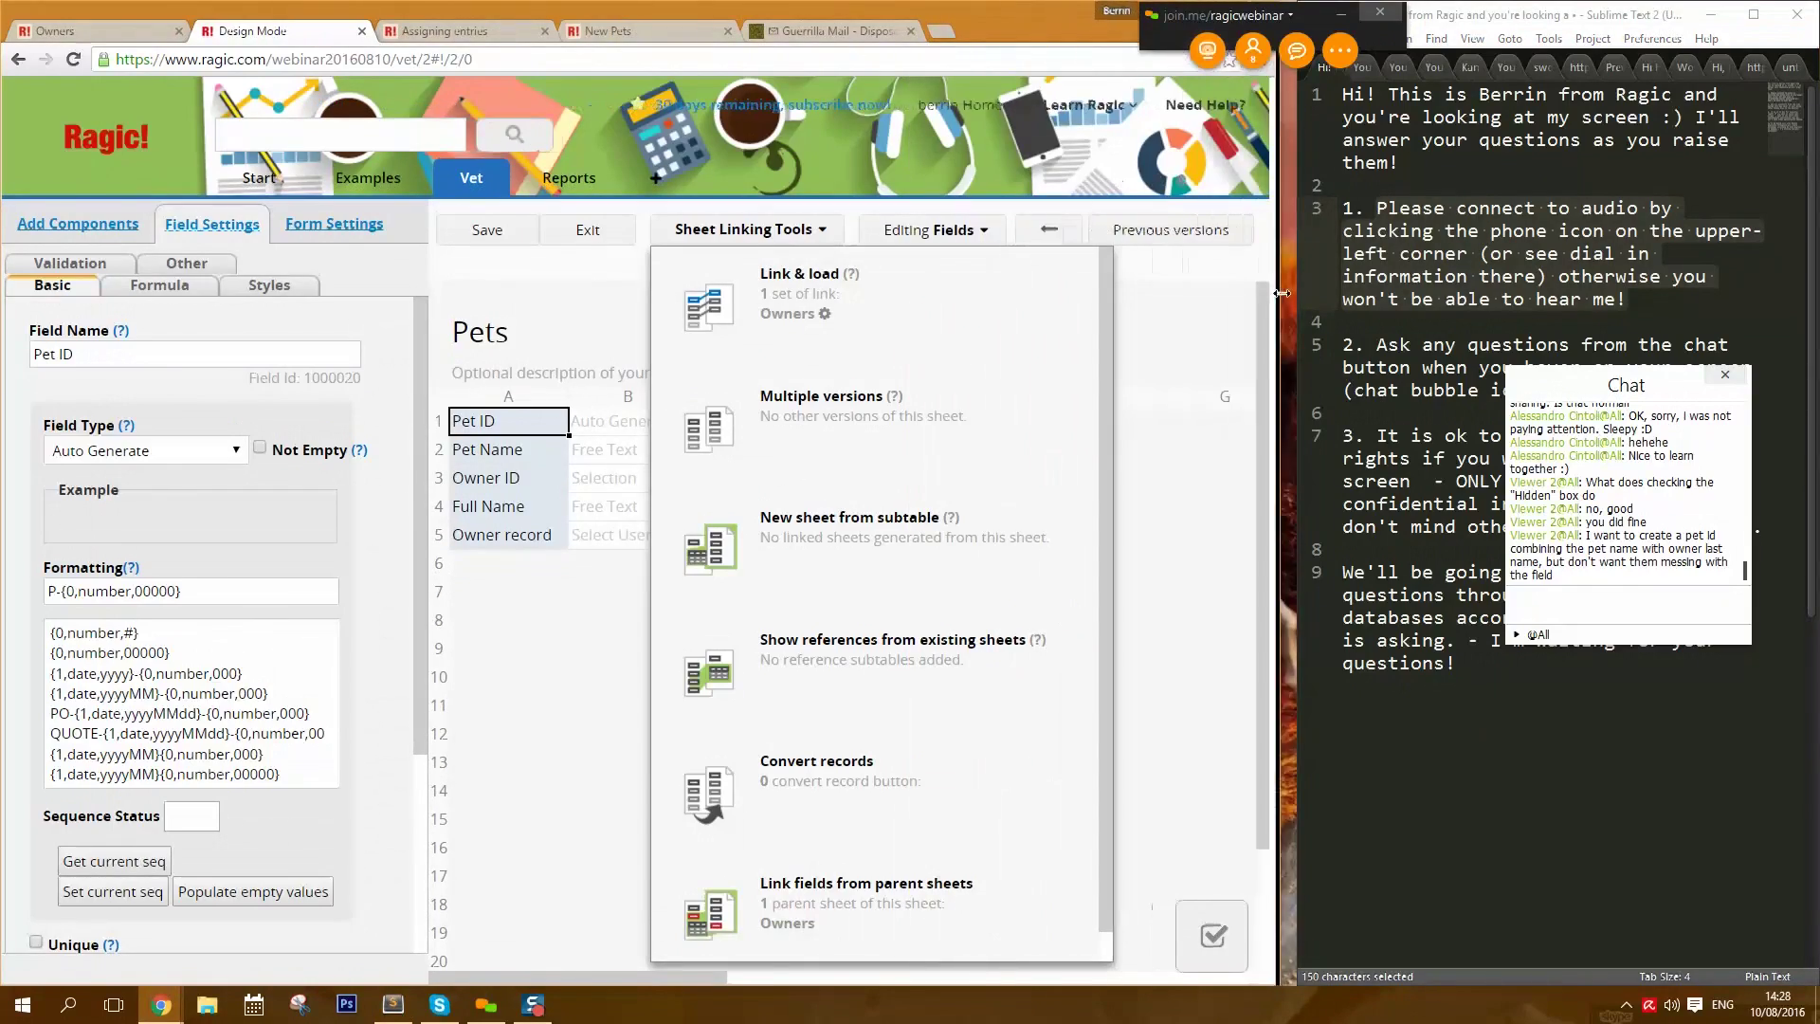
click(1537, 660)
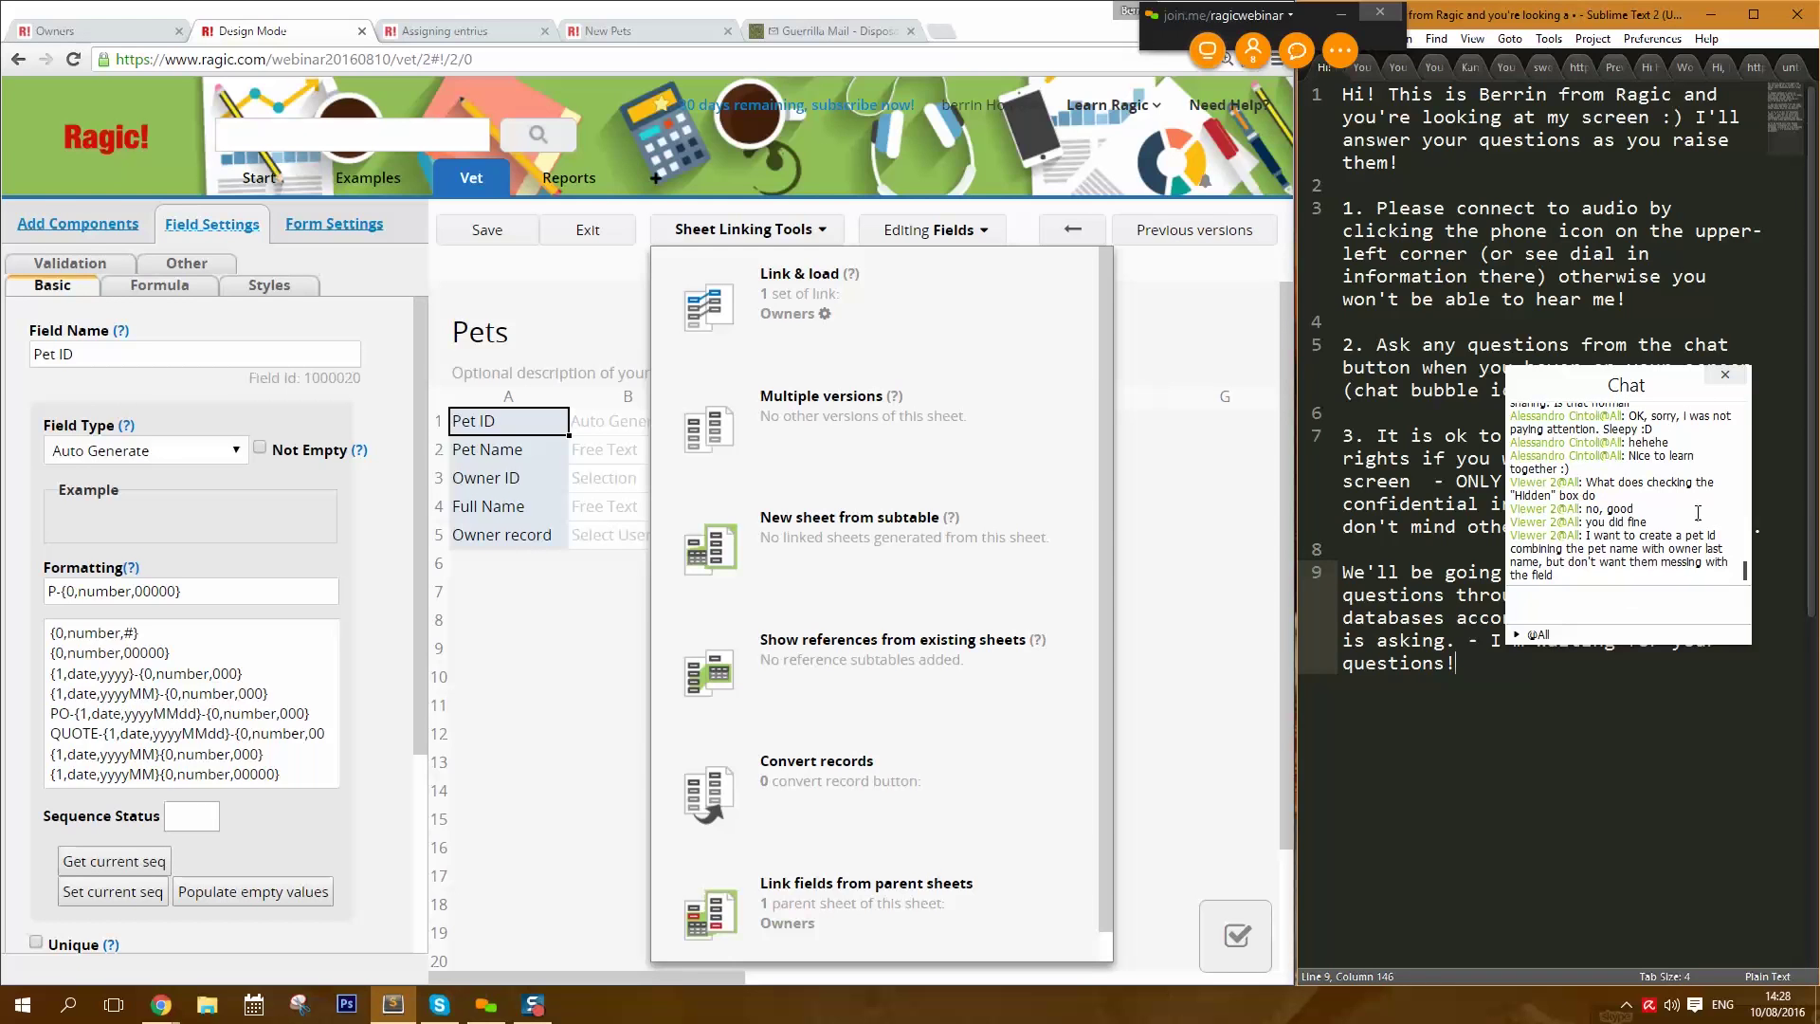
click(538, 434)
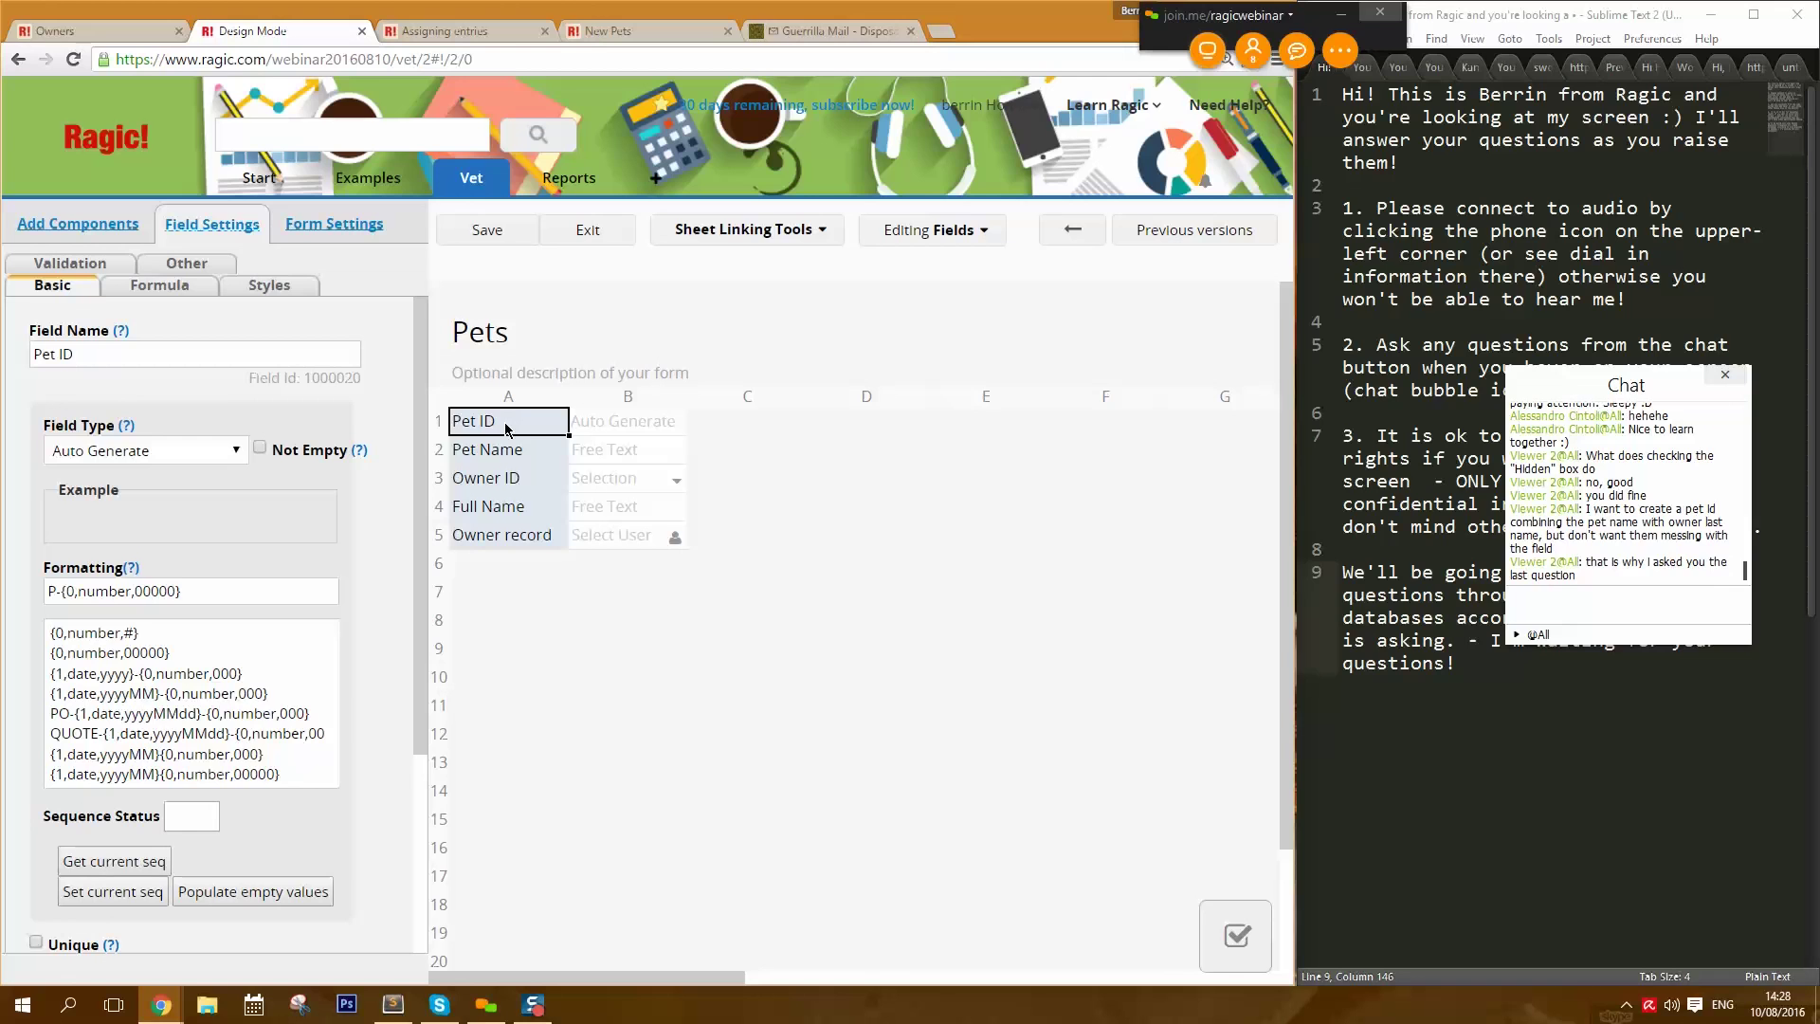
Step: Create a new field named Pet ID in cell D1
click(864, 432)
text(Pet ID)
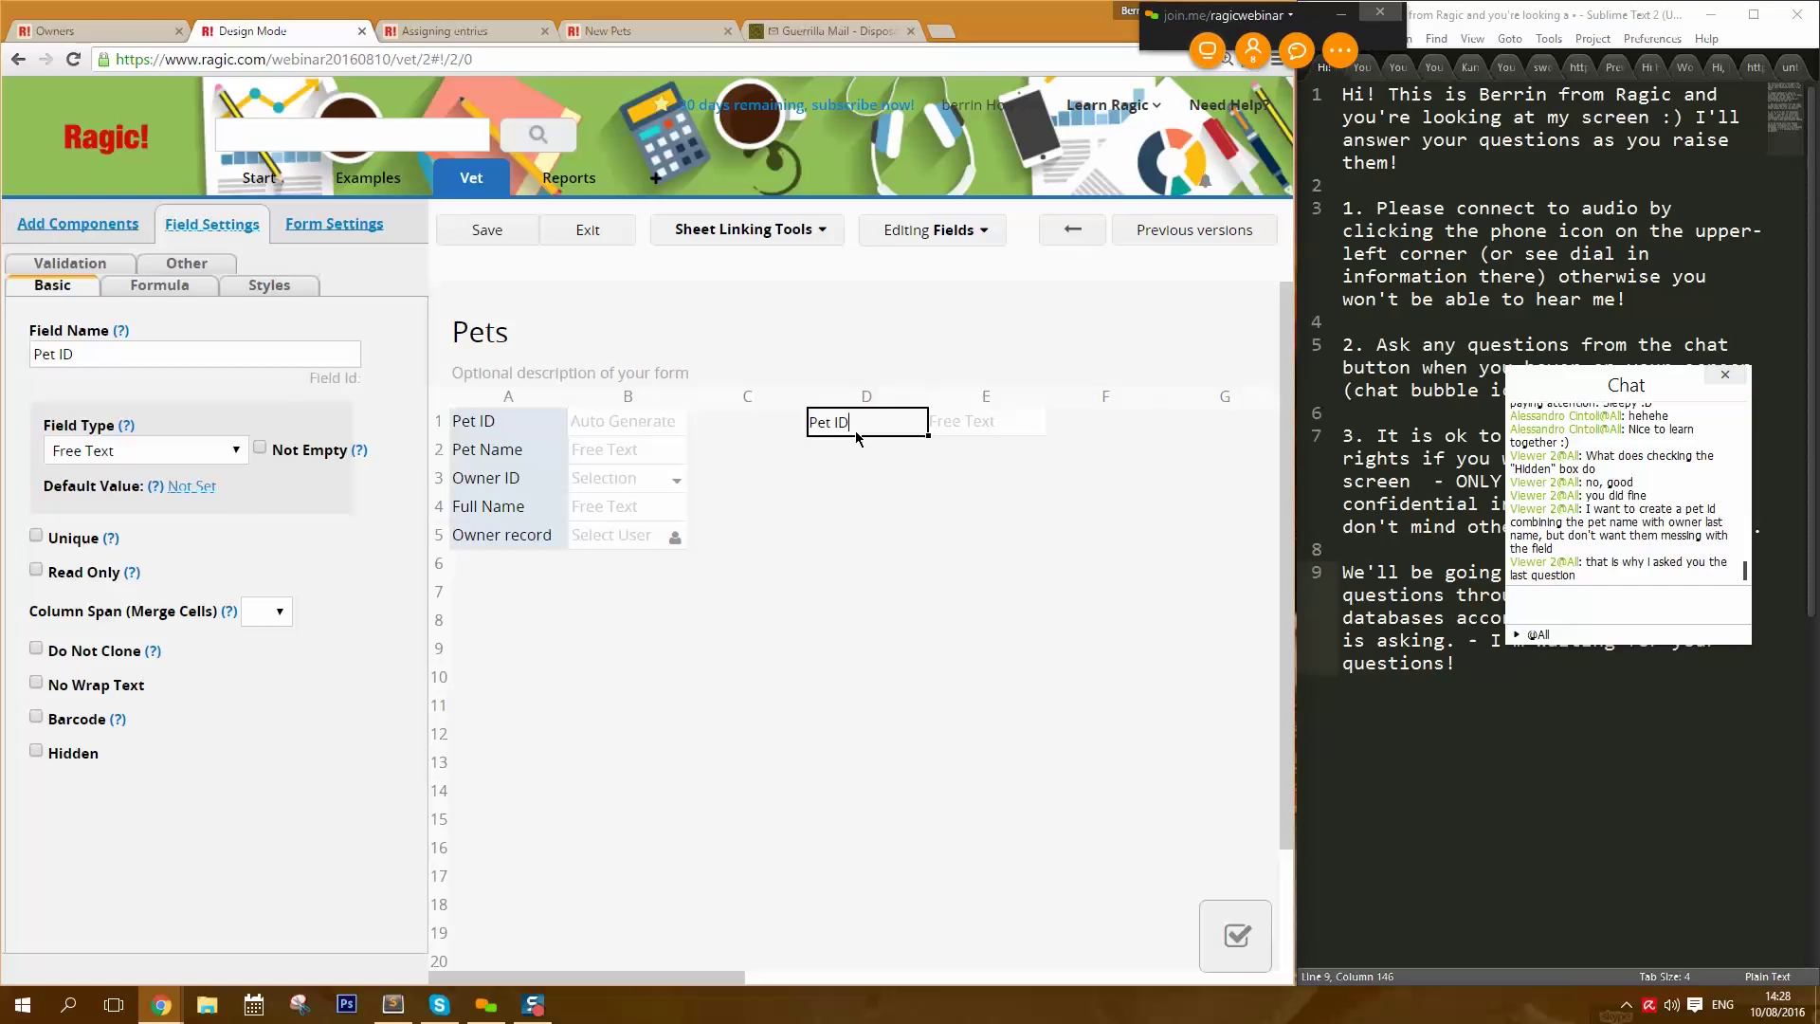
click(143, 451)
Step: Give the D1 Pet ID field the formula A1+' '+A4 and make it read-only
click(157, 286)
click(105, 353)
text(A1+)
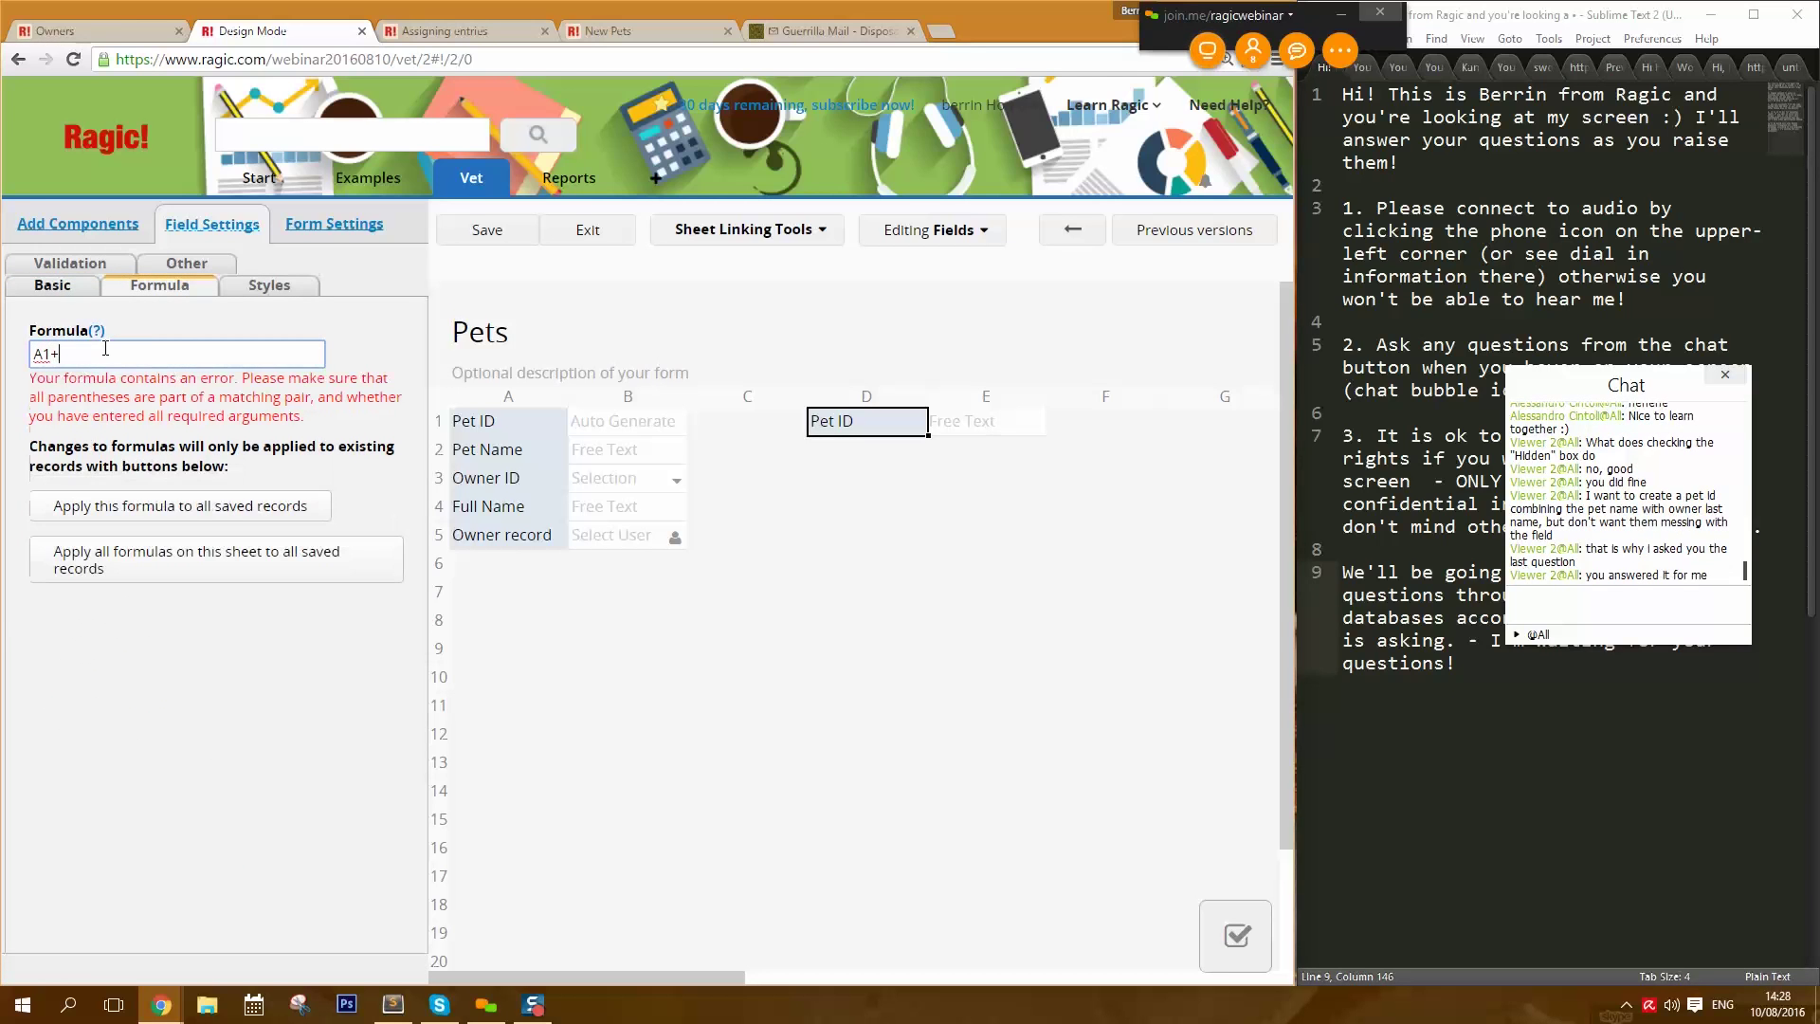
text(')
key(BackSpace)
text(A')
key(BackSpace)
text(4)
key(Left)
key(Left)
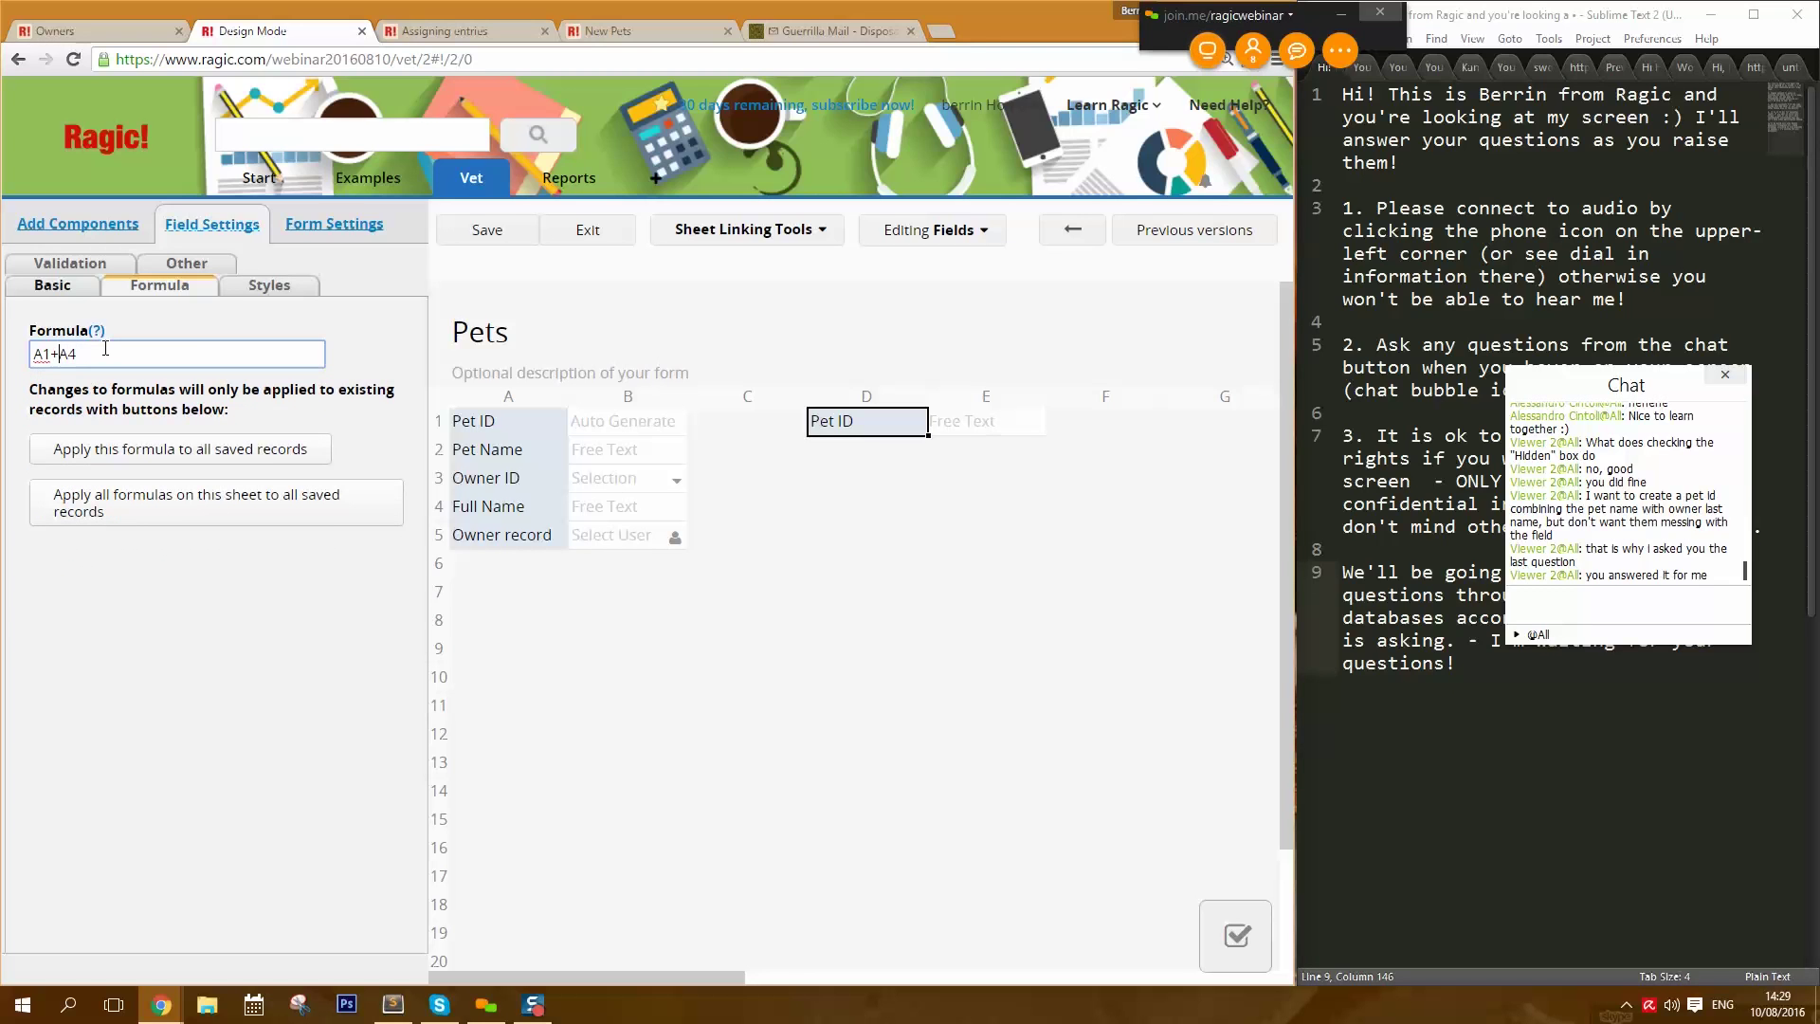
text(+)
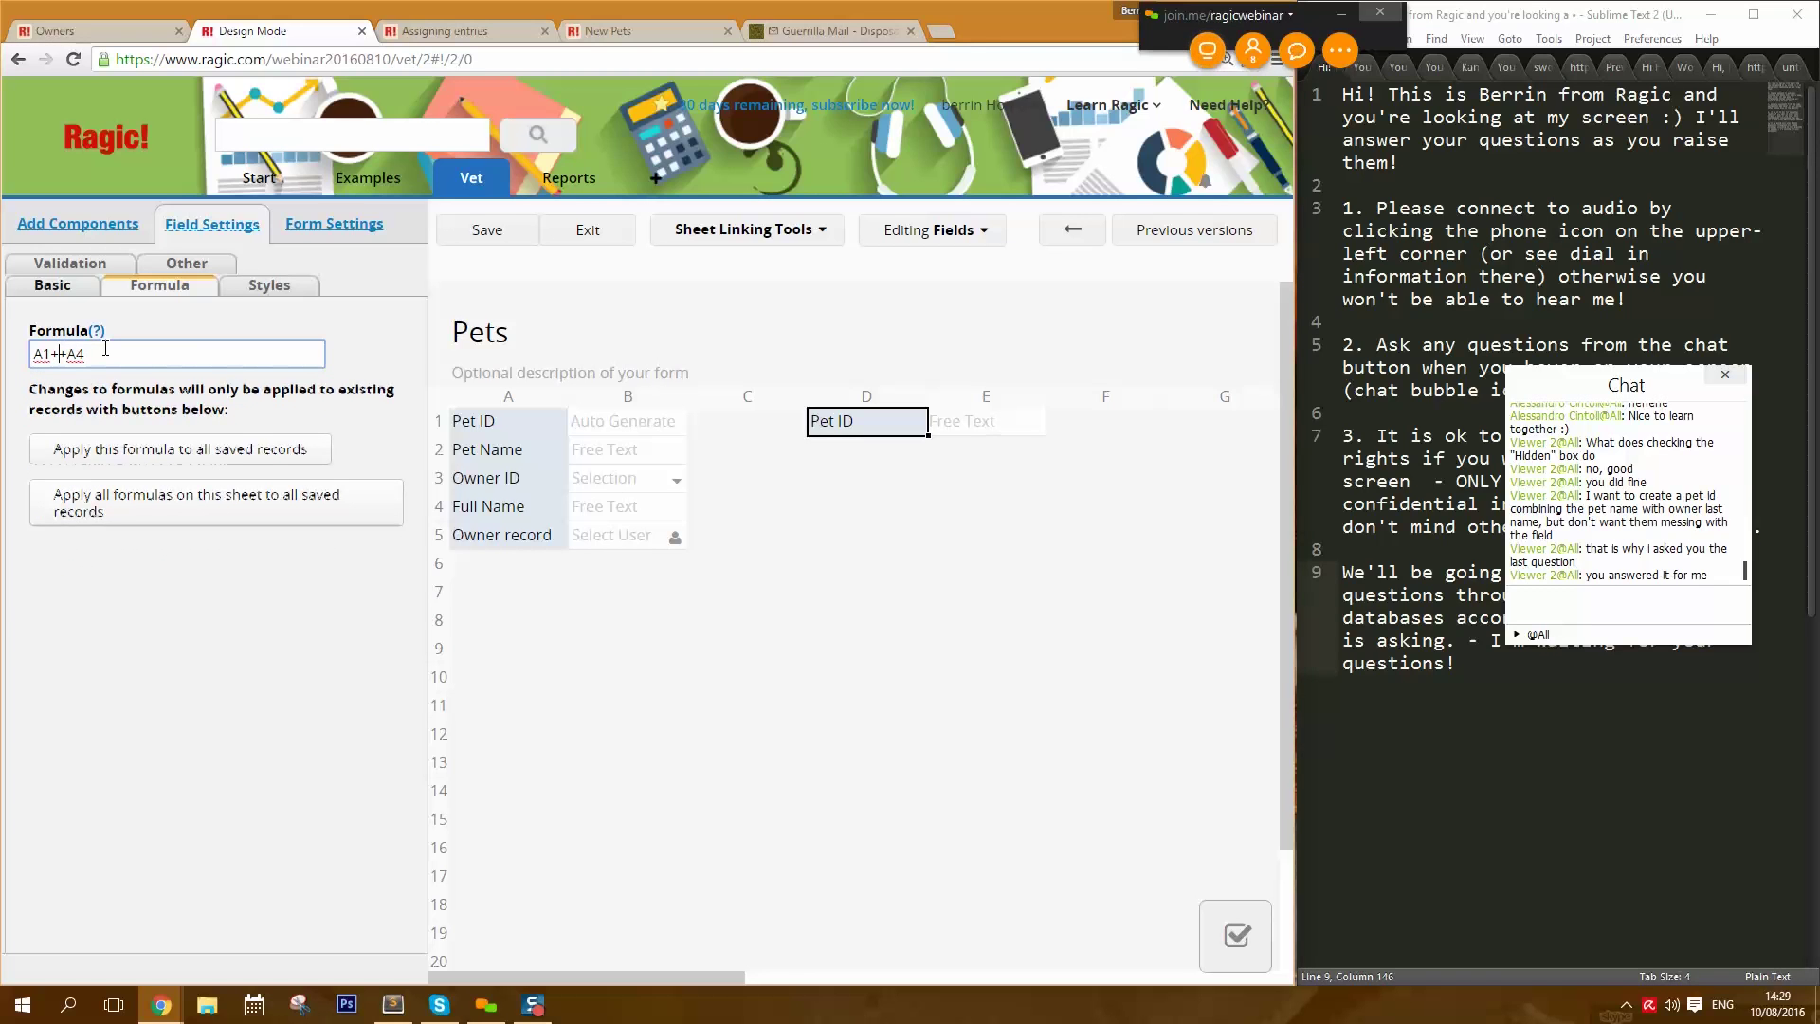
text(' ')
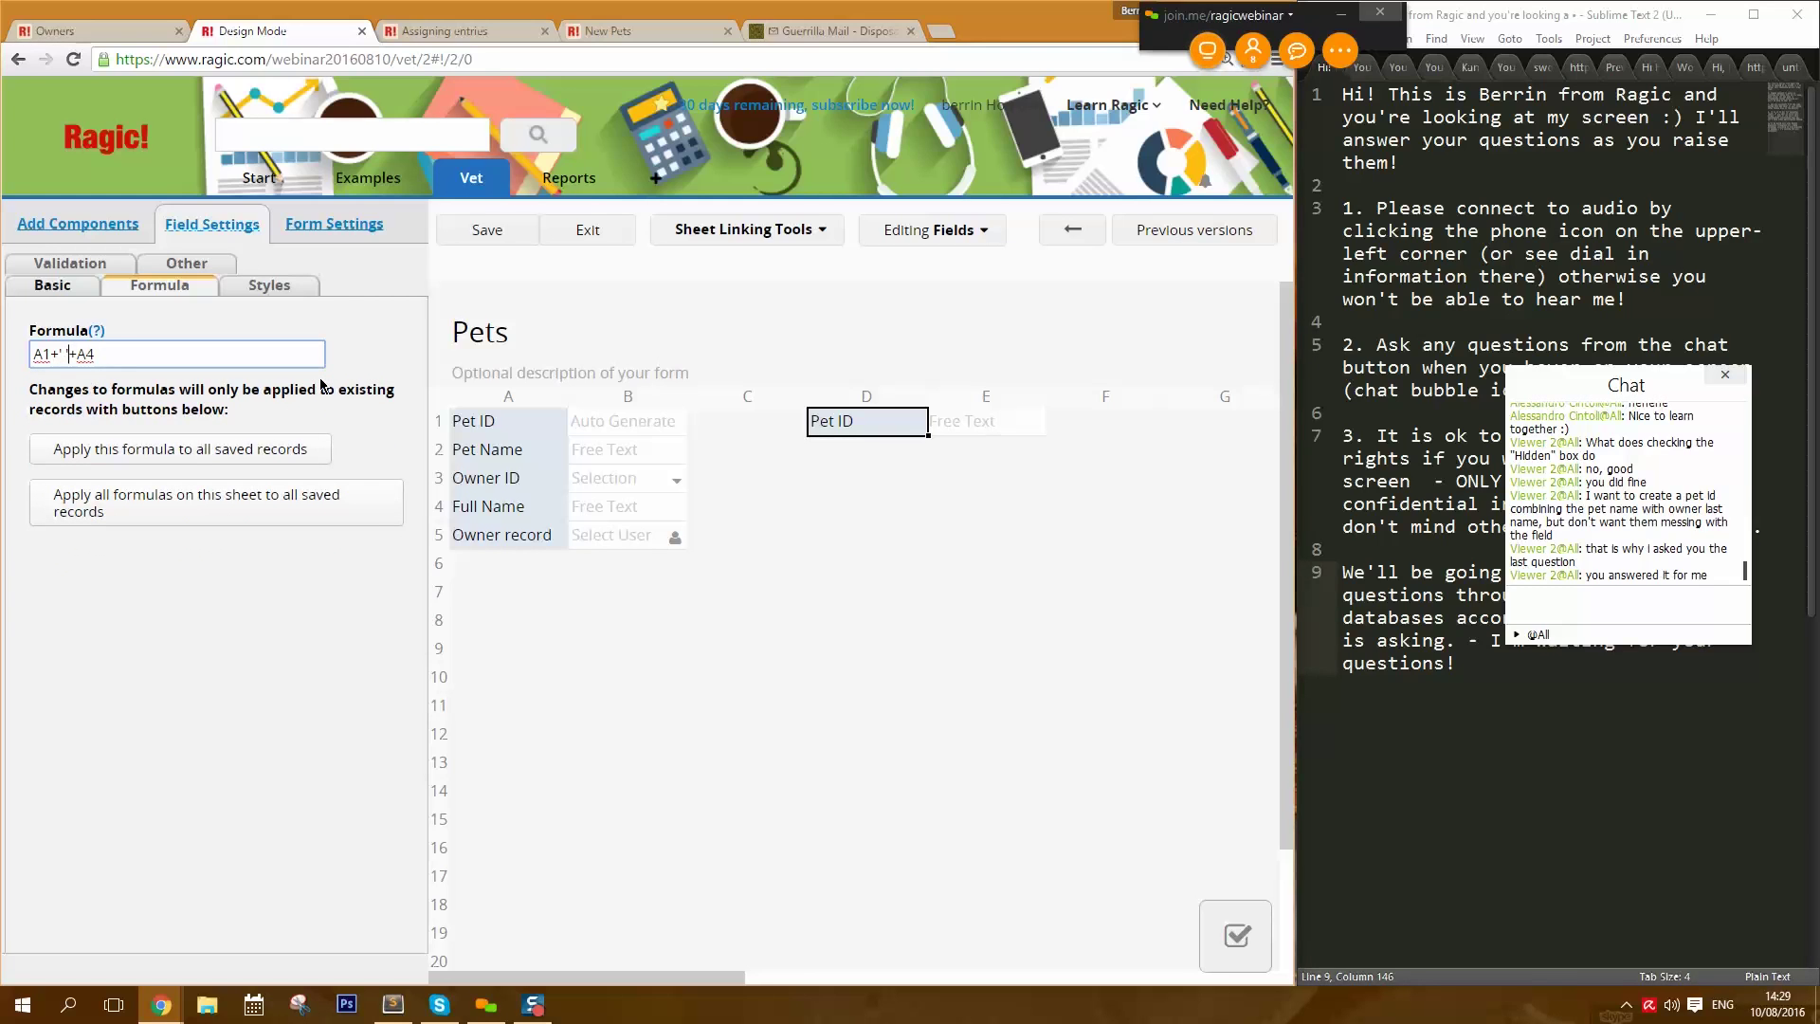
click(38, 287)
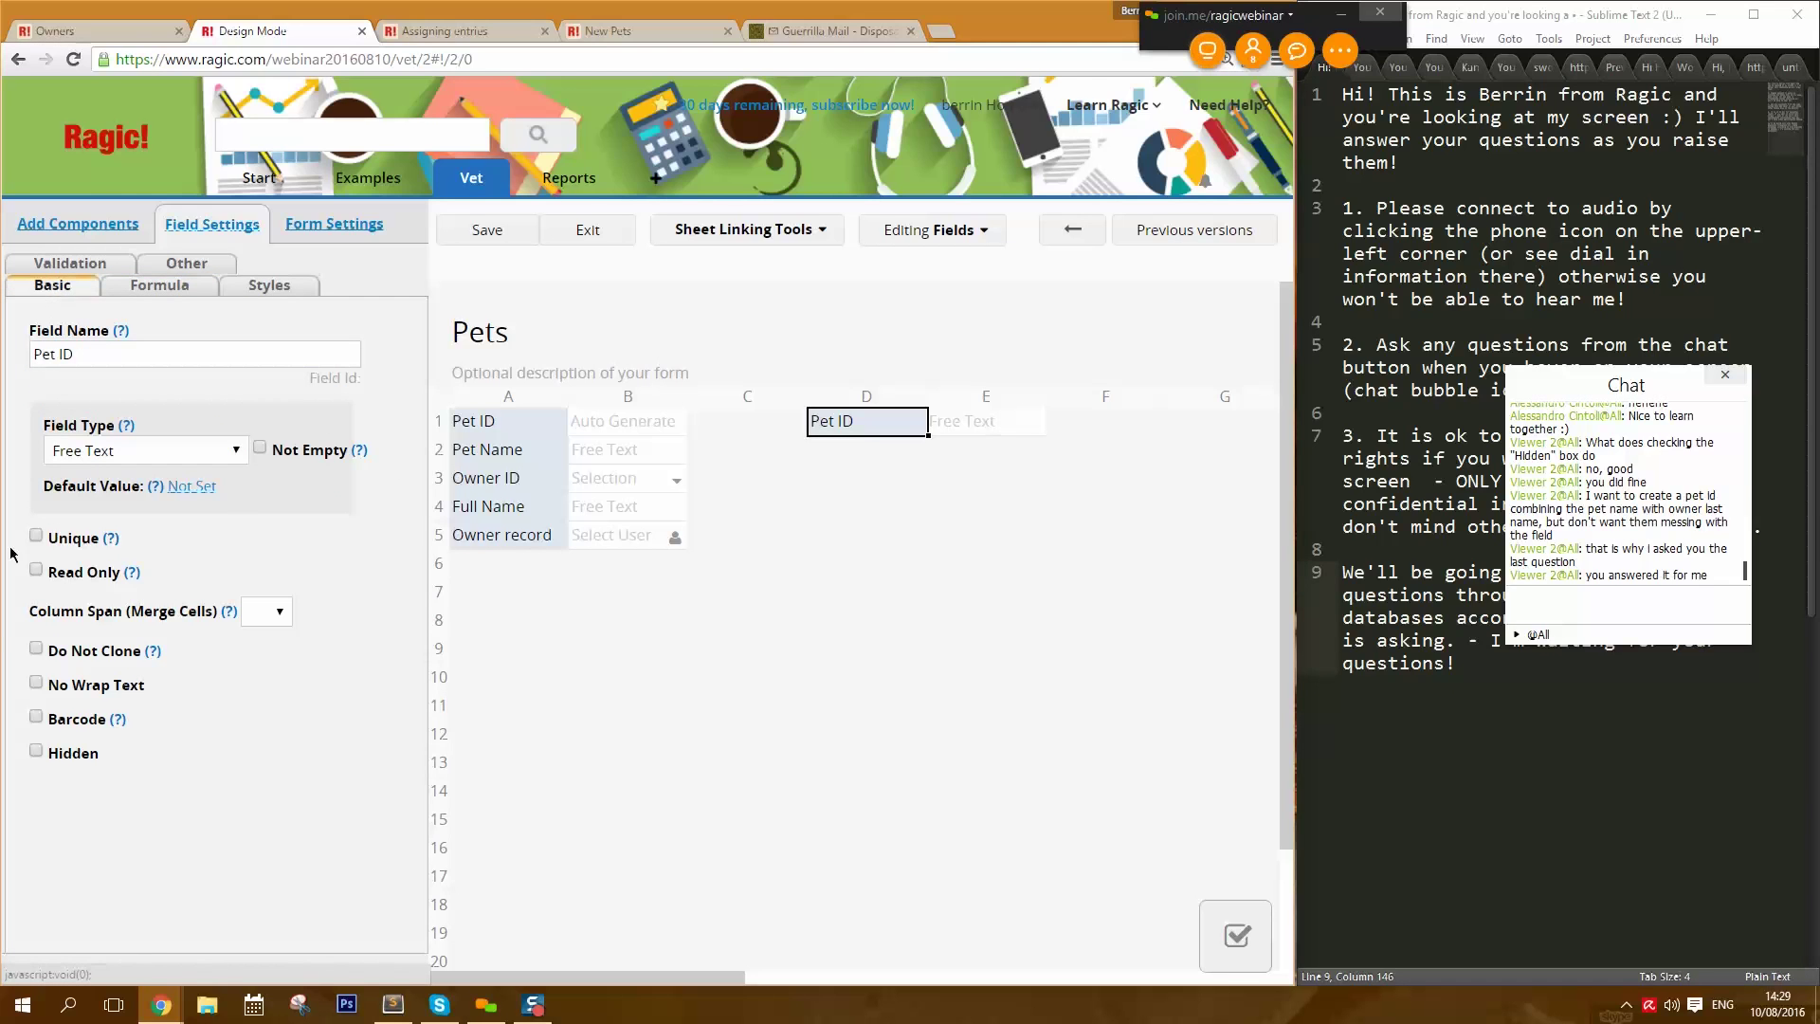
click(38, 570)
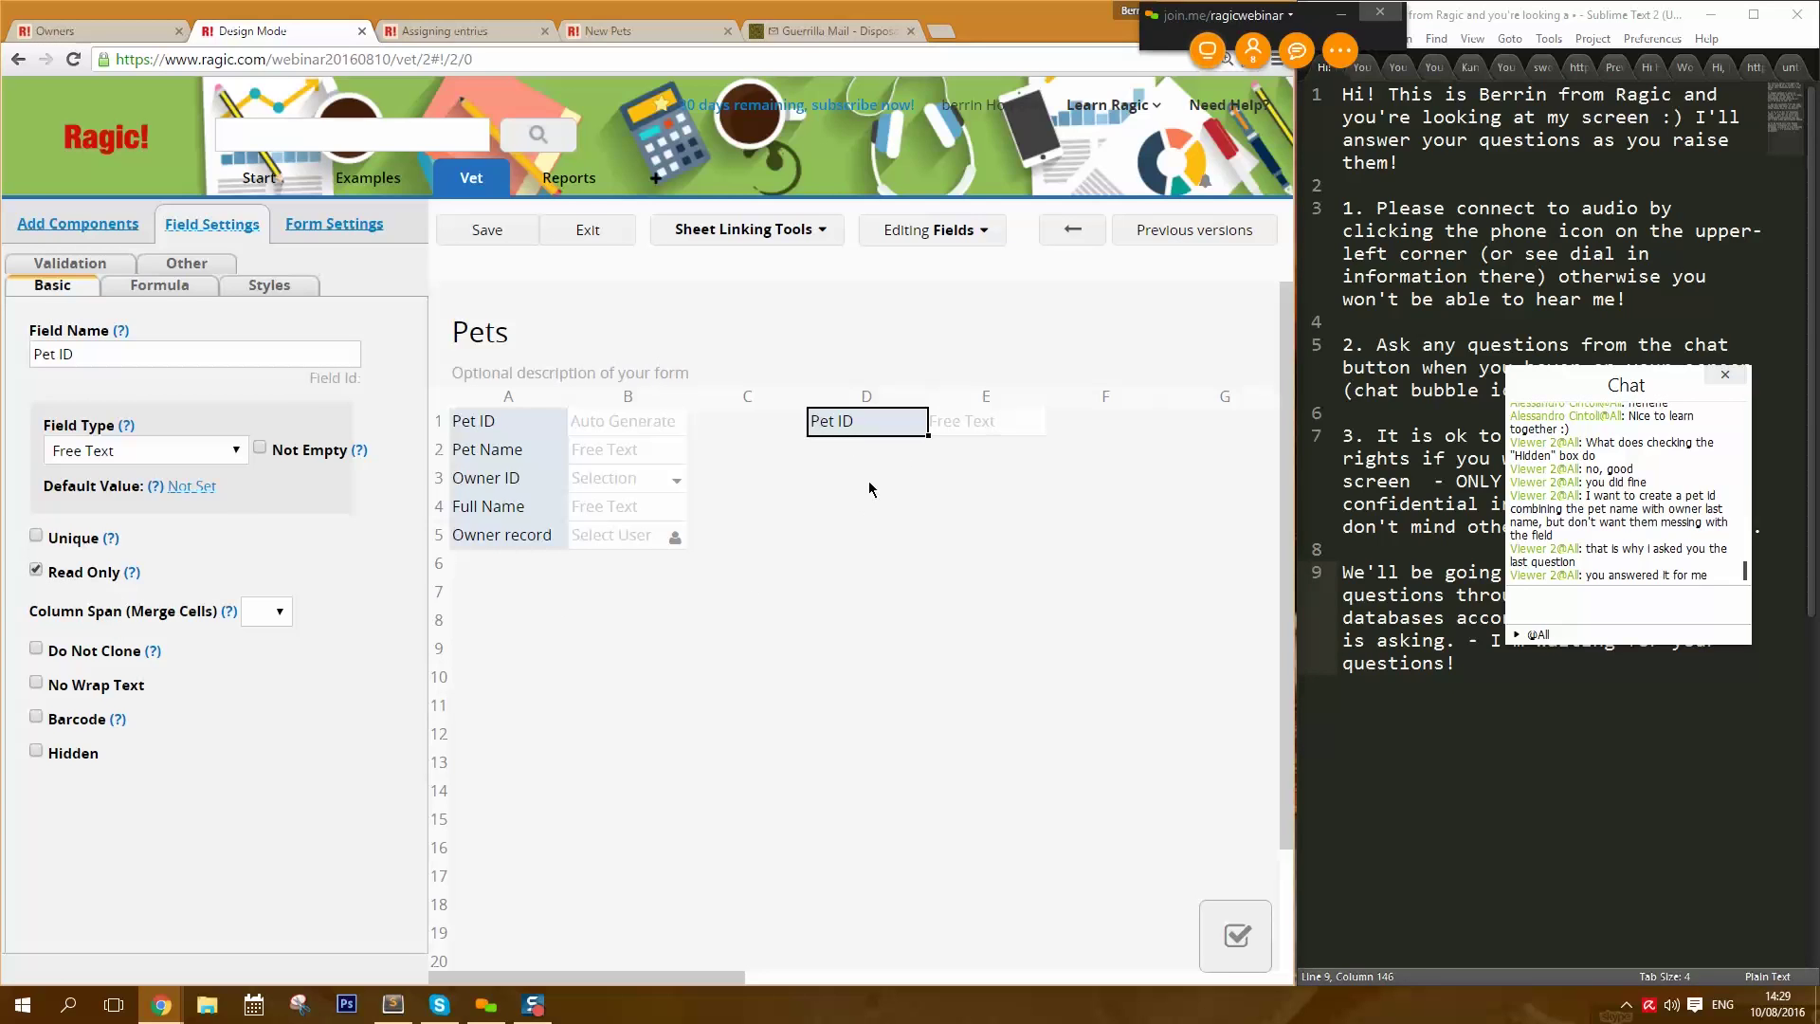
Step: Save the Pets design, then start a new Pets record, discarding the old draft
click(487, 229)
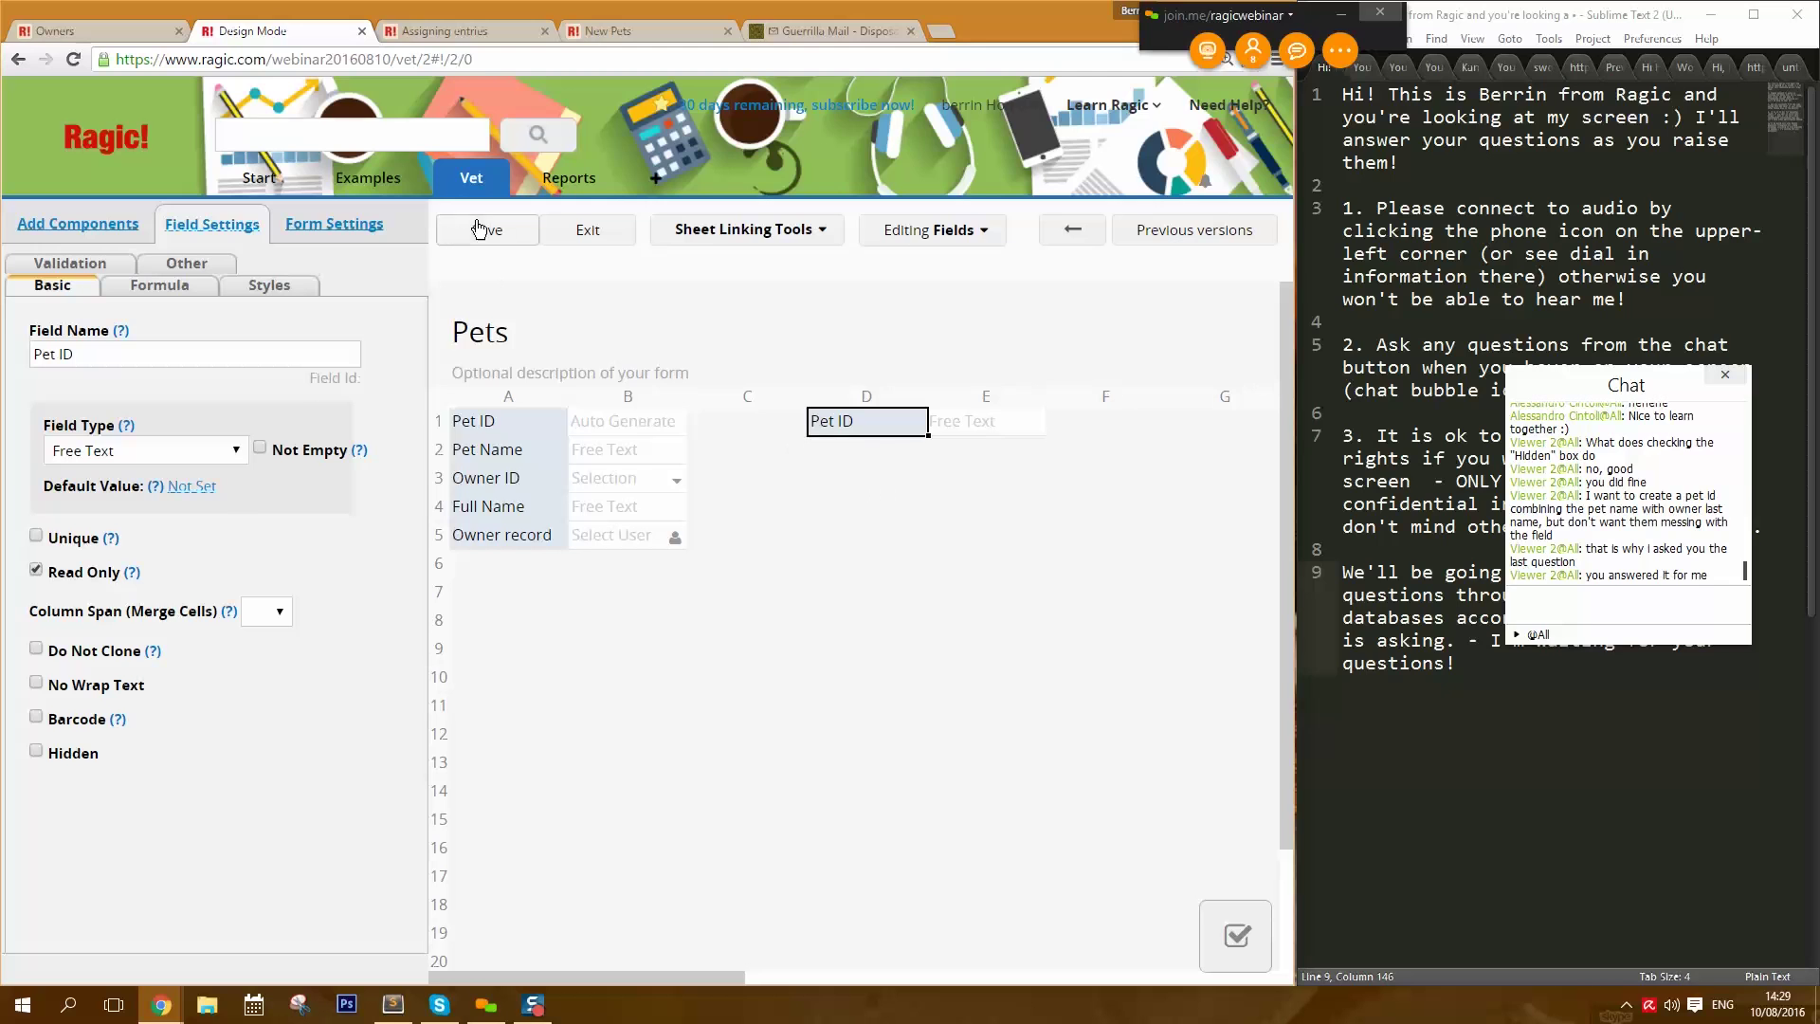
click(586, 230)
click(379, 237)
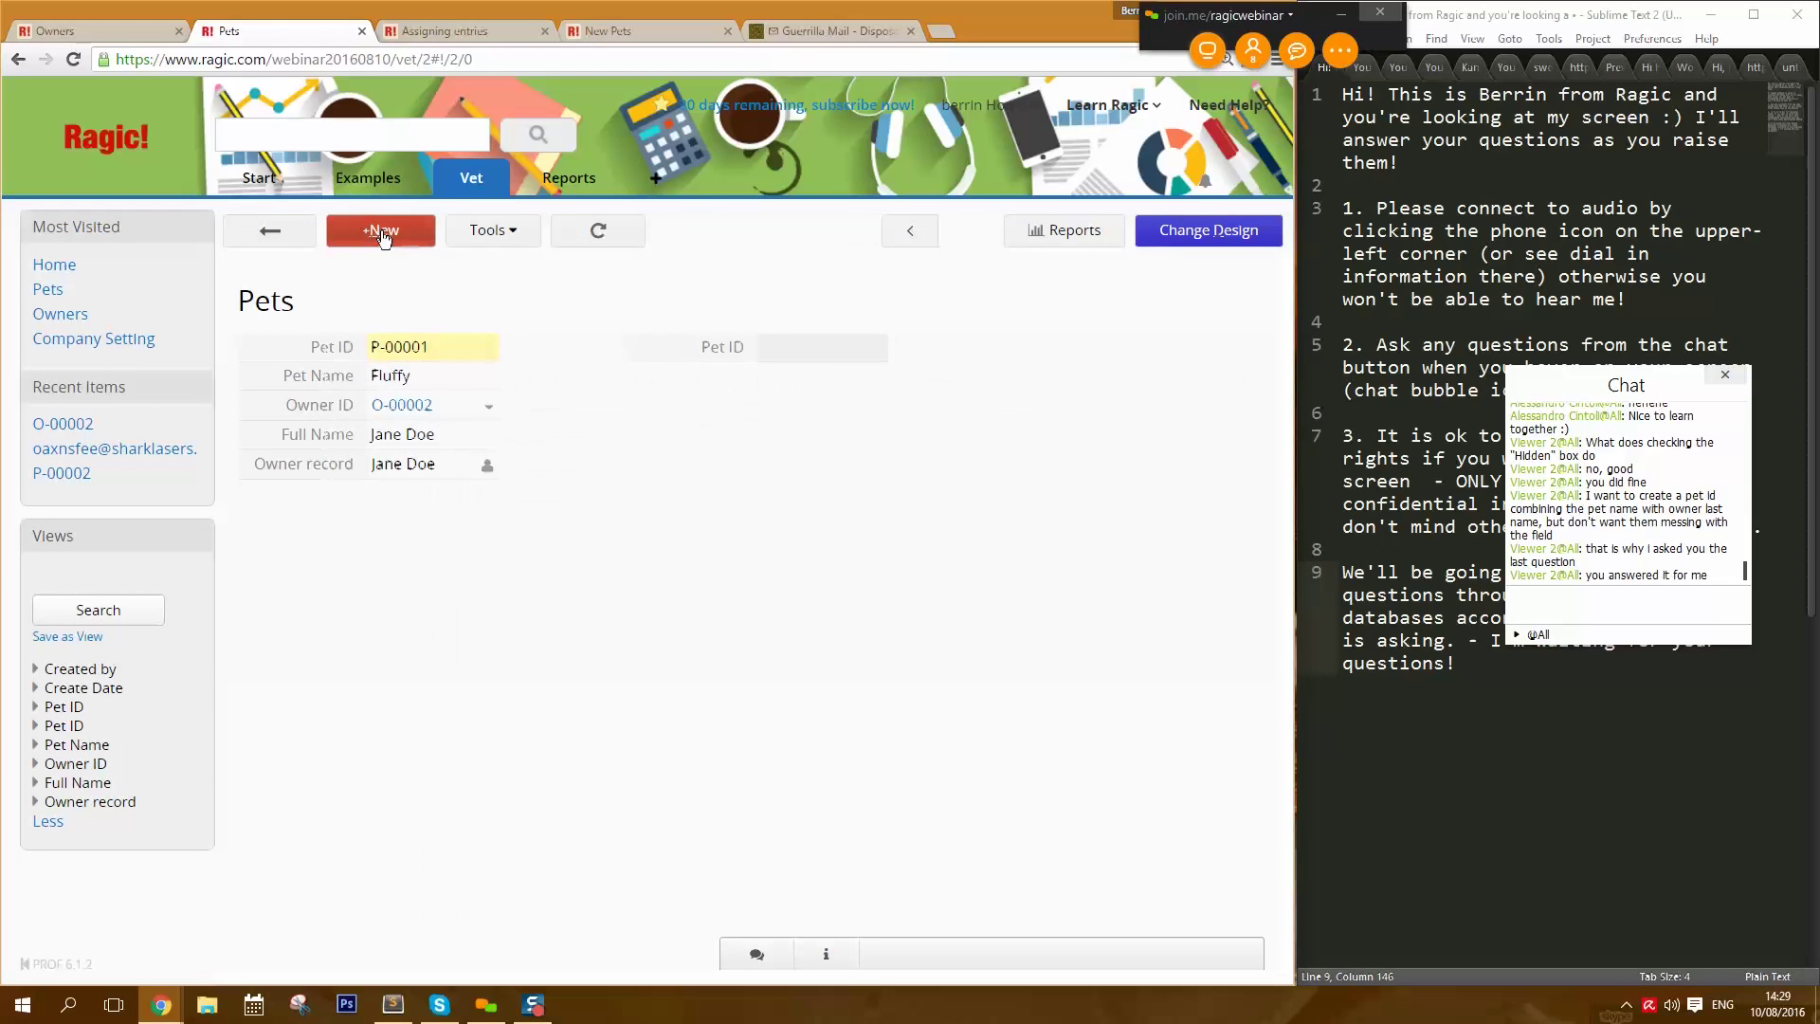
click(531, 458)
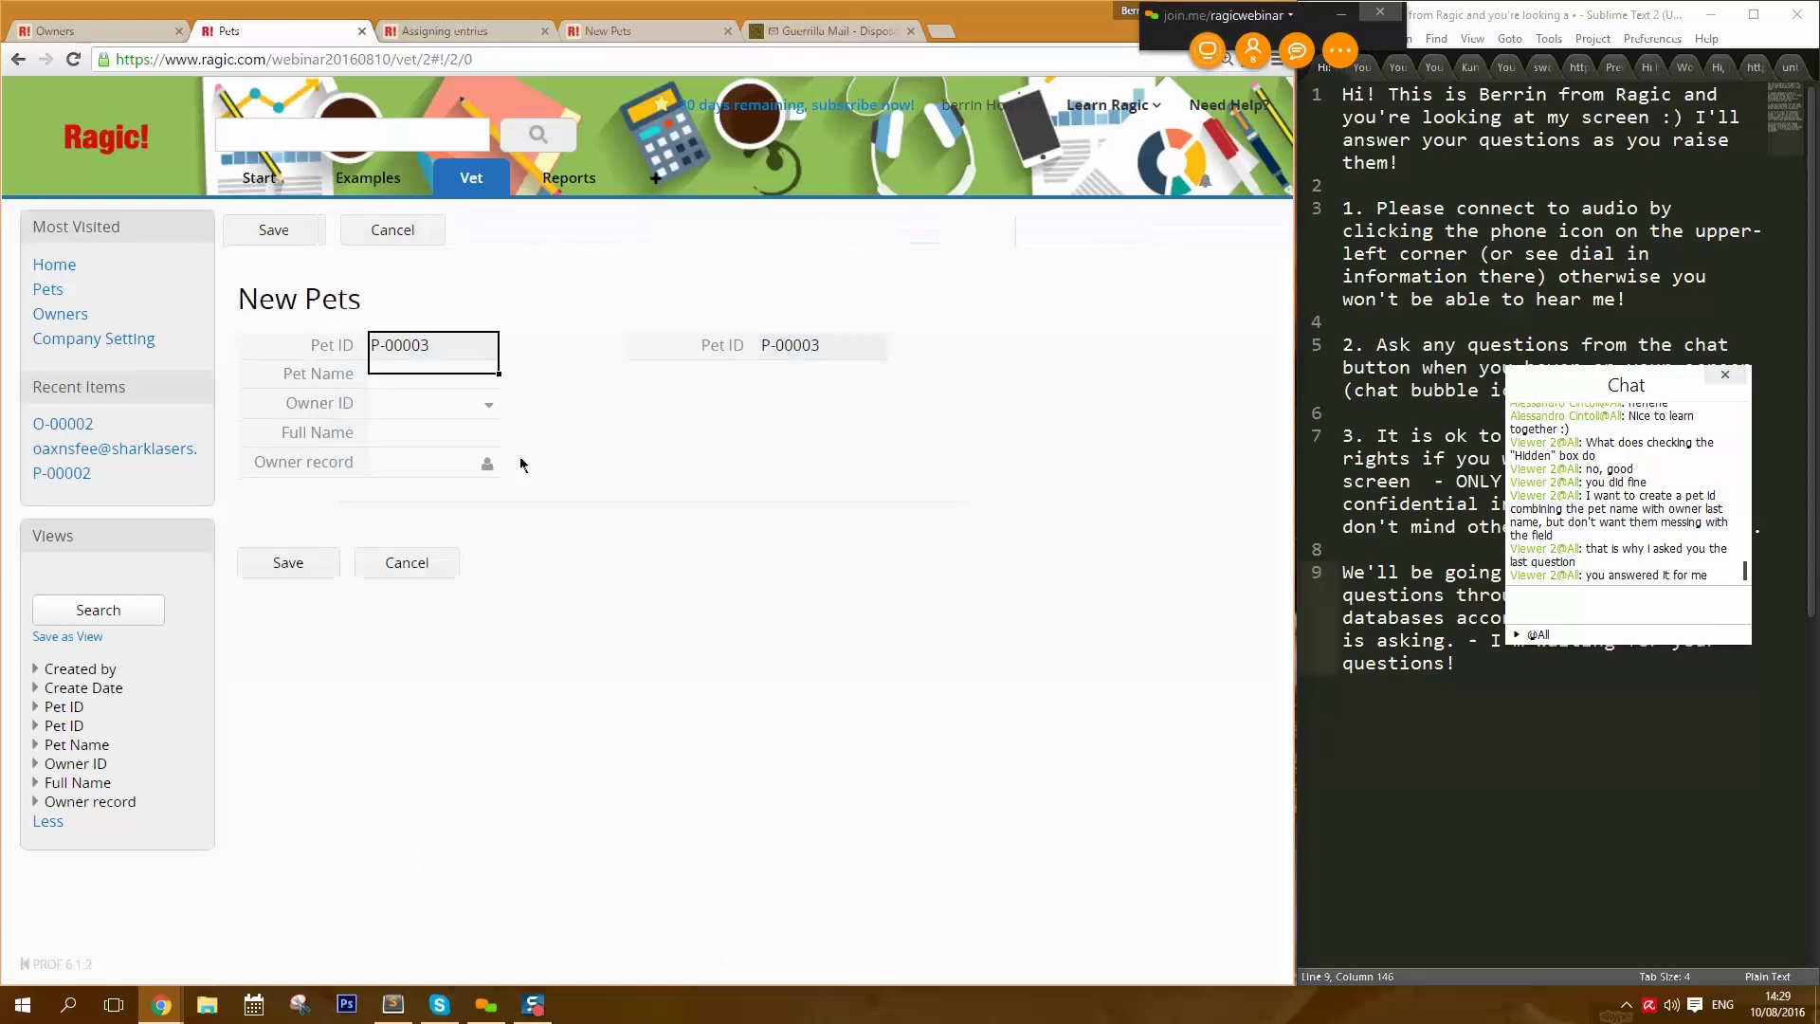
Step: Enter 'Flu' as the Pet Name, then cancel the record and leave the unsaved form
click(488, 377)
click(488, 377)
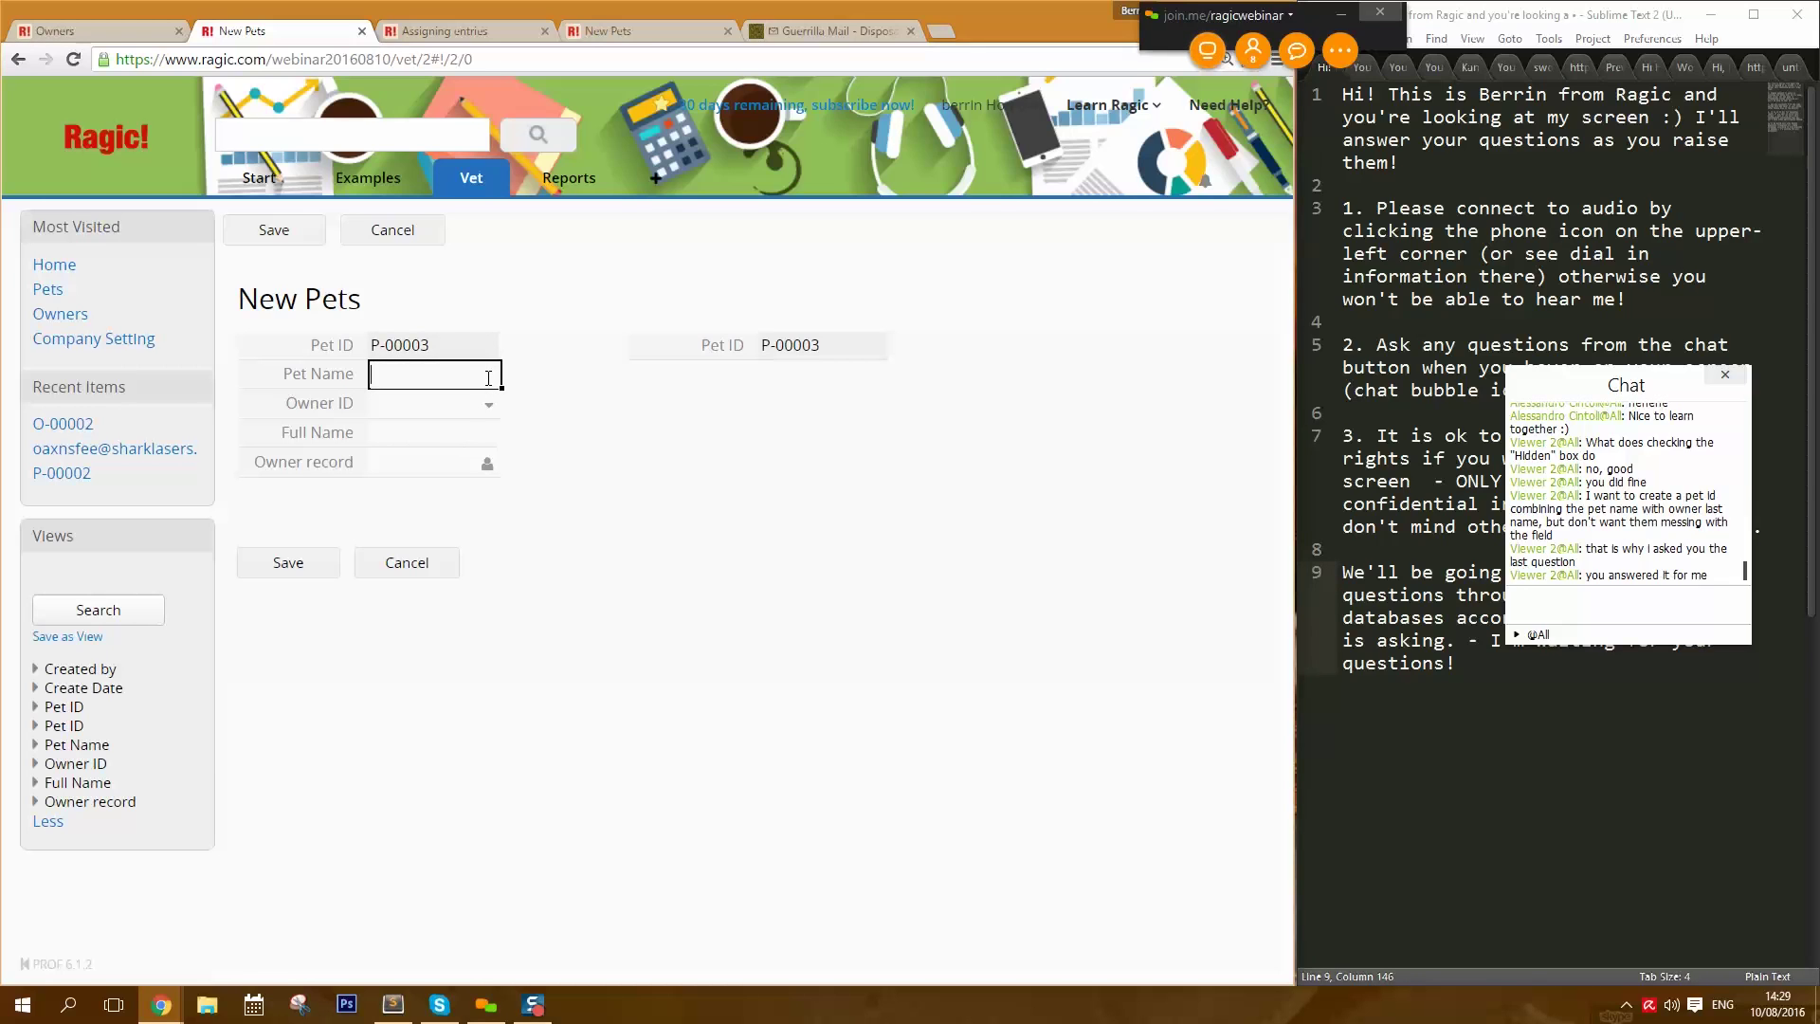
text(Flu)
click(398, 563)
click(724, 168)
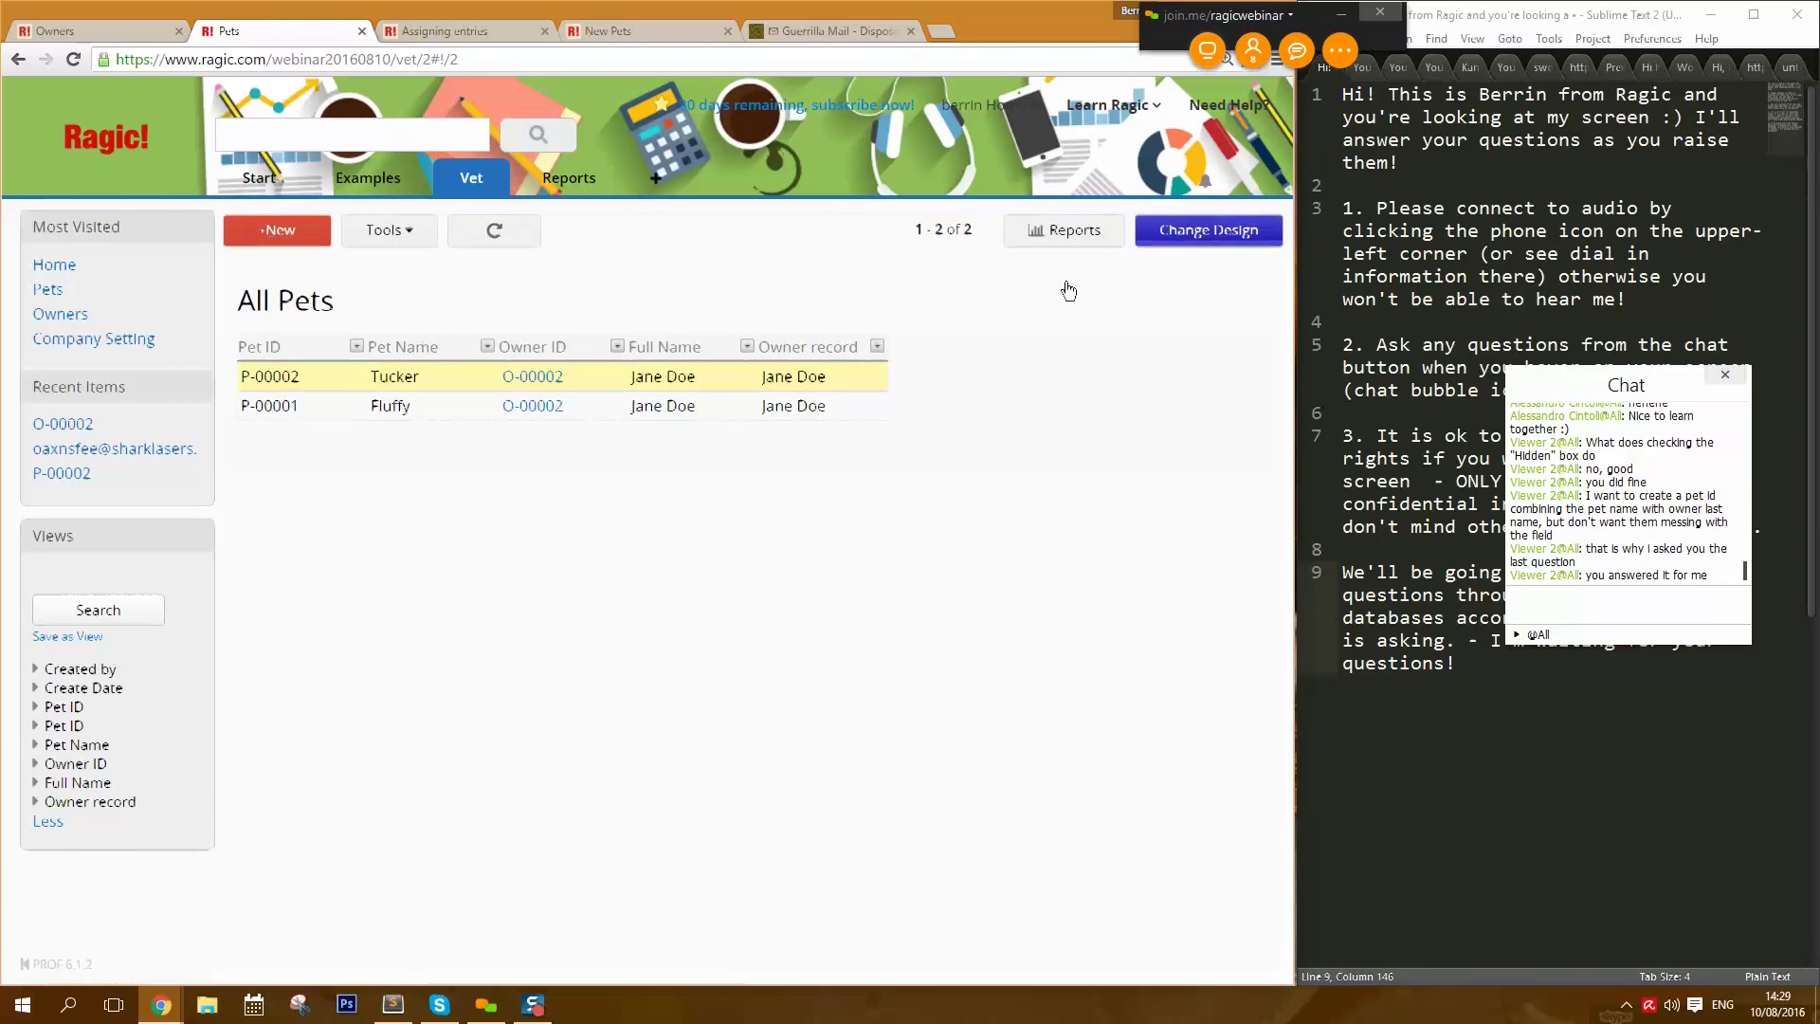
click(1204, 230)
Step: Edit the D1 Pet ID formula so A1 becomes A2, save, and begin a new Pets record
click(1072, 229)
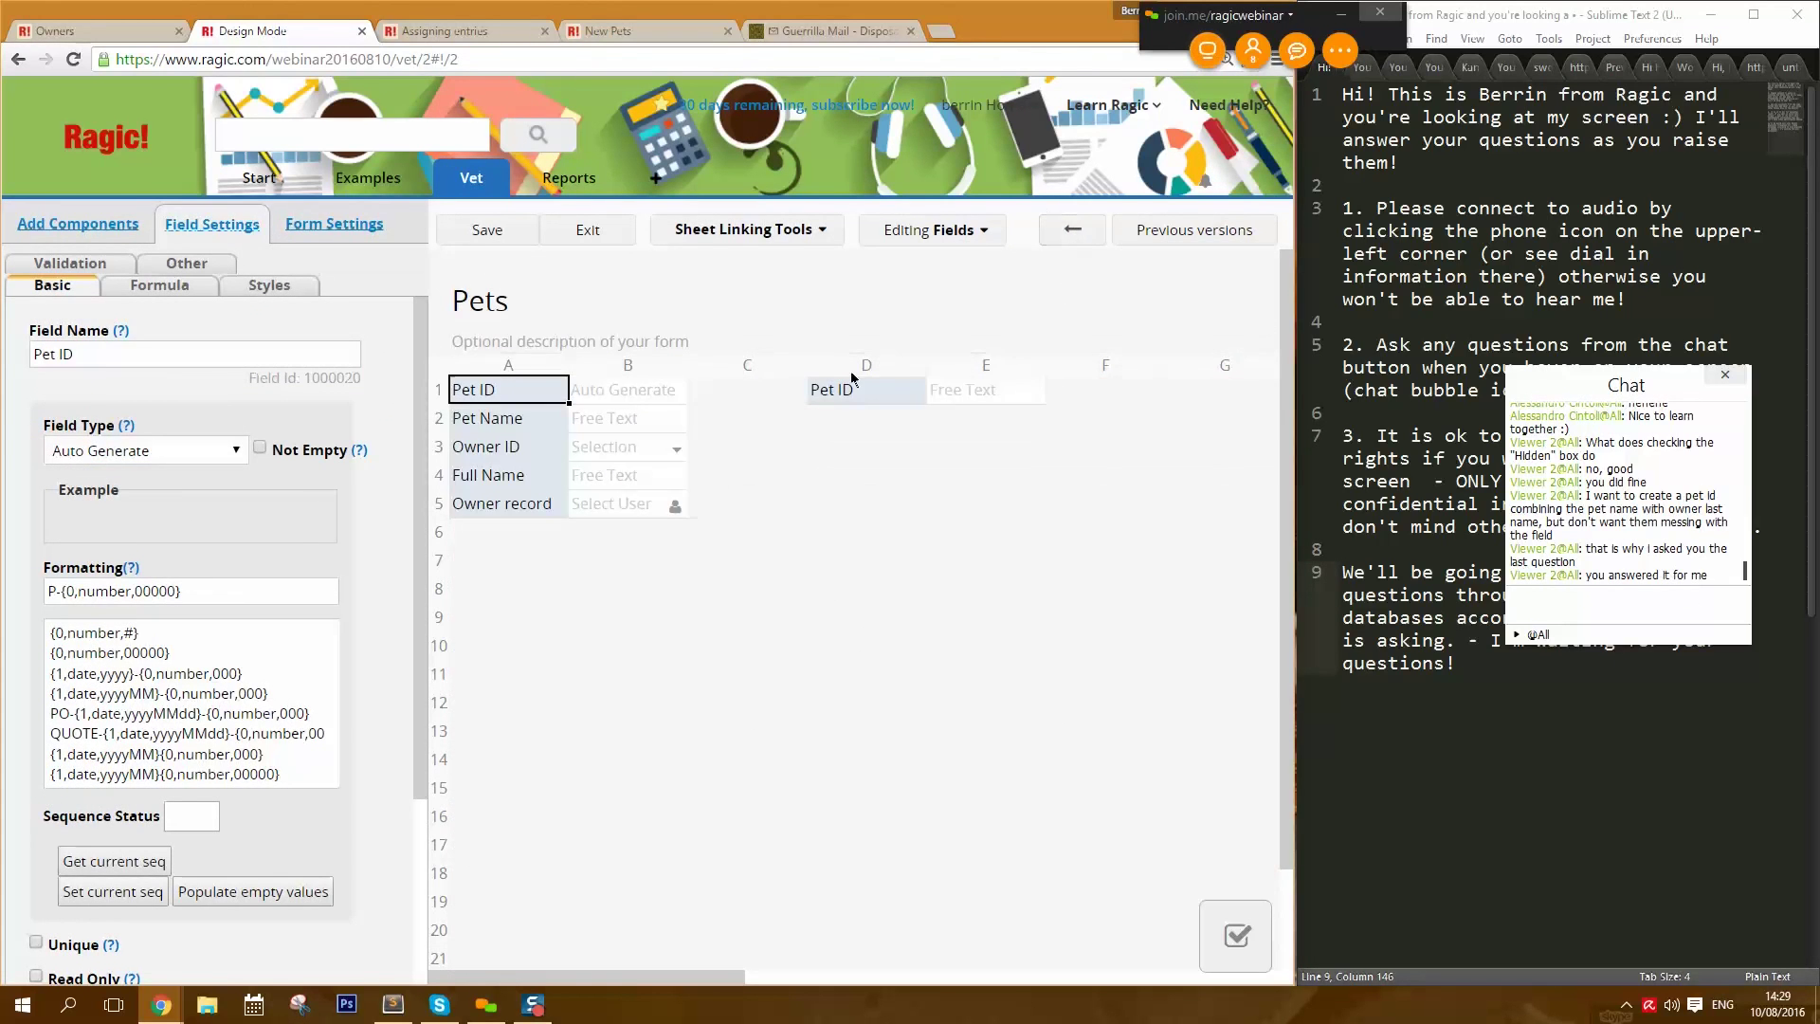
click(159, 285)
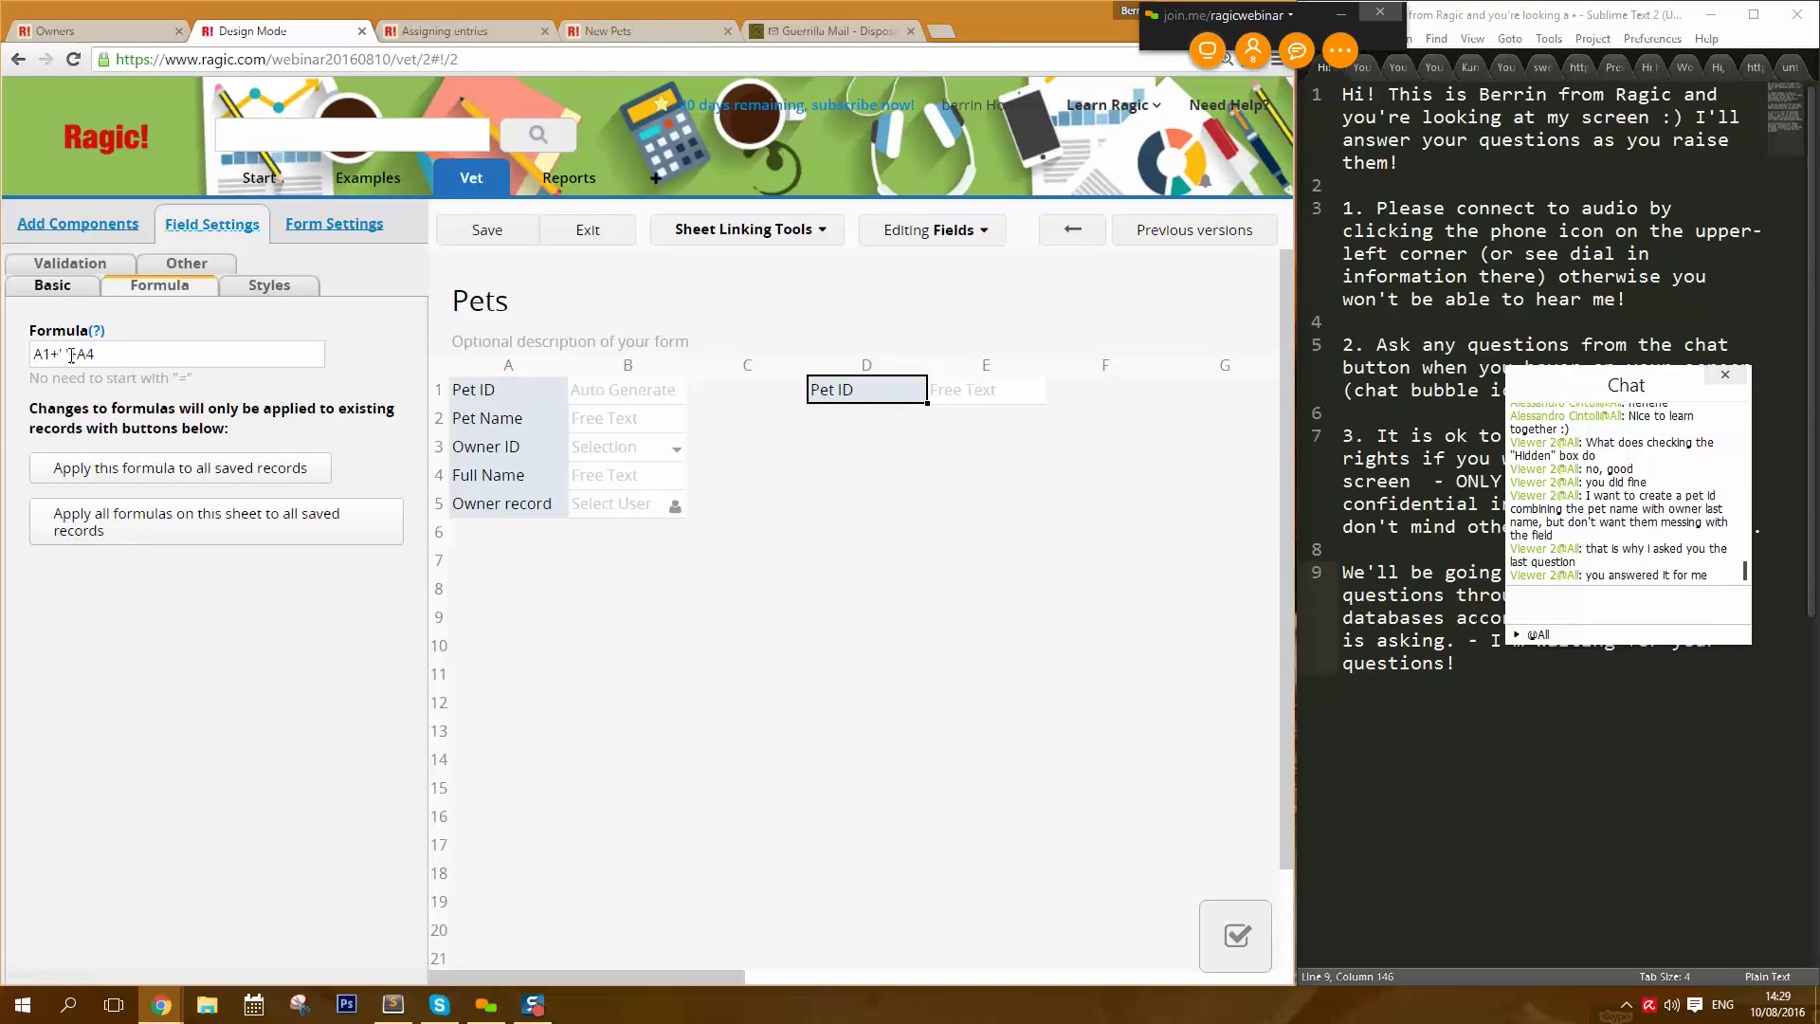
click(41, 356)
key(BackSpace)
text(2)
click(501, 237)
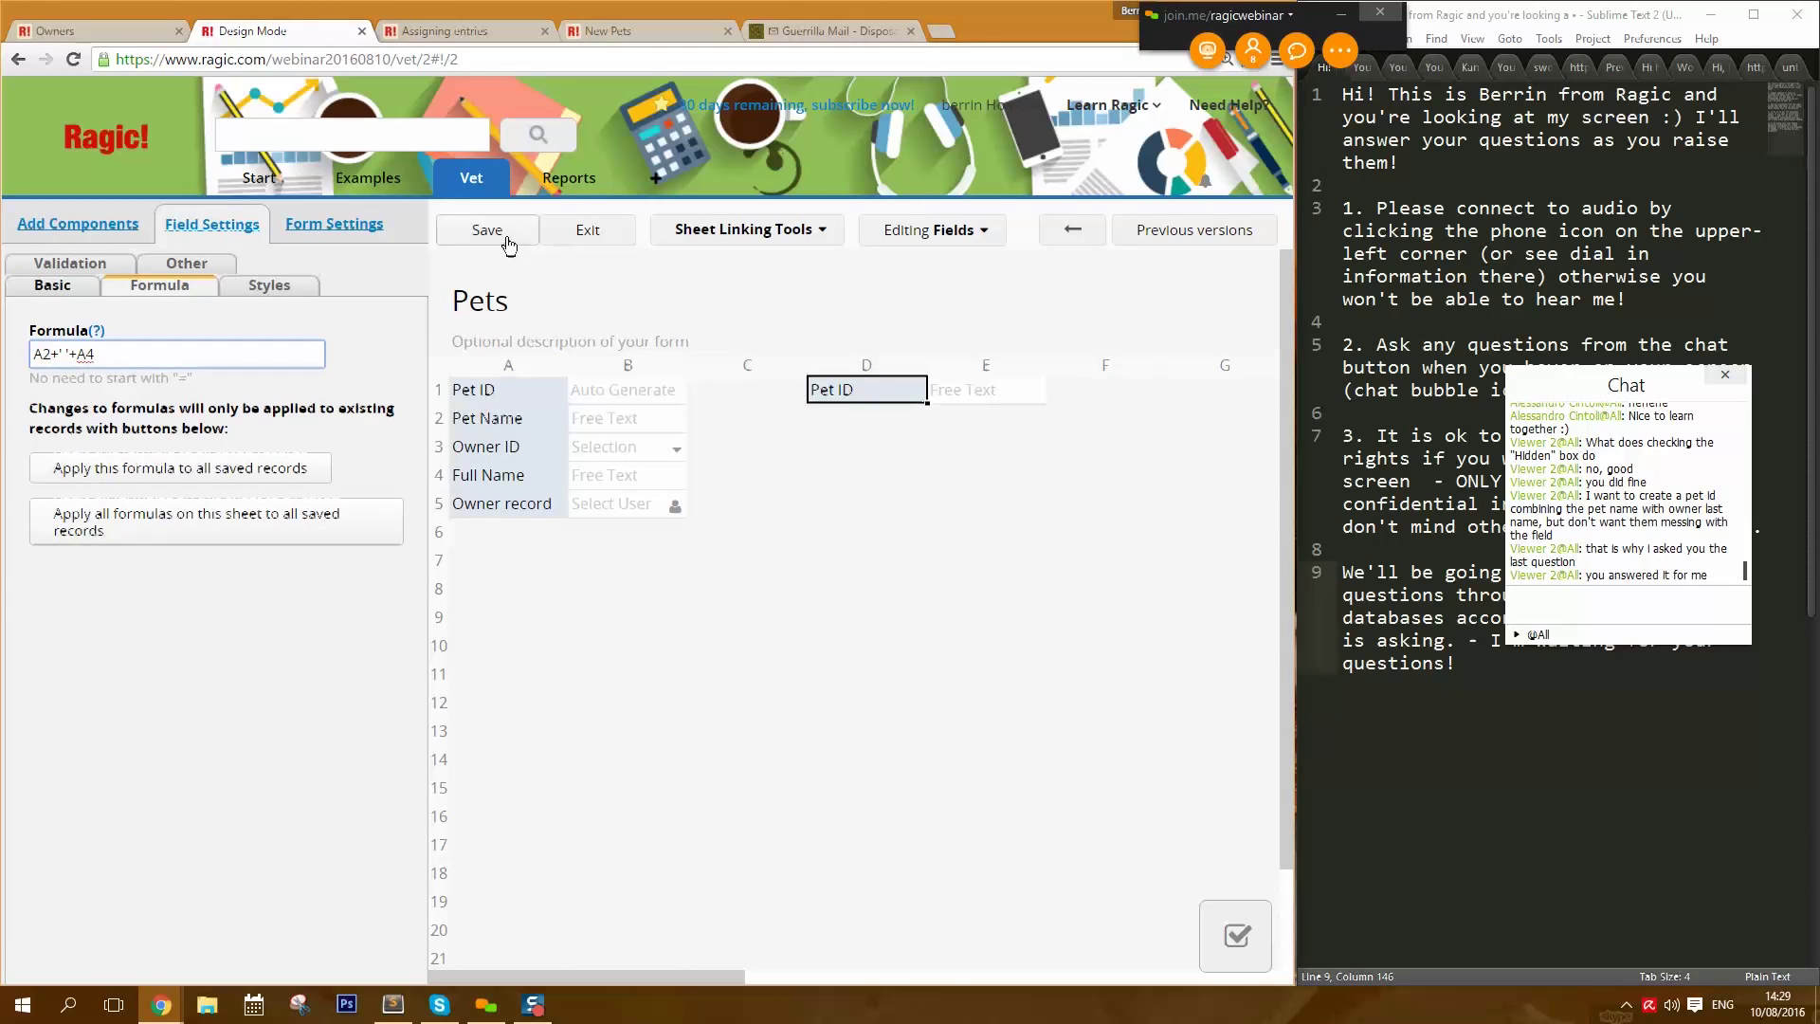
click(615, 235)
click(407, 239)
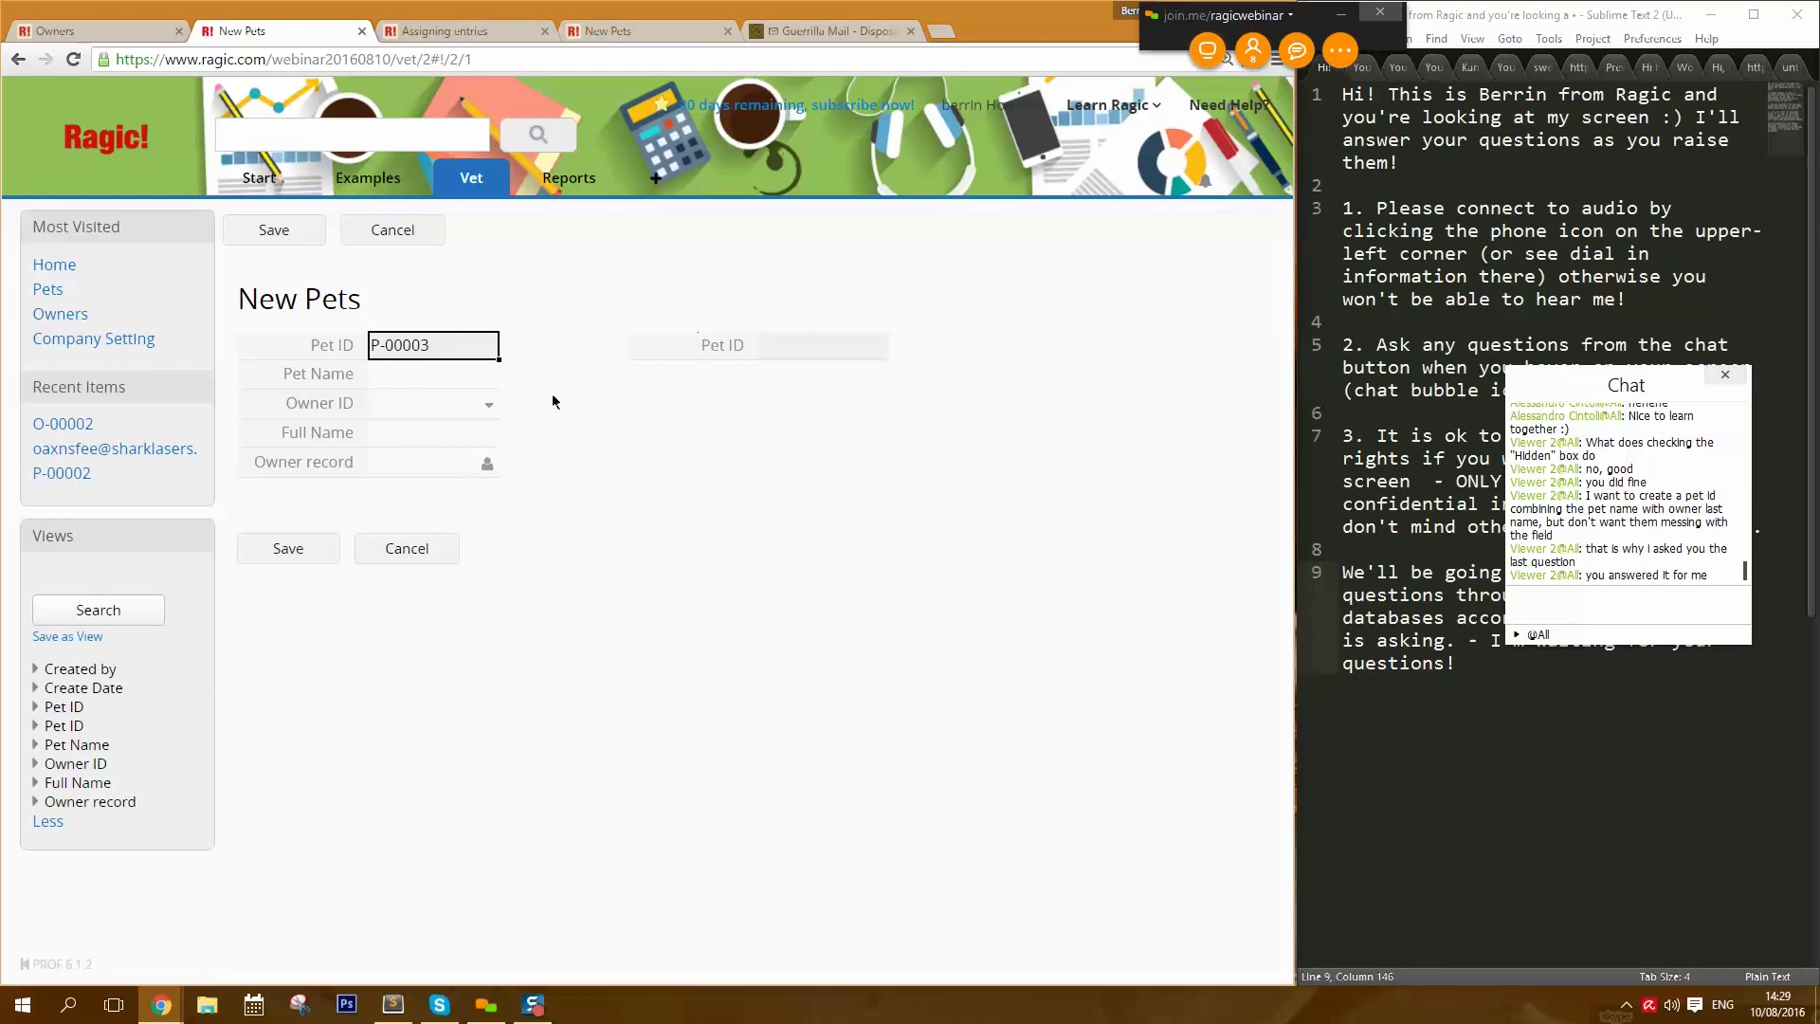
Step: Enter Chocolate as the pet name, choose owner O-00001, and save record P-00003
click(422, 373)
text(Chocolate)
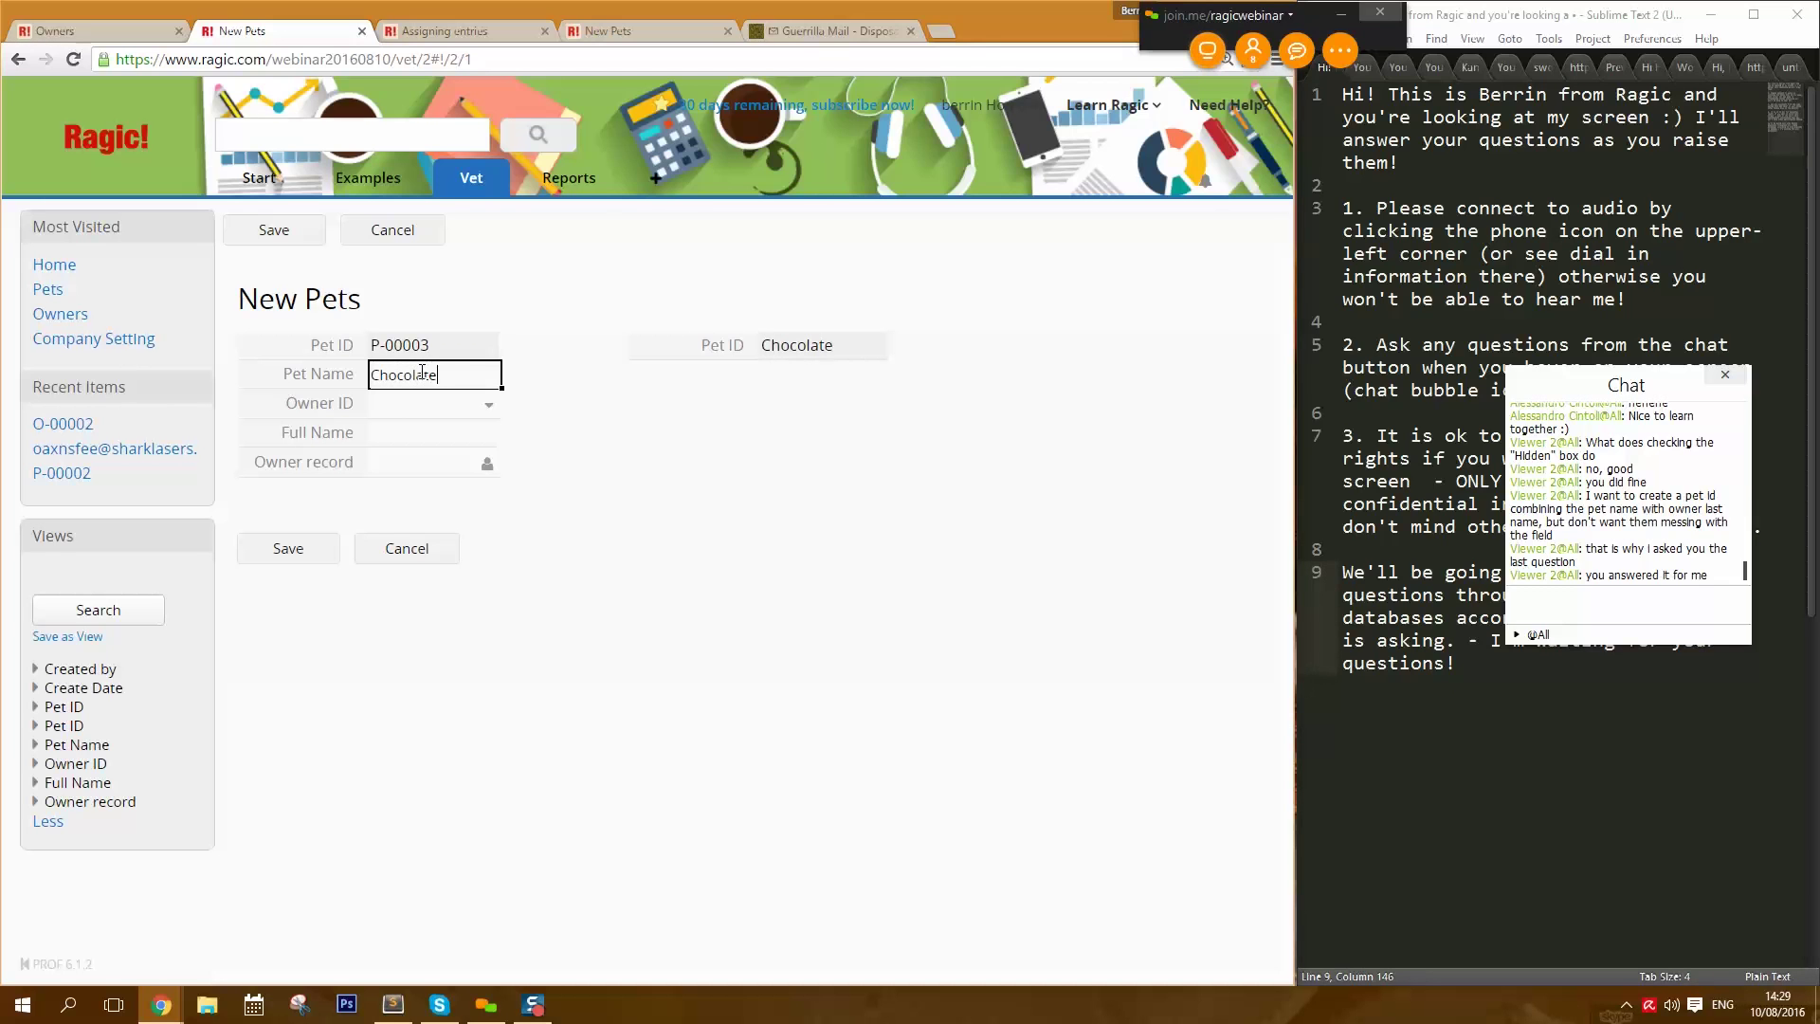
click(444, 403)
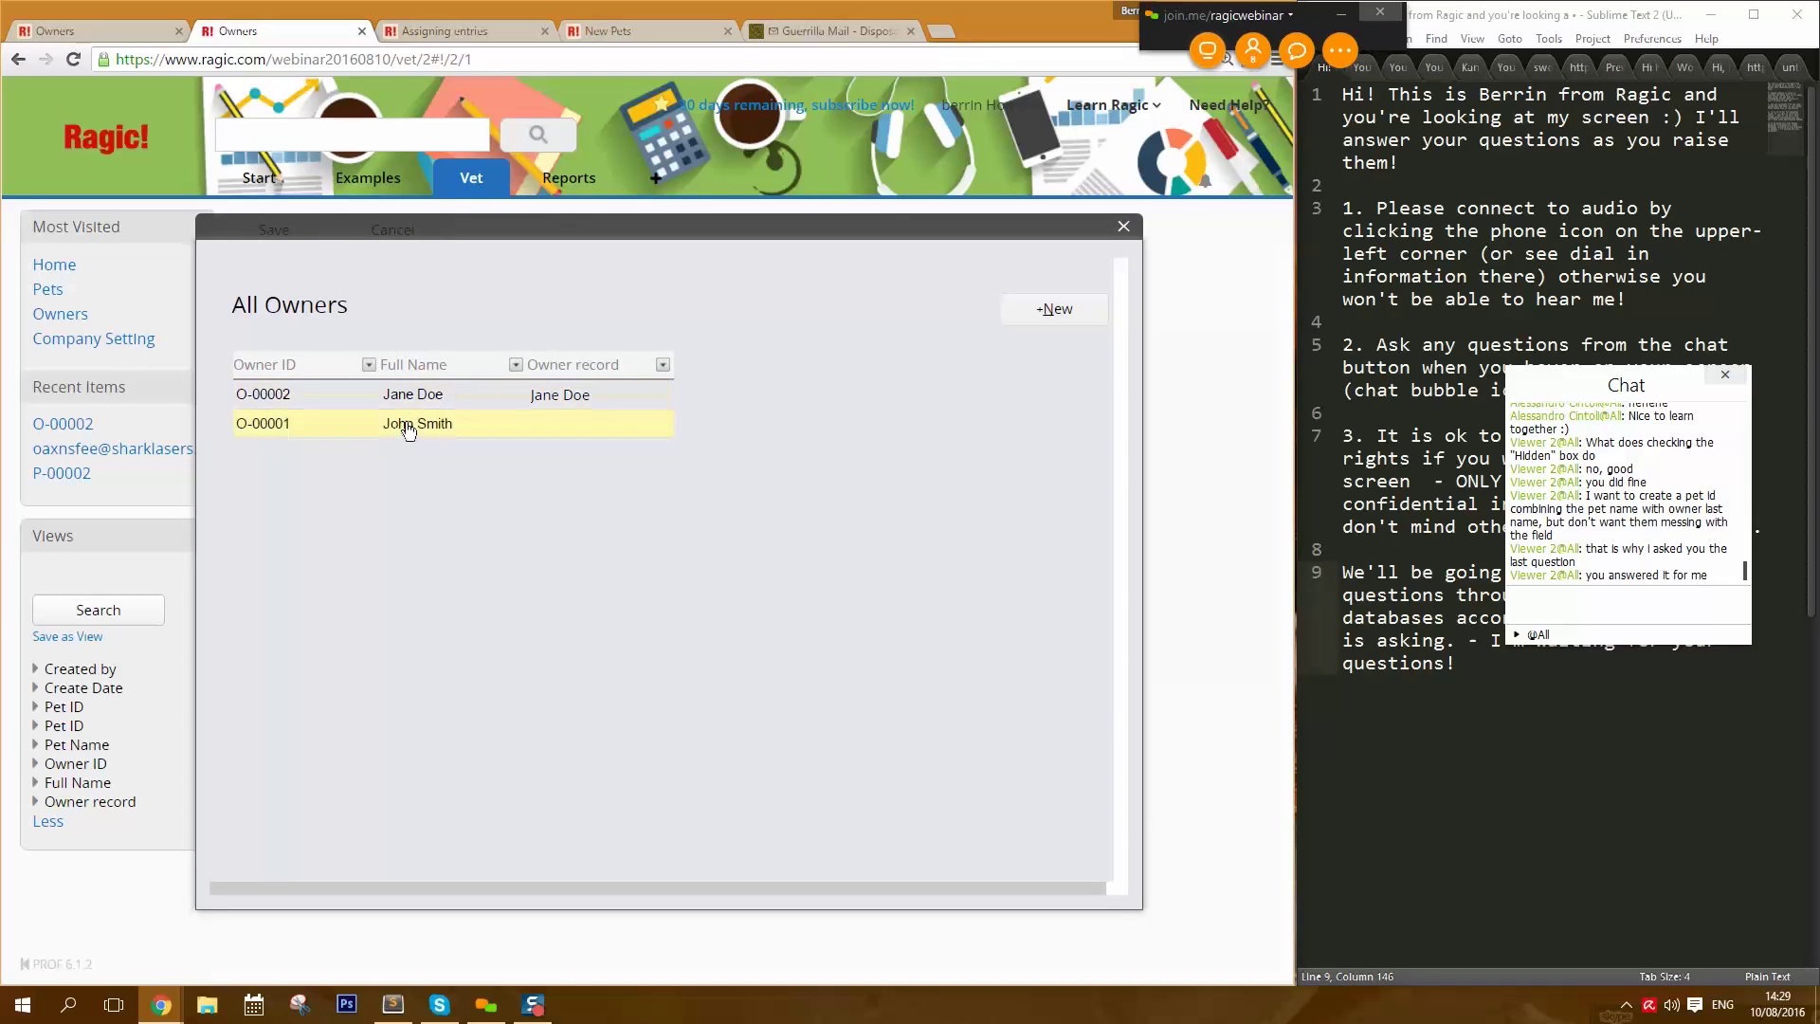
click(391, 431)
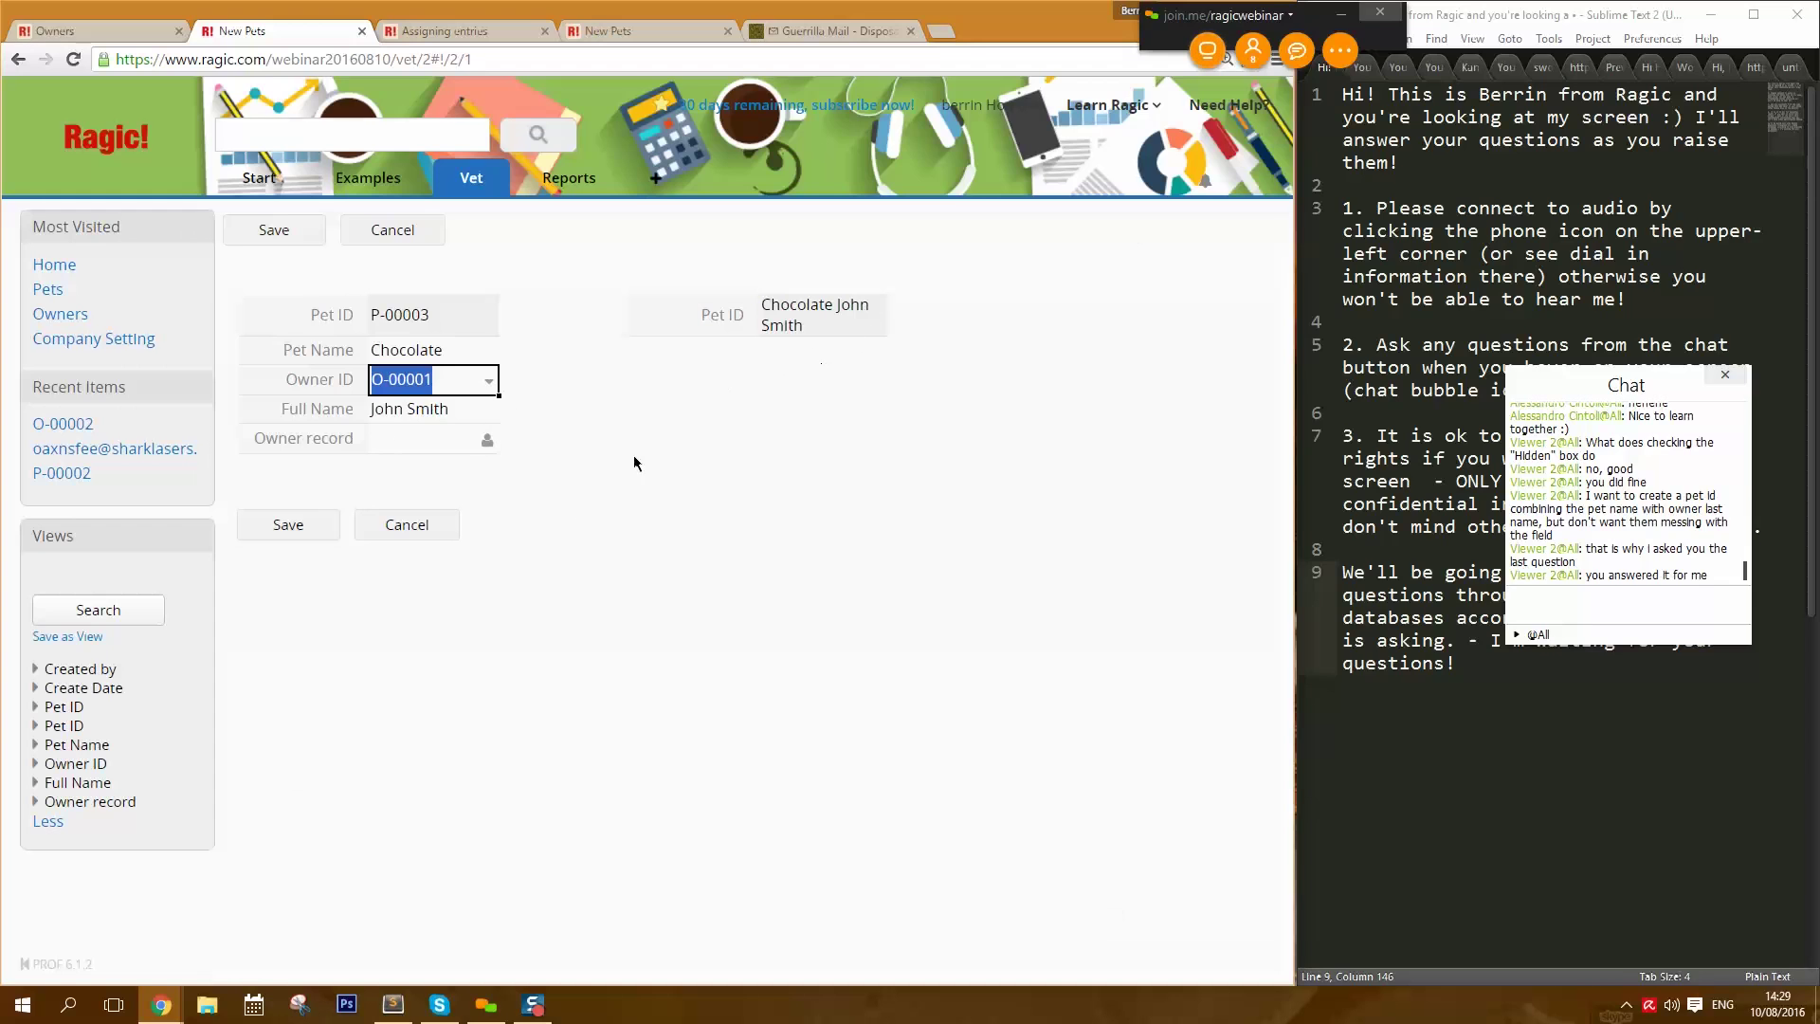
click(289, 526)
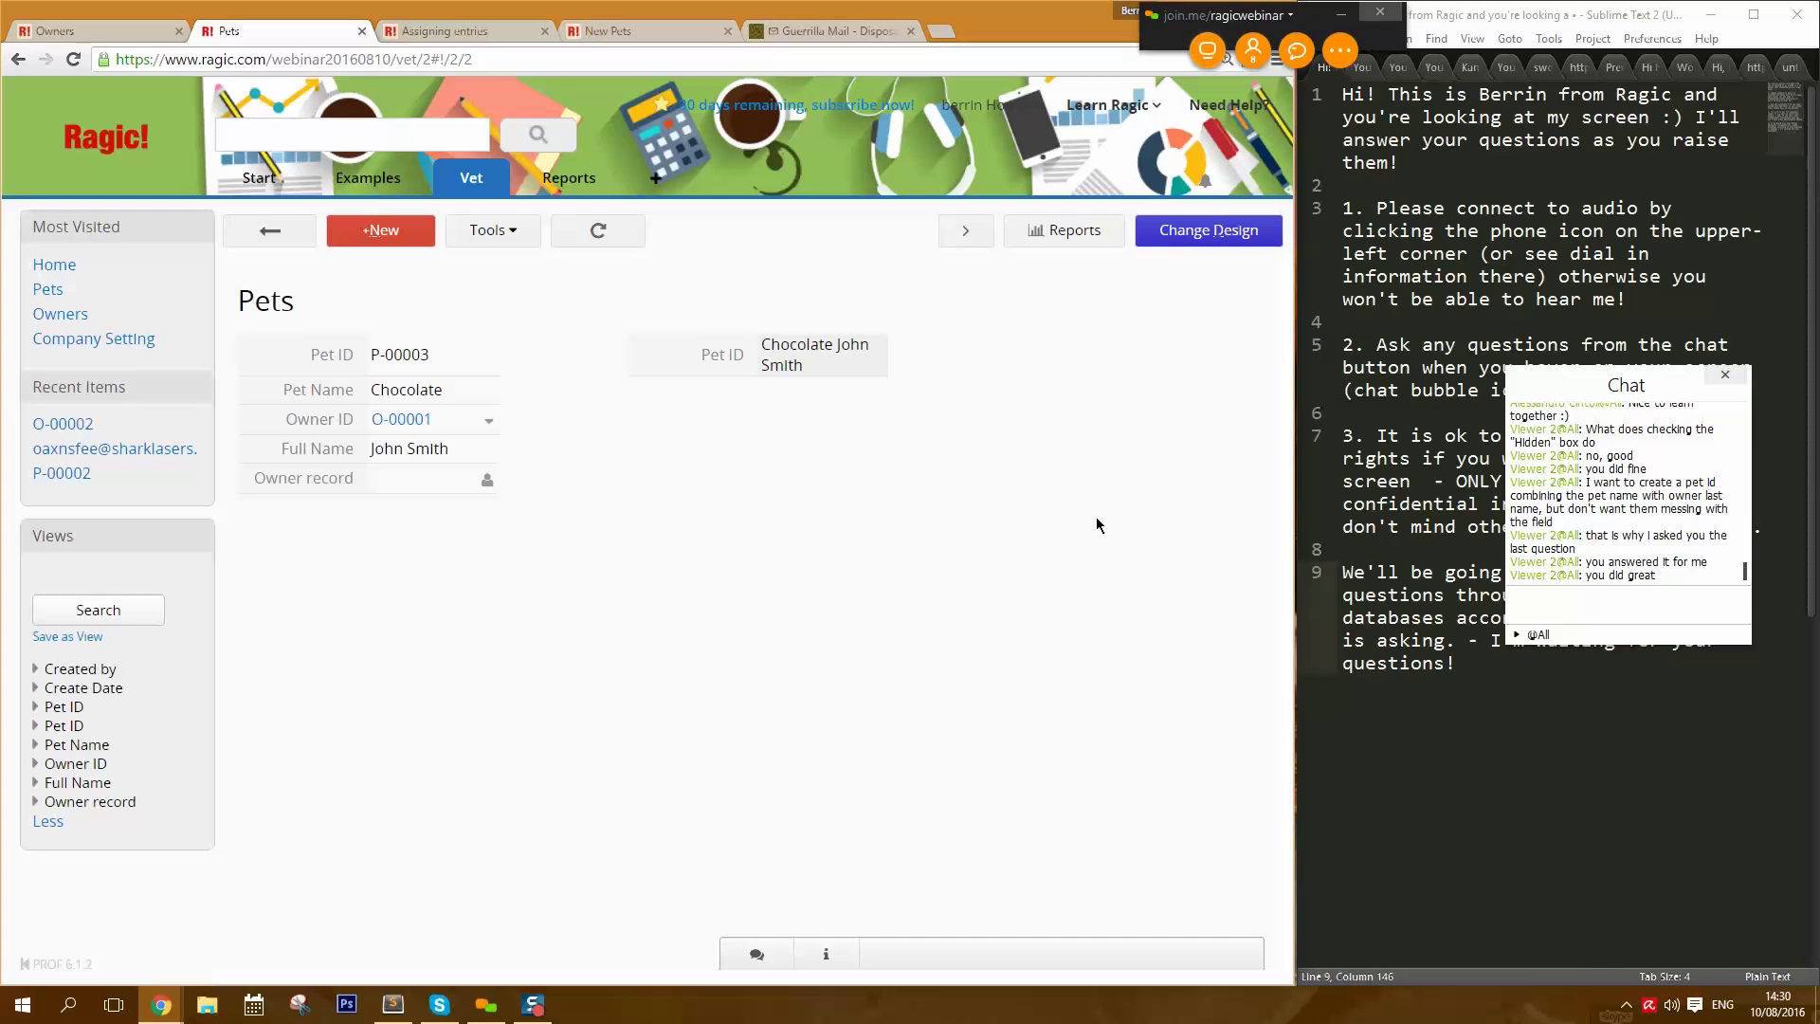
mouse_move(367, 180)
drag(1618, 388, 1646, 682)
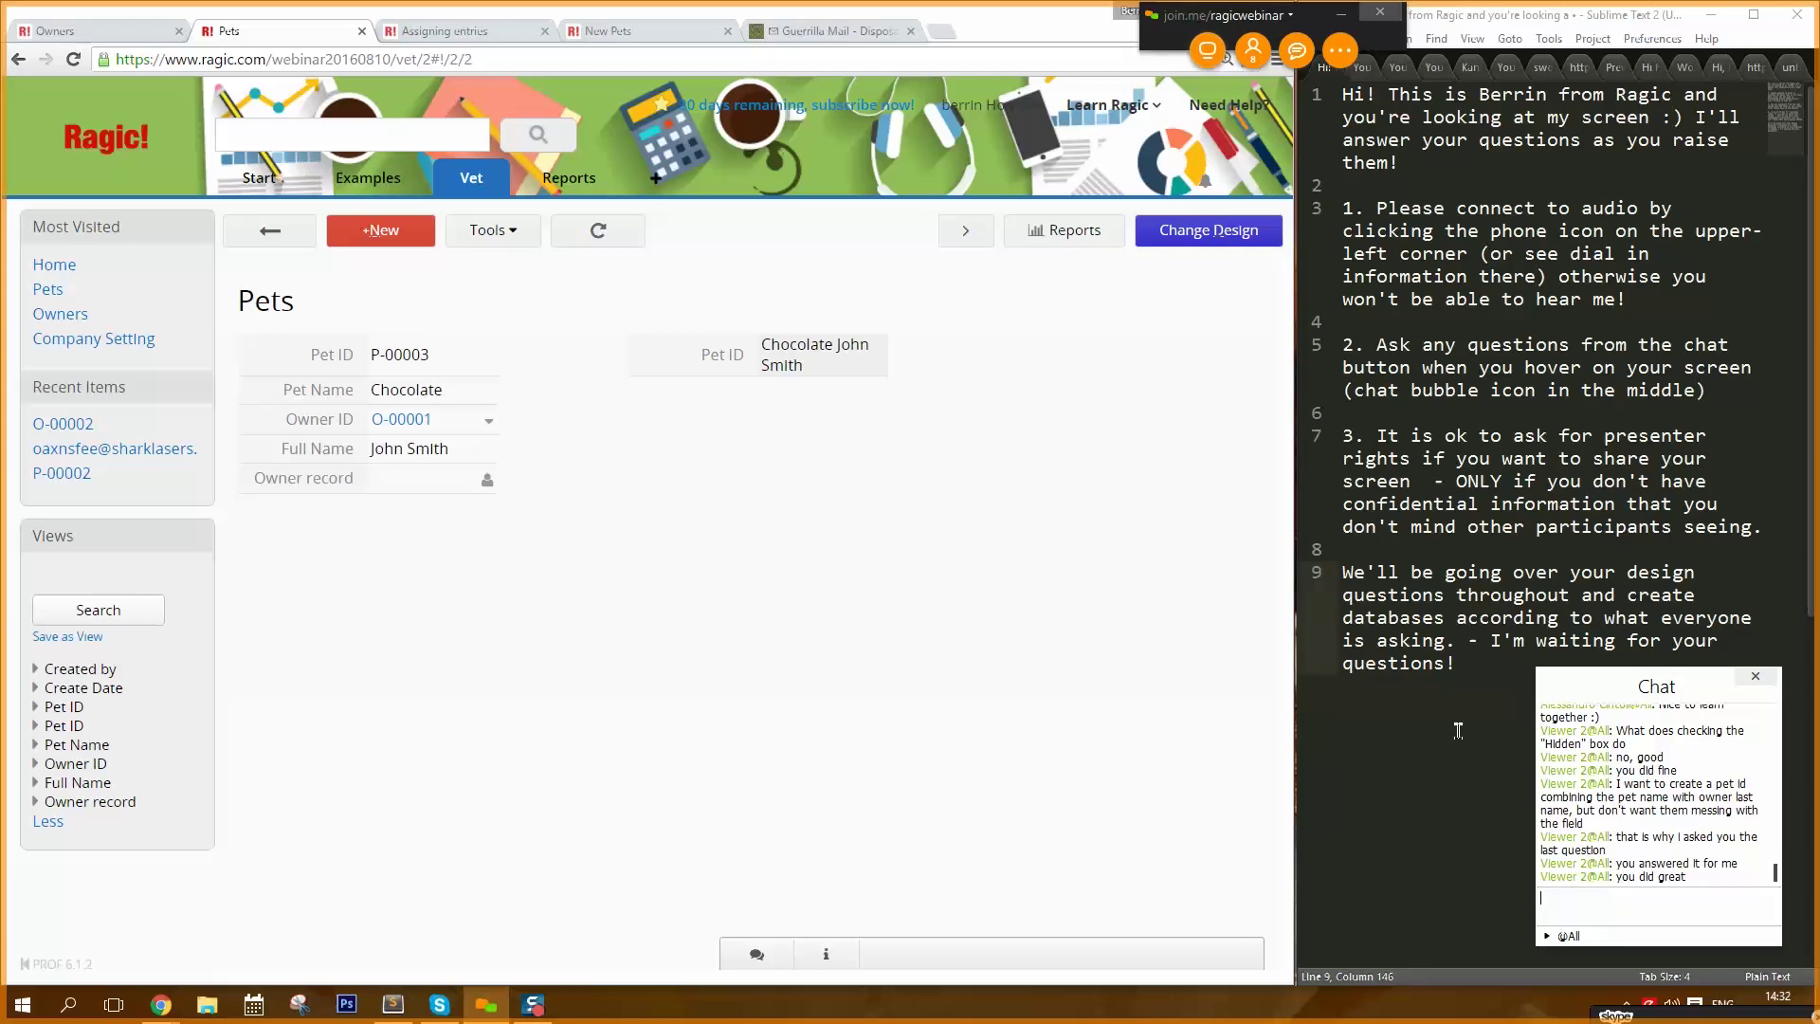
Step: Open the Pets form's Link & load manager under Sheet Linking Tools, then exit design mode
click(1203, 235)
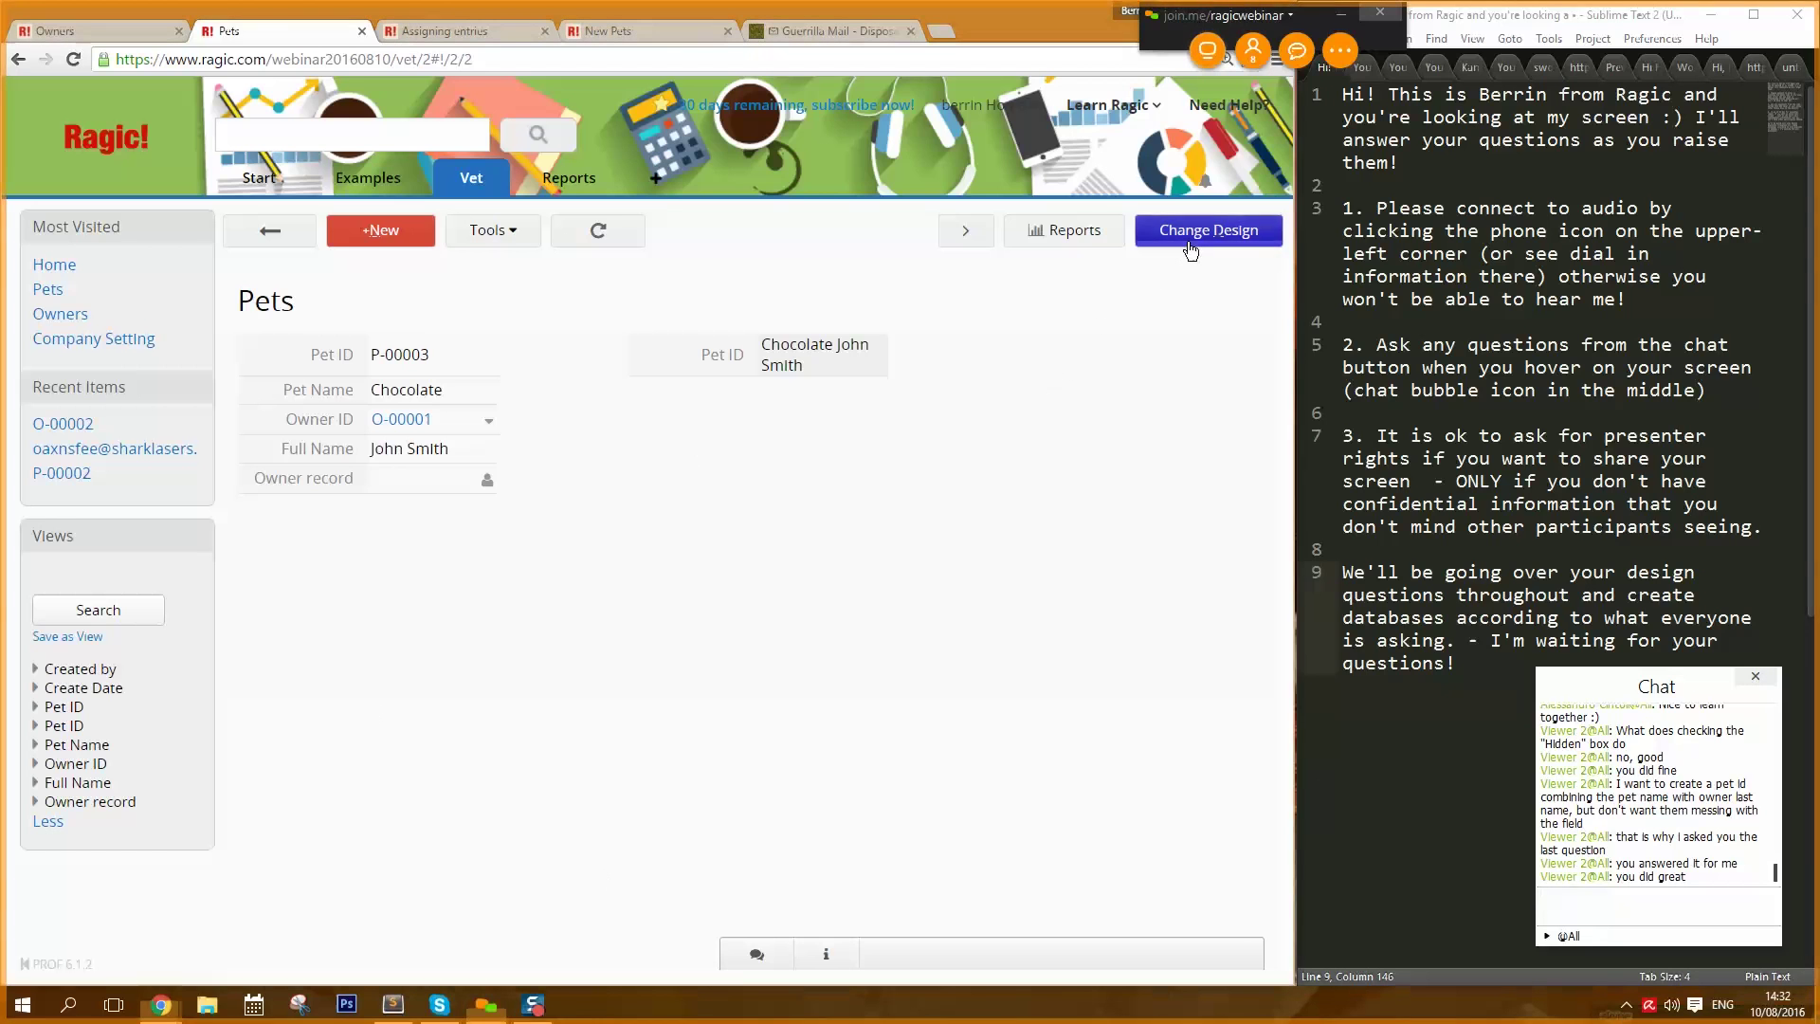
click(744, 232)
click(787, 312)
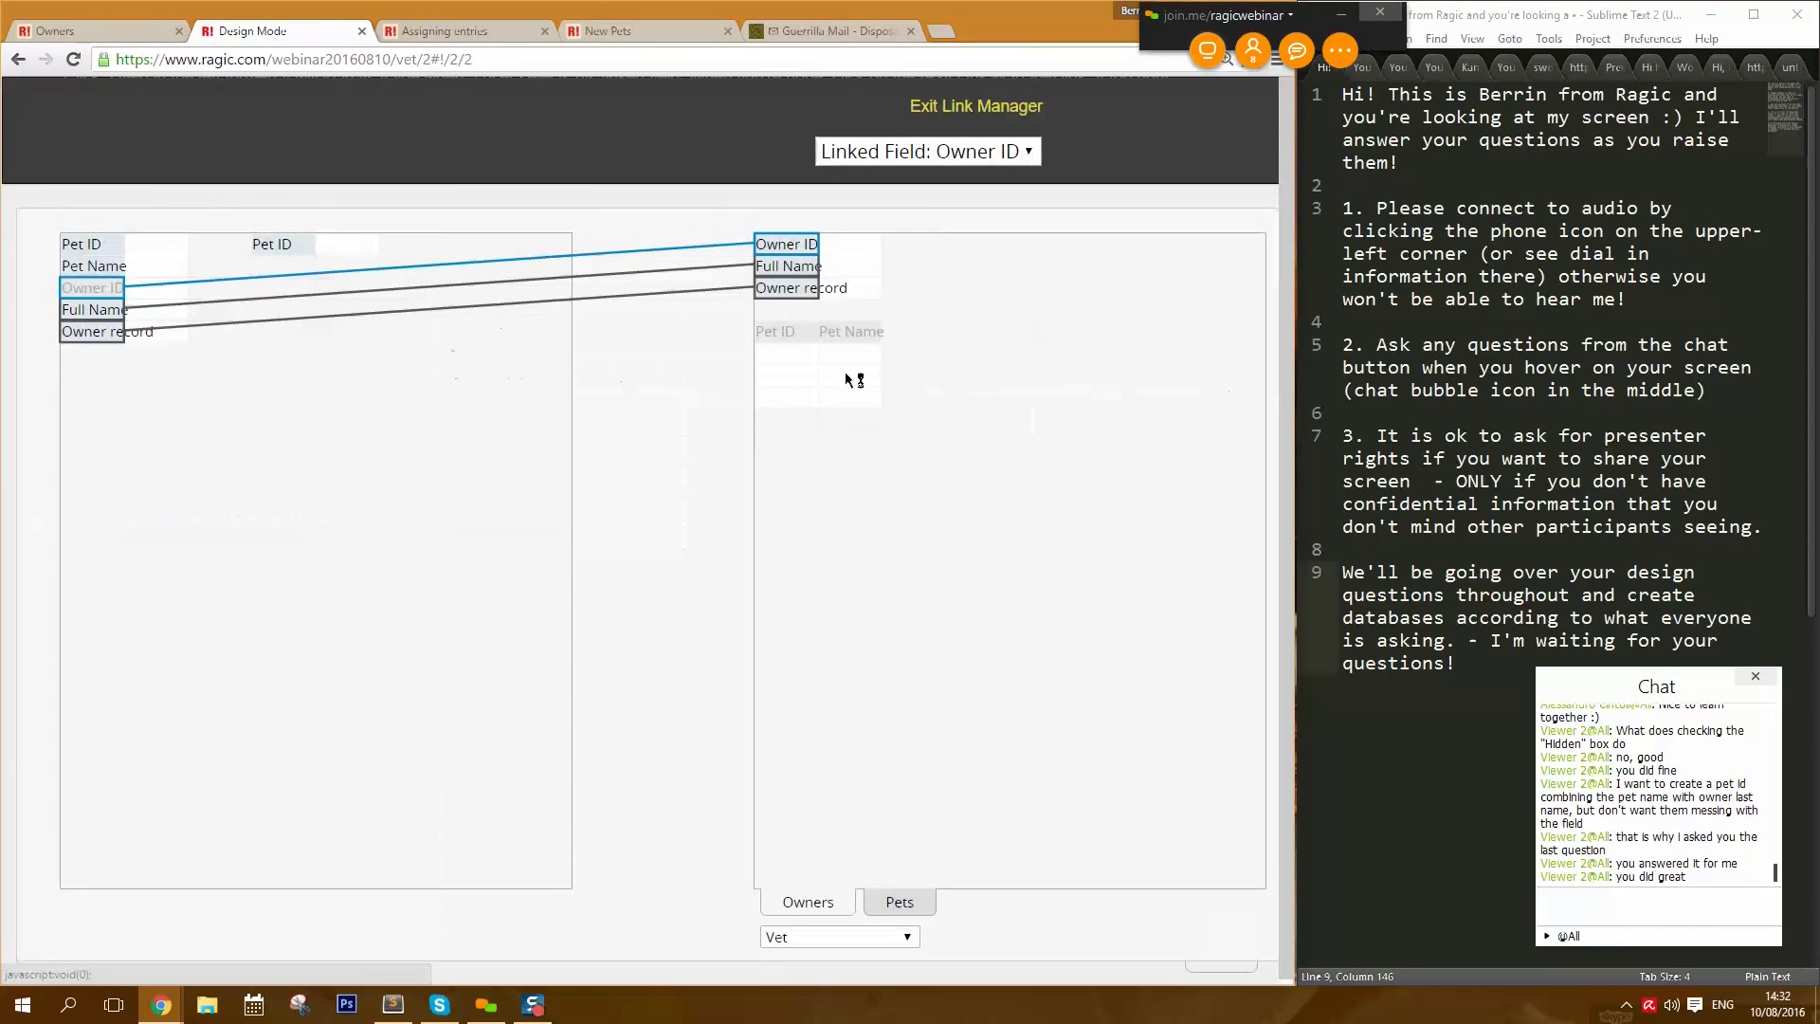
click(976, 105)
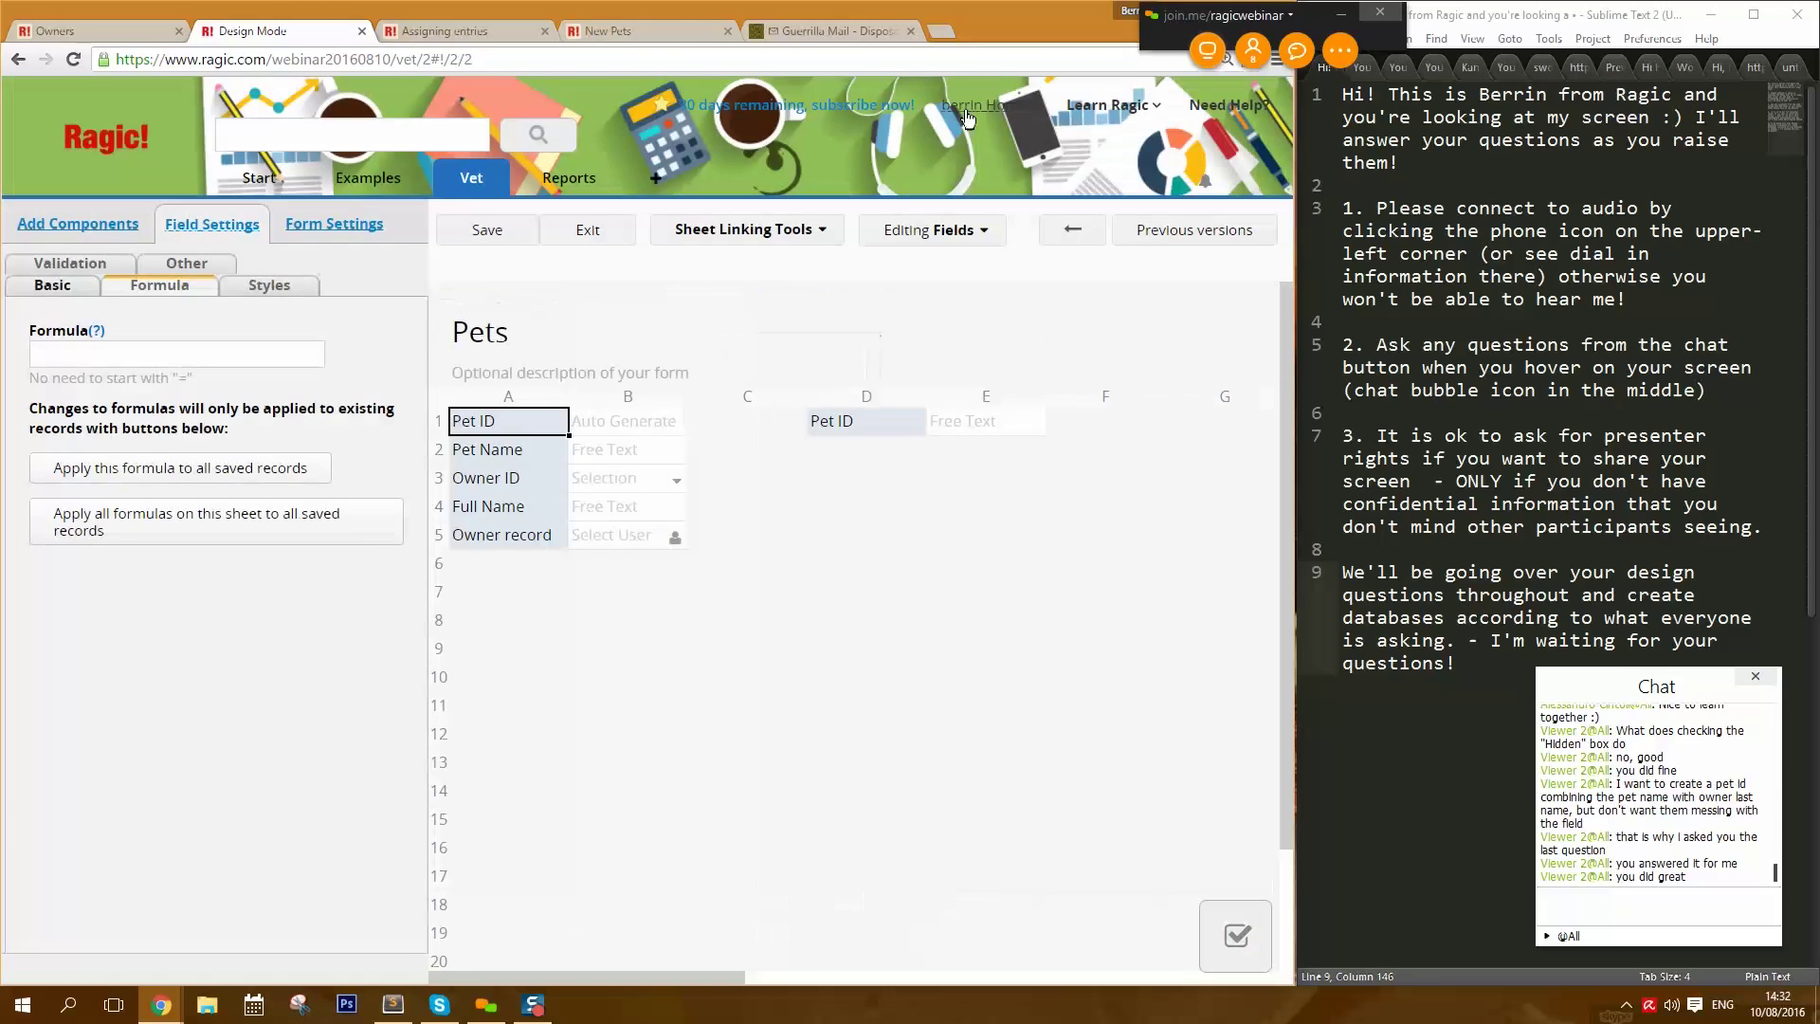
click(621, 243)
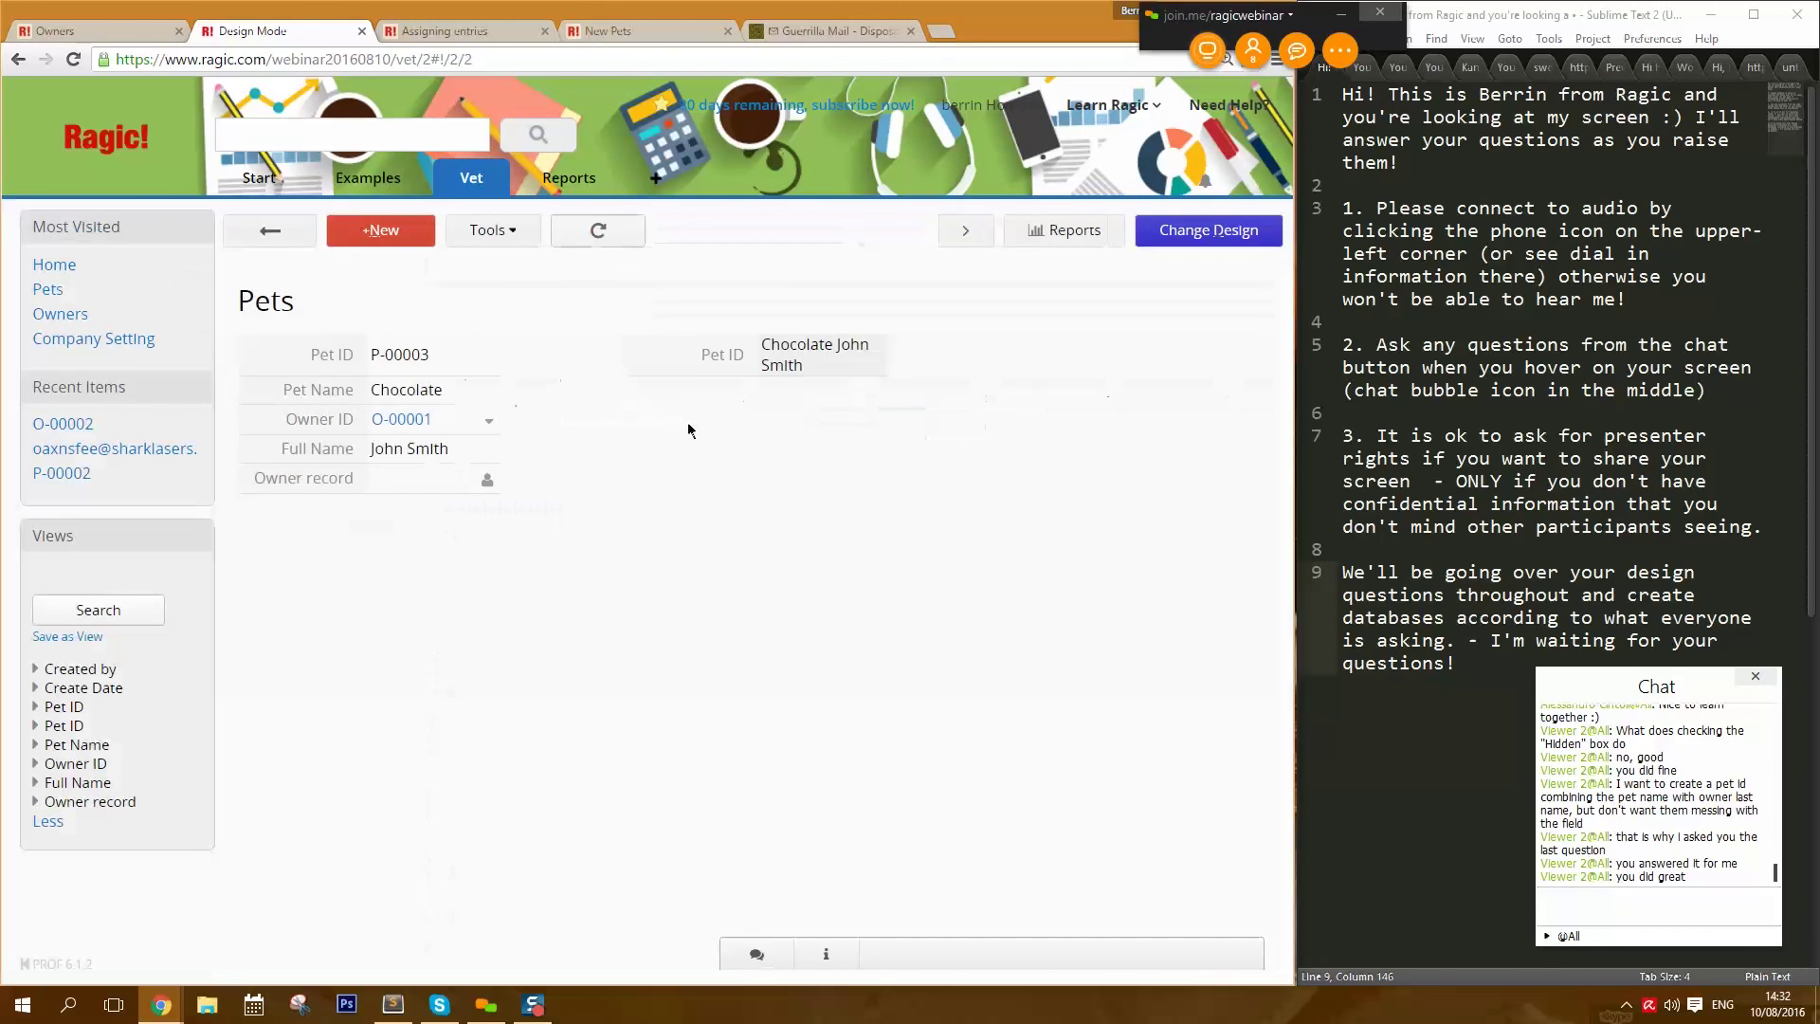
Step: Re-pick owner O-00001, discard the unsaved edit, and return to the All Pets list
click(484, 427)
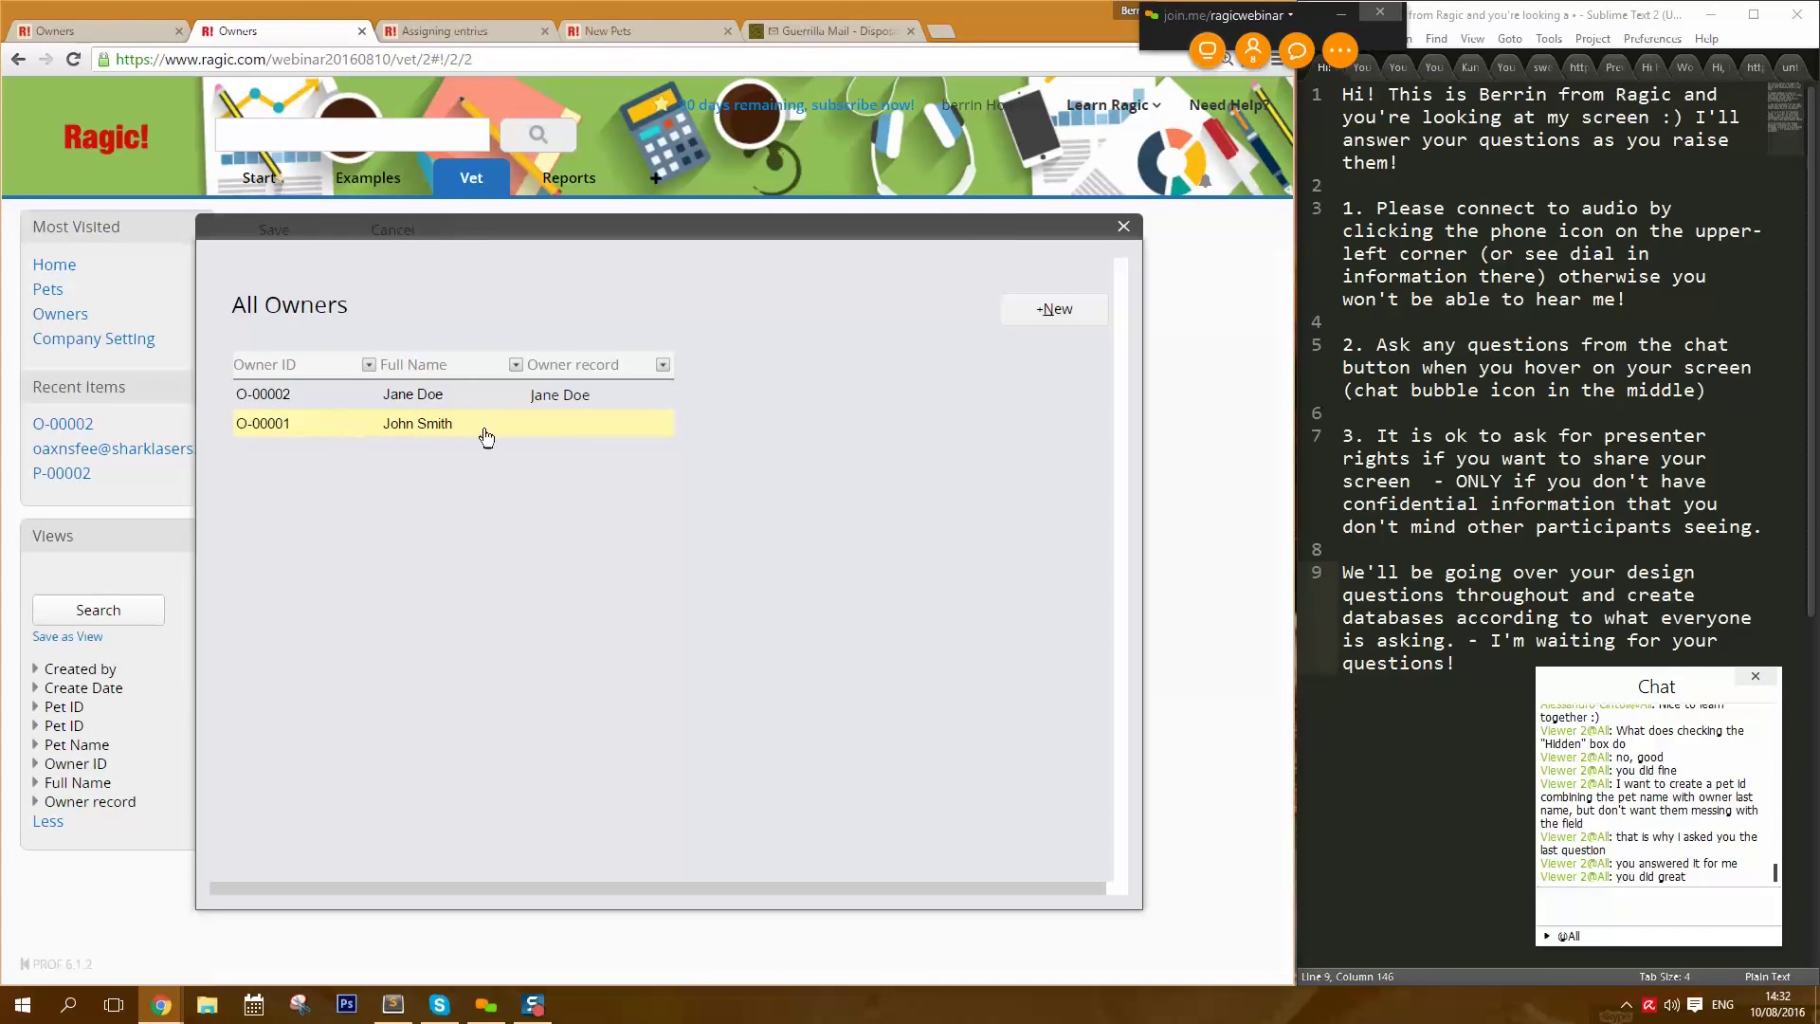
click(517, 434)
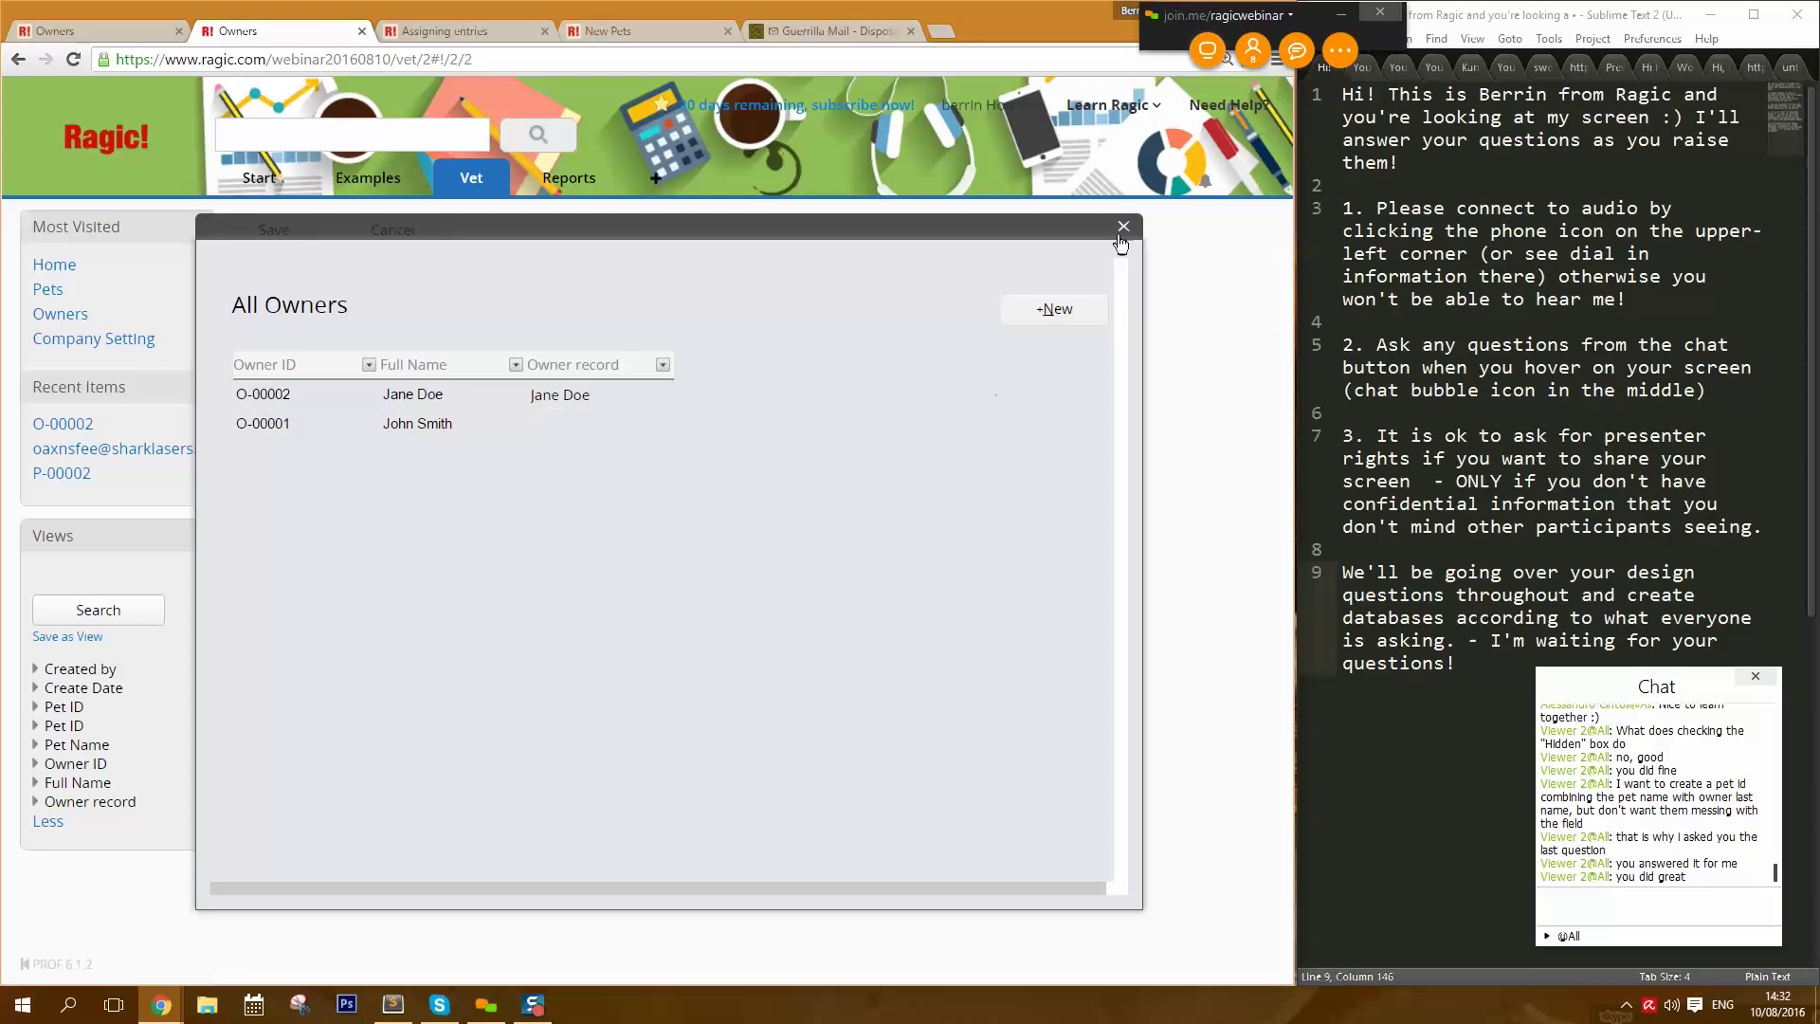
click(392, 229)
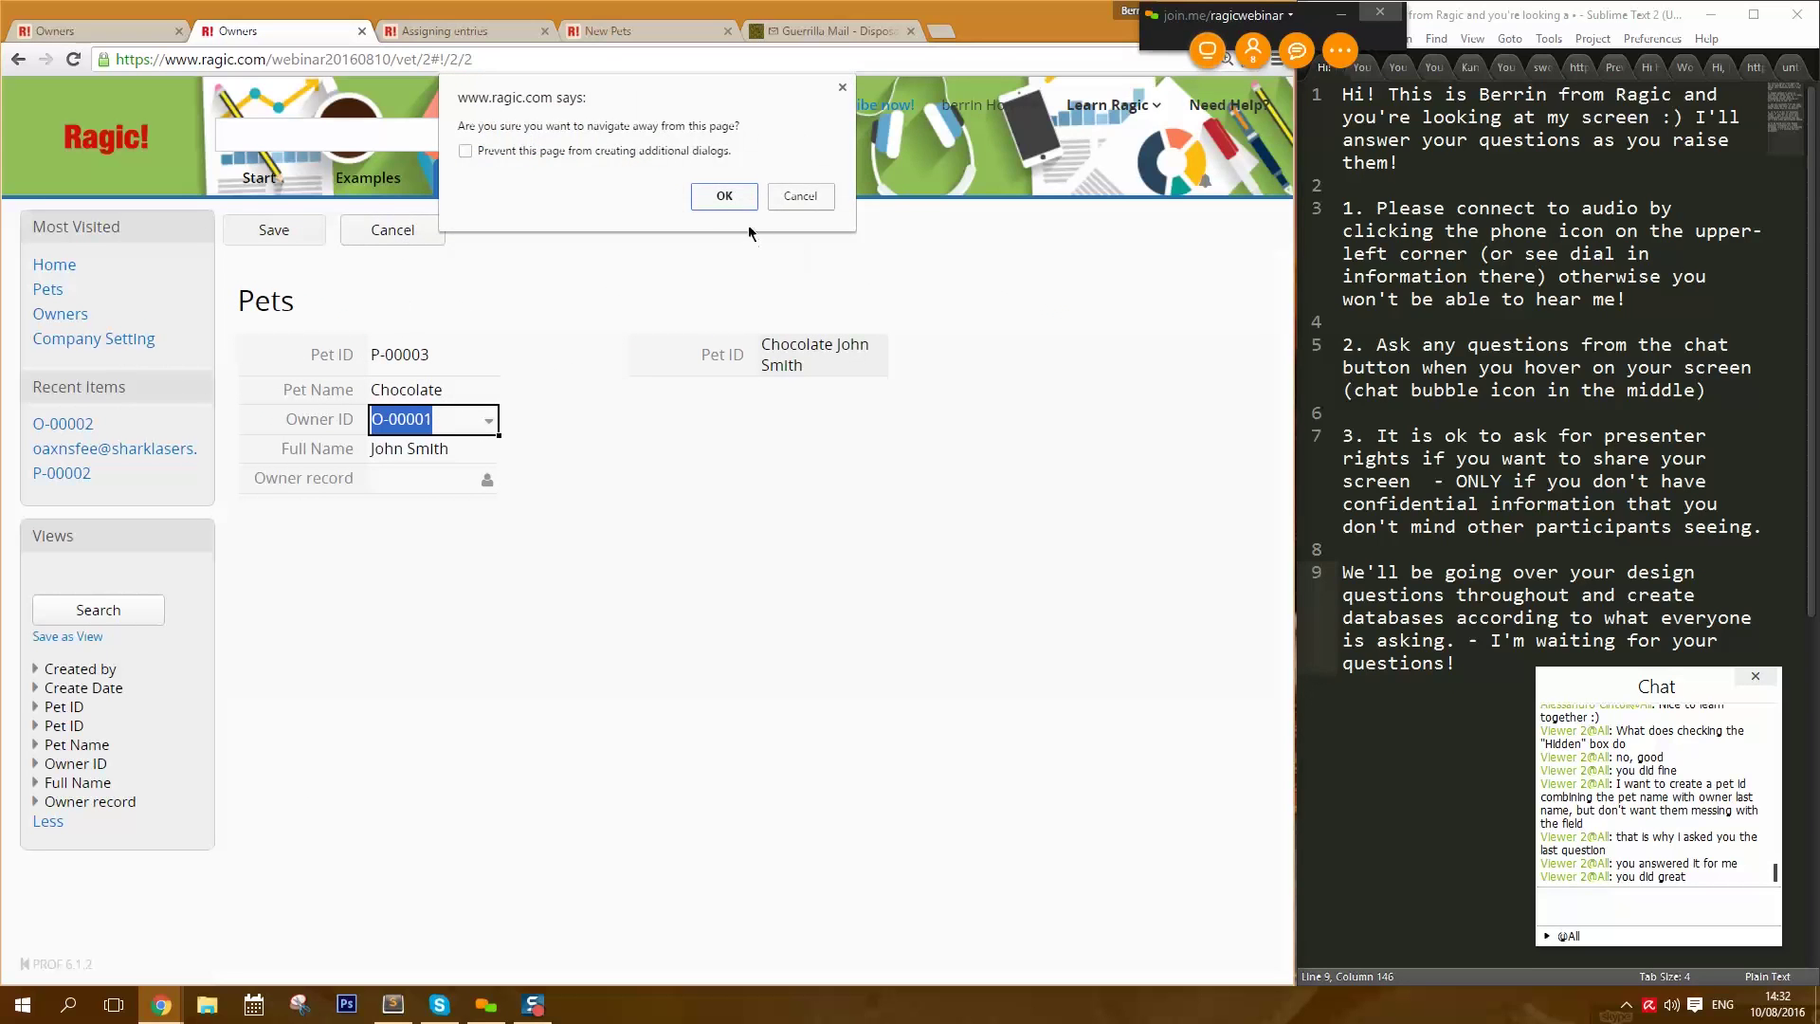
click(721, 194)
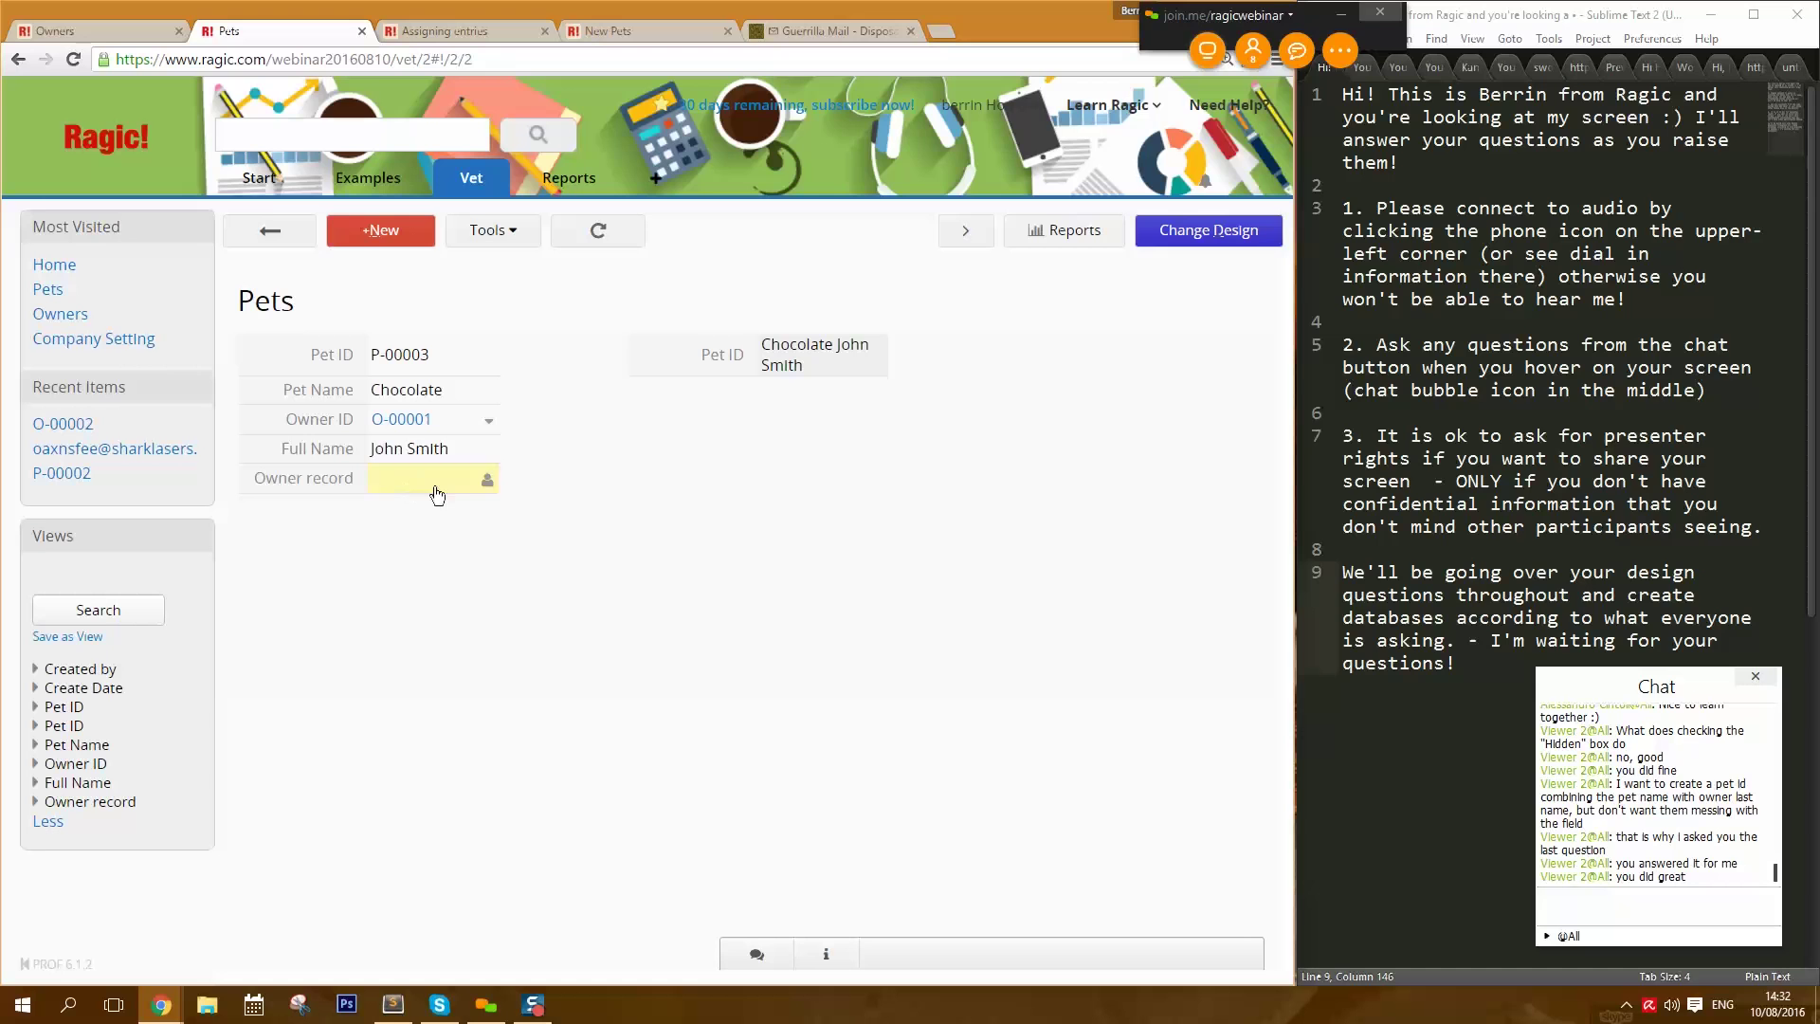
click(265, 231)
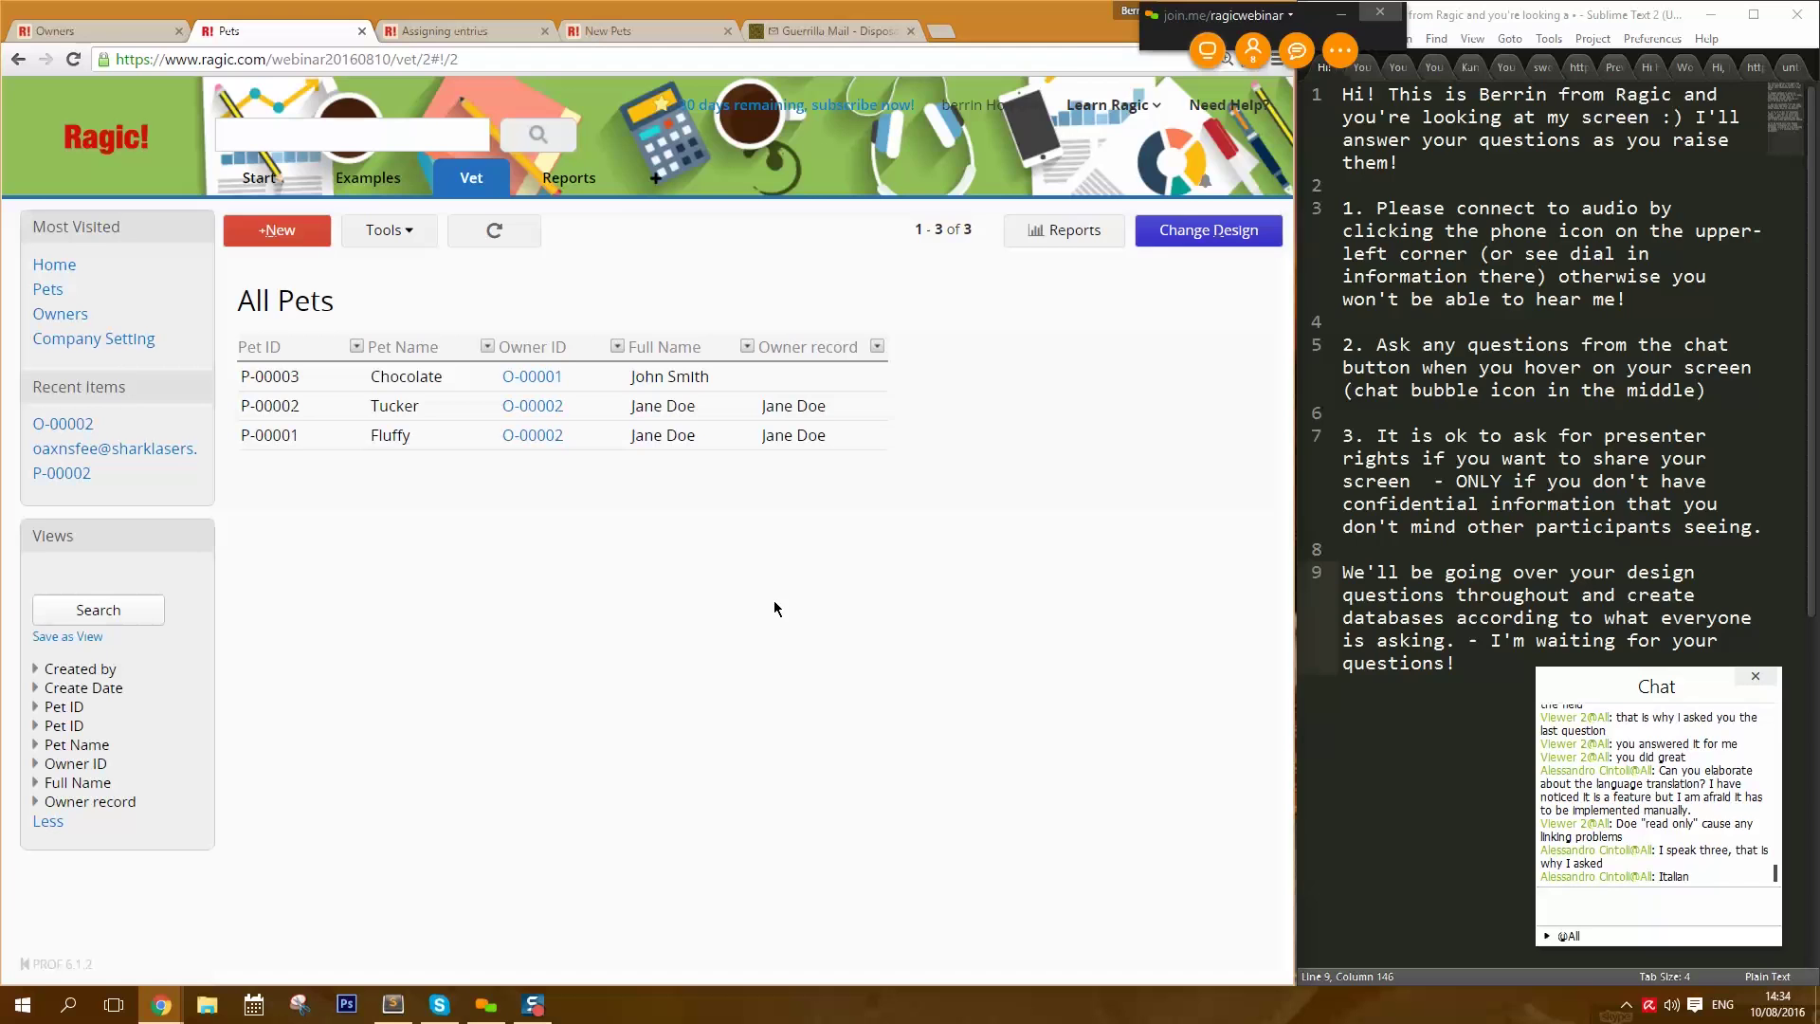
click(976, 106)
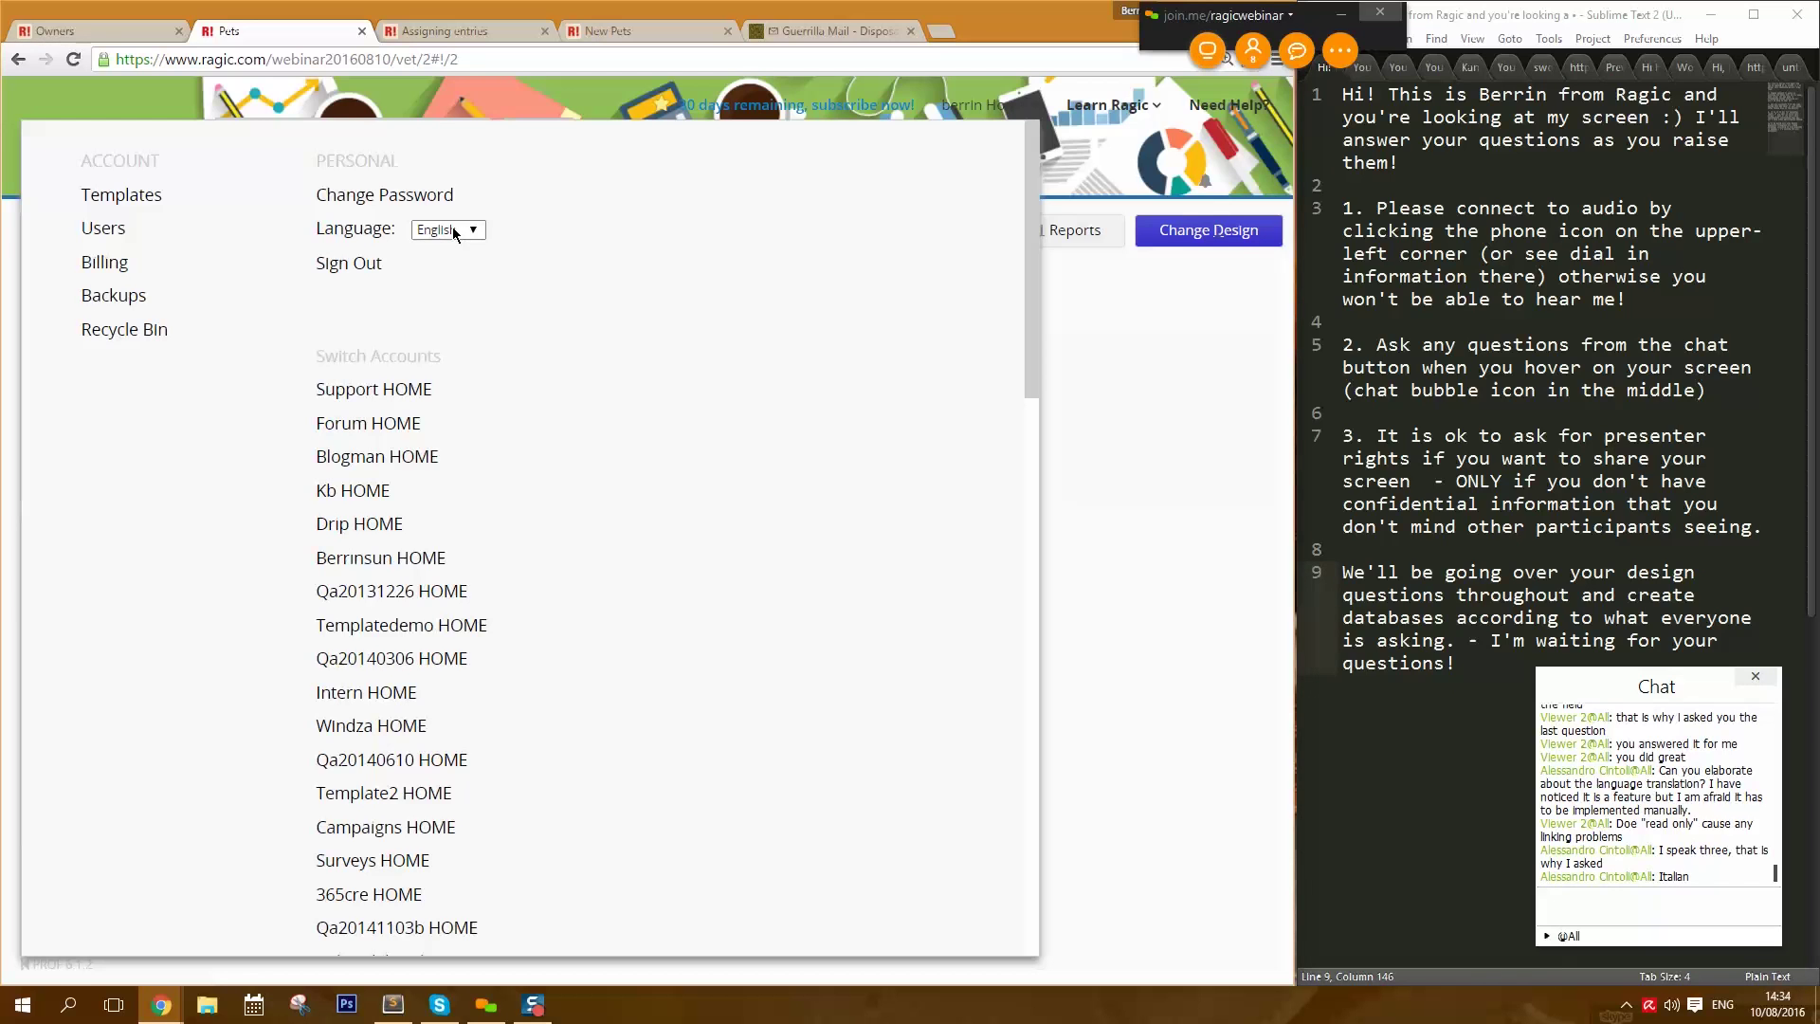
click(1133, 387)
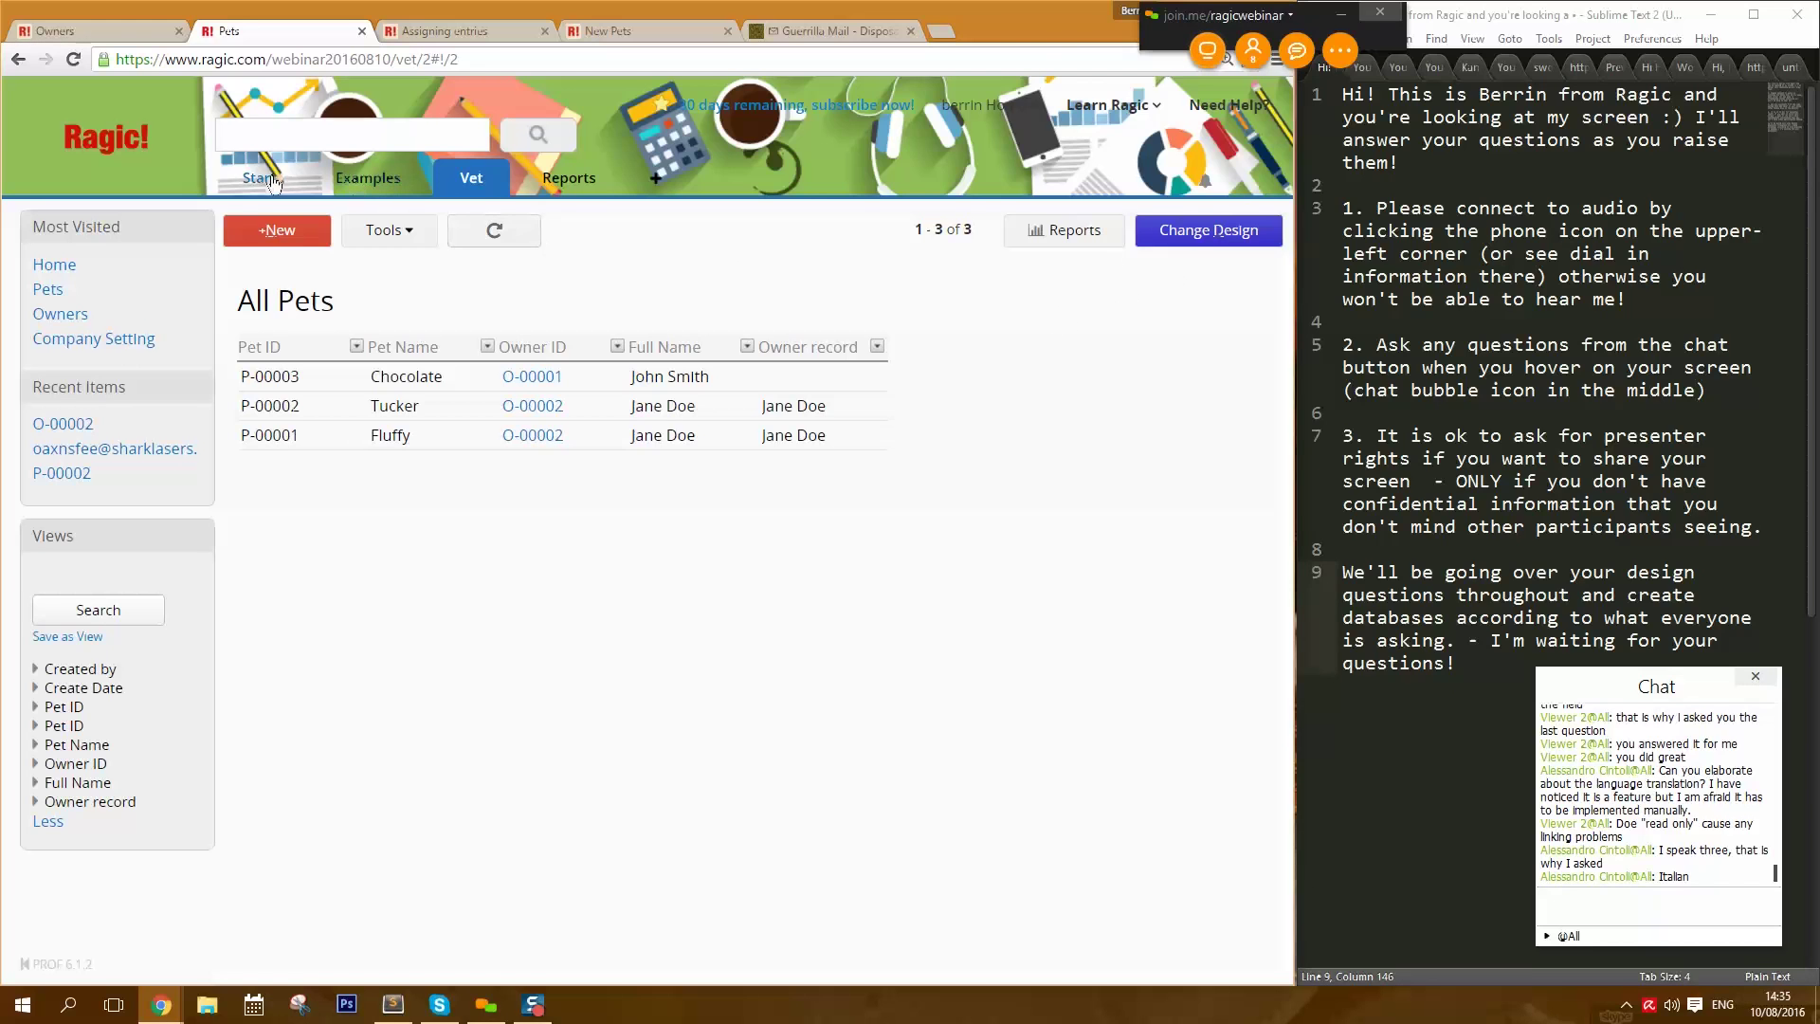
Step: Go to Account Setup's UI Translations page and expand the Language to translate list
mouse_move(226, 186)
click(269, 297)
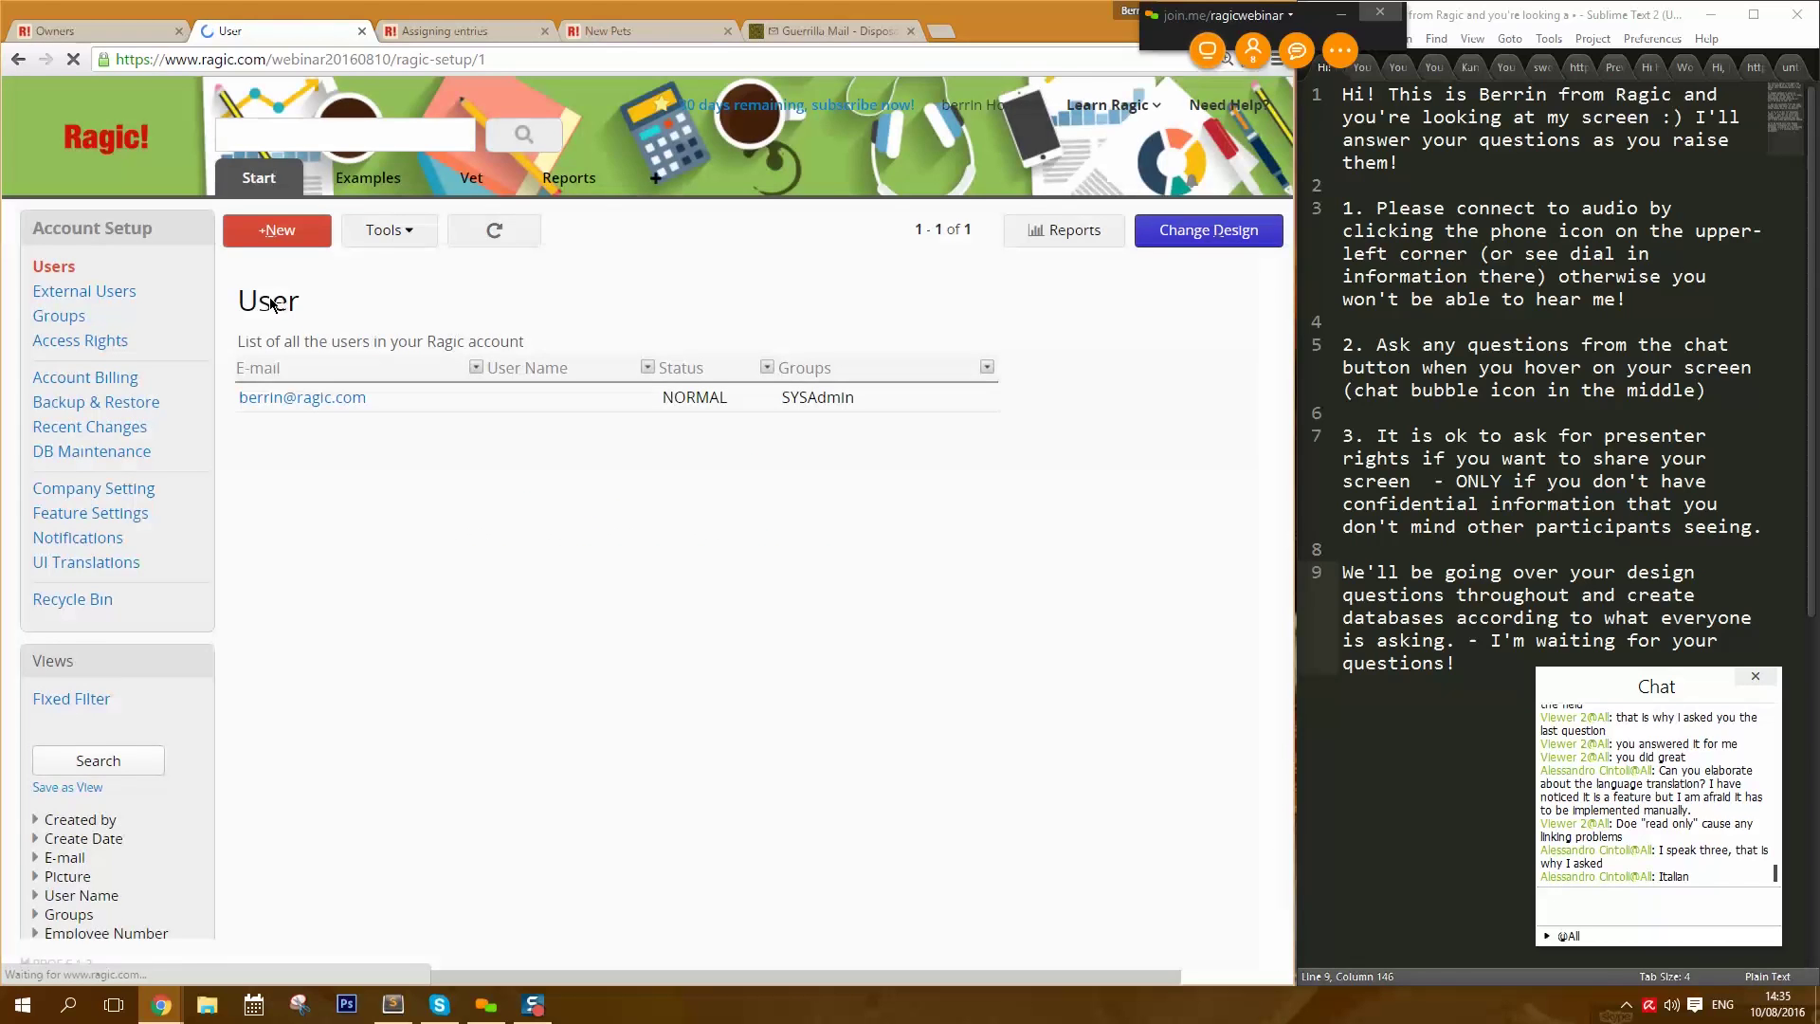
click(84, 564)
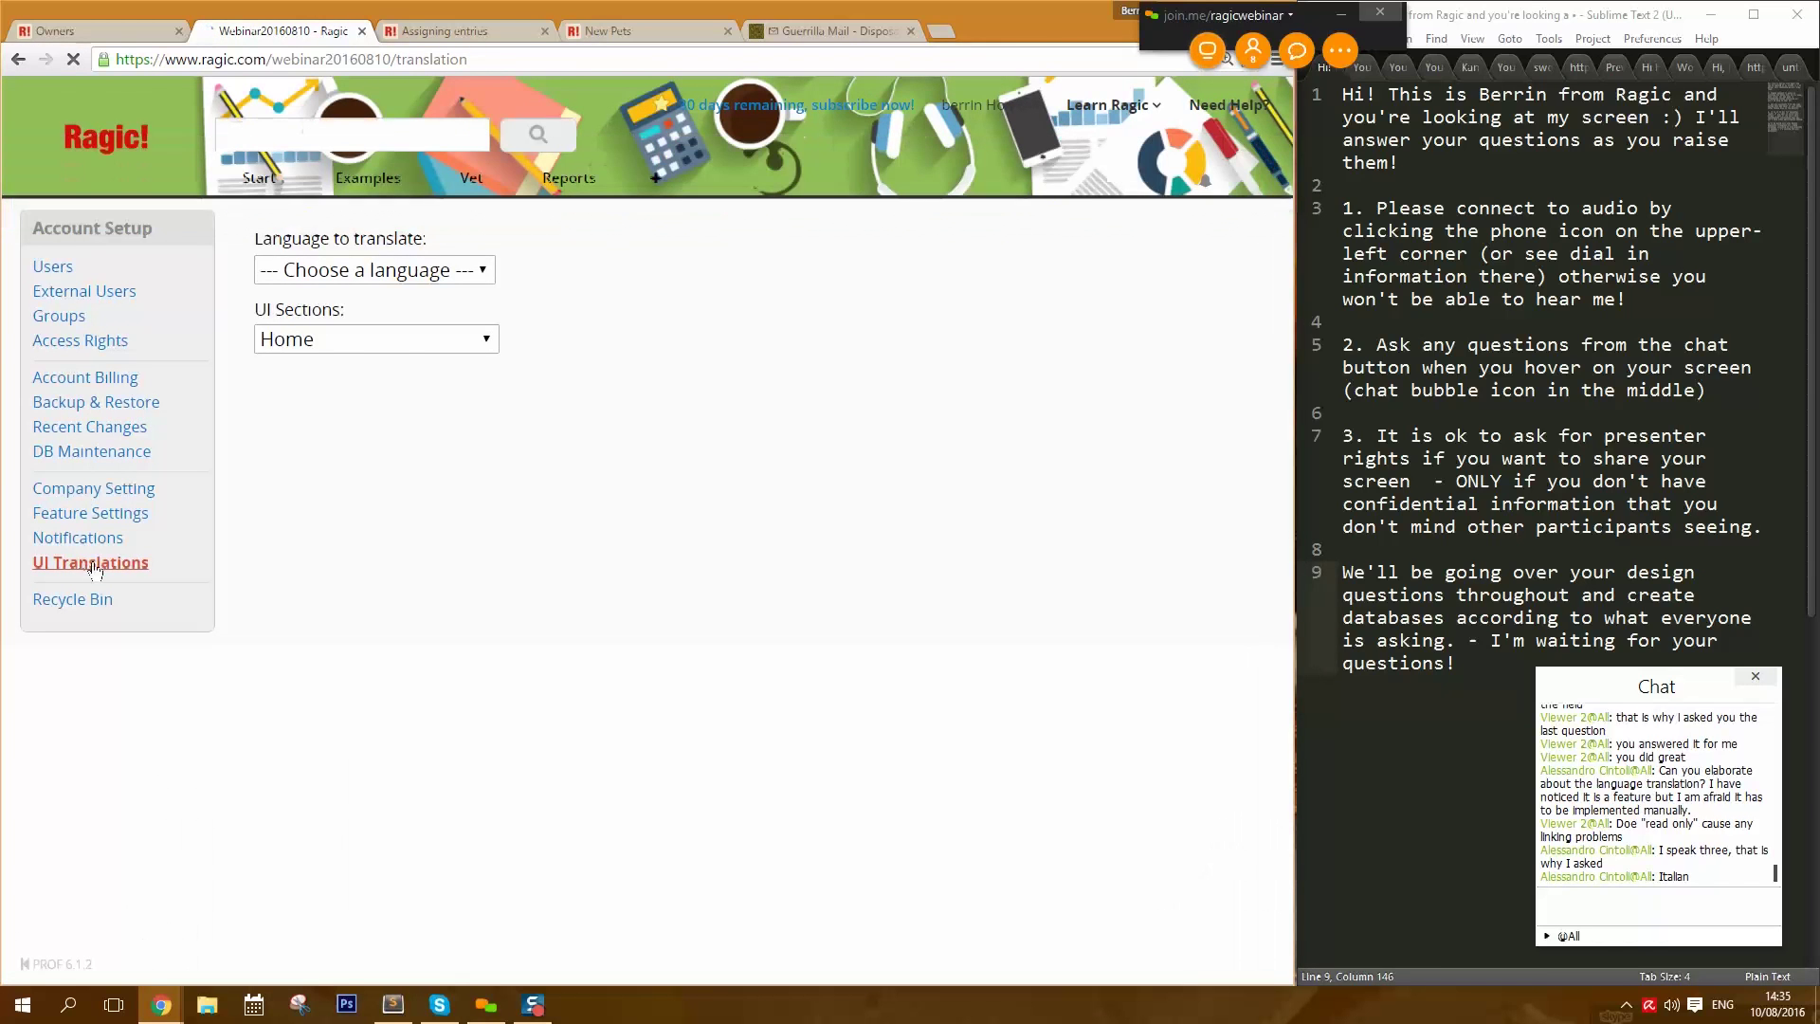
click(423, 281)
drag(485, 323, 423, 730)
Step: Choose Turkish as the translation language and keep Home as the UI section
scroll(422, 736, down, 7)
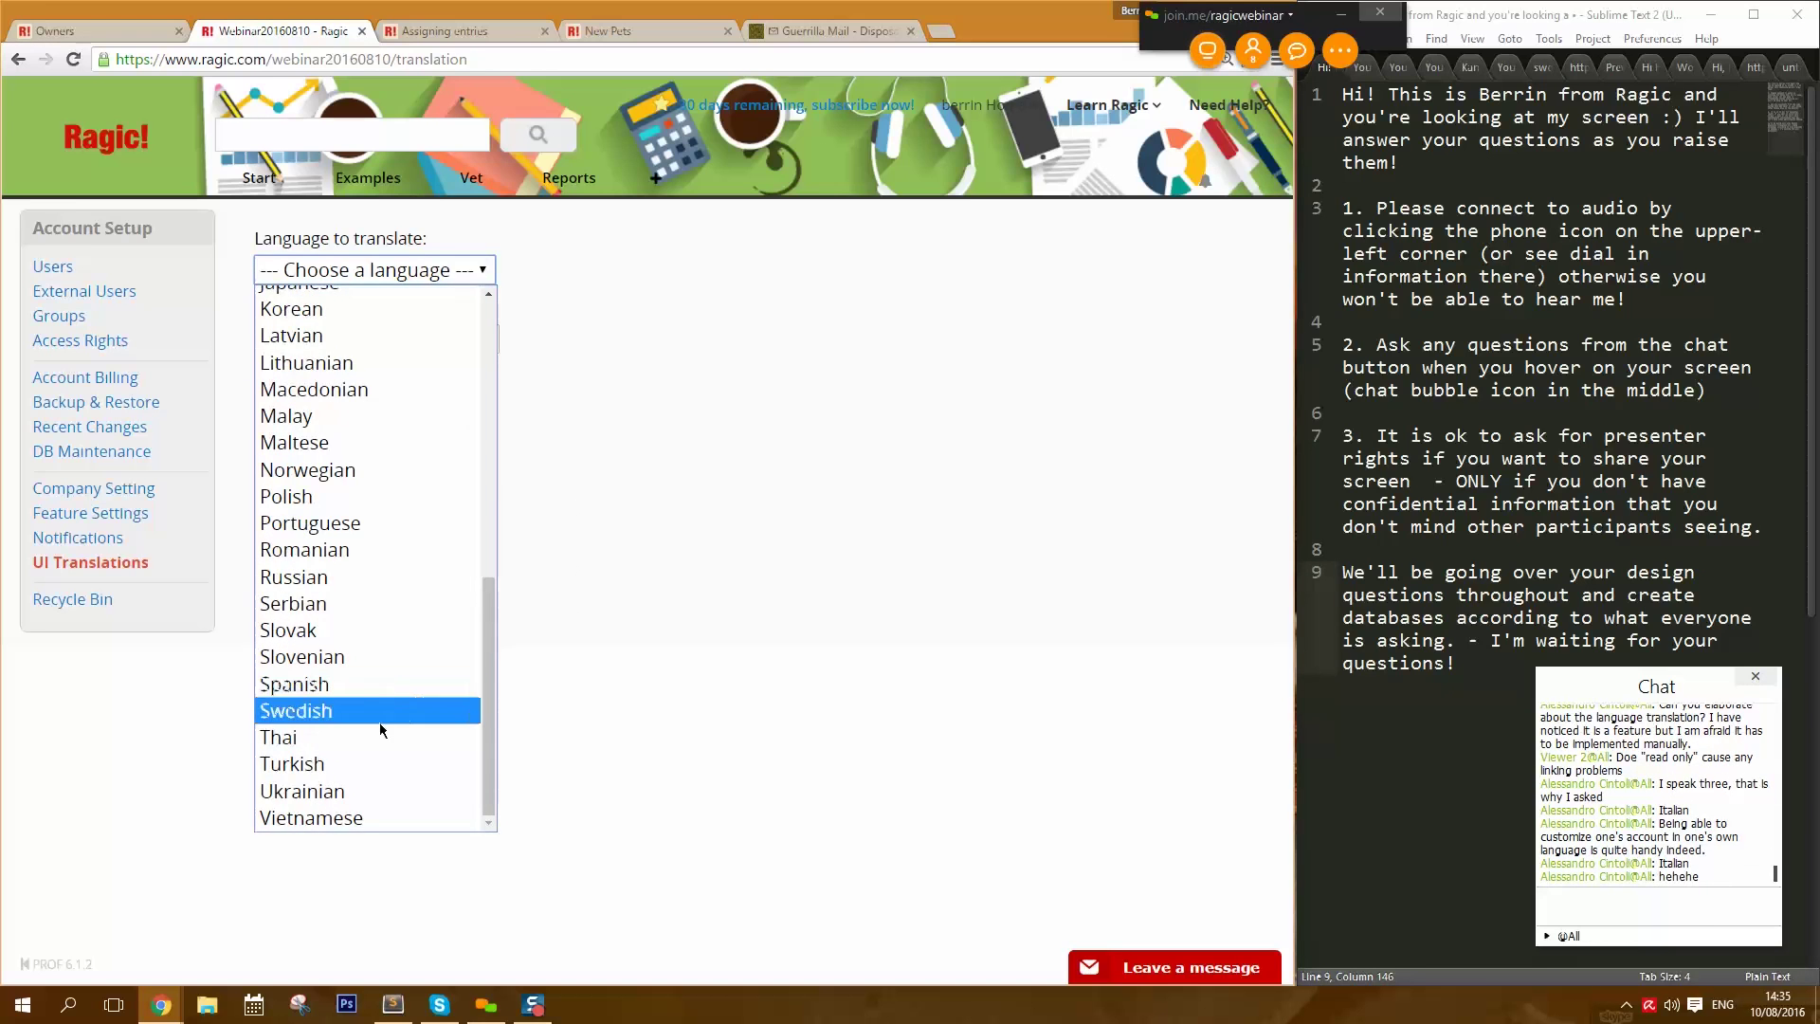
click(450, 754)
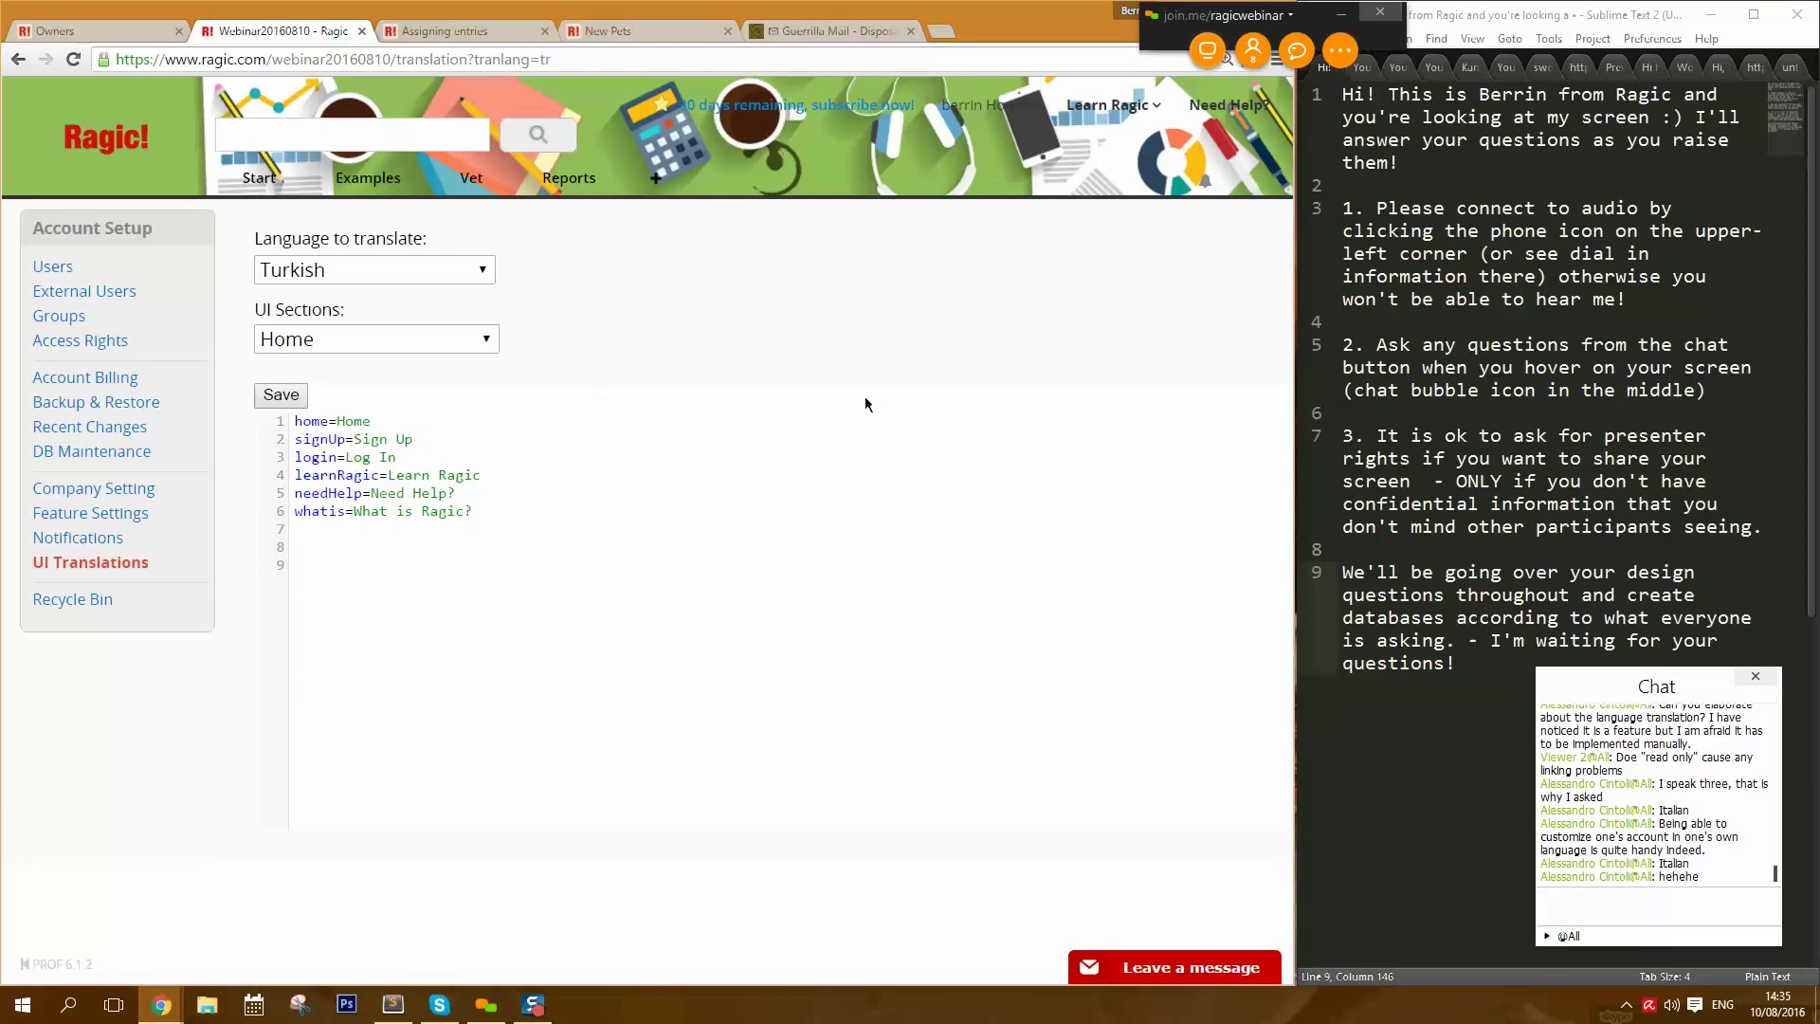
click(455, 347)
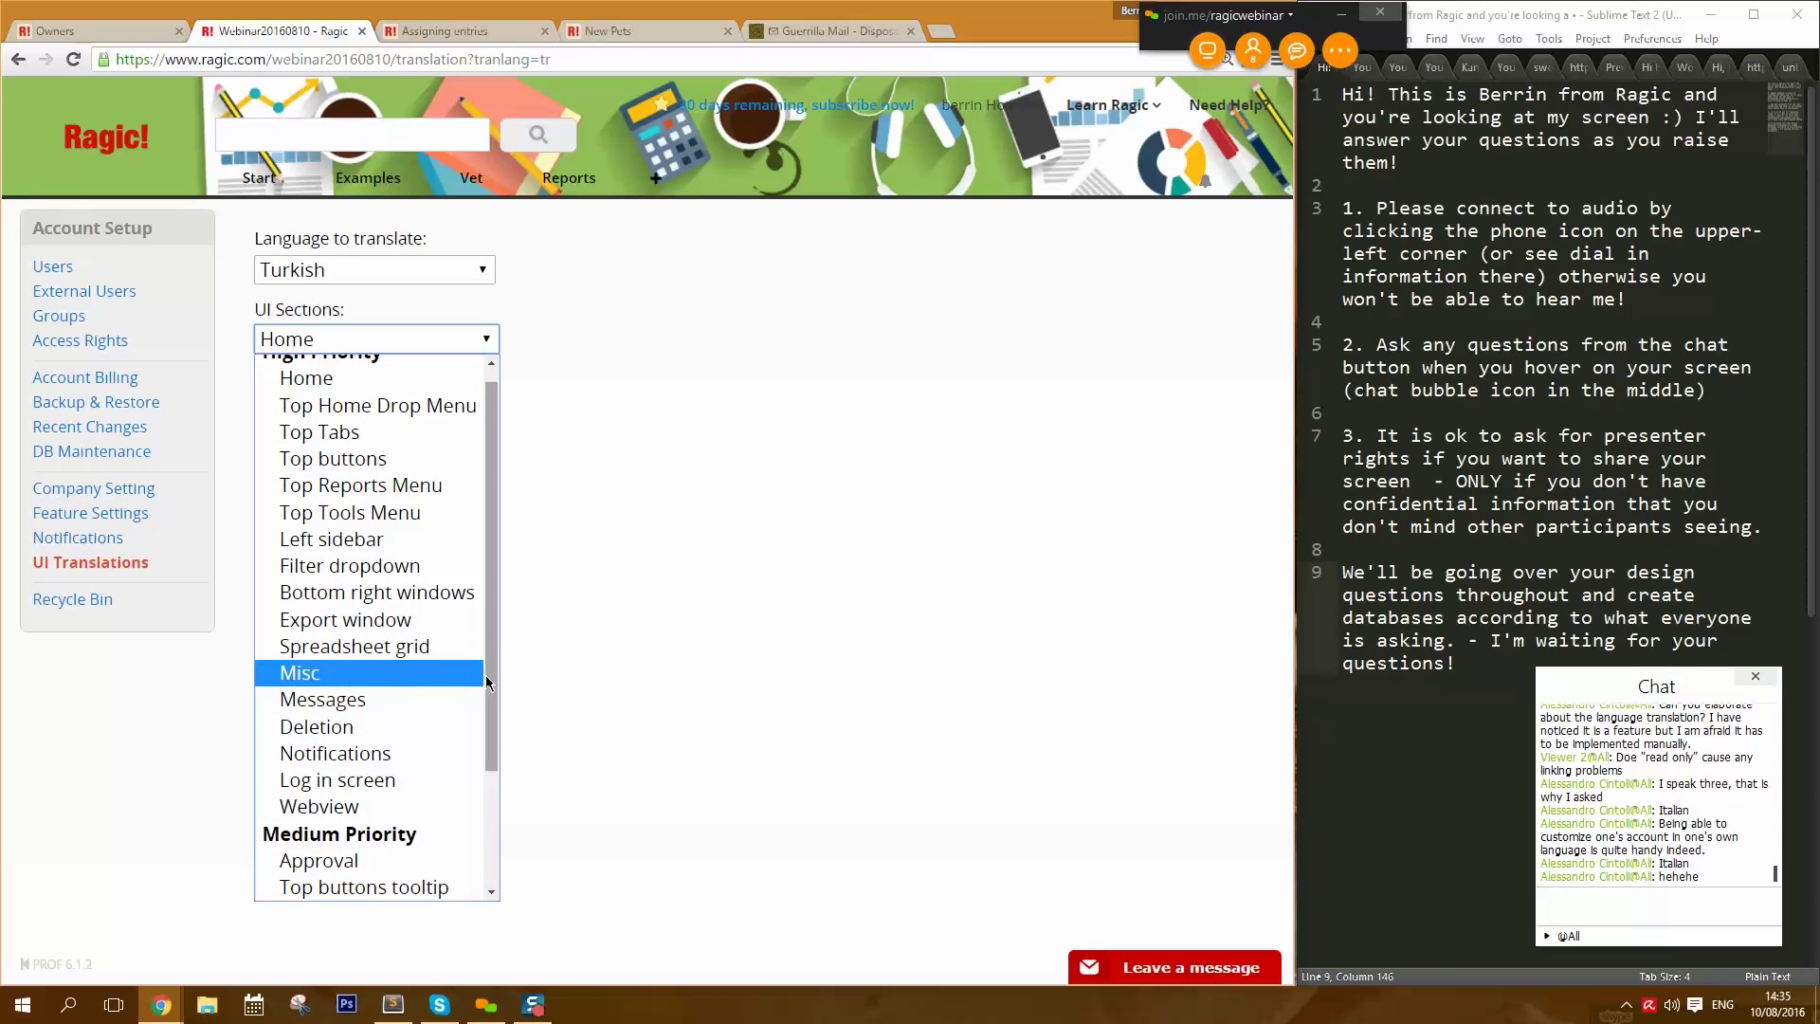
scroll(492, 637, up, 1)
click(665, 616)
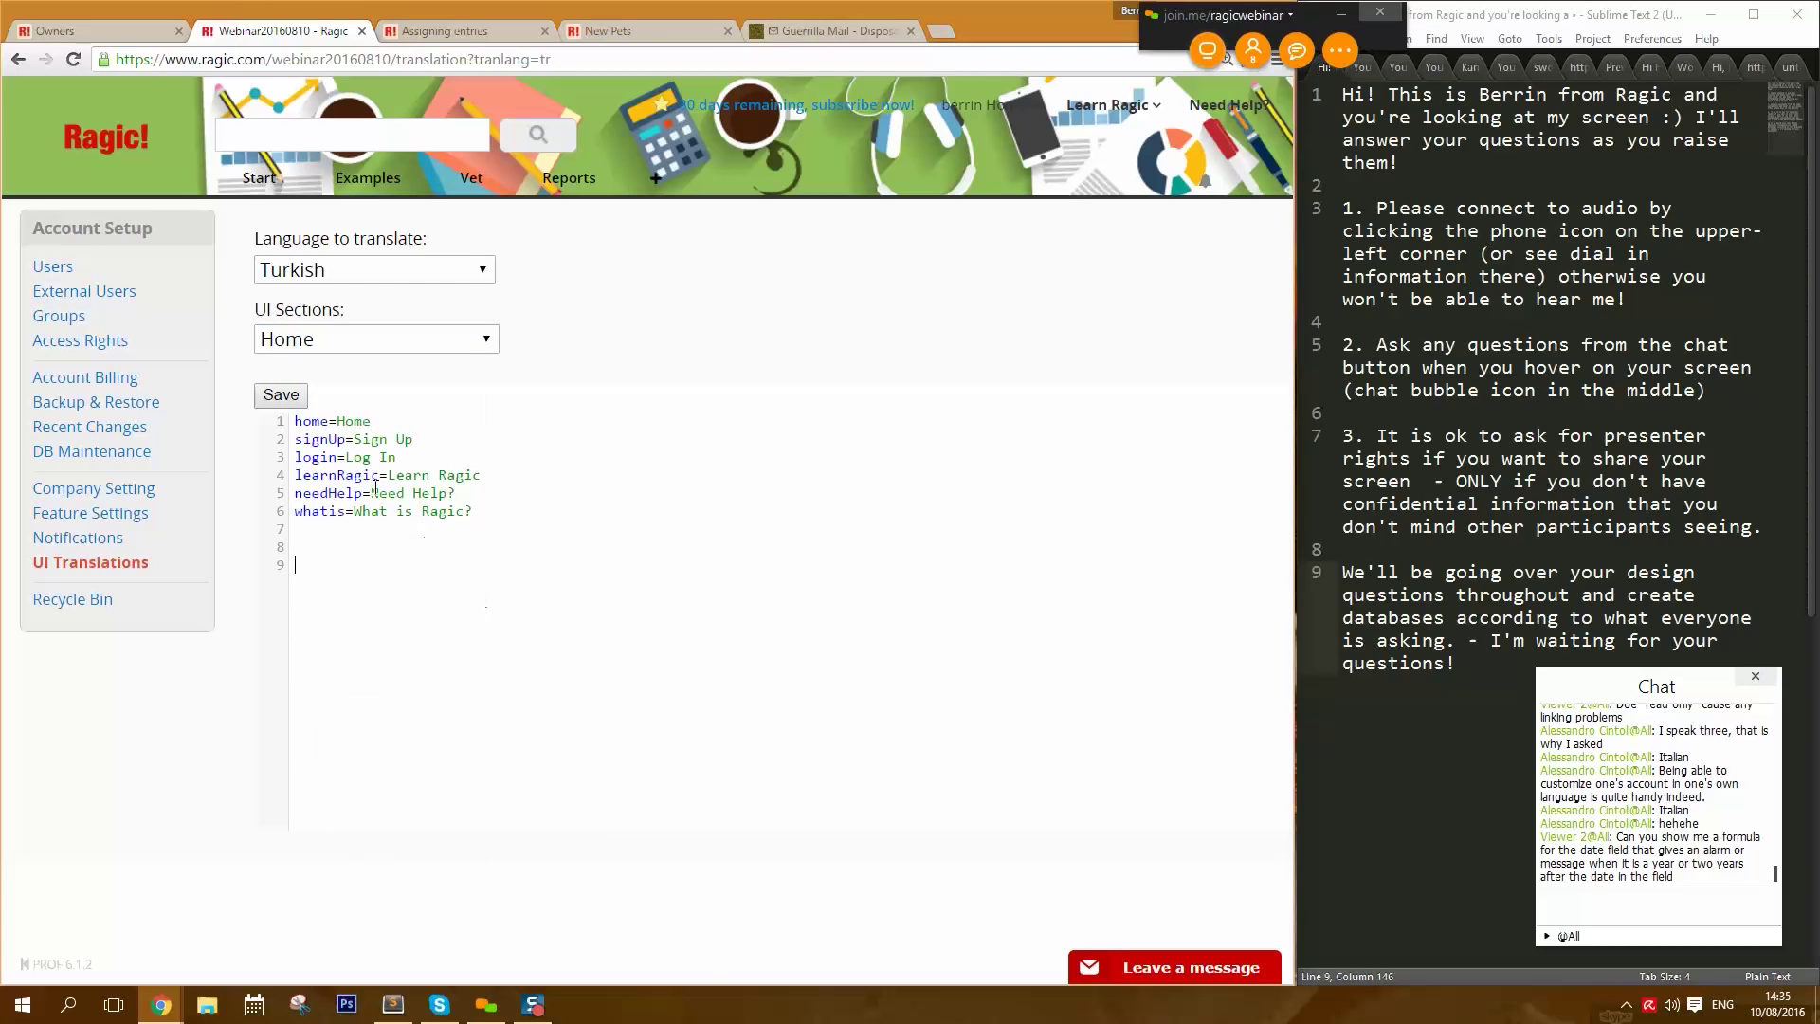
Step: Translate home to 'Başlangıç' and signUp to 'Kaydol' using Turkish keyboard input
drag(337, 420, 378, 420)
key(super+space)
text(Başlangıç)
key(BackSpace)
key(BackSpace)
key(BackSpace)
key(BackSpace)
key(BackSpace)
key(BackSpace)
key(BackSpace)
text(Oturum Aç)
key(BackSpace)
key(BackSpace)
key(BackSpace)
key(BackSpace)
key(BackSpace)
key(BackSpace)
key(BackSpace)
key(BackSpace)
key(BackSpace)
text(Kaydol)
Step: Replace the Log In text with 'Oturum Aç' and save the Turkish Home translations
key(BackSpace)
key(BackSpace)
key(BackSpace)
key(BackSpace)
text(Oturum a)
key(BackSpace)
text(Aç)
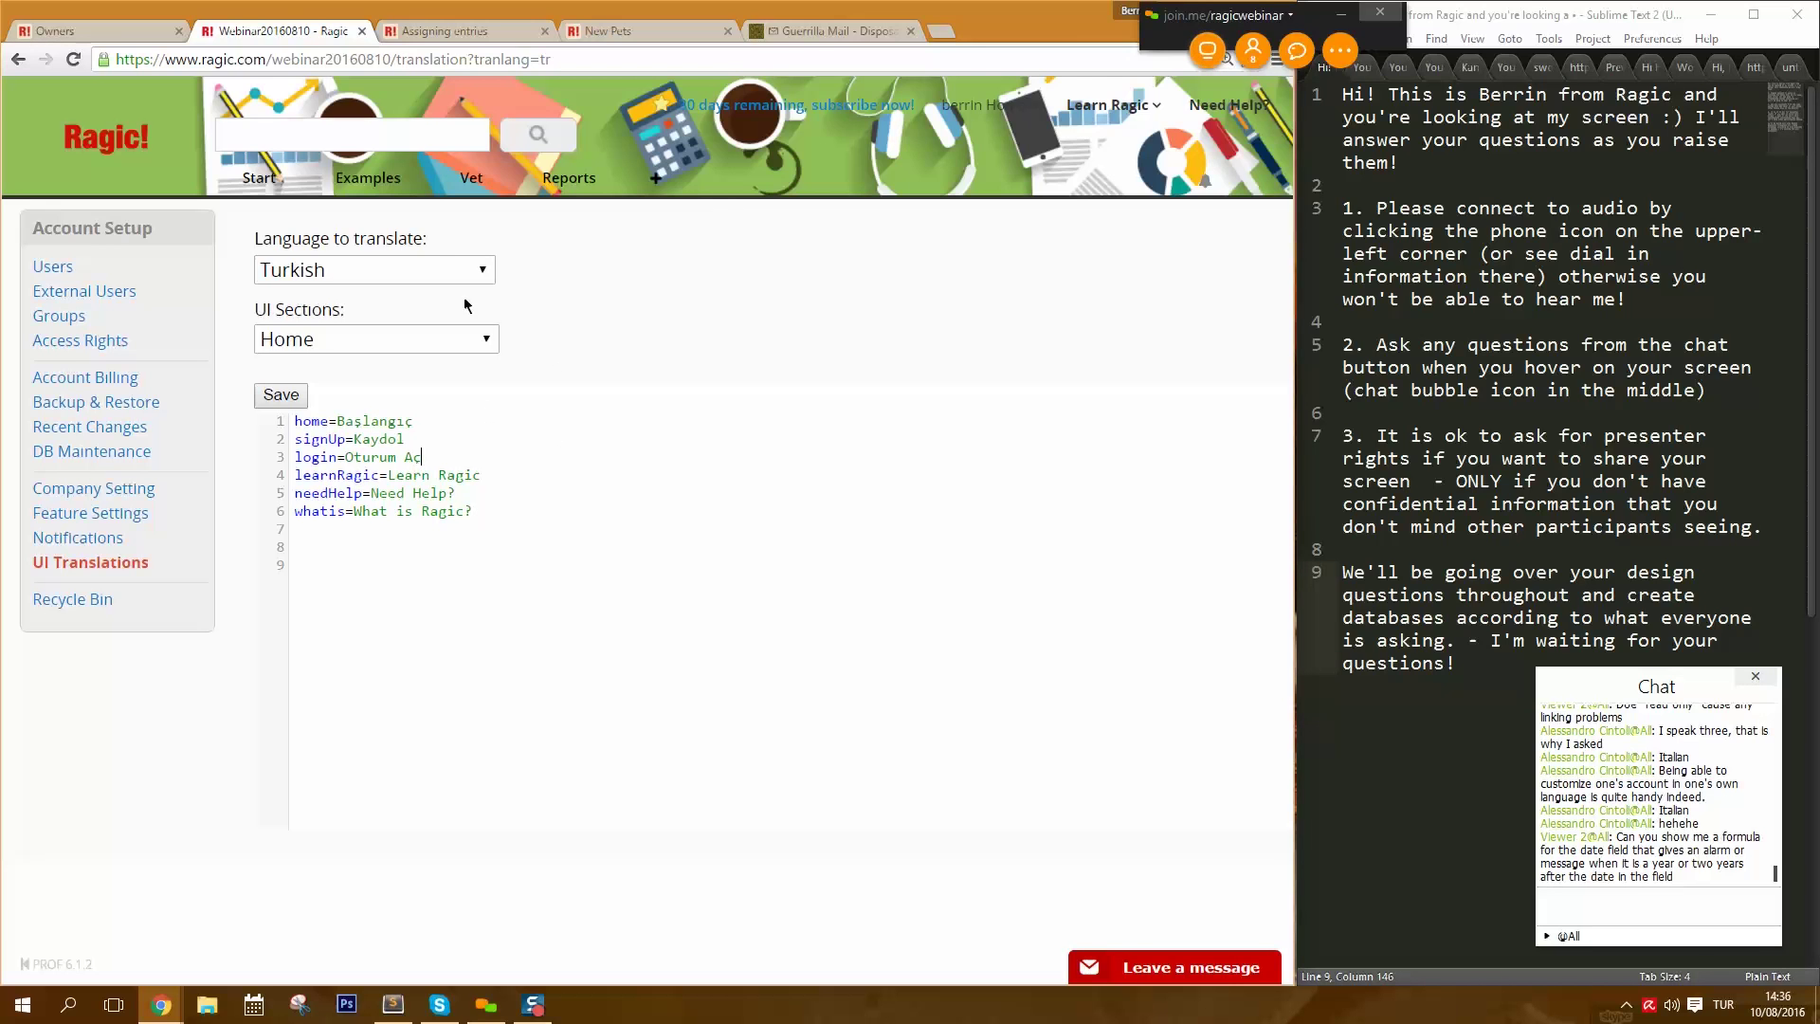
click(281, 395)
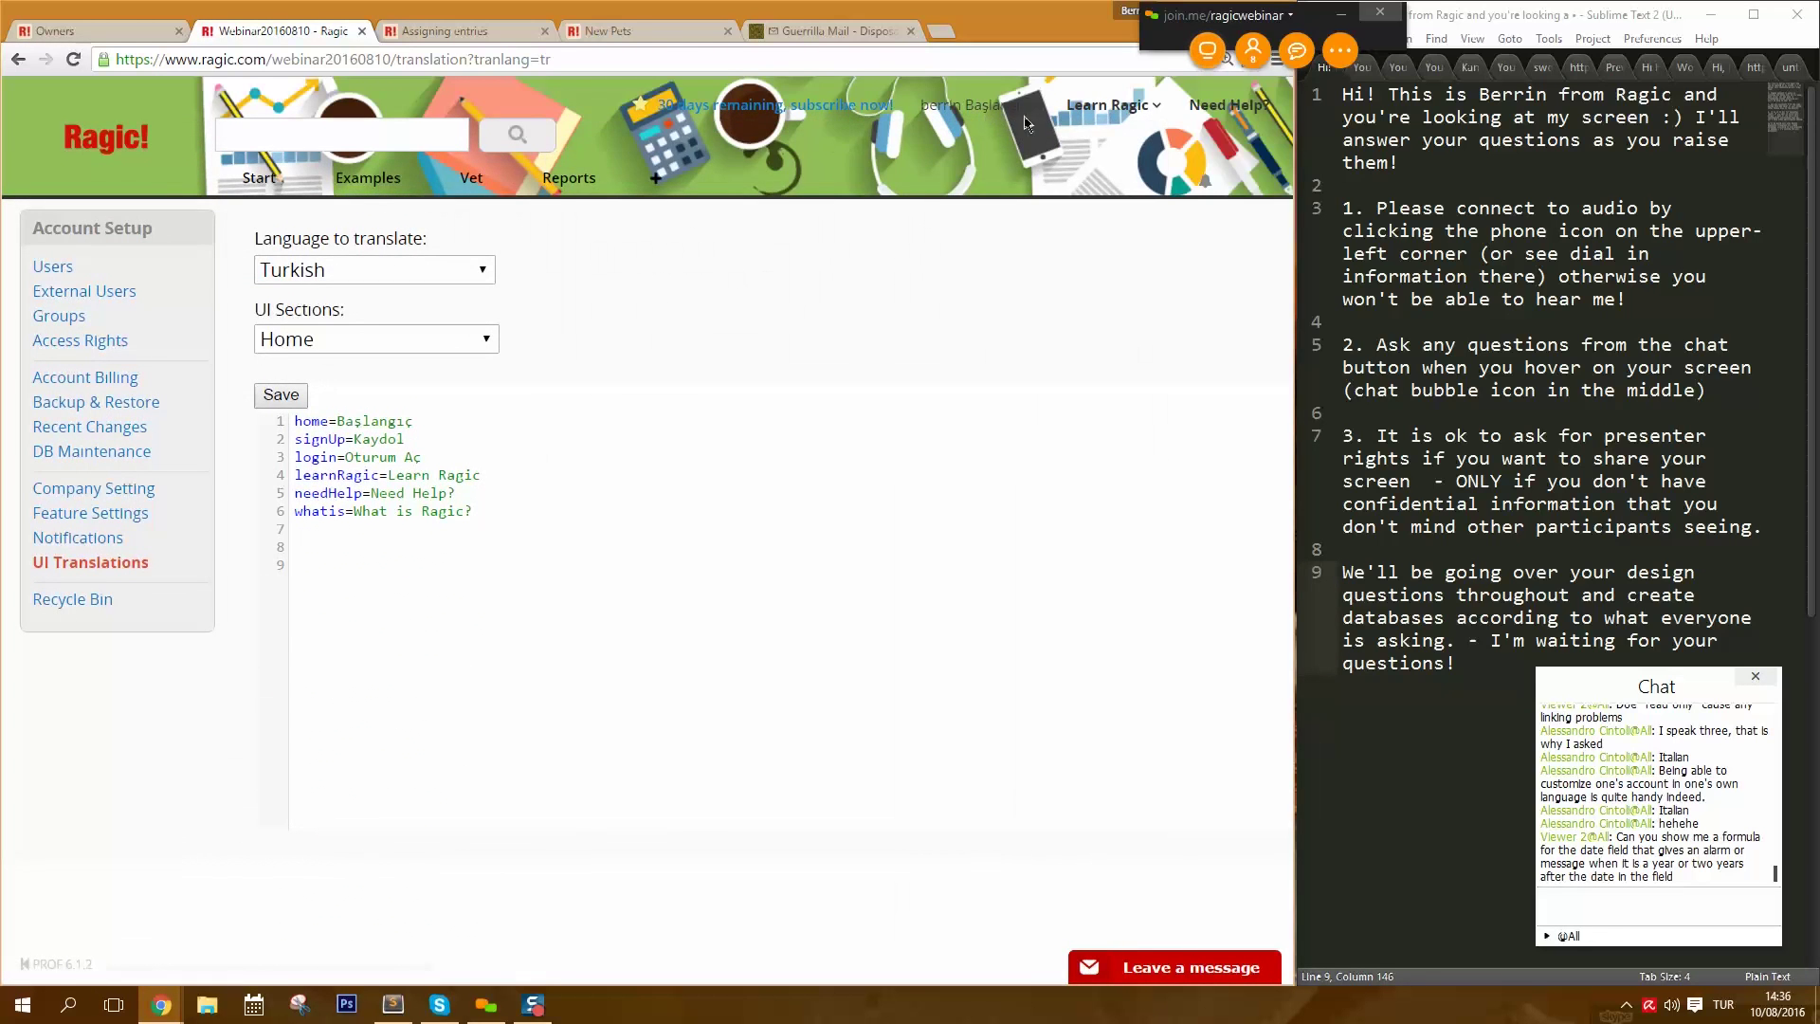
mouse_move(966, 118)
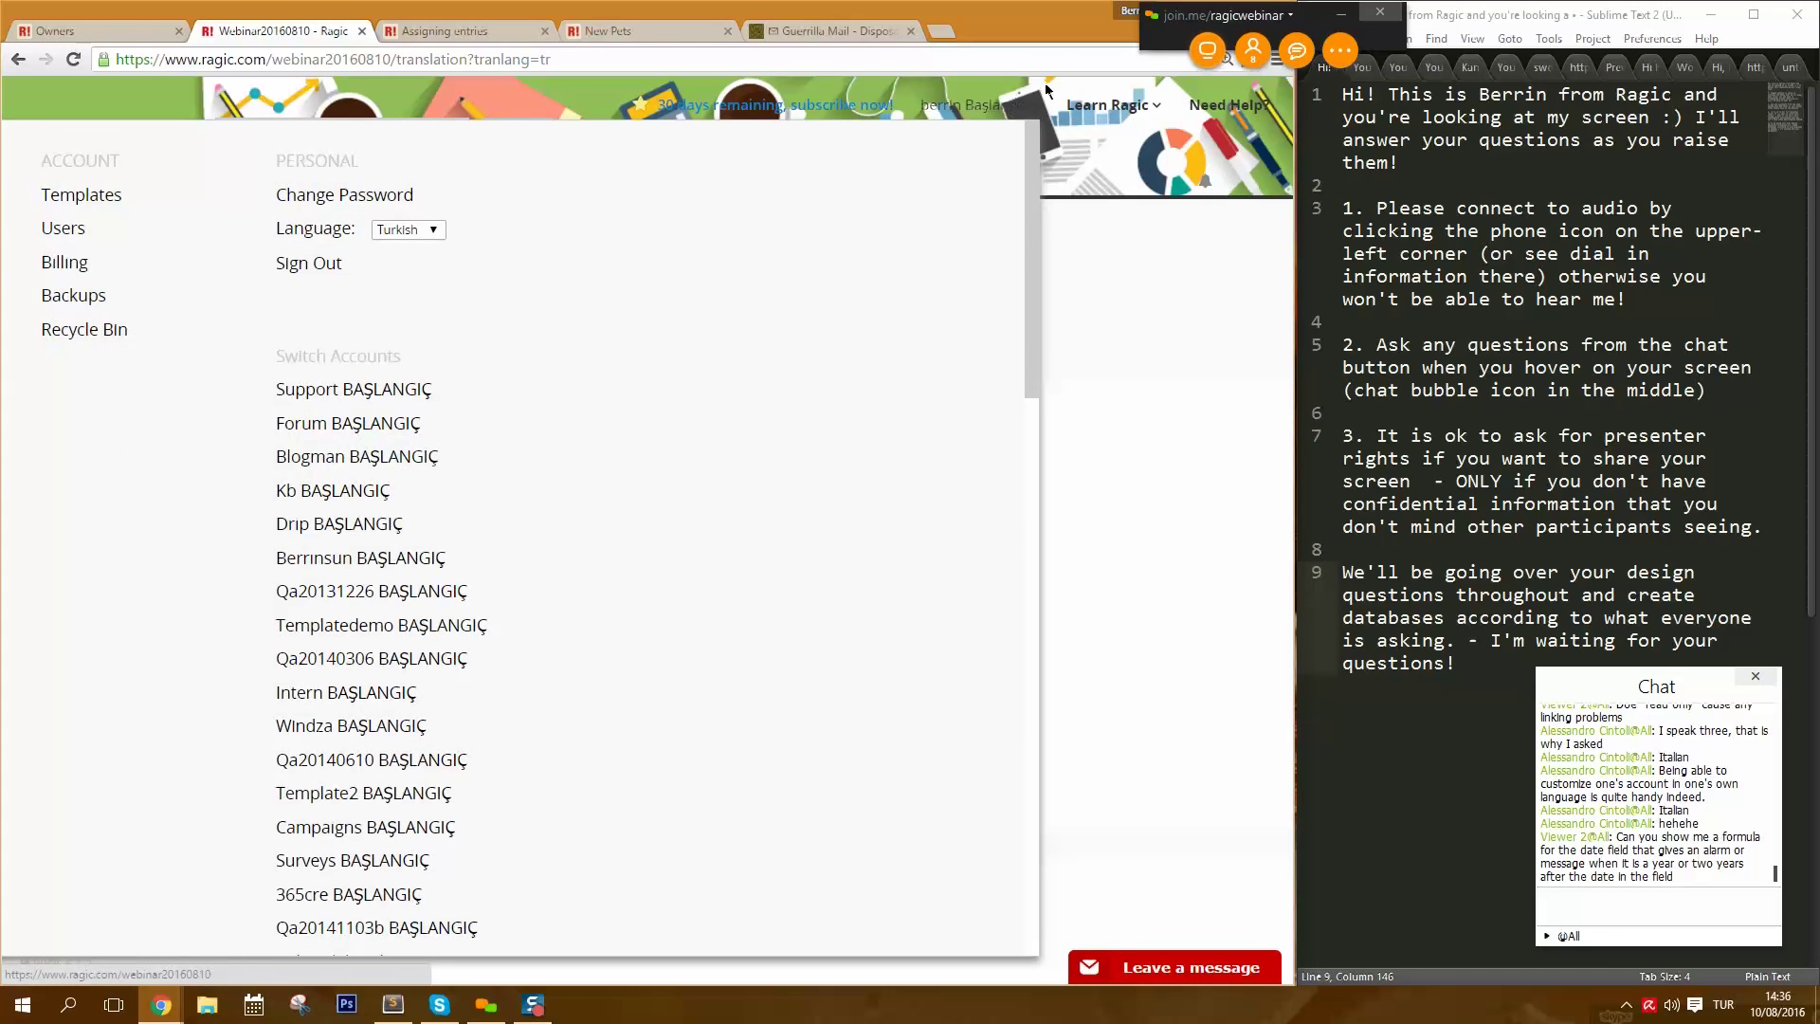
mouse_move(1022, 112)
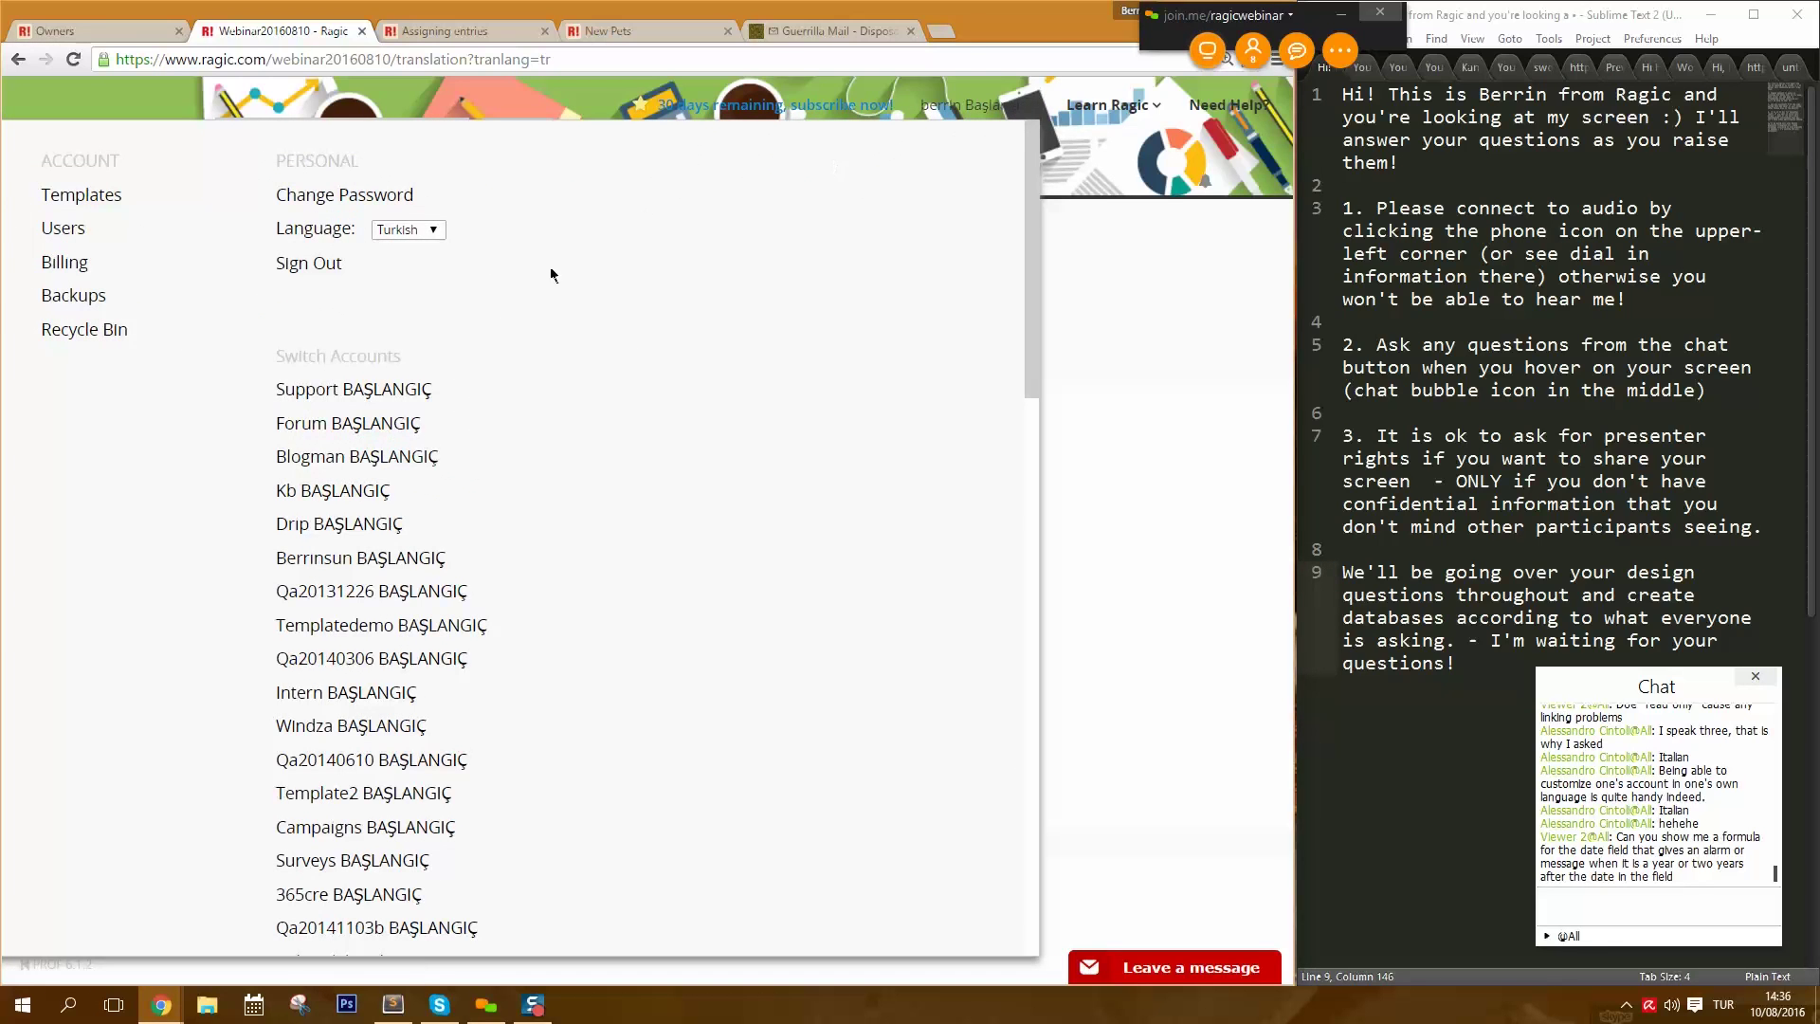
click(406, 232)
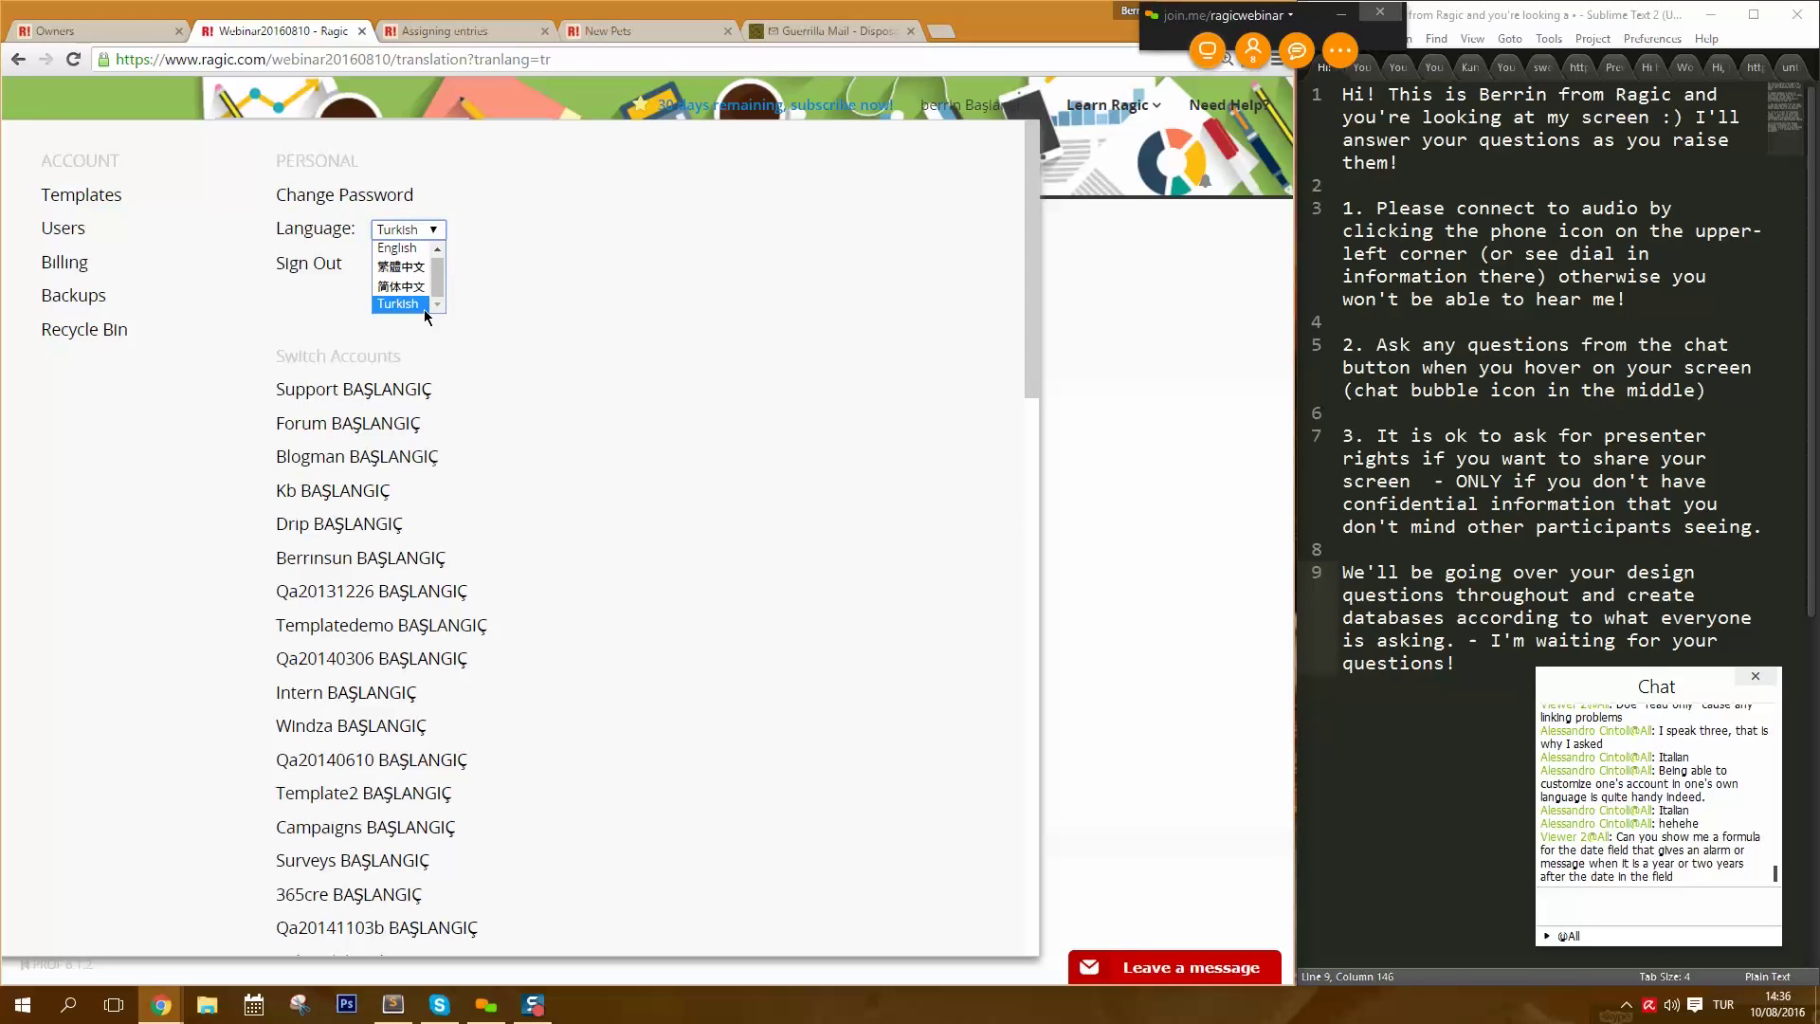
click(422, 232)
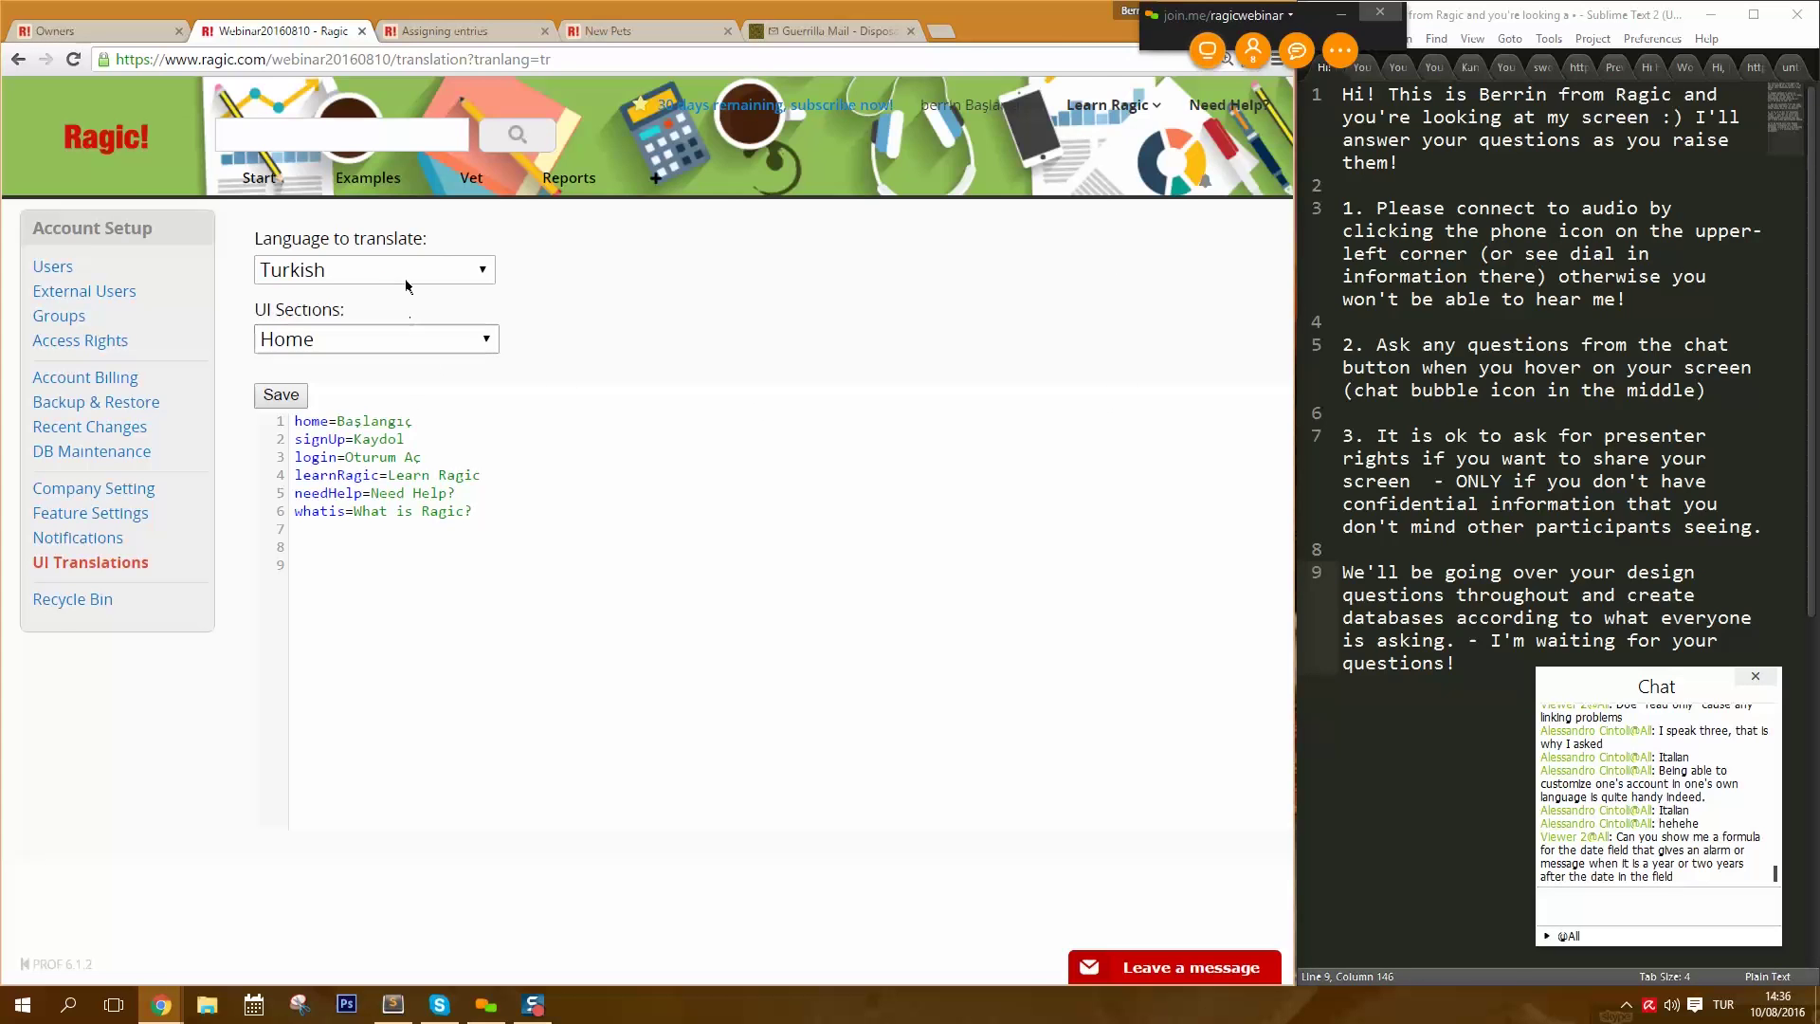
click(389, 345)
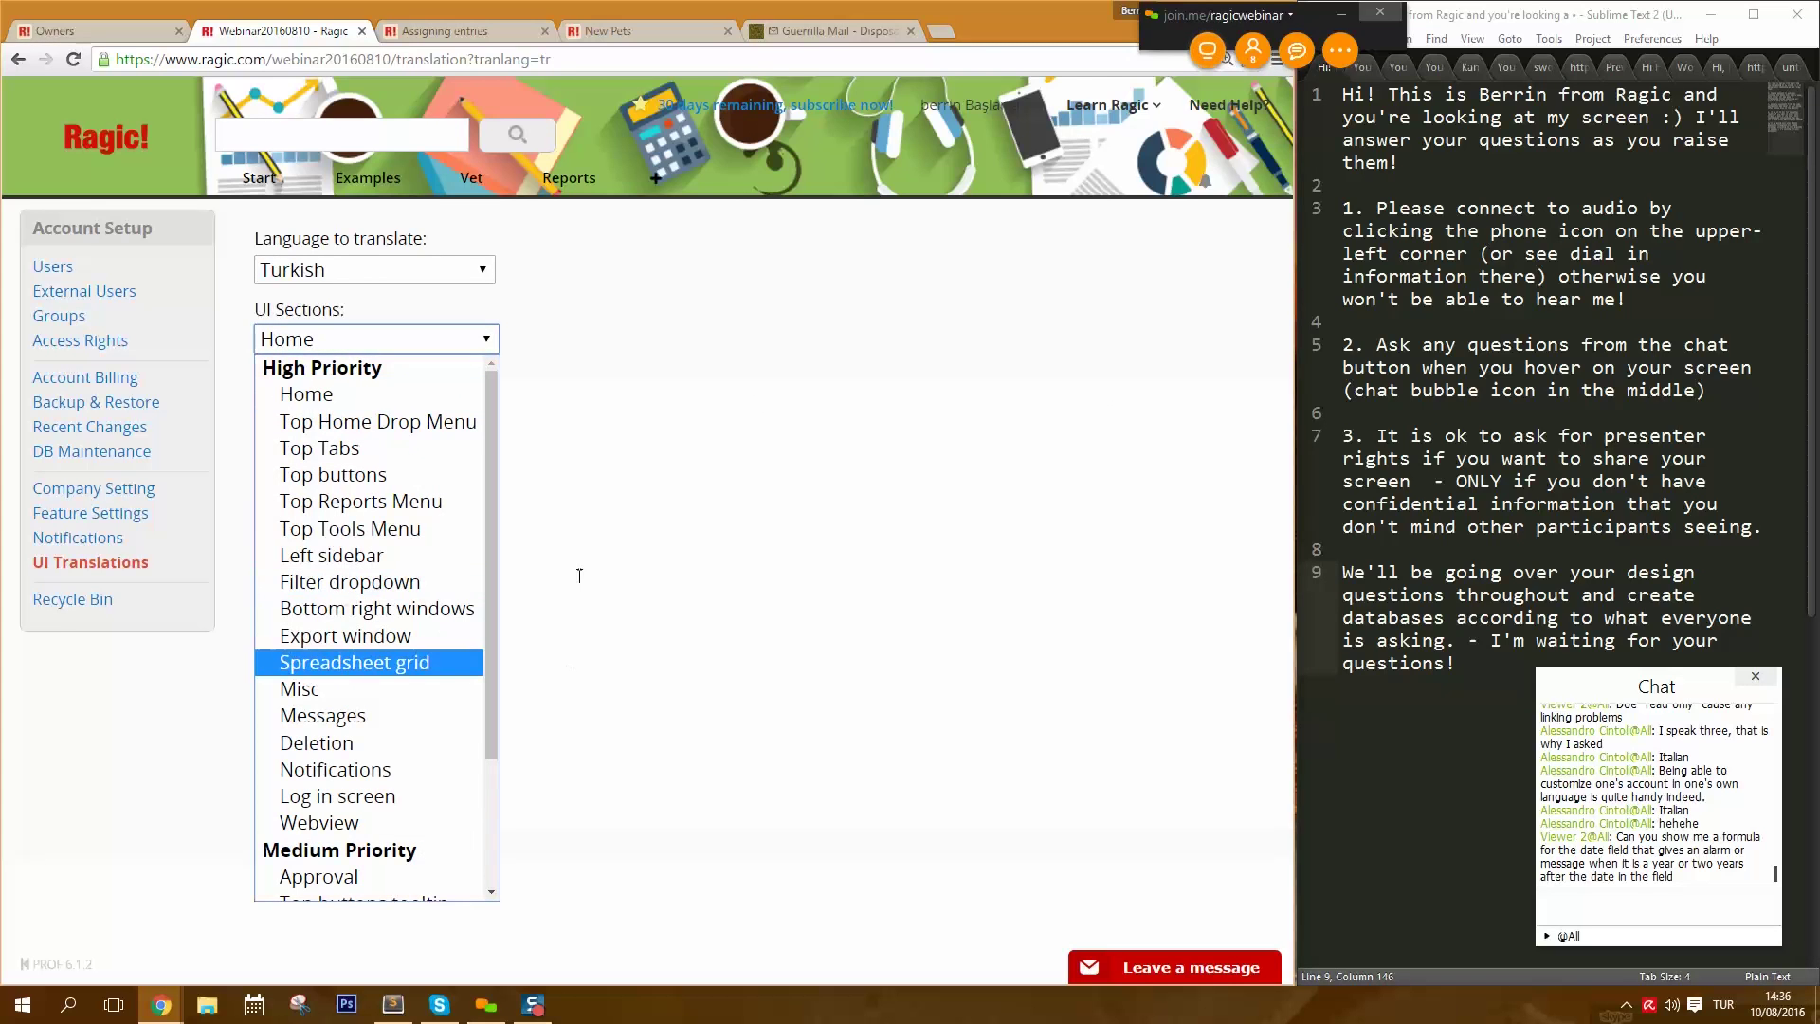
click(639, 652)
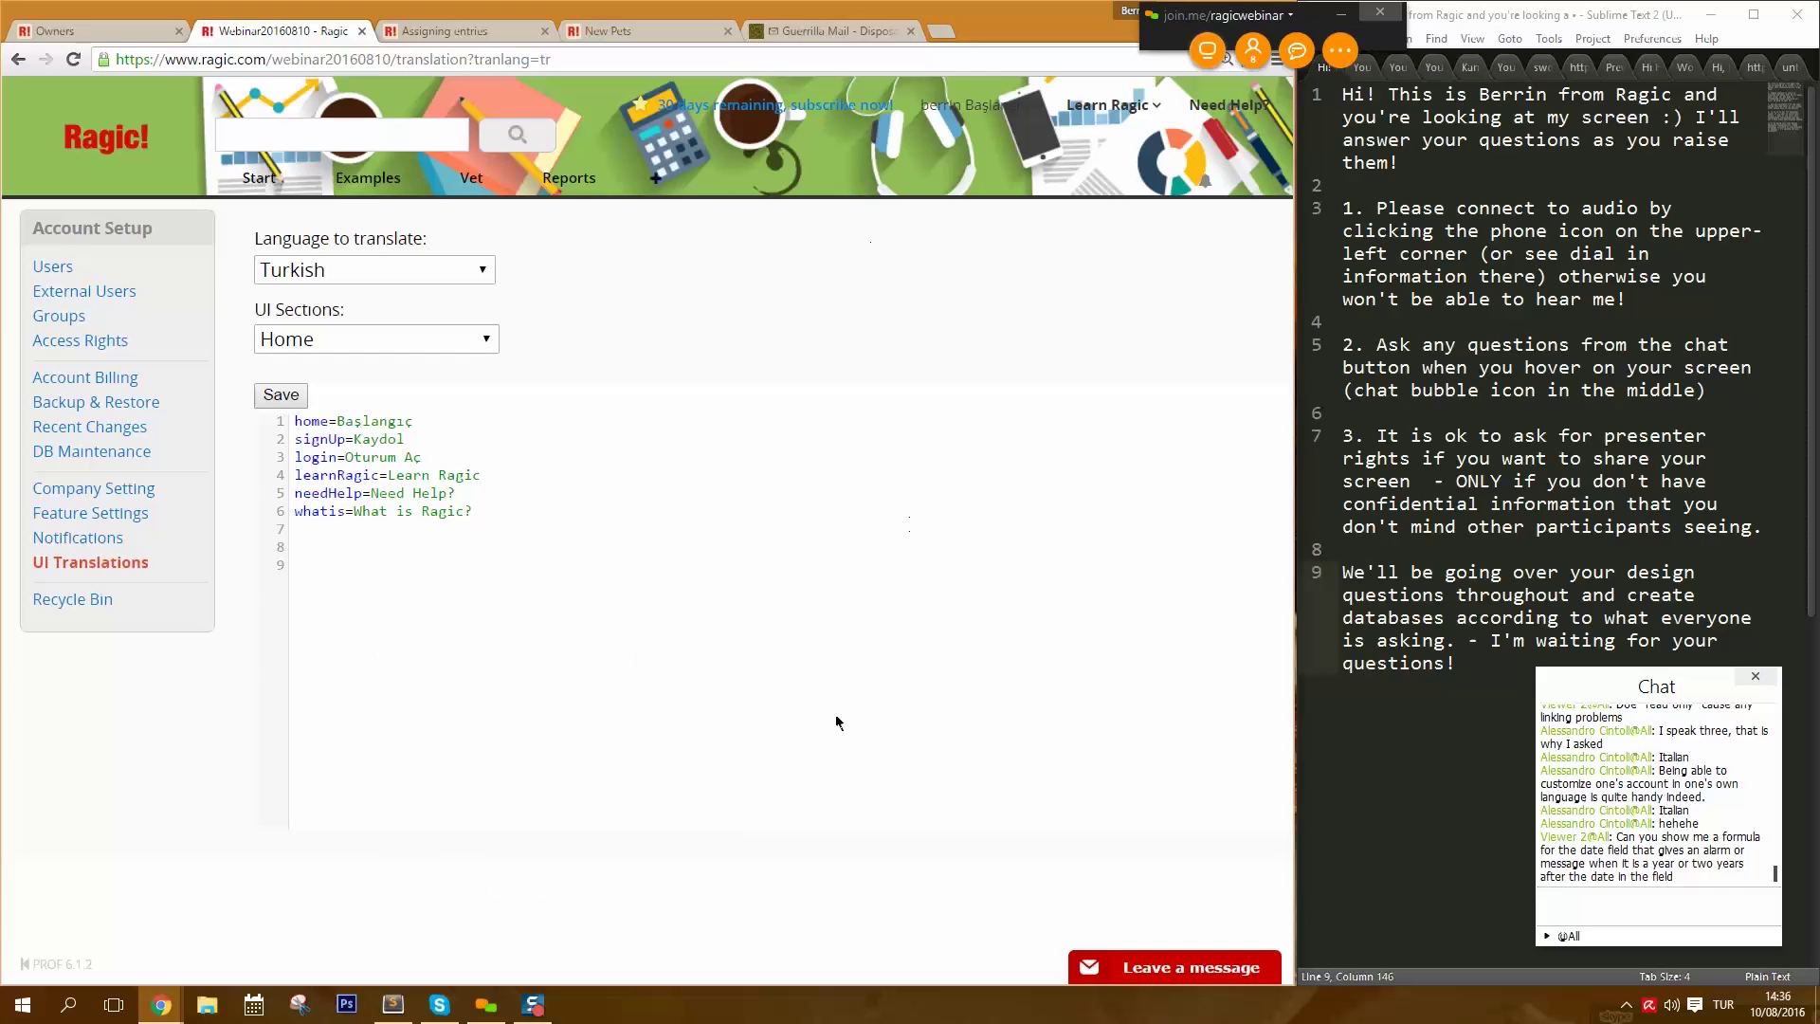
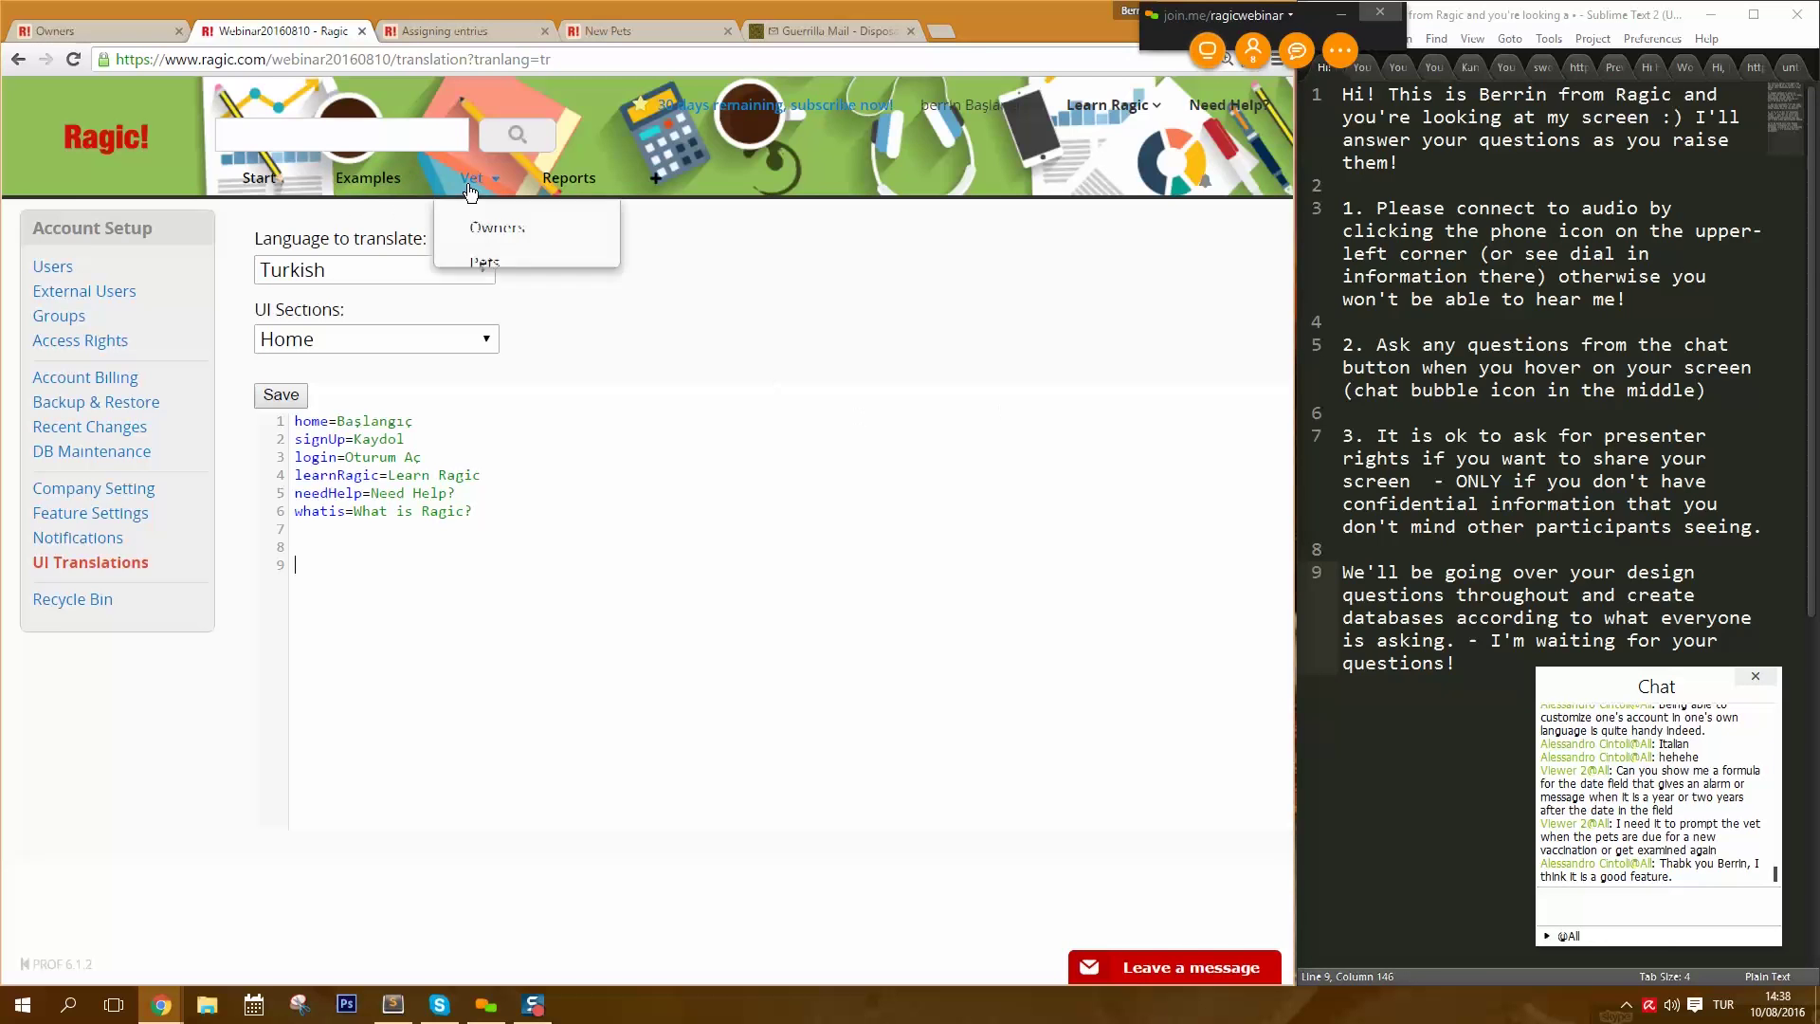
Step: Open Chocolate's record P-00003 from the All Pets list under Vet > Pets
mouse_move(471, 180)
click(478, 264)
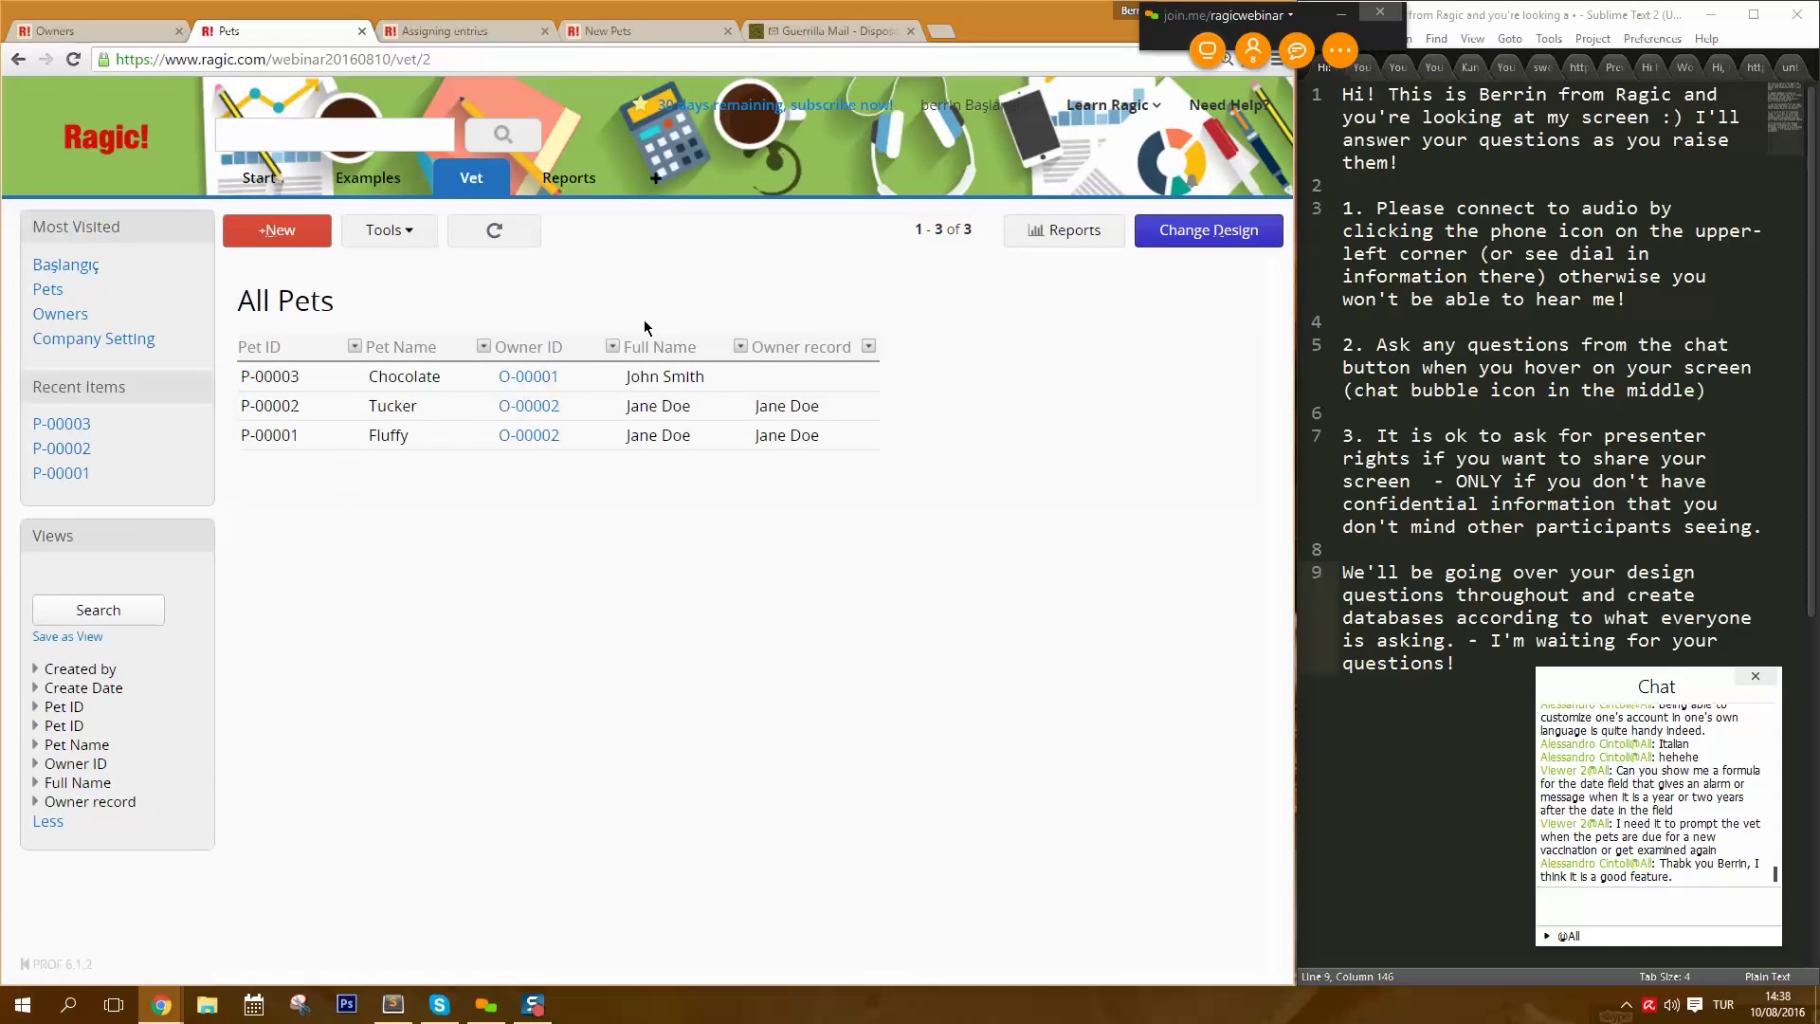
click(743, 376)
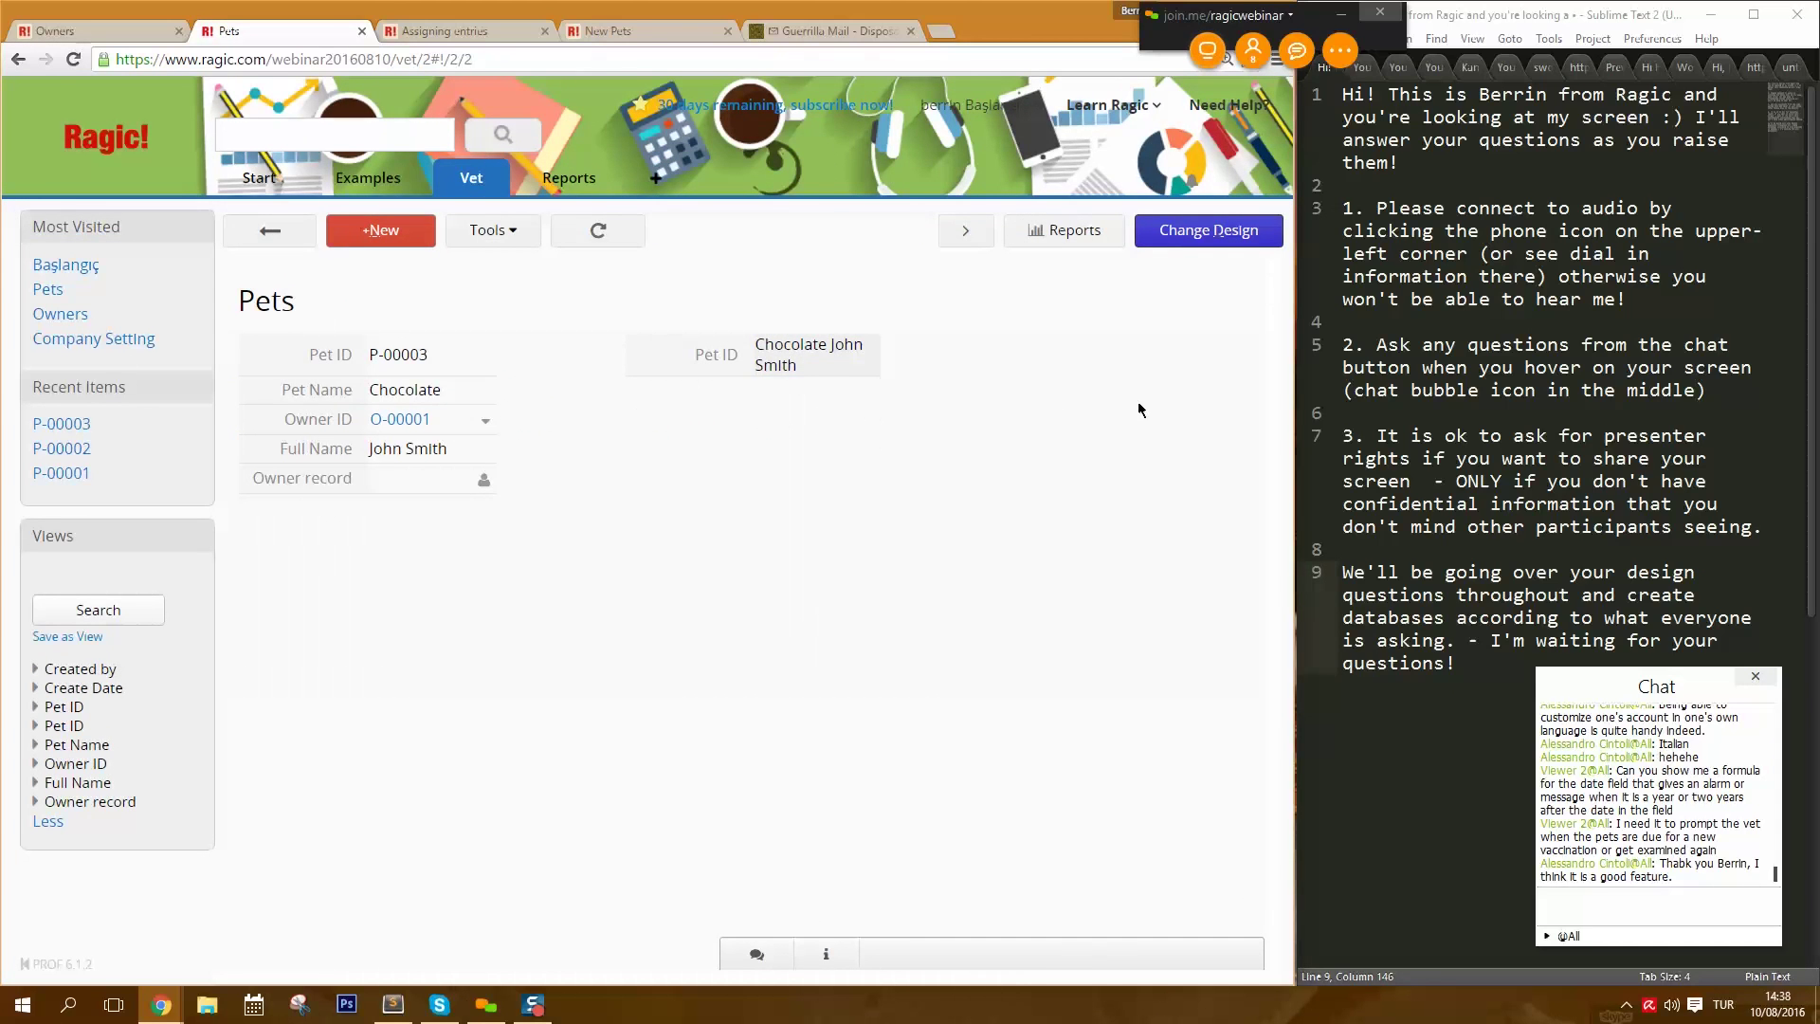
Step: Add a '1st XYZ Vaccination Date' date field (yyyy/MM/dd) in cell A7, save the design, and exit
click(1201, 233)
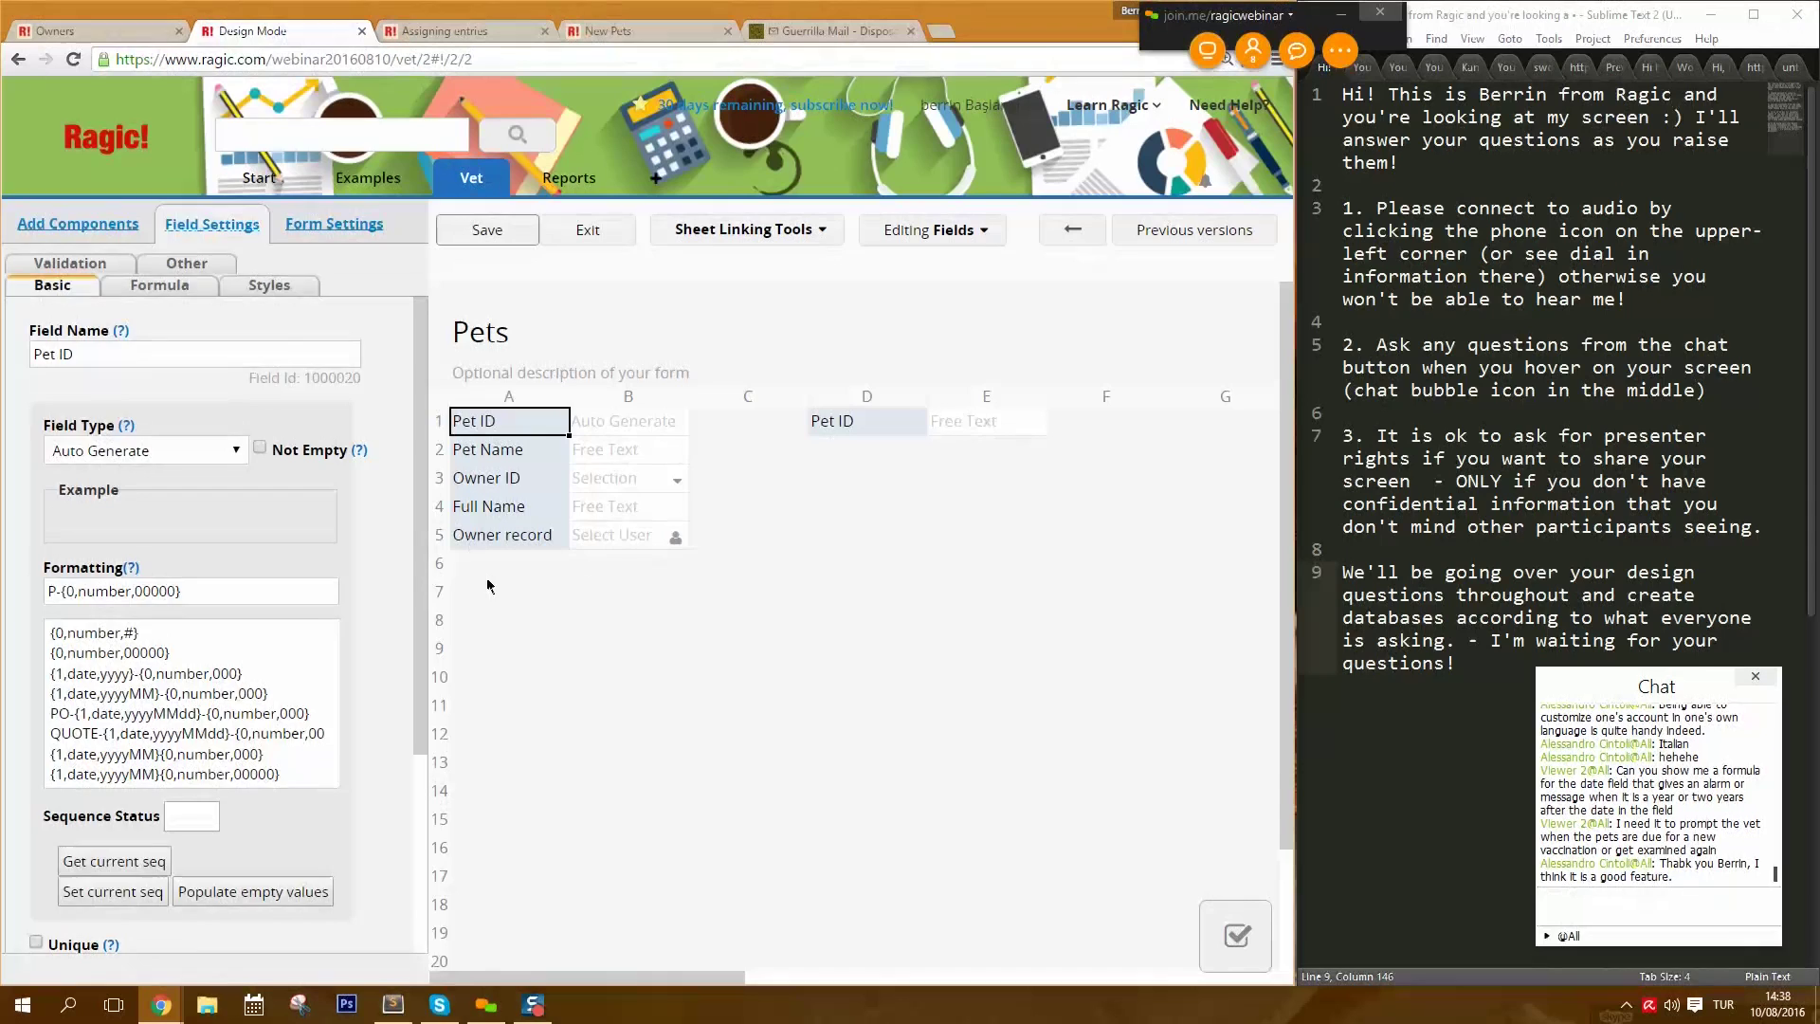
click(495, 587)
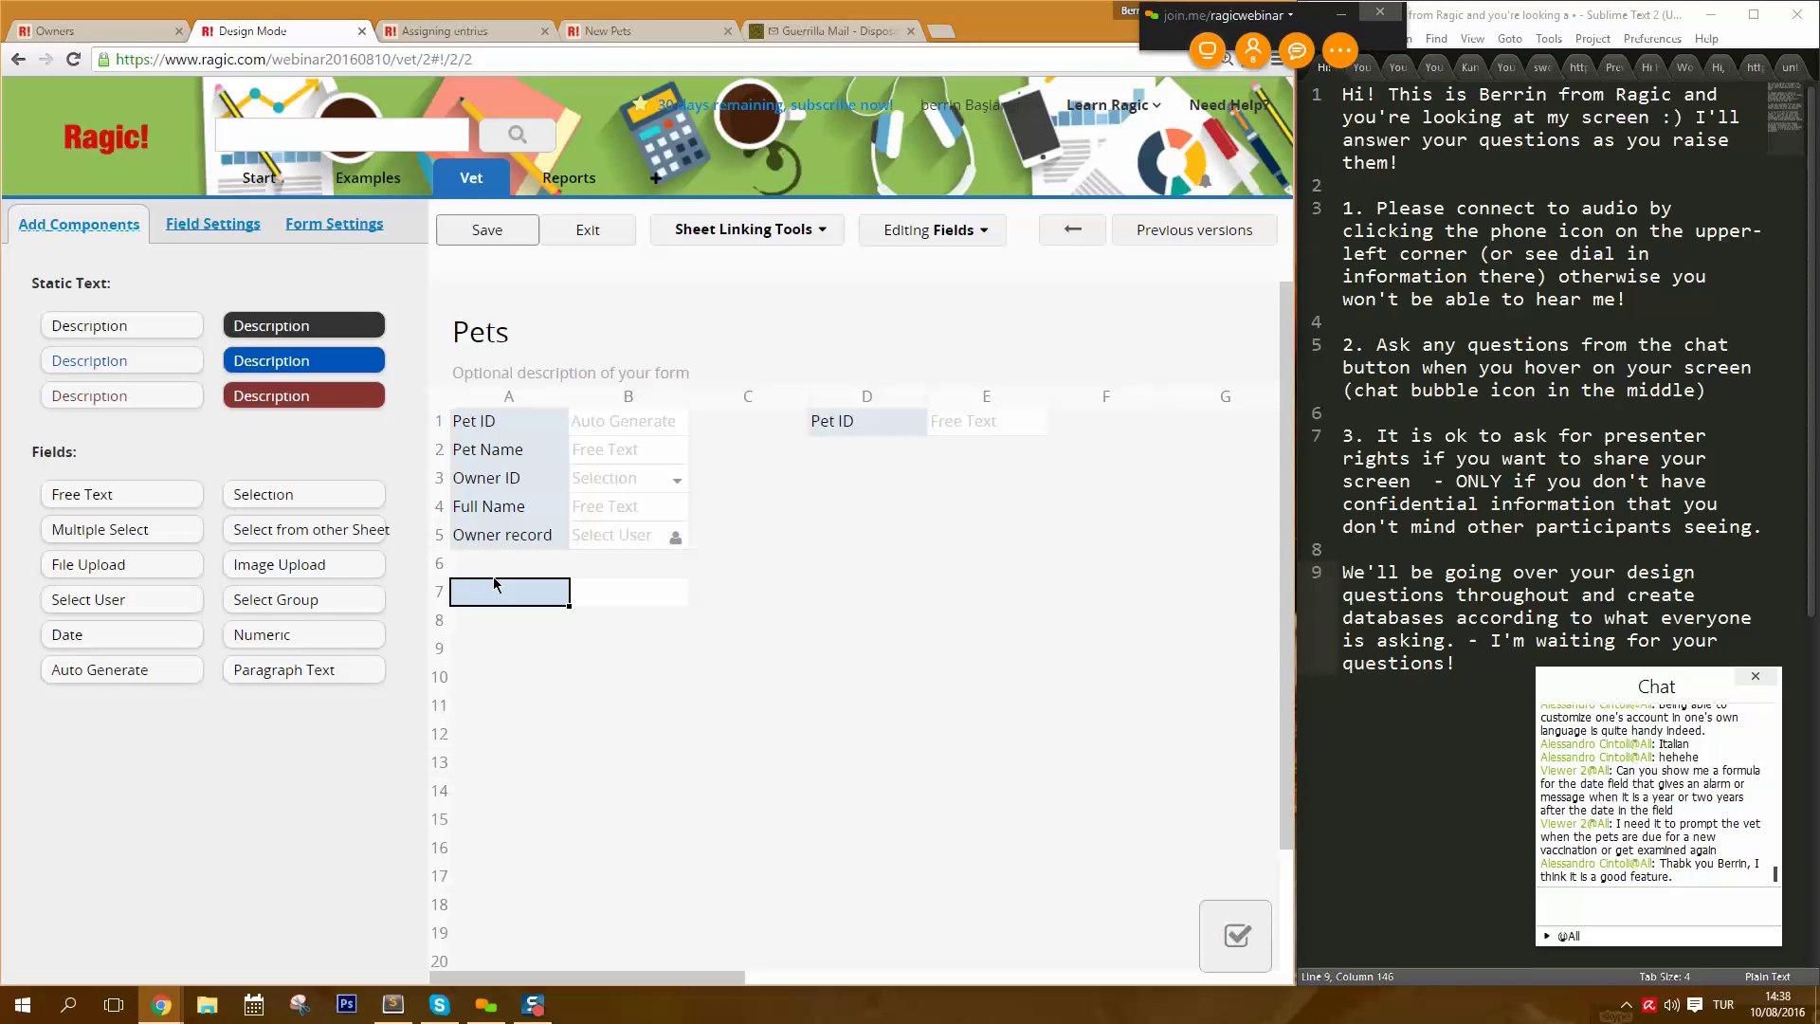
text(1st)
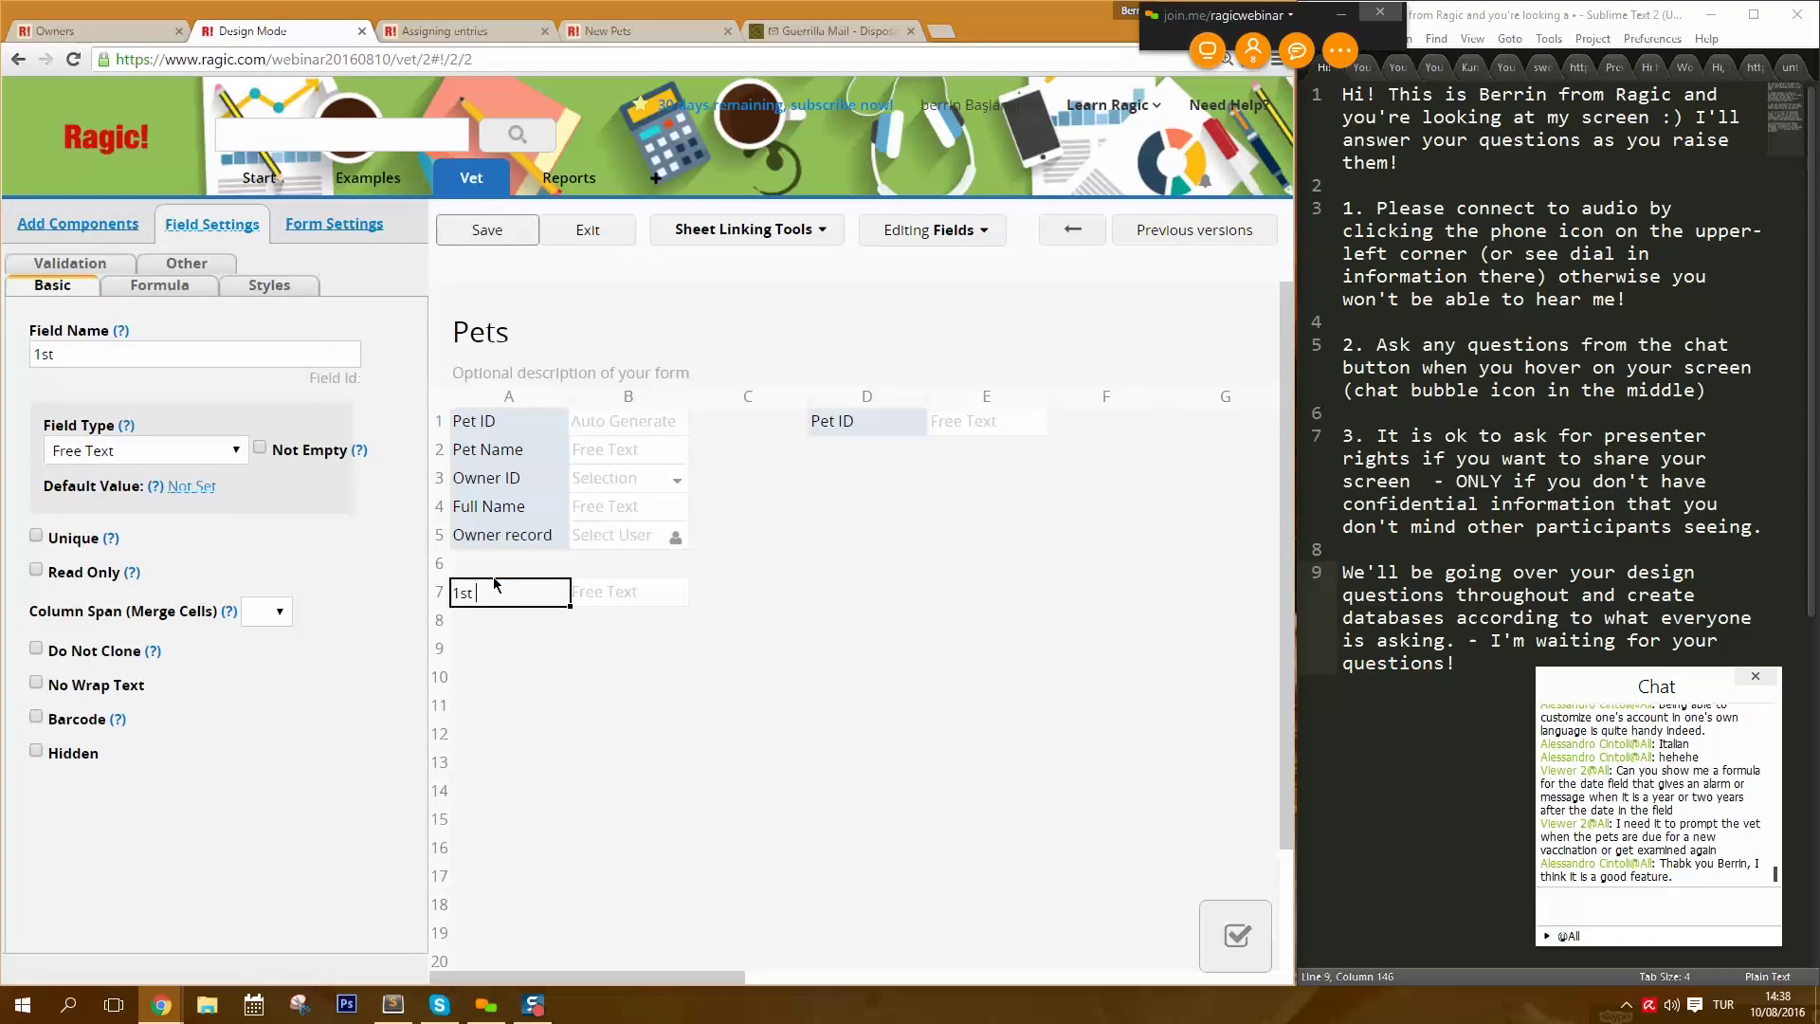
text( XYZ Vaccination)
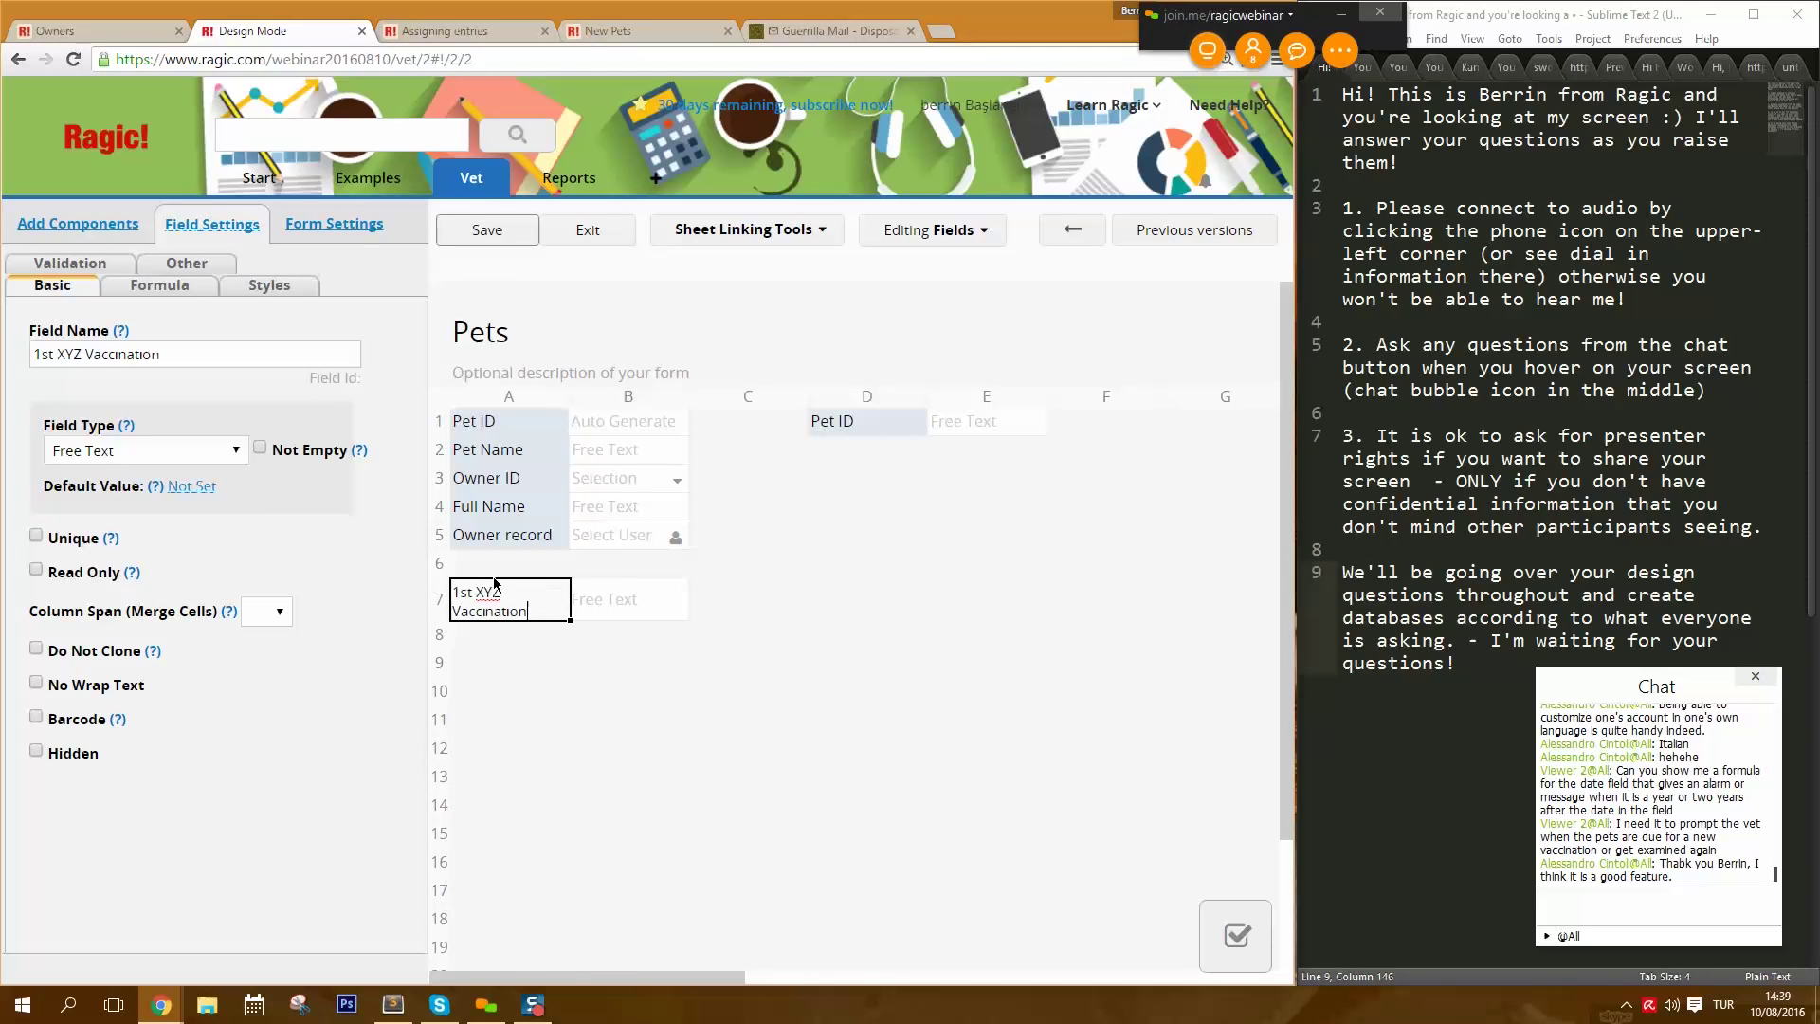
key(BackSpace)
key(BackSpace)
key(BackSpace)
key(BackSpace)
key(BackSpace)
key(BackSpace)
key(super+space)
text(nation Date)
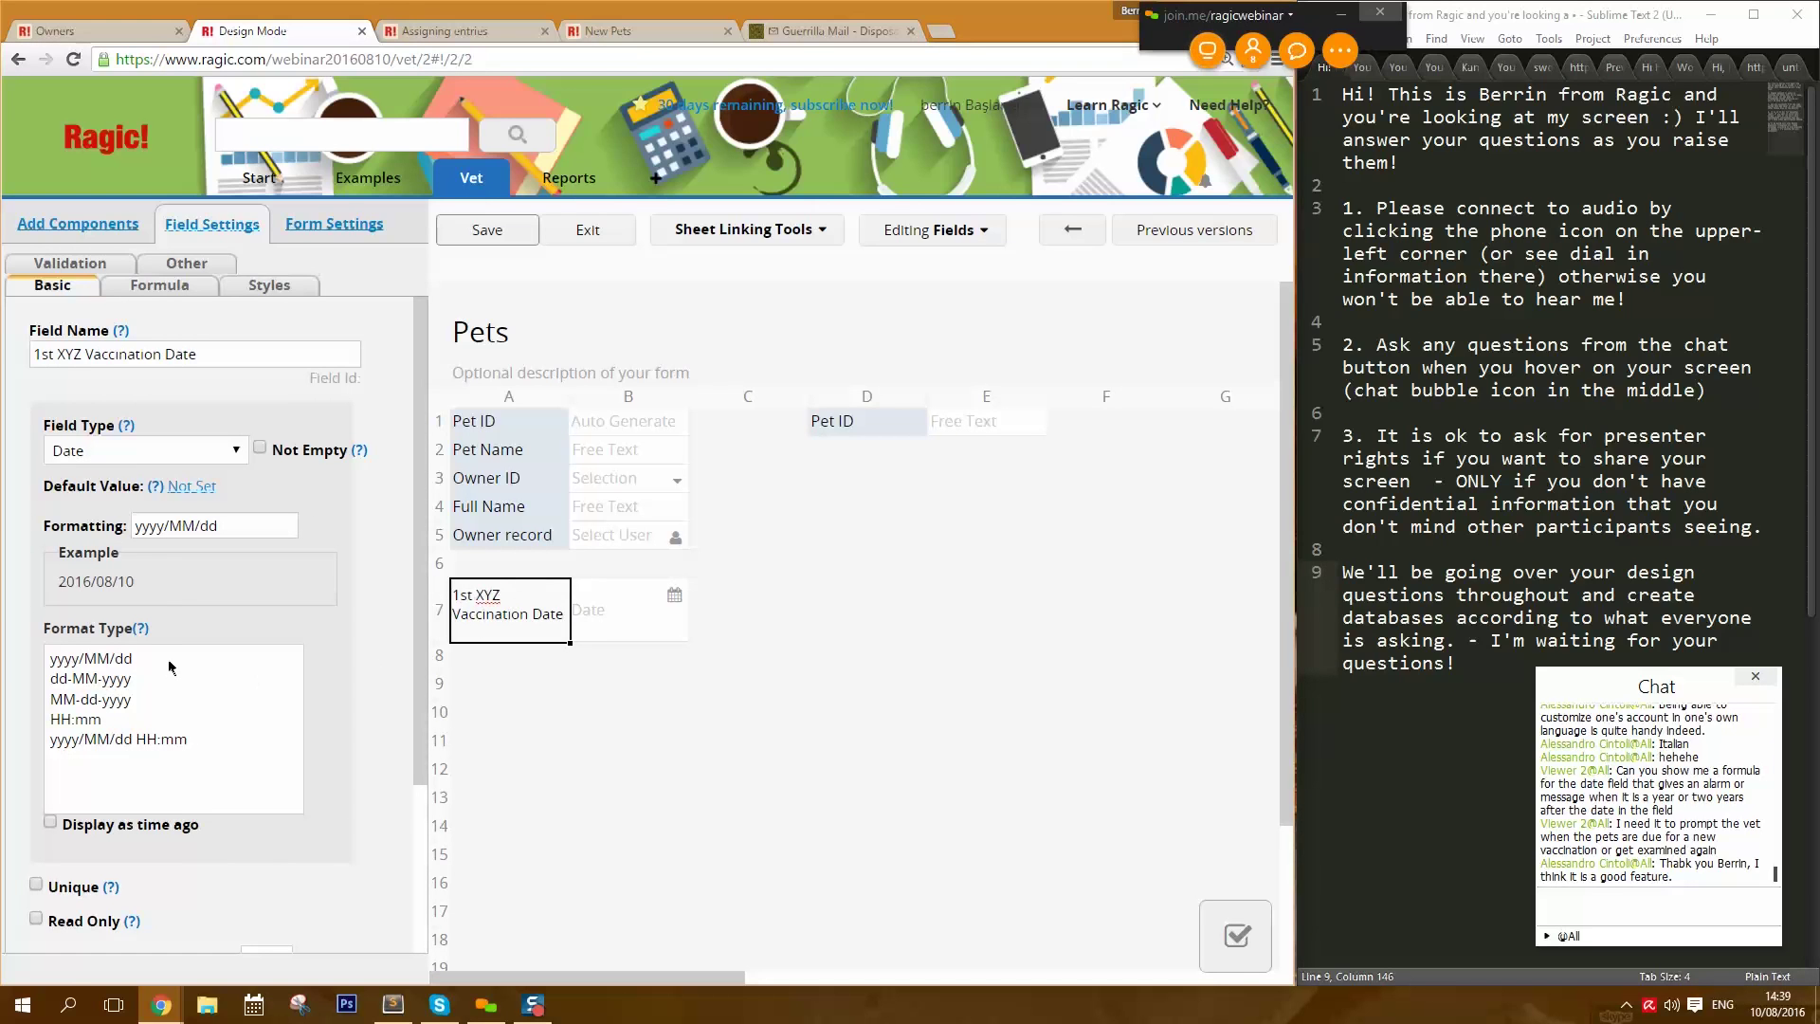
click(144, 658)
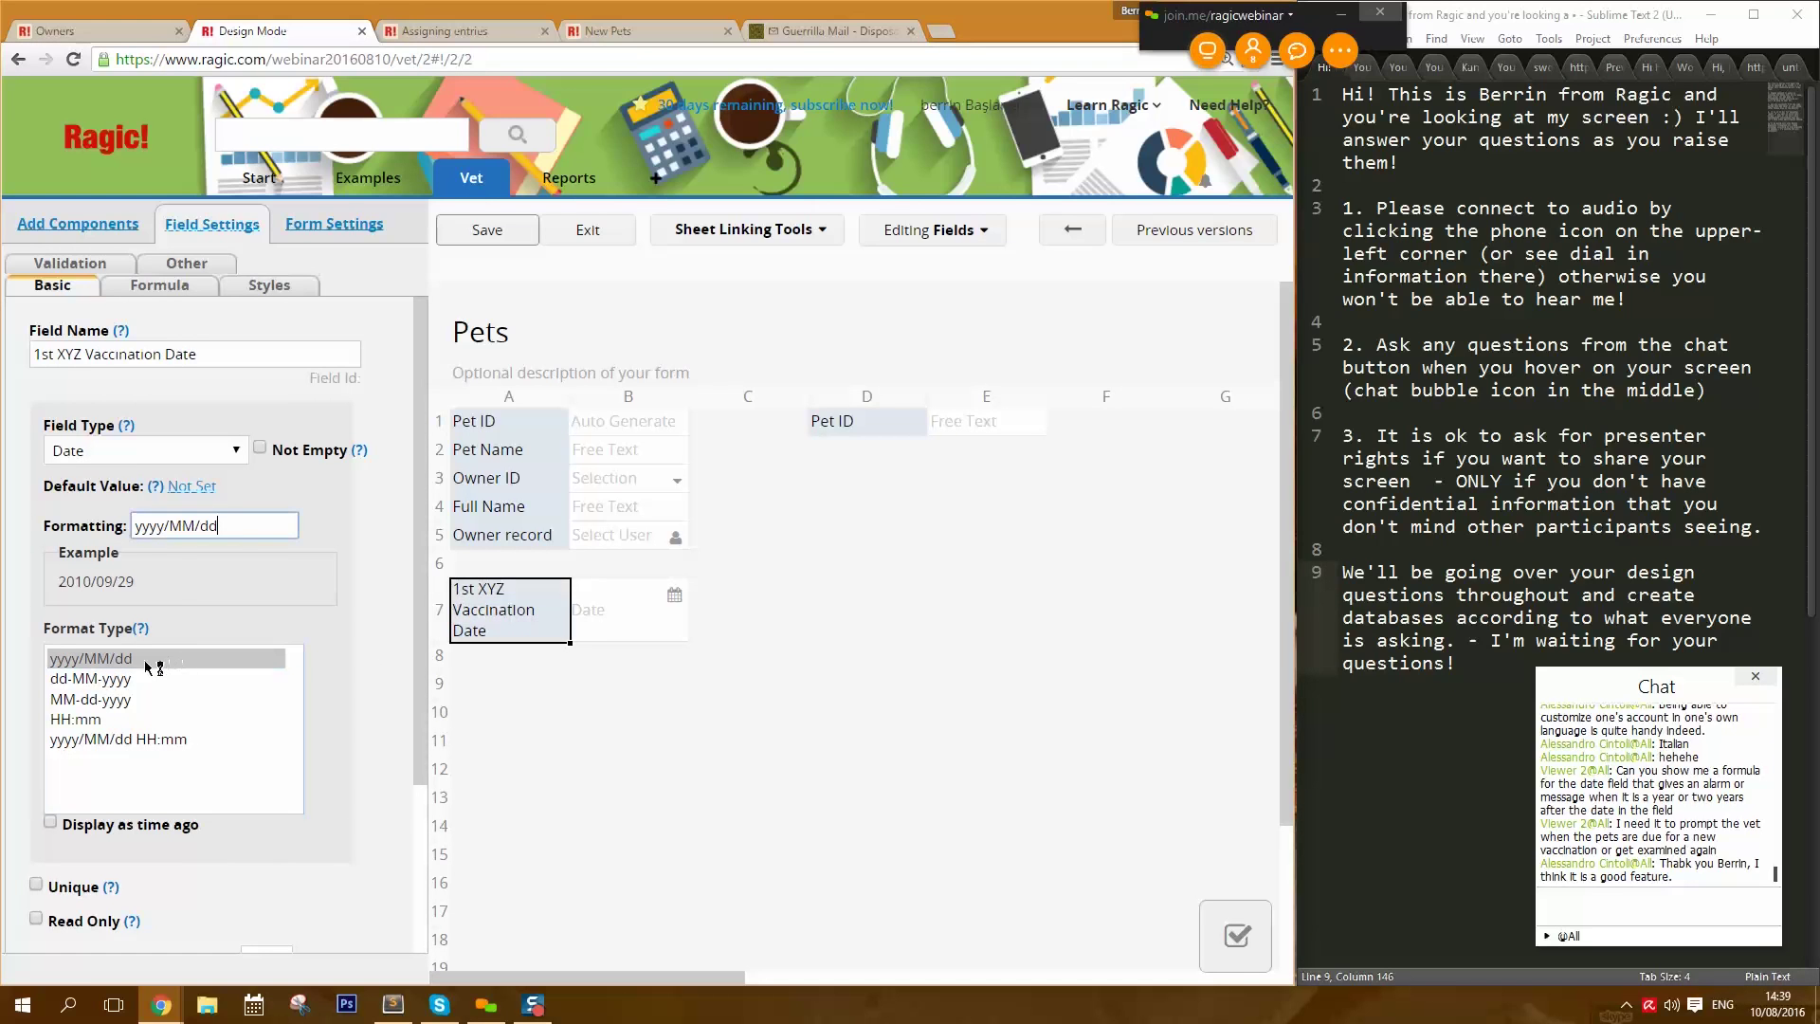
click(512, 232)
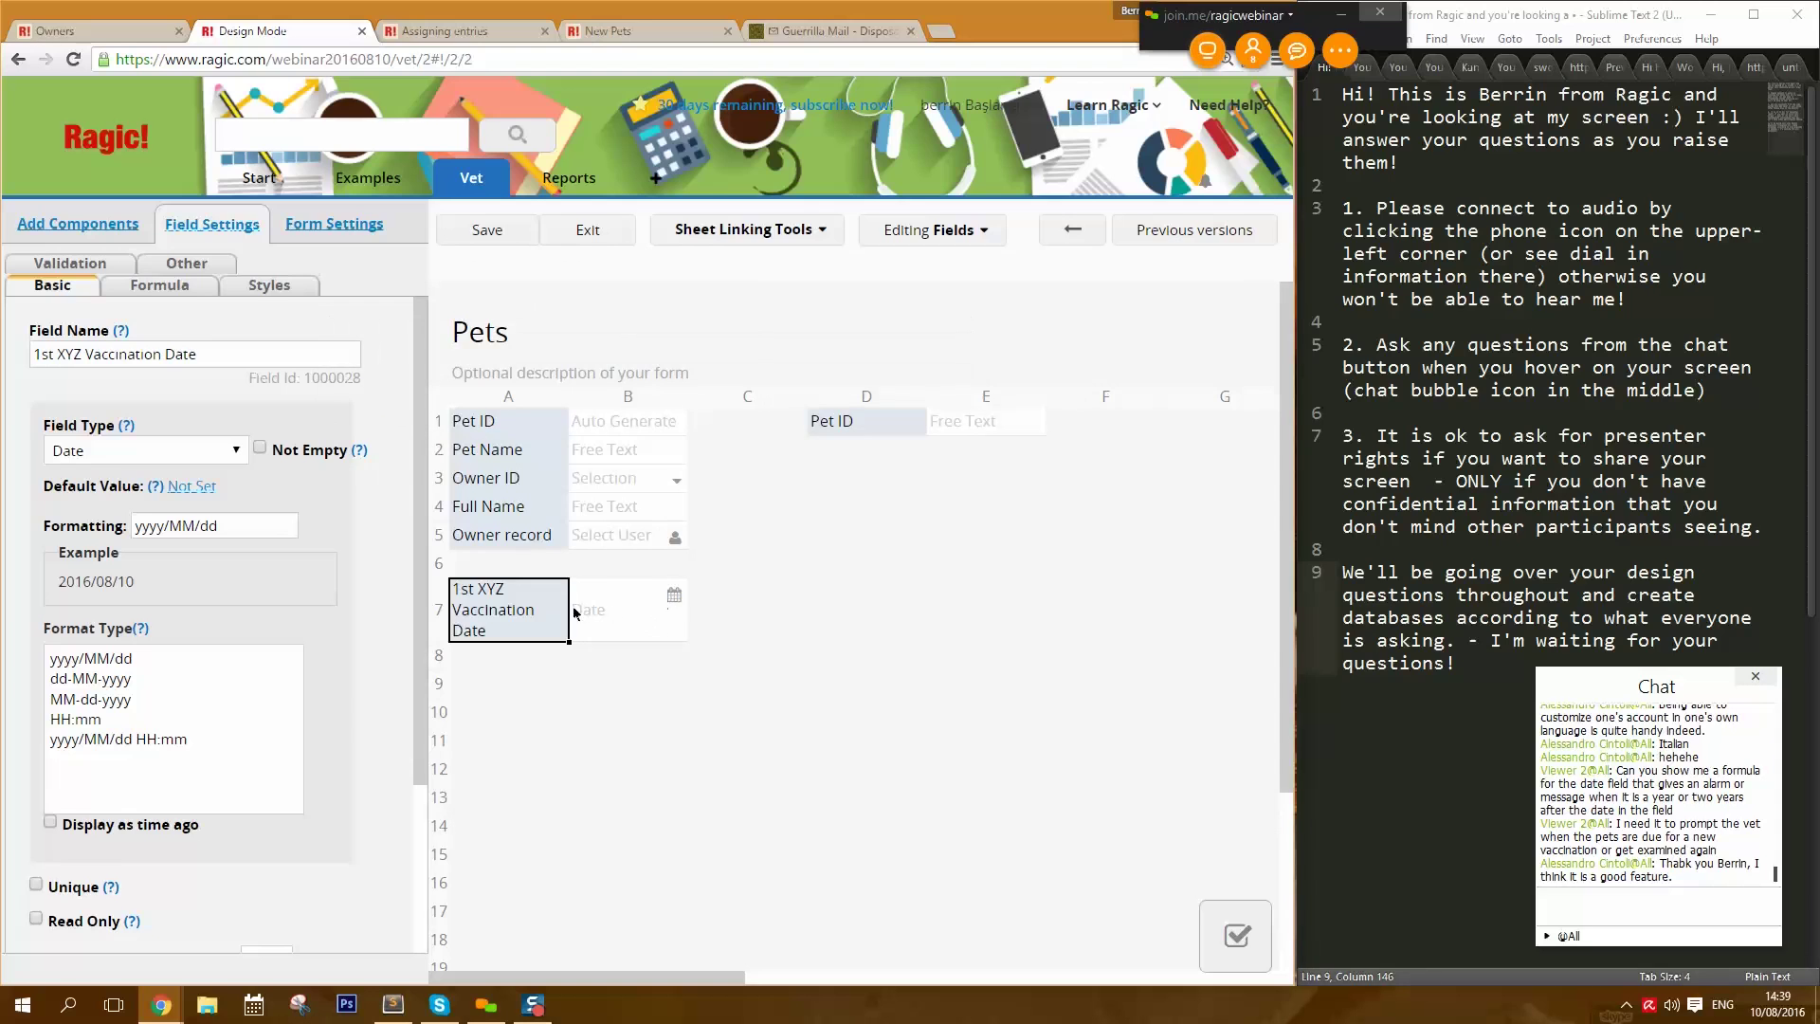
click(588, 230)
click(486, 555)
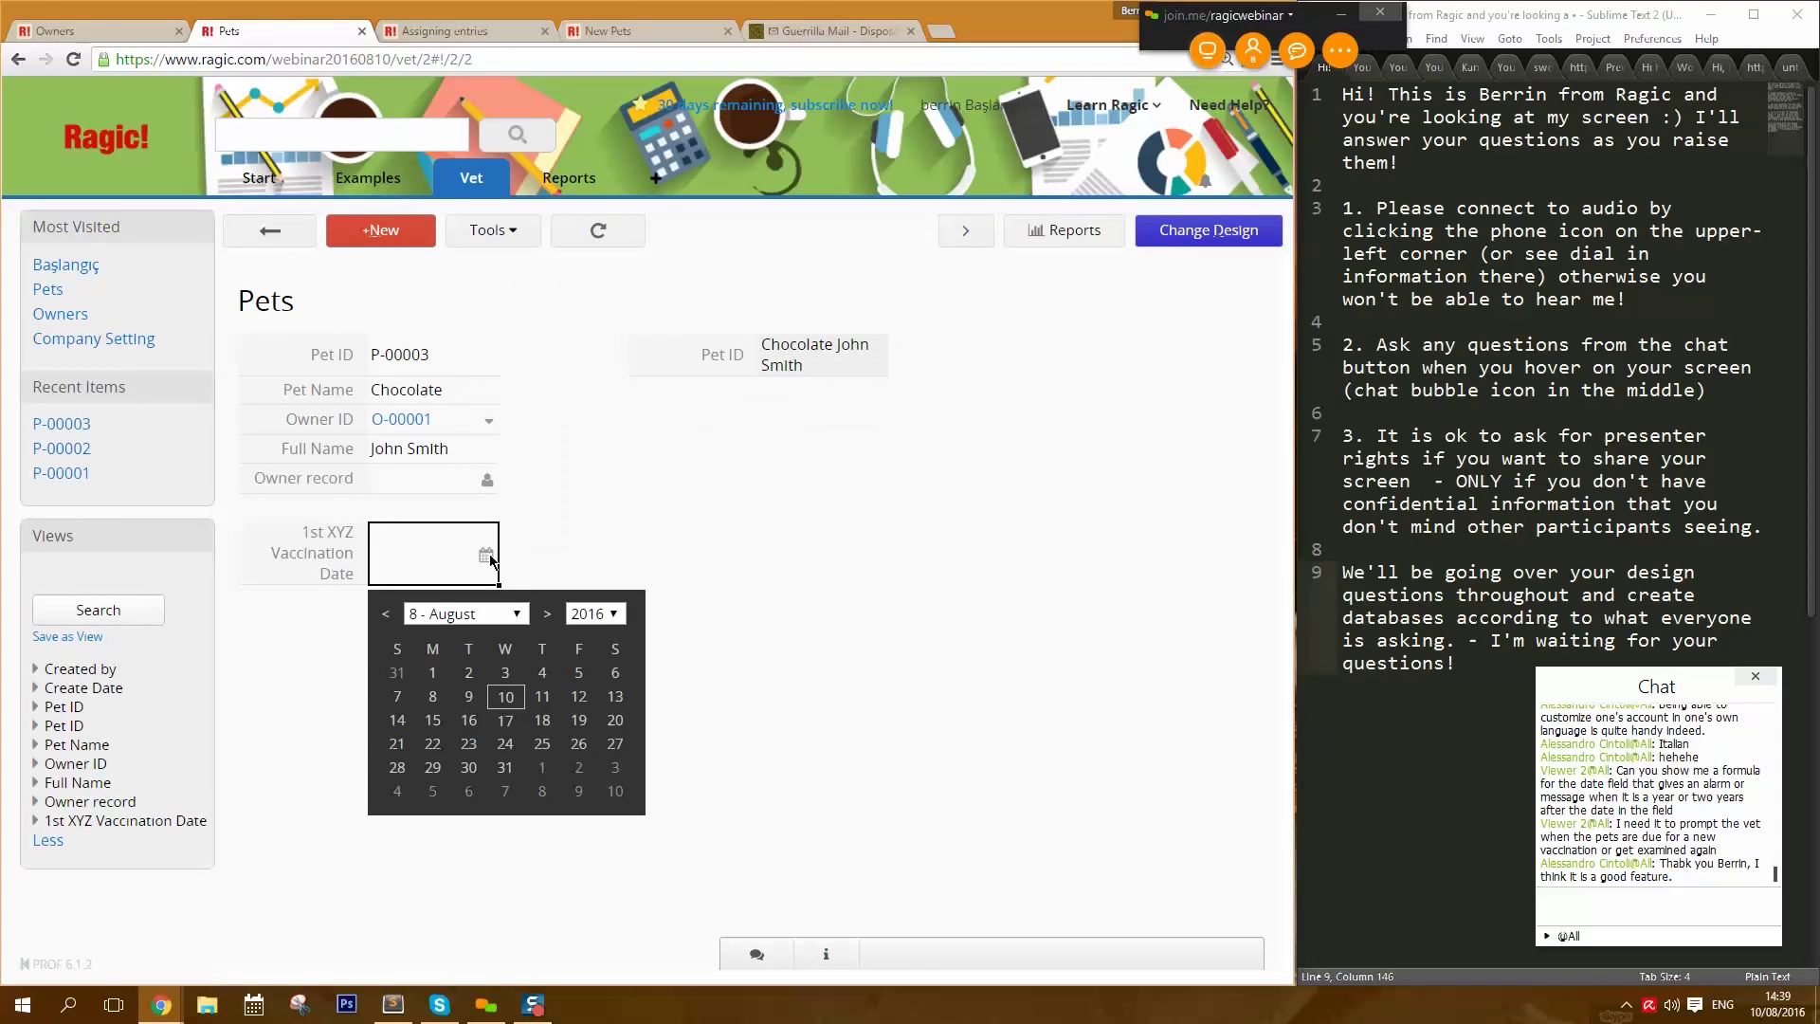
Step: Enter 2016/08/10 as Chocolate's 1st XYZ Vaccination Date and save the record
click(505, 697)
click(286, 654)
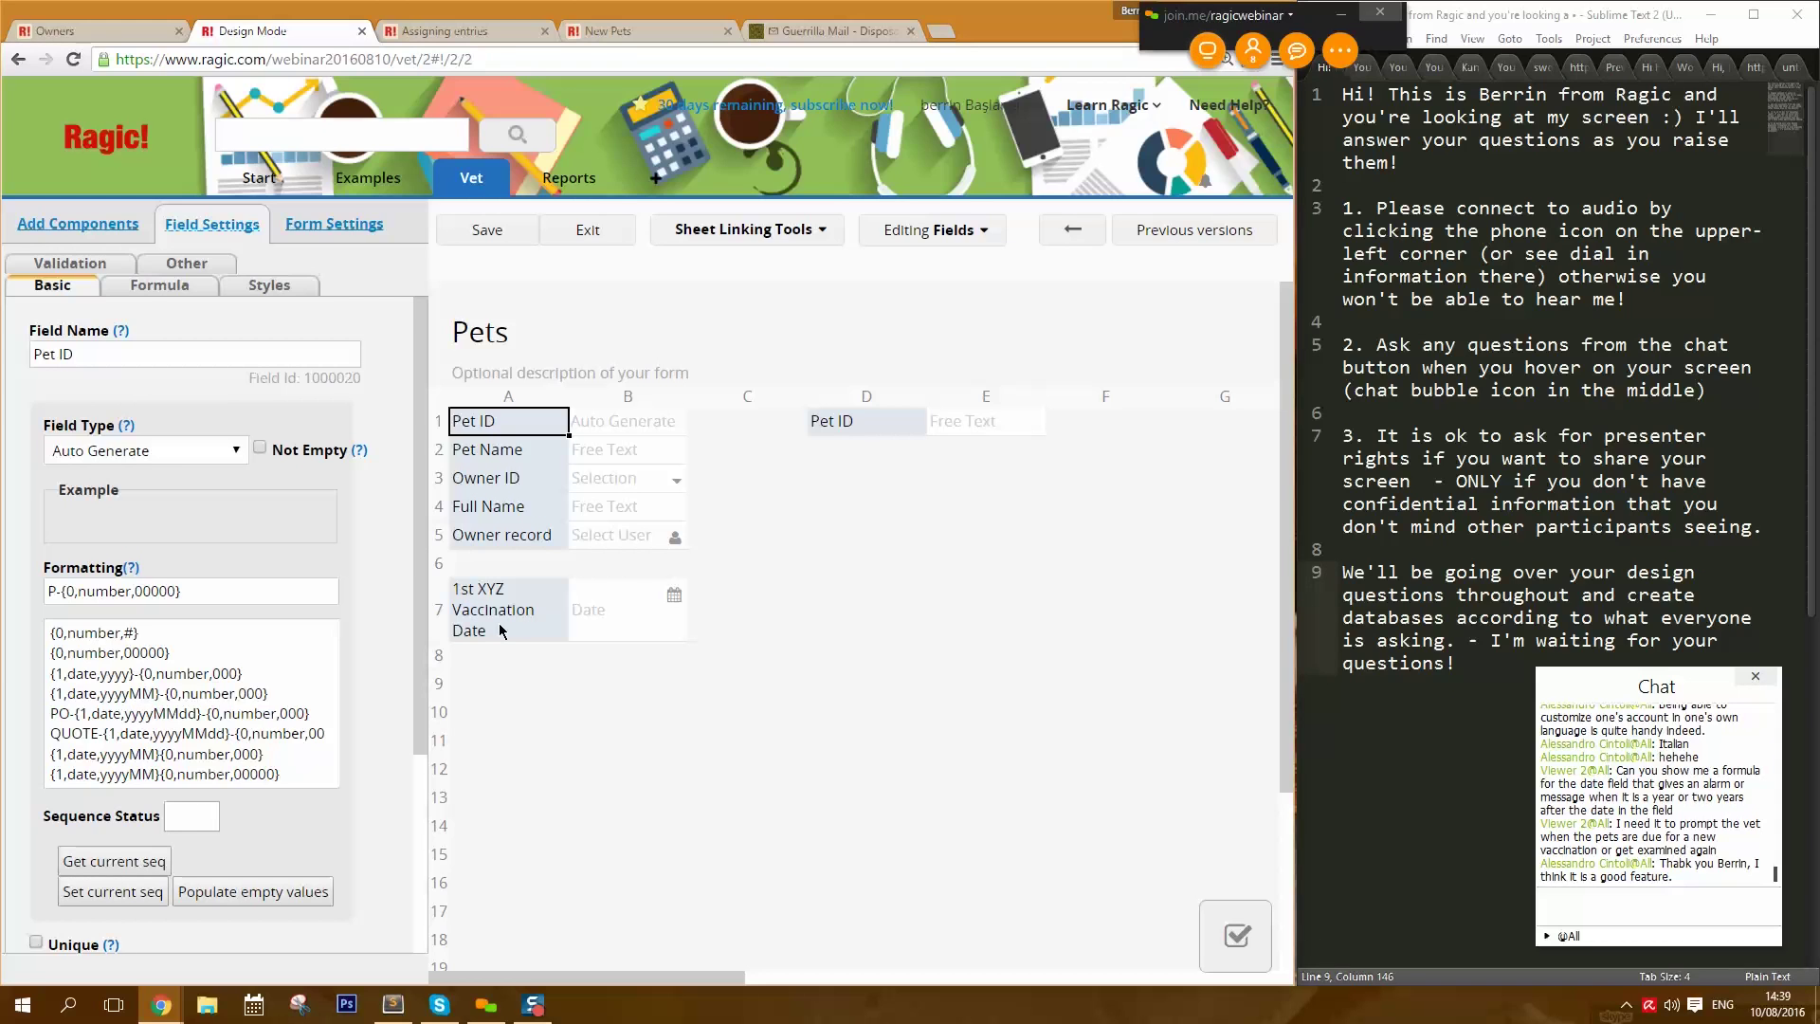
Step: In Form Settings, base a reminder on 1st XYZ Vaccination Date, firing 365 days after
click(322, 230)
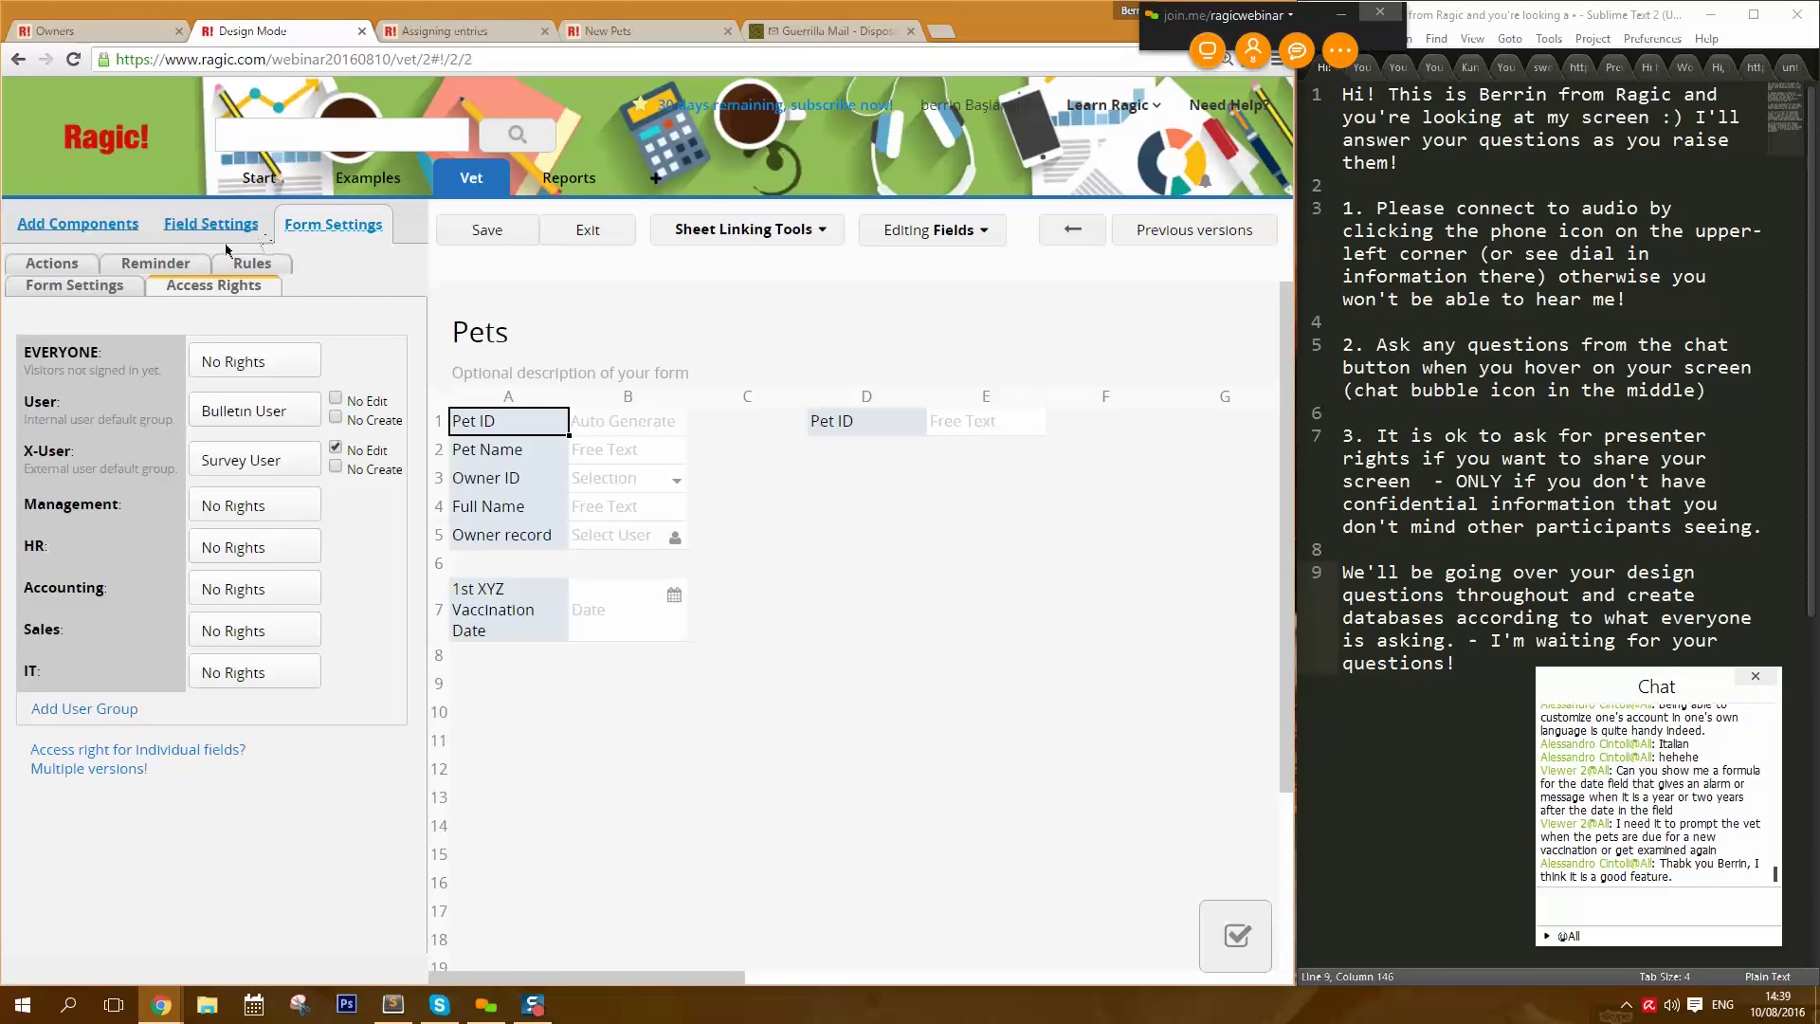
click(178, 269)
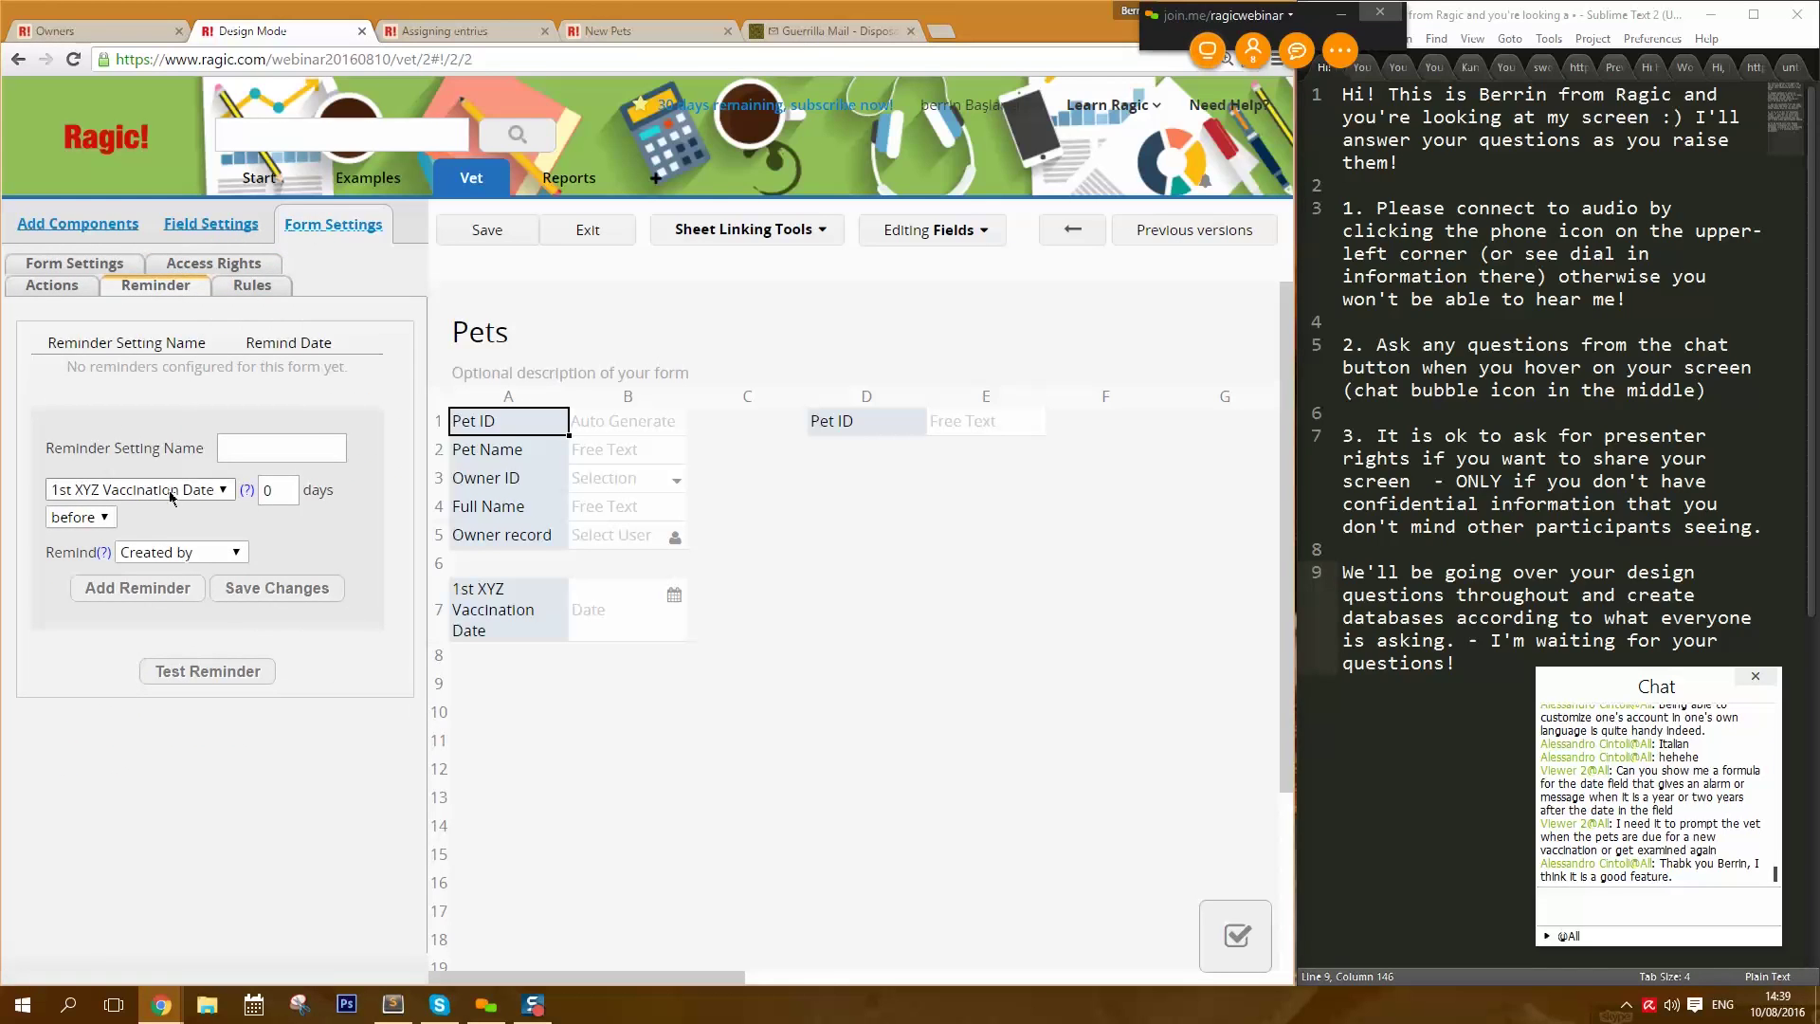
click(202, 493)
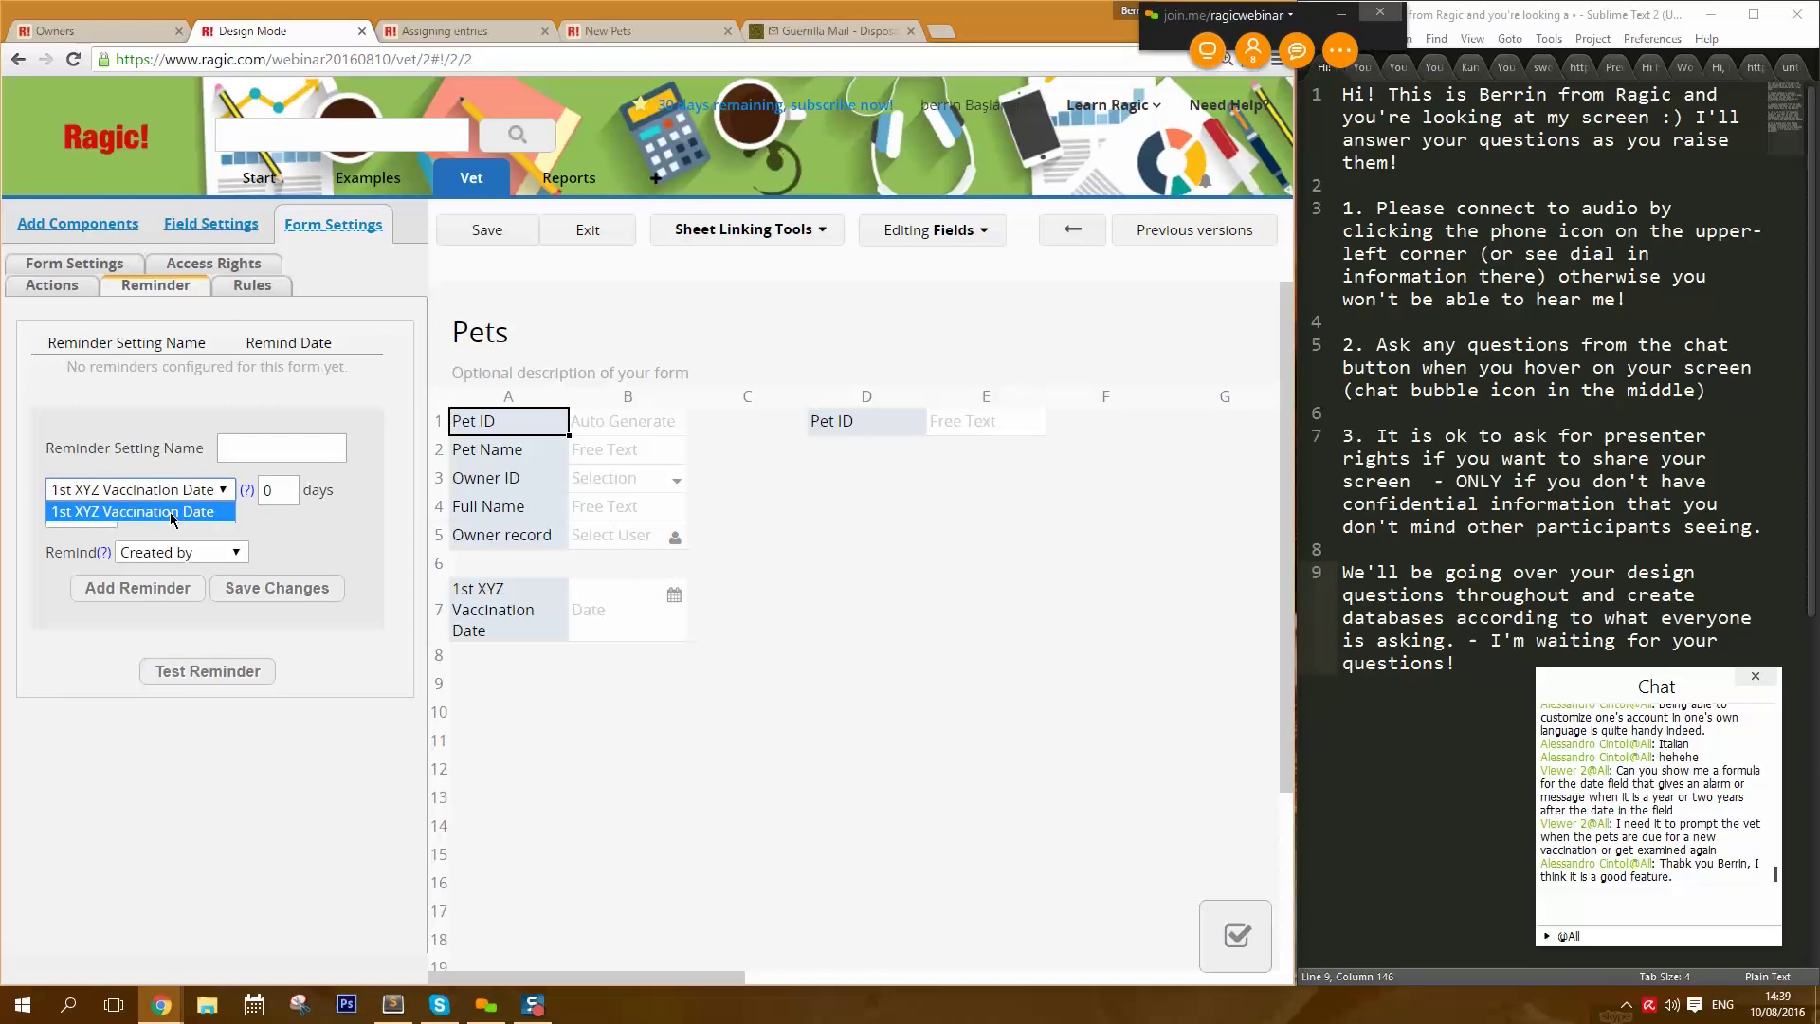
click(177, 512)
double_click(270, 494)
text(365)
click(81, 516)
click(71, 561)
Step: Name the reminder 'Get vaccinated', send it to the Owner record, and add it
click(278, 453)
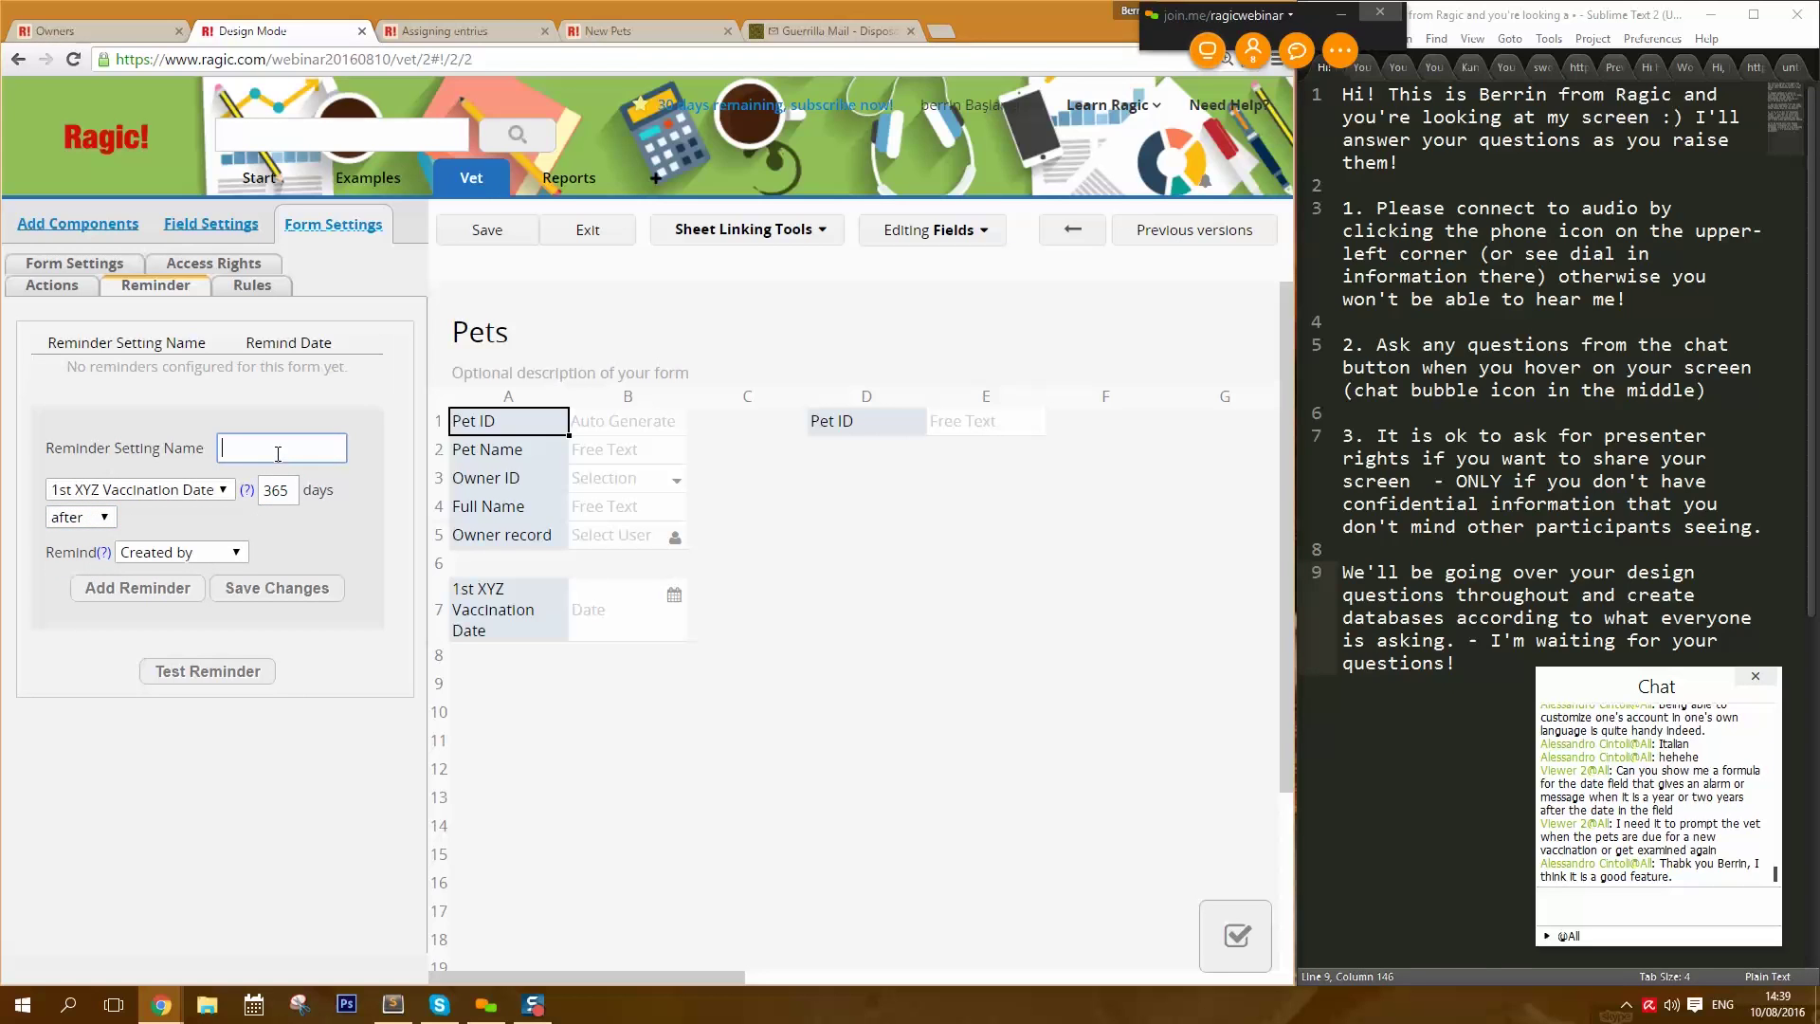
text(Get vaccinated)
click(216, 553)
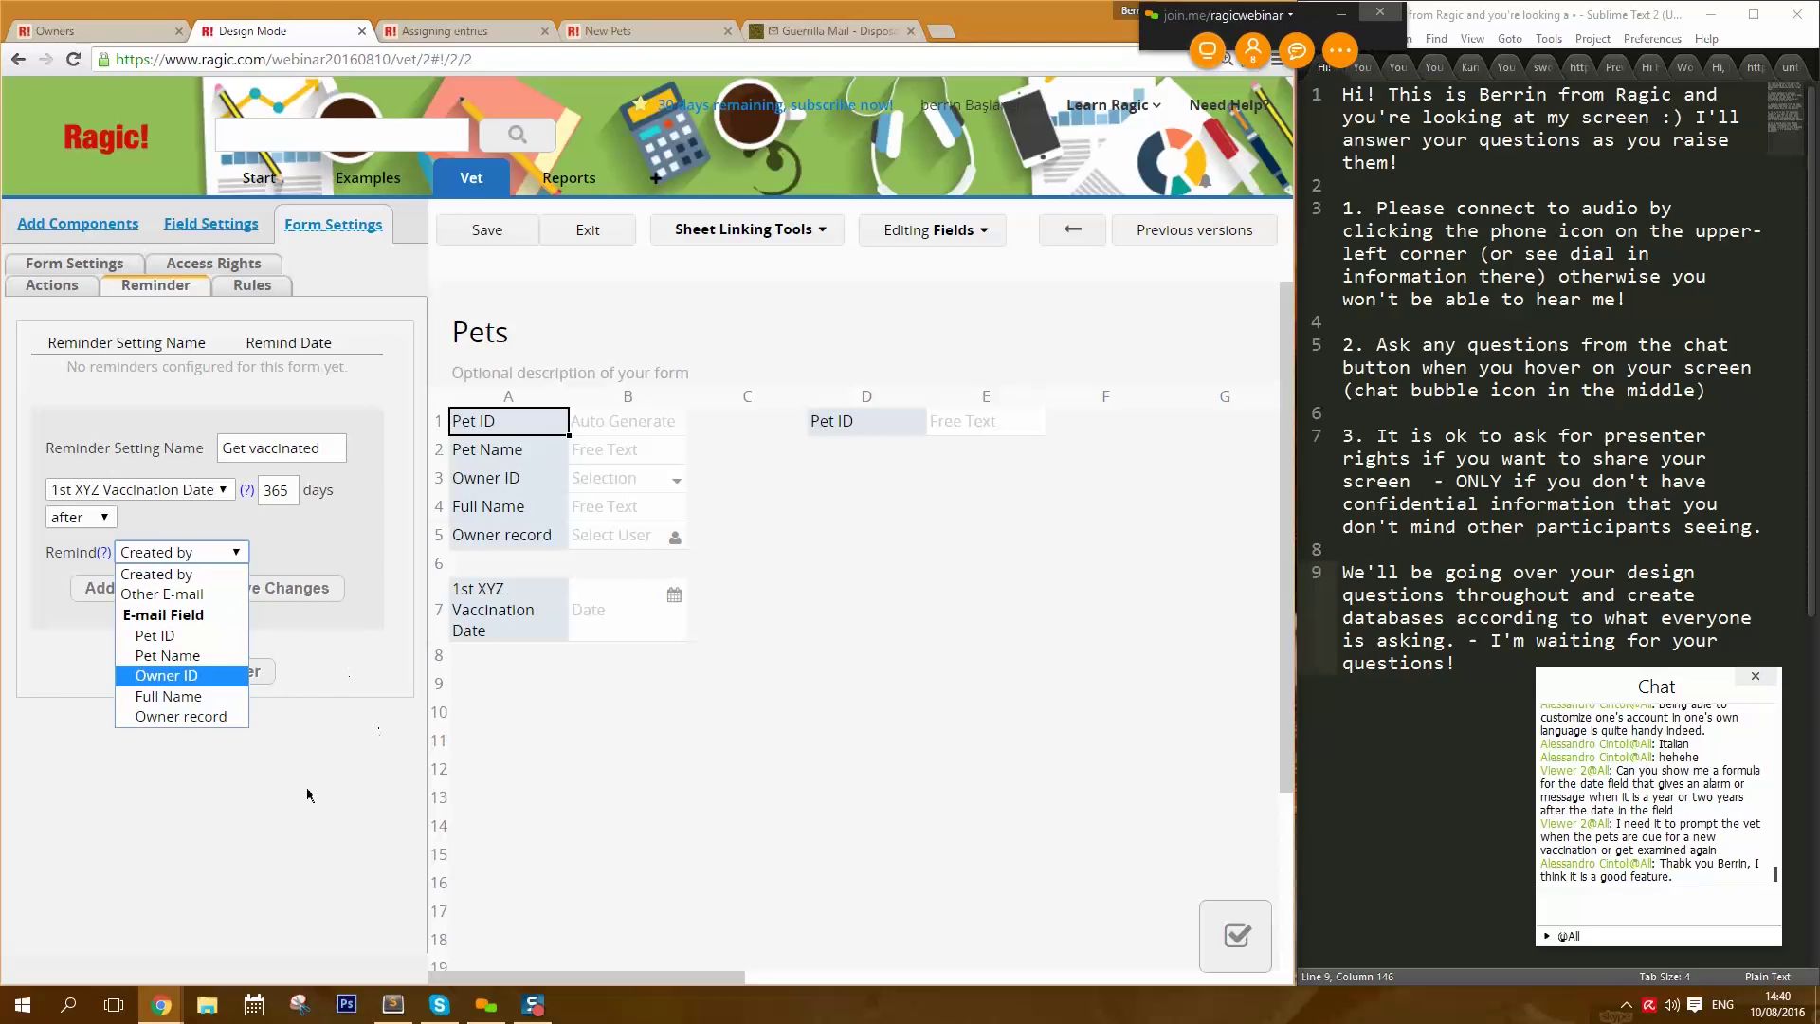
click(218, 719)
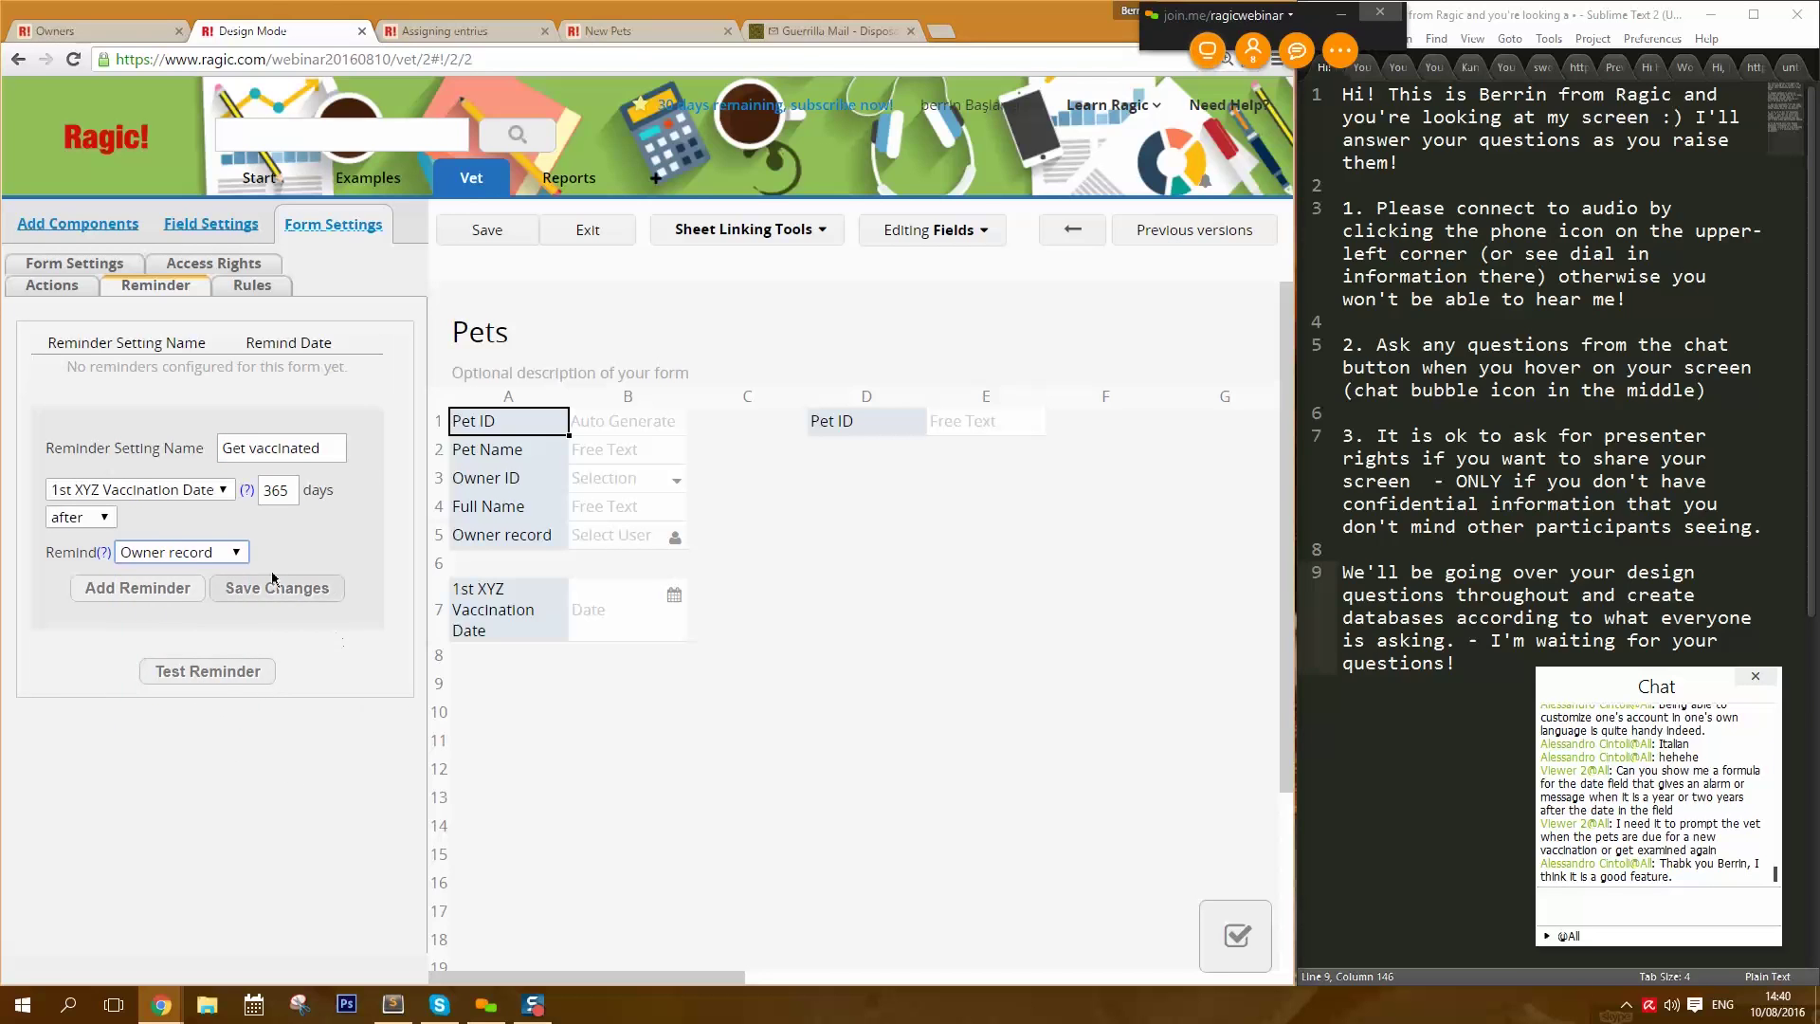
click(204, 552)
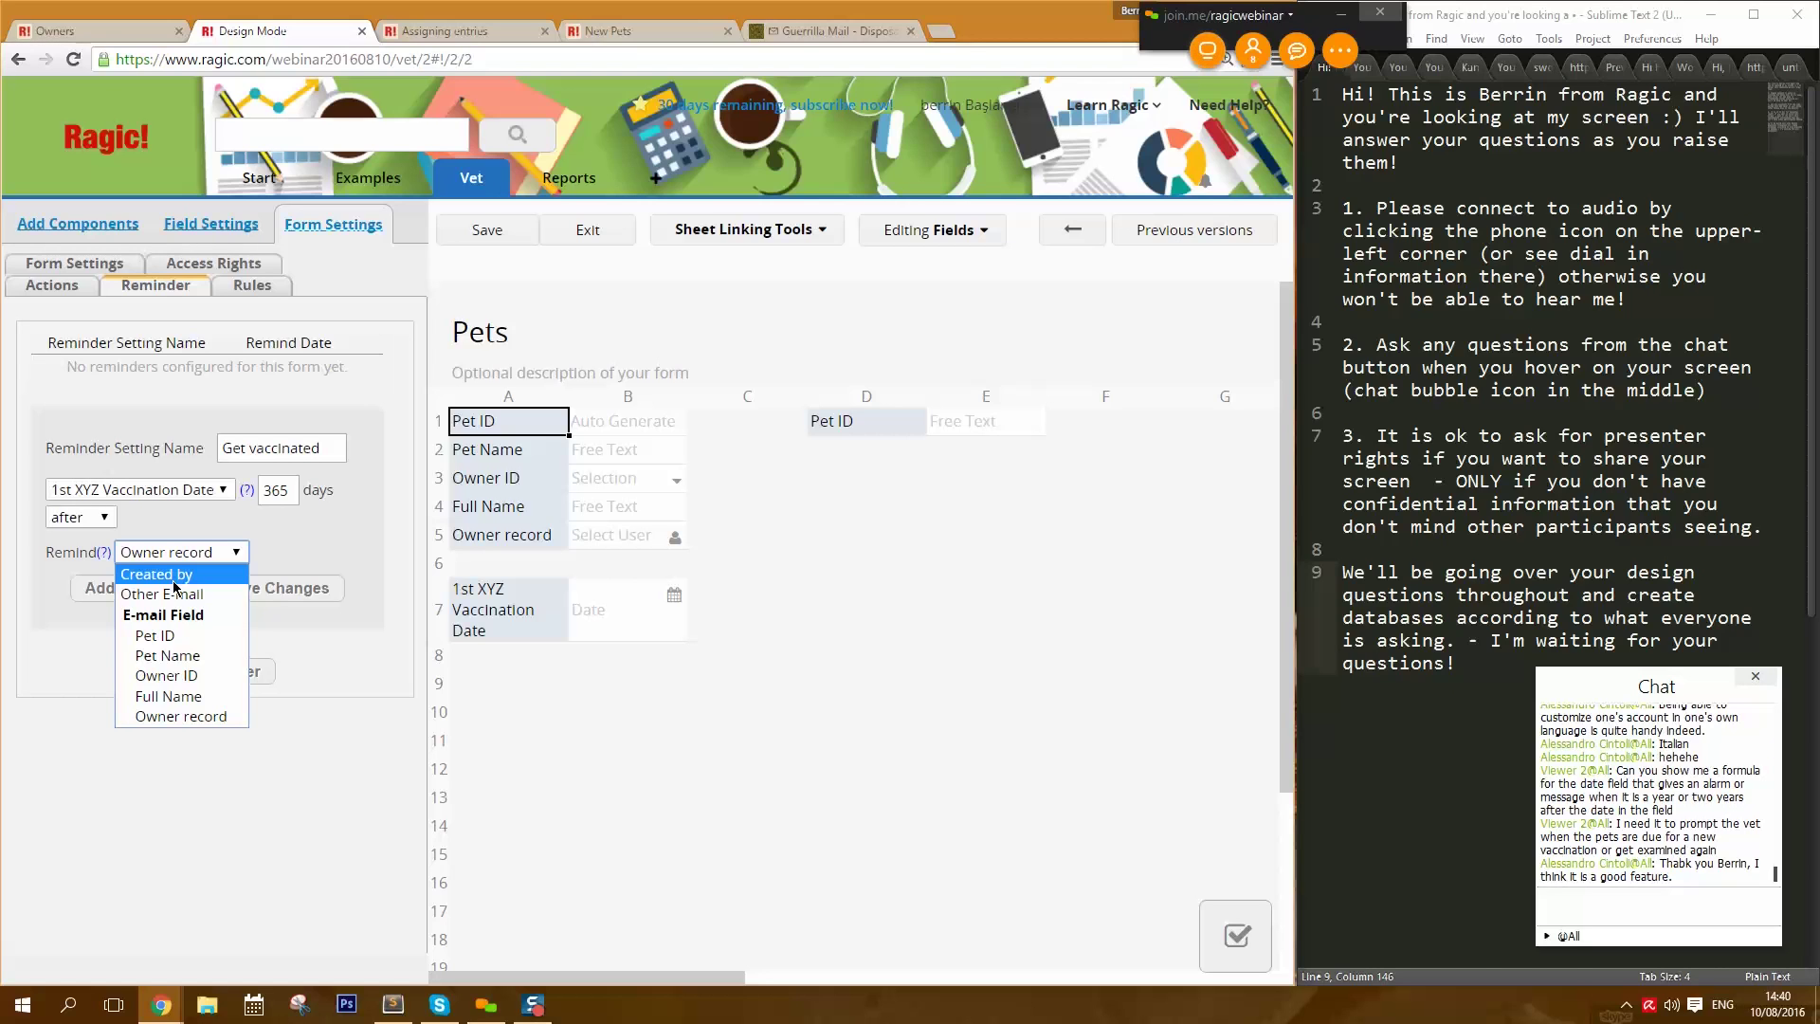
key(Escape)
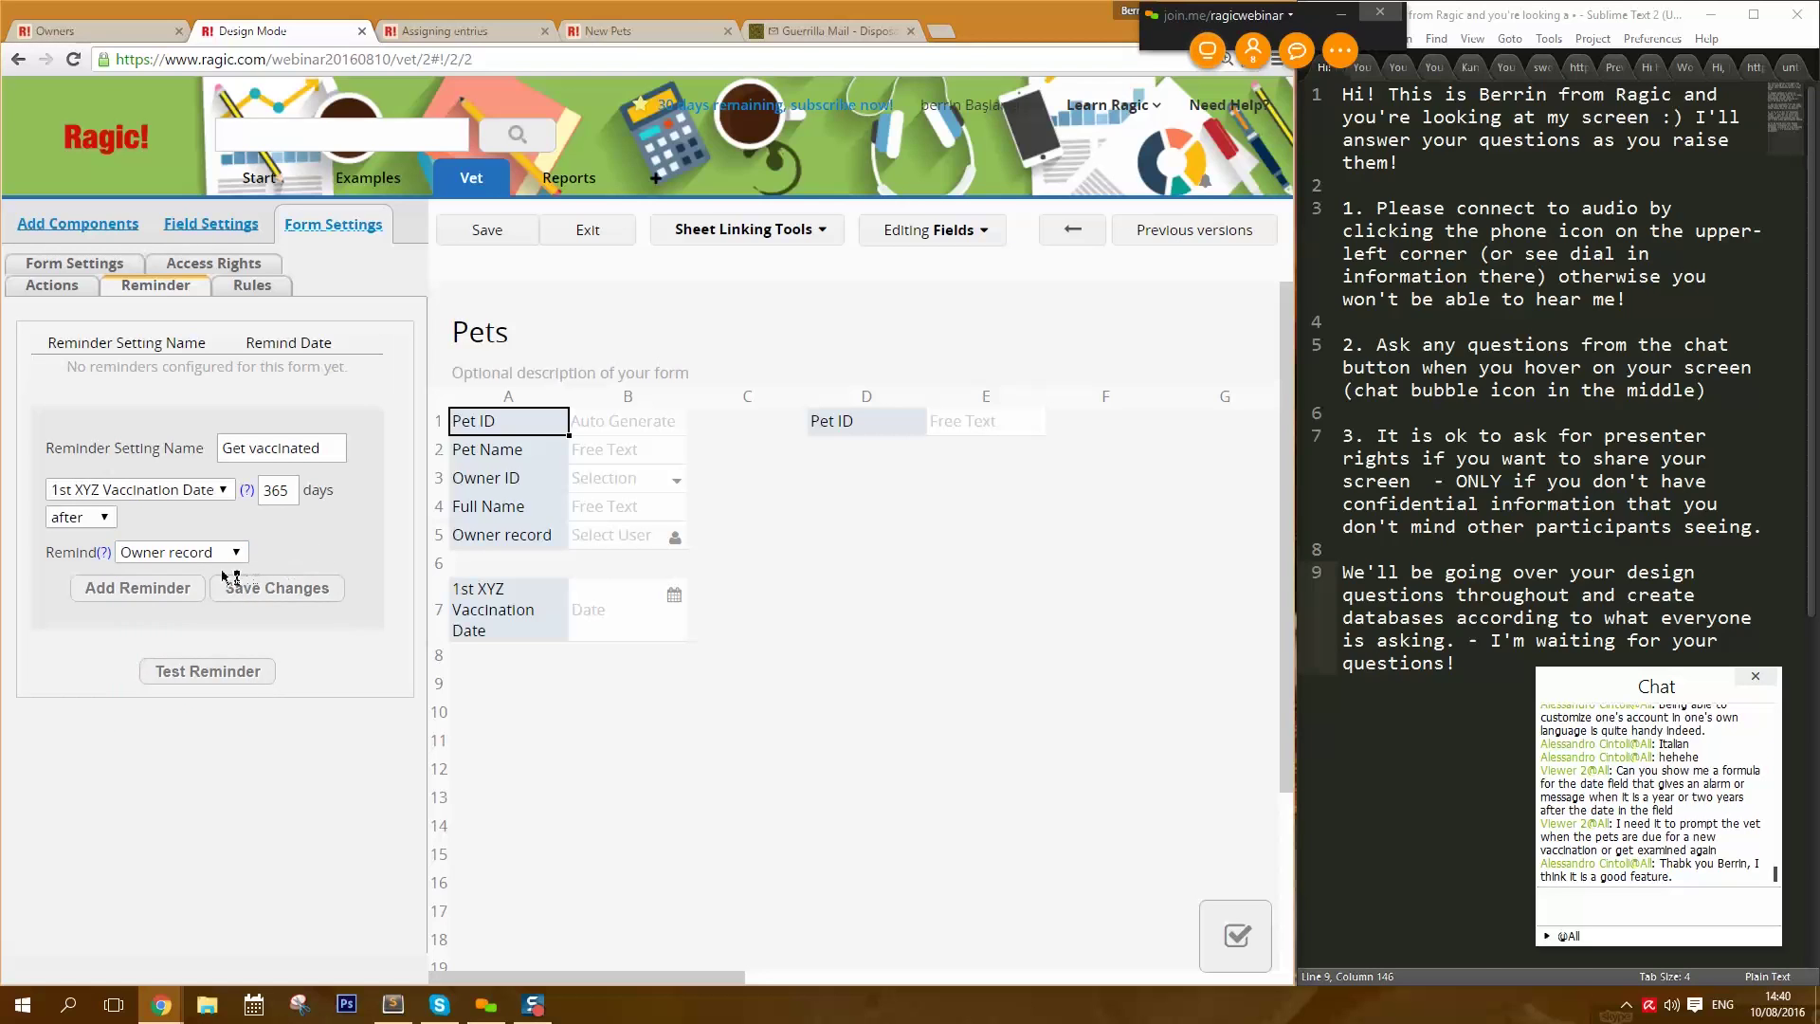
click(144, 595)
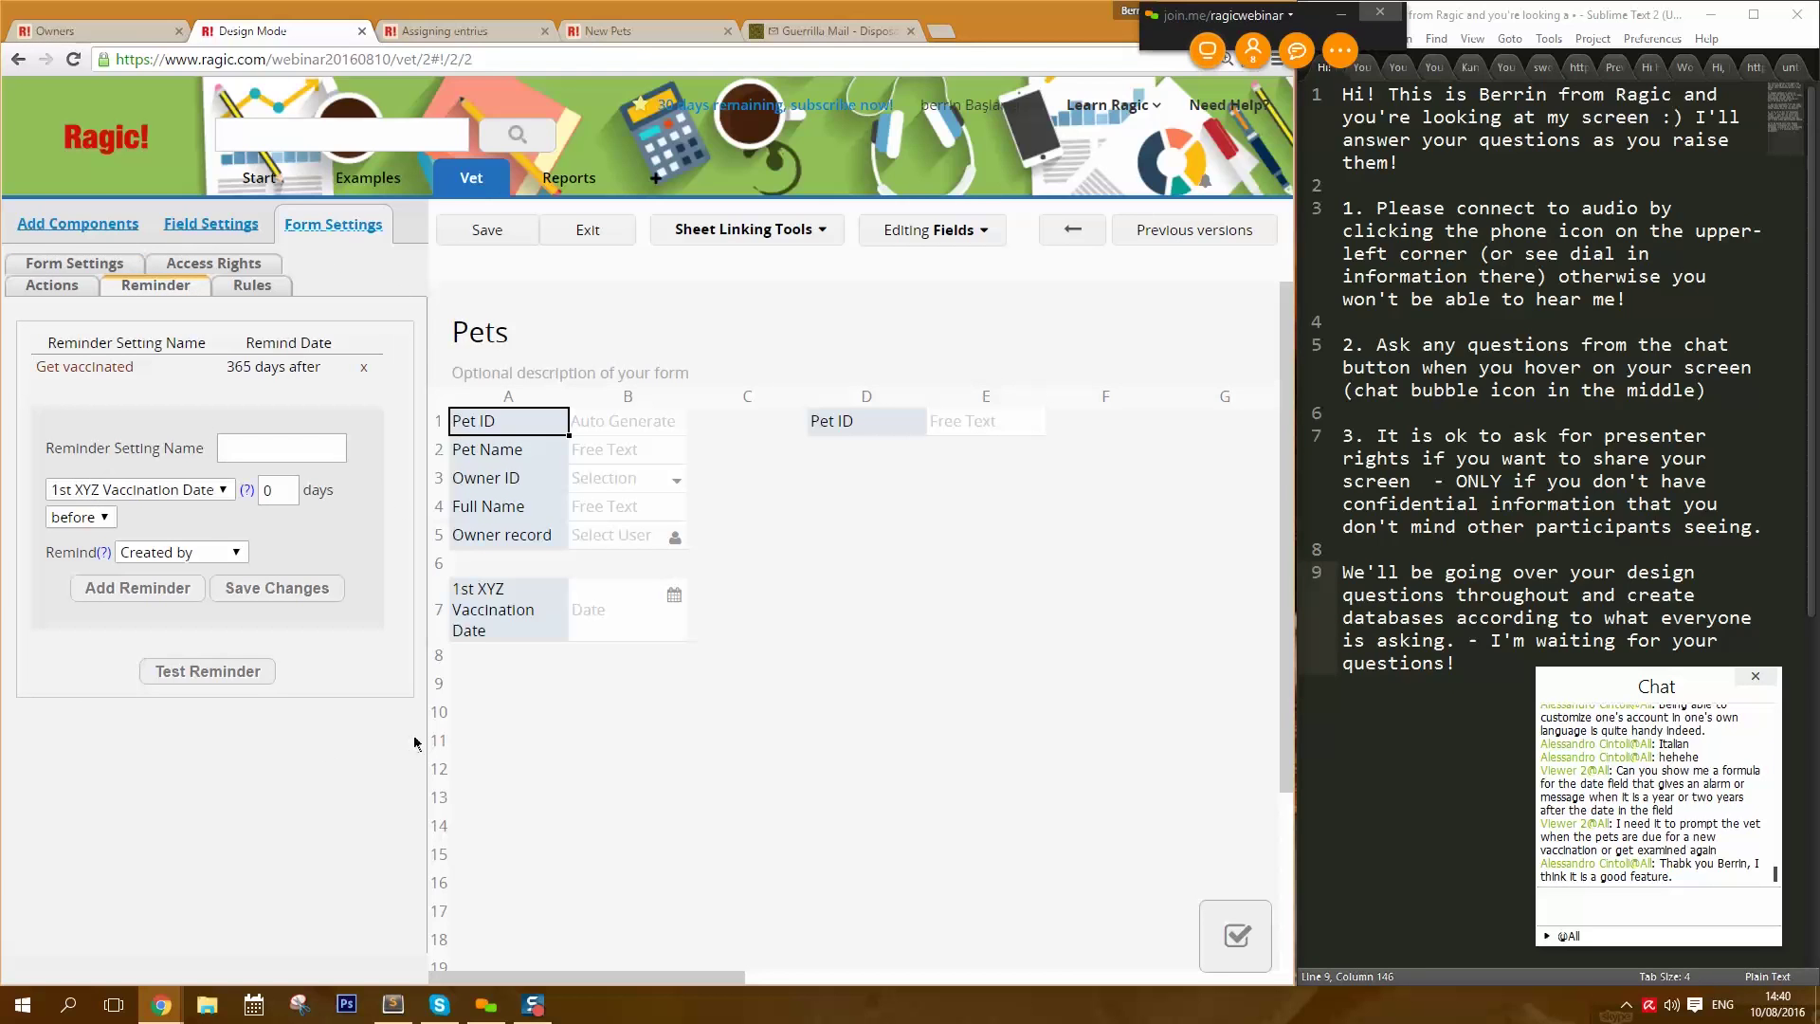
Step: Save the reminder changes to the Pets form design
mouse_move(1083, 103)
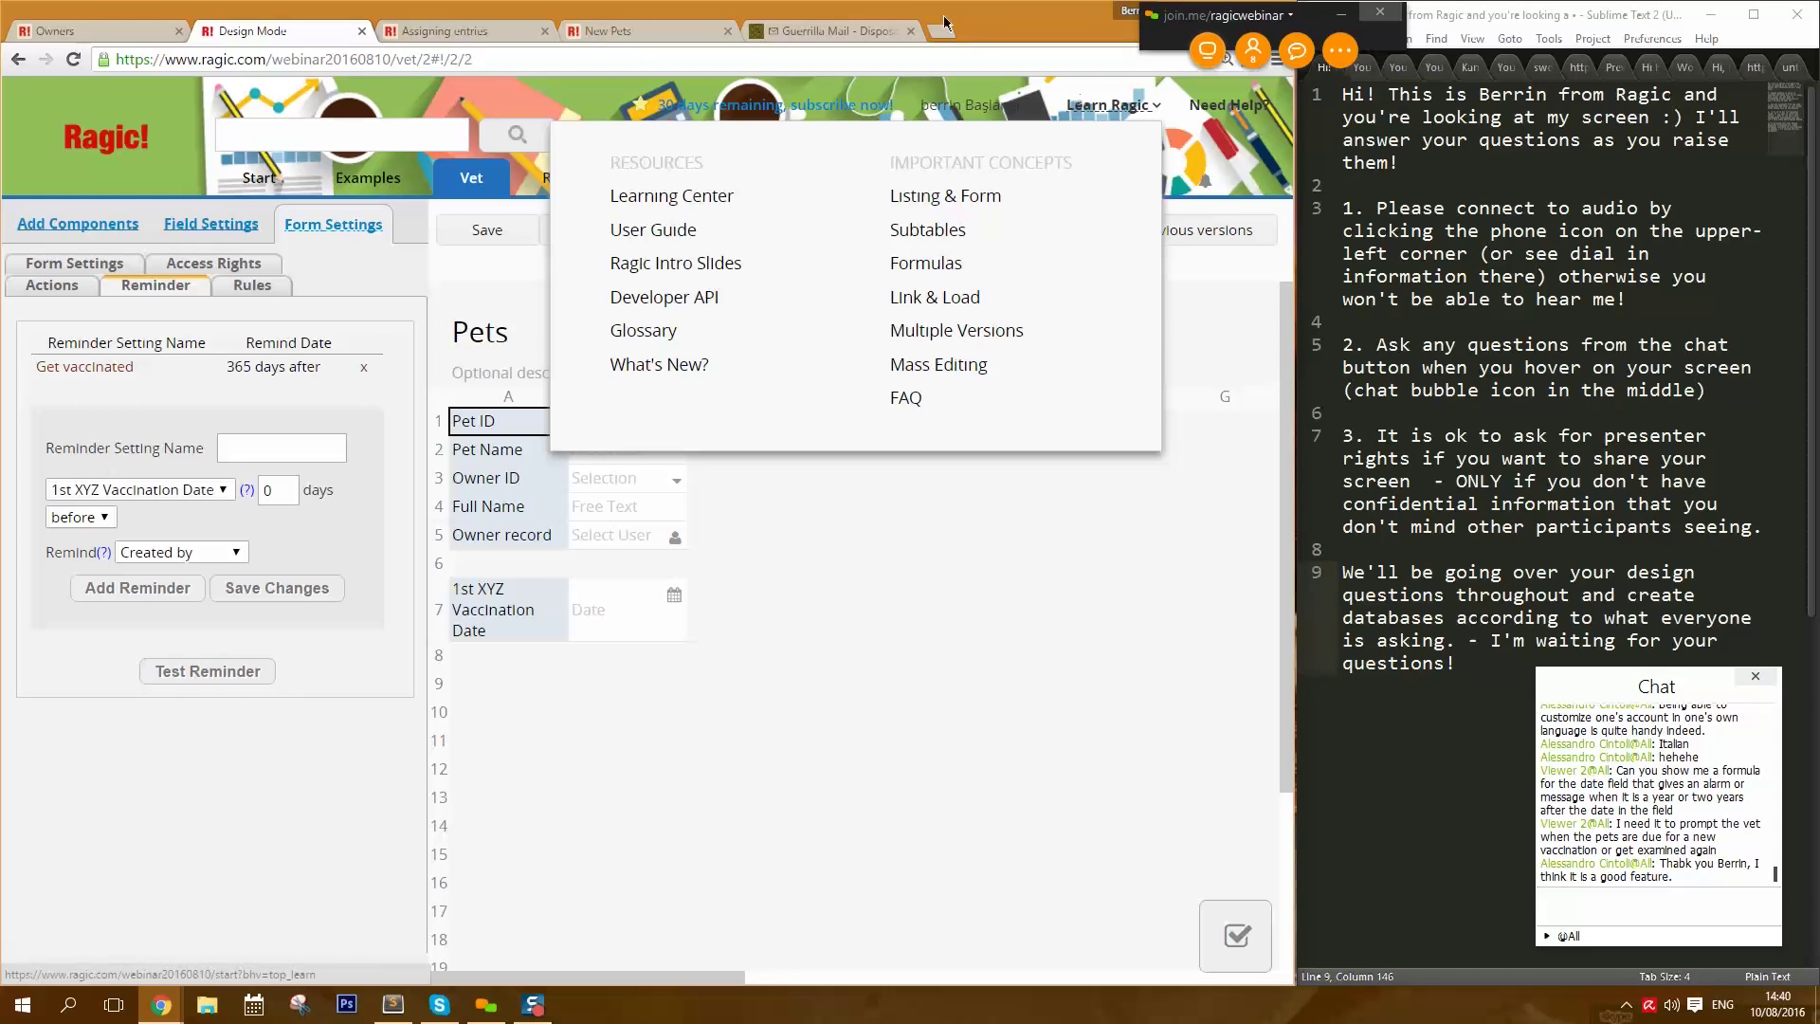
mouse_move(256, 182)
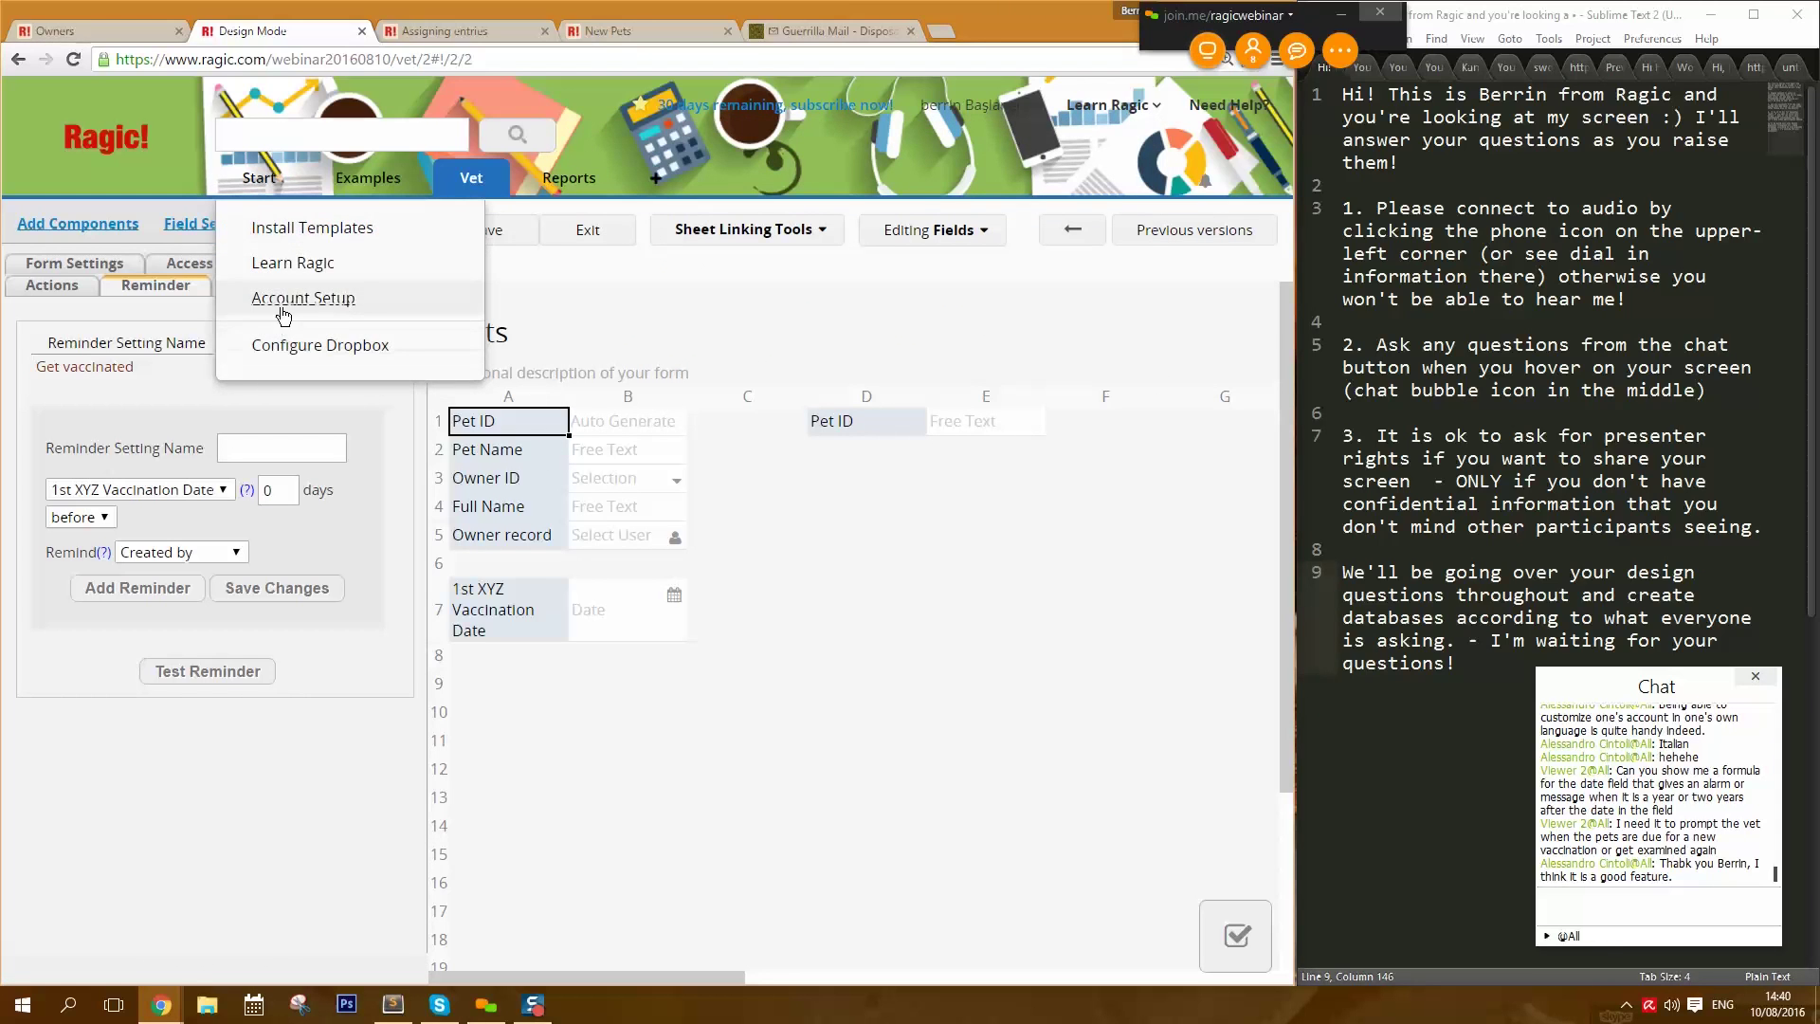
click(289, 239)
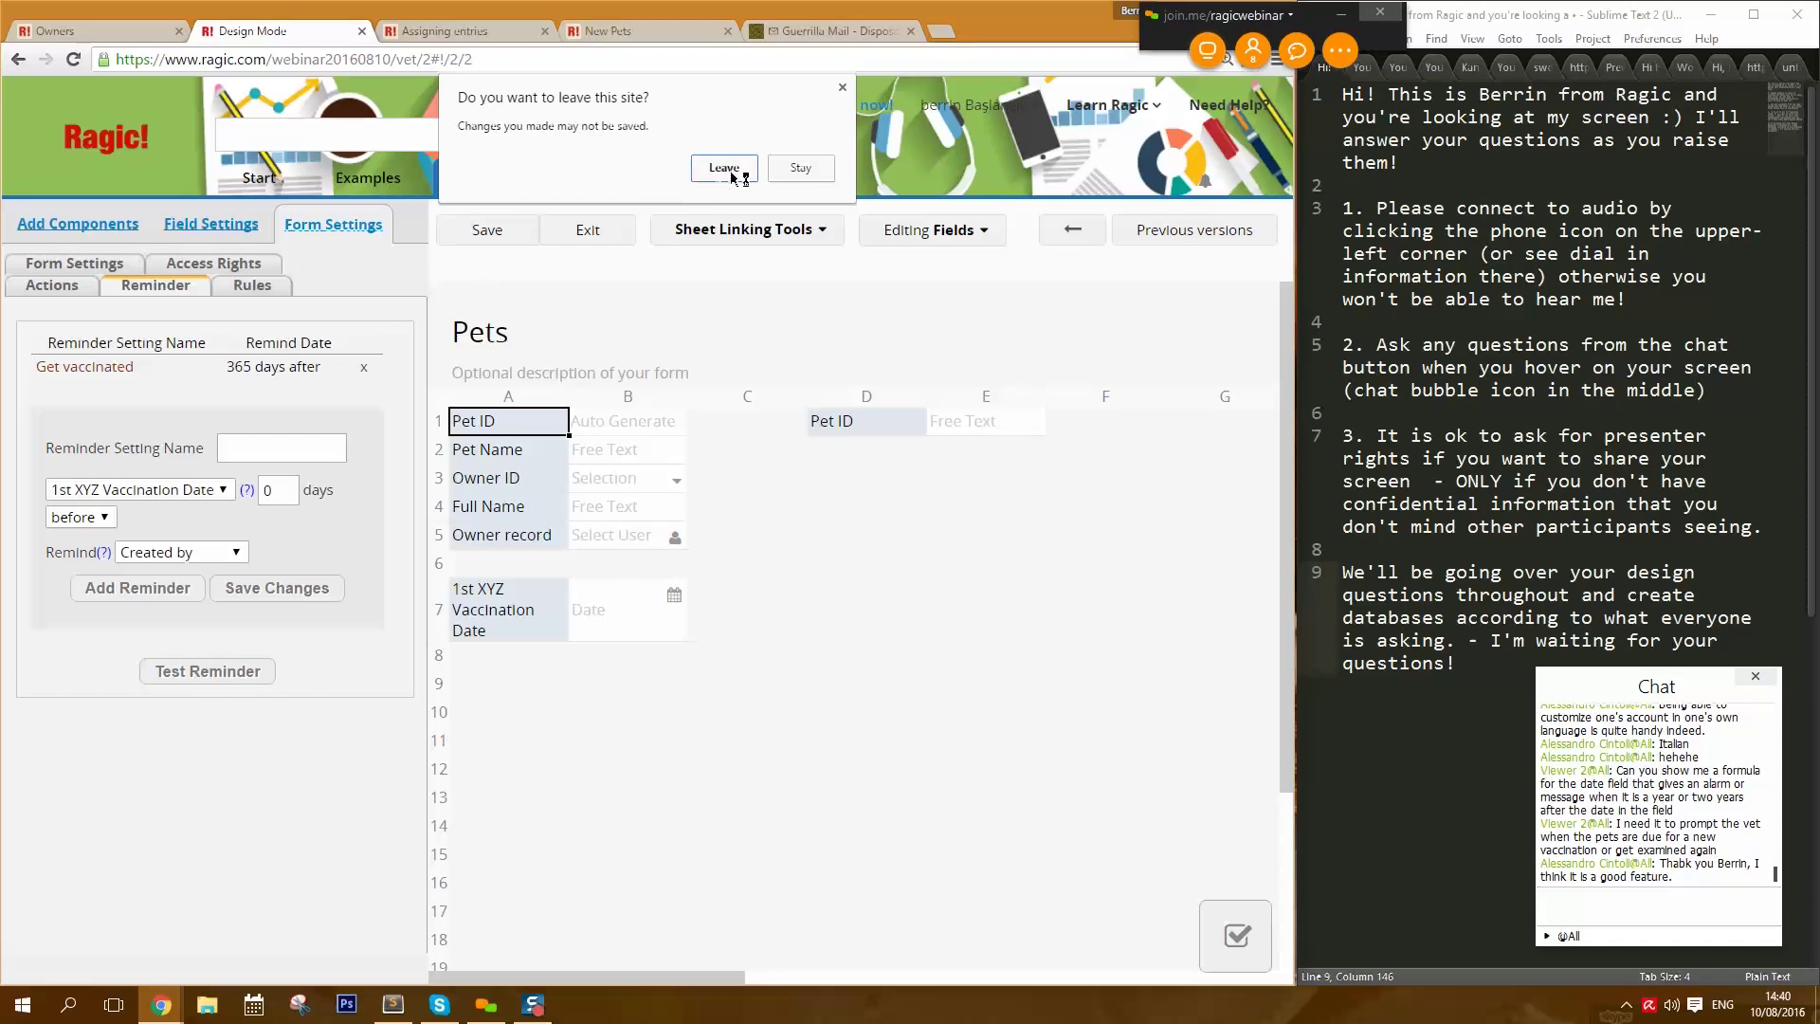
click(843, 88)
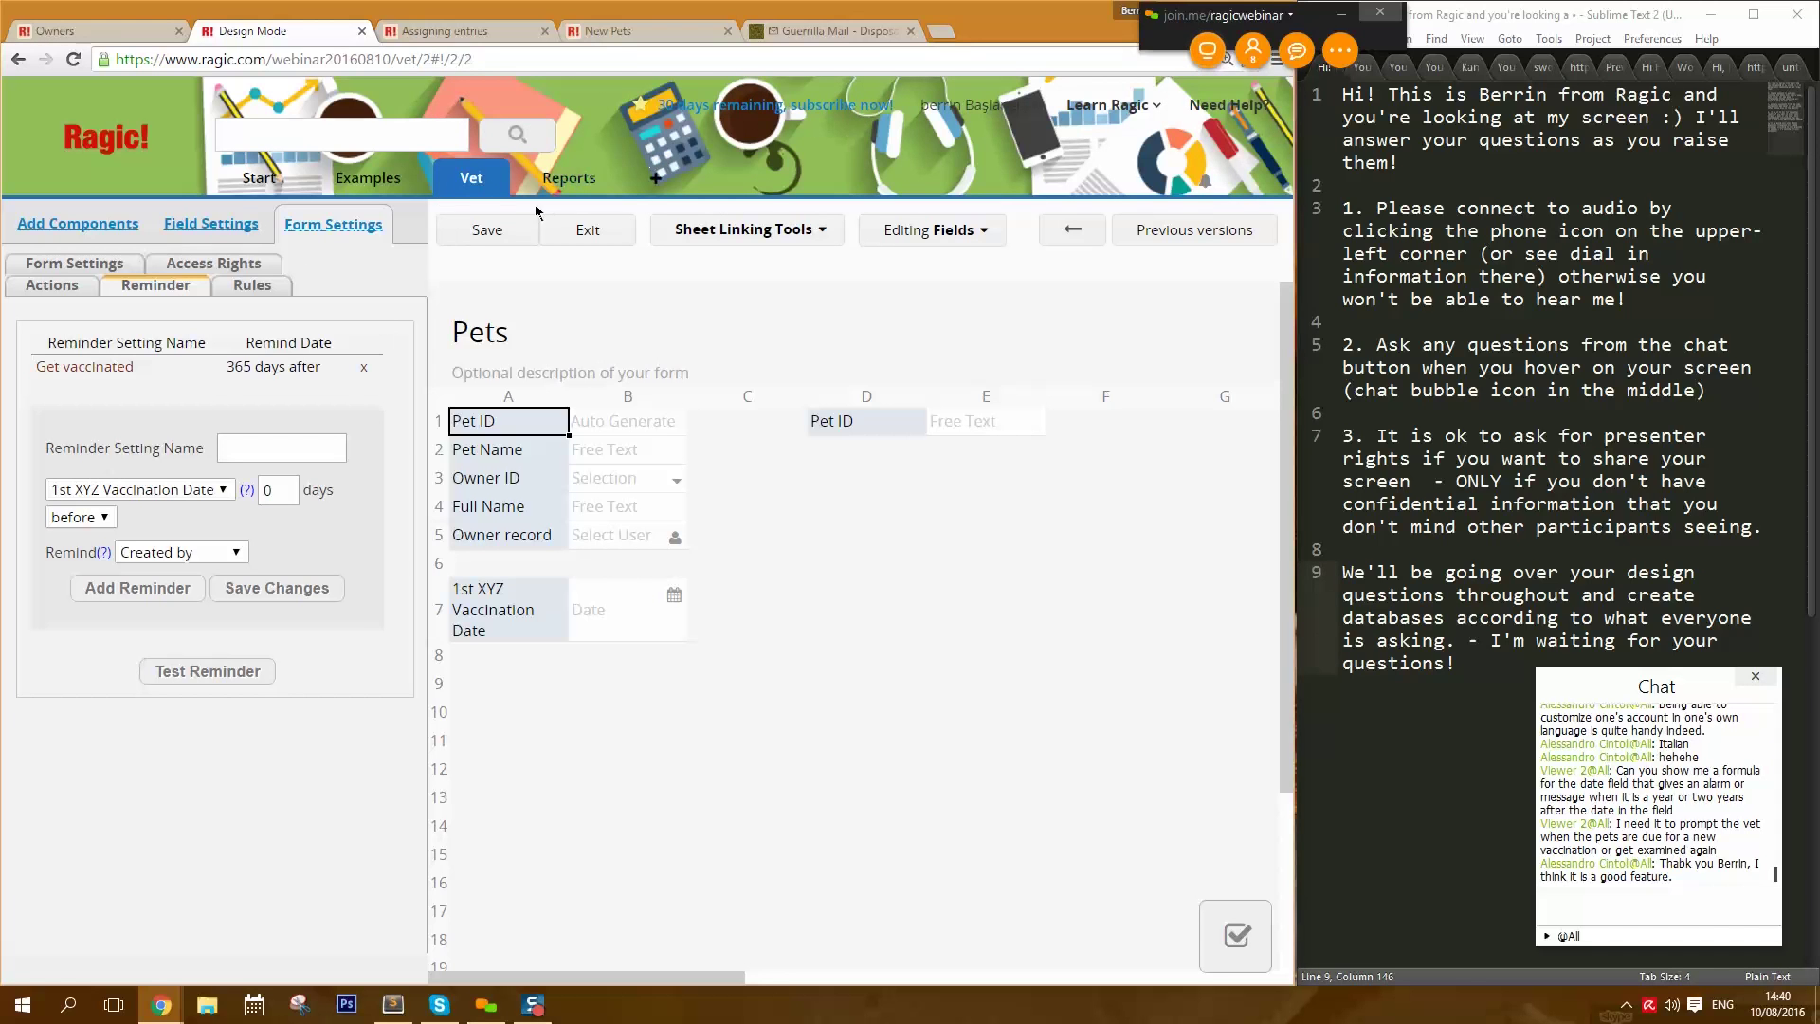
click(489, 230)
Step: Search the Learn Ragic knowledge base for 'reminder' and read the Reminders document
mouse_move(259, 195)
click(257, 261)
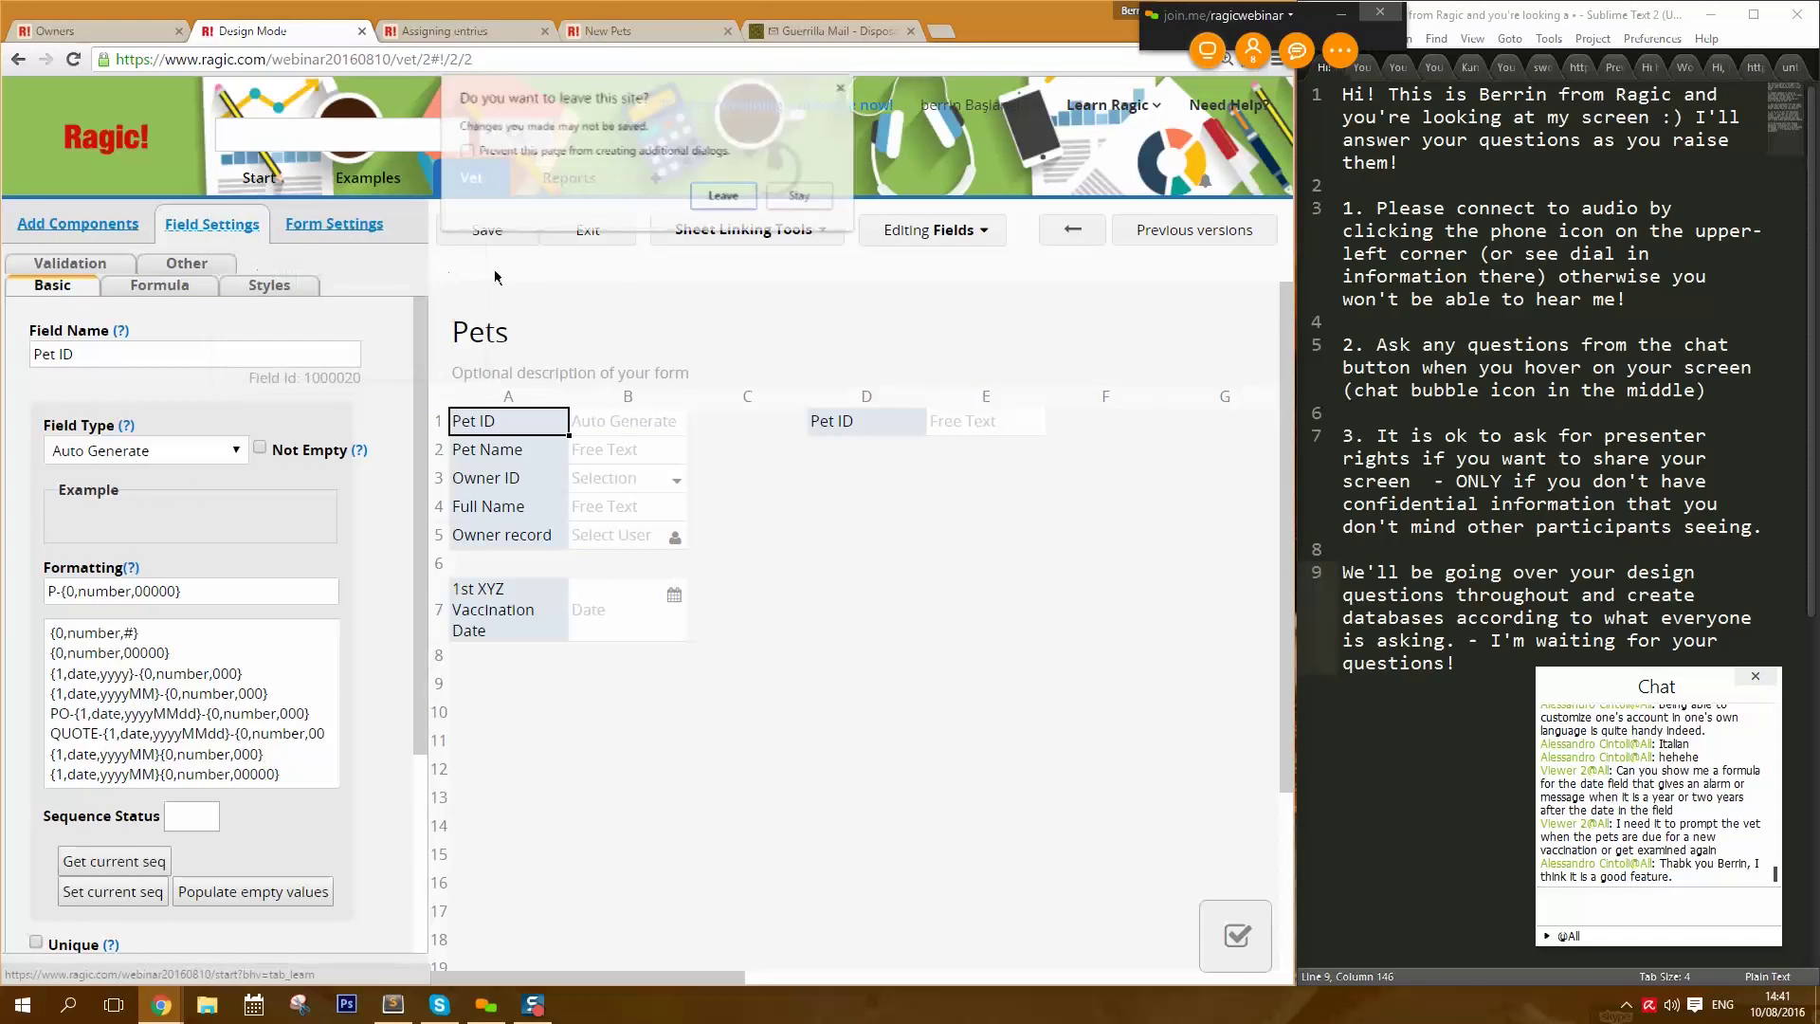
key(Return)
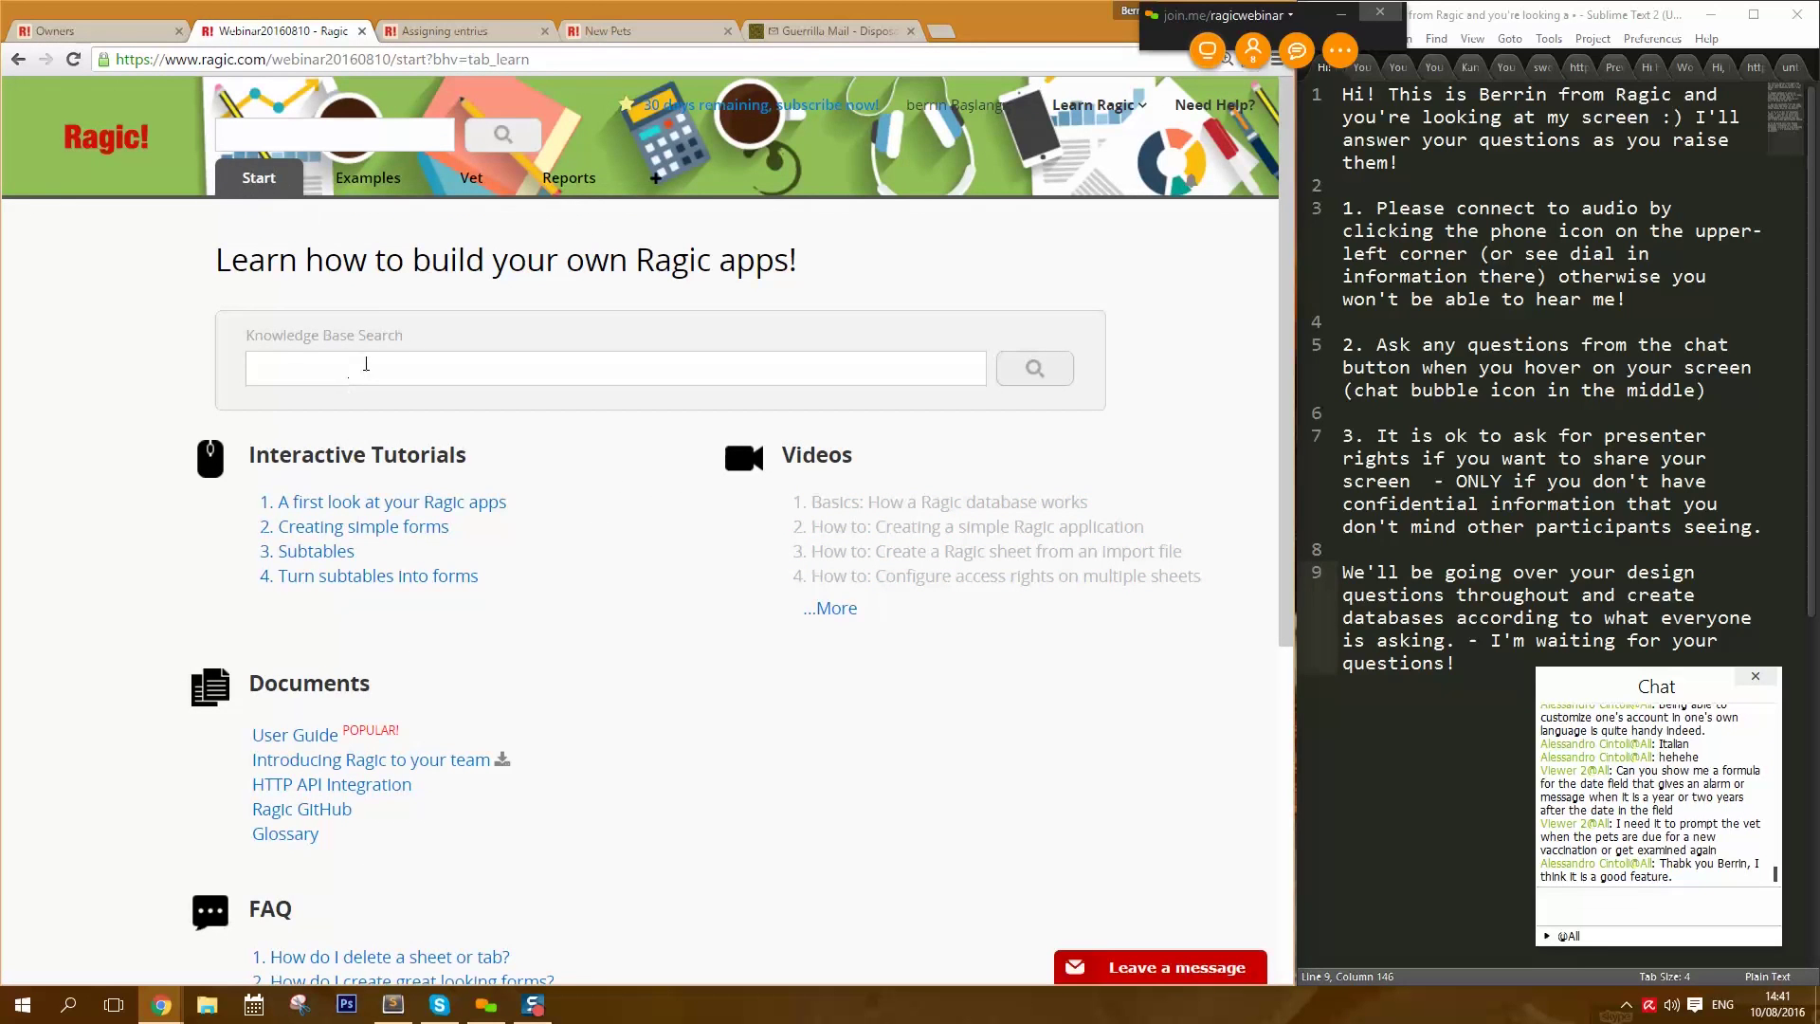
text(reminder)
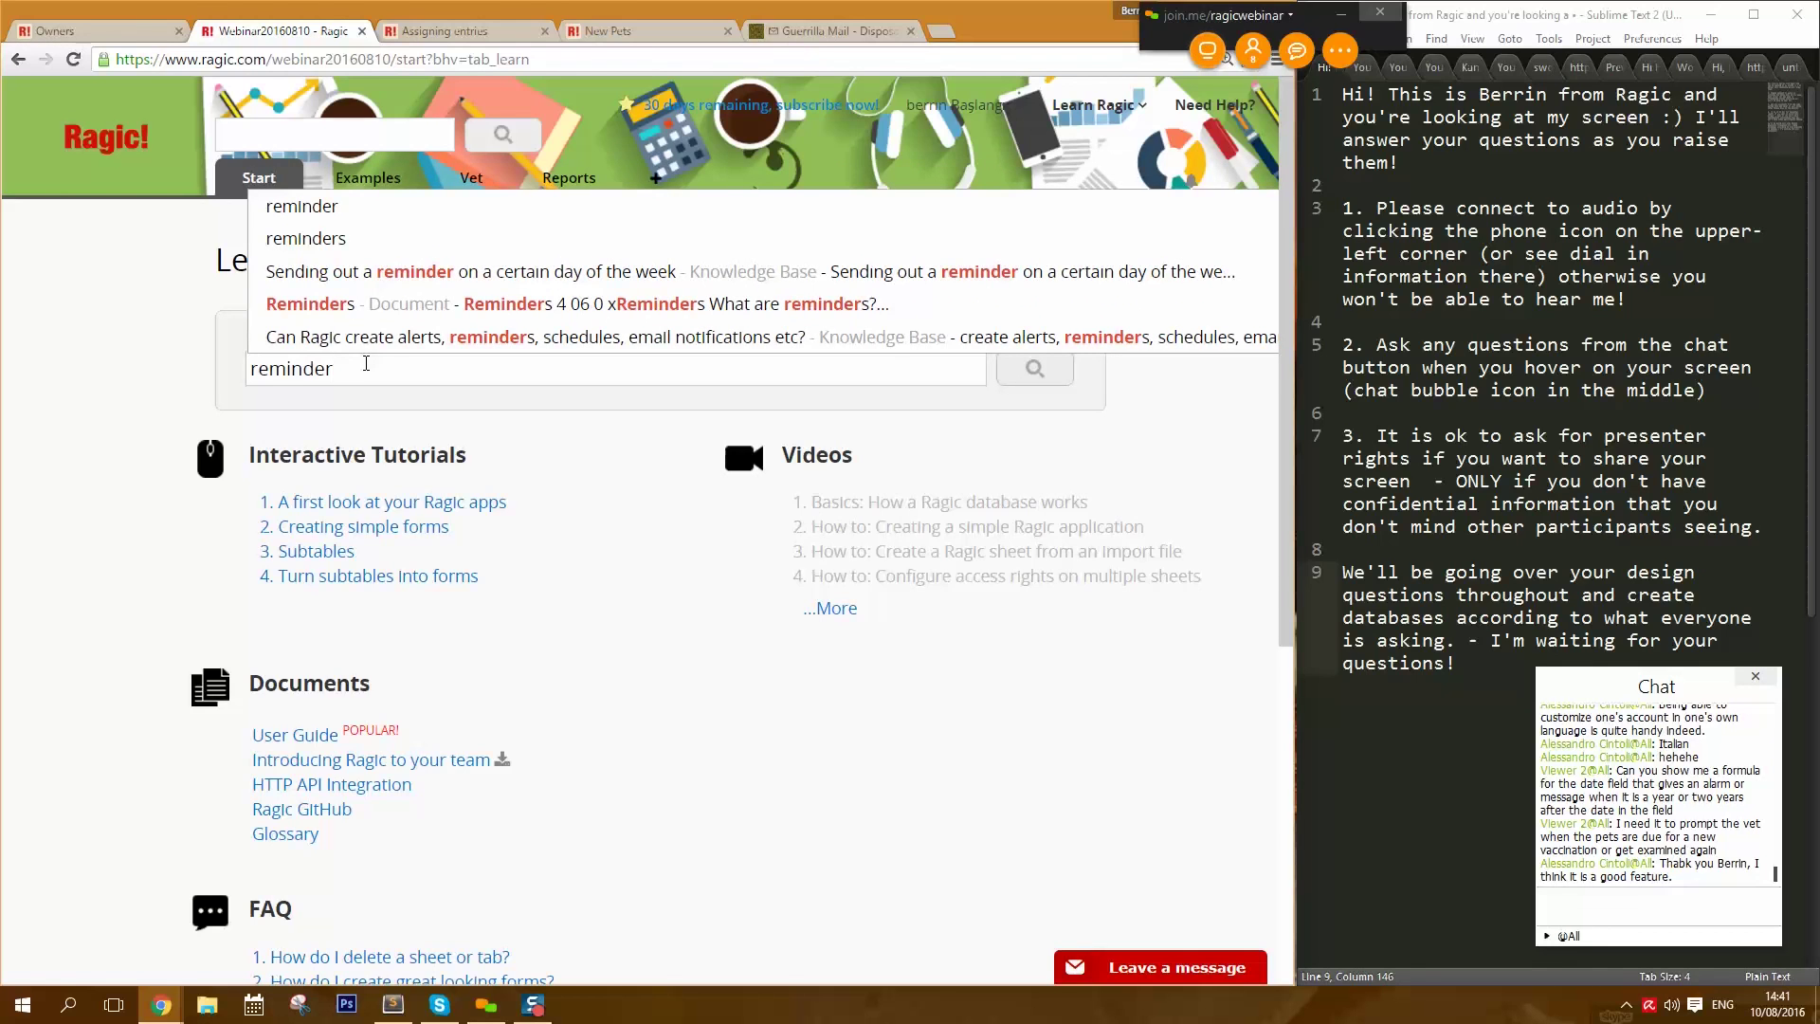
click(425, 309)
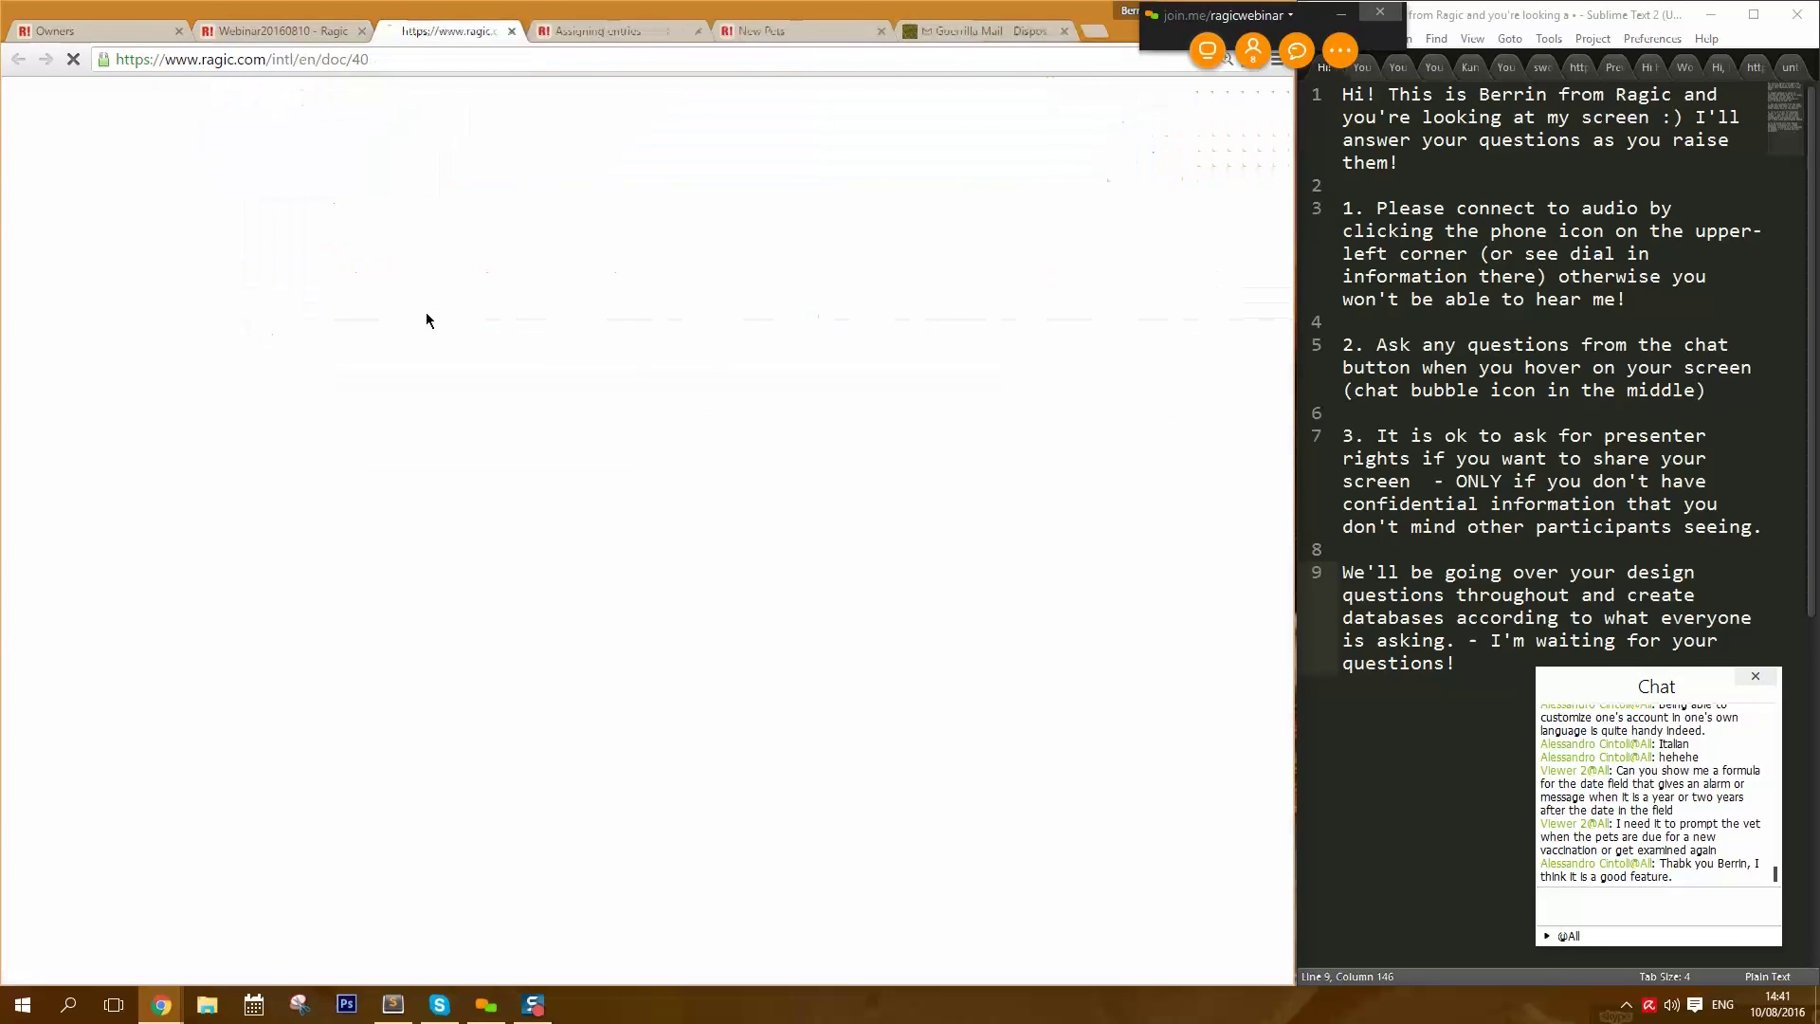
scroll(501, 523, down, 15)
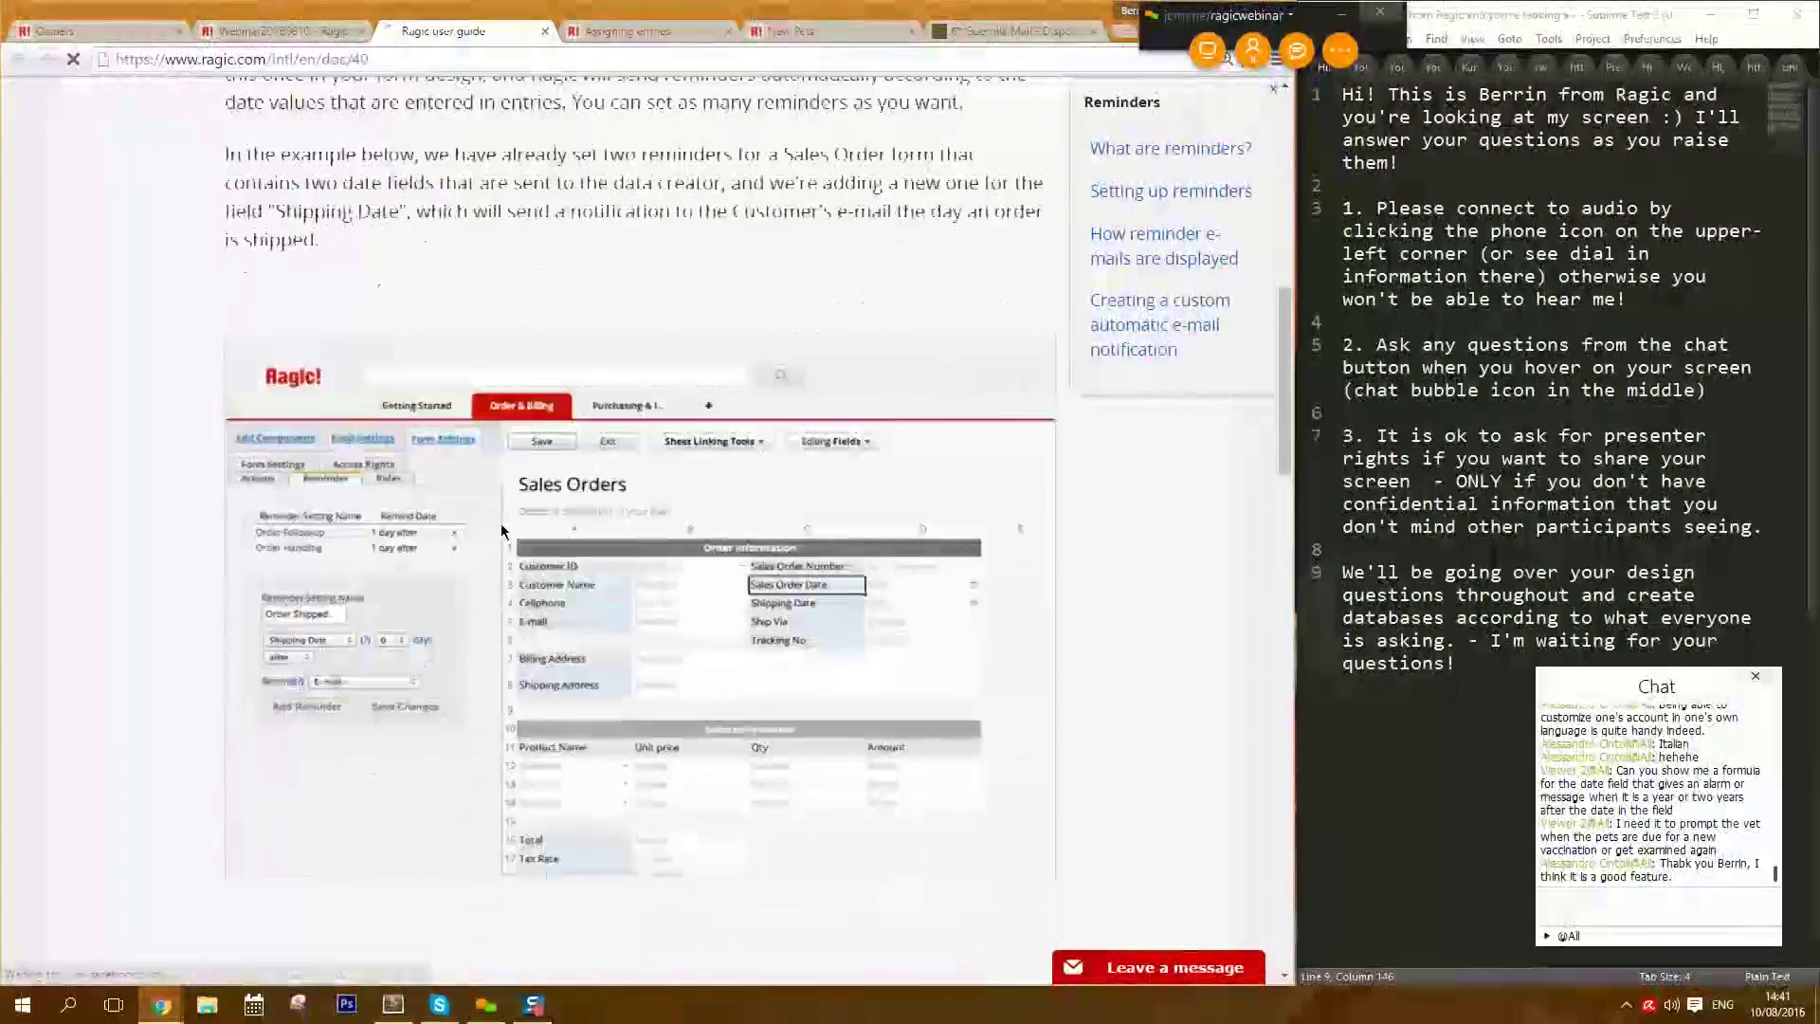
scroll(502, 524, down, 4)
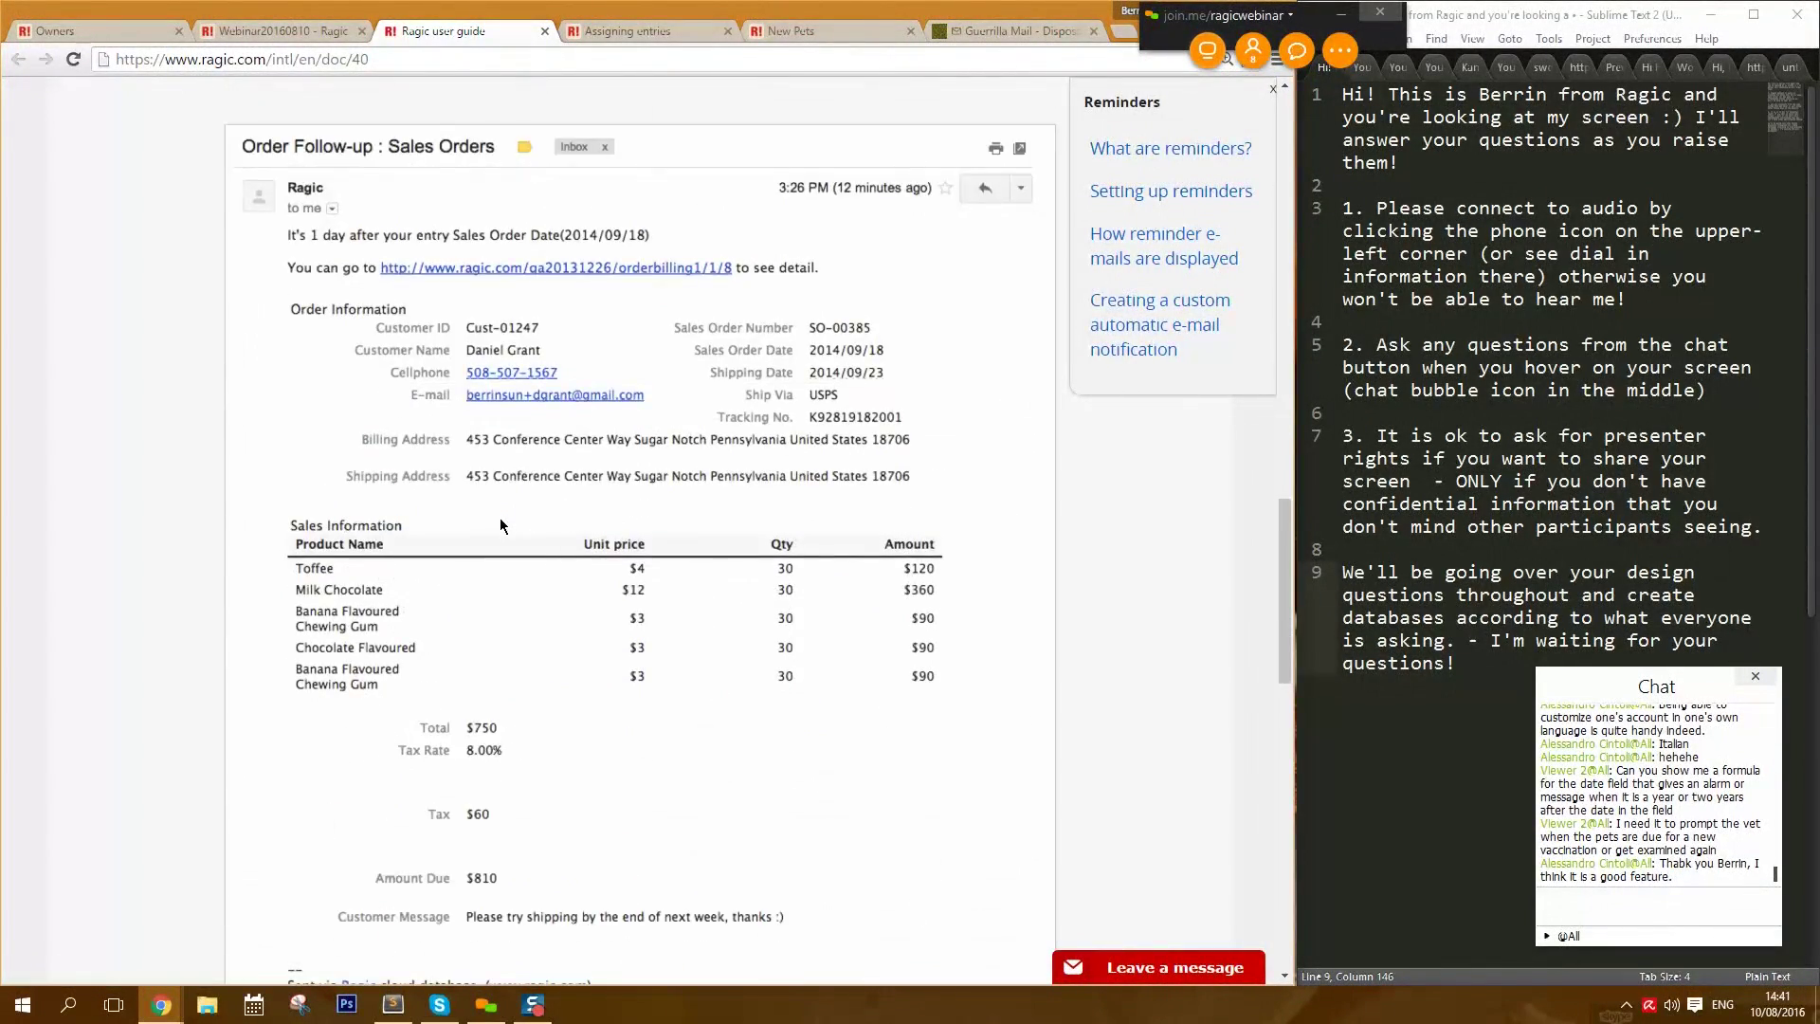
scroll(502, 525, up, 2)
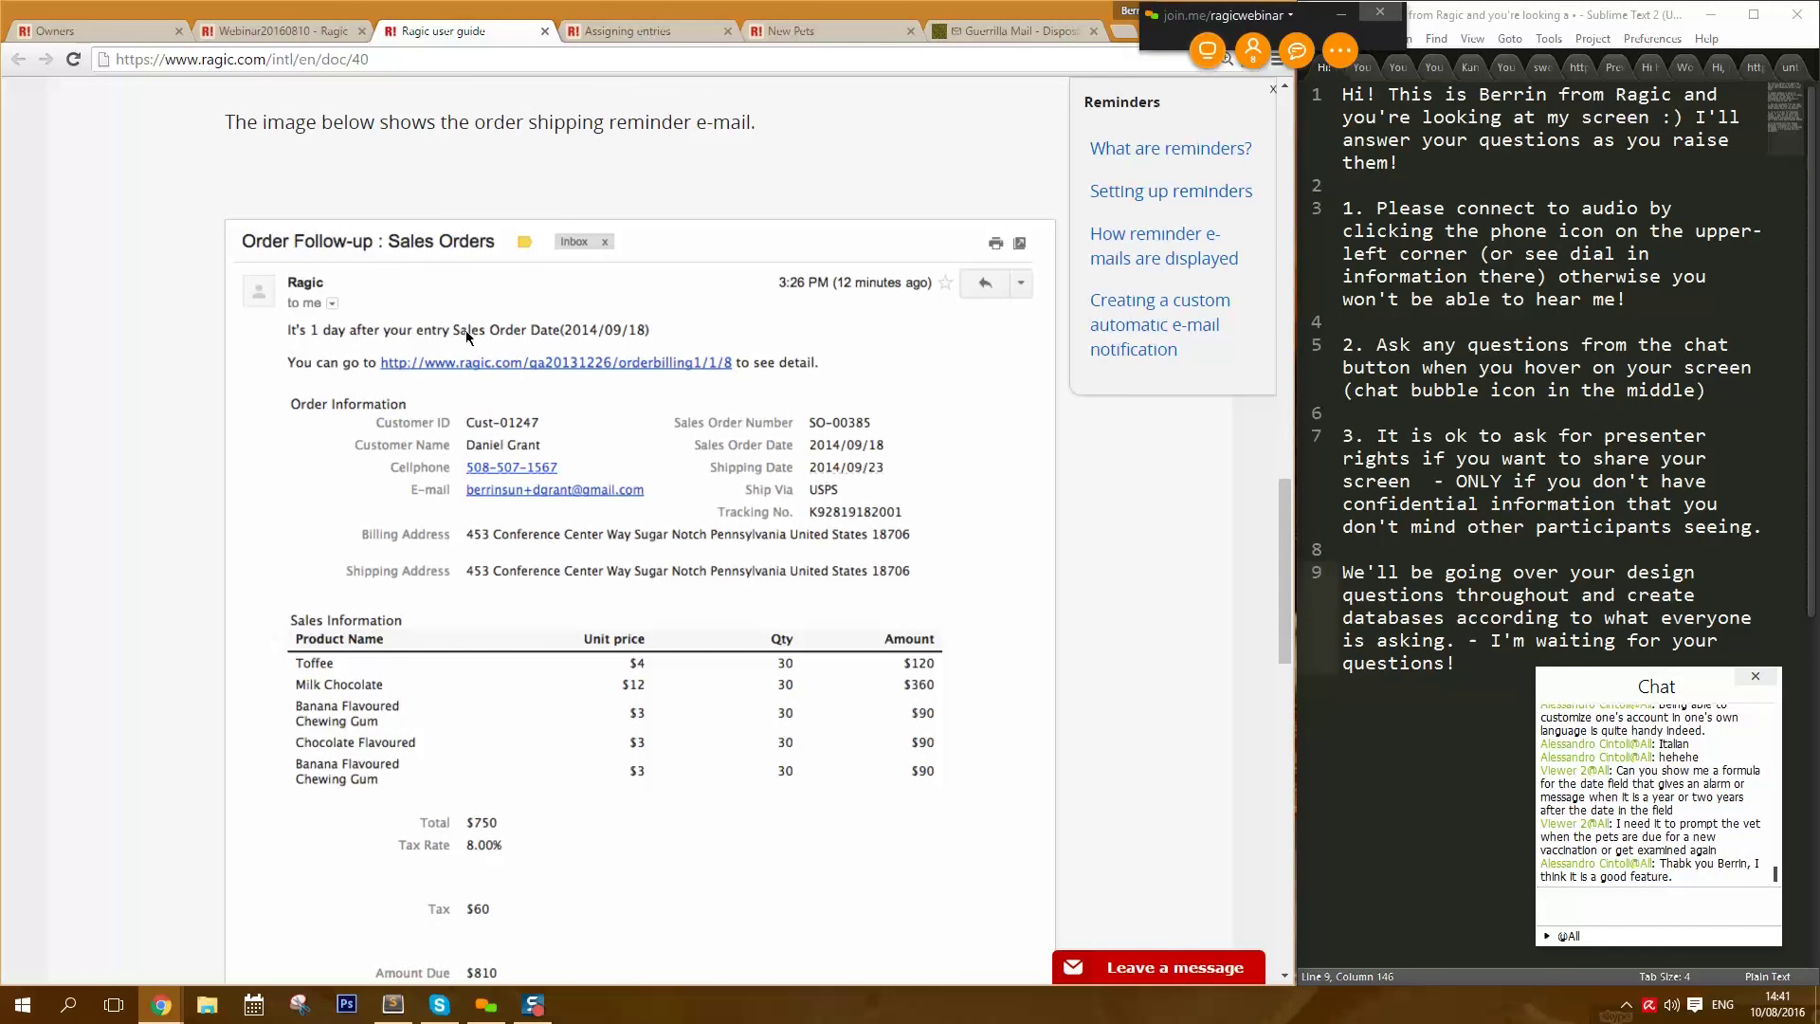
scroll(458, 328, down, 1)
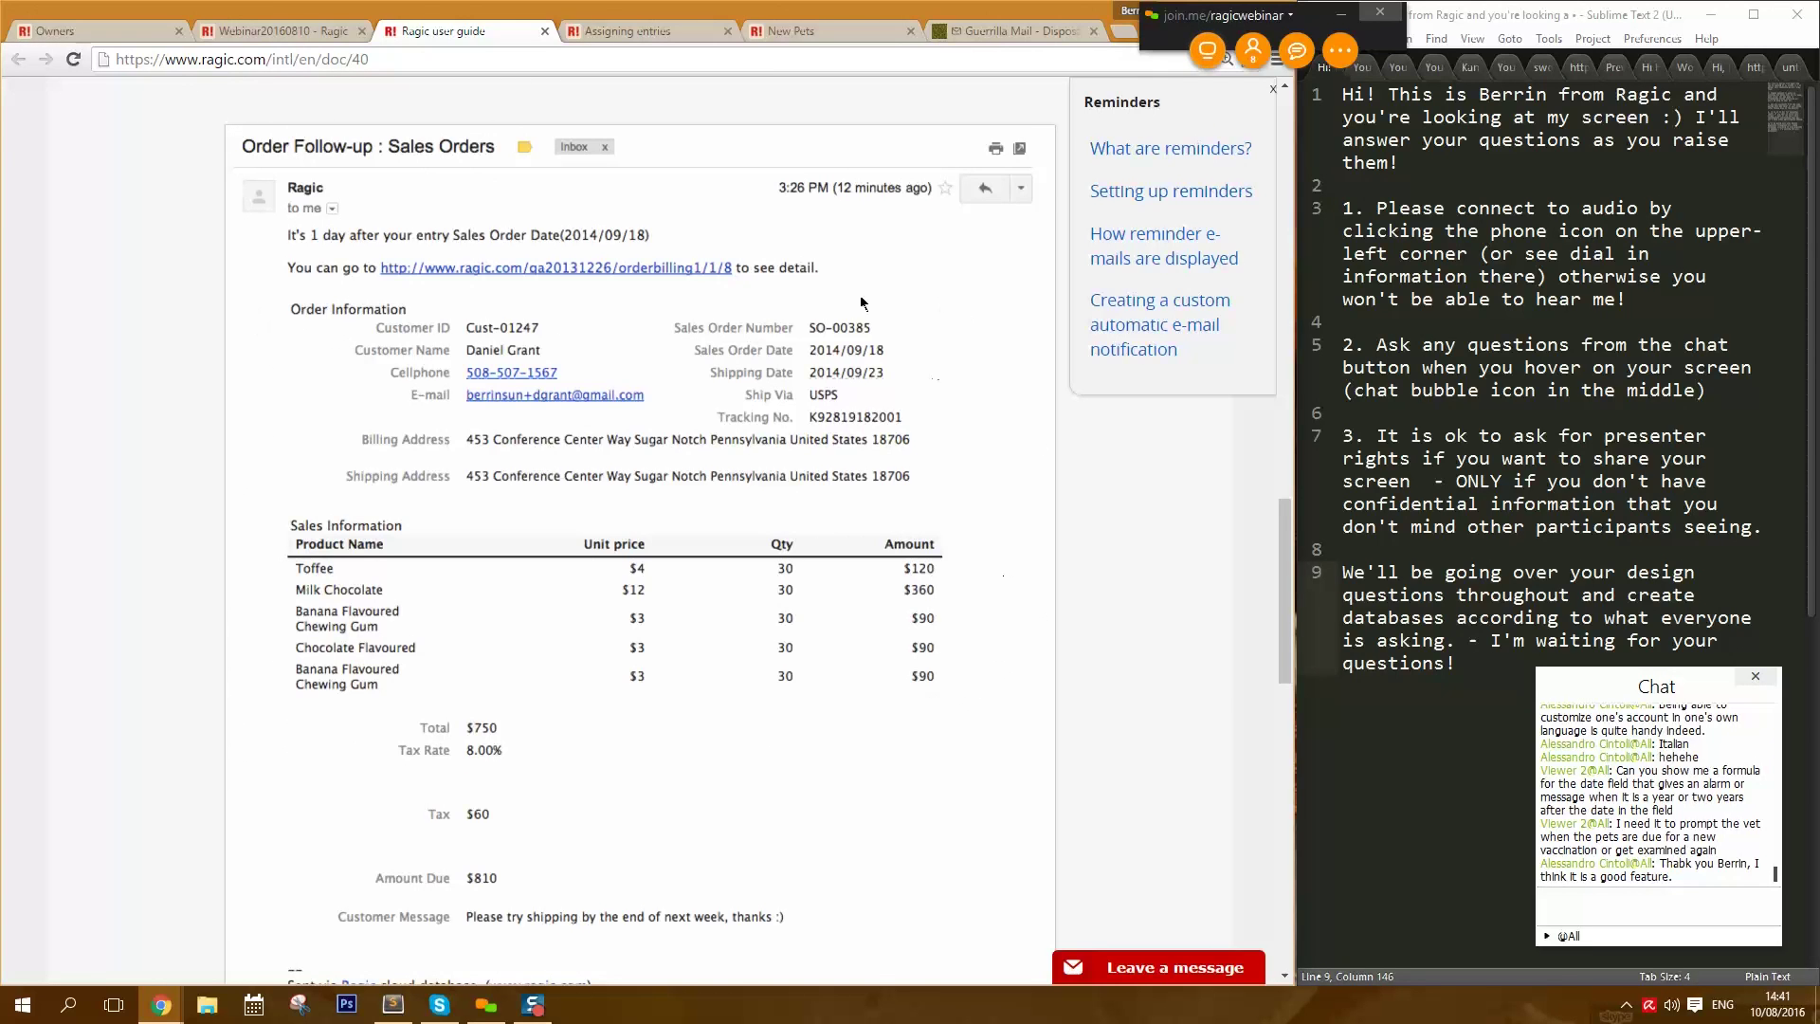
scroll(226, 747, down, 2)
scroll(226, 754, down, 3)
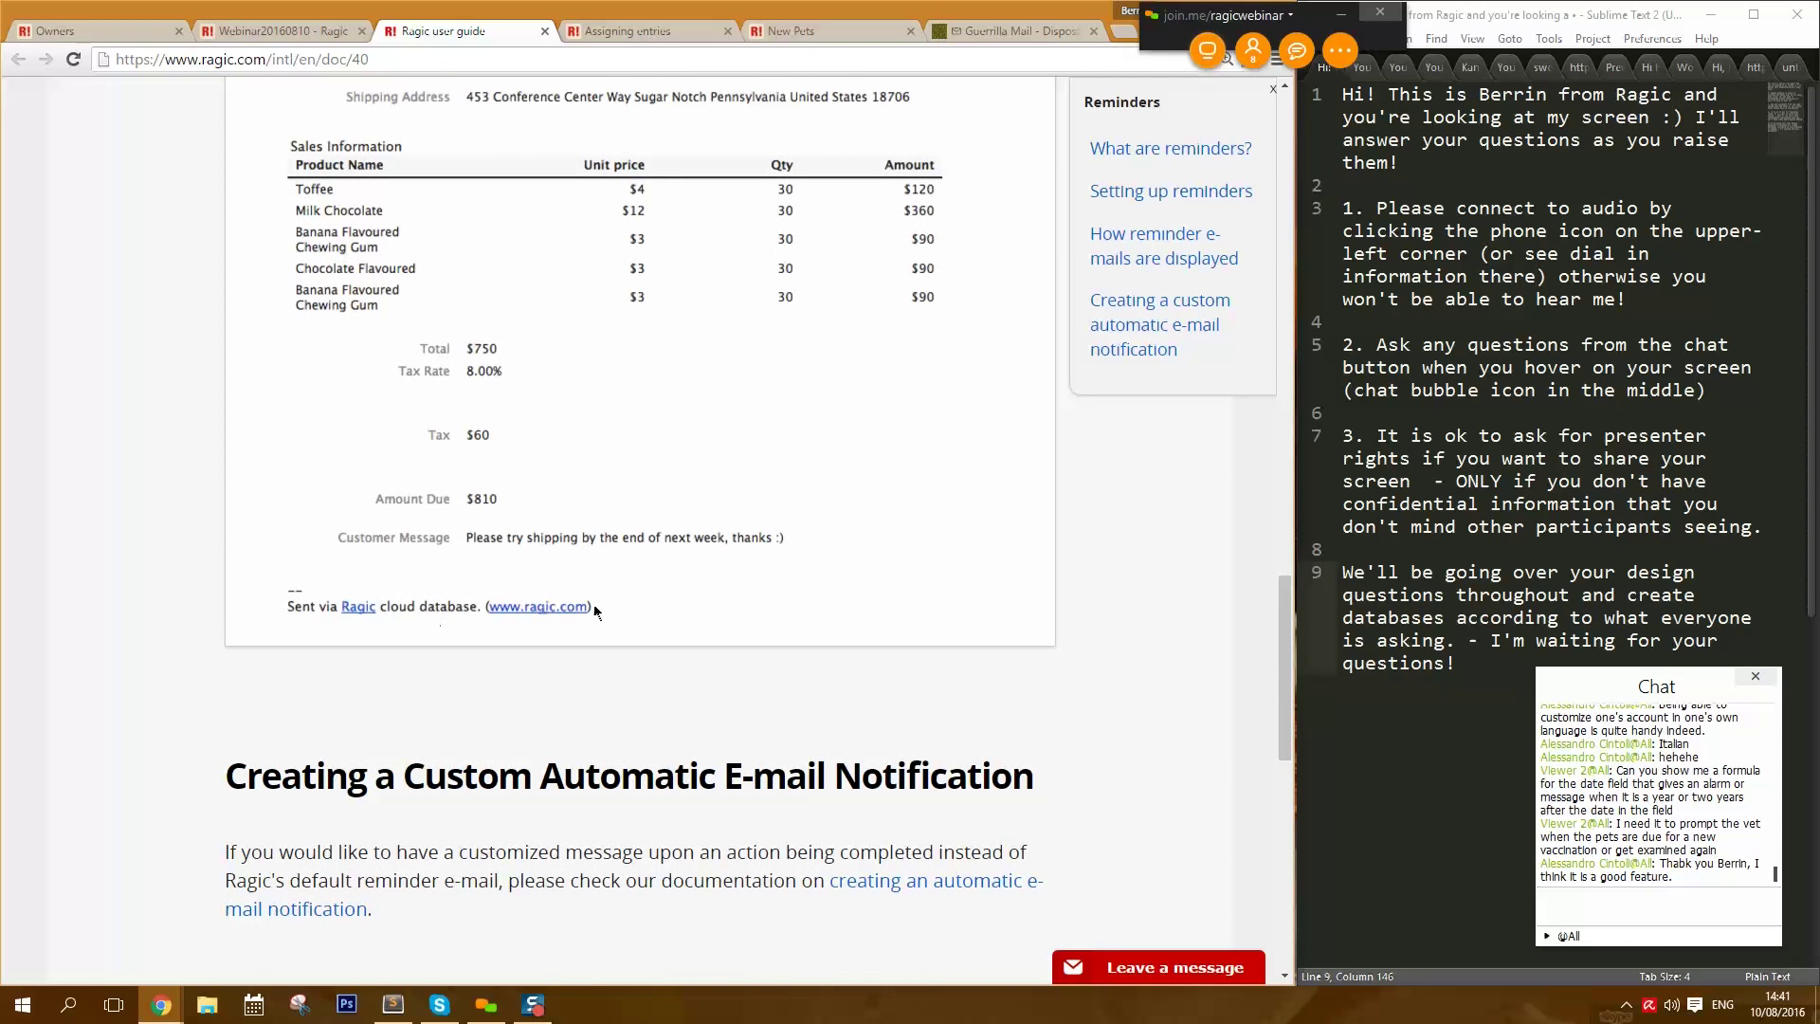
scroll(548, 403, up, 3)
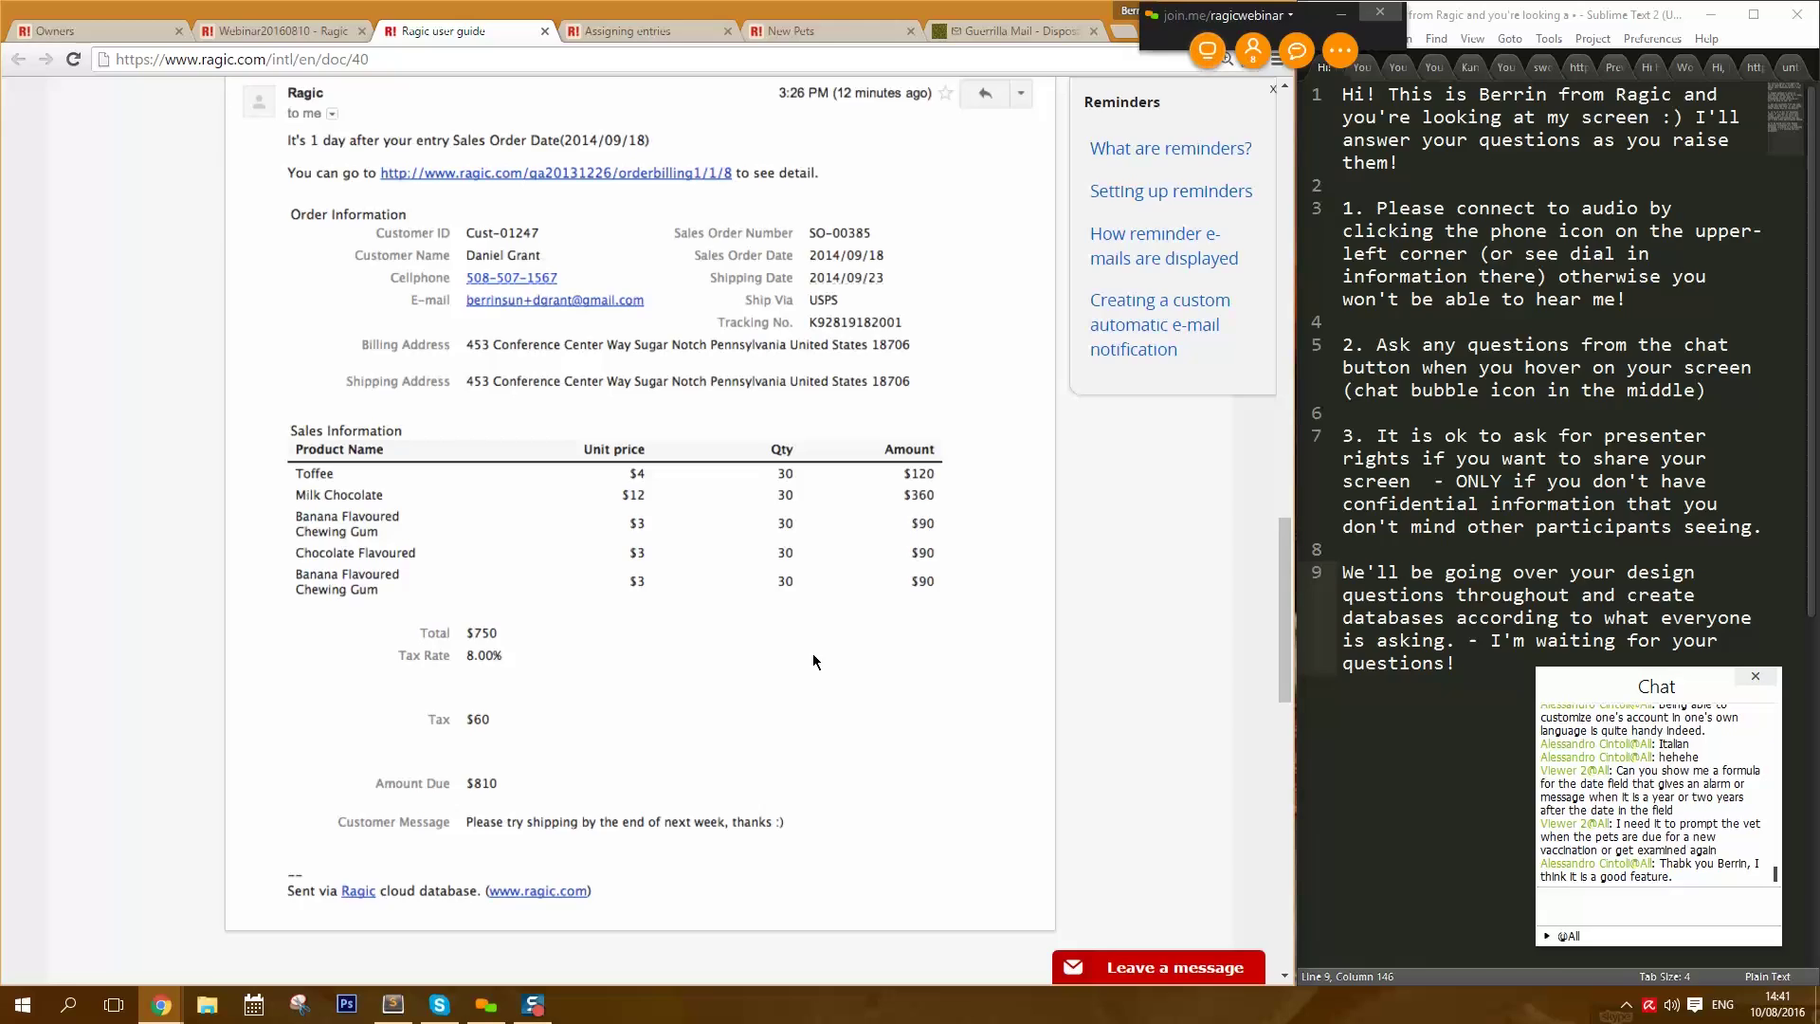
scroll(813, 656, up, 8)
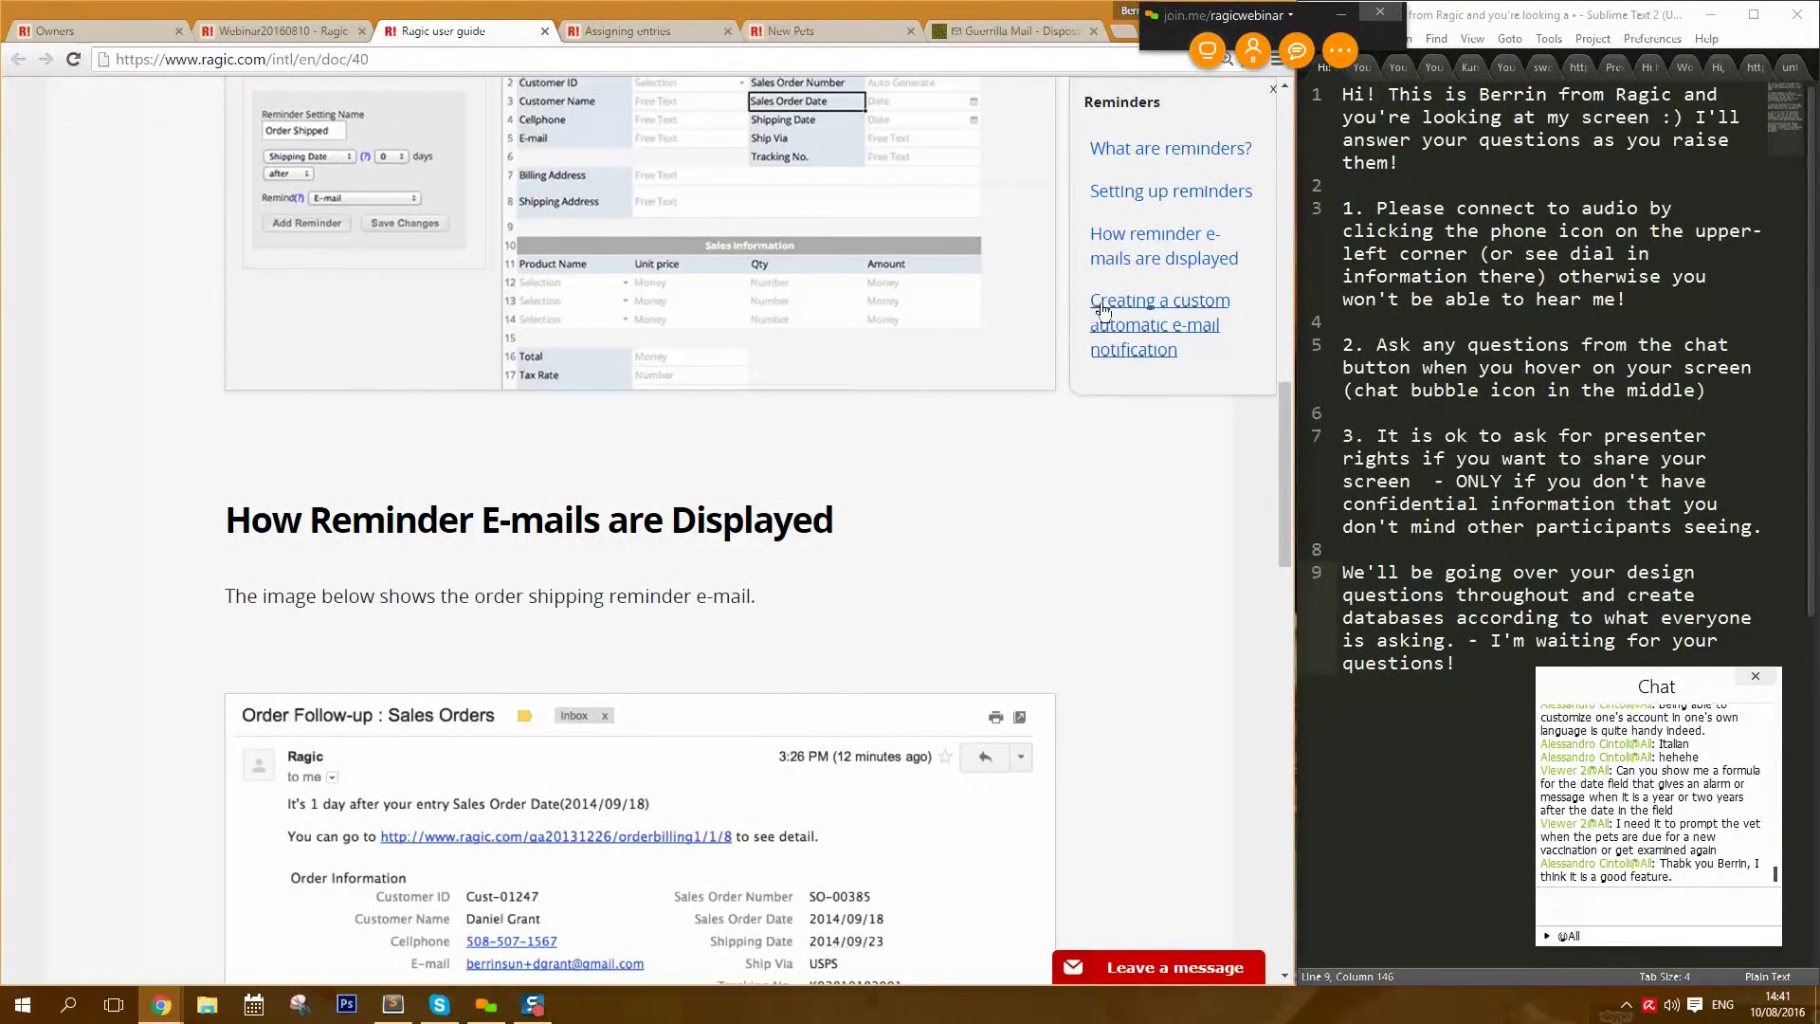
Step: Open the guide on creating an automatic e-mail notification
click(1136, 351)
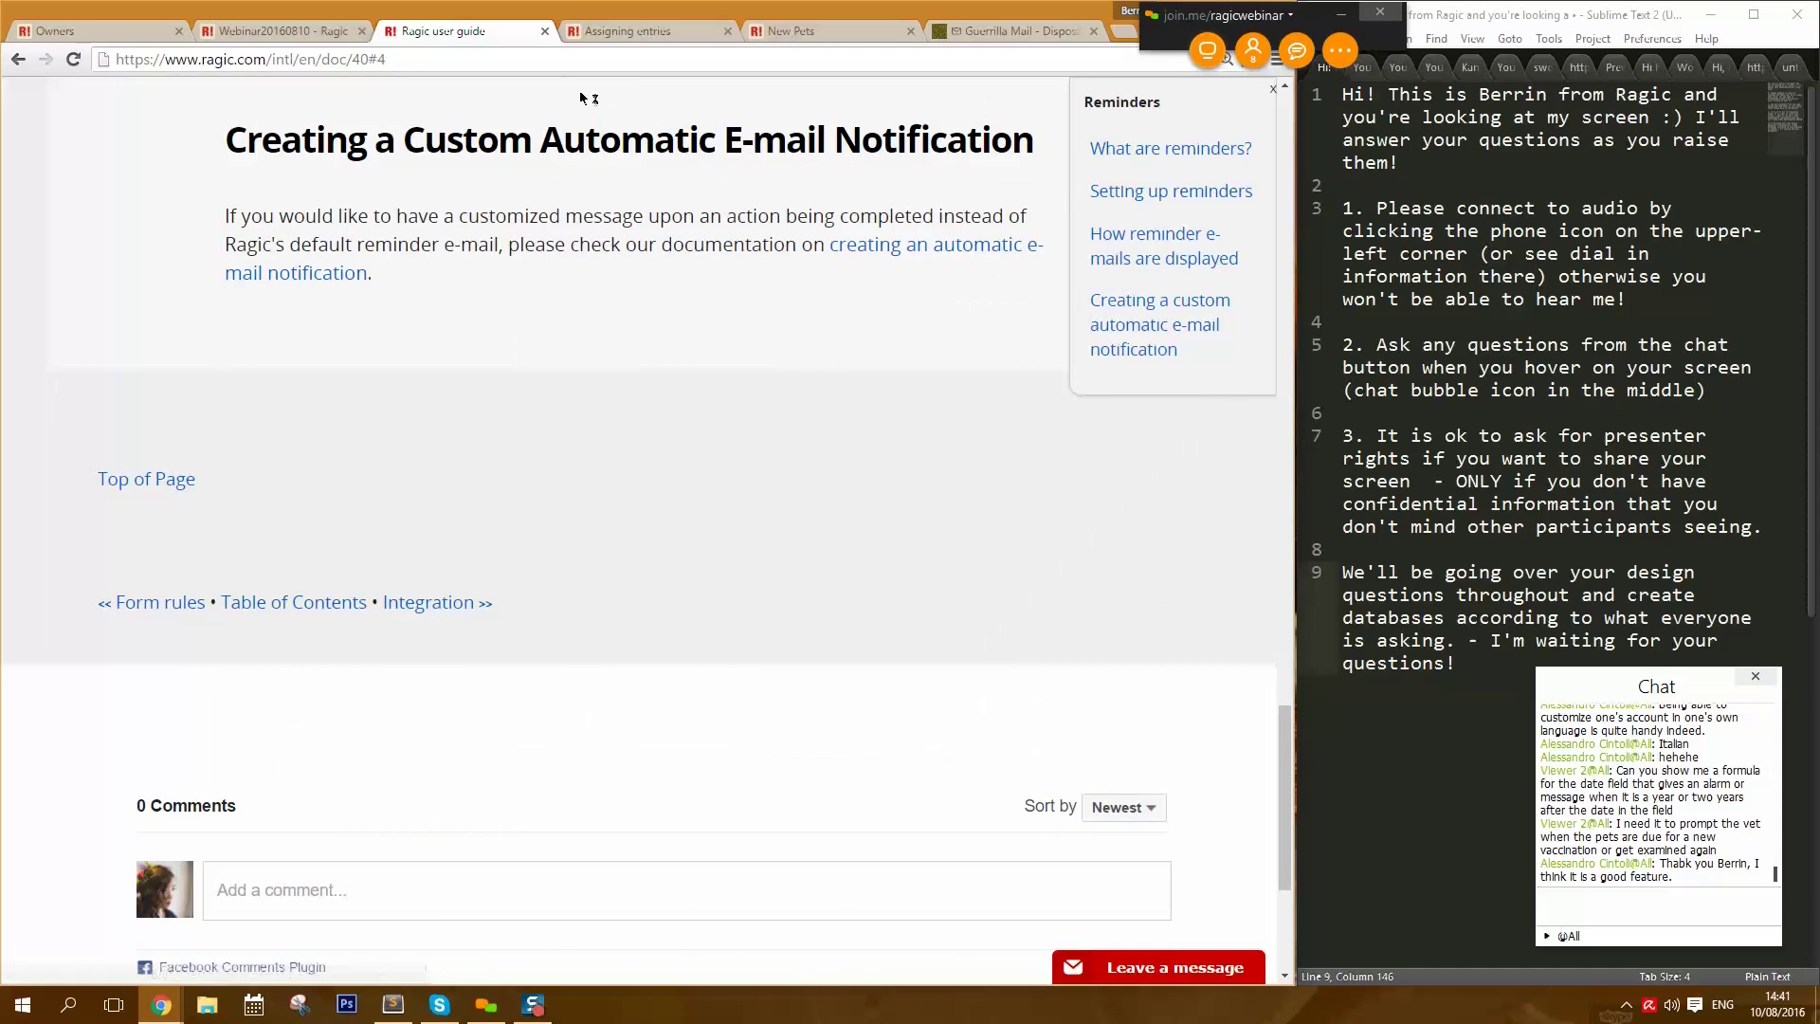
click(560, 68)
click(917, 245)
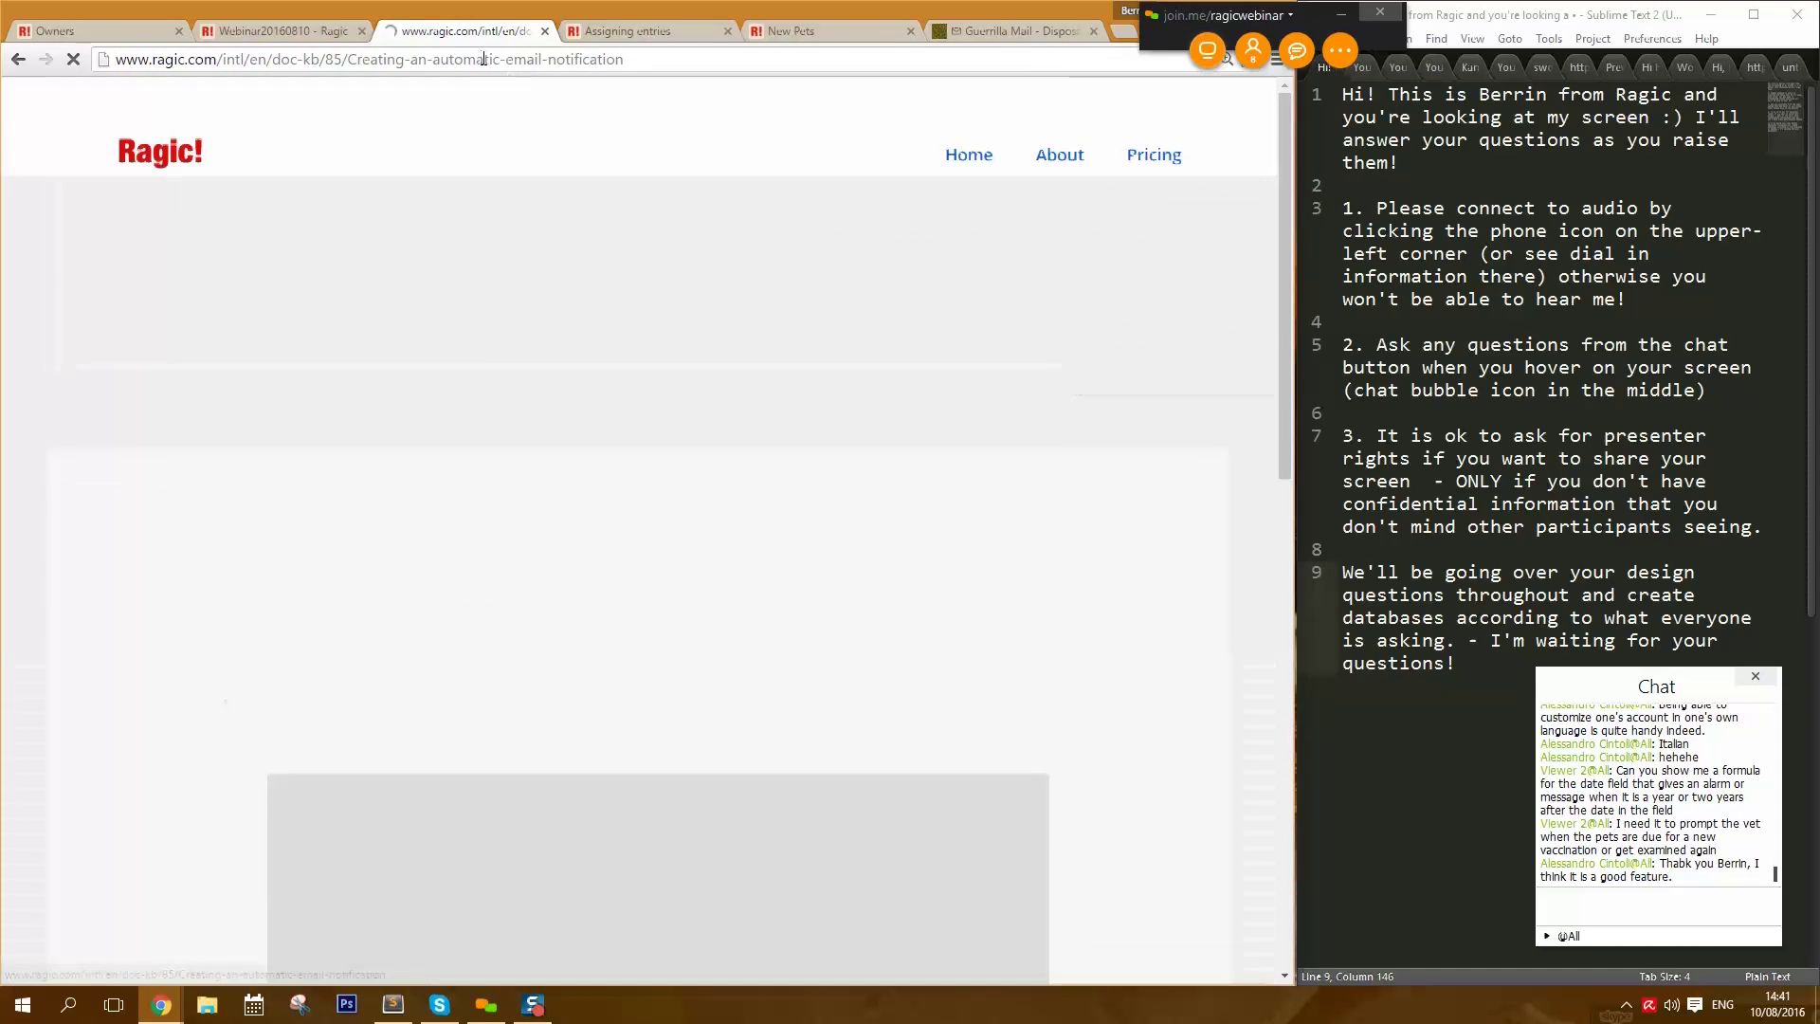
Step: Post the guide's page link in the join.me webinar chat and browse the article
click(493, 64)
key(ctrl+c)
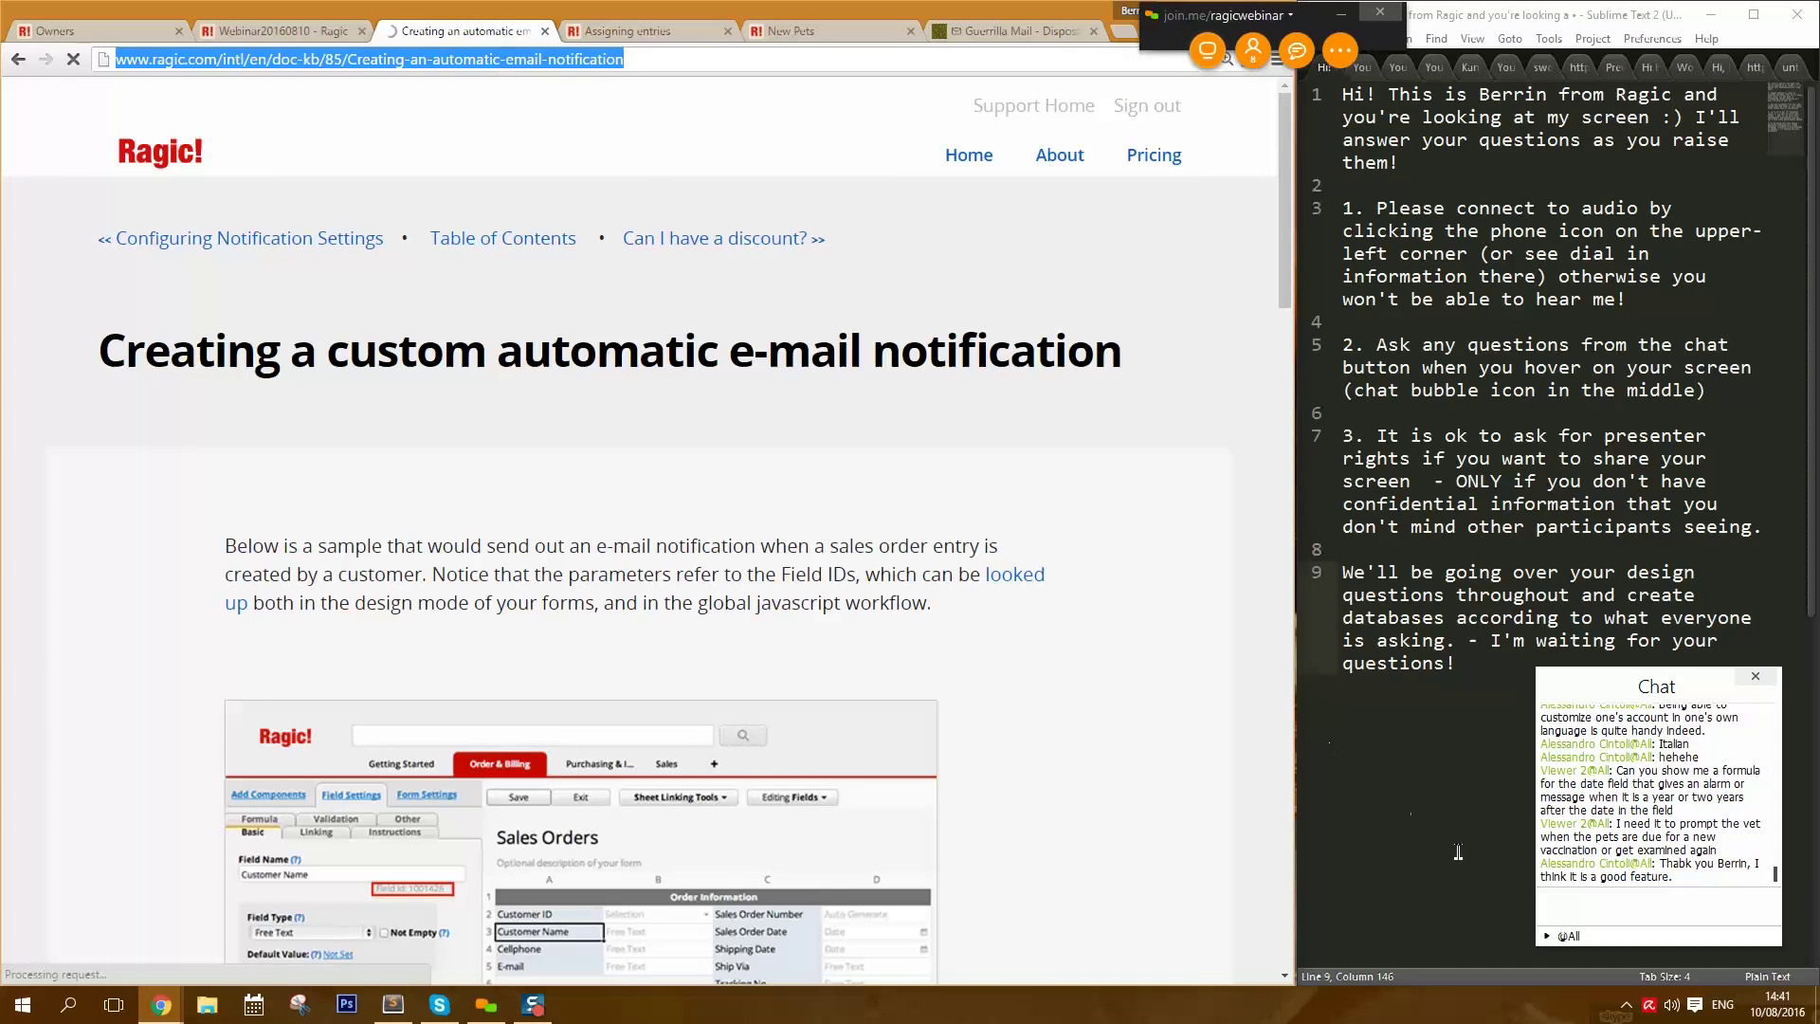
click(1655, 913)
key(ctrl+v)
key(Return)
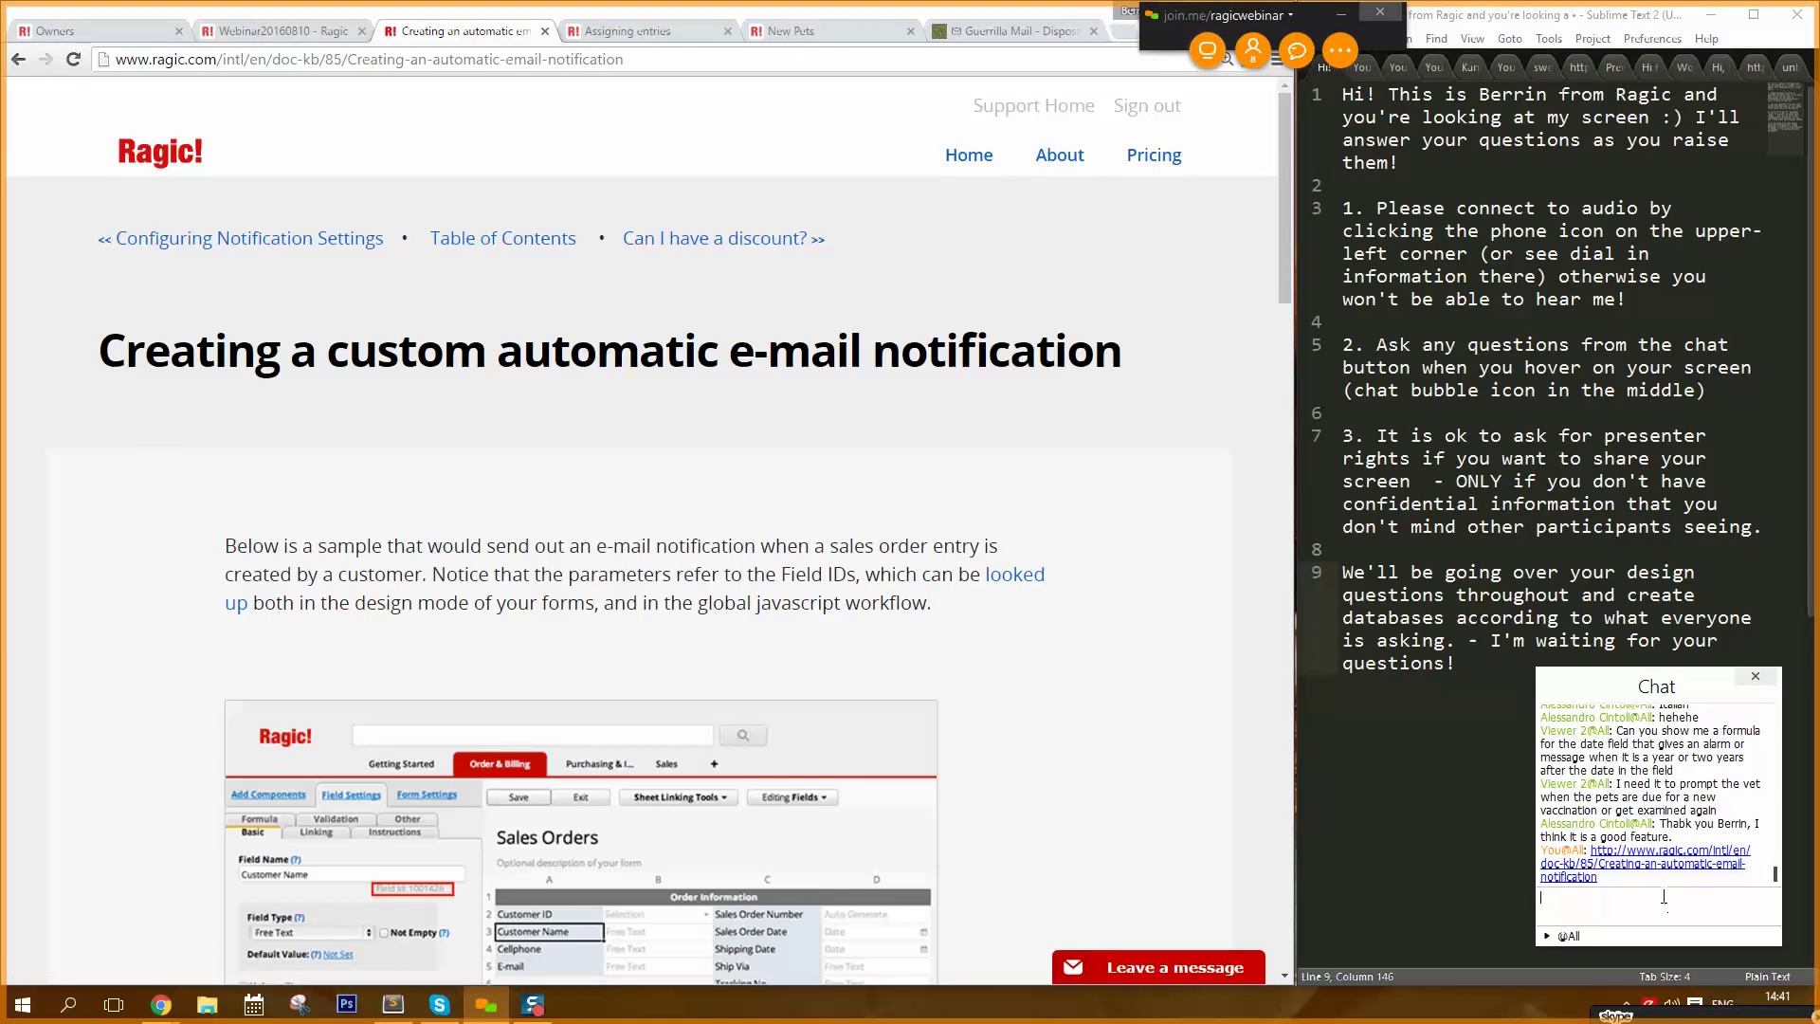
scroll(1039, 811, down, 10)
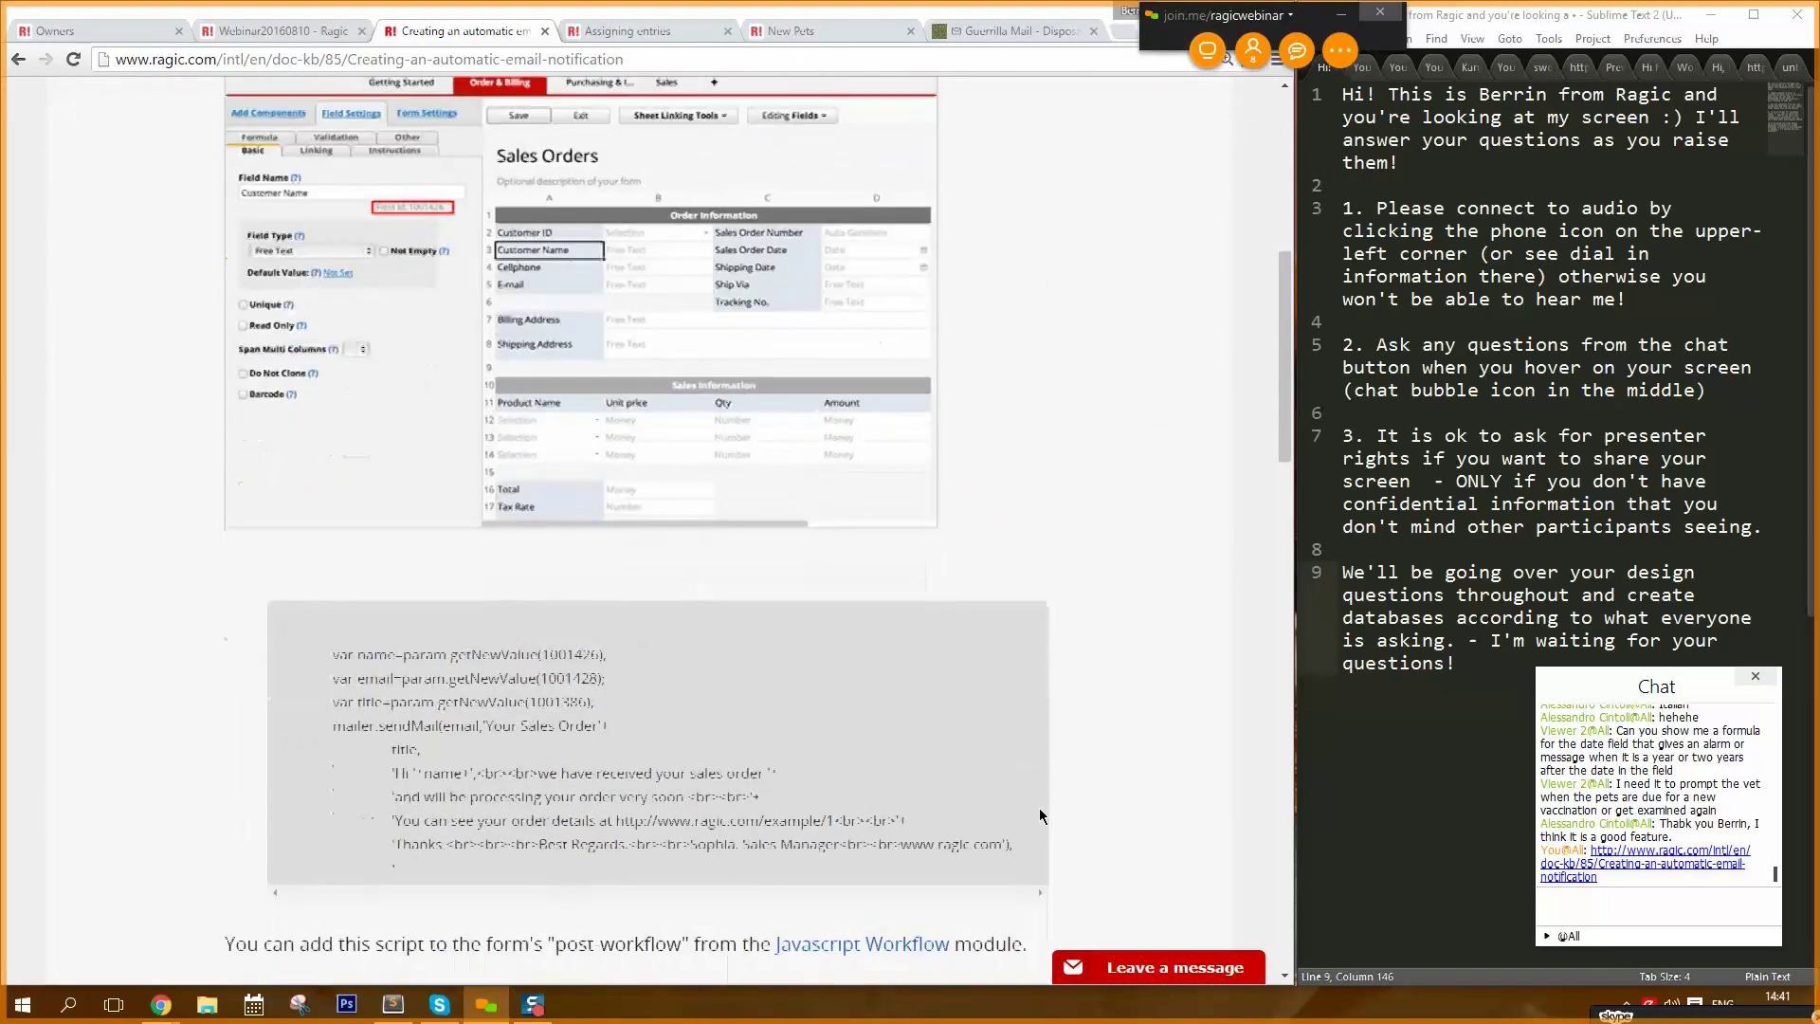
scroll(600, 627, up, 3)
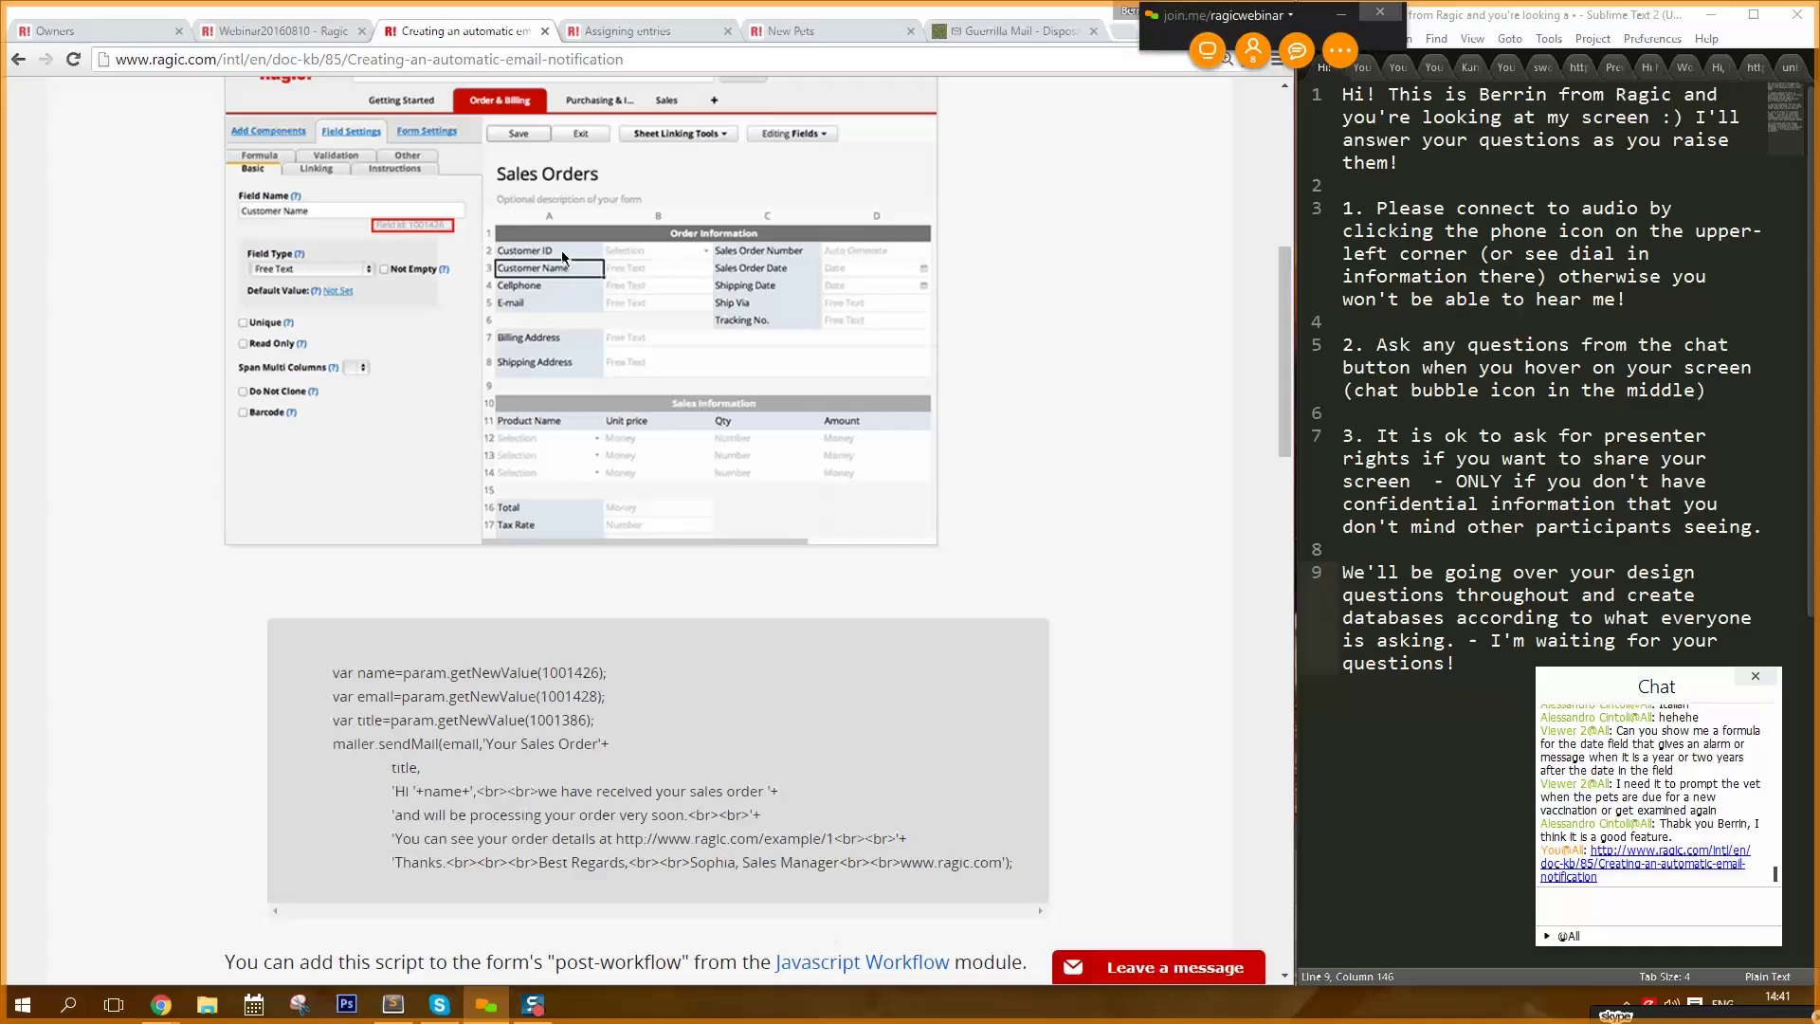
scroll(616, 417, up, 5)
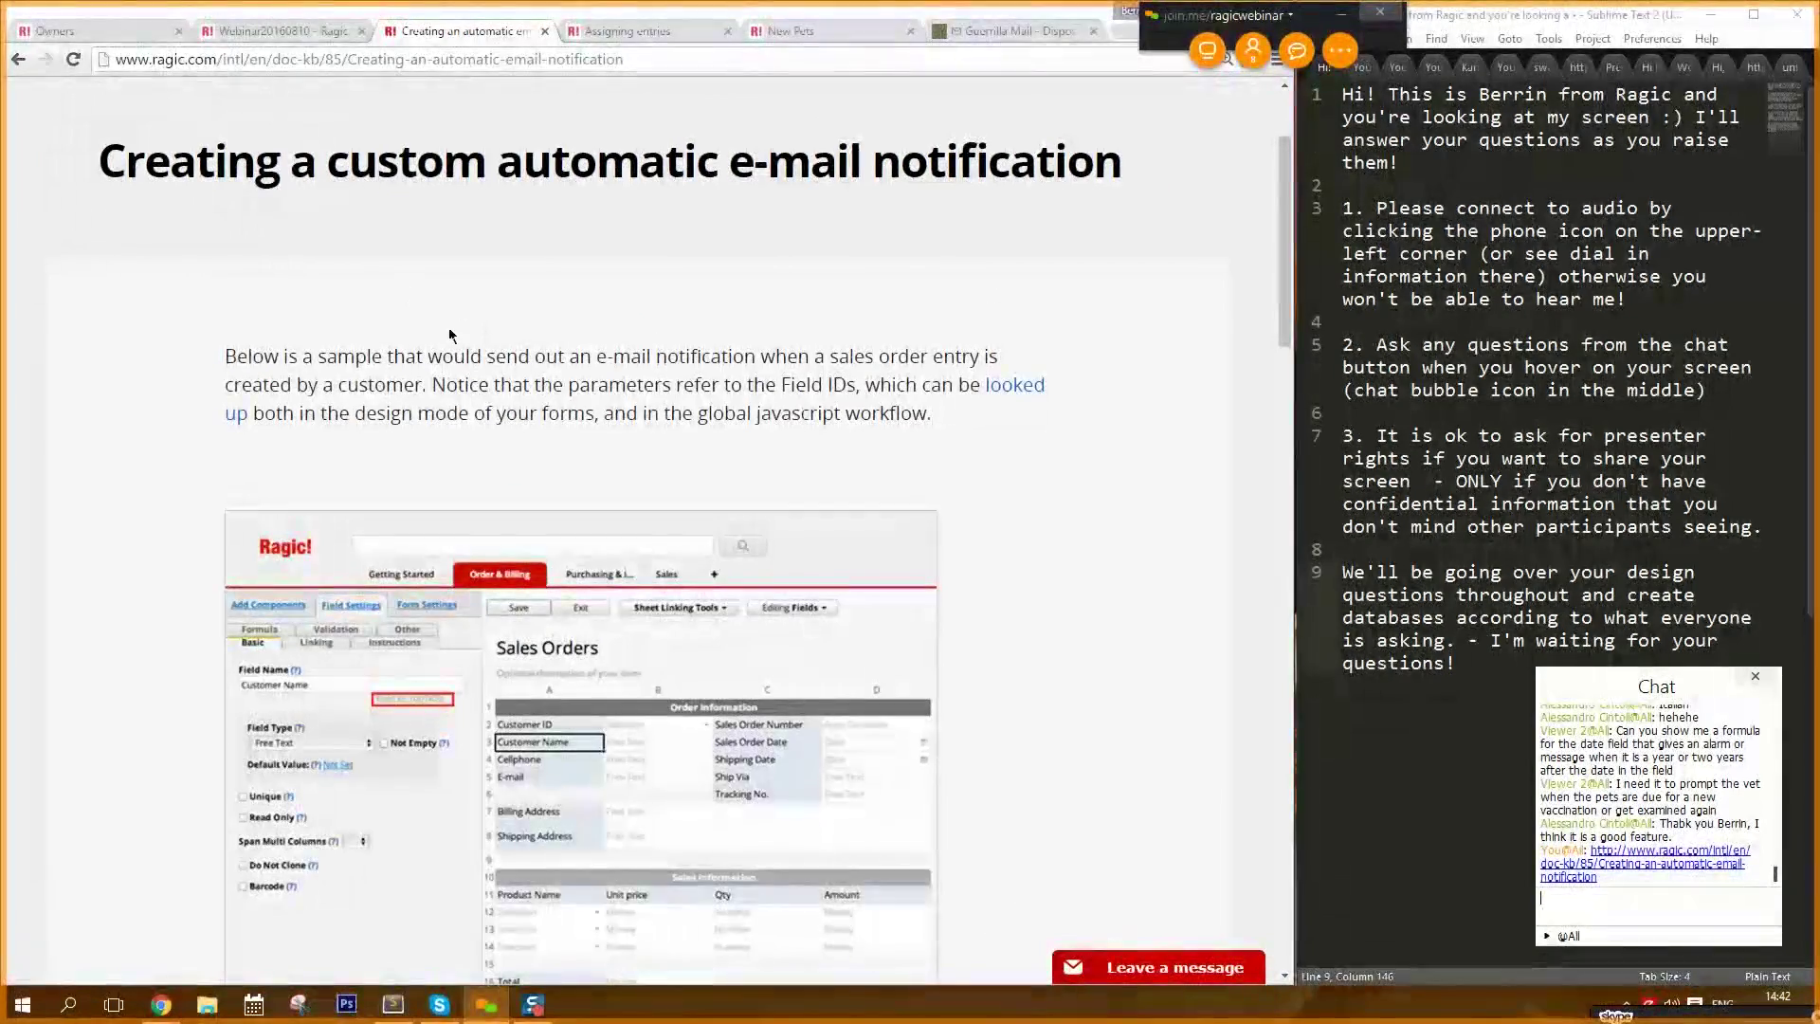
scroll(1039, 758, down, 6)
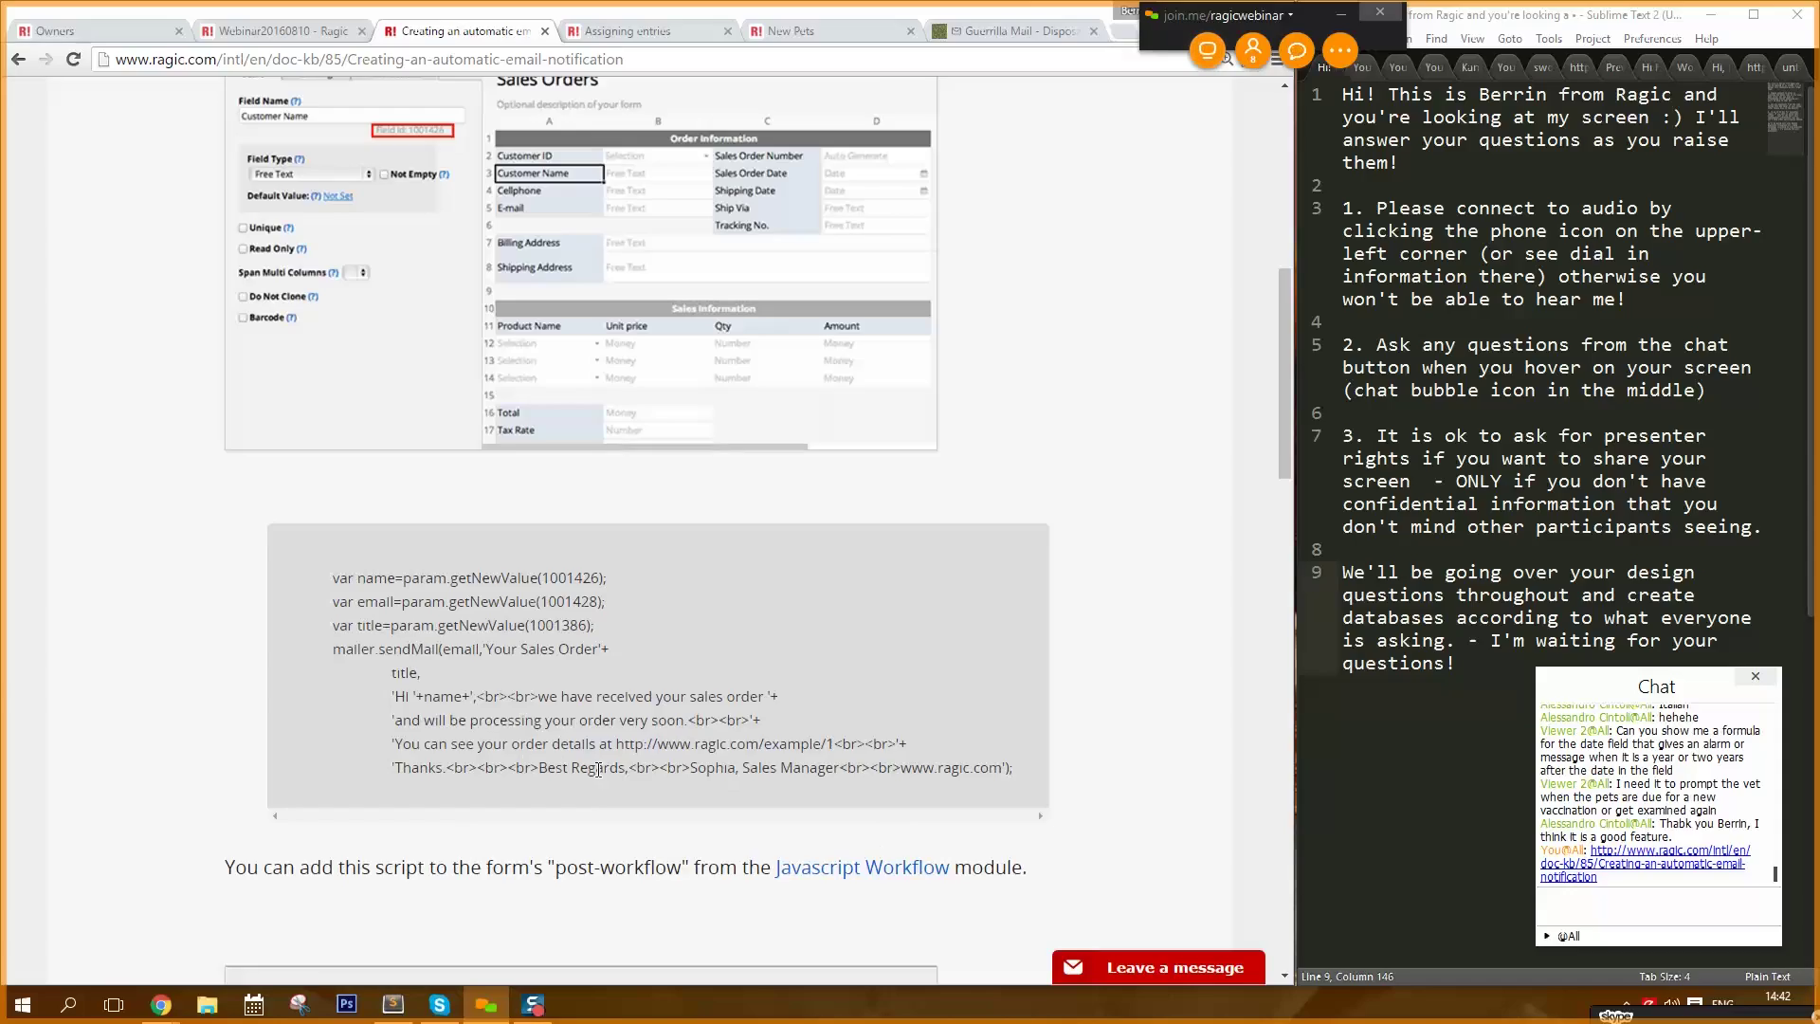
scroll(598, 768, down, 4)
scroll(1198, 787, down, 4)
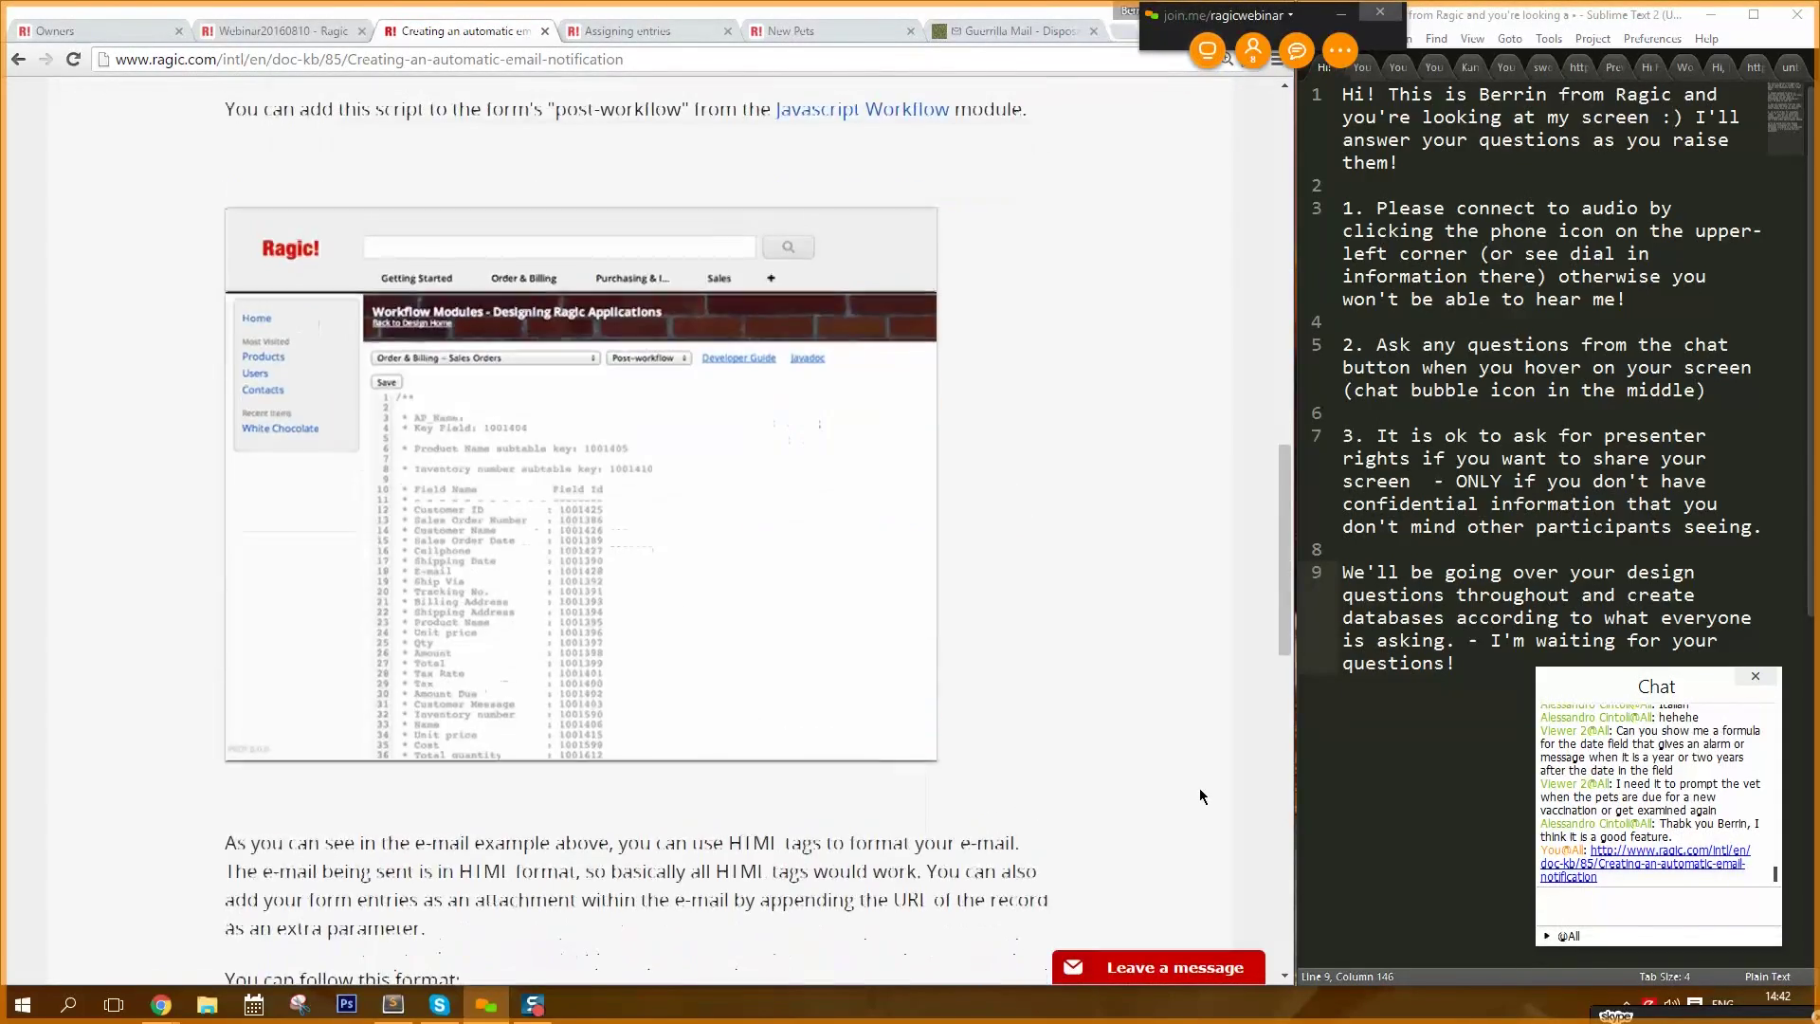
scroll(1149, 872, up, 9)
scroll(1119, 913, up, 3)
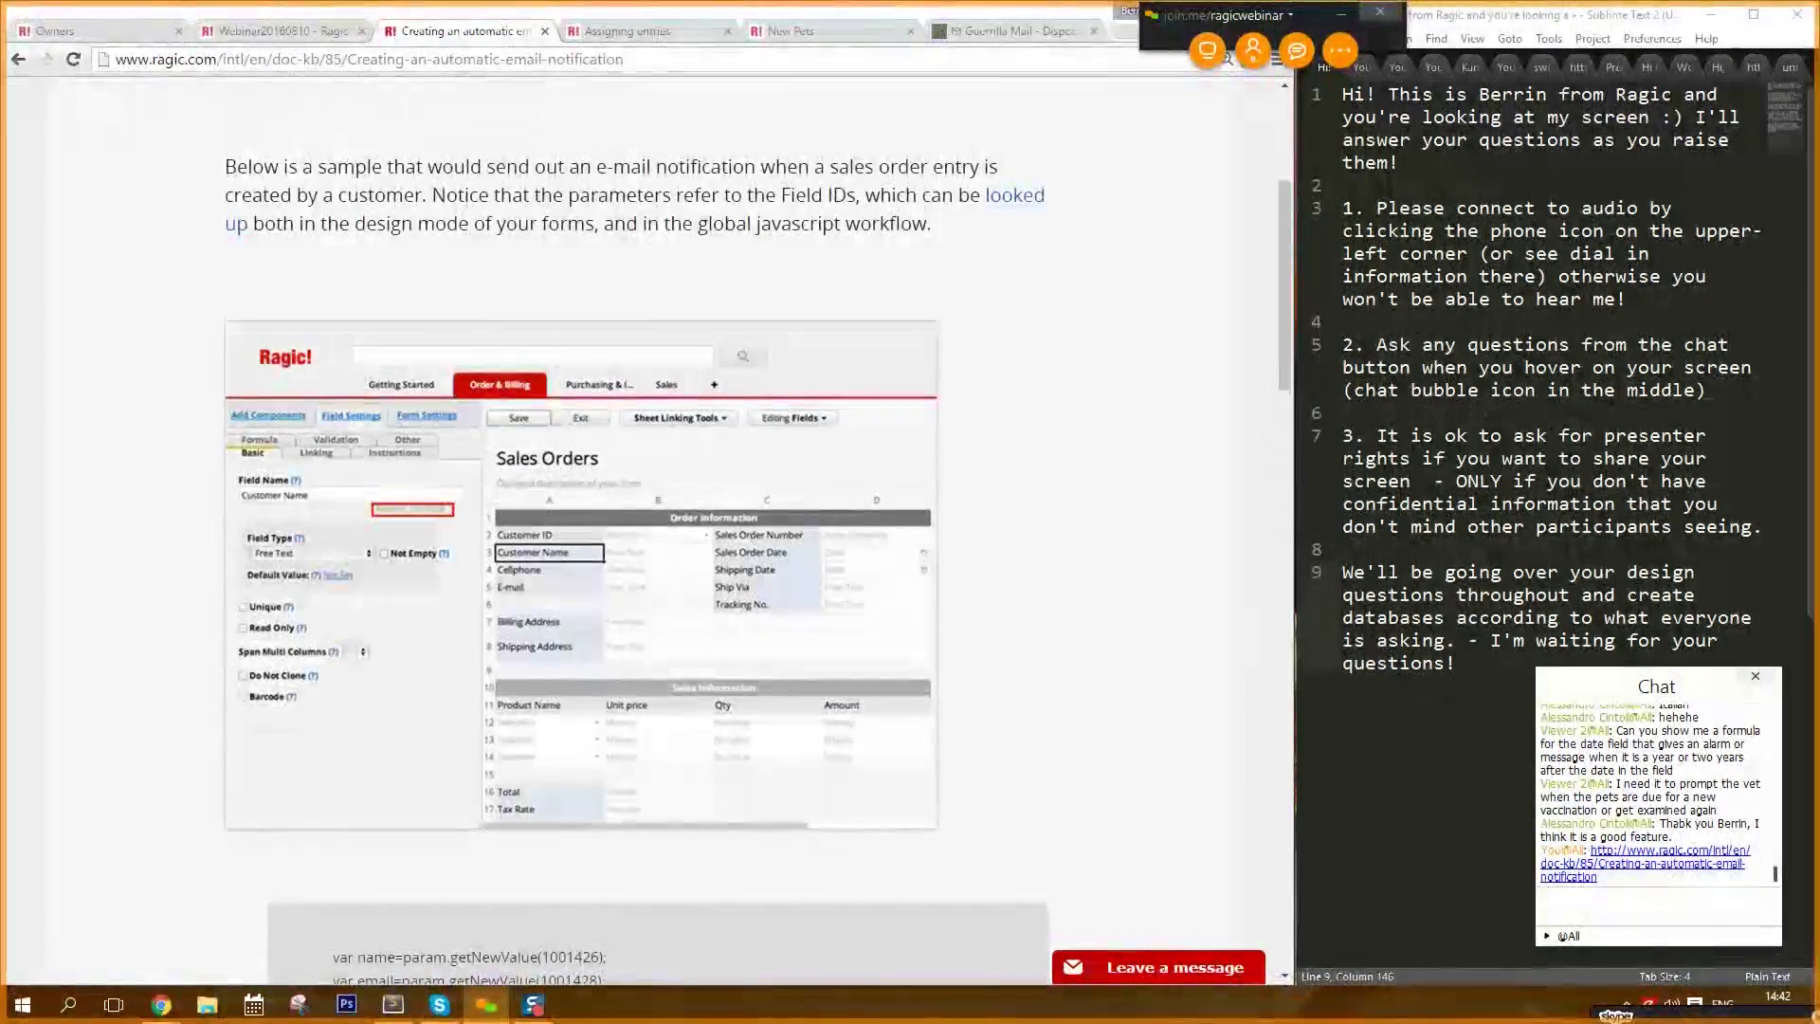
scroll(930, 908, down, 4)
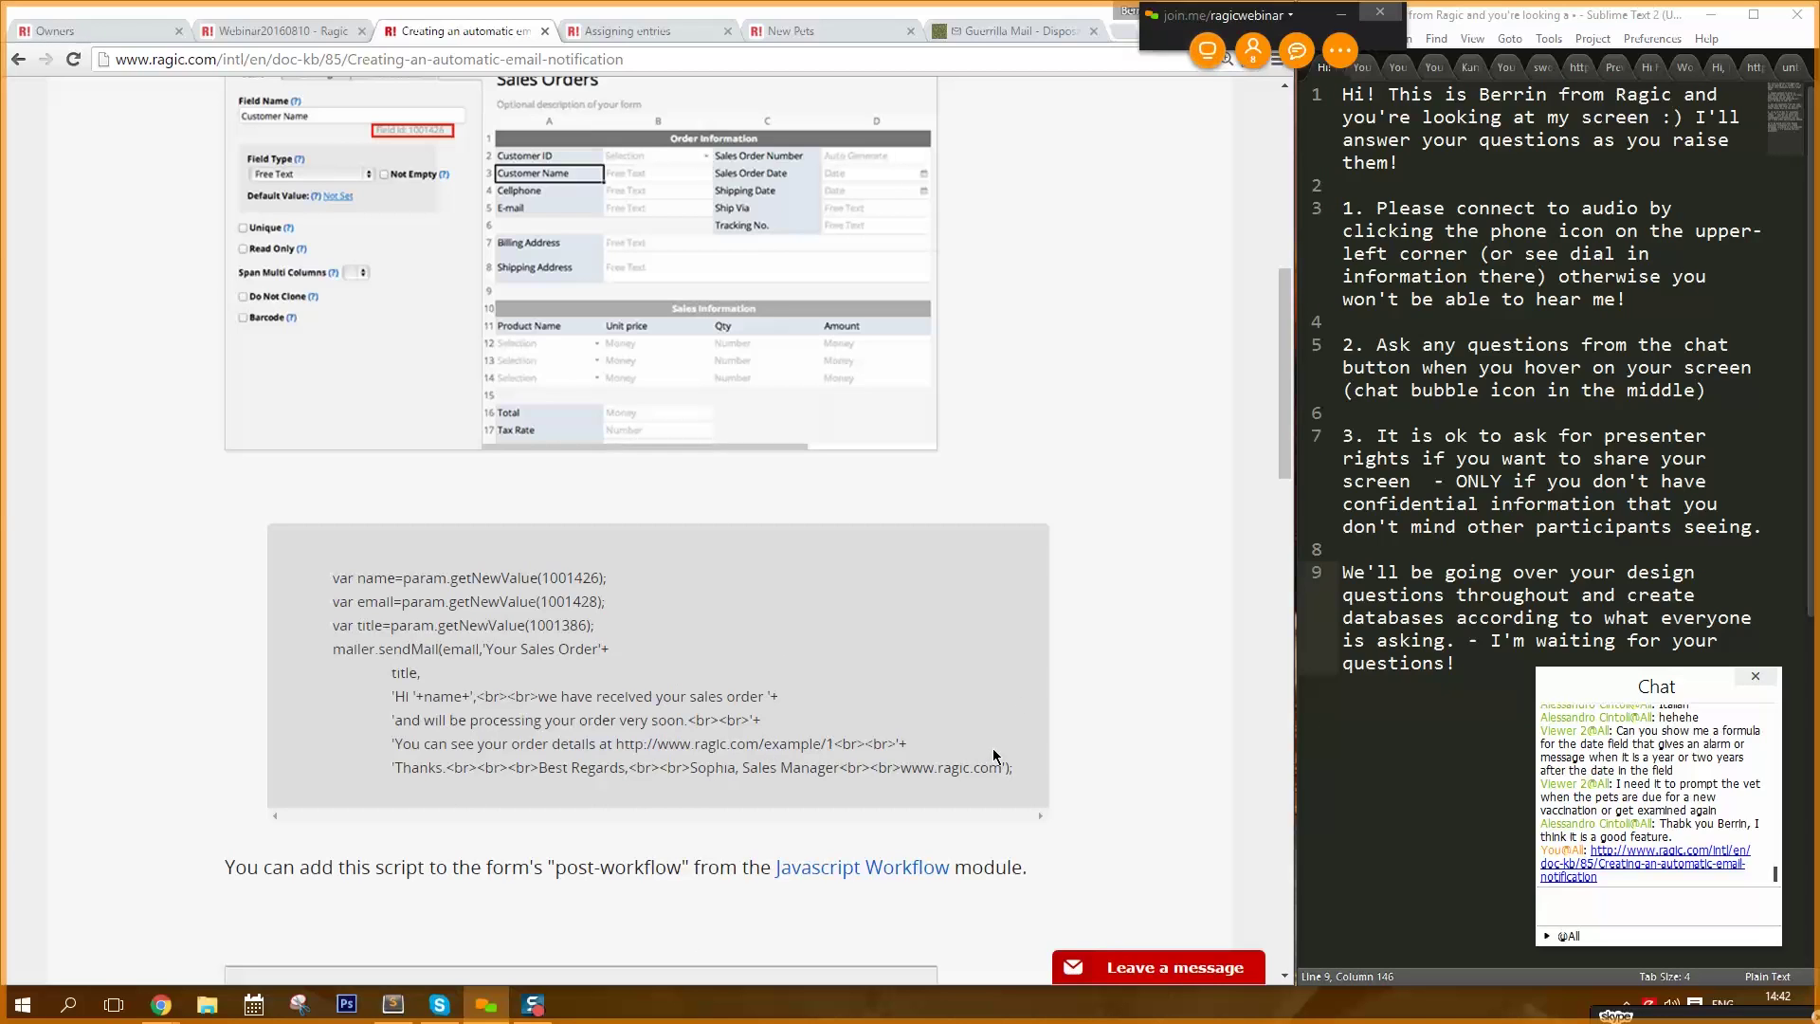
scroll(991, 752, down, 1)
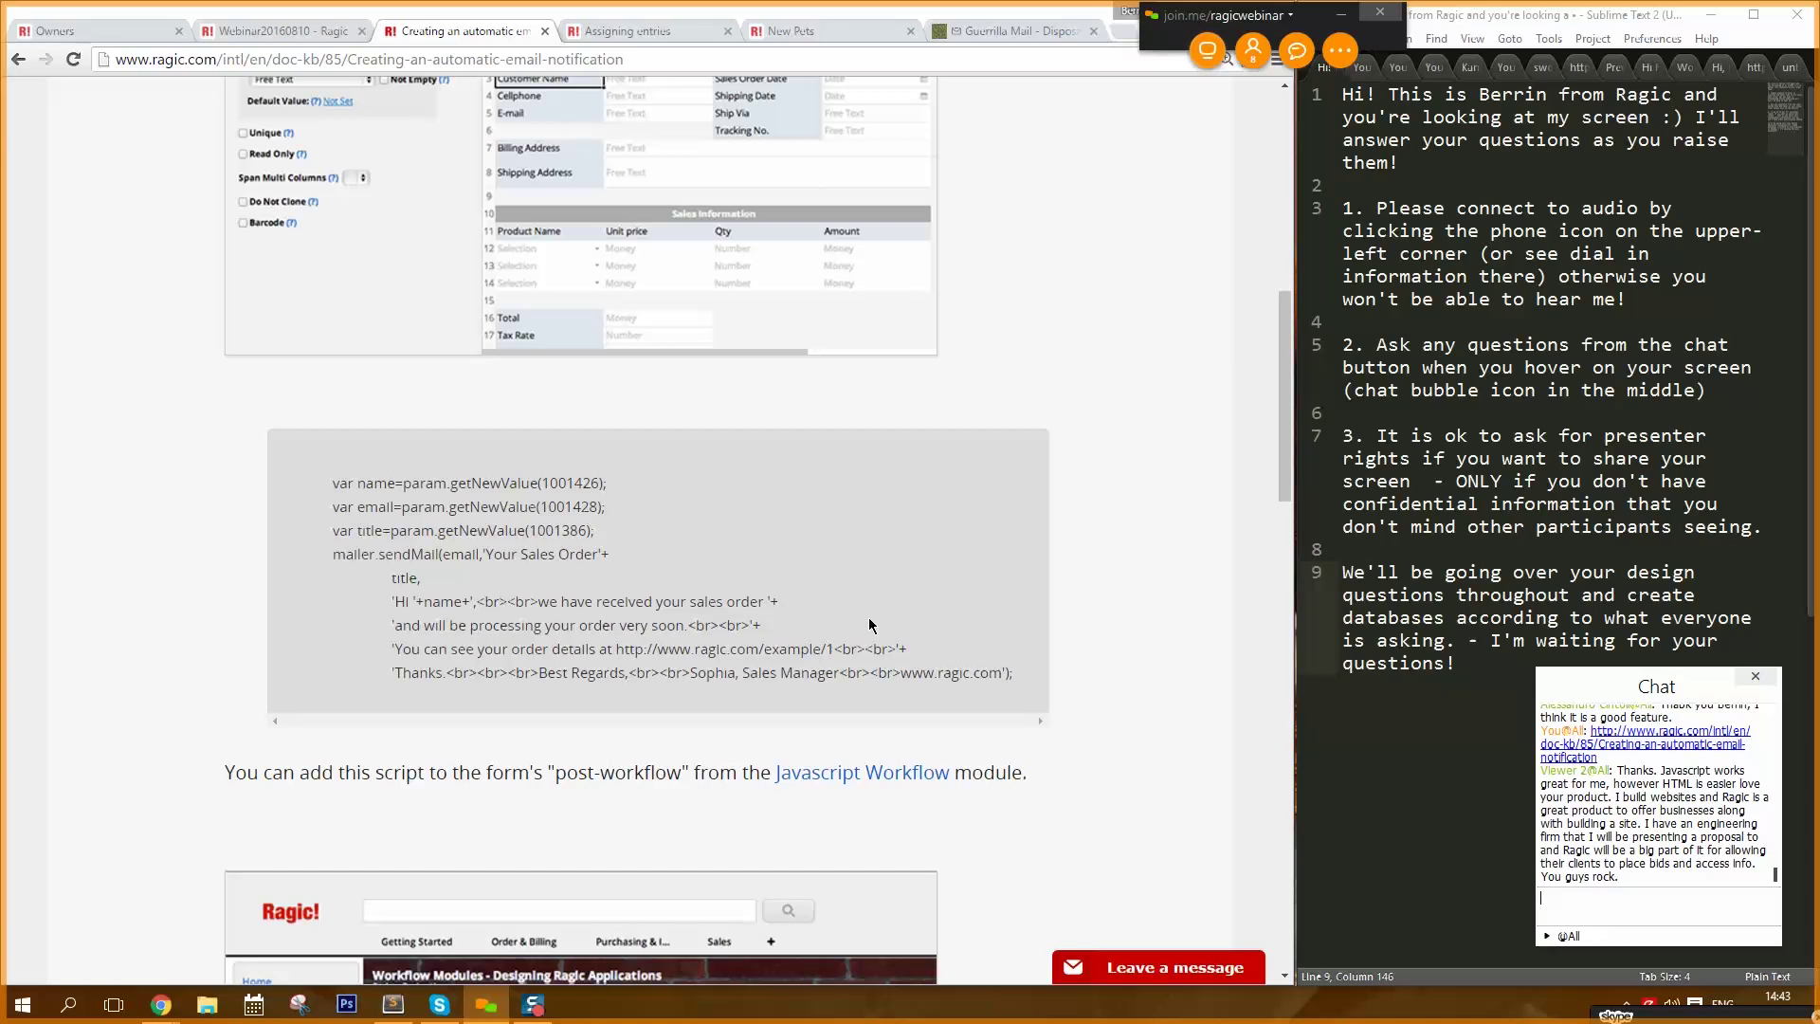
scroll(1202, 739, up, 9)
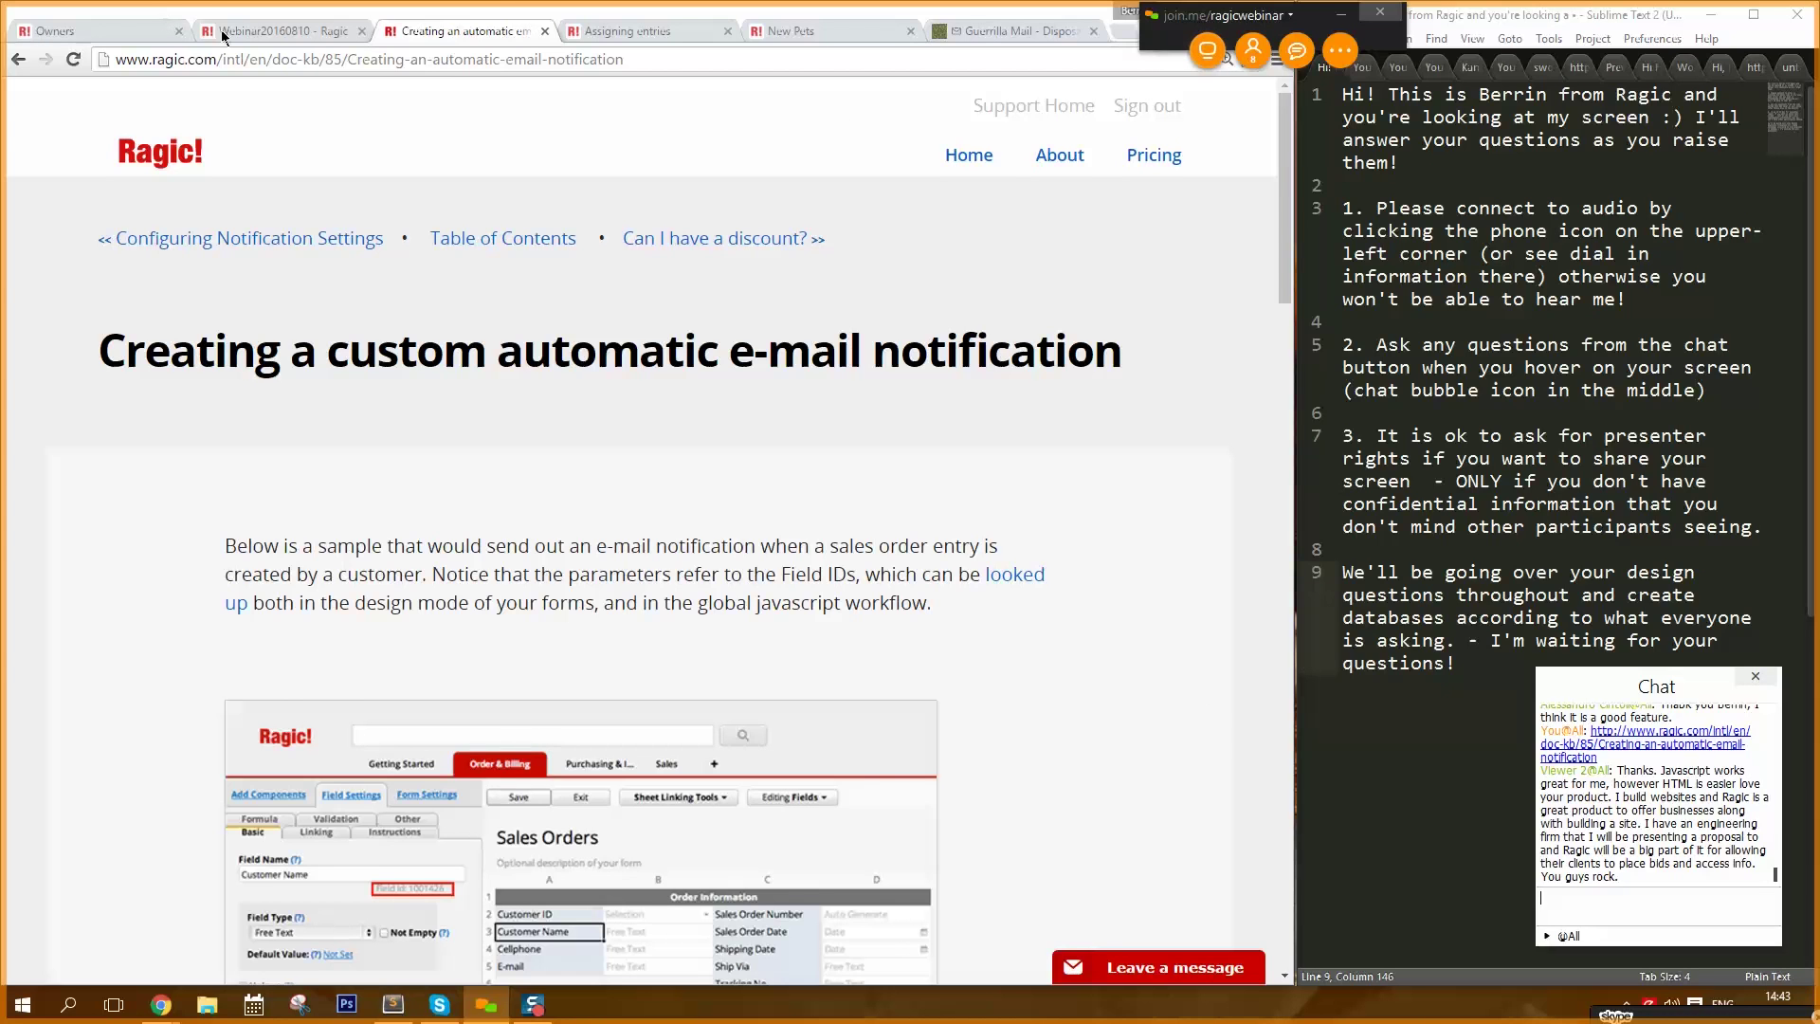
Step: Close the e-mail notification, Assigning entries and unsaved New Pets tabs, returning to Learn Ragic
click(270, 31)
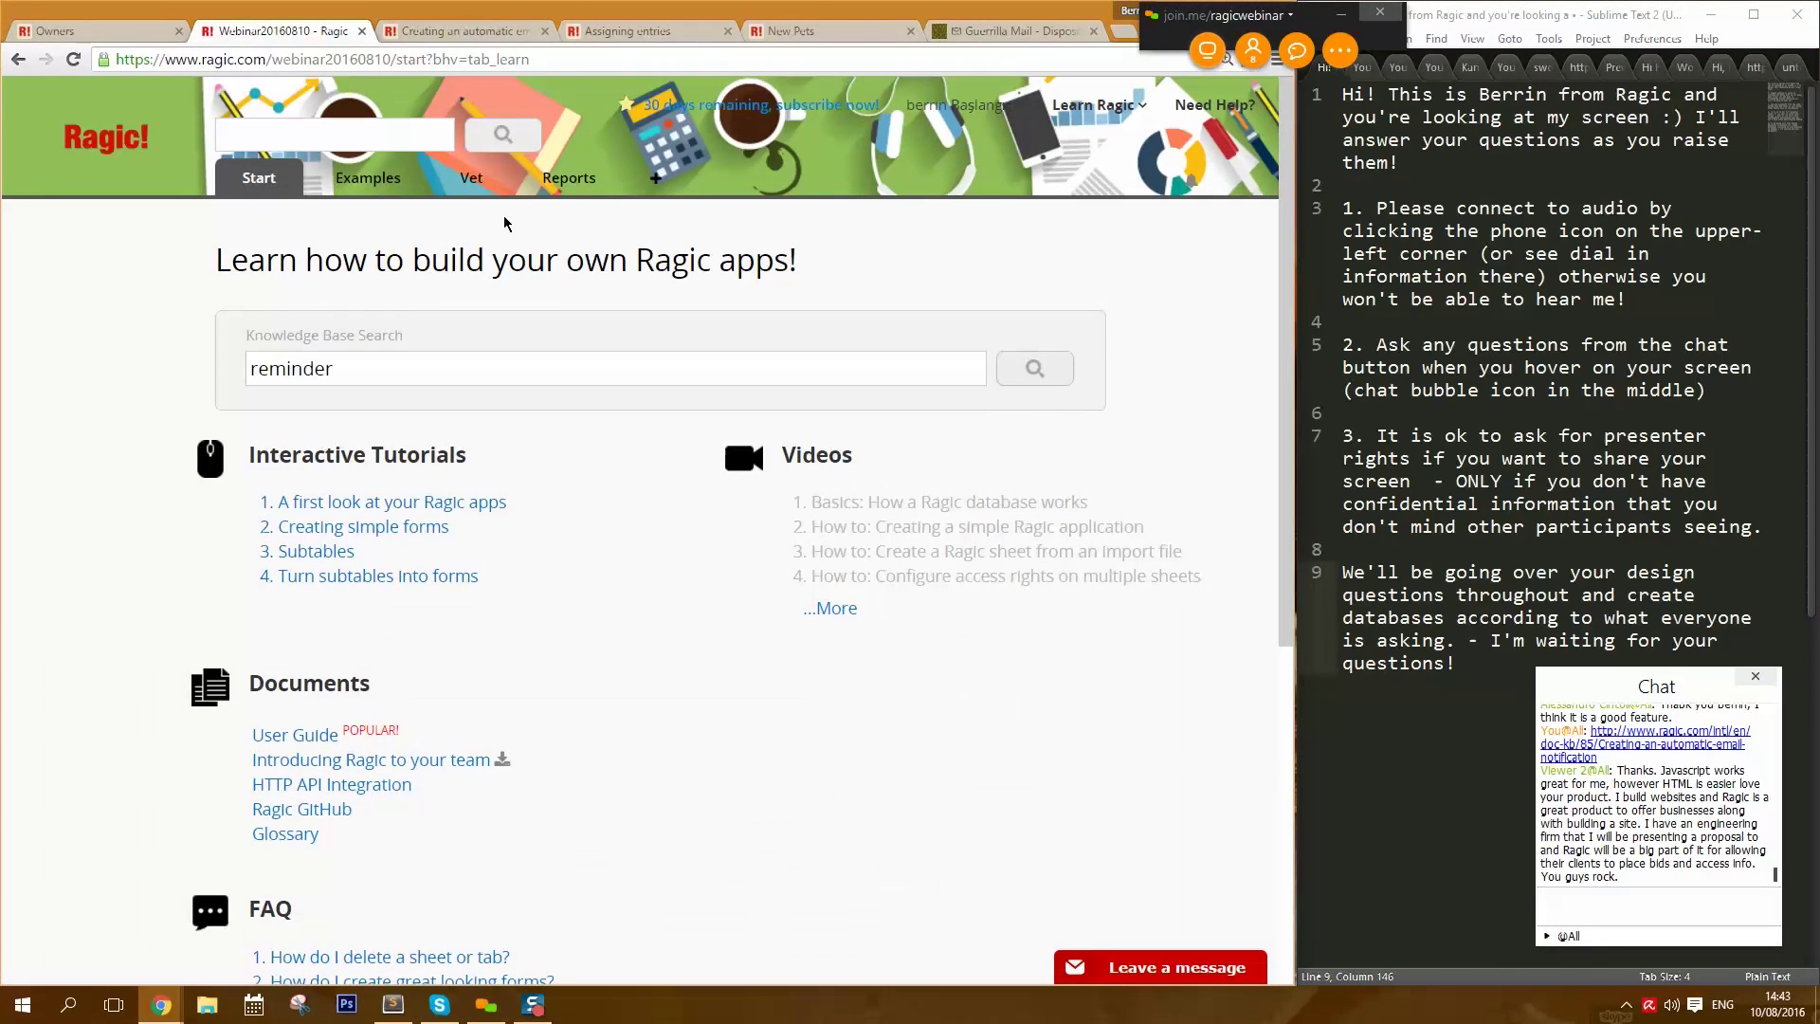
click(546, 32)
click(546, 33)
click(545, 32)
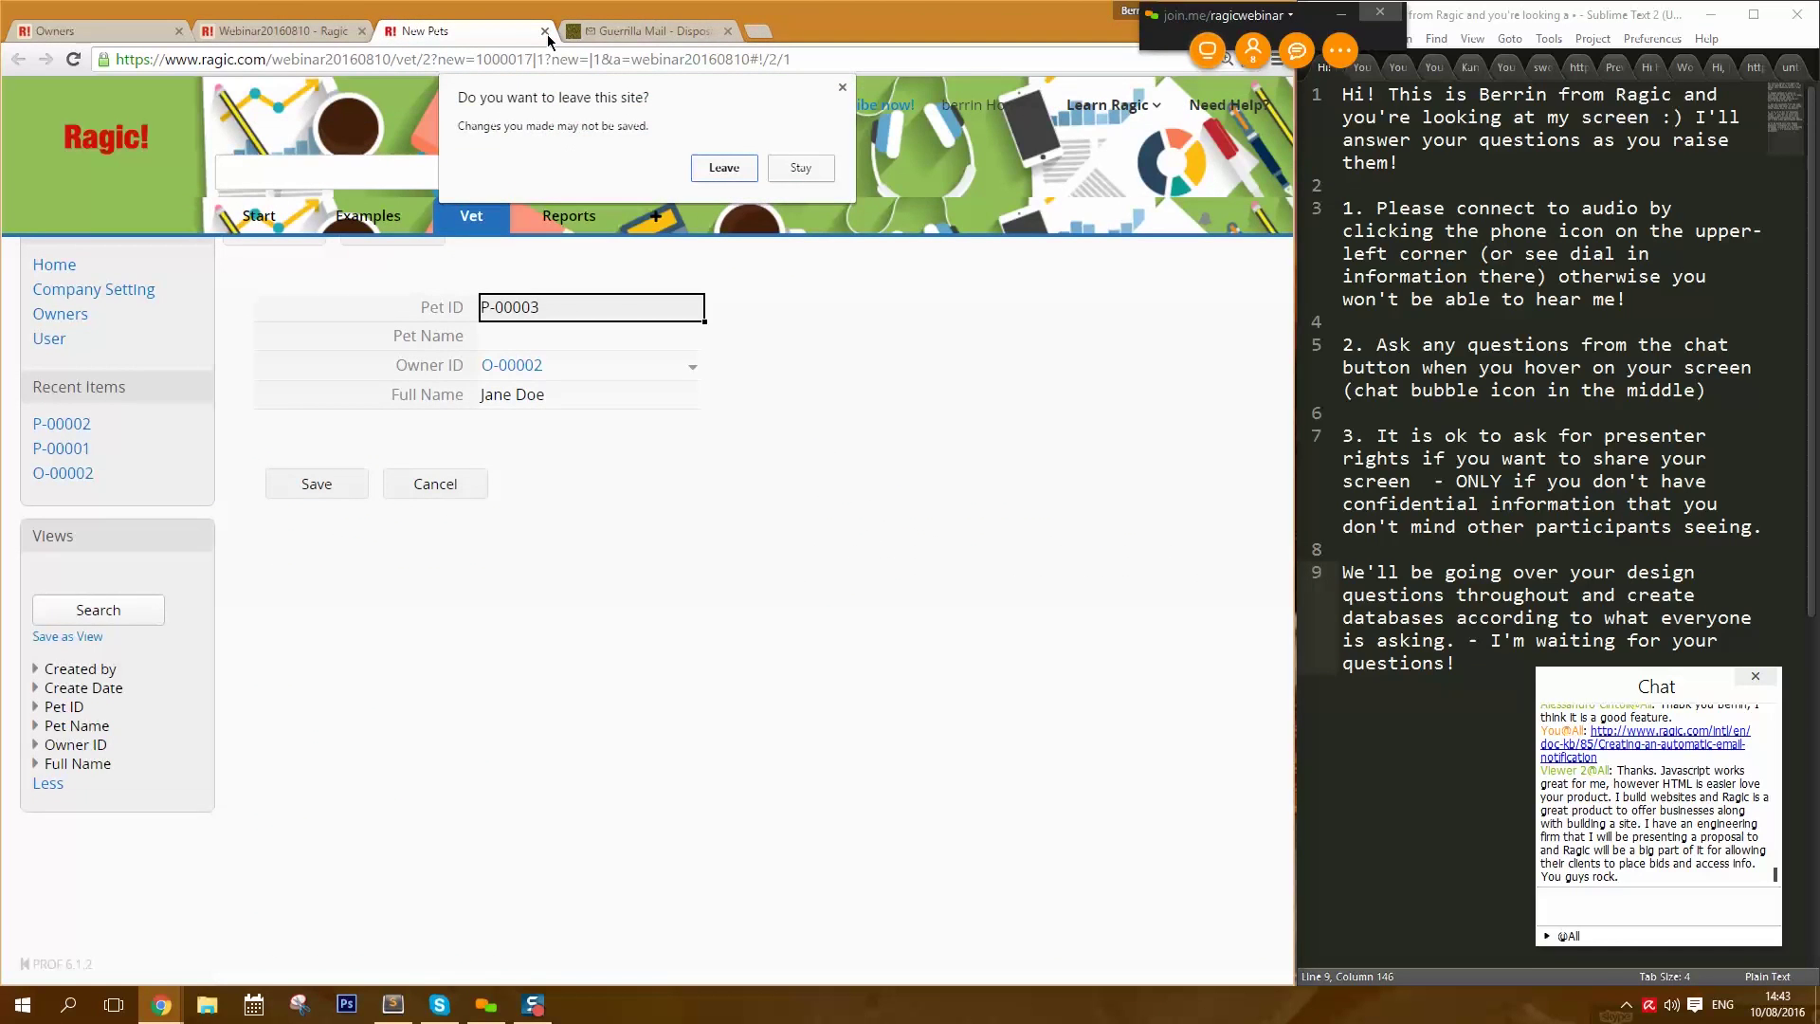
click(724, 168)
click(311, 43)
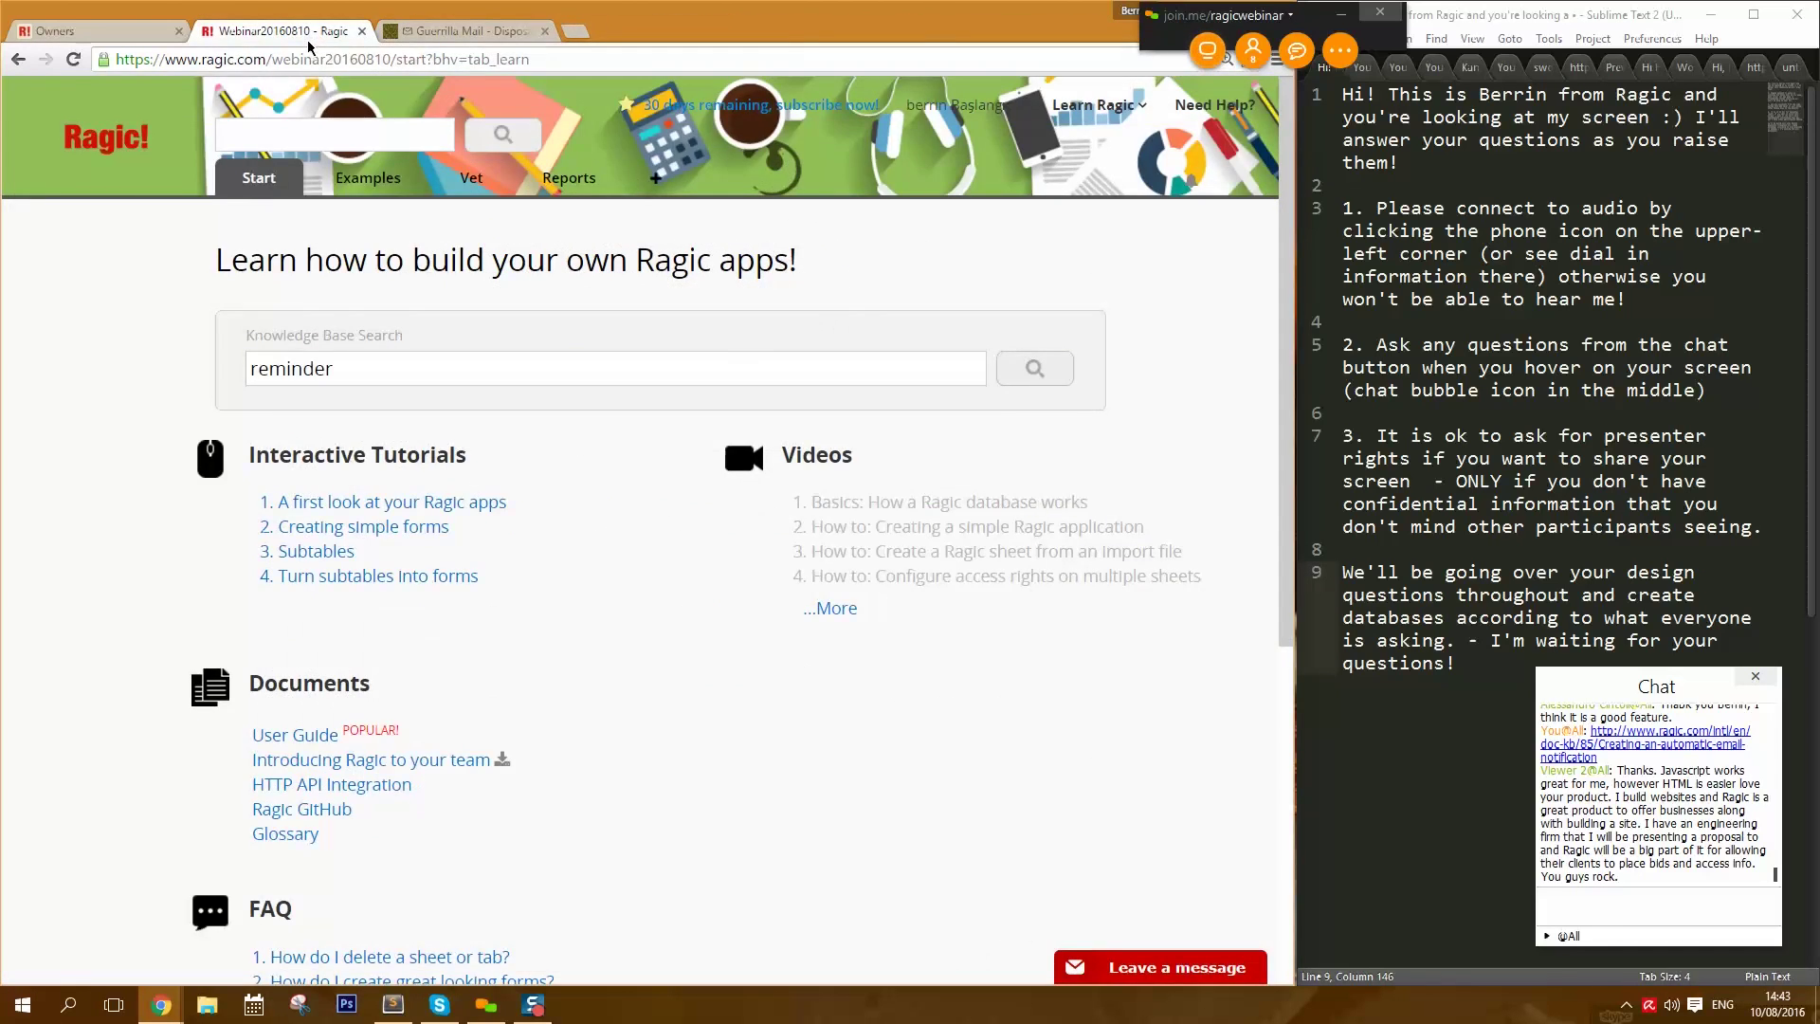
mouse_move(369, 195)
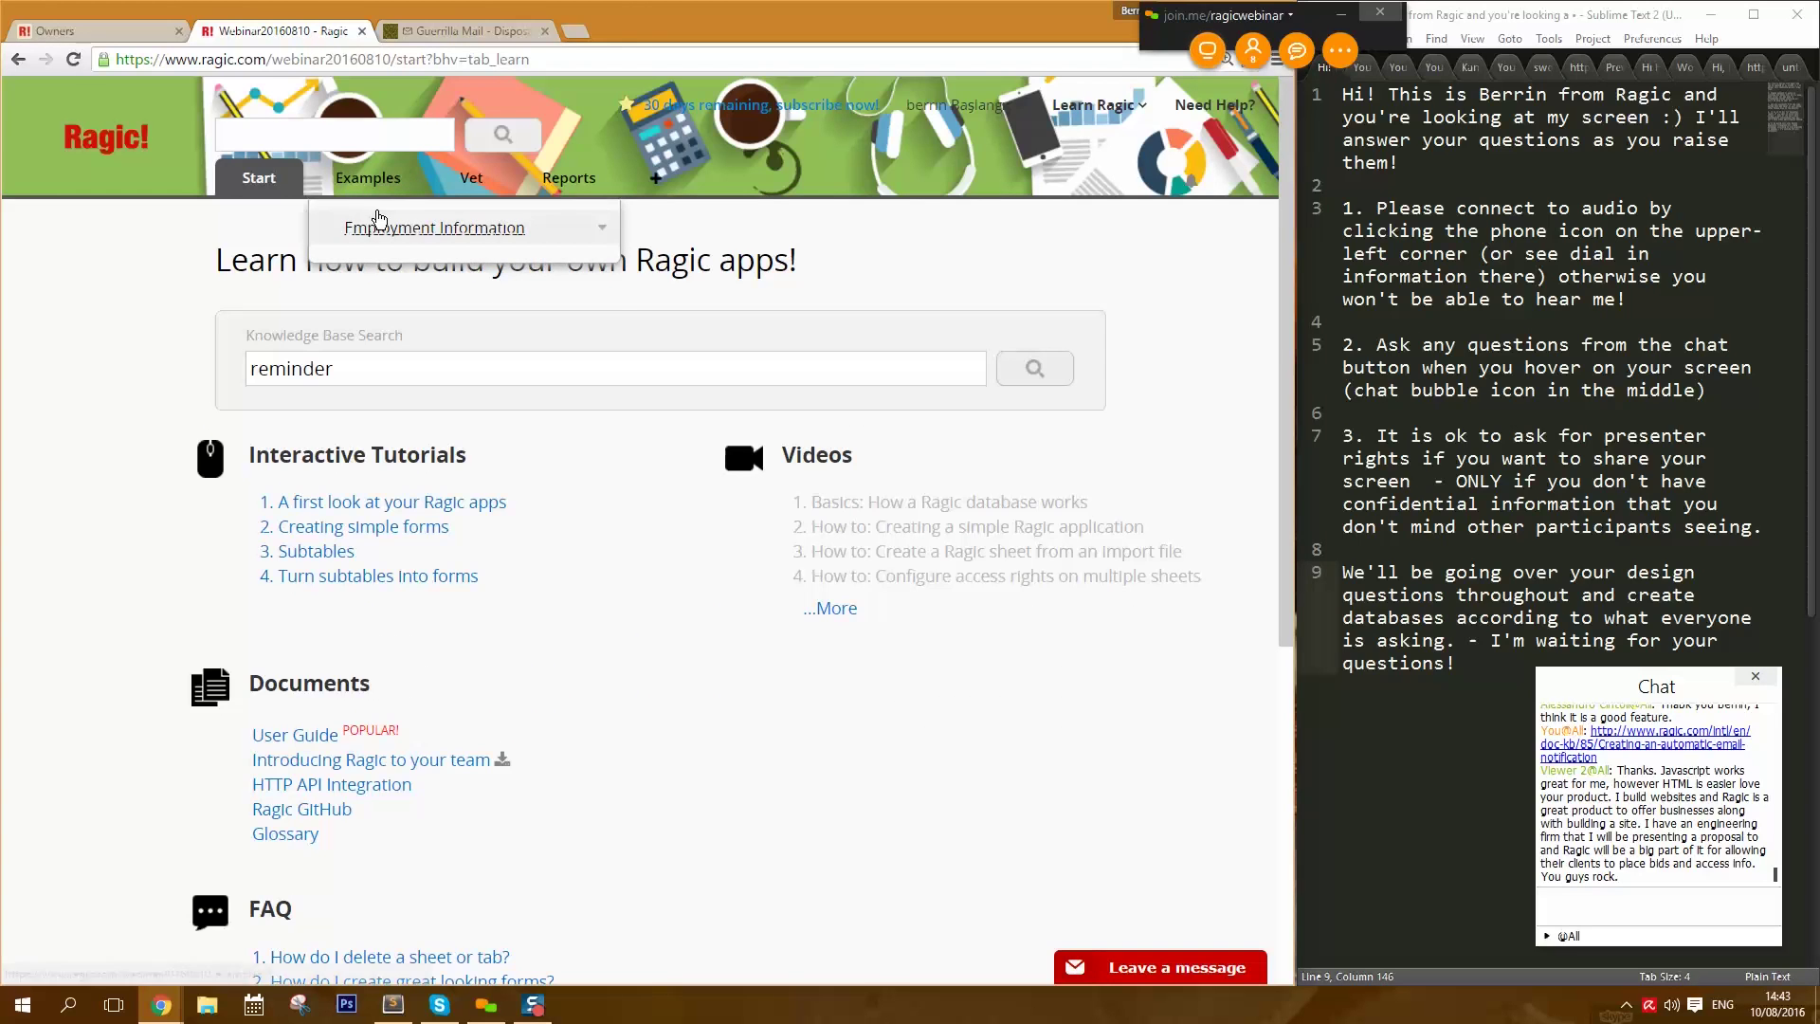
mouse_move(462, 185)
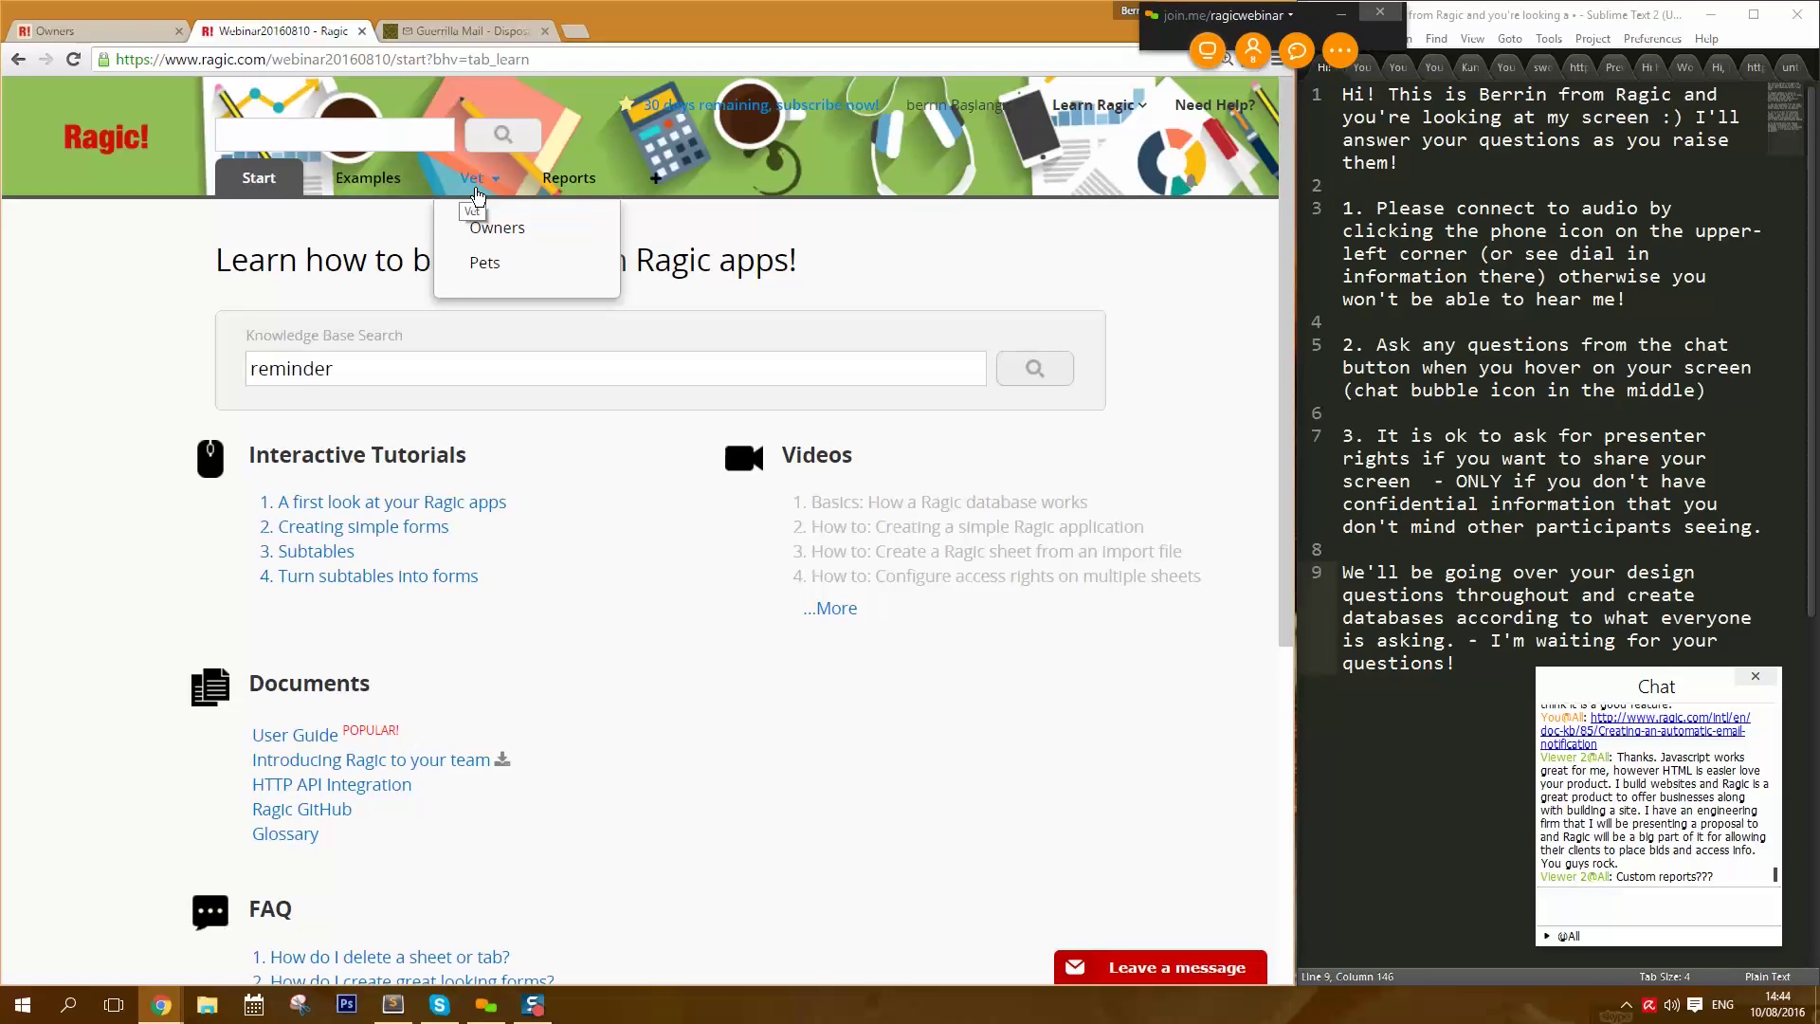
mouse_move(592, 185)
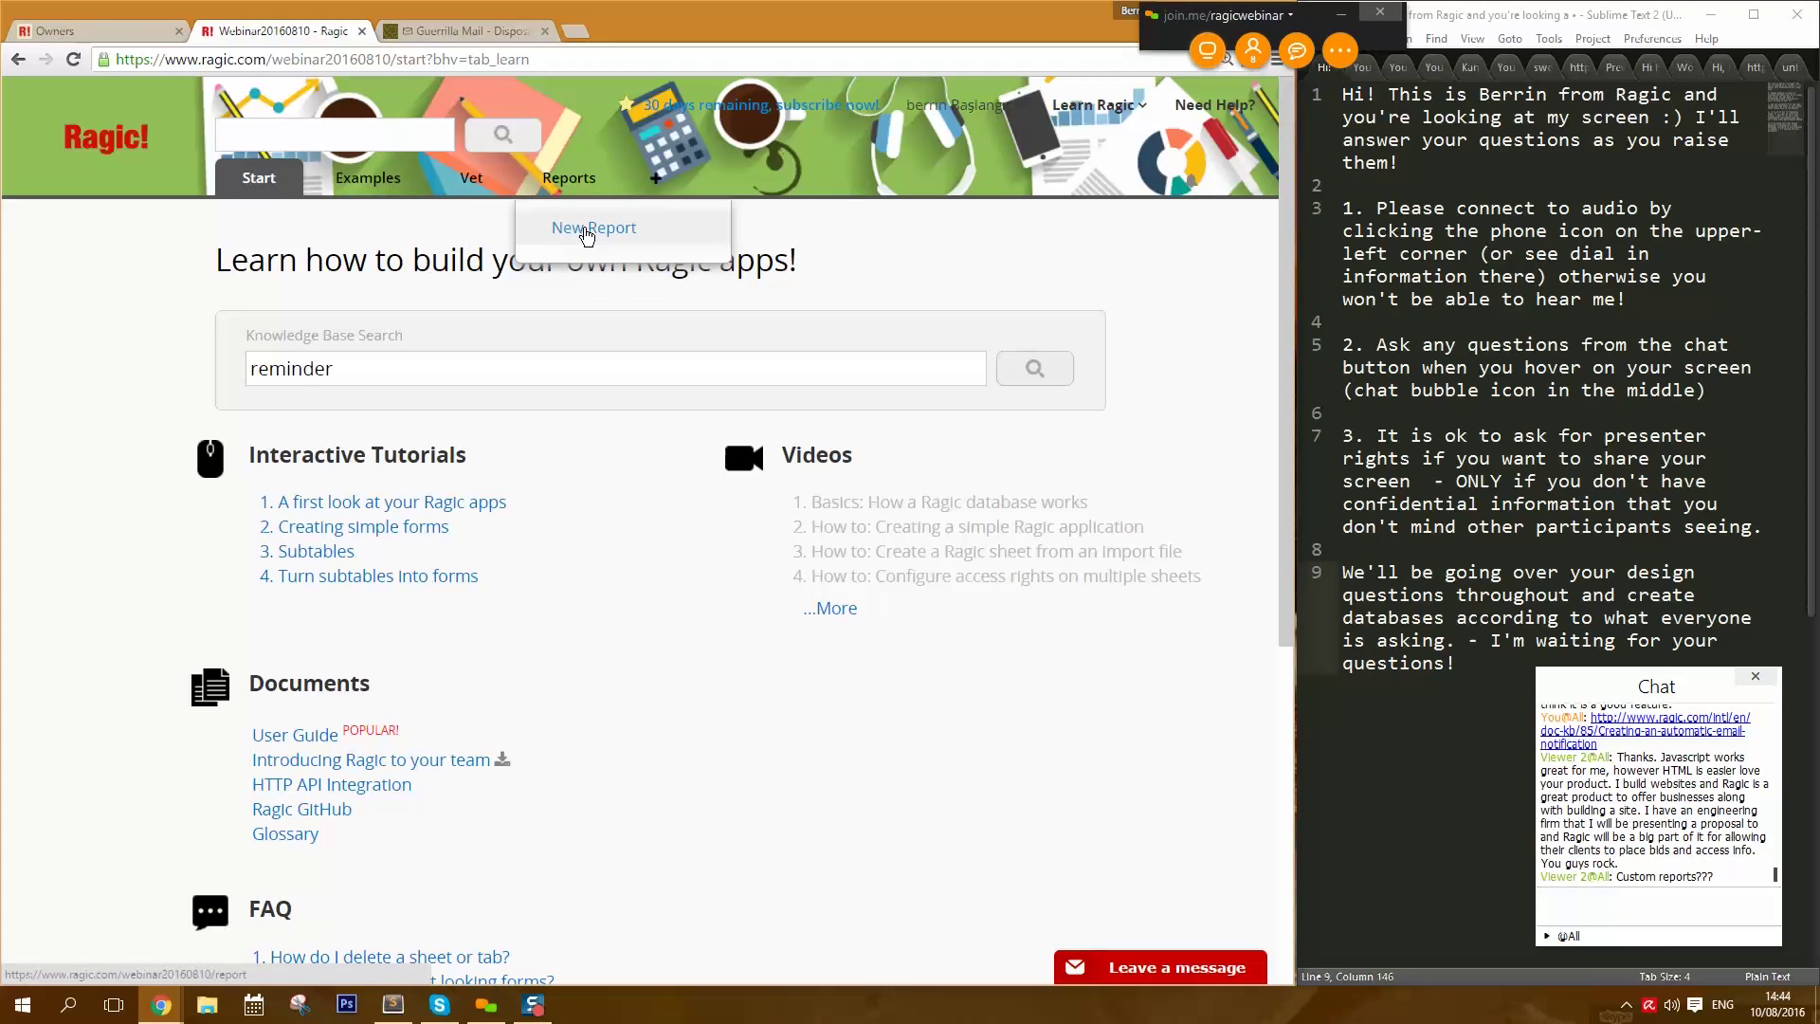
Step: Start a new report and scroll through the report types, Dashboard Report to Line Graph
click(587, 231)
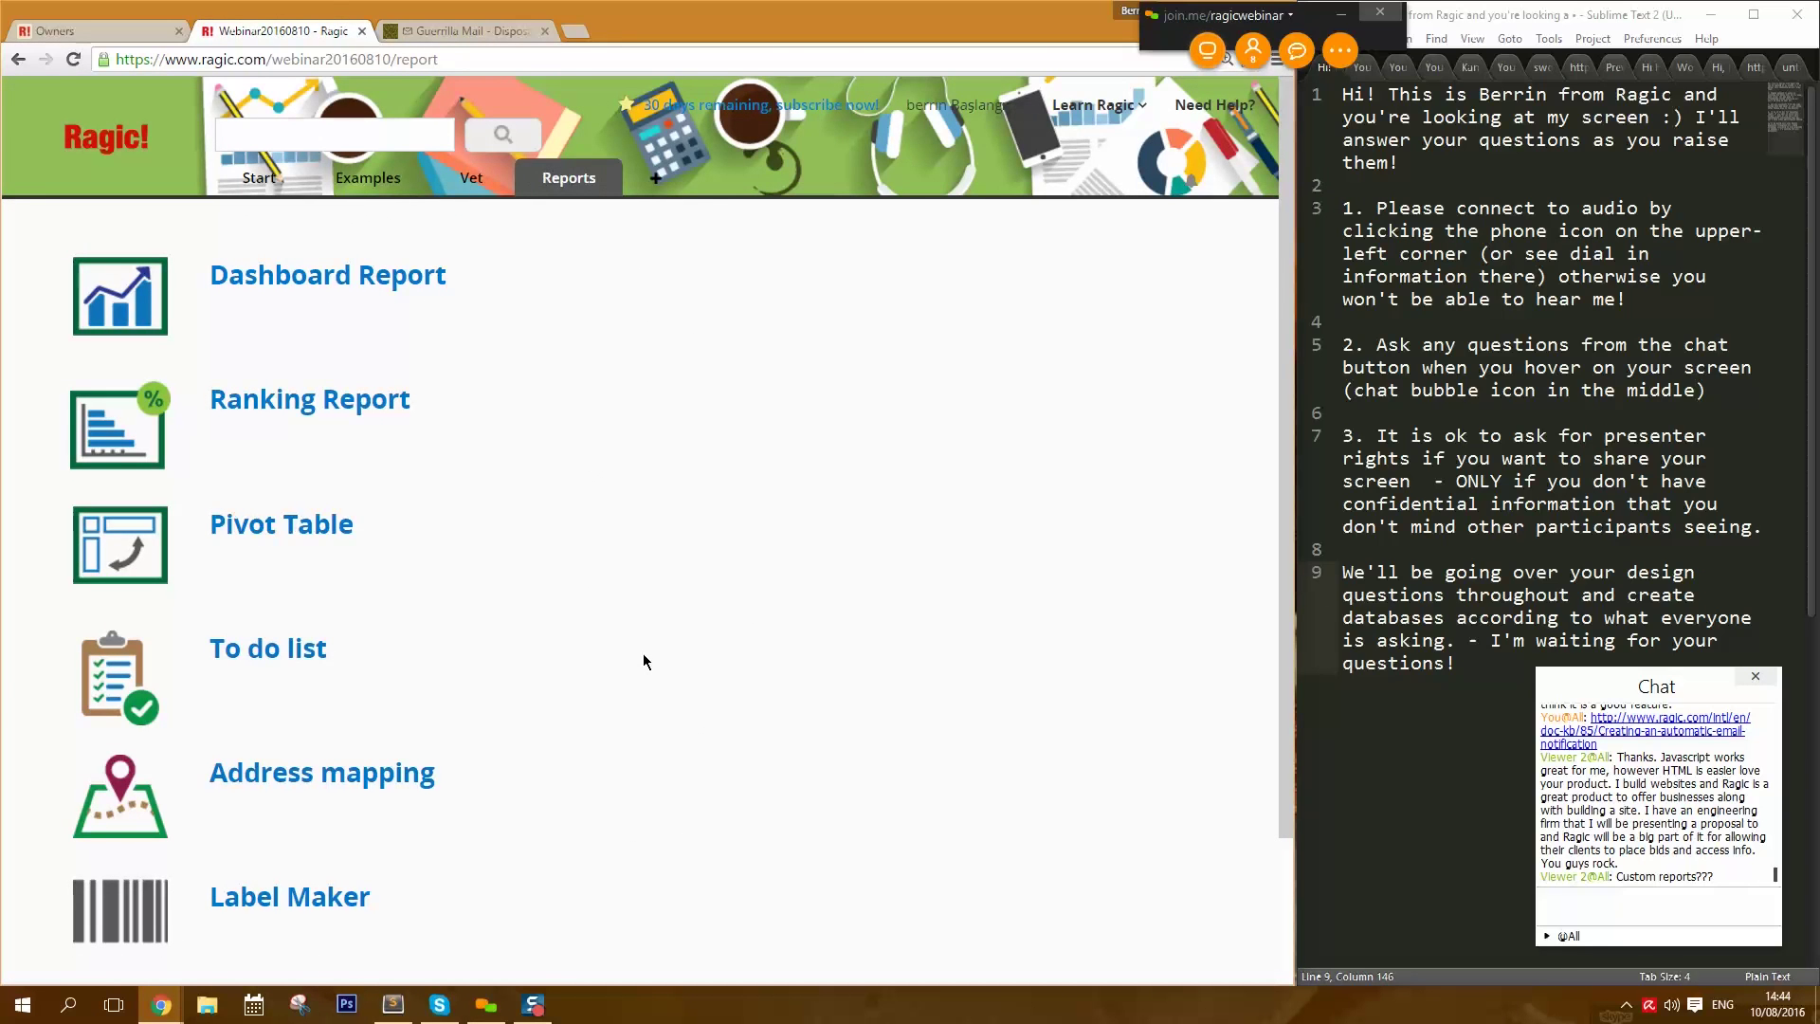
scroll(643, 654, down, 2)
scroll(644, 654, up, 2)
scroll(648, 505, down, 2)
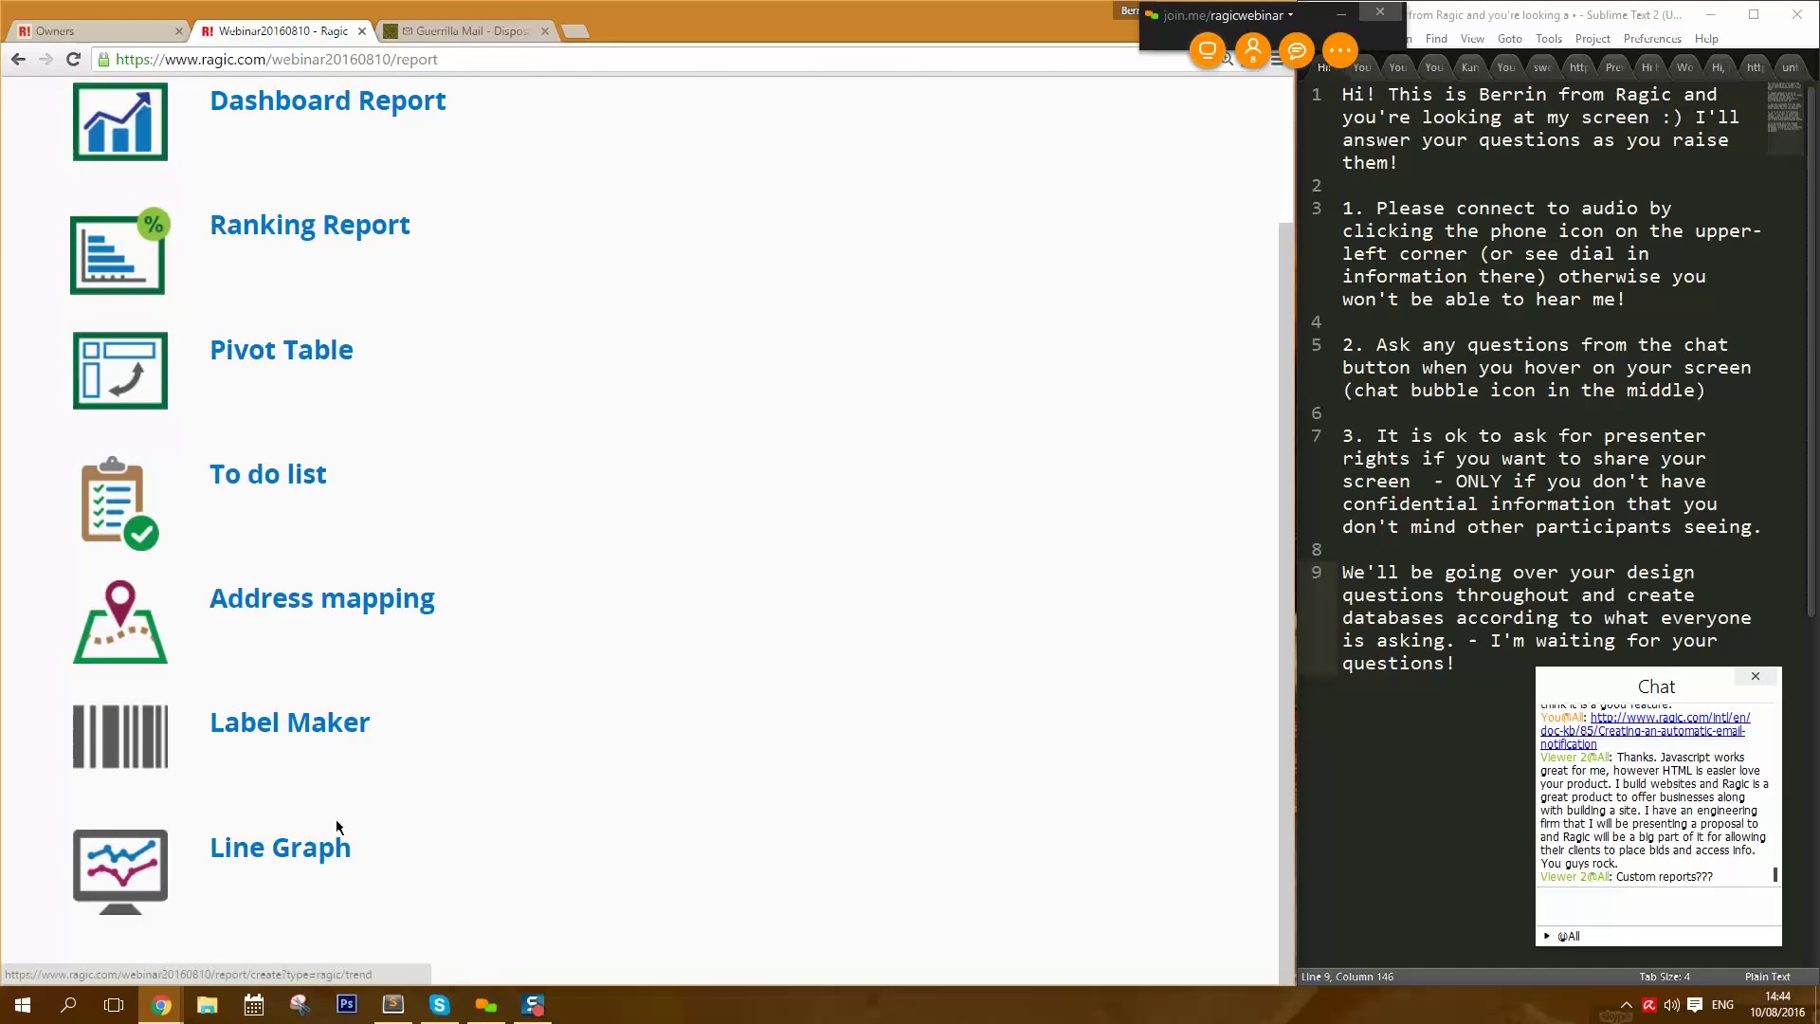
scroll(708, 734, up, 2)
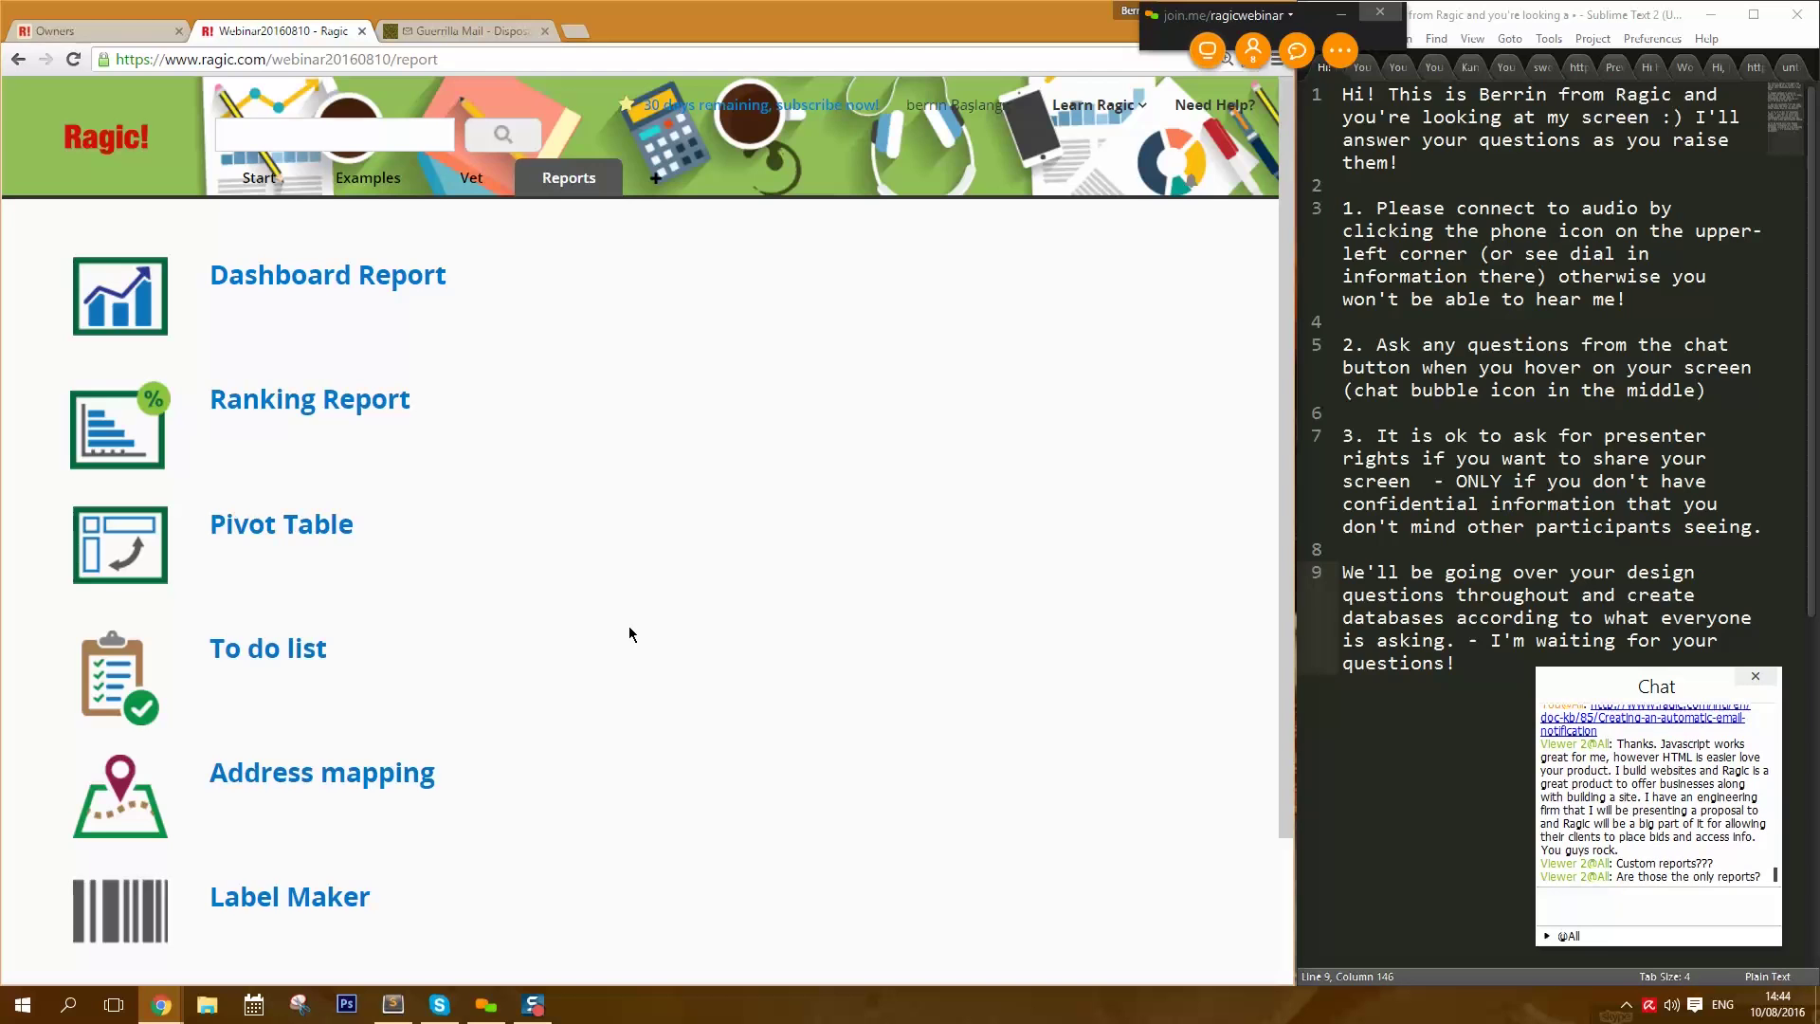
scroll(629, 635, down, 1)
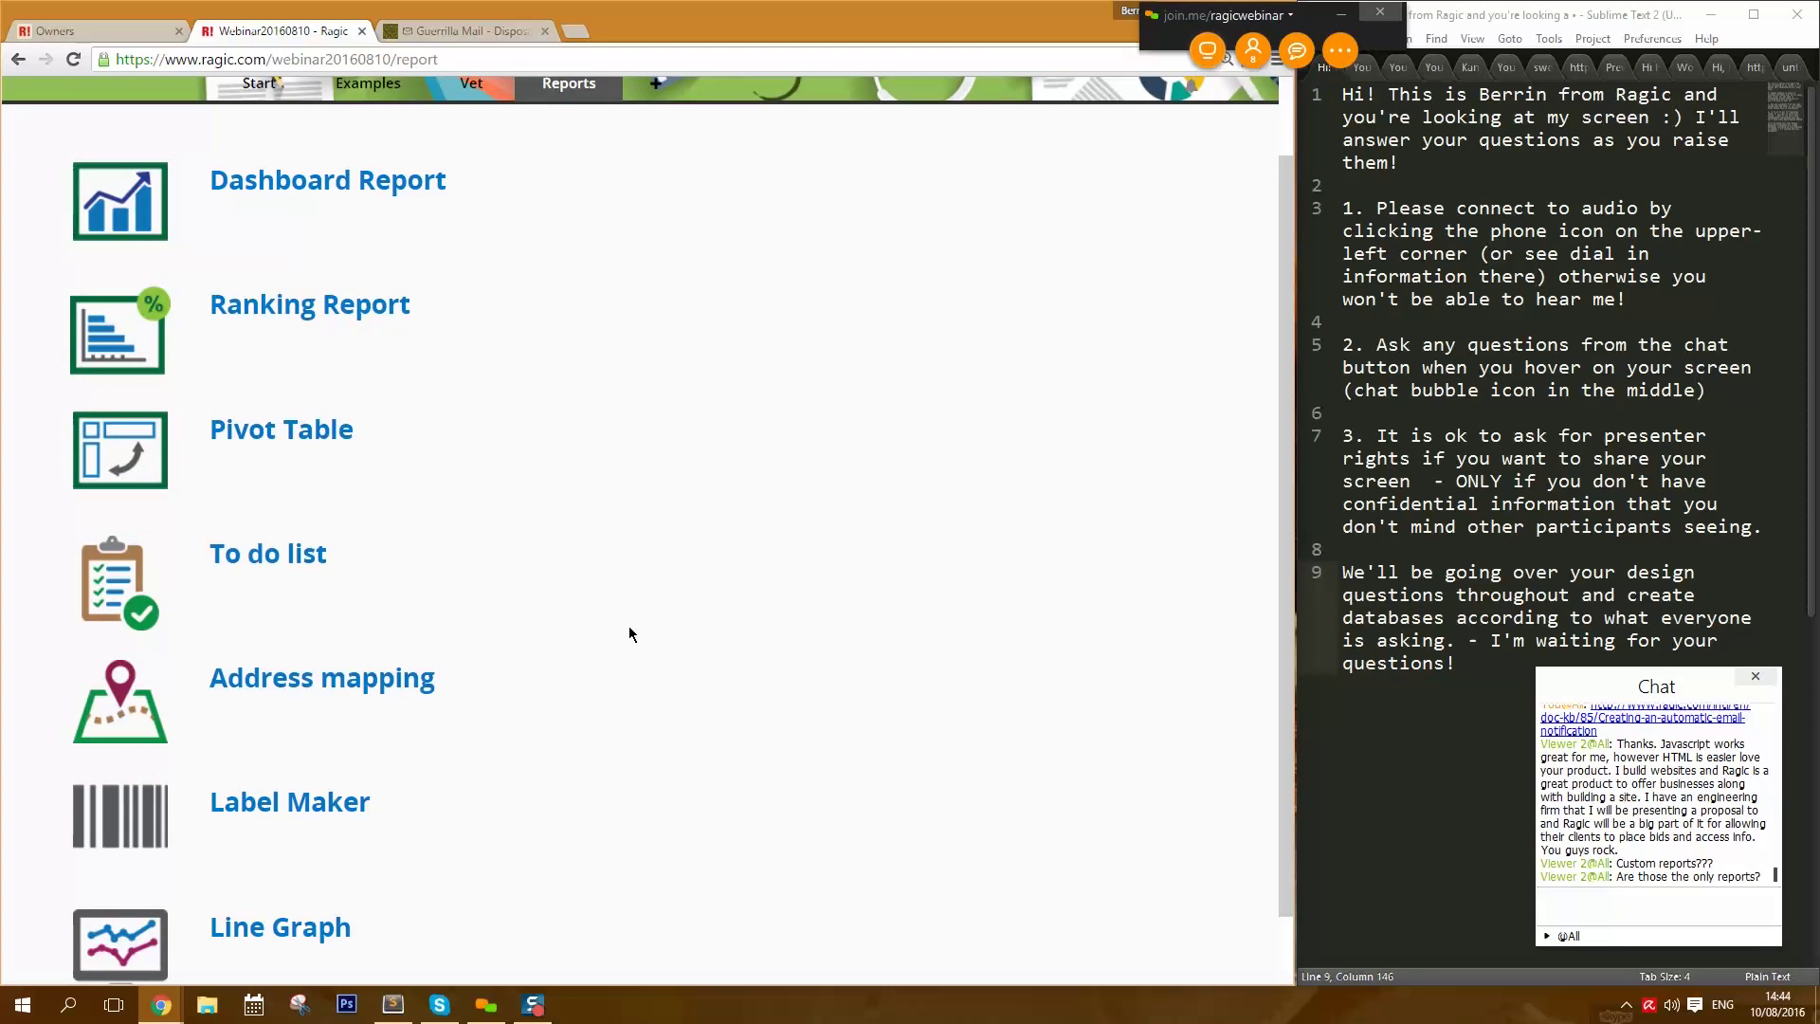
scroll(664, 702, down, 1)
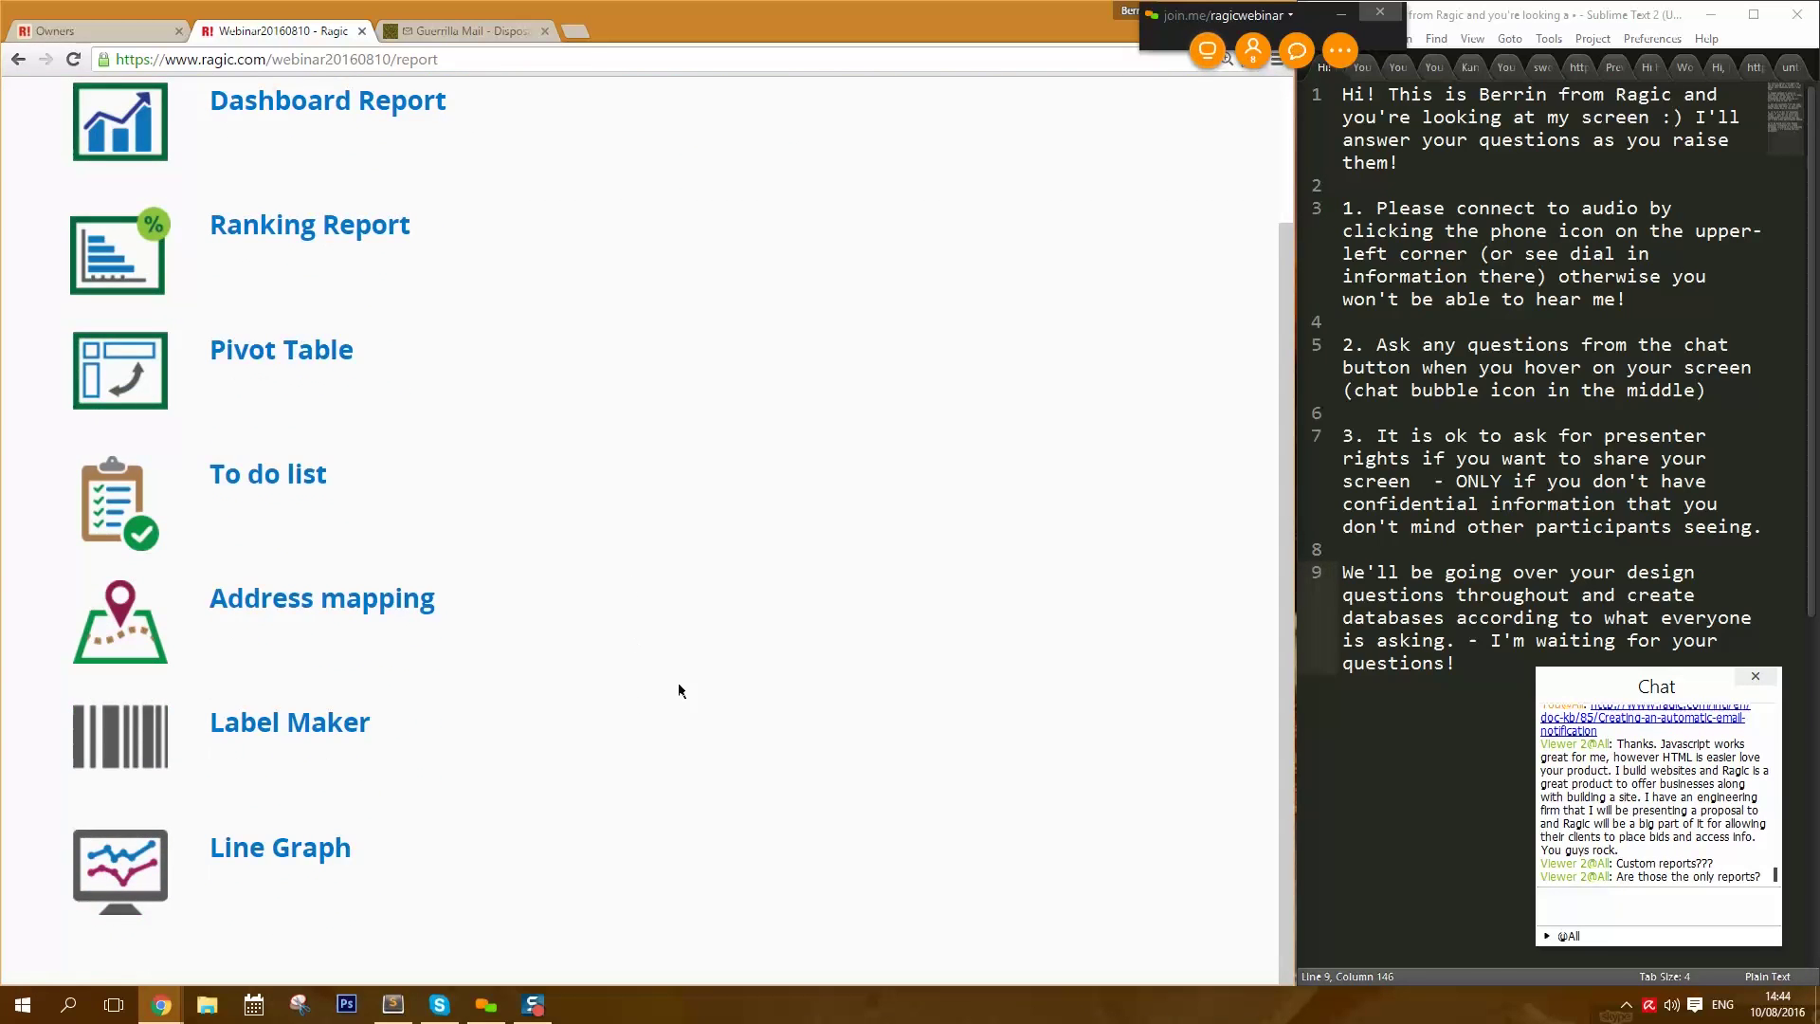
scroll(671, 699, up, 2)
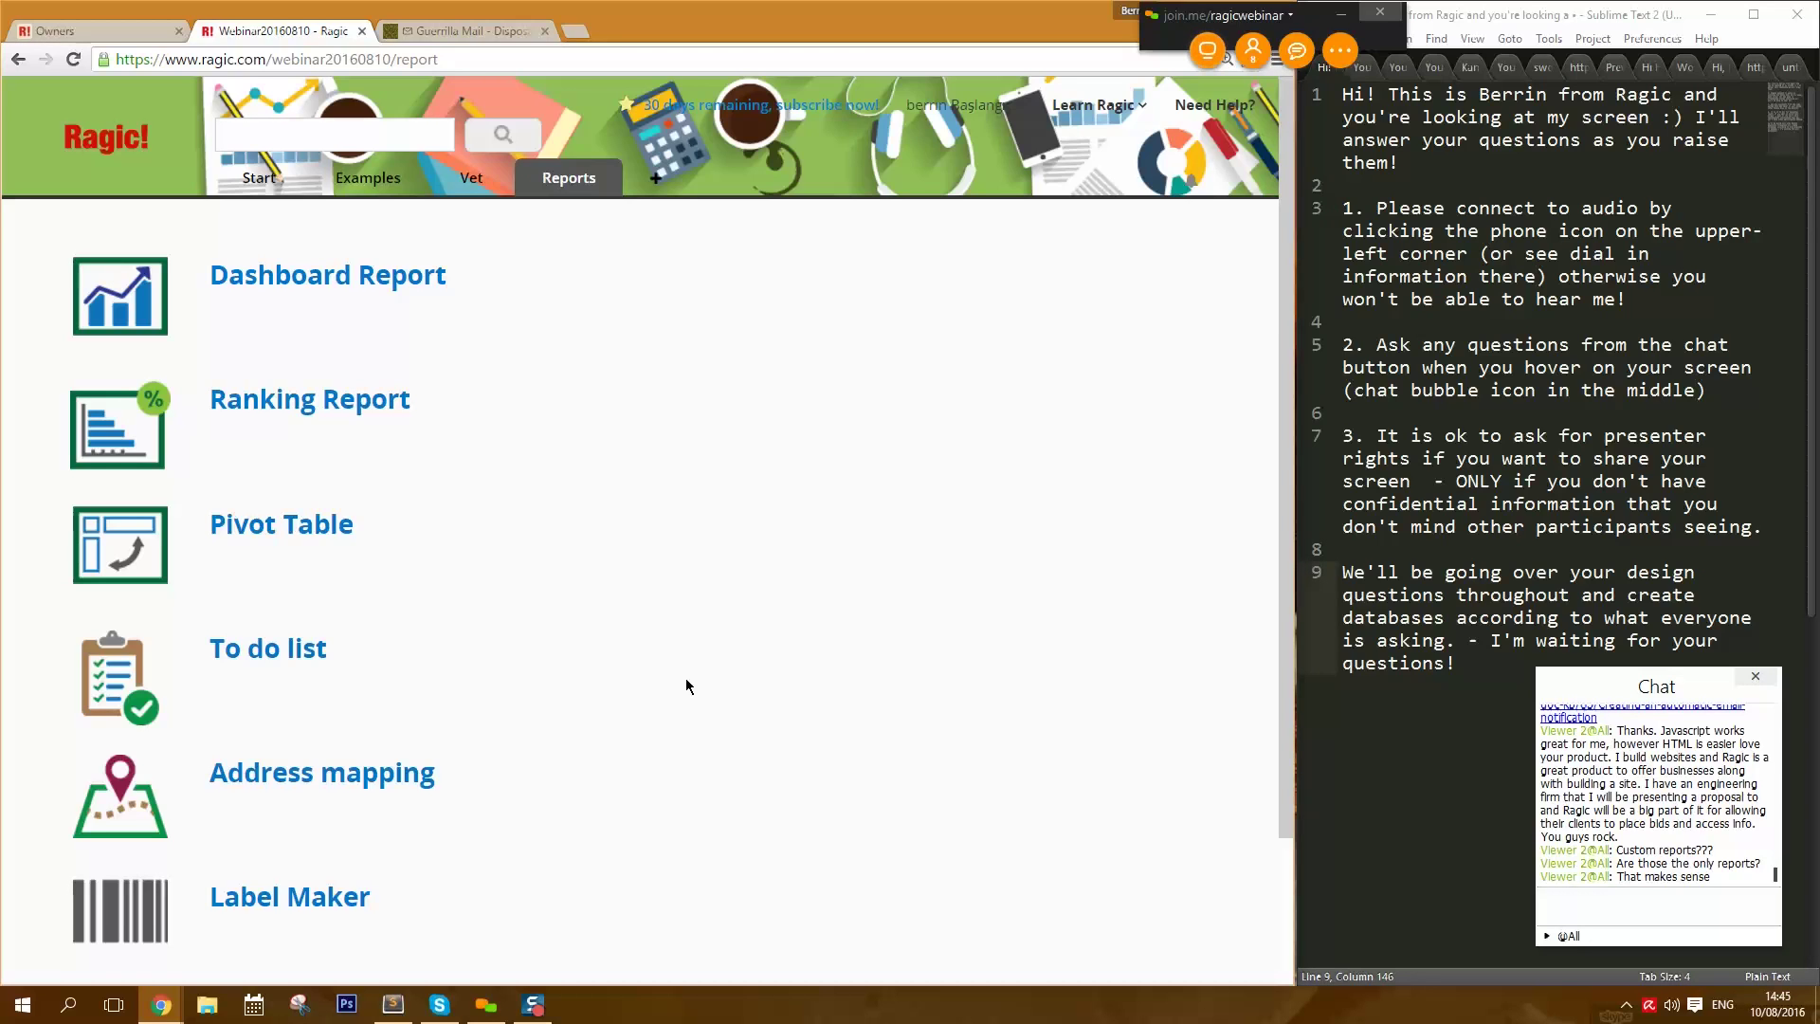
Step: Search the Learn Ragic knowledge base for 'zapier' and open the Zapier integration article
click(237, 177)
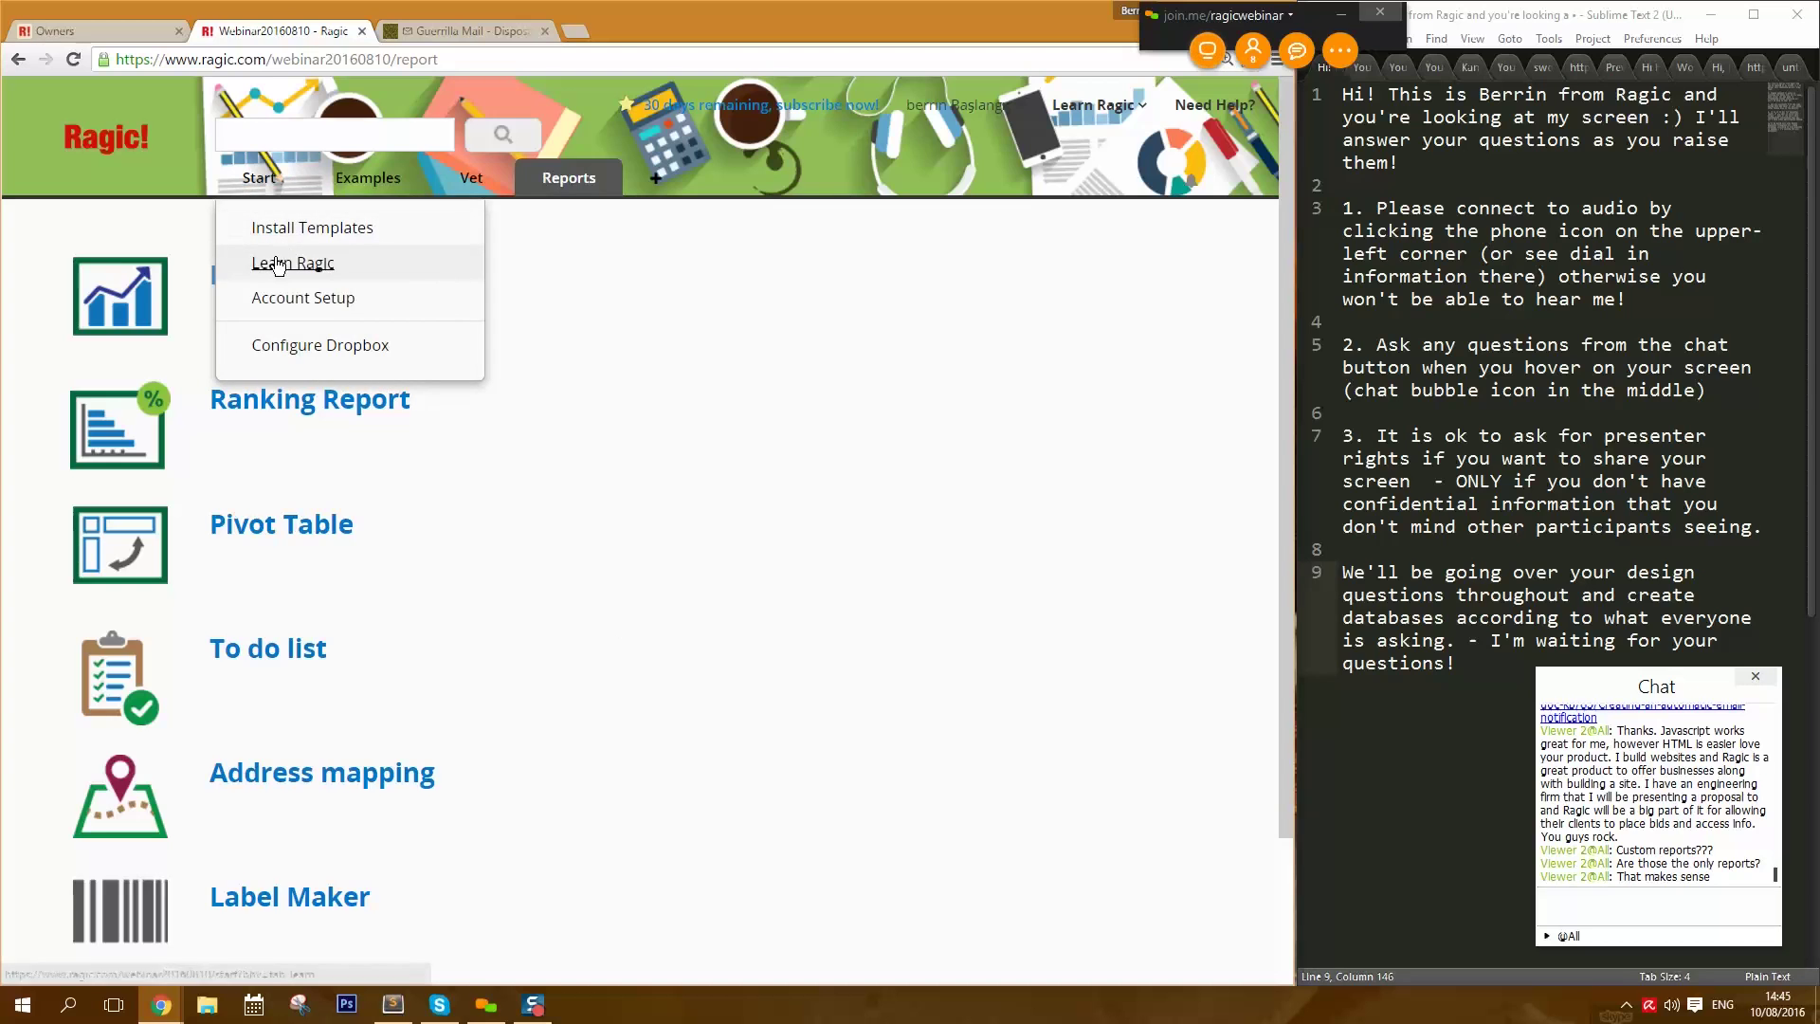
click(289, 262)
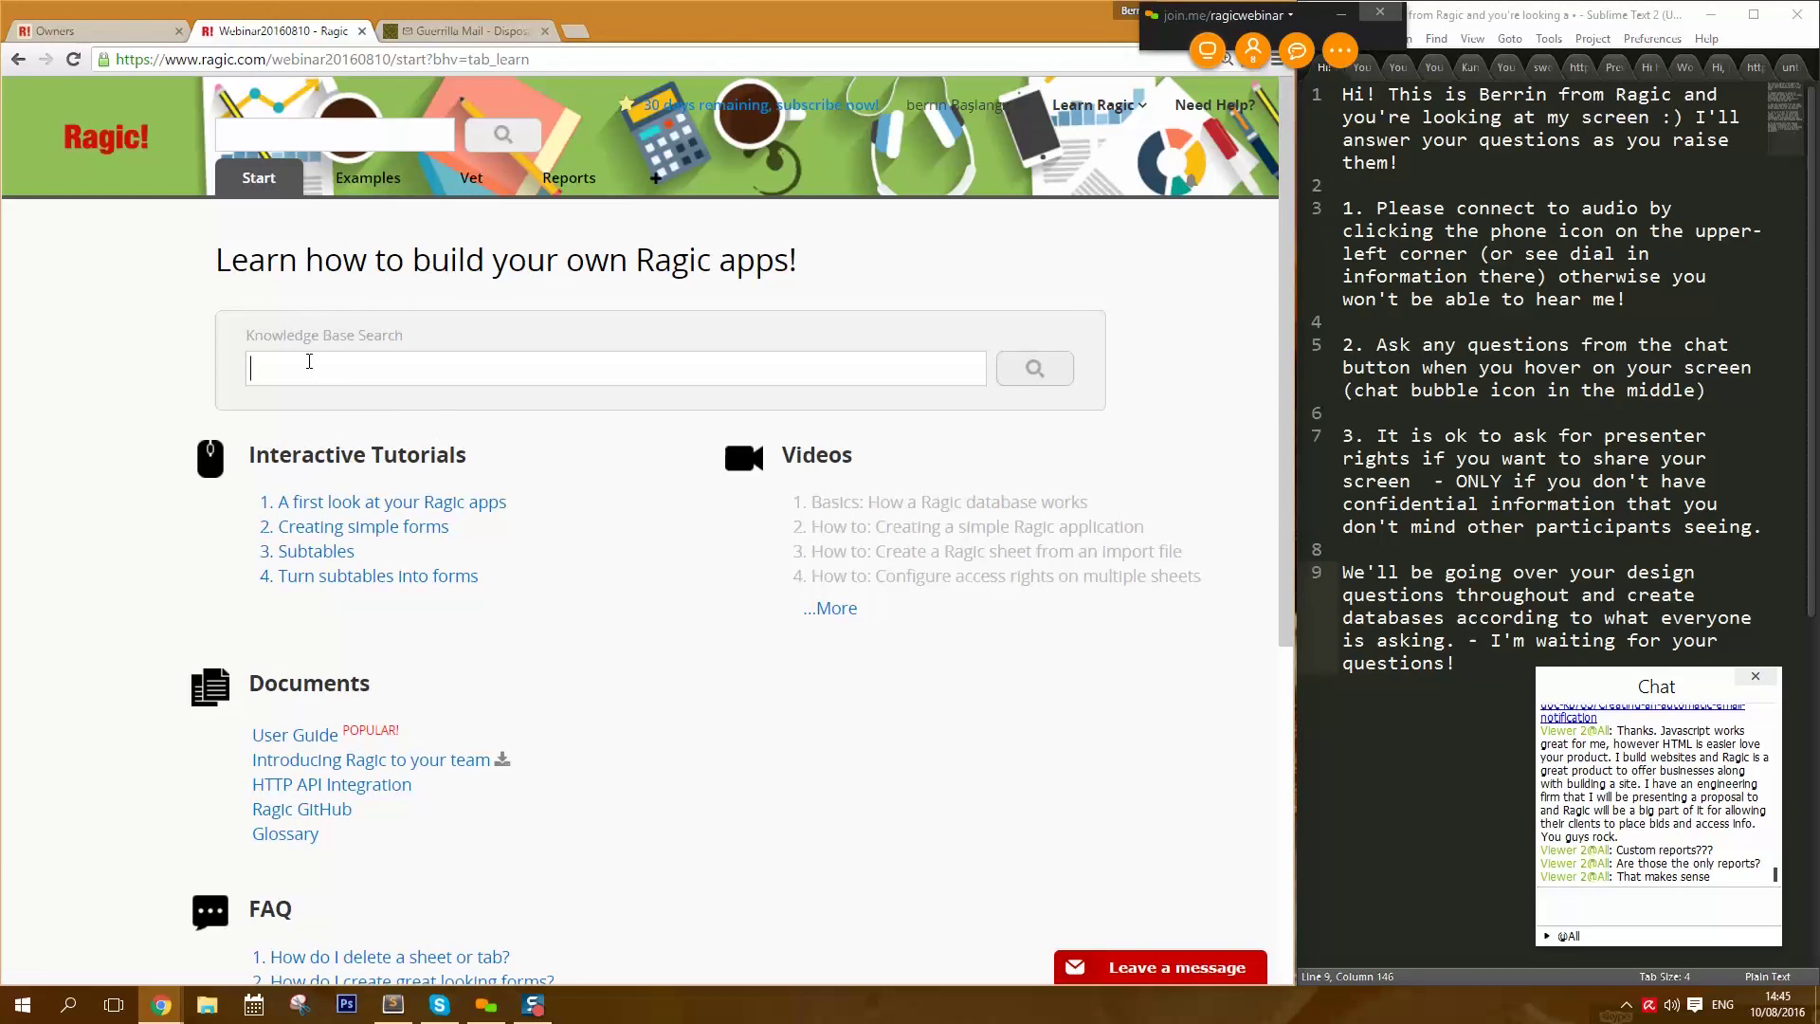
text(zapier)
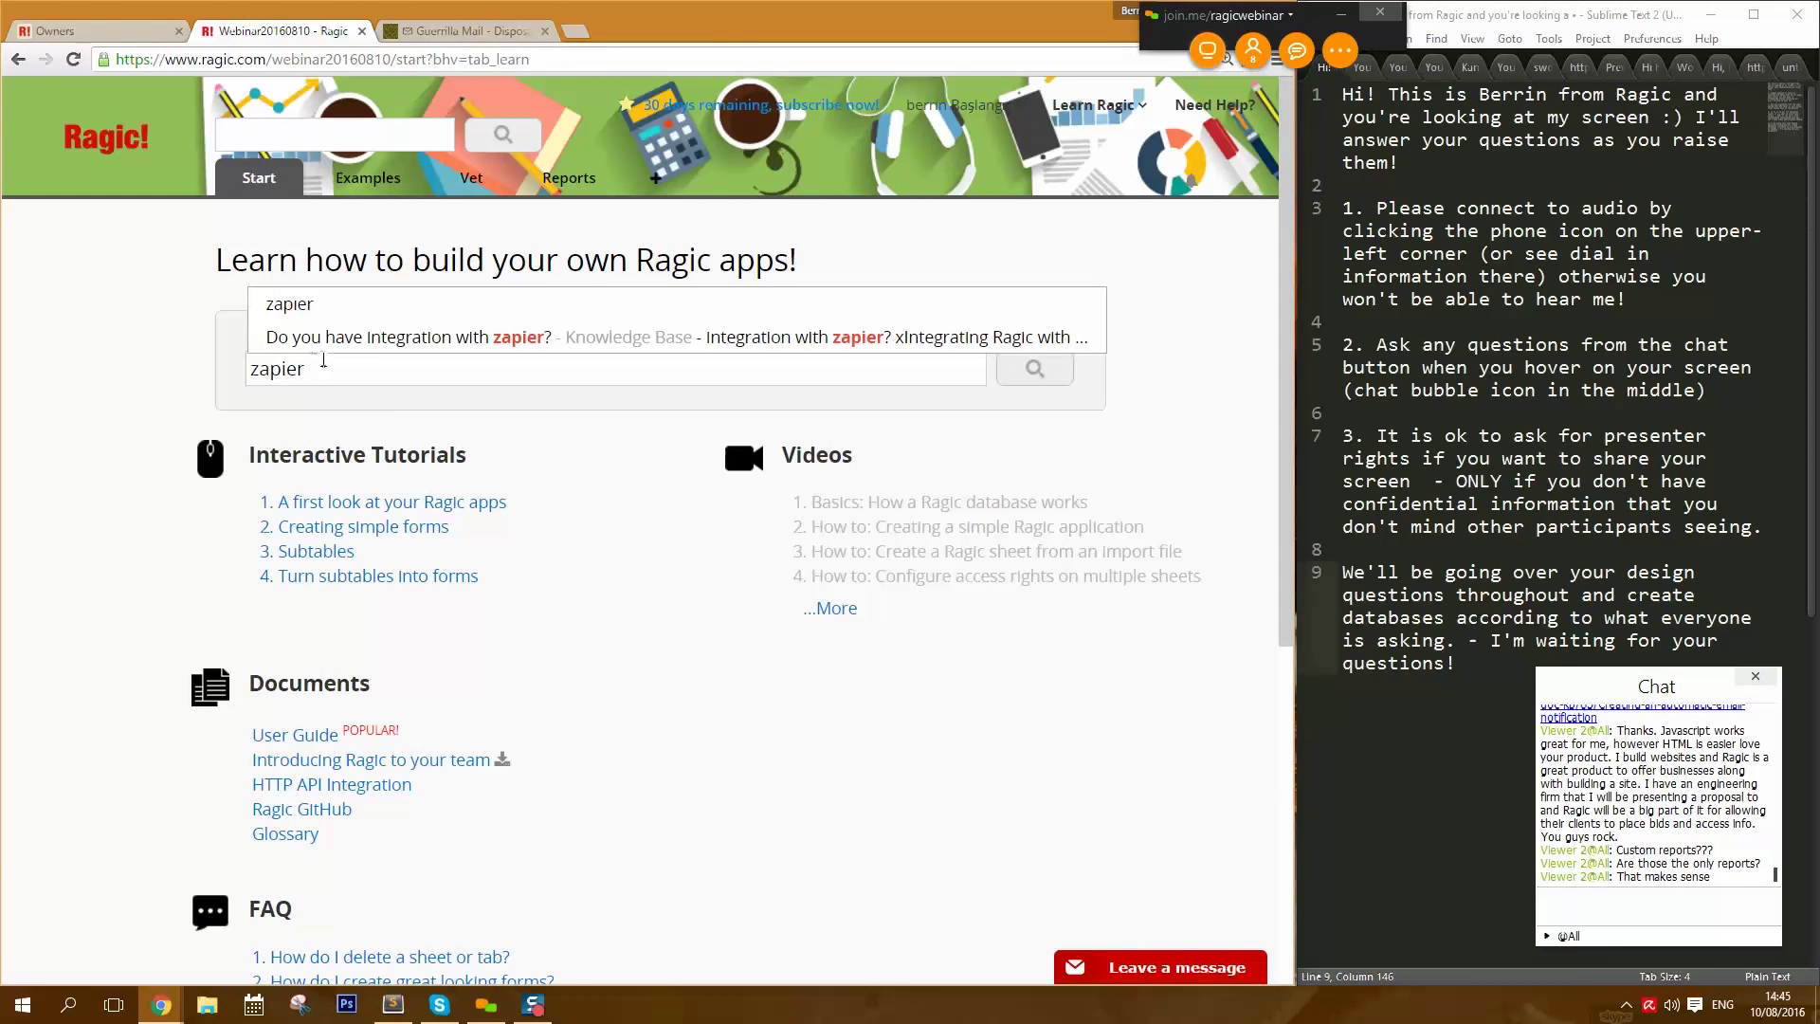
click(345, 338)
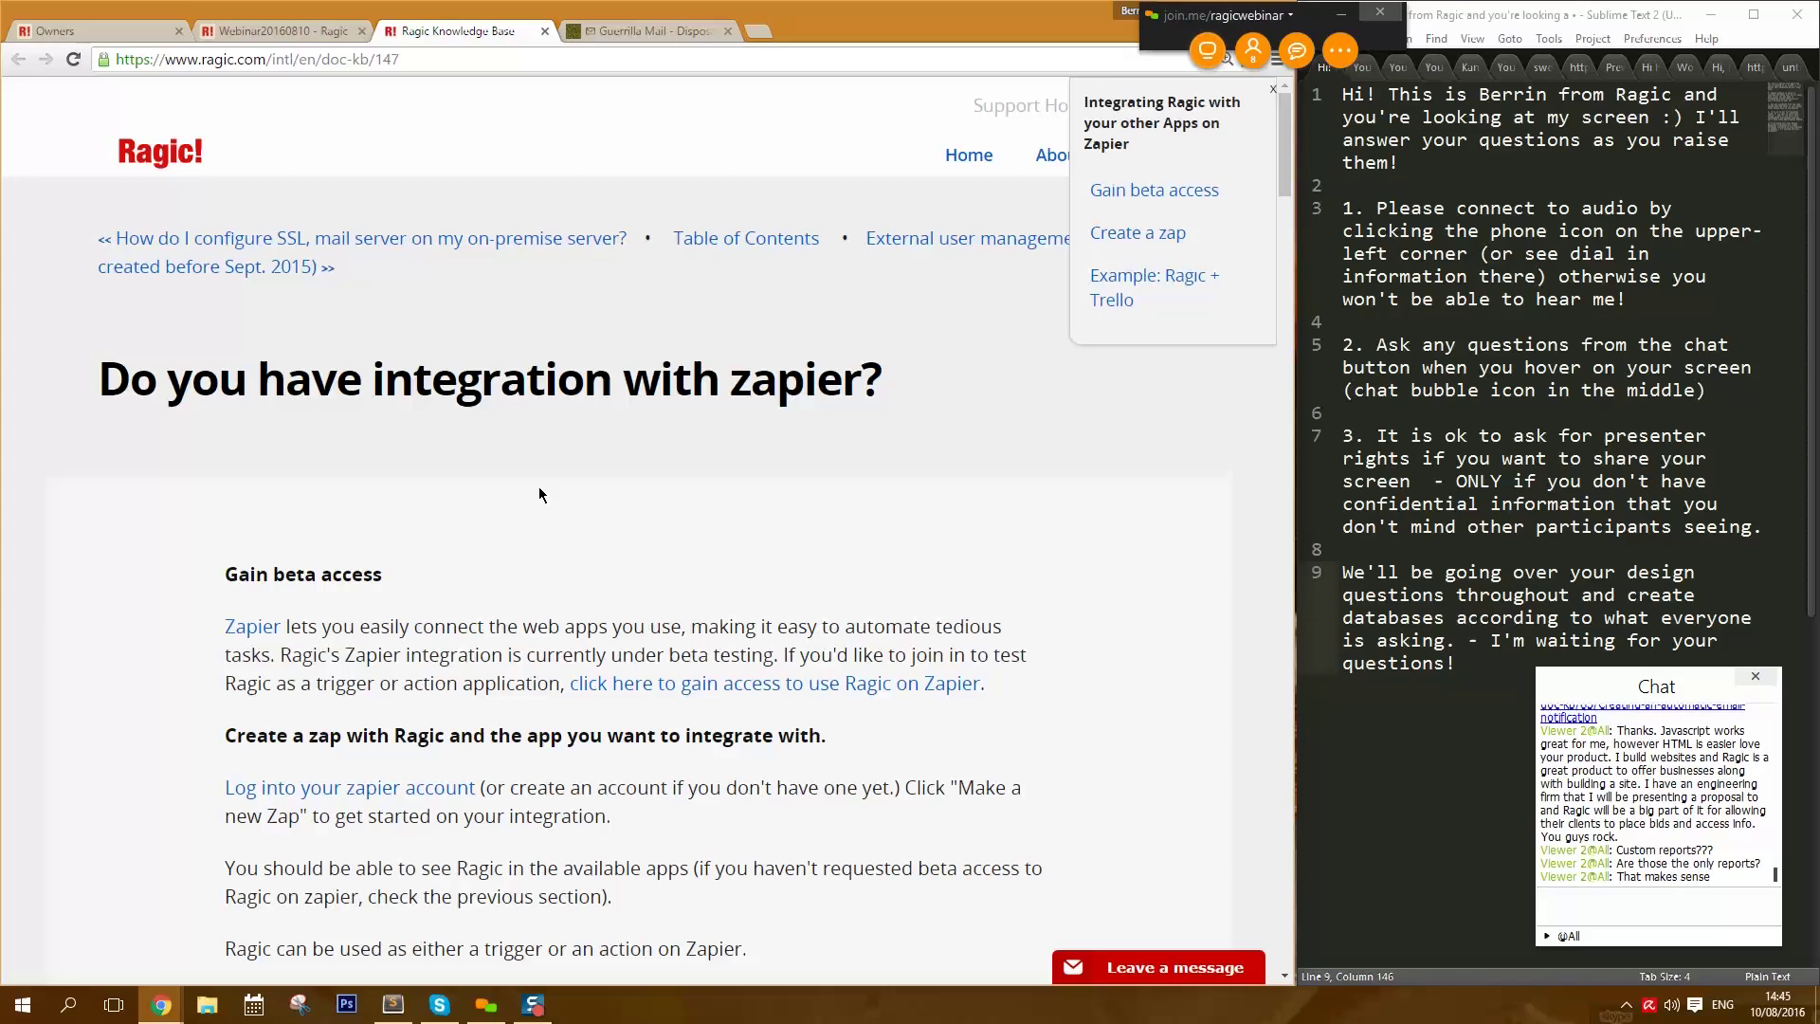
scroll(538, 486, down, 5)
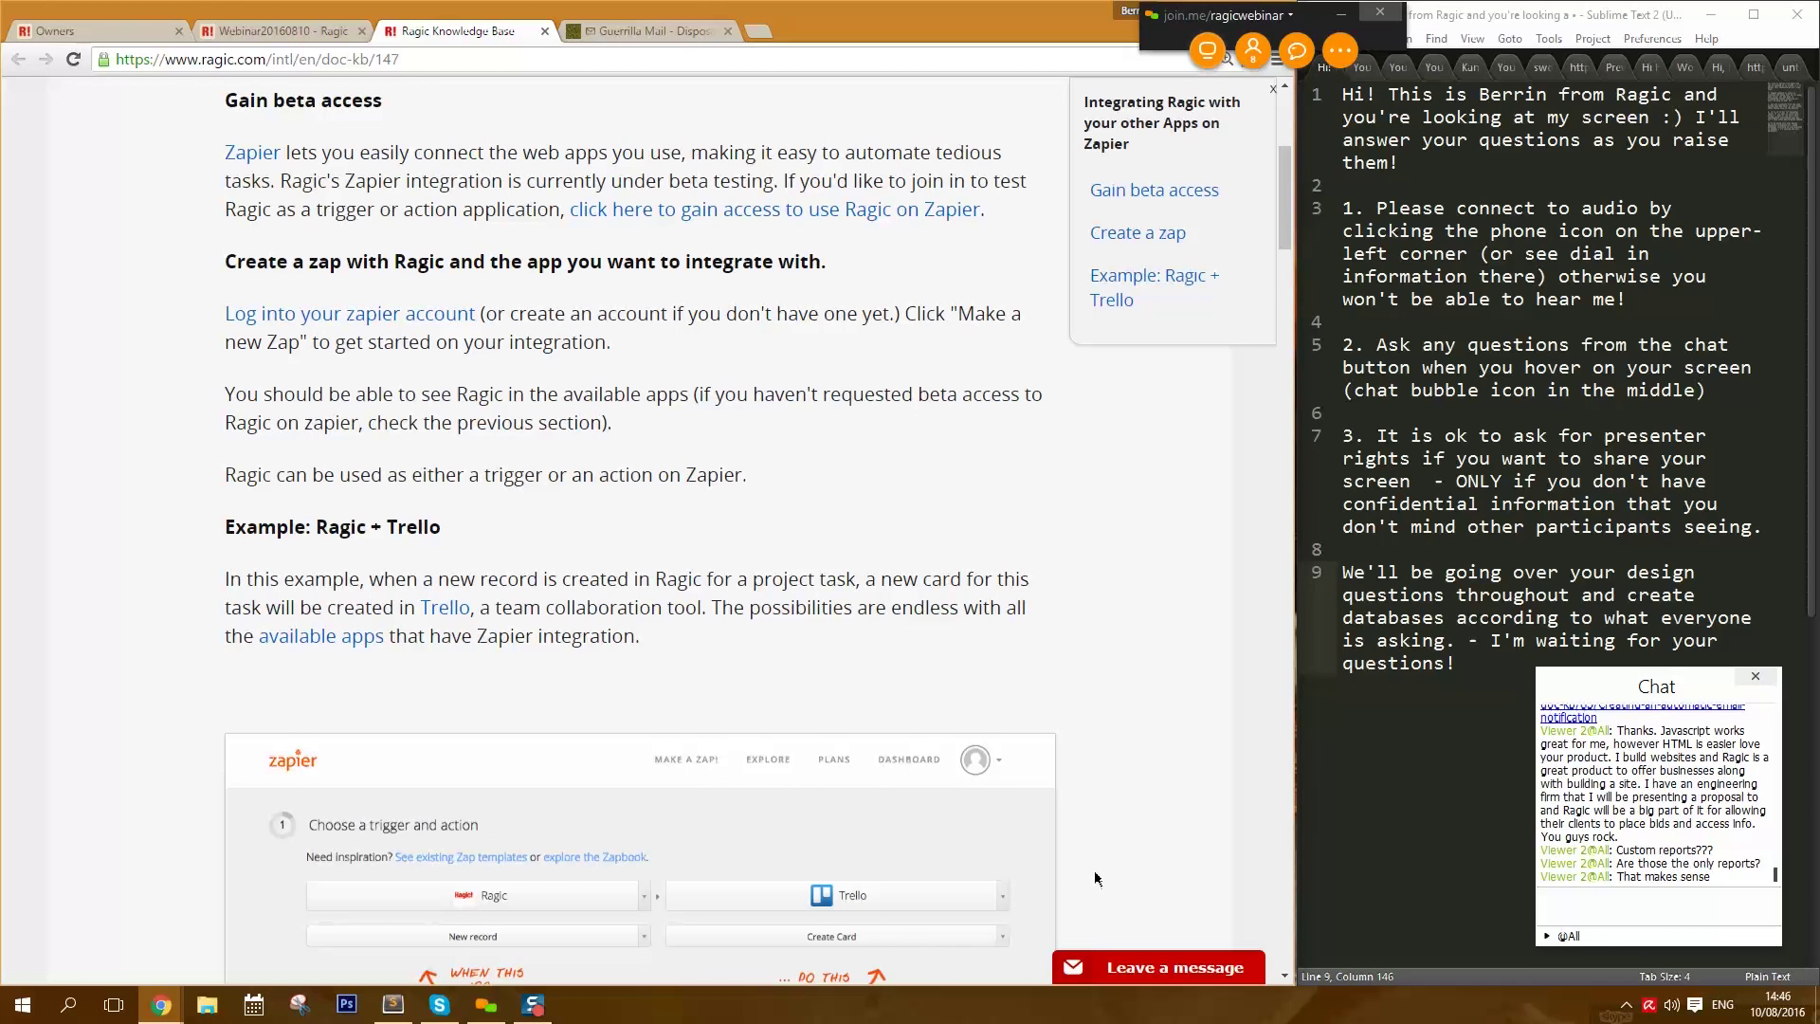
scroll(1094, 872, down, 4)
scroll(1074, 832, down, 10)
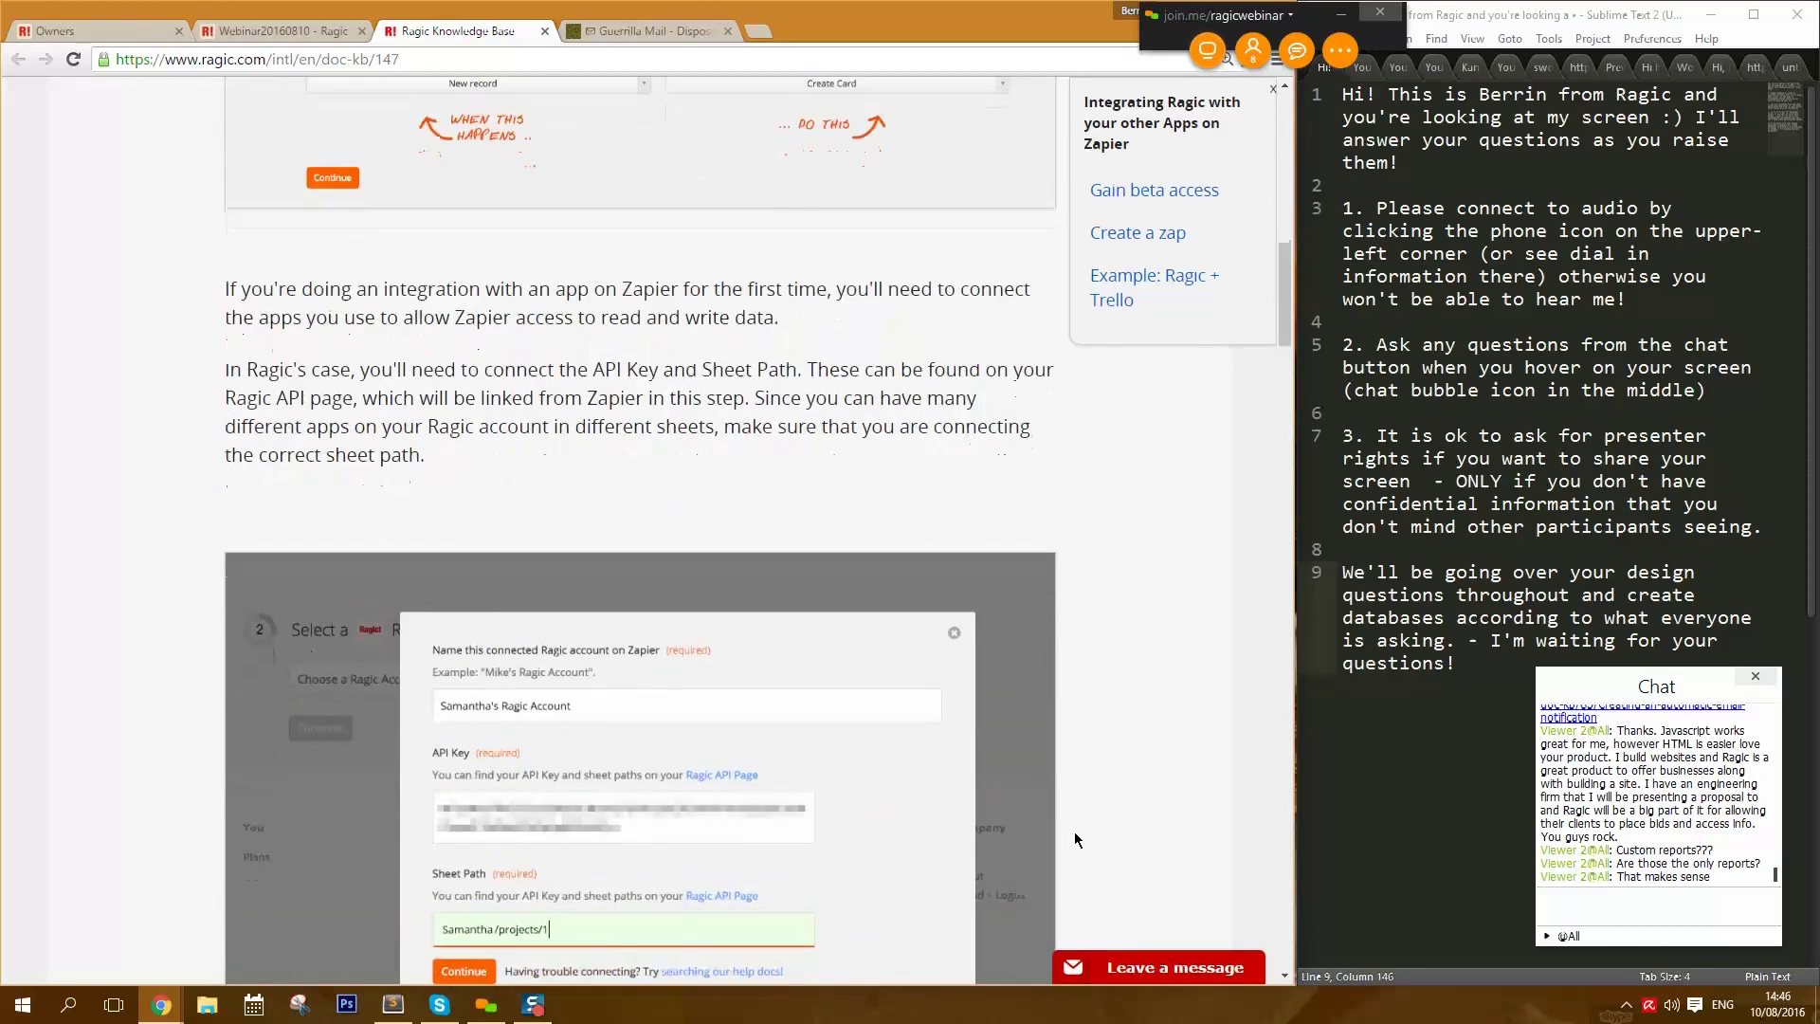
scroll(1073, 828, down, 4)
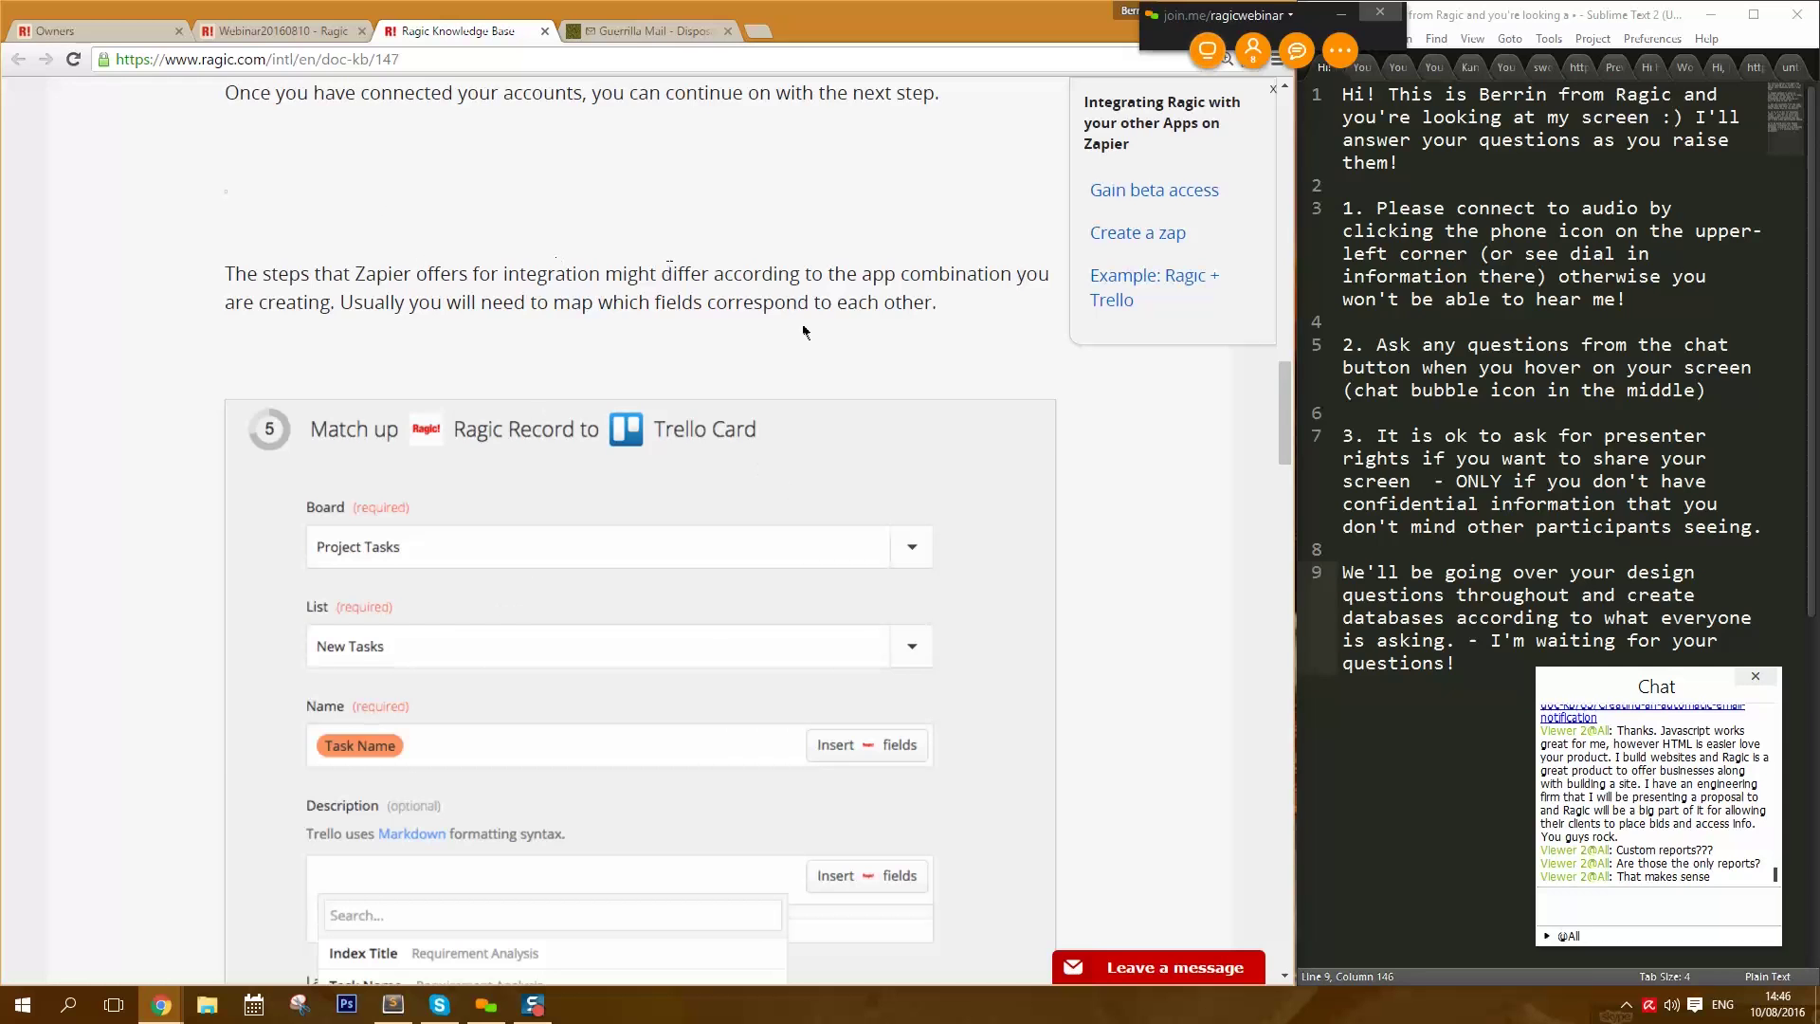
scroll(1138, 612, down, 2)
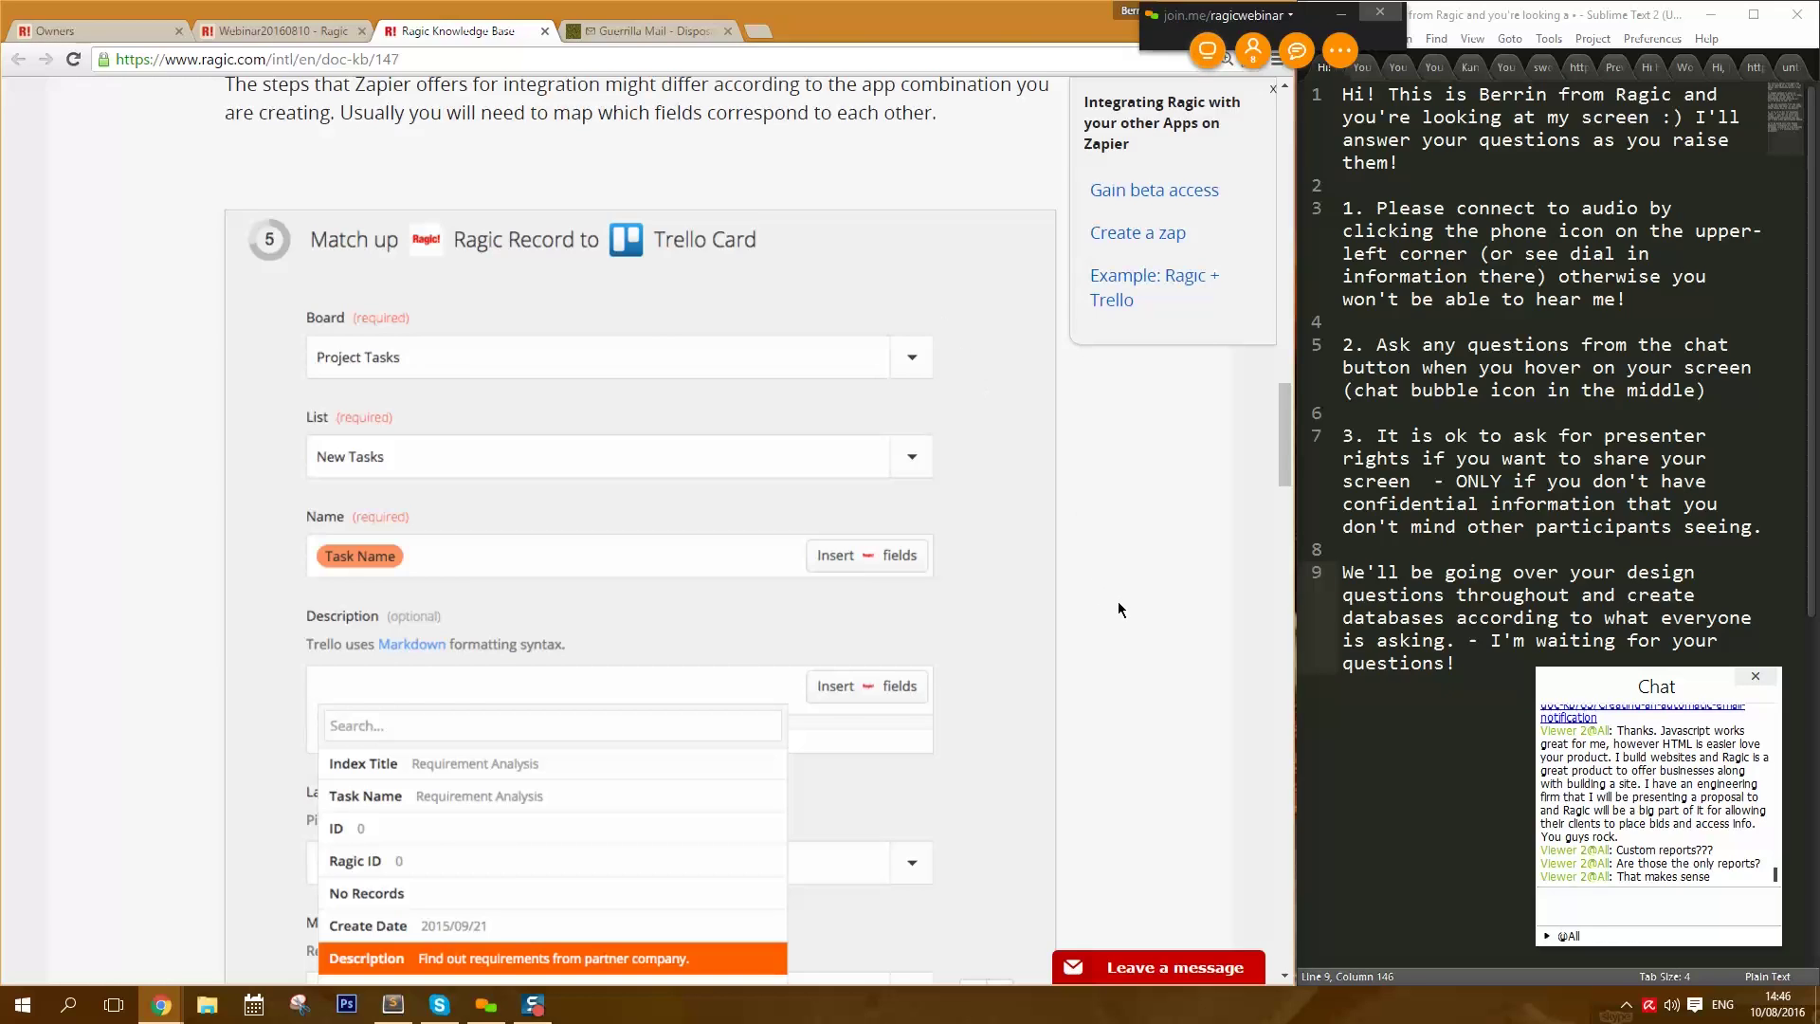
scroll(1118, 601, up, 10)
scroll(1118, 603, up, 10)
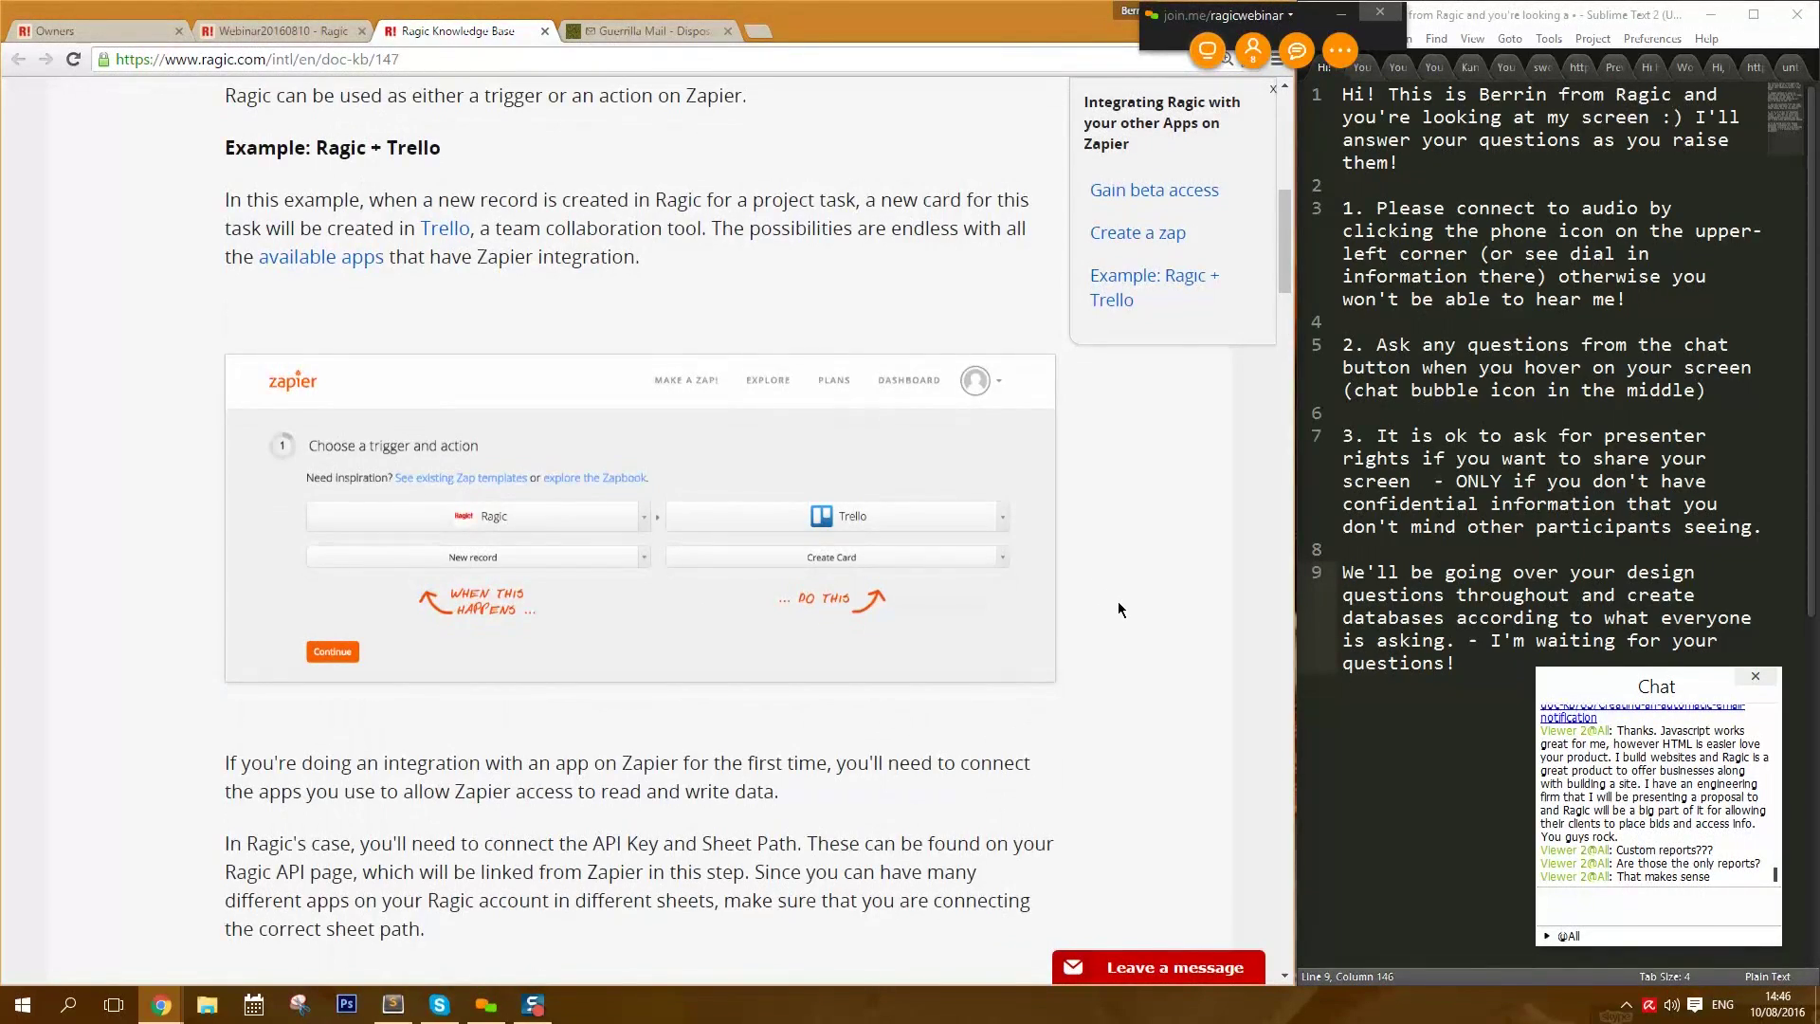
scroll(1117, 603, up, 4)
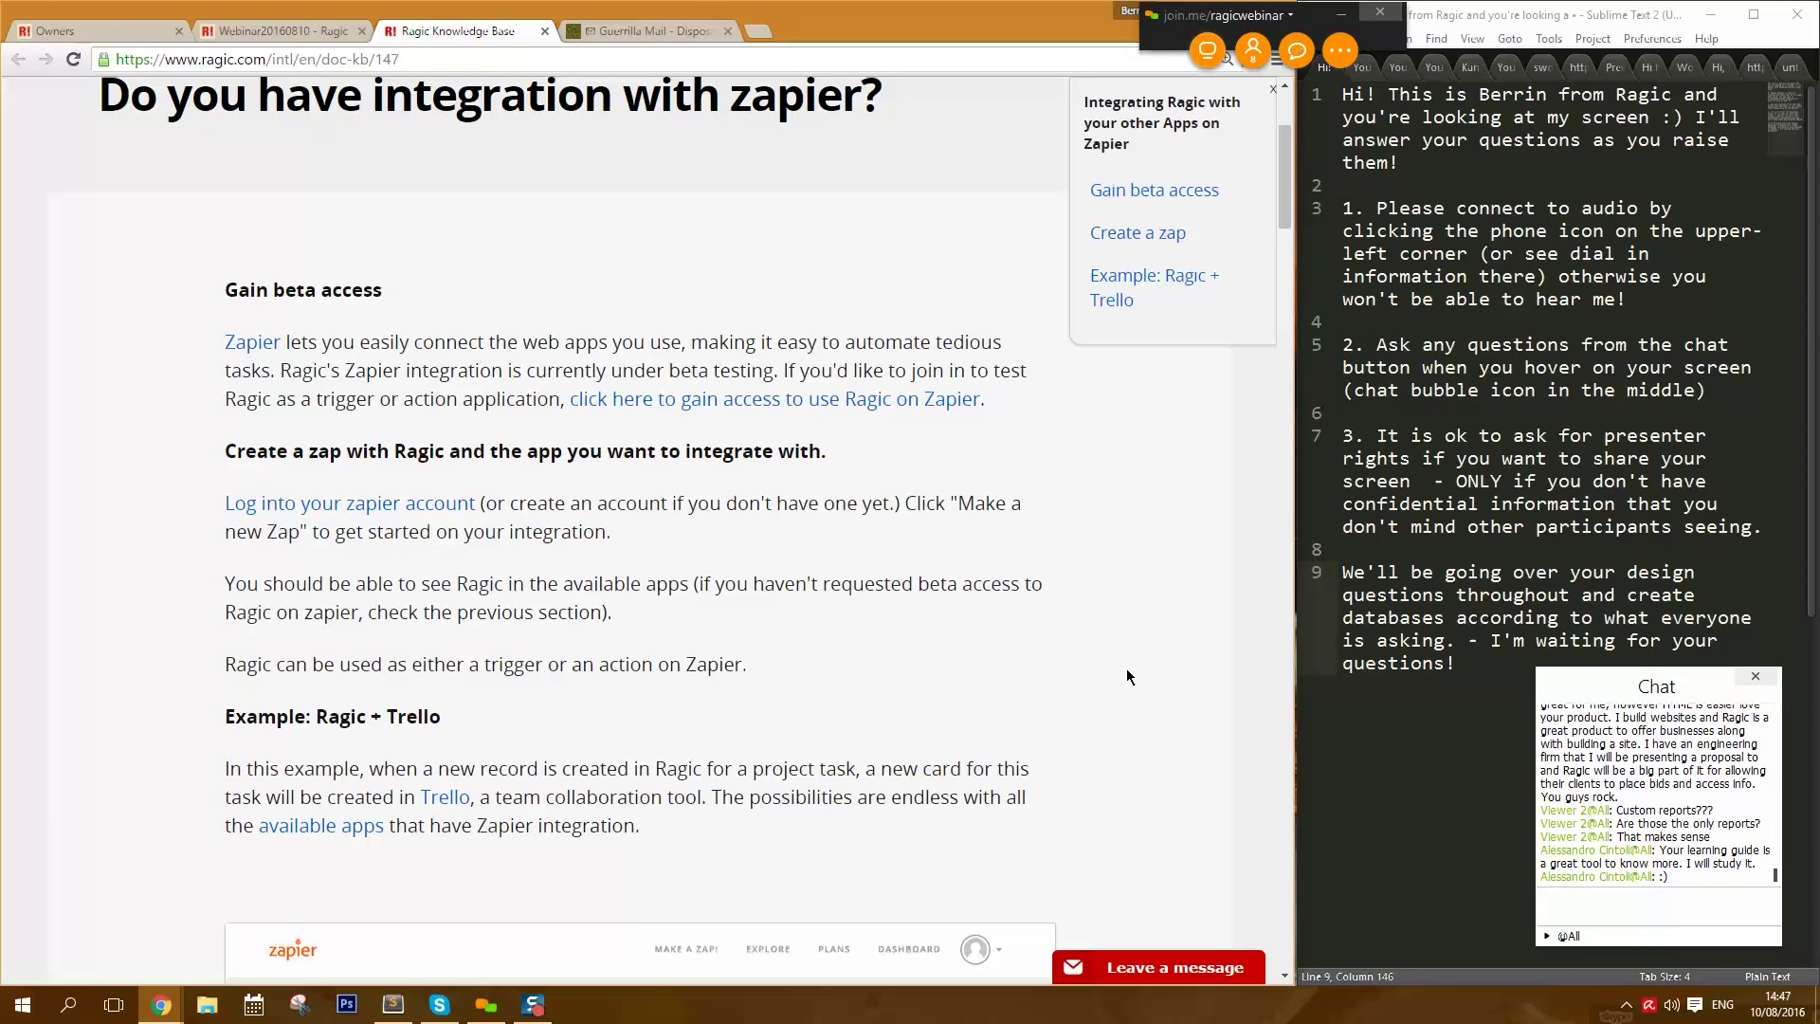
Step: Leave the Owners list for the Learn Ragic page and maximize the browser window
click(146, 31)
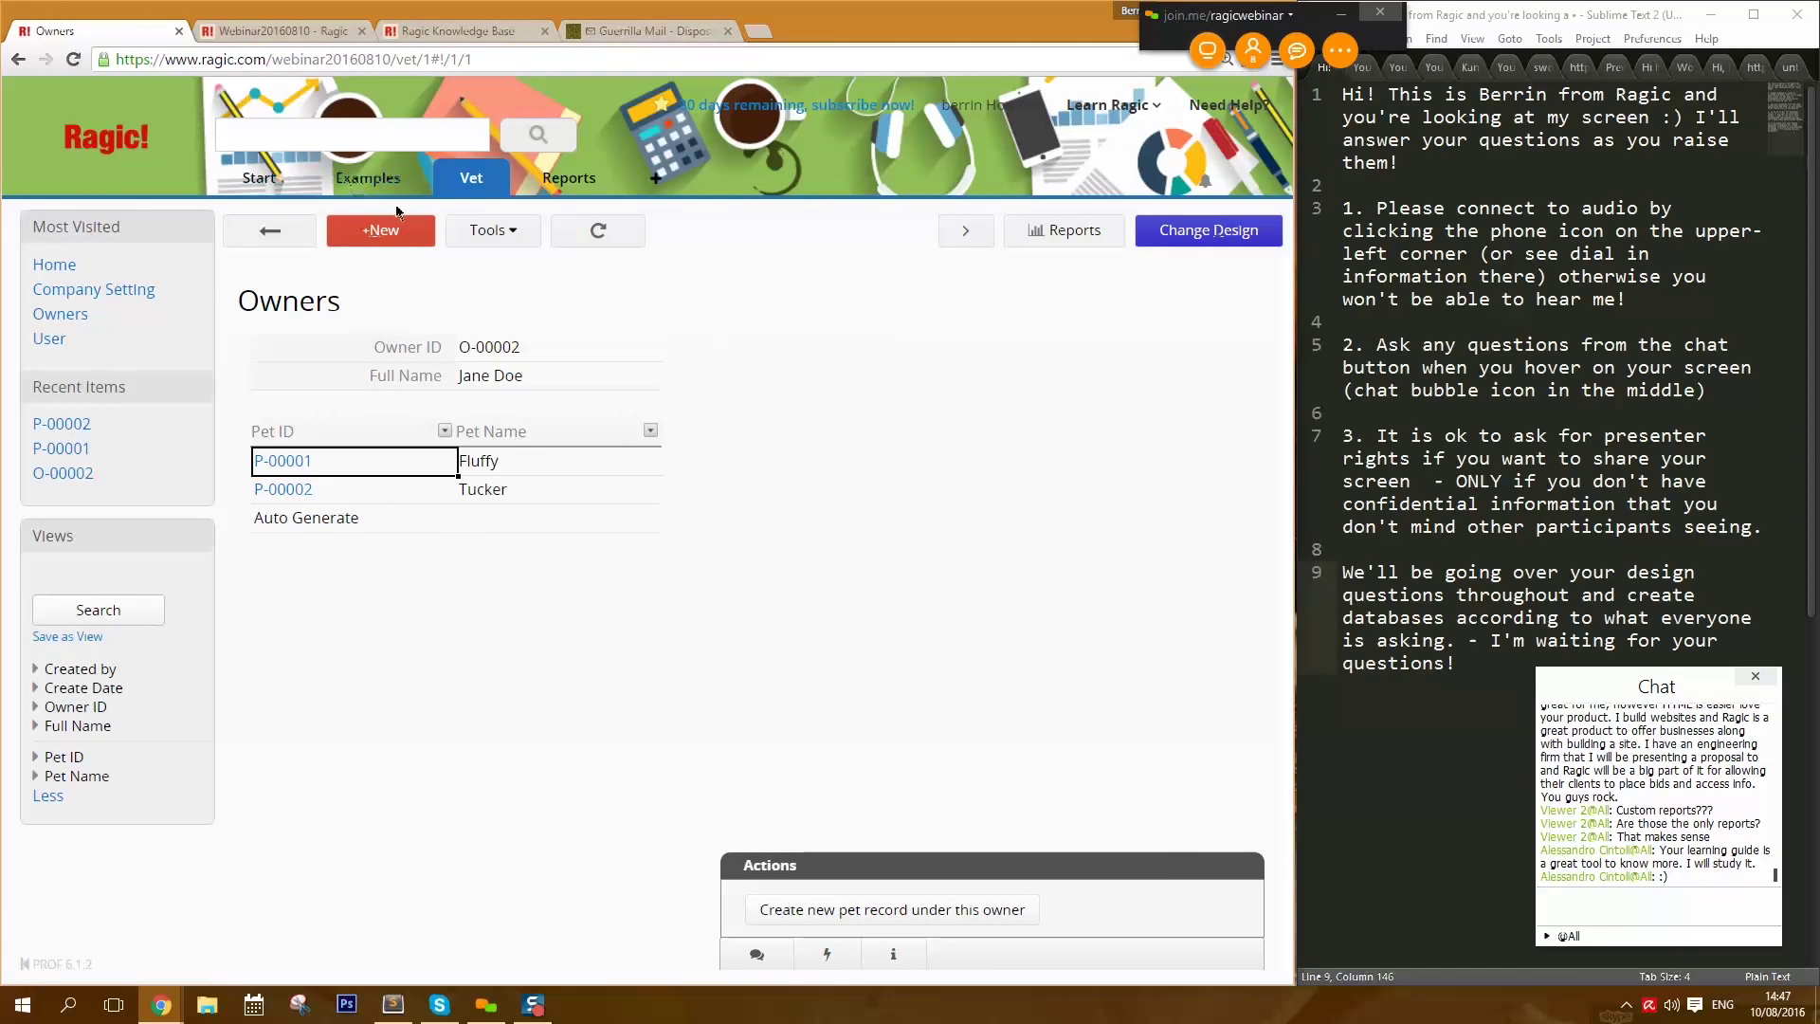
click(302, 234)
mouse_move(263, 189)
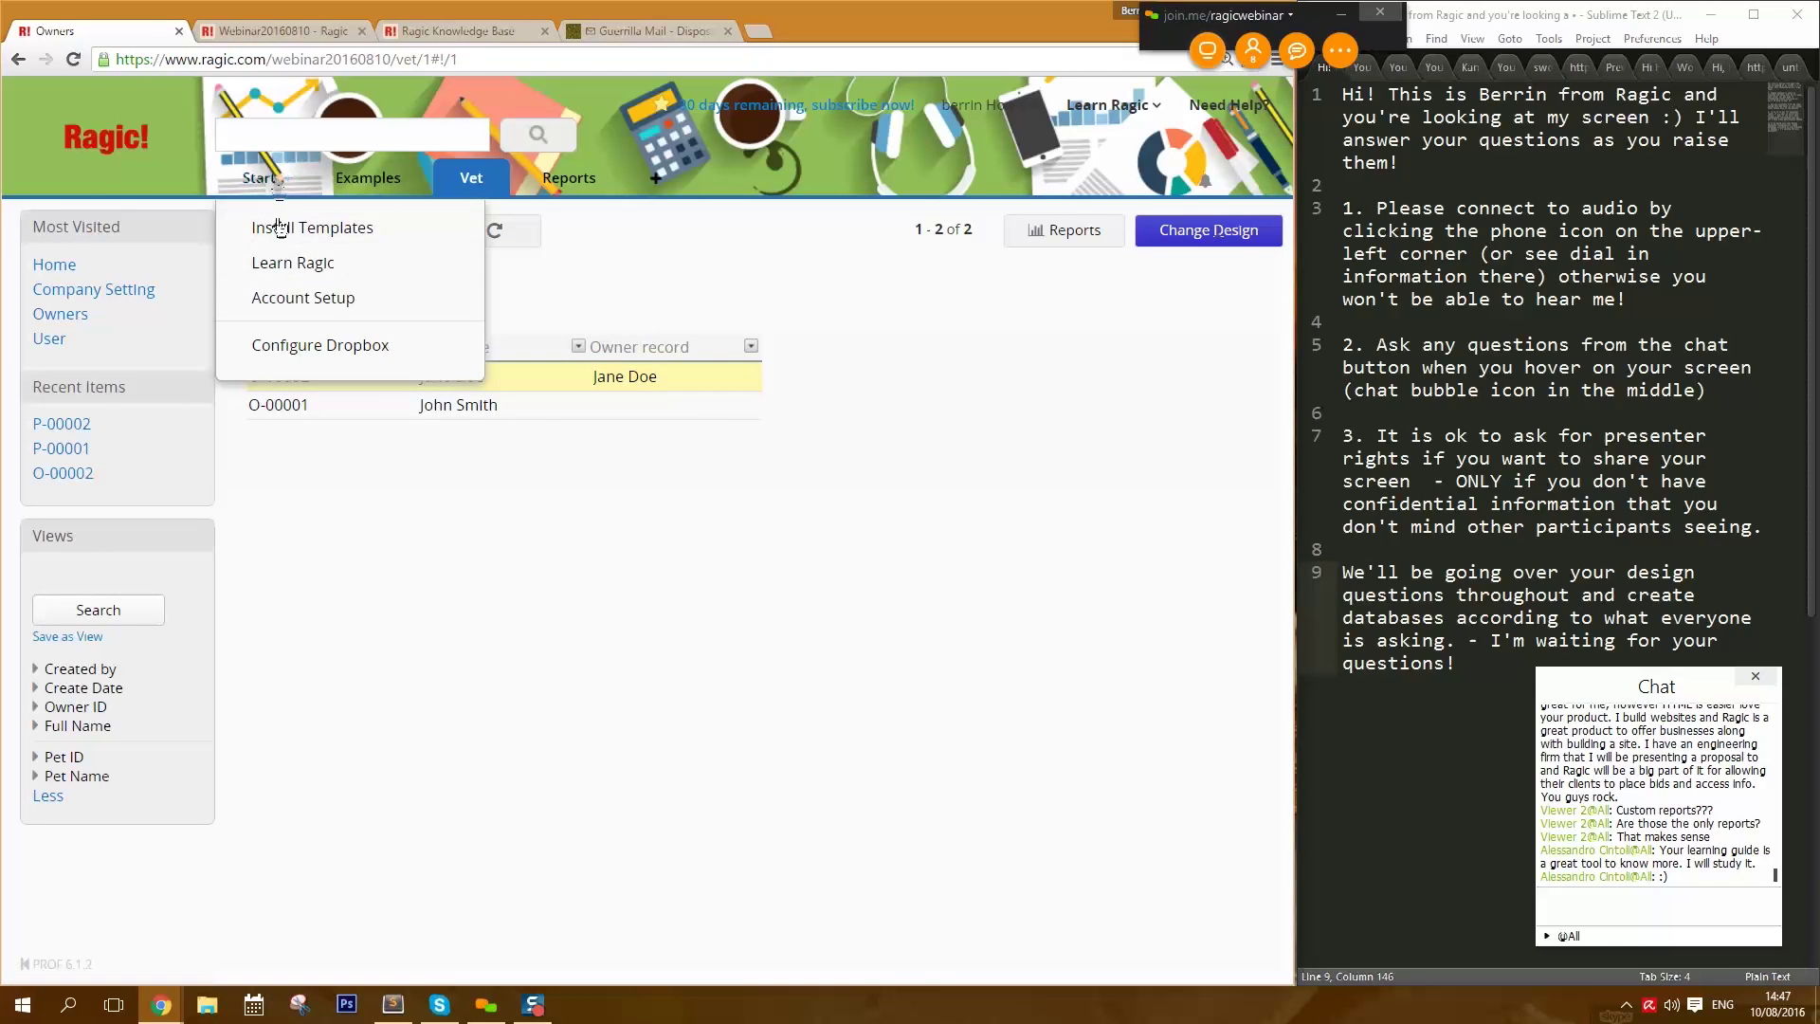
click(277, 263)
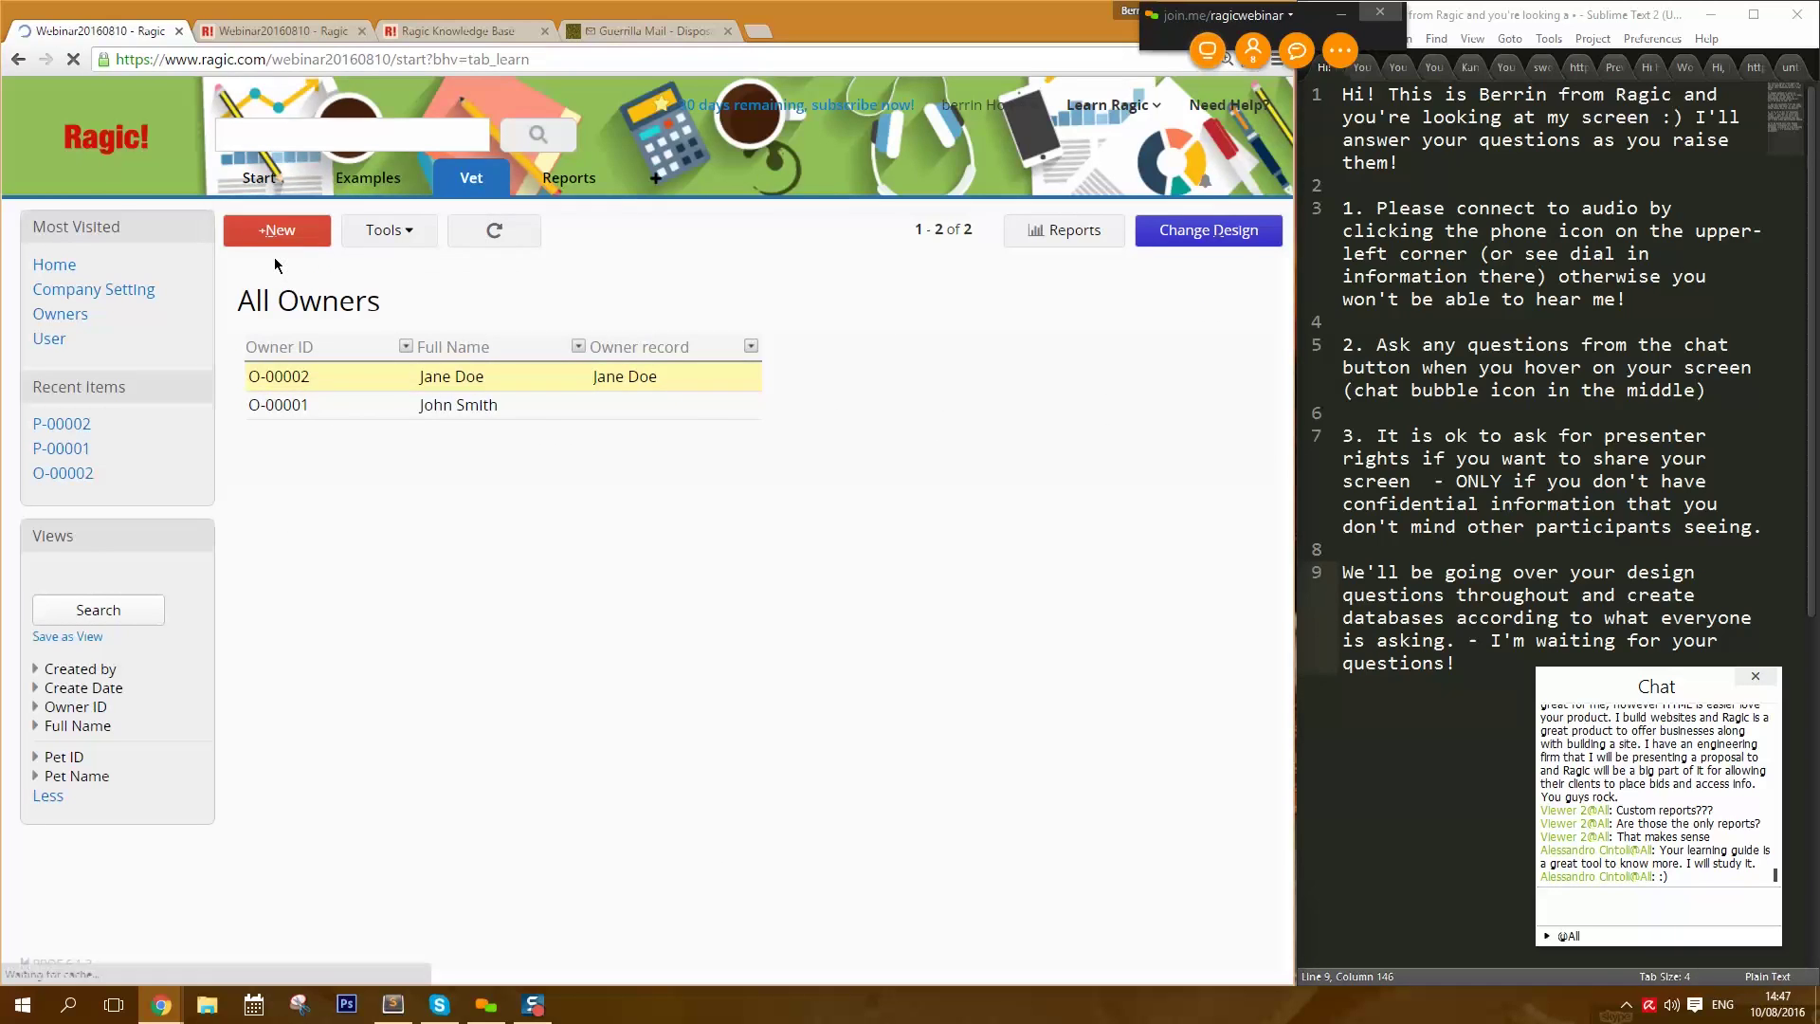
mouse_move(663, 14)
mouse_down()
mouse_move(663, 204)
mouse_move(663, 2)
mouse_up()
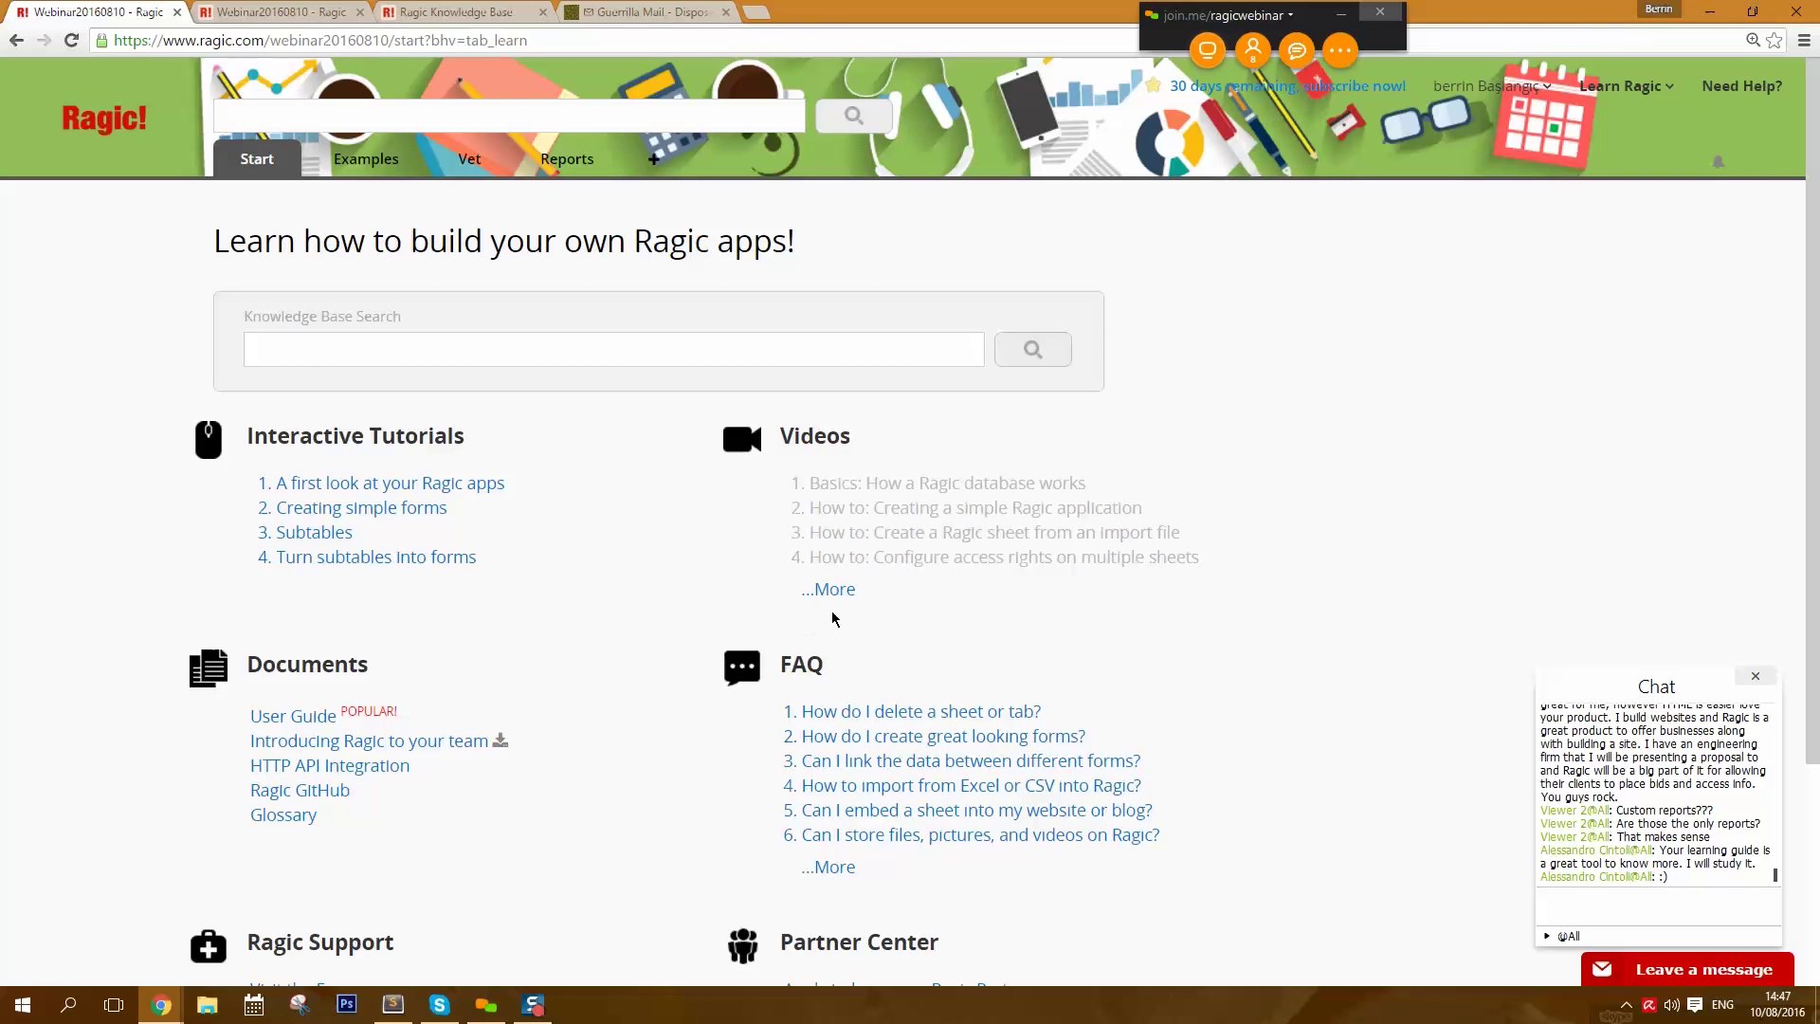
Step: Expand the Learn page's Videos list to all 19 videos and scroll through them
click(831, 590)
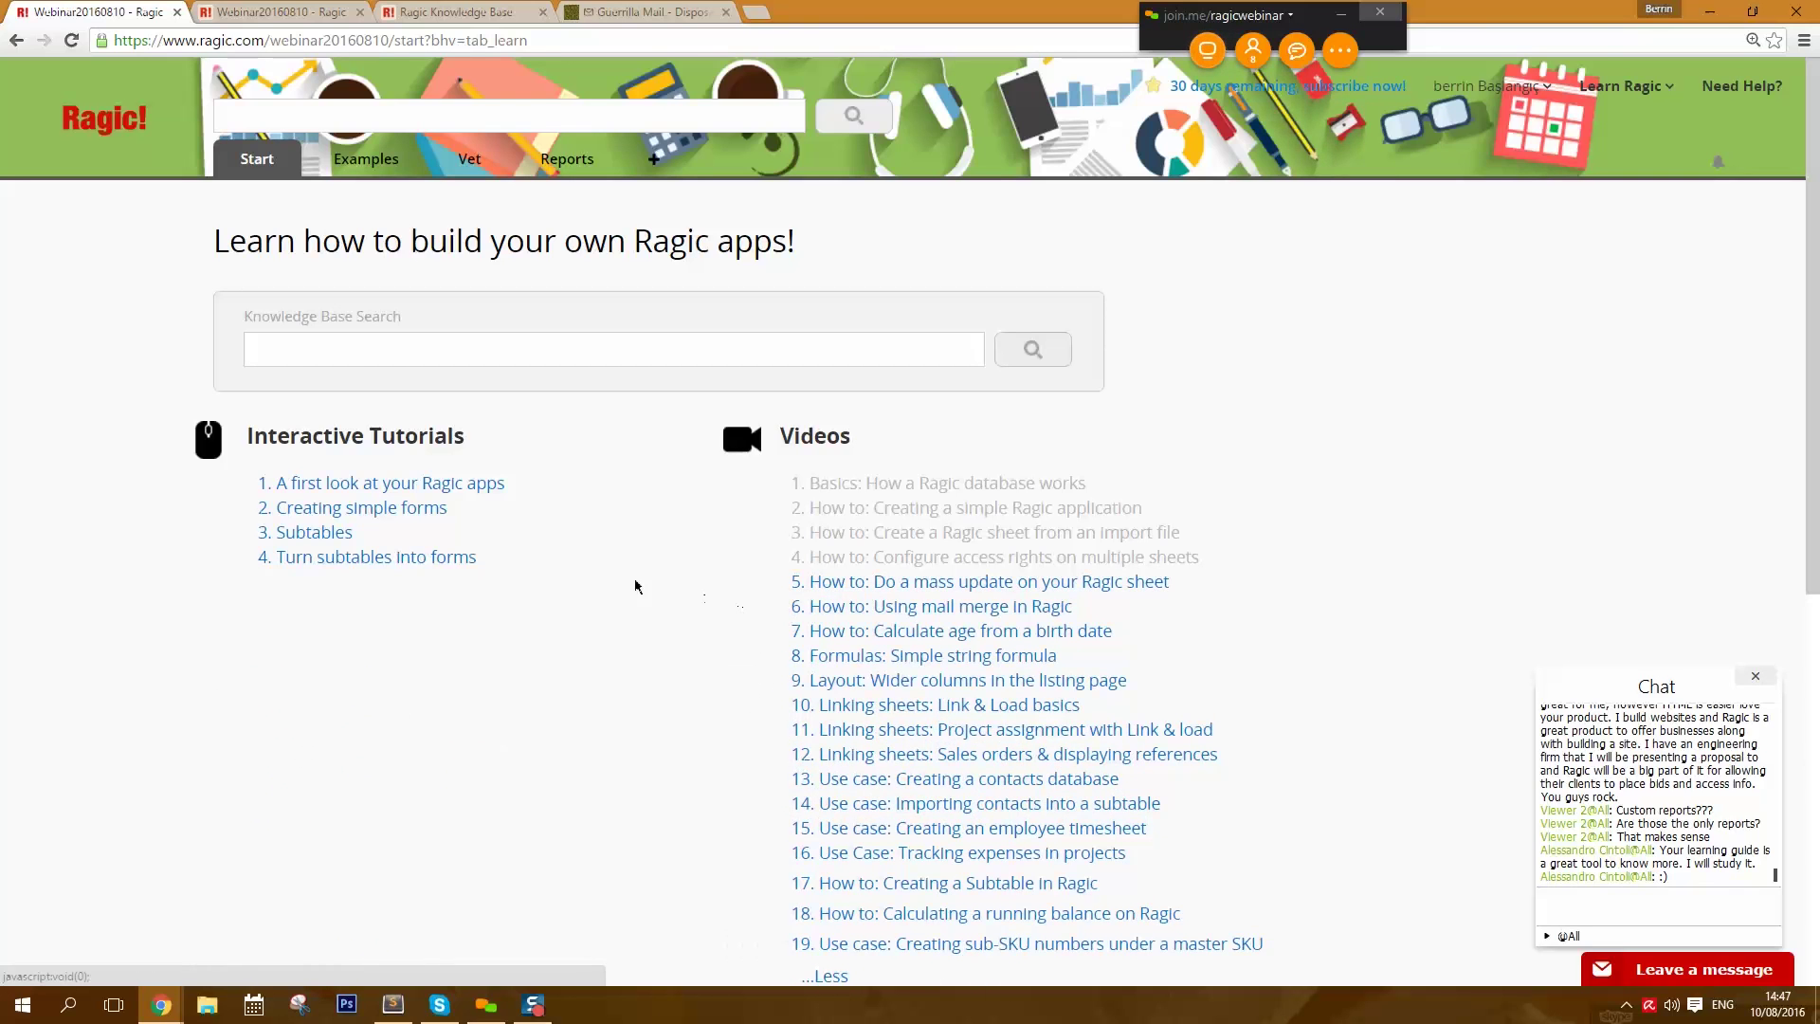
scroll(609, 581, down, 2)
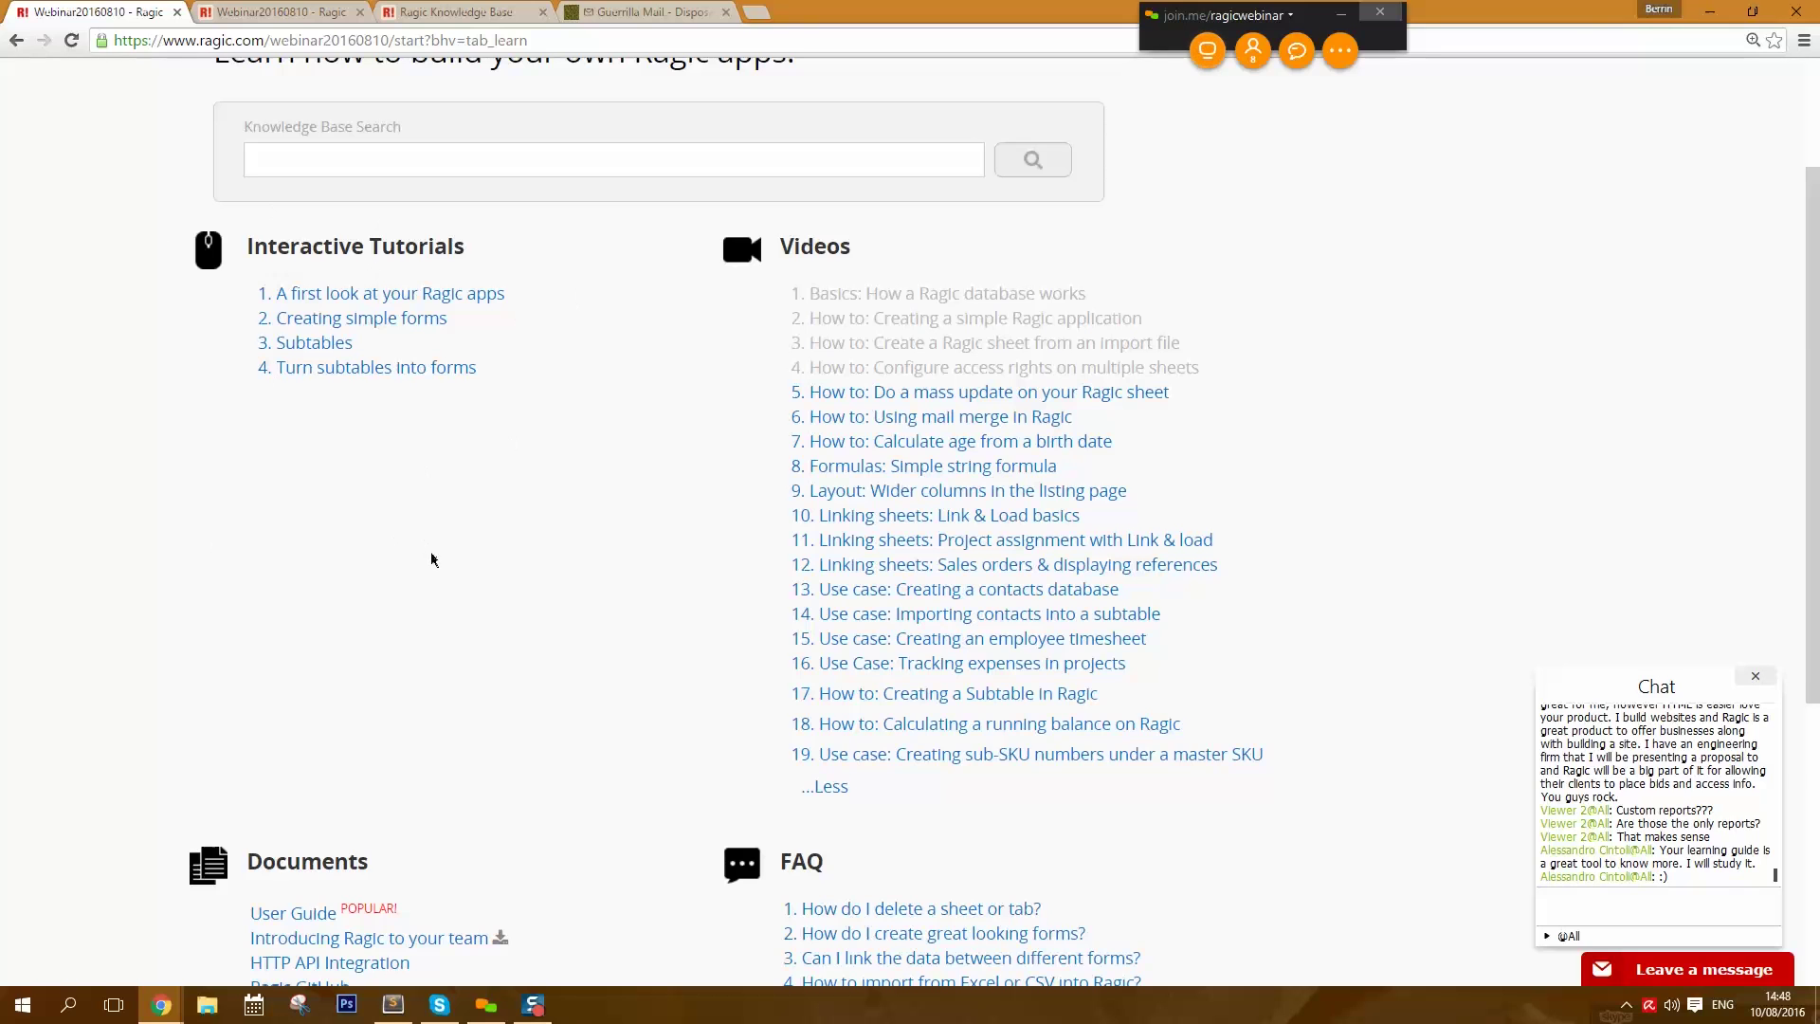
scroll(431, 556, up, 2)
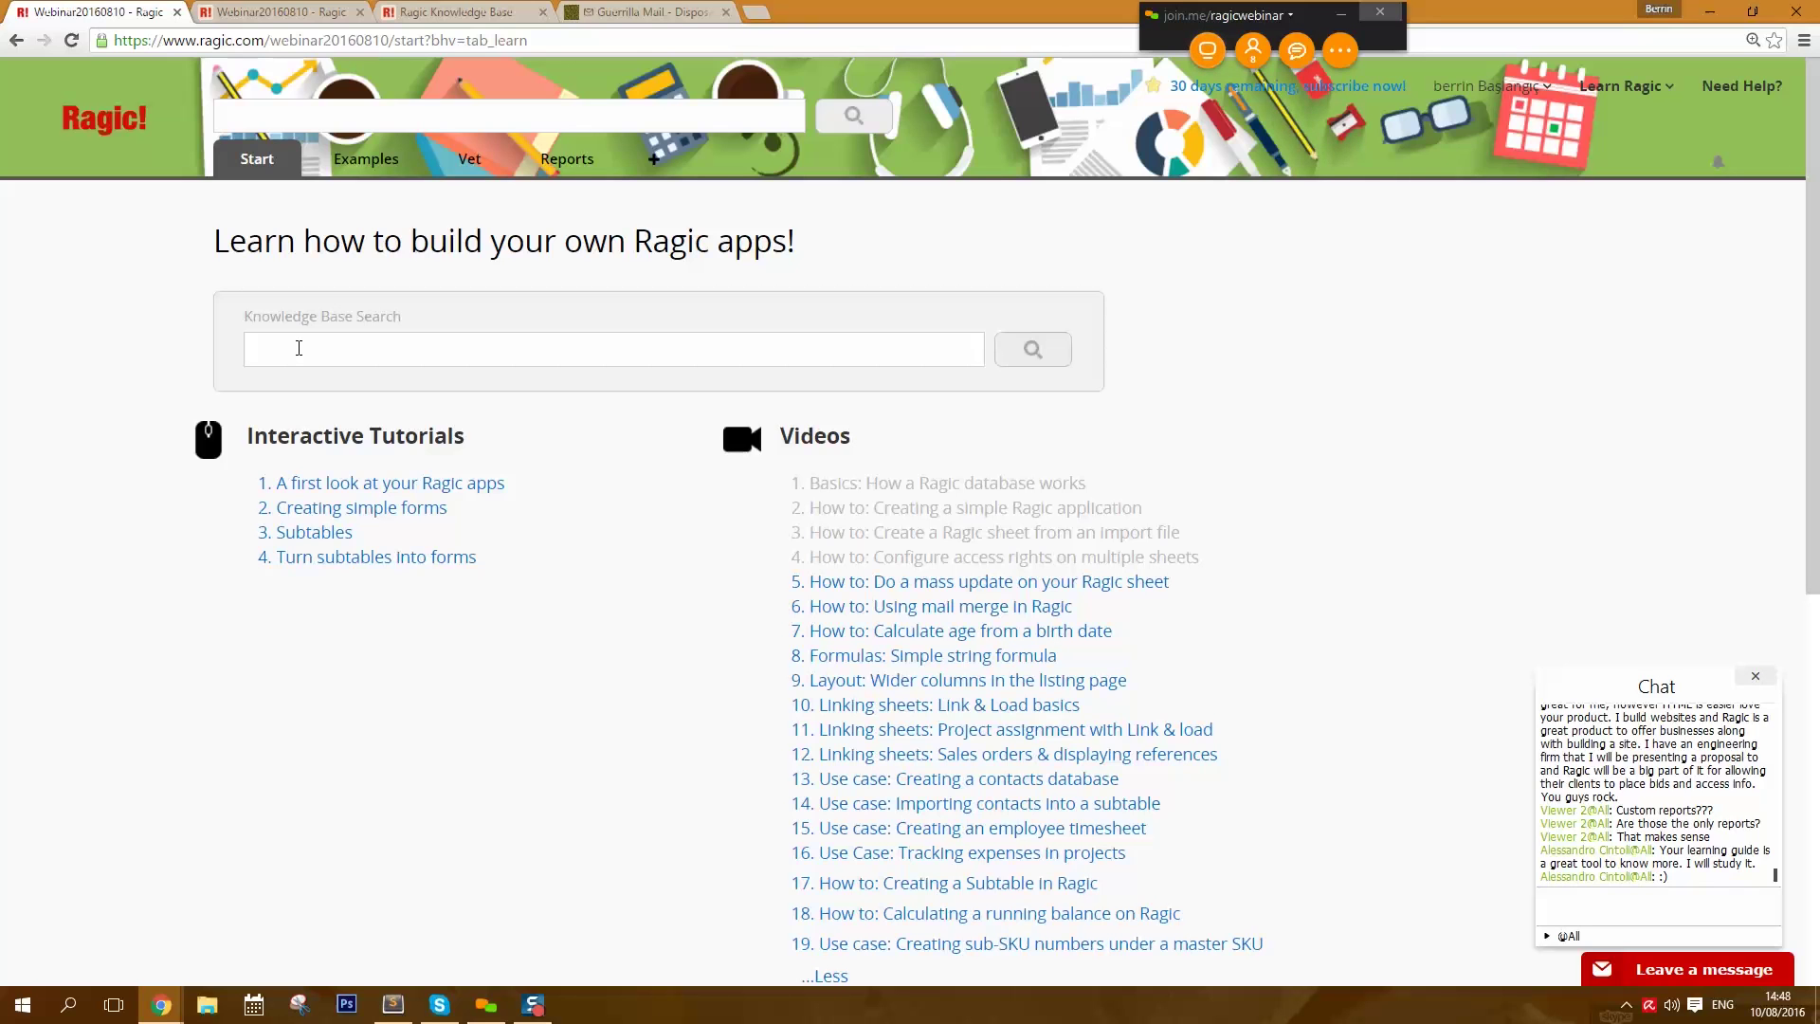
Step: Search the knowledge base for 'report', browse the matching documents, then go back to Learn
text(report)
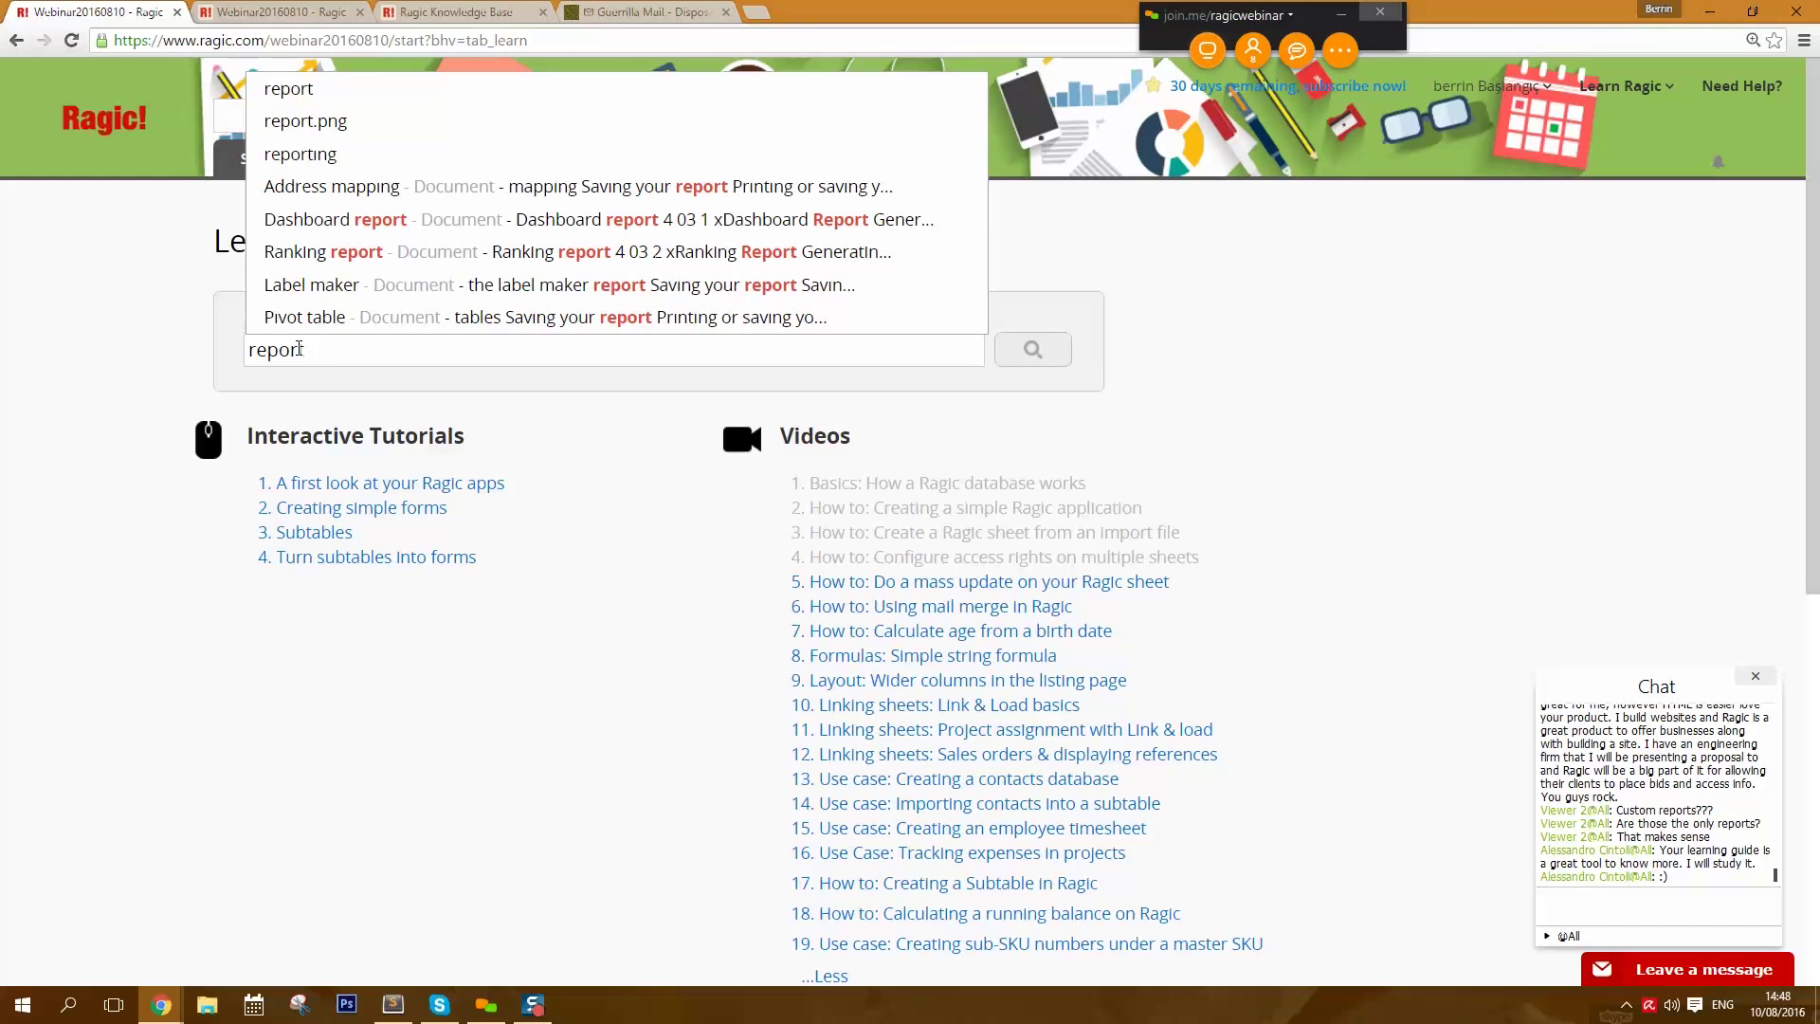
click(351, 87)
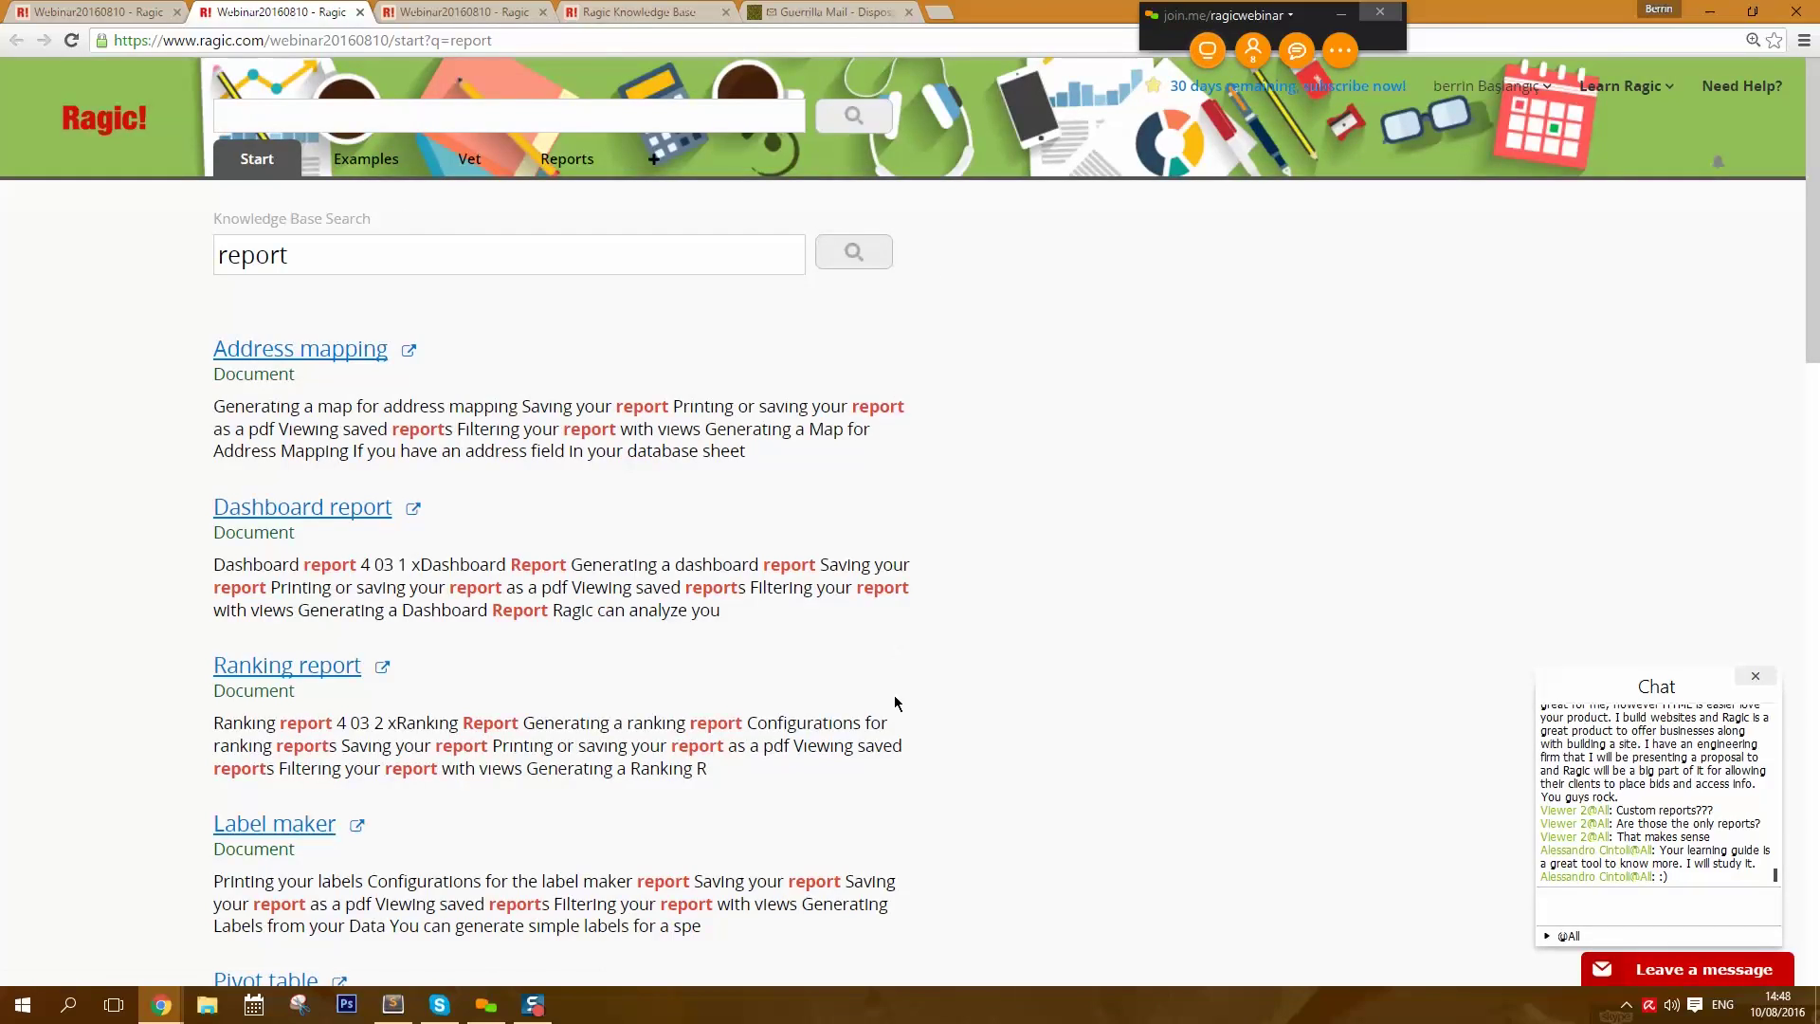
scroll(837, 701, down, 8)
scroll(837, 700, up, 4)
scroll(837, 700, up, 4)
key(alt+Left)
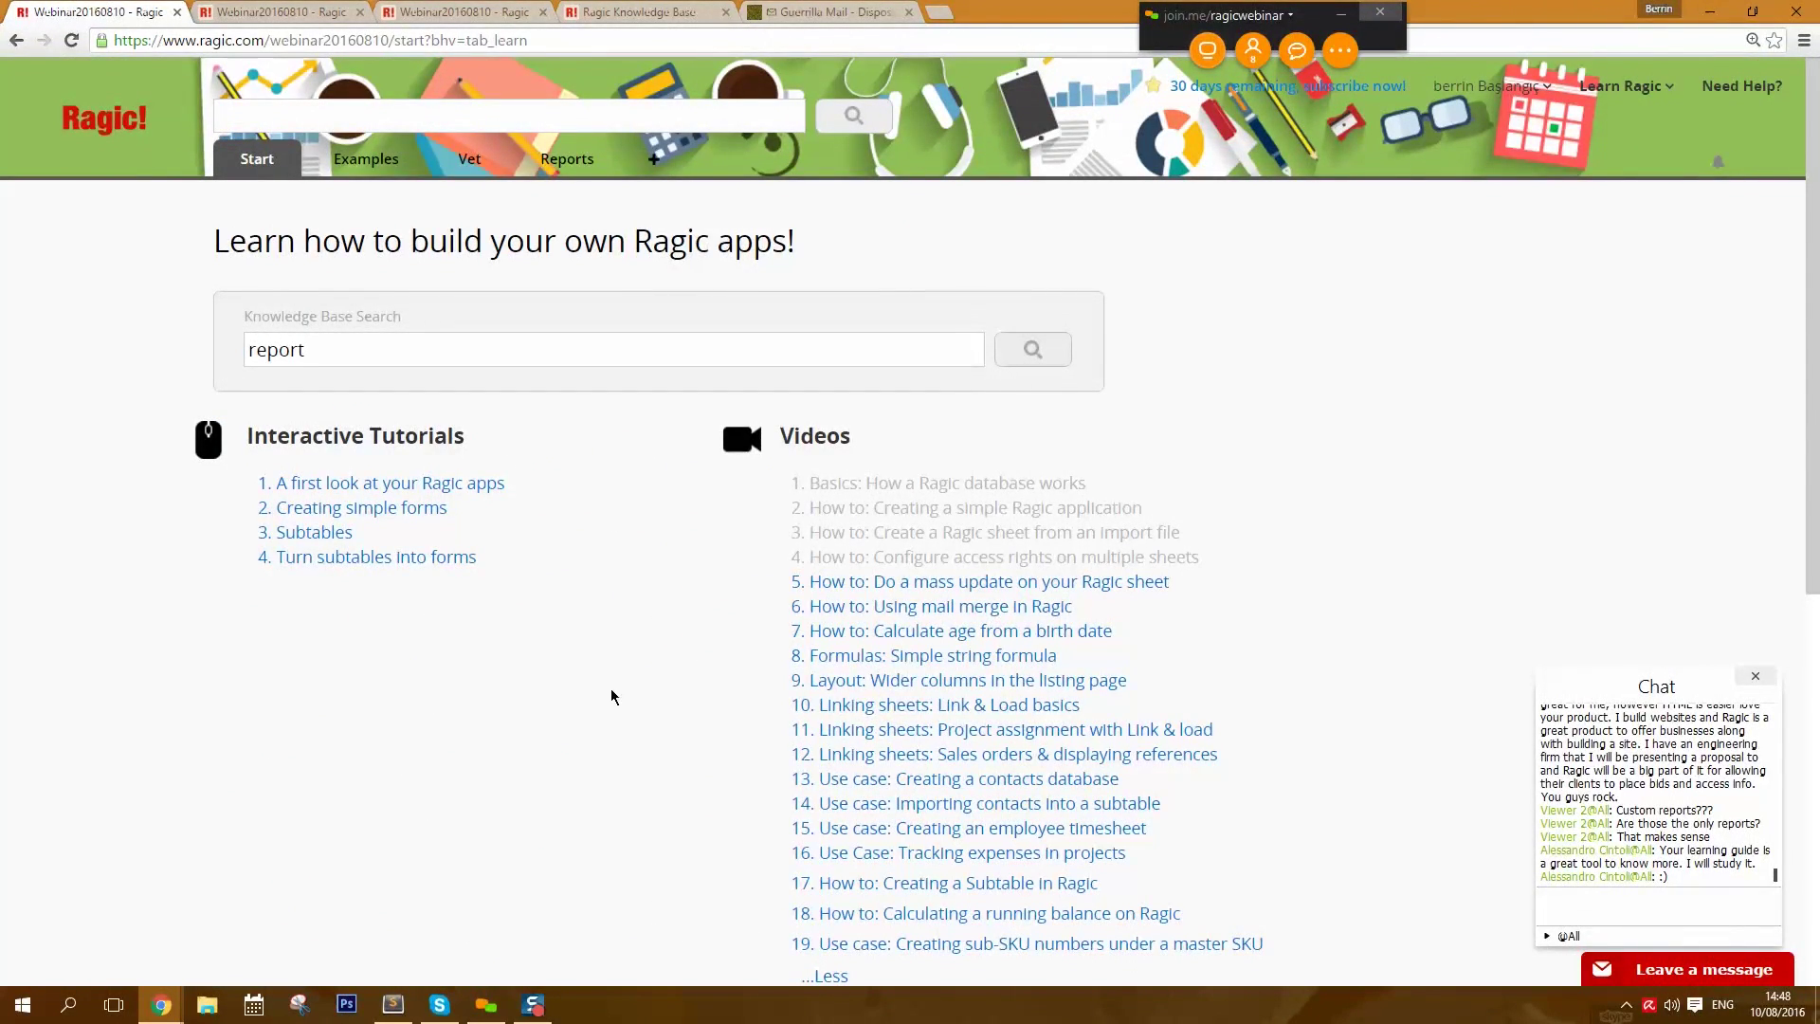
scroll(611, 696, down, 6)
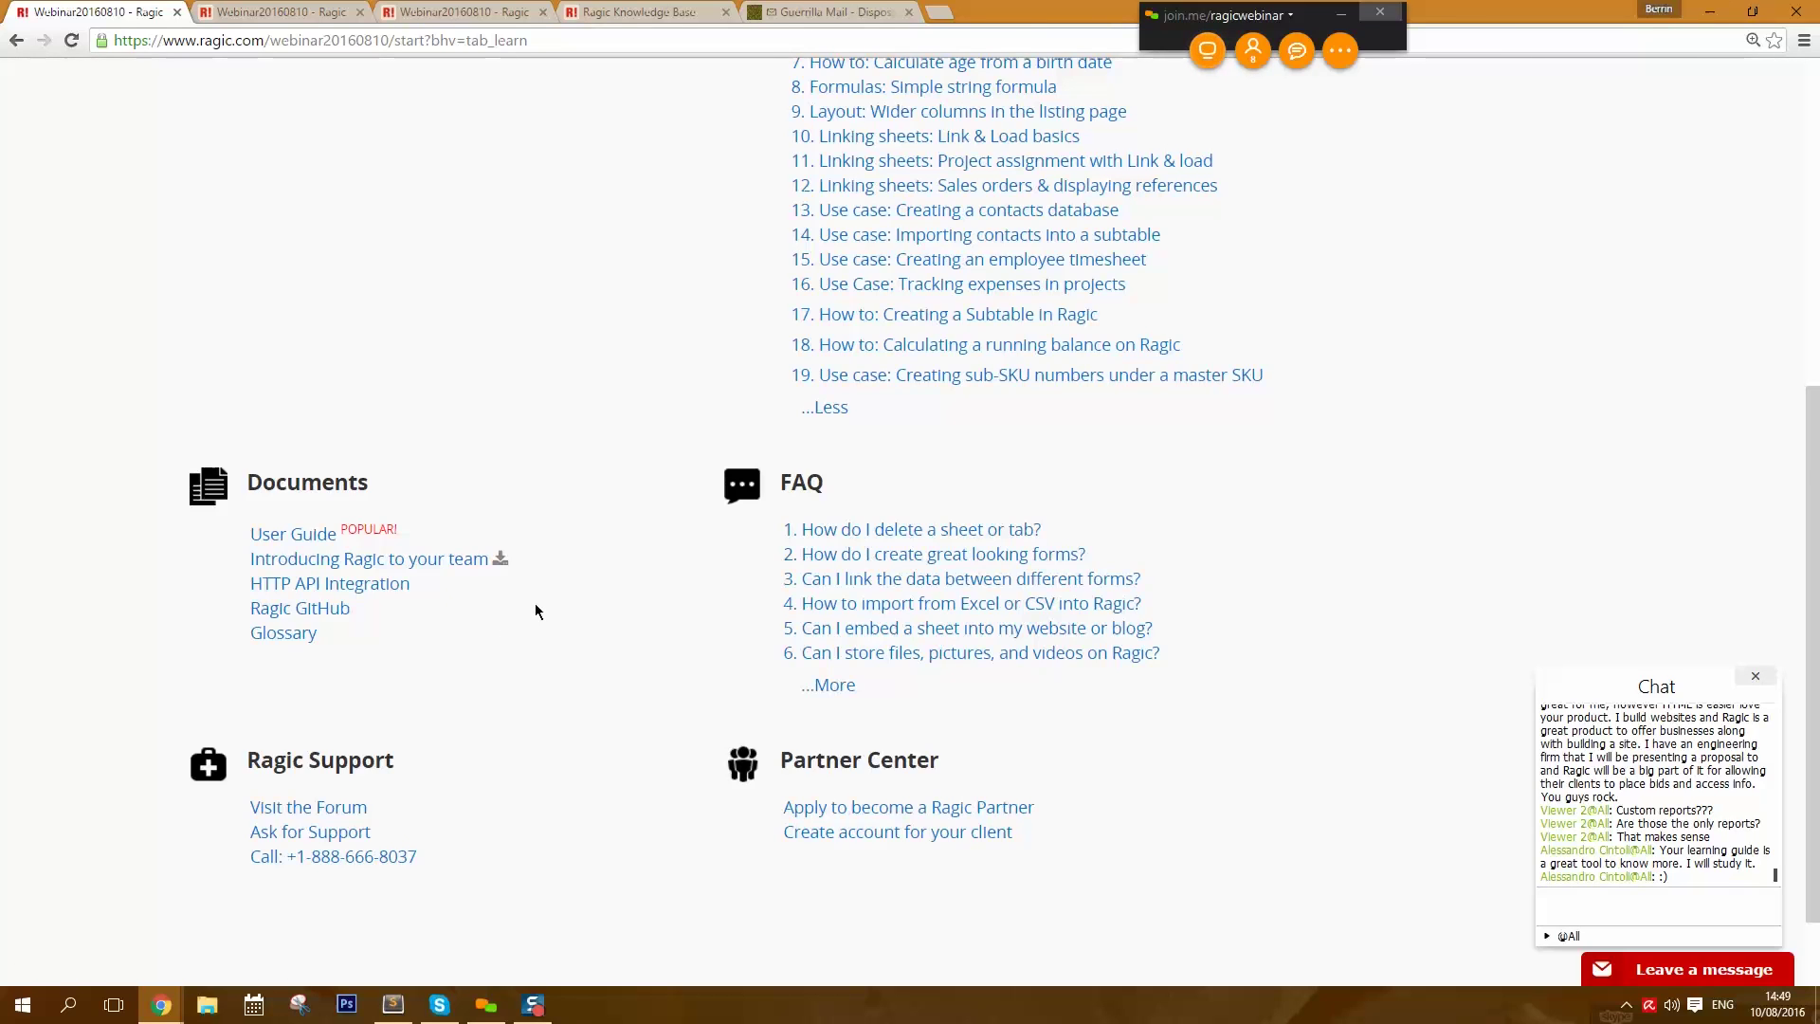
scroll(562, 695, up, 6)
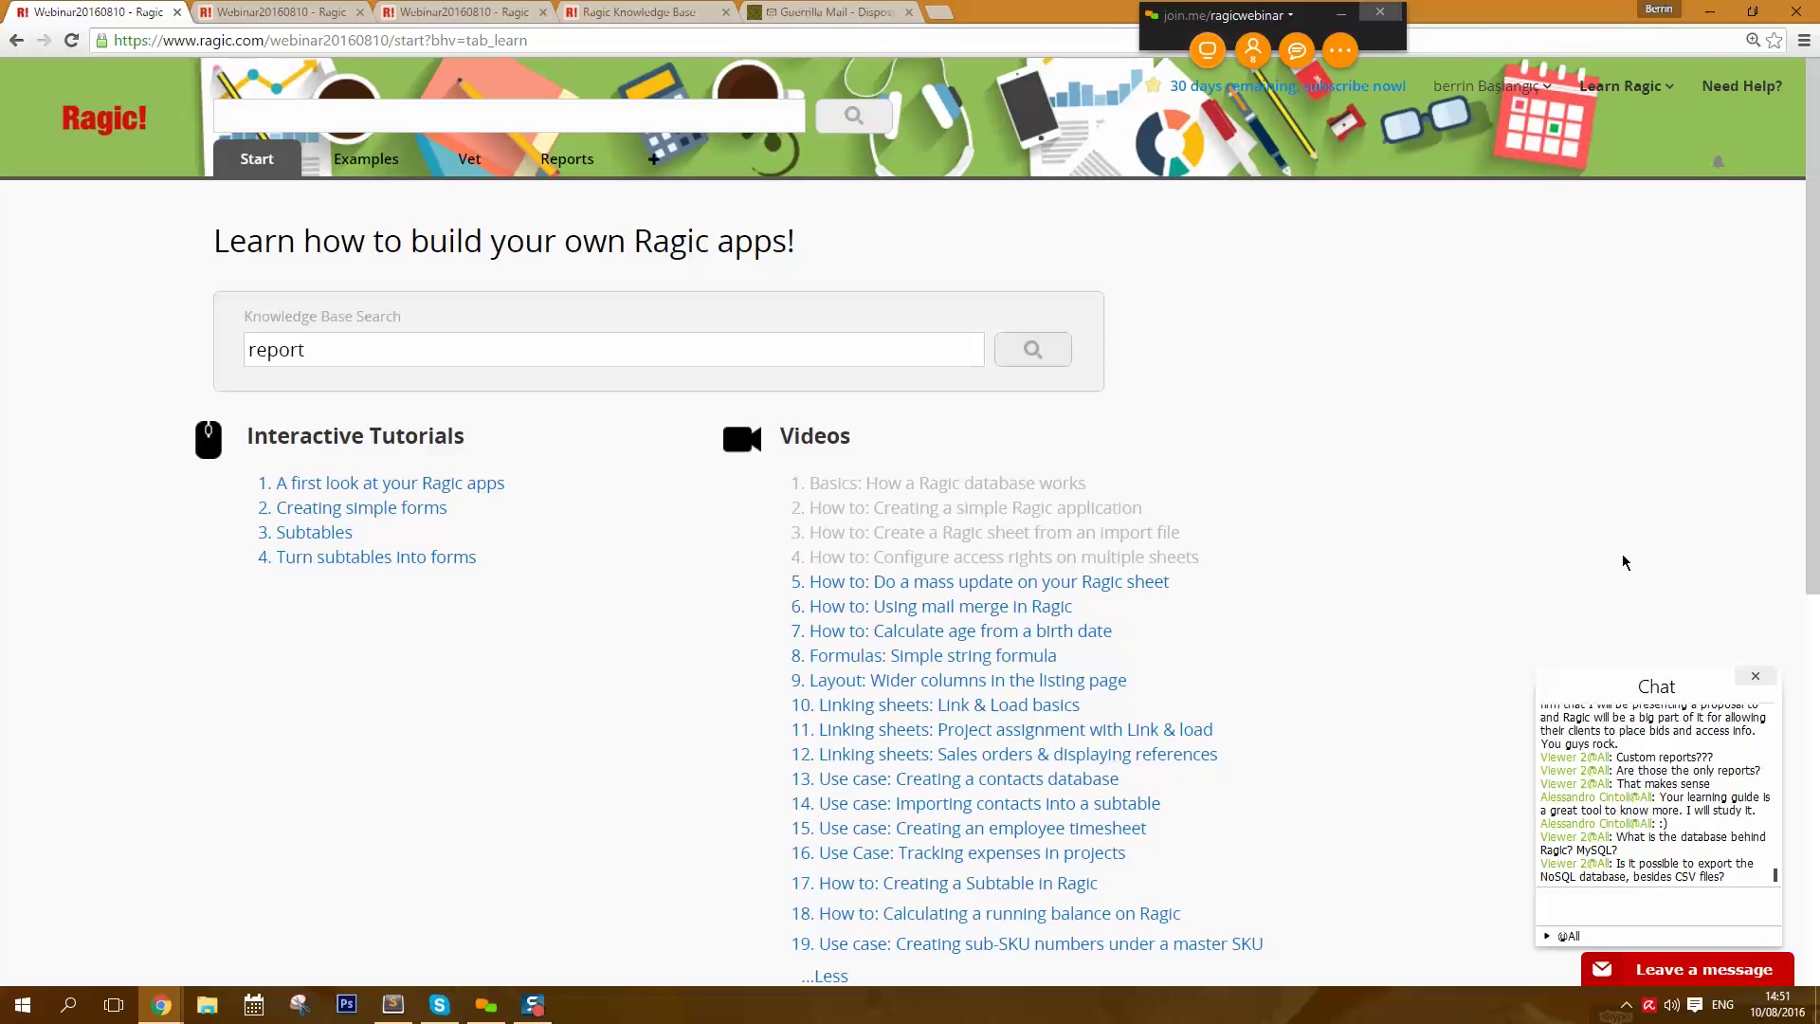
Step: Open Backup & Restore under Account Setup to view storage used and auto-backup downloads
mouse_move(258, 171)
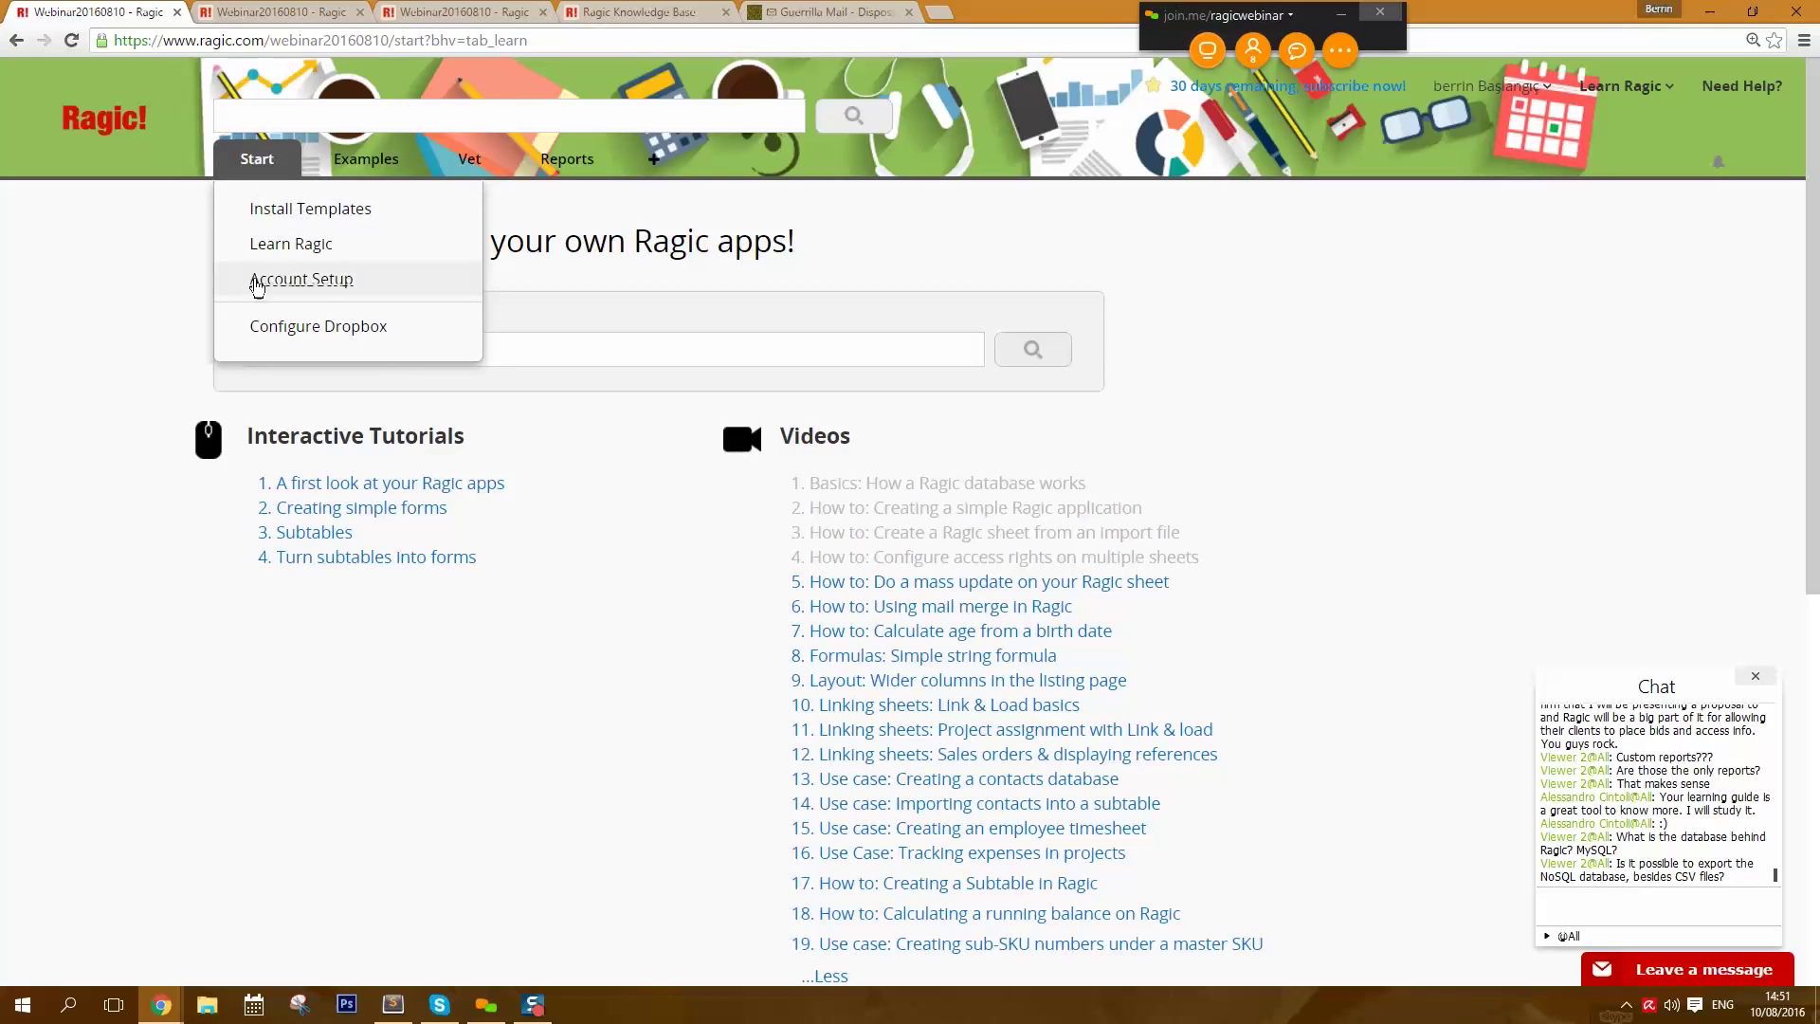
click(284, 283)
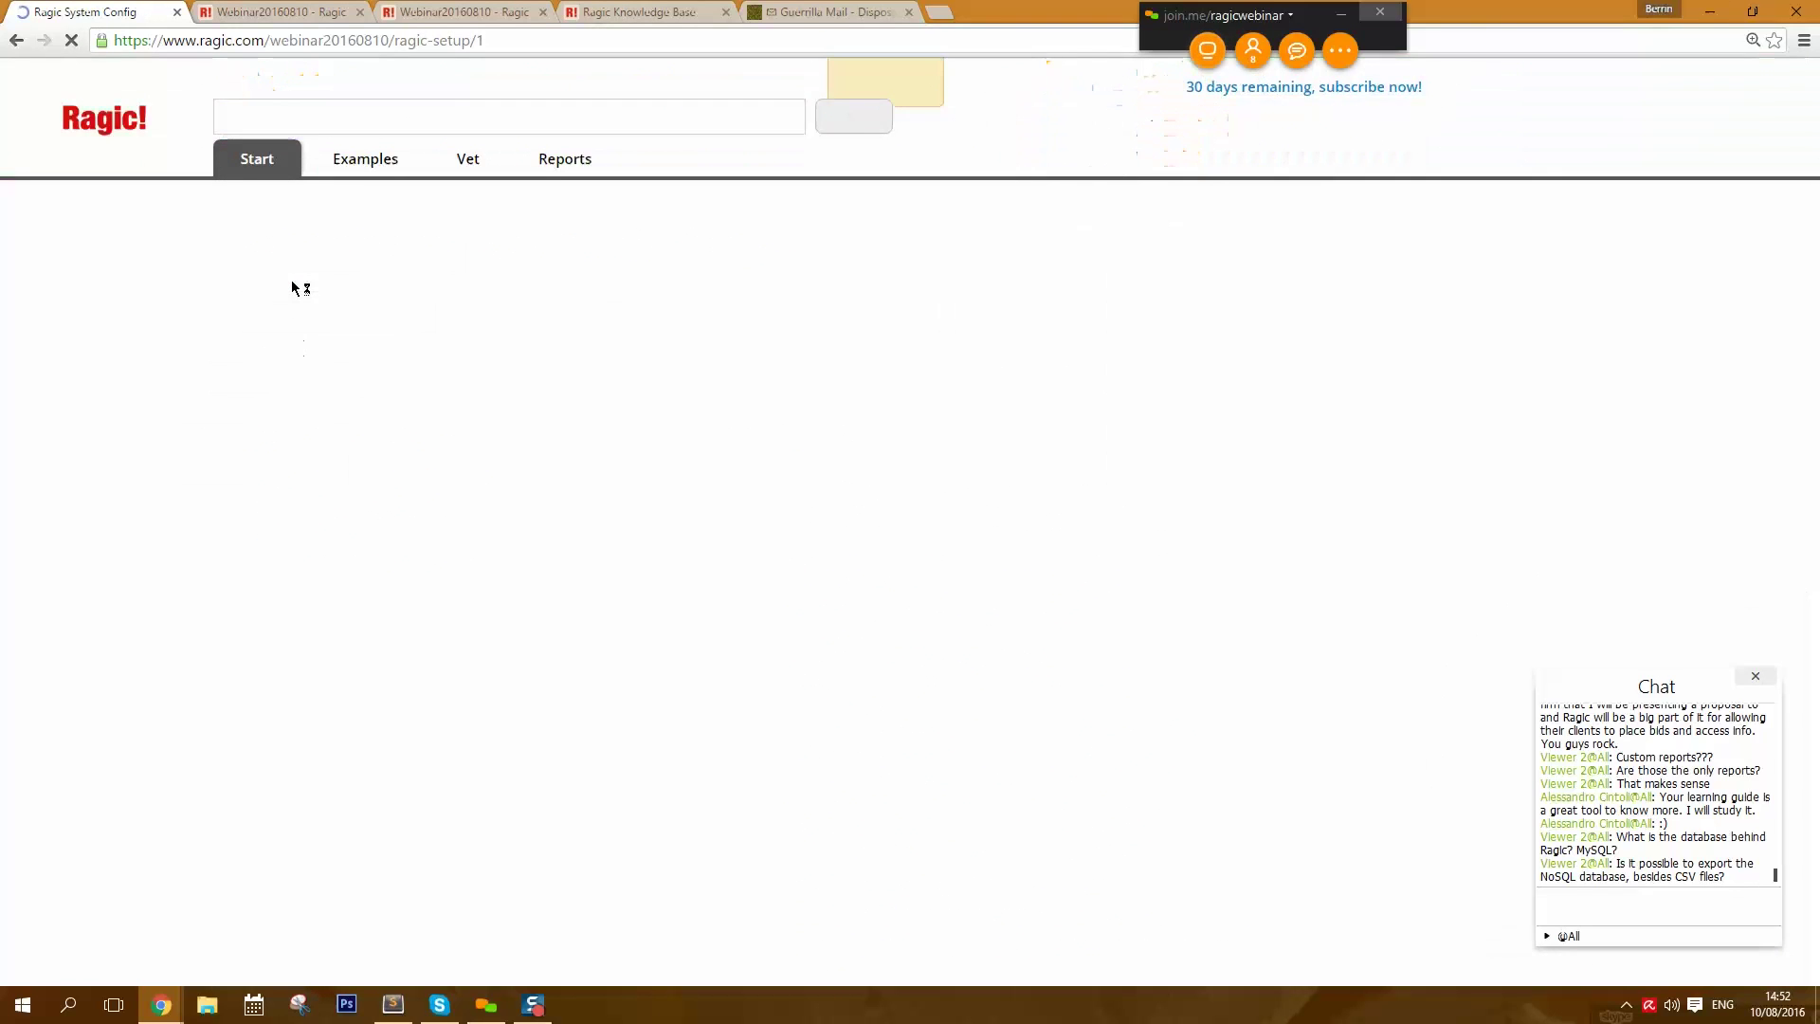
click(95, 387)
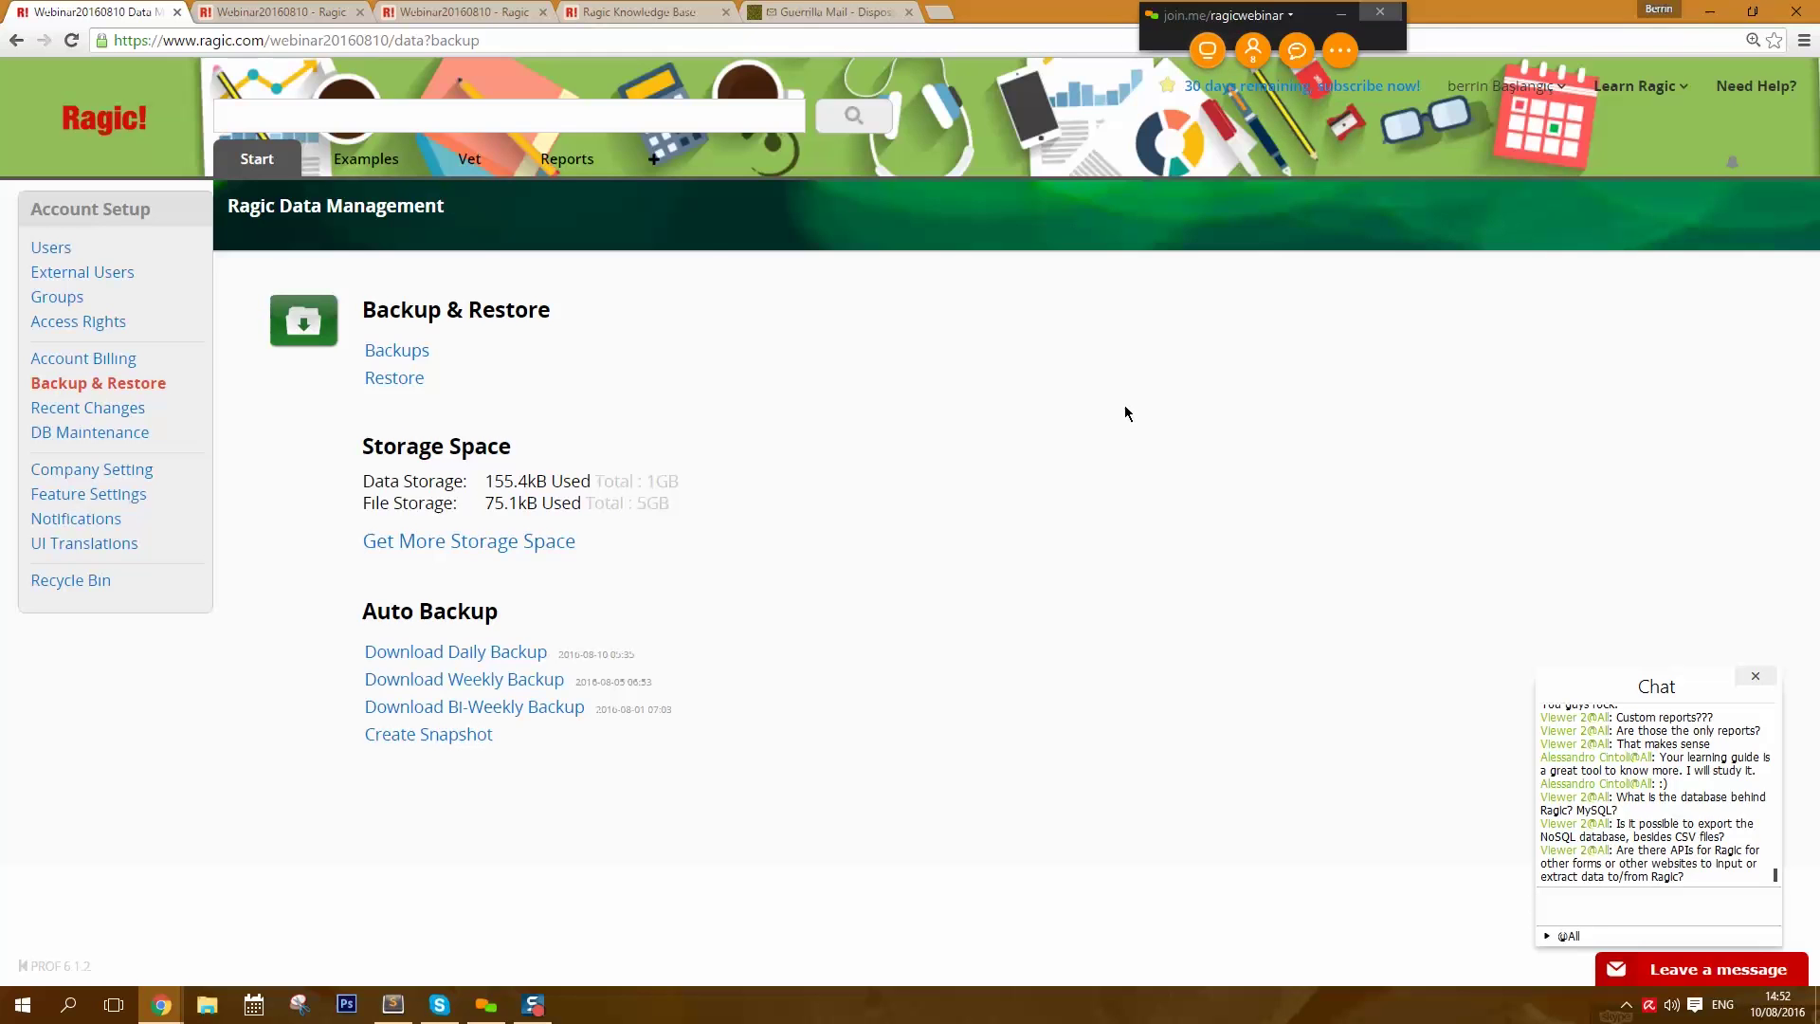
Step: Return to the Learn Ragic page and scroll down to its documents
mouse_move(253, 157)
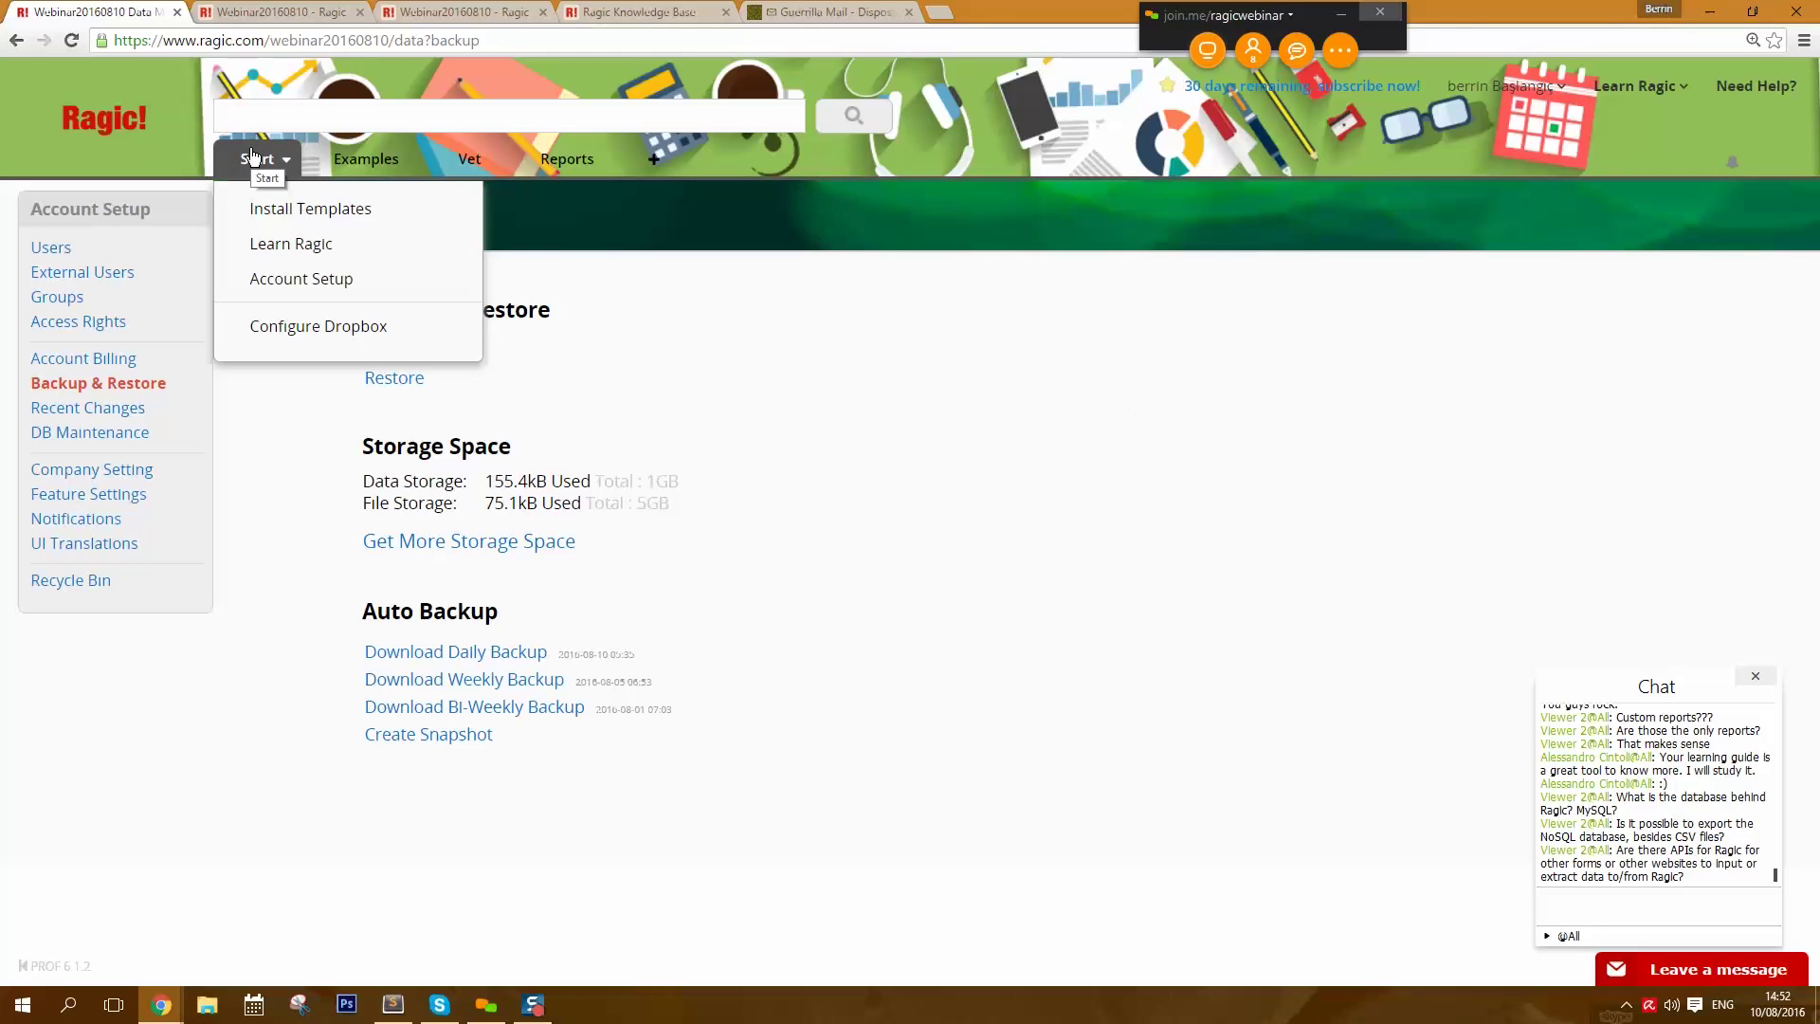
click(293, 244)
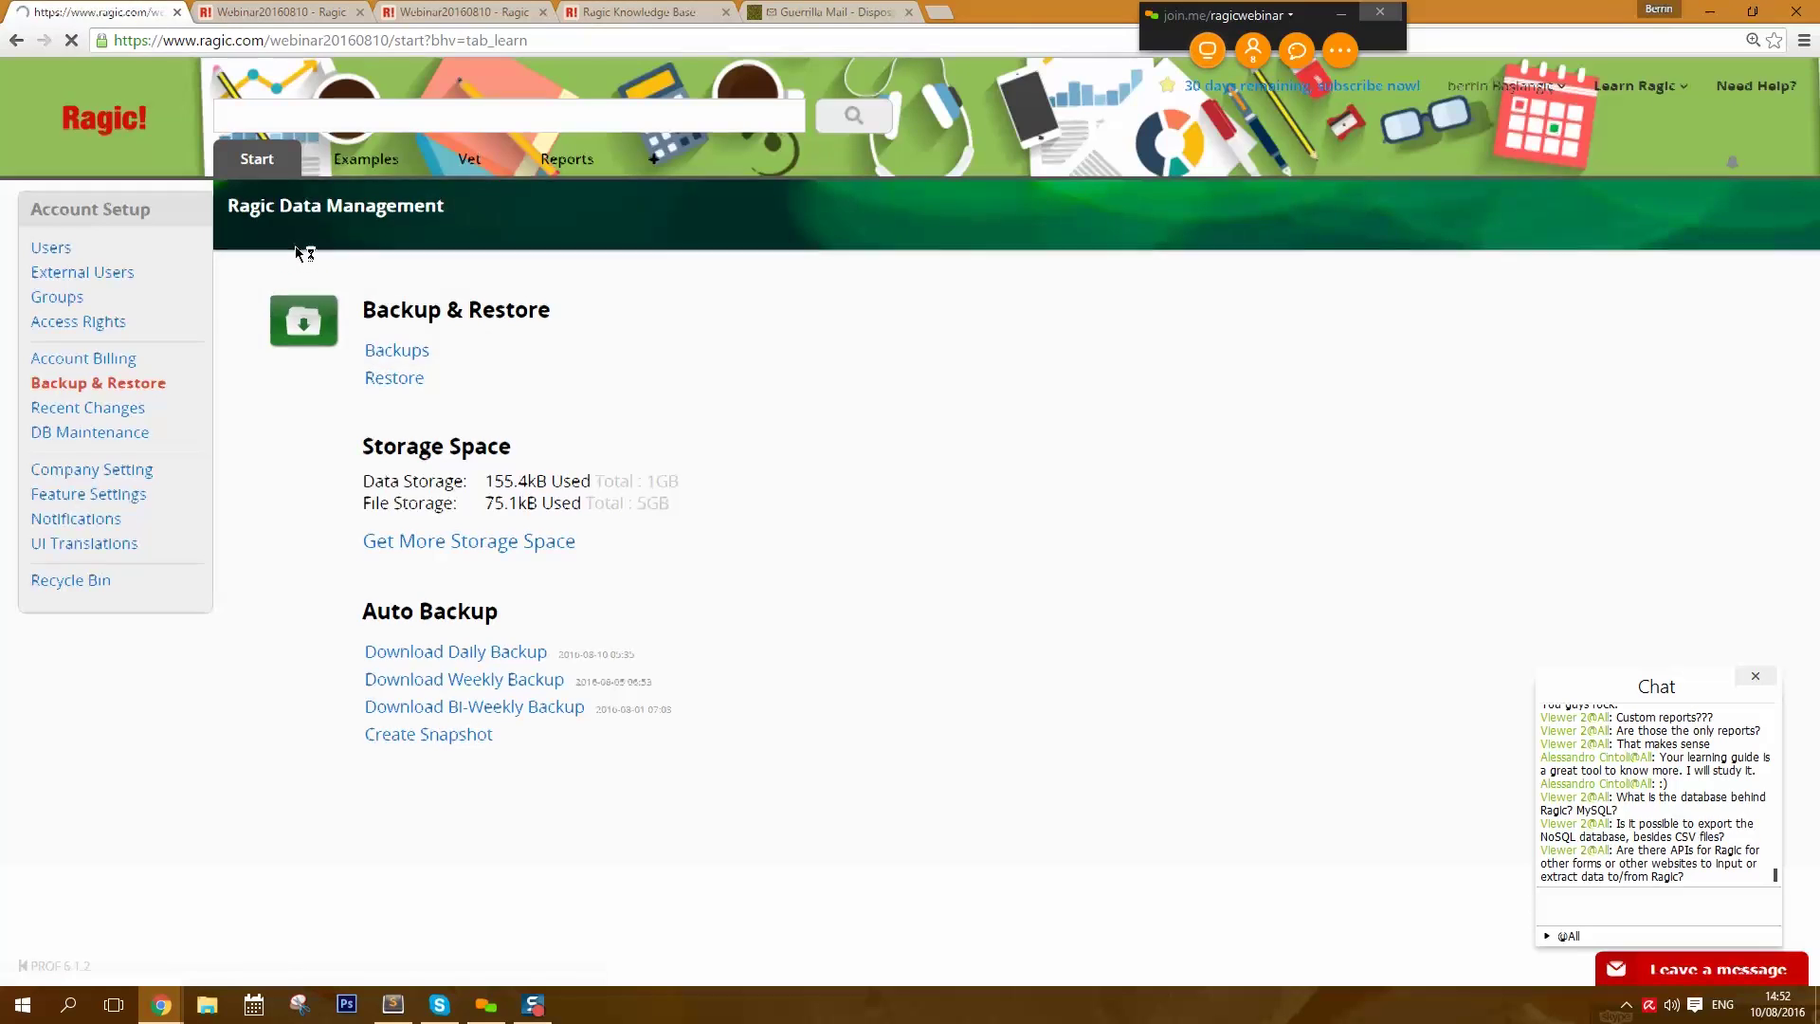
scroll(601, 642, down, 1)
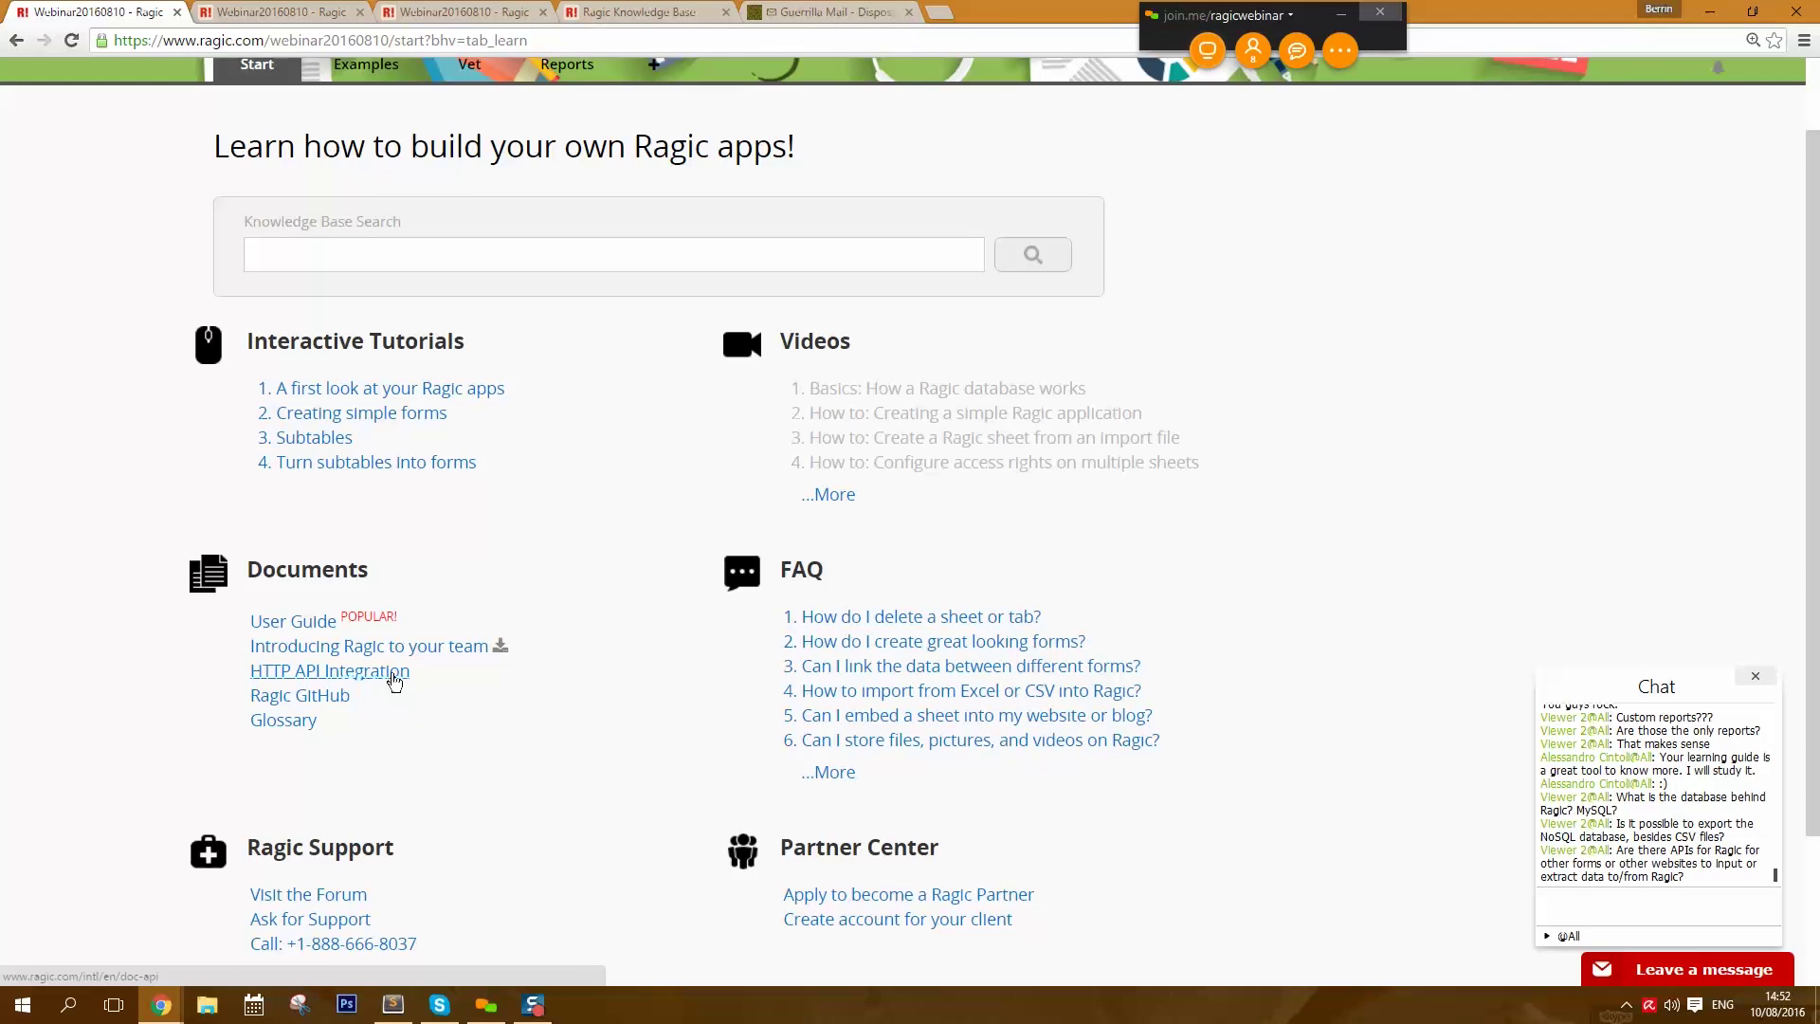
Step: Post the HTTP API Integration document link in the meeting chat
right_click(391, 674)
click(545, 786)
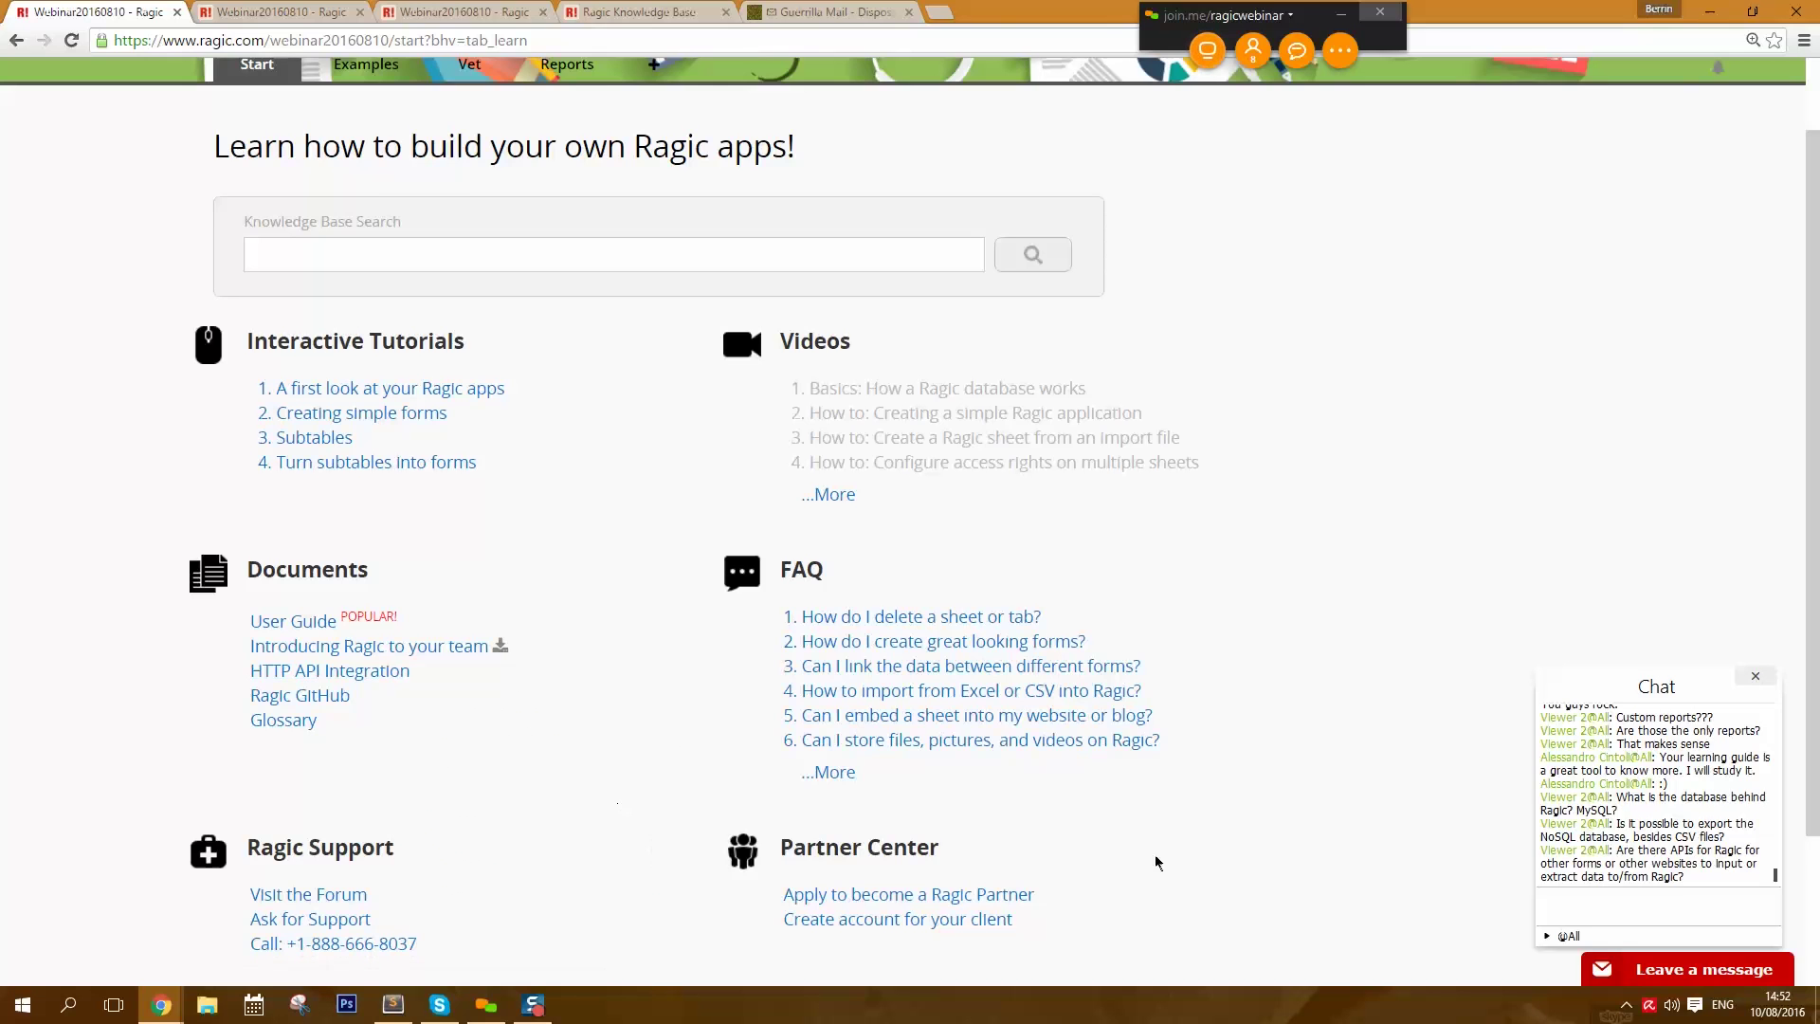
right_click(1639, 906)
click(1733, 847)
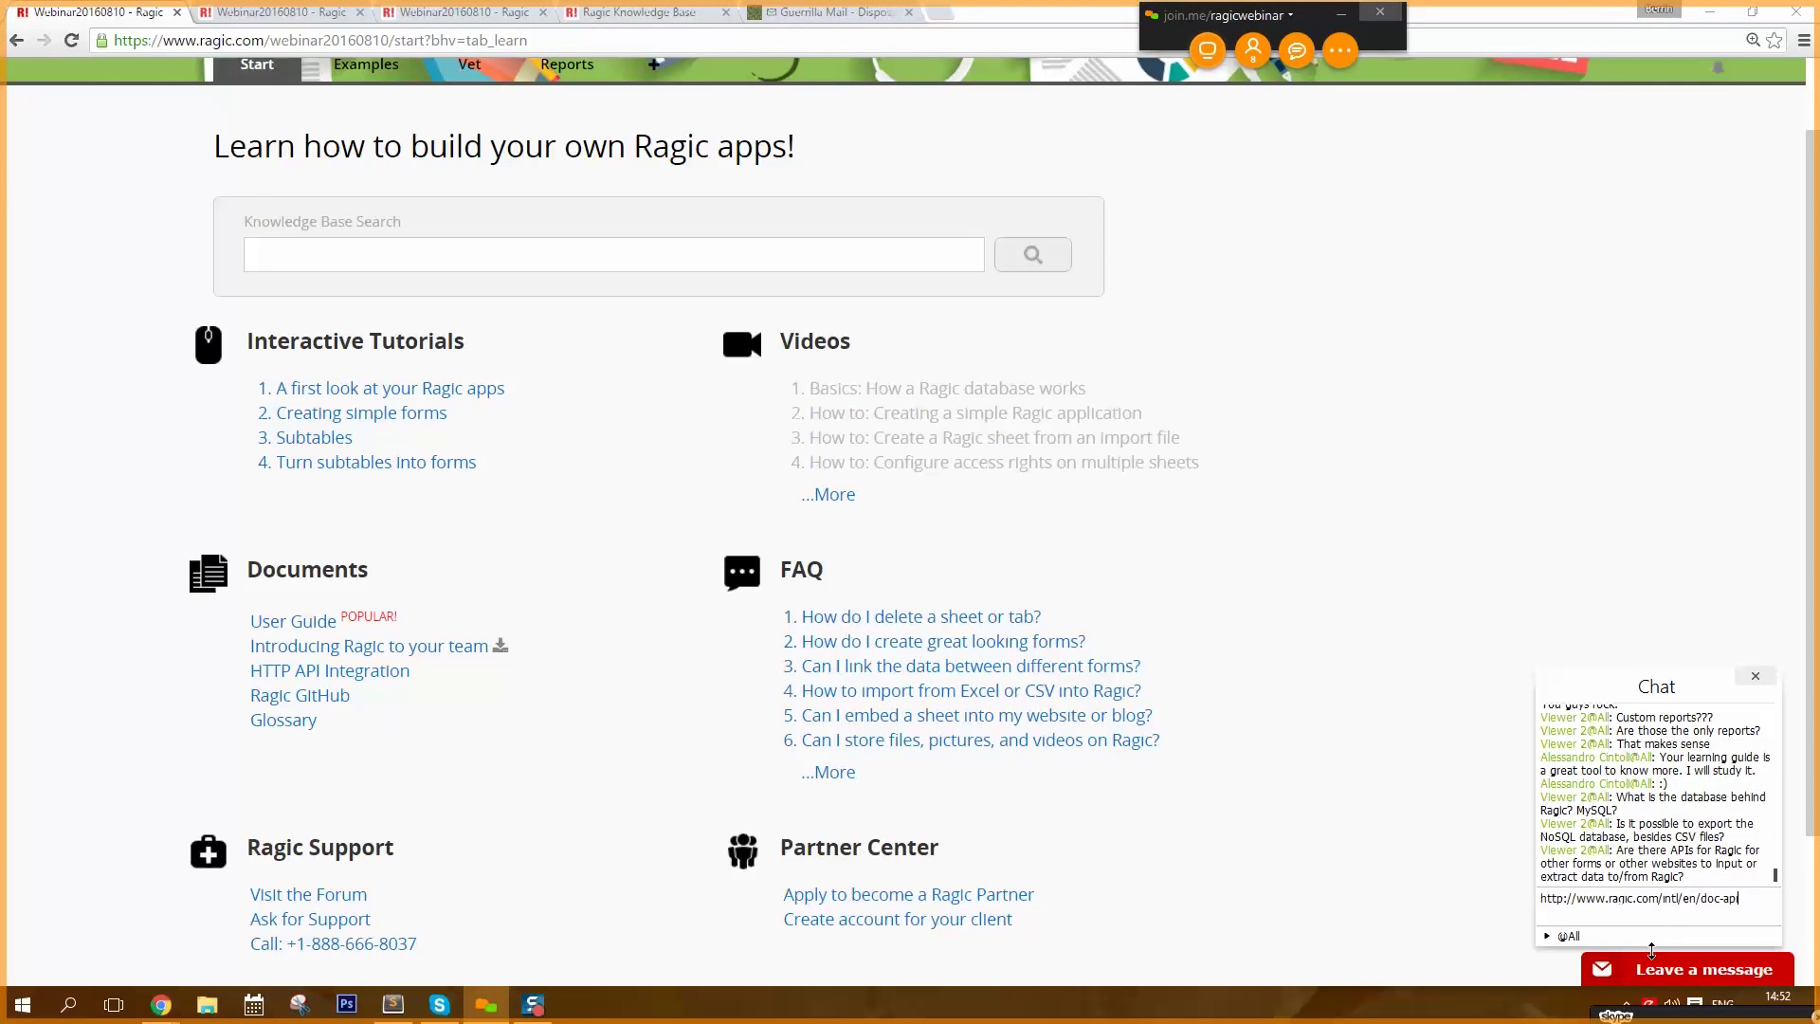
key(Return)
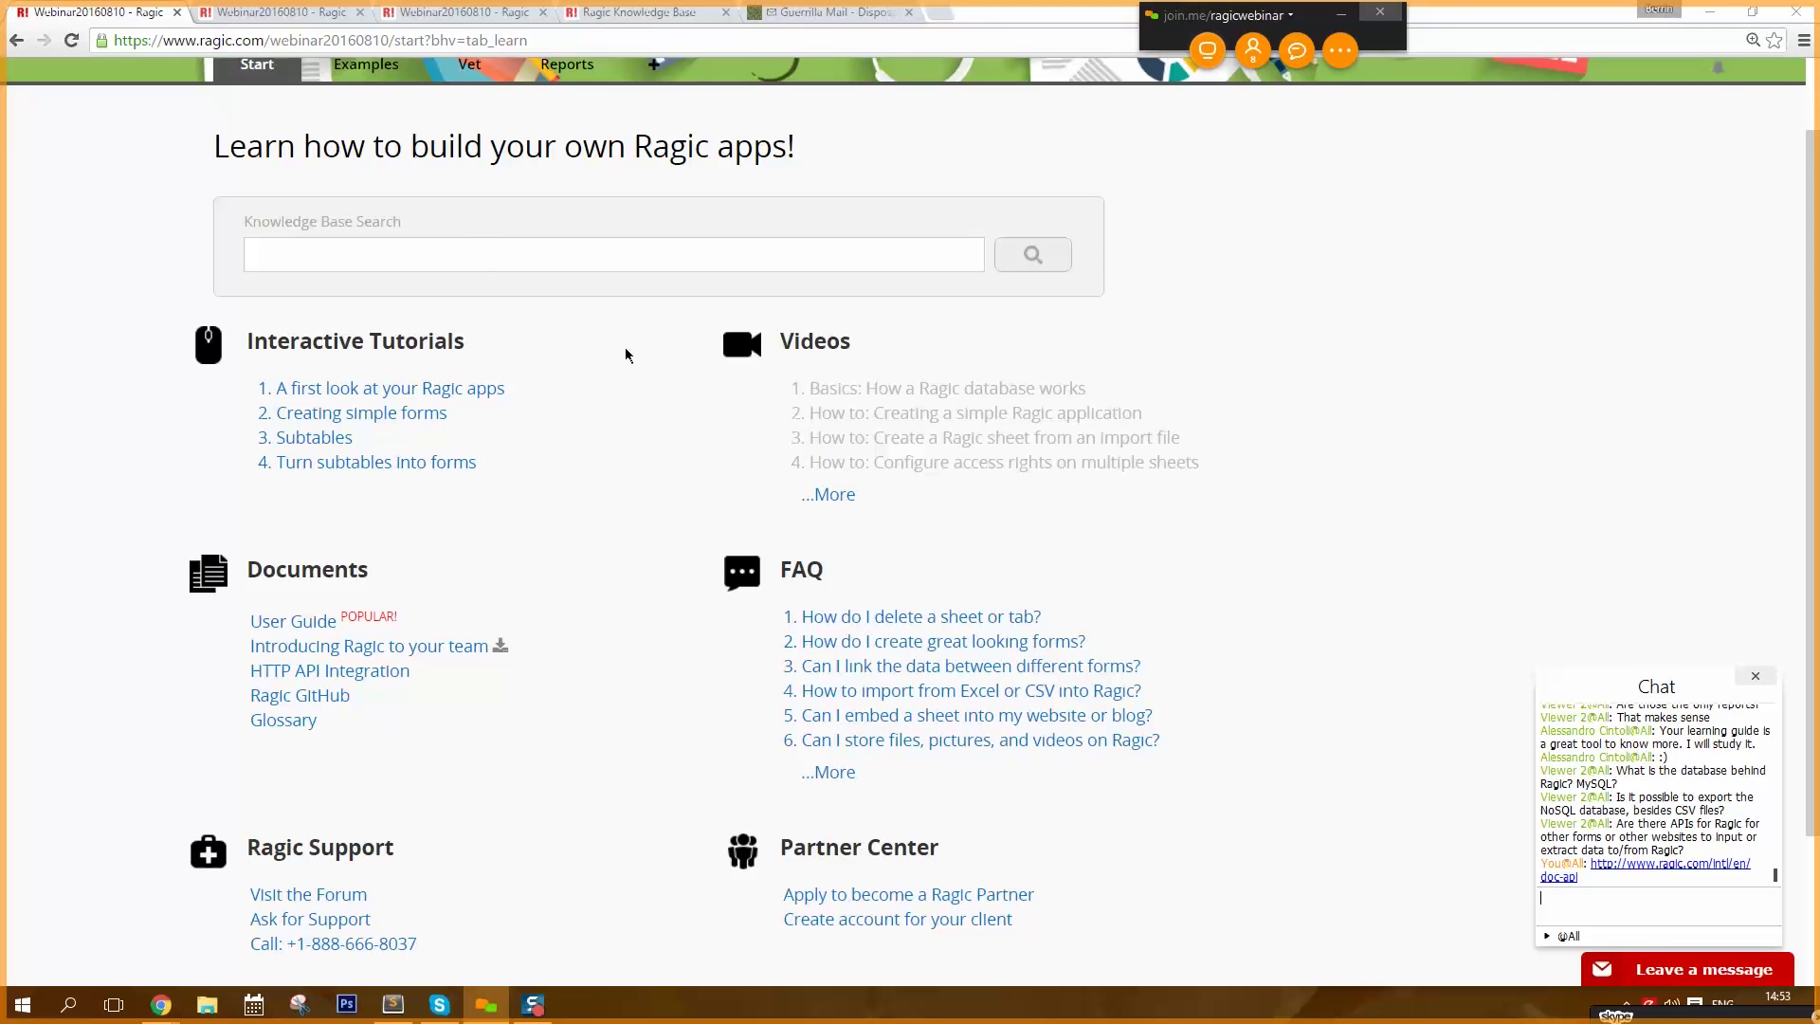
Step: Search the knowledge base for 'zapier' and open the Zapier integration article
click(467, 249)
text(zapier)
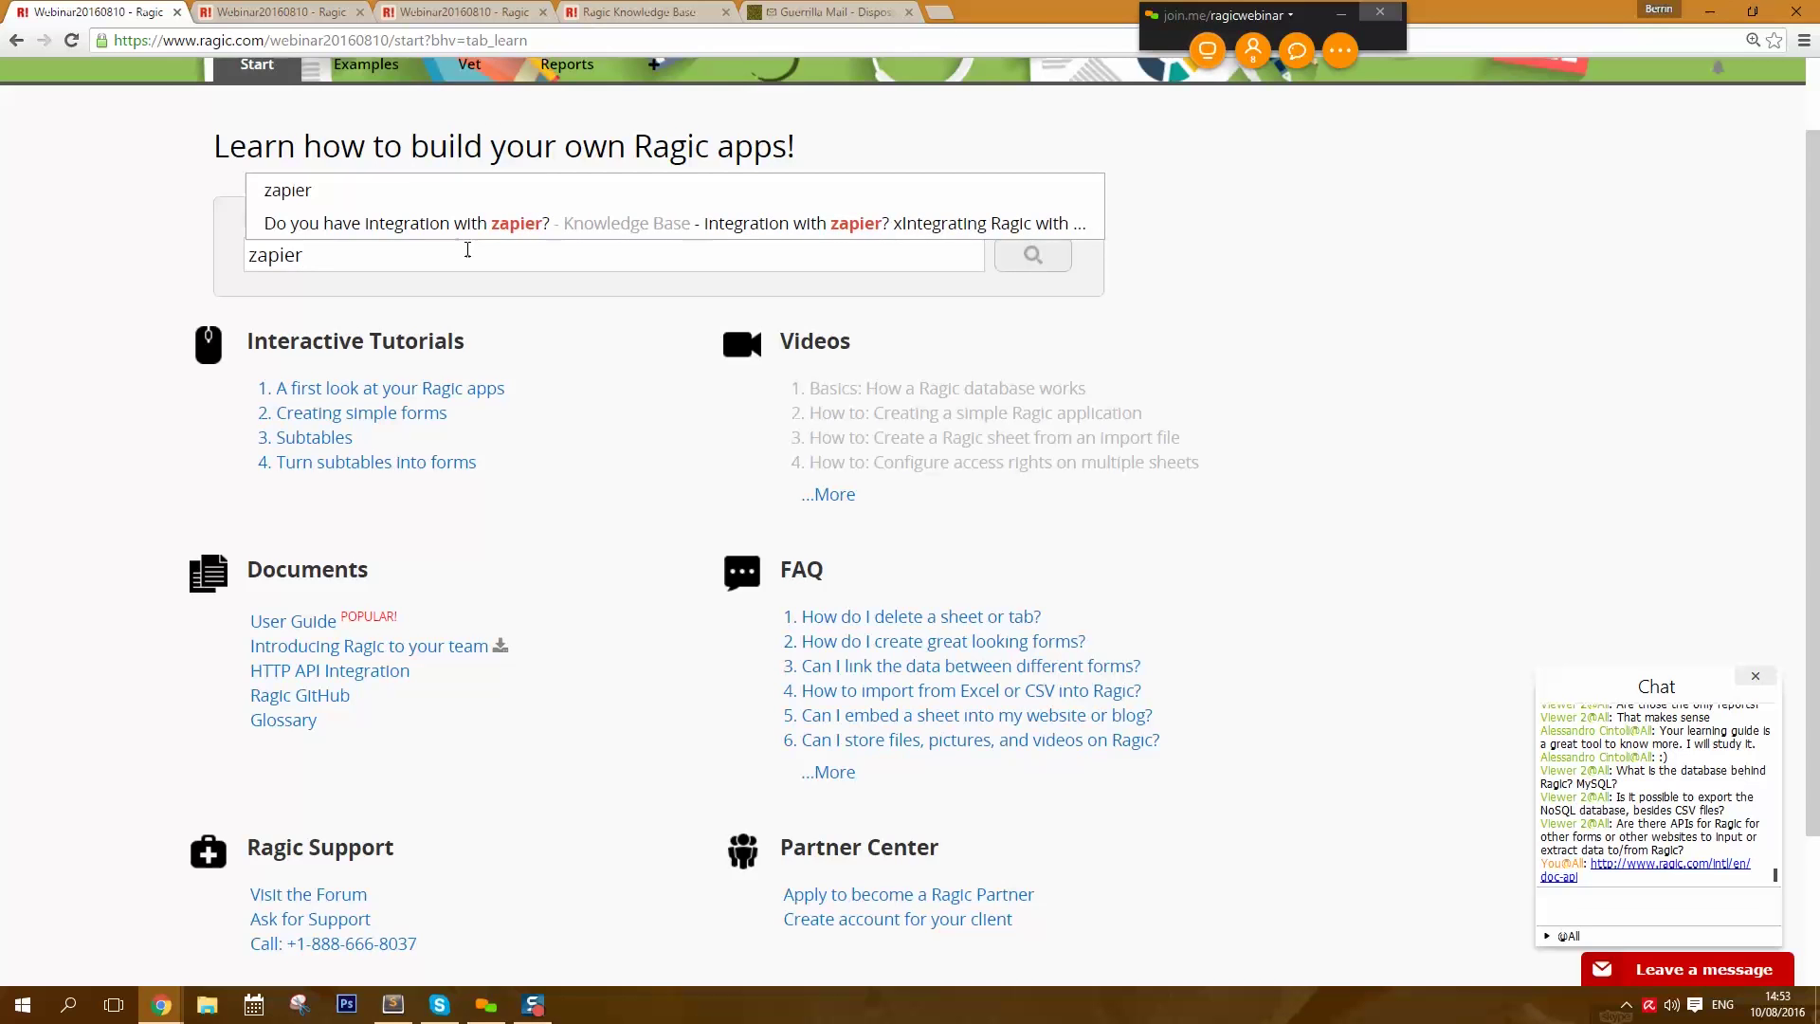
click(468, 224)
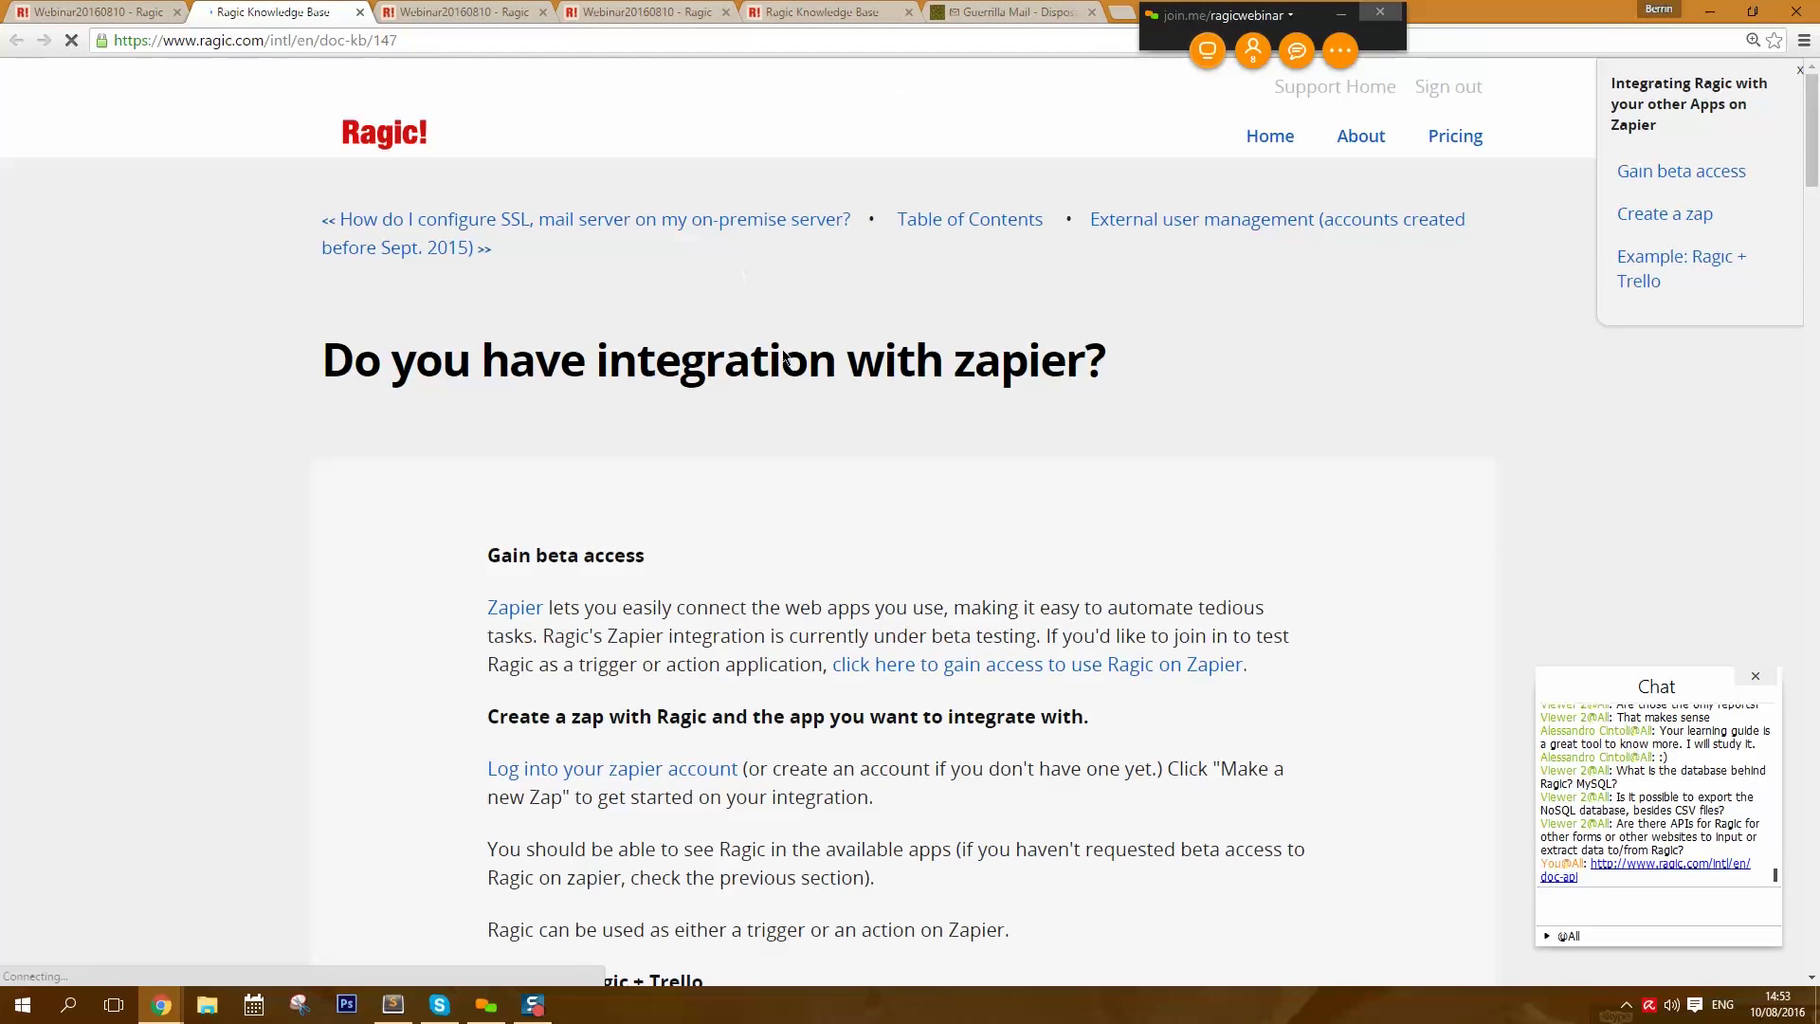
Step: Post the Zapier article's URL in the webinar chat and return to the Learn tab
click(639, 39)
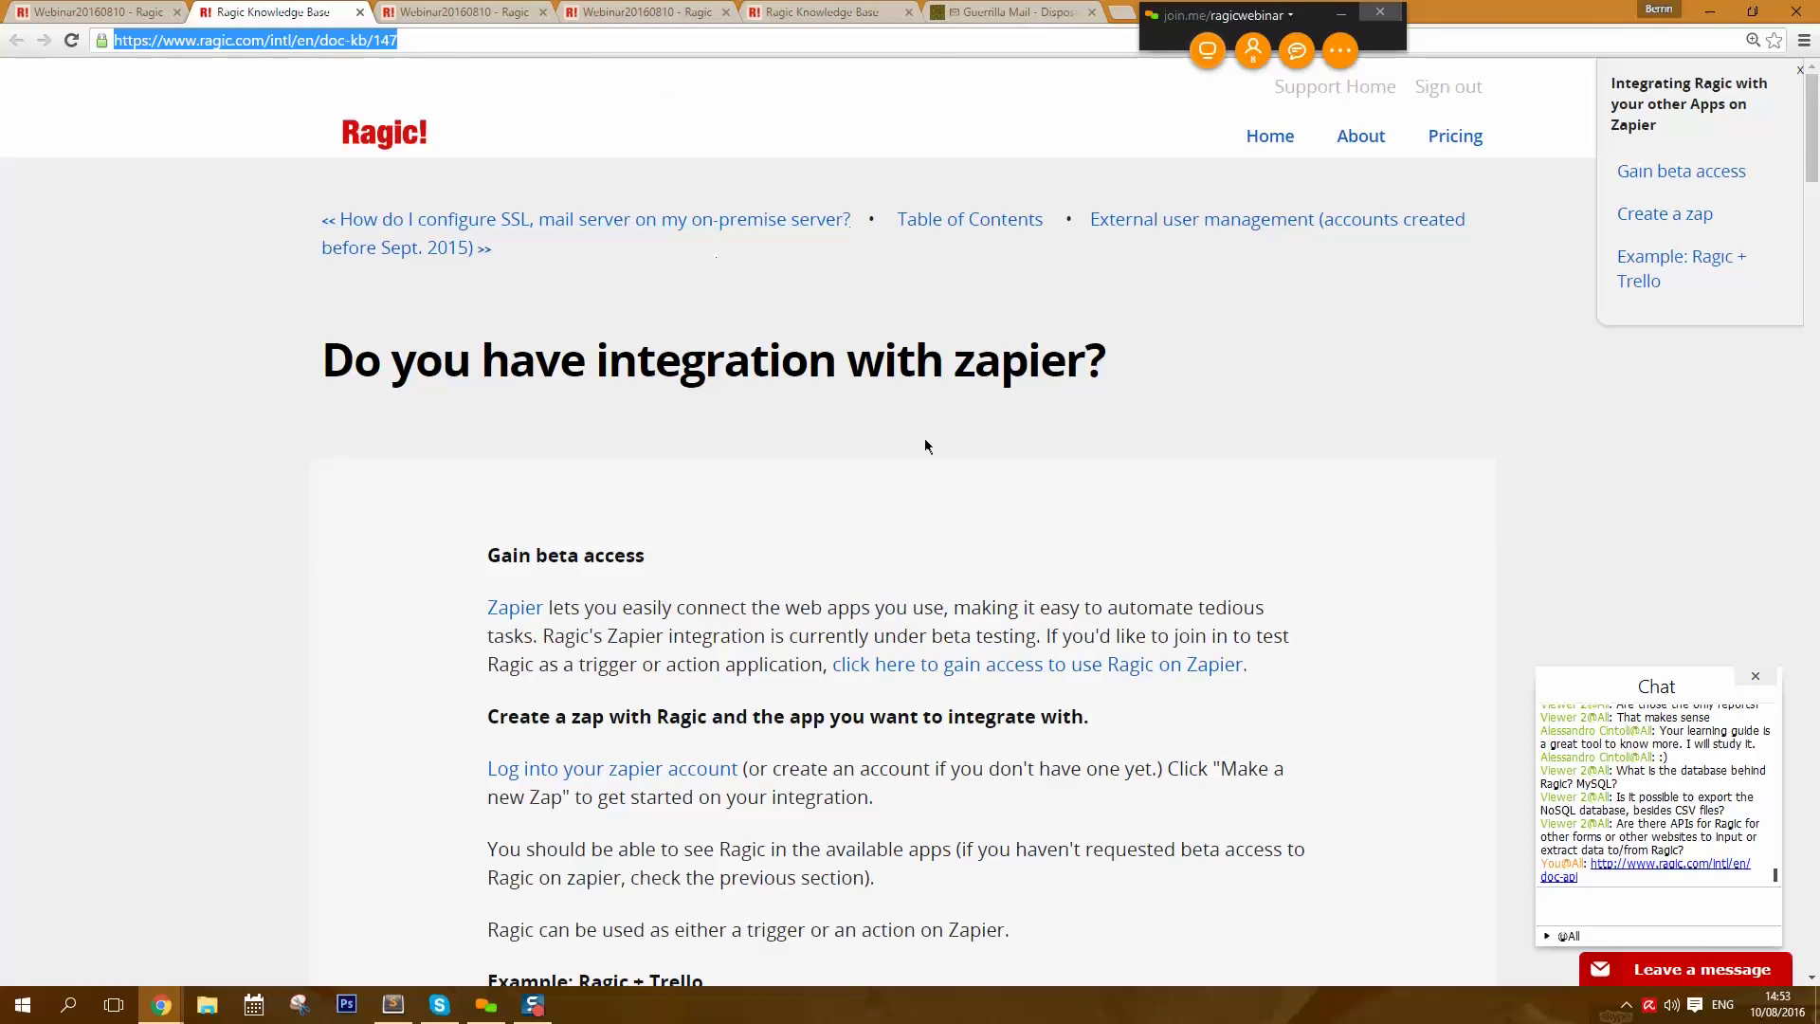
click(1654, 905)
key(ctrl+v)
key(Return)
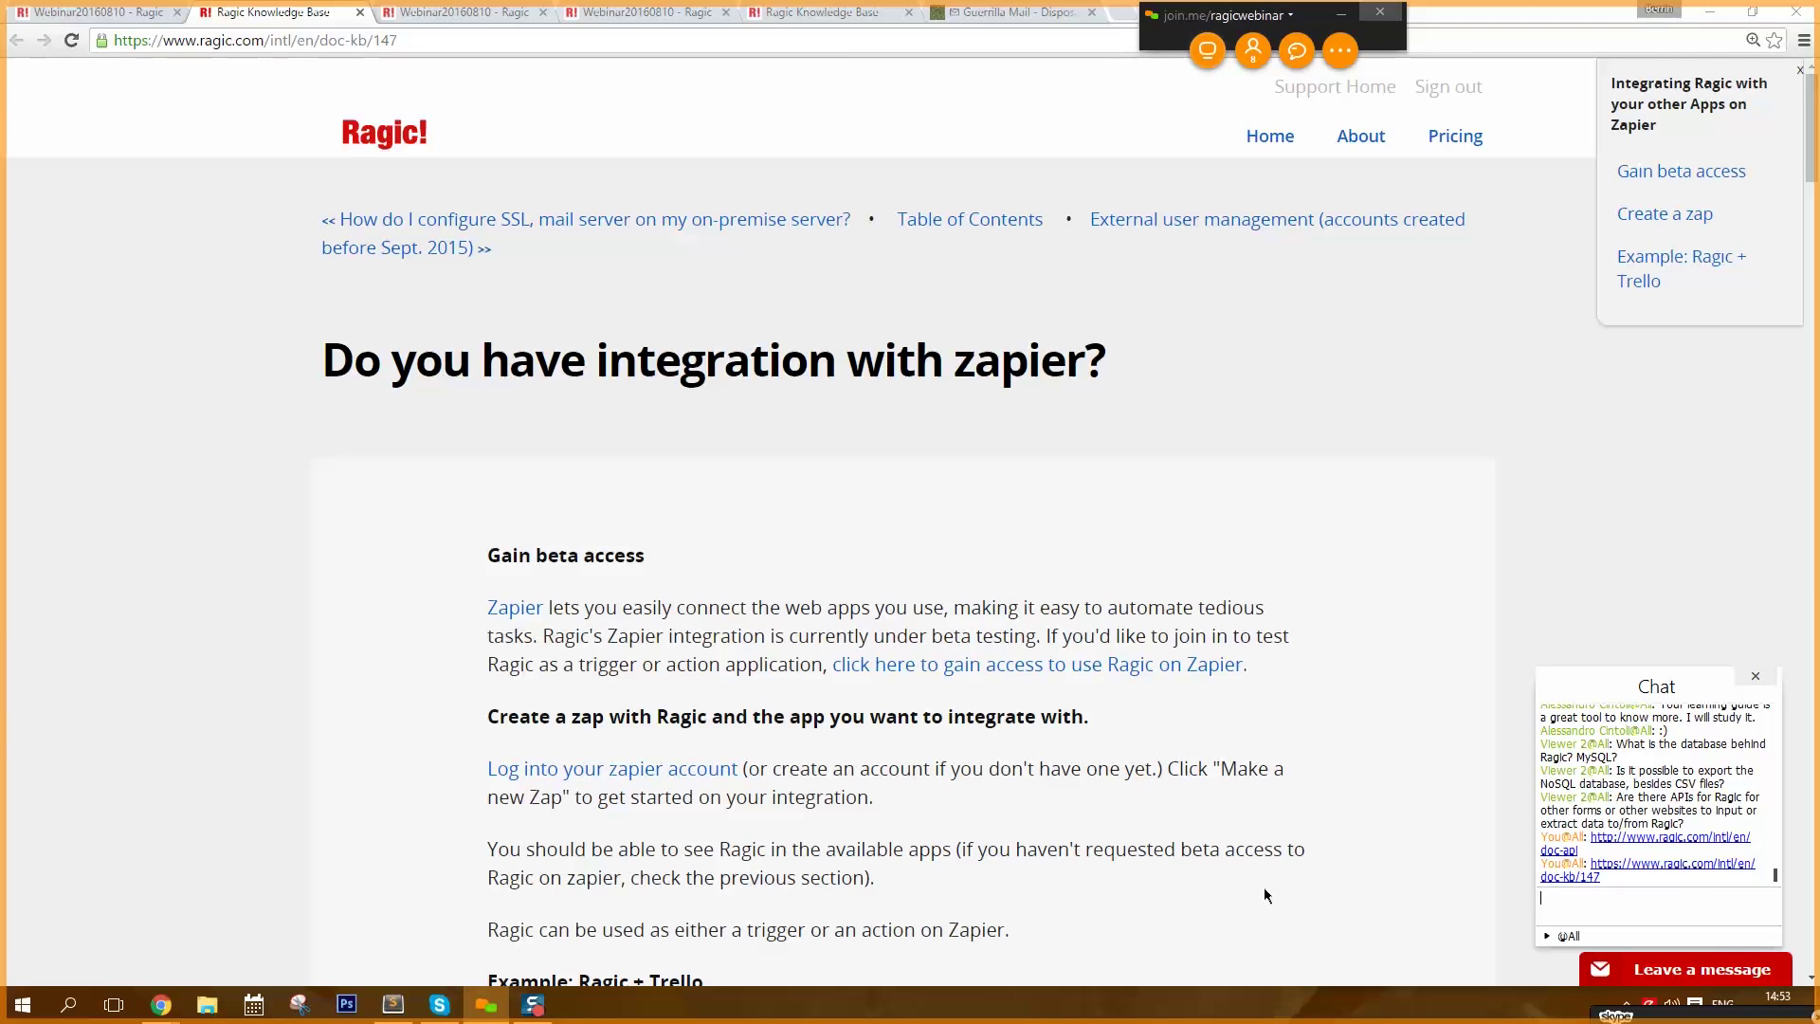
click(126, 21)
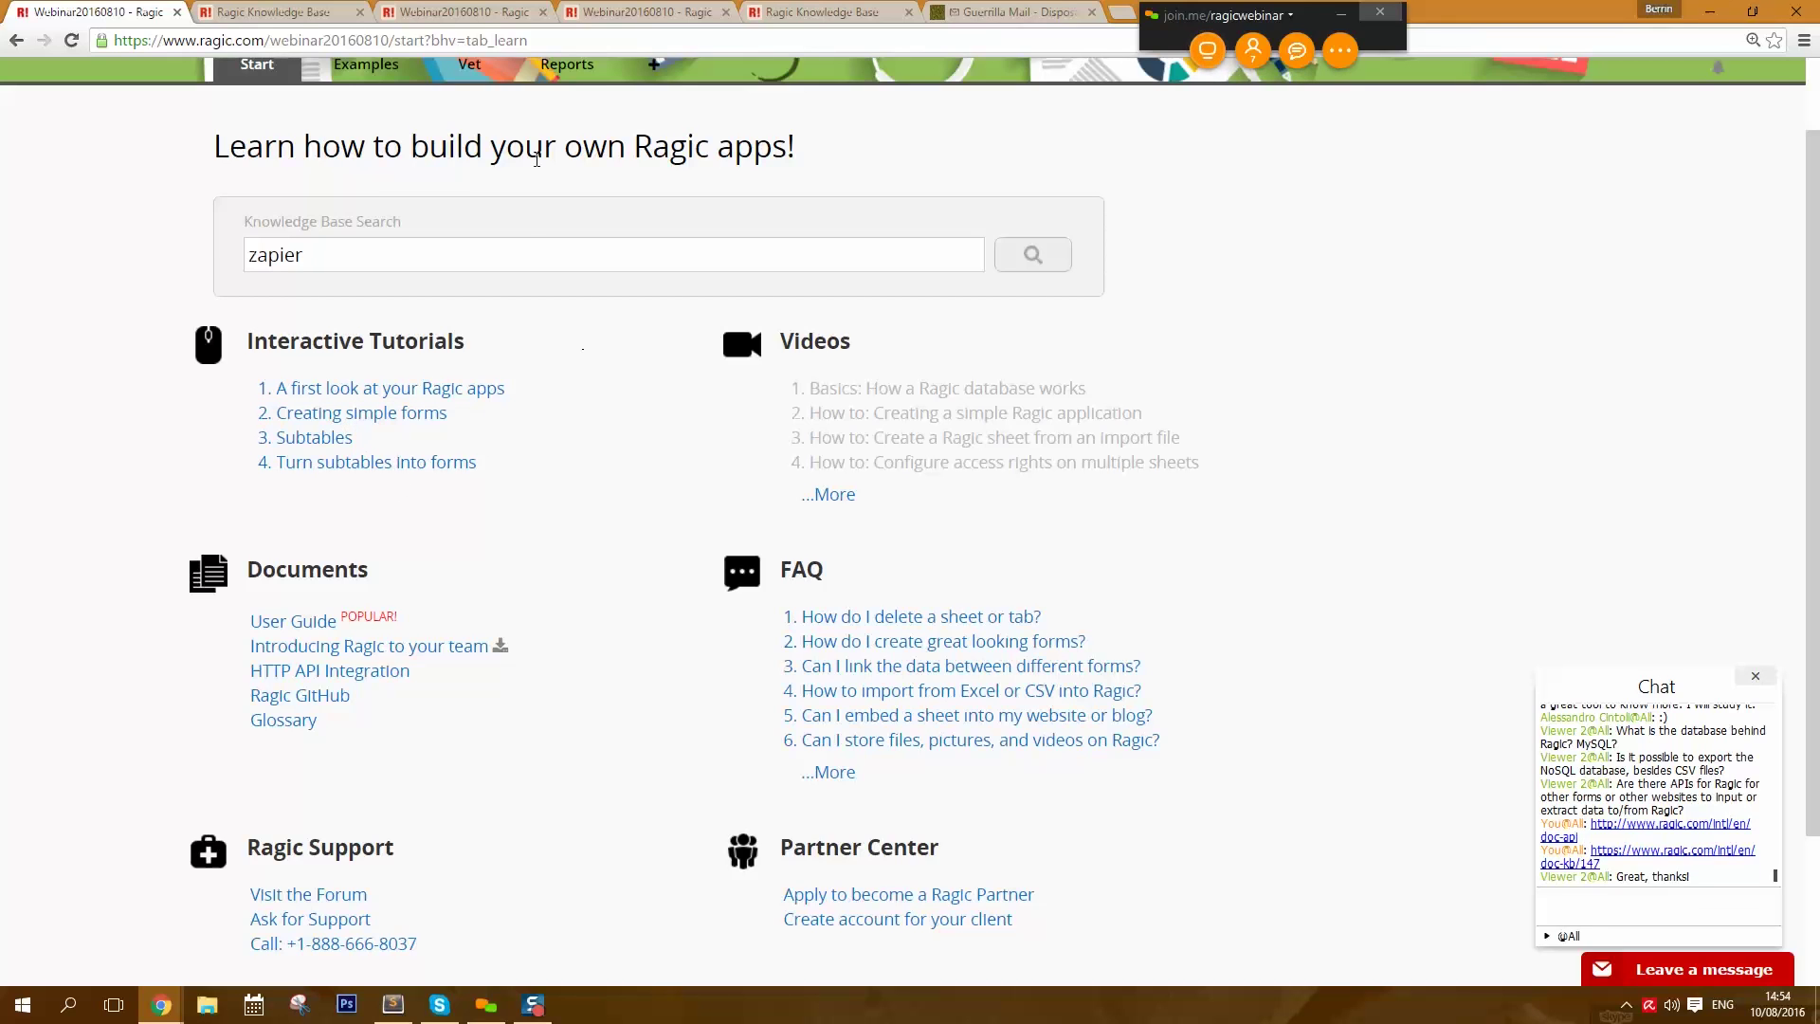
Step: Replace the search term with 'backup' and open the 'Backing up your Data' guide
click(512, 260)
double_click(512, 260)
text(backu)
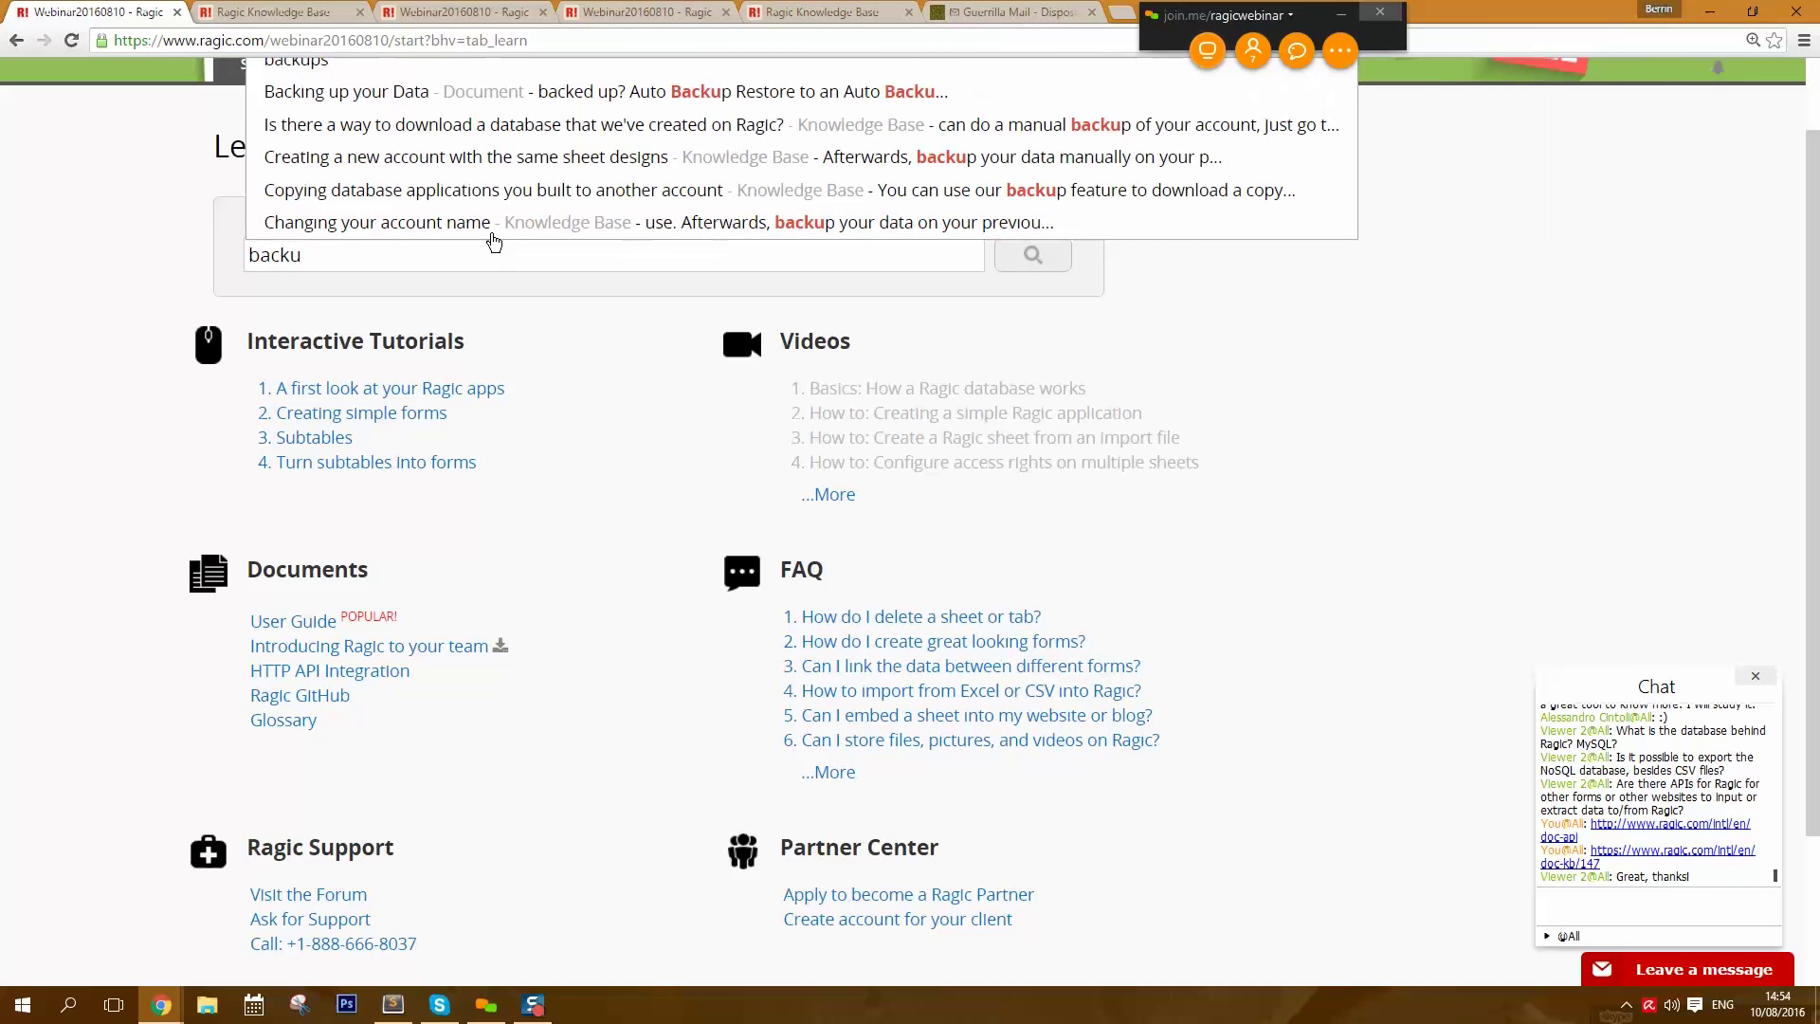
text(p)
click(548, 92)
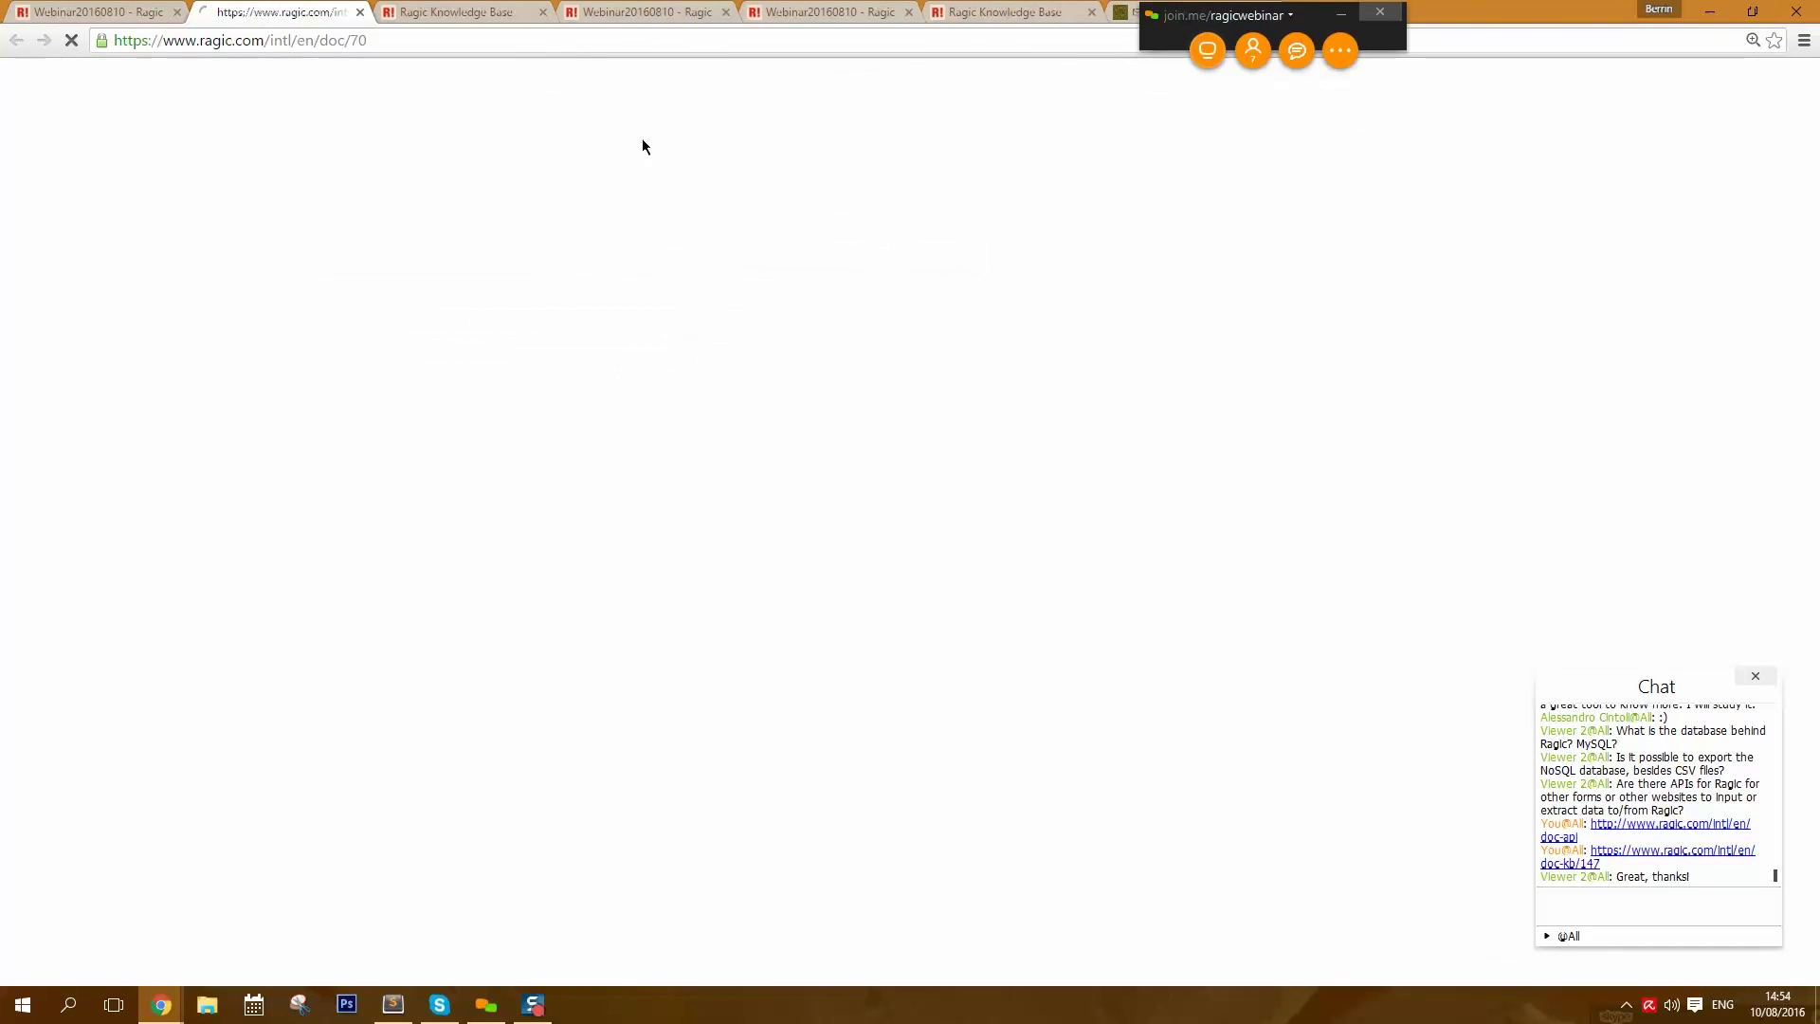
Step: Post the backup guide's URL to all attendees in chat and return to the Learn page
click(607, 41)
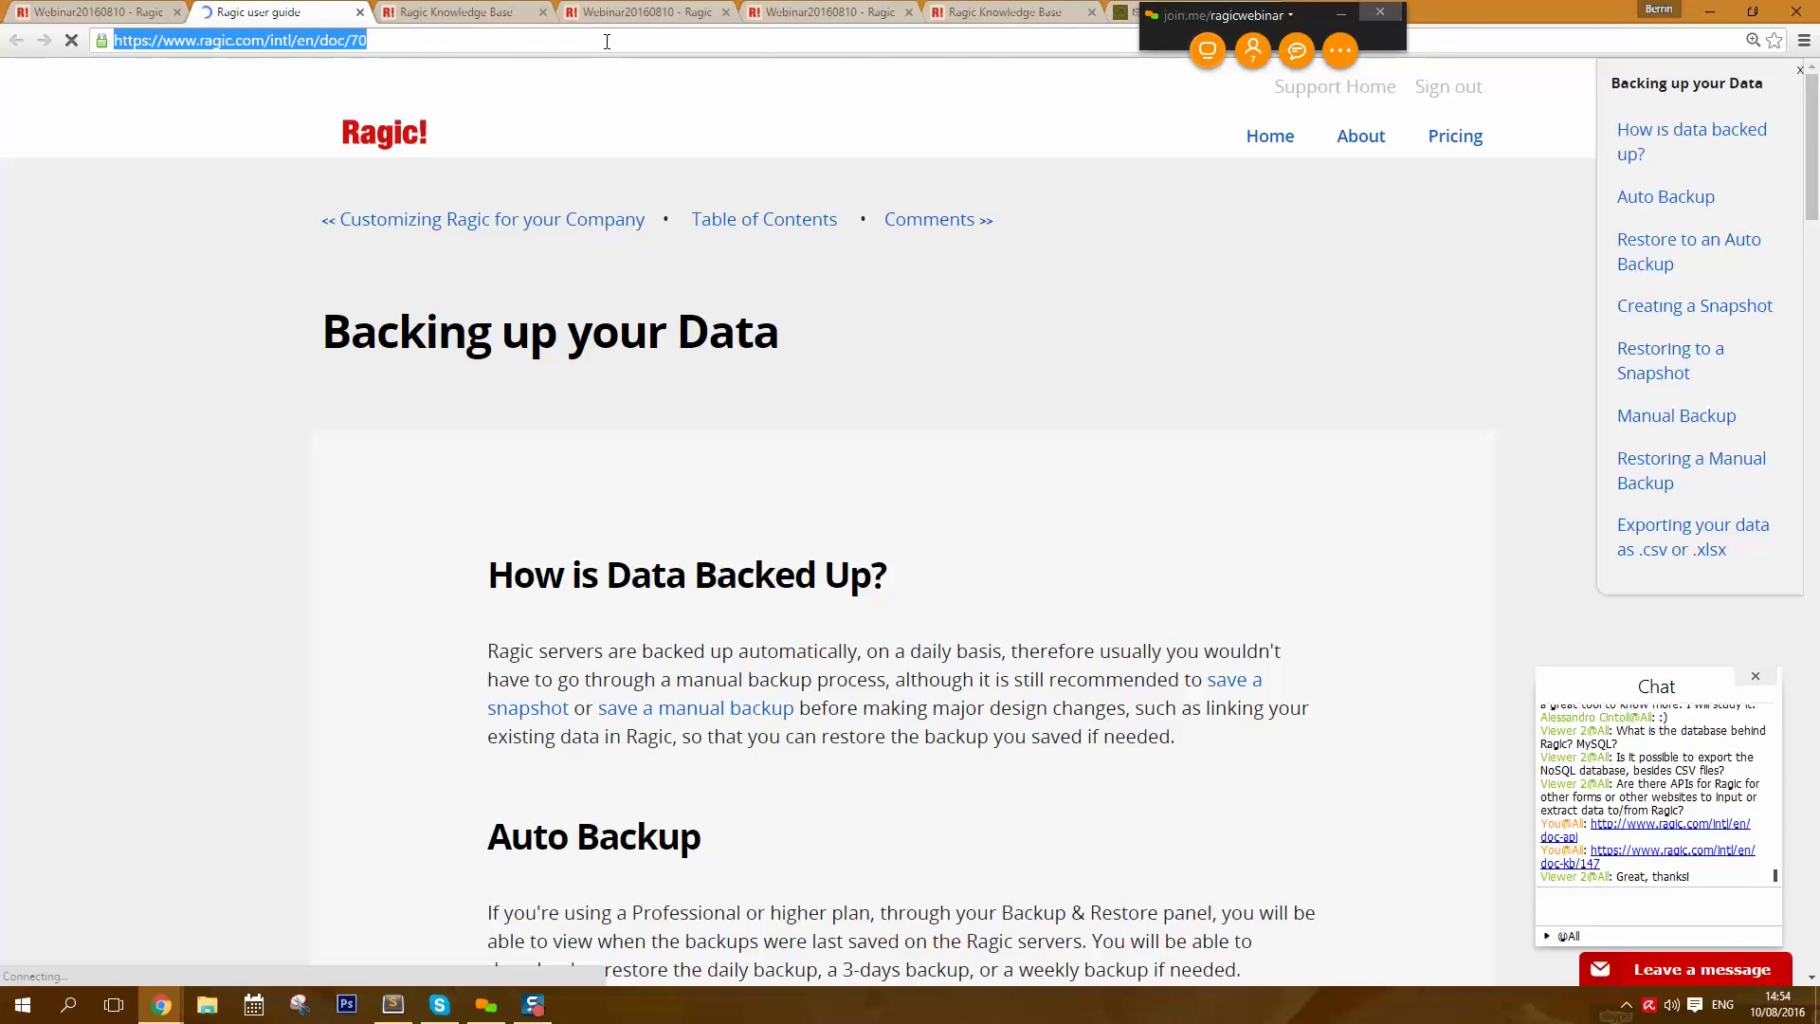
click(1702, 917)
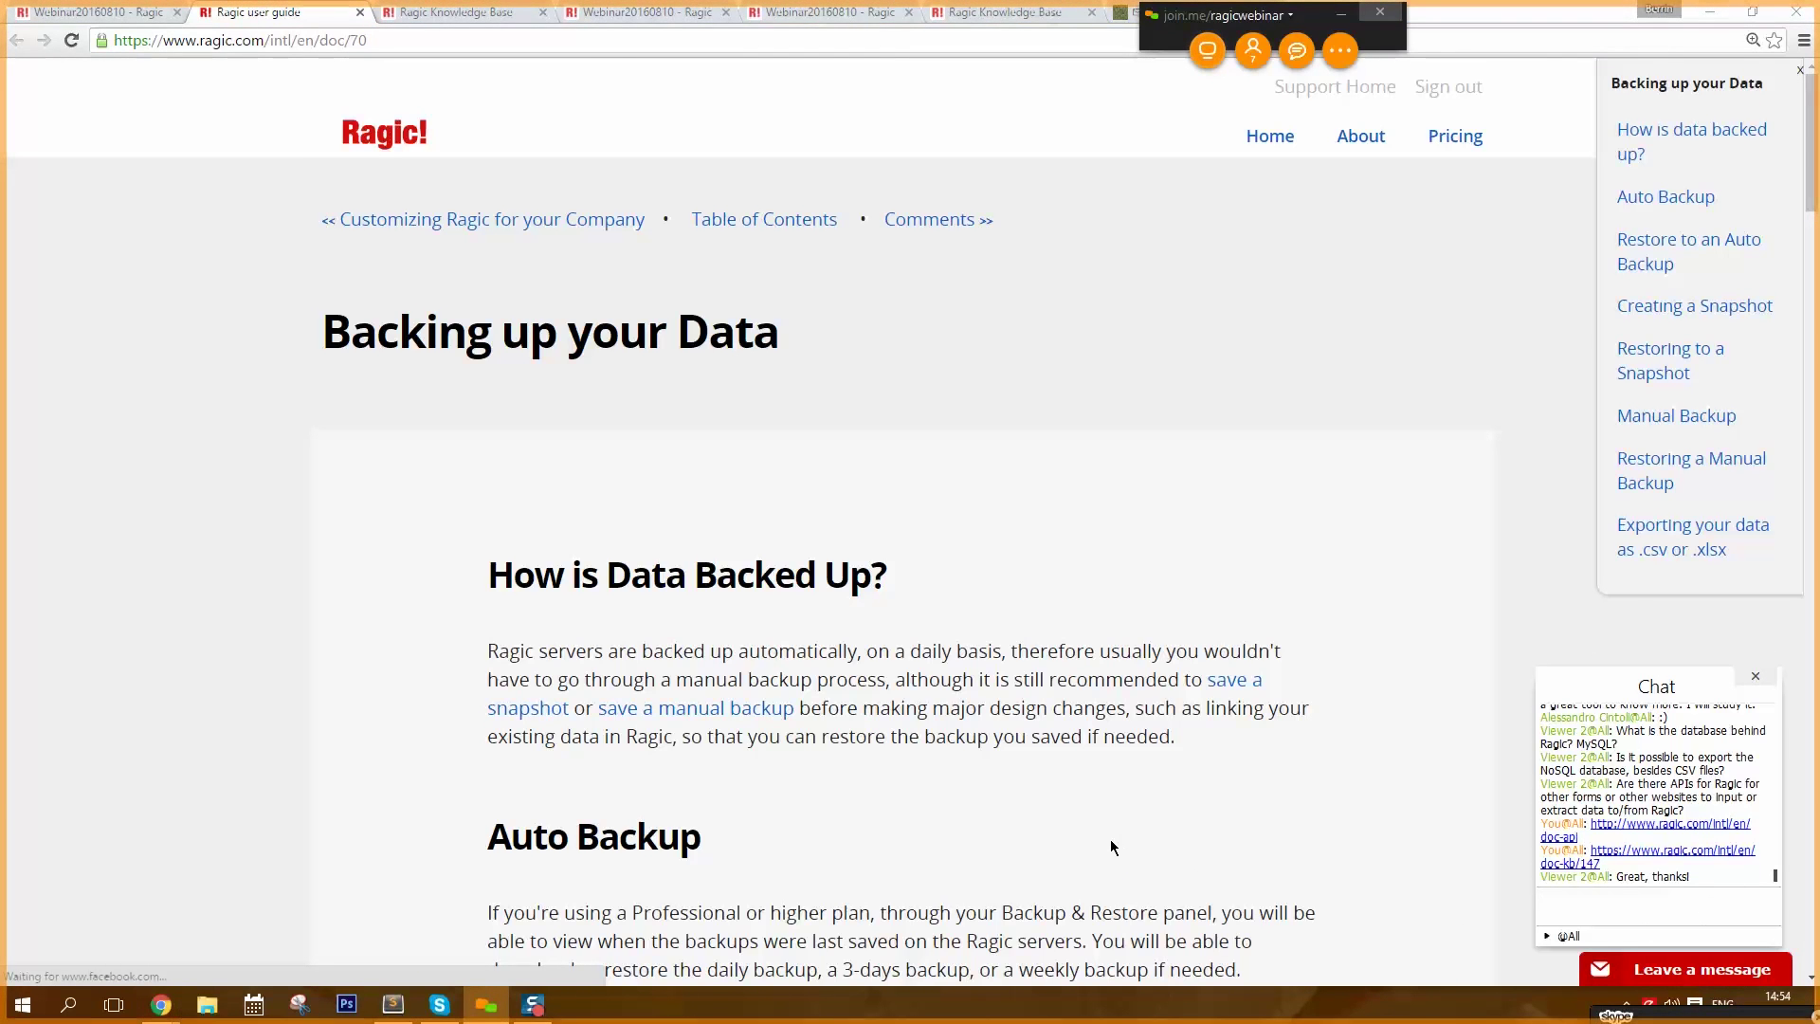
key(ctrl+v)
key(Return)
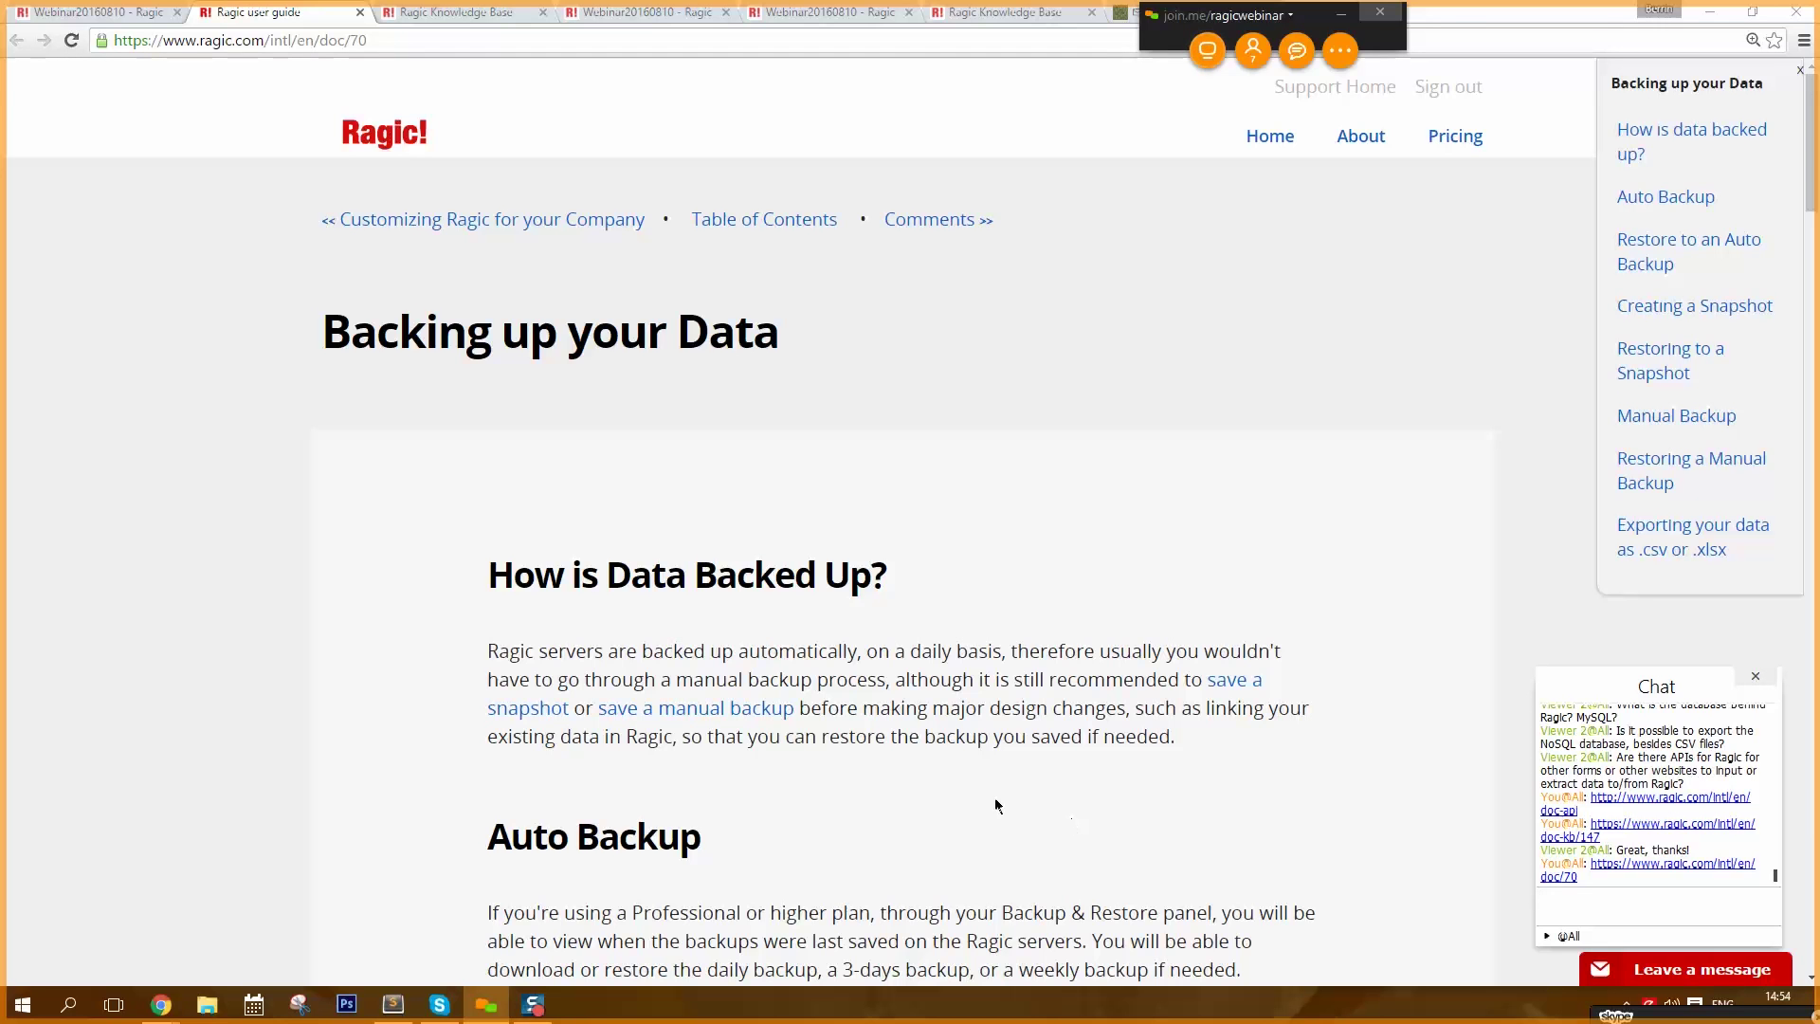
click(121, 18)
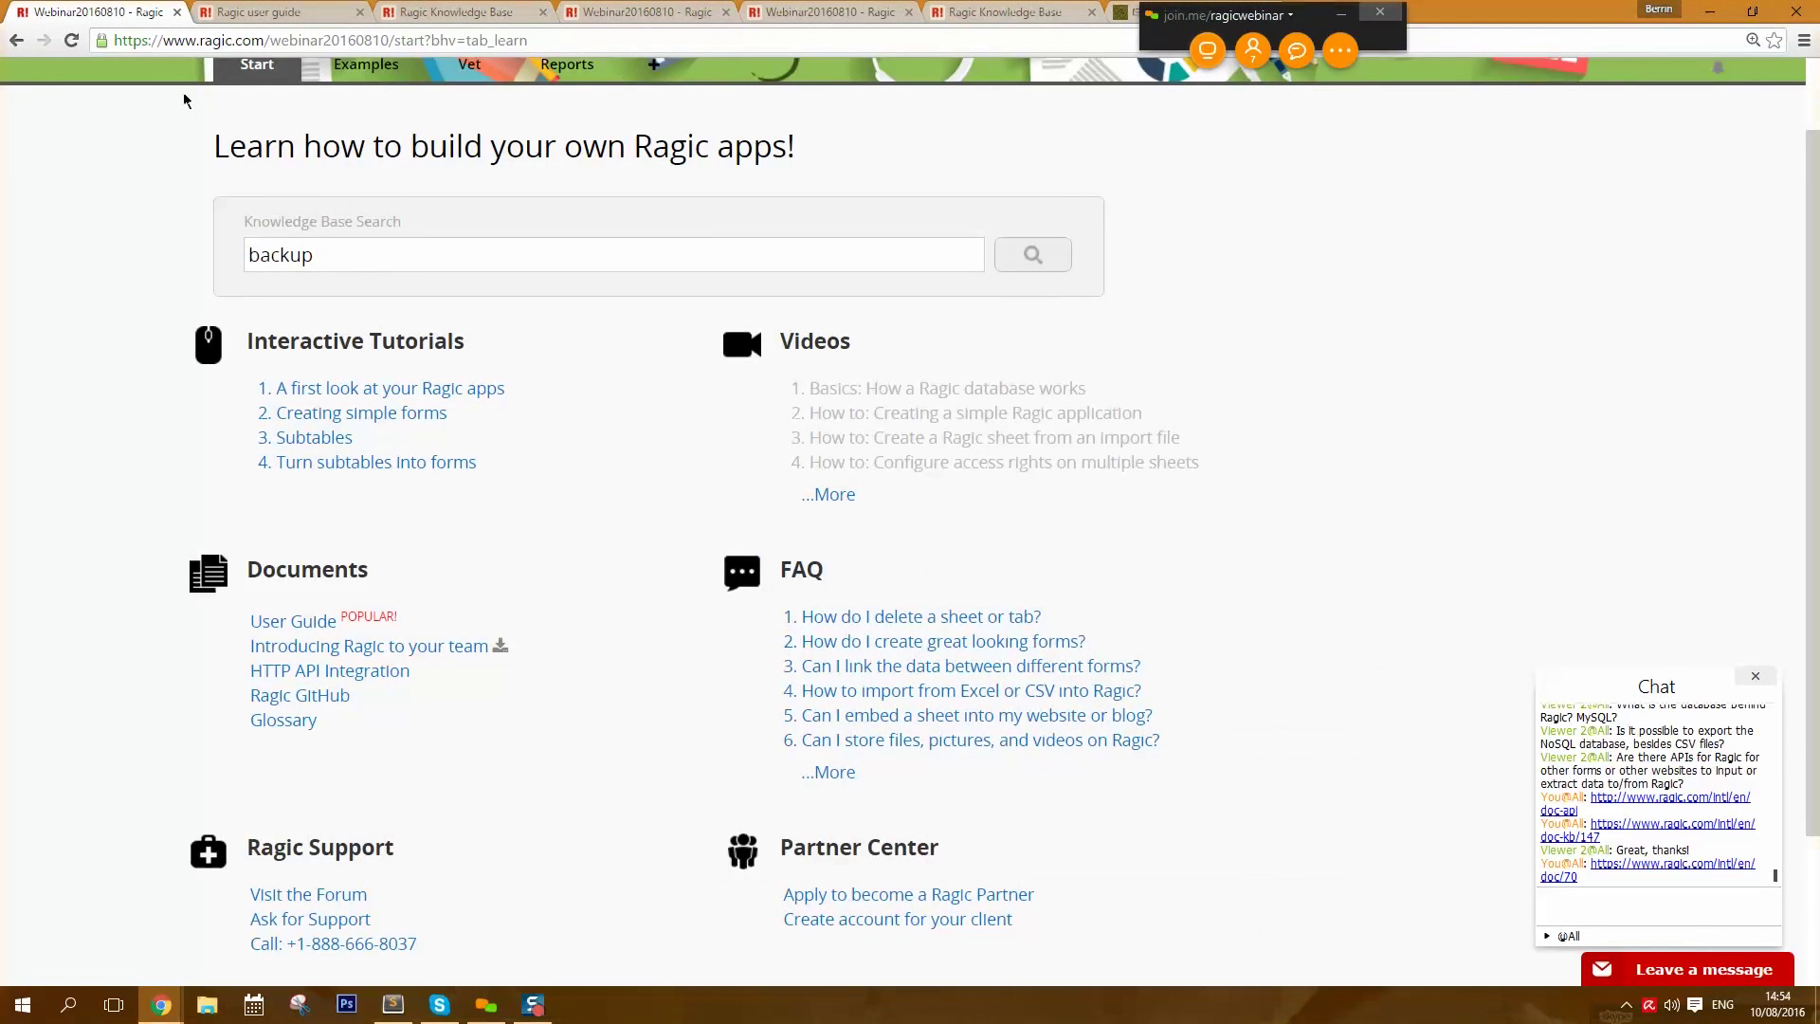
scroll(285, 190, up, 1)
mouse_move(275, 183)
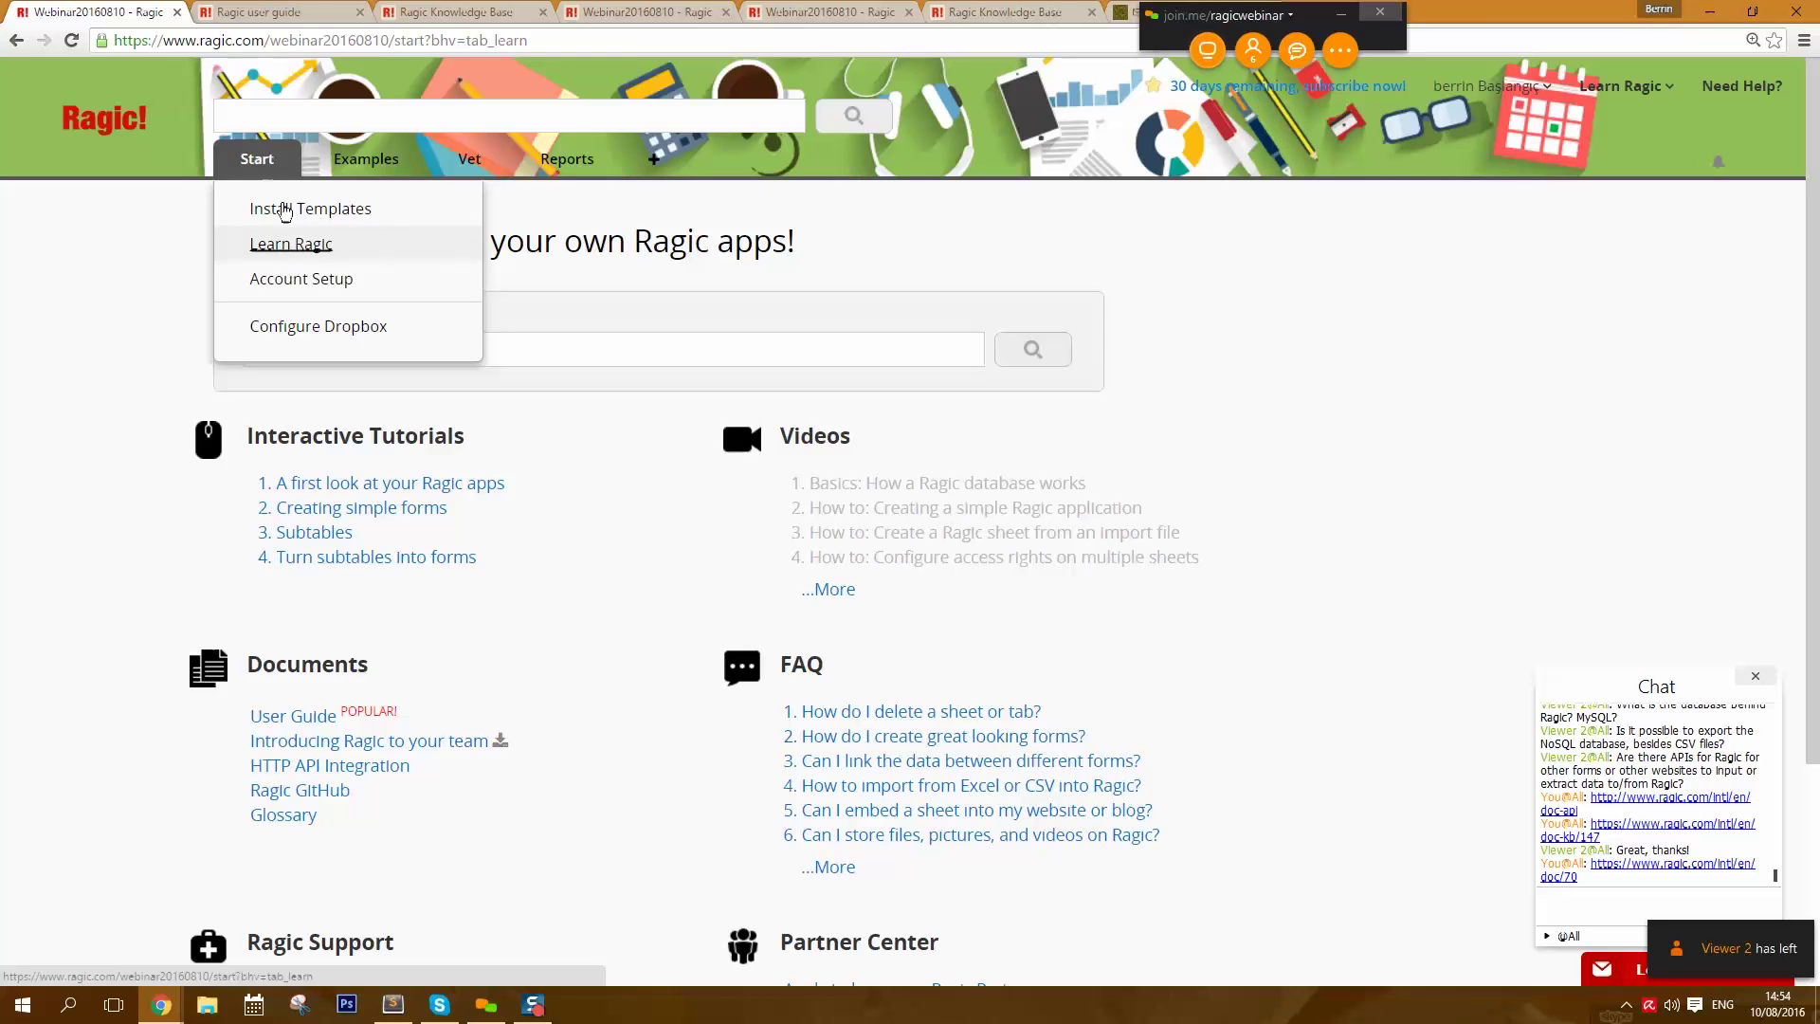
Step: Open Backup & Restore from Account Setup and move the chat panel up beside it
click(285, 276)
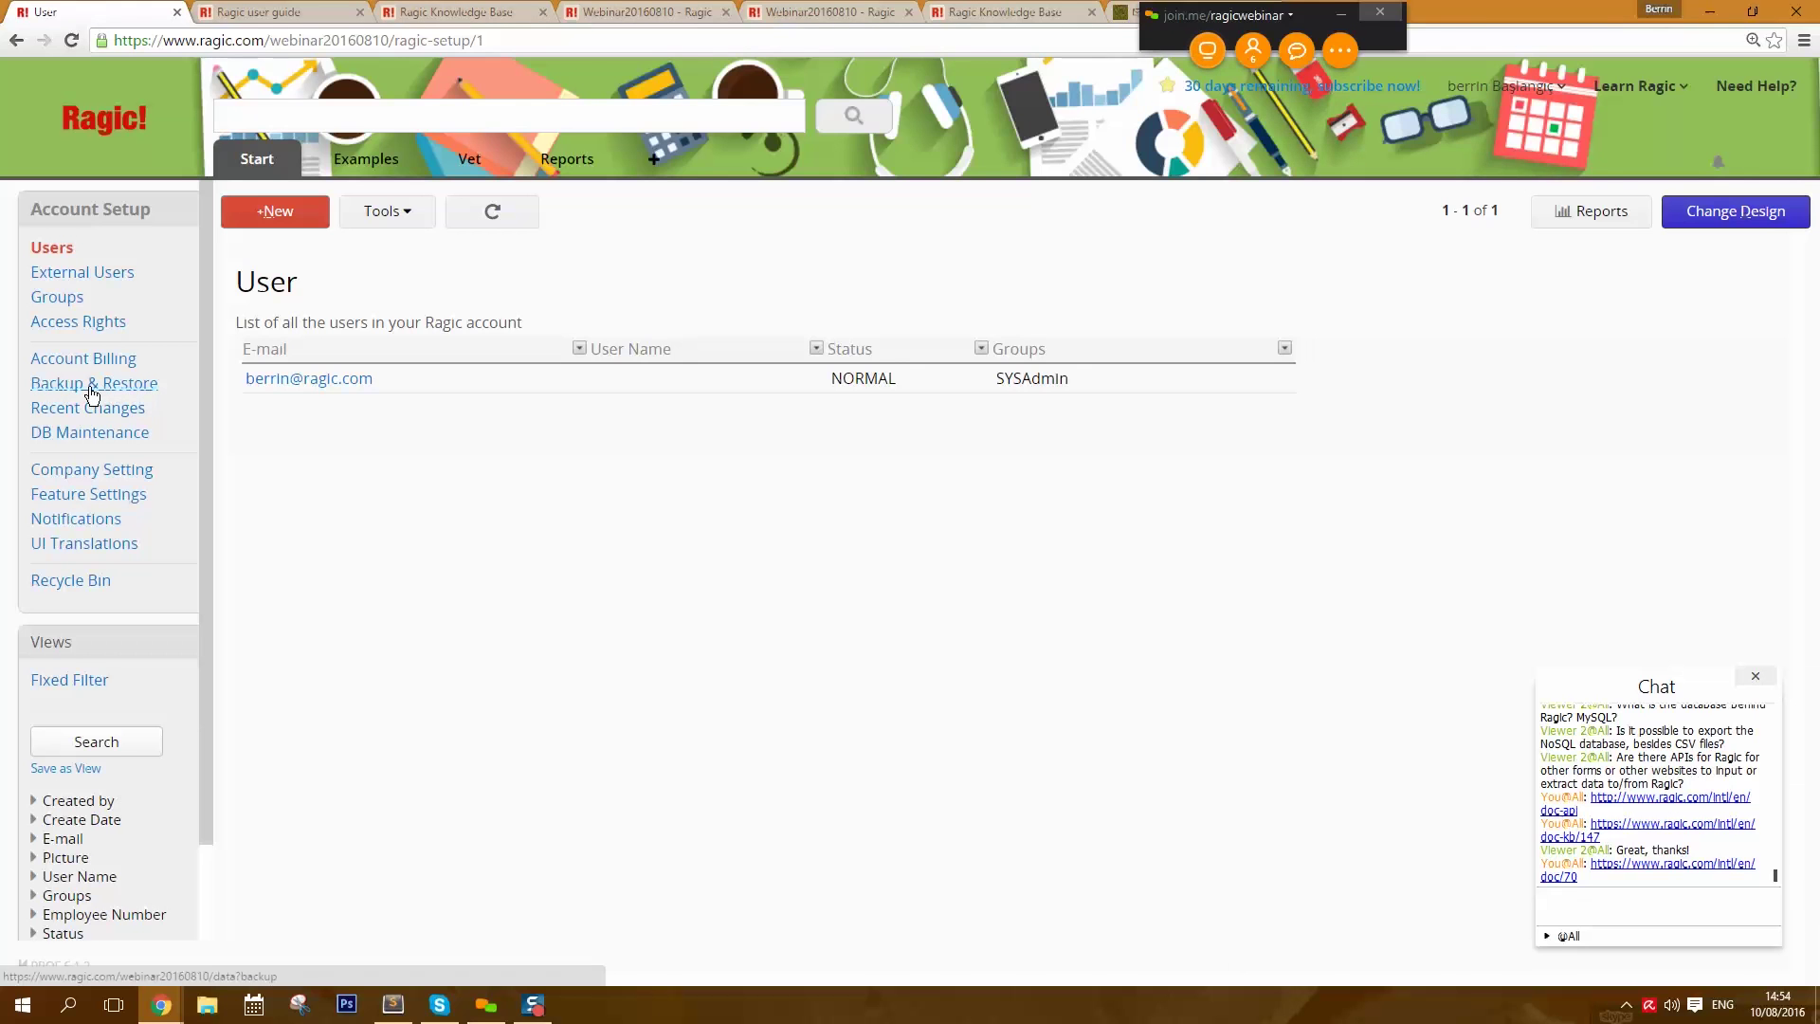
click(92, 389)
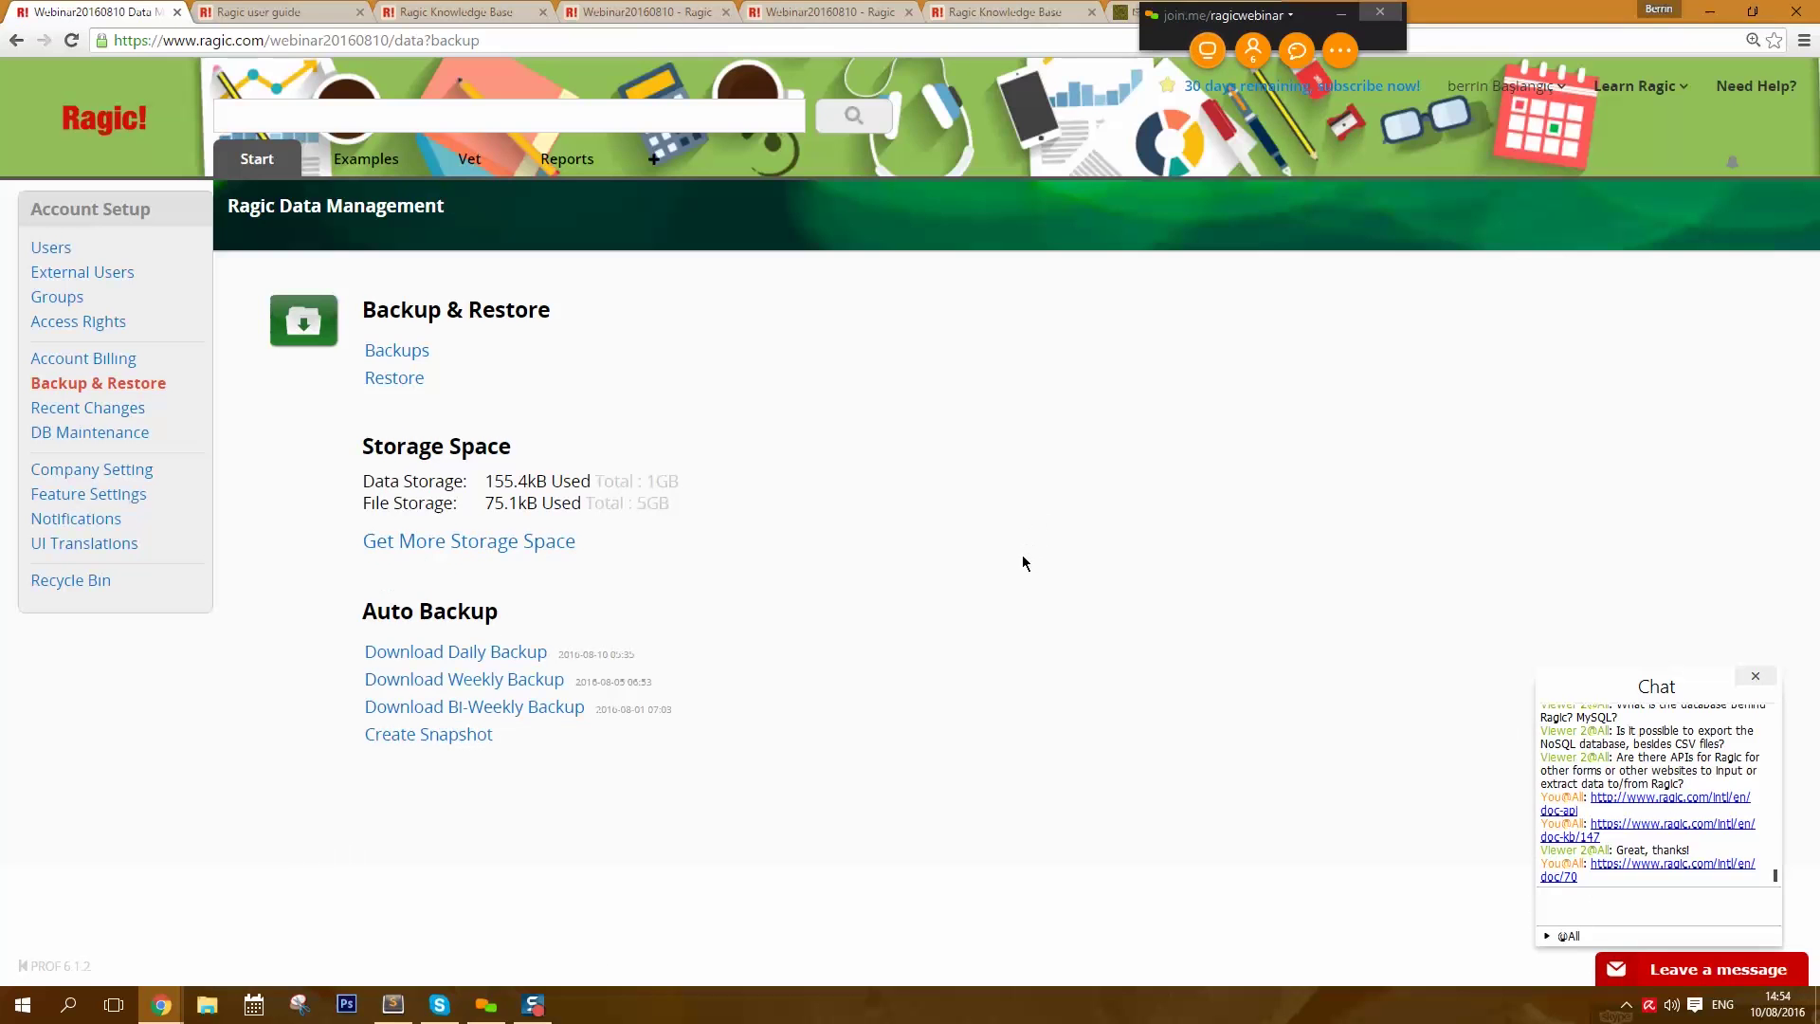
drag(1612, 683, 1627, 335)
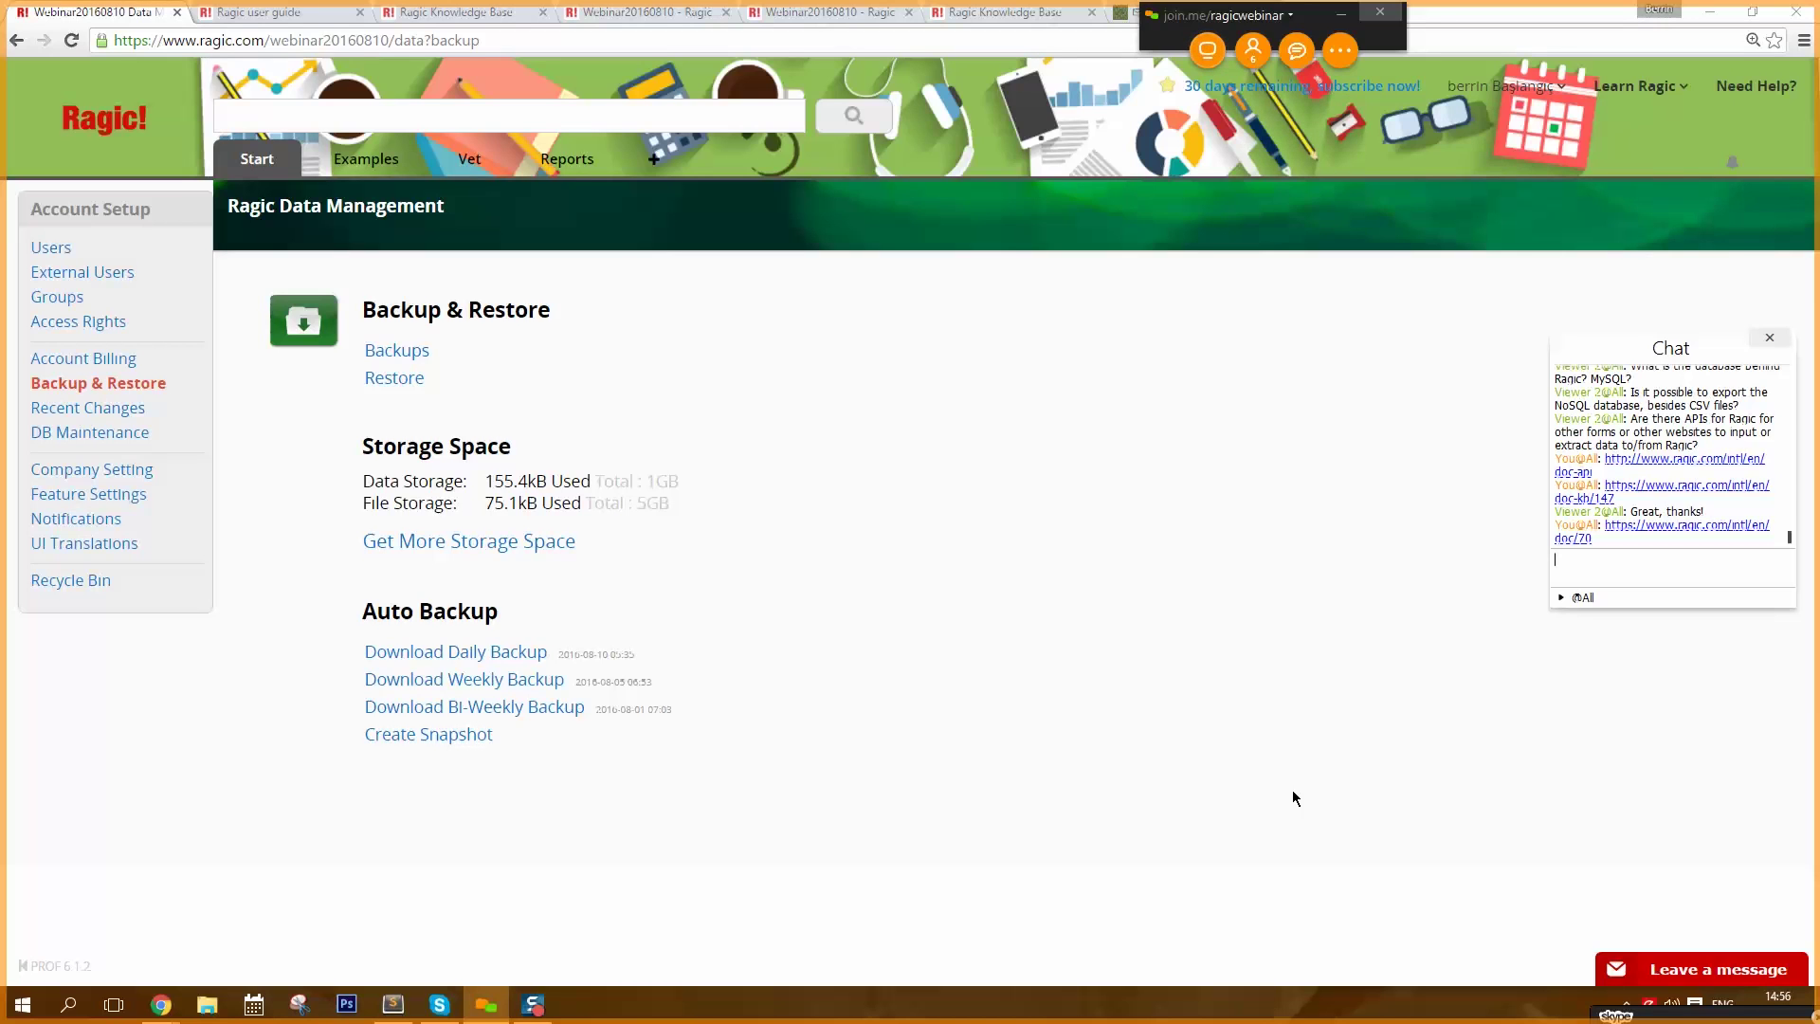
Step: Open the join.me Participants list, scroll through it, then close it
click(1252, 49)
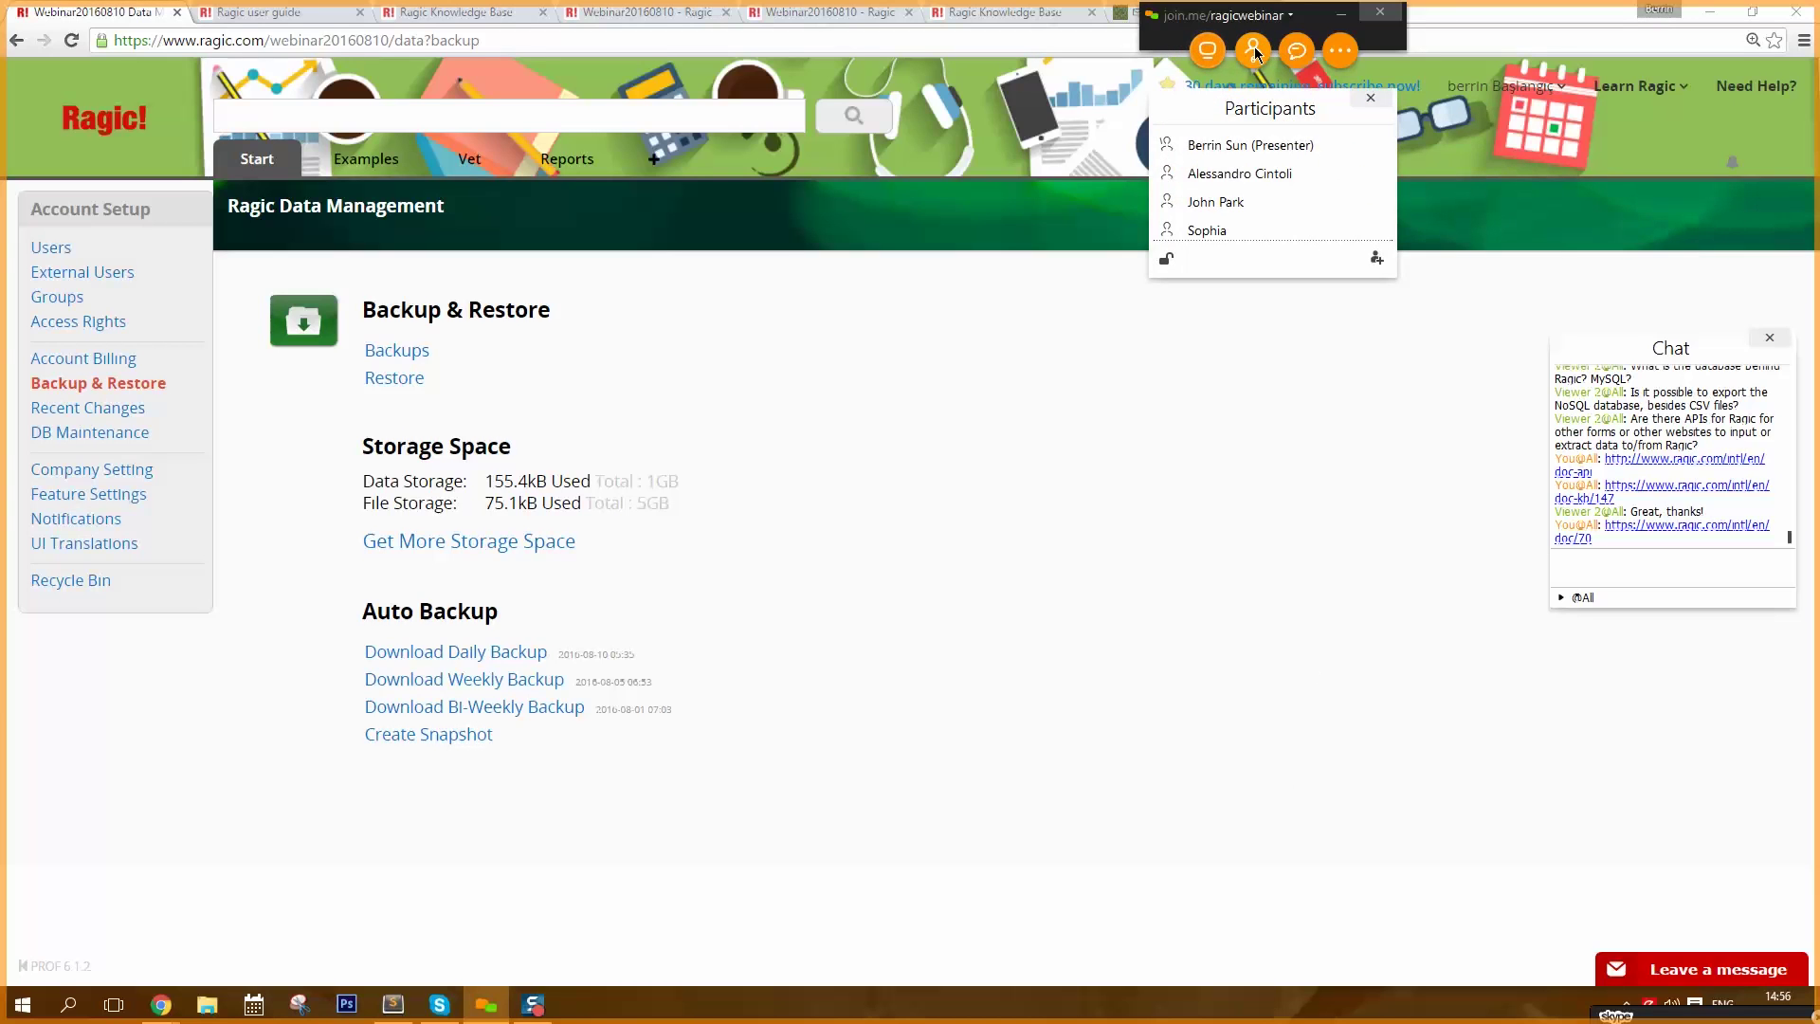
scroll(1331, 180, down, 1)
mouse_move(1331, 196)
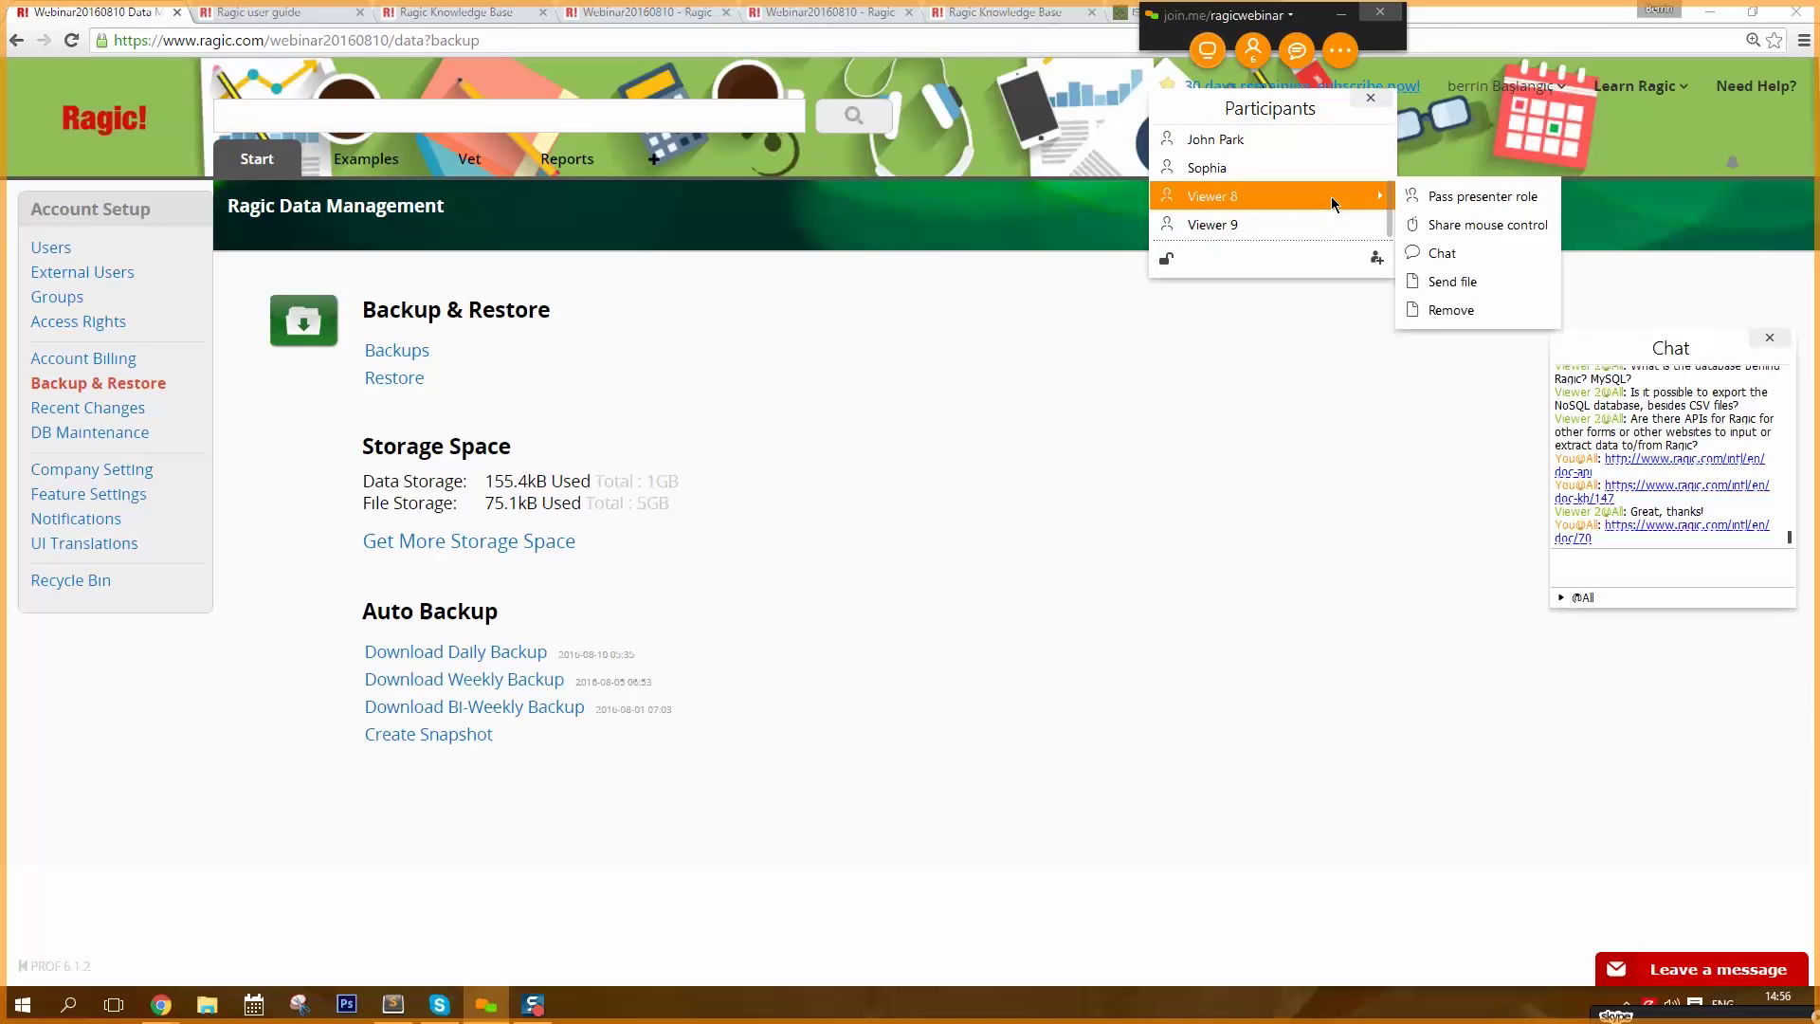
scroll(1328, 201, up, 1)
scroll(1323, 205, down, 1)
scroll(1323, 205, down, 1)
click(1297, 49)
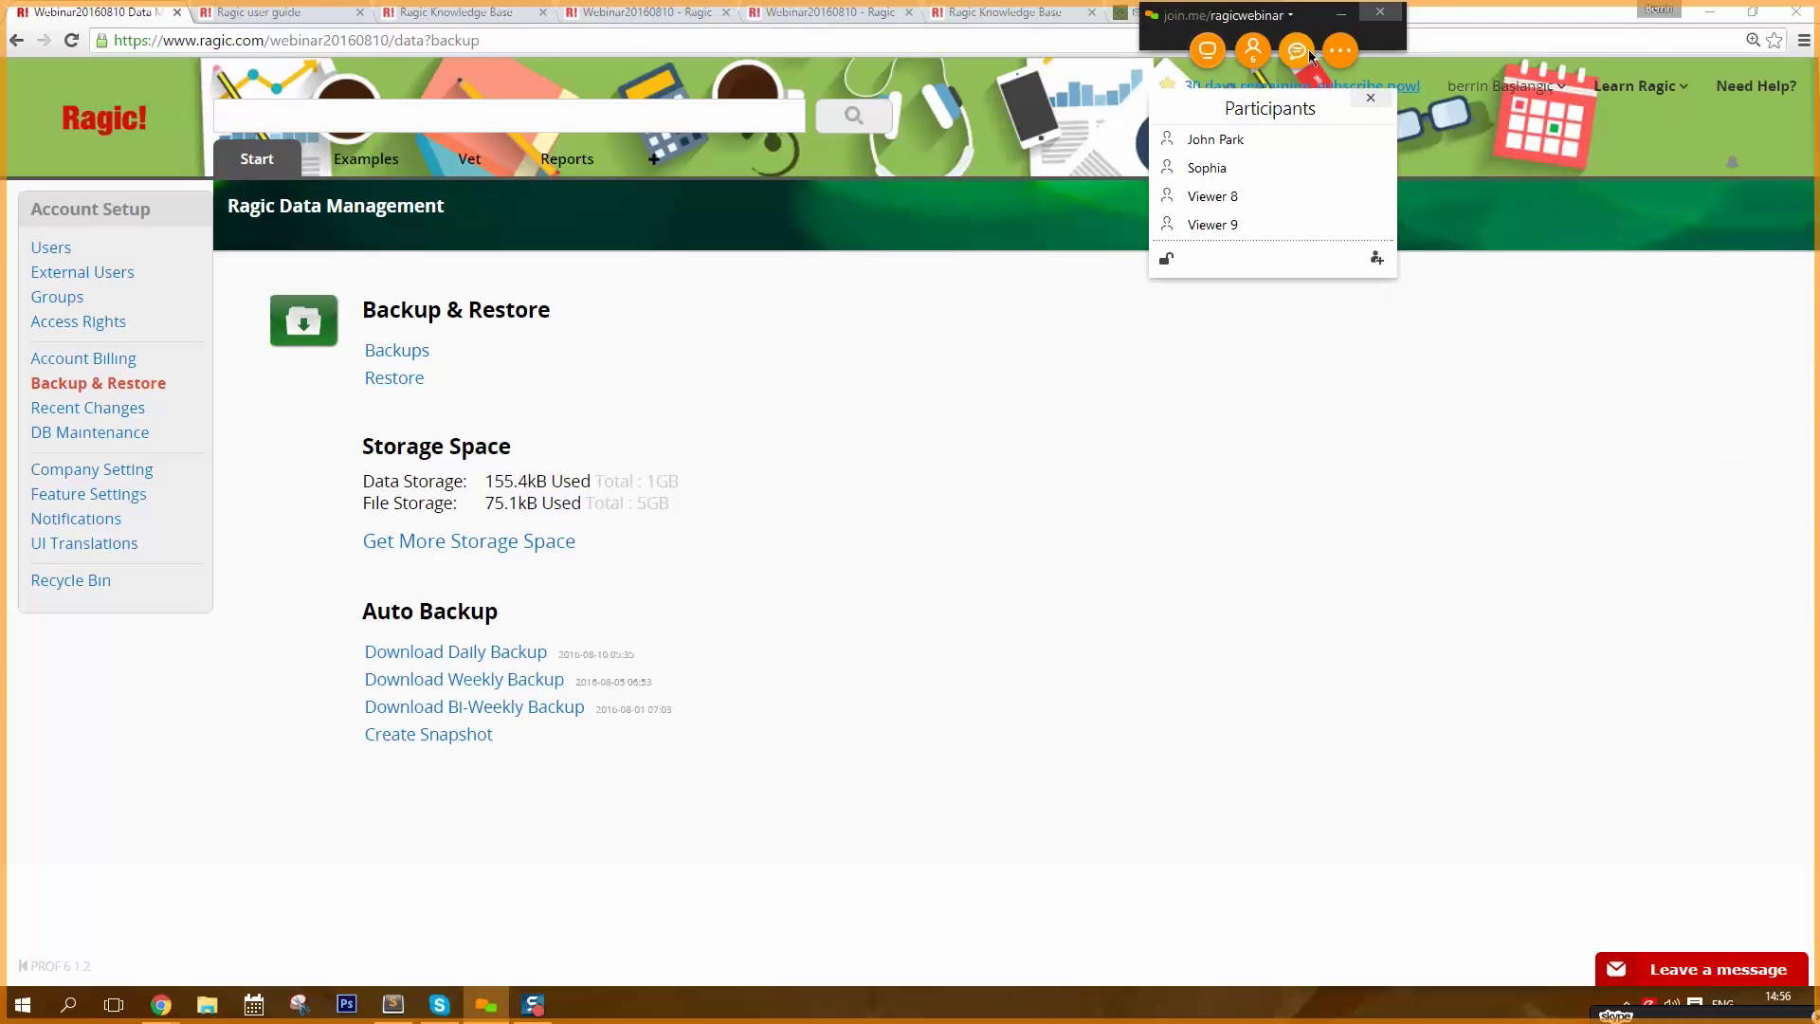
click(1362, 98)
Step: Move the chat to the right, enlarge it, and post Ragic's support e-mail address
click(1297, 49)
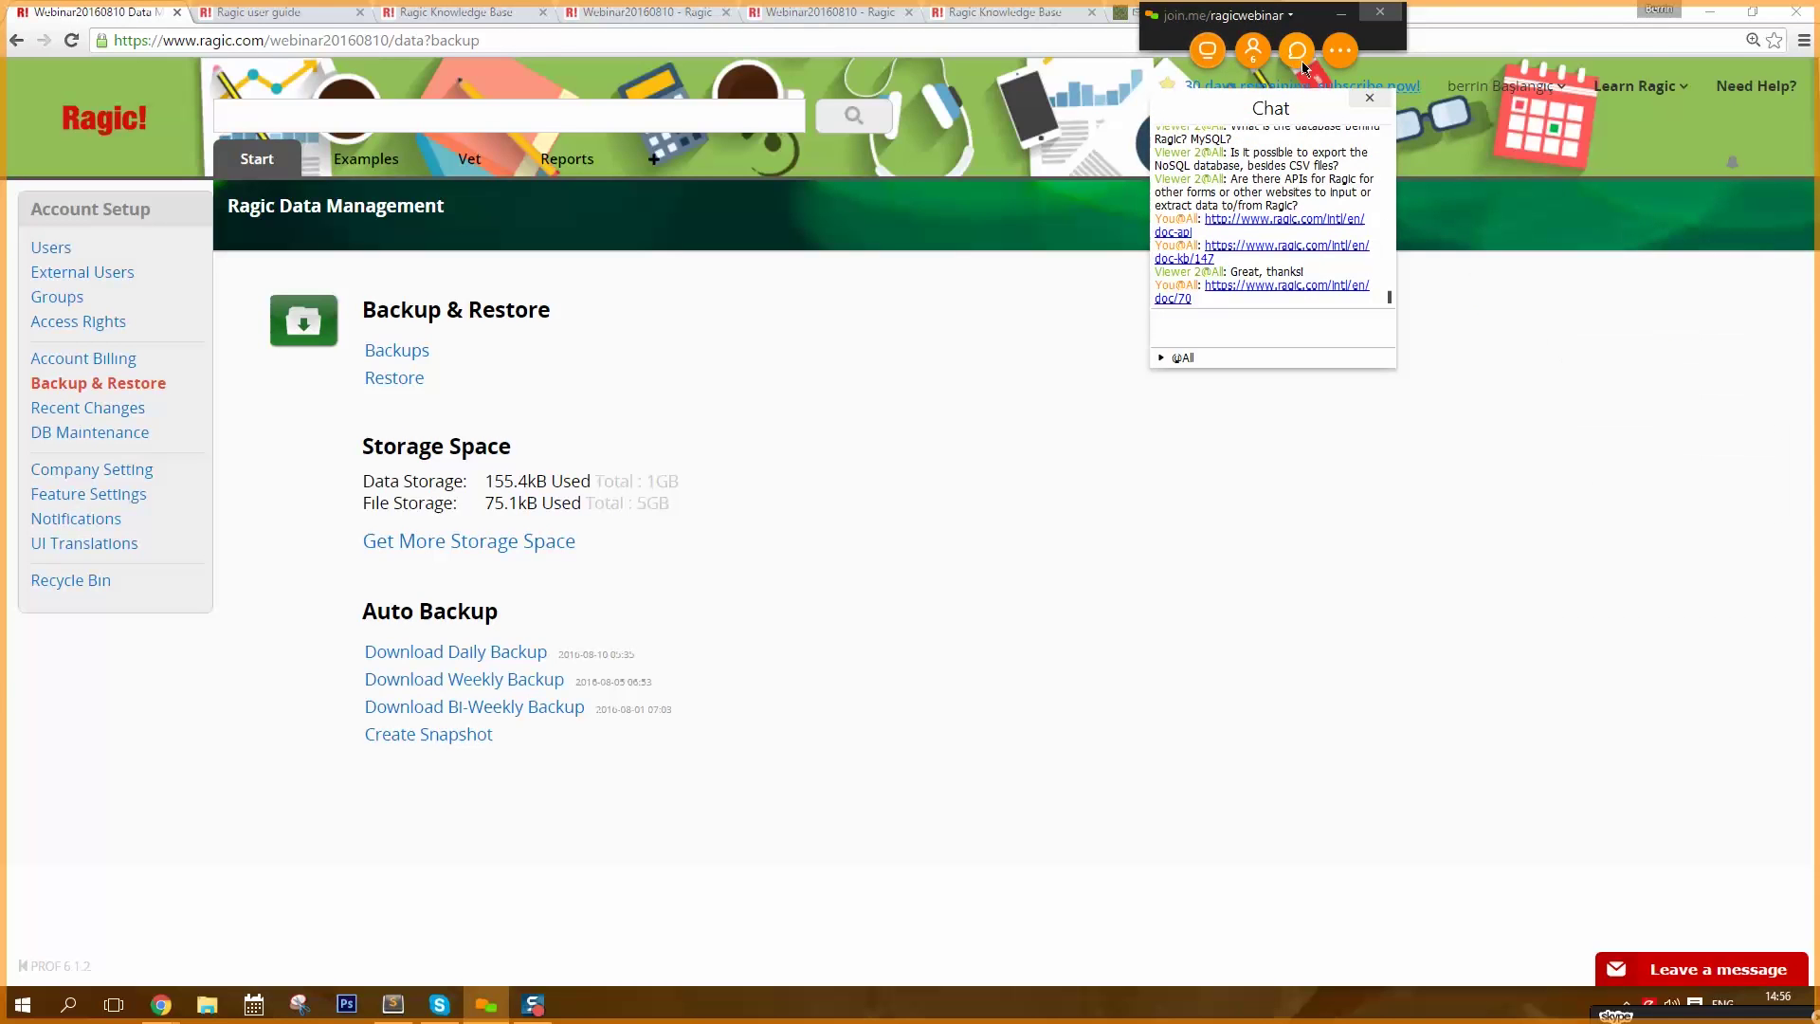
drag(1320, 106, 1696, 229)
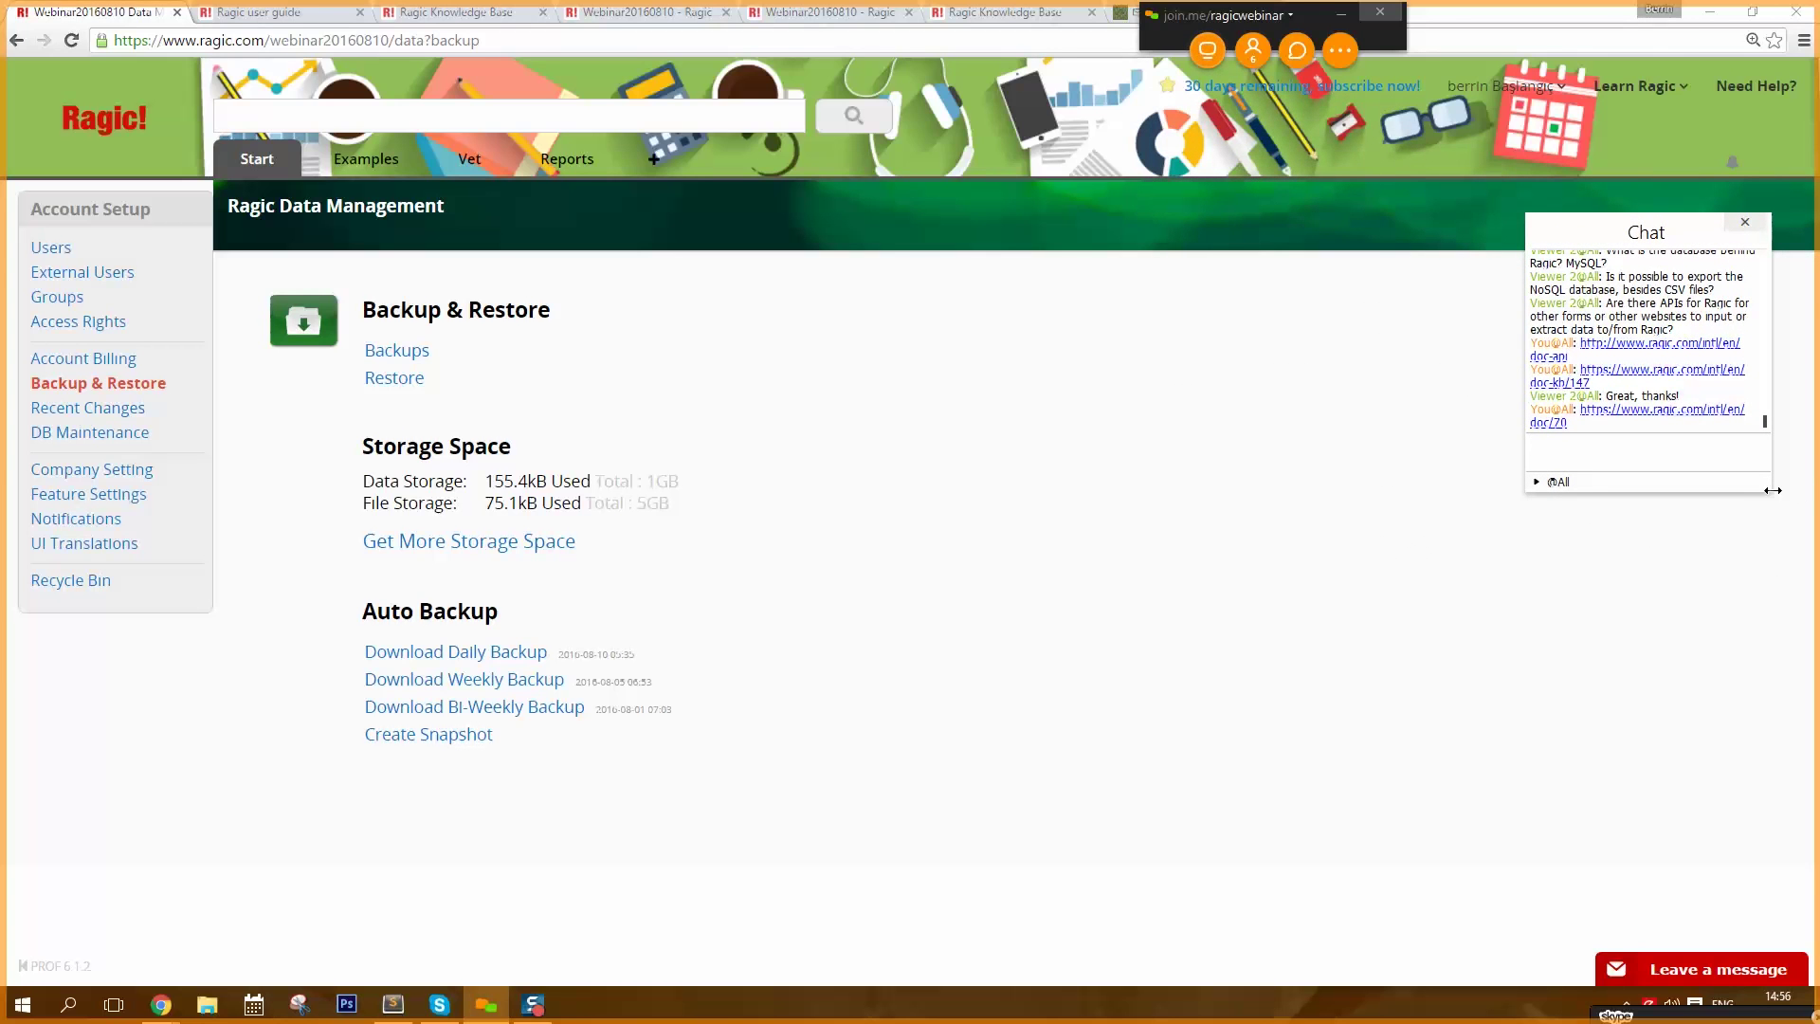
drag(1772, 497, 1778, 858)
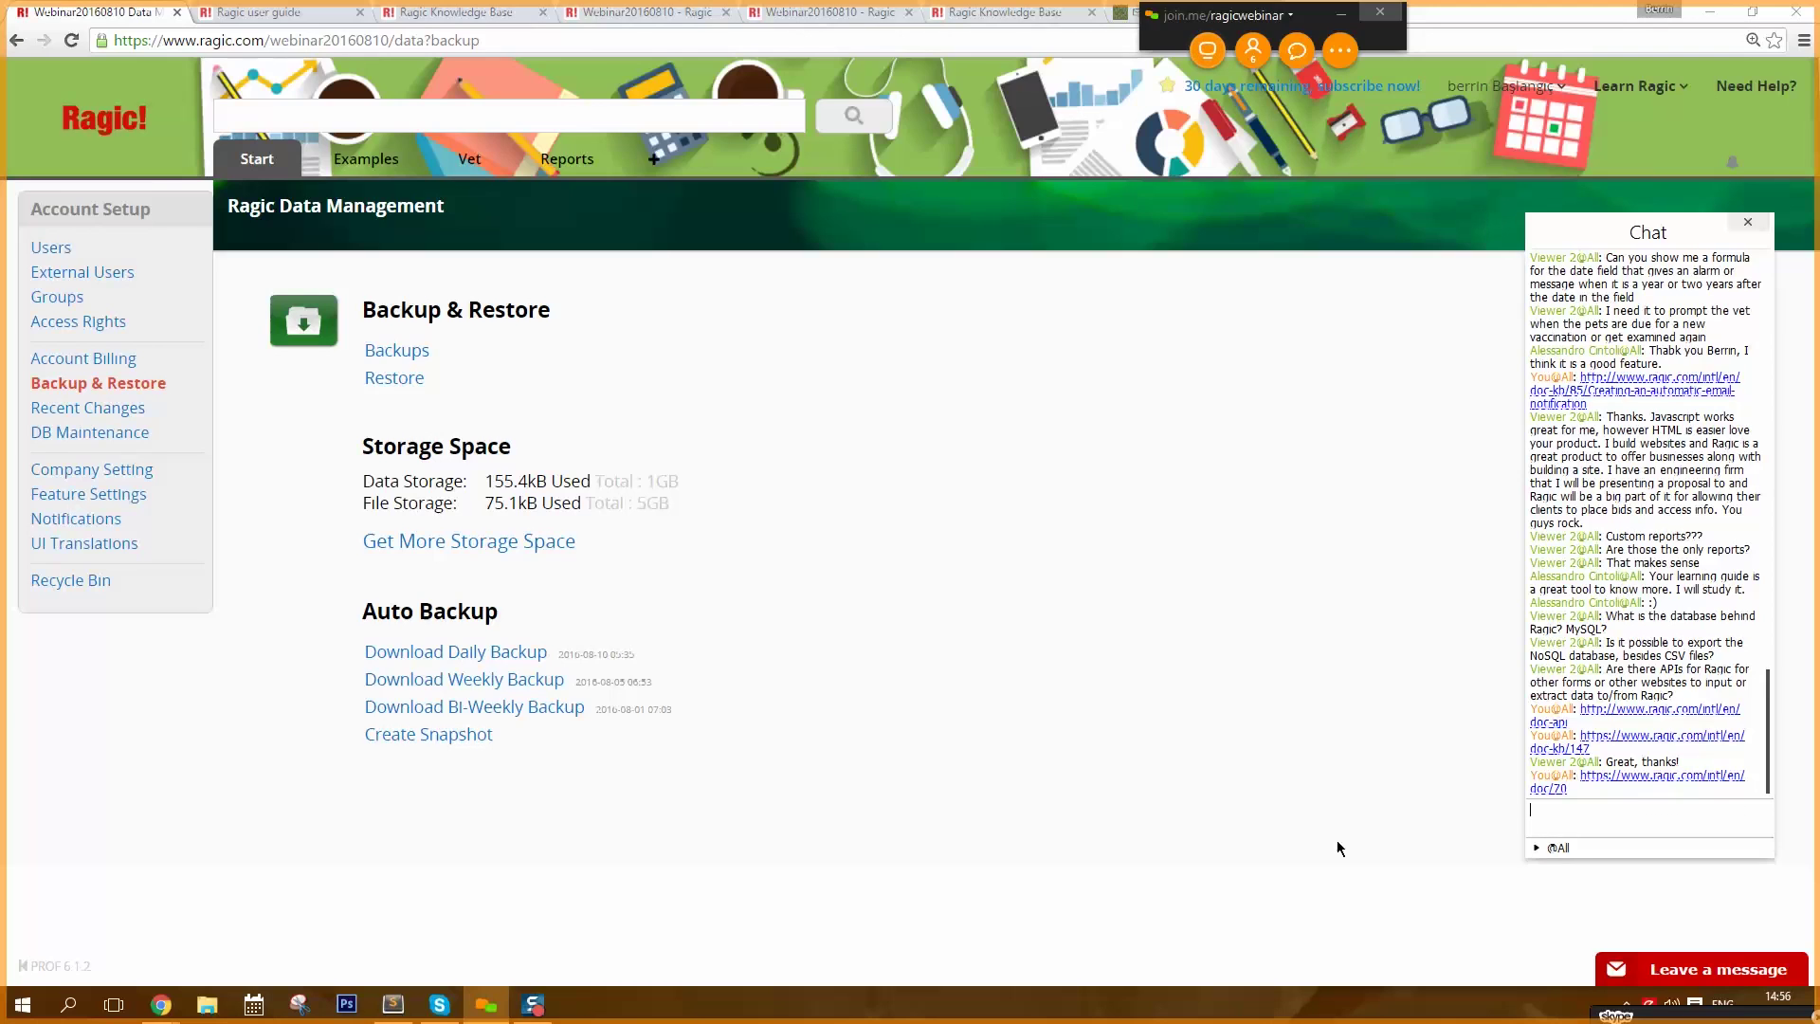
key(Return)
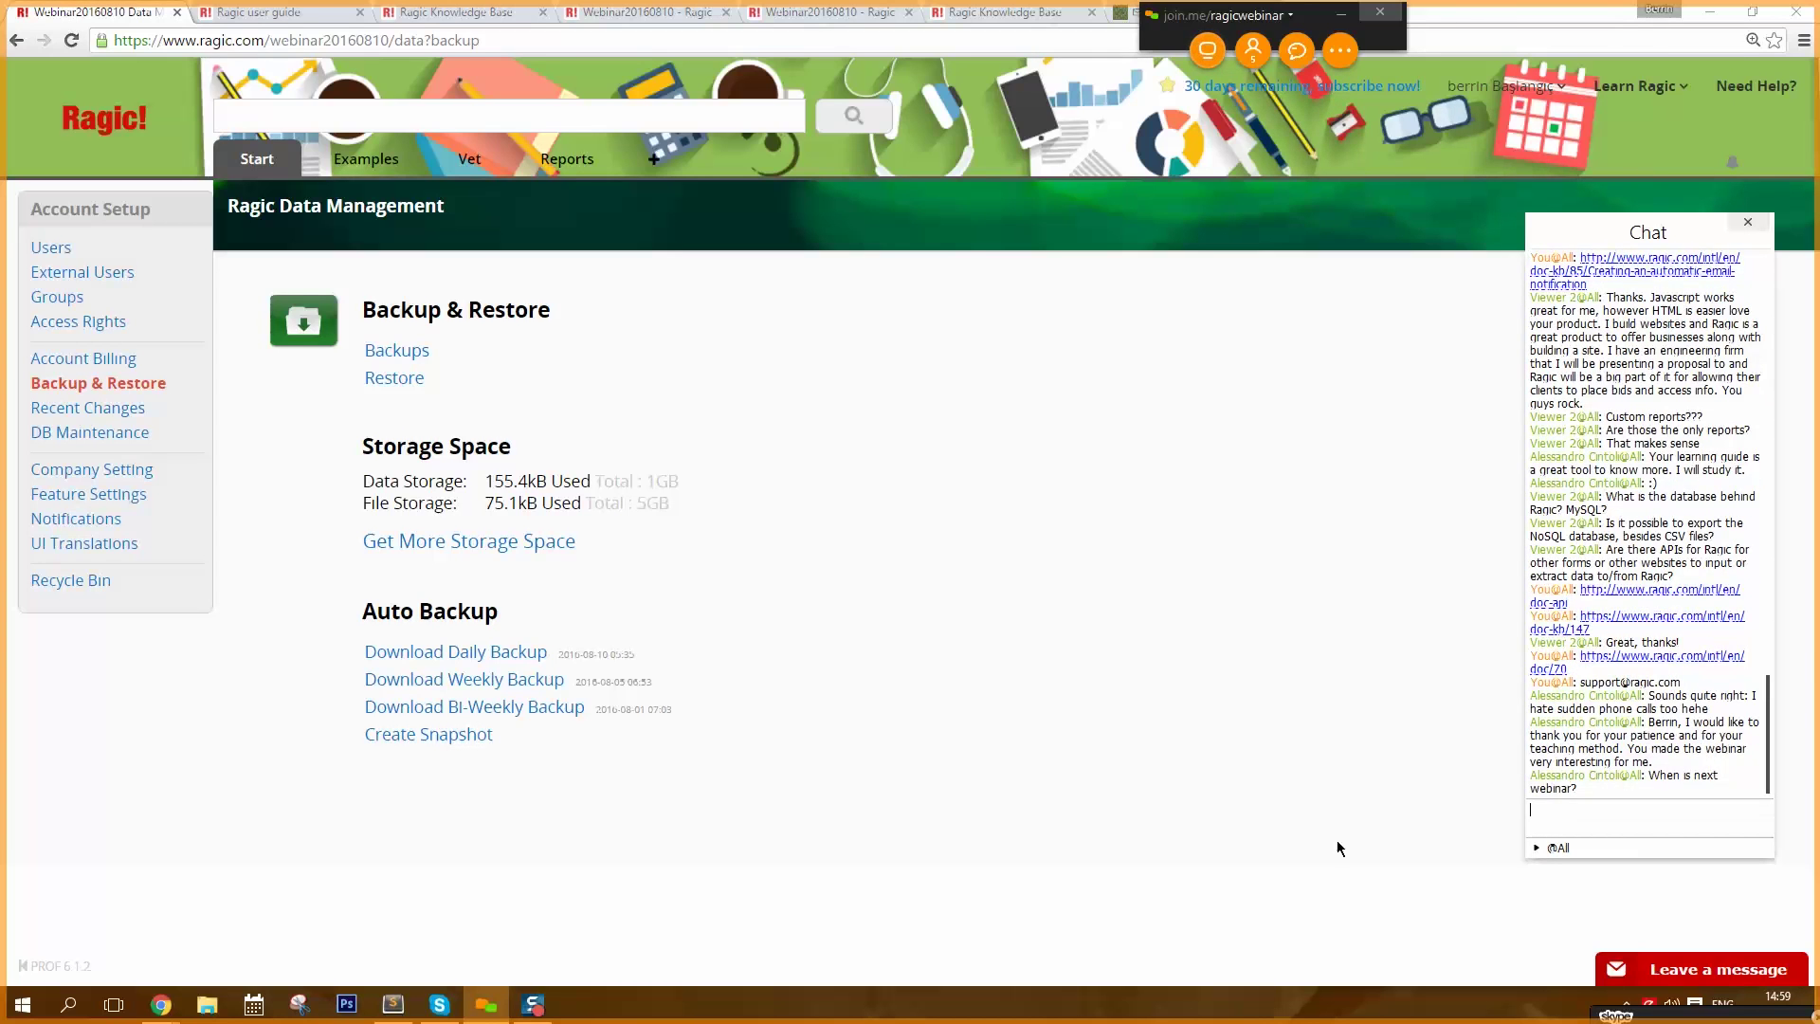
Step: Check the current date and time, then begin another chat message
click(1786, 999)
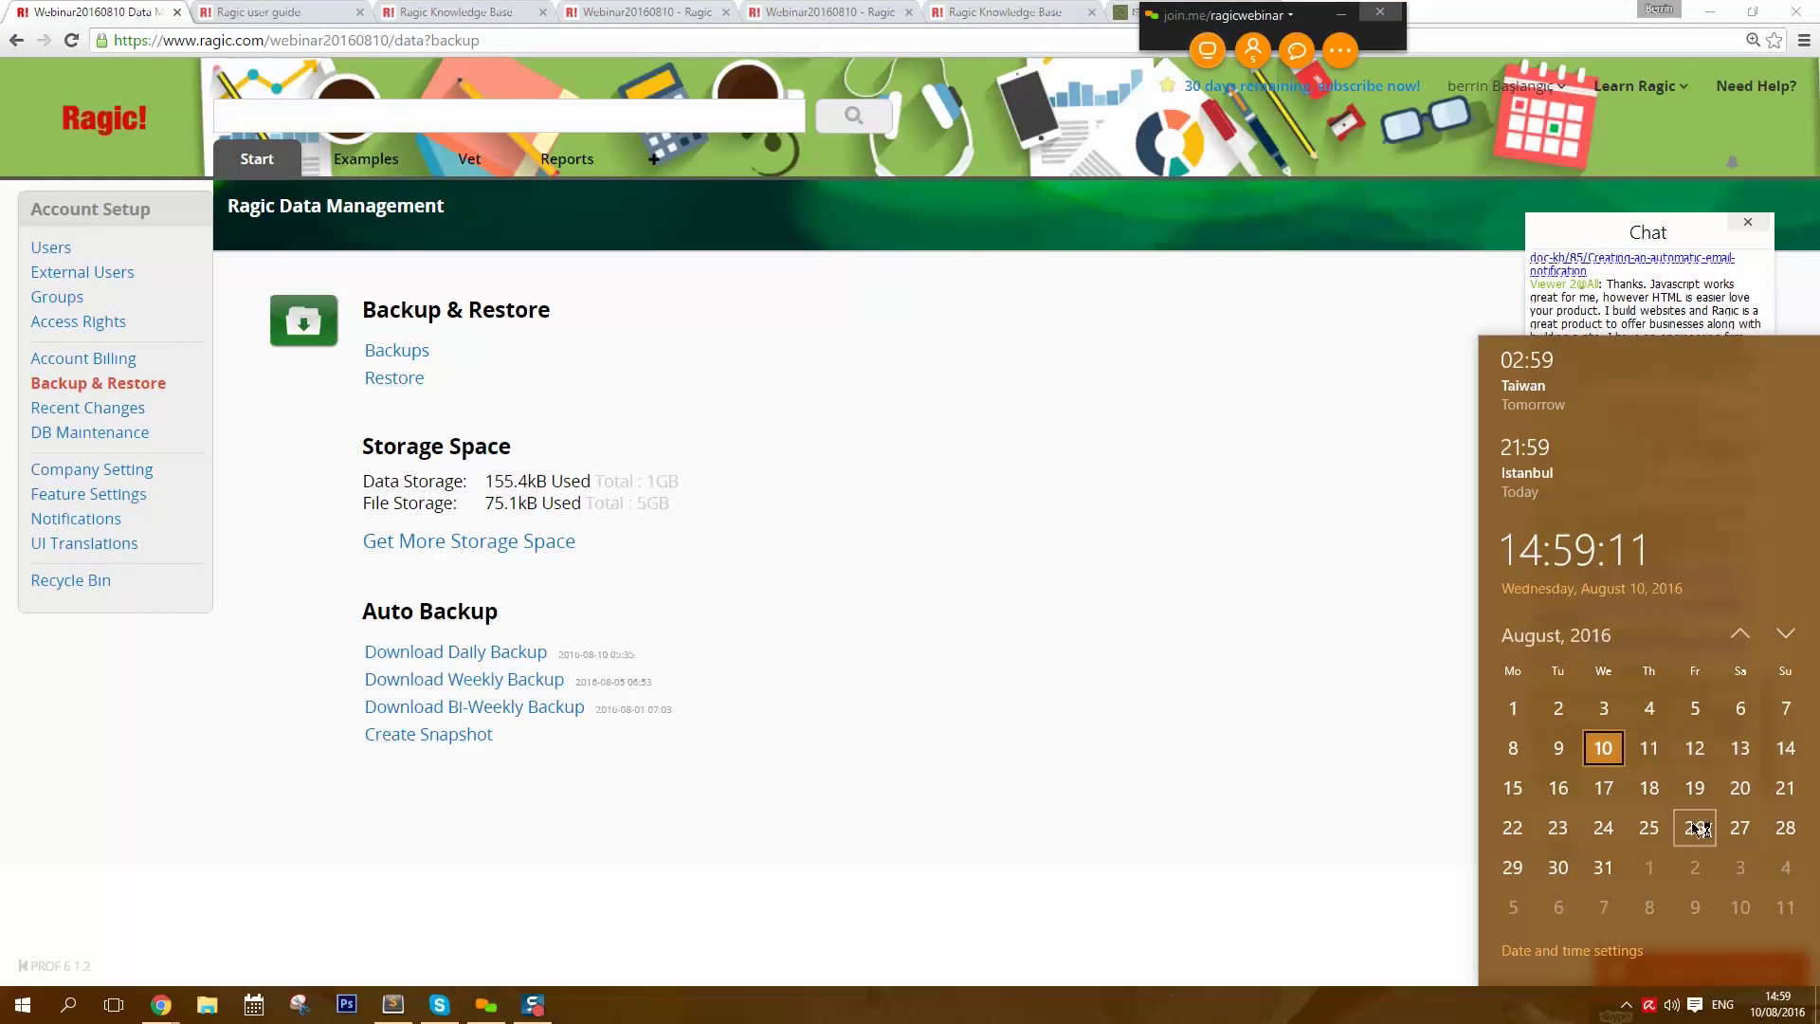
click(1425, 845)
click(1623, 815)
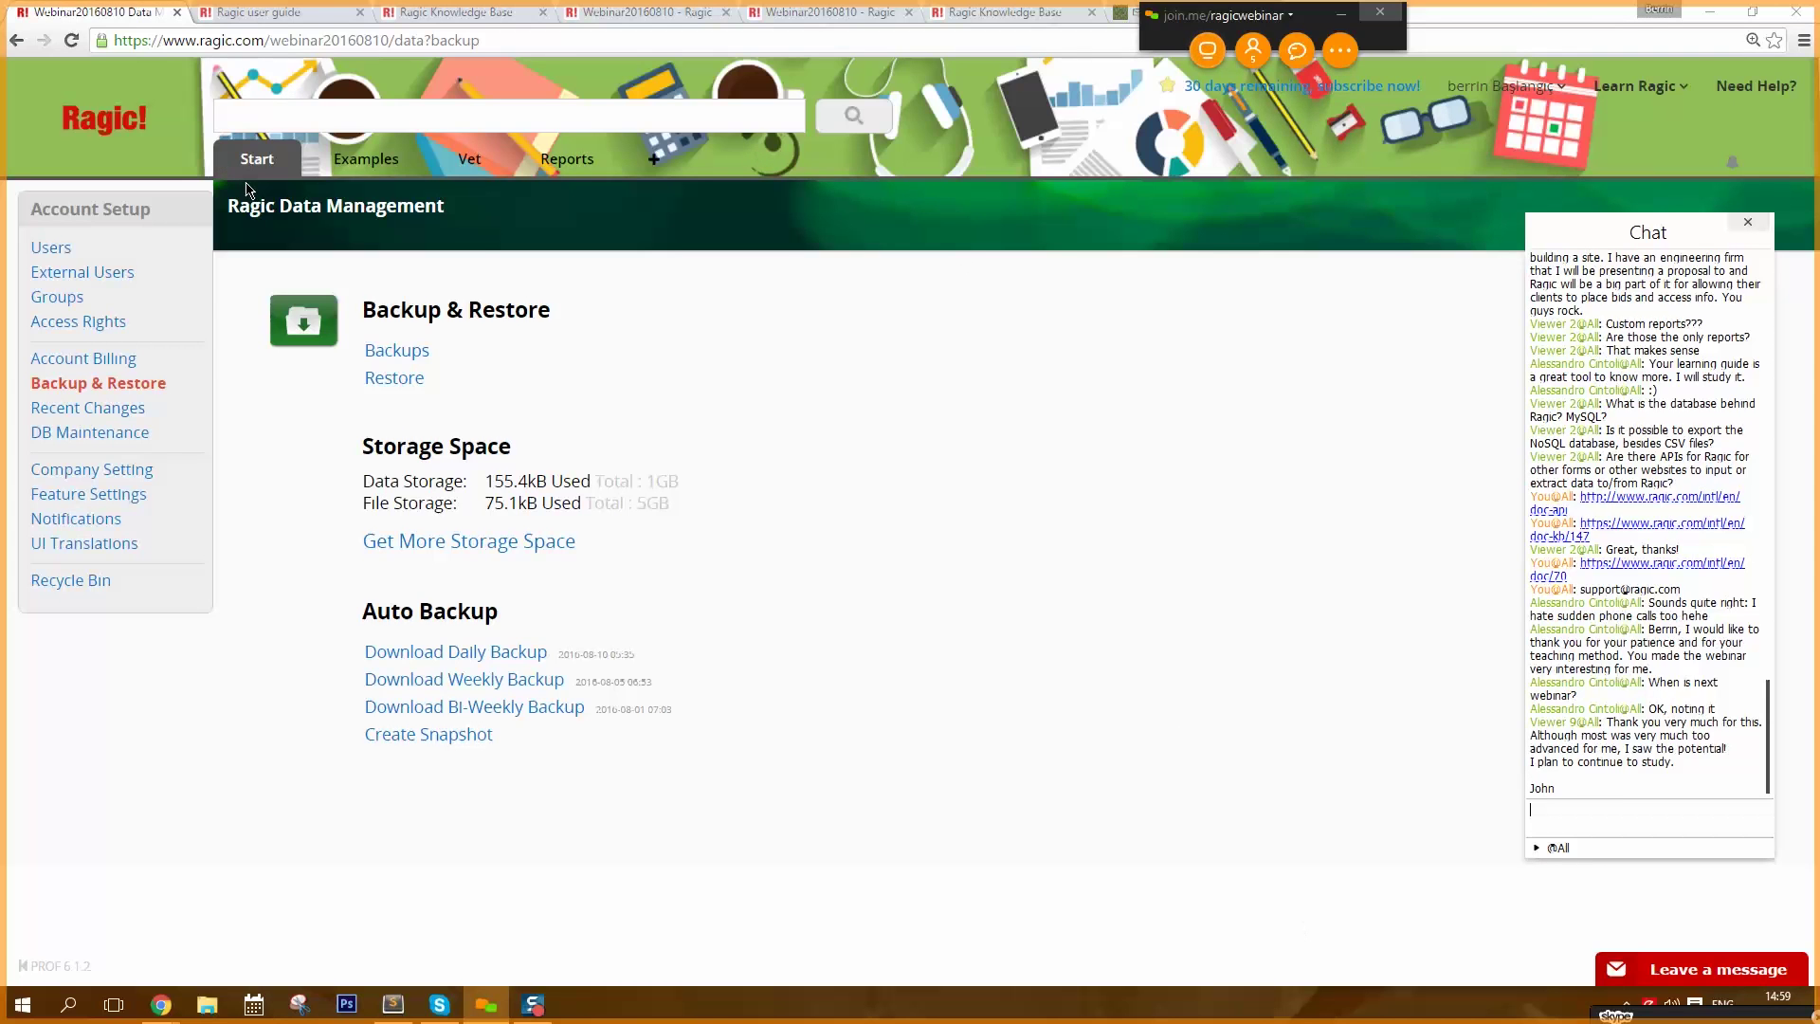
Step: Return to Learn Ragic, expand all nineteen videos, and scroll toward Documents and FAQ
mouse_move(268, 177)
click(289, 244)
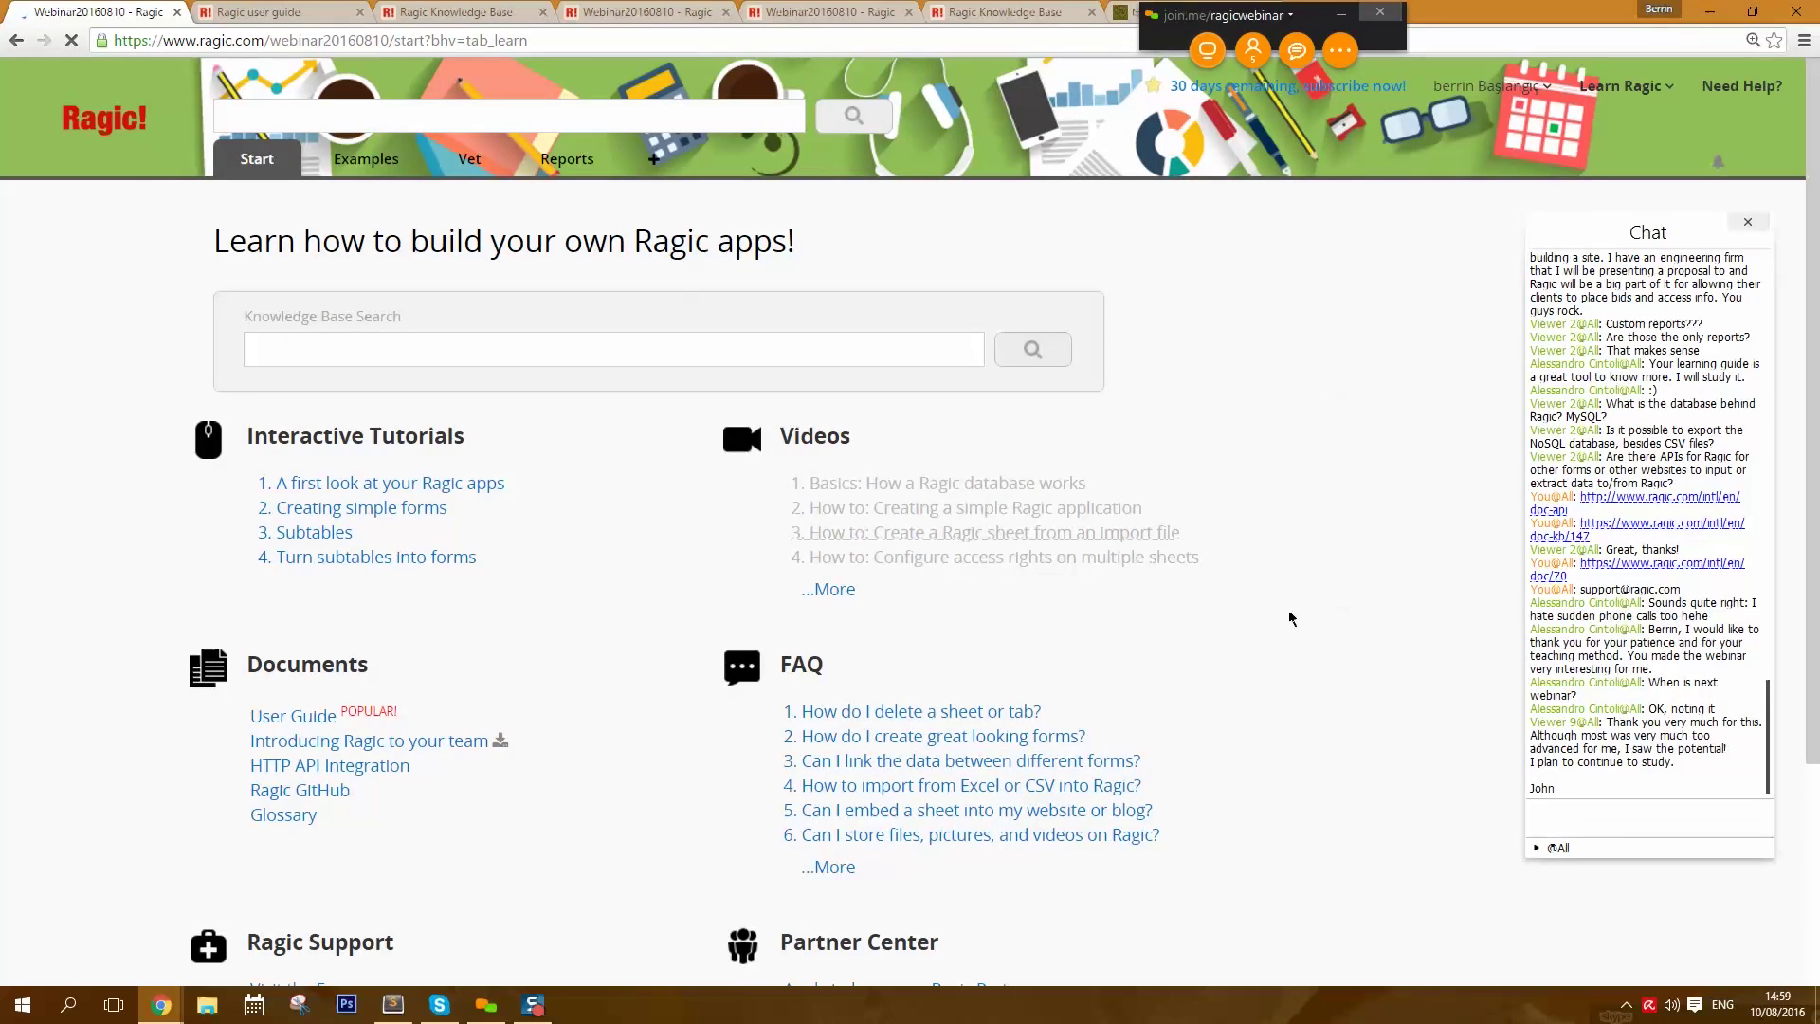
click(832, 591)
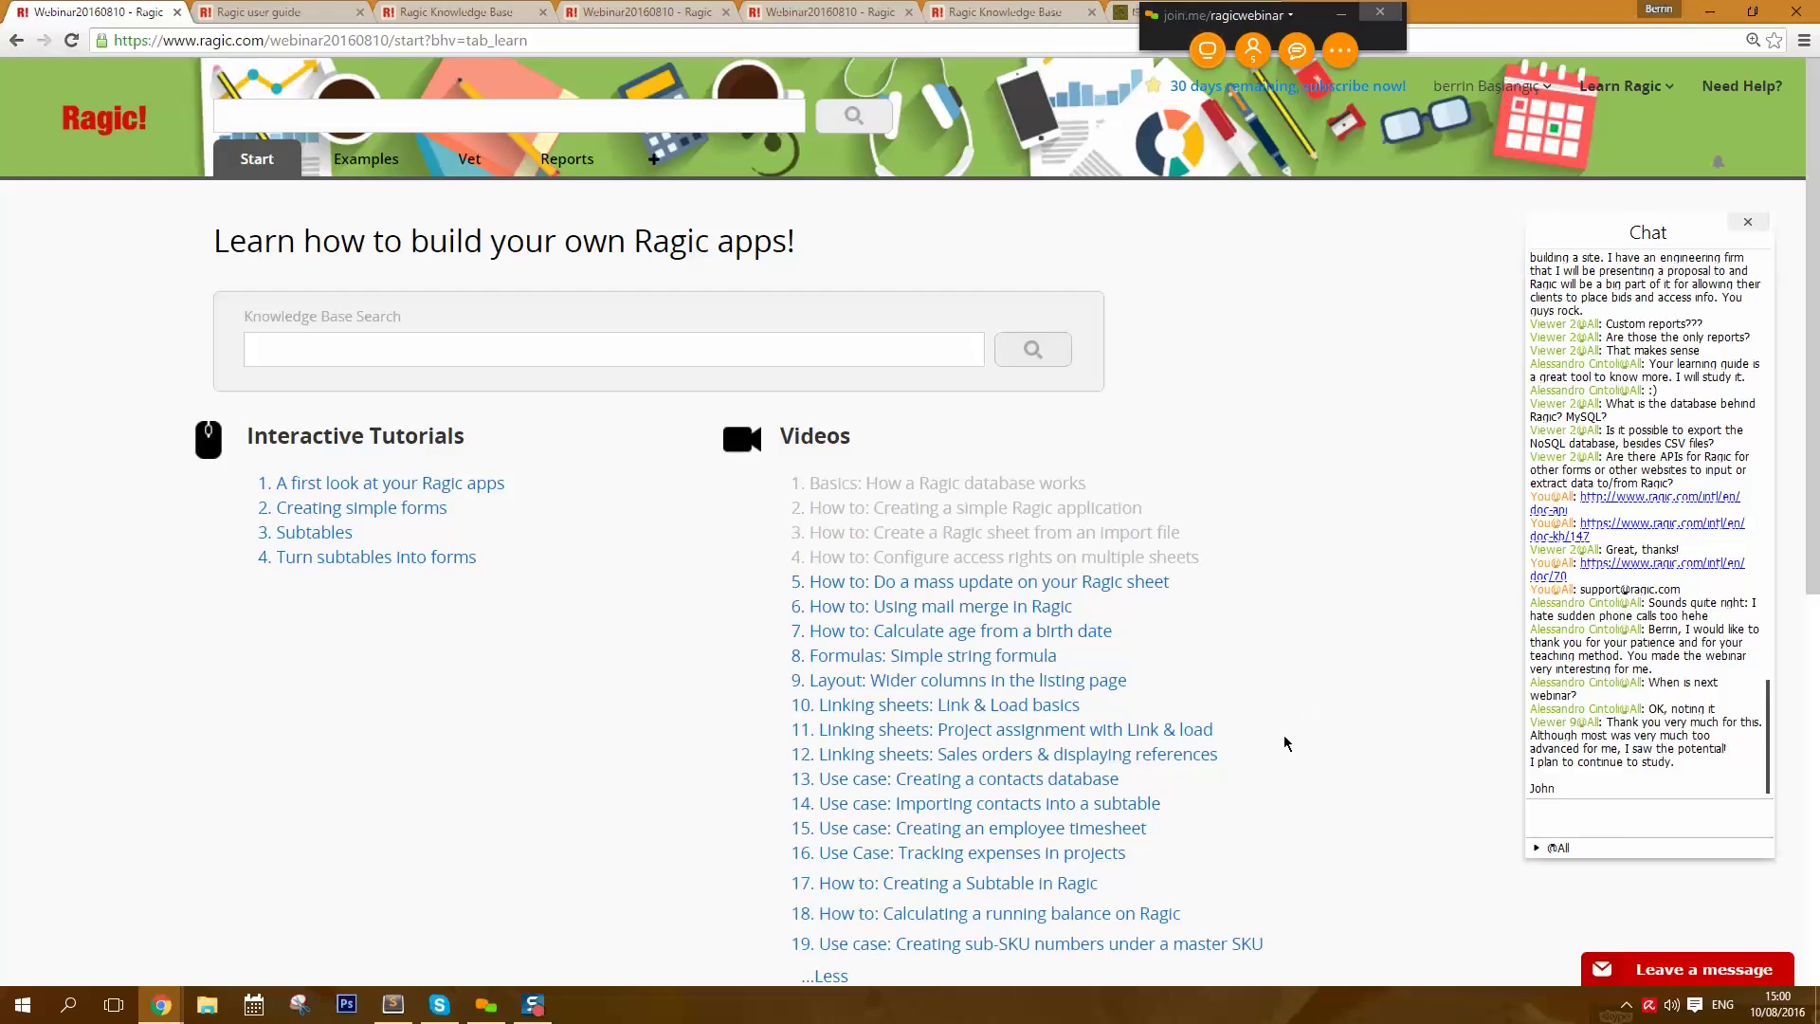
scroll(1285, 739, down, 3)
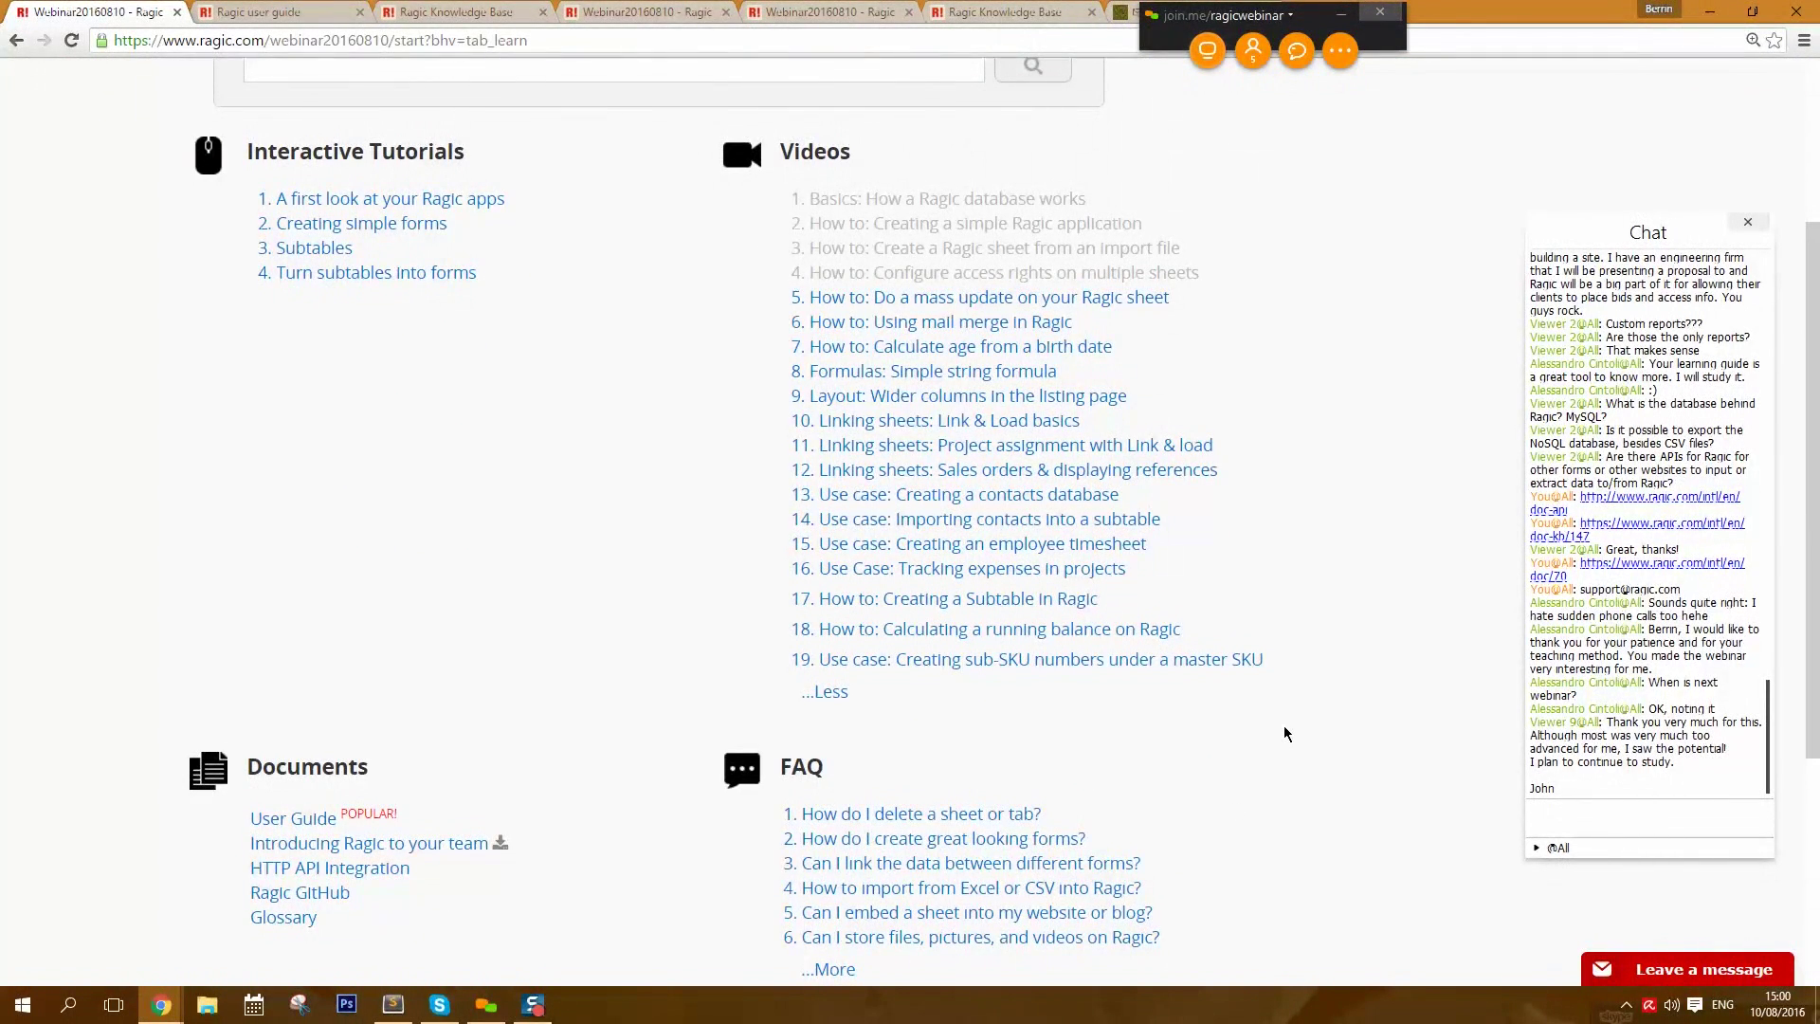